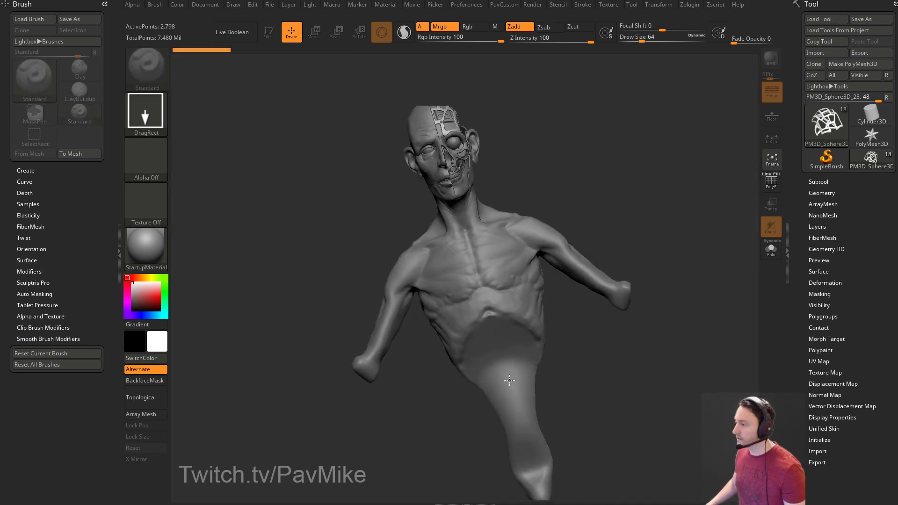
Put the bust in edit mode, frame the head upright and set Draw Size to 13.
{"action": "left_click", "coordinate": [271, 37]}
{"action": "mouse_move", "coordinate": [624, 157]}
{"action": "left_mouse_down", "text": "shift"}
{"action": "mouse_move", "coordinate": [673, 213]}
{"action": "mouse_move", "coordinate": [653, 280]}
{"action": "mouse_move", "coordinate": [641, 283]}
{"action": "left_mouse_up", "text": "shift"}
{"action": "key", "text": "s"}
{"action": "mouse_move", "coordinate": [673, 285]}
{"action": "left_mouse_down"}
{"action": "mouse_move", "coordinate": [627, 288]}
{"action": "mouse_move", "coordinate": [693, 281]}
{"action": "mouse_move", "coordinate": [592, 275]}
{"action": "mouse_move", "coordinate": [637, 294]}
{"action": "mouse_move", "coordinate": [664, 285]}
{"action": "left_mouse_up"}
Show all subtools, including the painted skin, and make Recovered_Tool the active subtool.
{"action": "left_click", "coordinate": [818, 181]}
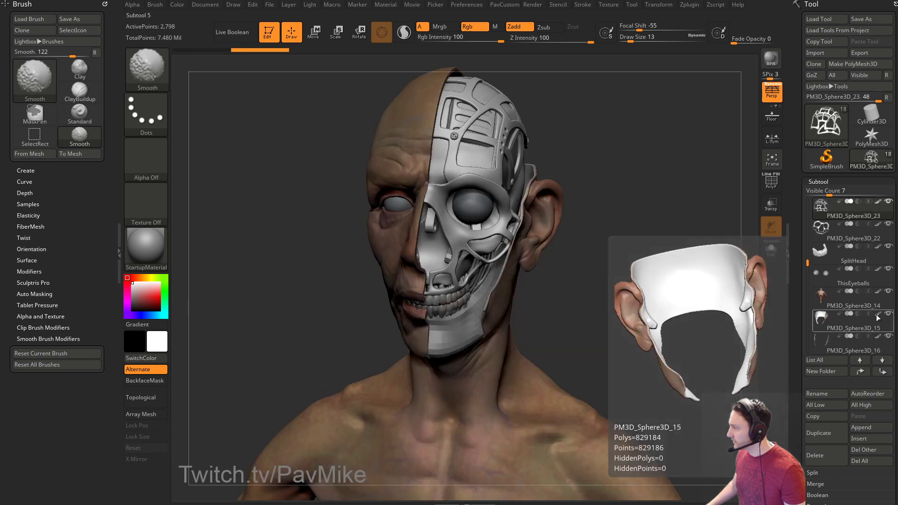
{"action": "left_click_drag", "start_coordinate": [807, 262], "coordinate": [806, 314]}
{"action": "left_click_drag", "start_coordinate": [662, 244], "coordinate": [620, 245]}
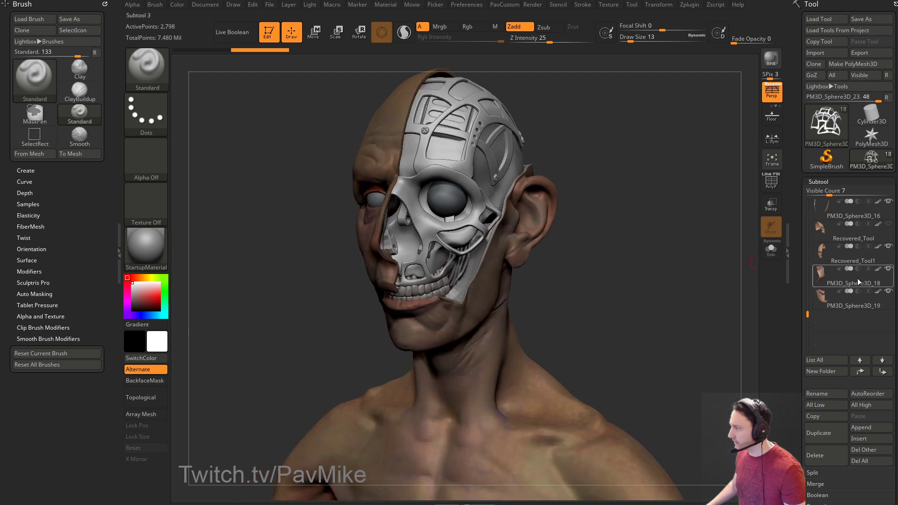
{"action": "left_click", "coordinate": [890, 271], "text": "shift"}
{"action": "left_click", "coordinate": [891, 271], "text": "shift"}
{"action": "left_click_drag", "start_coordinate": [701, 250], "coordinate": [665, 263], "text": "shift"}
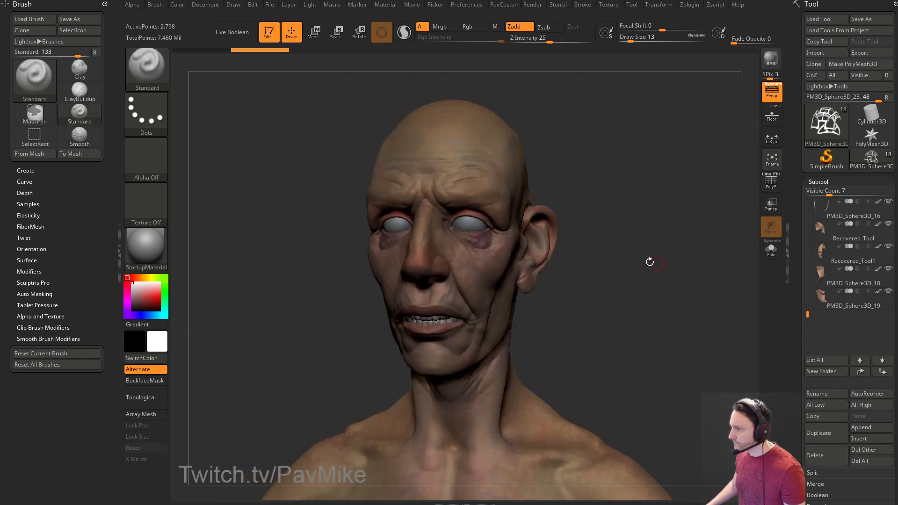
{"action": "left_click", "coordinate": [487, 172], "text": "alt"}
{"action": "left_click_drag", "start_coordinate": [633, 222], "coordinate": [621, 238], "text": "alt"}
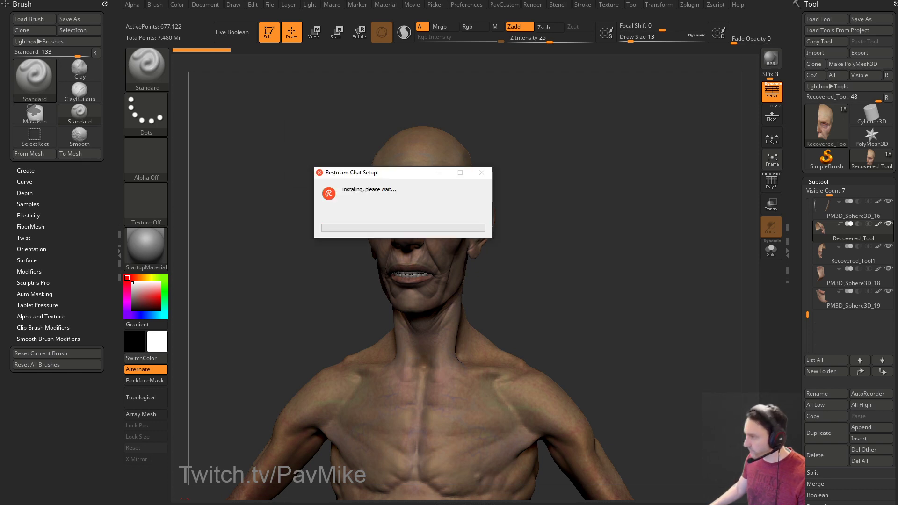
Close the Brush palette, dock the Material palette and apply SkinShade4 to the bust.
{"action": "left_click_drag", "start_coordinate": [626, 205], "coordinate": [570, 174]}
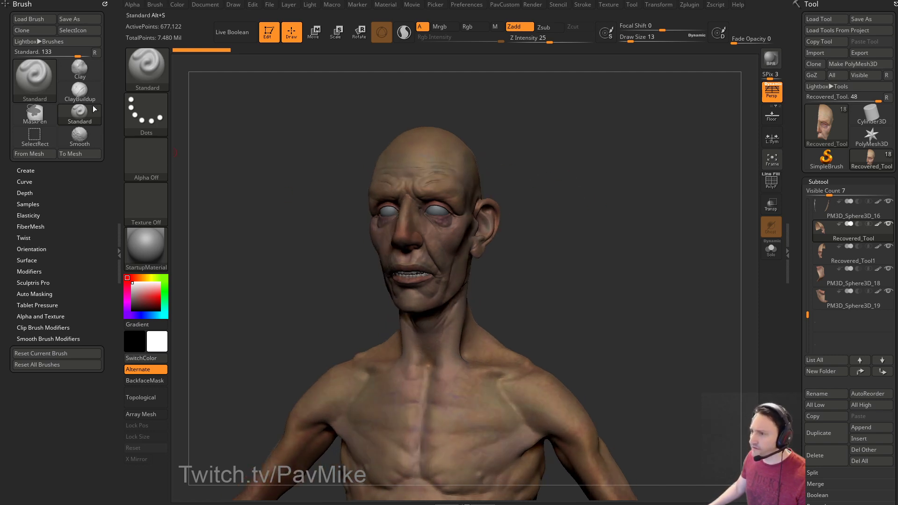
{"action": "left_click", "coordinate": [104, 4]}
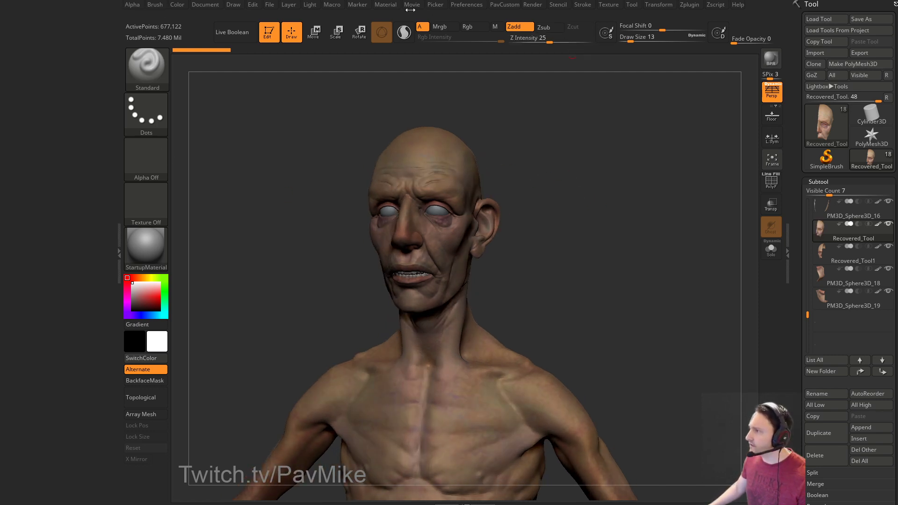
{"action": "left_click", "coordinate": [384, 4]}
{"action": "left_click_drag", "start_coordinate": [377, 13], "coordinate": [57, 93]}
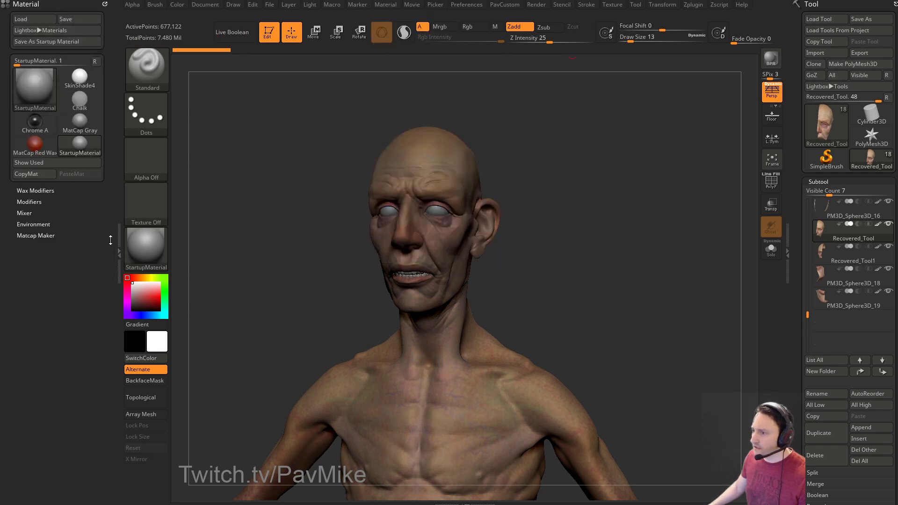
{"action": "left_click", "coordinate": [142, 251]}
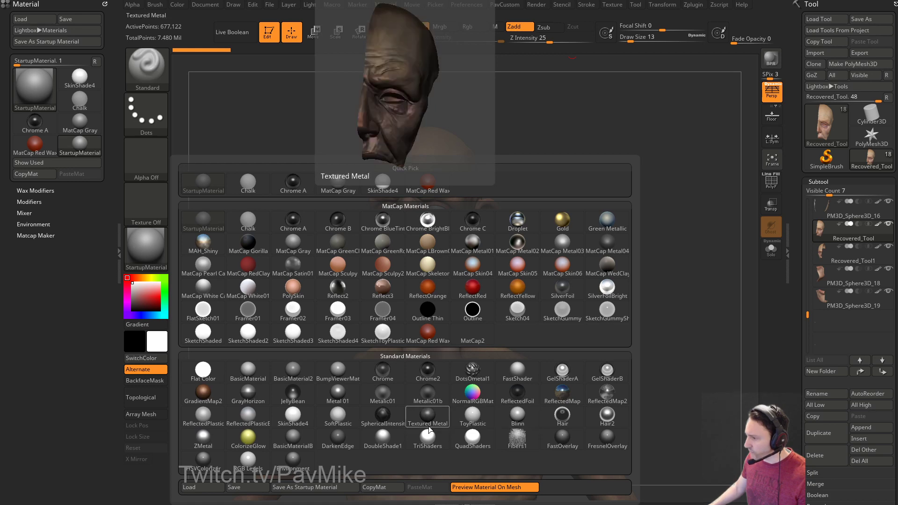
{"action": "left_click", "coordinate": [293, 416]}
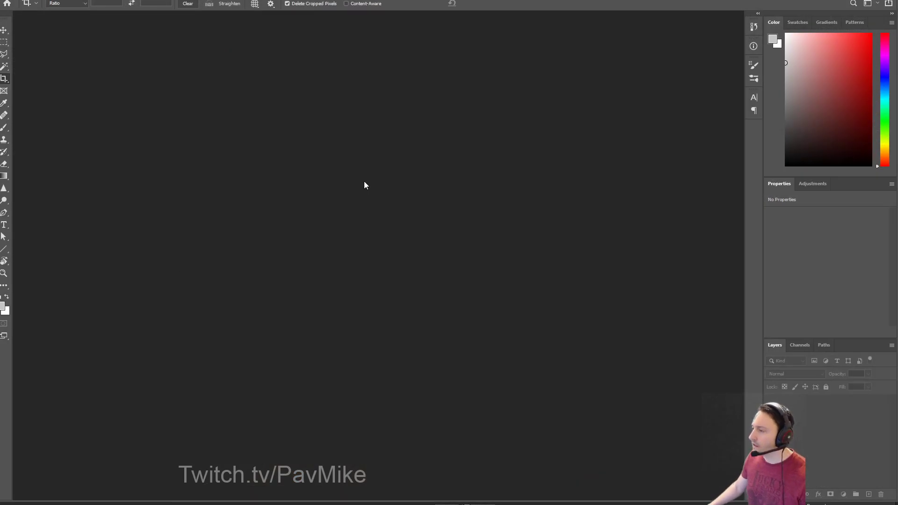
Open Marketing.psd and BPR_Composite.PSD in Photoshop.
{"action": "double_click", "coordinate": [363, 181]}
{"action": "left_click_drag", "start_coordinate": [209, 1], "coordinate": [0, 70]}
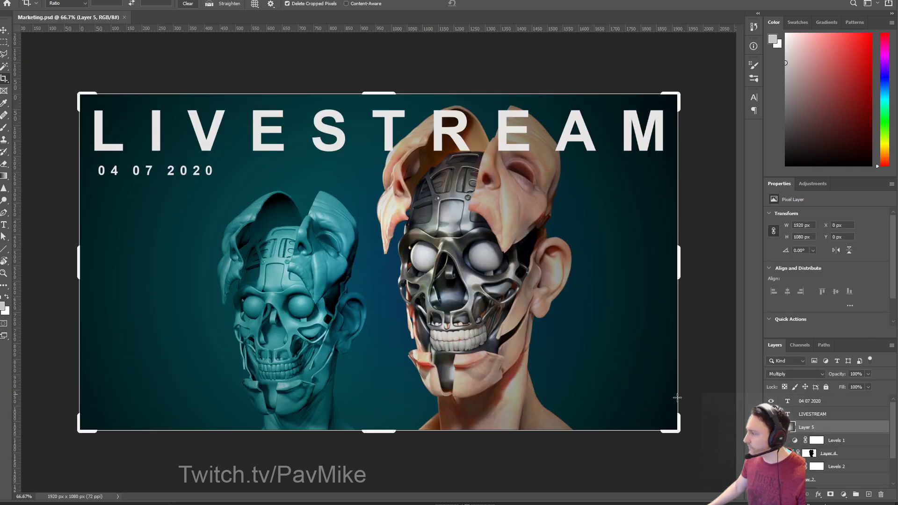
{"action": "key", "text": "alt+f"}
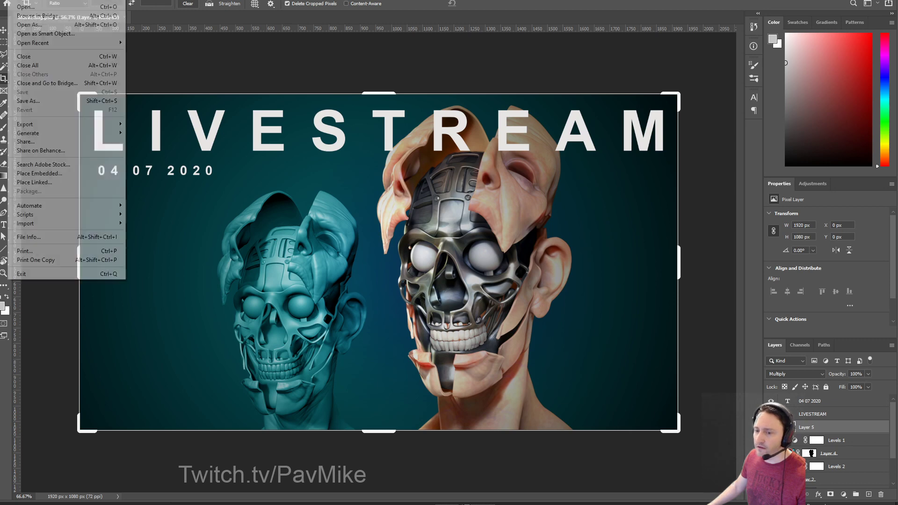
{"action": "left_click", "coordinate": [39, 16]}
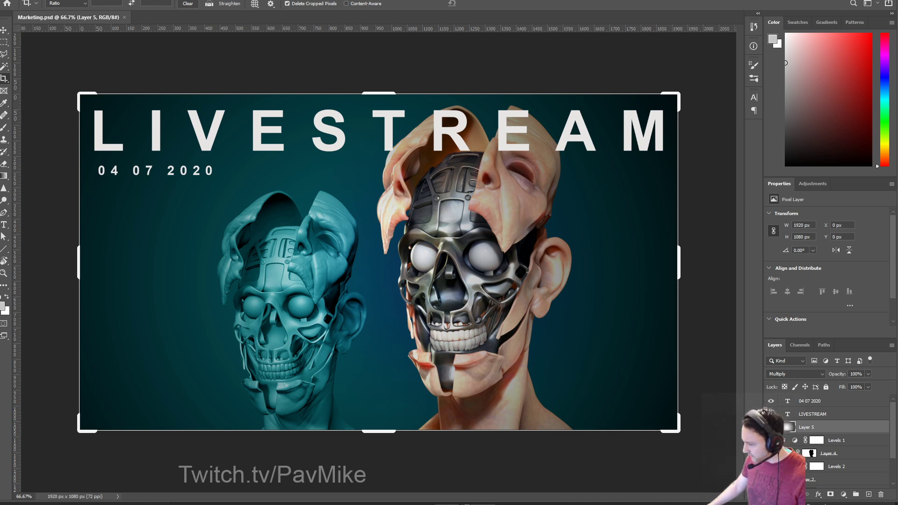
Commit the banner crop, toggle the colour-ID Layer 1 on and off, then return to ZBrush.
{"action": "key", "text": "Return"}
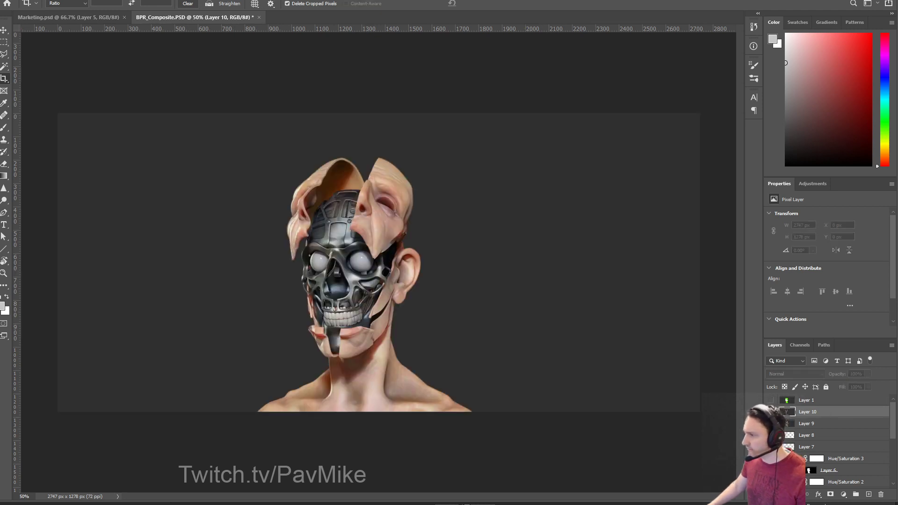
{"action": "left_click", "coordinate": [772, 400]}
{"action": "left_click", "coordinate": [771, 400]}
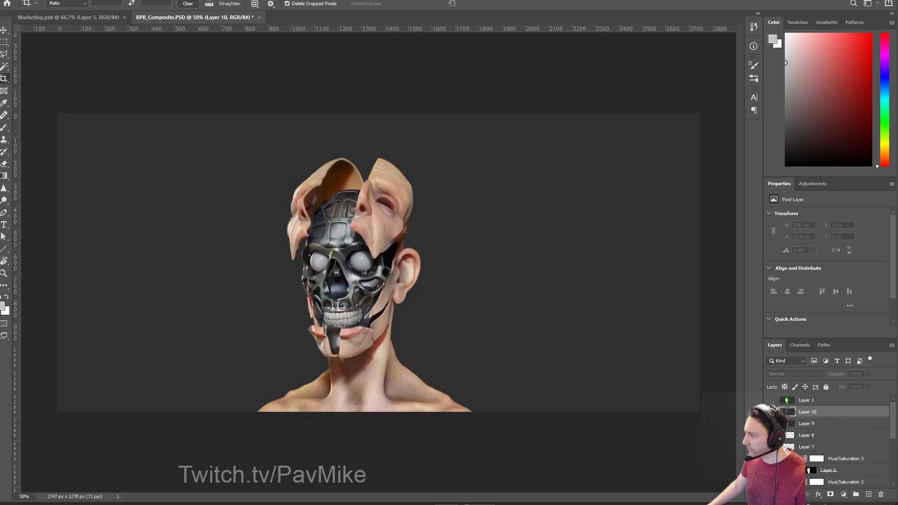
{"action": "scroll", "coordinate": [772, 402], "scroll_direction": "down", "scroll_amount": 3}
{"action": "scroll", "coordinate": [825, 442], "scroll_direction": "up", "scroll_amount": 1}
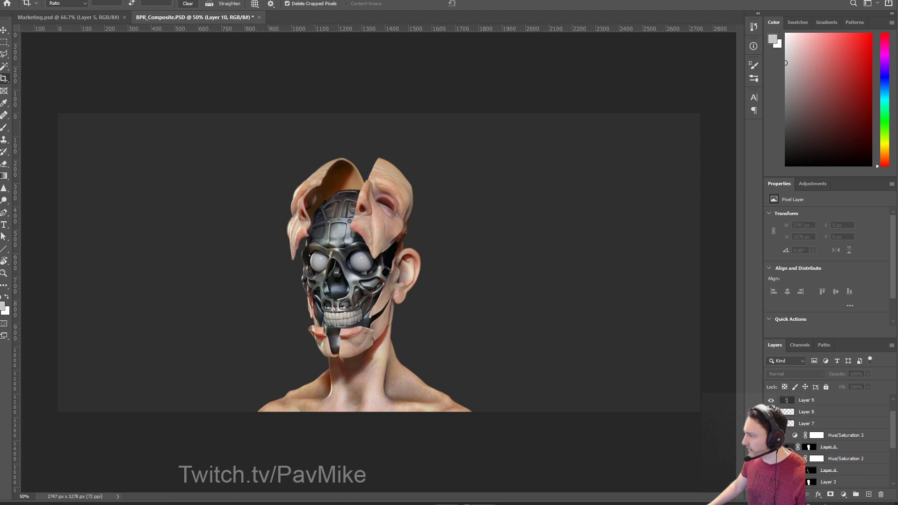
{"action": "key", "text": "alt+Tab"}
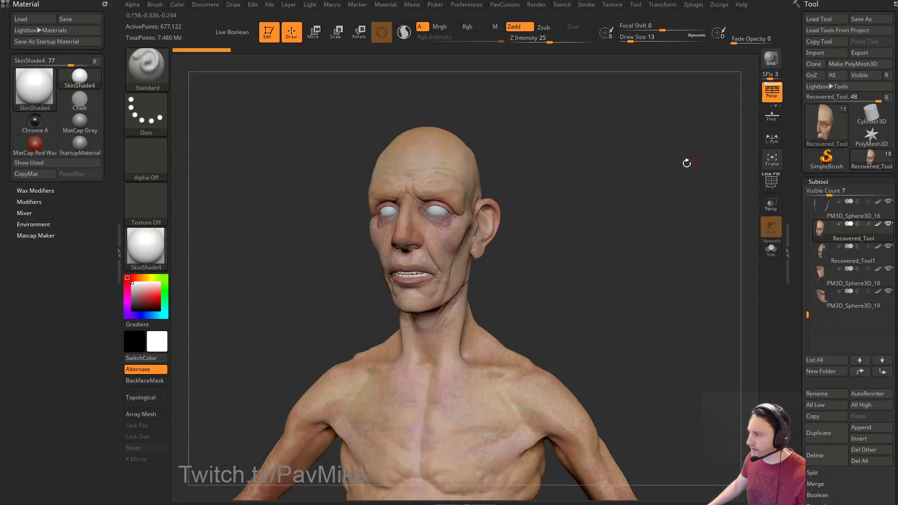
Rotate a face piece slightly on the head with the Move gizmo.
{"action": "left_click_drag", "start_coordinate": [698, 161], "coordinate": [633, 177]}
{"action": "key", "text": "w"}
{"action": "left_click_drag", "start_coordinate": [488, 225], "coordinate": [519, 231]}
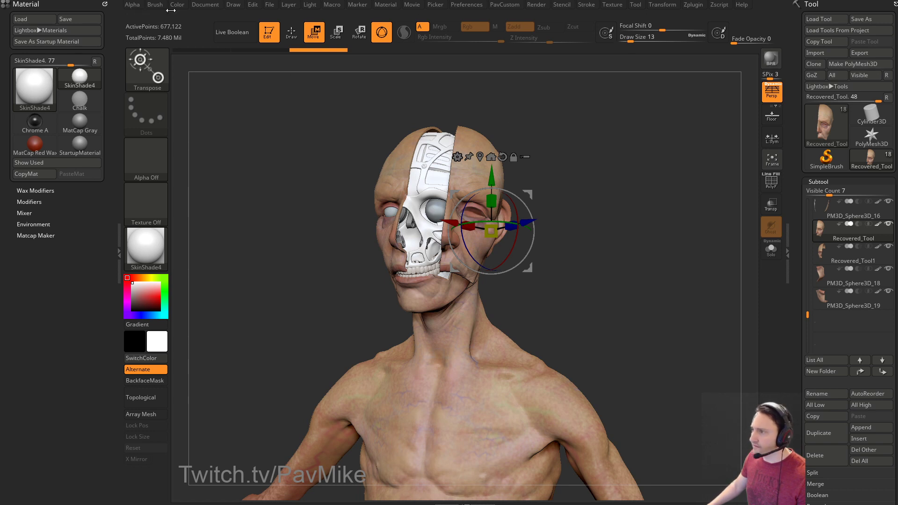
Open the saved .ZPR project without saving the current one.
{"action": "left_click", "coordinate": [269, 4]}
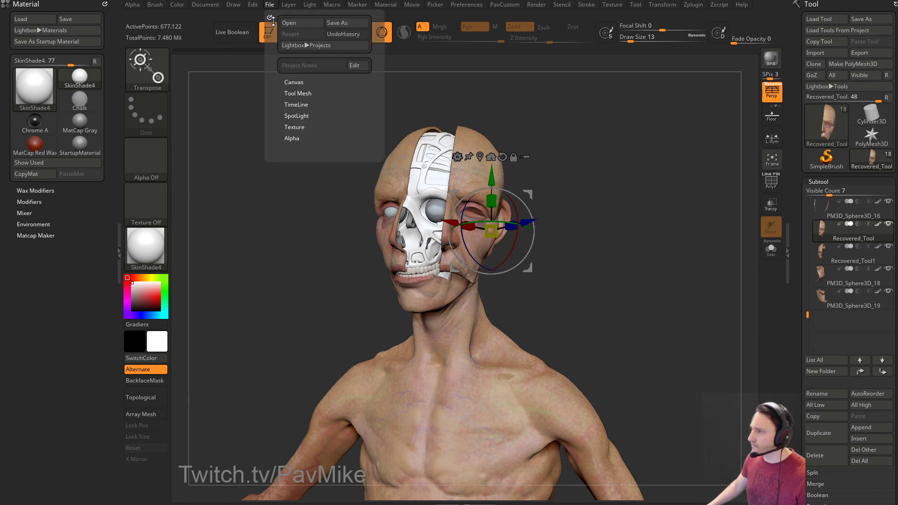
{"action": "left_click", "coordinate": [299, 22]}
{"action": "left_click", "coordinate": [435, 236]}
{"action": "double_click", "coordinate": [271, 171]}
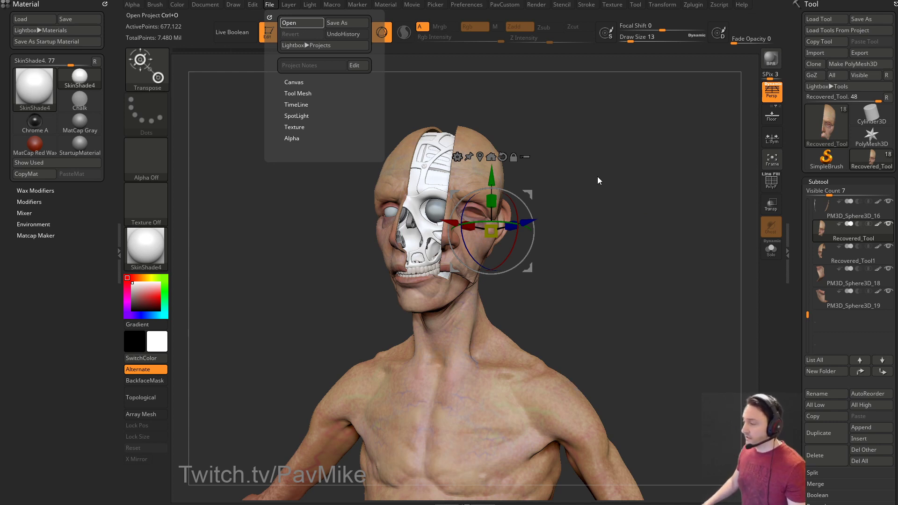
{"action": "key", "text": "Return"}
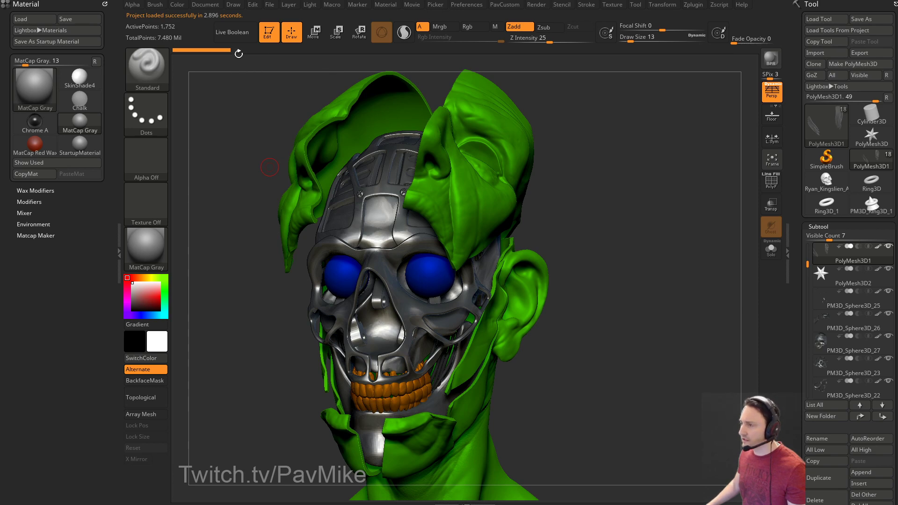
Start a new document, redraw the model in edit mode, frame it and set brush size 18.
{"action": "left_click", "coordinate": [206, 4]}
{"action": "left_click", "coordinate": [241, 121]}
{"action": "left_click", "coordinate": [429, 236]}
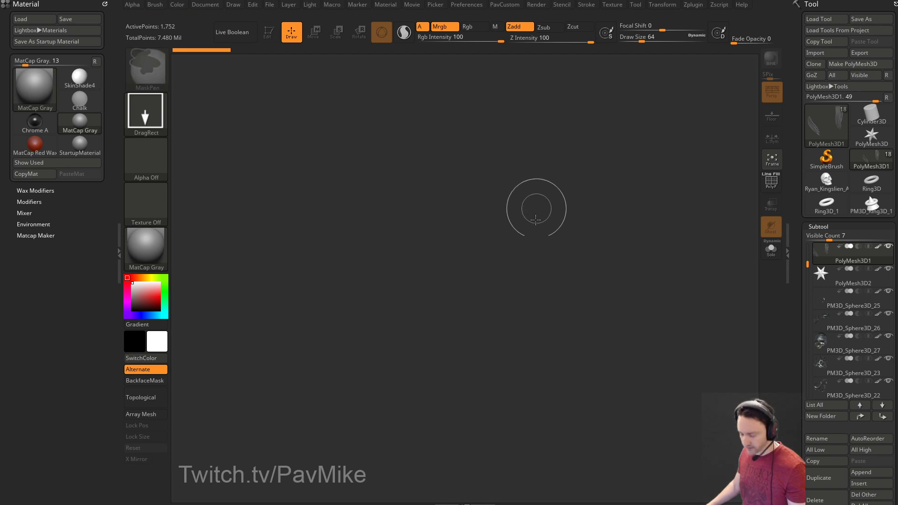
{"action": "left_click", "coordinate": [268, 32]}
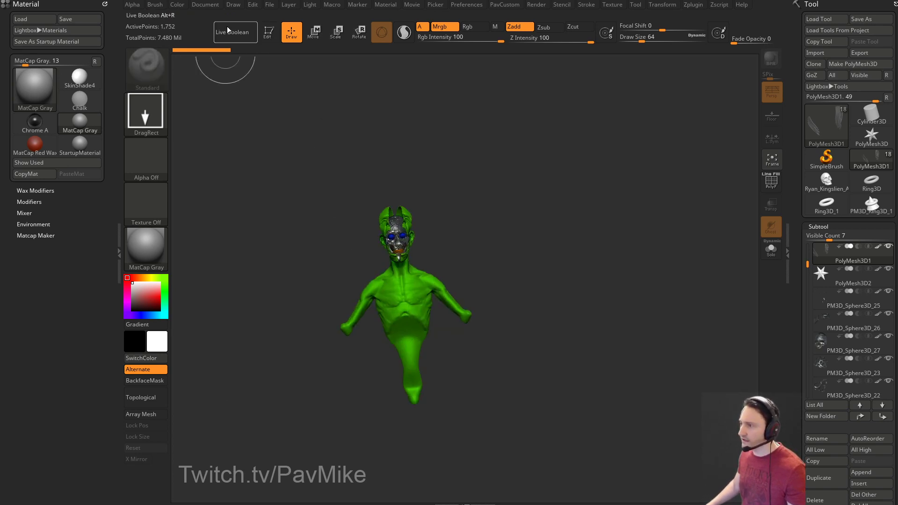
{"action": "key", "text": "f"}
{"action": "mouse_move", "coordinate": [653, 305]}
{"action": "left_mouse_down"}
{"action": "mouse_move", "coordinate": [687, 296]}
{"action": "mouse_move", "coordinate": [694, 311]}
{"action": "mouse_move", "coordinate": [707, 299]}
{"action": "mouse_move", "coordinate": [677, 302]}
{"action": "mouse_move", "coordinate": [675, 327]}
{"action": "left_mouse_up"}
{"action": "key", "text": "s"}
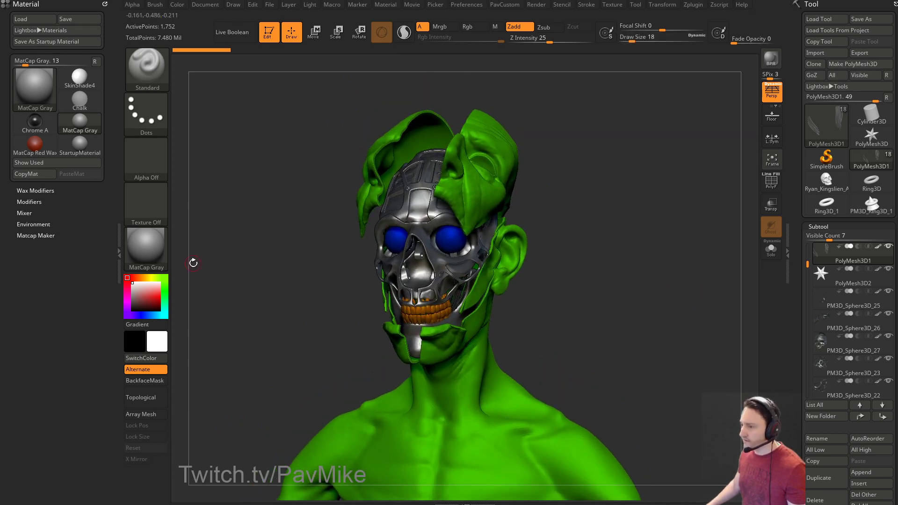
Render the model in Flat Color and make PM3D_Sphere3D_27 the active subtool.
{"action": "left_click", "coordinate": [153, 255]}
{"action": "left_click", "coordinate": [202, 372]}
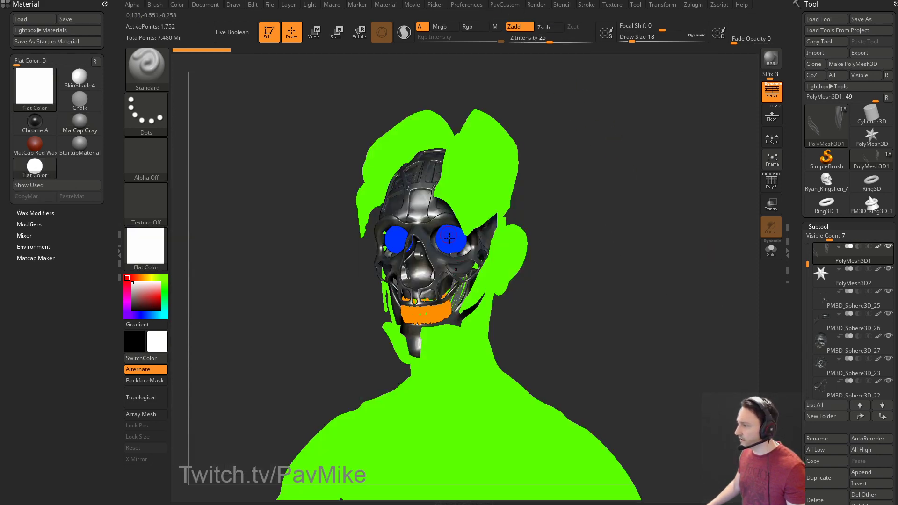
{"action": "left_click", "coordinate": [422, 214], "text": "alt"}
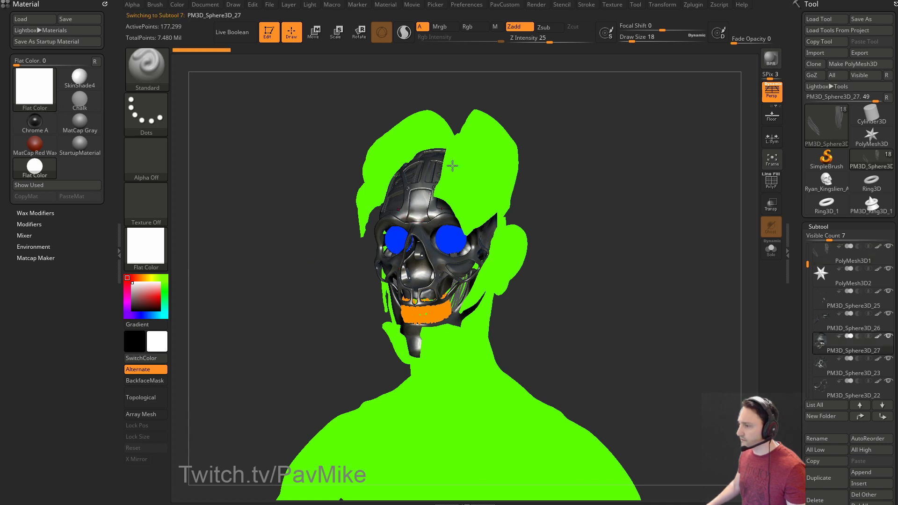
Dock the Zplugin palette, expand SubTool Master and cancel its Fill dialog.
{"action": "left_click", "coordinate": [692, 8]}
{"action": "mouse_move", "coordinate": [689, 17]}
{"action": "left_mouse_down"}
{"action": "mouse_move", "coordinate": [145, 64]}
{"action": "mouse_move", "coordinate": [52, 256]}
{"action": "left_mouse_up"}
{"action": "key", "text": "shift"}
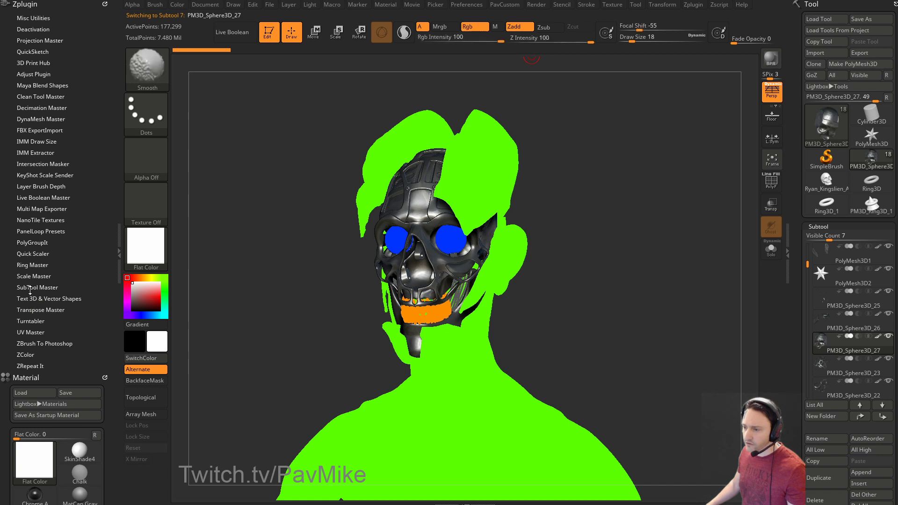
{"action": "left_click", "coordinate": [29, 288]}
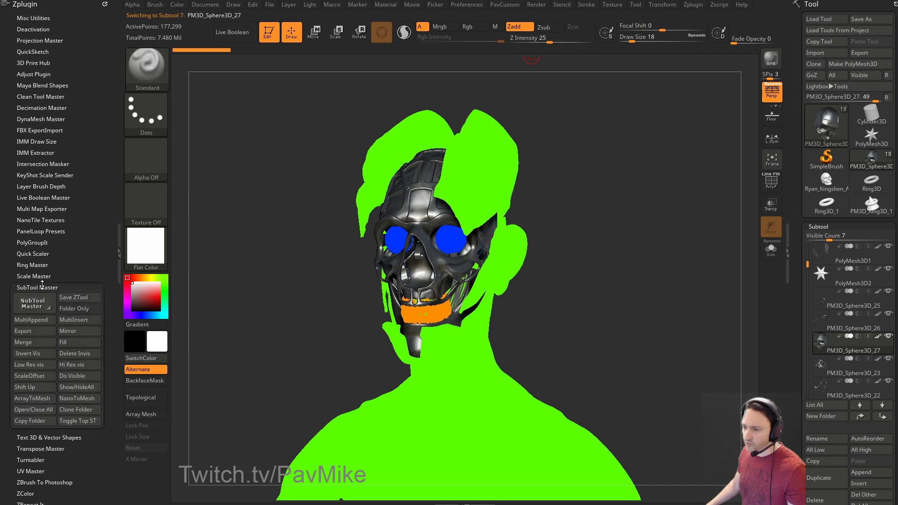
{"action": "left_click", "coordinate": [70, 343]}
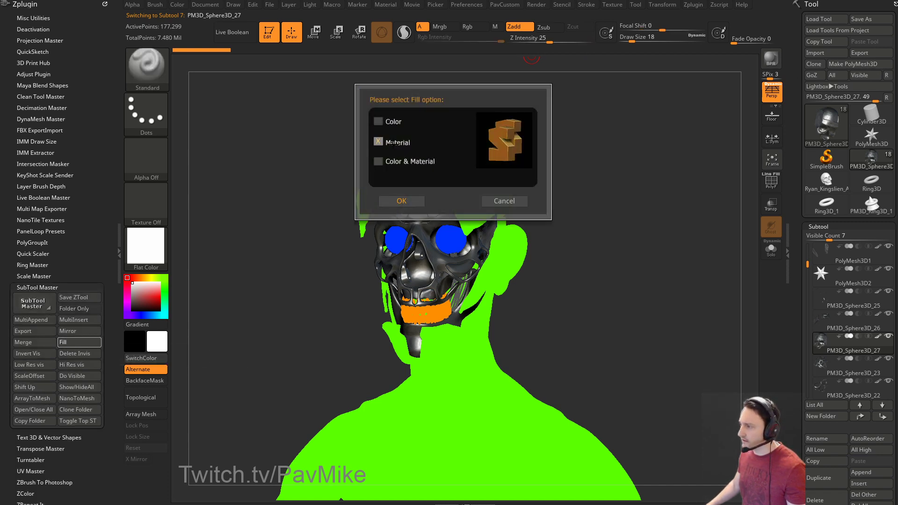
{"action": "left_click", "coordinate": [504, 201]}
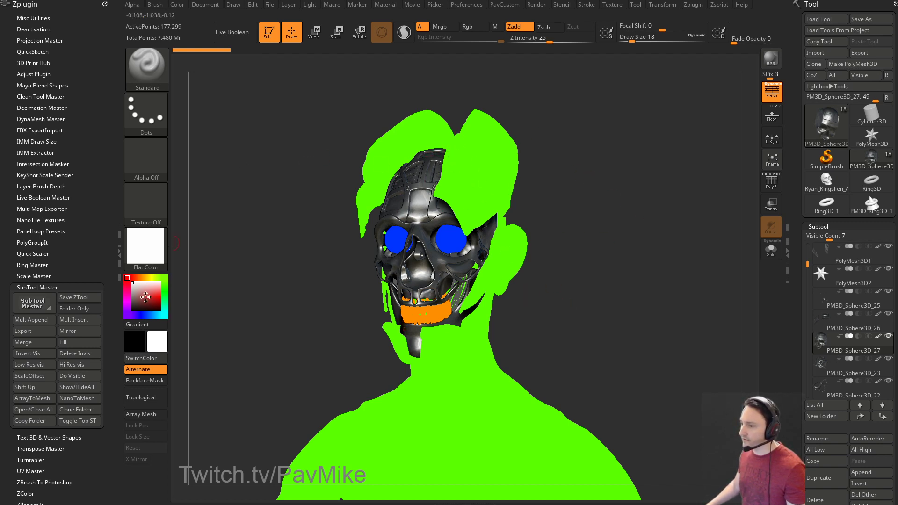
Close the docked Zplugin and Material palettes and dock the Render palette.
{"action": "left_click", "coordinate": [106, 5]}
{"action": "left_click", "coordinate": [108, 4]}
{"action": "left_click", "coordinate": [536, 4]}
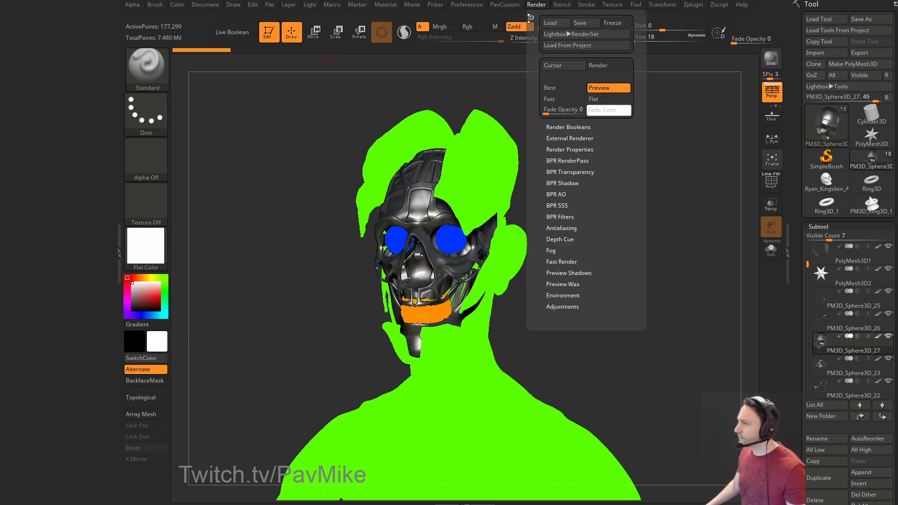
{"action": "left_click_drag", "start_coordinate": [531, 16], "coordinate": [16, 92]}
Turn off AOcclusion and Shadows, render the flat-colour ID pass with BPR, and go to Photoshop.
{"action": "key", "text": "shift"}
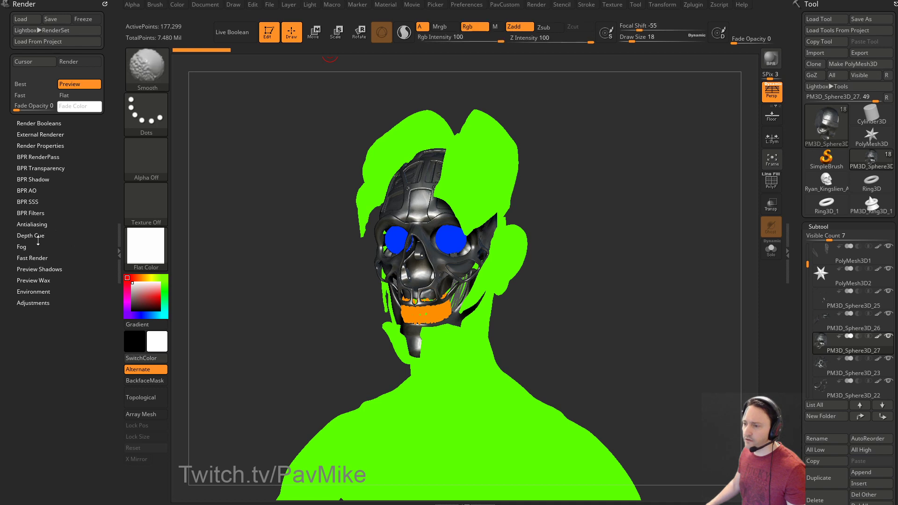
{"action": "left_click", "coordinate": [29, 179]}
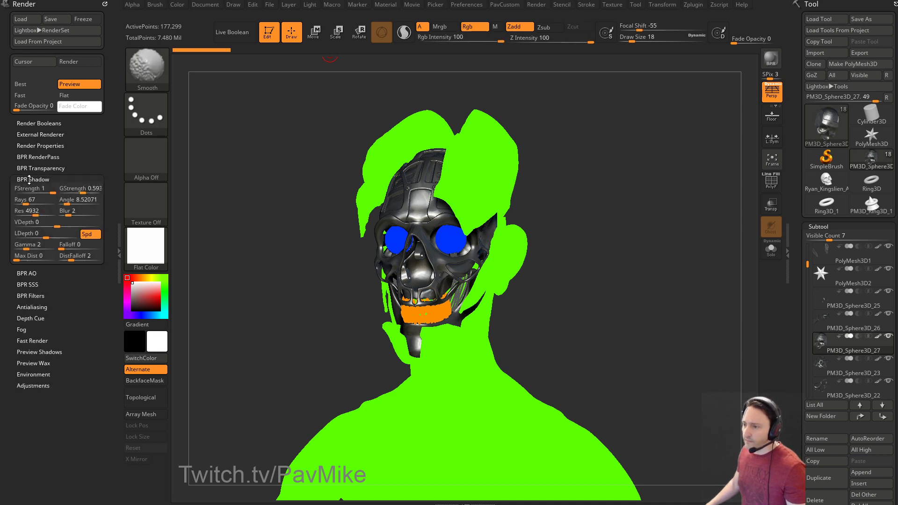
{"action": "left_click", "coordinate": [42, 146]}
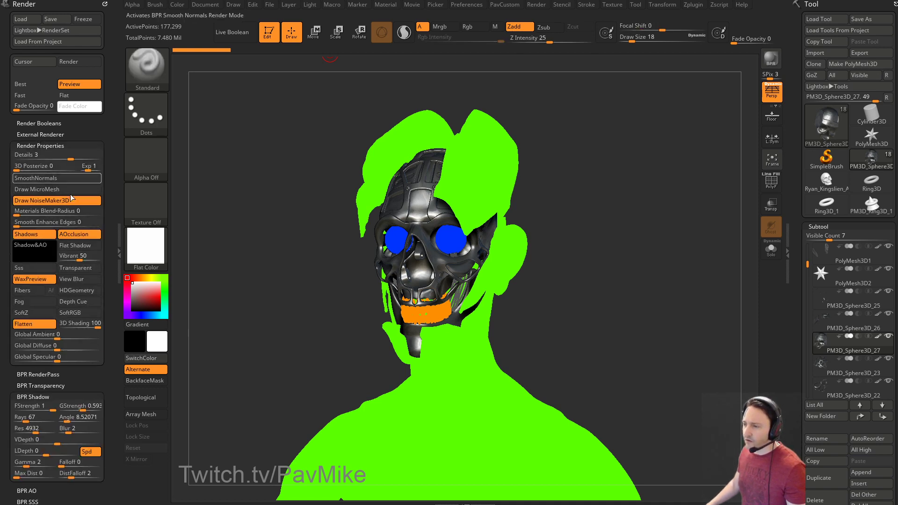
{"action": "left_click", "coordinate": [74, 233]}
{"action": "left_click", "coordinate": [43, 234]}
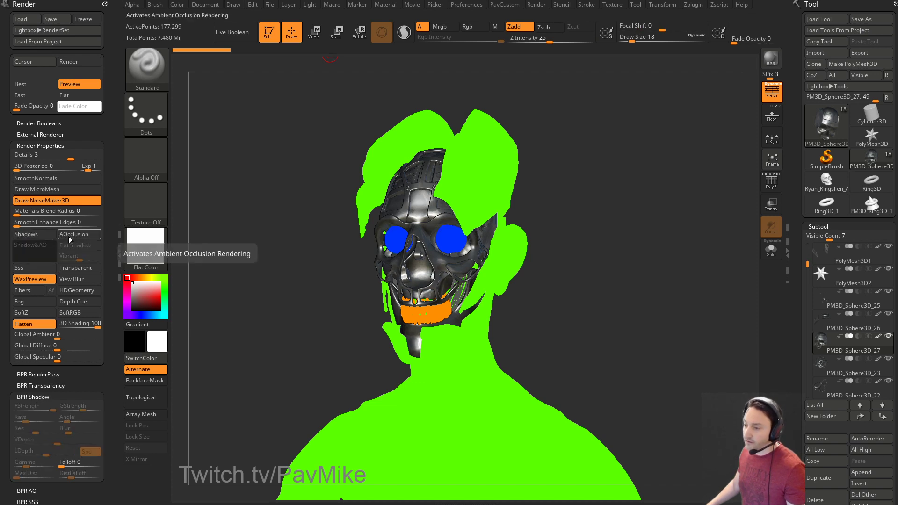
{"action": "left_click", "coordinate": [770, 58]}
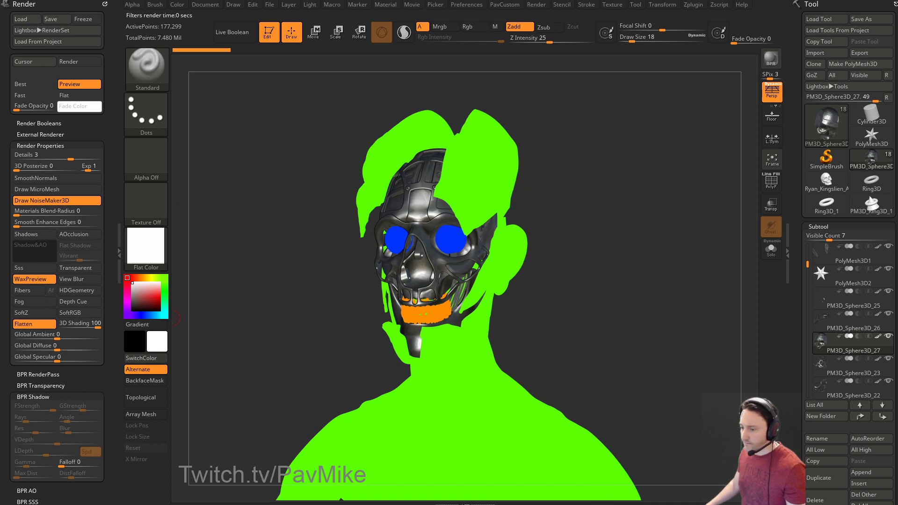
{"action": "key", "text": "alt+Tab"}
Show the colour-ID map, test selecting the blue eyes and orange mouth by colour, then hide it.
{"action": "scroll", "coordinate": [835, 409], "scroll_direction": "up", "scroll_amount": 1}
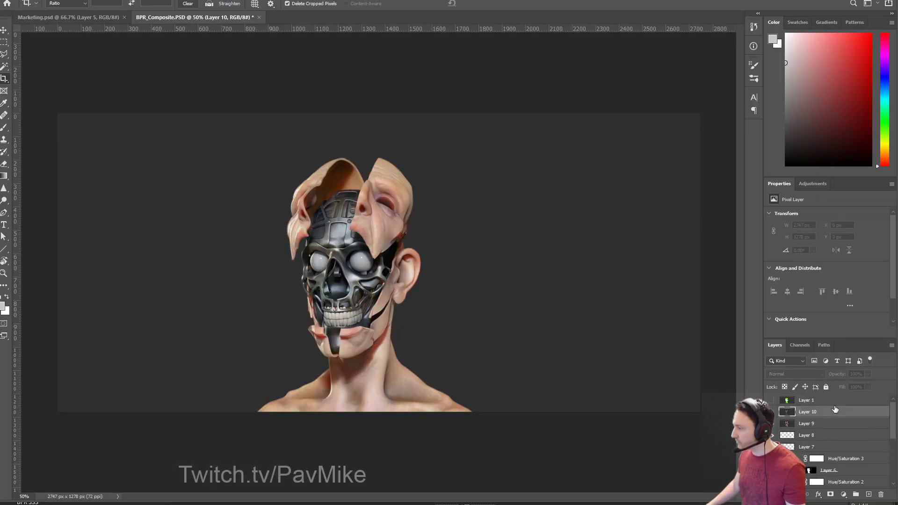
{"action": "left_click", "coordinate": [772, 400]}
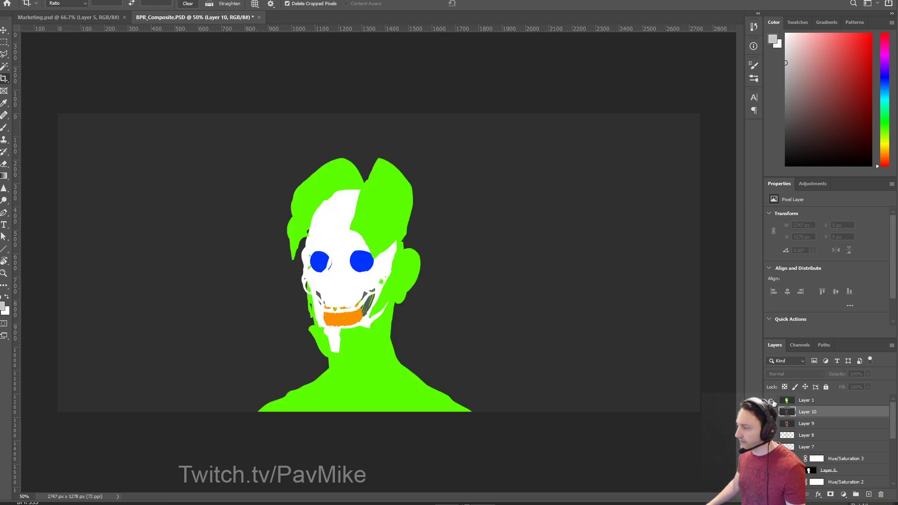
{"action": "left_click", "coordinate": [456, 209]}
{"action": "key", "text": "Escape"}
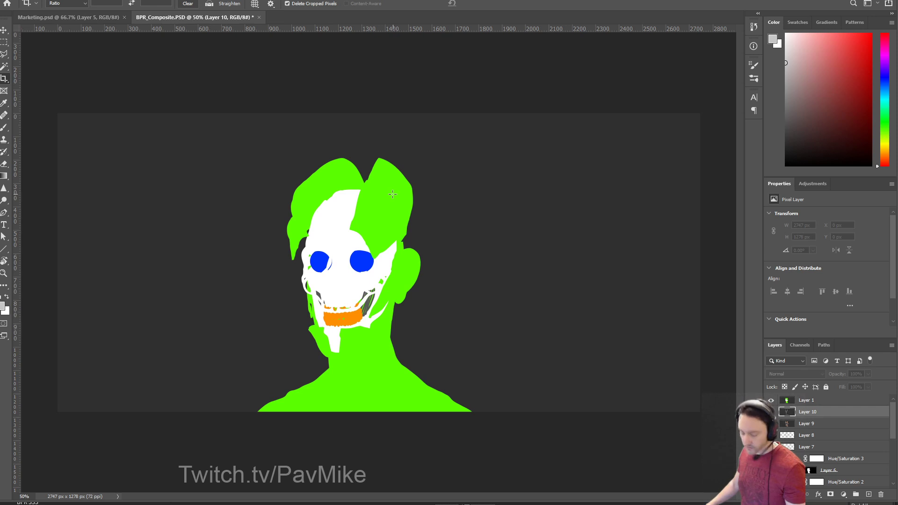
{"action": "left_click", "coordinate": [448, 225]}
{"action": "key", "text": "Escape"}
{"action": "key", "text": "w"}
{"action": "left_click", "coordinate": [426, 215]}
{"action": "key", "text": "alt+bracketright"}
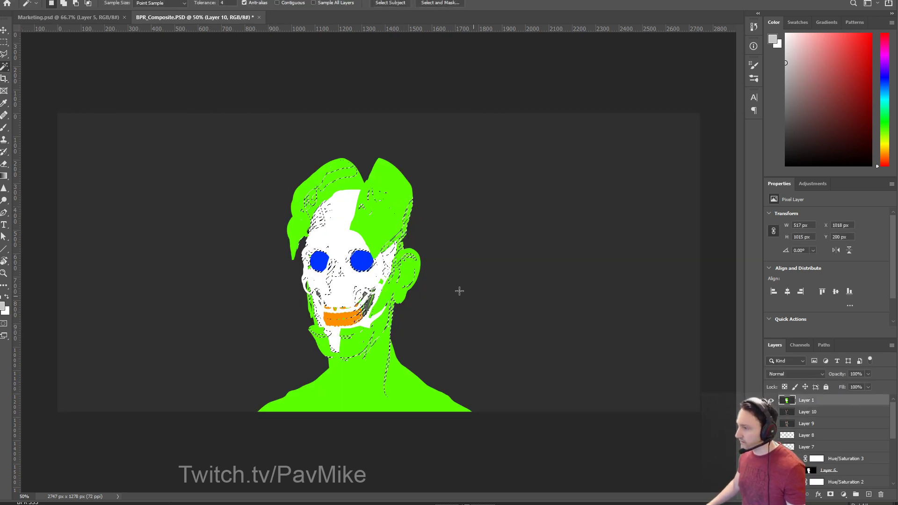
{"action": "left_click", "coordinate": [330, 237]}
{"action": "left_click", "coordinate": [343, 318]}
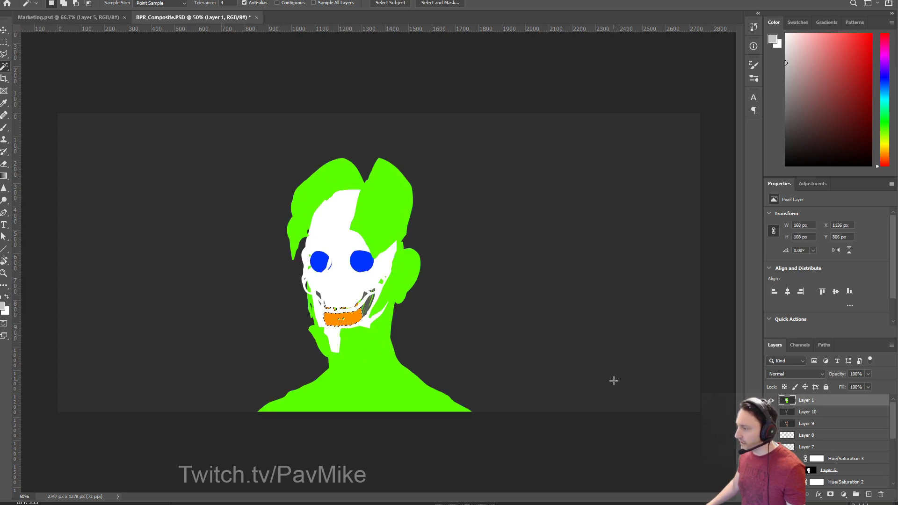
{"action": "left_click", "coordinate": [771, 400]}
Toggle the Curves adjustments for eyeballs, skull, teeth and skin, and turn on the neck shadows.
{"action": "scroll", "coordinate": [795, 421], "scroll_direction": "down", "scroll_amount": 5}
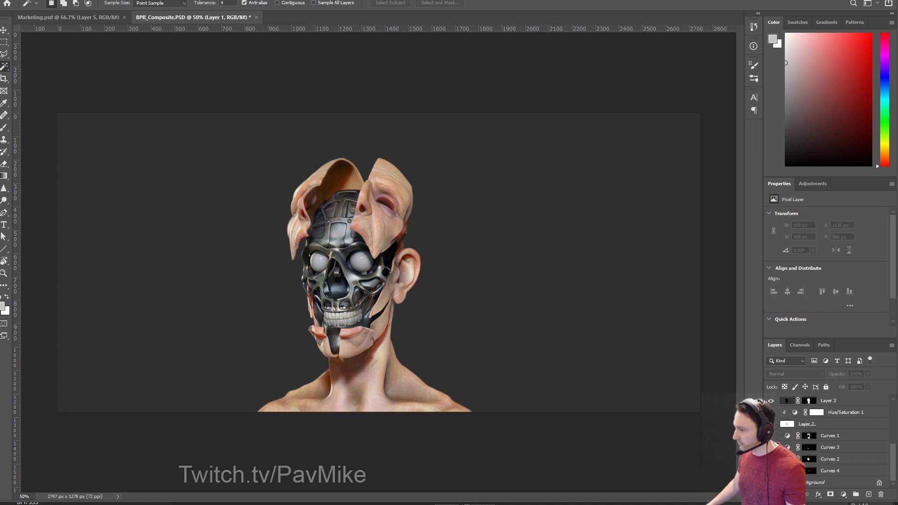
{"action": "left_click", "coordinate": [808, 483]}
{"action": "scroll", "coordinate": [777, 431], "scroll_direction": "up", "scroll_amount": 3}
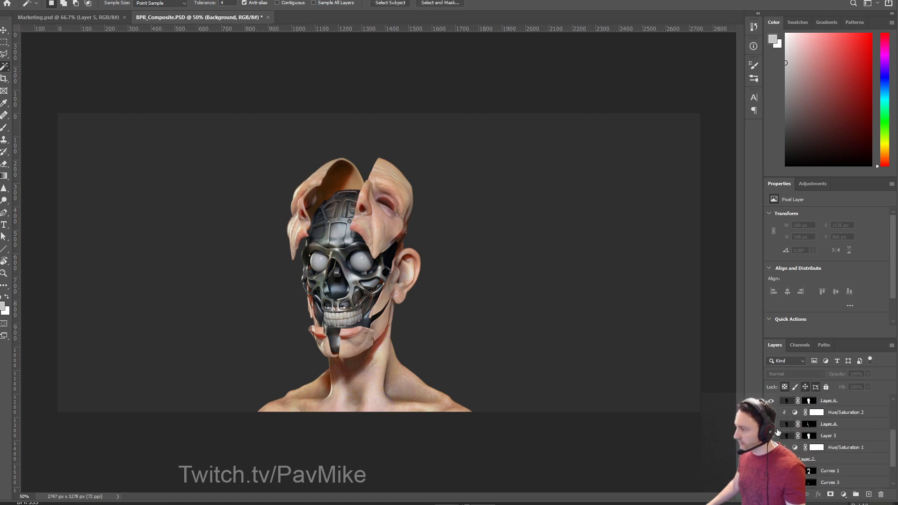
{"action": "scroll", "coordinate": [774, 400], "scroll_direction": "up", "scroll_amount": 3}
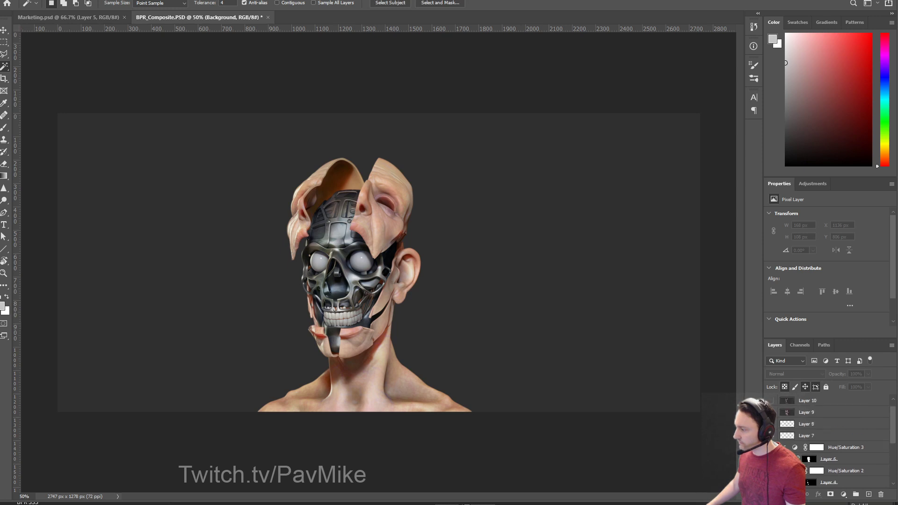
{"action": "scroll", "coordinate": [832, 442], "scroll_direction": "down", "scroll_amount": 5}
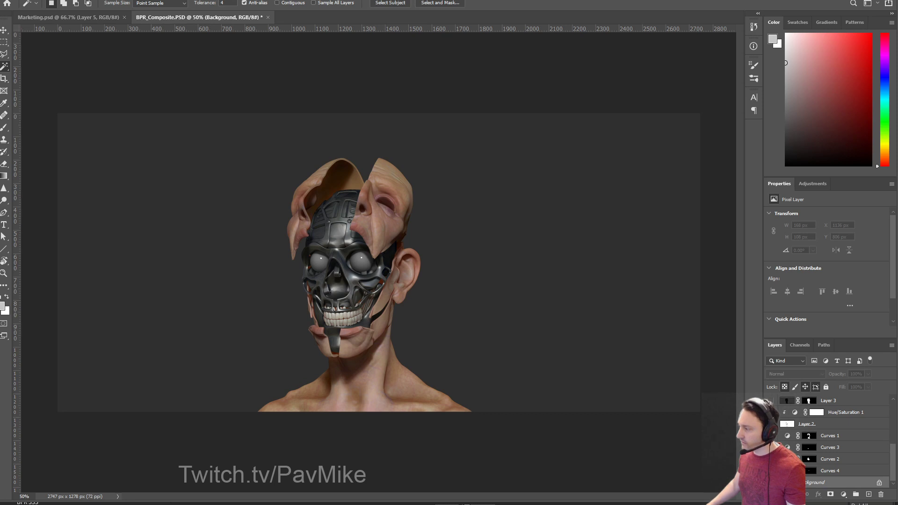
{"action": "left_click", "coordinate": [772, 470]}
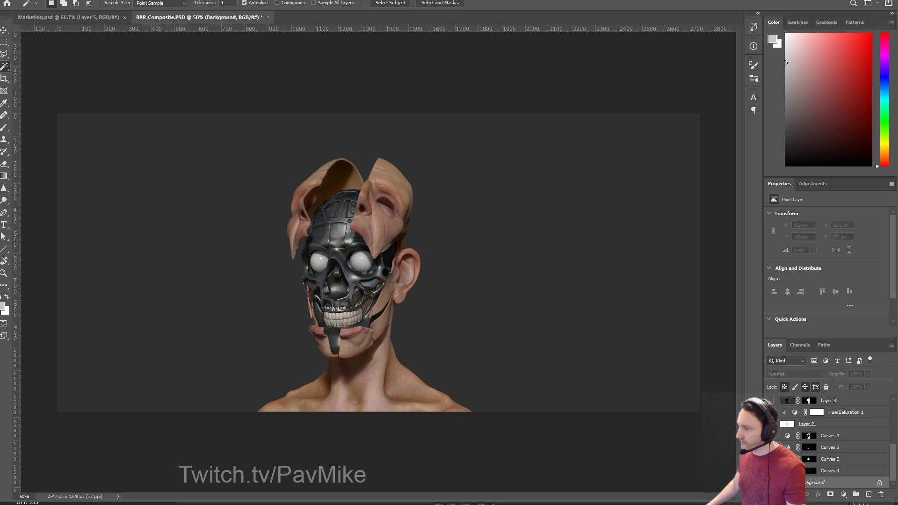
{"action": "left_click", "coordinate": [772, 459]}
{"action": "left_click", "coordinate": [772, 447]}
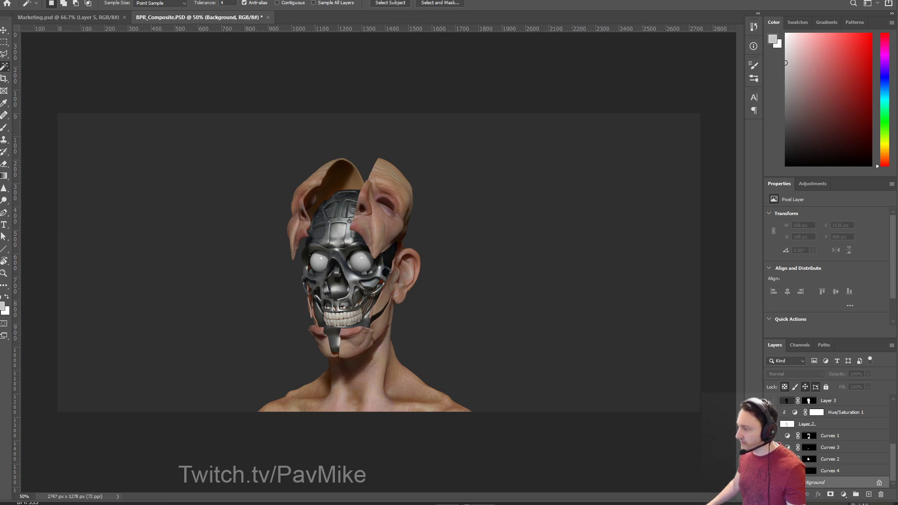
{"action": "left_click", "coordinate": [771, 435]}
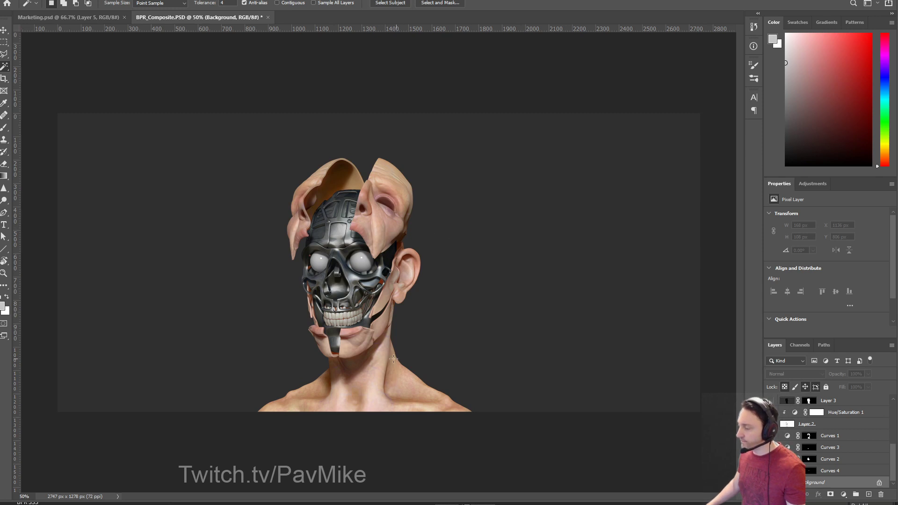
{"action": "scroll", "coordinate": [811, 454], "scroll_direction": "up", "scroll_amount": 2}
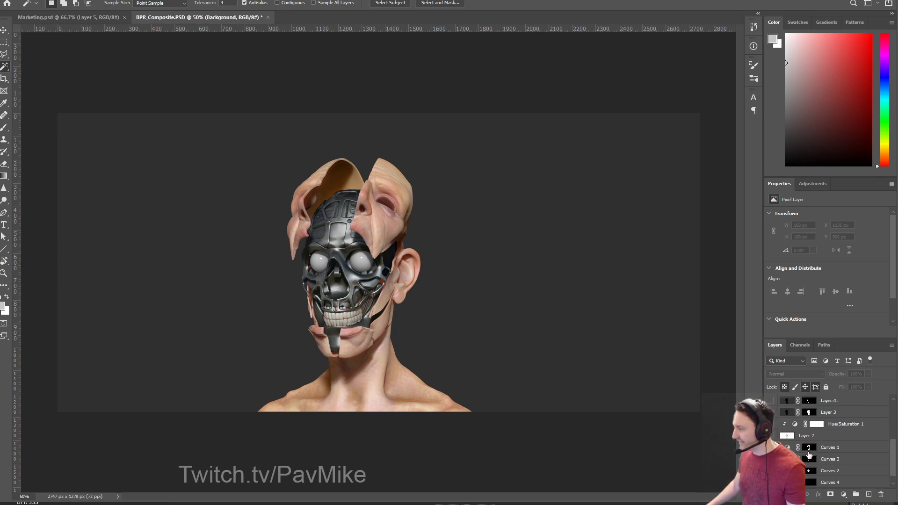
{"action": "left_click", "coordinate": [771, 447]}
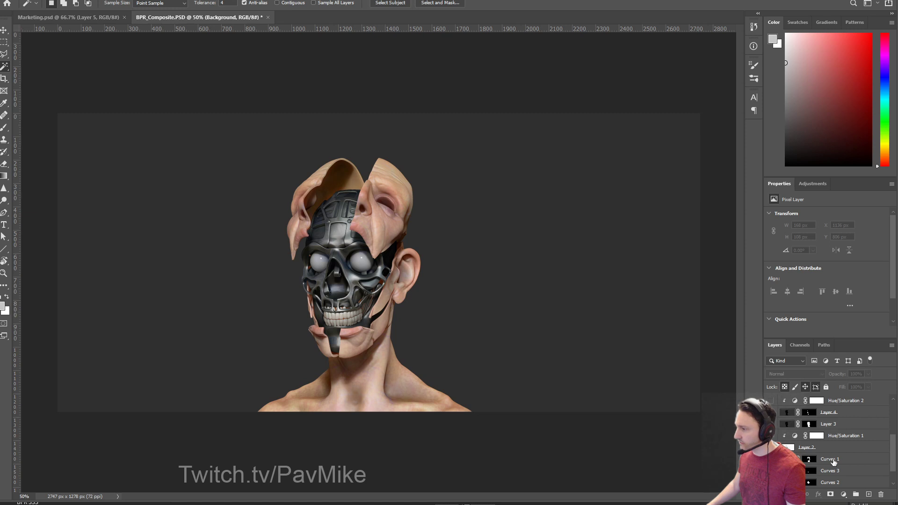
Zoom to 100% and toggle the skin-cavity and skull layers to compare them.
{"action": "scroll", "coordinate": [833, 462], "scroll_direction": "up", "scroll_amount": 2}
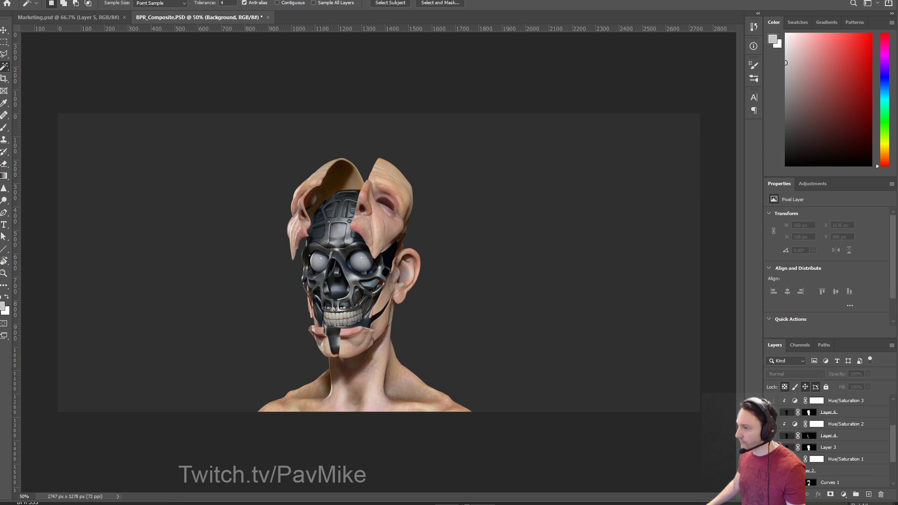
{"action": "scroll", "coordinate": [815, 442], "scroll_direction": "up", "scroll_amount": 2}
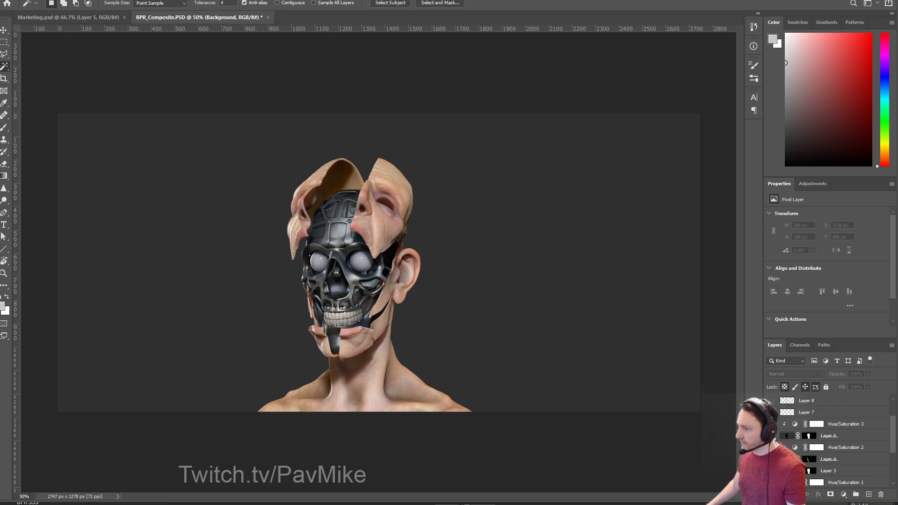
{"action": "key", "text": "ctrl+plus"}
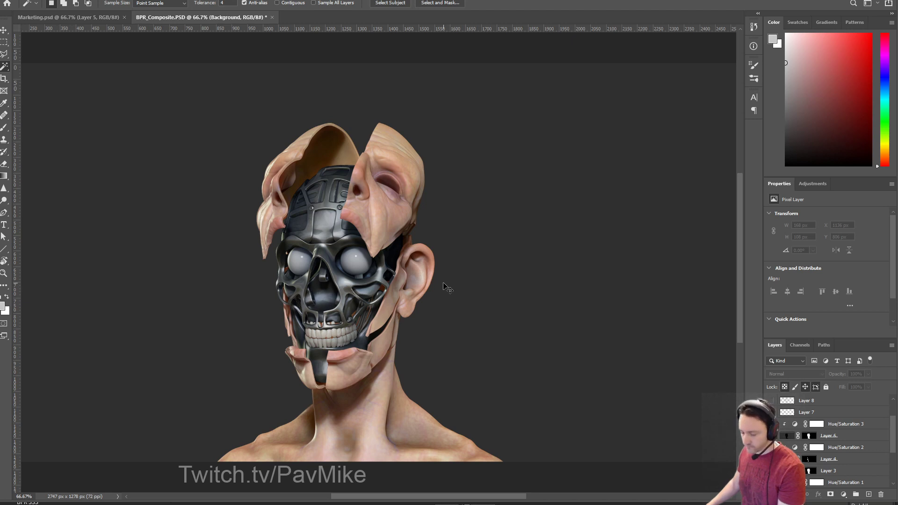
{"action": "key", "text": "ctrl+plus"}
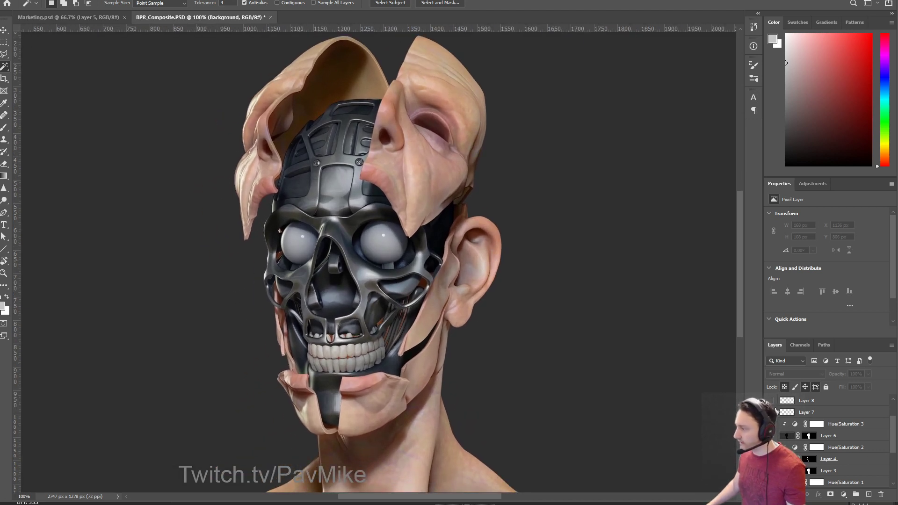
{"action": "scroll", "coordinate": [772, 435], "scroll_direction": "up", "scroll_amount": 2}
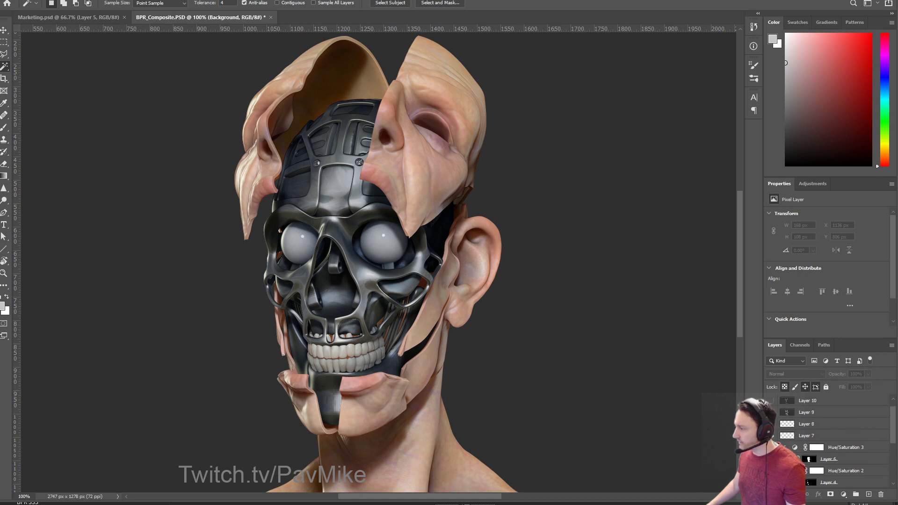
{"action": "left_click", "coordinate": [771, 458]}
{"action": "left_click", "coordinate": [771, 459]}
{"action": "left_click", "coordinate": [772, 459]}
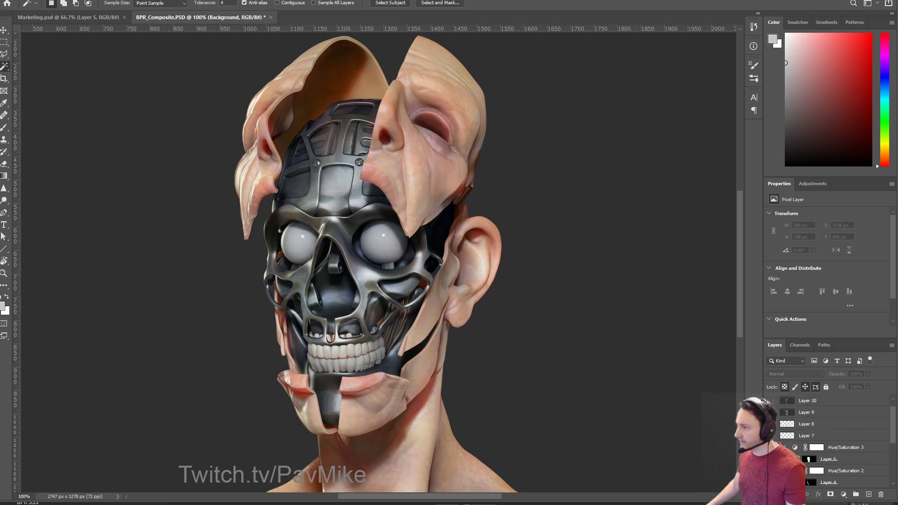
{"action": "left_click", "coordinate": [771, 459]}
{"action": "left_click", "coordinate": [772, 458]}
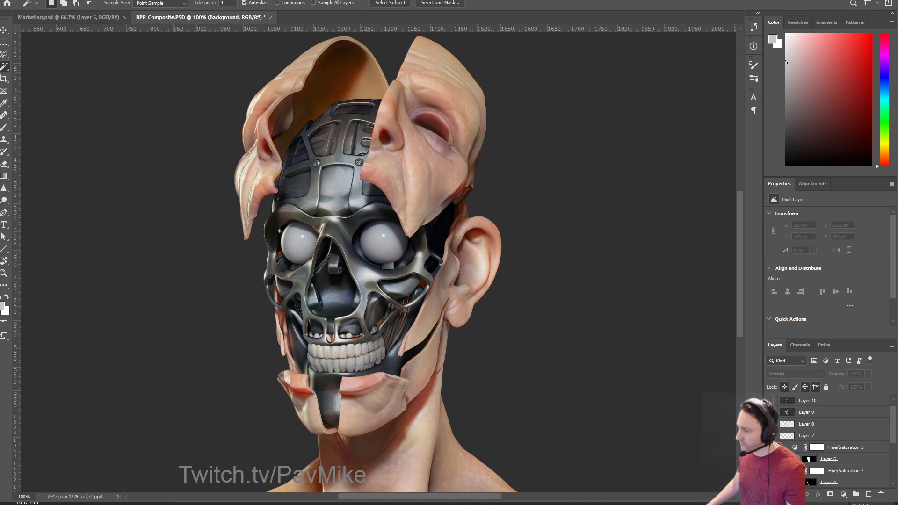
Compare the plain grey render with the full-colour composite, show the ID map, and switch to Marketing.psd.
{"action": "scroll", "coordinate": [771, 432], "scroll_direction": "up", "scroll_amount": 1}
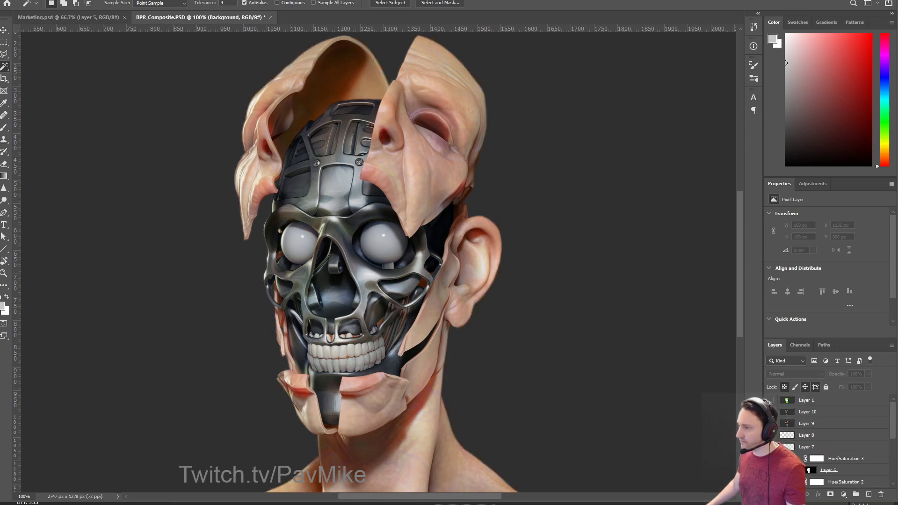
{"action": "left_click", "coordinate": [772, 412]}
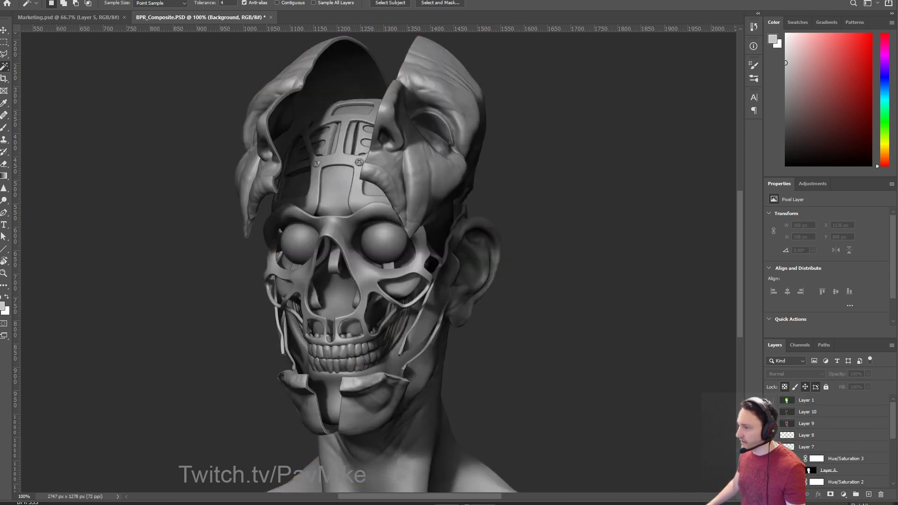
{"action": "left_click", "coordinate": [772, 412]}
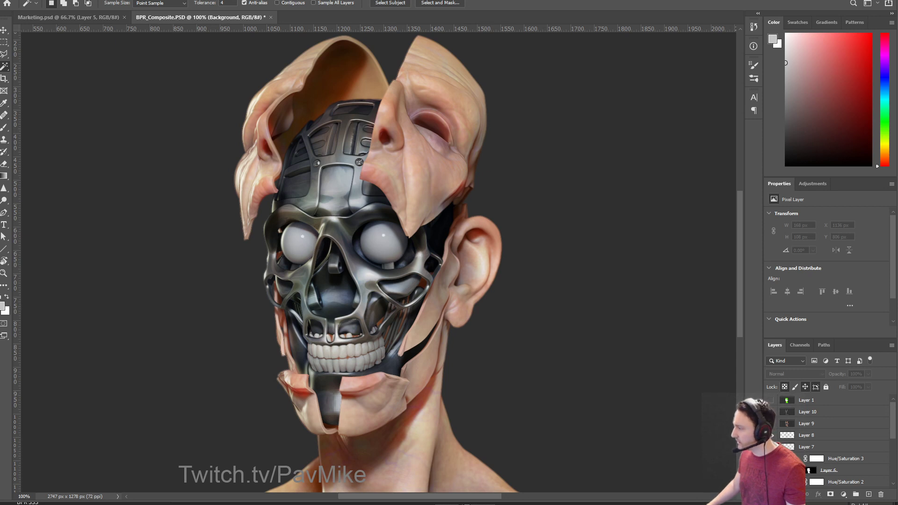
{"action": "left_click", "coordinate": [771, 412]}
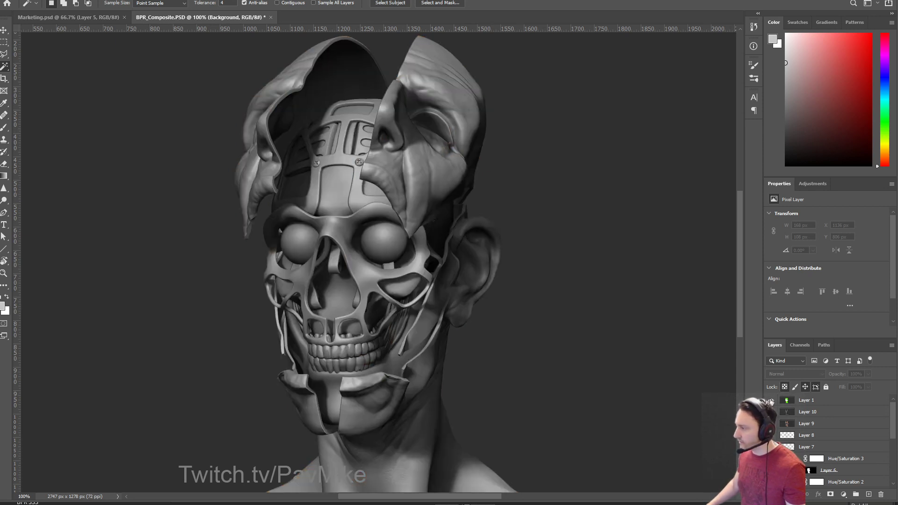
{"action": "left_click", "coordinate": [771, 401]}
{"action": "left_click", "coordinate": [94, 17]}
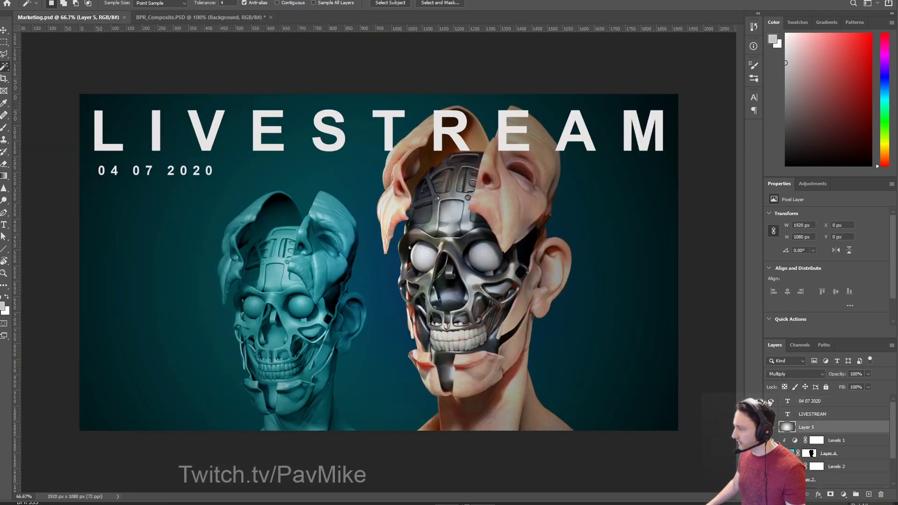
Review the grey head, Levels 3, colour head and Levels 2 layers, zoom out, and show the teal overlay.
{"action": "scroll", "coordinate": [771, 468], "scroll_direction": "down", "scroll_amount": 3}
{"action": "left_click", "coordinate": [771, 482], "text": "alt"}
{"action": "left_click_drag", "start_coordinate": [771, 455], "coordinate": [771, 468]}
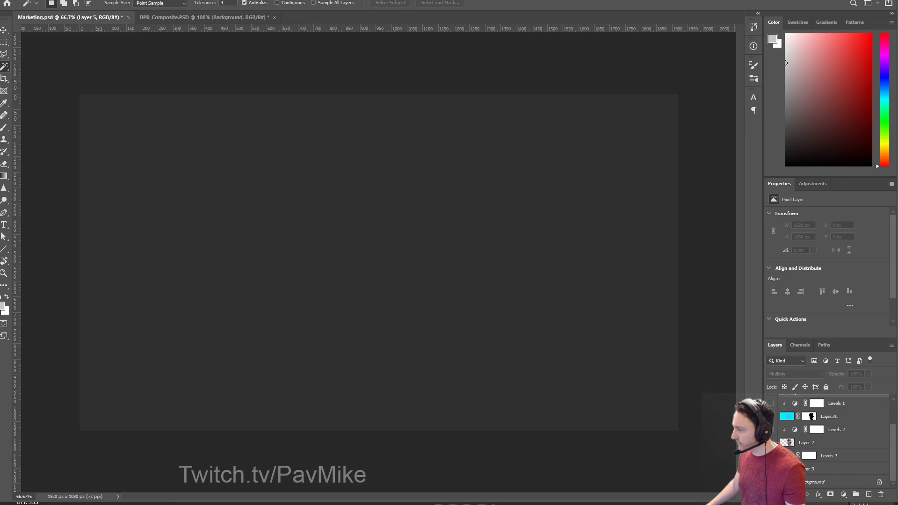
{"action": "left_click", "coordinate": [770, 469]}
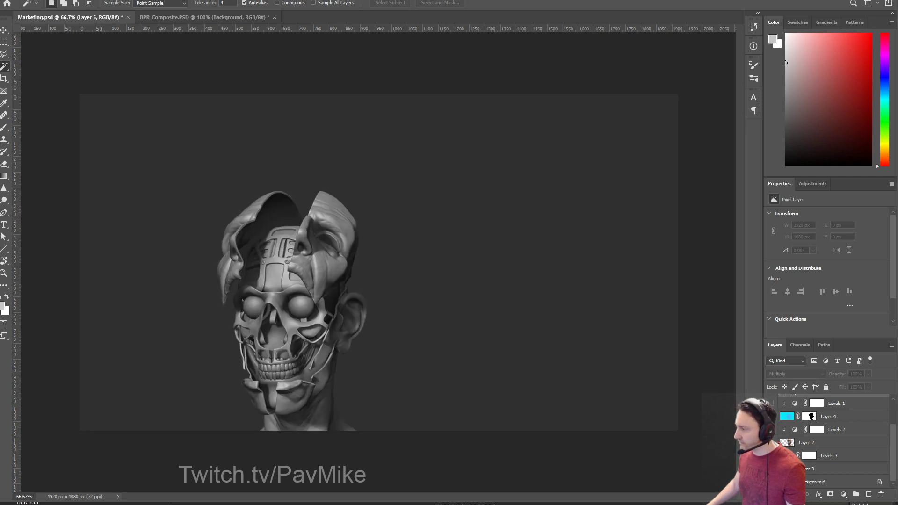
{"action": "left_click", "coordinate": [771, 455]}
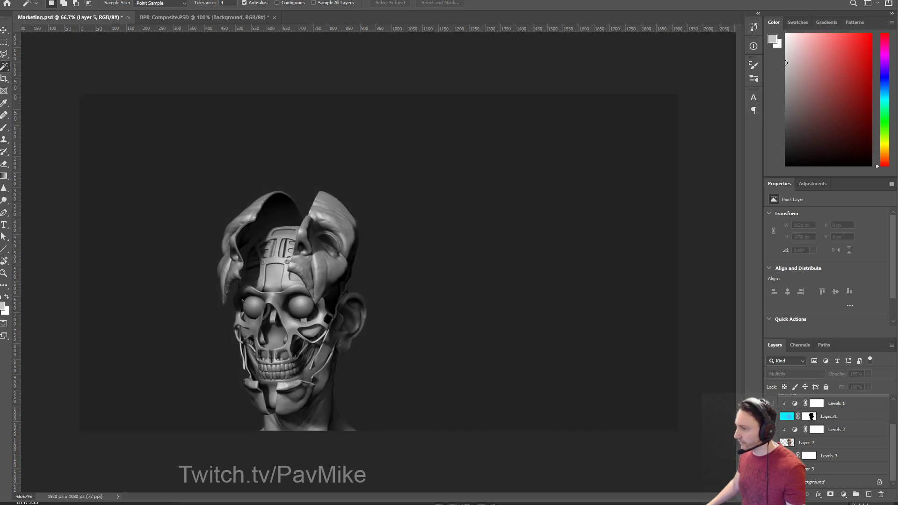
{"action": "left_click", "coordinate": [771, 442]}
{"action": "left_click", "coordinate": [771, 429]}
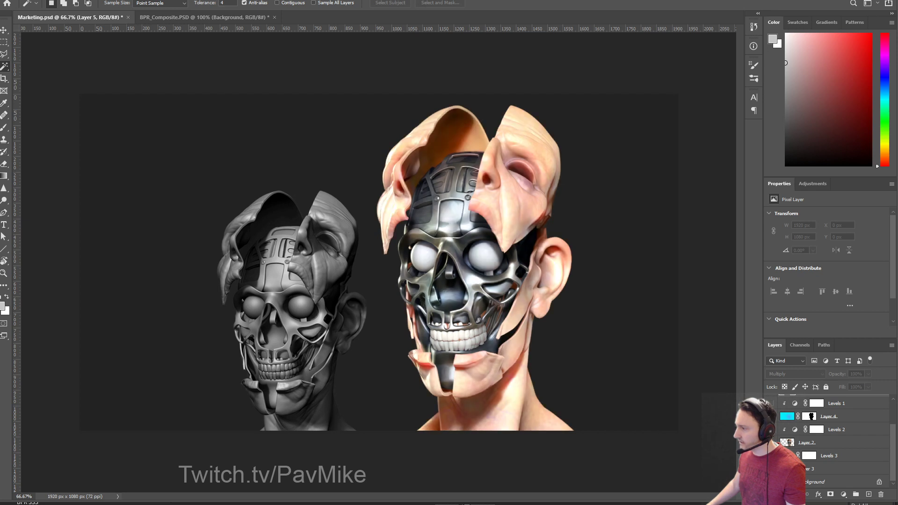
{"action": "key", "text": "ctrl+minus"}
{"action": "key", "text": "ctrl+minus"}
{"action": "key", "text": "ctrl+minus"}
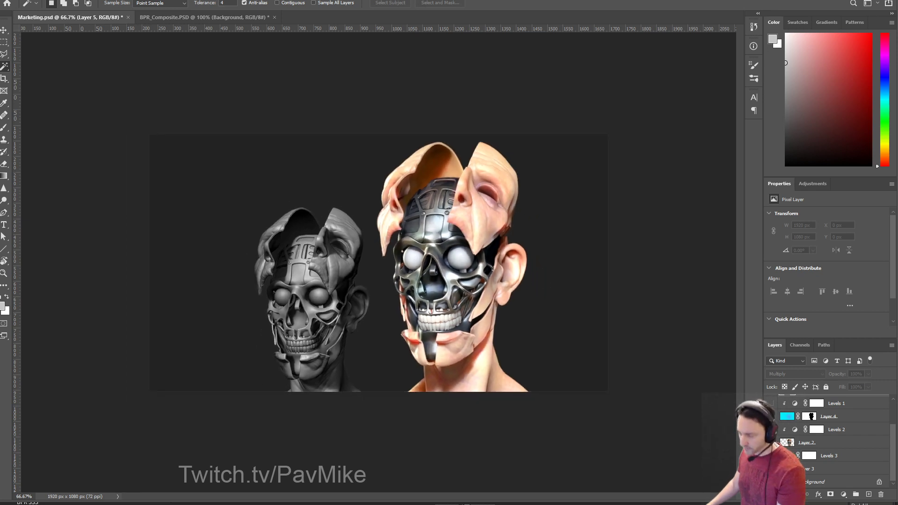
{"action": "left_click", "coordinate": [771, 430]}
{"action": "key", "text": "ctrl+minus"}
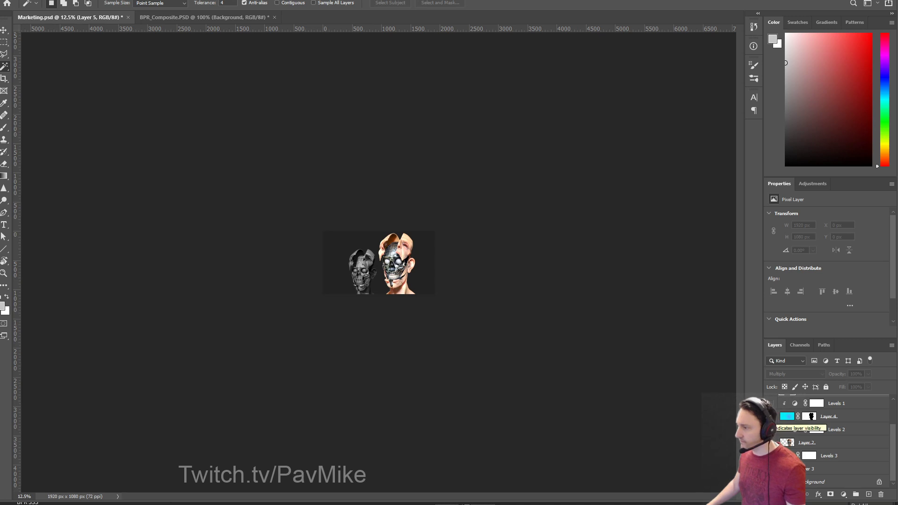
{"action": "left_click", "coordinate": [771, 429]}
Compare Layer 4's teal tint, show the LIVESTREAM text, then close Marketing.psd without saving.
{"action": "scroll", "coordinate": [837, 439], "scroll_direction": "up", "scroll_amount": 3}
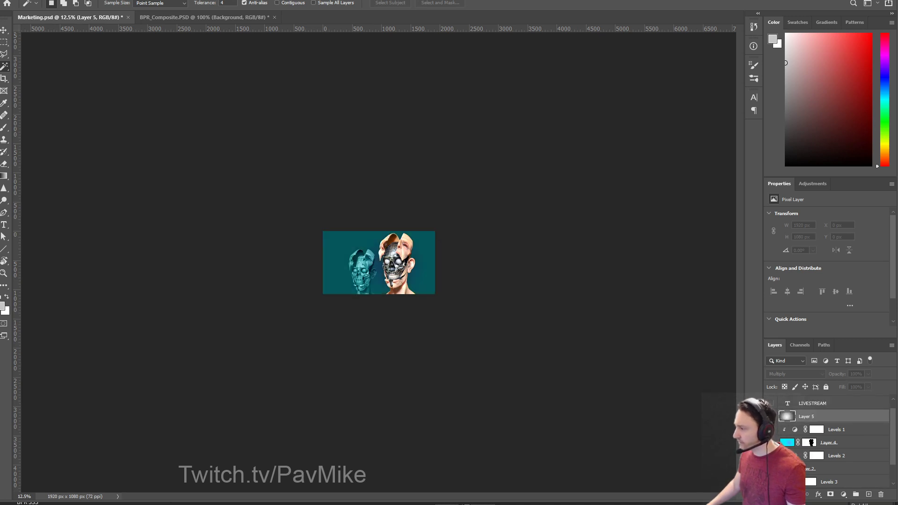
{"action": "left_click", "coordinate": [771, 453]}
{"action": "left_click", "coordinate": [771, 453]}
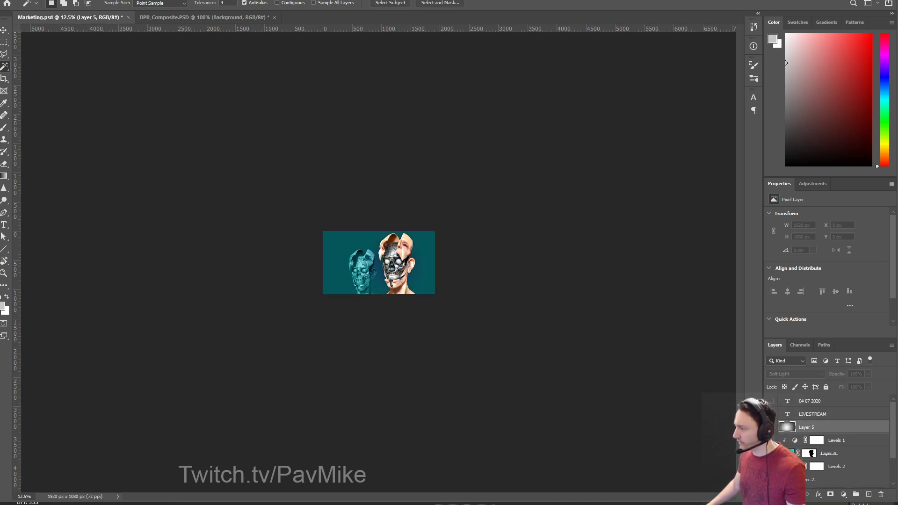
{"action": "left_click", "coordinate": [828, 453]}
{"action": "left_click", "coordinate": [771, 453]}
{"action": "left_click", "coordinate": [770, 453]}
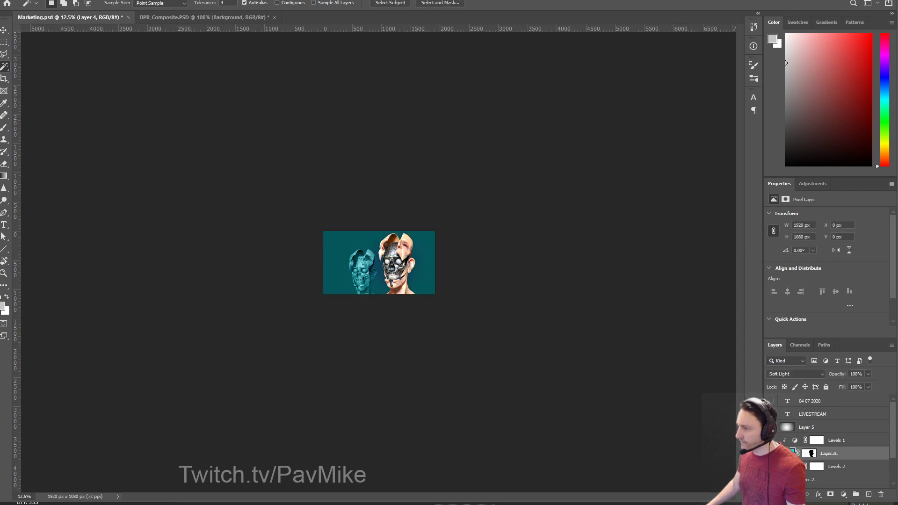
{"action": "left_click", "coordinate": [771, 453]}
{"action": "left_click", "coordinate": [771, 453]}
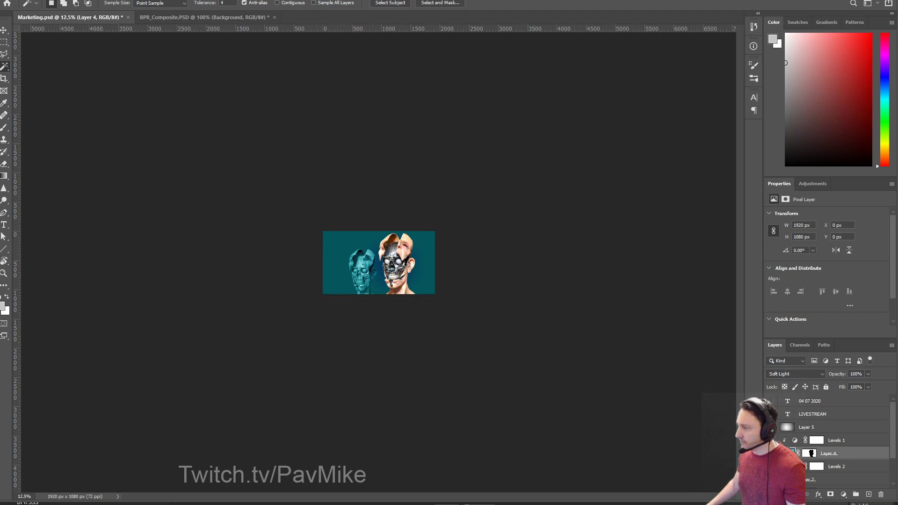
{"action": "left_click", "coordinate": [771, 453]}
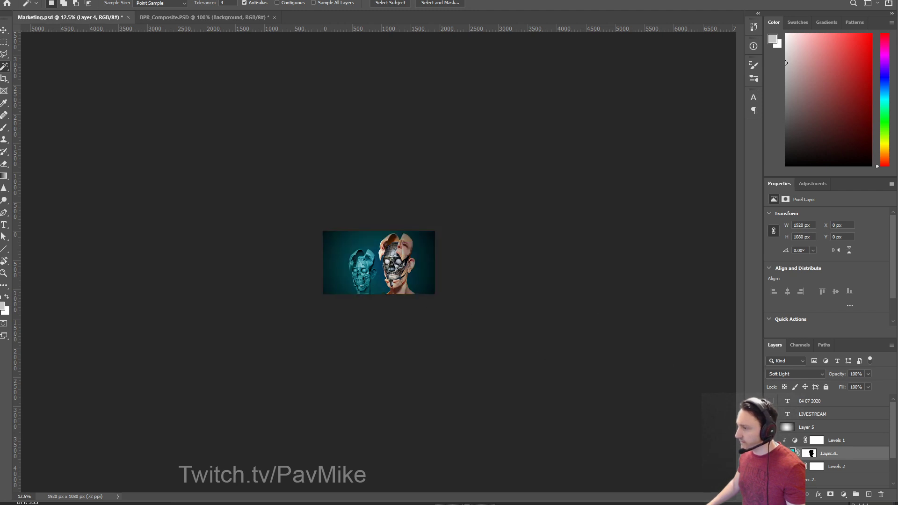
{"action": "left_click", "coordinate": [771, 413]}
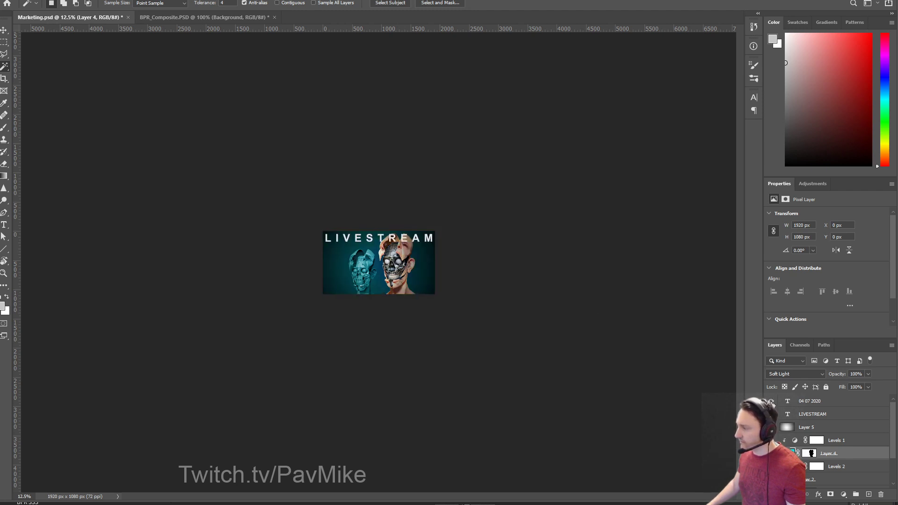
{"action": "left_click", "coordinate": [128, 17]}
{"action": "left_click", "coordinate": [447, 176]}
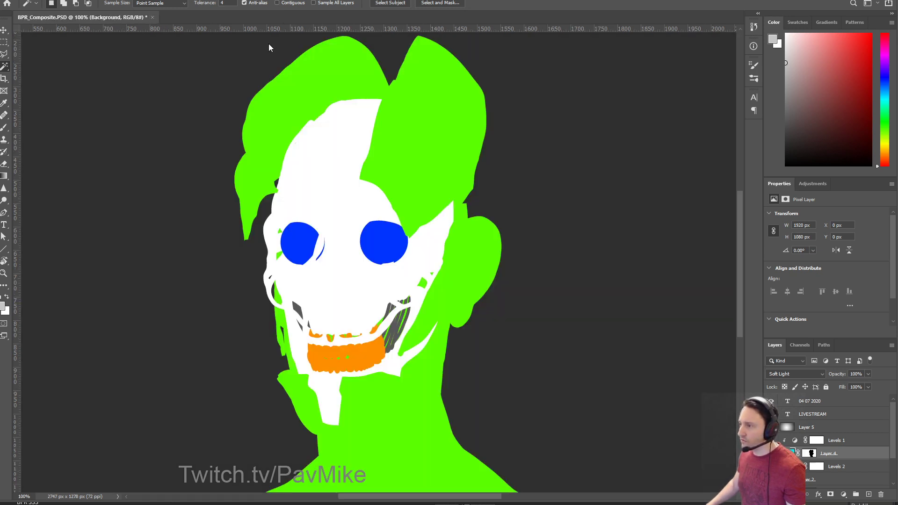
Close BPR_Composite.PSD and choose No to discard its changes.
{"action": "left_click", "coordinate": [151, 18]}
{"action": "left_click", "coordinate": [444, 176]}
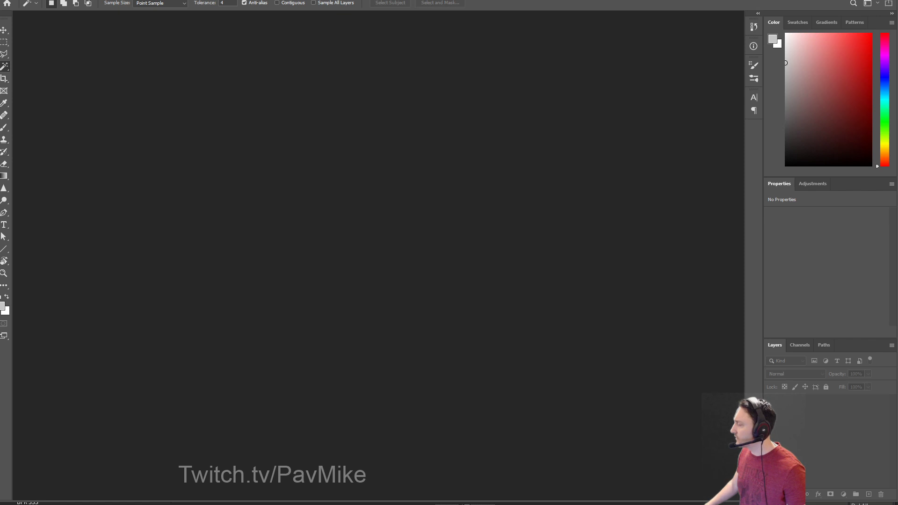
Back in ZBrush, try StartupMaterial on the skull, undo it, and close ZBrush through the save prompt.
{"action": "key", "text": "alt+Tab"}
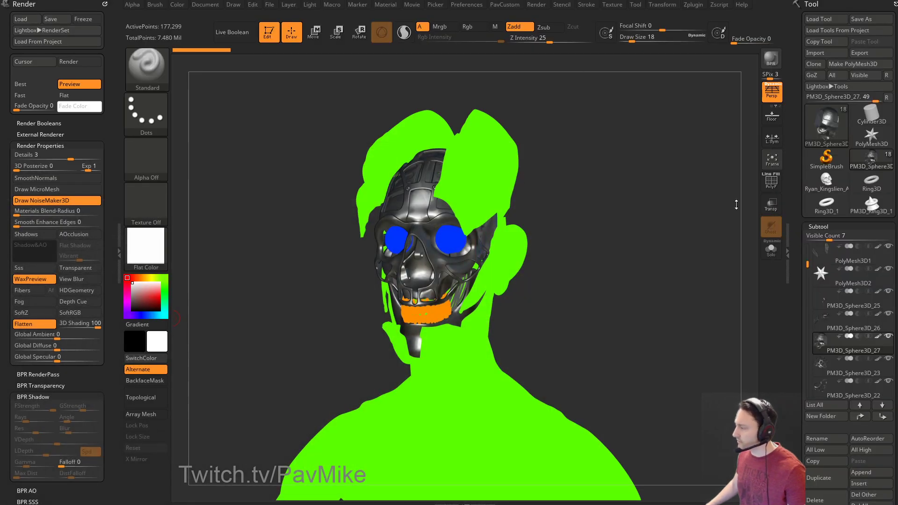
{"action": "mouse_move", "coordinate": [617, 153]}
{"action": "left_mouse_down"}
{"action": "mouse_move", "coordinate": [580, 151]}
{"action": "mouse_move", "coordinate": [611, 150]}
{"action": "mouse_move", "coordinate": [599, 136]}
{"action": "mouse_move", "coordinate": [622, 141]}
{"action": "left_mouse_up"}
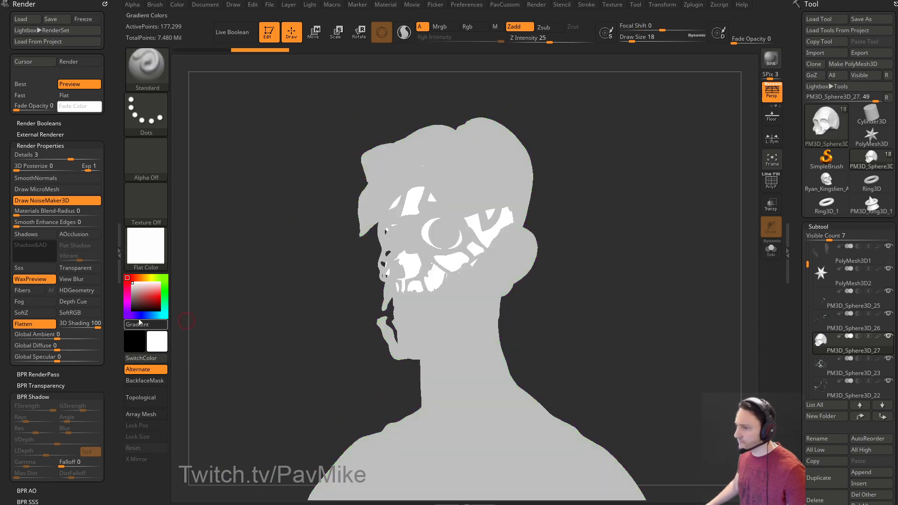
{"action": "left_click", "coordinate": [146, 248]}
{"action": "left_click", "coordinate": [222, 224]}
{"action": "mouse_move", "coordinate": [253, 224]}
{"action": "left_mouse_down"}
{"action": "mouse_move", "coordinate": [633, 218]}
{"action": "mouse_move", "coordinate": [580, 211]}
{"action": "mouse_move", "coordinate": [633, 263]}
{"action": "mouse_move", "coordinate": [594, 264]}
{"action": "mouse_move", "coordinate": [514, 290]}
{"action": "mouse_move", "coordinate": [642, 279]}
{"action": "mouse_move", "coordinate": [605, 257]}
{"action": "mouse_move", "coordinate": [591, 276]}
{"action": "mouse_move", "coordinate": [546, 275]}
{"action": "mouse_move", "coordinate": [599, 285]}
{"action": "left_mouse_up"}
{"action": "key", "text": "ctrl+shift+z"}
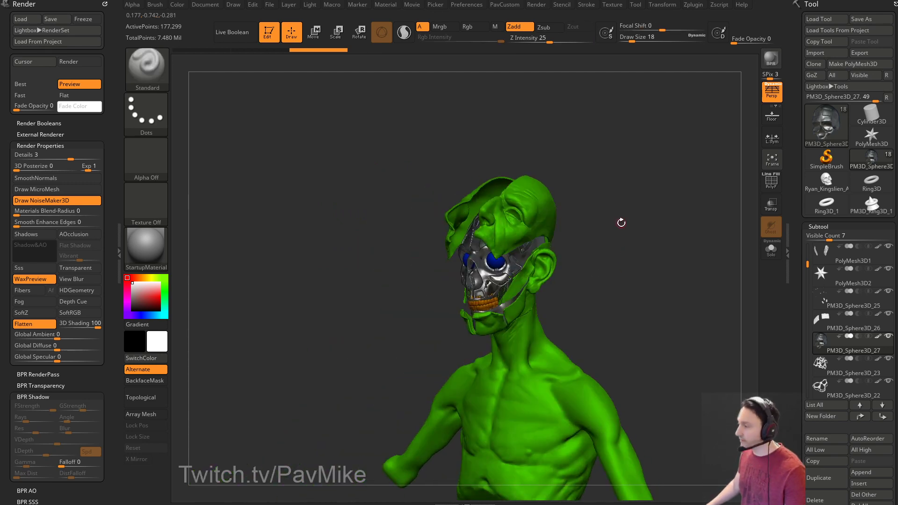
{"action": "left_click", "coordinate": [894, 3]}
{"action": "left_click", "coordinate": [459, 235]}
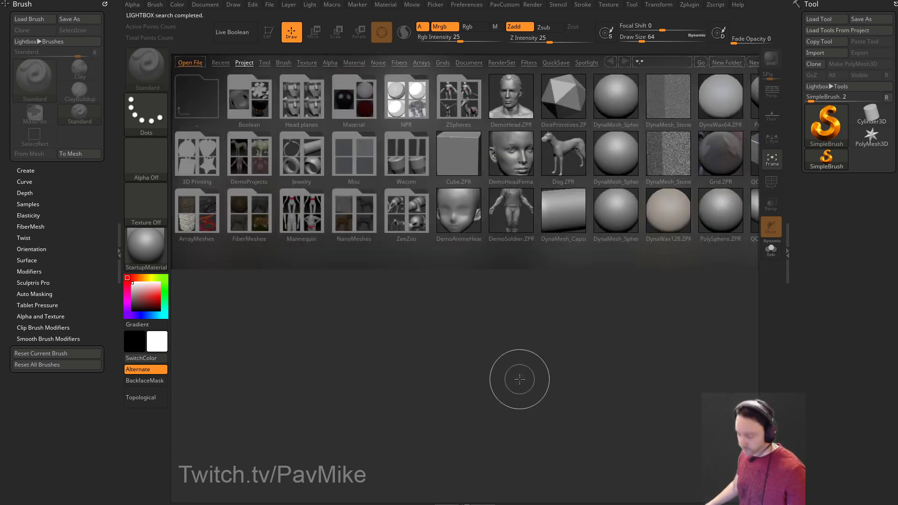
Shrink the brush from 64 to 22 and turn off LightBox Open At Launch in Preferences.
{"action": "key", "text": "s"}
{"action": "left_click_drag", "start_coordinate": [567, 236], "coordinate": [561, 237]}
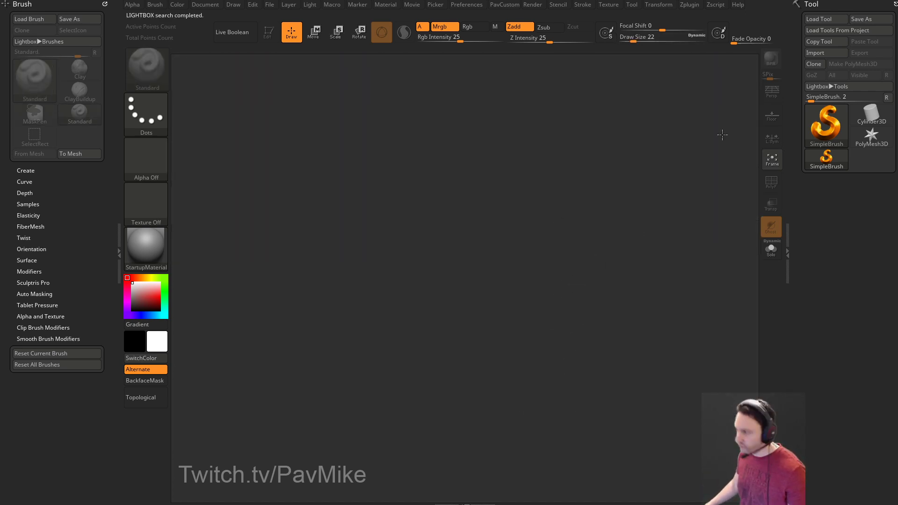
{"action": "left_click", "coordinate": [472, 9]}
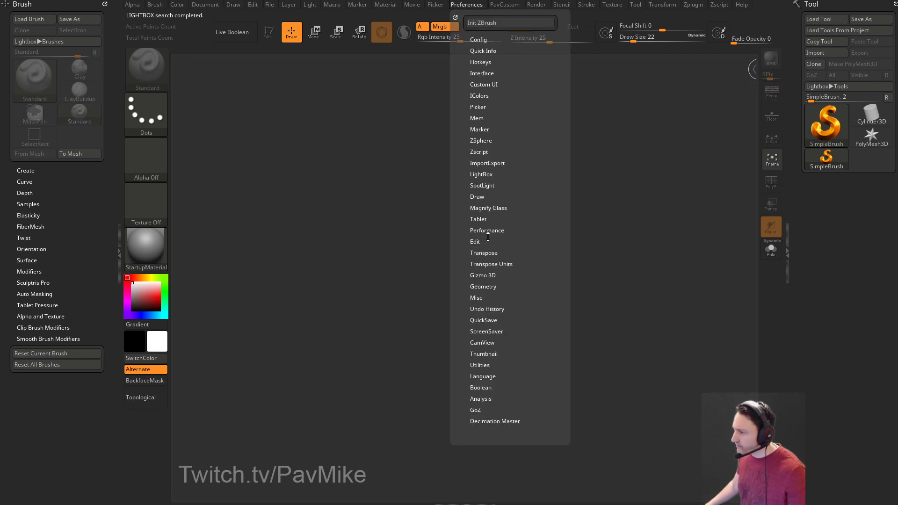
{"action": "left_click", "coordinate": [488, 175]}
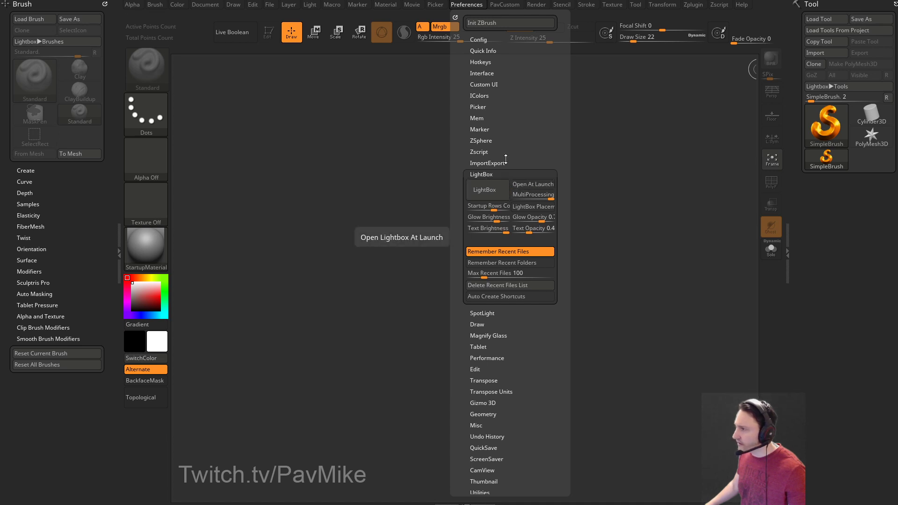
{"action": "left_click", "coordinate": [534, 186]}
Store the configuration, confirm the saved message, and toggle the Lightbox to check it.
{"action": "left_click", "coordinate": [480, 40]}
{"action": "left_click", "coordinate": [490, 72]}
{"action": "left_click", "coordinate": [475, 235]}
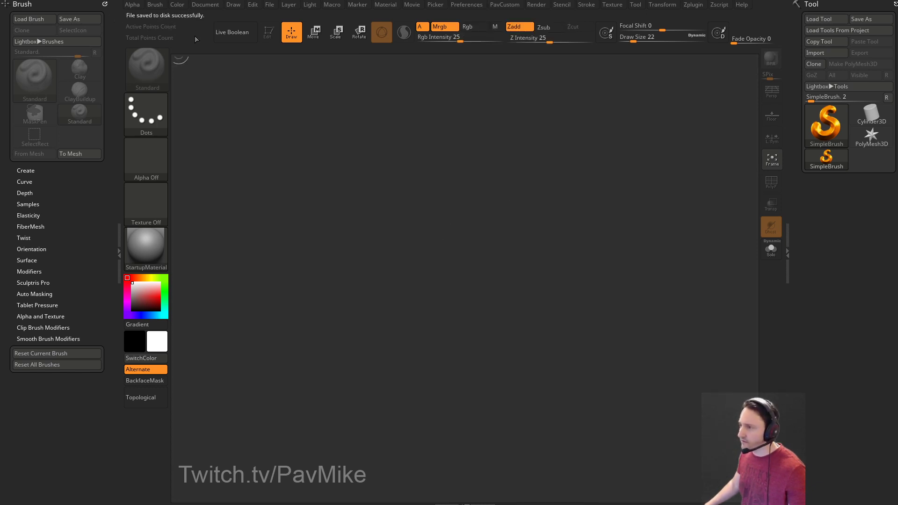
{"action": "key", "text": "comma"}
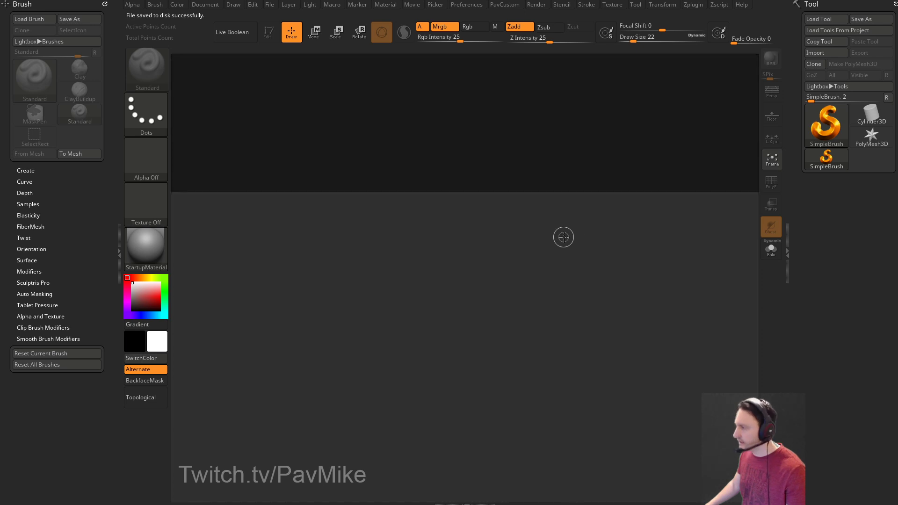
{"action": "key", "text": "comma"}
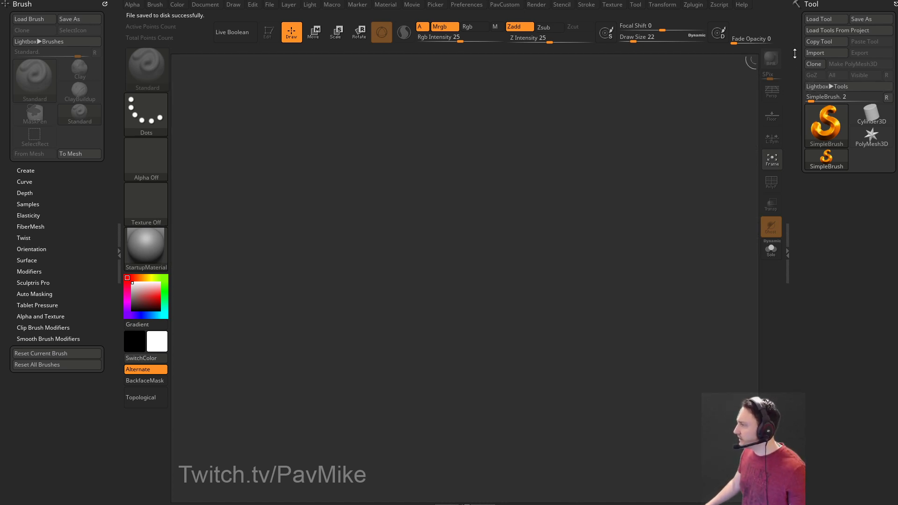
Load the MechanicalSkull.ZTL tool from D:\streaming\Gauntly.
{"action": "left_click", "coordinate": [826, 18]}
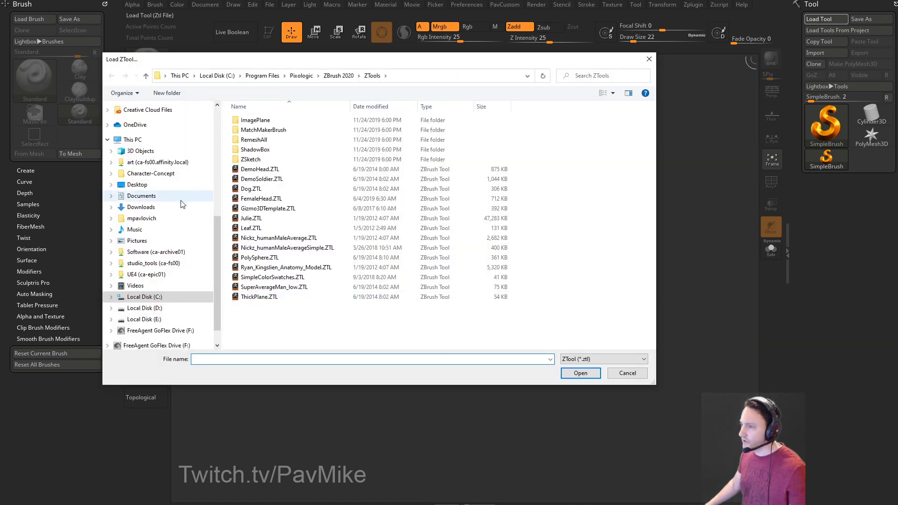
{"action": "scroll", "coordinate": [166, 210], "scroll_direction": "up", "scroll_amount": 6}
{"action": "left_click", "coordinate": [139, 158]}
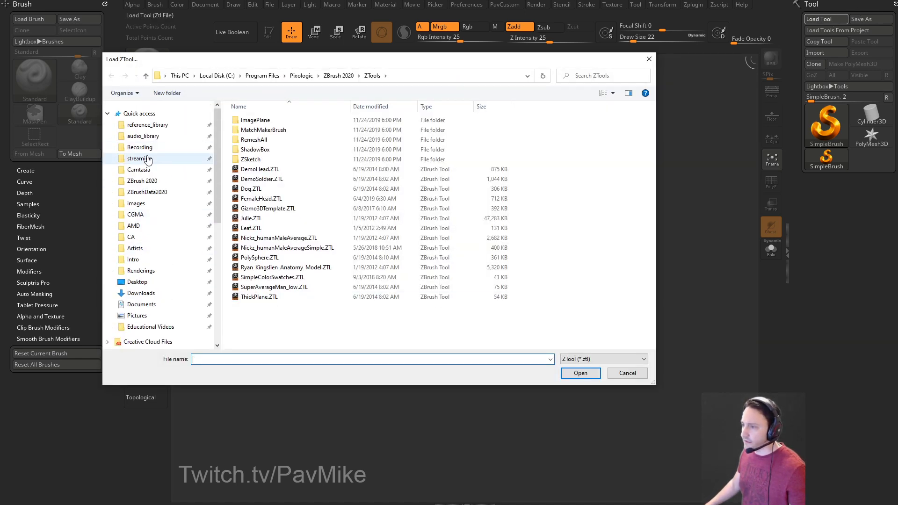
{"action": "double_click", "coordinate": [279, 129]}
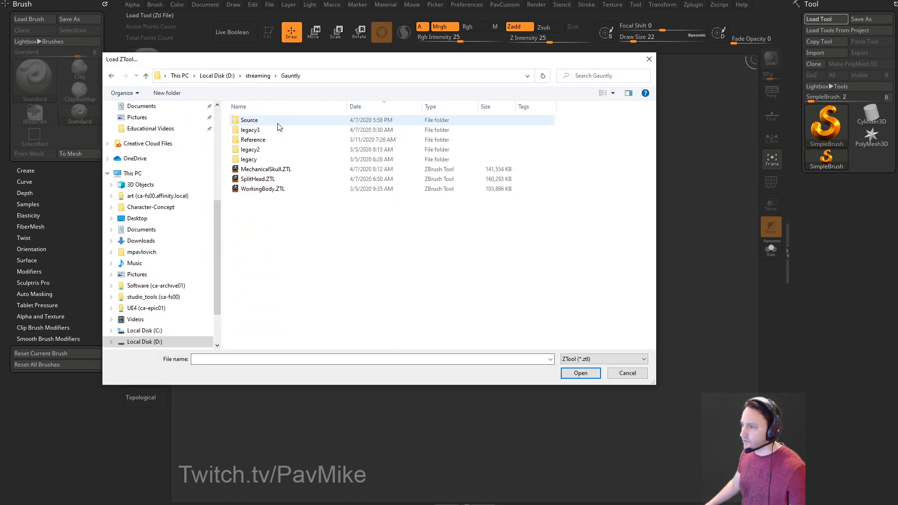
{"action": "double_click", "coordinate": [262, 169]}
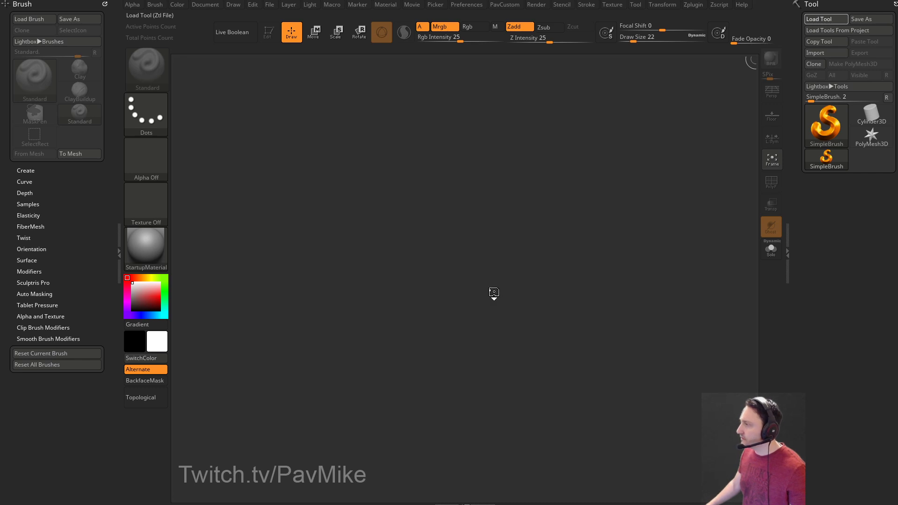
Make the head editable, show the subtool list, and turn the head to face left.
{"action": "left_click", "coordinate": [269, 32]}
{"action": "left_click_drag", "start_coordinate": [571, 209], "coordinate": [648, 264], "text": "alt"}
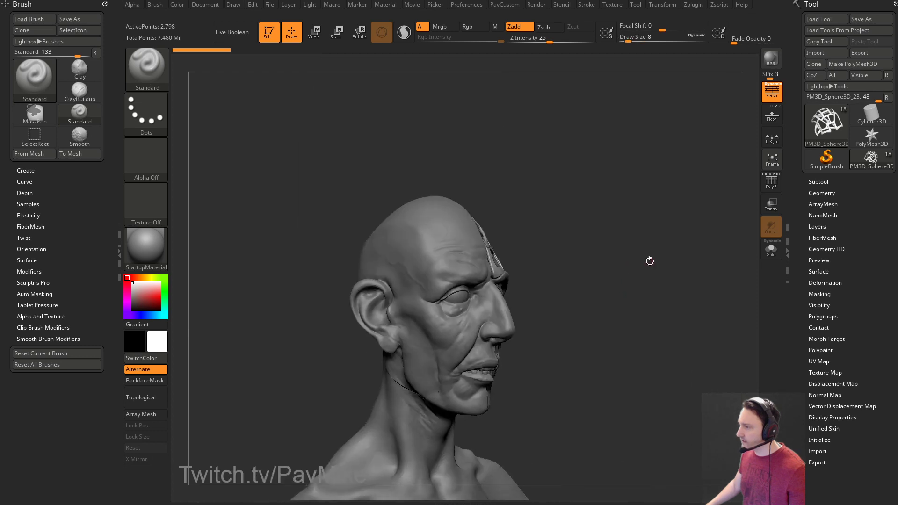
{"action": "left_click", "coordinate": [819, 181]}
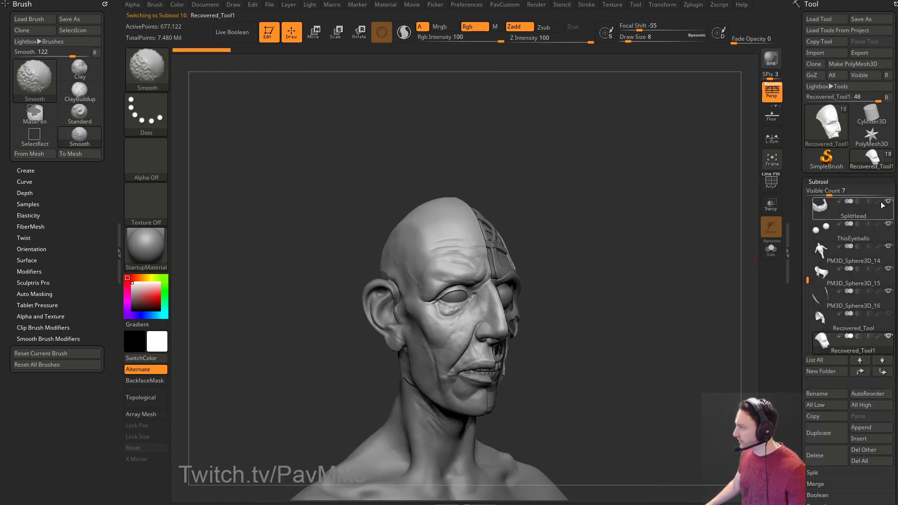
{"action": "mouse_move", "coordinate": [632, 251]}
{"action": "left_mouse_down"}
{"action": "mouse_move", "coordinate": [637, 220]}
{"action": "mouse_move", "coordinate": [577, 224]}
{"action": "mouse_move", "coordinate": [643, 227]}
{"action": "left_mouse_up"}
Set brush size to 18 and try the MAH_Shiny material, rotating the bust to inspect it.
{"action": "key", "text": "s"}
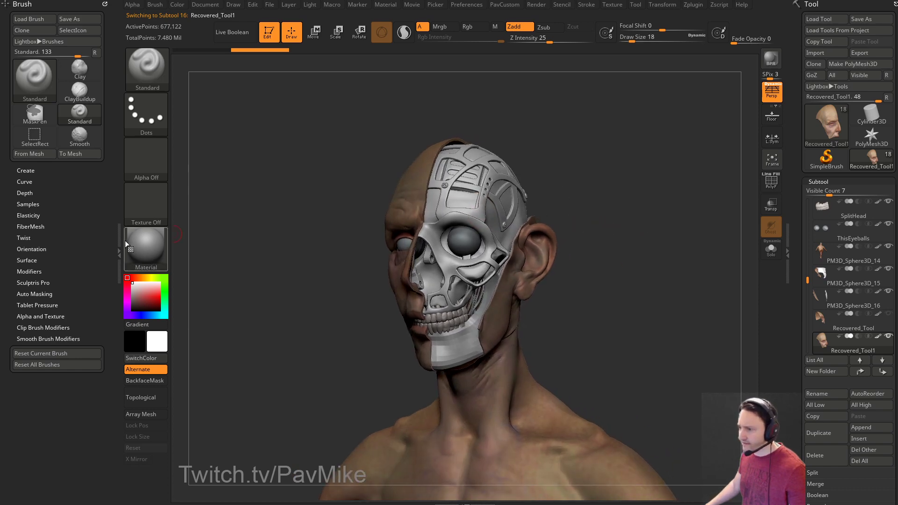
{"action": "left_click", "coordinate": [149, 245]}
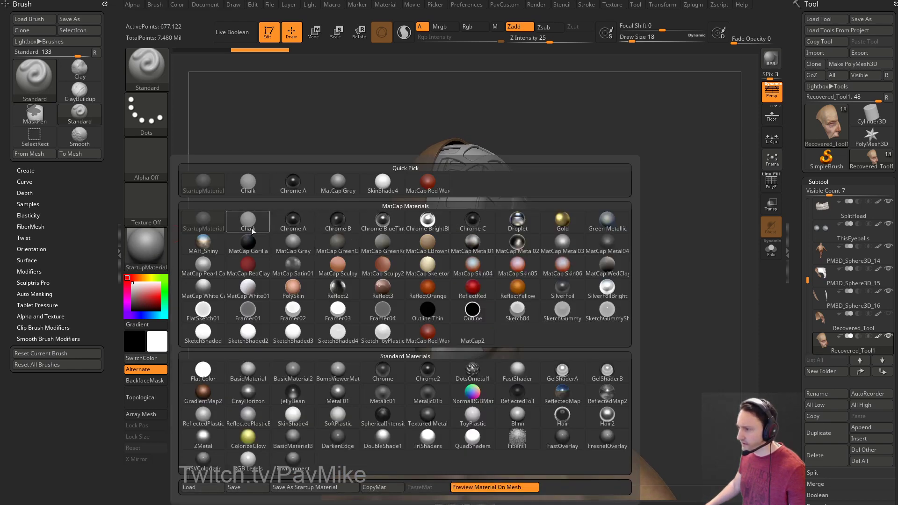
{"action": "left_click", "coordinate": [200, 244]}
{"action": "left_click_drag", "start_coordinate": [571, 317], "coordinate": [627, 314]}
{"action": "left_click_drag", "start_coordinate": [577, 268], "coordinate": [586, 289]}
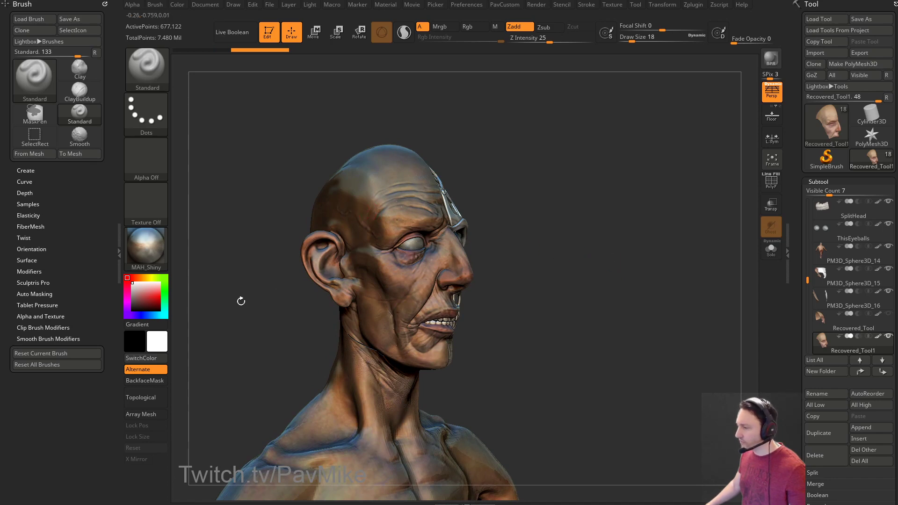
Switch the display material to SkinShade4 and turn the head to a front view.
{"action": "left_click", "coordinate": [146, 247]}
{"action": "mouse_move", "coordinate": [509, 439]}
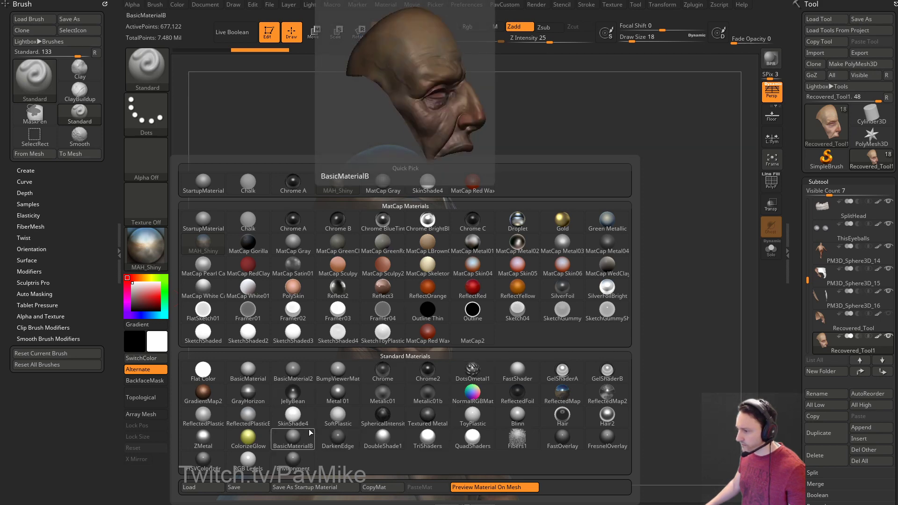
{"action": "left_click", "coordinate": [292, 414]}
{"action": "mouse_move", "coordinate": [615, 360]}
{"action": "left_mouse_down"}
{"action": "mouse_move", "coordinate": [595, 341]}
{"action": "mouse_move", "coordinate": [590, 299]}
{"action": "left_mouse_up"}
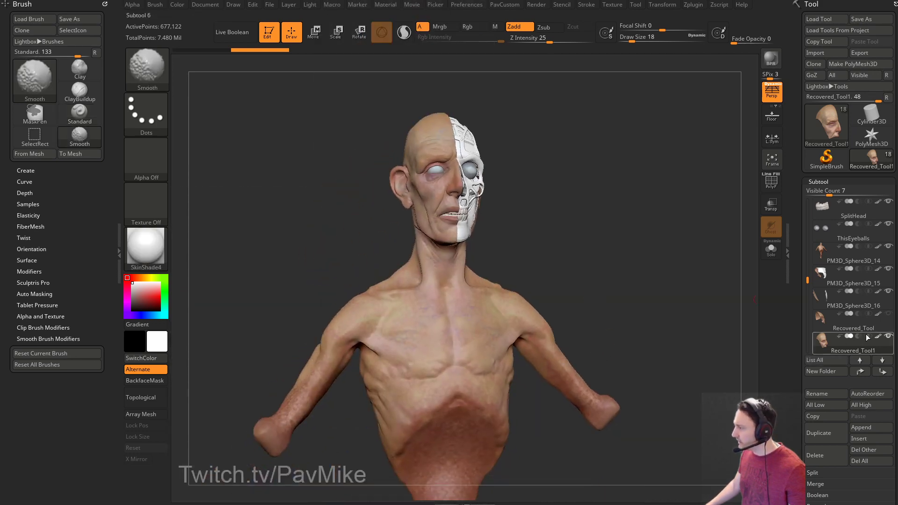
Solo and unsolo the face, then hide the eyeballs and teeth subtools.
{"action": "left_click", "coordinate": [888, 336], "text": "shift"}
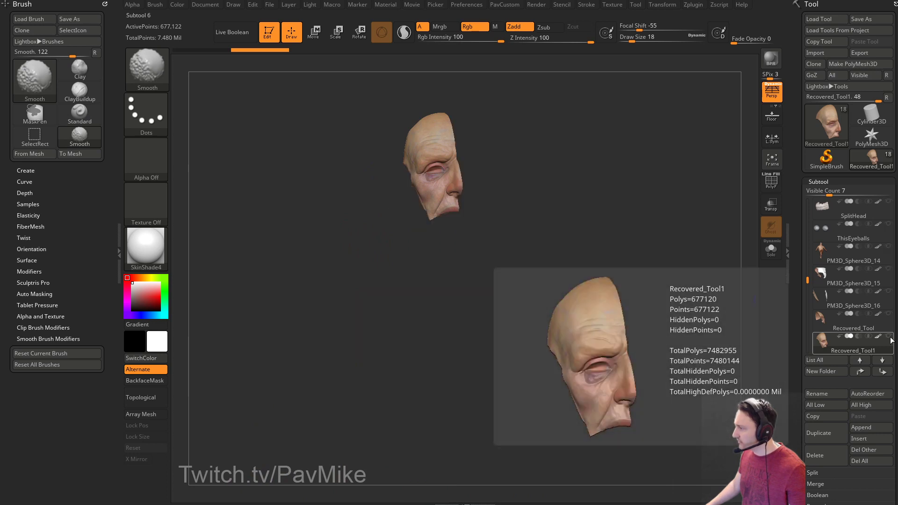
{"action": "left_click", "coordinate": [888, 336], "text": "shift"}
{"action": "left_click_drag", "start_coordinate": [806, 279], "coordinate": [806, 237]}
{"action": "left_click", "coordinate": [888, 314]}
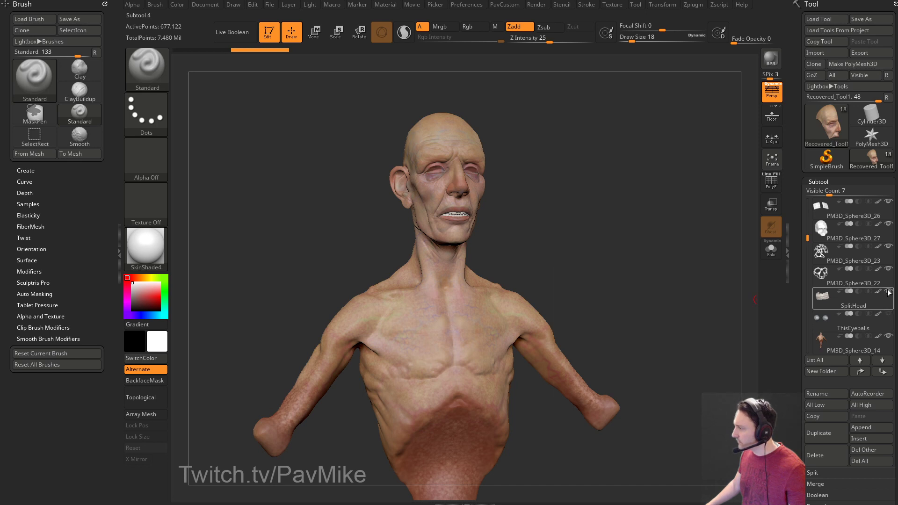
{"action": "left_click", "coordinate": [888, 290]}
Select PM3D_Sphere3D_26 and rotate the bust to view its other side.
{"action": "mouse_move", "coordinate": [888, 267]}
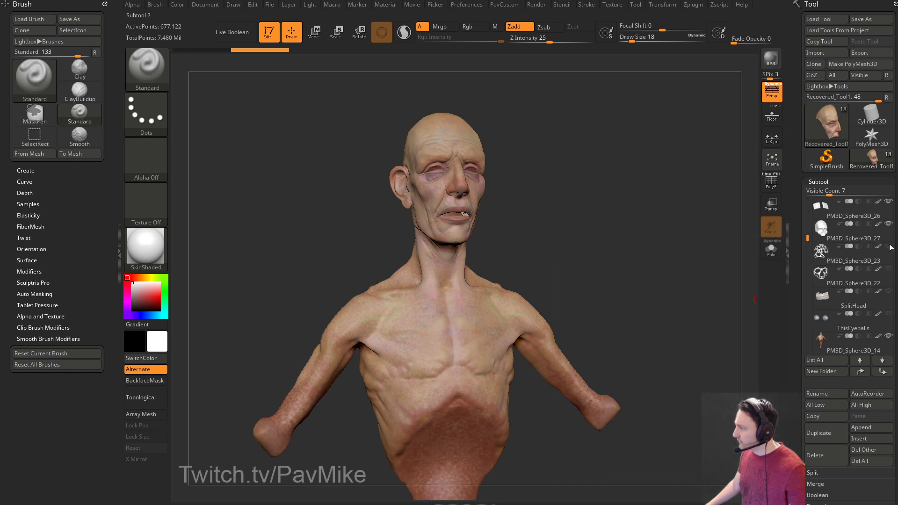
{"action": "left_click", "coordinate": [887, 207]}
{"action": "left_click_drag", "start_coordinate": [806, 238], "coordinate": [812, 196]}
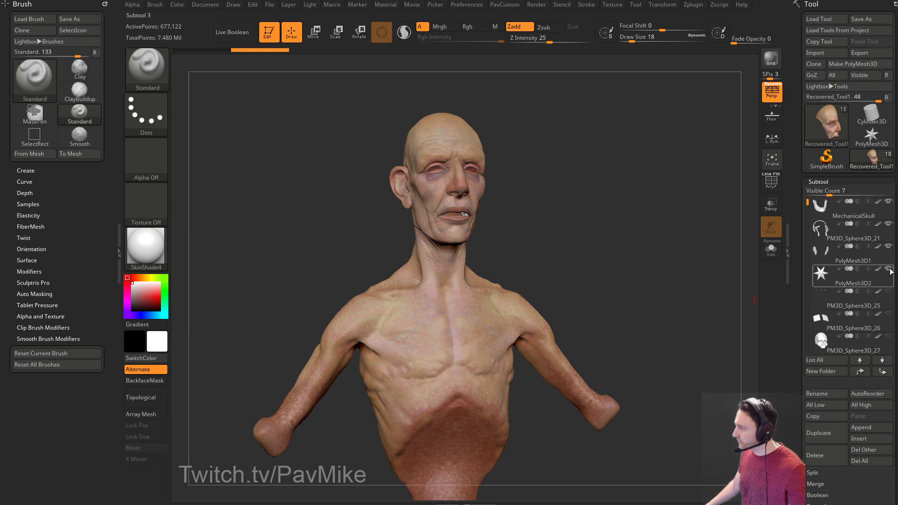
{"action": "mouse_move", "coordinate": [710, 221]}
{"action": "left_mouse_down"}
{"action": "mouse_move", "coordinate": [625, 227]}
{"action": "mouse_move", "coordinate": [645, 220]}
{"action": "mouse_move", "coordinate": [627, 208]}
{"action": "mouse_move", "coordinate": [650, 238]}
{"action": "left_mouse_up"}
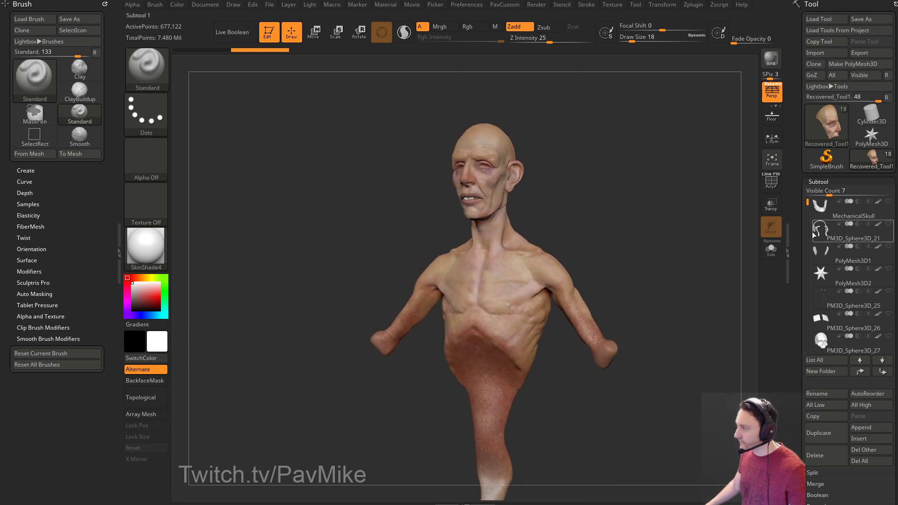
{"action": "left_click_drag", "start_coordinate": [806, 203], "coordinate": [798, 318]}
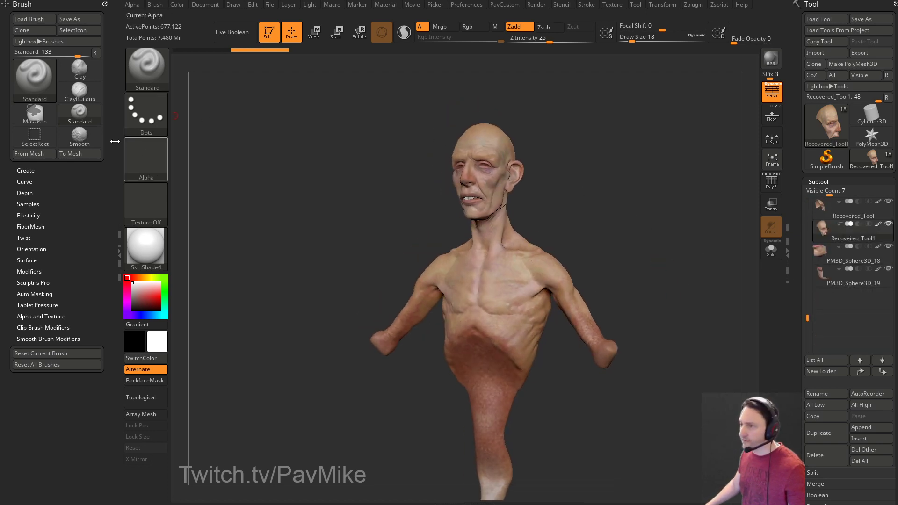
Dock Zplugin in the left tray and fill all visible subtools with material via SubTool Master.
{"action": "left_click", "coordinate": [693, 6]}
{"action": "mouse_move", "coordinate": [689, 16]}
{"action": "left_mouse_down"}
{"action": "mouse_move", "coordinate": [111, 87]}
{"action": "mouse_move", "coordinate": [39, 303]}
{"action": "left_mouse_up"}
{"action": "key", "text": "shift"}
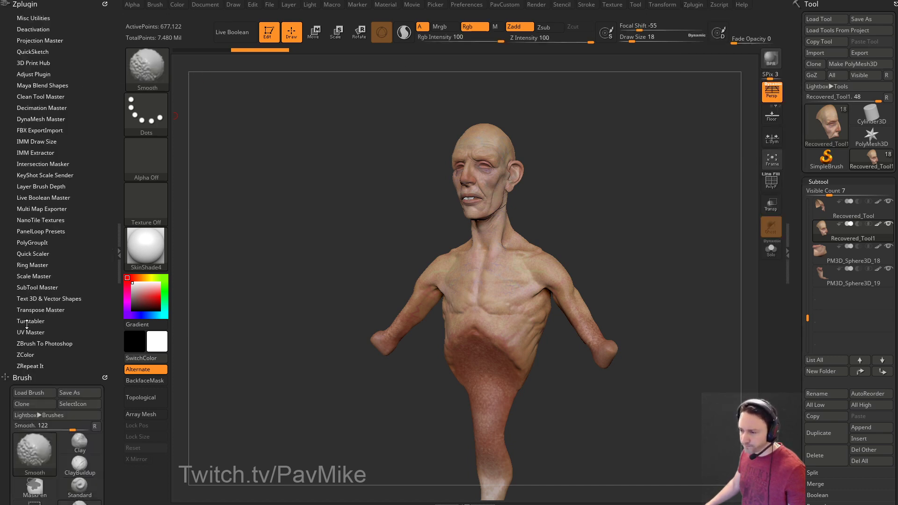
{"action": "left_click", "coordinate": [37, 286]}
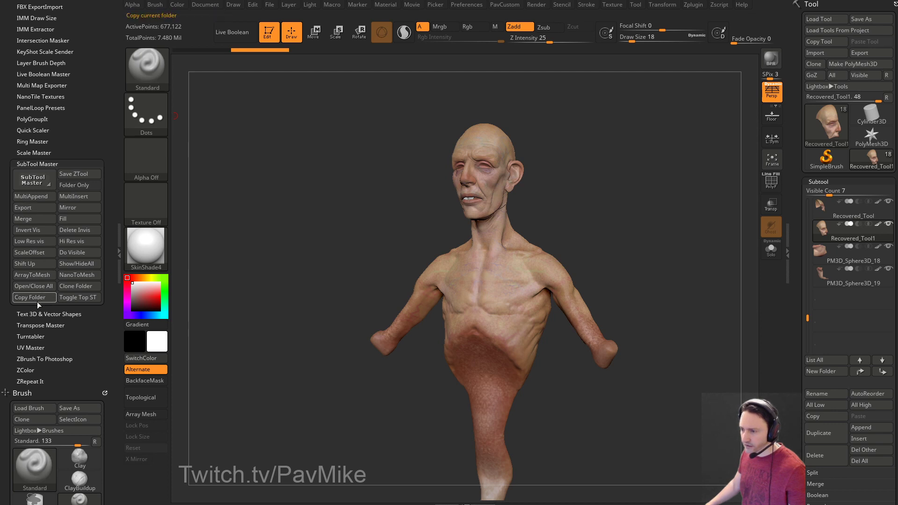
{"action": "left_click", "coordinate": [78, 218]}
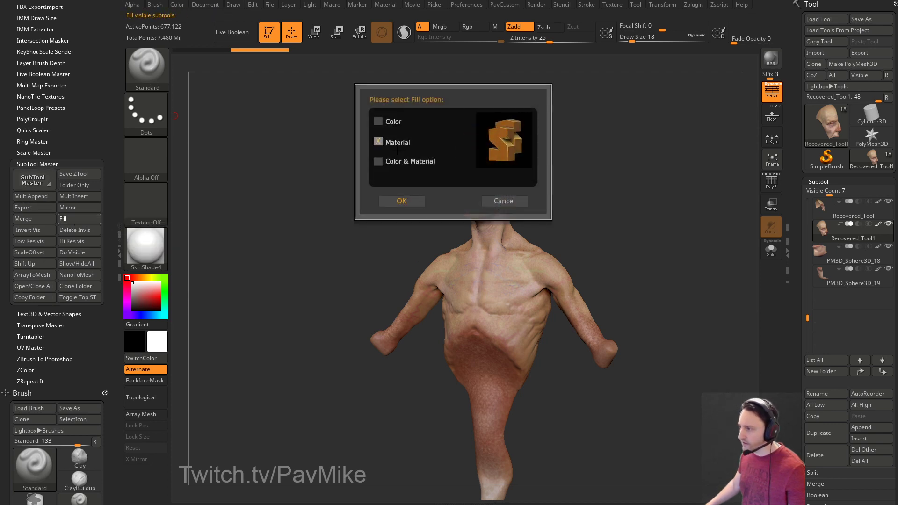
{"action": "left_click", "coordinate": [402, 200]}
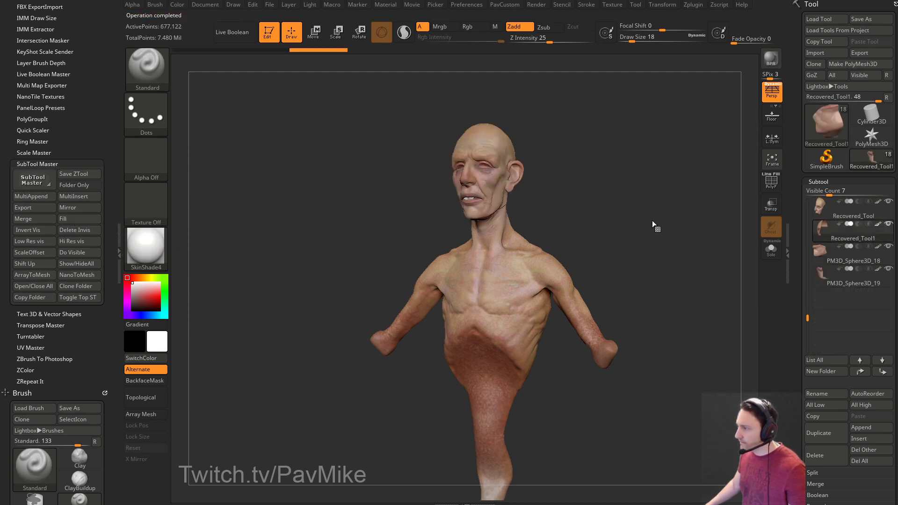
Select Recovered_Tool and try the MatCap White01 and MAH_Shiny materials on the bust.
{"action": "left_click", "coordinate": [823, 218]}
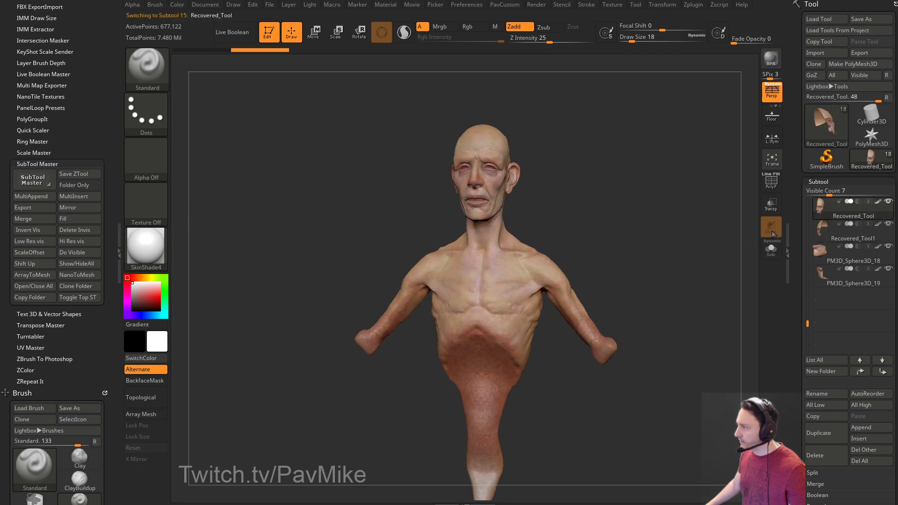
{"action": "left_click", "coordinate": [150, 255]}
{"action": "left_click", "coordinate": [243, 288]}
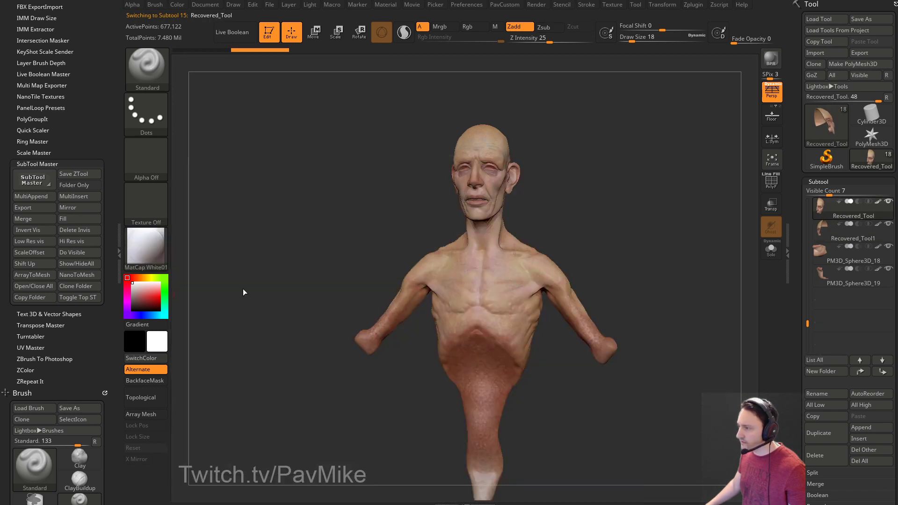
{"action": "left_click", "coordinate": [157, 256]}
{"action": "left_click", "coordinate": [244, 223]}
Browse the material palette and rotate the bust around and back to front.
{"action": "left_click", "coordinate": [144, 245]}
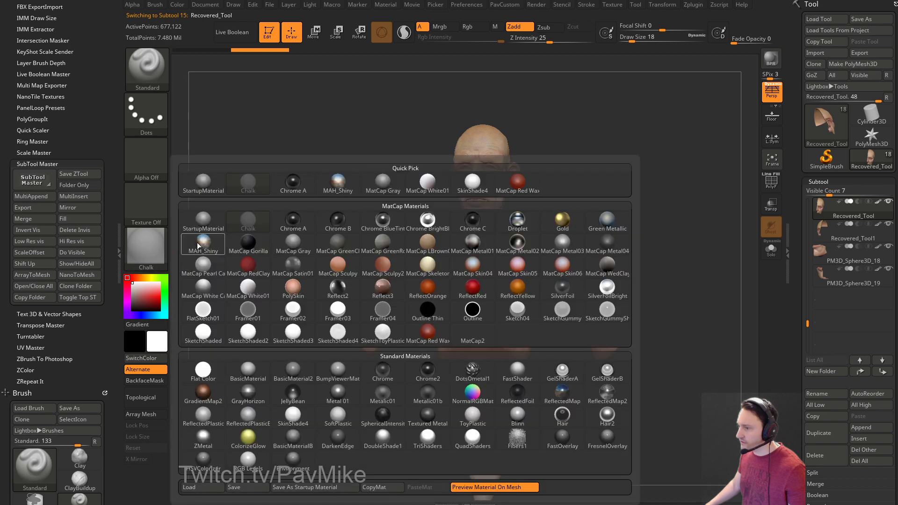
{"action": "left_click", "coordinate": [462, 222]}
{"action": "mouse_move", "coordinate": [462, 222]}
{"action": "left_mouse_down"}
{"action": "mouse_move", "coordinate": [637, 205]}
{"action": "mouse_move", "coordinate": [421, 210]}
{"action": "mouse_move", "coordinate": [579, 232]}
{"action": "mouse_move", "coordinate": [559, 221]}
{"action": "mouse_move", "coordinate": [557, 206]}
{"action": "mouse_move", "coordinate": [595, 222]}
{"action": "mouse_move", "coordinate": [658, 281]}
{"action": "mouse_move", "coordinate": [813, 256]}
{"action": "left_mouse_up"}
Select the SplitHead teeth subtool and set the material back to SkinShade4.
{"action": "left_click_drag", "start_coordinate": [806, 321], "coordinate": [800, 260]}
{"action": "left_click", "coordinate": [843, 261]}
{"action": "left_click_drag", "start_coordinate": [695, 257], "coordinate": [267, 253]}
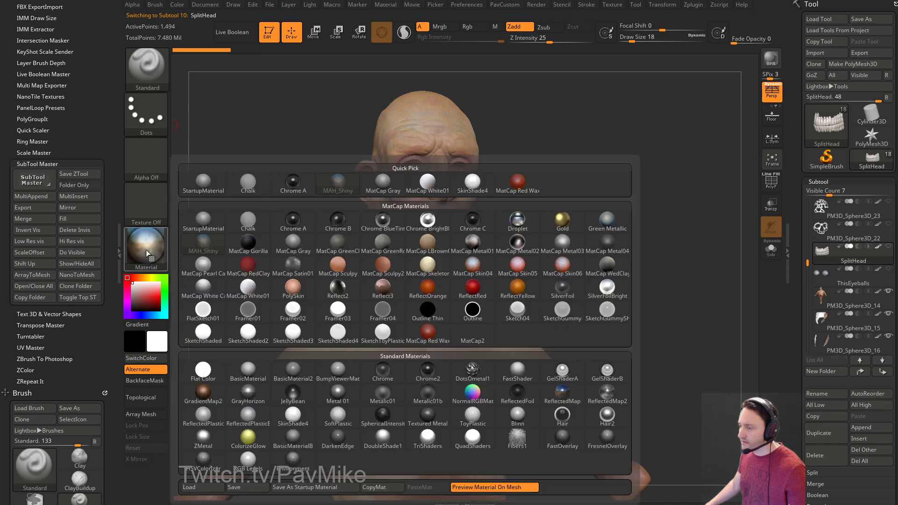
{"action": "left_click_drag", "start_coordinate": [142, 246], "coordinate": [402, 374]}
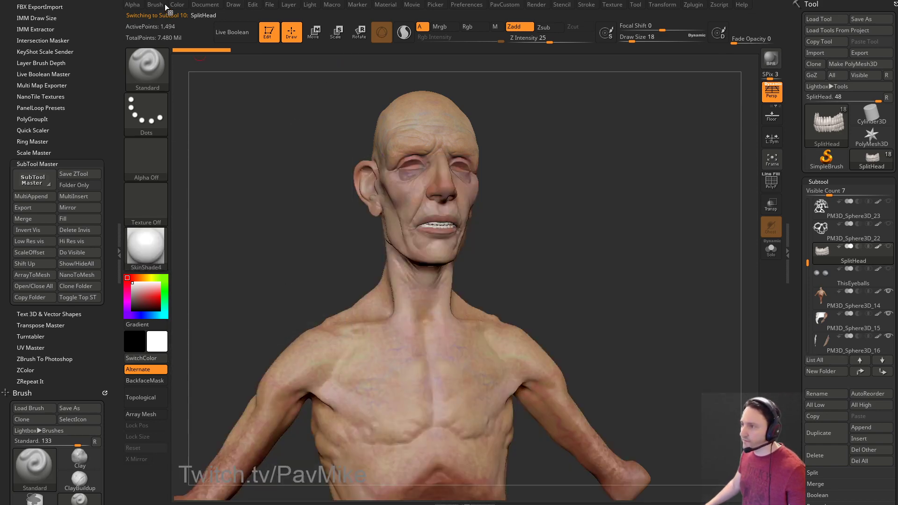
{"action": "left_click", "coordinate": [177, 5]}
{"action": "left_click_drag", "start_coordinate": [571, 224], "coordinate": [617, 297]}
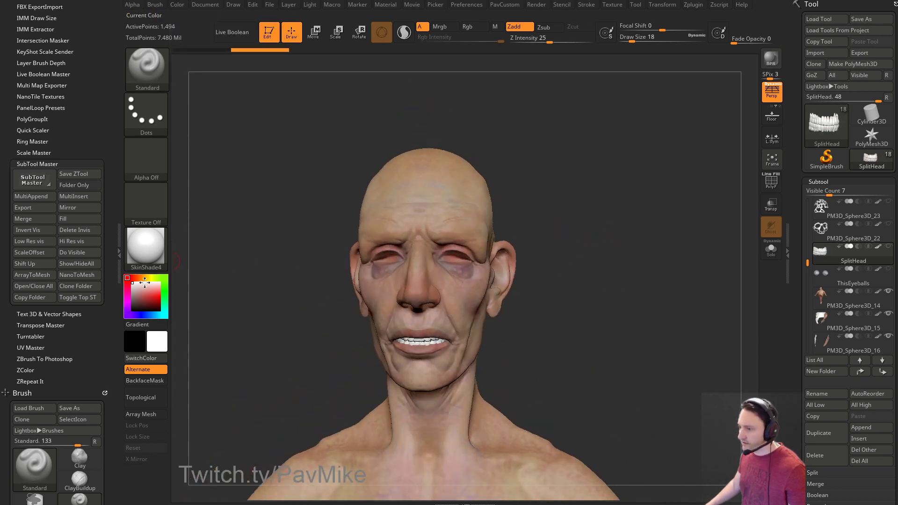
Pick a pale beige, enable Mrgb, and fill the SplitHead teeth with it.
{"action": "left_click", "coordinate": [144, 277]}
{"action": "left_click", "coordinate": [140, 289]}
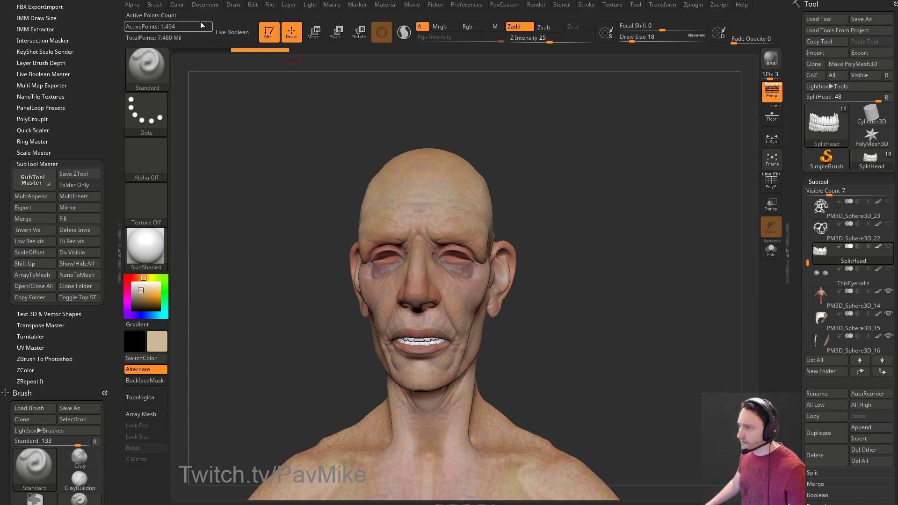
{"action": "left_click", "coordinate": [439, 27]}
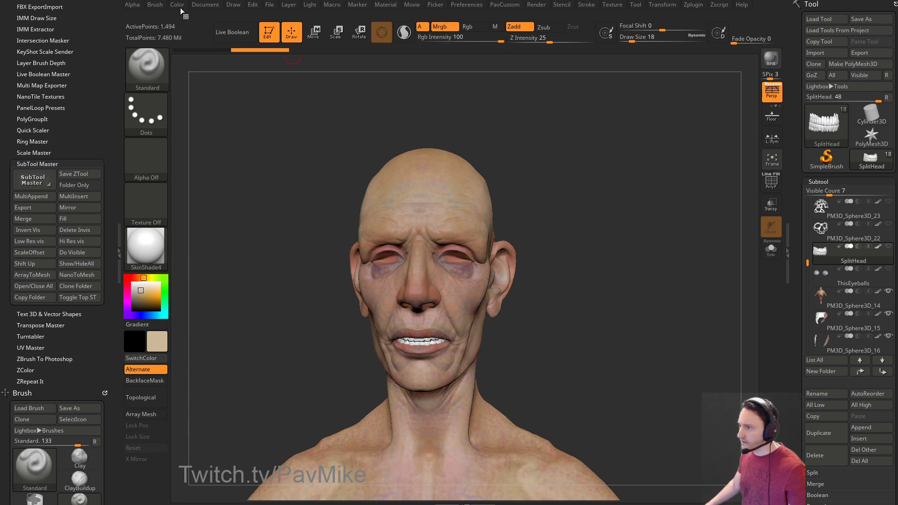
{"action": "mouse_move", "coordinate": [180, 7]}
{"action": "left_click", "coordinate": [211, 204]}
{"action": "left_click_drag", "start_coordinate": [608, 216], "coordinate": [634, 173]}
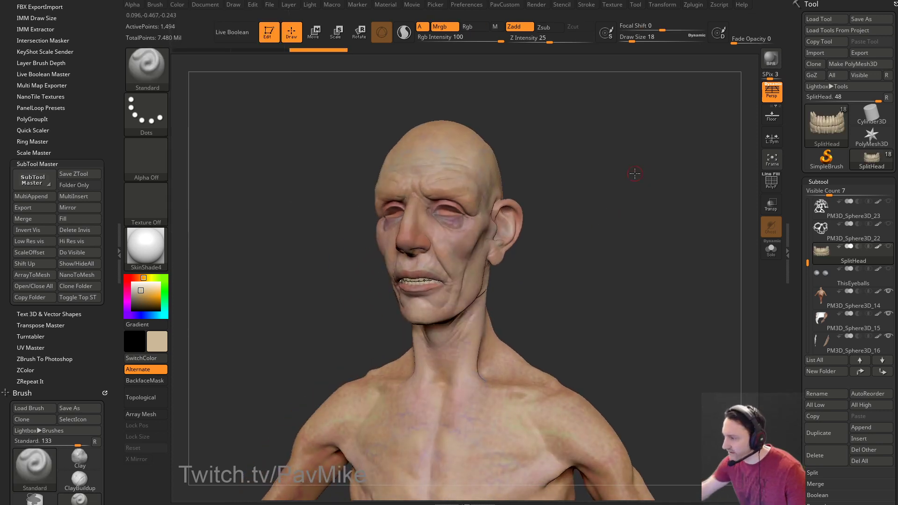
Lighten the beige, select ThisEyeballs, and choose a pale blue-grey colour for the eyeballs.
{"action": "left_click", "coordinate": [139, 288]}
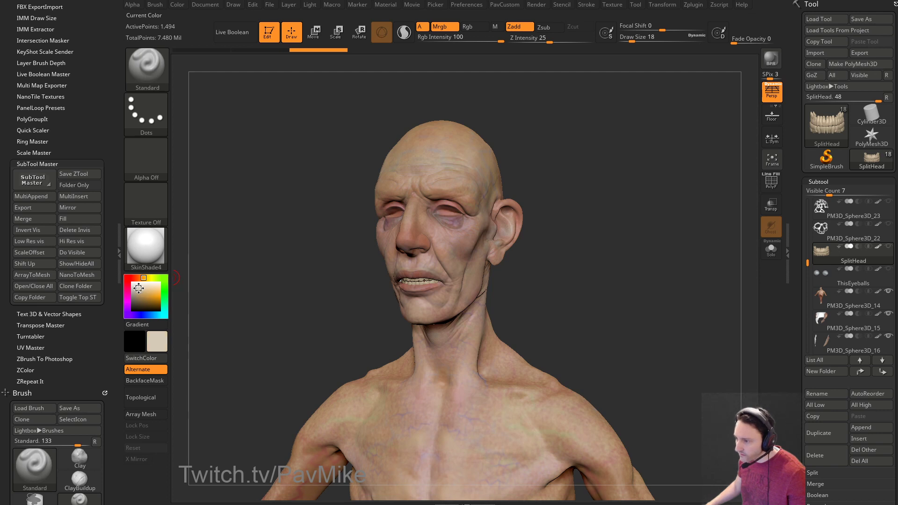
{"action": "left_click", "coordinate": [175, 8]}
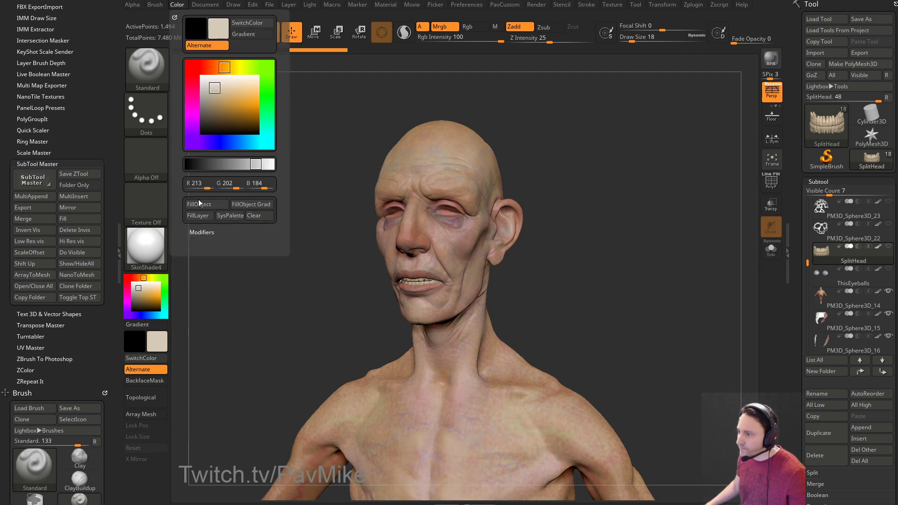
{"action": "left_click_drag", "start_coordinate": [665, 119], "coordinate": [686, 169]}
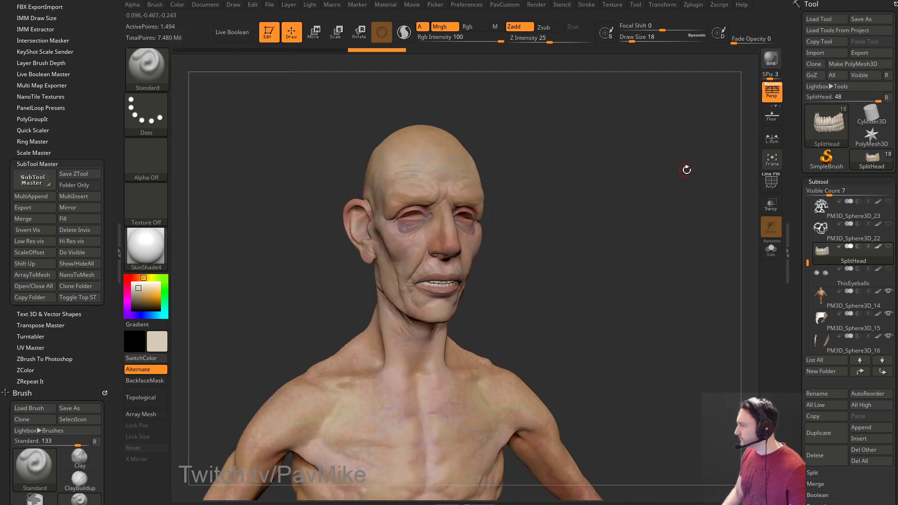
{"action": "left_click", "coordinate": [868, 274]}
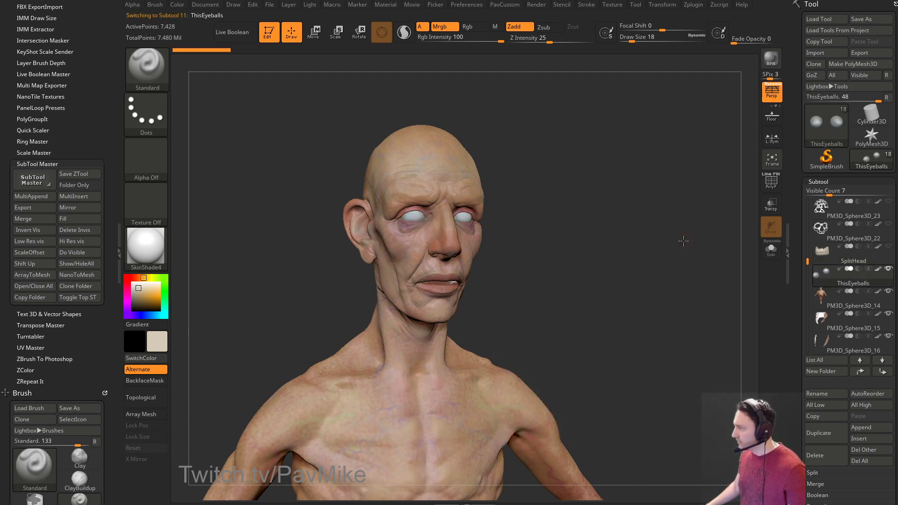
{"action": "left_click_drag", "start_coordinate": [685, 240], "coordinate": [668, 242]}
{"action": "mouse_move", "coordinate": [154, 295]}
{"action": "left_mouse_down"}
{"action": "mouse_move", "coordinate": [132, 293]}
{"action": "mouse_move", "coordinate": [158, 316]}
{"action": "left_mouse_up"}
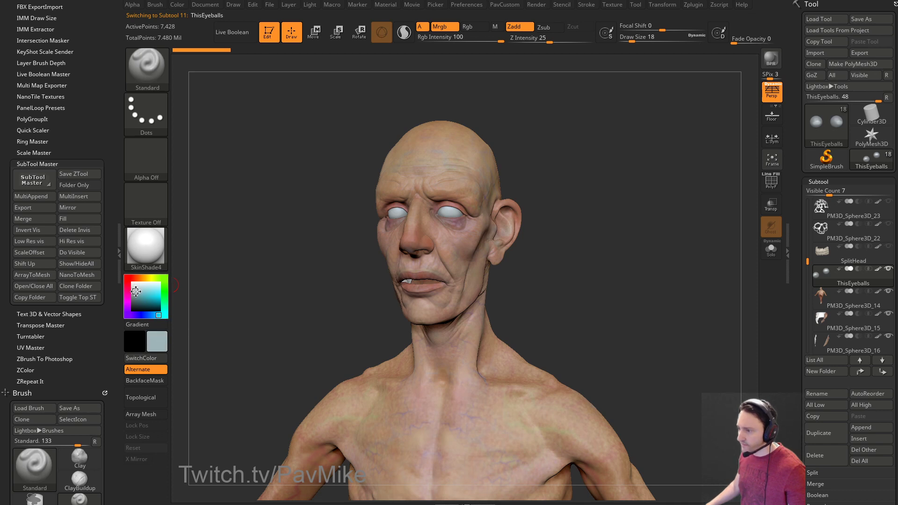
{"action": "left_click_drag", "start_coordinate": [135, 291], "coordinate": [135, 294]}
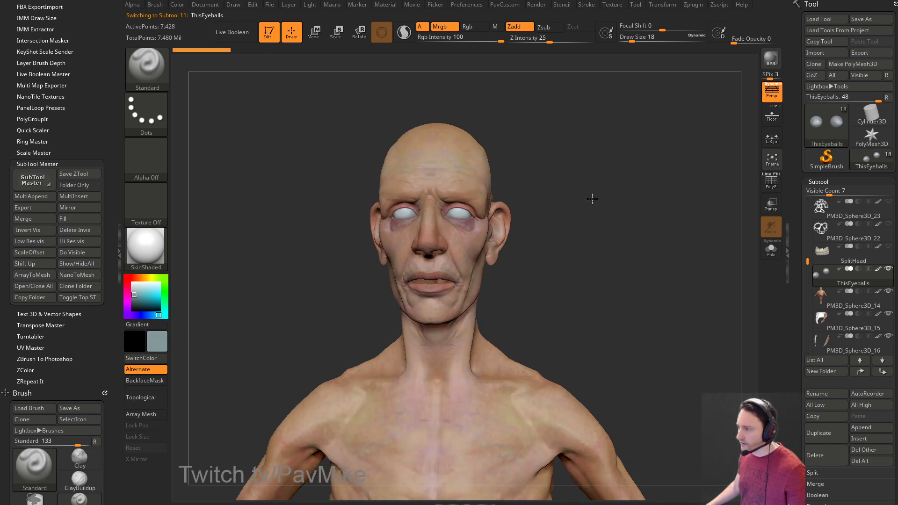
Switch to ToyPlastic and fill the eyeballs with the grey-blue colour.
{"action": "key", "text": "m"}
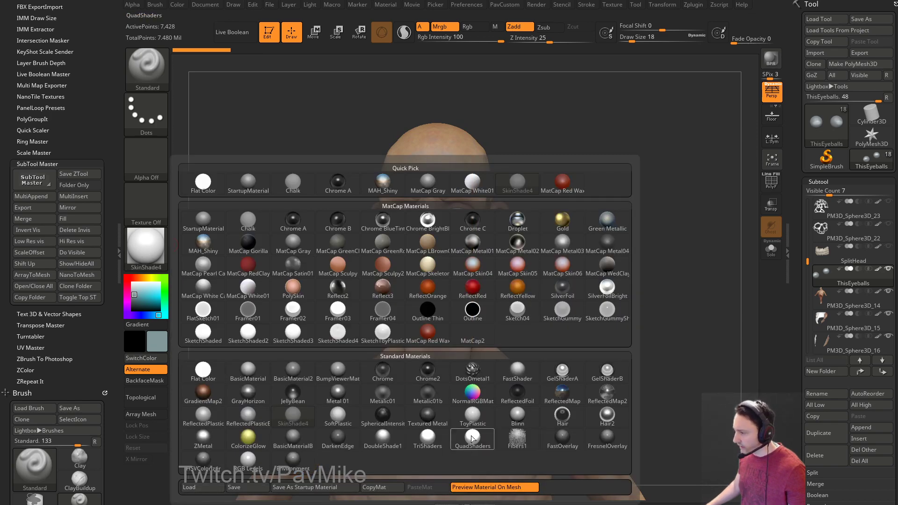
{"action": "left_click", "coordinate": [473, 415]}
{"action": "left_click", "coordinate": [177, 5]}
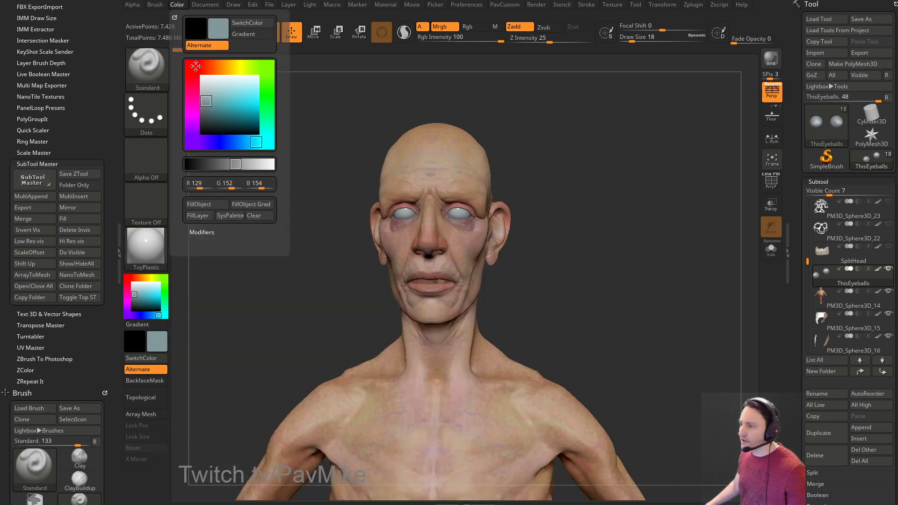
{"action": "left_click", "coordinate": [206, 206]}
{"action": "key", "text": "shift"}
{"action": "left_click_drag", "start_coordinate": [585, 226], "coordinate": [653, 272], "text": "alt"}
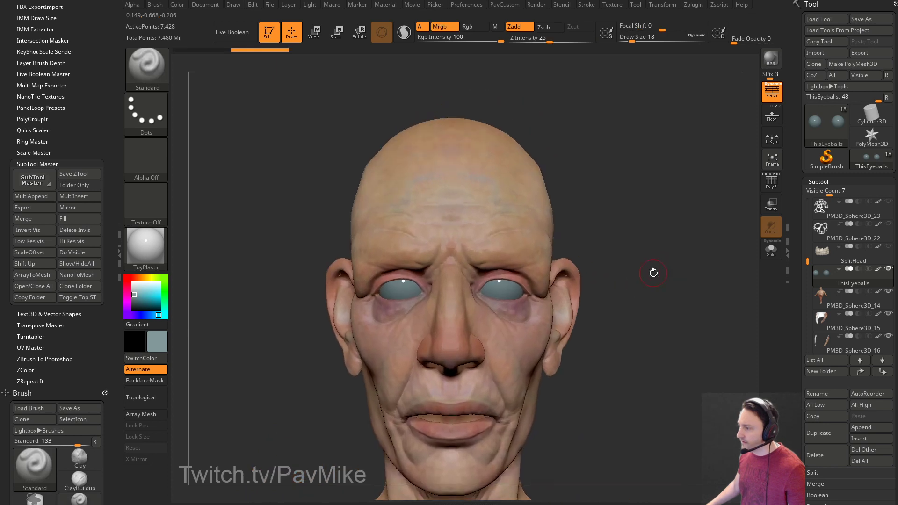
Pick a near-white colour, set brush size 25, and paint with Rgb only and Zadd off.
{"action": "key", "text": "s"}
{"action": "mouse_move", "coordinate": [608, 171]}
{"action": "left_mouse_down"}
{"action": "mouse_move", "coordinate": [617, 171]}
{"action": "mouse_move", "coordinate": [600, 176]}
{"action": "left_mouse_up"}
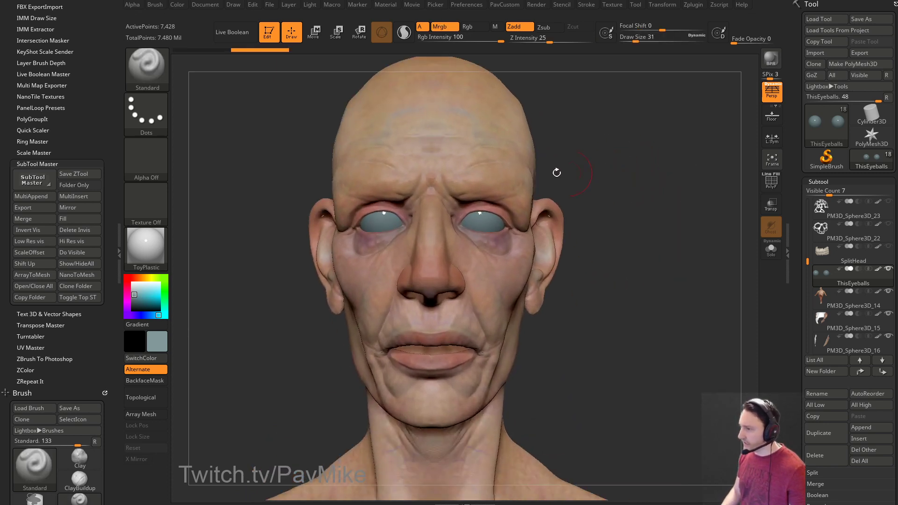
{"action": "left_click_drag", "start_coordinate": [135, 288], "coordinate": [135, 286]}
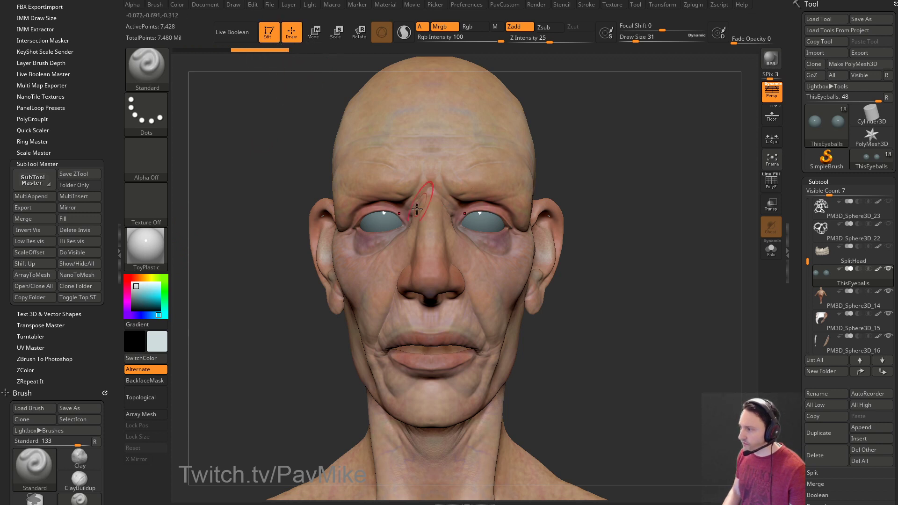
{"action": "key", "text": "s"}
{"action": "left_click_drag", "start_coordinate": [260, 152], "coordinate": [258, 151]}
{"action": "key", "text": "grave"}
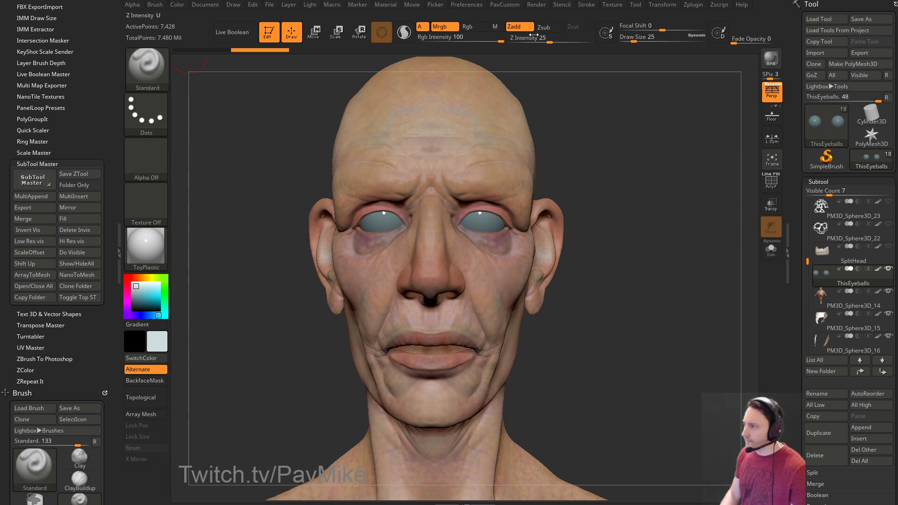
{"action": "left_click", "coordinate": [468, 26]}
{"action": "left_click", "coordinate": [518, 27]}
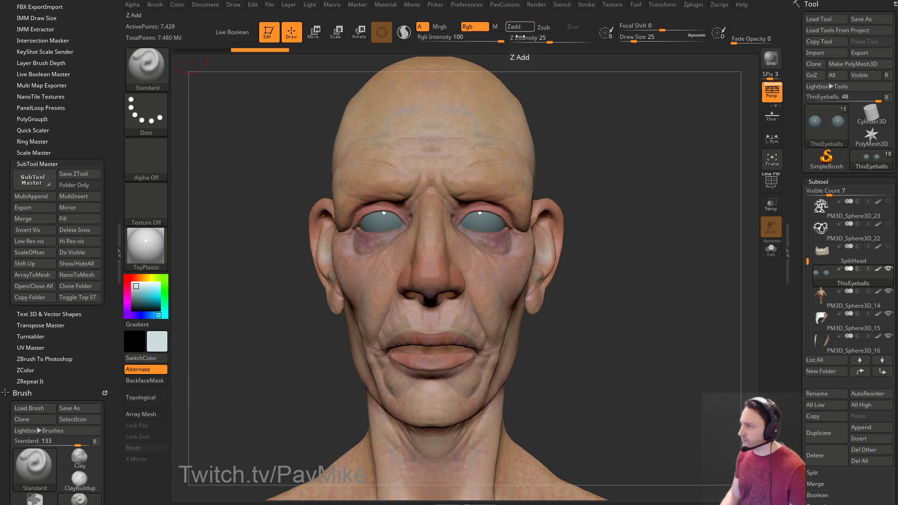
Paint white onto the eye, then set CTolerance to 61 in the topology options.
{"action": "key", "text": "bracketleft"}
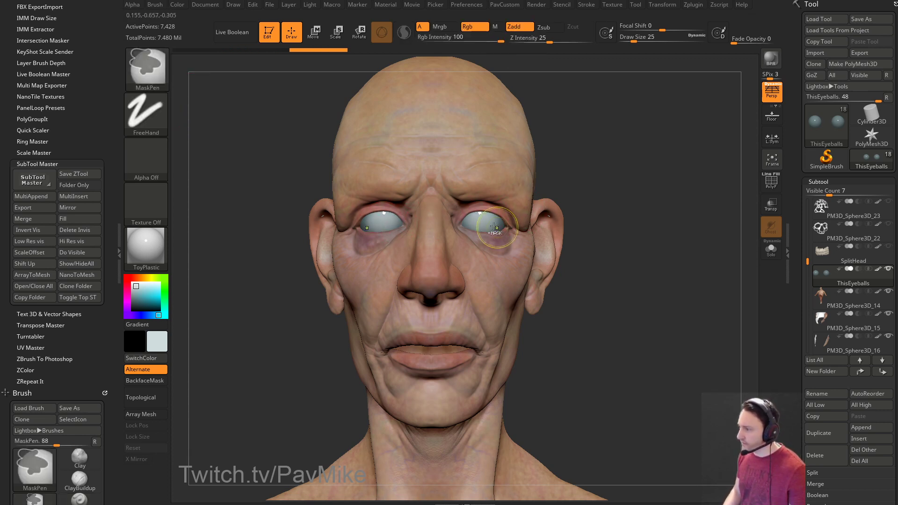
{"action": "left_click_drag", "start_coordinate": [585, 203], "coordinate": [504, 222]}
{"action": "key", "text": "bracketright"}
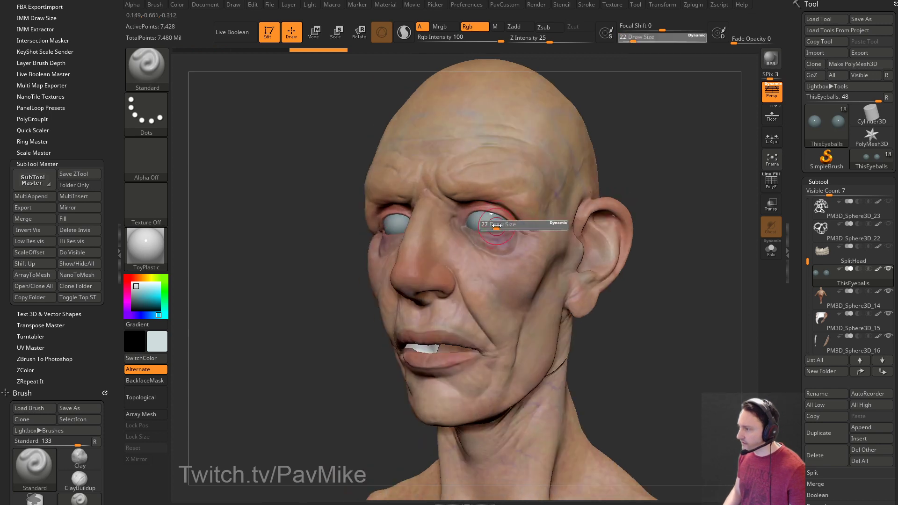
{"action": "left_click", "coordinate": [499, 224]}
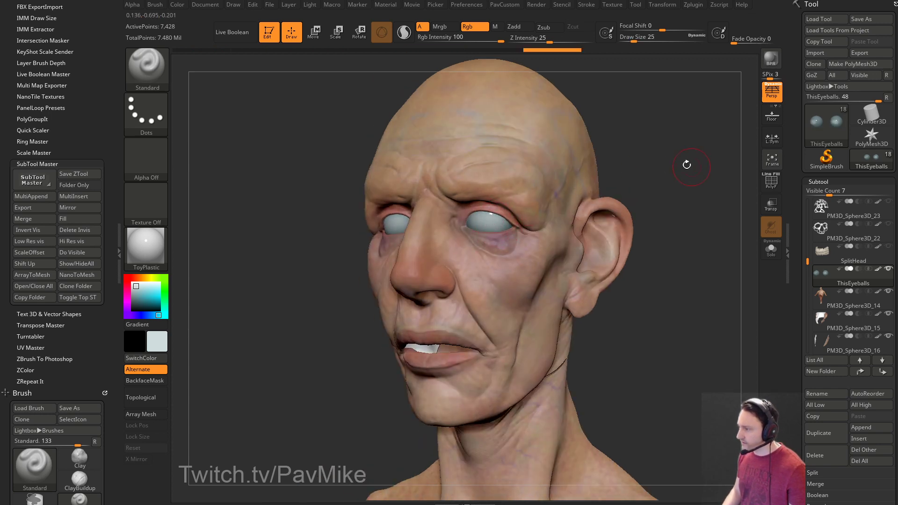
{"action": "key", "text": "alt+c"}
{"action": "left_click_drag", "start_coordinate": [642, 371], "coordinate": [640, 373]}
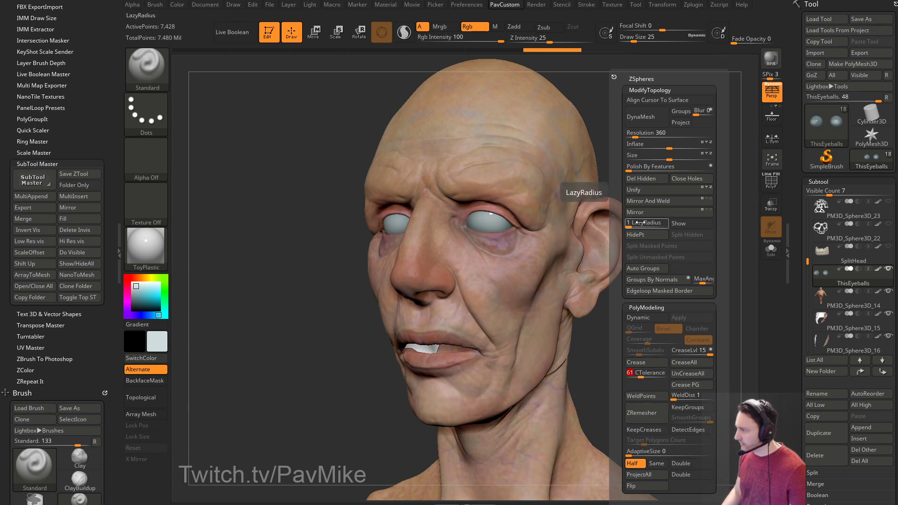
Smooth the eyeball colour with Zadd off while turning the head through front and profile views.
{"action": "left_click_drag", "start_coordinate": [657, 174], "coordinate": [528, 217], "text": "shift"}
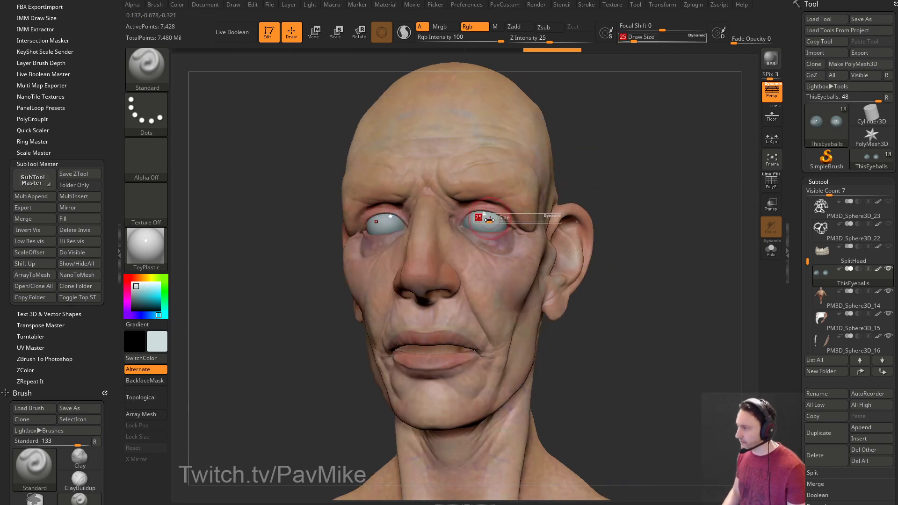
{"action": "key", "text": "shift"}
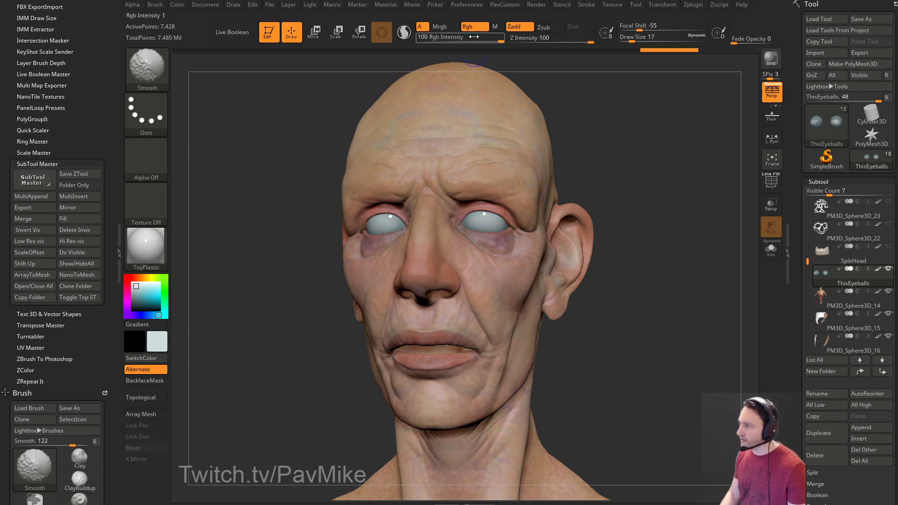
{"action": "left_click", "coordinate": [515, 26]}
{"action": "left_click_drag", "start_coordinate": [647, 176], "coordinate": [479, 217]}
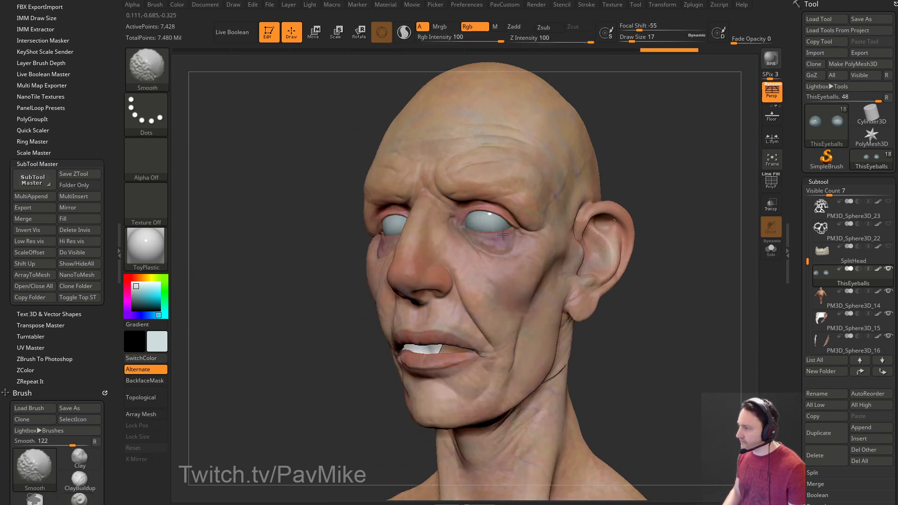
{"action": "key", "text": "shift"}
{"action": "mouse_move", "coordinate": [729, 159]}
{"action": "left_mouse_down"}
{"action": "mouse_move", "coordinate": [645, 175]}
{"action": "mouse_move", "coordinate": [691, 158]}
{"action": "mouse_move", "coordinate": [668, 223]}
{"action": "mouse_move", "coordinate": [623, 207]}
{"action": "left_mouse_up"}
{"action": "left_click_drag", "start_coordinate": [534, 242], "coordinate": [641, 227]}
Solo the eyeballs at brush size 65, then turn off Persp and Solo and orbit the bust.
{"action": "left_click", "coordinate": [770, 249]}
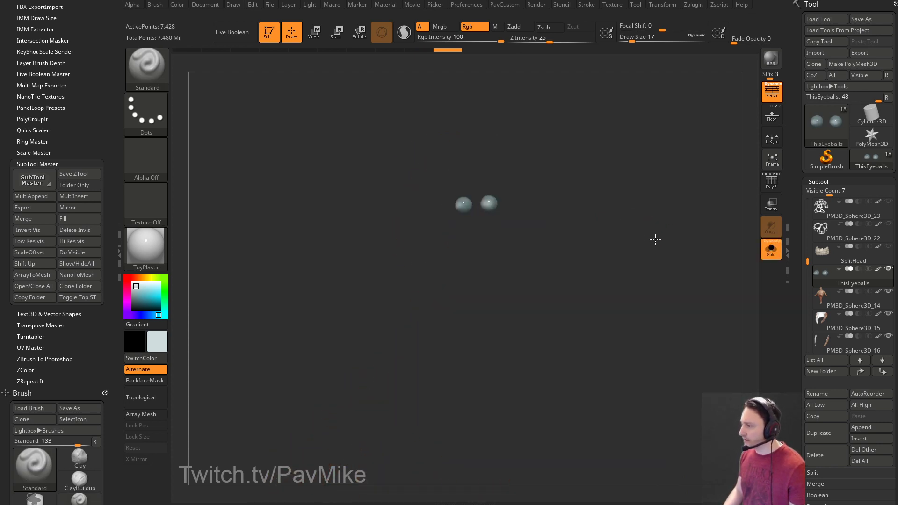
{"action": "type", "text": "s65"}
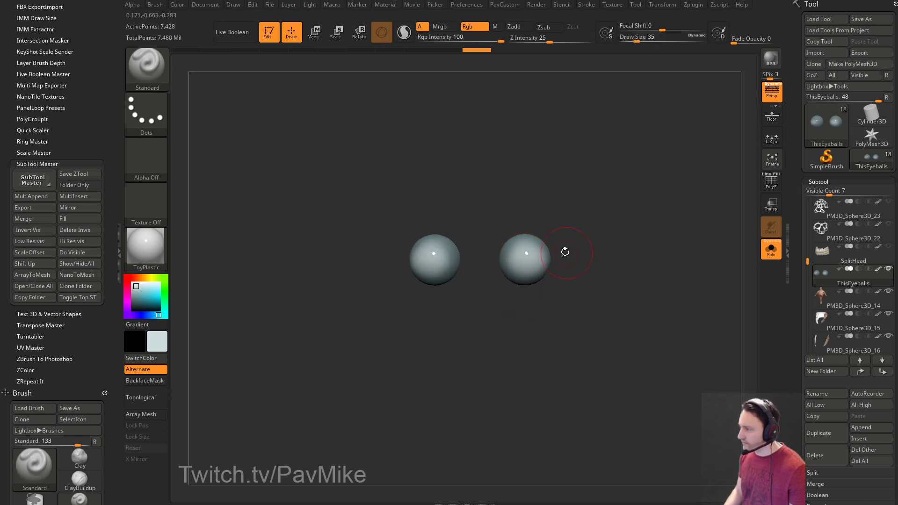
{"action": "mouse_move", "coordinate": [510, 255]}
{"action": "right_mouse_down"}
{"action": "mouse_move", "coordinate": [575, 258]}
{"action": "mouse_move", "coordinate": [538, 260]}
{"action": "right_mouse_up"}
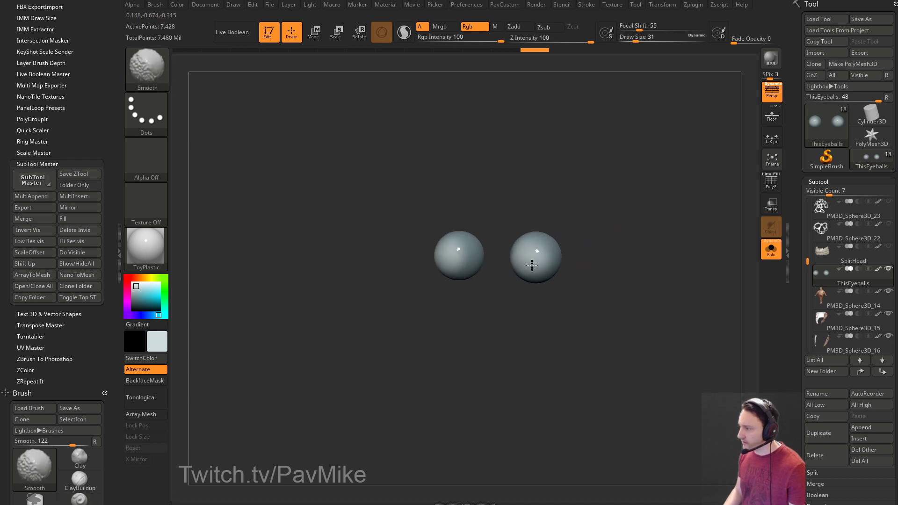
{"action": "right_click_drag", "start_coordinate": [614, 235], "coordinate": [636, 239]}
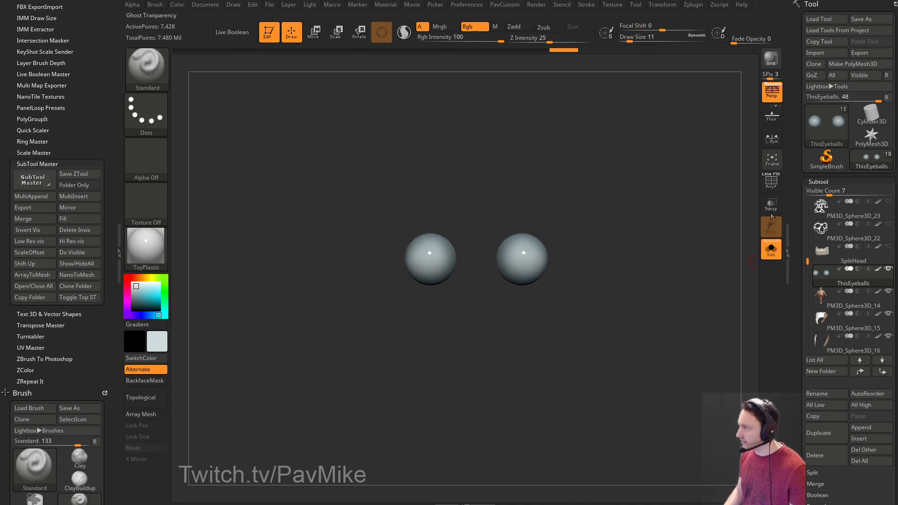
{"action": "left_click", "coordinate": [771, 92]}
{"action": "left_click", "coordinate": [771, 249]}
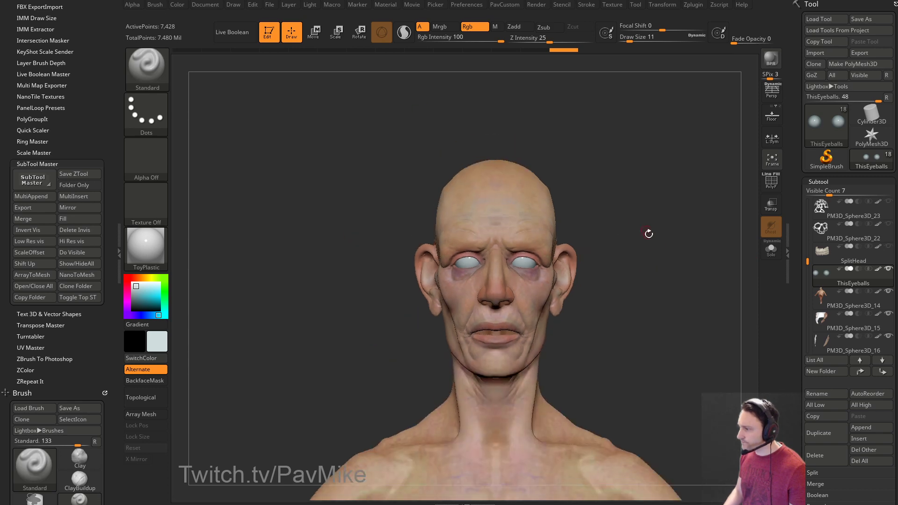
{"action": "left_click_drag", "start_coordinate": [635, 217], "coordinate": [608, 243]}
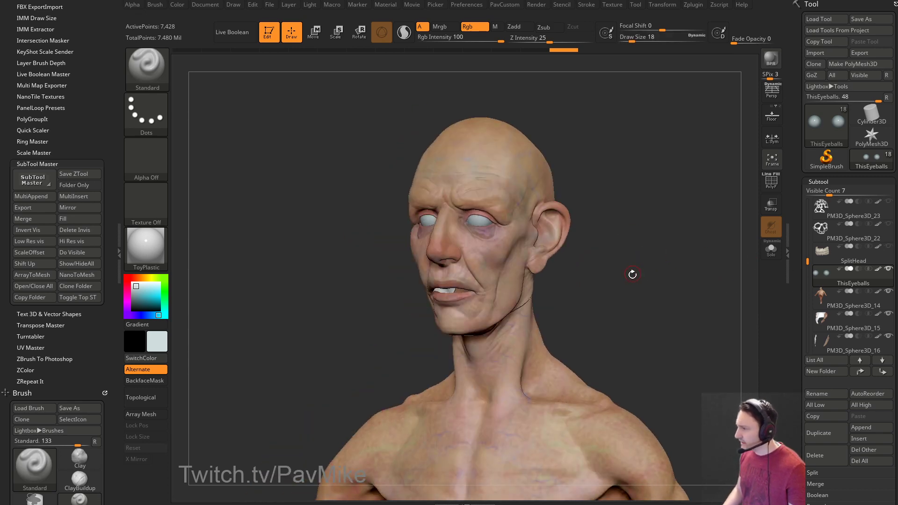
{"action": "mouse_move", "coordinate": [633, 273]}
{"action": "left_mouse_down"}
{"action": "mouse_move", "coordinate": [605, 254]}
{"action": "mouse_move", "coordinate": [576, 296]}
{"action": "mouse_move", "coordinate": [637, 242]}
{"action": "mouse_move", "coordinate": [596, 253]}
{"action": "mouse_move", "coordinate": [553, 310]}
{"action": "left_mouse_up"}
Select the PM3D_Sphere3D_14 body subtool, solo it, and turn it to a three-quarter view.
{"action": "left_click", "coordinate": [552, 314], "text": "alt"}
{"action": "key", "text": "shift+alt+s"}
{"action": "left_click_drag", "start_coordinate": [655, 262], "coordinate": [759, 270]}
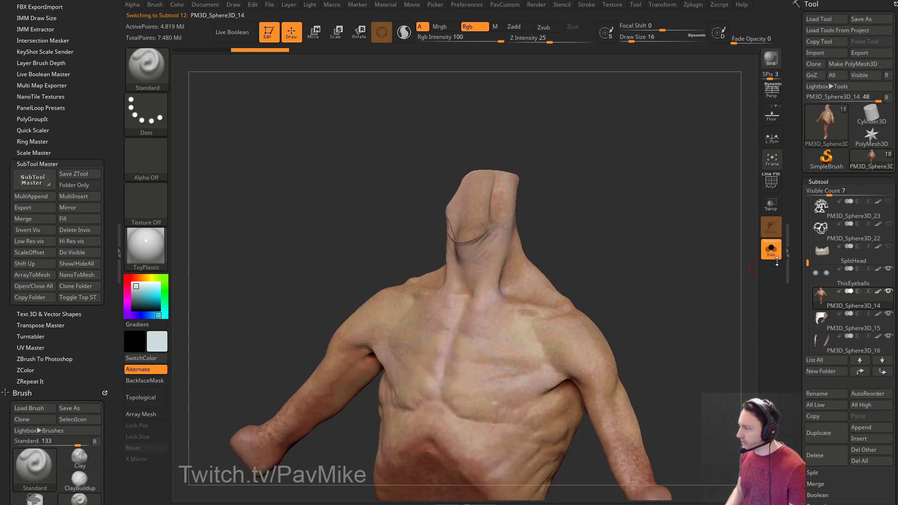
{"action": "scroll", "coordinate": [794, 276], "scroll_direction": "down", "scroll_amount": 10}
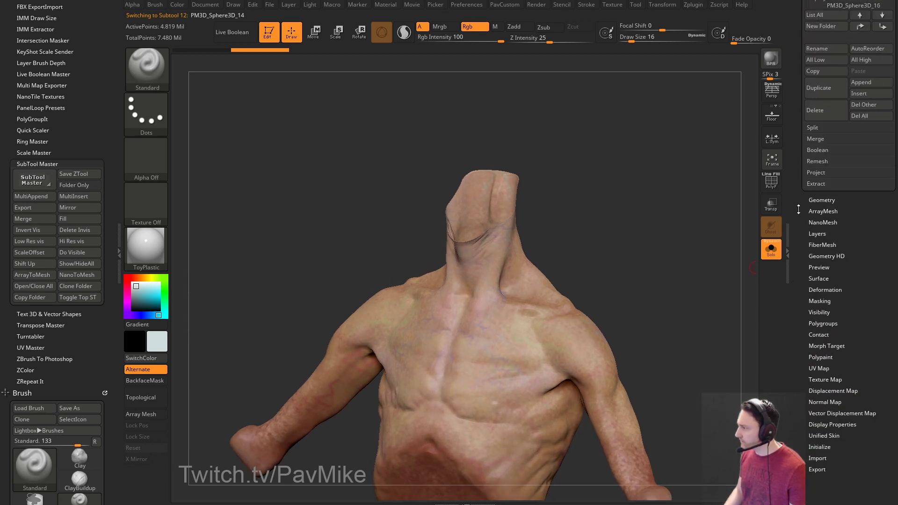
{"action": "scroll", "coordinate": [799, 208], "scroll_direction": "up", "scroll_amount": 10}
{"action": "key", "text": "shift"}
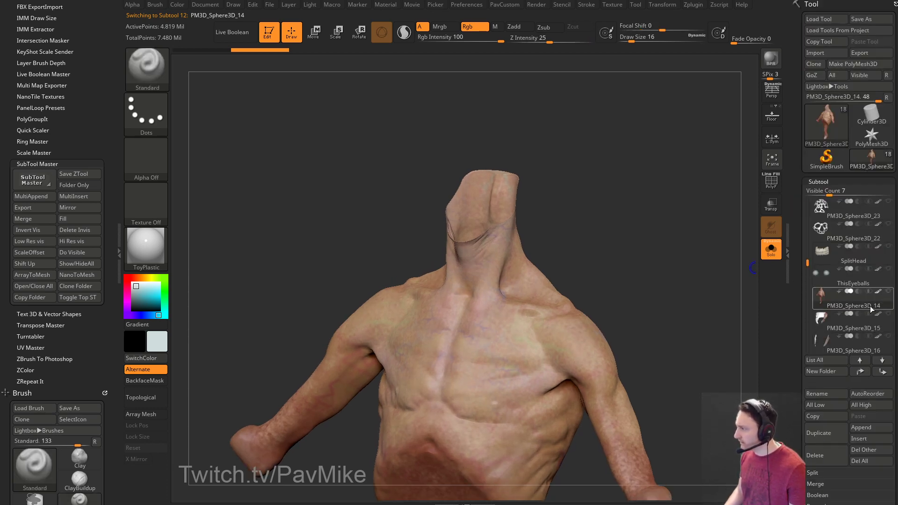
{"action": "mouse_move", "coordinate": [673, 276]}
{"action": "left_mouse_down"}
{"action": "mouse_move", "coordinate": [652, 258]}
{"action": "mouse_move", "coordinate": [680, 266]}
{"action": "left_mouse_up"}
{"action": "left_click_drag", "start_coordinate": [797, 291], "coordinate": [803, 205]}
Check SDiv 1 with PolyF, return to SDiv 5, and apply StartupMaterial.
{"action": "left_click", "coordinate": [840, 207]}
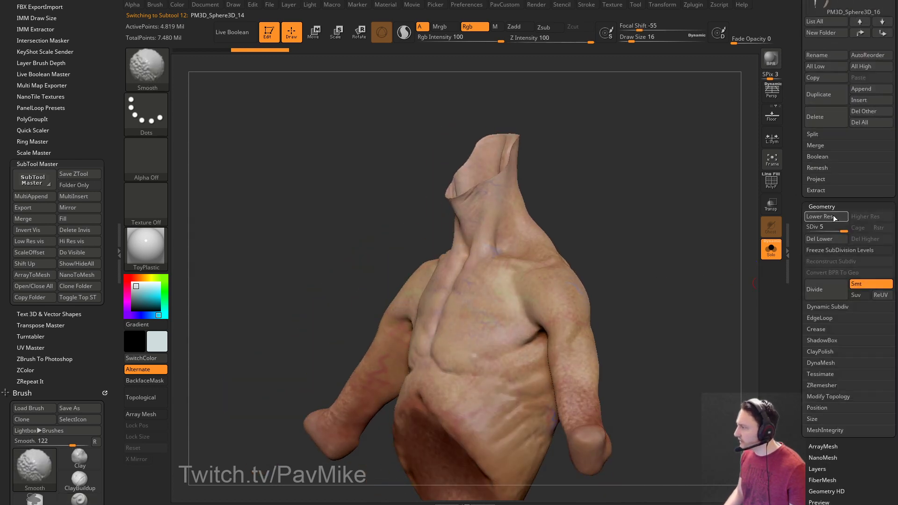
{"action": "left_click", "coordinate": [811, 228]}
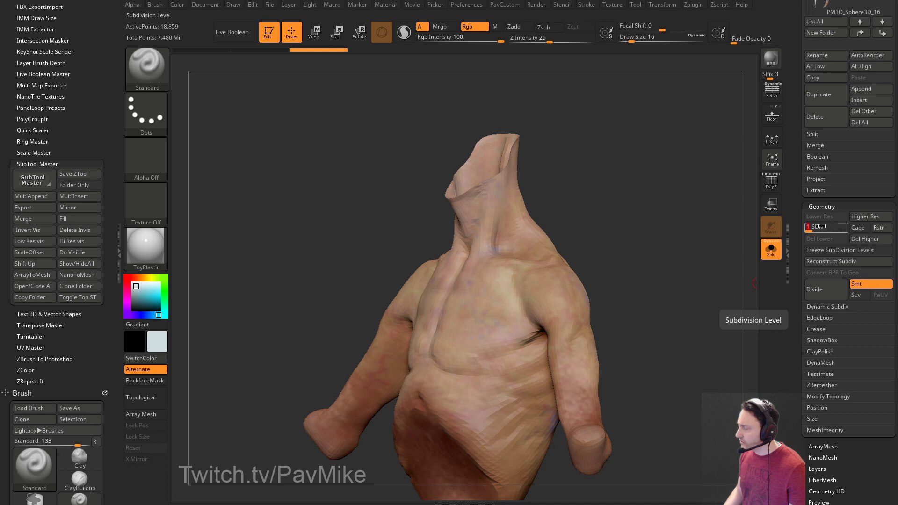
{"action": "left_click", "coordinate": [776, 187]}
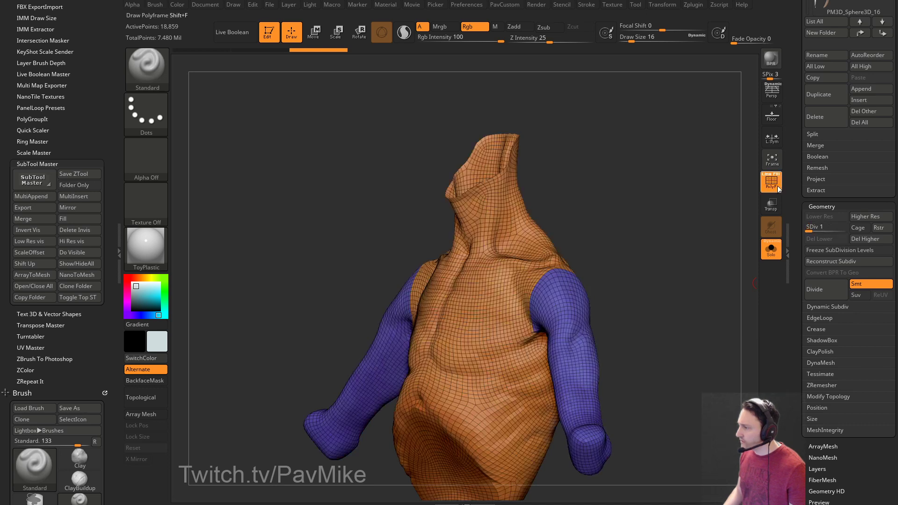
{"action": "left_click", "coordinate": [816, 228]}
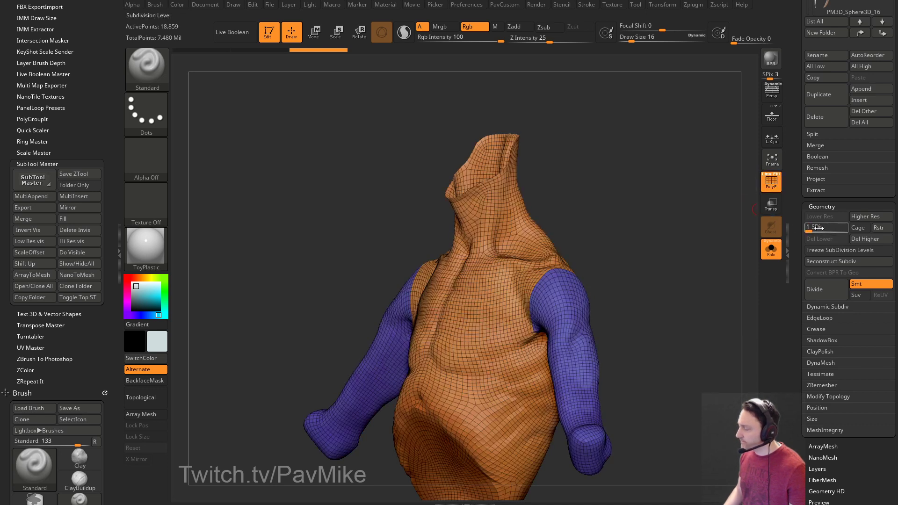
{"action": "left_click_drag", "start_coordinate": [821, 227], "coordinate": [847, 227]}
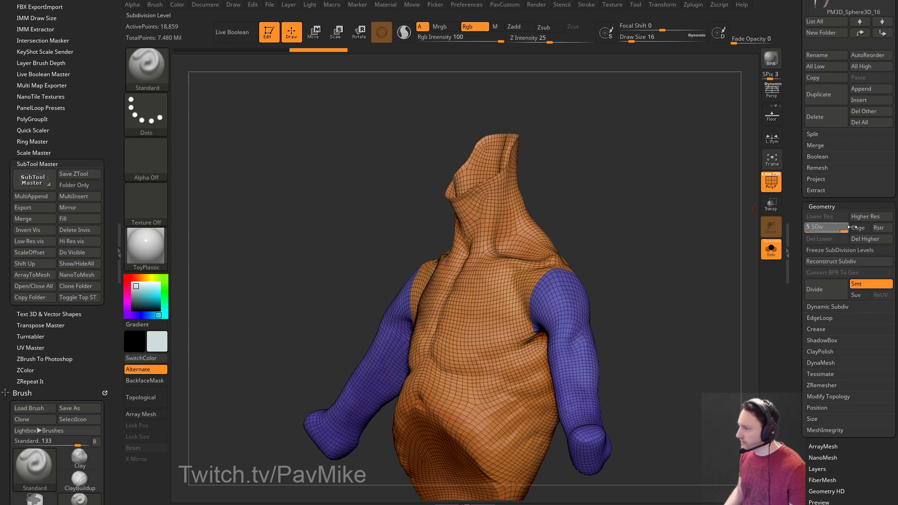
{"action": "left_click", "coordinate": [770, 182]}
{"action": "scroll", "coordinate": [794, 217], "scroll_direction": "up", "scroll_amount": 7}
{"action": "left_click_drag", "start_coordinate": [678, 297], "coordinate": [715, 295]}
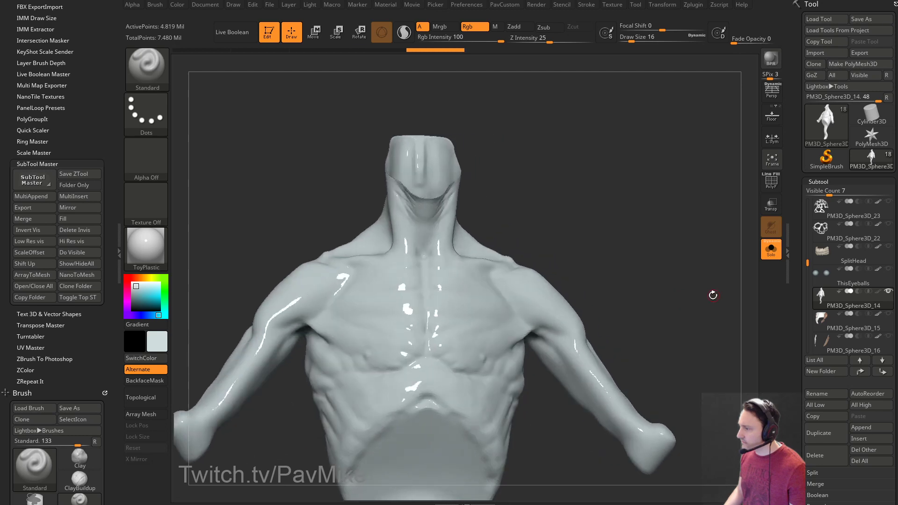
{"action": "left_click", "coordinate": [158, 250]}
{"action": "left_click", "coordinate": [260, 187]}
{"action": "left_click_drag", "start_coordinate": [624, 244], "coordinate": [667, 269]}
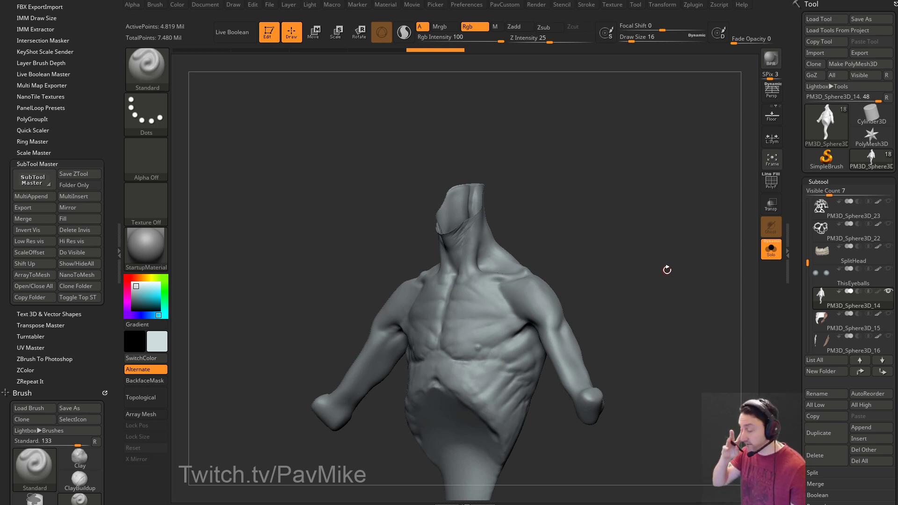
{"action": "left_click_drag", "start_coordinate": [634, 176], "coordinate": [621, 147]}
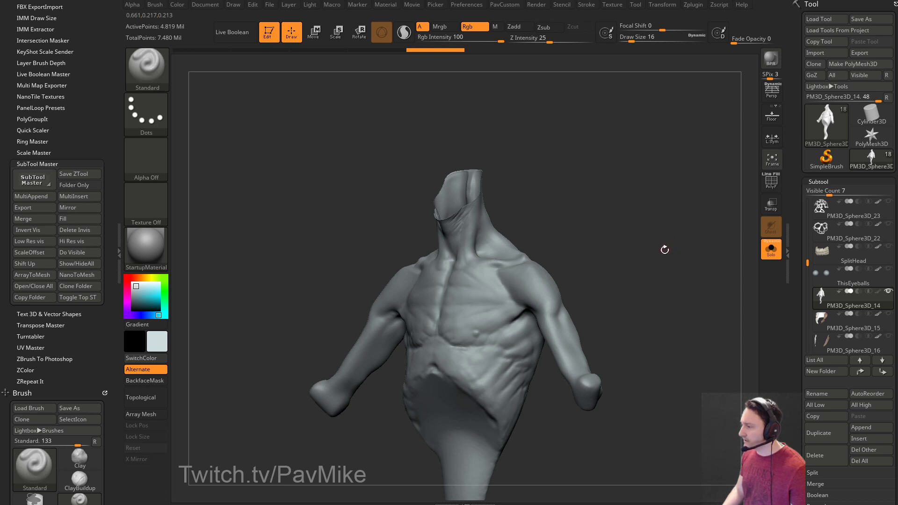
{"action": "key", "text": "s"}
{"action": "mouse_move", "coordinate": [692, 297]}
{"action": "left_mouse_down"}
{"action": "mouse_move", "coordinate": [691, 312]}
{"action": "mouse_move", "coordinate": [701, 311]}
{"action": "left_mouse_up"}
{"action": "left_click", "coordinate": [697, 300]}
{"action": "scroll", "coordinate": [813, 281], "scroll_direction": "down", "scroll_amount": 8}
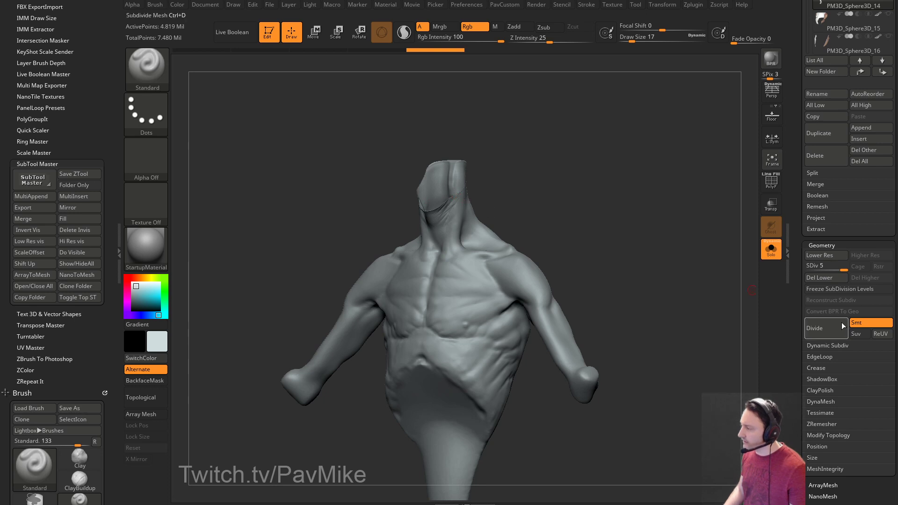
{"action": "key", "text": "s"}
{"action": "left_click_drag", "start_coordinate": [523, 194], "coordinate": [536, 199]}
{"action": "key", "text": "s"}
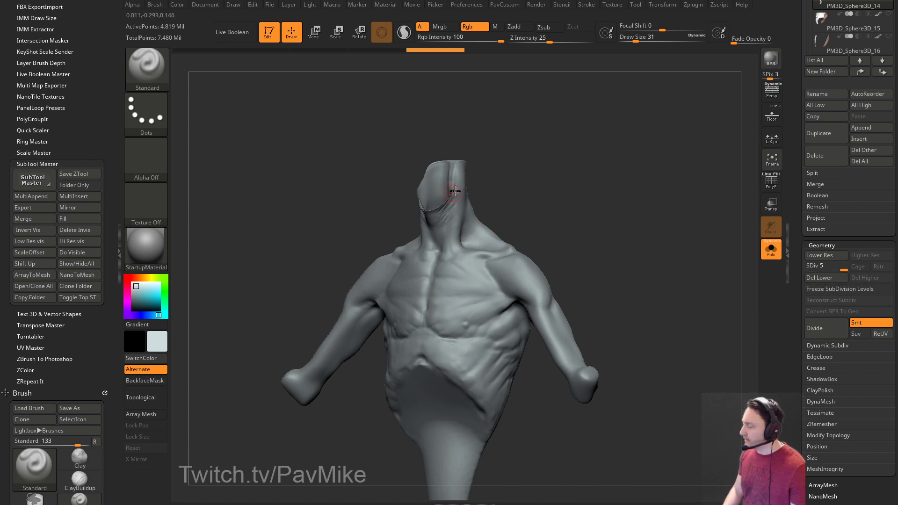
{"action": "mouse_move", "coordinate": [593, 195]}
{"action": "left_mouse_down", "text": "alt"}
{"action": "mouse_move", "coordinate": [644, 278]}
{"action": "mouse_move", "coordinate": [621, 260]}
{"action": "mouse_move", "coordinate": [678, 264]}
{"action": "mouse_move", "coordinate": [633, 269]}
{"action": "mouse_move", "coordinate": [619, 257]}
{"action": "mouse_move", "coordinate": [654, 257]}
{"action": "left_mouse_up", "text": "alt"}
{"action": "key", "text": "s"}
{"action": "key", "text": "s"}
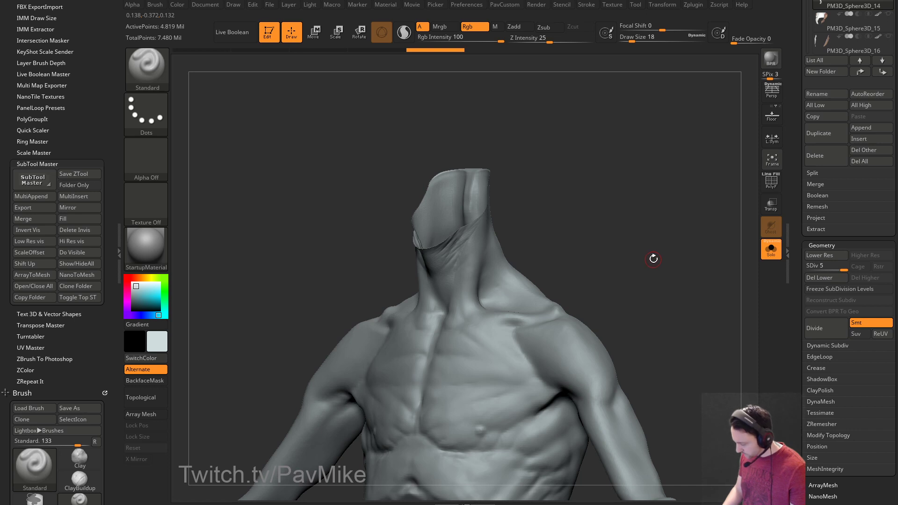
{"action": "left_click_drag", "start_coordinate": [647, 206], "coordinate": [650, 196], "text": "alt"}
{"action": "mouse_move", "coordinate": [642, 251]}
{"action": "left_mouse_down"}
{"action": "mouse_move", "coordinate": [649, 256]}
{"action": "mouse_move", "coordinate": [623, 260]}
{"action": "mouse_move", "coordinate": [651, 231]}
{"action": "mouse_move", "coordinate": [625, 193]}
{"action": "mouse_move", "coordinate": [680, 192]}
{"action": "mouse_move", "coordinate": [667, 212]}
{"action": "mouse_move", "coordinate": [703, 257]}
{"action": "mouse_move", "coordinate": [650, 212]}
{"action": "mouse_move", "coordinate": [667, 181]}
{"action": "mouse_move", "coordinate": [683, 255]}
{"action": "mouse_move", "coordinate": [667, 257]}
{"action": "mouse_move", "coordinate": [663, 275]}
{"action": "mouse_move", "coordinate": [637, 271]}
{"action": "mouse_move", "coordinate": [677, 270]}
{"action": "left_mouse_up"}
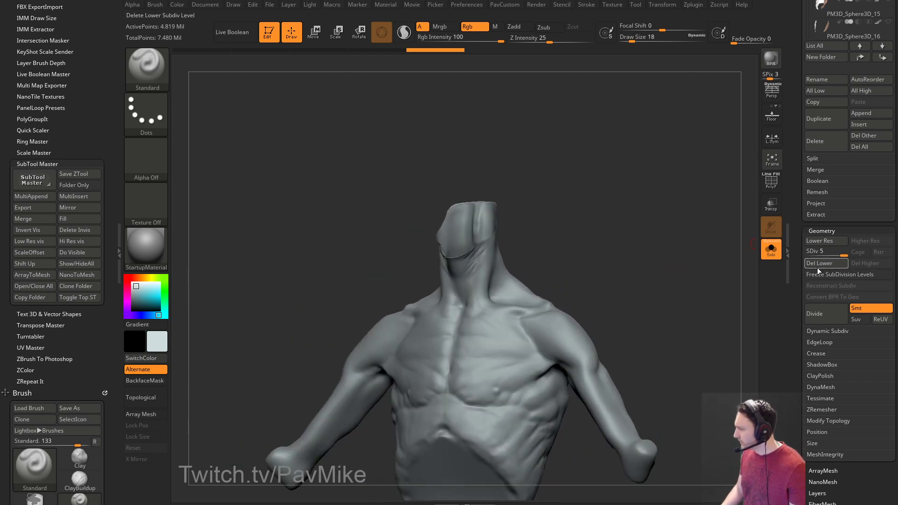
Freeze the torso's subdivision levels and cap the neck opening with ZModeler Close Convex Hole.
{"action": "left_click", "coordinate": [820, 274]}
{"action": "left_click", "coordinate": [771, 182]}
{"action": "mouse_move", "coordinate": [594, 204]}
{"action": "left_mouse_down"}
{"action": "mouse_move", "coordinate": [649, 254]}
{"action": "mouse_move", "coordinate": [615, 262]}
{"action": "mouse_move", "coordinate": [631, 315]}
{"action": "mouse_move", "coordinate": [541, 266]}
{"action": "left_mouse_up"}
{"action": "key", "text": "b"}
{"action": "key", "text": "z"}
{"action": "key", "text": "m"}
{"action": "key", "text": "space"}
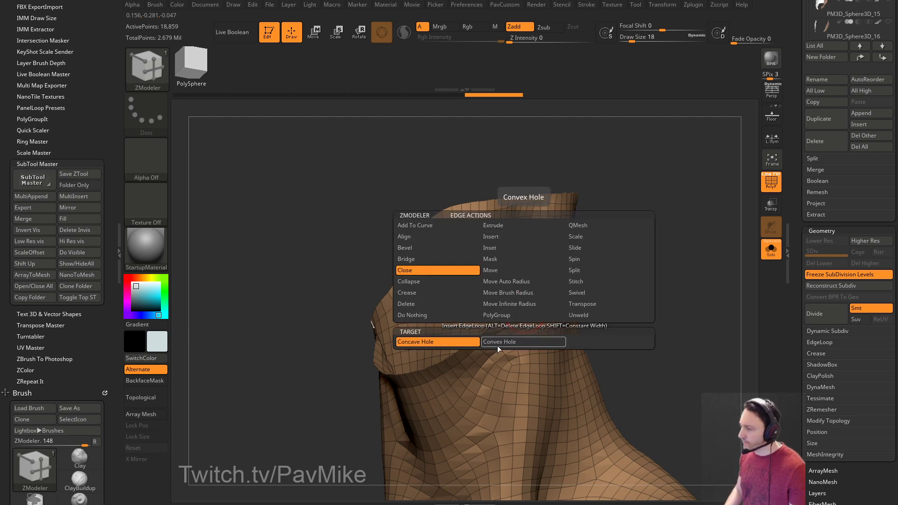
{"action": "left_click", "coordinate": [498, 342]}
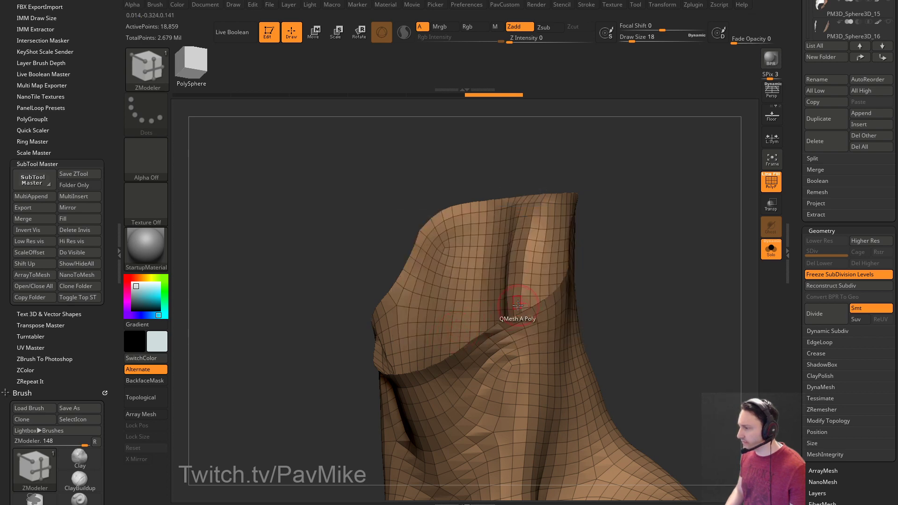
{"action": "left_click", "coordinate": [519, 305]}
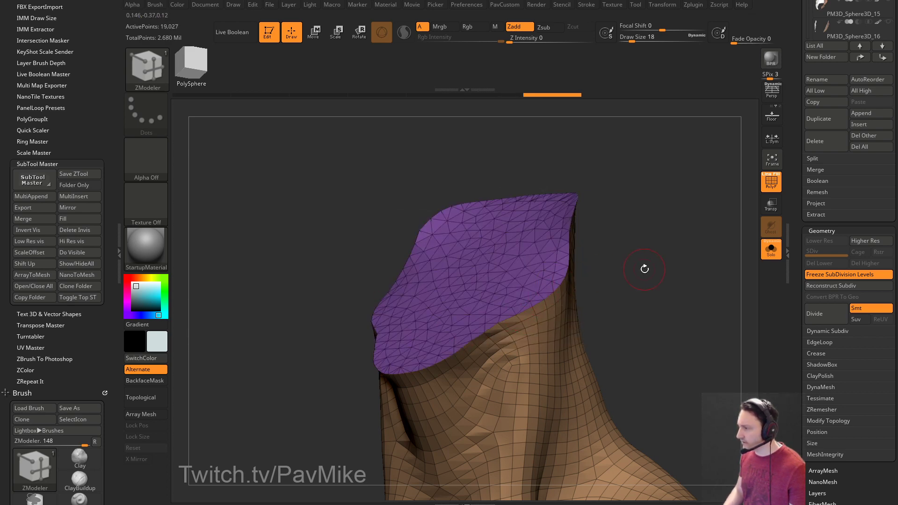
Crease the border of the new neck-cap polygroup and rebuild the frozen subdivision levels.
{"action": "left_click_drag", "start_coordinate": [644, 269], "coordinate": [661, 266]}
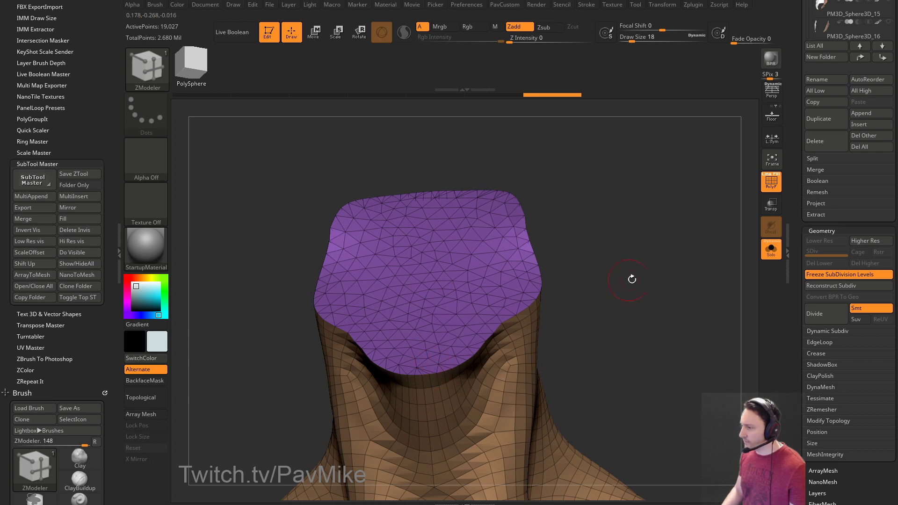
{"action": "left_click_drag", "start_coordinate": [615, 283], "coordinate": [645, 286]}
{"action": "mouse_move", "coordinate": [657, 257]}
{"action": "left_mouse_down"}
{"action": "mouse_move", "coordinate": [606, 254]}
{"action": "mouse_move", "coordinate": [665, 261]}
{"action": "left_mouse_up"}
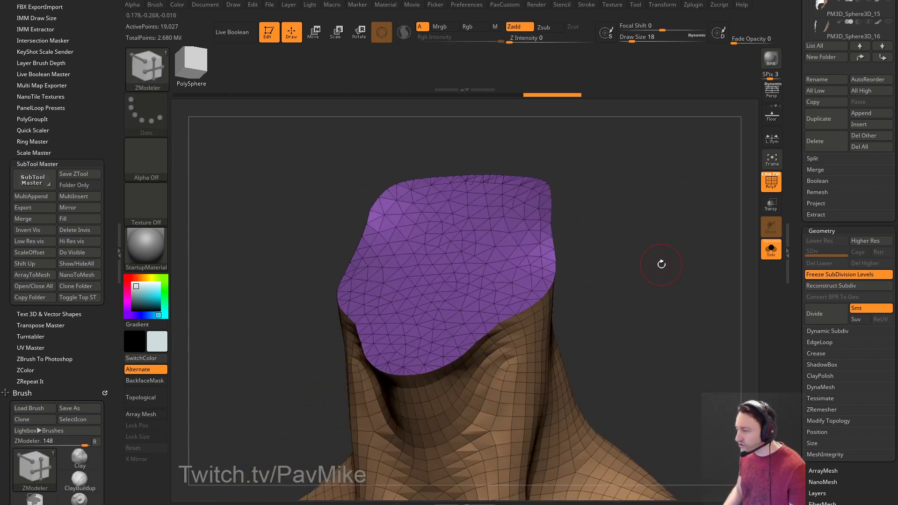
{"action": "key", "text": "2"}
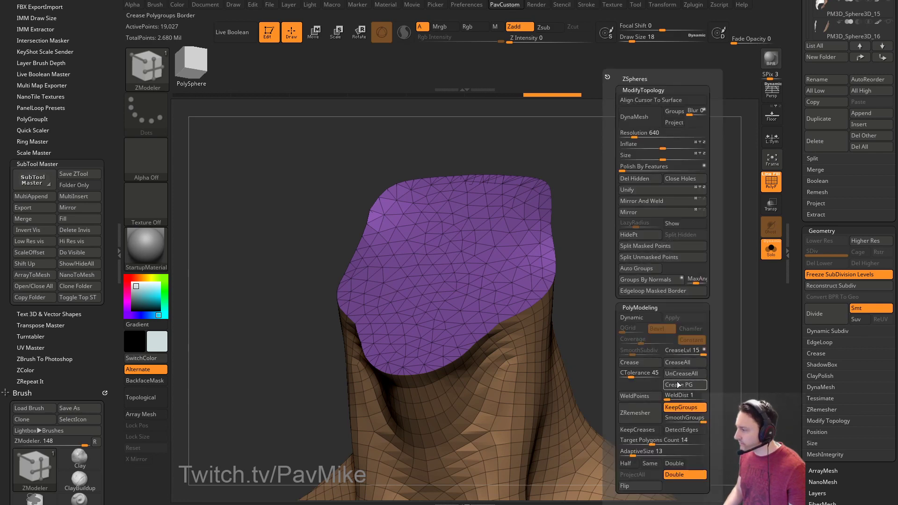
{"action": "left_click", "coordinate": [681, 375]}
{"action": "left_click_drag", "start_coordinate": [564, 315], "coordinate": [699, 262], "text": "alt"}
{"action": "left_click", "coordinate": [814, 273]}
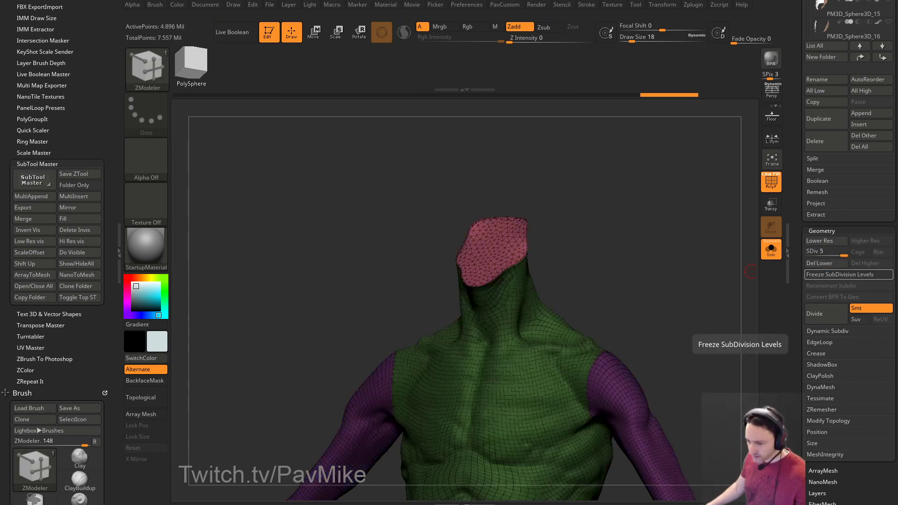
{"action": "key", "text": "alt+Tab"}
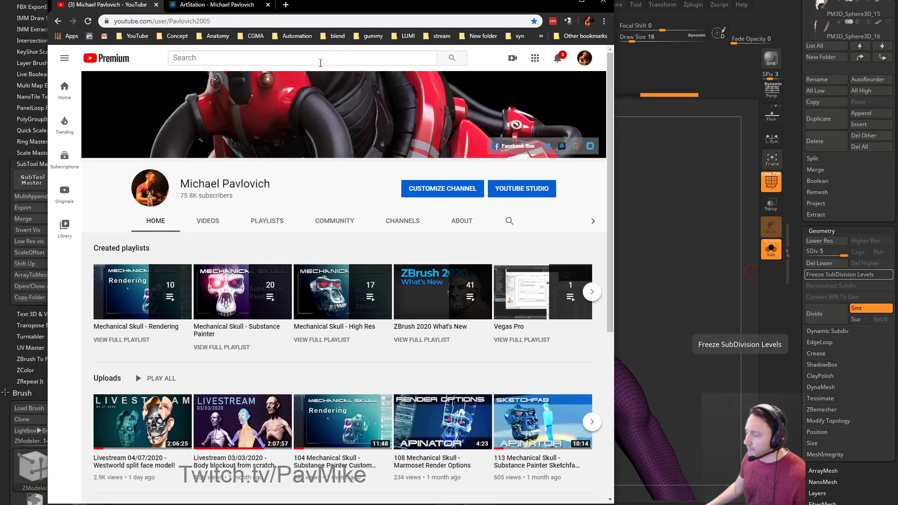
{"action": "scroll", "coordinate": [101, 260], "scroll_direction": "down", "scroll_amount": 4}
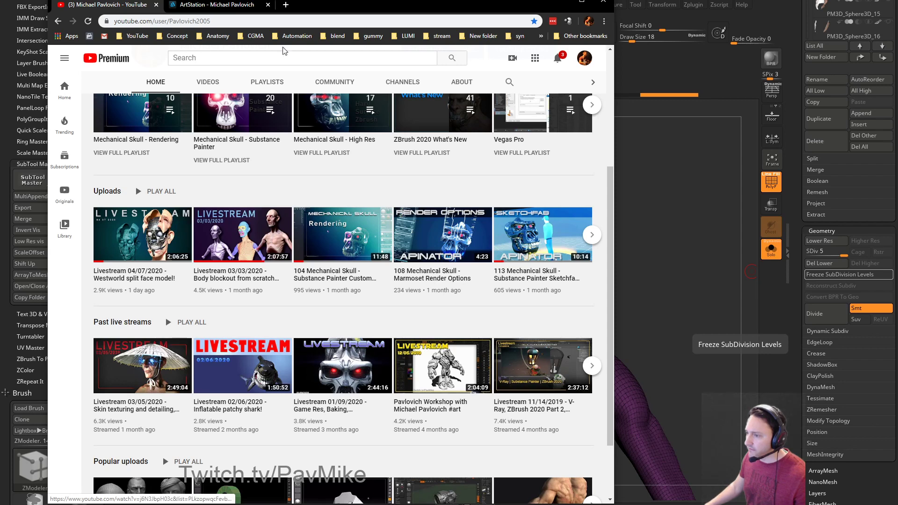
{"action": "key", "text": "alt+Tab"}
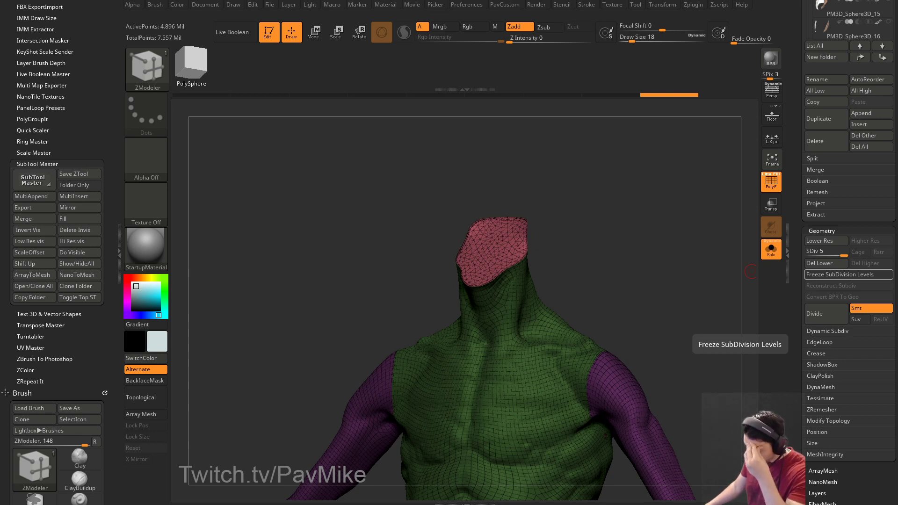
{"action": "left_click_drag", "start_coordinate": [678, 504], "coordinate": [525, 4]}
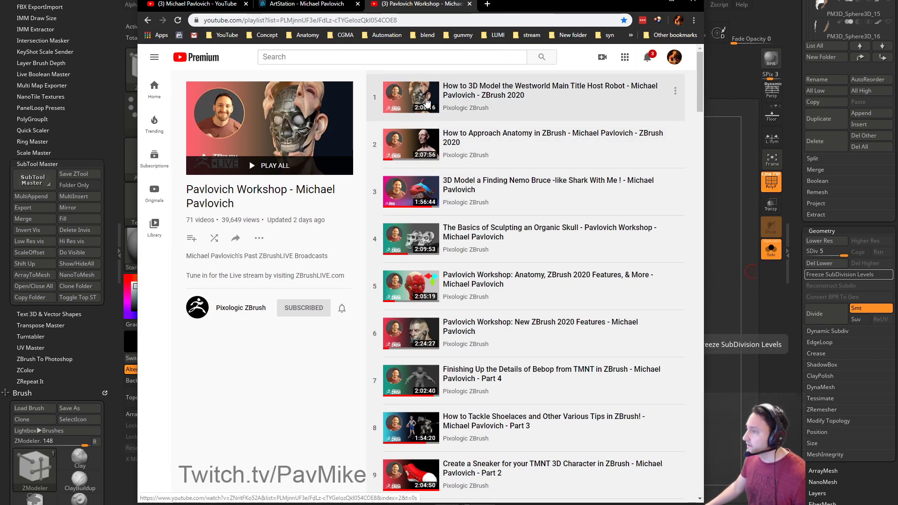
{"action": "left_click", "coordinate": [671, 3]}
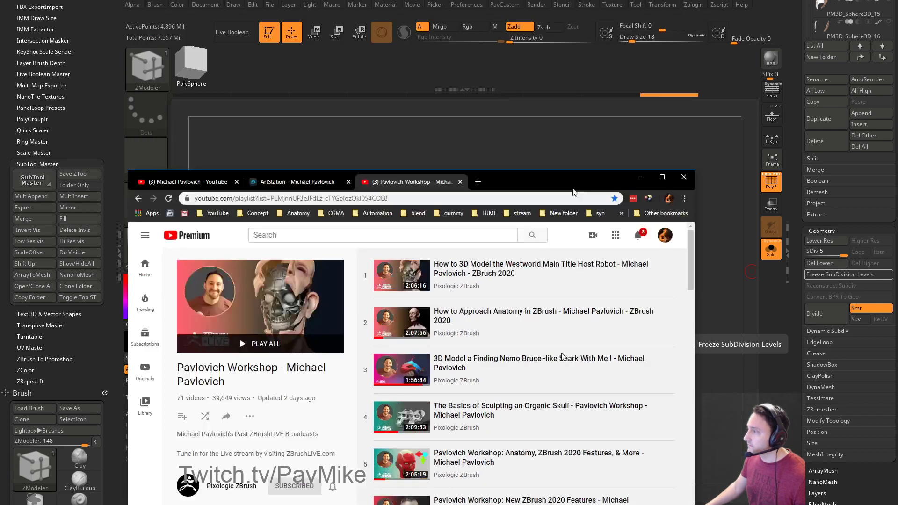
{"action": "left_click_drag", "start_coordinate": [611, 239], "coordinate": [602, 269]}
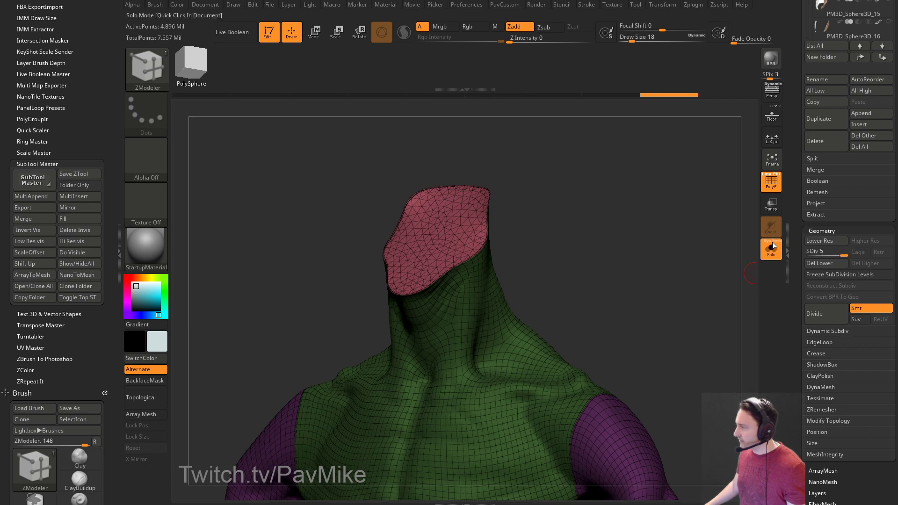
Turn off the polygroup wireframe and check the grey torso at SDiv 1 and SDiv 5.
{"action": "key", "text": "shift+f"}
{"action": "left_click_drag", "start_coordinate": [724, 203], "coordinate": [654, 254]}
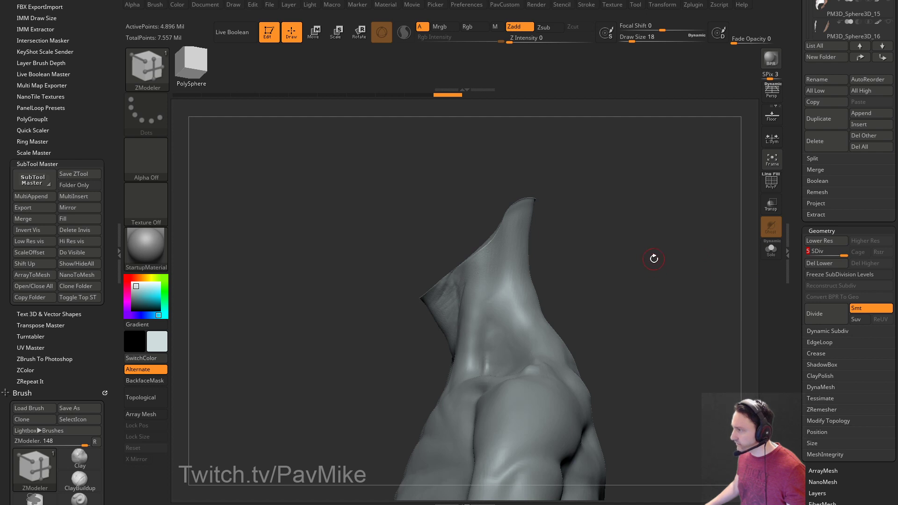
{"action": "left_click_drag", "start_coordinate": [843, 255], "coordinate": [807, 256]}
{"action": "key", "text": "d"}
{"action": "key", "text": "d"}
{"action": "key", "text": "d"}
{"action": "key", "text": "d"}
{"action": "key", "text": "f"}
{"action": "left_click_drag", "start_coordinate": [675, 293], "coordinate": [662, 310]}
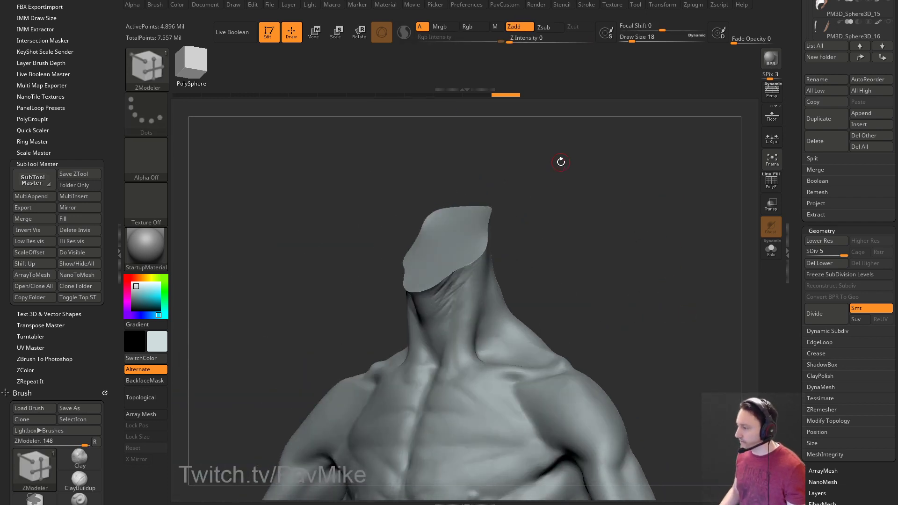
Set the Draw Size to 39 and isolate the arms polygroup.
{"action": "key", "text": "s"}
{"action": "left_click_drag", "start_coordinate": [601, 236], "coordinate": [572, 242]}
{"action": "key", "text": "s"}
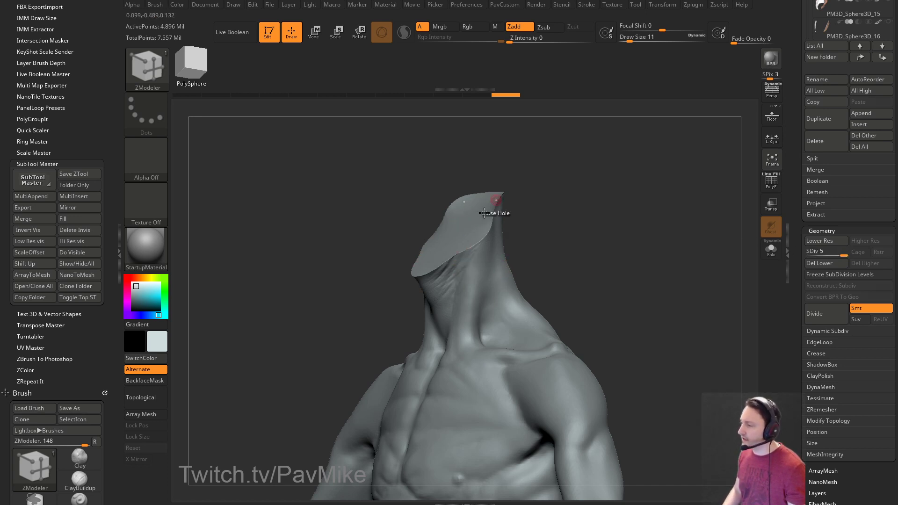
{"action": "key", "text": "s"}
{"action": "left_click_drag", "start_coordinate": [546, 246], "coordinate": [552, 247]}
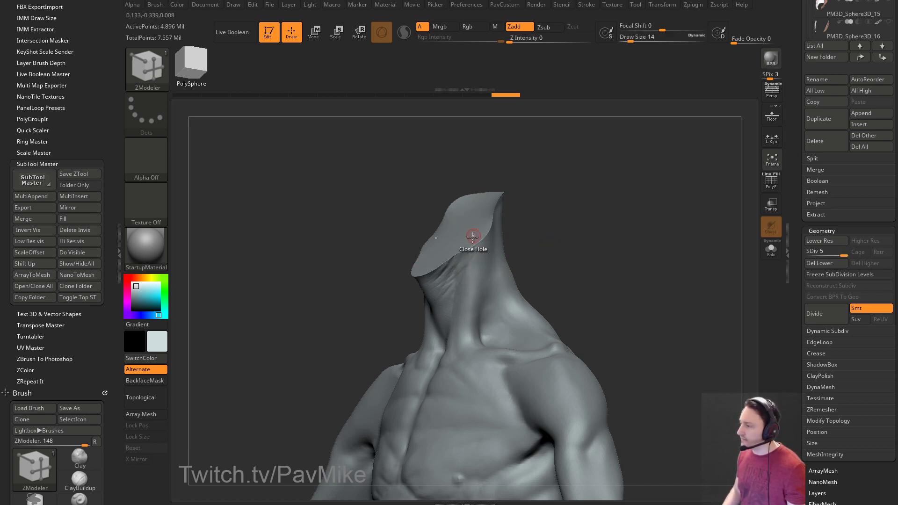
{"action": "mouse_move", "coordinate": [524, 206]}
{"action": "left_mouse_down"}
{"action": "mouse_move", "coordinate": [567, 219]}
{"action": "mouse_move", "coordinate": [519, 290]}
{"action": "left_mouse_up"}
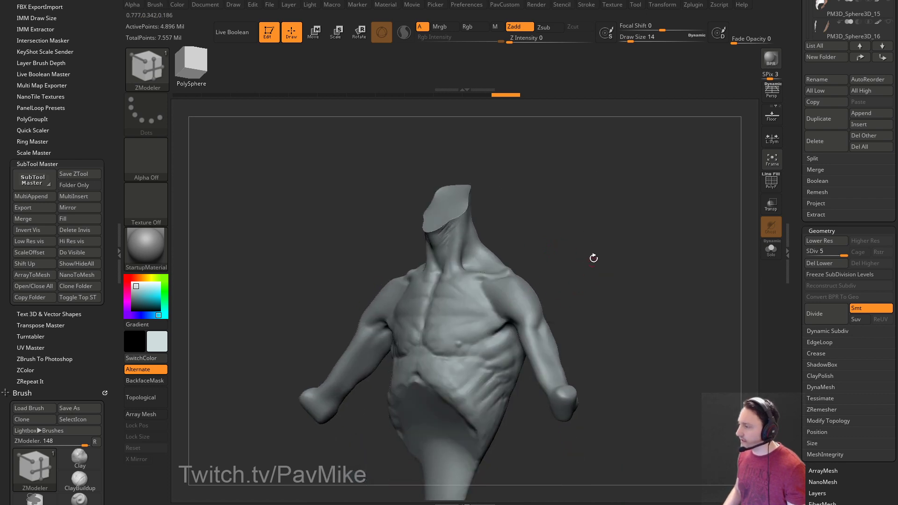
{"action": "key", "text": "s"}
{"action": "left_click_drag", "start_coordinate": [656, 268], "coordinate": [670, 268]}
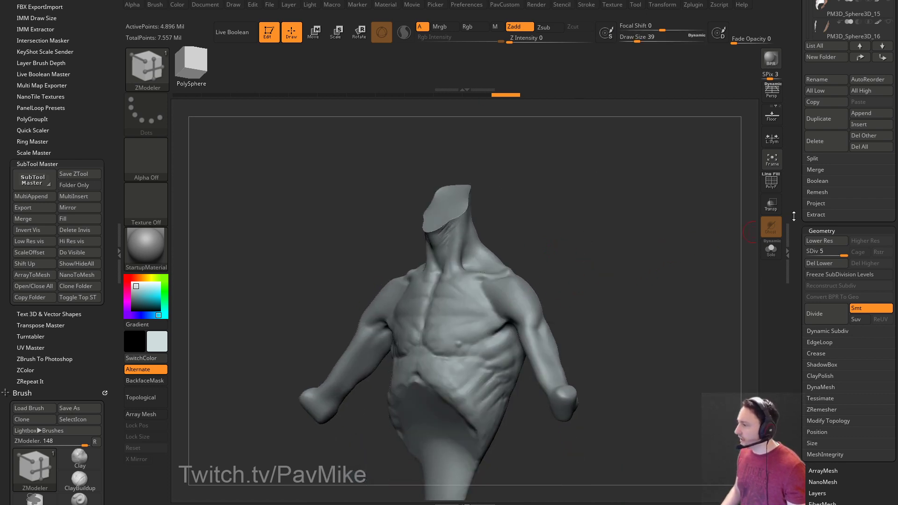
{"action": "left_click_drag", "start_coordinate": [794, 216], "coordinate": [790, 355]}
{"action": "left_click_drag", "start_coordinate": [629, 265], "coordinate": [590, 264], "text": "shift"}
{"action": "left_click", "coordinate": [524, 273], "text": "ctrl+shift"}
Isolate the neck cap polygroup, invert visibility, then unhide the whole torso.
{"action": "left_click", "coordinate": [551, 240], "text": "ctrl+shift"}
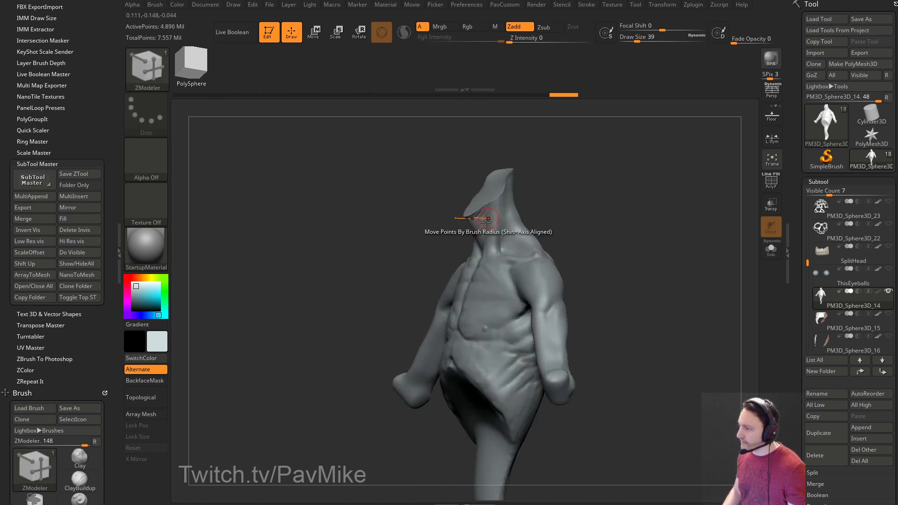
{"action": "left_click", "coordinate": [491, 187], "text": "ctrl+shift"}
{"action": "left_click_drag", "start_coordinate": [629, 184], "coordinate": [694, 313], "text": "ctrl+shift"}
{"action": "left_click", "coordinate": [694, 314], "text": "ctrl+shift"}
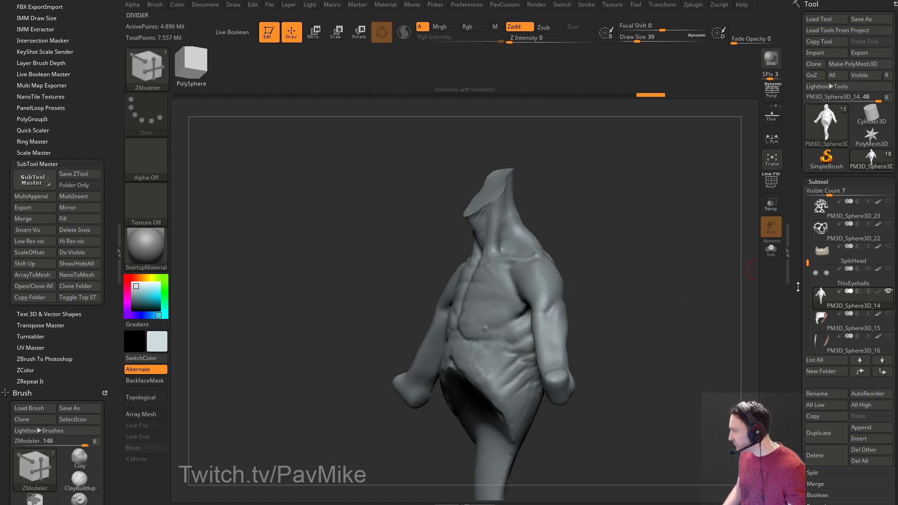
Select the PM3D_Sphere3D_14 body, then the PM3D_Sphere3D_15 head subtool, framing its neck.
{"action": "left_click", "coordinate": [850, 297]}
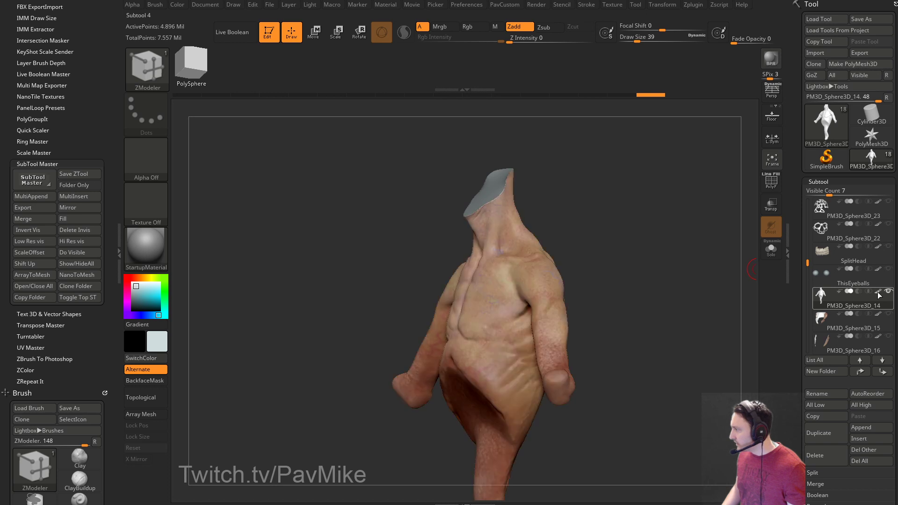
{"action": "left_click_drag", "start_coordinate": [617, 283], "coordinate": [706, 264]}
{"action": "left_click", "coordinate": [846, 325]}
{"action": "key", "text": "f"}
{"action": "mouse_move", "coordinate": [661, 237]}
{"action": "left_mouse_down"}
{"action": "mouse_move", "coordinate": [675, 292]}
{"action": "mouse_move", "coordinate": [686, 283]}
{"action": "mouse_move", "coordinate": [646, 272]}
{"action": "mouse_move", "coordinate": [686, 272]}
{"action": "mouse_move", "coordinate": [671, 265]}
{"action": "mouse_move", "coordinate": [683, 238]}
{"action": "left_mouse_up"}
{"action": "left_click", "coordinate": [469, 263]}
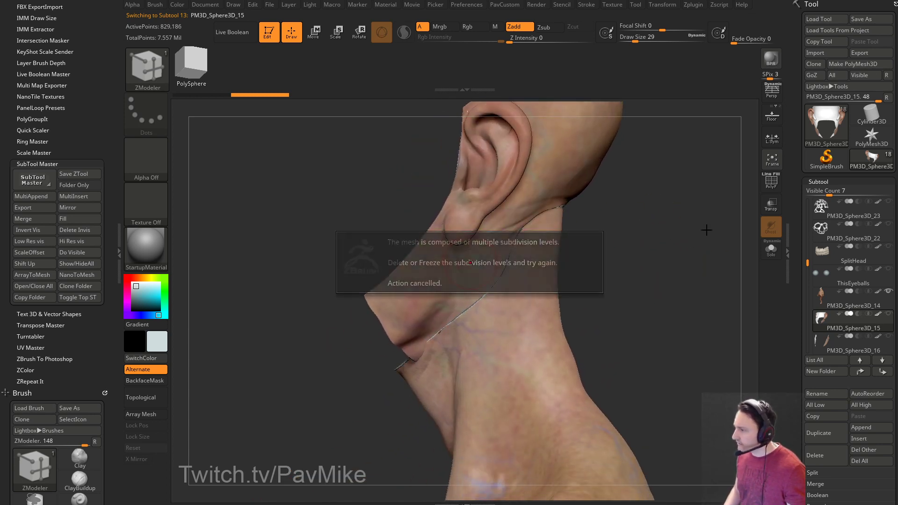
Try a Move brush stroke on the neck seam, then undo it.
{"action": "key", "text": "b"}
{"action": "key", "text": "m"}
{"action": "key", "text": "v"}
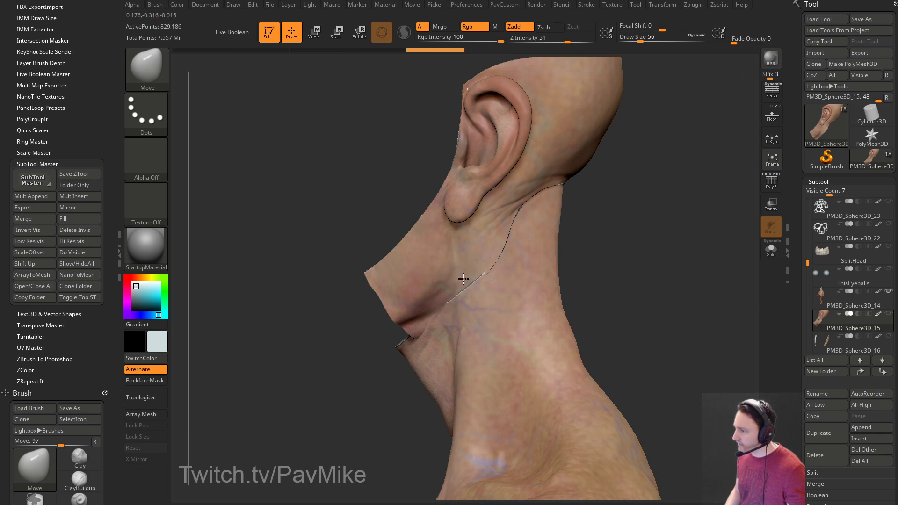
{"action": "left_click_drag", "start_coordinate": [461, 276], "coordinate": [458, 274]}
{"action": "key", "text": "ctrl+z"}
{"action": "key", "text": "ctrl+z"}
{"action": "key", "text": "ctrl+z"}
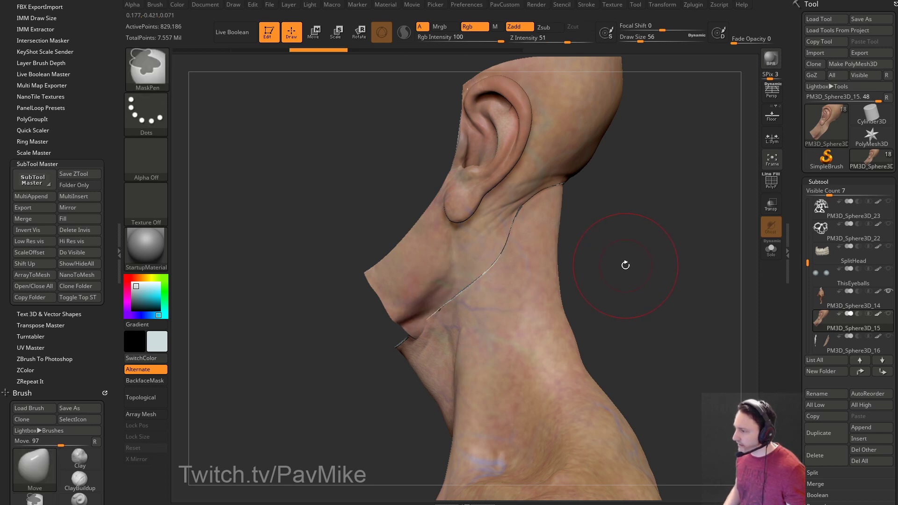
{"action": "left_click_drag", "start_coordinate": [625, 265], "coordinate": [655, 272]}
{"action": "key", "text": "ctrl+z"}
{"action": "key", "text": "ctrl+z"}
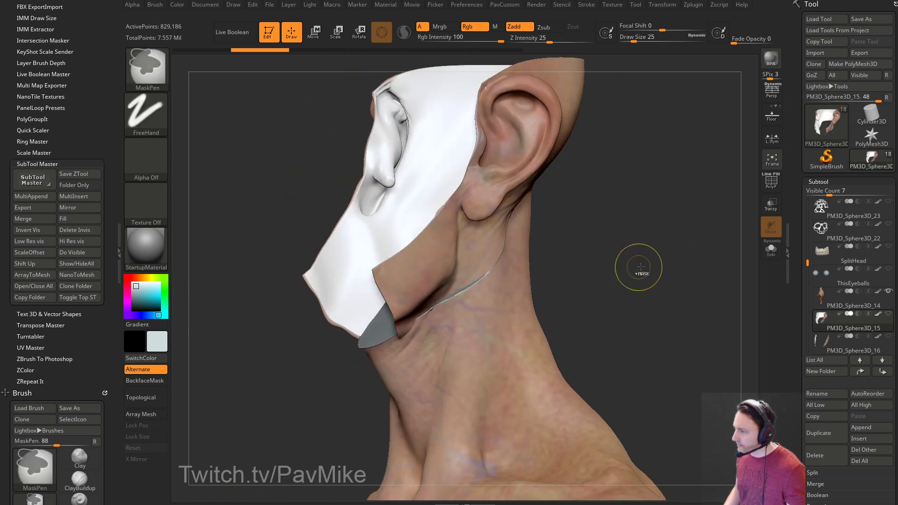
{"action": "key", "text": "ctrl+z"}
{"action": "mouse_move", "coordinate": [673, 258]}
{"action": "left_mouse_down"}
{"action": "mouse_move", "coordinate": [648, 266]}
{"action": "mouse_move", "coordinate": [682, 264]}
{"action": "left_mouse_up"}
Apply the SkinShade4 material and turn off the M material-painting toggle.
{"action": "left_click", "coordinate": [146, 248]}
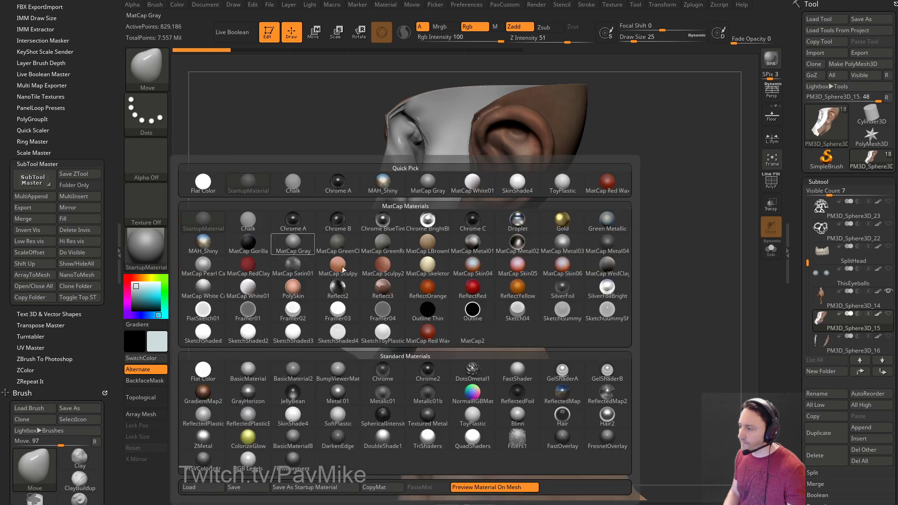
{"action": "left_click", "coordinate": [293, 416]}
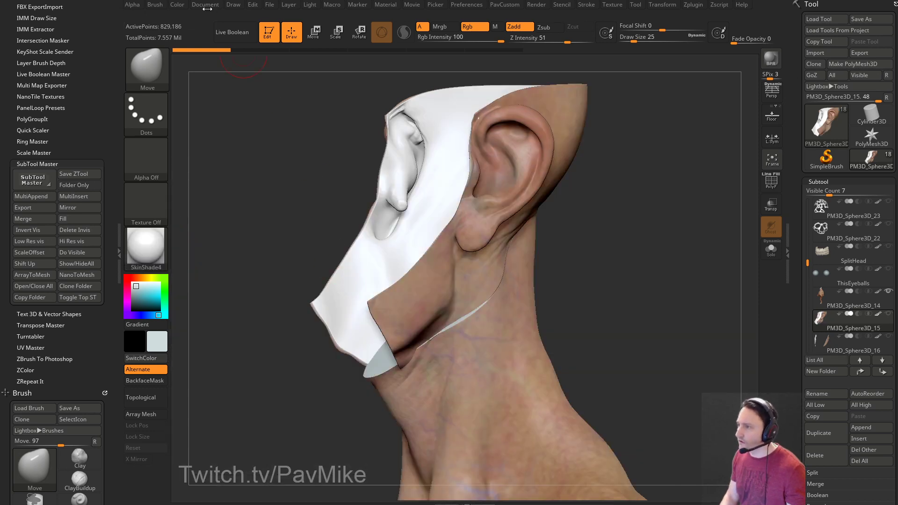
{"action": "left_click", "coordinate": [465, 28]}
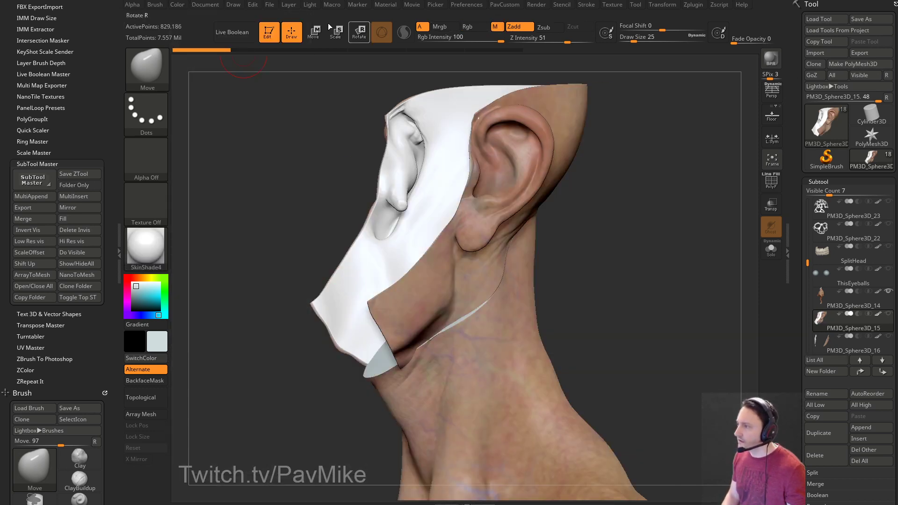
{"action": "left_click", "coordinate": [174, 5]}
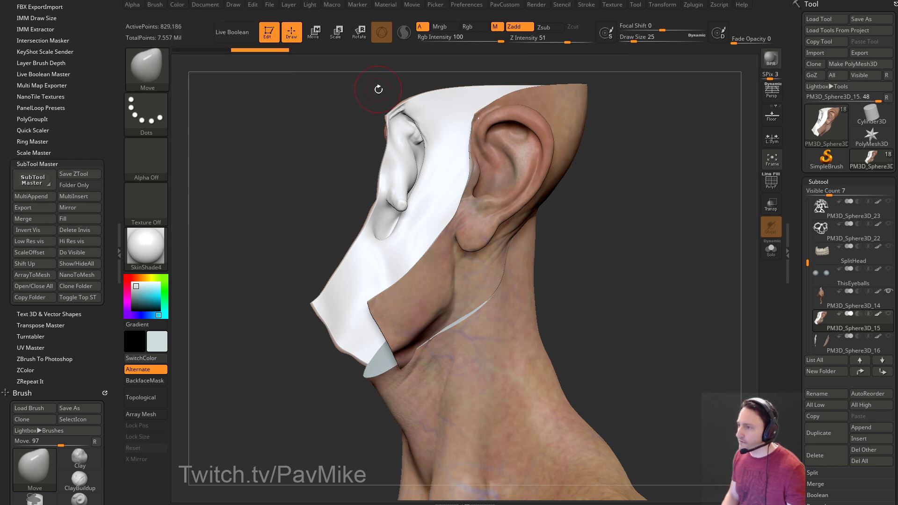
{"action": "left_click", "coordinate": [496, 28]}
{"action": "left_click_drag", "start_coordinate": [647, 252], "coordinate": [584, 254]}
Switch to the Standard brush at Draw Size 8 and select the neck subtool.
{"action": "key", "text": "s"}
{"action": "left_click_drag", "start_coordinate": [464, 276], "coordinate": [472, 277]}
{"action": "left_click_drag", "start_coordinate": [635, 258], "coordinate": [605, 247]}
{"action": "key", "text": "b"}
{"action": "key", "text": "s"}
{"action": "key", "text": "t"}
{"action": "key", "text": "s"}
{"action": "left_click_drag", "start_coordinate": [545, 263], "coordinate": [533, 263]}
{"action": "left_click", "coordinate": [536, 263], "text": "alt"}
{"action": "mouse_move", "coordinate": [660, 255]}
{"action": "left_mouse_down"}
{"action": "mouse_move", "coordinate": [643, 257]}
{"action": "mouse_move", "coordinate": [640, 272]}
{"action": "mouse_move", "coordinate": [499, 312]}
{"action": "left_mouse_up"}
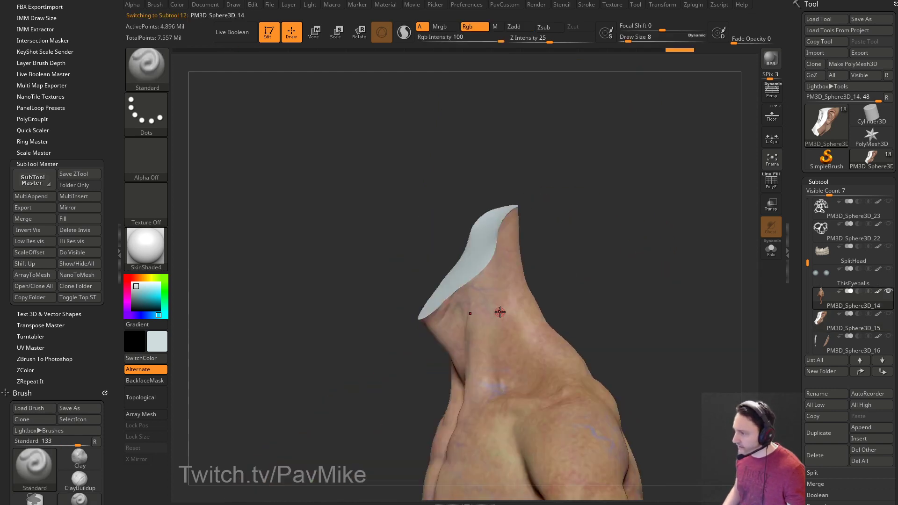
Sample the skin colour and fill the isolated white neck cap with it using Fill Object.
{"action": "key", "text": "c"}
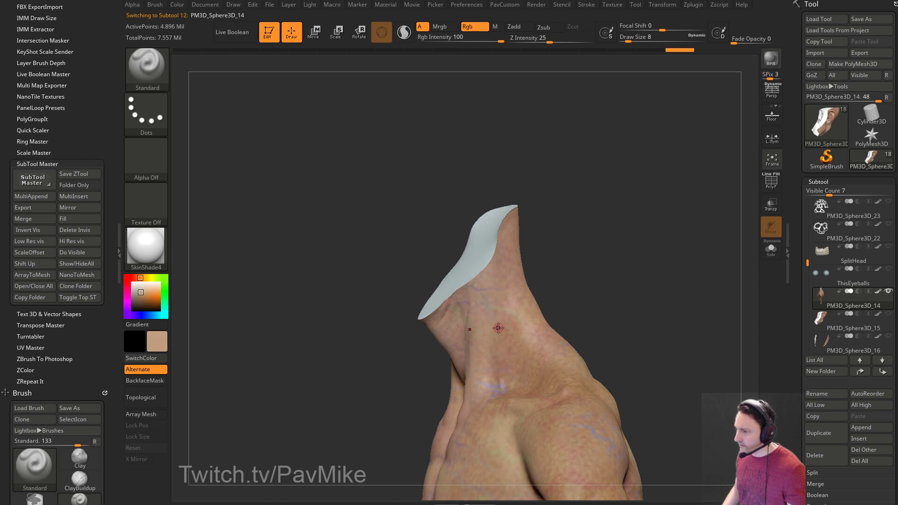
{"action": "left_click_drag", "start_coordinate": [573, 271], "coordinate": [621, 249]}
{"action": "key", "text": "ctrl+shift"}
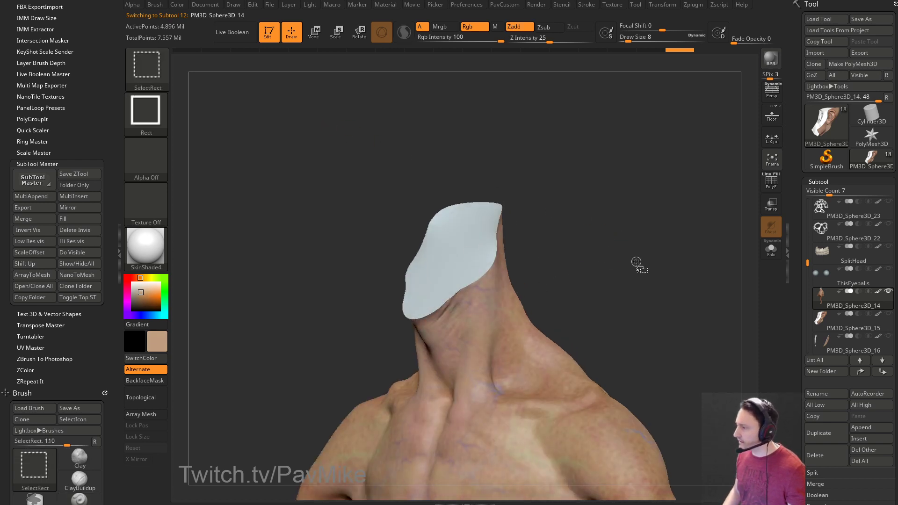
{"action": "left_click", "coordinate": [487, 223], "text": "ctrl+shift"}
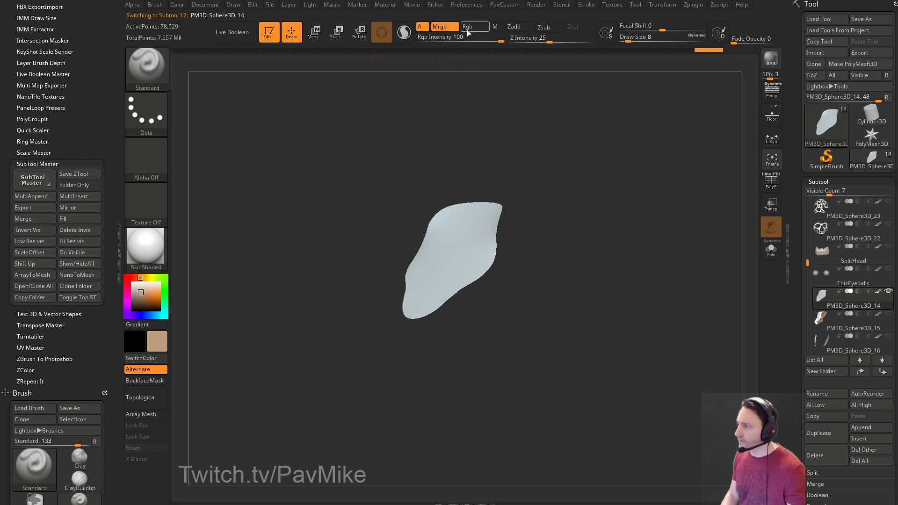
{"action": "left_click", "coordinate": [176, 4]}
{"action": "left_click", "coordinate": [198, 205]}
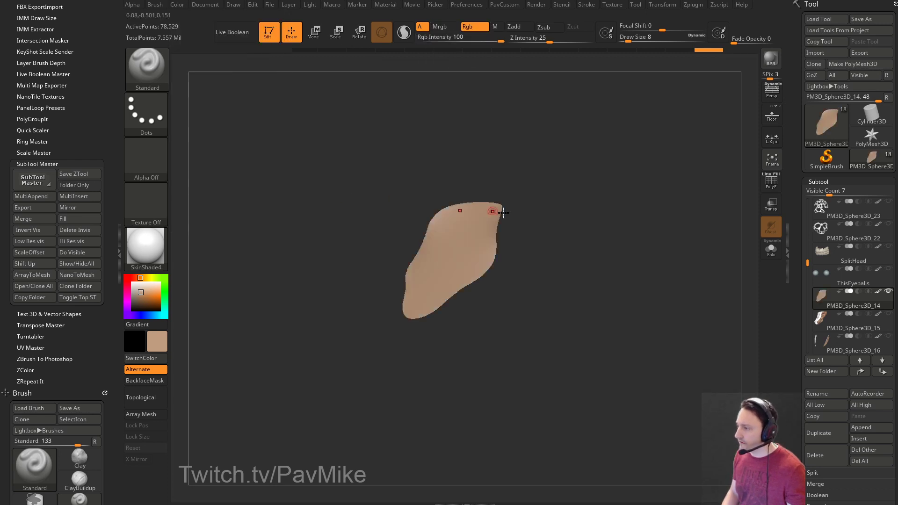
{"action": "left_click", "coordinate": [653, 239], "text": "ctrl+shift"}
{"action": "left_click_drag", "start_coordinate": [653, 239], "coordinate": [639, 242]}
Reveal the hidden neck and torso again and check the back of the neck.
{"action": "key", "text": "ctrl+shift"}
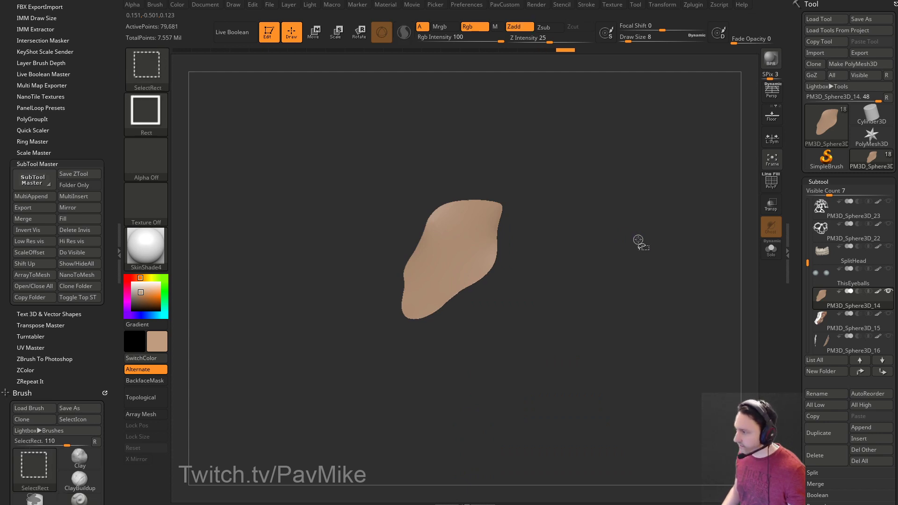
{"action": "left_click", "coordinate": [177, 5]}
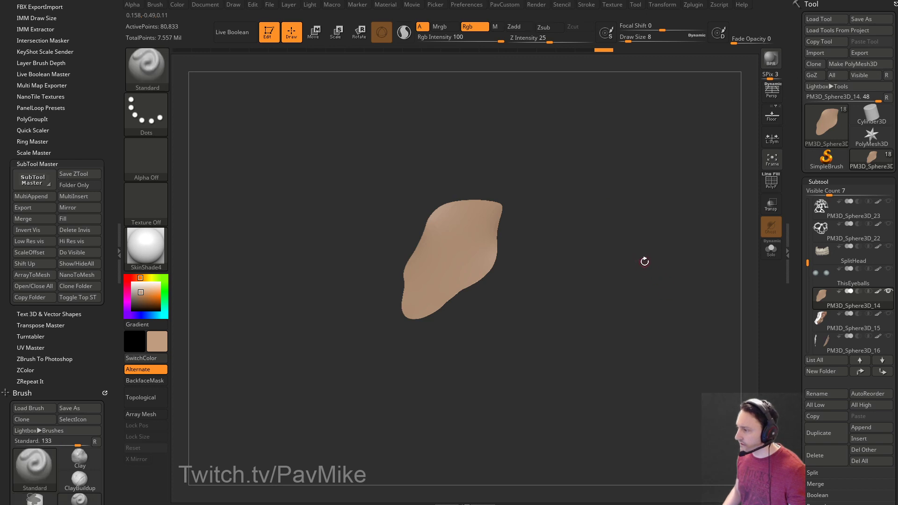
{"action": "left_click", "coordinate": [656, 224], "text": "ctrl+shift"}
{"action": "left_click_drag", "start_coordinate": [657, 216], "coordinate": [767, 289]}
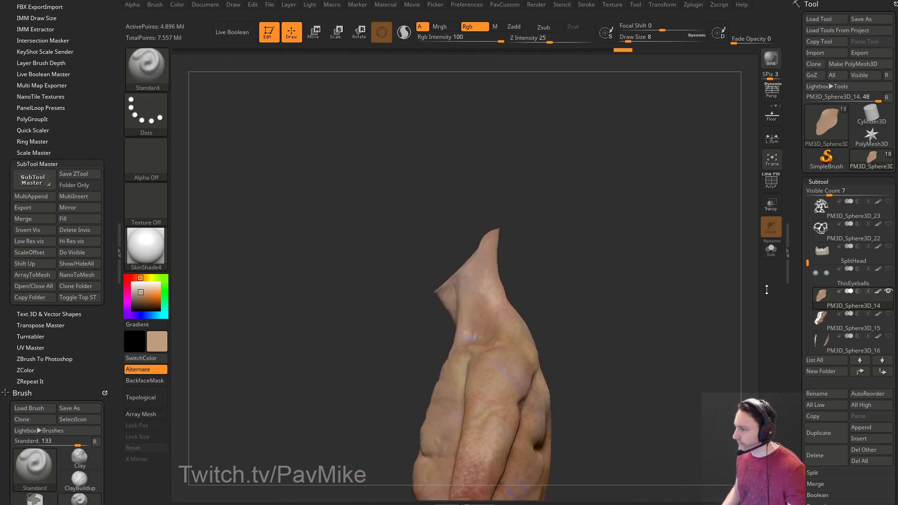
Show all subtools and set the brush size to 18, then 4.
{"action": "left_click", "coordinate": [889, 292]}
{"action": "right_click_drag", "start_coordinate": [729, 249], "coordinate": [617, 247], "text": "ctrl"}
{"action": "key", "text": "s"}
{"action": "left_click", "coordinate": [623, 246]}
{"action": "key", "text": "s"}
{"action": "left_click", "coordinate": [614, 244]}
{"action": "mouse_move", "coordinate": [617, 247]}
{"action": "left_mouse_down"}
{"action": "mouse_move", "coordinate": [653, 237]}
{"action": "mouse_move", "coordinate": [653, 274]}
{"action": "mouse_move", "coordinate": [644, 269]}
{"action": "left_mouse_up"}
{"action": "key", "text": "s"}
{"action": "left_click", "coordinate": [639, 268]}
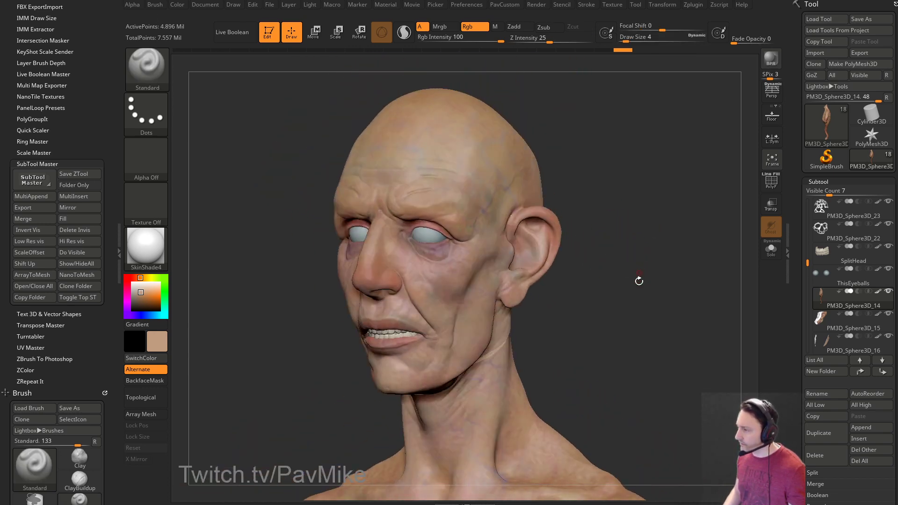
{"action": "right_click_drag", "start_coordinate": [639, 269], "coordinate": [641, 261], "text": "ctrl"}
{"action": "mouse_move", "coordinate": [642, 261]}
{"action": "left_mouse_down"}
{"action": "mouse_move", "coordinate": [671, 250]}
{"action": "mouse_move", "coordinate": [636, 253]}
{"action": "mouse_move", "coordinate": [711, 267]}
{"action": "left_mouse_up"}
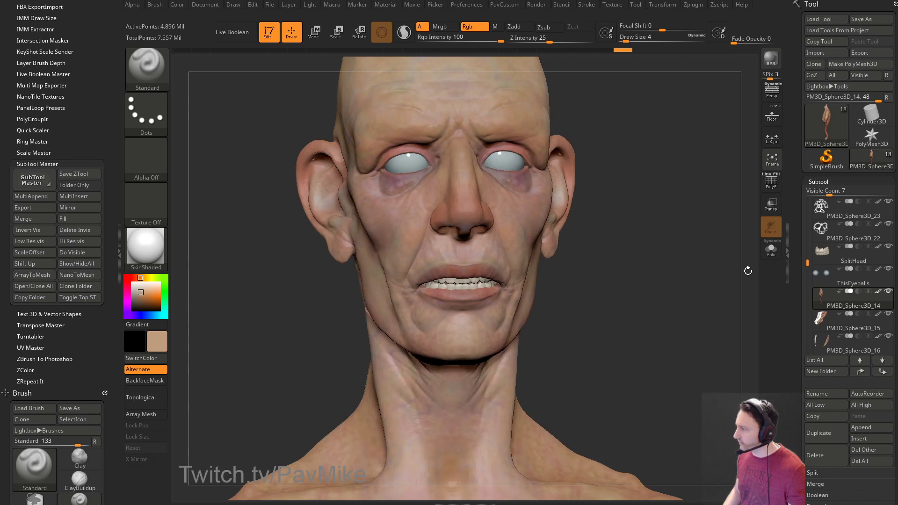
{"action": "left_click_drag", "start_coordinate": [809, 268], "coordinate": [804, 286]}
Solo the PM3D_Sphere3D_15 ear piece to inspect both ears, then turn Solo off.
{"action": "left_click", "coordinate": [845, 257]}
{"action": "left_click", "coordinate": [771, 249]}
{"action": "mouse_move", "coordinate": [622, 249]}
{"action": "left_mouse_down"}
{"action": "mouse_move", "coordinate": [651, 257]}
{"action": "mouse_move", "coordinate": [499, 236]}
{"action": "left_mouse_up"}
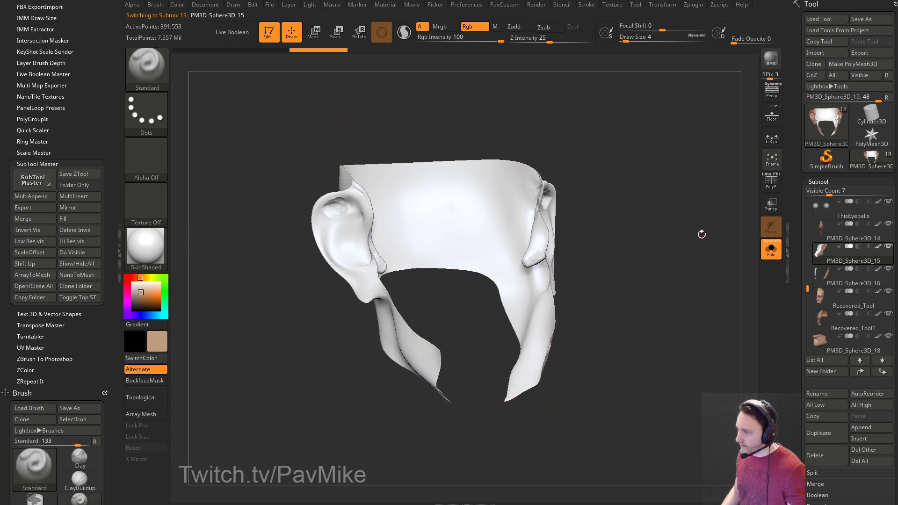
{"action": "mouse_move", "coordinate": [699, 237]}
{"action": "left_mouse_down"}
{"action": "mouse_move", "coordinate": [681, 239]}
{"action": "mouse_move", "coordinate": [689, 243]}
{"action": "left_mouse_up"}
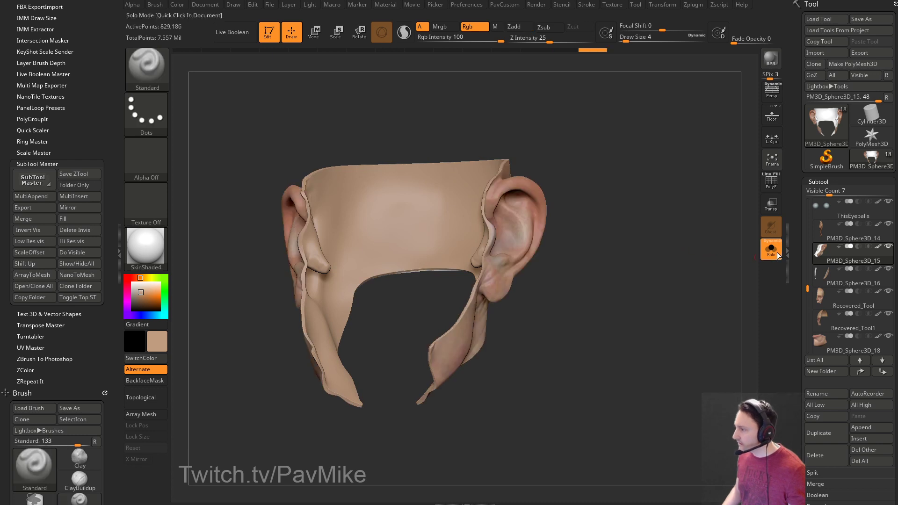
{"action": "left_click", "coordinate": [771, 251]}
{"action": "left_click_drag", "start_coordinate": [687, 260], "coordinate": [615, 270]}
{"action": "left_click_drag", "start_coordinate": [676, 300], "coordinate": [777, 273]}
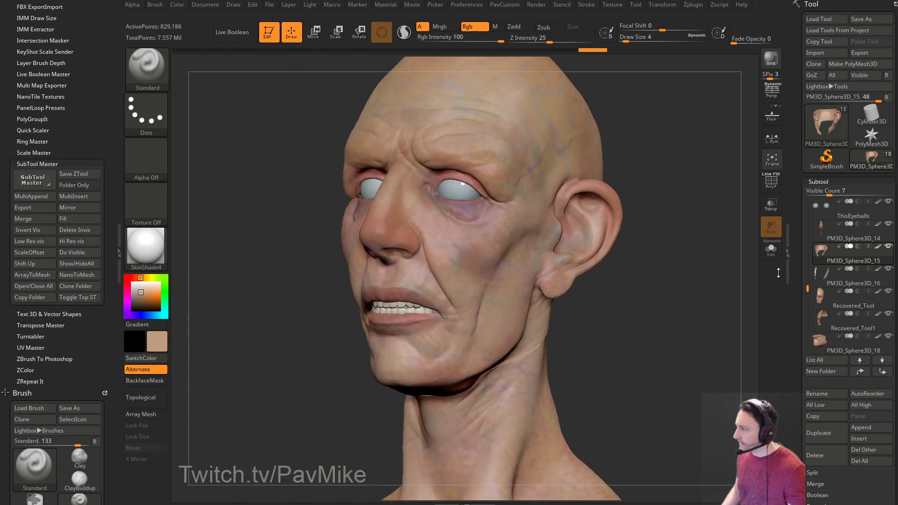
Solo PM3D_Sphere3D_16 and grow visibility to reveal all its hidden strip parts.
{"action": "left_click", "coordinate": [837, 283]}
{"action": "left_click", "coordinate": [771, 249]}
{"action": "key", "text": "ctrl+shift"}
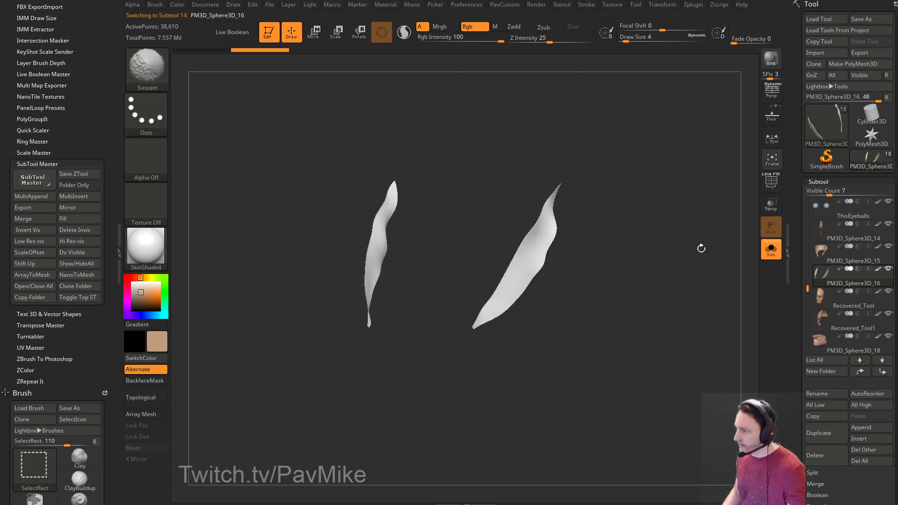
{"action": "key", "text": "ctrl+shift+x"}
{"action": "key", "text": "ctrl+shift+x"}
{"action": "key", "text": "ctrl+shift+x"}
{"action": "key", "text": "ctrl+shift+x"}
{"action": "key", "text": "ctrl+shift+x"}
{"action": "key", "text": "ctrl+shift+x"}
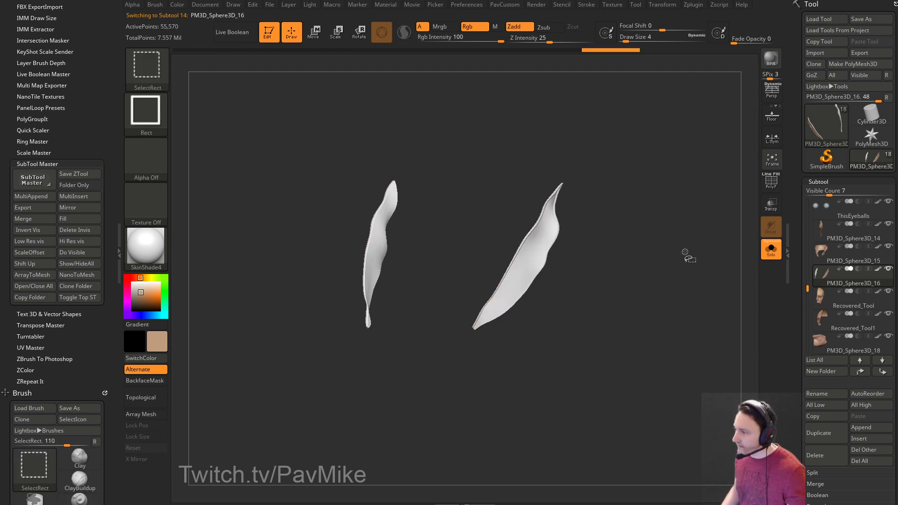
{"action": "left_click", "coordinate": [684, 251], "text": "ctrl+shift"}
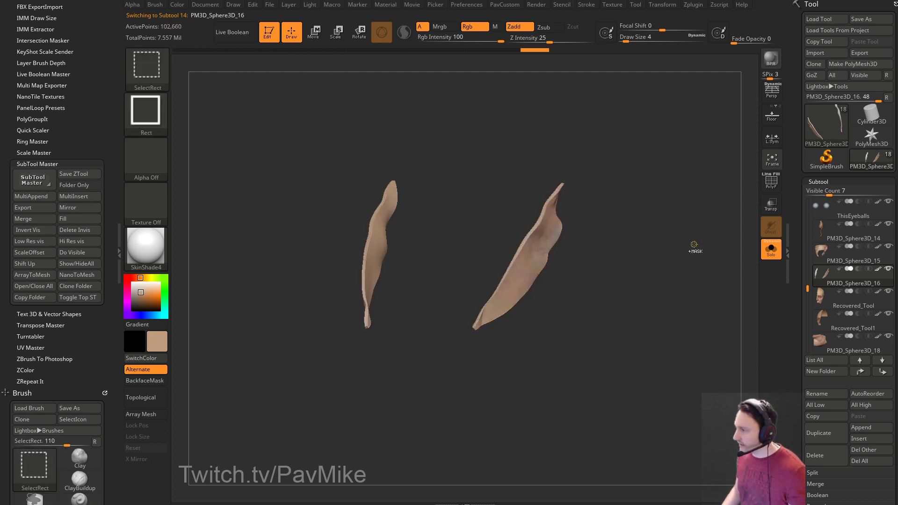
{"action": "left_click_drag", "start_coordinate": [648, 252], "coordinate": [678, 260]}
Check Recovered_Tool1, PM3D_Sphere3D_18 and PM3D_Sphere3D_19, then turn Solo off.
{"action": "left_click", "coordinate": [847, 325]}
{"action": "left_click", "coordinate": [851, 351]}
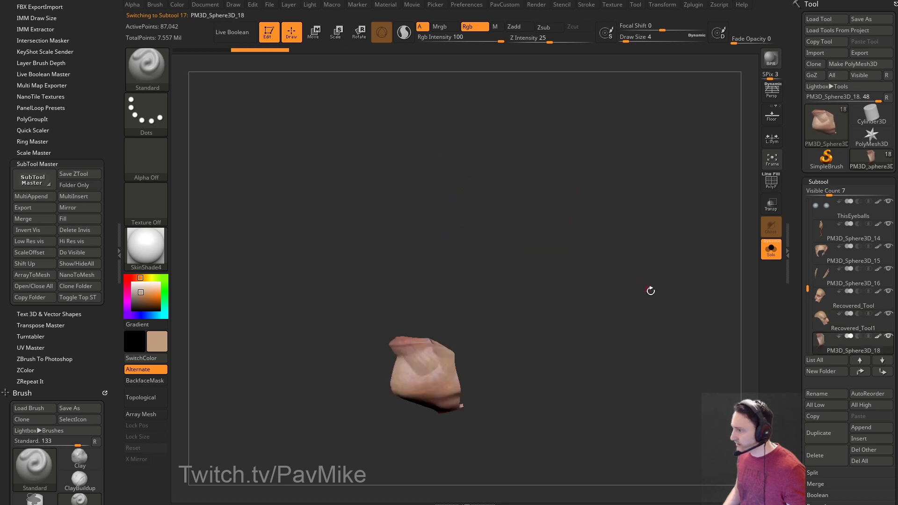
{"action": "left_click_drag", "start_coordinate": [587, 286], "coordinate": [606, 337]}
{"action": "left_click_drag", "start_coordinate": [807, 290], "coordinate": [807, 314]}
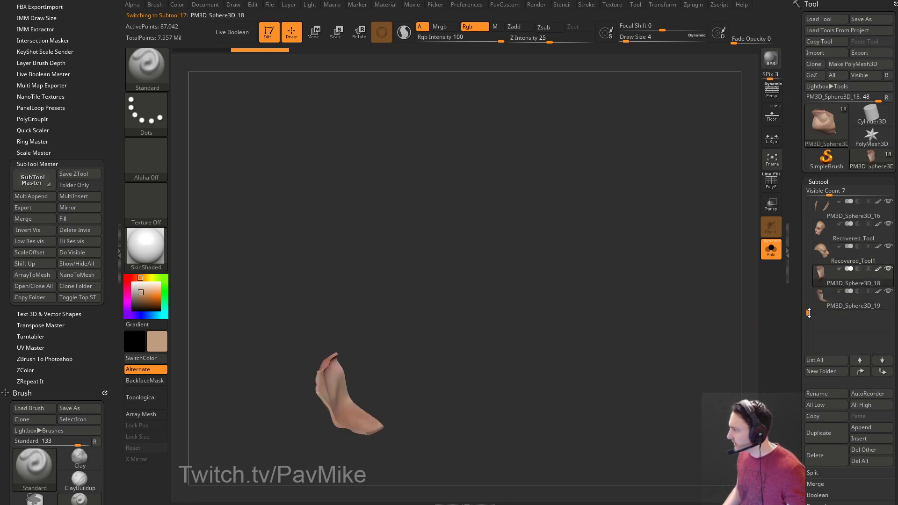
{"action": "left_click", "coordinate": [823, 298]}
{"action": "key", "text": "shift"}
{"action": "left_click", "coordinate": [775, 257]}
{"action": "left_click_drag", "start_coordinate": [651, 281], "coordinate": [657, 316]}
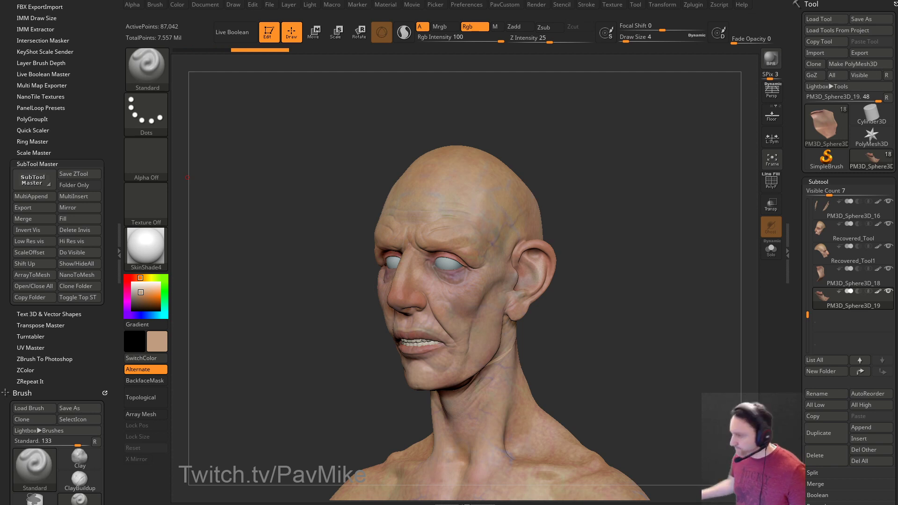
Set the brush size to 18, then lower it to 16.
{"action": "mouse_move", "coordinate": [636, 229]}
{"action": "left_mouse_down"}
{"action": "mouse_move", "coordinate": [593, 249]}
{"action": "mouse_move", "coordinate": [631, 247]}
{"action": "mouse_move", "coordinate": [629, 279]}
{"action": "mouse_move", "coordinate": [664, 252]}
{"action": "mouse_move", "coordinate": [660, 270]}
{"action": "mouse_move", "coordinate": [654, 249]}
{"action": "mouse_move", "coordinate": [678, 301]}
{"action": "mouse_move", "coordinate": [622, 262]}
{"action": "mouse_move", "coordinate": [546, 283]}
{"action": "mouse_move", "coordinate": [541, 231]}
{"action": "left_mouse_up"}
{"action": "type", "text": "s18"}
{"action": "key", "text": "Return"}
{"action": "mouse_move", "coordinate": [588, 255]}
{"action": "left_mouse_down"}
{"action": "mouse_move", "coordinate": [561, 261]}
{"action": "mouse_move", "coordinate": [683, 261]}
{"action": "mouse_move", "coordinate": [655, 275]}
{"action": "left_mouse_up"}
{"action": "key", "text": "s"}
{"action": "left_click_drag", "start_coordinate": [659, 275], "coordinate": [538, 283]}
{"action": "left_click_drag", "start_coordinate": [653, 263], "coordinate": [513, 292]}
In Transpose mode, reposition the gizmo and rotate PM3D_Sphere3D_18 into the face.
{"action": "left_click", "coordinate": [513, 292], "text": "alt"}
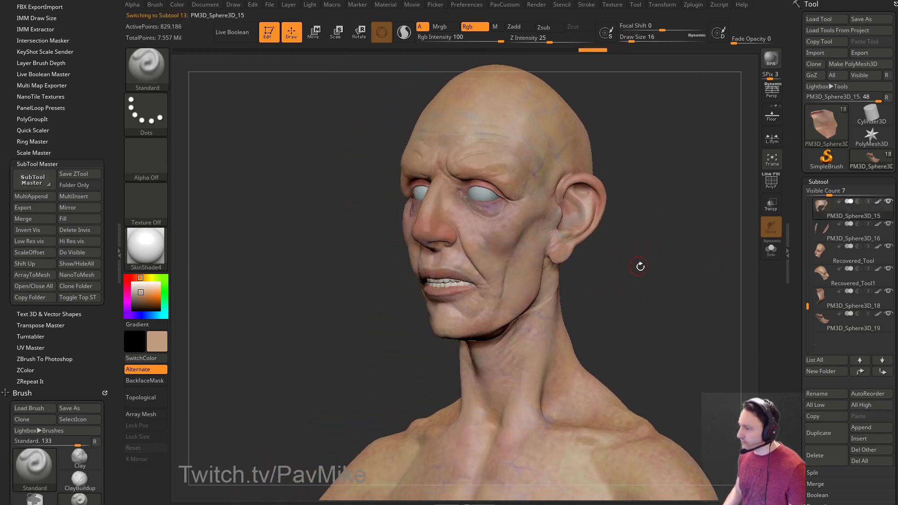
{"action": "key", "text": "w"}
{"action": "left_click_drag", "start_coordinate": [585, 219], "coordinate": [714, 294], "text": "alt"}
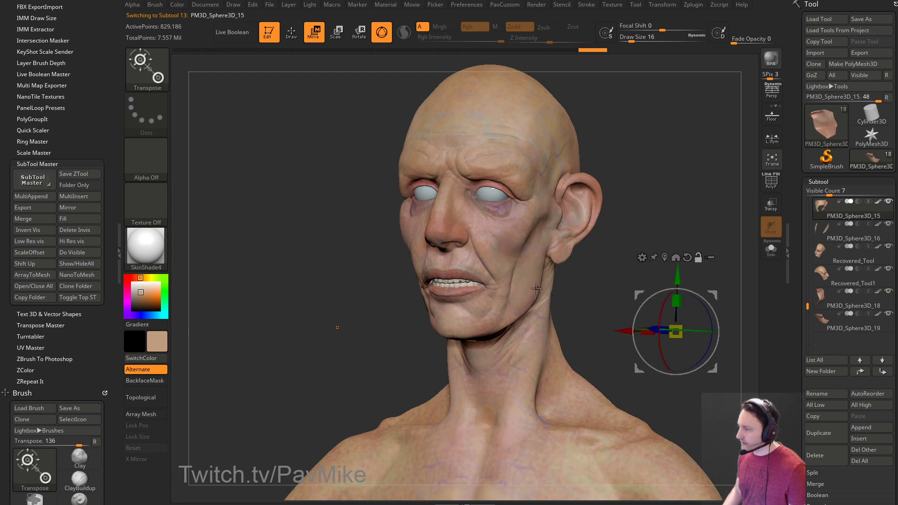
{"action": "left_click", "coordinate": [536, 289], "text": "alt"}
{"action": "left_click_drag", "start_coordinate": [629, 254], "coordinate": [666, 260]}
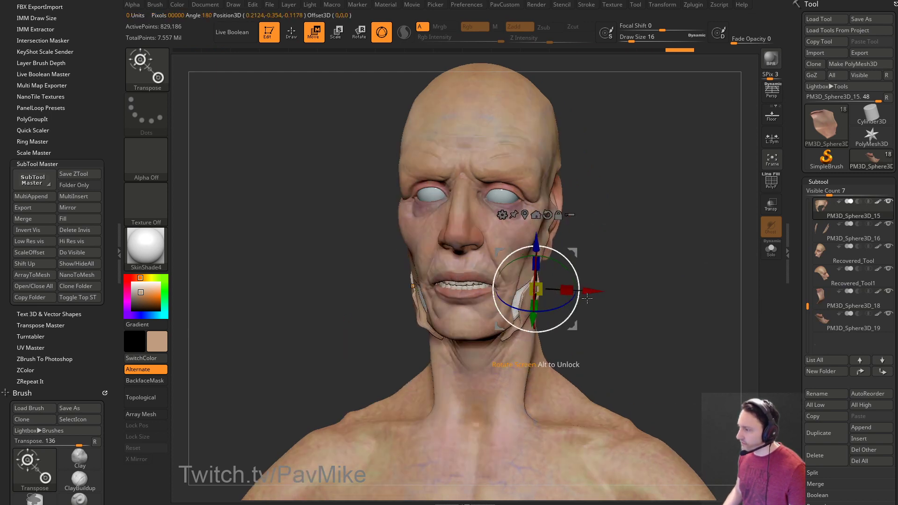
{"action": "left_click_drag", "start_coordinate": [574, 255], "coordinate": [721, 296]}
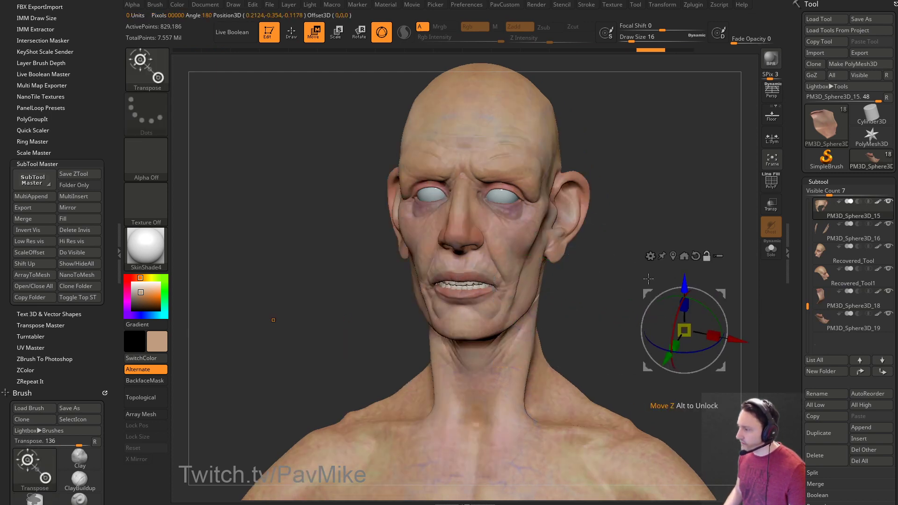
{"action": "left_click", "coordinate": [511, 304], "text": "alt"}
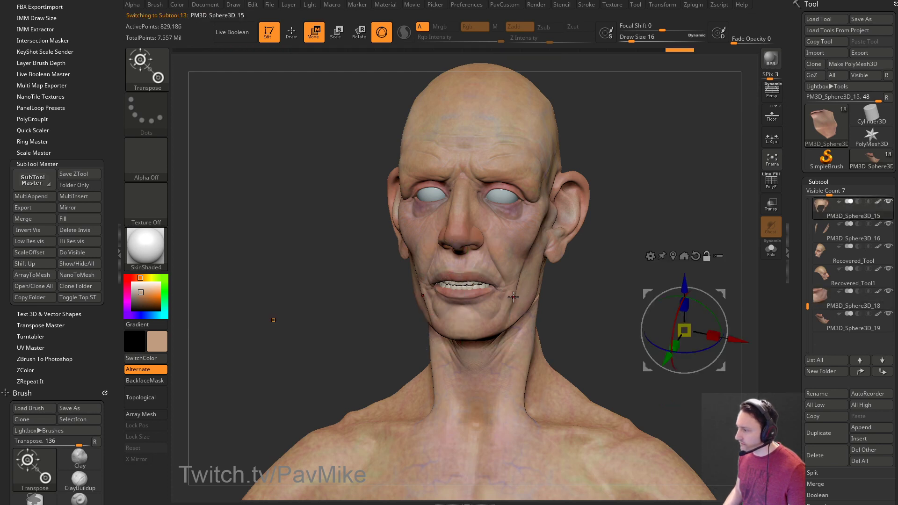
{"action": "left_click", "coordinate": [535, 300], "text": "alt"}
{"action": "left_click_drag", "start_coordinate": [508, 316], "coordinate": [566, 286]}
{"action": "left_click_drag", "start_coordinate": [663, 266], "coordinate": [695, 251]}
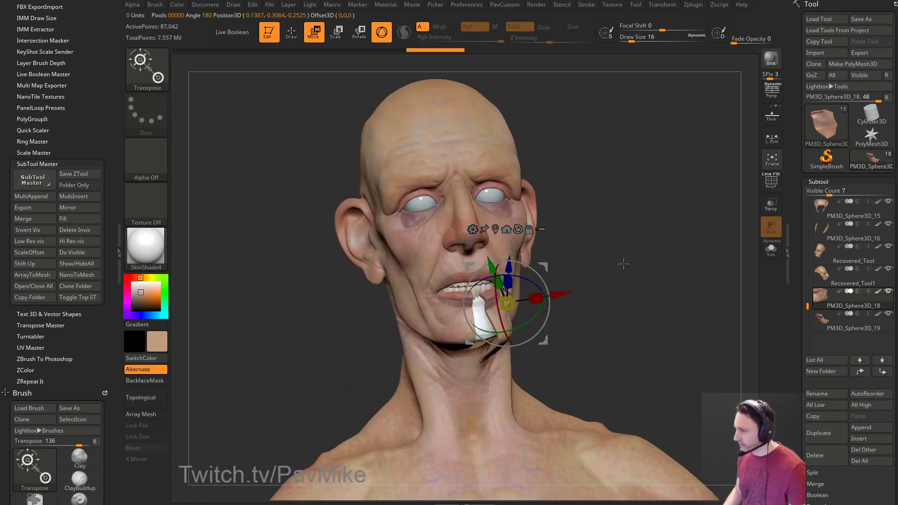
Undo the mouth piece rotation and set the brush size to 20.
{"action": "key", "text": "ctrl+z"}
{"action": "key", "text": "q"}
{"action": "mouse_move", "coordinate": [621, 280]}
{"action": "left_mouse_down"}
{"action": "mouse_move", "coordinate": [647, 260]}
{"action": "mouse_move", "coordinate": [633, 250]}
{"action": "mouse_move", "coordinate": [647, 254]}
{"action": "mouse_move", "coordinate": [623, 281]}
{"action": "left_mouse_up"}
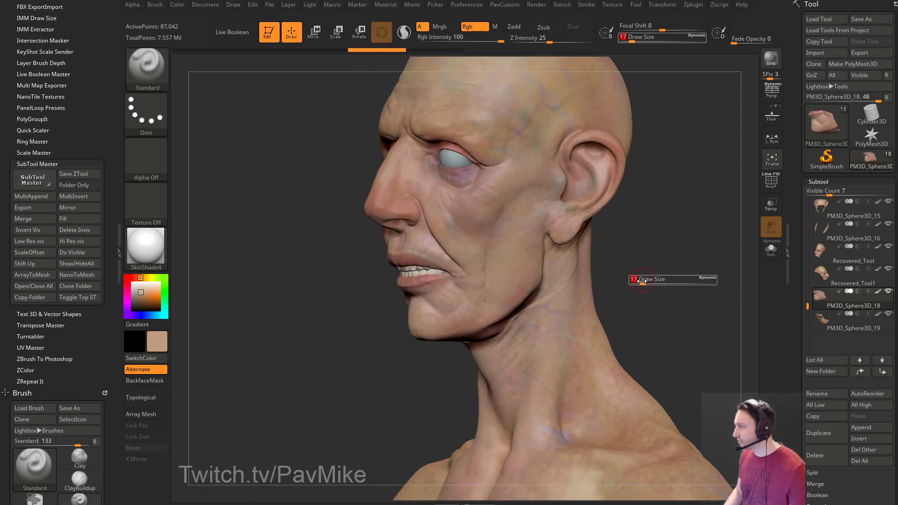
{"action": "left_click_drag", "start_coordinate": [645, 249], "coordinate": [628, 265]}
{"action": "key", "text": "s"}
Select the neck piece PM3D_Sphere3D_14 and enlarge the brush to 77.
{"action": "key", "text": "s"}
{"action": "mouse_move", "coordinate": [671, 238]}
{"action": "left_mouse_down"}
{"action": "mouse_move", "coordinate": [639, 248]}
{"action": "mouse_move", "coordinate": [758, 247]}
{"action": "left_mouse_up"}
{"action": "left_click", "coordinate": [633, 269], "text": "alt"}
{"action": "left_click", "coordinate": [771, 250]}
{"action": "left_click", "coordinate": [770, 251]}
{"action": "left_click_drag", "start_coordinate": [681, 249], "coordinate": [673, 276], "text": "alt"}
{"action": "left_click_drag", "start_coordinate": [673, 276], "coordinate": [657, 265]}
Pull the jaw seam into place with the Move brush and blend it along the back of the neck.
{"action": "key", "text": "s"}
{"action": "mouse_move", "coordinate": [474, 296]}
{"action": "left_mouse_down"}
{"action": "mouse_move", "coordinate": [487, 296]}
{"action": "mouse_move", "coordinate": [492, 283]}
{"action": "left_mouse_up"}
{"action": "key", "text": "b"}
{"action": "key", "text": "m"}
{"action": "key", "text": "v"}
{"action": "mouse_move", "coordinate": [655, 253]}
{"action": "left_mouse_down"}
{"action": "mouse_move", "coordinate": [552, 247]}
{"action": "mouse_move", "coordinate": [515, 265]}
{"action": "mouse_move", "coordinate": [508, 250]}
{"action": "mouse_move", "coordinate": [519, 236]}
{"action": "left_mouse_up"}
{"action": "key", "text": "s"}
{"action": "right_click_drag", "start_coordinate": [596, 258], "coordinate": [608, 239]}
{"action": "key", "text": "s"}
{"action": "left_click_drag", "start_coordinate": [589, 243], "coordinate": [562, 232]}
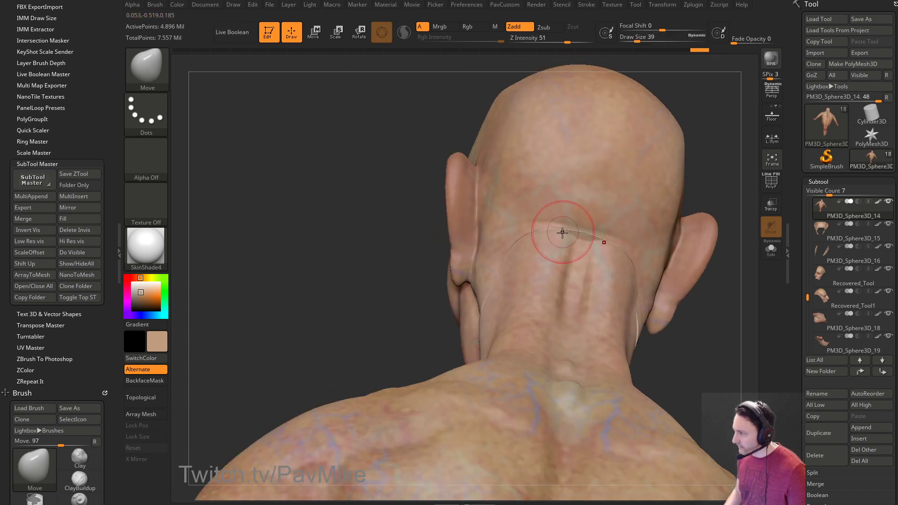
Solo the ear piece PM3D_Sphere3D_15 and switch to the Standard brush for colour-only painting.
{"action": "left_click", "coordinate": [573, 208], "text": "alt"}
{"action": "left_click", "coordinate": [769, 251]}
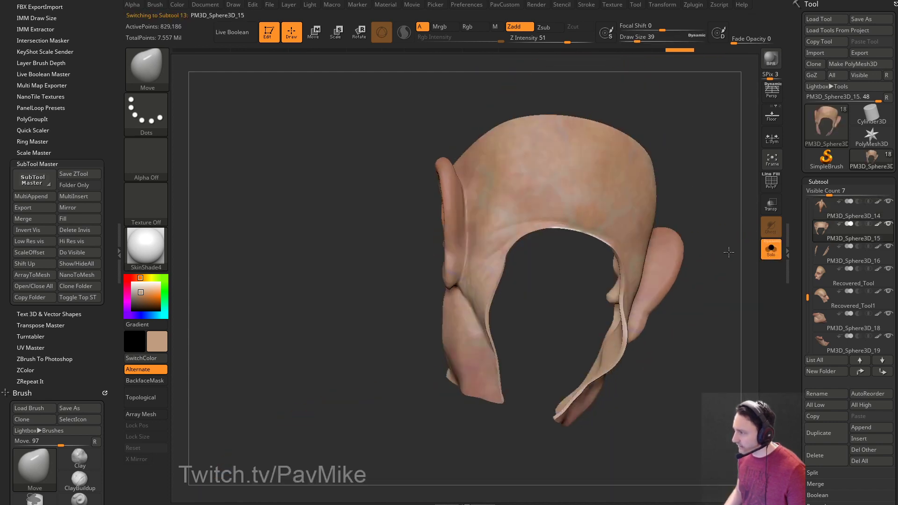
{"action": "mouse_move", "coordinate": [748, 210]}
{"action": "right_mouse_down"}
{"action": "mouse_move", "coordinate": [701, 230]}
{"action": "mouse_move", "coordinate": [737, 207]}
{"action": "mouse_move", "coordinate": [685, 248]}
{"action": "mouse_move", "coordinate": [553, 262]}
{"action": "mouse_move", "coordinate": [550, 219]}
{"action": "right_mouse_up"}
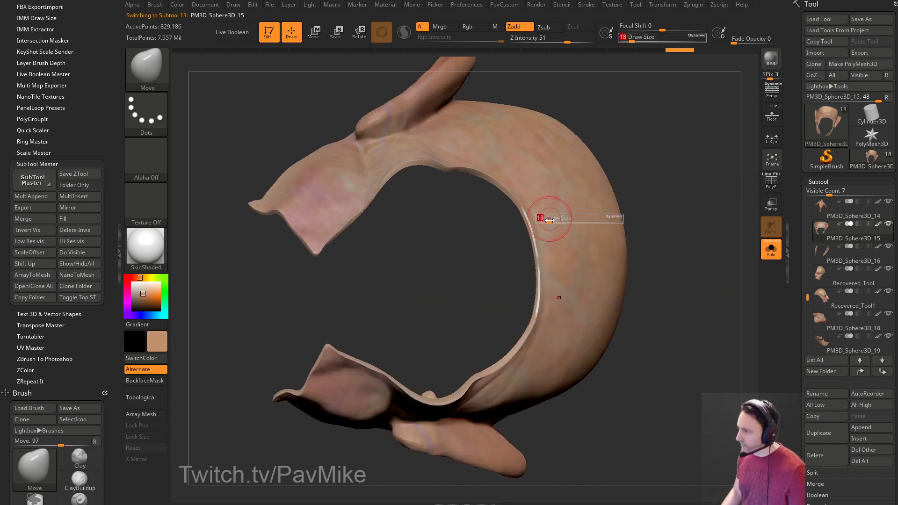
{"action": "key", "text": "b"}
{"action": "key", "text": "s"}
{"action": "key", "text": "t"}
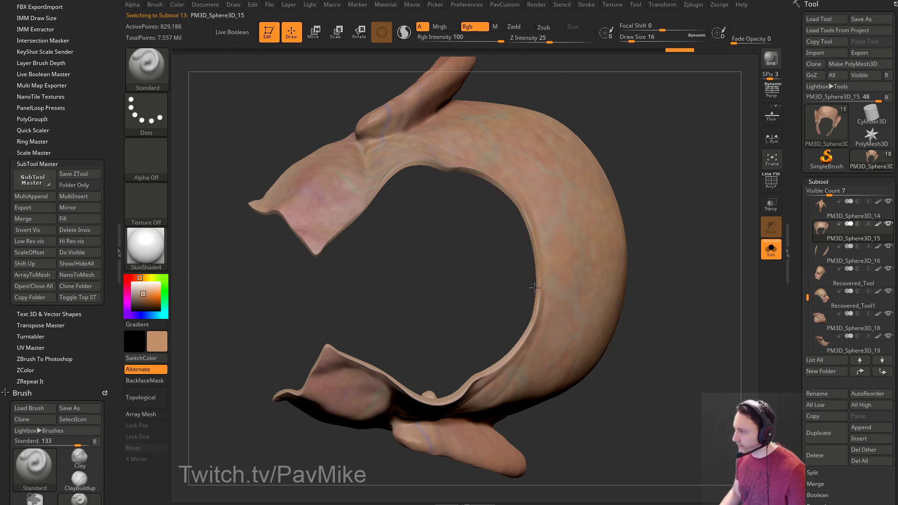
{"action": "mouse_move", "coordinate": [661, 192]}
{"action": "right_mouse_down"}
{"action": "mouse_move", "coordinate": [730, 263]}
{"action": "mouse_move", "coordinate": [658, 267]}
{"action": "mouse_move", "coordinate": [710, 275]}
{"action": "mouse_move", "coordinate": [683, 252]}
{"action": "mouse_move", "coordinate": [543, 241]}
{"action": "right_mouse_up"}
Make the neck skin piece active again with the Move brush loaded.
{"action": "left_click", "coordinate": [771, 252]}
{"action": "left_click", "coordinate": [683, 253], "text": "alt"}
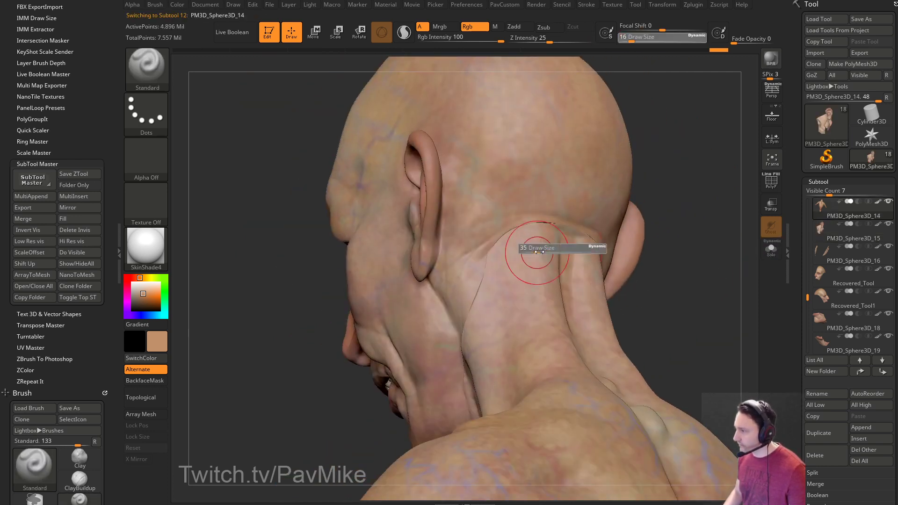
{"action": "key", "text": "b"}
{"action": "key", "text": "m"}
{"action": "key", "text": "v"}
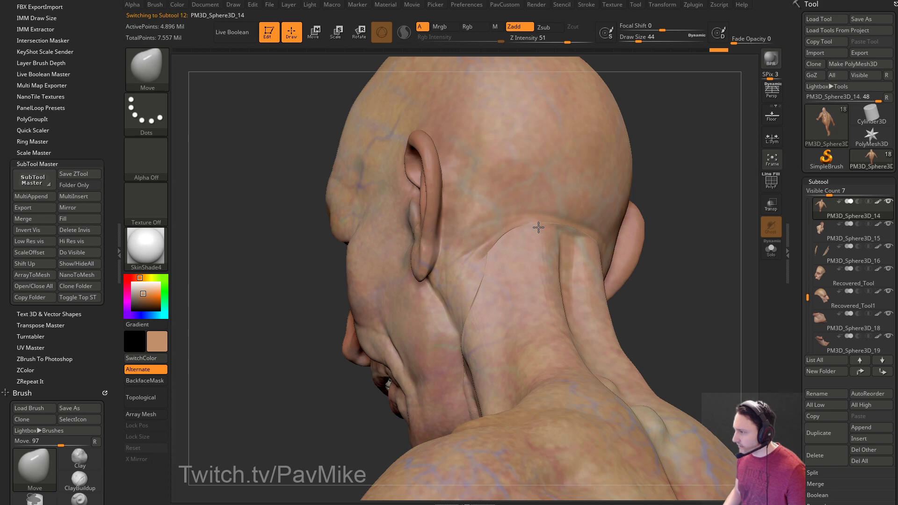
{"action": "key", "text": "bracketleft"}
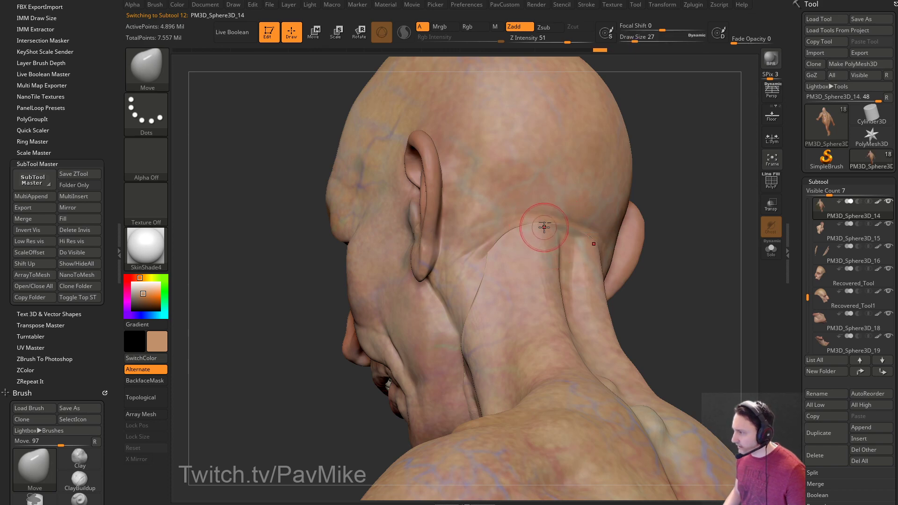
{"action": "mouse_move", "coordinate": [544, 226]}
{"action": "right_mouse_down"}
{"action": "mouse_move", "coordinate": [655, 205]}
{"action": "mouse_move", "coordinate": [715, 176]}
{"action": "mouse_move", "coordinate": [692, 254]}
{"action": "mouse_move", "coordinate": [459, 274]}
{"action": "mouse_move", "coordinate": [415, 363]}
{"action": "mouse_move", "coordinate": [514, 283]}
{"action": "right_mouse_up"}
{"action": "key", "text": "bracketright"}
{"action": "key", "text": "bracketright"}
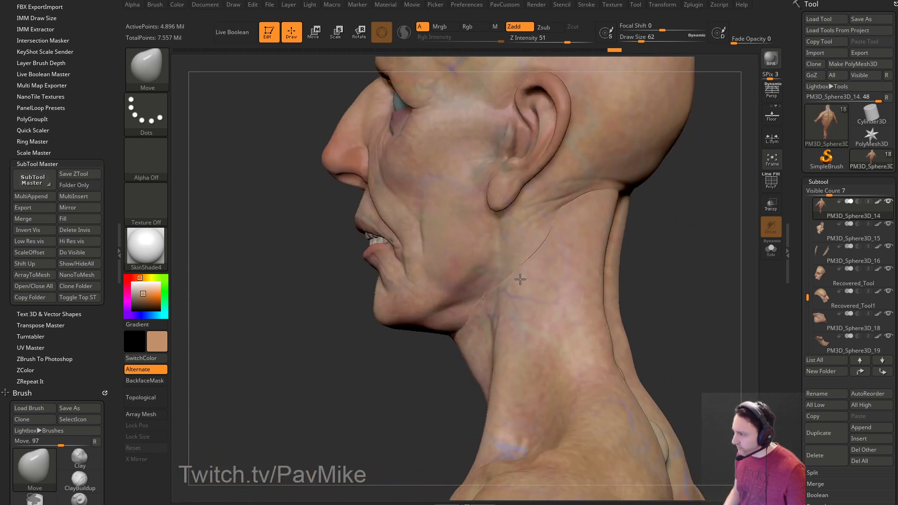
Work the Move brush around the neck seam behind the ear and jaw, adjusting brush size.
{"action": "right_click_drag", "start_coordinate": [678, 238], "coordinate": [575, 254]}
{"action": "key", "text": "bracketleft"}
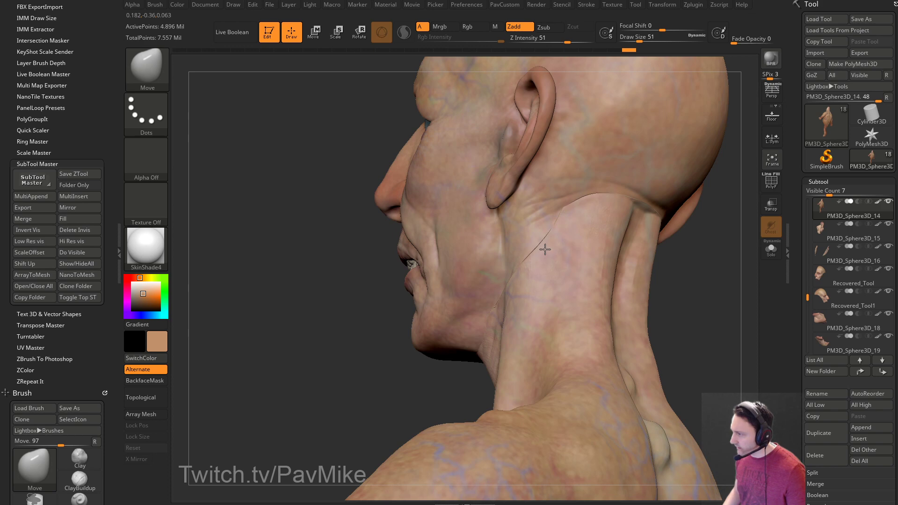
{"action": "right_click_drag", "start_coordinate": [510, 266], "coordinate": [444, 314]}
{"action": "key", "text": "bracketleft"}
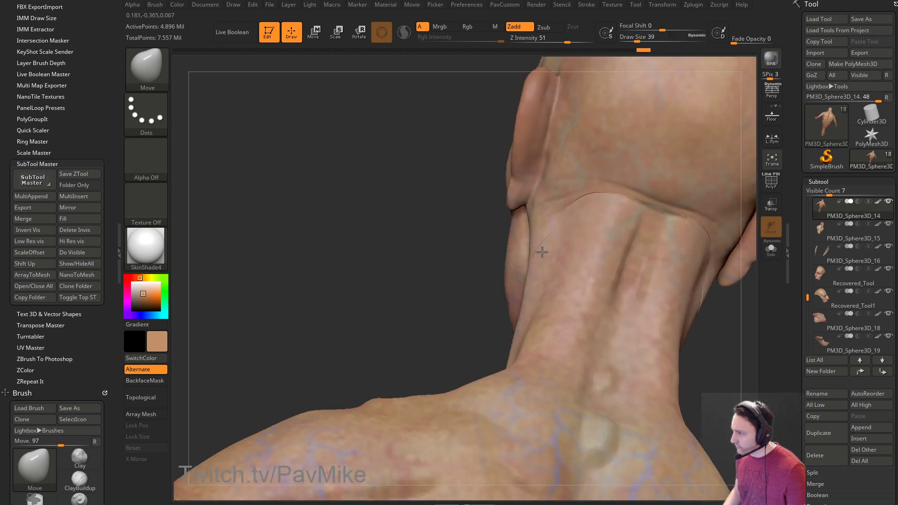
{"action": "mouse_move", "coordinate": [492, 265]}
{"action": "right_mouse_down"}
{"action": "mouse_move", "coordinate": [603, 245]}
{"action": "mouse_move", "coordinate": [567, 225]}
{"action": "mouse_move", "coordinate": [571, 210]}
{"action": "right_mouse_up"}
{"action": "key", "text": "bracketleft"}
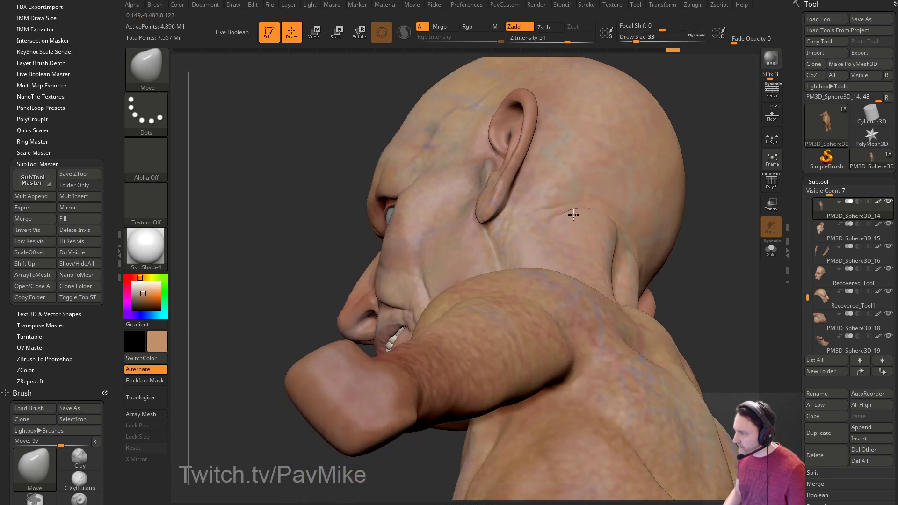
{"action": "right_click_drag", "start_coordinate": [676, 180], "coordinate": [579, 217]}
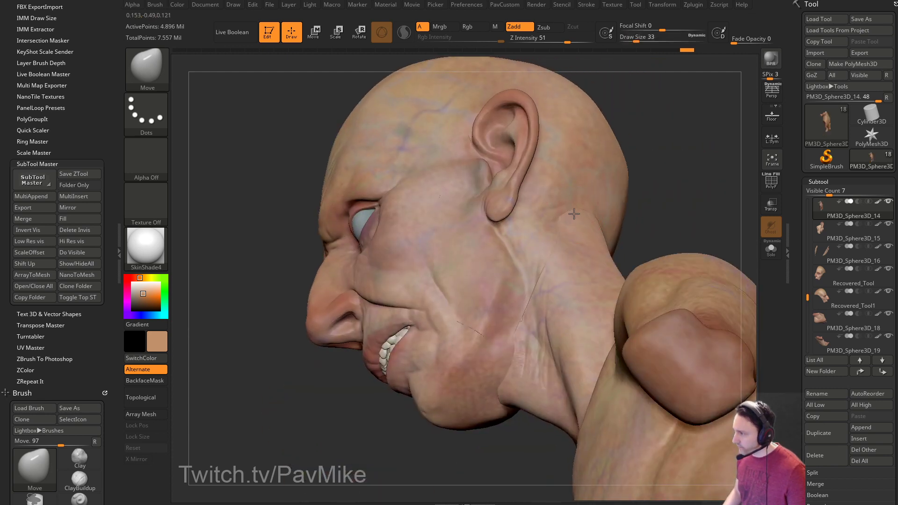
{"action": "right_click_drag", "start_coordinate": [668, 190], "coordinate": [686, 205]}
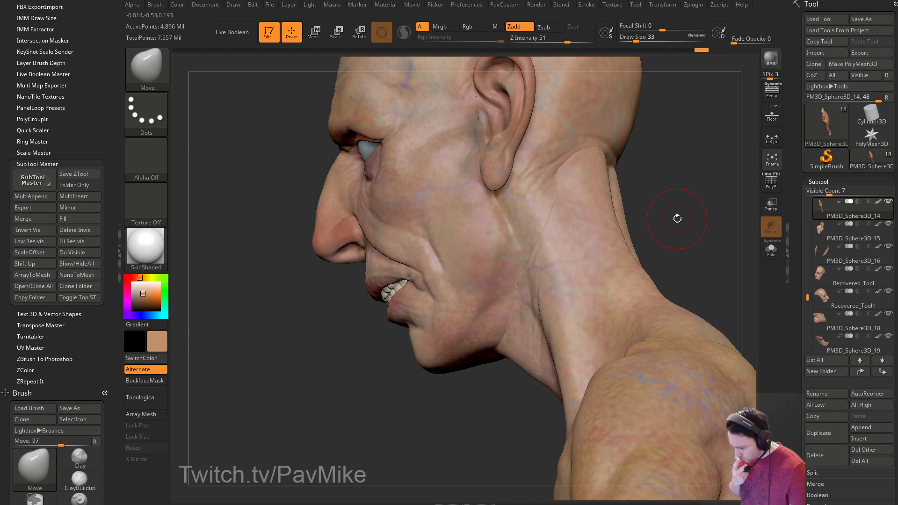
{"action": "mouse_move", "coordinate": [664, 178]}
{"action": "right_mouse_down"}
{"action": "mouse_move", "coordinate": [680, 203]}
{"action": "mouse_move", "coordinate": [664, 197]}
{"action": "right_mouse_up"}
{"action": "mouse_move", "coordinate": [683, 202]}
{"action": "left_mouse_down"}
{"action": "mouse_move", "coordinate": [678, 224]}
{"action": "mouse_move", "coordinate": [745, 234]}
{"action": "left_mouse_up"}
{"action": "key", "text": "bracketright"}
Solo the neck piece and Shift-smooth its pointed tip with a size-3 brush.
{"action": "left_click", "coordinate": [770, 249]}
{"action": "mouse_move", "coordinate": [637, 260]}
{"action": "left_mouse_down"}
{"action": "mouse_move", "coordinate": [743, 278]}
{"action": "mouse_move", "coordinate": [703, 218]}
{"action": "mouse_move", "coordinate": [655, 234]}
{"action": "left_mouse_up"}
{"action": "key", "text": "s"}
{"action": "left_click", "coordinate": [705, 279]}
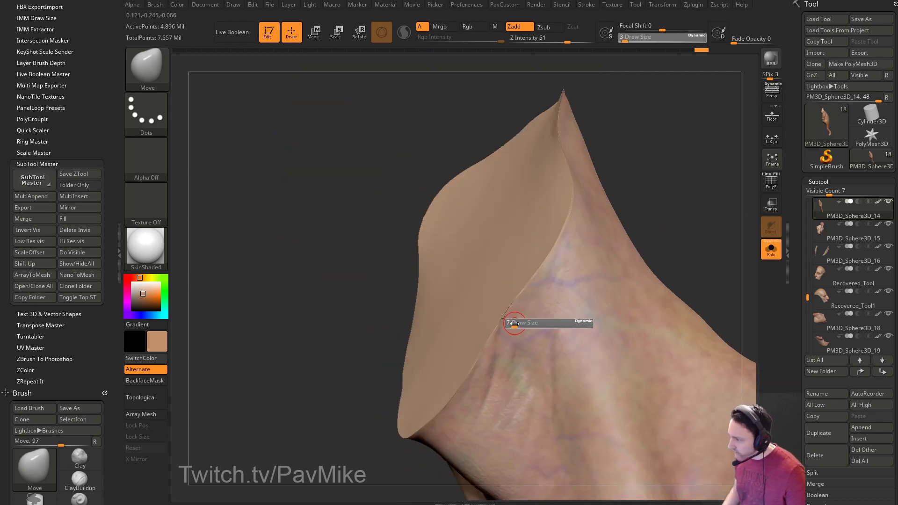
{"action": "key", "text": "shift"}
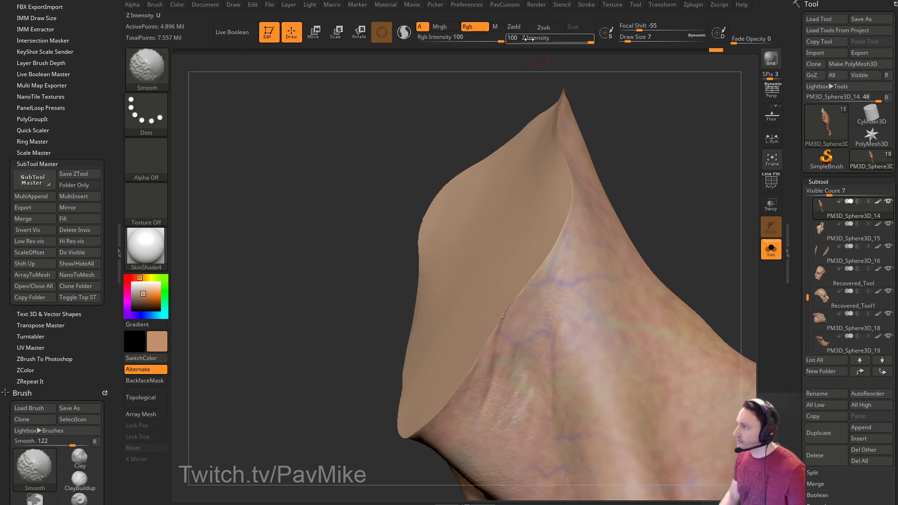
{"action": "left_click", "coordinate": [516, 26]}
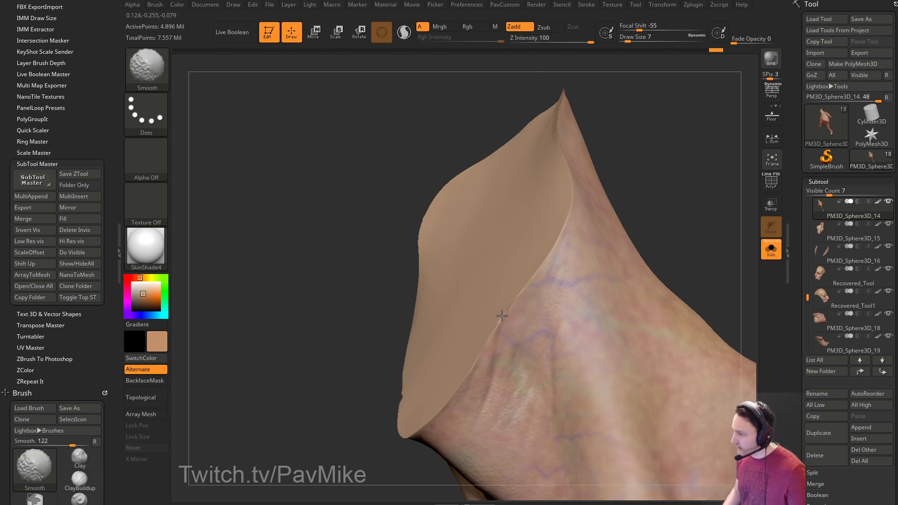
{"action": "key", "text": "ctrl"}
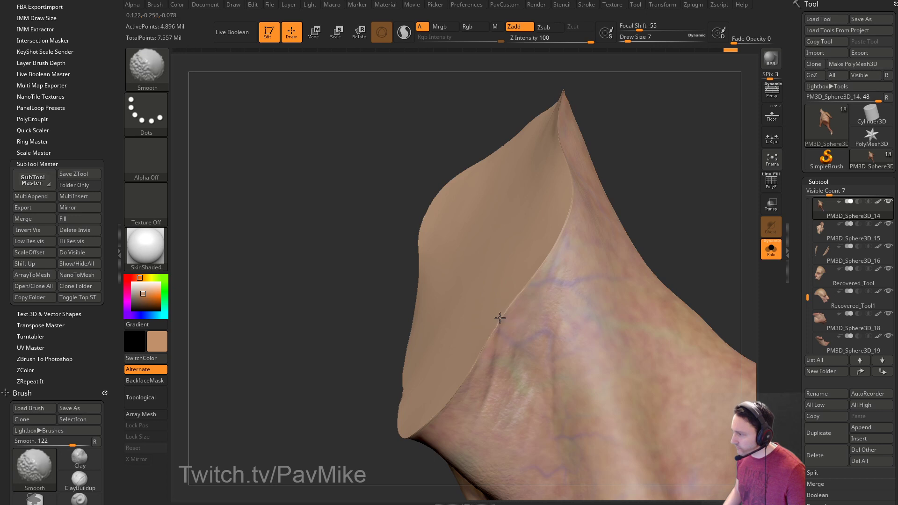
{"action": "left_click_drag", "start_coordinate": [798, 332], "coordinate": [821, 199]}
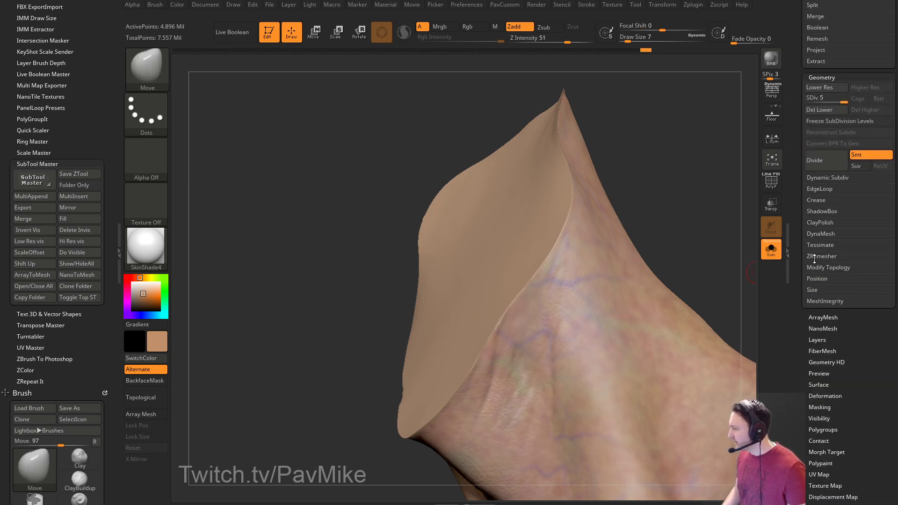
{"action": "left_click_drag", "start_coordinate": [796, 265], "coordinate": [796, 279]}
{"action": "left_click_drag", "start_coordinate": [700, 248], "coordinate": [735, 231]}
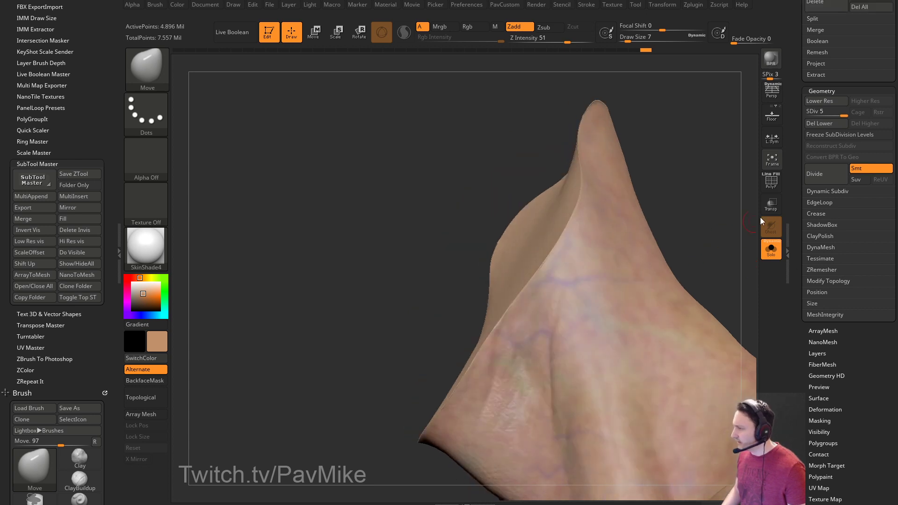
{"action": "left_click_drag", "start_coordinate": [698, 198], "coordinate": [720, 189]}
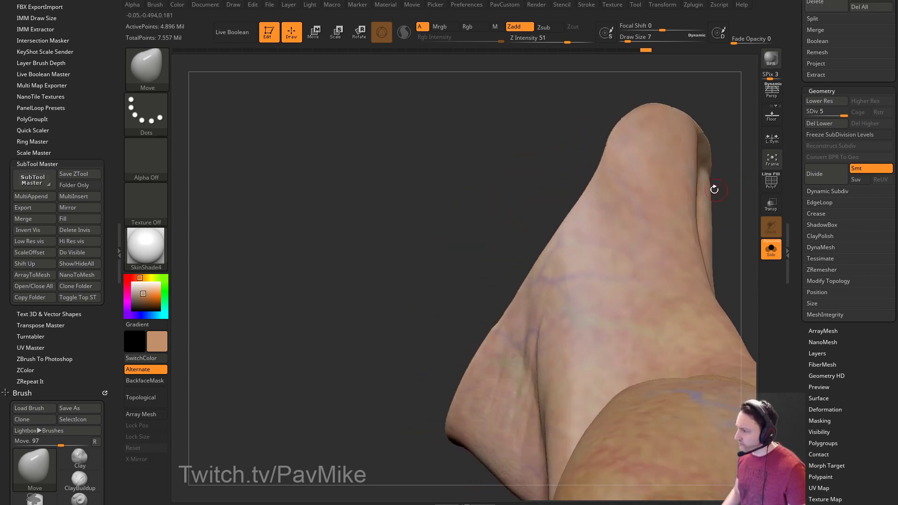
{"action": "left_click", "coordinate": [765, 248]}
Set the brush size to 13, return to the Standard brush and select the head subtool.
{"action": "key", "text": "s"}
{"action": "left_click_drag", "start_coordinate": [505, 350], "coordinate": [486, 335]}
{"action": "key", "text": "s"}
{"action": "left_click_drag", "start_coordinate": [485, 336], "coordinate": [487, 338]}
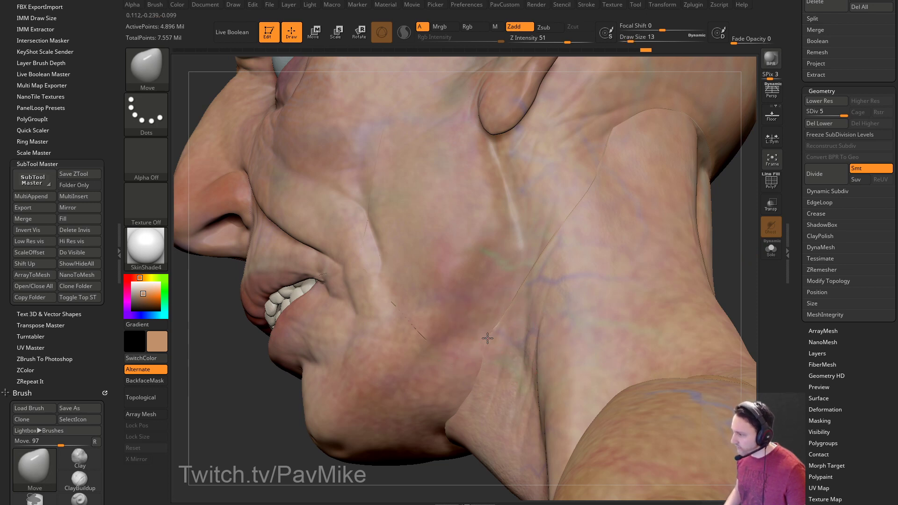
{"action": "right_click_drag", "start_coordinate": [552, 247], "coordinate": [565, 257]}
{"action": "key", "text": "bracketright"}
{"action": "key", "text": "bracketright"}
{"action": "key", "text": "bracketright"}
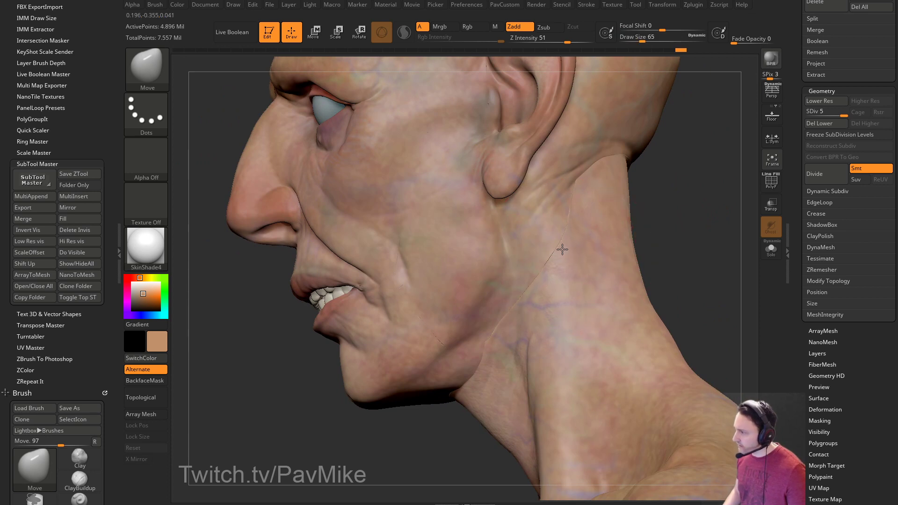
{"action": "key", "text": "bracketleft"}
{"action": "key", "text": "bracketleft"}
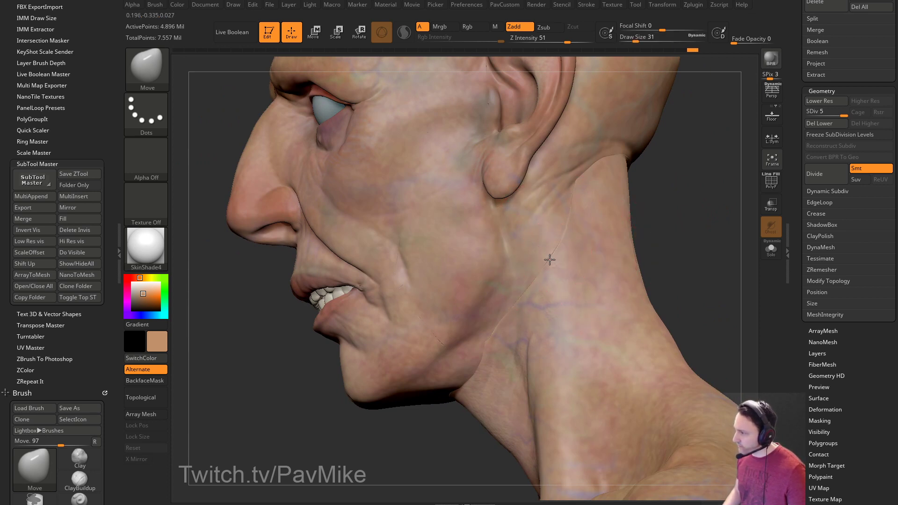
{"action": "mouse_move", "coordinate": [649, 233]}
{"action": "left_mouse_down"}
{"action": "mouse_move", "coordinate": [697, 234]}
{"action": "mouse_move", "coordinate": [691, 271]}
{"action": "mouse_move", "coordinate": [695, 261]}
{"action": "left_mouse_up"}
{"action": "key", "text": "b"}
{"action": "key", "text": "s"}
{"action": "key", "text": "t"}
{"action": "key", "text": "bracketleft"}
{"action": "left_click", "coordinate": [475, 294], "text": "alt"}
{"action": "key", "text": "bracketleft"}
{"action": "left_click_drag", "start_coordinate": [580, 276], "coordinate": [720, 238]}
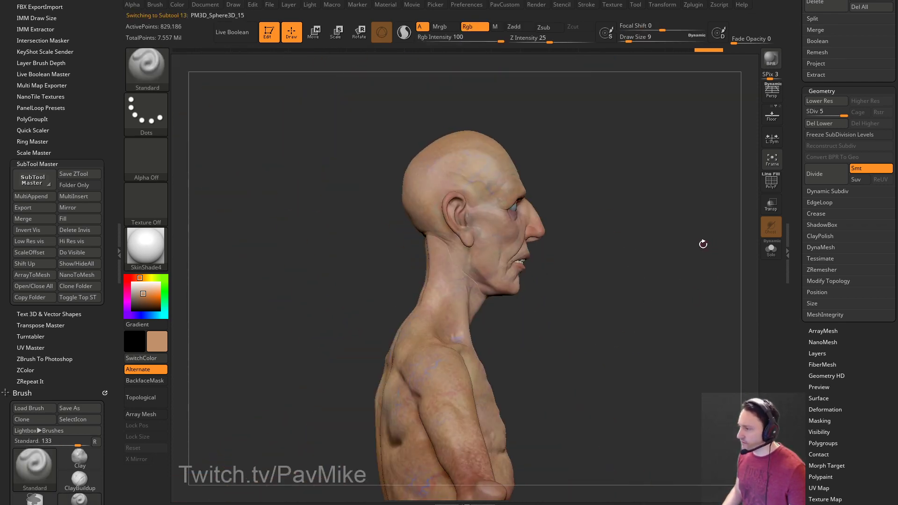
{"action": "left_click_drag", "start_coordinate": [553, 296], "coordinate": [445, 310]}
{"action": "mouse_move", "coordinate": [579, 279]}
{"action": "left_mouse_down", "text": "alt"}
{"action": "mouse_move", "coordinate": [575, 261]}
{"action": "mouse_move", "coordinate": [595, 266]}
{"action": "mouse_move", "coordinate": [603, 253]}
{"action": "left_mouse_up", "text": "alt"}
{"action": "key", "text": "bracketright"}
{"action": "key", "text": "bracketright"}
{"action": "key", "text": "bracketright"}
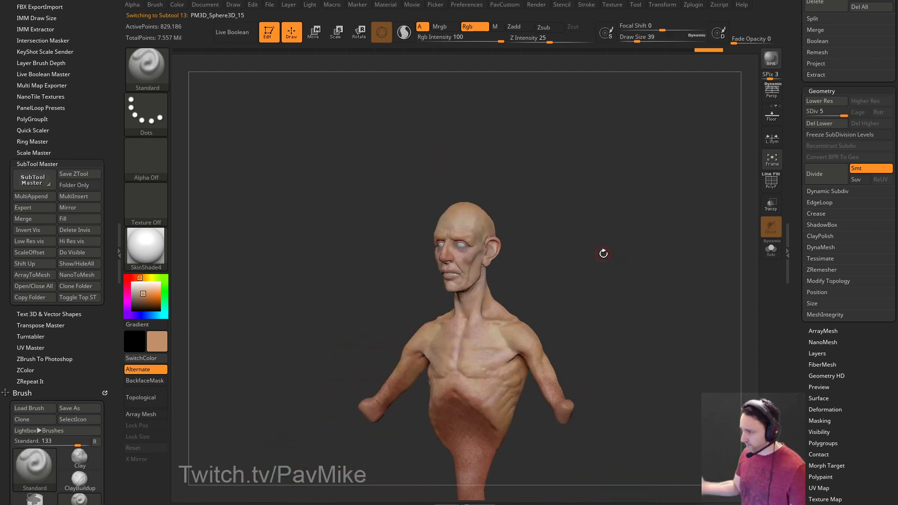
{"action": "mouse_move", "coordinate": [532, 200]}
{"action": "left_mouse_down"}
{"action": "mouse_move", "coordinate": [617, 239]}
{"action": "mouse_move", "coordinate": [684, 292]}
{"action": "mouse_move", "coordinate": [676, 296]}
{"action": "left_mouse_up"}
{"action": "mouse_move", "coordinate": [669, 259]}
{"action": "left_mouse_down"}
{"action": "mouse_move", "coordinate": [669, 251]}
{"action": "mouse_move", "coordinate": [669, 271]}
{"action": "mouse_move", "coordinate": [579, 298]}
{"action": "left_mouse_up"}
{"action": "key", "text": "s"}
{"action": "left_click", "coordinate": [667, 267]}
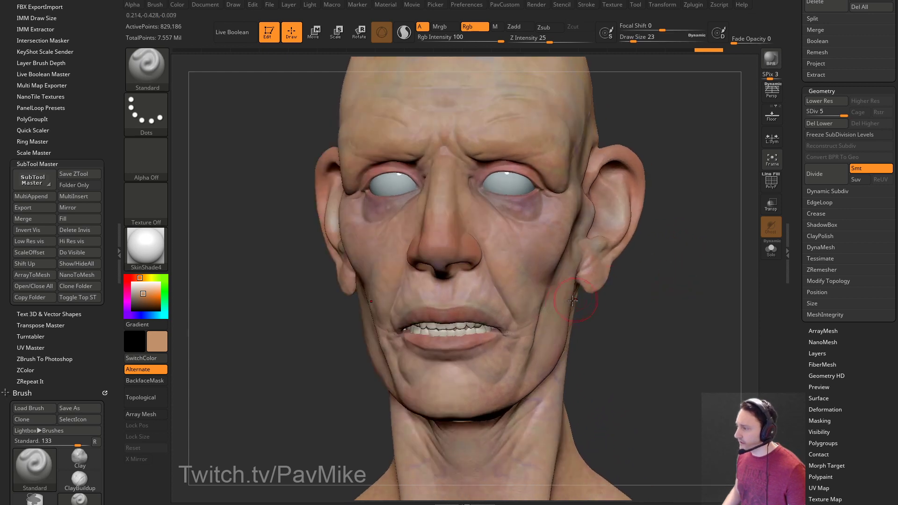
{"action": "left_click_drag", "start_coordinate": [677, 305], "coordinate": [673, 288], "text": "alt"}
{"action": "mouse_move", "coordinate": [669, 332]}
{"action": "left_mouse_down"}
{"action": "mouse_move", "coordinate": [643, 304]}
{"action": "mouse_move", "coordinate": [692, 334]}
{"action": "mouse_move", "coordinate": [664, 283]}
{"action": "mouse_move", "coordinate": [654, 304]}
{"action": "mouse_move", "coordinate": [652, 283]}
{"action": "mouse_move", "coordinate": [653, 295]}
{"action": "mouse_move", "coordinate": [633, 304]}
{"action": "mouse_move", "coordinate": [637, 289]}
{"action": "left_mouse_up"}
{"action": "key", "text": "s"}
{"action": "left_click", "coordinate": [642, 285]}
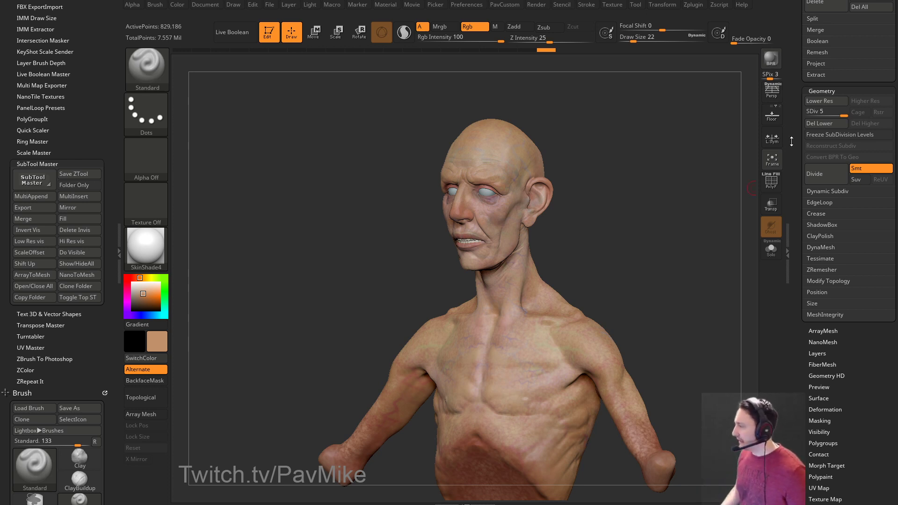
{"action": "left_click", "coordinate": [821, 90]}
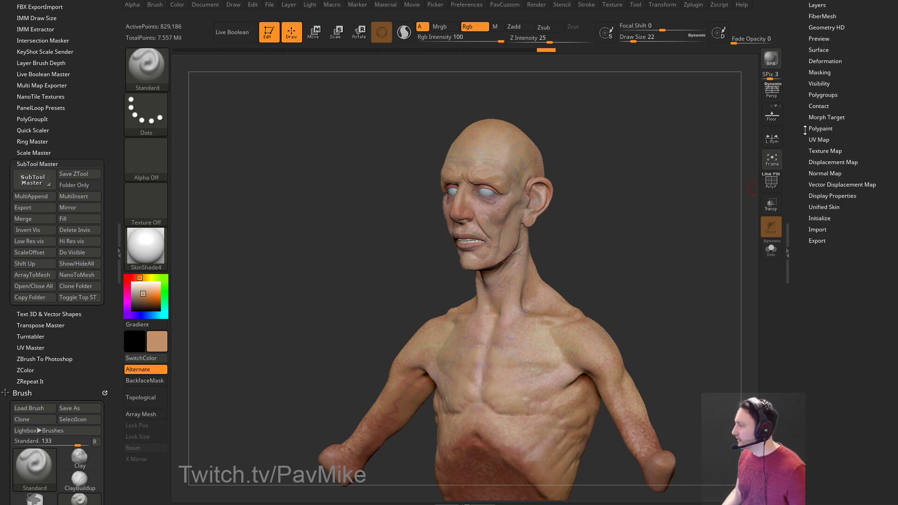
Turn on PolyF and Solo the ear-and-neck-skin piece, zoomed in on its border.
{"action": "left_click", "coordinate": [819, 86]}
{"action": "left_click_drag", "start_coordinate": [652, 198], "coordinate": [627, 229]}
{"action": "left_click", "coordinate": [767, 188]}
{"action": "left_click", "coordinate": [766, 254]}
{"action": "left_click_drag", "start_coordinate": [682, 224], "coordinate": [457, 260], "text": "alt"}
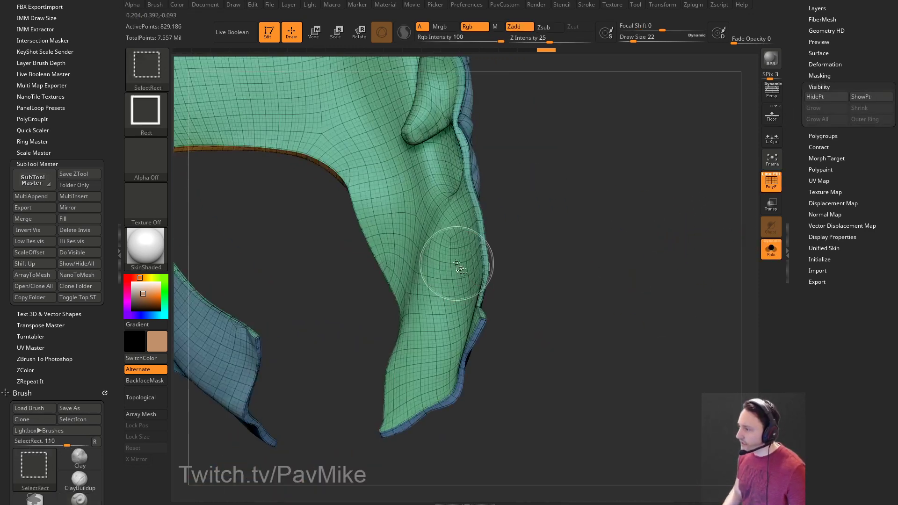
Hide part of the mesh with Ctrl+Shift, grow and shrink the visible area, then unhide everything.
{"action": "key", "text": "ctrl+shift"}
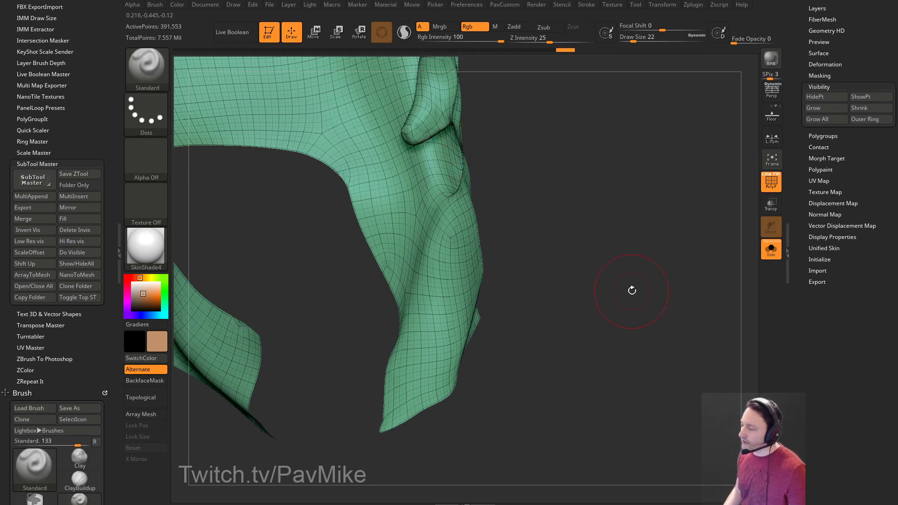
{"action": "left_click", "coordinate": [628, 283], "text": "ctrl+shift"}
{"action": "left_click", "coordinate": [628, 283], "text": "ctrl+shift"}
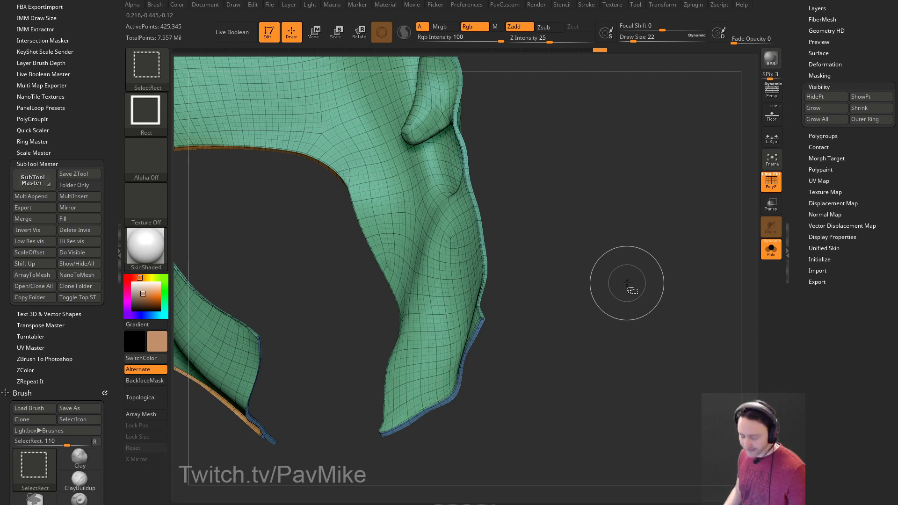
{"action": "key", "text": "ctrl+shift+s"}
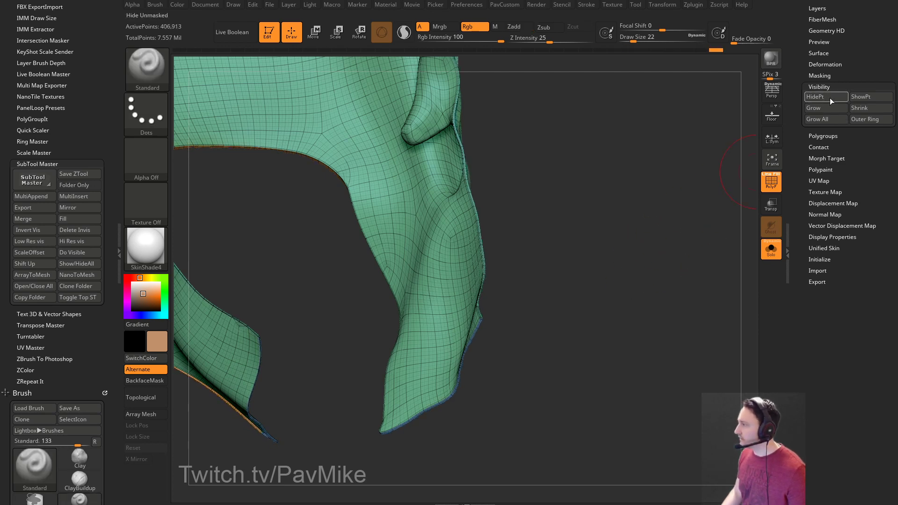
{"action": "left_click", "coordinate": [637, 217], "text": "ctrl+shift"}
{"action": "left_click_drag", "start_coordinate": [637, 216], "coordinate": [701, 244]}
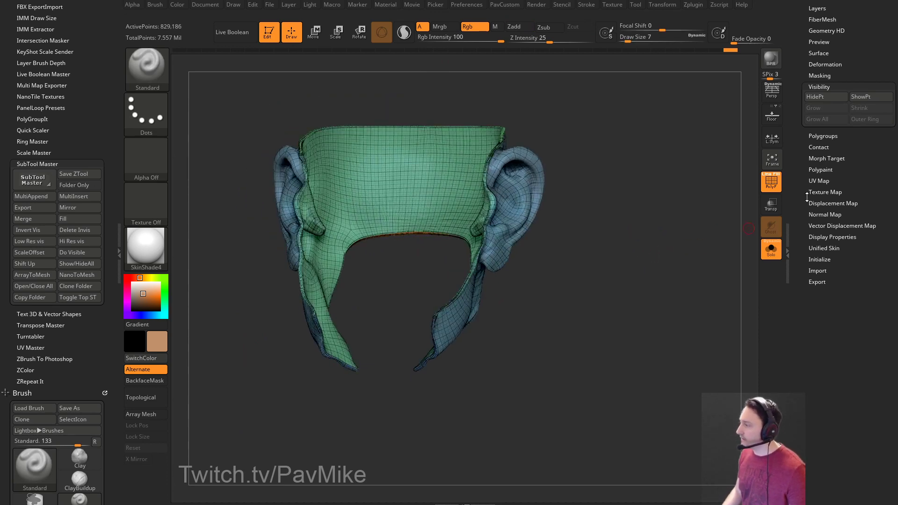
{"action": "scroll", "coordinate": [807, 202], "scroll_direction": "up", "scroll_amount": 10}
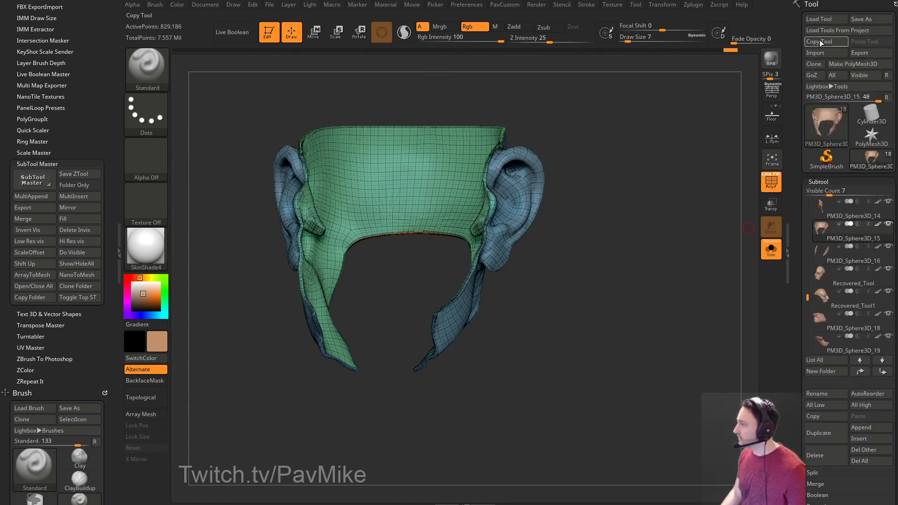
Drop the ear strip PM3D_Sphere3D_17 to its lowest subdivision level.
{"action": "left_click_drag", "start_coordinate": [792, 165], "coordinate": [787, 80]}
{"action": "left_click", "coordinate": [816, 143]}
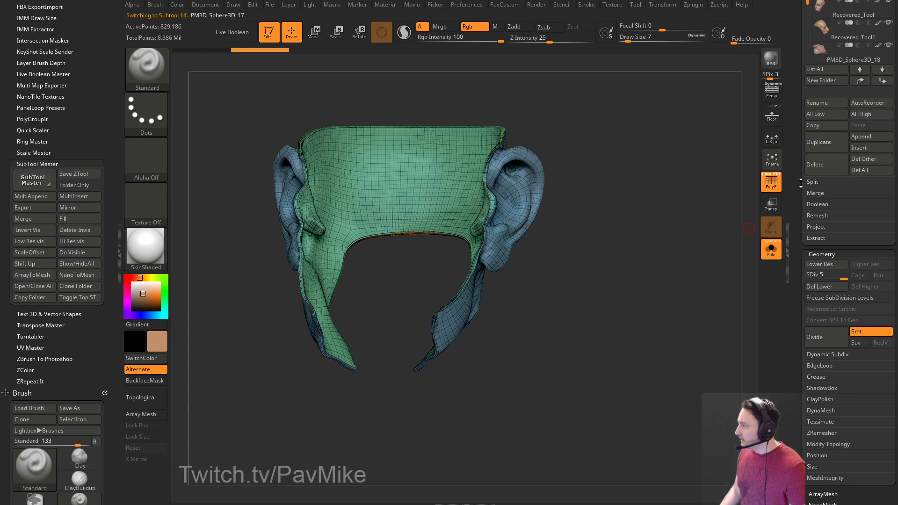
{"action": "scroll", "coordinate": [800, 187], "scroll_direction": "down", "scroll_amount": 5}
{"action": "left_click", "coordinate": [806, 69]}
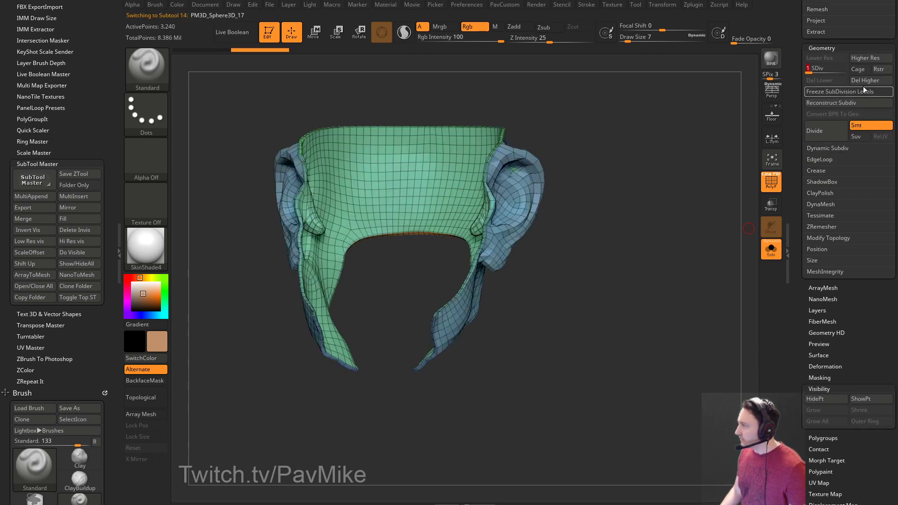
{"action": "mouse_move", "coordinate": [648, 242]}
{"action": "left_mouse_down", "text": "alt"}
{"action": "mouse_move", "coordinate": [679, 239]}
{"action": "mouse_move", "coordinate": [696, 253]}
{"action": "mouse_move", "coordinate": [686, 271]}
{"action": "mouse_move", "coordinate": [677, 235]}
{"action": "mouse_move", "coordinate": [671, 257]}
{"action": "mouse_move", "coordinate": [561, 223]}
{"action": "left_mouse_up", "text": "alt"}
Hide, invert and reveal parts of the ear strip mesh to inspect it.
{"action": "key", "text": "ctrl+shift"}
{"action": "left_click", "coordinate": [486, 240], "text": "ctrl+shift"}
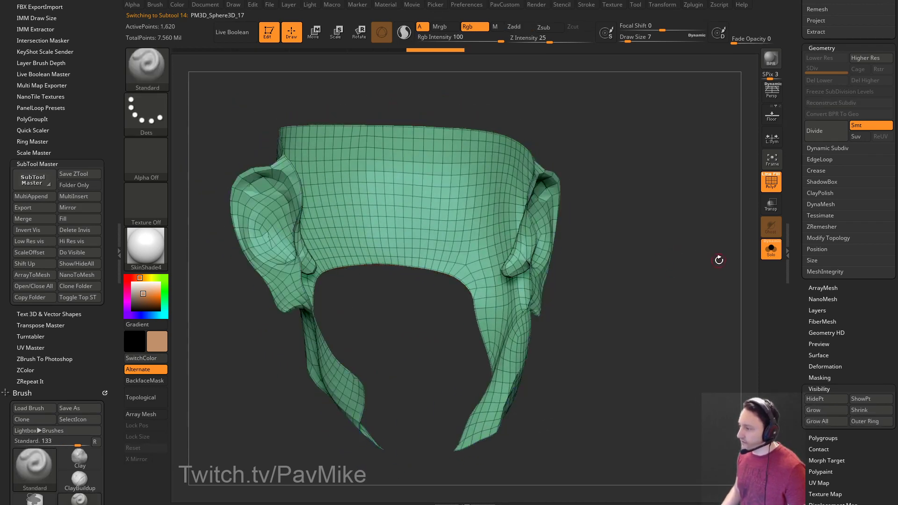
{"action": "mouse_move", "coordinate": [710, 262]}
{"action": "left_mouse_down"}
{"action": "mouse_move", "coordinate": [646, 261]}
{"action": "mouse_move", "coordinate": [636, 208]}
{"action": "mouse_move", "coordinate": [726, 199]}
{"action": "mouse_move", "coordinate": [665, 223]}
{"action": "left_mouse_up"}
{"action": "left_click", "coordinate": [664, 223], "text": "ctrl+shift"}
{"action": "left_click_drag", "start_coordinate": [674, 267], "coordinate": [621, 248]}
{"action": "left_click", "coordinate": [650, 249], "text": "ctrl+shift"}
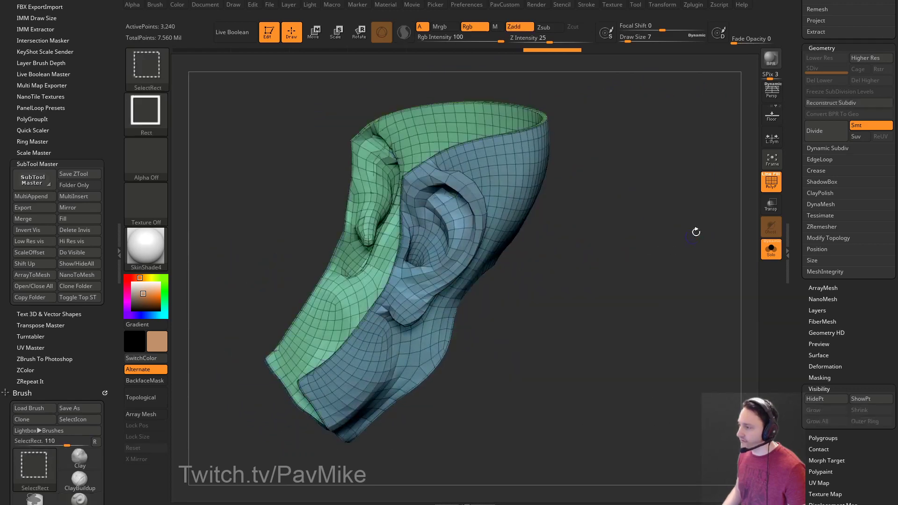
{"action": "left_click_drag", "start_coordinate": [735, 257], "coordinate": [735, 201]}
Delete the PM3D_Sphere3D_17 ear strip subtool and confirm.
{"action": "left_click_drag", "start_coordinate": [797, 151], "coordinate": [821, 405]}
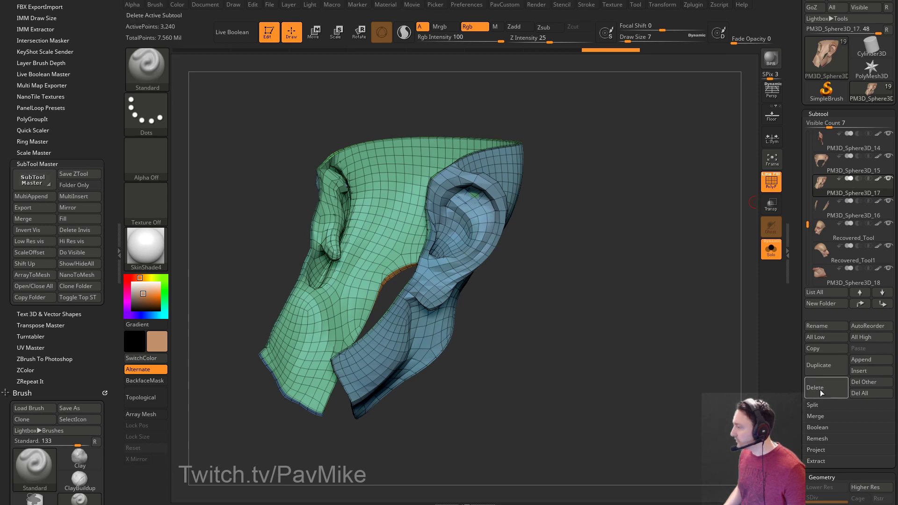
{"action": "left_click", "coordinate": [815, 388]}
{"action": "left_click", "coordinate": [742, 411]}
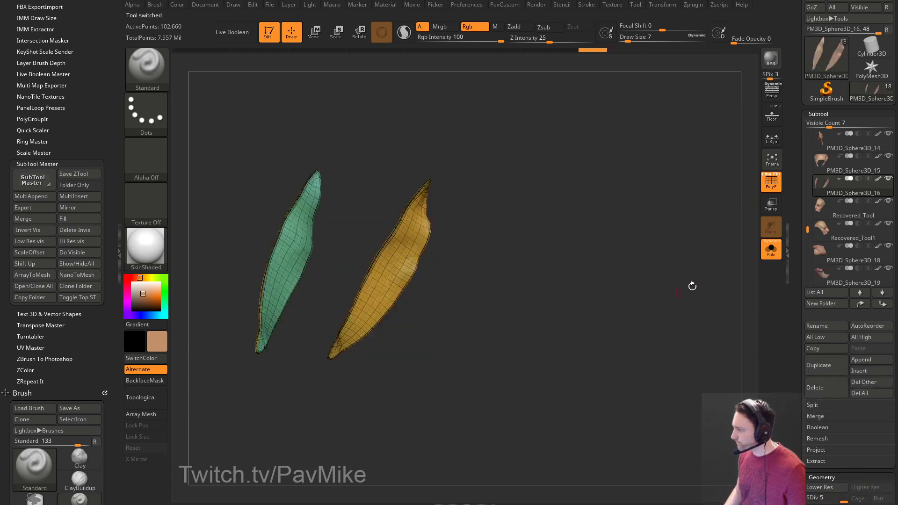
Turn off the polygon wireframe, select the SplitHead teeth subtool and Solo it.
{"action": "left_click", "coordinate": [770, 249]}
{"action": "left_click_drag", "start_coordinate": [626, 283], "coordinate": [669, 273]}
{"action": "left_click_drag", "start_coordinate": [686, 243], "coordinate": [619, 227]}
{"action": "key", "text": "shift+f"}
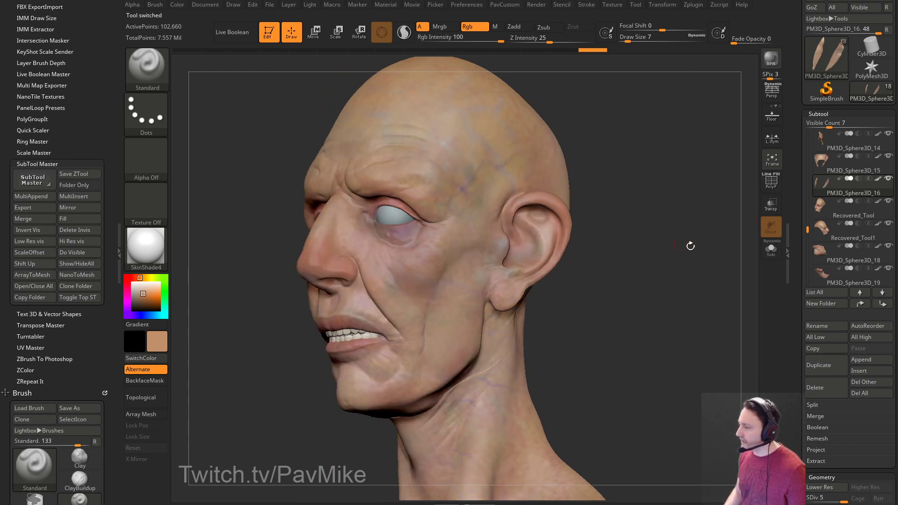
{"action": "left_click", "coordinate": [770, 249]}
{"action": "left_click", "coordinate": [770, 250]}
{"action": "left_click", "coordinate": [347, 345], "text": "alt"}
{"action": "left_click", "coordinate": [770, 250]}
{"action": "left_click_drag", "start_coordinate": [702, 271], "coordinate": [645, 294]}
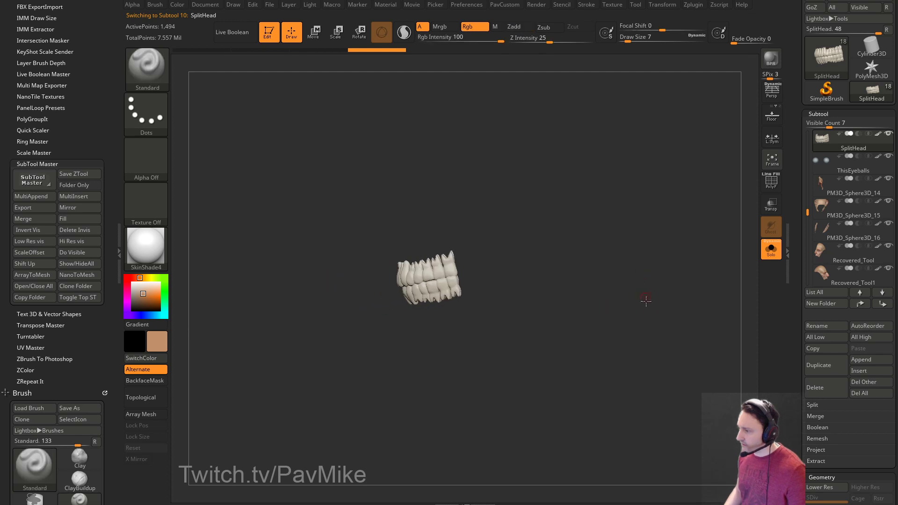
Turn on the teeth wireframe, Auto Group each tooth, then Mirror And Weld the teeth.
{"action": "key", "text": "ctrl+shift"}
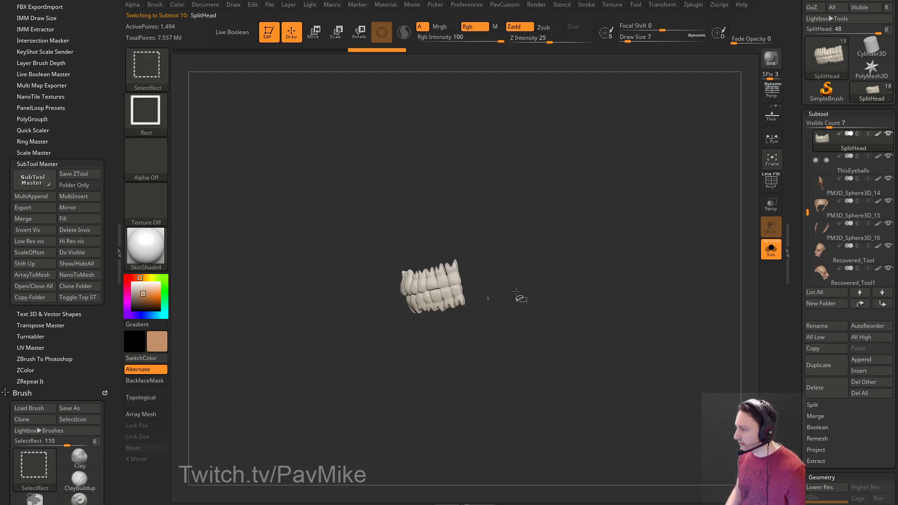
{"action": "key", "text": "shift+f"}
{"action": "key", "text": "space"}
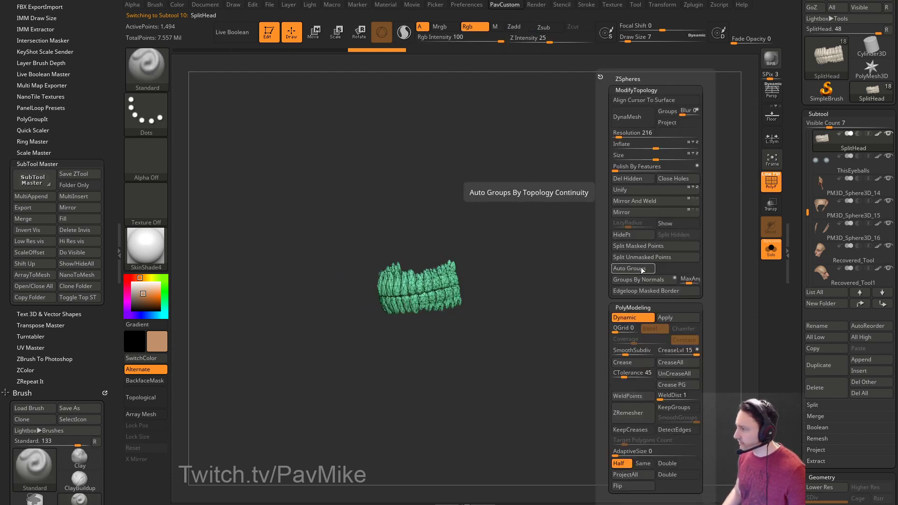
{"action": "left_click", "coordinate": [641, 269]}
{"action": "key", "text": "space"}
{"action": "left_click", "coordinate": [643, 204]}
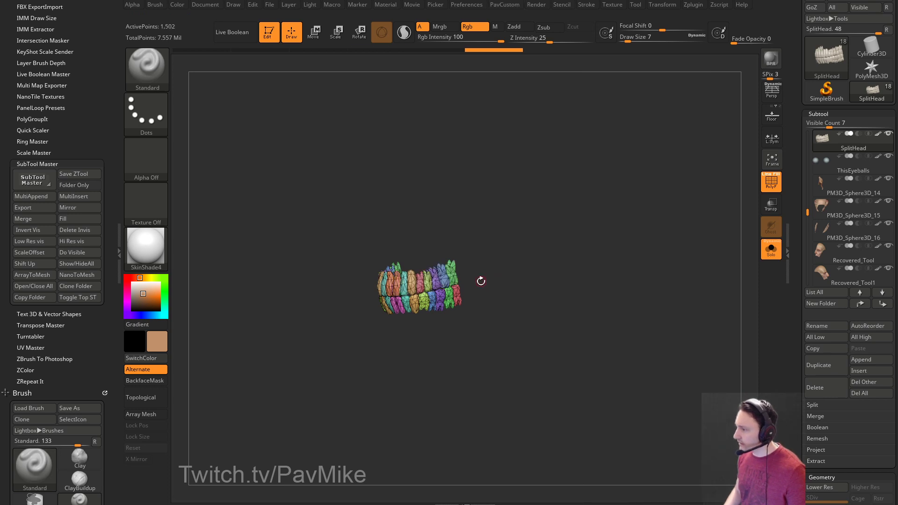
Hide and swap tooth groups with Ctrl+Shift to check the upper and lower rows.
{"action": "left_click", "coordinate": [451, 275], "text": "ctrl+shift"}
{"action": "left_click", "coordinate": [447, 276], "text": "ctrl+shift"}
{"action": "mouse_move", "coordinate": [448, 277]}
{"action": "left_mouse_down"}
{"action": "mouse_move", "coordinate": [418, 280]}
{"action": "mouse_move", "coordinate": [596, 241]}
{"action": "mouse_move", "coordinate": [490, 250]}
{"action": "left_mouse_up"}
{"action": "left_click_drag", "start_coordinate": [365, 241], "coordinate": [510, 266], "text": "ctrl+shift"}
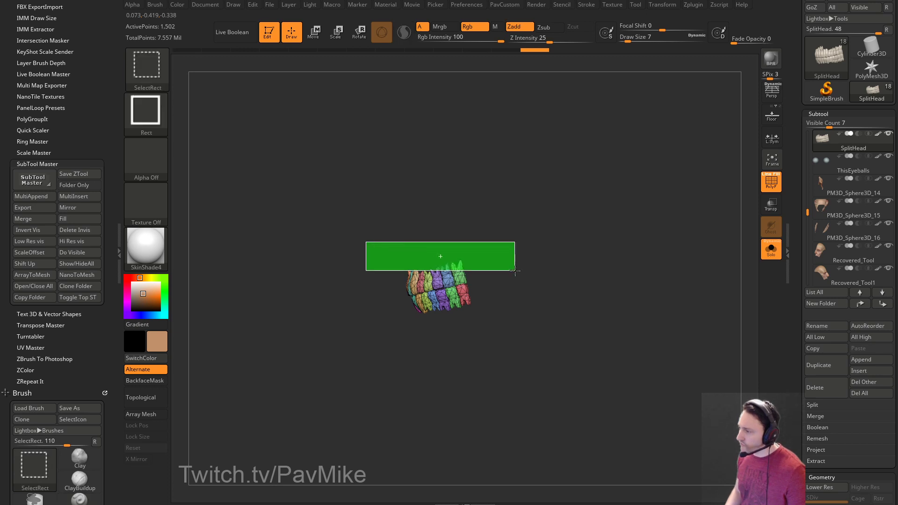
{"action": "left_click", "coordinate": [402, 201], "text": "ctrl+shift"}
{"action": "left_click_drag", "start_coordinate": [364, 240], "coordinate": [490, 265], "text": "ctrl+shift"}
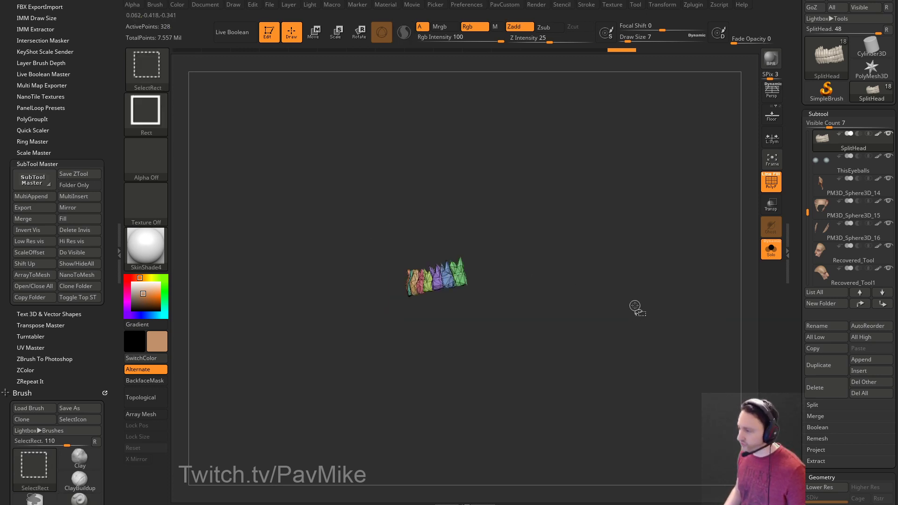
{"action": "key", "text": "ctrl+shift+a"}
{"action": "mouse_move", "coordinate": [593, 275]}
{"action": "left_mouse_down"}
{"action": "mouse_move", "coordinate": [683, 280]}
{"action": "mouse_move", "coordinate": [592, 282]}
{"action": "mouse_move", "coordinate": [618, 275]}
{"action": "mouse_move", "coordinate": [694, 340]}
{"action": "left_mouse_up"}
{"action": "left_click_drag", "start_coordinate": [626, 223], "coordinate": [686, 345], "text": "ctrl+shift"}
{"action": "left_click_drag", "start_coordinate": [627, 238], "coordinate": [652, 311]}
{"action": "mouse_move", "coordinate": [538, 252]}
{"action": "left_mouse_down", "text": "alt"}
{"action": "mouse_move", "coordinate": [670, 245]}
{"action": "mouse_move", "coordinate": [637, 237]}
{"action": "left_mouse_up", "text": "alt"}
{"action": "left_click", "coordinate": [597, 211], "text": "ctrl+shift"}
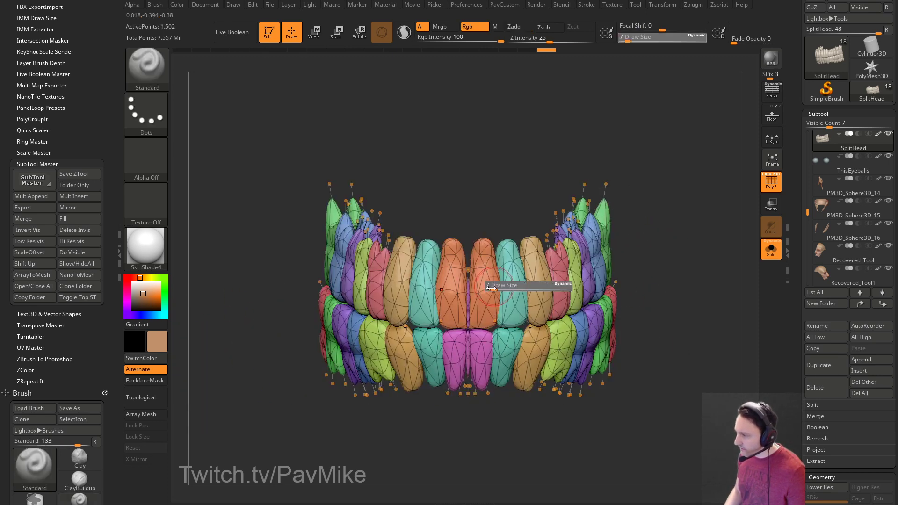
Isolate the central incisors, the thin middle piece and the lower incisors to inspect them.
{"action": "left_click", "coordinate": [467, 299], "text": "ctrl+shift"}
{"action": "left_click", "coordinate": [671, 254], "text": "ctrl+shift"}
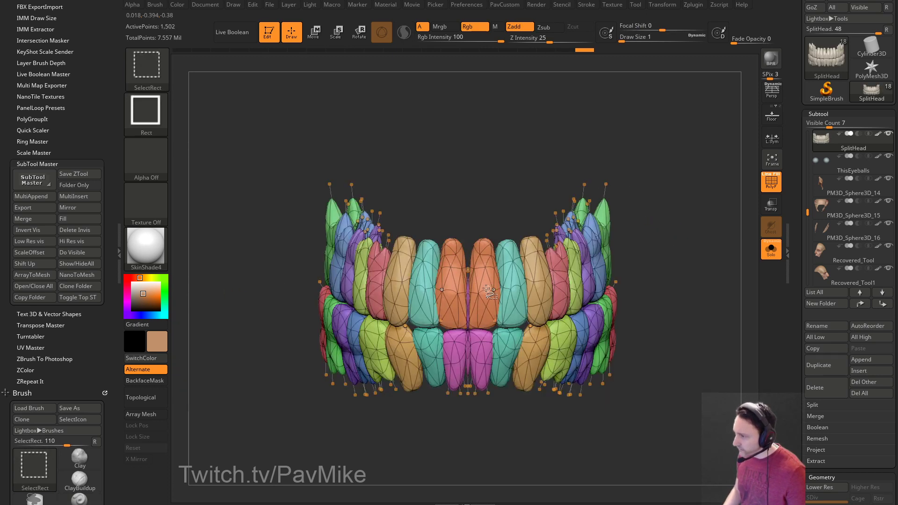
{"action": "left_click", "coordinate": [466, 295], "text": "ctrl+shift"}
{"action": "left_click", "coordinate": [627, 231], "text": "ctrl+shift"}
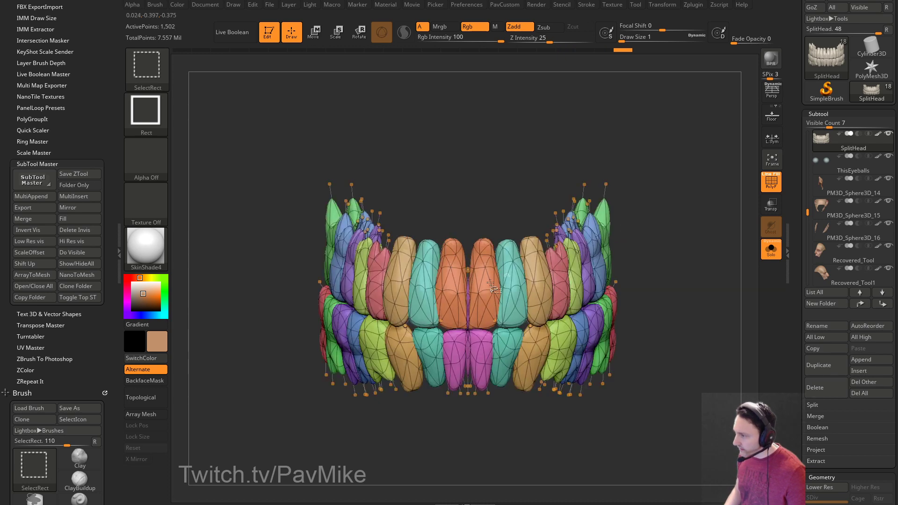
{"action": "left_click", "coordinate": [470, 297], "text": "ctrl+shift"}
{"action": "left_click_drag", "start_coordinate": [548, 178], "coordinate": [560, 206], "text": "ctrl+shift"}
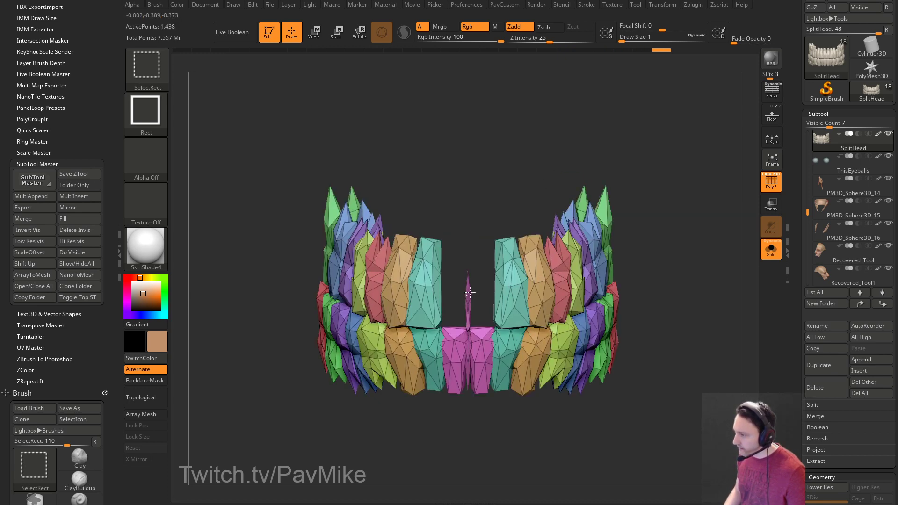
{"action": "left_click", "coordinate": [468, 294], "text": "ctrl+shift"}
{"action": "left_click_drag", "start_coordinate": [673, 183], "coordinate": [647, 209], "text": "ctrl+shift"}
{"action": "left_click", "coordinate": [483, 290], "text": "ctrl+shift"}
{"action": "left_click", "coordinate": [643, 253], "text": "ctrl+shift"}
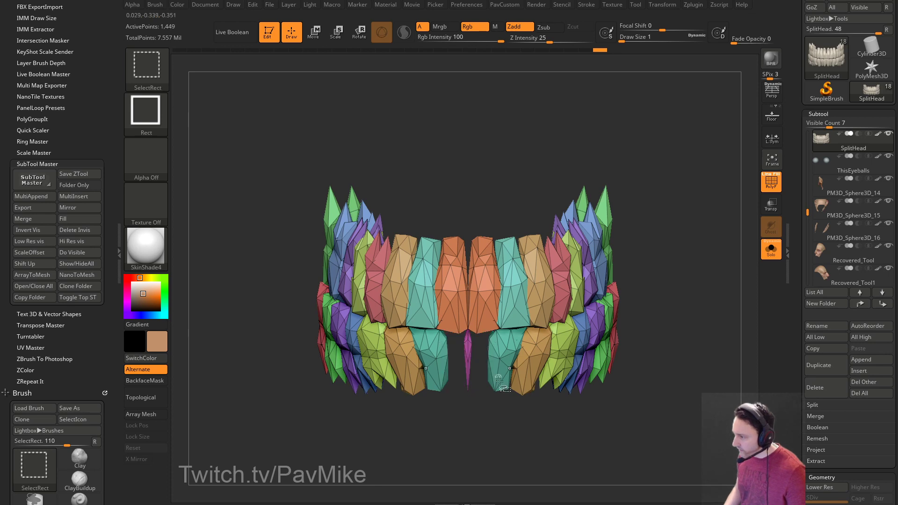
{"action": "left_click_drag", "start_coordinate": [476, 425], "coordinate": [503, 409], "text": "ctrl+shift"}
{"action": "left_click", "coordinate": [612, 292], "text": "ctrl+shift"}
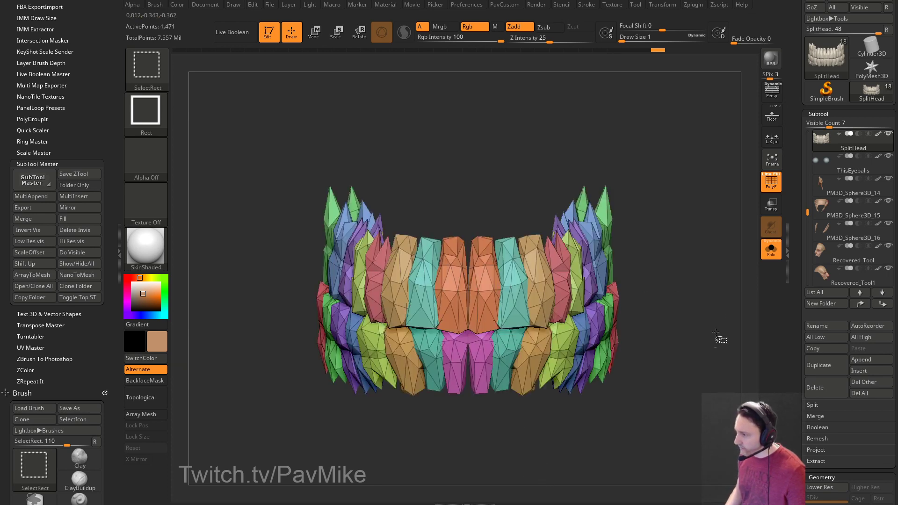
Unify the teeth mesh to a smaller size and turn off PolyF.
{"action": "key", "text": "space"}
{"action": "left_click", "coordinate": [683, 190]}
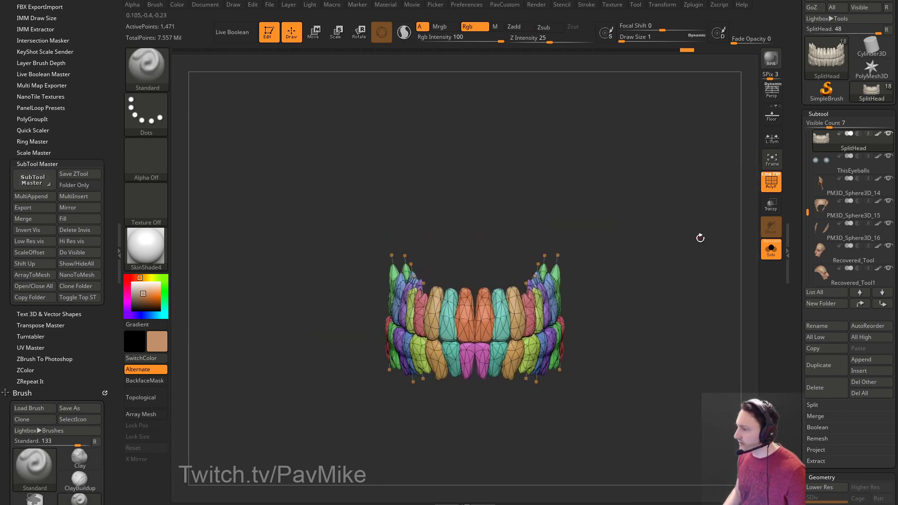
{"action": "left_click_drag", "start_coordinate": [695, 236], "coordinate": [672, 266]}
{"action": "left_click", "coordinate": [772, 185]}
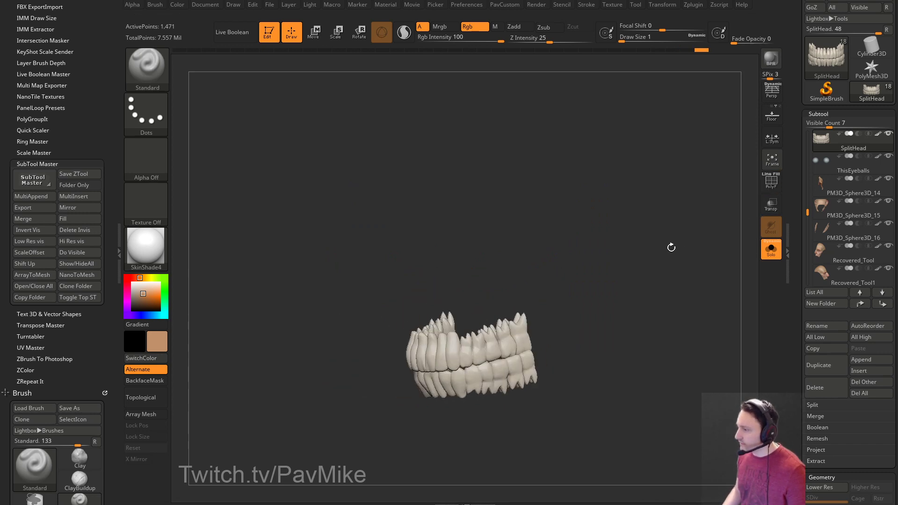
Frame the teeth and set the brush Draw Size to 5.
{"action": "key", "text": "f"}
{"action": "key", "text": "s"}
{"action": "left_click_drag", "start_coordinate": [634, 294], "coordinate": [642, 290]}
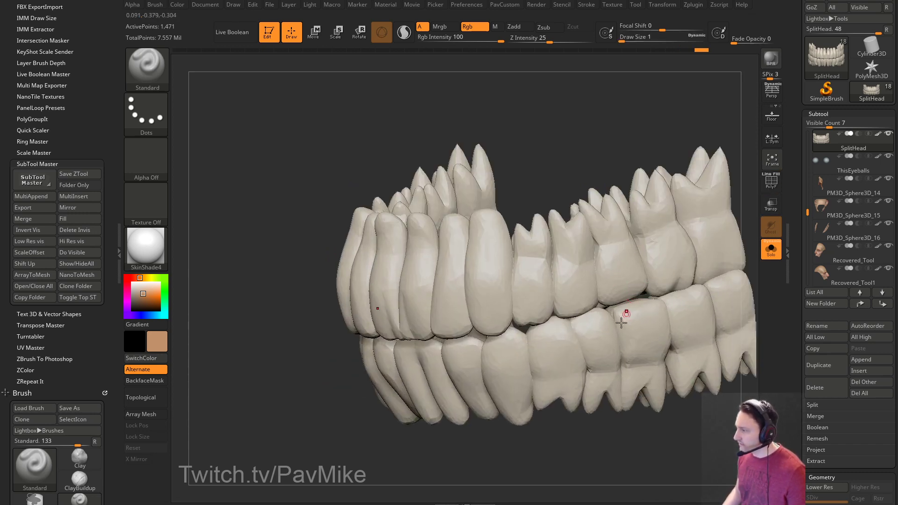
{"action": "left_click_drag", "start_coordinate": [602, 456], "coordinate": [557, 386], "text": "alt"}
{"action": "type", "text": "s5"}
{"action": "key", "text": "Return"}
Turn Solo off, raise Draw Size to 13 then 16, and rotate the head to review the teeth.
{"action": "left_click", "coordinate": [771, 248]}
{"action": "mouse_move", "coordinate": [758, 272]}
{"action": "left_mouse_down"}
{"action": "mouse_move", "coordinate": [715, 309]}
{"action": "mouse_move", "coordinate": [680, 261]}
{"action": "mouse_move", "coordinate": [668, 281]}
{"action": "mouse_move", "coordinate": [629, 280]}
{"action": "left_mouse_up"}
{"action": "key", "text": "s"}
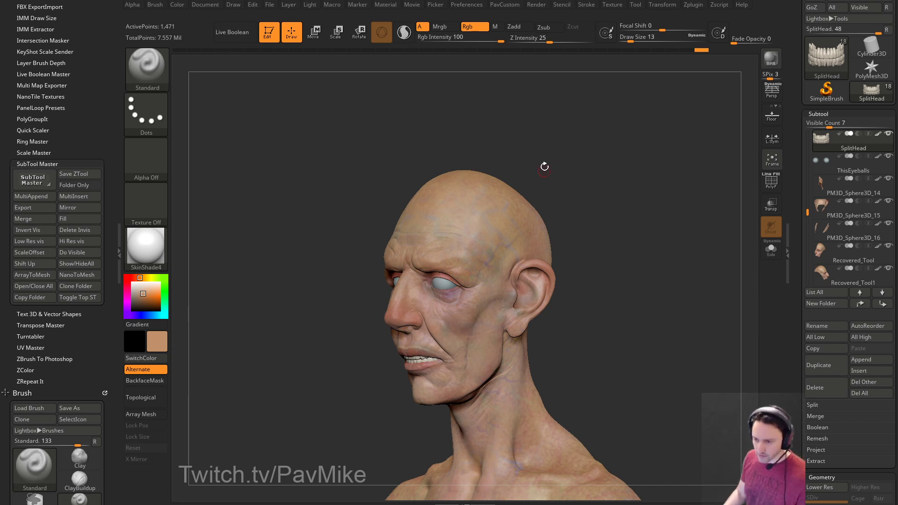
{"action": "left_click_drag", "start_coordinate": [604, 196], "coordinate": [617, 200]}
{"action": "key", "text": "s"}
{"action": "left_click", "coordinate": [615, 201]}
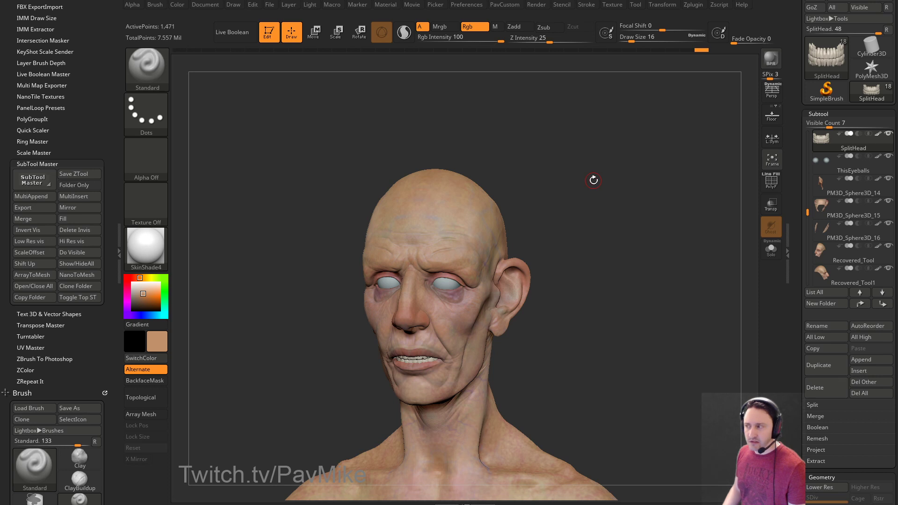
{"action": "left_click_drag", "start_coordinate": [602, 263], "coordinate": [619, 283]}
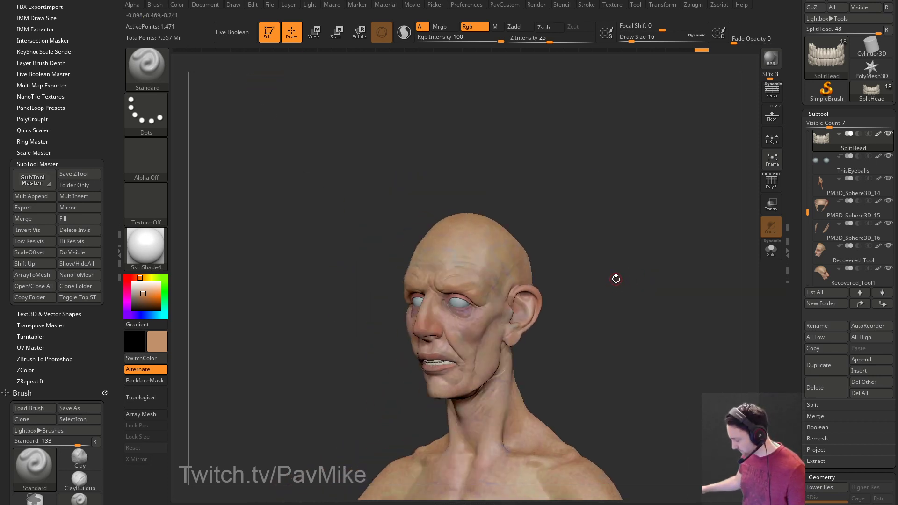
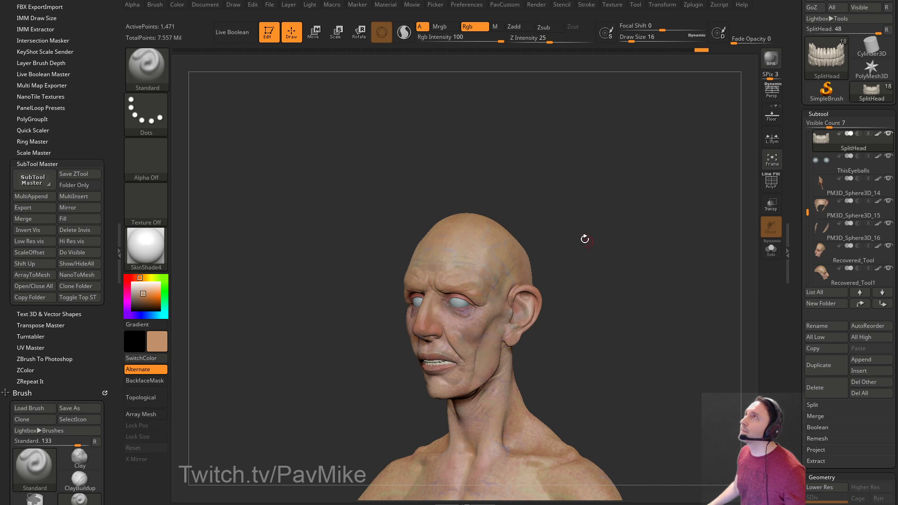
Orbit the painted head around front and side views while adjusting the brush Draw Size.
{"action": "mouse_move", "coordinate": [593, 183]}
{"action": "left_mouse_down"}
{"action": "mouse_move", "coordinate": [603, 197]}
{"action": "mouse_move", "coordinate": [672, 214]}
{"action": "mouse_move", "coordinate": [657, 219]}
{"action": "left_mouse_up"}
{"action": "key", "text": "s"}
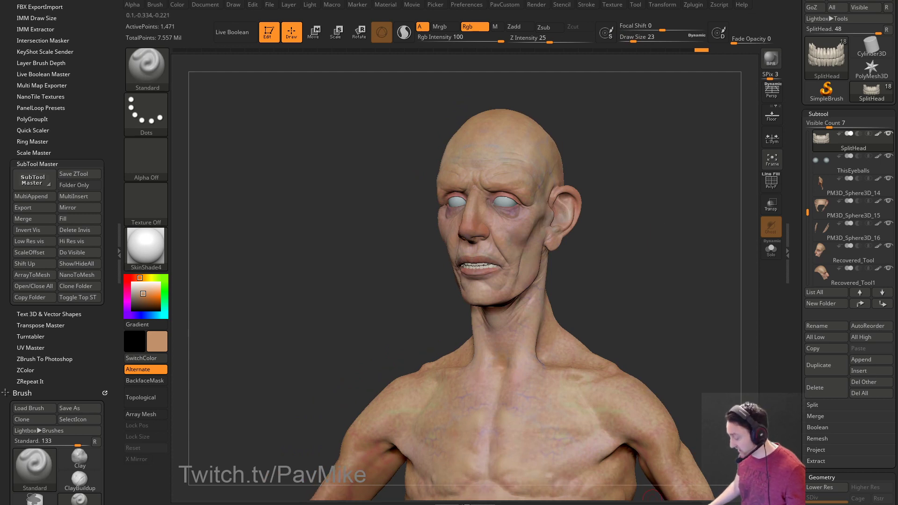
{"action": "left_click_drag", "start_coordinate": [624, 183], "coordinate": [663, 192]}
{"action": "key", "text": "s"}
{"action": "mouse_move", "coordinate": [617, 208]}
{"action": "left_mouse_down"}
{"action": "mouse_move", "coordinate": [648, 208]}
{"action": "mouse_move", "coordinate": [618, 212]}
{"action": "mouse_move", "coordinate": [603, 234]}
{"action": "left_mouse_up"}
{"action": "key", "text": "s"}
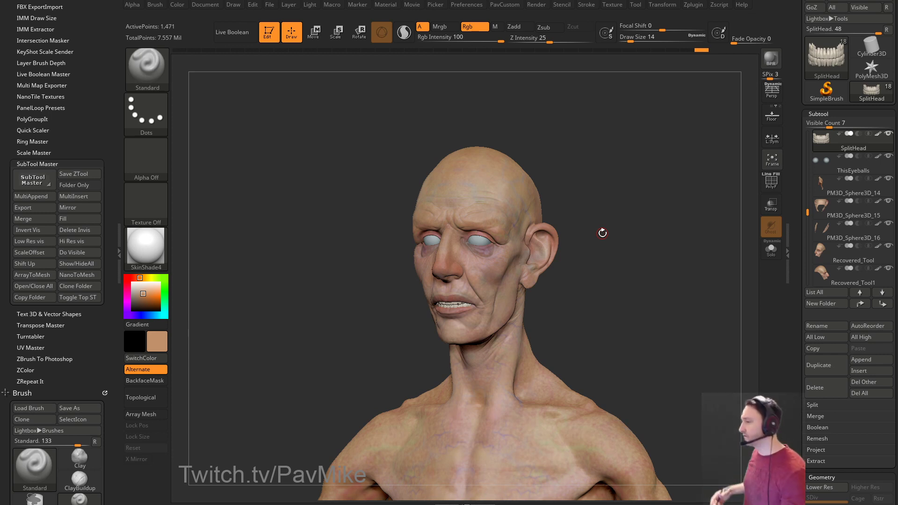
{"action": "key", "text": "s"}
{"action": "left_click", "coordinate": [590, 185]}
Frame the head larger in a three-quarter view and turn off its polypaint display.
{"action": "mouse_move", "coordinate": [604, 188]}
{"action": "left_mouse_down", "text": "shift"}
{"action": "mouse_move", "coordinate": [613, 186]}
{"action": "mouse_move", "coordinate": [593, 208]}
{"action": "mouse_move", "coordinate": [635, 213]}
{"action": "left_mouse_up", "text": "shift"}
{"action": "mouse_move", "coordinate": [643, 212]}
{"action": "left_mouse_down"}
{"action": "mouse_move", "coordinate": [617, 211]}
{"action": "mouse_move", "coordinate": [665, 192]}
{"action": "mouse_move", "coordinate": [673, 198]}
{"action": "mouse_move", "coordinate": [630, 203]}
{"action": "mouse_move", "coordinate": [650, 239]}
{"action": "mouse_move", "coordinate": [619, 234]}
{"action": "left_mouse_up"}
{"action": "mouse_move", "coordinate": [620, 233]}
{"action": "left_mouse_down", "text": "alt"}
{"action": "mouse_move", "coordinate": [649, 254]}
{"action": "mouse_move", "coordinate": [621, 296]}
{"action": "mouse_move", "coordinate": [650, 285]}
{"action": "left_mouse_up", "text": "alt"}
{"action": "left_click", "coordinate": [878, 134], "text": "shift"}
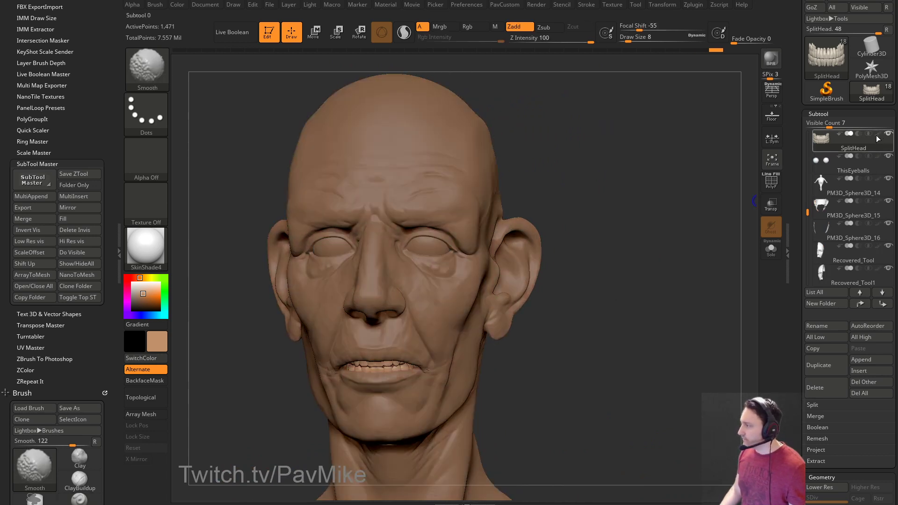
Leave the skin colour off and apply the plain StartupMaterial to the head.
{"action": "left_click", "coordinate": [876, 136], "text": "shift"}
{"action": "left_click_drag", "start_coordinate": [706, 237], "coordinate": [691, 223]}
{"action": "left_click", "coordinate": [869, 134], "text": "shift"}
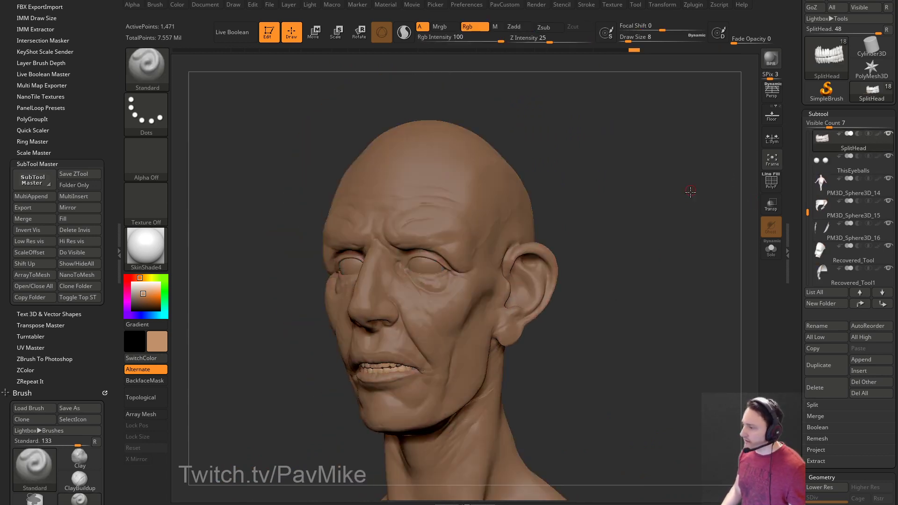
{"action": "left_click_drag", "start_coordinate": [691, 189], "coordinate": [703, 205]}
{"action": "left_click", "coordinate": [146, 246]}
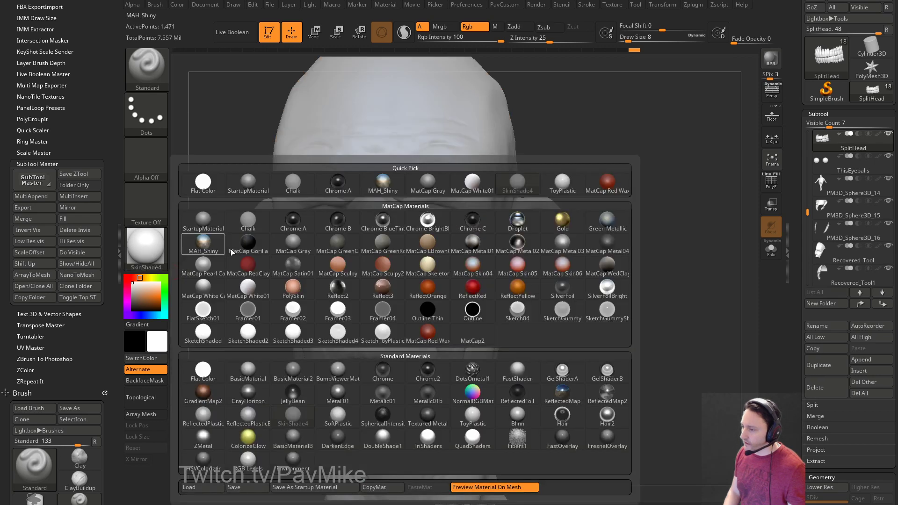
{"action": "left_click", "coordinate": [248, 183]}
Switch to the DamStandard brush with the head facing front.
{"action": "mouse_move", "coordinate": [653, 213]}
{"action": "left_mouse_down"}
{"action": "mouse_move", "coordinate": [655, 194]}
{"action": "mouse_move", "coordinate": [643, 192]}
{"action": "mouse_move", "coordinate": [657, 180]}
{"action": "mouse_move", "coordinate": [671, 222]}
{"action": "mouse_move", "coordinate": [476, 267]}
{"action": "left_mouse_up"}
{"action": "key", "text": "b"}
{"action": "key", "text": "d"}
{"action": "key", "text": "s"}
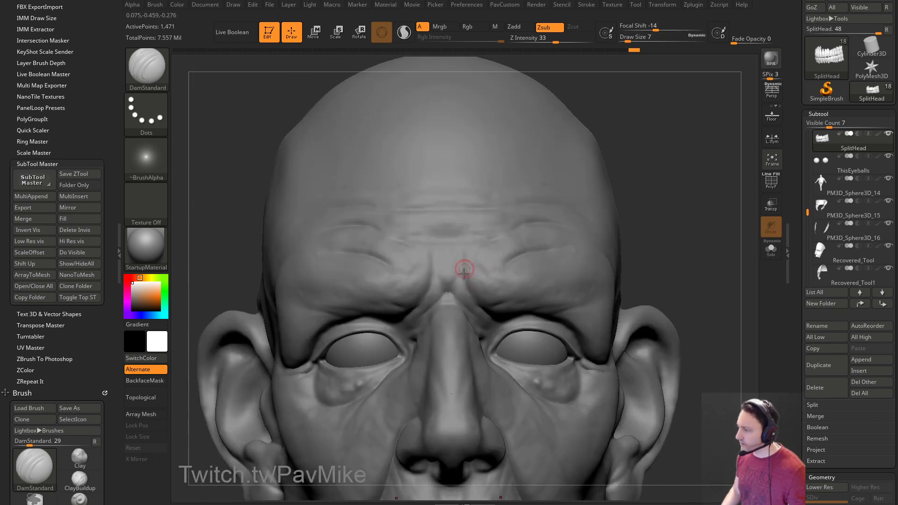
Make Recovered_Tool the active subtool and reframe the head in a raised three-quarter view.
{"action": "left_click", "coordinate": [466, 271], "text": "alt"}
{"action": "key", "text": "f"}
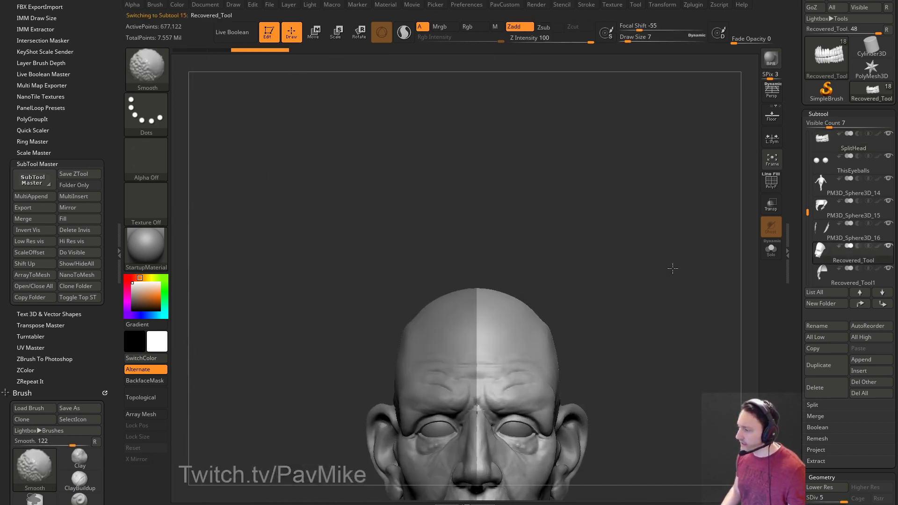
{"action": "left_click_drag", "start_coordinate": [670, 265], "coordinate": [632, 180], "text": "alt"}
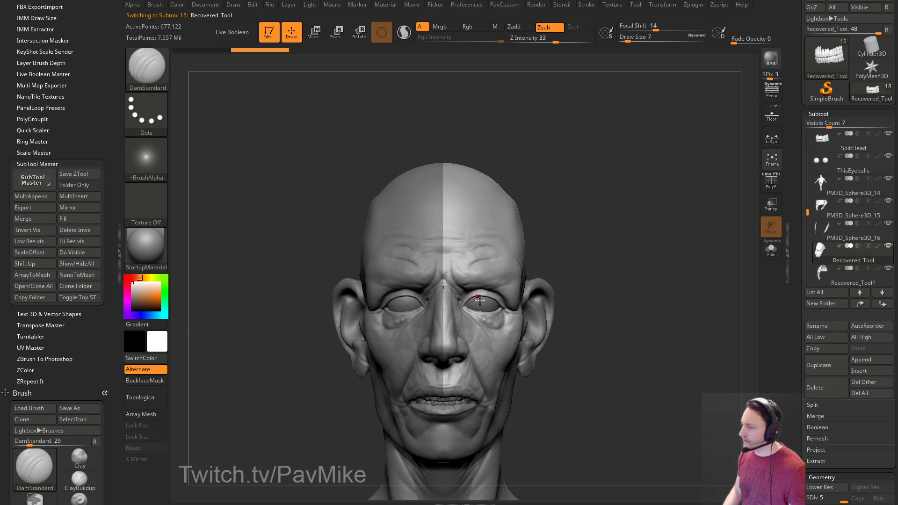
{"action": "mouse_move", "coordinate": [632, 290]}
{"action": "left_mouse_down"}
{"action": "mouse_move", "coordinate": [631, 267]}
{"action": "mouse_move", "coordinate": [659, 247]}
{"action": "left_mouse_up"}
{"action": "left_click_drag", "start_coordinate": [800, 292], "coordinate": [802, 223]}
{"action": "scroll", "coordinate": [802, 224], "scroll_direction": "down", "scroll_amount": 5}
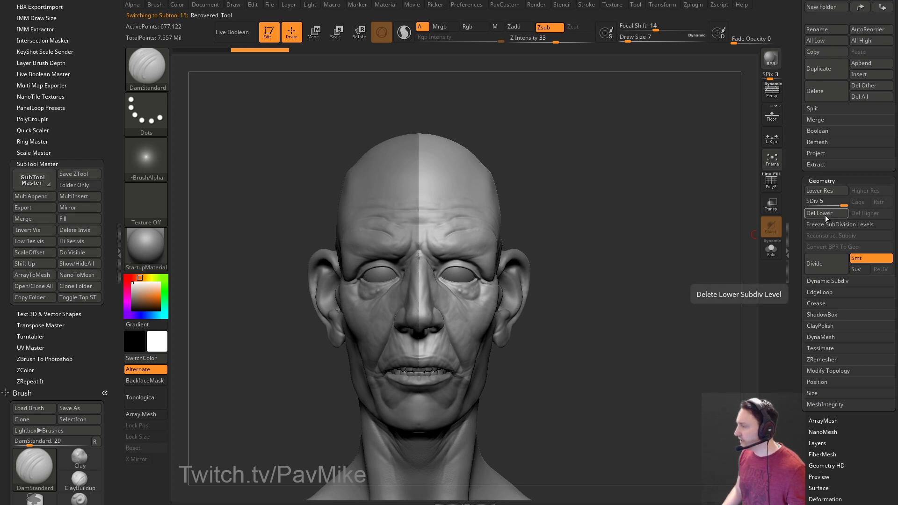
{"action": "scroll", "coordinate": [832, 243], "scroll_direction": "up", "scroll_amount": 10}
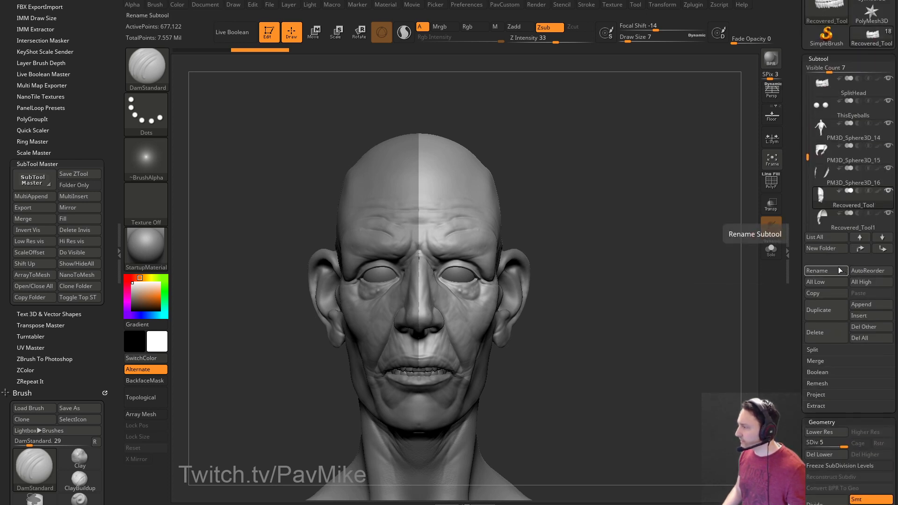
{"action": "scroll", "coordinate": [849, 141], "scroll_direction": "up", "scroll_amount": 5}
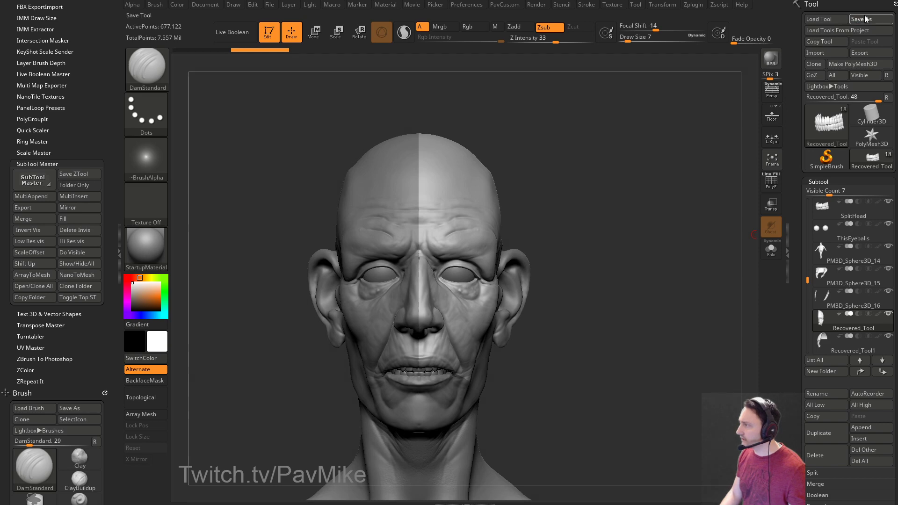
Save the tool as MechanicalSkull002.
{"action": "left_click", "coordinate": [866, 18]}
{"action": "left_click", "coordinate": [235, 169]}
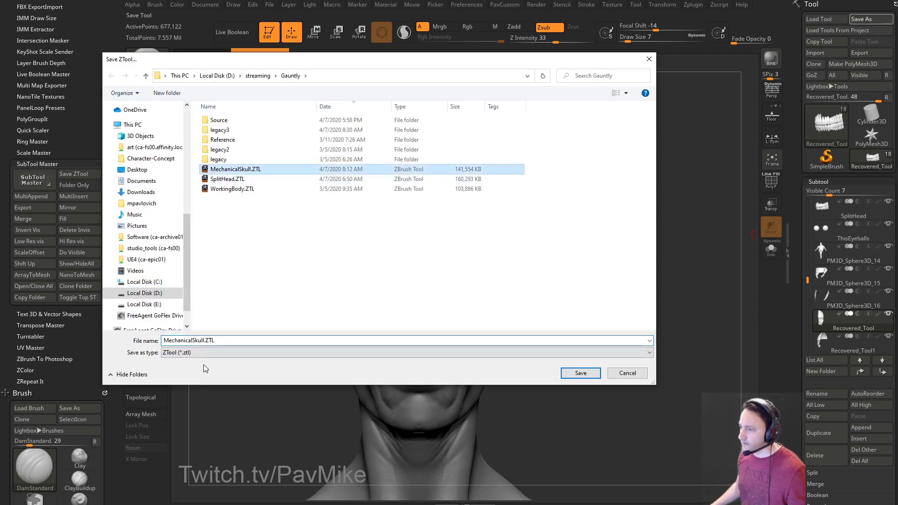
{"action": "left_click", "coordinate": [206, 340]}
{"action": "left_click_drag", "start_coordinate": [206, 340], "coordinate": [335, 356]}
{"action": "key", "text": "BackSpace"}
{"action": "type", "text": "002"}
{"action": "key", "text": "Return"}
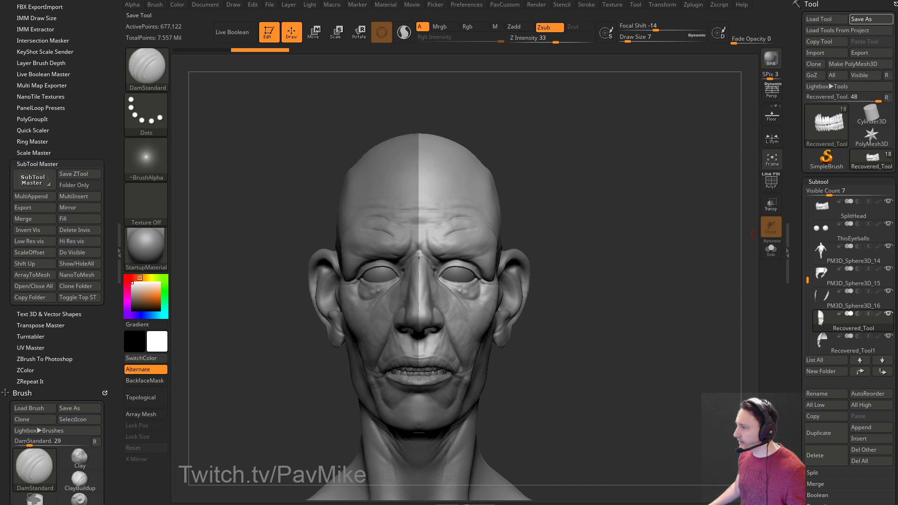
Delete the lower subdivision levels on subtools PM3D_Sphere3D_15 through PM3D_Sphere3D_19.
{"action": "left_click_drag", "start_coordinate": [671, 160], "coordinate": [645, 168]}
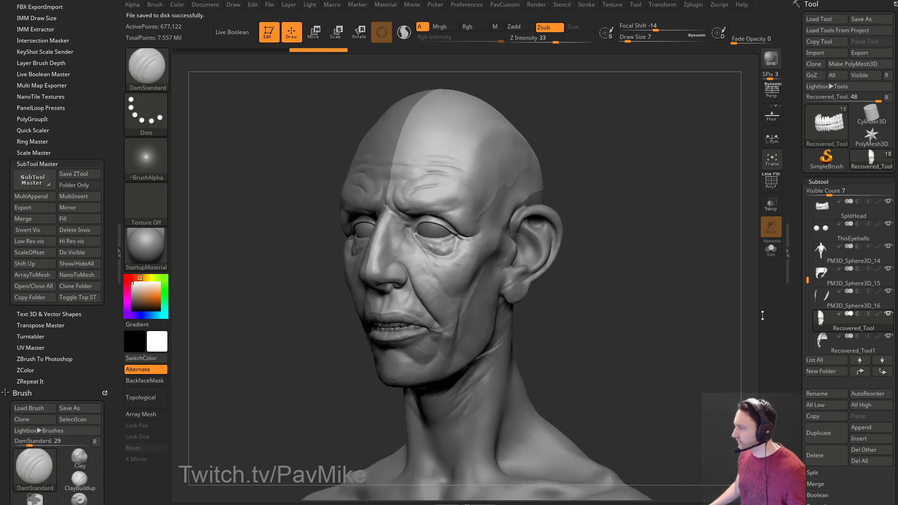
{"action": "mouse_move", "coordinate": [806, 280]}
{"action": "left_mouse_down"}
{"action": "mouse_move", "coordinate": [806, 290]}
{"action": "mouse_move", "coordinate": [806, 283]}
{"action": "left_mouse_up"}
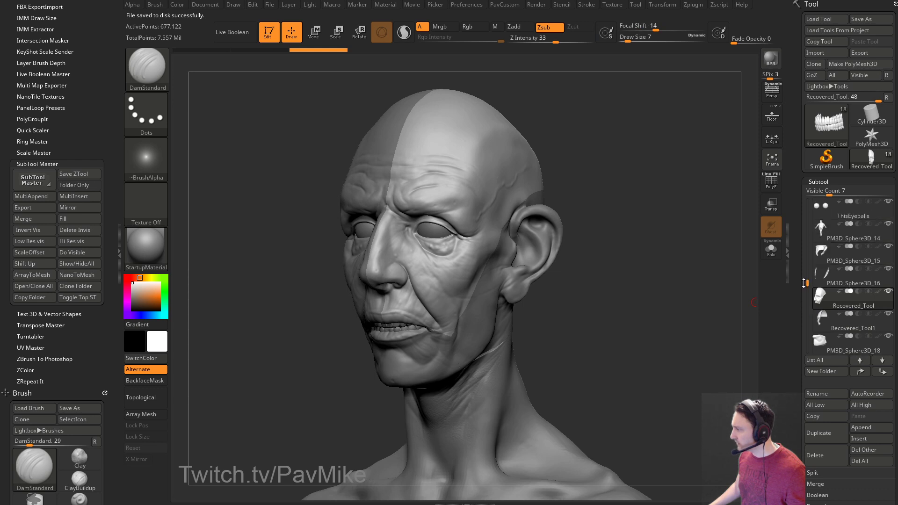
{"action": "left_click", "coordinate": [822, 253]}
{"action": "scroll", "coordinate": [824, 327], "scroll_direction": "down", "scroll_amount": 5}
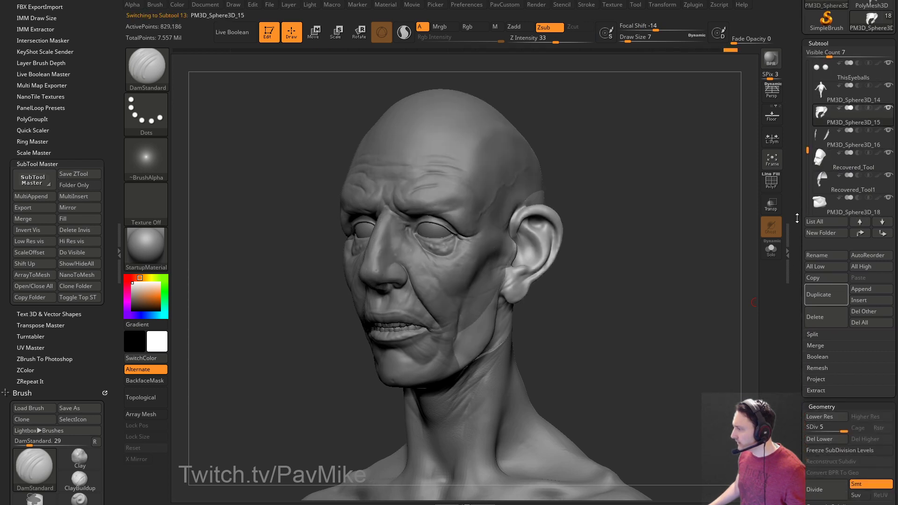
{"action": "left_click", "coordinate": [822, 415]}
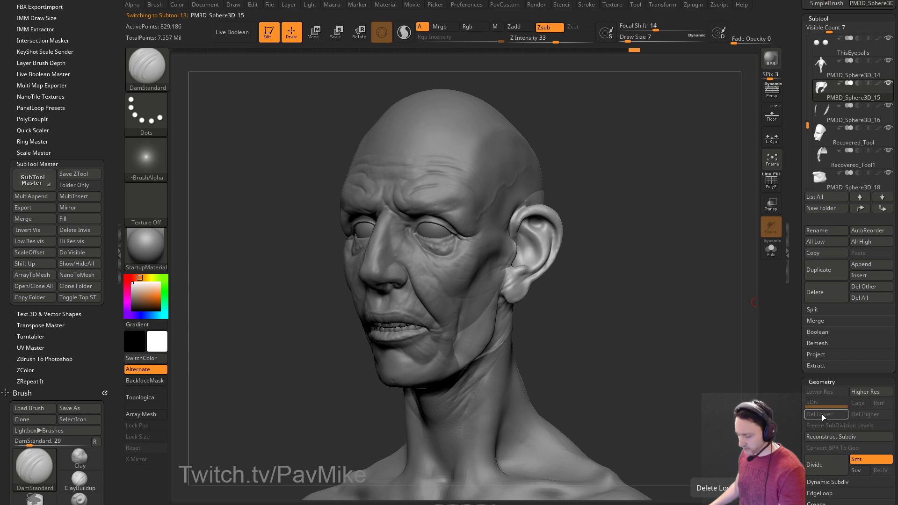
{"action": "key", "text": "Down"}
{"action": "left_click", "coordinate": [821, 414]}
{"action": "key", "text": "Down"}
{"action": "left_click", "coordinate": [821, 413]}
{"action": "key", "text": "Down"}
{"action": "left_click", "coordinate": [821, 413]}
{"action": "key", "text": "Down"}
{"action": "left_click", "coordinate": [820, 414]}
{"action": "key", "text": "Down"}
{"action": "left_click", "coordinate": [821, 414]}
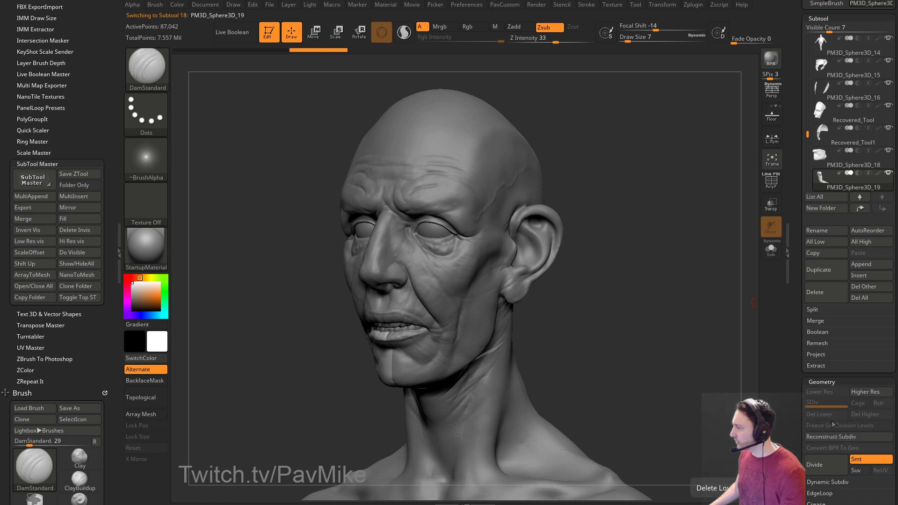
{"action": "left_click_drag", "start_coordinate": [796, 499], "coordinate": [797, 381]}
MergeDown the pieces into PM3D_Sphere3D_15, accepting the irreversible-merge prompt with Always OK.
{"action": "left_click", "coordinate": [815, 202]}
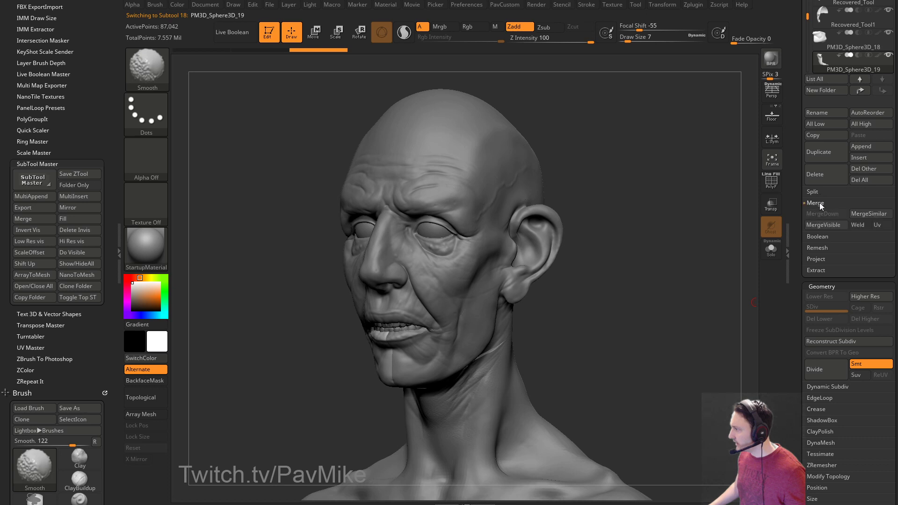
{"action": "scroll", "coordinate": [822, 271], "scroll_direction": "up", "scroll_amount": 5}
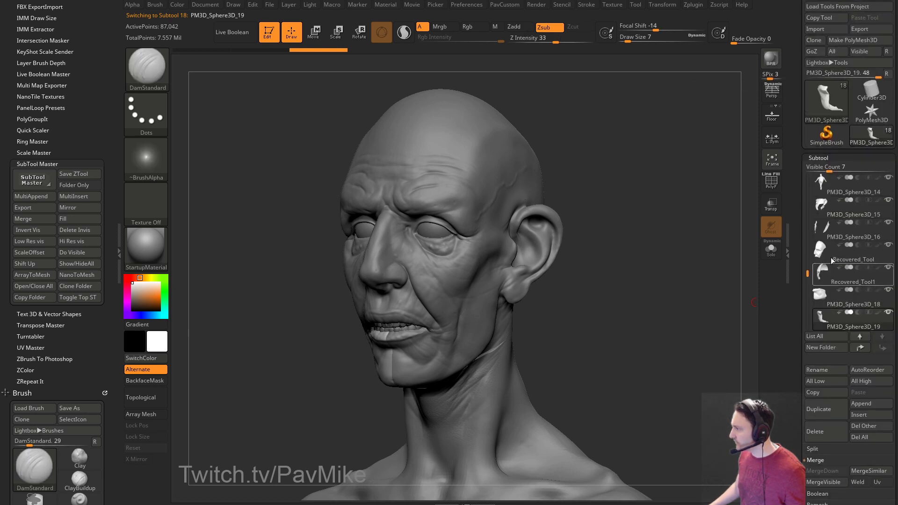
{"action": "left_click", "coordinate": [851, 211]}
{"action": "key", "text": "ctrl"}
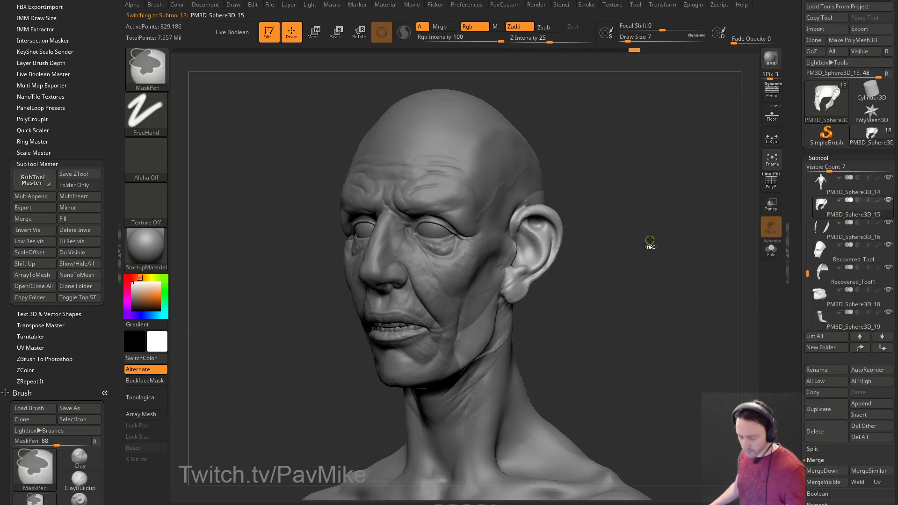
{"action": "key", "text": "ctrl+shift+m"}
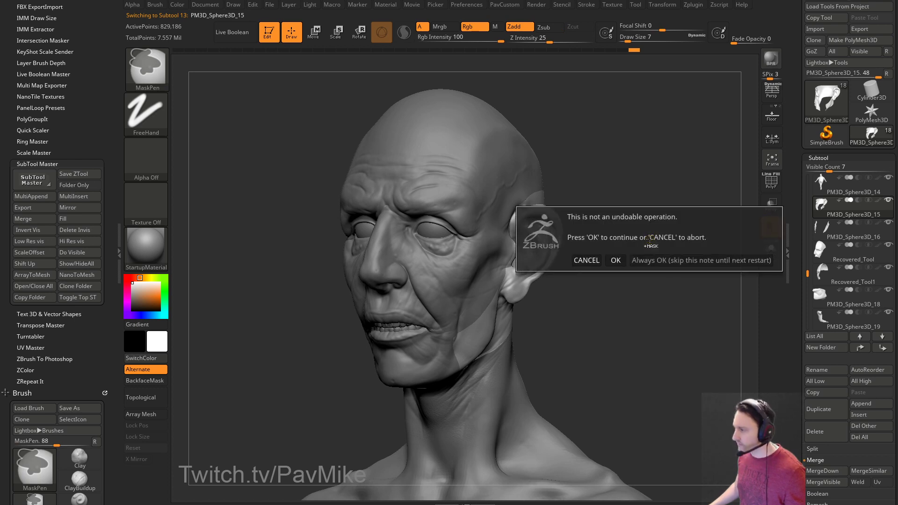
{"action": "left_click", "coordinate": [645, 260]}
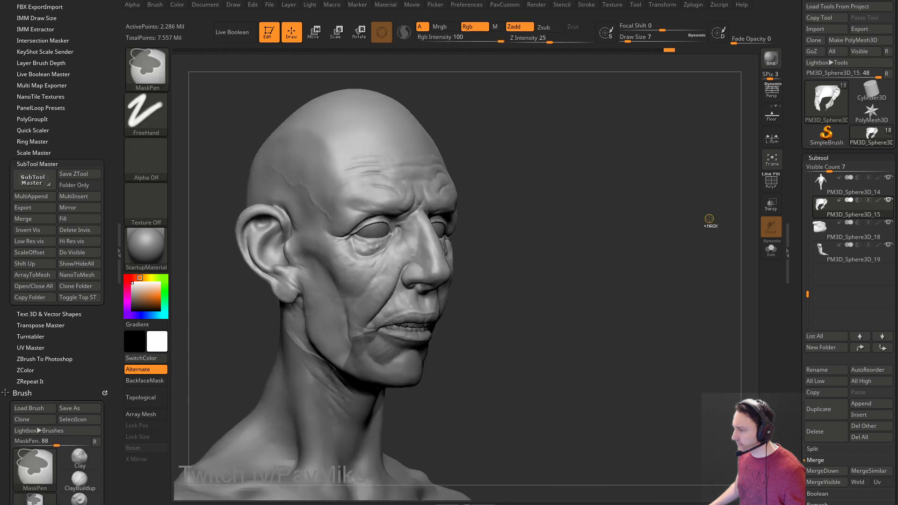
Rebuild lower subdivision levels on the head, then undo back to the highest level.
{"action": "mouse_move", "coordinate": [710, 220]}
{"action": "left_mouse_down"}
{"action": "mouse_move", "coordinate": [694, 220]}
{"action": "mouse_move", "coordinate": [728, 217]}
{"action": "mouse_move", "coordinate": [595, 214]}
{"action": "mouse_move", "coordinate": [551, 201]}
{"action": "left_mouse_up"}
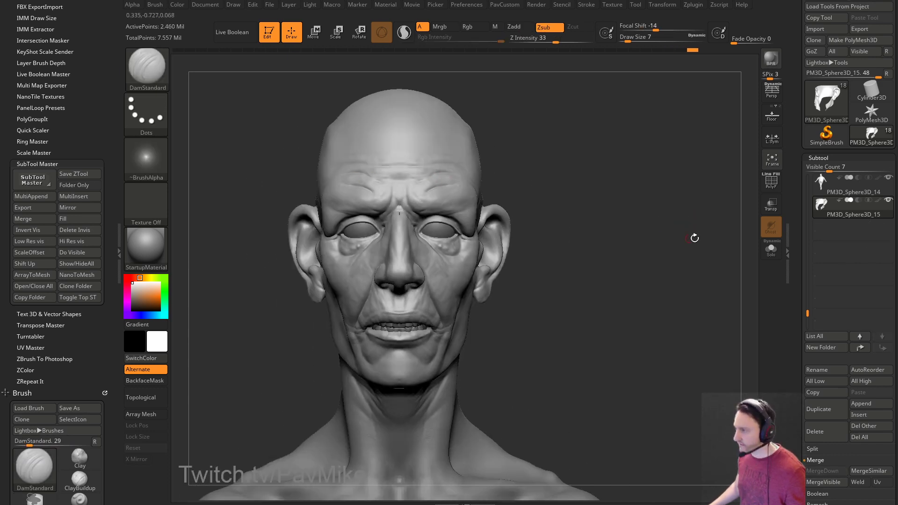
{"action": "scroll", "coordinate": [804, 234], "scroll_direction": "down", "scroll_amount": 10}
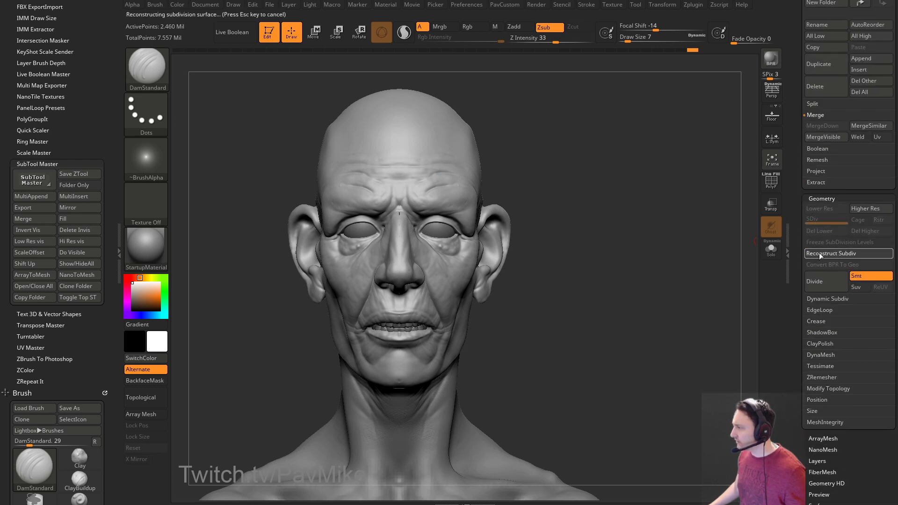
{"action": "left_click", "coordinate": [819, 252]}
{"action": "left_click", "coordinate": [818, 252]}
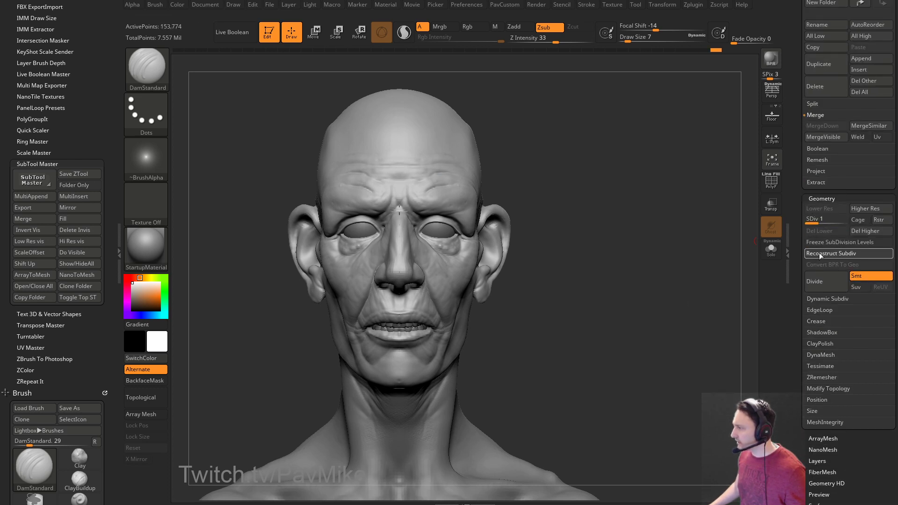
{"action": "left_click", "coordinate": [818, 253]}
{"action": "left_click", "coordinate": [818, 252]}
{"action": "left_click", "coordinate": [818, 253]}
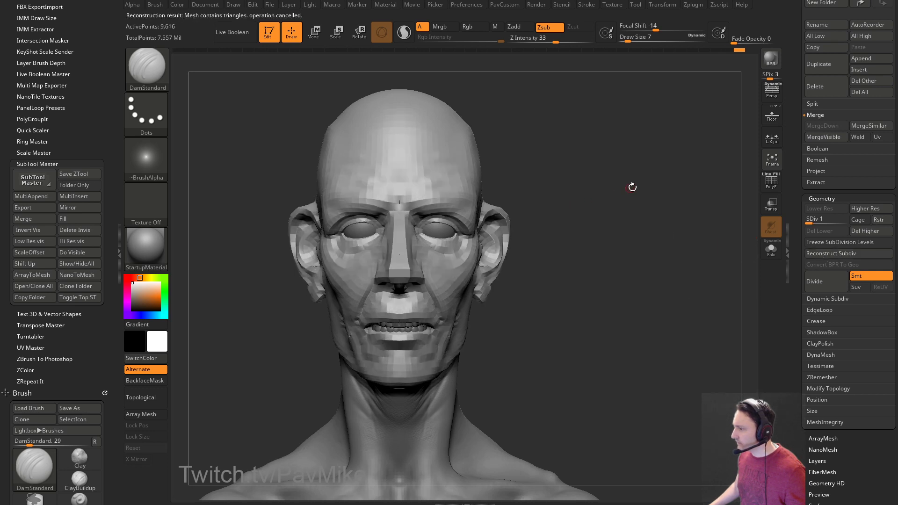
{"action": "key", "text": "ctrl+z"}
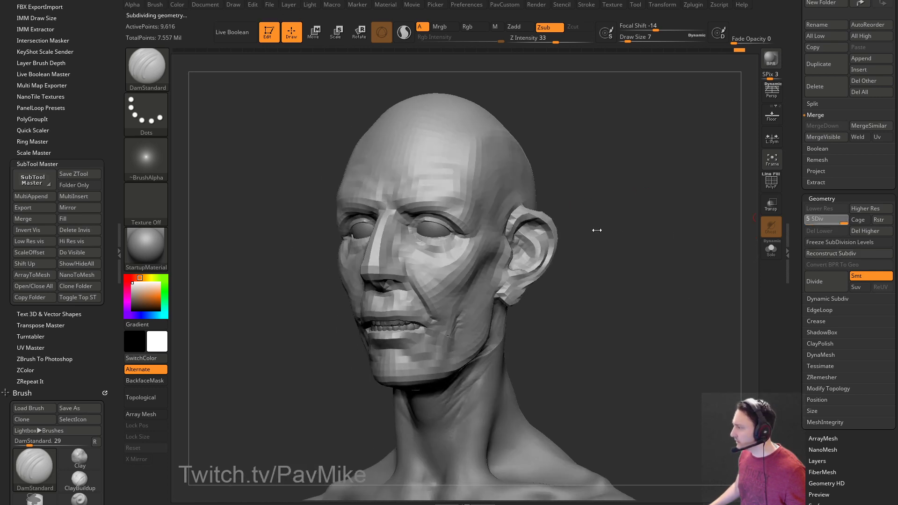
Solo the outer head shell, briefly check its PolyF wireframe, then show the full head mesh.
{"action": "left_click_drag", "start_coordinate": [614, 225], "coordinate": [663, 237], "text": "shift"}
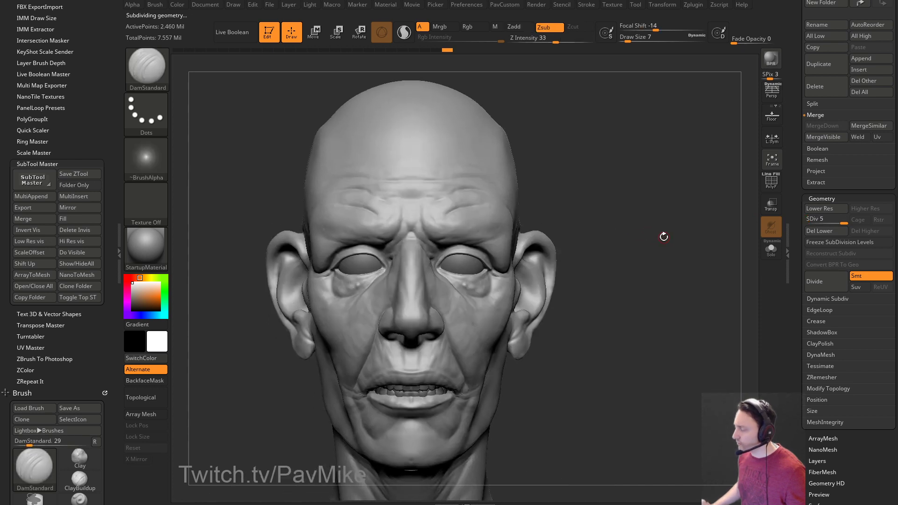
{"action": "mouse_move", "coordinate": [602, 164]}
{"action": "left_mouse_down"}
{"action": "mouse_move", "coordinate": [557, 172]}
{"action": "mouse_move", "coordinate": [692, 172]}
{"action": "left_mouse_up"}
{"action": "key", "text": "ctrl+shift"}
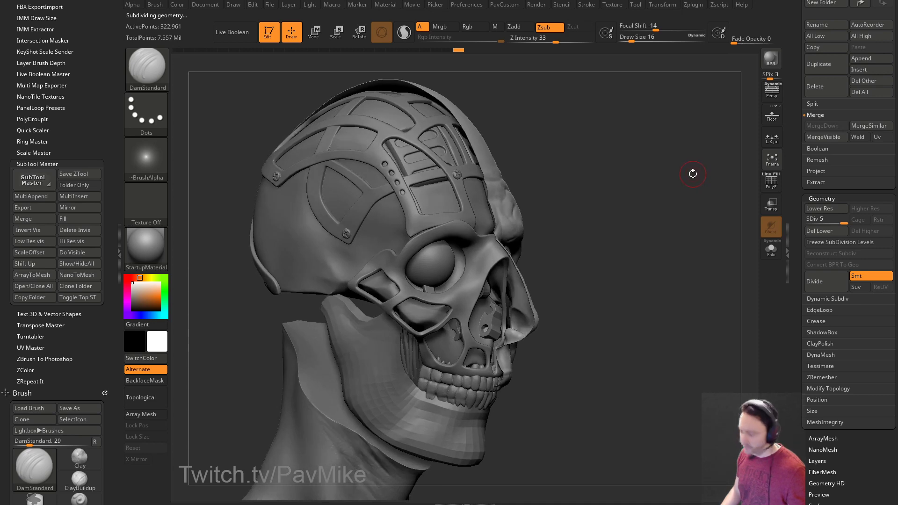
{"action": "left_click", "coordinate": [694, 177], "text": "ctrl+shift"}
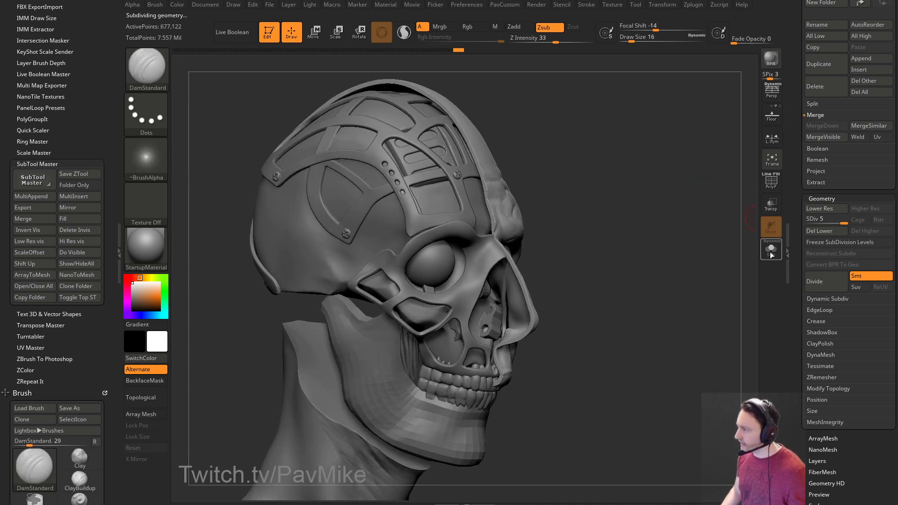
{"action": "left_click", "coordinate": [771, 249]}
{"action": "left_click", "coordinate": [771, 182]}
{"action": "mouse_move", "coordinate": [701, 192]}
{"action": "left_mouse_down"}
{"action": "mouse_move", "coordinate": [606, 195]}
{"action": "mouse_move", "coordinate": [536, 173]}
{"action": "mouse_move", "coordinate": [701, 178]}
{"action": "mouse_move", "coordinate": [591, 174]}
{"action": "mouse_move", "coordinate": [687, 177]}
{"action": "left_mouse_up"}
{"action": "left_click", "coordinate": [771, 181]}
{"action": "left_click", "coordinate": [662, 178], "text": "ctrl+shift"}
Set the brush Draw Size to 7, then 8, and zoom in on the side of the face.
{"action": "left_click_drag", "start_coordinate": [697, 146], "coordinate": [581, 178]}
{"action": "type", "text": "7"}
{"action": "key", "text": "Return"}
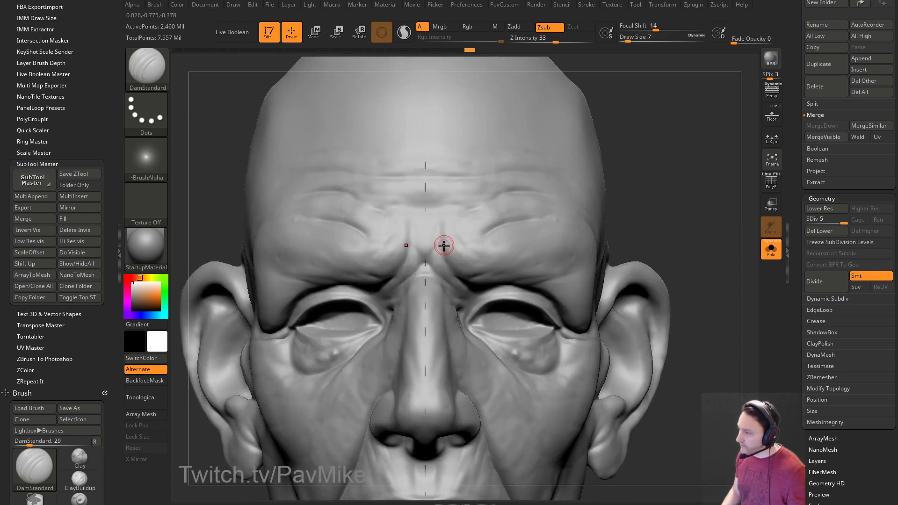
{"action": "mouse_move", "coordinate": [674, 178]}
{"action": "left_mouse_down"}
{"action": "mouse_move", "coordinate": [729, 202]}
{"action": "mouse_move", "coordinate": [706, 195]}
{"action": "mouse_move", "coordinate": [717, 164]}
{"action": "mouse_move", "coordinate": [695, 100]}
{"action": "mouse_move", "coordinate": [721, 134]}
{"action": "mouse_move", "coordinate": [701, 133]}
{"action": "left_mouse_up"}
{"action": "key", "text": "f"}
{"action": "key", "text": "f"}
{"action": "left_click_drag", "start_coordinate": [631, 130], "coordinate": [654, 133]}
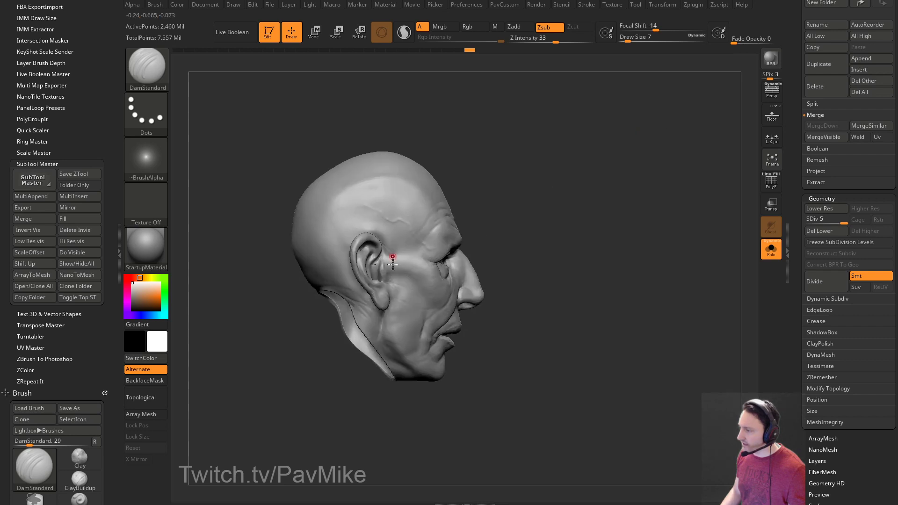
{"action": "left_click_drag", "start_coordinate": [559, 194], "coordinate": [448, 223], "text": "alt"}
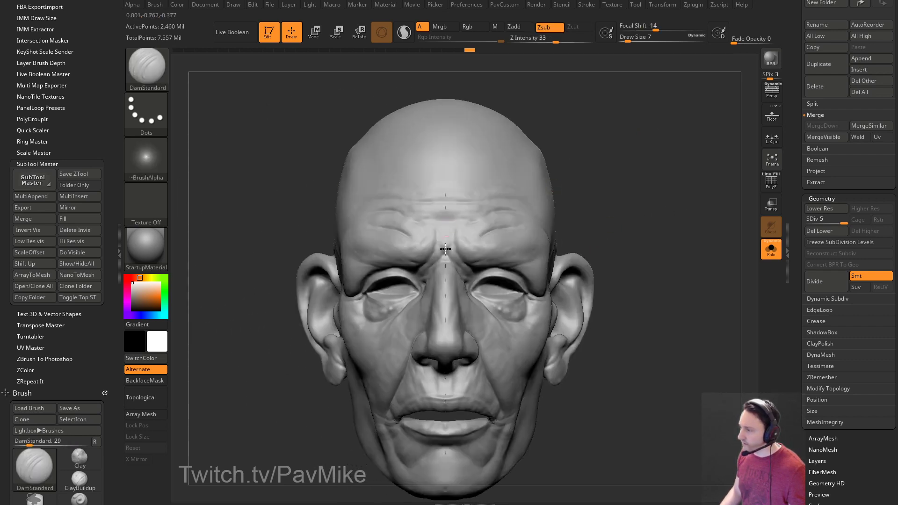
{"action": "key", "text": "s"}
{"action": "left_click", "coordinate": [659, 203]}
{"action": "mouse_move", "coordinate": [654, 203]}
{"action": "left_mouse_down"}
{"action": "mouse_move", "coordinate": [664, 195]}
{"action": "mouse_move", "coordinate": [693, 215]}
{"action": "mouse_move", "coordinate": [657, 205]}
{"action": "left_mouse_up"}
Deepen the brow crease, groove the nose bridge side, and carve vertical creases between the brows.
{"action": "mouse_move", "coordinate": [435, 248]}
{"action": "left_mouse_down"}
{"action": "mouse_move", "coordinate": [431, 262]}
{"action": "mouse_move", "coordinate": [460, 315]}
{"action": "left_mouse_up"}
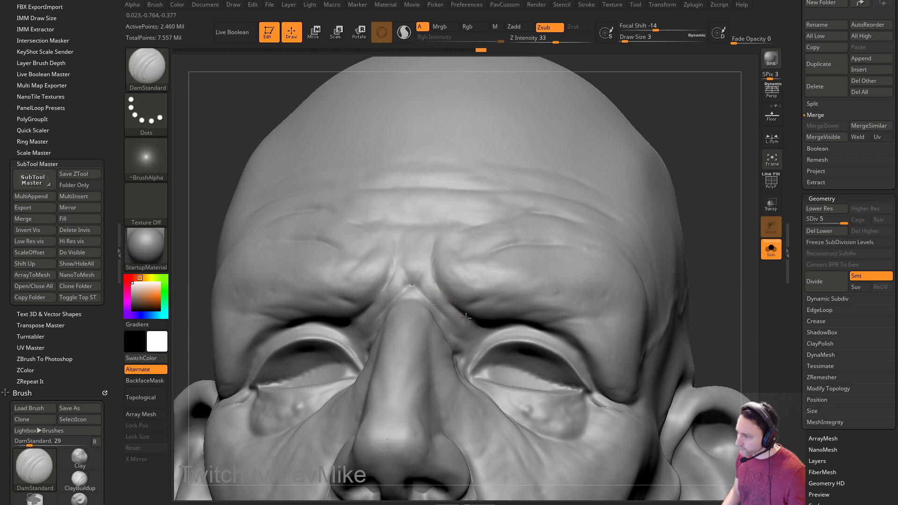
{"action": "left_click_drag", "start_coordinate": [436, 267], "coordinate": [427, 296]}
{"action": "left_click_drag", "start_coordinate": [669, 232], "coordinate": [502, 253]}
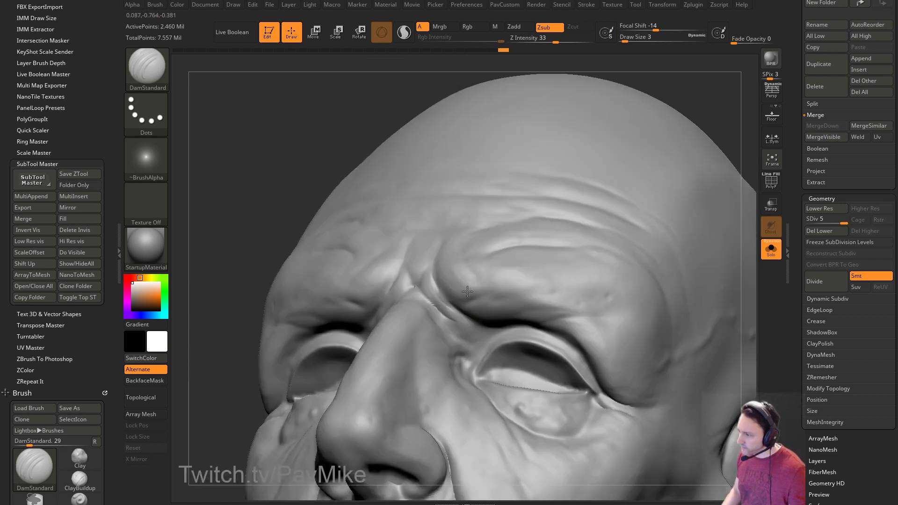
{"action": "left_click_drag", "start_coordinate": [575, 229], "coordinate": [467, 227]}
{"action": "key", "text": "bracketright"}
{"action": "left_click_drag", "start_coordinate": [404, 304], "coordinate": [405, 279]}
Carve creases above the brows, switching brush size between 9, 6 and 4.
{"action": "left_click_drag", "start_coordinate": [519, 145], "coordinate": [521, 208]}
{"action": "key", "text": "bracketright"}
{"action": "mouse_move", "coordinate": [410, 277]}
{"action": "left_mouse_down"}
{"action": "mouse_move", "coordinate": [423, 234]}
{"action": "mouse_move", "coordinate": [440, 224]}
{"action": "left_mouse_up"}
{"action": "key", "text": "bracketleft"}
{"action": "mouse_move", "coordinate": [607, 196]}
{"action": "left_mouse_down"}
{"action": "mouse_move", "coordinate": [632, 146]}
{"action": "mouse_move", "coordinate": [599, 202]}
{"action": "left_mouse_up"}
{"action": "key", "text": "bracketleft"}
{"action": "left_click_drag", "start_coordinate": [421, 270], "coordinate": [427, 280]}
Add several short mirrored creases across the brow at brush size 9.
{"action": "left_click_drag", "start_coordinate": [220, 370], "coordinate": [248, 370]}
{"action": "key", "text": "bracketright"}
{"action": "left_click_drag", "start_coordinate": [702, 201], "coordinate": [687, 138]}
{"action": "left_click_drag", "start_coordinate": [425, 256], "coordinate": [399, 260]}
{"action": "left_click_drag", "start_coordinate": [653, 179], "coordinate": [651, 146]}
{"action": "mouse_move", "coordinate": [397, 259]}
{"action": "left_mouse_down"}
{"action": "mouse_move", "coordinate": [435, 254]}
{"action": "mouse_move", "coordinate": [463, 272]}
{"action": "left_mouse_up"}
{"action": "mouse_move", "coordinate": [692, 196]}
{"action": "left_mouse_down"}
{"action": "mouse_move", "coordinate": [632, 173]}
{"action": "mouse_move", "coordinate": [599, 227]}
{"action": "left_mouse_up"}
Carve short lines under the brow and below the inner eye corners, then review the left side.
{"action": "left_click_drag", "start_coordinate": [645, 200], "coordinate": [660, 207]}
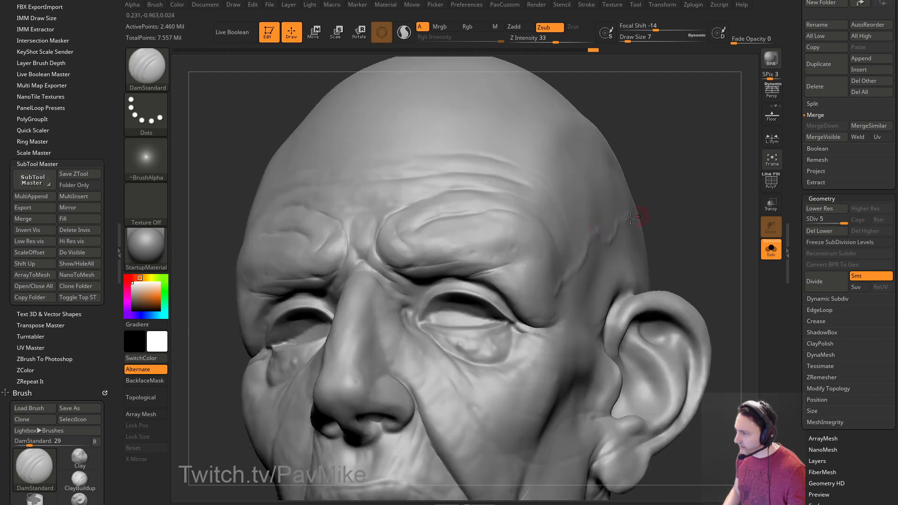
{"action": "left_click_drag", "start_coordinate": [432, 282], "coordinate": [419, 294]}
{"action": "right_click_drag", "start_coordinate": [421, 288], "coordinate": [399, 306]}
{"action": "mouse_move", "coordinate": [398, 306]}
{"action": "left_mouse_down"}
{"action": "mouse_move", "coordinate": [373, 313]}
{"action": "mouse_move", "coordinate": [330, 306]}
{"action": "left_mouse_up"}
{"action": "mouse_move", "coordinate": [330, 307]}
{"action": "right_mouse_down"}
{"action": "mouse_move", "coordinate": [268, 333]}
{"action": "mouse_move", "coordinate": [422, 256]}
{"action": "right_mouse_up"}
{"action": "left_click_drag", "start_coordinate": [427, 257], "coordinate": [407, 281]}
{"action": "right_click_drag", "start_coordinate": [246, 416], "coordinate": [347, 304]}
{"action": "left_click_drag", "start_coordinate": [537, 299], "coordinate": [363, 291]}
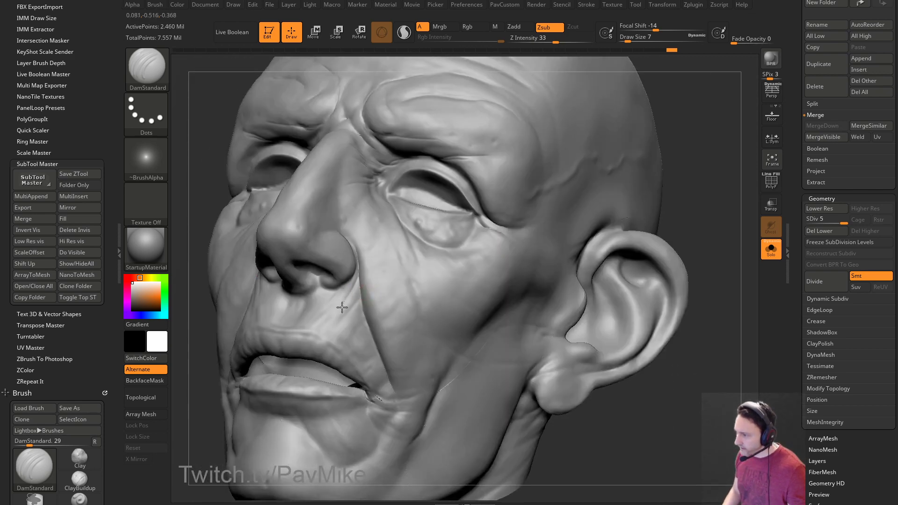
{"action": "mouse_move", "coordinate": [201, 368]}
{"action": "left_mouse_down"}
{"action": "mouse_move", "coordinate": [237, 372]}
{"action": "mouse_move", "coordinate": [258, 360]}
{"action": "left_mouse_up"}
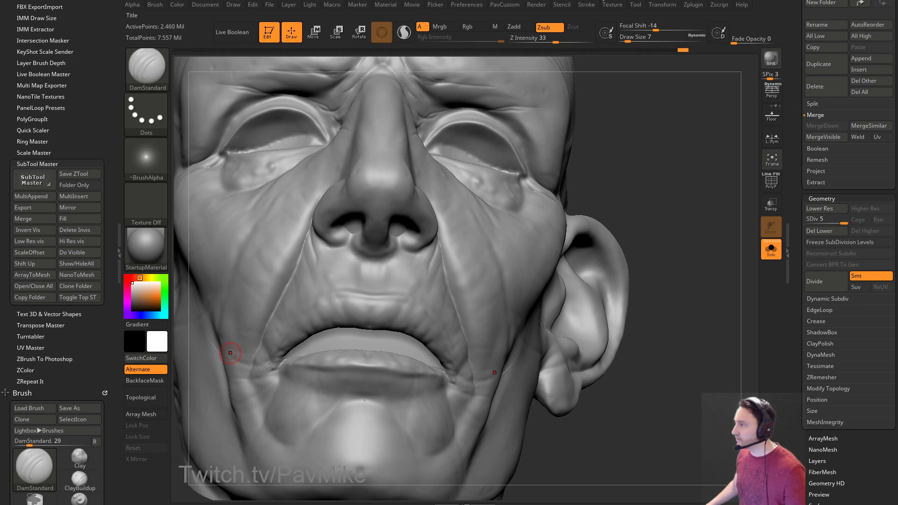
{"action": "left_click_drag", "start_coordinate": [603, 230], "coordinate": [663, 228], "text": "alt"}
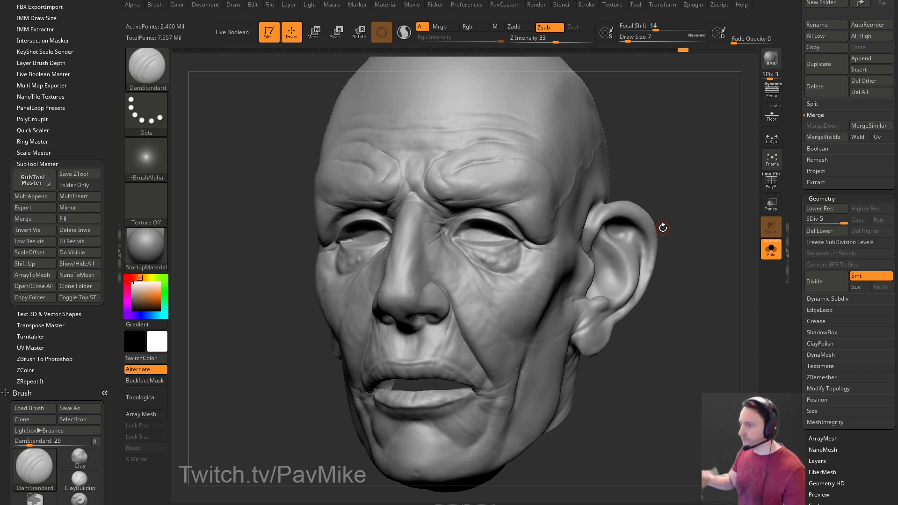
{"action": "mouse_move", "coordinate": [667, 160]}
{"action": "left_mouse_down"}
{"action": "mouse_move", "coordinate": [695, 156]}
{"action": "mouse_move", "coordinate": [678, 150]}
{"action": "left_mouse_up"}
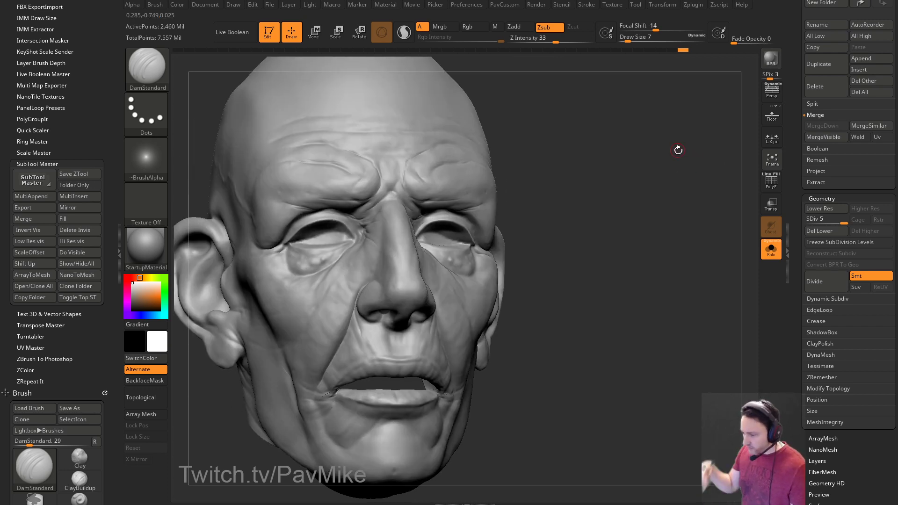
{"action": "mouse_move", "coordinate": [611, 154]}
{"action": "left_mouse_down"}
{"action": "mouse_move", "coordinate": [641, 120]}
{"action": "mouse_move", "coordinate": [655, 152]}
{"action": "mouse_move", "coordinate": [677, 127]}
{"action": "mouse_move", "coordinate": [707, 132]}
{"action": "mouse_move", "coordinate": [499, 187]}
{"action": "left_mouse_up"}
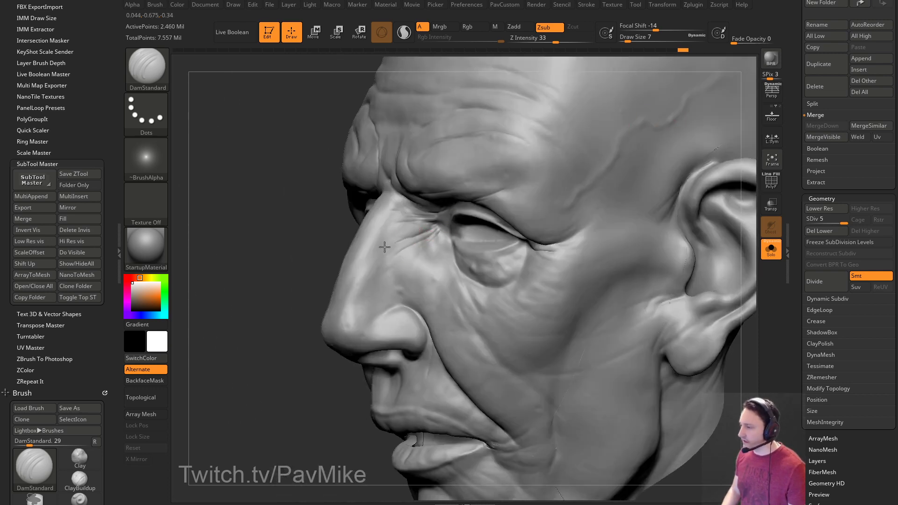
{"action": "right_click_drag", "start_coordinate": [392, 243], "coordinate": [372, 260]}
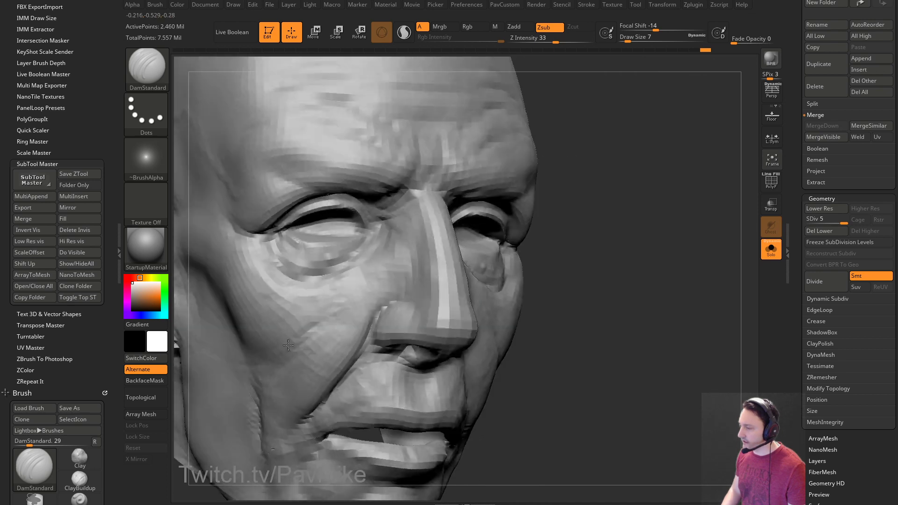
{"action": "right_click_drag", "start_coordinate": [448, 257], "coordinate": [375, 230]}
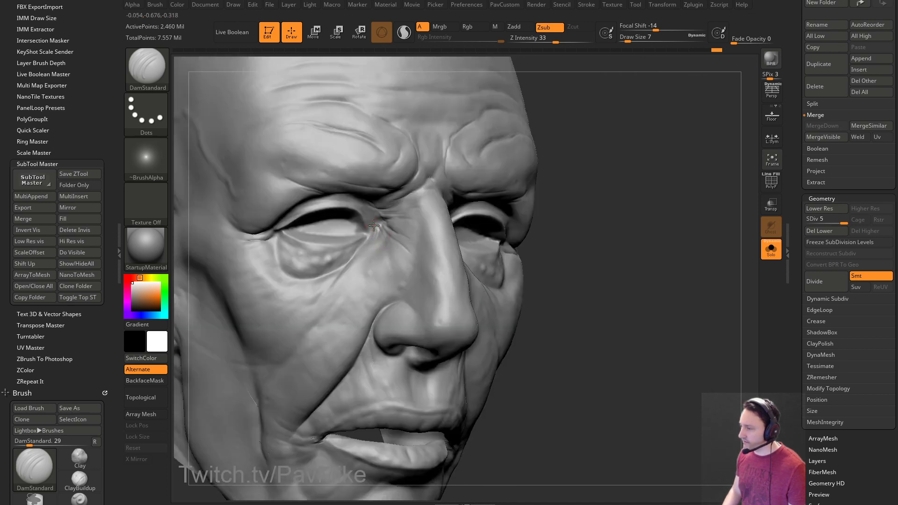
{"action": "mouse_move", "coordinate": [594, 157]}
{"action": "right_mouse_down"}
{"action": "mouse_move", "coordinate": [595, 209]}
{"action": "mouse_move", "coordinate": [401, 200]}
{"action": "right_mouse_up"}
{"action": "mouse_move", "coordinate": [576, 169]}
{"action": "right_mouse_down"}
{"action": "mouse_move", "coordinate": [397, 215]}
{"action": "mouse_move", "coordinate": [475, 209]}
{"action": "right_mouse_up"}
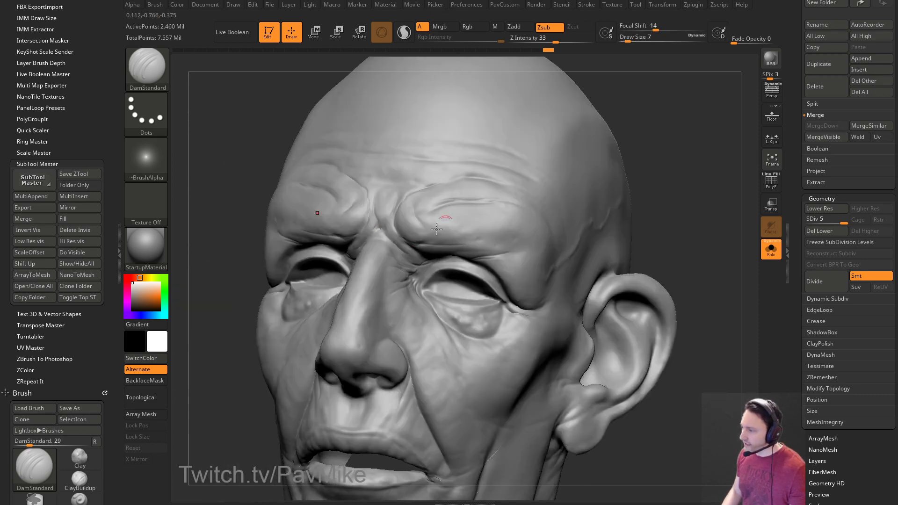
{"action": "right_click_drag", "start_coordinate": [567, 221], "coordinate": [669, 164]}
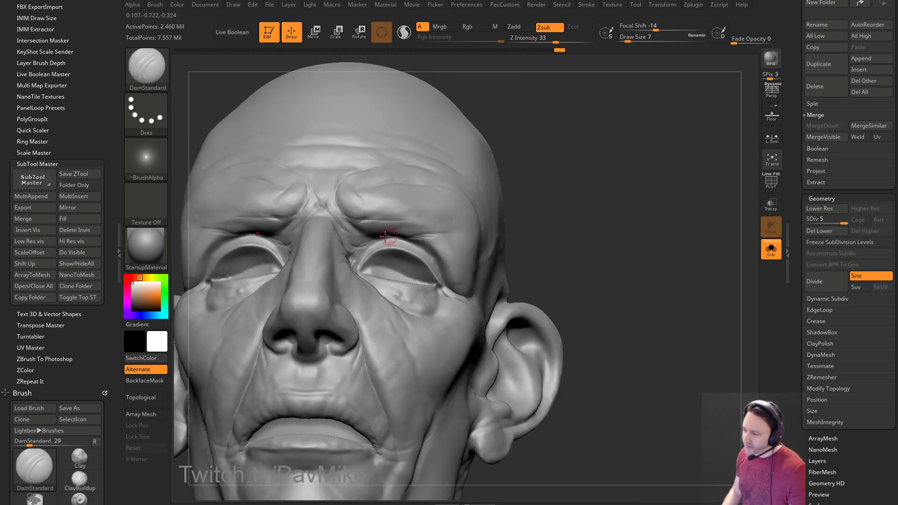
{"action": "right_click_drag", "start_coordinate": [545, 231], "coordinate": [391, 235]}
{"action": "key", "text": "bracketright"}
{"action": "key", "text": "bracketleft"}
{"action": "mouse_move", "coordinate": [508, 195]}
{"action": "right_mouse_down"}
{"action": "mouse_move", "coordinate": [568, 217]}
{"action": "mouse_move", "coordinate": [567, 231]}
{"action": "right_mouse_up"}
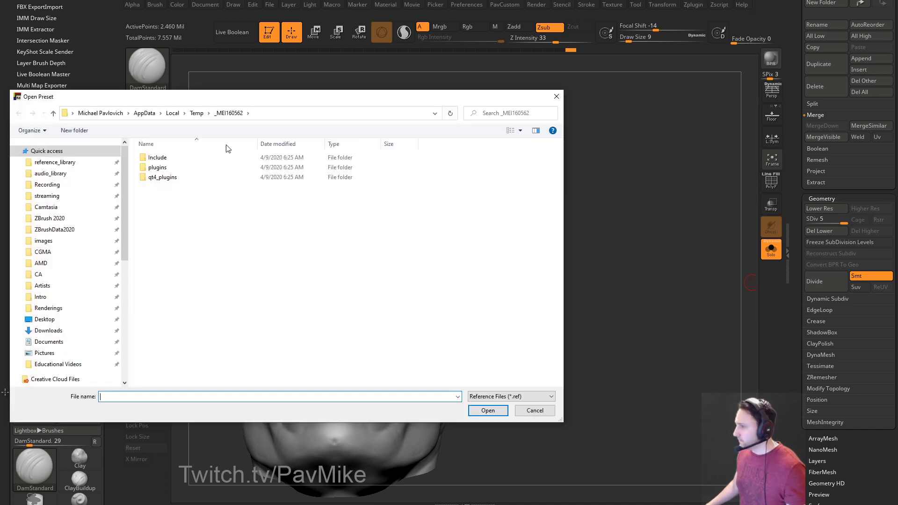
{"action": "left_click_drag", "start_coordinate": [249, 103], "coordinate": [833, 118]}
{"action": "key", "text": "Escape"}
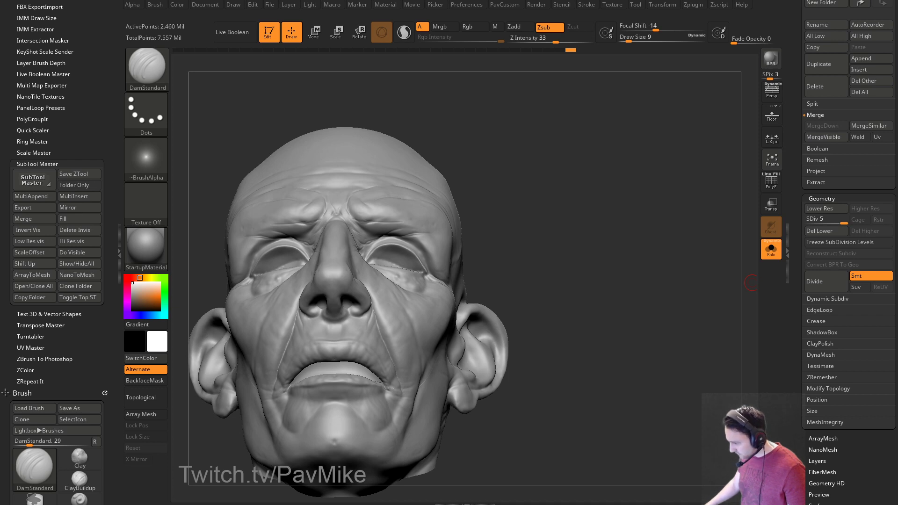
{"action": "key", "text": "alt+Tab"}
{"action": "left_click_drag", "start_coordinate": [5, 109], "coordinate": [0, 110]}
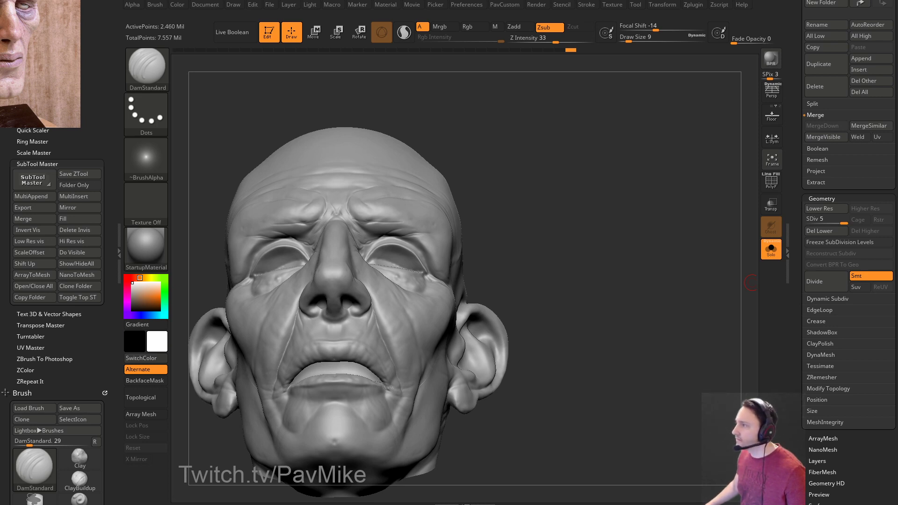
{"action": "key", "text": "Right"}
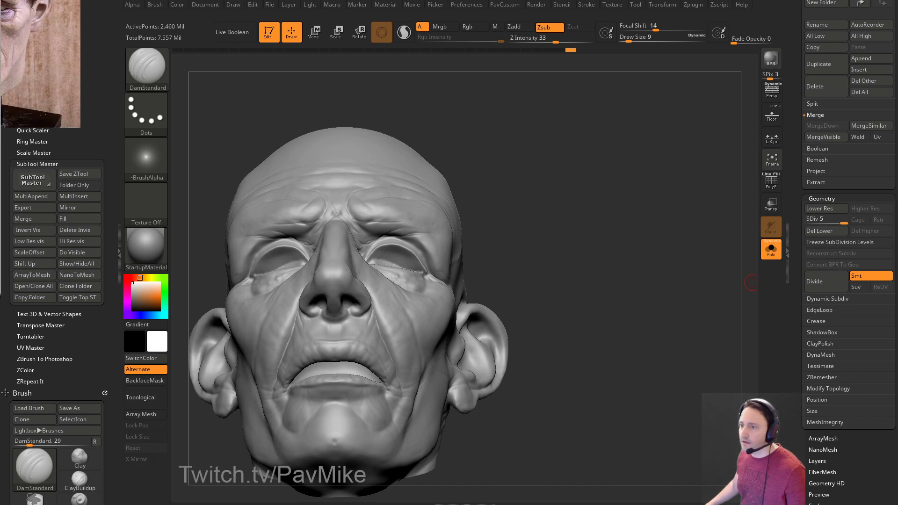
{"action": "left_click_drag", "start_coordinate": [64, 58], "coordinate": [897, 182]}
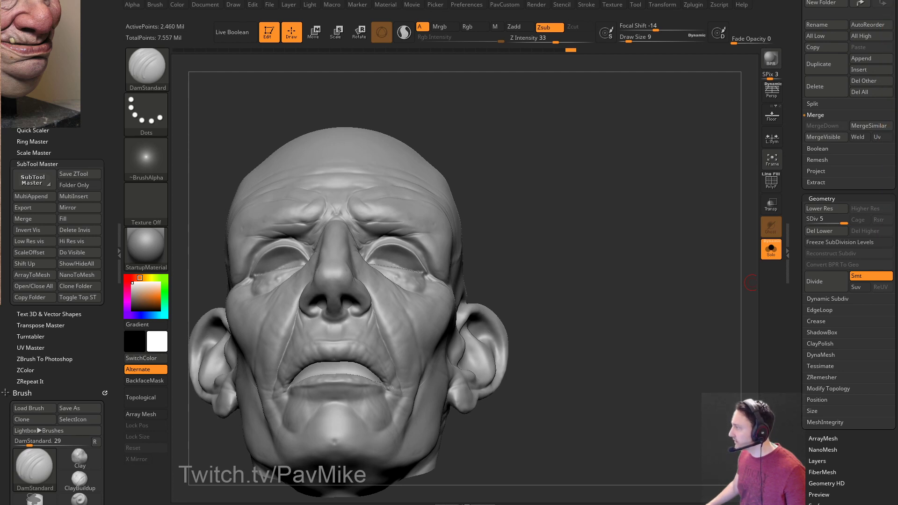
{"action": "left_click_drag", "start_coordinate": [36, 15], "coordinate": [44, 504]}
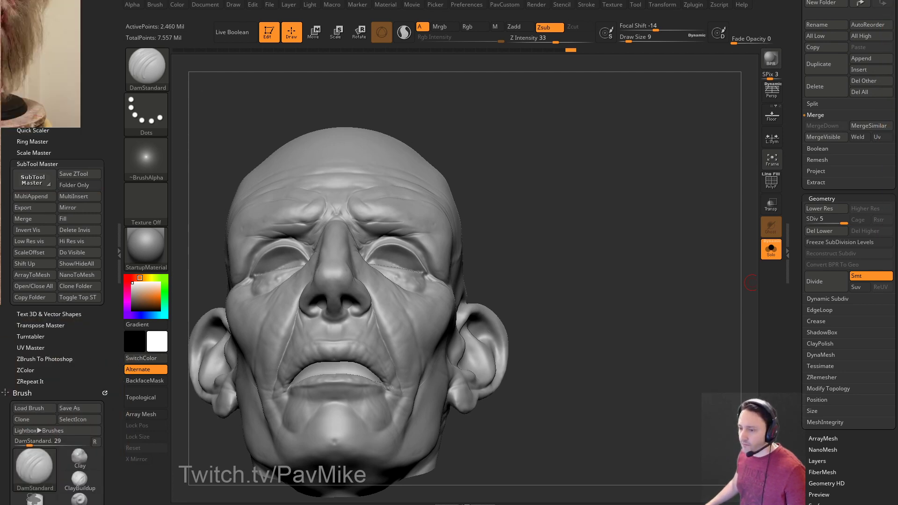
{"action": "left_click_drag", "start_coordinate": [56, 93], "coordinate": [58, 504]}
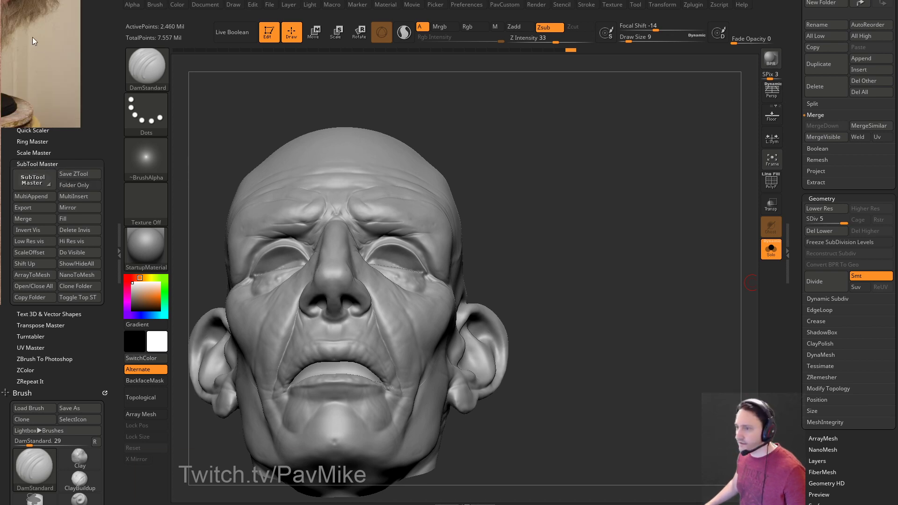
{"action": "left_click_drag", "start_coordinate": [46, 70], "coordinate": [52, 504]}
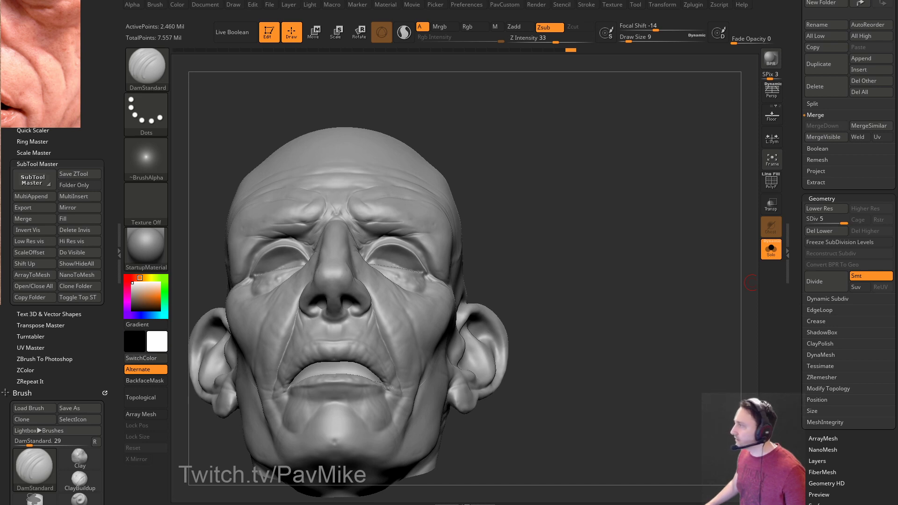
{"action": "left_click_drag", "start_coordinate": [42, 65], "coordinate": [196, 504]}
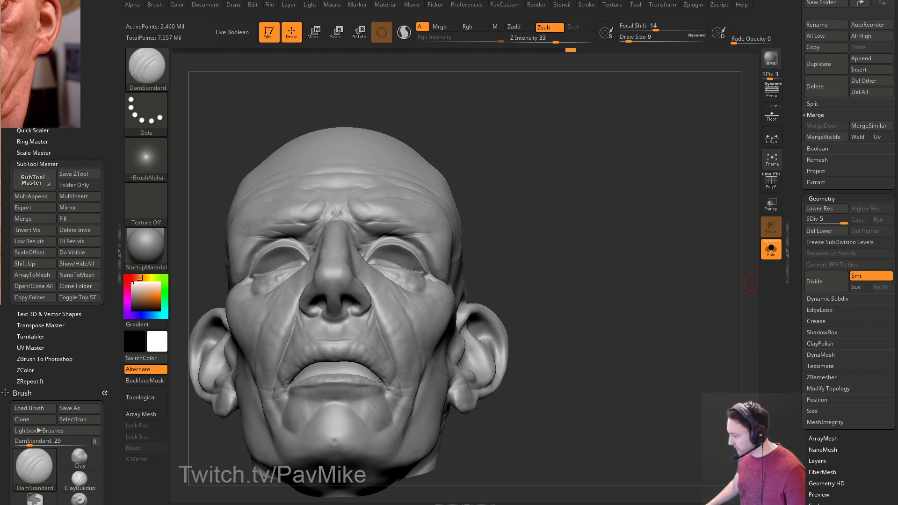
{"action": "key", "text": "Right"}
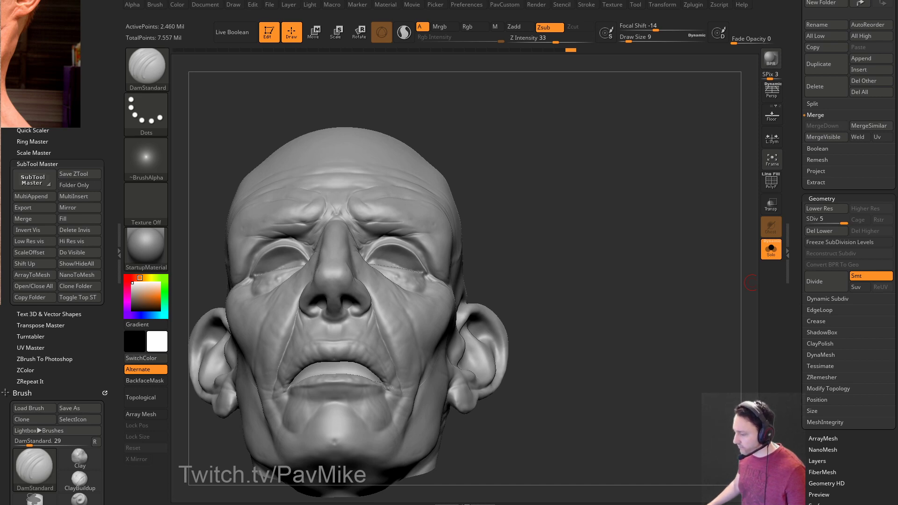
{"action": "key", "text": "Right"}
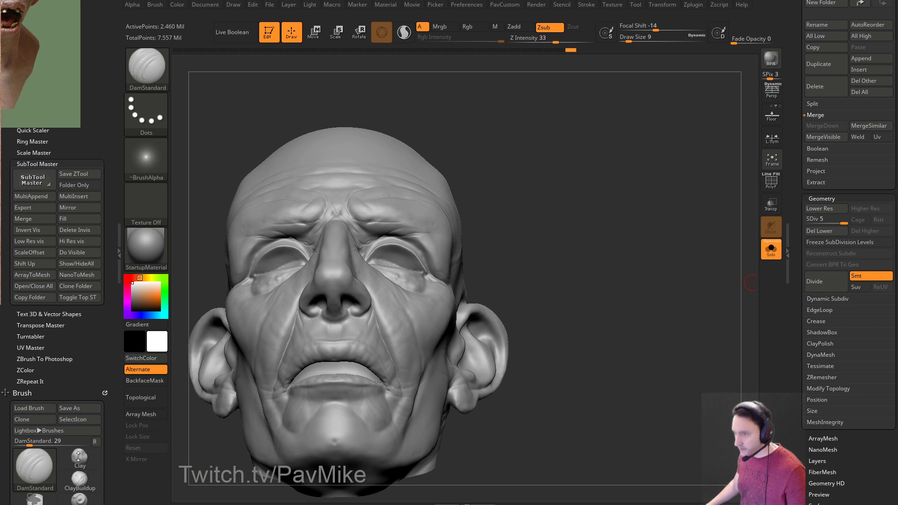
{"action": "key", "text": "Right"}
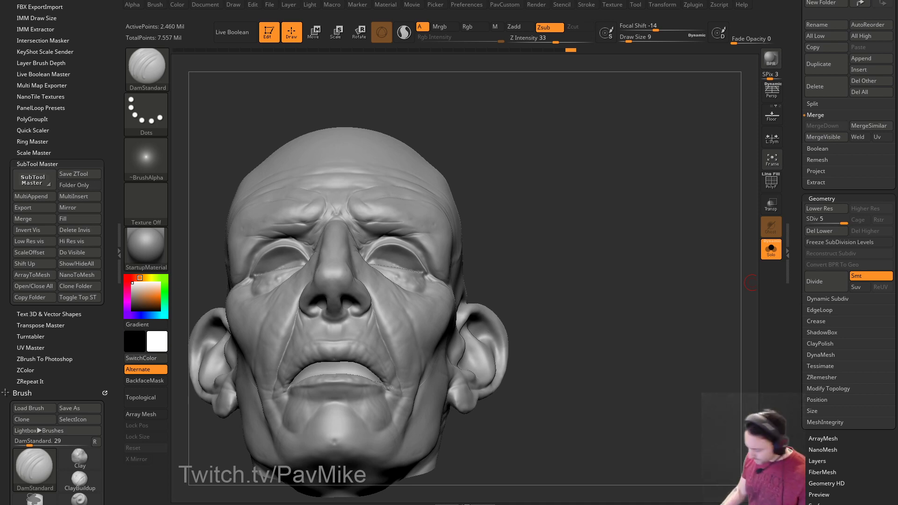
Zoom in on the eye area and set the DamStandard draw size to 7.
{"action": "mouse_move", "coordinate": [591, 181]}
{"action": "left_mouse_down"}
{"action": "mouse_move", "coordinate": [711, 187]}
{"action": "mouse_move", "coordinate": [667, 174]}
{"action": "mouse_move", "coordinate": [672, 146]}
{"action": "mouse_move", "coordinate": [694, 149]}
{"action": "mouse_move", "coordinate": [672, 147]}
{"action": "left_mouse_up"}
{"action": "key", "text": "s"}
{"action": "left_click_drag", "start_coordinate": [401, 276], "coordinate": [401, 276]}
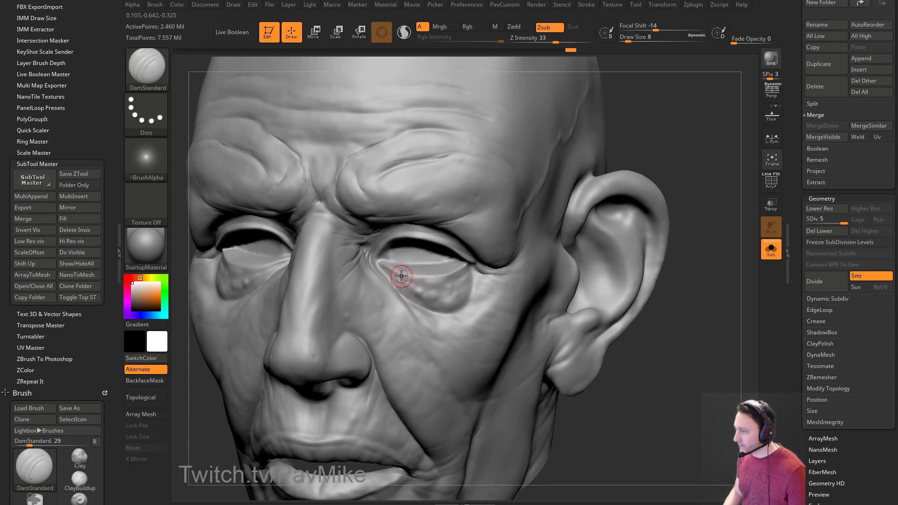
{"action": "left_click_drag", "start_coordinate": [697, 178], "coordinate": [686, 161]}
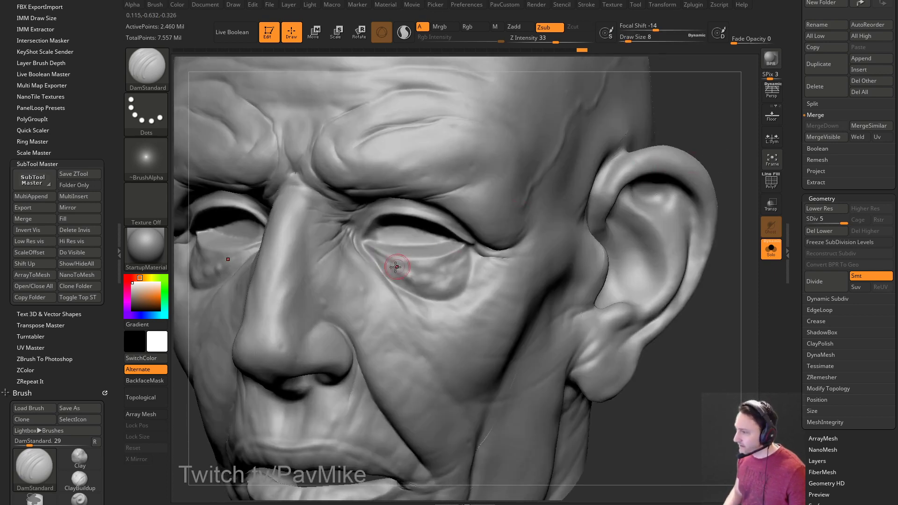
{"action": "type", "text": "s7"}
{"action": "key", "text": "Return"}
{"action": "left_click_drag", "start_coordinate": [716, 136], "coordinate": [702, 126]}
{"action": "key", "text": "s"}
{"action": "key", "text": "Return"}
Carve fine crease lines along the lower eyelid and under the outer eye corner.
{"action": "mouse_move", "coordinate": [373, 282]}
{"action": "left_mouse_down"}
{"action": "mouse_move", "coordinate": [361, 272]}
{"action": "mouse_move", "coordinate": [433, 278]}
{"action": "left_mouse_up"}
{"action": "left_click_drag", "start_coordinate": [358, 286], "coordinate": [355, 271]}
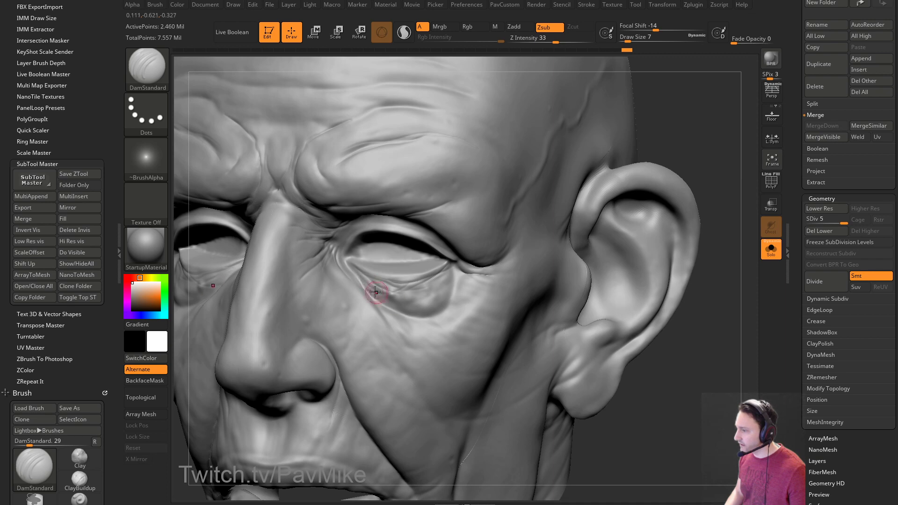
{"action": "left_click_drag", "start_coordinate": [674, 150], "coordinate": [664, 166]}
{"action": "mouse_move", "coordinate": [445, 270]}
{"action": "left_mouse_down"}
{"action": "mouse_move", "coordinate": [397, 298]}
{"action": "mouse_move", "coordinate": [440, 287]}
{"action": "mouse_move", "coordinate": [431, 297]}
{"action": "left_mouse_up"}
{"action": "left_click_drag", "start_coordinate": [712, 246], "coordinate": [692, 241]}
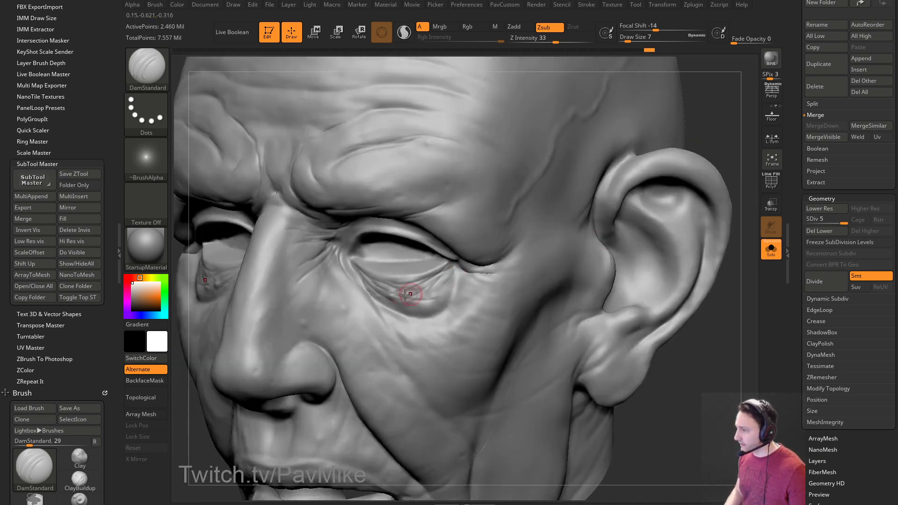
{"action": "left_click_drag", "start_coordinate": [447, 274], "coordinate": [390, 312]}
{"action": "left_click_drag", "start_coordinate": [450, 283], "coordinate": [431, 297]}
Orbit the head from profile to front to review the eye creases, trying brush sizes 3 and 11.
{"action": "mouse_move", "coordinate": [720, 123]}
{"action": "left_mouse_down"}
{"action": "mouse_move", "coordinate": [696, 140]}
{"action": "mouse_move", "coordinate": [717, 146]}
{"action": "mouse_move", "coordinate": [661, 125]}
{"action": "mouse_move", "coordinate": [648, 141]}
{"action": "left_mouse_up"}
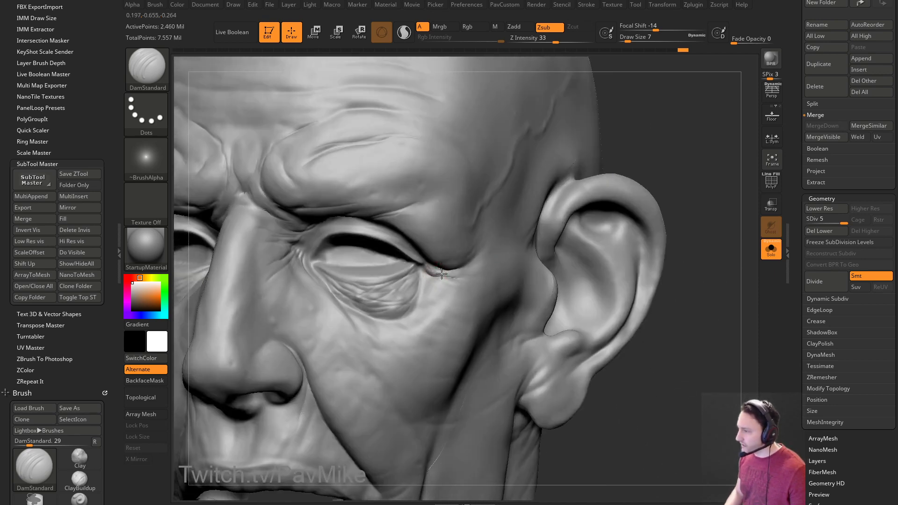
{"action": "left_click_drag", "start_coordinate": [705, 160], "coordinate": [532, 193]}
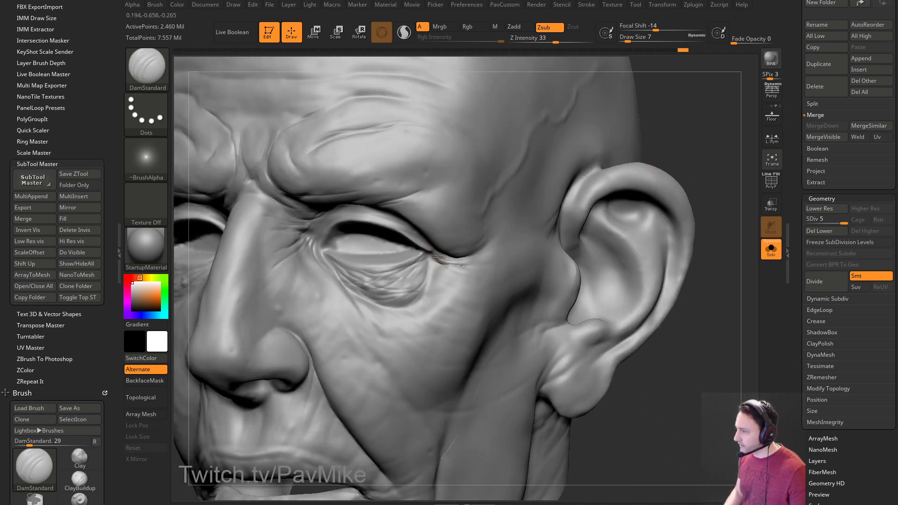
{"action": "mouse_move", "coordinate": [701, 155]}
{"action": "left_mouse_down"}
{"action": "mouse_move", "coordinate": [647, 150]}
{"action": "mouse_move", "coordinate": [675, 158]}
{"action": "mouse_move", "coordinate": [673, 140]}
{"action": "mouse_move", "coordinate": [652, 141]}
{"action": "left_mouse_up"}
{"action": "right_click_drag", "start_coordinate": [413, 218], "coordinate": [455, 187]}
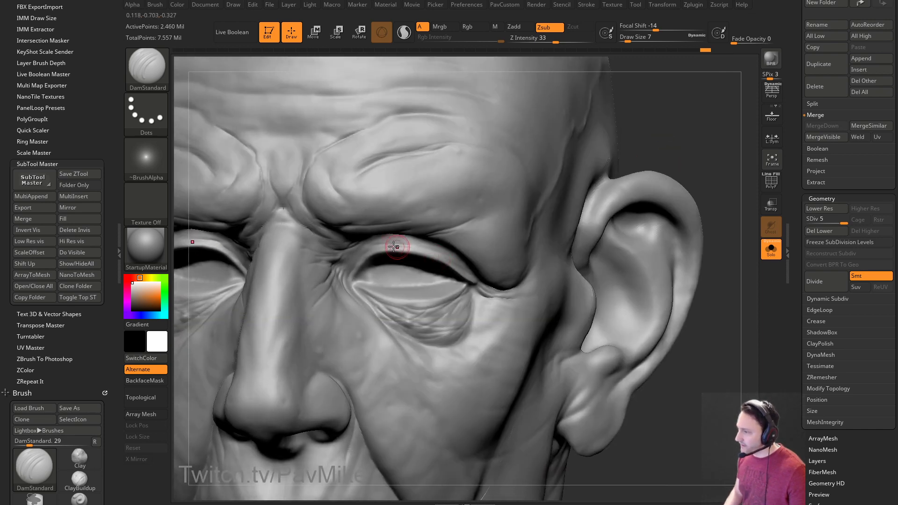
{"action": "right_click_drag", "start_coordinate": [470, 244], "coordinate": [520, 184]}
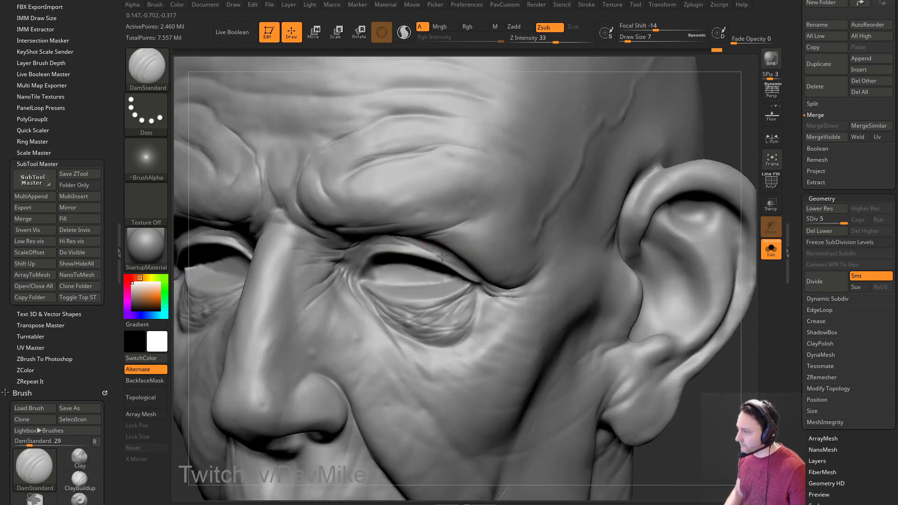
{"action": "right_click_drag", "start_coordinate": [717, 176], "coordinate": [545, 145]}
{"action": "key", "text": "["}
{"action": "key", "text": "]"}
{"action": "mouse_move", "coordinate": [711, 168]}
{"action": "right_mouse_down"}
{"action": "mouse_move", "coordinate": [689, 140]}
{"action": "mouse_move", "coordinate": [699, 180]}
{"action": "mouse_move", "coordinate": [701, 153]}
{"action": "mouse_move", "coordinate": [696, 163]}
{"action": "mouse_move", "coordinate": [647, 167]}
{"action": "mouse_move", "coordinate": [689, 176]}
{"action": "mouse_move", "coordinate": [730, 156]}
{"action": "right_mouse_up"}
{"action": "mouse_move", "coordinate": [703, 339]}
{"action": "right_mouse_down"}
{"action": "mouse_move", "coordinate": [675, 338]}
{"action": "mouse_move", "coordinate": [678, 323]}
{"action": "mouse_move", "coordinate": [683, 355]}
{"action": "mouse_move", "coordinate": [732, 360]}
{"action": "mouse_move", "coordinate": [726, 406]}
{"action": "right_mouse_up"}
Smooth the surface near the nose and cheek with a size 7 brush.
{"action": "key", "text": "s"}
{"action": "left_click", "coordinate": [402, 267]}
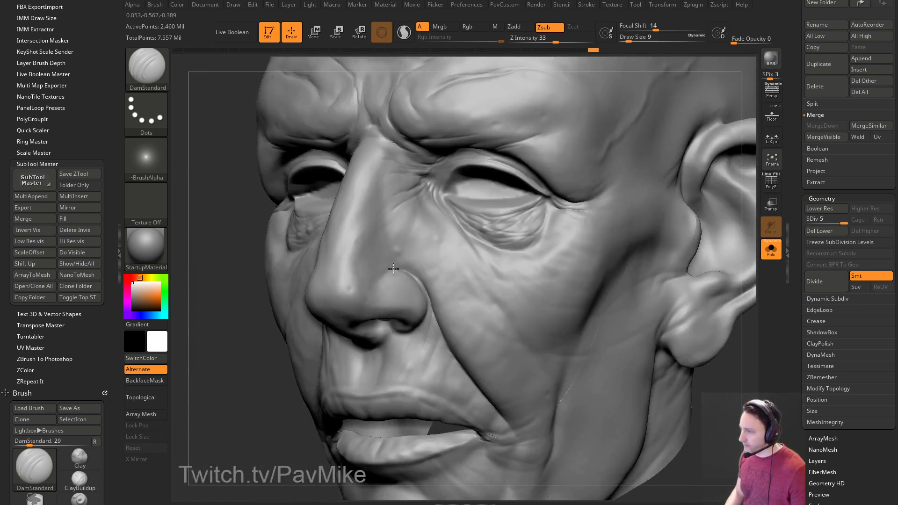
{"action": "mouse_move", "coordinate": [225, 351]}
{"action": "right_mouse_down"}
{"action": "mouse_move", "coordinate": [290, 369]}
{"action": "mouse_move", "coordinate": [461, 239]}
{"action": "right_mouse_up"}
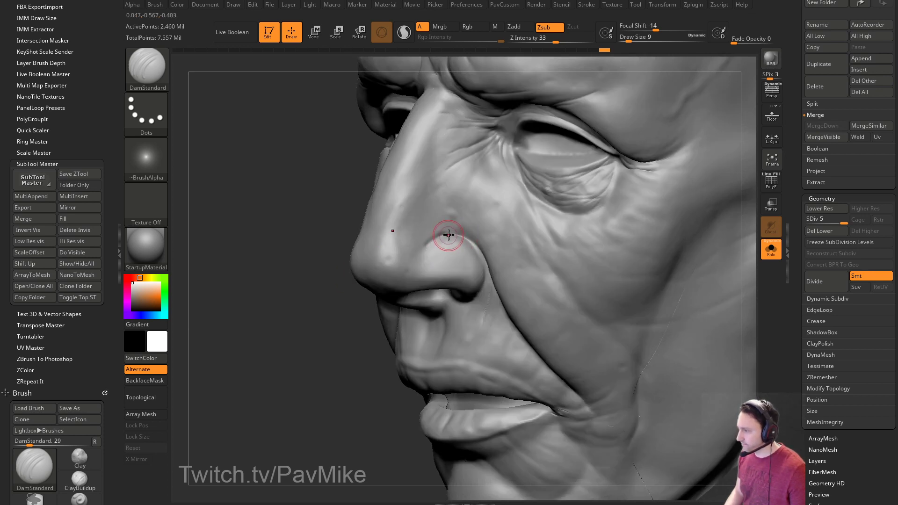
{"action": "right_click_drag", "start_coordinate": [321, 316], "coordinate": [437, 236]}
{"action": "key", "text": "shift"}
{"action": "key", "text": "shift"}
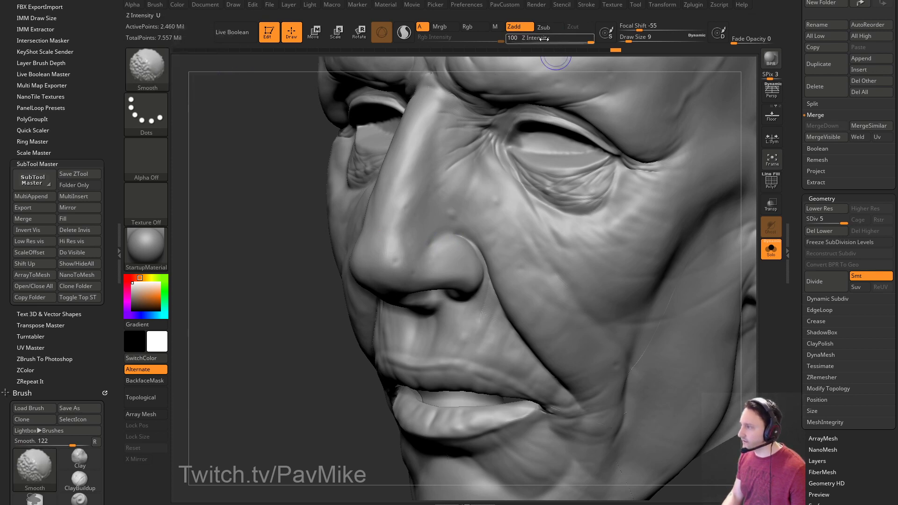
{"action": "key", "text": "bracketleft"}
{"action": "key", "text": "bracketleft"}
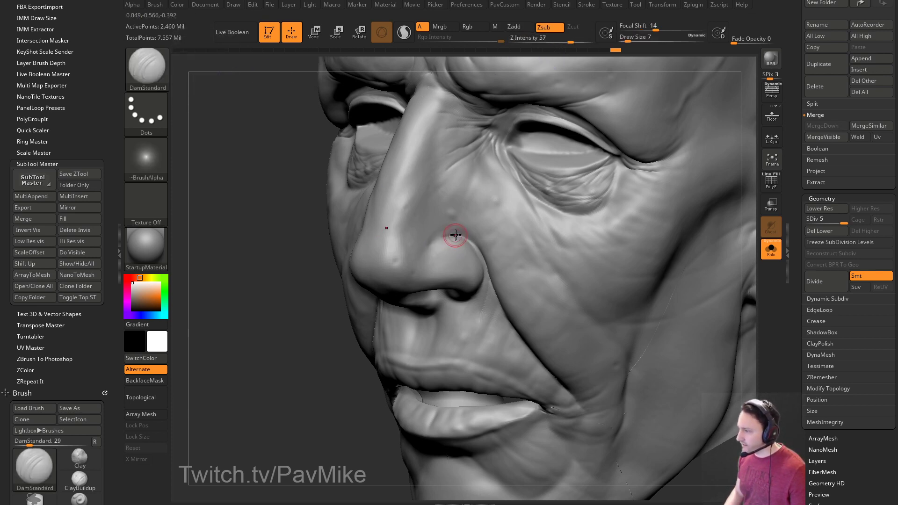
{"action": "mouse_move", "coordinate": [425, 265]}
{"action": "right_mouse_down"}
{"action": "mouse_move", "coordinate": [278, 346]}
{"action": "mouse_move", "coordinate": [583, 202]}
{"action": "mouse_move", "coordinate": [623, 230]}
{"action": "mouse_move", "coordinate": [705, 211]}
{"action": "mouse_move", "coordinate": [514, 261]}
{"action": "right_mouse_up"}
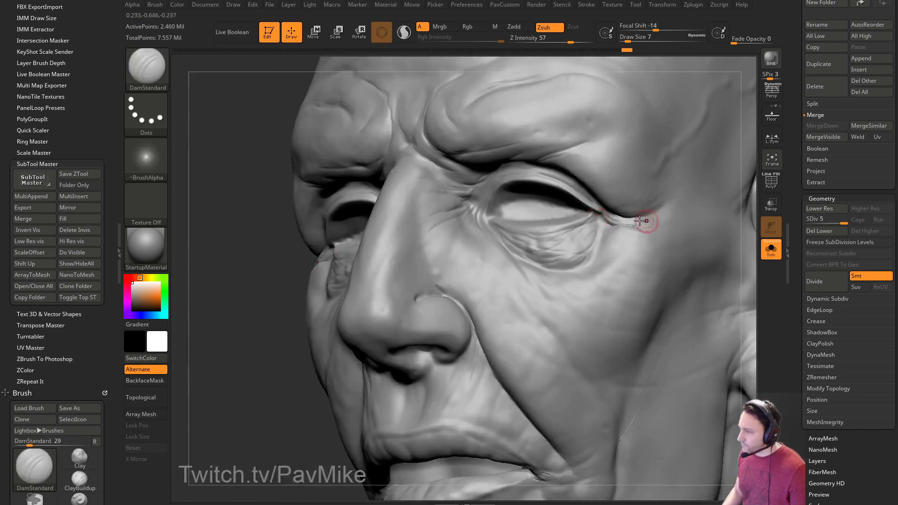
{"action": "mouse_move", "coordinate": [361, 271]}
{"action": "right_mouse_down"}
{"action": "mouse_move", "coordinate": [283, 321]}
{"action": "mouse_move", "coordinate": [461, 252]}
{"action": "right_mouse_up"}
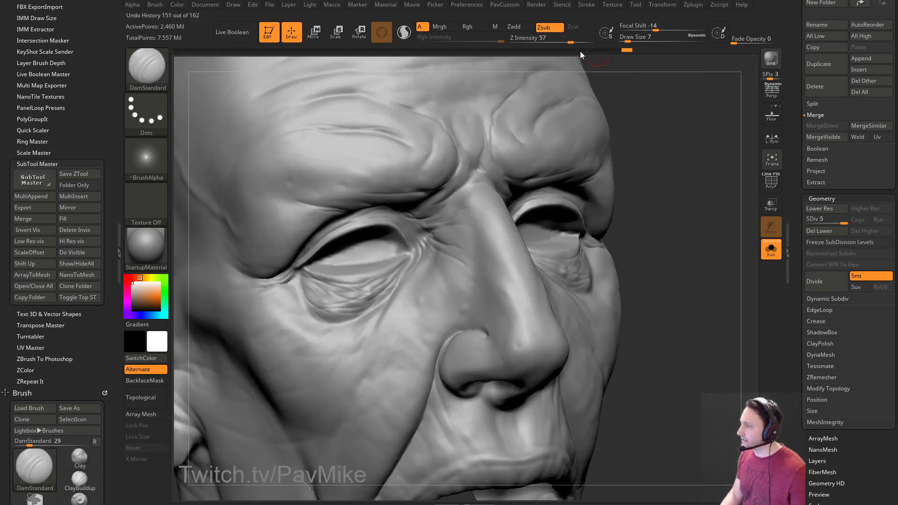
Carve small wrinkle lines at the outer and inner eye corners with DamStandard.
{"action": "right_click_drag", "start_coordinate": [645, 97], "coordinate": [420, 250]}
{"action": "left_click_drag", "start_coordinate": [420, 250], "coordinate": [459, 248]}
{"action": "right_click_drag", "start_coordinate": [459, 248], "coordinate": [621, 200]}
{"action": "mouse_move", "coordinate": [472, 247]}
{"action": "left_mouse_down"}
{"action": "mouse_move", "coordinate": [431, 237]}
{"action": "mouse_move", "coordinate": [441, 243]}
{"action": "left_mouse_up"}
{"action": "right_click_drag", "start_coordinate": [442, 244], "coordinate": [491, 213]}
{"action": "mouse_move", "coordinate": [491, 213]}
{"action": "left_mouse_down"}
{"action": "mouse_move", "coordinate": [495, 238]}
{"action": "mouse_move", "coordinate": [512, 204]}
{"action": "left_mouse_up"}
{"action": "mouse_move", "coordinate": [277, 384]}
{"action": "left_mouse_down"}
{"action": "mouse_move", "coordinate": [467, 233]}
{"action": "mouse_move", "coordinate": [524, 207]}
{"action": "mouse_move", "coordinate": [537, 214]}
{"action": "left_mouse_up"}
{"action": "left_click_drag", "start_coordinate": [268, 354], "coordinate": [415, 214]}
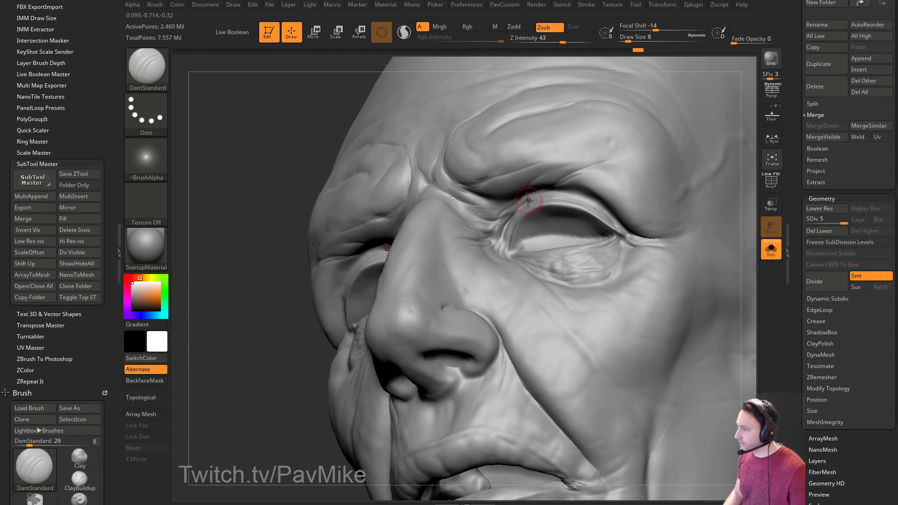
{"action": "left_click_drag", "start_coordinate": [287, 331], "coordinate": [585, 157]}
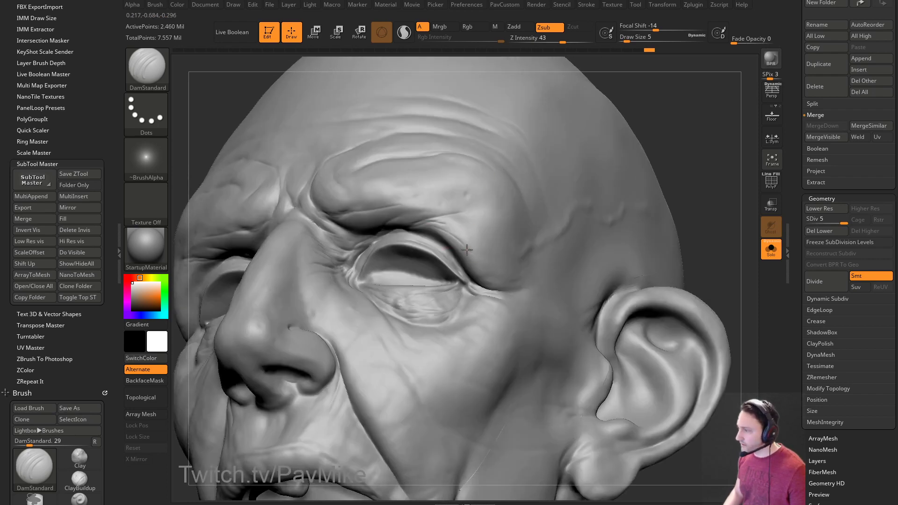
{"action": "left_click_drag", "start_coordinate": [661, 140], "coordinate": [483, 255]}
{"action": "left_click", "coordinate": [166, 154]}
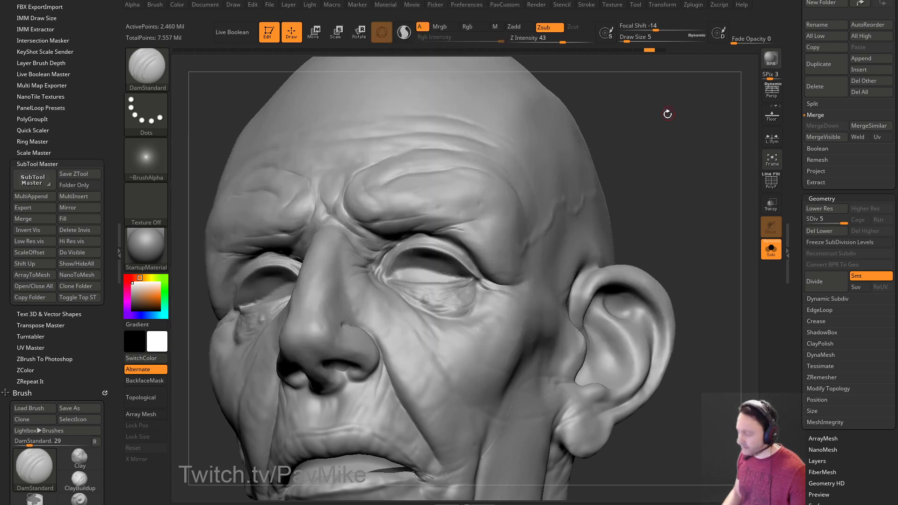
Browse the LightBox Skins alpha folder, previewing the alf12.psd skin alpha.
{"action": "key", "text": "comma"}
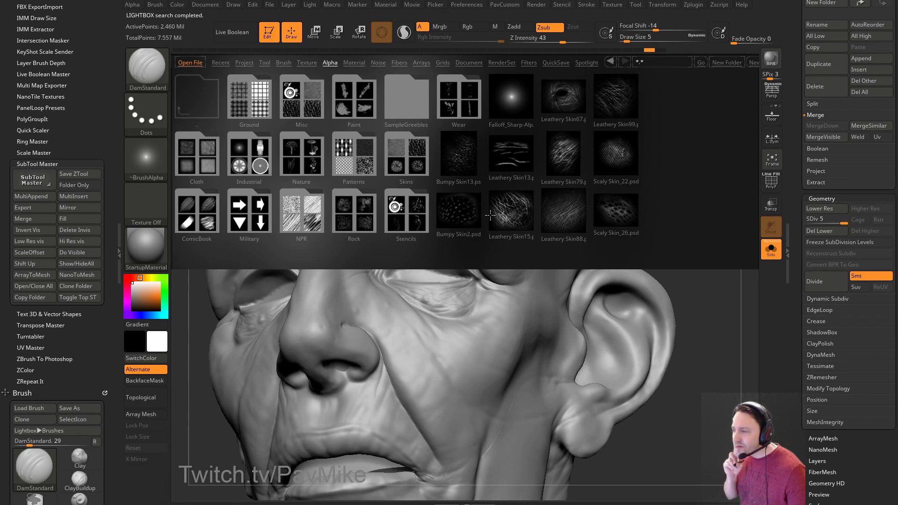
{"action": "double_click", "coordinate": [410, 158]}
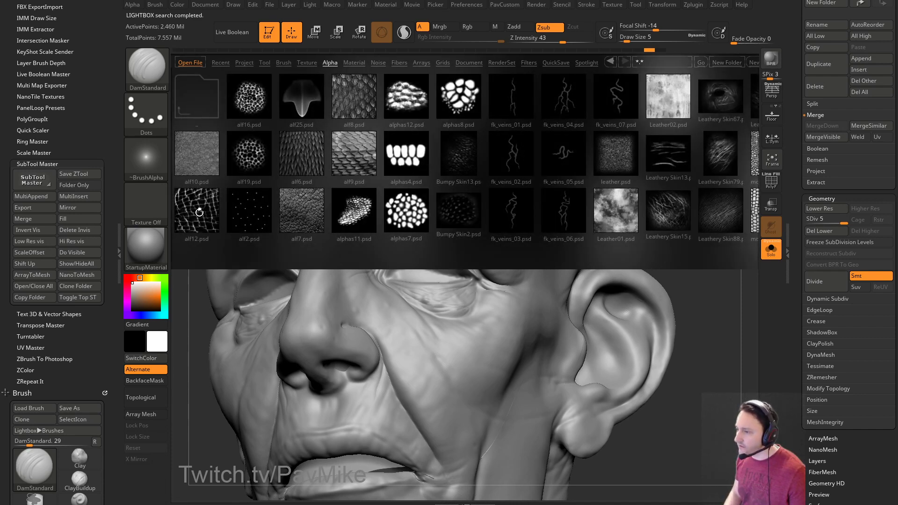
{"action": "left_click", "coordinate": [204, 211]}
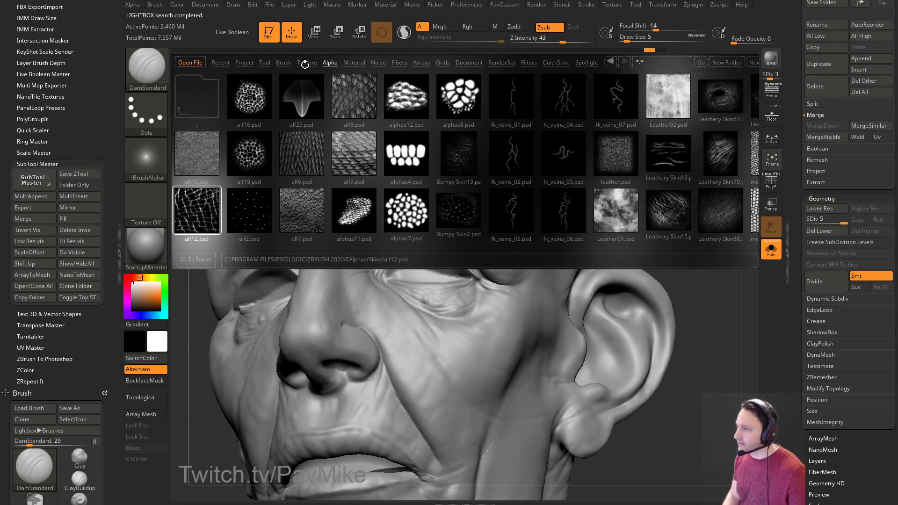
{"action": "left_click", "coordinate": [330, 62]}
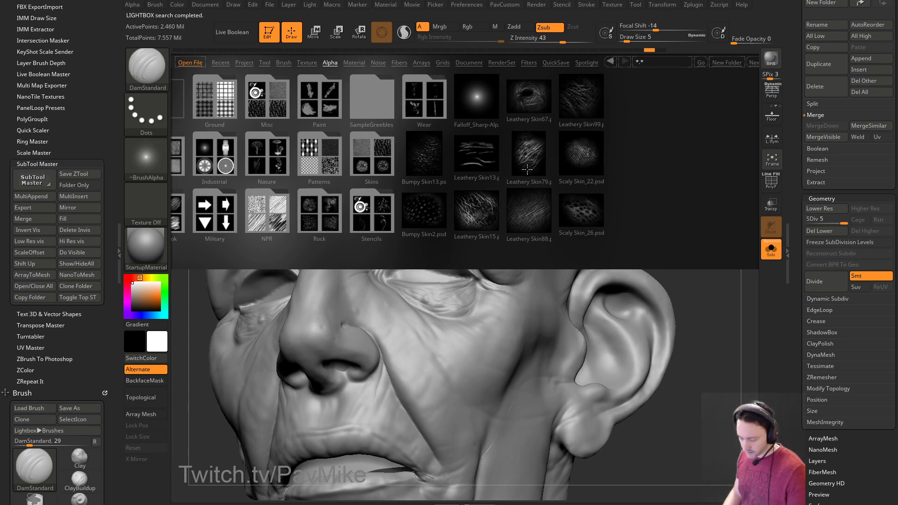
{"action": "key", "text": "comma"}
Switch to the Standard brush with a DragRect stroke.
{"action": "key", "text": "b"}
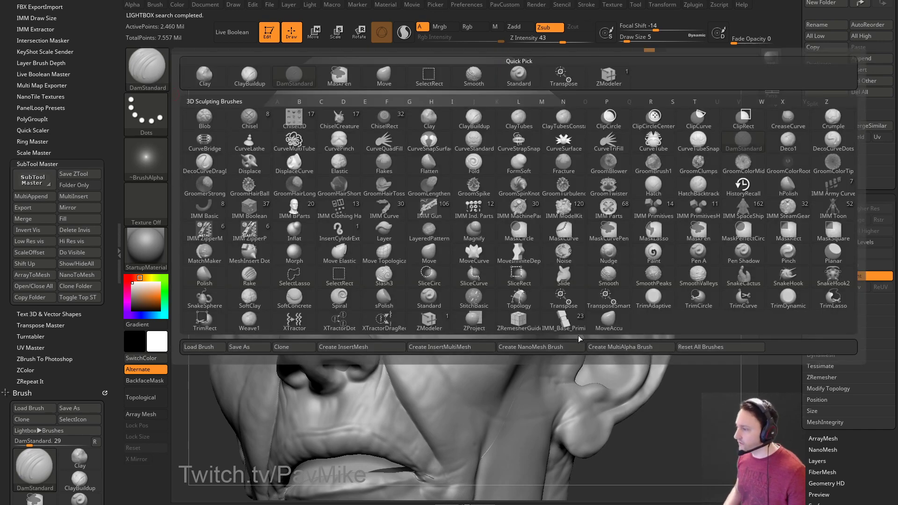
{"action": "key", "text": "s"}
{"action": "key", "text": "t"}
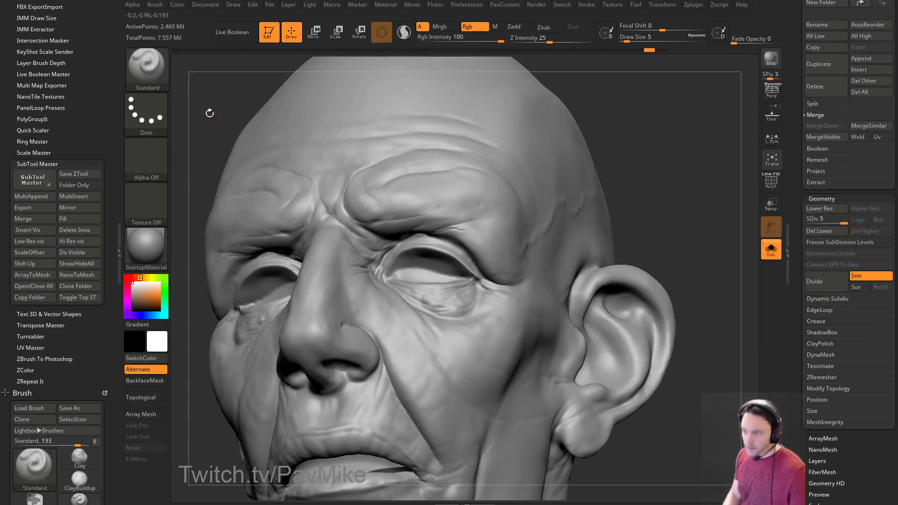
{"action": "key", "text": "b"}
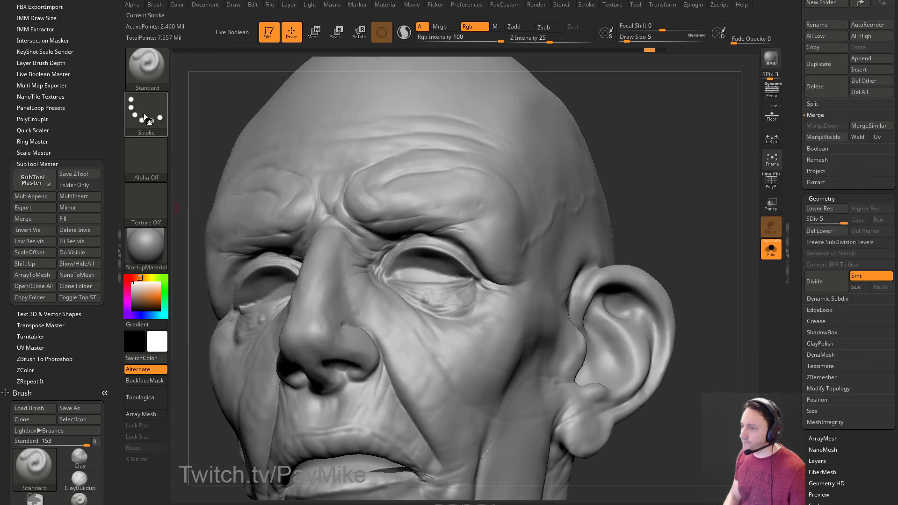
{"action": "left_click", "coordinate": [144, 113]}
{"action": "left_click", "coordinate": [254, 132]}
Load Leathery Skin15 from the Skins folder as the brush alpha.
{"action": "left_click", "coordinate": [156, 166]}
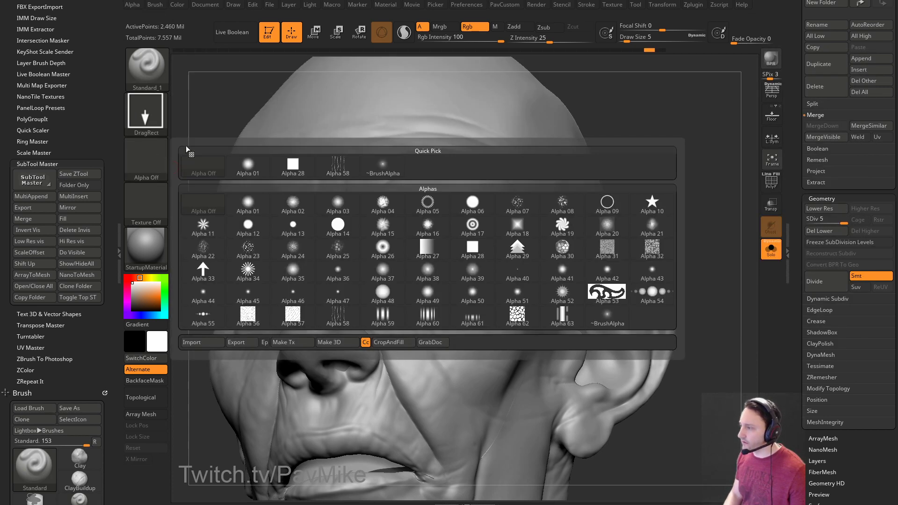
{"action": "key", "text": "comma"}
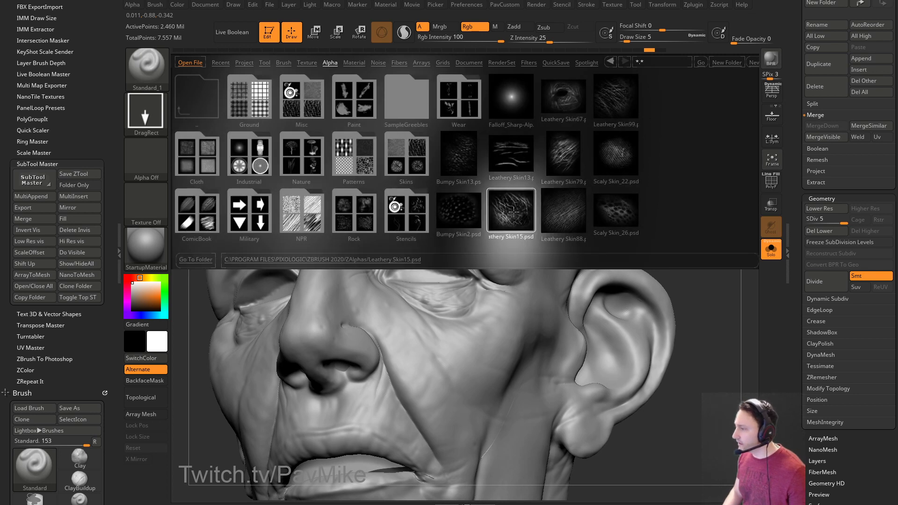
{"action": "double_click", "coordinate": [521, 216]}
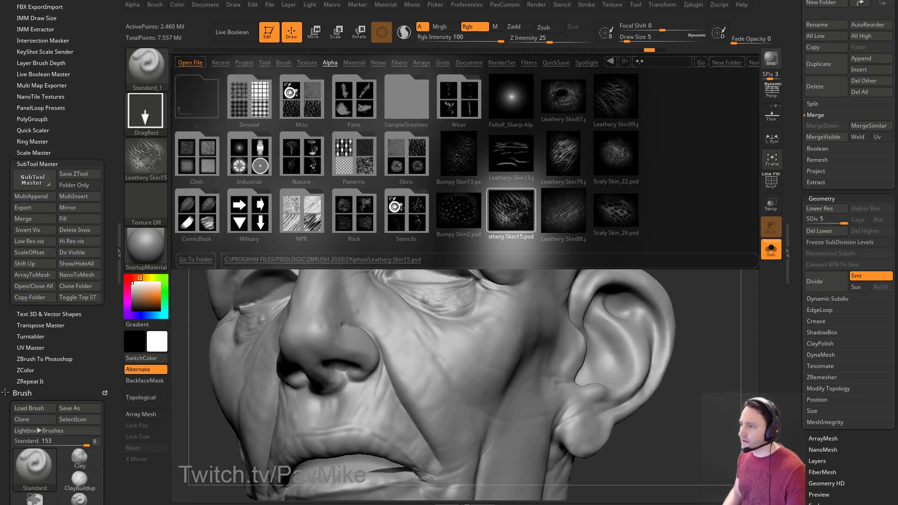
{"action": "key", "text": "comma"}
{"action": "mouse_move", "coordinate": [154, 157]}
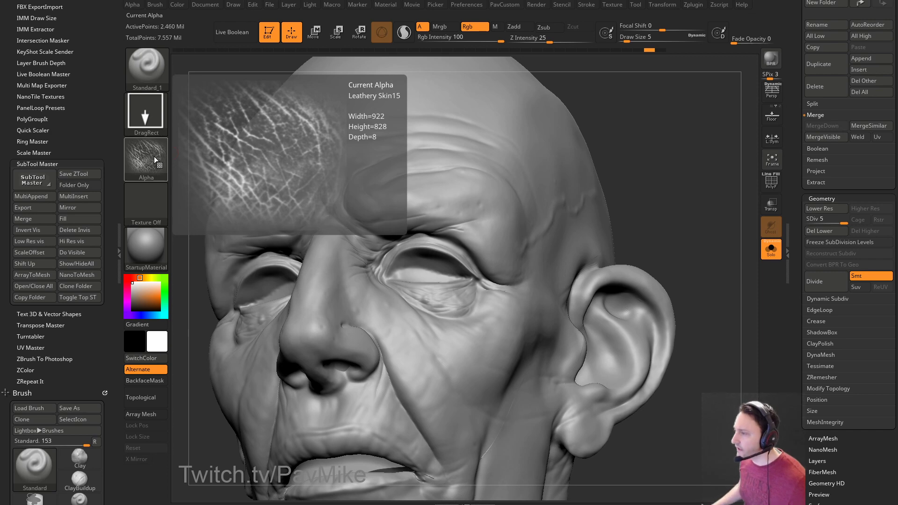
Stamp the skin texture across and under the eyes in Zadd with colour off, then undo it.
{"action": "left_click_drag", "start_coordinate": [656, 185], "coordinate": [471, 287]}
{"action": "left_click_drag", "start_coordinate": [366, 285], "coordinate": [489, 308]}
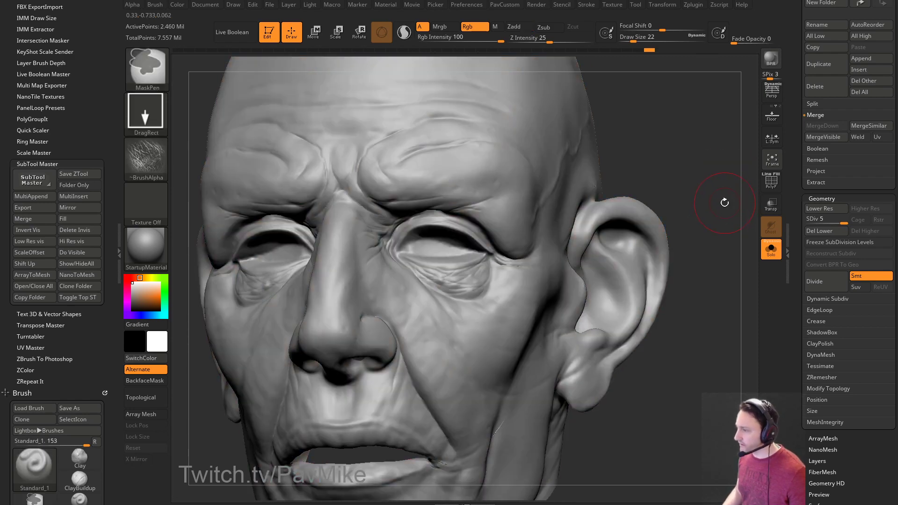
{"action": "left_click_drag", "start_coordinate": [723, 198], "coordinate": [585, 117]}
{"action": "left_click", "coordinate": [519, 27]}
{"action": "left_click", "coordinate": [484, 27]}
{"action": "left_click_drag", "start_coordinate": [696, 147], "coordinate": [673, 129]}
{"action": "left_click_drag", "start_coordinate": [453, 260], "coordinate": [469, 280]}
{"action": "left_click_drag", "start_coordinate": [681, 159], "coordinate": [701, 171]}
{"action": "left_click_drag", "start_coordinate": [449, 259], "coordinate": [513, 282]}
{"action": "key", "text": "ctrl+z"}
{"action": "left_click_drag", "start_coordinate": [729, 253], "coordinate": [654, 229]}
{"action": "key", "text": "ctrl+z"}
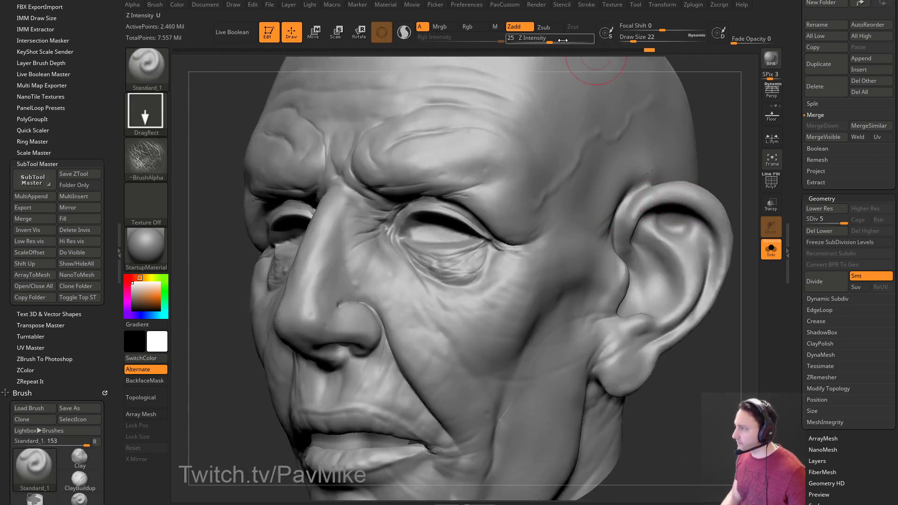
Lower the Z intensity to 13 and change the stroke to Spray.
{"action": "left_click_drag", "start_coordinate": [549, 40], "coordinate": [537, 40]}
{"action": "left_click_drag", "start_coordinate": [682, 140], "coordinate": [643, 98]}
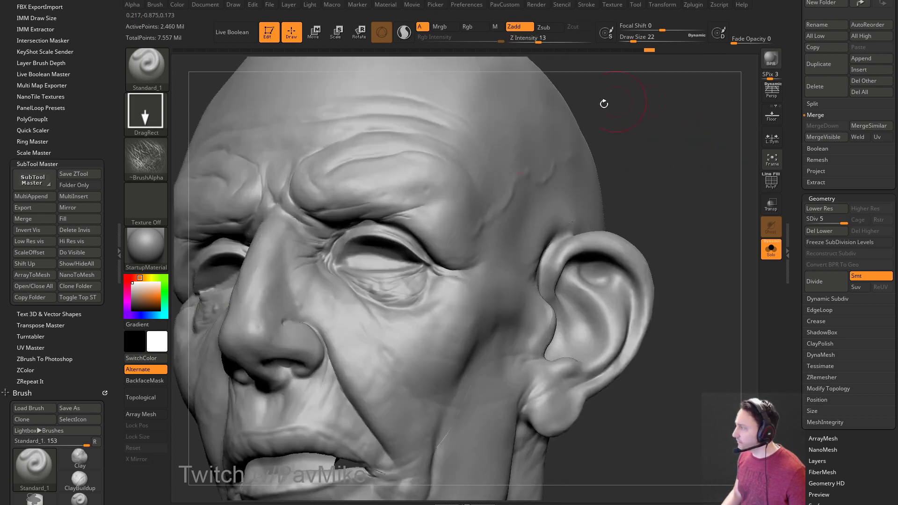
{"action": "left_click_drag", "start_coordinate": [674, 150], "coordinate": [643, 155]}
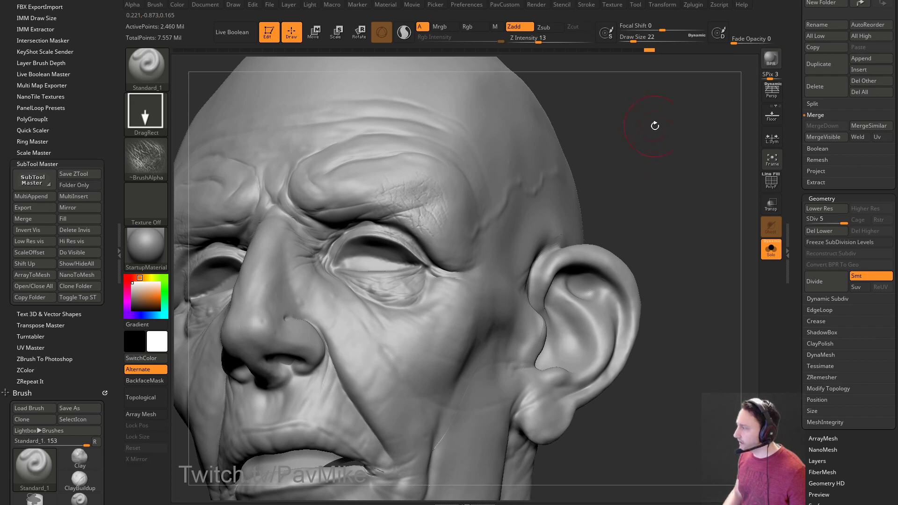
{"action": "left_click", "coordinate": [145, 159]}
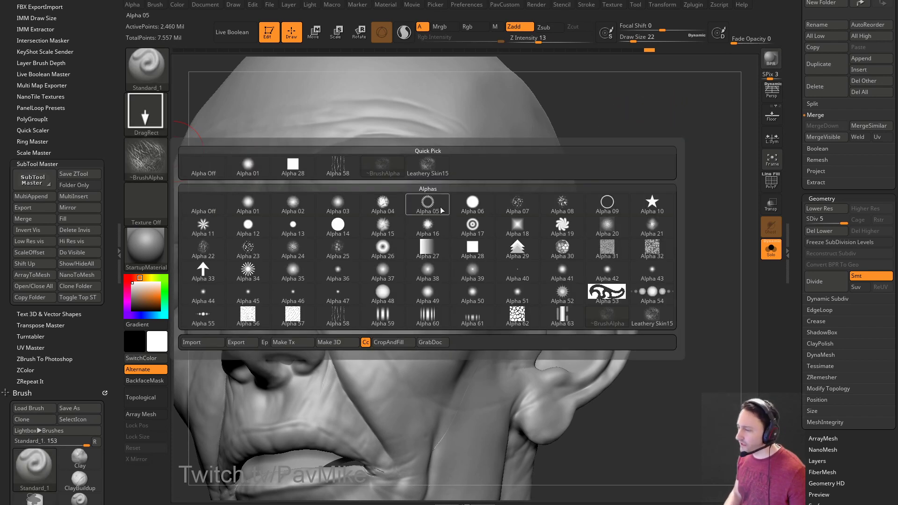
{"action": "left_click", "coordinate": [157, 103]}
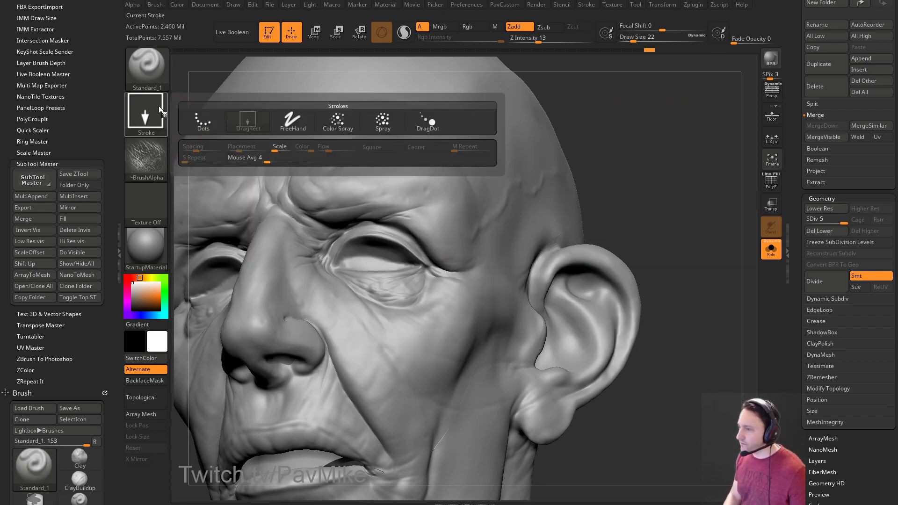
{"action": "left_click", "coordinate": [382, 120]}
Test-spray skin texture on the brow, undo it, and settle the draw size at 29.
{"action": "mouse_move", "coordinate": [602, 116]}
{"action": "left_mouse_down"}
{"action": "mouse_move", "coordinate": [461, 210]}
{"action": "mouse_move", "coordinate": [500, 243]}
{"action": "left_mouse_up"}
{"action": "key", "text": "ctrl+z"}
{"action": "key", "text": "s"}
{"action": "left_click", "coordinate": [468, 215]}
{"action": "key", "text": "ctrl+z"}
{"action": "key", "text": "s"}
{"action": "left_click", "coordinate": [470, 208]}
{"action": "key", "text": "s"}
{"action": "left_click", "coordinate": [482, 214]}
{"action": "mouse_move", "coordinate": [668, 154]}
{"action": "left_mouse_down"}
{"action": "mouse_move", "coordinate": [695, 160]}
{"action": "mouse_move", "coordinate": [700, 150]}
{"action": "mouse_move", "coordinate": [682, 146]}
{"action": "left_mouse_up"}
{"action": "key", "text": "s"}
{"action": "left_click", "coordinate": [683, 160]}
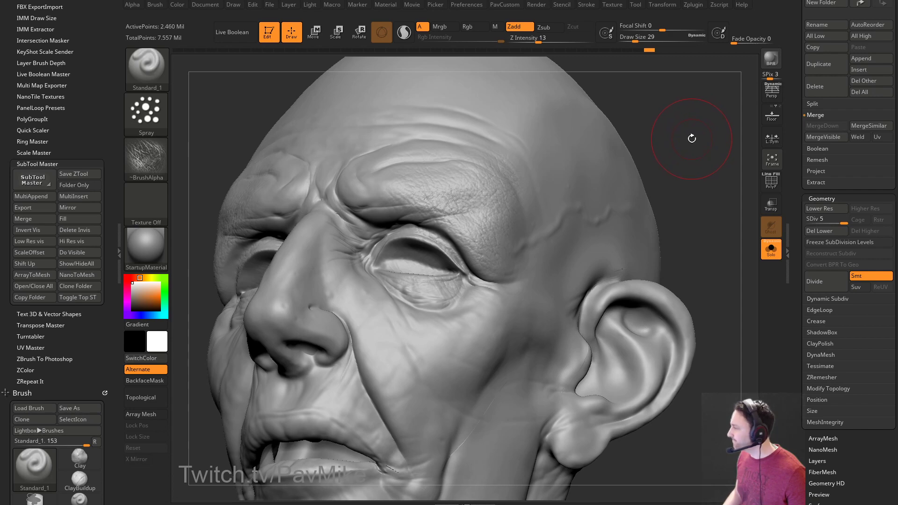
Check the alpha list, then tilt the head upward to view the face.
{"action": "left_click", "coordinate": [146, 157]}
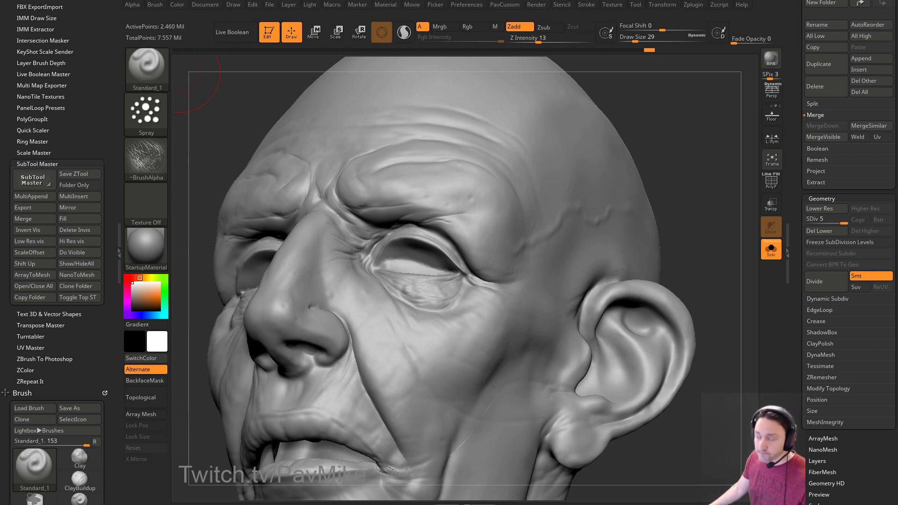
{"action": "mouse_move", "coordinate": [646, 182]}
{"action": "left_mouse_down"}
{"action": "mouse_move", "coordinate": [657, 140]}
{"action": "mouse_move", "coordinate": [692, 155]}
{"action": "mouse_move", "coordinate": [699, 180]}
{"action": "mouse_move", "coordinate": [692, 165]}
{"action": "left_mouse_up"}
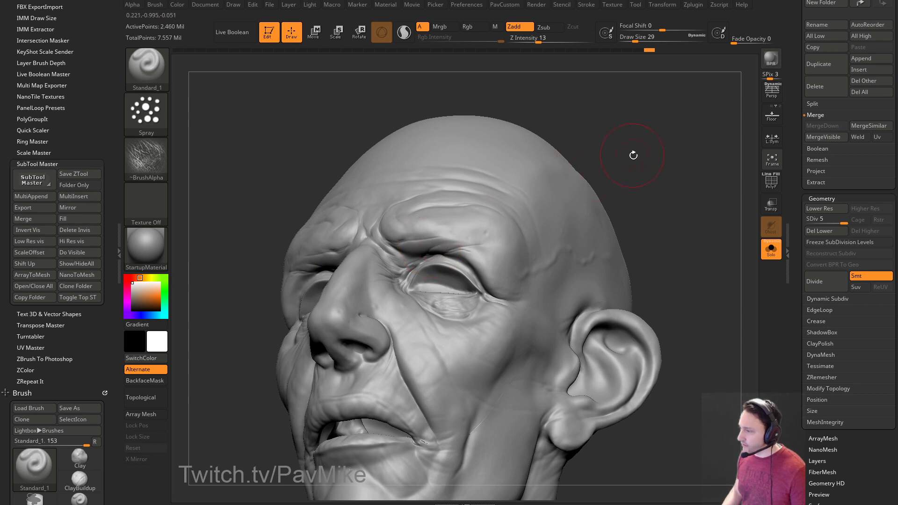
{"action": "left_click_drag", "start_coordinate": [633, 152], "coordinate": [643, 157]}
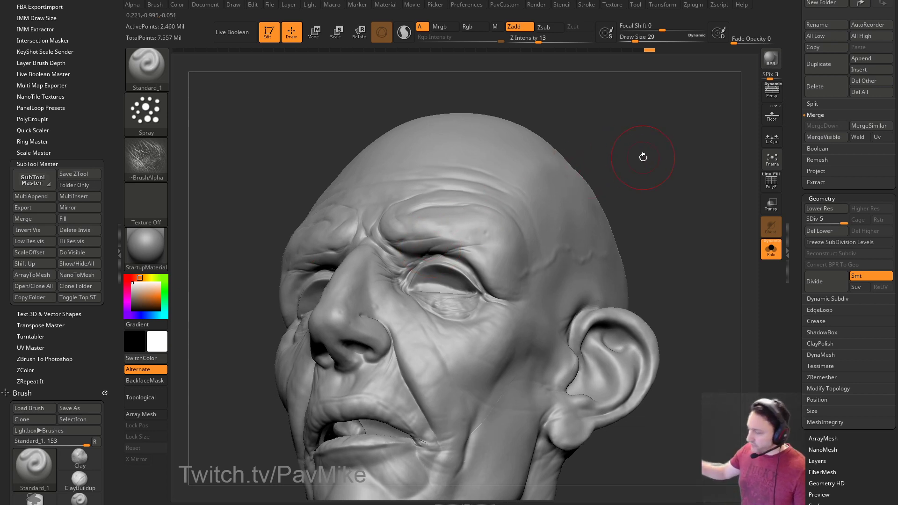
{"action": "mouse_move", "coordinate": [496, 106]}
{"action": "left_mouse_down"}
{"action": "mouse_move", "coordinate": [663, 136]}
{"action": "mouse_move", "coordinate": [633, 132]}
{"action": "left_mouse_up"}
Select DamStandard and step the bust down to subdivision level 4.
{"action": "key", "text": "b"}
{"action": "key", "text": "d"}
{"action": "key", "text": "s"}
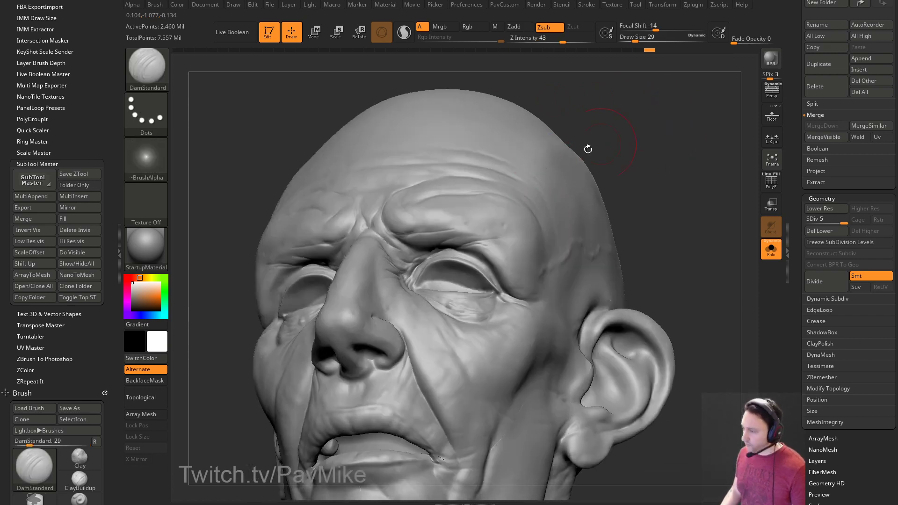
{"action": "mouse_move", "coordinate": [590, 180]}
{"action": "left_mouse_down"}
{"action": "mouse_move", "coordinate": [644, 170]}
{"action": "mouse_move", "coordinate": [636, 161]}
{"action": "left_mouse_up"}
{"action": "key", "text": "shift+d"}
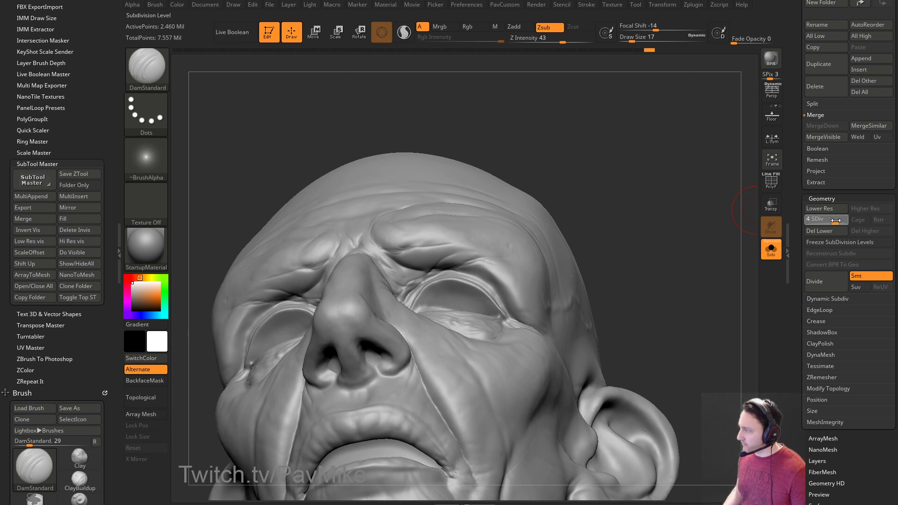
Build up clay over the left eyelid with the Clay brush.
{"action": "left_click_drag", "start_coordinate": [570, 167], "coordinate": [582, 168]}
{"action": "key", "text": "b"}
{"action": "key", "text": "c"}
{"action": "key", "text": "l"}
{"action": "left_click_drag", "start_coordinate": [383, 252], "coordinate": [421, 233]}
{"action": "mouse_move", "coordinate": [380, 271]}
{"action": "left_mouse_down"}
{"action": "mouse_move", "coordinate": [416, 243]}
{"action": "mouse_move", "coordinate": [413, 259]}
{"action": "mouse_move", "coordinate": [401, 258]}
{"action": "mouse_move", "coordinate": [435, 256]}
{"action": "mouse_move", "coordinate": [425, 257]}
{"action": "left_mouse_up"}
Push and reshape the upper eyelid crease with MoveAccu at draw size 20.
{"action": "mouse_move", "coordinate": [615, 162]}
{"action": "left_mouse_down"}
{"action": "mouse_move", "coordinate": [623, 185]}
{"action": "mouse_move", "coordinate": [643, 149]}
{"action": "left_mouse_up"}
{"action": "key", "text": "b"}
{"action": "key", "text": "m"}
{"action": "key", "text": "v"}
{"action": "key", "text": "s"}
{"action": "left_click", "coordinate": [415, 269]}
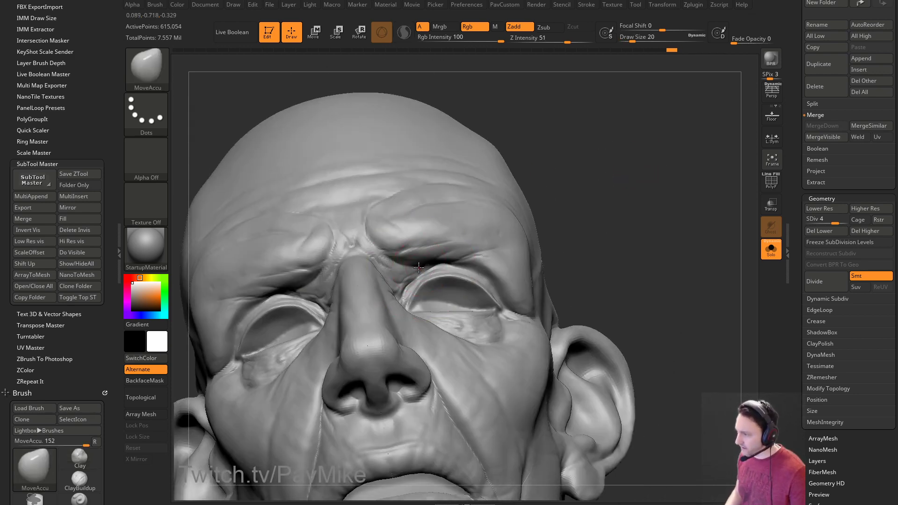
{"action": "left_click_drag", "start_coordinate": [424, 262], "coordinate": [417, 257]}
{"action": "key", "text": "s"}
Return to the Clay brush at size 8, then switch to the browser's YouTube channel.
{"action": "key", "text": "b"}
{"action": "key", "text": "m"}
{"action": "key", "text": "v"}
{"action": "mouse_move", "coordinate": [622, 155]}
{"action": "left_mouse_down"}
{"action": "mouse_move", "coordinate": [635, 176]}
{"action": "mouse_move", "coordinate": [500, 201]}
{"action": "left_mouse_up"}
{"action": "key", "text": "b"}
{"action": "key", "text": "c"}
{"action": "key", "text": "l"}
{"action": "key", "text": "bracketleft"}
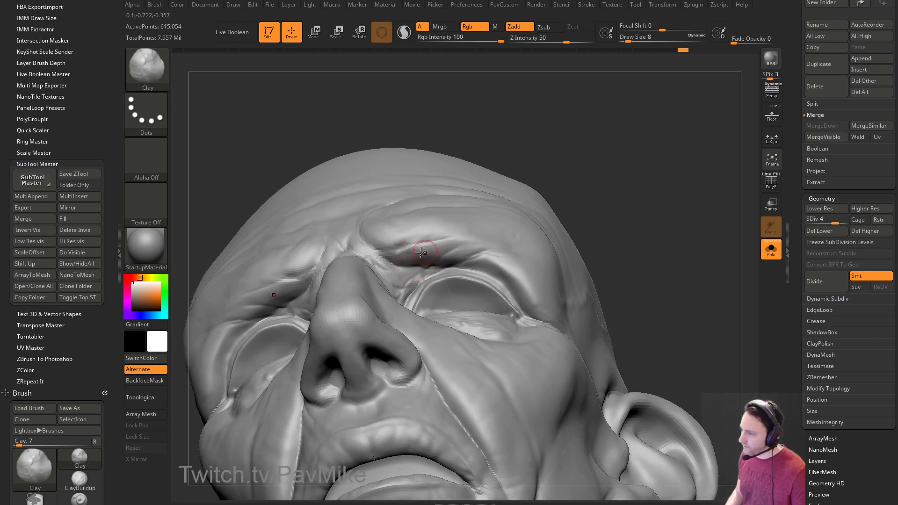
{"action": "left_click_drag", "start_coordinate": [557, 208], "coordinate": [565, 201]}
{"action": "left_click_drag", "start_coordinate": [602, 166], "coordinate": [652, 168]}
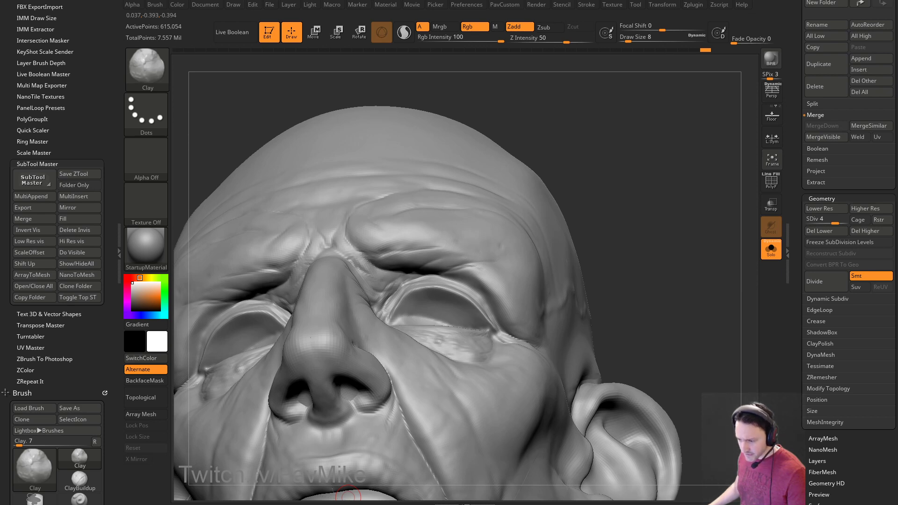
{"action": "key", "text": "alt+Tab"}
{"action": "scroll", "coordinate": [449, 344], "scroll_direction": "down", "scroll_amount": 4}
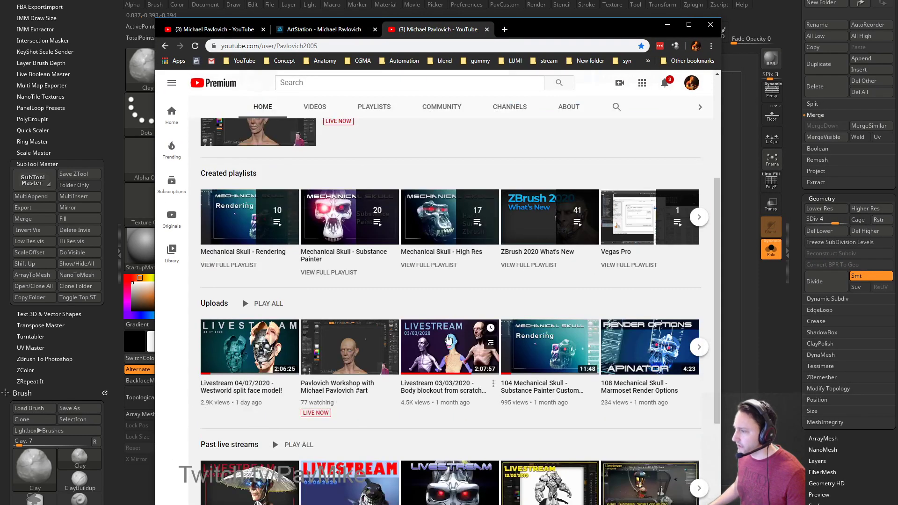
Open the channel's Playlists page and the Mechanical Skull - High Res playlist.
{"action": "scroll", "coordinate": [448, 343], "scroll_direction": "up", "scroll_amount": 4}
{"action": "left_click", "coordinate": [372, 247]}
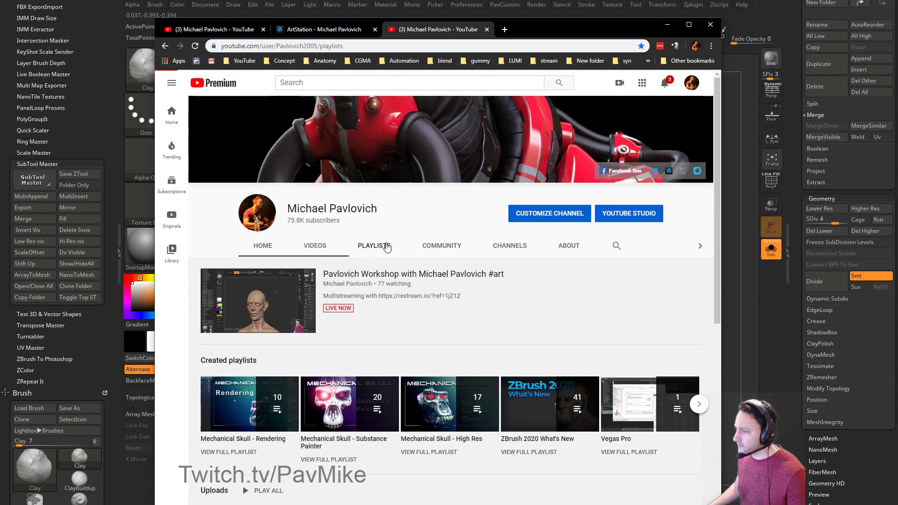
{"action": "scroll", "coordinate": [526, 251], "scroll_direction": "down", "scroll_amount": 3}
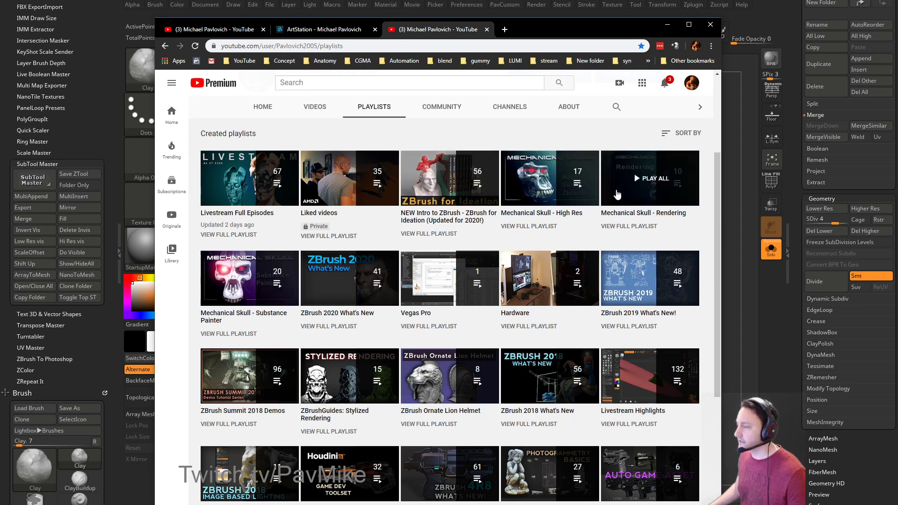
{"action": "left_click", "coordinate": [533, 227]}
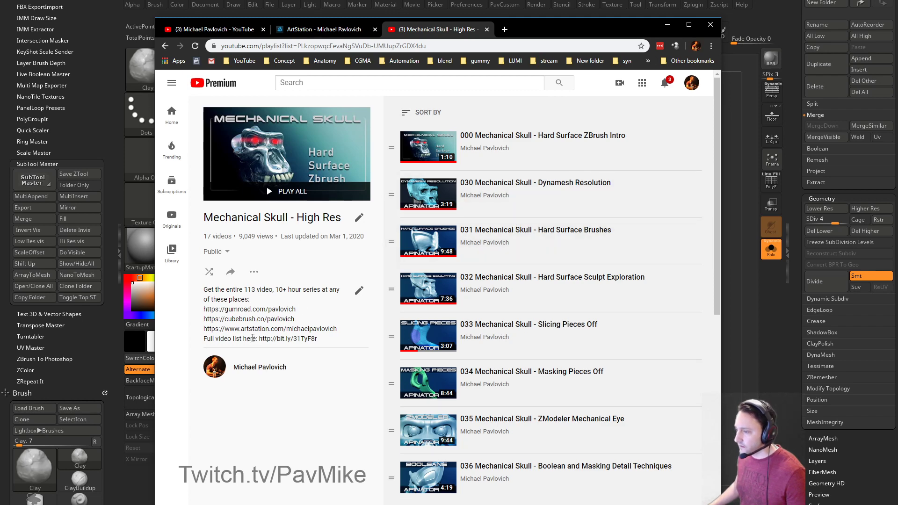
Copy the playlist's bit.ly video-list link and open it in a new tab.
{"action": "left_click_drag", "start_coordinate": [260, 338], "coordinate": [382, 344]}
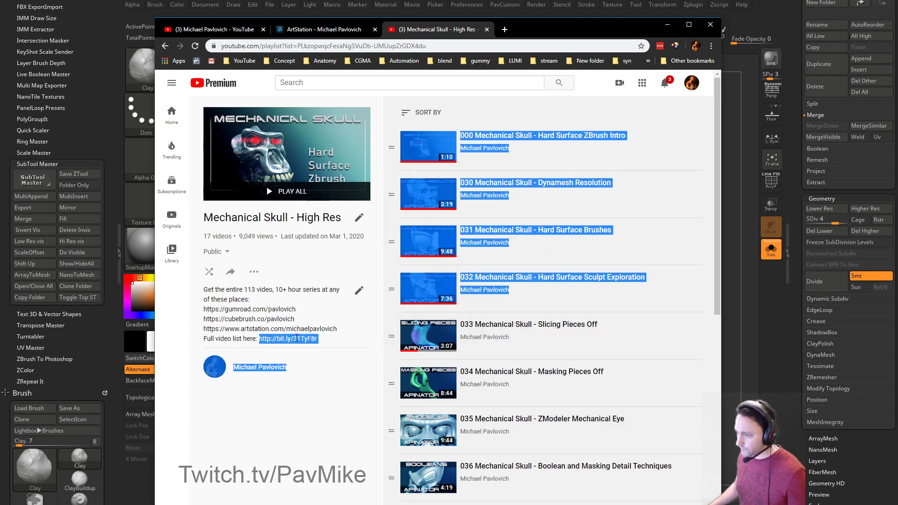
{"action": "triple_click", "coordinate": [298, 338]}
{"action": "left_click", "coordinate": [259, 339]}
{"action": "left_click_drag", "start_coordinate": [260, 338], "coordinate": [311, 338]}
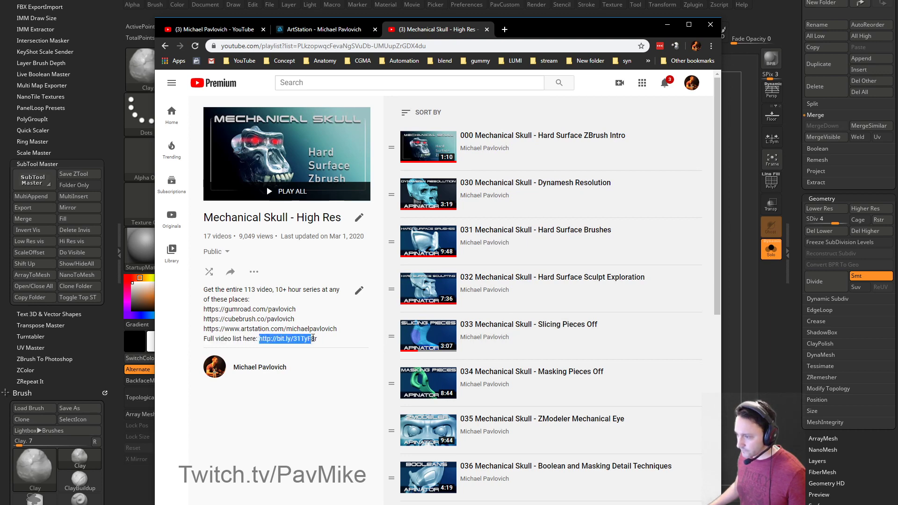
{"action": "left_click", "coordinate": [504, 29]}
{"action": "key", "text": "Return"}
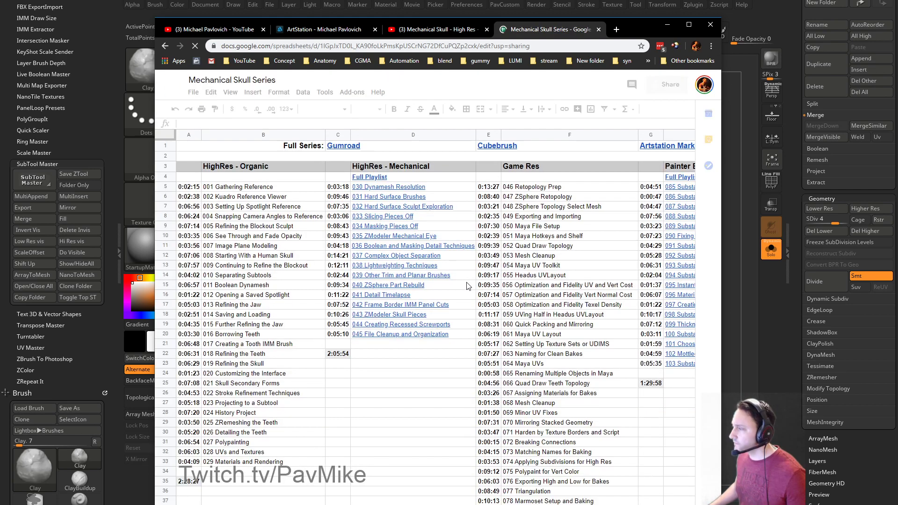
Reposition the browser and browse the video list, checking cells B4, D4's Full Playlist link and F4.
{"action": "left_click_drag", "start_coordinate": [635, 26], "coordinate": [581, 7]}
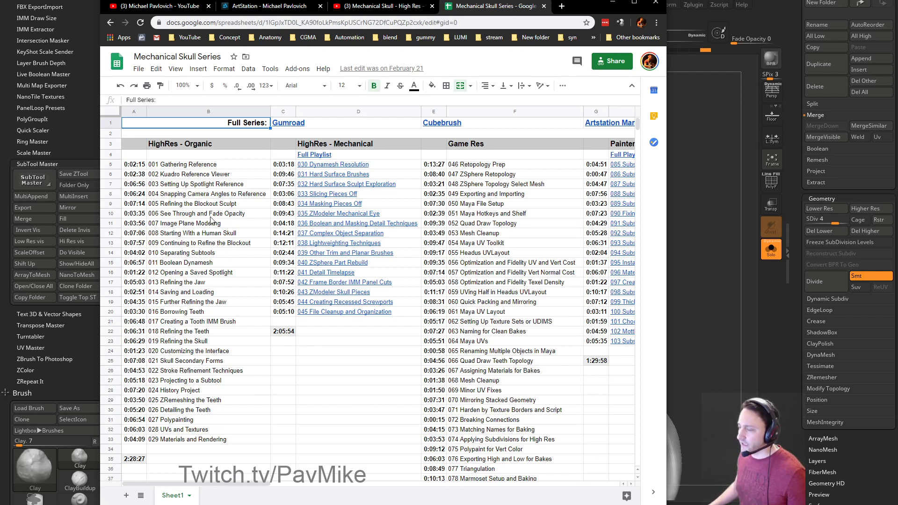
{"action": "left_click", "coordinate": [215, 156]}
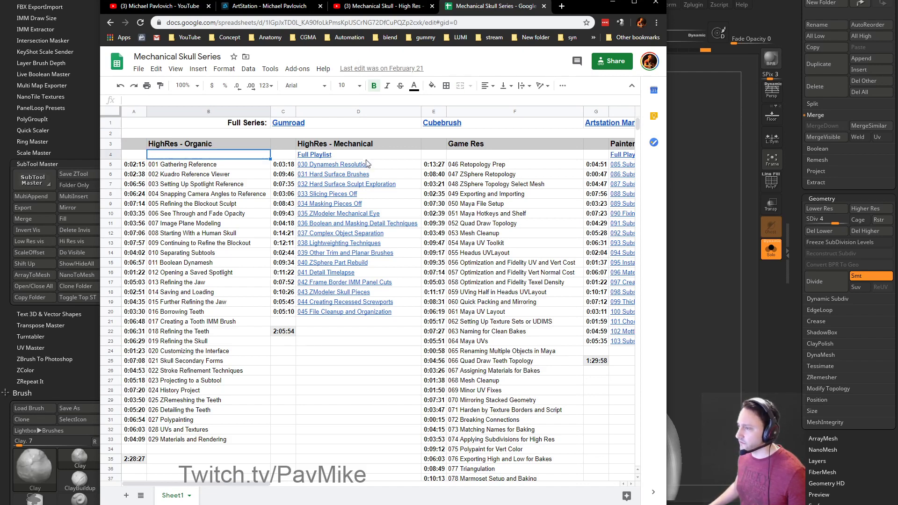
{"action": "left_click", "coordinate": [384, 158]}
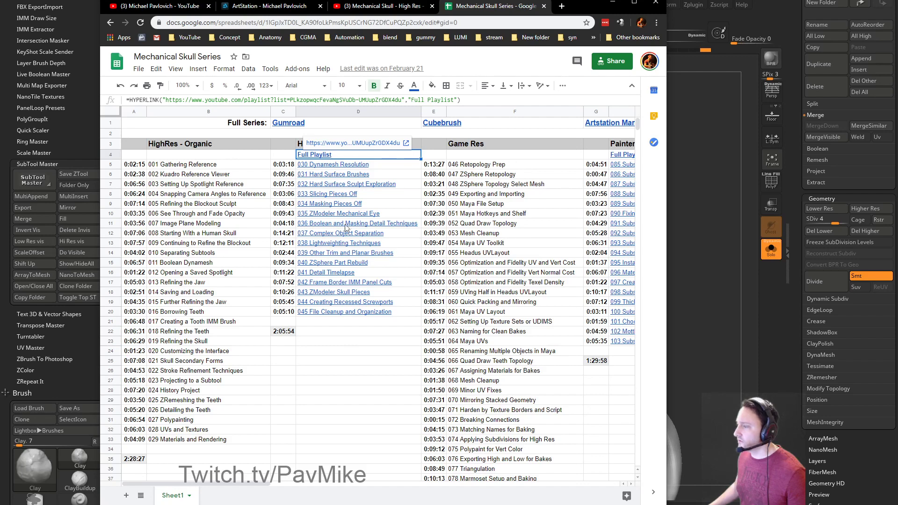
{"action": "left_click", "coordinate": [508, 156]}
{"action": "left_click_drag", "start_coordinate": [198, 486], "coordinate": [262, 490]}
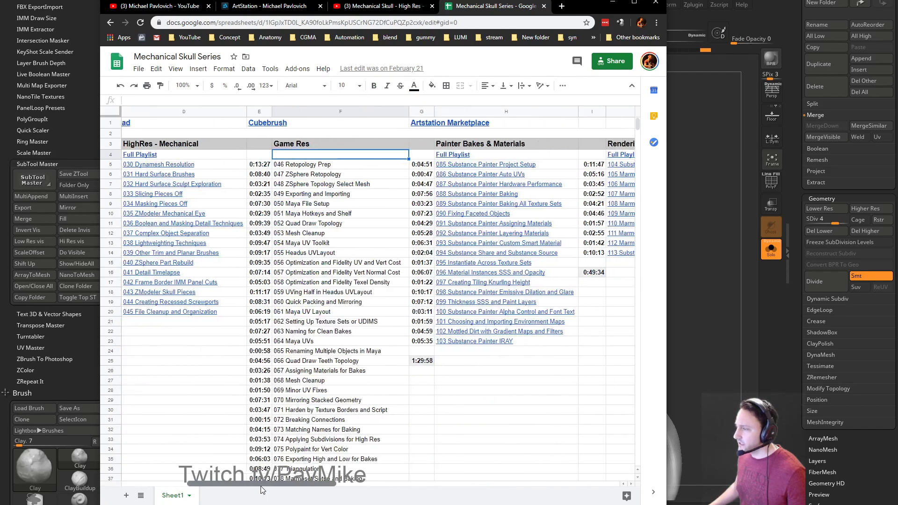
{"action": "scroll", "coordinate": [350, 206], "scroll_direction": "down", "scroll_amount": 3}
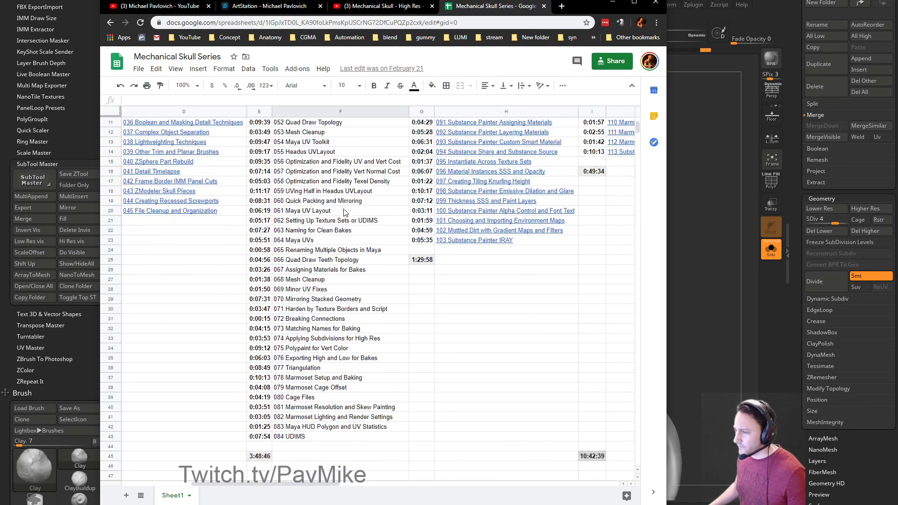
Select the Marmoset entries F37:F40, then close the sheet and move the browser off the canvas.
{"action": "left_click", "coordinate": [363, 378]}
{"action": "left_click", "coordinate": [371, 392]}
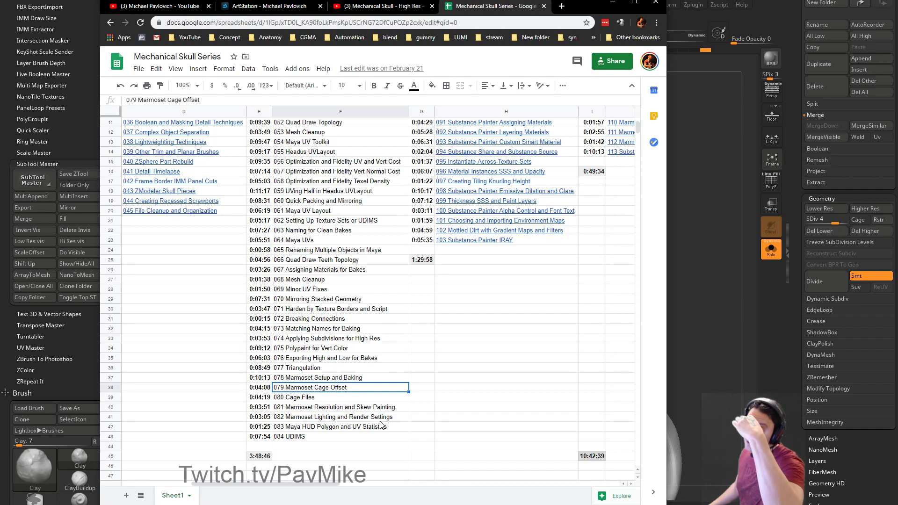
{"action": "left_click", "coordinate": [386, 407]}
{"action": "left_click", "coordinate": [380, 379], "text": "shift"}
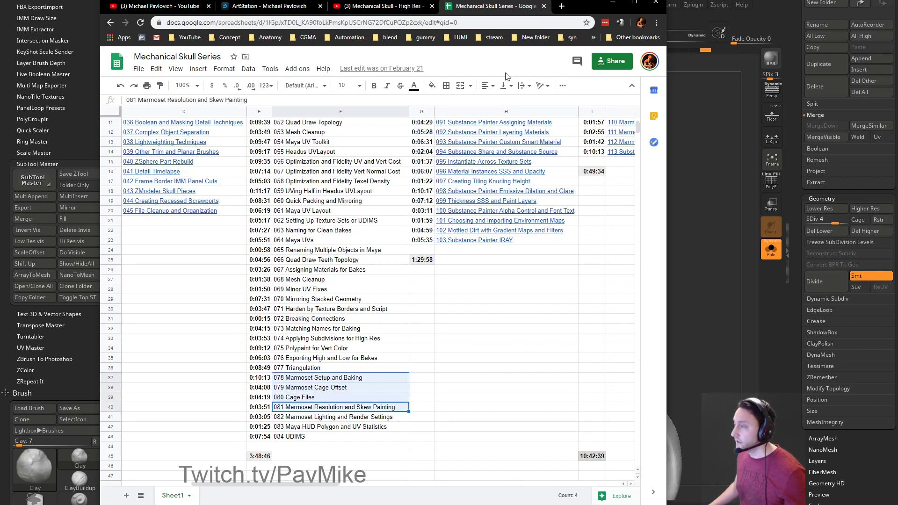
{"action": "left_click", "coordinate": [544, 6]}
{"action": "mouse_move", "coordinate": [566, 6]}
{"action": "left_mouse_down"}
{"action": "mouse_move", "coordinate": [565, 307]}
{"action": "mouse_move", "coordinate": [582, 504]}
{"action": "left_mouse_up"}
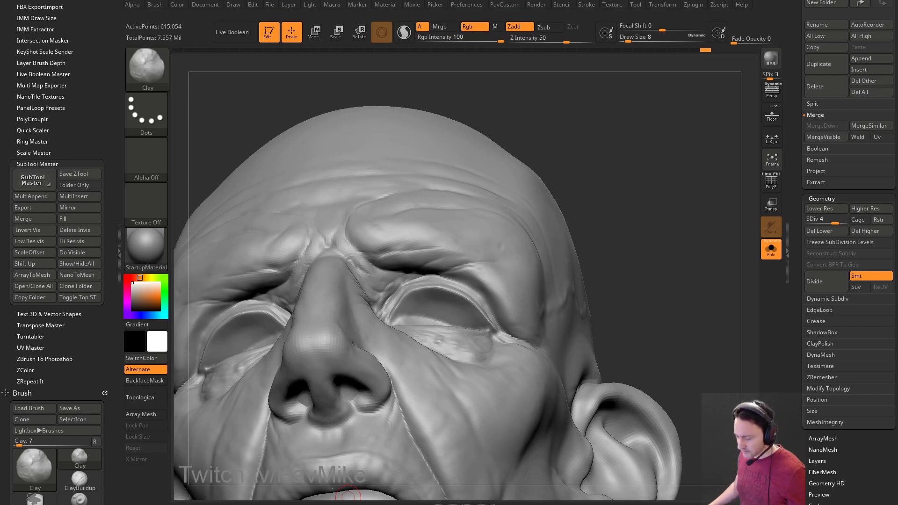
Switch to DamStandard at draw size 13 and carve a crease beside the nostril.
{"action": "mouse_move", "coordinate": [657, 135]}
{"action": "left_mouse_down"}
{"action": "mouse_move", "coordinate": [667, 120]}
{"action": "mouse_move", "coordinate": [646, 133]}
{"action": "mouse_move", "coordinate": [638, 113]}
{"action": "mouse_move", "coordinate": [423, 264]}
{"action": "left_mouse_up"}
{"action": "key", "text": "b"}
{"action": "key", "text": "d"}
{"action": "key", "text": "s"}
{"action": "key", "text": "s"}
{"action": "left_click", "coordinate": [392, 276]}
{"action": "mouse_move", "coordinate": [701, 201]}
{"action": "left_mouse_down"}
{"action": "mouse_move", "coordinate": [691, 158]}
{"action": "mouse_move", "coordinate": [699, 176]}
{"action": "mouse_move", "coordinate": [641, 224]}
{"action": "mouse_move", "coordinate": [700, 205]}
{"action": "mouse_move", "coordinate": [691, 204]}
{"action": "mouse_move", "coordinate": [707, 164]}
{"action": "left_mouse_up"}
{"action": "key", "text": "s"}
{"action": "key", "text": "s"}
{"action": "left_click_drag", "start_coordinate": [377, 310], "coordinate": [369, 312]}
Carve a second short nasolabial crease beside the nose.
{"action": "left_click_drag", "start_coordinate": [216, 300], "coordinate": [358, 302]}
{"action": "left_click_drag", "start_coordinate": [469, 262], "coordinate": [507, 200]}
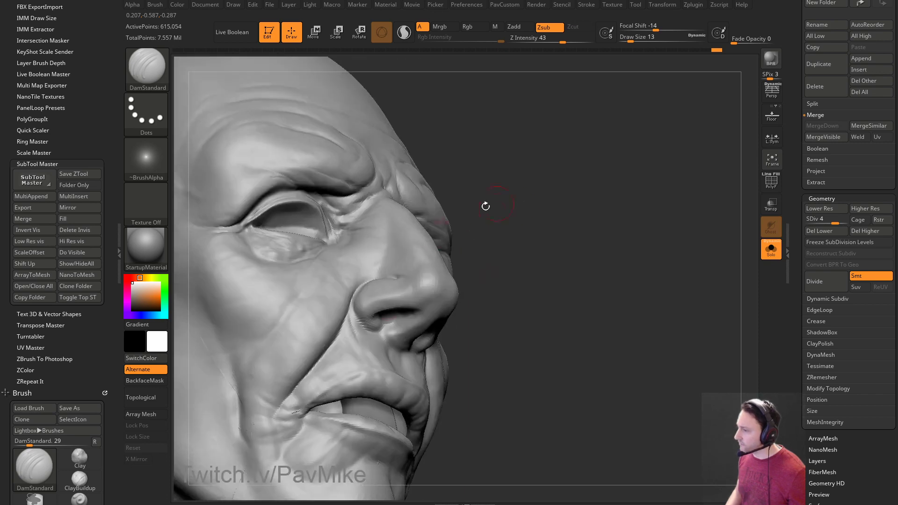
{"action": "left_click_drag", "start_coordinate": [562, 283], "coordinate": [500, 299]}
{"action": "left_click_drag", "start_coordinate": [373, 296], "coordinate": [373, 257]}
{"action": "left_click_drag", "start_coordinate": [552, 262], "coordinate": [603, 234]}
{"action": "left_click_drag", "start_coordinate": [647, 255], "coordinate": [564, 281]}
{"action": "left_click_drag", "start_coordinate": [701, 374], "coordinate": [711, 301], "text": "alt"}
{"action": "left_click_drag", "start_coordinate": [629, 271], "coordinate": [653, 238]}
At brush size 3, carve fine creases on the lips, then step up to SDiv 5.
{"action": "key", "text": "s"}
{"action": "left_click_drag", "start_coordinate": [375, 282], "coordinate": [371, 282]}
{"action": "left_click_drag", "start_coordinate": [398, 292], "coordinate": [405, 274]}
{"action": "right_click_drag", "start_coordinate": [418, 265], "coordinate": [395, 281]}
{"action": "left_click_drag", "start_coordinate": [380, 294], "coordinate": [367, 272]}
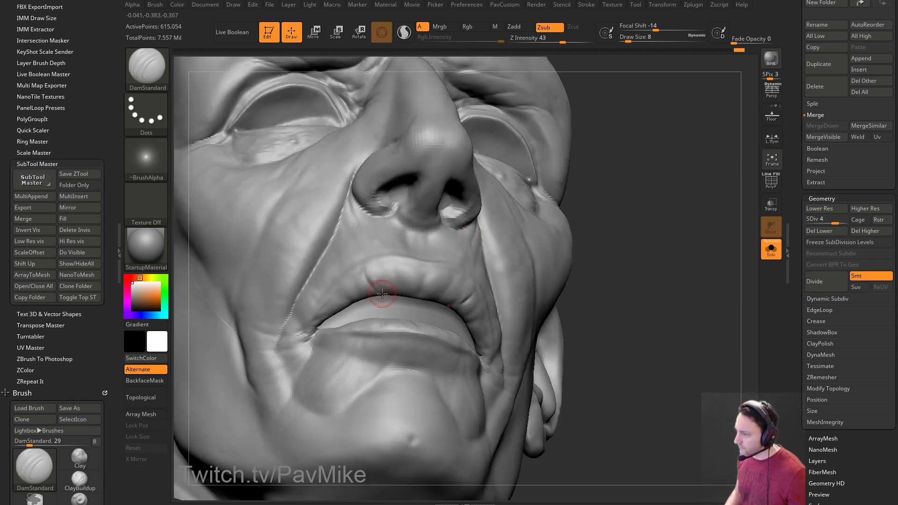
{"action": "mouse_move", "coordinate": [432, 326]}
{"action": "right_mouse_down"}
{"action": "mouse_move", "coordinate": [659, 220]}
{"action": "mouse_move", "coordinate": [689, 237]}
{"action": "mouse_move", "coordinate": [452, 233]}
{"action": "mouse_move", "coordinate": [300, 267]}
{"action": "right_mouse_up"}
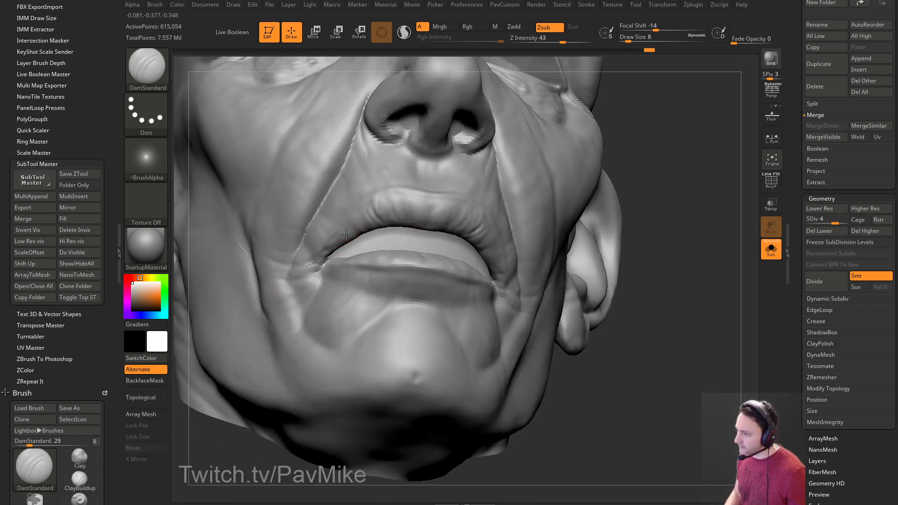
{"action": "right_click_drag", "start_coordinate": [420, 202], "coordinate": [390, 295]}
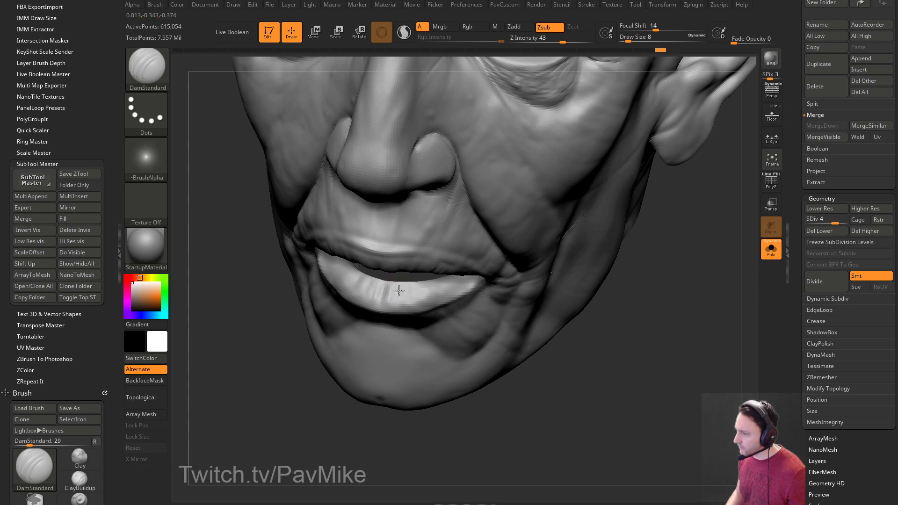
{"action": "right_click_drag", "start_coordinate": [293, 370], "coordinate": [418, 301]}
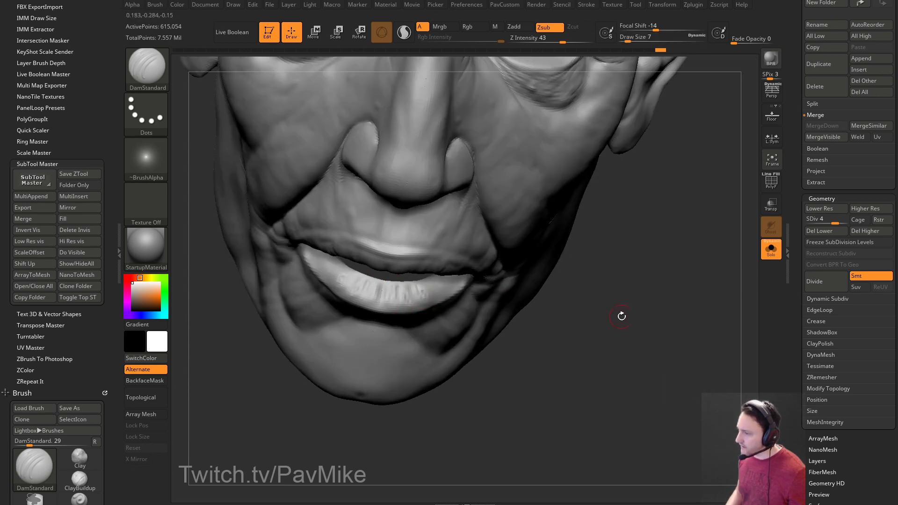
{"action": "left_click_drag", "start_coordinate": [612, 315], "coordinate": [608, 252]}
{"action": "left_click_drag", "start_coordinate": [433, 295], "coordinate": [431, 300]}
{"action": "left_click_drag", "start_coordinate": [677, 295], "coordinate": [685, 311]}
{"action": "mouse_move", "coordinate": [570, 309]}
{"action": "left_mouse_down"}
{"action": "mouse_move", "coordinate": [709, 309]}
{"action": "mouse_move", "coordinate": [670, 292]}
{"action": "left_mouse_up"}
{"action": "key", "text": "ctrl+d"}
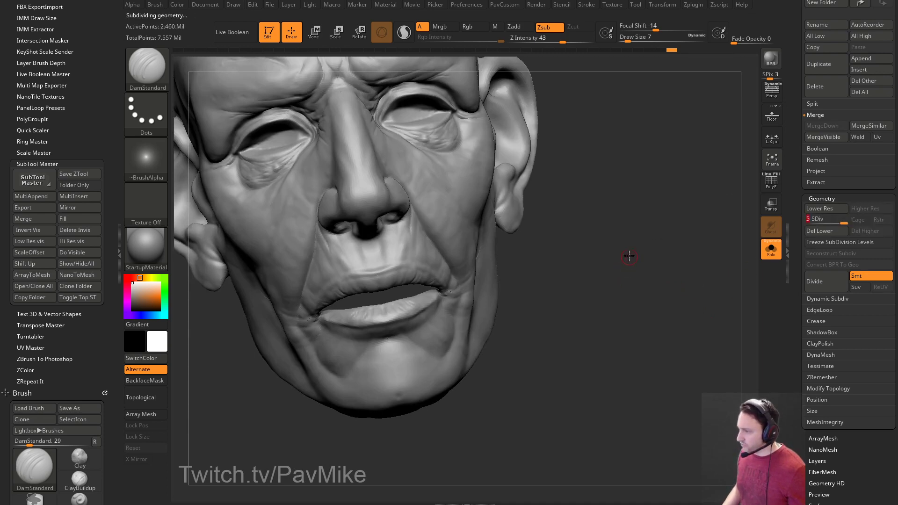
Carve short vertical creases into the lower lip.
{"action": "left_click_drag", "start_coordinate": [630, 258], "coordinate": [596, 277]}
{"action": "left_click_drag", "start_coordinate": [545, 262], "coordinate": [511, 267]}
{"action": "key", "text": "shift+d"}
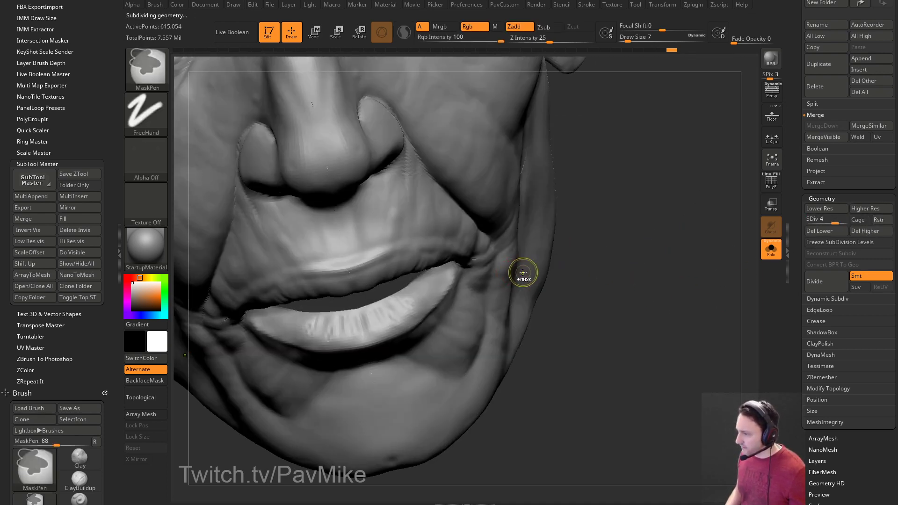
{"action": "left_click_drag", "start_coordinate": [680, 281], "coordinate": [697, 257]}
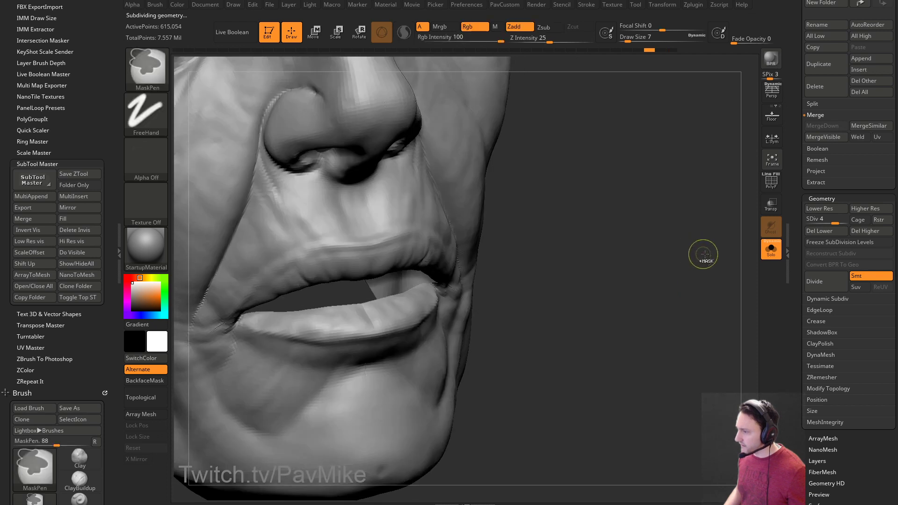
{"action": "left_click_drag", "start_coordinate": [840, 220], "coordinate": [847, 220]}
{"action": "left_click_drag", "start_coordinate": [591, 246], "coordinate": [498, 272]}
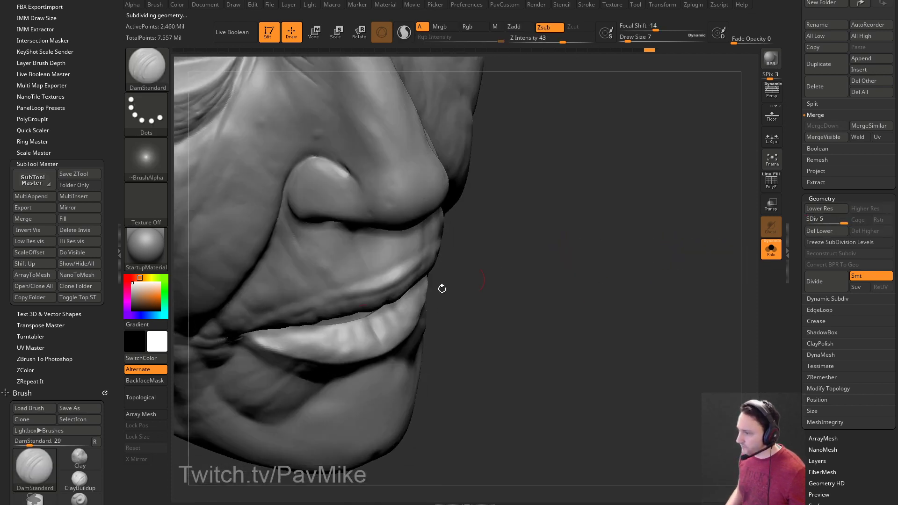
{"action": "mouse_move", "coordinate": [321, 343]}
{"action": "left_mouse_down"}
{"action": "mouse_move", "coordinate": [323, 353]}
{"action": "mouse_move", "coordinate": [339, 351]}
{"action": "left_mouse_up"}
{"action": "left_click_drag", "start_coordinate": [506, 310], "coordinate": [463, 307]}
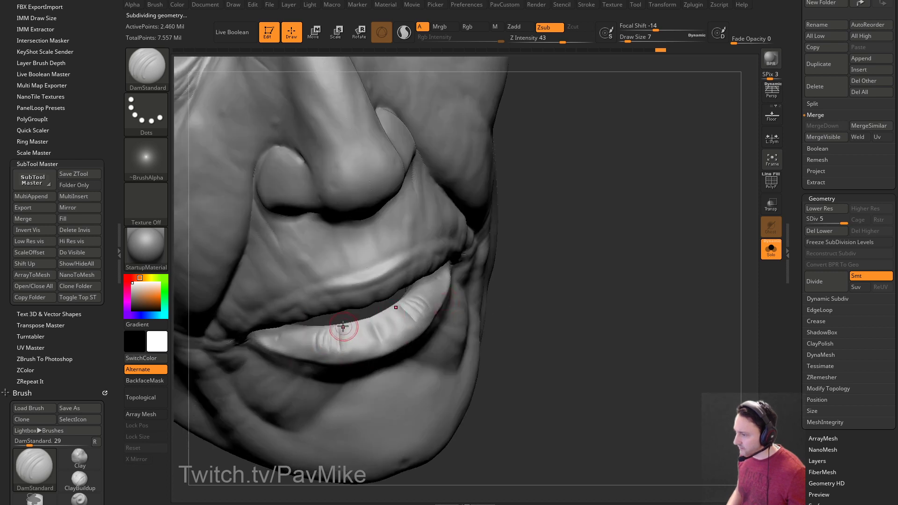
Isolate the lower lip and sculpt wrinkle grooves across it at brush size 5.
{"action": "left_click", "coordinate": [448, 350], "text": "ctrl+shift"}
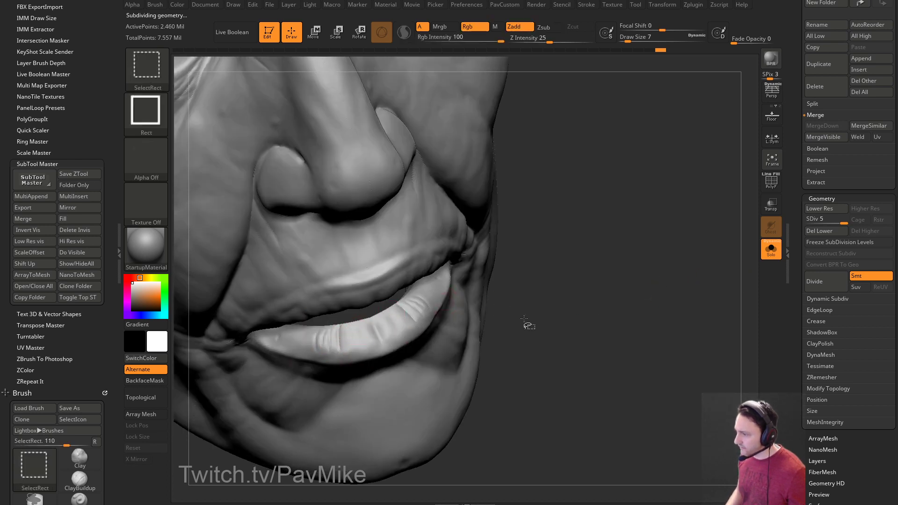
{"action": "left_click_drag", "start_coordinate": [613, 257], "coordinate": [650, 310], "text": "ctrl+shift"}
{"action": "left_click", "coordinate": [336, 405], "text": "ctrl+shift"}
{"action": "left_click_drag", "start_coordinate": [645, 237], "coordinate": [676, 287], "text": "ctrl+shift"}
{"action": "mouse_move", "coordinate": [637, 236]}
{"action": "left_mouse_down"}
{"action": "mouse_move", "coordinate": [658, 235]}
{"action": "mouse_move", "coordinate": [642, 256]}
{"action": "mouse_move", "coordinate": [673, 243]}
{"action": "mouse_move", "coordinate": [651, 277]}
{"action": "mouse_move", "coordinate": [643, 262]}
{"action": "left_mouse_up"}
{"action": "key", "text": "bracketleft"}
{"action": "key", "text": "bracketleft"}
{"action": "left_click_drag", "start_coordinate": [394, 317], "coordinate": [412, 287]}
{"action": "left_click_drag", "start_coordinate": [405, 315], "coordinate": [427, 288]}
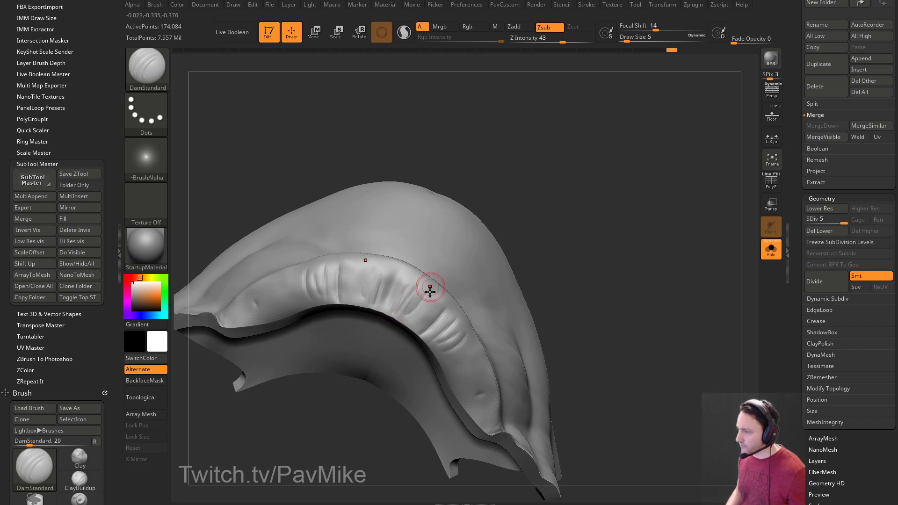
{"action": "left_click_drag", "start_coordinate": [504, 235], "coordinate": [515, 219]}
{"action": "mouse_move", "coordinate": [298, 306]}
{"action": "left_mouse_down"}
{"action": "mouse_move", "coordinate": [286, 284]}
{"action": "mouse_move", "coordinate": [293, 308]}
{"action": "mouse_move", "coordinate": [251, 324]}
{"action": "mouse_move", "coordinate": [260, 320]}
{"action": "left_mouse_up"}
{"action": "mouse_move", "coordinate": [596, 230]}
{"action": "left_mouse_down"}
{"action": "mouse_move", "coordinate": [604, 178]}
{"action": "mouse_move", "coordinate": [613, 215]}
{"action": "mouse_move", "coordinate": [673, 140]}
{"action": "left_mouse_up"}
Build up Clay strokes along the lip groove and upper lip, then unhide the whole head.
{"action": "key", "text": "b"}
{"action": "key", "text": "c"}
{"action": "key", "text": "l"}
{"action": "mouse_move", "coordinate": [444, 236]}
{"action": "left_mouse_down"}
{"action": "mouse_move", "coordinate": [451, 217]}
{"action": "mouse_move", "coordinate": [437, 186]}
{"action": "left_mouse_up"}
{"action": "left_click_drag", "start_coordinate": [503, 134], "coordinate": [513, 121]}
{"action": "mouse_move", "coordinate": [445, 167]}
{"action": "left_mouse_down"}
{"action": "mouse_move", "coordinate": [431, 148]}
{"action": "mouse_move", "coordinate": [439, 159]}
{"action": "left_mouse_up"}
{"action": "left_click_drag", "start_coordinate": [547, 175], "coordinate": [586, 185]}
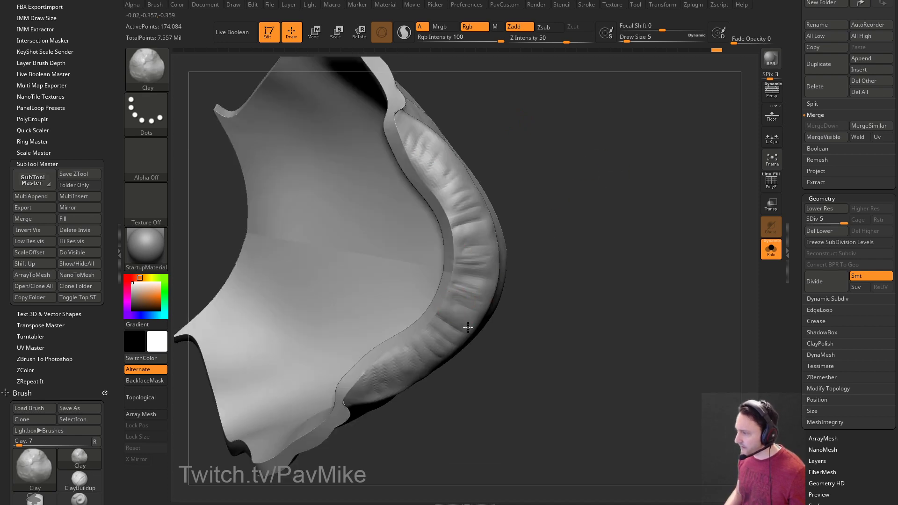
{"action": "left_click_drag", "start_coordinate": [613, 276], "coordinate": [573, 252]}
{"action": "left_click_drag", "start_coordinate": [456, 347], "coordinate": [467, 324]}
{"action": "mouse_move", "coordinate": [613, 229]}
{"action": "left_mouse_down", "text": "alt"}
{"action": "mouse_move", "coordinate": [633, 204]}
{"action": "mouse_move", "coordinate": [647, 234]}
{"action": "mouse_move", "coordinate": [751, 246]}
{"action": "mouse_move", "coordinate": [786, 210]}
{"action": "left_mouse_up", "text": "alt"}
{"action": "left_click", "coordinate": [647, 233], "text": "ctrl+shift"}
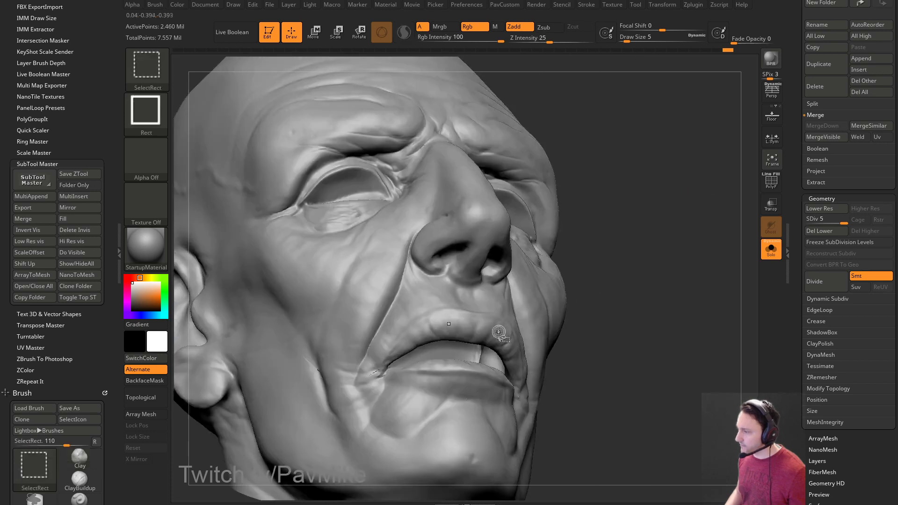
Isolate the mouth polygroup and carve short DamStandard creases across the upper lip.
{"action": "left_click", "coordinate": [499, 331], "text": "ctrl+shift"}
{"action": "left_click_drag", "start_coordinate": [671, 230], "coordinate": [654, 280], "text": "ctrl+shift"}
{"action": "left_click", "coordinate": [448, 332], "text": "ctrl+shift"}
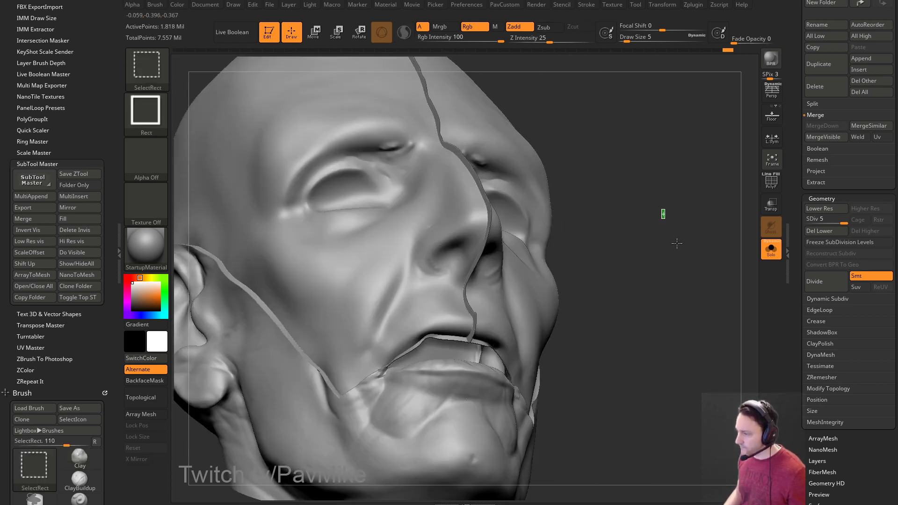
{"action": "key", "text": "b"}
{"action": "key", "text": "d"}
{"action": "key", "text": "s"}
{"action": "right_click_drag", "start_coordinate": [660, 225], "coordinate": [642, 171]}
{"action": "key", "text": "s"}
{"action": "left_click", "coordinate": [441, 287]}
{"action": "right_click_drag", "start_coordinate": [440, 276], "coordinate": [427, 290]}
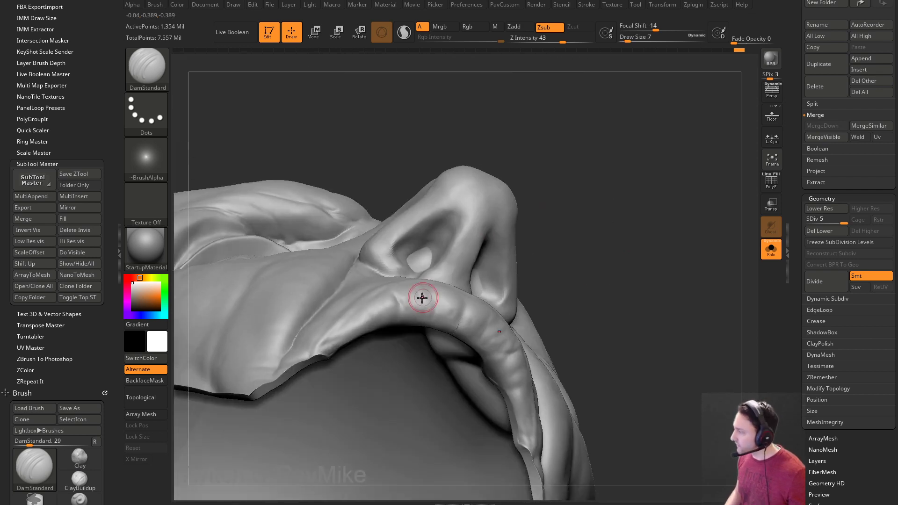
{"action": "mouse_move", "coordinate": [396, 296]}
{"action": "left_mouse_down"}
{"action": "mouse_move", "coordinate": [401, 320]}
{"action": "mouse_move", "coordinate": [414, 311]}
{"action": "mouse_move", "coordinate": [416, 320]}
{"action": "left_mouse_up"}
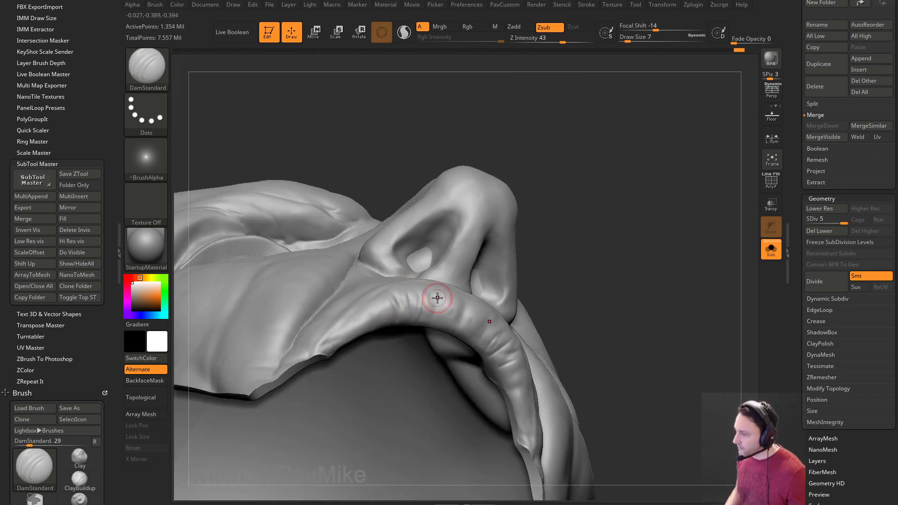
Add small creases along the lip ridge with a smaller brush.
{"action": "right_click_drag", "start_coordinate": [551, 284], "coordinate": [411, 304]}
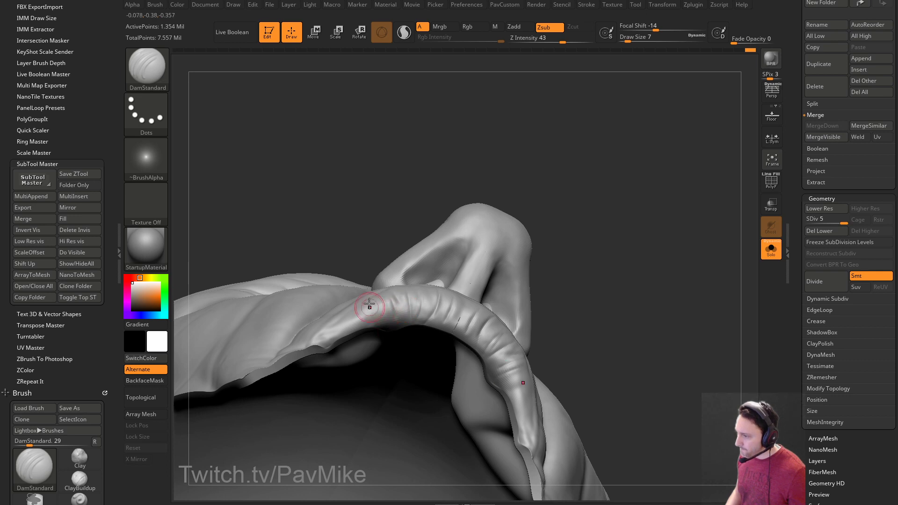
{"action": "left_click_drag", "start_coordinate": [371, 310], "coordinate": [375, 319]}
{"action": "right_click_drag", "start_coordinate": [497, 192], "coordinate": [504, 235]}
{"action": "key", "text": "s"}
{"action": "left_click", "coordinate": [375, 316]}
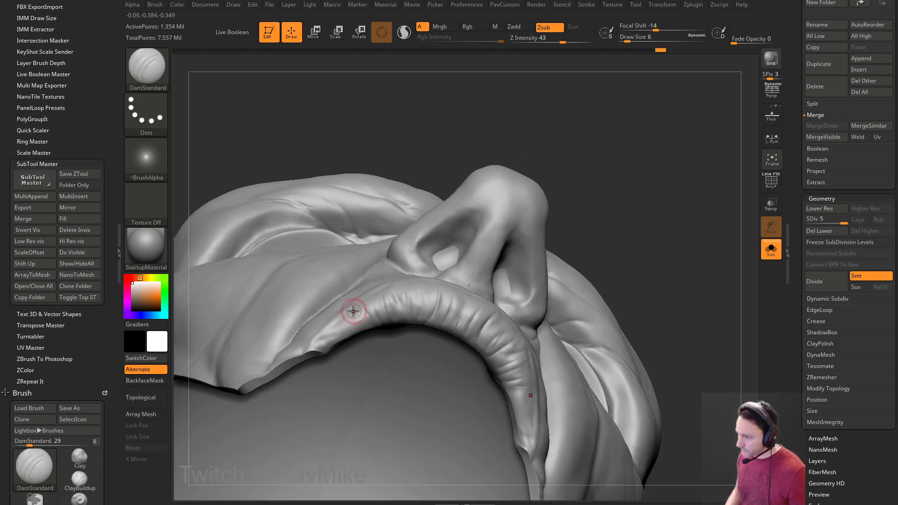
{"action": "right_click_drag", "start_coordinate": [341, 315], "coordinate": [523, 220]}
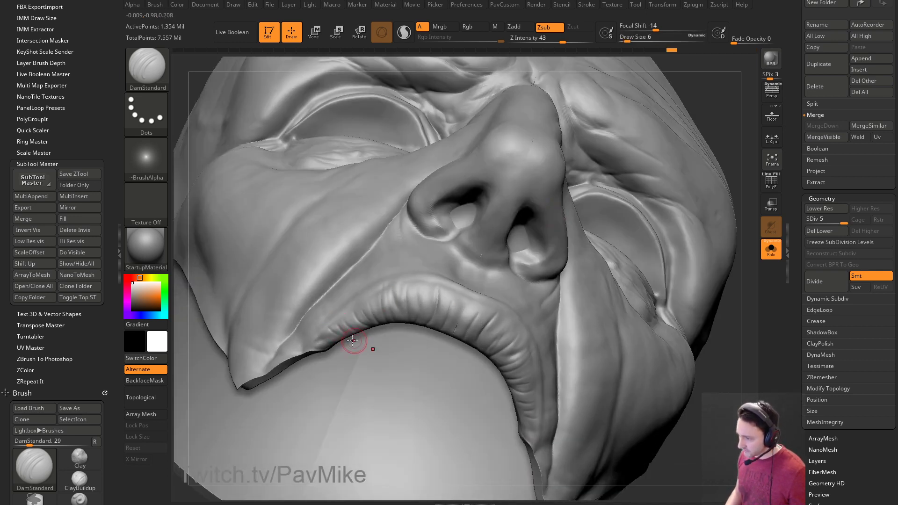
{"action": "mouse_move", "coordinate": [706, 88]}
{"action": "left_mouse_down"}
{"action": "mouse_move", "coordinate": [684, 105]}
{"action": "mouse_move", "coordinate": [675, 94]}
{"action": "left_mouse_up"}
Select the Clay brush and inspect the nose and upper lip from three-quarter views.
{"action": "key", "text": "b"}
{"action": "key", "text": "c"}
{"action": "key", "text": "l"}
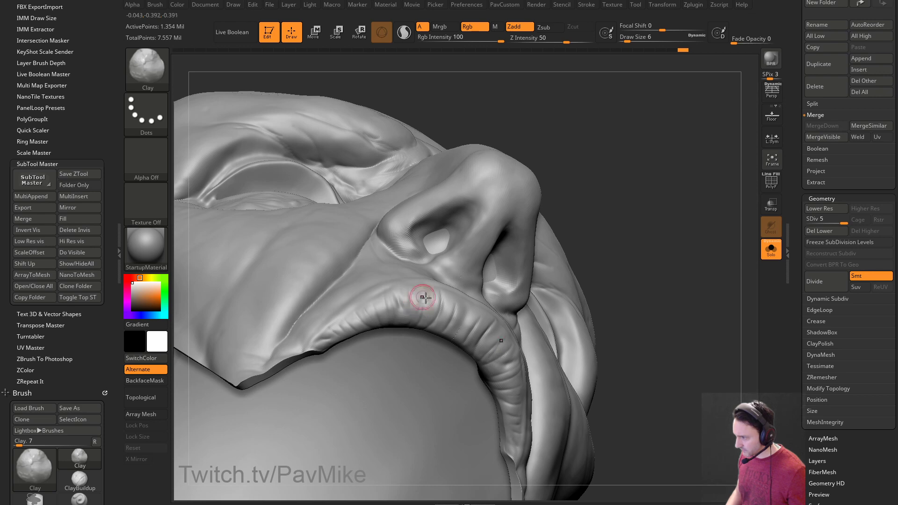
{"action": "mouse_move", "coordinate": [427, 316]}
{"action": "left_mouse_down"}
{"action": "mouse_move", "coordinate": [569, 236]}
{"action": "mouse_move", "coordinate": [705, 239]}
{"action": "mouse_move", "coordinate": [647, 310]}
{"action": "mouse_move", "coordinate": [622, 313]}
{"action": "mouse_move", "coordinate": [598, 287]}
{"action": "left_mouse_up"}
{"action": "mouse_move", "coordinate": [718, 304]}
{"action": "left_mouse_down"}
{"action": "mouse_move", "coordinate": [661, 256]}
{"action": "mouse_move", "coordinate": [682, 249]}
{"action": "mouse_move", "coordinate": [669, 269]}
{"action": "mouse_move", "coordinate": [685, 252]}
{"action": "left_mouse_up"}
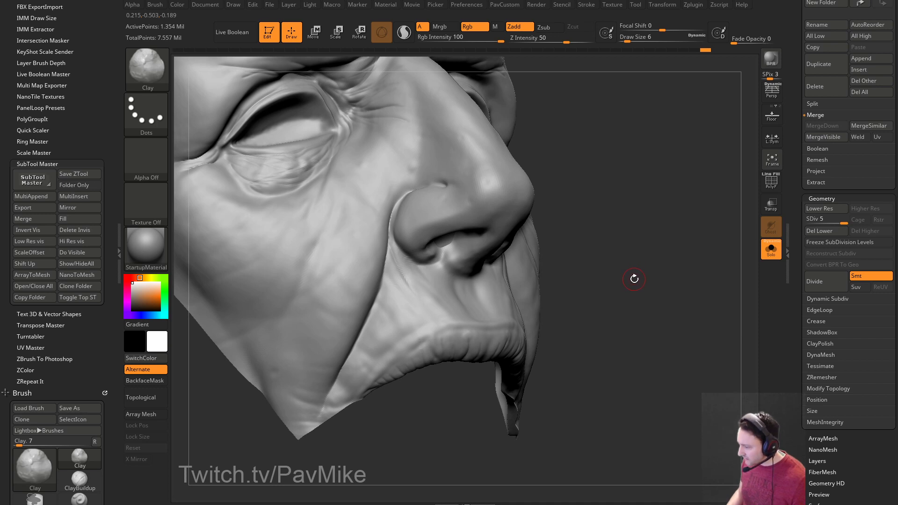
{"action": "mouse_move", "coordinate": [614, 282]}
{"action": "left_mouse_down"}
{"action": "mouse_move", "coordinate": [641, 303]}
{"action": "mouse_move", "coordinate": [620, 295]}
{"action": "left_mouse_up"}
With an enlarged DamStandard brush, deepen the upper-lip crease.
{"action": "key", "text": "b"}
{"action": "key", "text": "d"}
{"action": "key", "text": "s"}
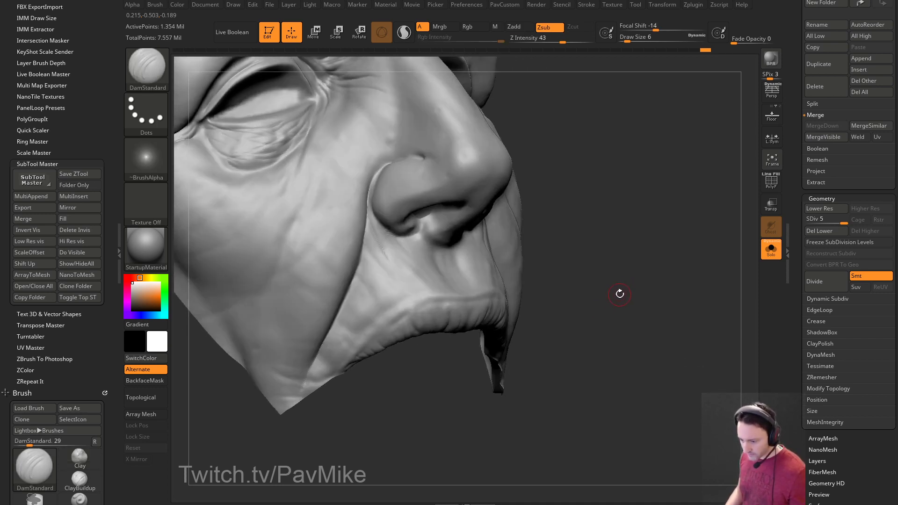
{"action": "key", "text": "s"}
{"action": "left_click_drag", "start_coordinate": [394, 305], "coordinate": [369, 347]}
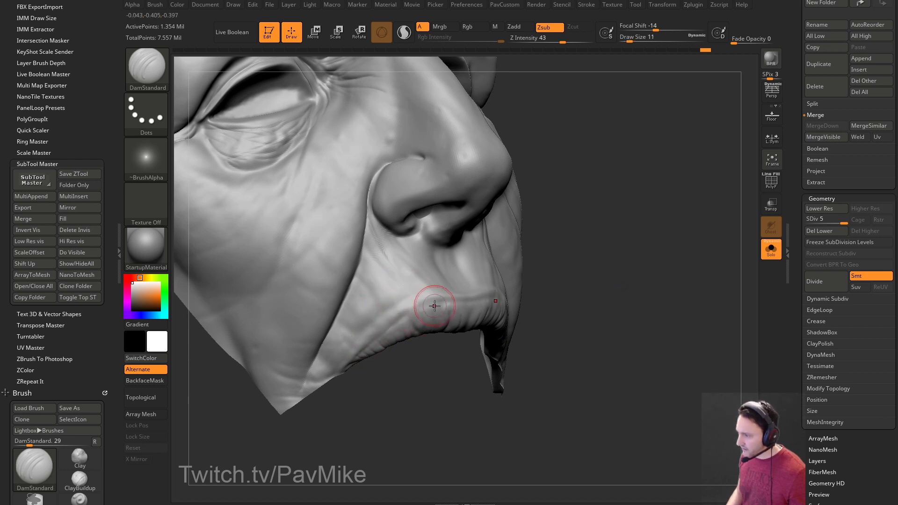
{"action": "left_click_drag", "start_coordinate": [407, 313], "coordinate": [498, 299]}
{"action": "mouse_move", "coordinate": [609, 274]}
{"action": "left_mouse_down"}
{"action": "mouse_move", "coordinate": [701, 280]}
{"action": "mouse_move", "coordinate": [418, 306]}
{"action": "left_mouse_up"}
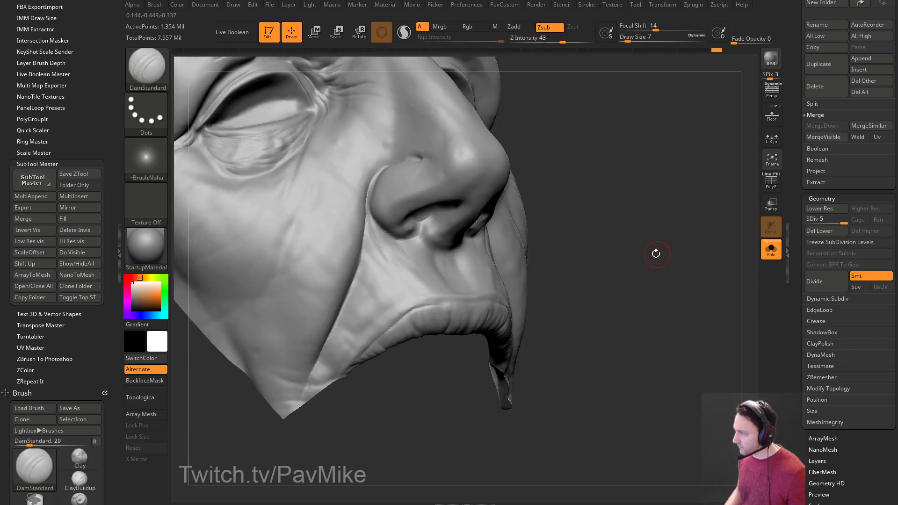
{"action": "left_click_drag", "start_coordinate": [658, 254], "coordinate": [654, 262]}
At subdivision level 4, carve deeper mouth-line and lower-lip creases with brush size 17.
{"action": "key", "text": "ctrl"}
{"action": "key", "text": "shift+d"}
{"action": "key", "text": "d"}
{"action": "left_click", "coordinate": [838, 221]}
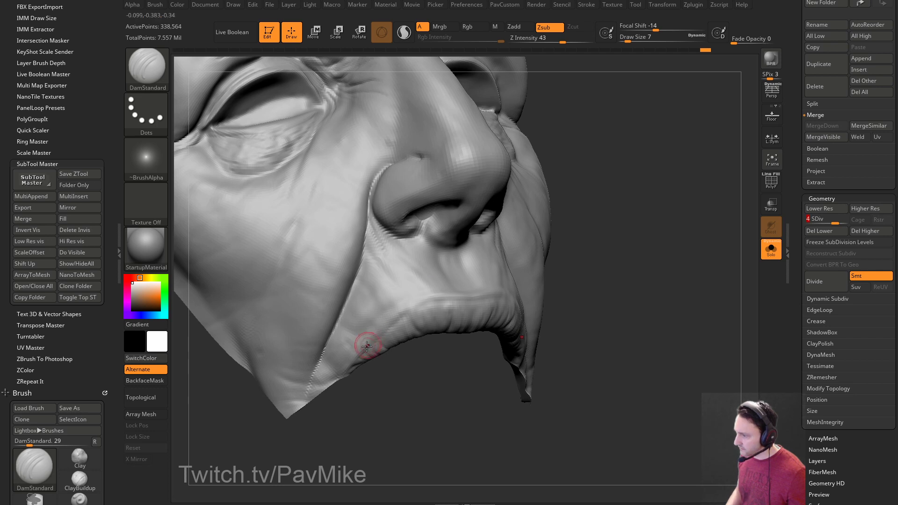
{"action": "key", "text": "]"}
{"action": "mouse_move", "coordinate": [379, 348]}
{"action": "left_mouse_down"}
{"action": "mouse_move", "coordinate": [407, 312]}
{"action": "mouse_move", "coordinate": [431, 341]}
{"action": "left_mouse_up"}
{"action": "right_click_drag", "start_coordinate": [431, 340], "coordinate": [382, 336]}
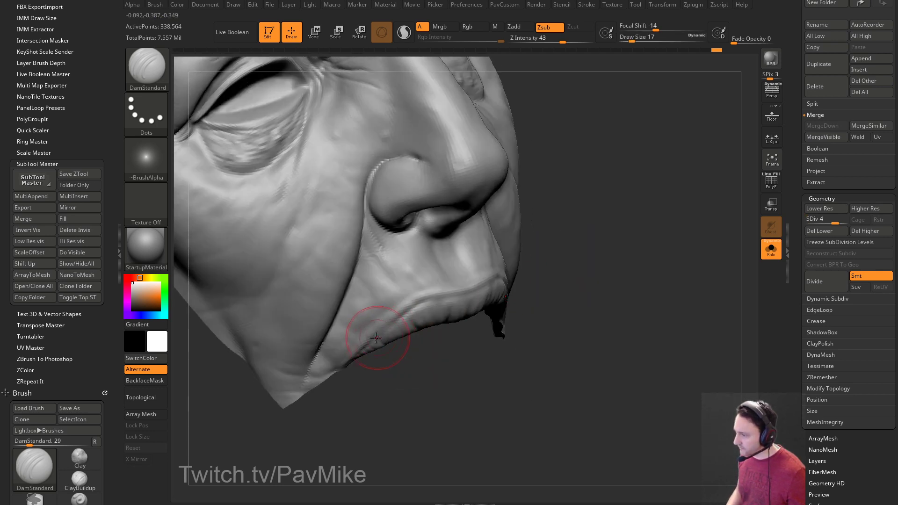
{"action": "left_click_drag", "start_coordinate": [394, 301], "coordinate": [310, 321]}
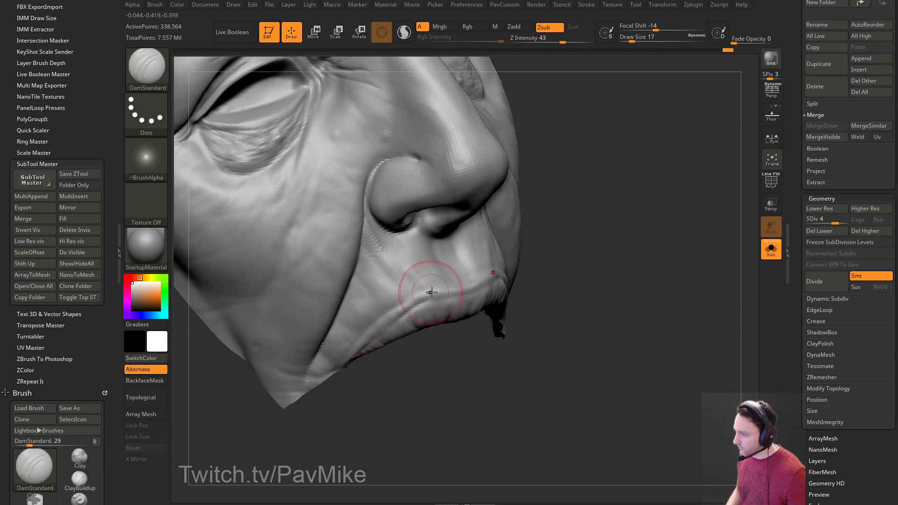
{"action": "mouse_move", "coordinate": [403, 300]}
{"action": "right_mouse_down"}
{"action": "mouse_move", "coordinate": [561, 248]}
{"action": "mouse_move", "coordinate": [673, 228]}
{"action": "mouse_move", "coordinate": [675, 251]}
{"action": "mouse_move", "coordinate": [482, 281]}
{"action": "right_mouse_up"}
{"action": "mouse_move", "coordinate": [672, 290]}
{"action": "right_mouse_down"}
{"action": "mouse_move", "coordinate": [663, 279]}
{"action": "mouse_move", "coordinate": [691, 279]}
{"action": "mouse_move", "coordinate": [661, 279]}
{"action": "mouse_move", "coordinate": [689, 277]}
{"action": "mouse_move", "coordinate": [748, 236]}
{"action": "right_mouse_up"}
Return to the highest subdivision level, set Z Intensity to 38 and brush size to 9.
{"action": "left_click", "coordinate": [842, 224]}
{"action": "right_click_drag", "start_coordinate": [678, 260], "coordinate": [439, 298]}
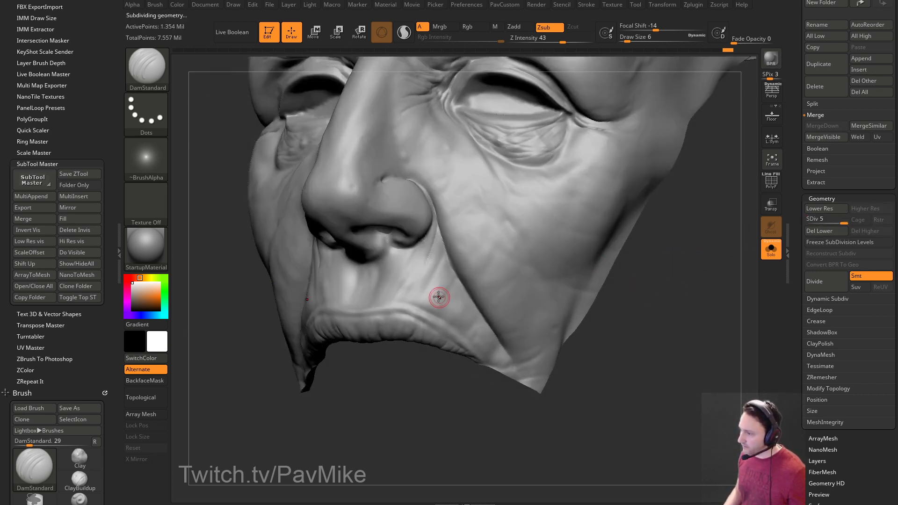
{"action": "key", "text": "s"}
{"action": "left_click_drag", "start_coordinate": [411, 296], "coordinate": [414, 297]}
{"action": "key", "text": "s"}
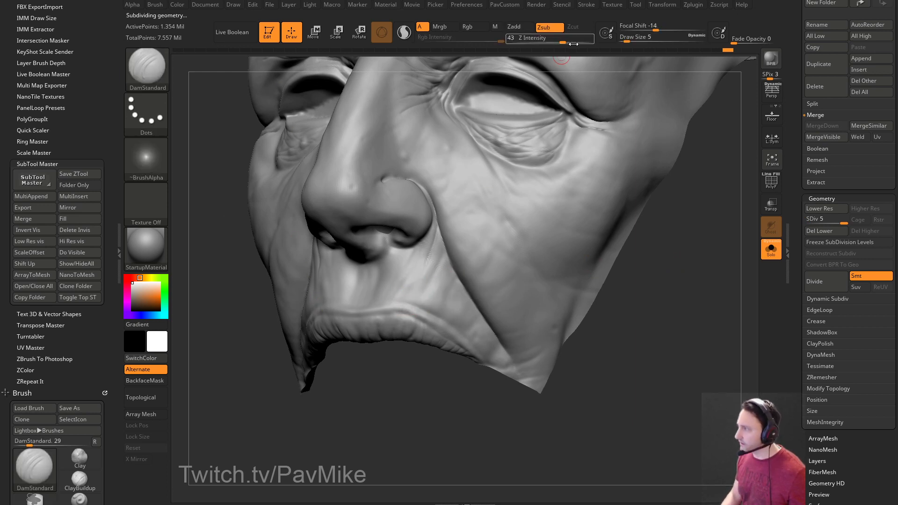
{"action": "left_click_drag", "start_coordinate": [564, 42], "coordinate": [559, 42]}
{"action": "key", "text": "s"}
{"action": "left_click_drag", "start_coordinate": [394, 295], "coordinate": [391, 293]}
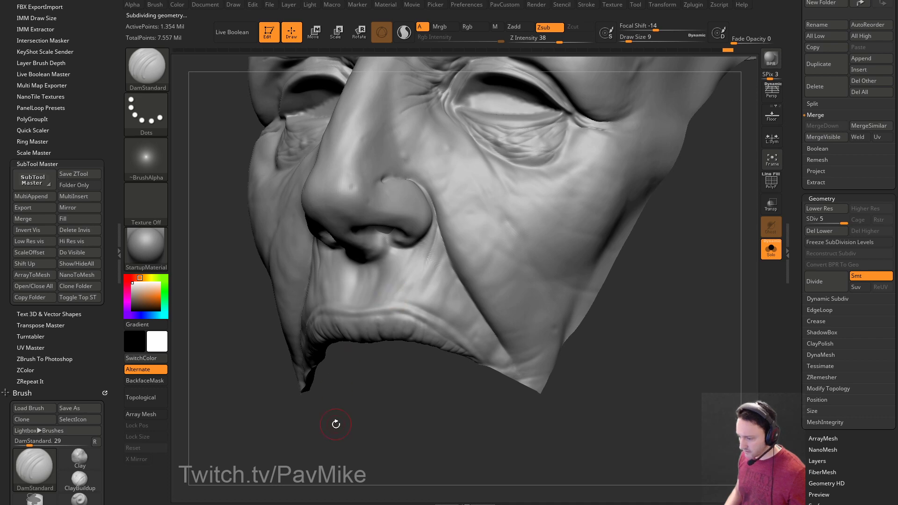
{"action": "right_click_drag", "start_coordinate": [333, 421], "coordinate": [406, 281]}
{"action": "right_click_drag", "start_coordinate": [351, 416], "coordinate": [348, 413]}
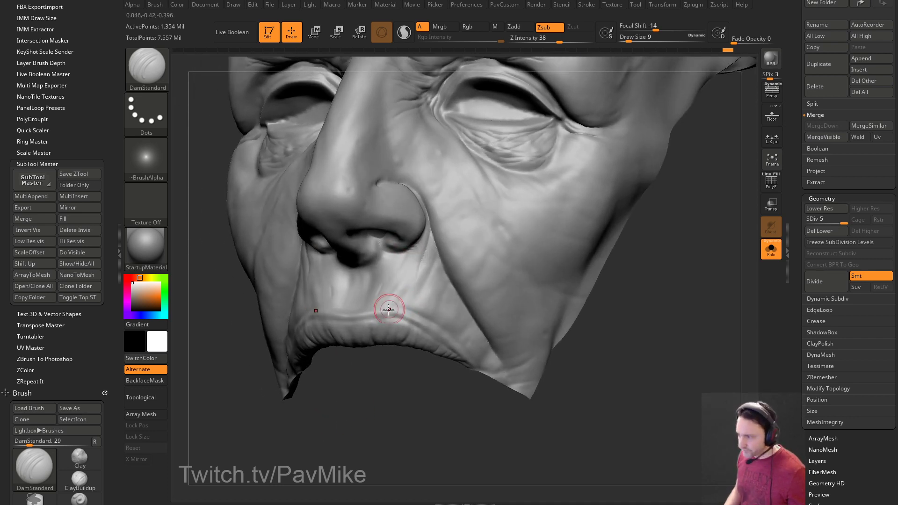
Shrink the brush to 5 and inspect the lips from several face angles.
{"action": "key", "text": "bracketleft"}
{"action": "key", "text": "bracketleft"}
{"action": "key", "text": "bracketleft"}
{"action": "key", "text": "bracketleft"}
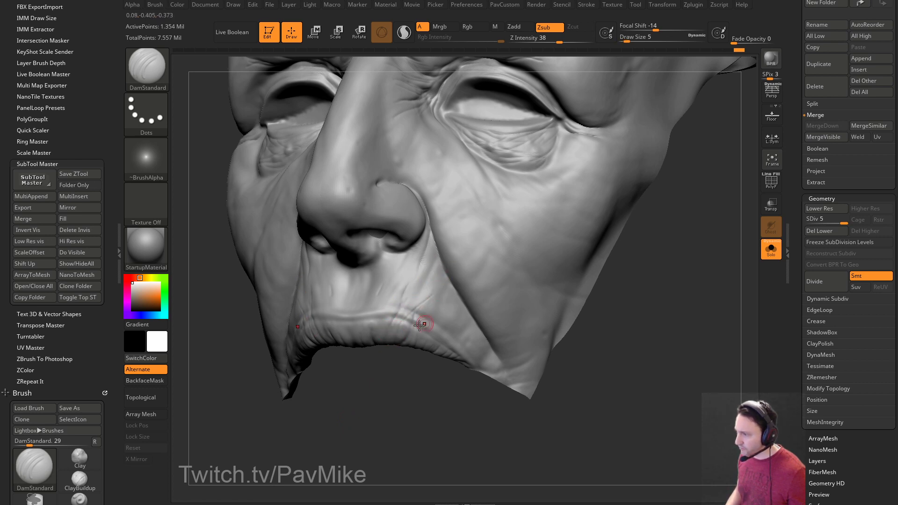
{"action": "right_click_drag", "start_coordinate": [425, 304], "coordinate": [365, 367]}
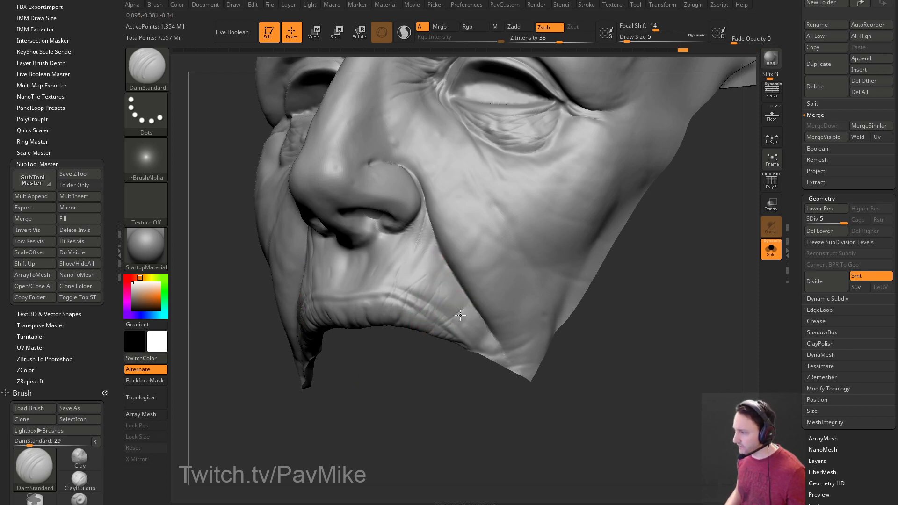
{"action": "right_click_drag", "start_coordinate": [486, 308], "coordinate": [395, 297]}
{"action": "right_click_drag", "start_coordinate": [400, 253], "coordinate": [322, 305]}
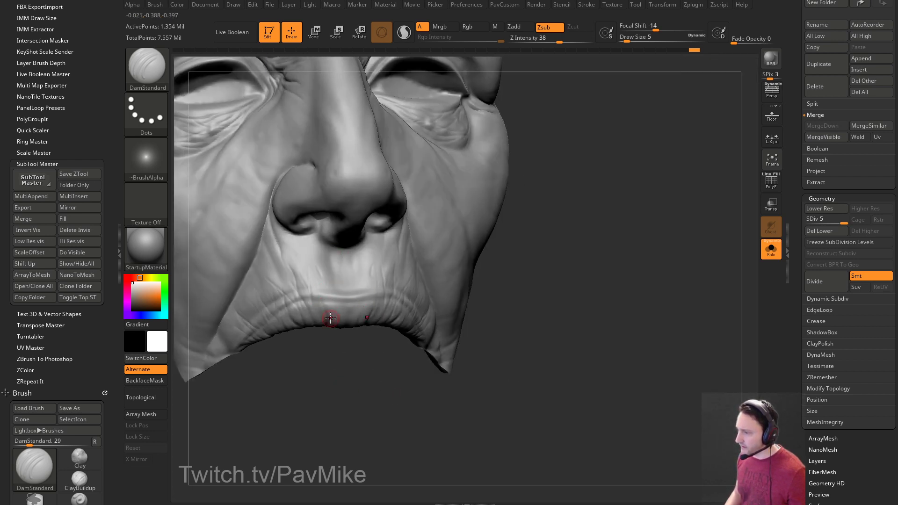
{"action": "right_click_drag", "start_coordinate": [494, 213], "coordinate": [440, 311]}
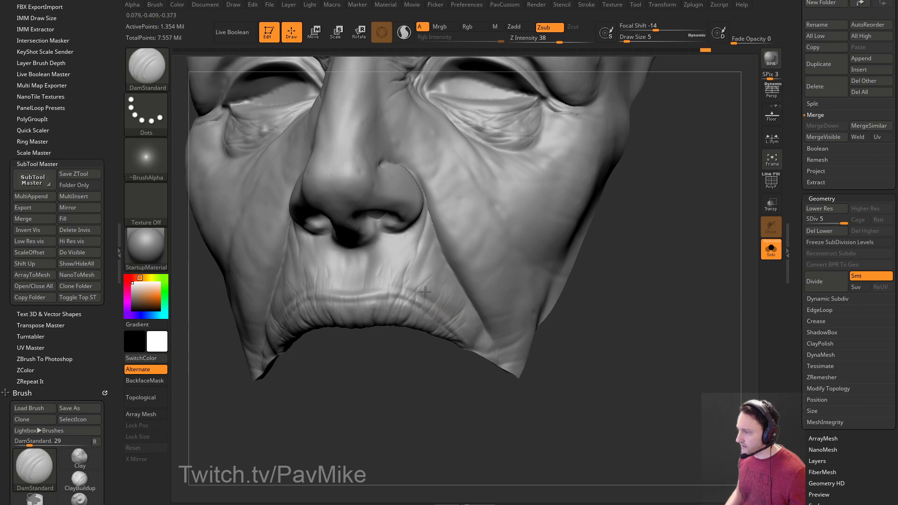
{"action": "right_click_drag", "start_coordinate": [508, 266], "coordinate": [489, 271]}
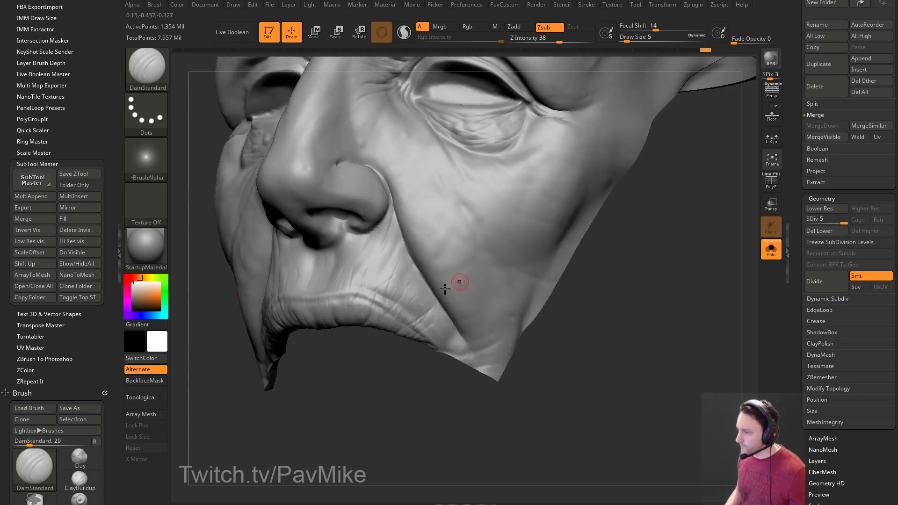
{"action": "mouse_move", "coordinate": [643, 293]}
{"action": "right_mouse_down"}
{"action": "mouse_move", "coordinate": [612, 284]}
{"action": "mouse_move", "coordinate": [691, 320]}
{"action": "mouse_move", "coordinate": [392, 294]}
{"action": "mouse_move", "coordinate": [671, 321]}
{"action": "mouse_move", "coordinate": [729, 351]}
{"action": "mouse_move", "coordinate": [713, 292]}
{"action": "mouse_move", "coordinate": [668, 289]}
{"action": "right_mouse_up"}
Carve a short crease below the lower lip, then set DamStandard to Z intensity 34 and draw size 5.
{"action": "key", "text": "]"}
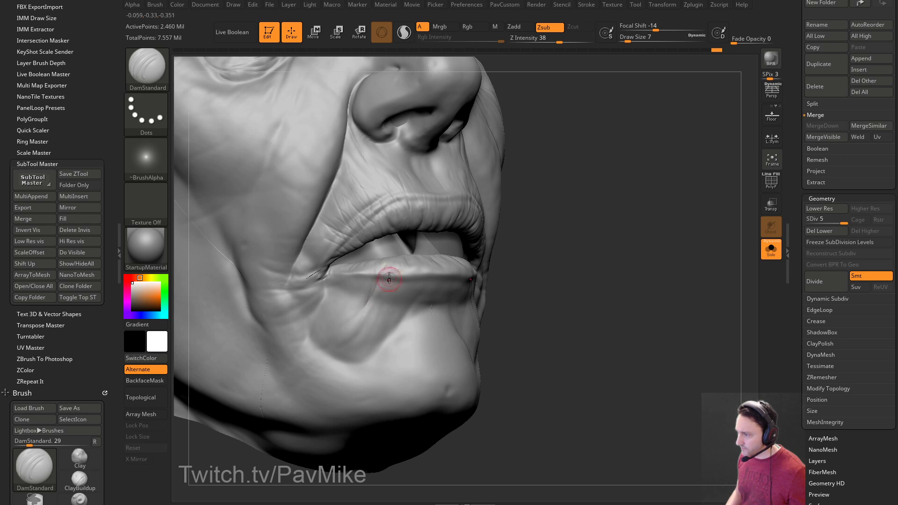
{"action": "right_click_drag", "start_coordinate": [413, 256], "coordinate": [510, 275]}
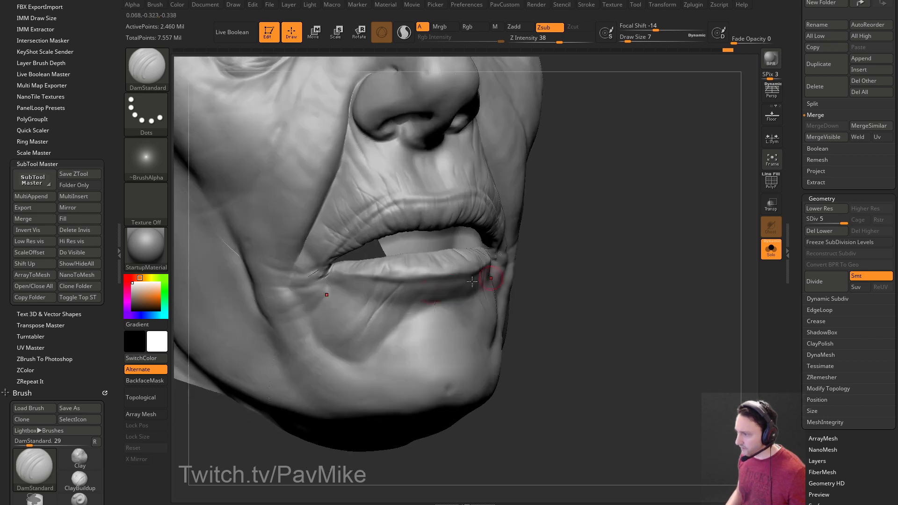
{"action": "left_click_drag", "start_coordinate": [424, 273], "coordinate": [400, 332]}
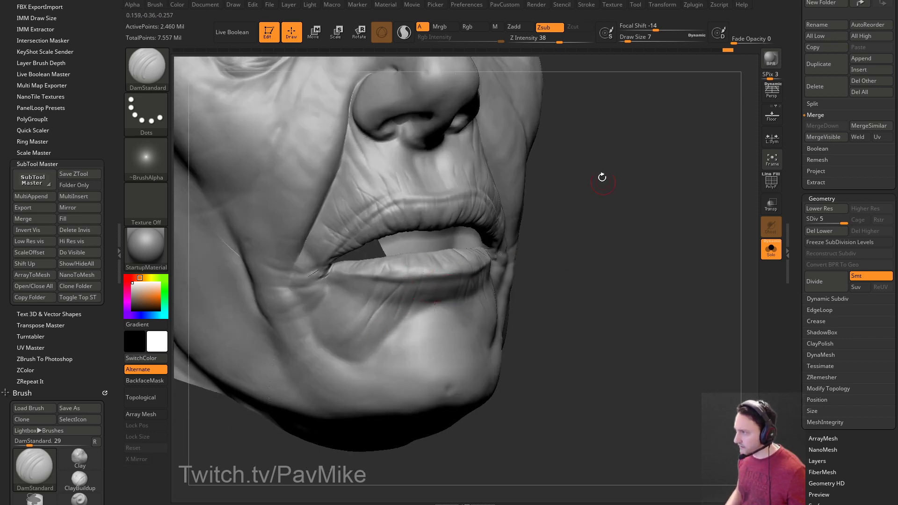
{"action": "left_click", "coordinate": [556, 40]}
{"action": "right_click_drag", "start_coordinate": [634, 212], "coordinate": [516, 228]}
{"action": "key", "text": "s"}
{"action": "left_click", "coordinate": [420, 287]}
Carve and deepen a crease line at the mouth corner, working from side-on angles.
{"action": "mouse_move", "coordinate": [665, 276]}
{"action": "right_mouse_down"}
{"action": "mouse_move", "coordinate": [410, 198]}
{"action": "mouse_move", "coordinate": [585, 221]}
{"action": "right_mouse_up"}
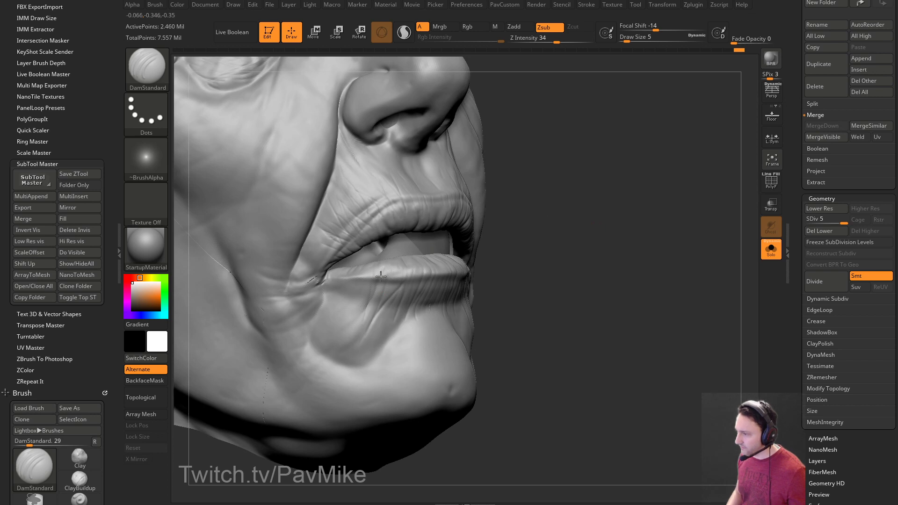
{"action": "right_click_drag", "start_coordinate": [386, 301], "coordinate": [448, 262]}
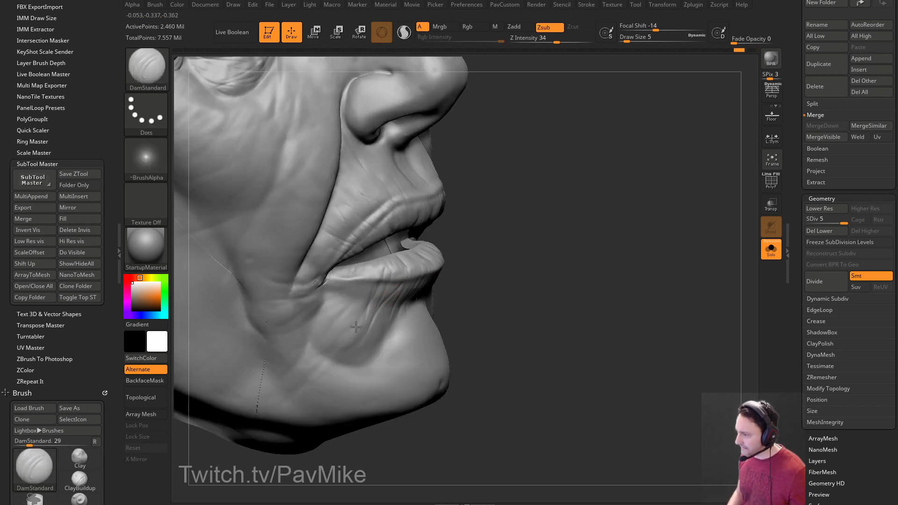
{"action": "mouse_move", "coordinate": [329, 328]}
{"action": "right_mouse_down"}
{"action": "mouse_move", "coordinate": [579, 239]}
{"action": "mouse_move", "coordinate": [379, 288]}
{"action": "right_mouse_up"}
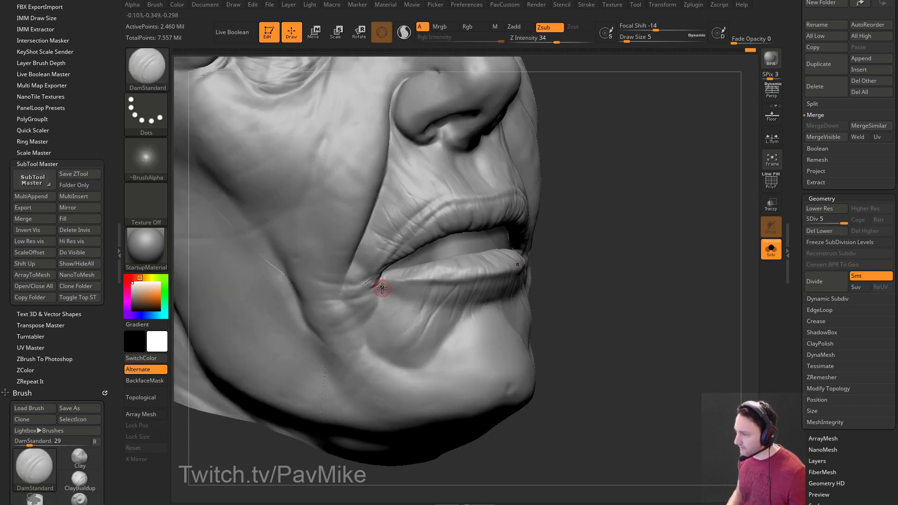
{"action": "right_click_drag", "start_coordinate": [641, 263], "coordinate": [409, 283]}
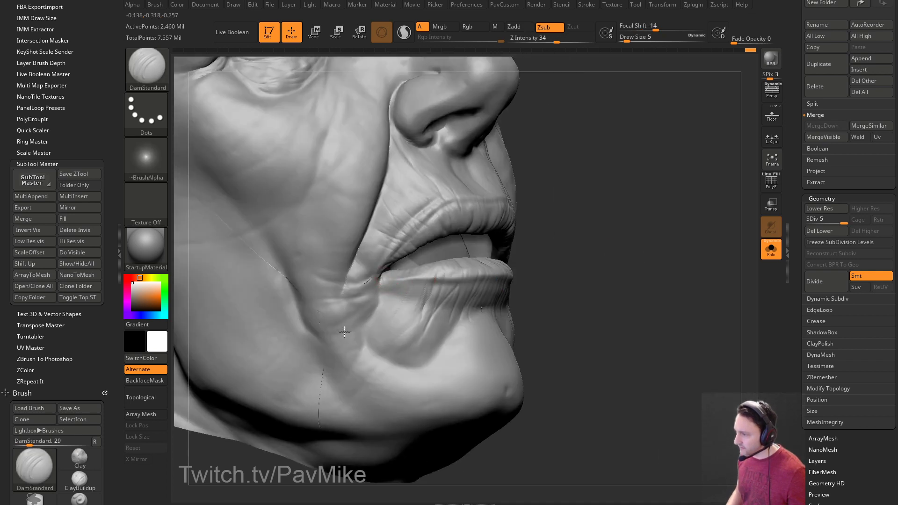
{"action": "left_click_drag", "start_coordinate": [369, 285], "coordinate": [375, 290]}
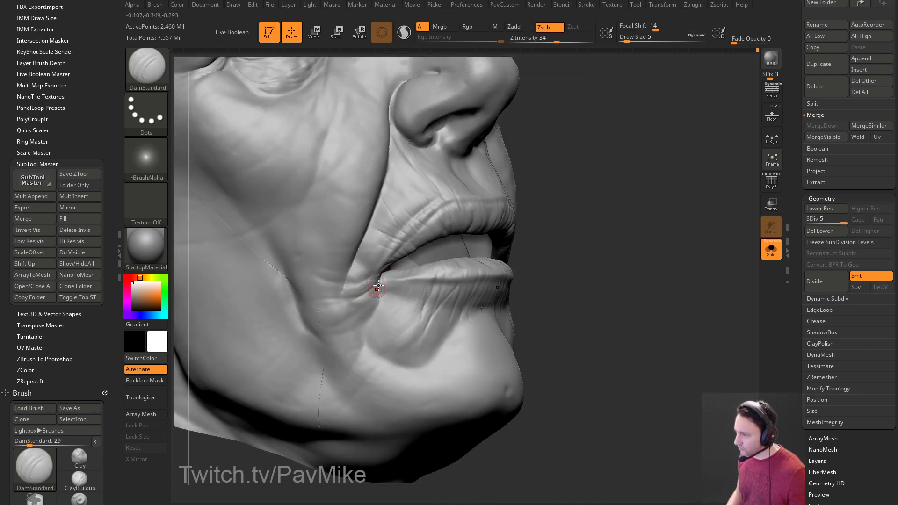
{"action": "right_click_drag", "start_coordinate": [542, 240], "coordinate": [379, 298]}
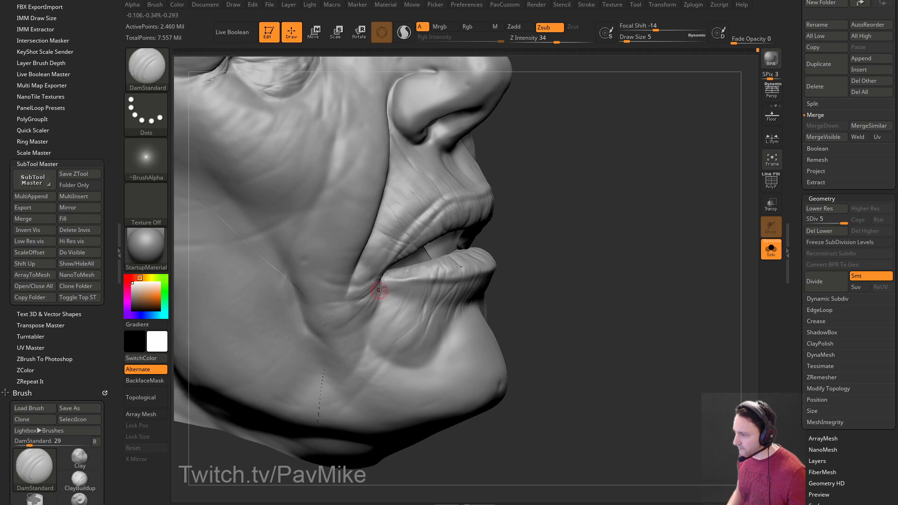
{"action": "left_click_drag", "start_coordinate": [389, 278], "coordinate": [377, 285]}
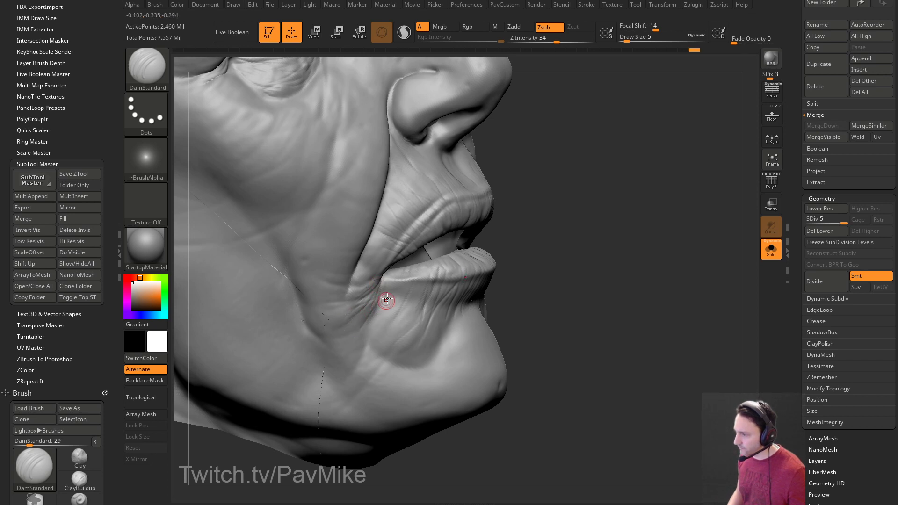
{"action": "right_click_drag", "start_coordinate": [520, 274], "coordinate": [389, 290]}
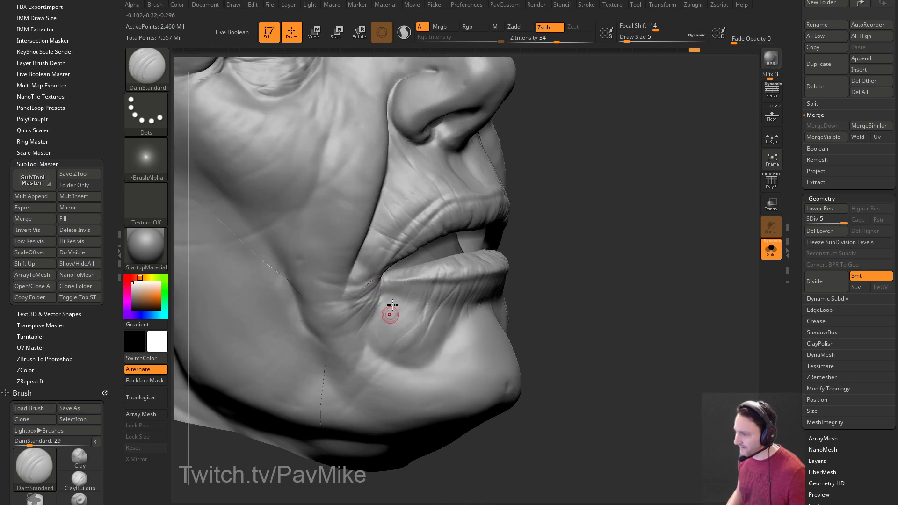
Orbit around the face to review the mouth and chin creases from all sides.
{"action": "mouse_move", "coordinate": [496, 269]}
{"action": "right_mouse_down"}
{"action": "mouse_move", "coordinate": [713, 210]}
{"action": "mouse_move", "coordinate": [565, 246]}
{"action": "right_mouse_up"}
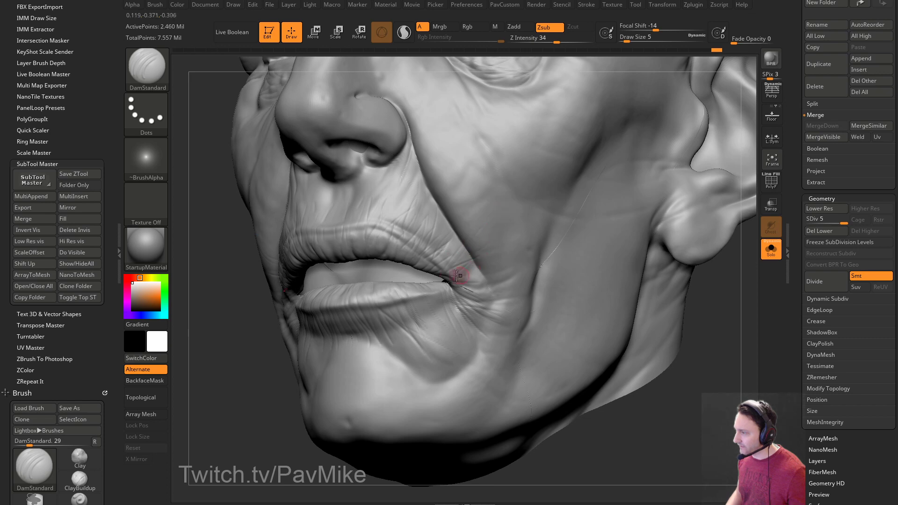
{"action": "right_click_drag", "start_coordinate": [511, 282], "coordinate": [636, 303]}
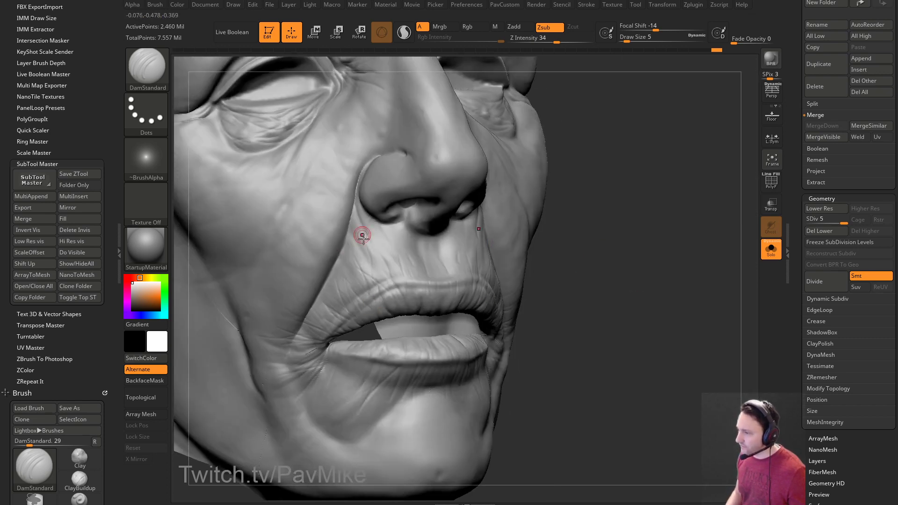
{"action": "right_click_drag", "start_coordinate": [385, 189], "coordinate": [637, 195]}
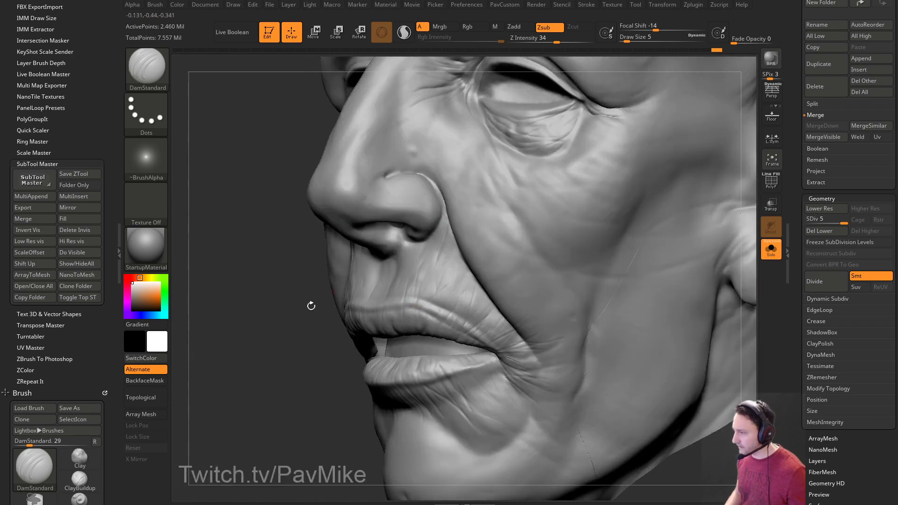
{"action": "right_click_drag", "start_coordinate": [354, 278], "coordinate": [369, 296], "text": "shift"}
{"action": "mouse_move", "coordinate": [508, 201]}
{"action": "right_mouse_down"}
{"action": "mouse_move", "coordinate": [671, 226]}
{"action": "mouse_move", "coordinate": [552, 210]}
{"action": "right_mouse_up"}
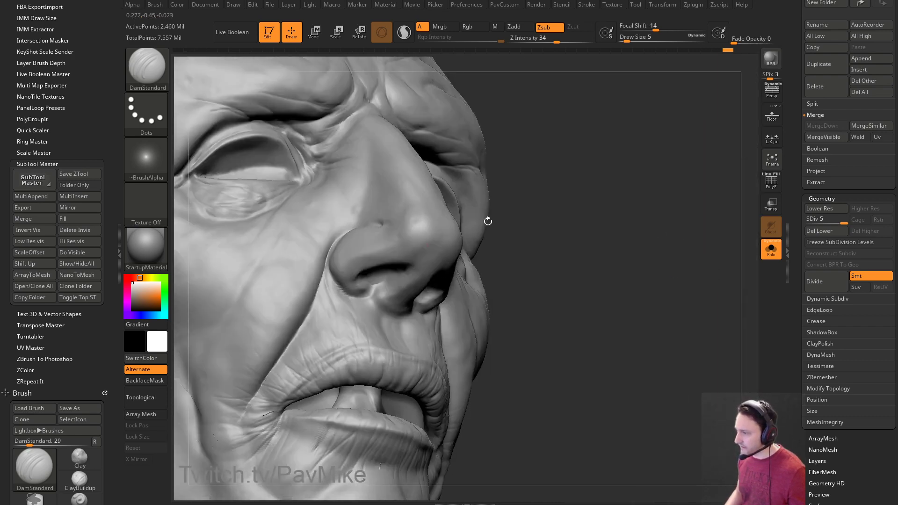
{"action": "mouse_move", "coordinate": [373, 286]}
{"action": "right_mouse_down"}
{"action": "mouse_move", "coordinate": [575, 211]}
{"action": "mouse_move", "coordinate": [358, 248]}
{"action": "right_mouse_up"}
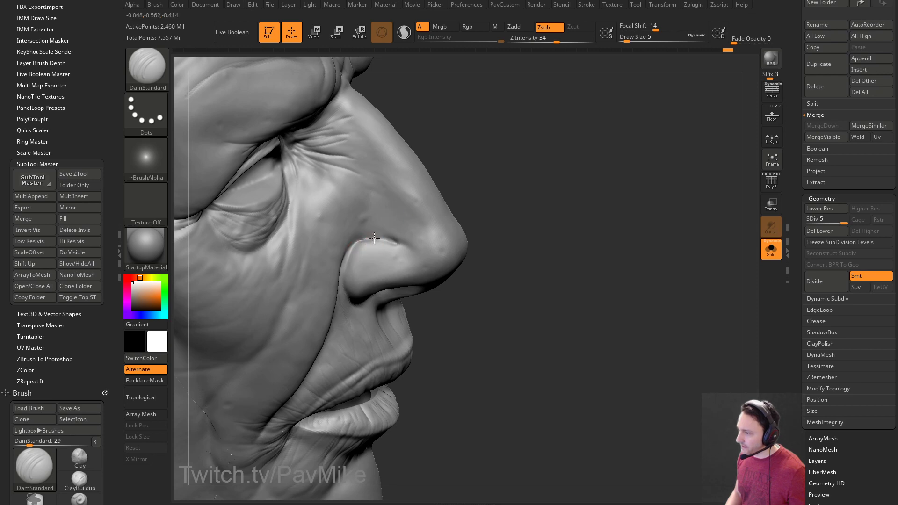
{"action": "mouse_move", "coordinate": [661, 225]}
{"action": "right_mouse_down"}
{"action": "mouse_move", "coordinate": [709, 134]}
{"action": "mouse_move", "coordinate": [641, 150]}
{"action": "mouse_move", "coordinate": [663, 283]}
{"action": "mouse_move", "coordinate": [493, 254]}
{"action": "right_mouse_up"}
{"action": "right_click_drag", "start_coordinate": [258, 395], "coordinate": [247, 340]}
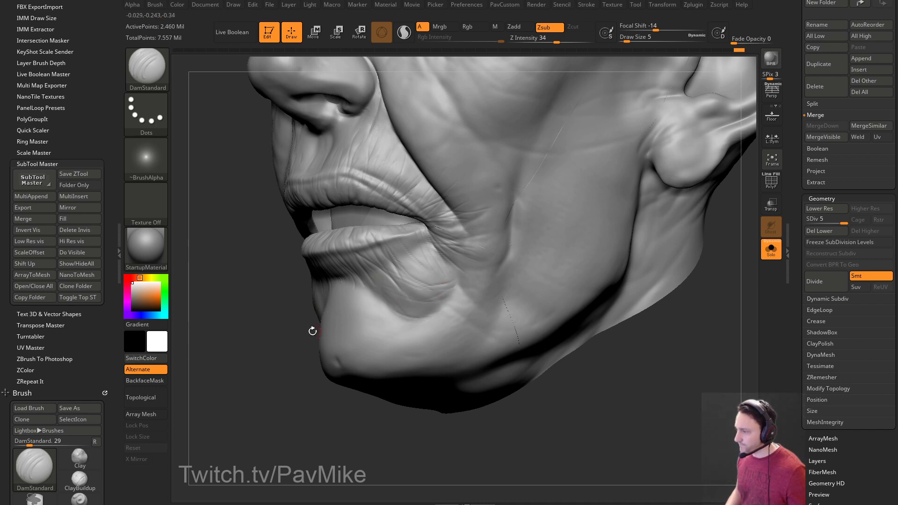
Add a short crease stroke near the mouth, then turn to a frontal three-quarter view.
{"action": "left_click_drag", "start_coordinate": [328, 323], "coordinate": [317, 357]}
{"action": "left_click_drag", "start_coordinate": [367, 294], "coordinate": [341, 292]}
{"action": "left_click_drag", "start_coordinate": [542, 311], "coordinate": [606, 305]}
{"action": "left_click_drag", "start_coordinate": [579, 251], "coordinate": [352, 300]}
Try brush sizes 6 and 7, settle on 5, and sculpt a wrinkle on the cheek.
{"action": "key", "text": "bracketright"}
{"action": "left_click_drag", "start_coordinate": [626, 312], "coordinate": [610, 253]}
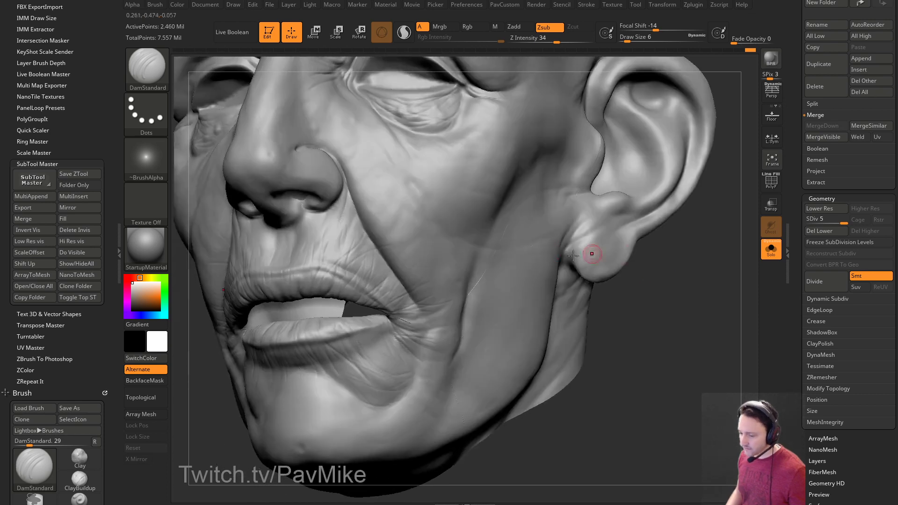
{"action": "left_click_drag", "start_coordinate": [202, 370], "coordinate": [365, 255]}
{"action": "key", "text": "bracketright"}
{"action": "key", "text": "bracketright"}
{"action": "key", "text": "bracketleft"}
{"action": "key", "text": "bracketleft"}
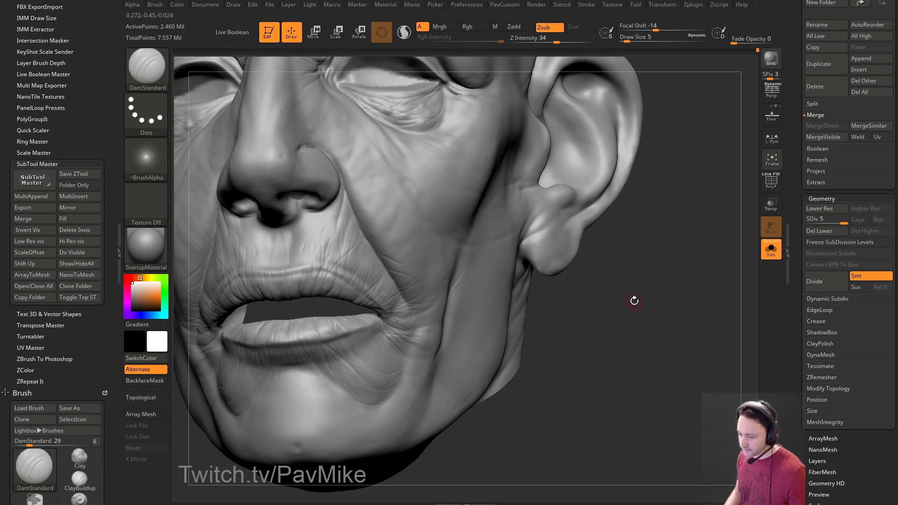
{"action": "left_click_drag", "start_coordinate": [632, 300], "coordinate": [382, 286]}
{"action": "left_click_drag", "start_coordinate": [442, 291], "coordinate": [414, 293]}
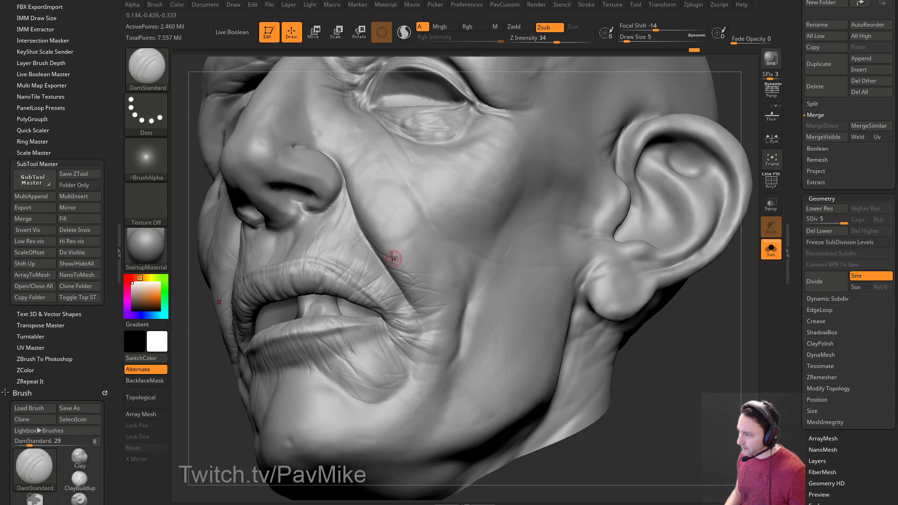
Carve a fine wrinkle under the eye at brush size 8, then drop to size 7.
{"action": "mouse_move", "coordinate": [215, 388]}
{"action": "left_mouse_down"}
{"action": "mouse_move", "coordinate": [433, 283]}
{"action": "mouse_move", "coordinate": [671, 294]}
{"action": "mouse_move", "coordinate": [634, 325]}
{"action": "left_mouse_up"}
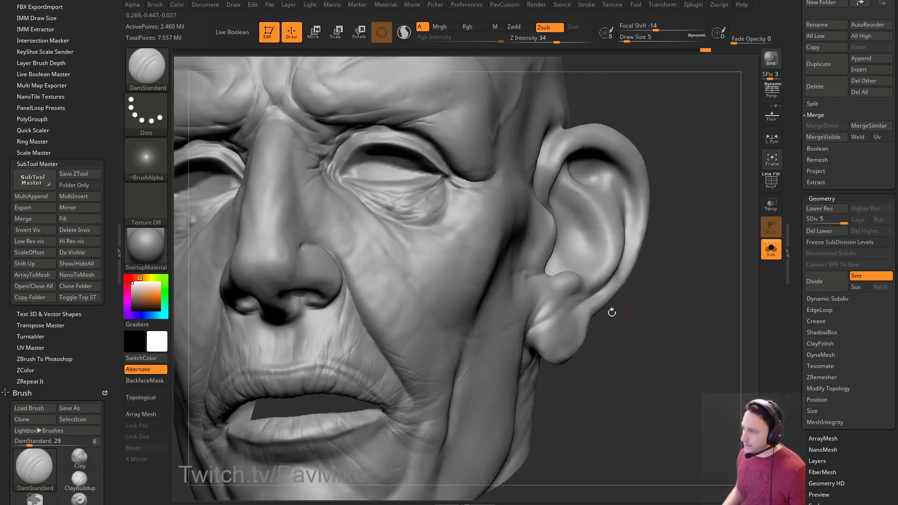
{"action": "mouse_move", "coordinate": [687, 174]}
{"action": "left_mouse_down"}
{"action": "mouse_move", "coordinate": [681, 140]}
{"action": "mouse_move", "coordinate": [671, 146]}
{"action": "left_mouse_up"}
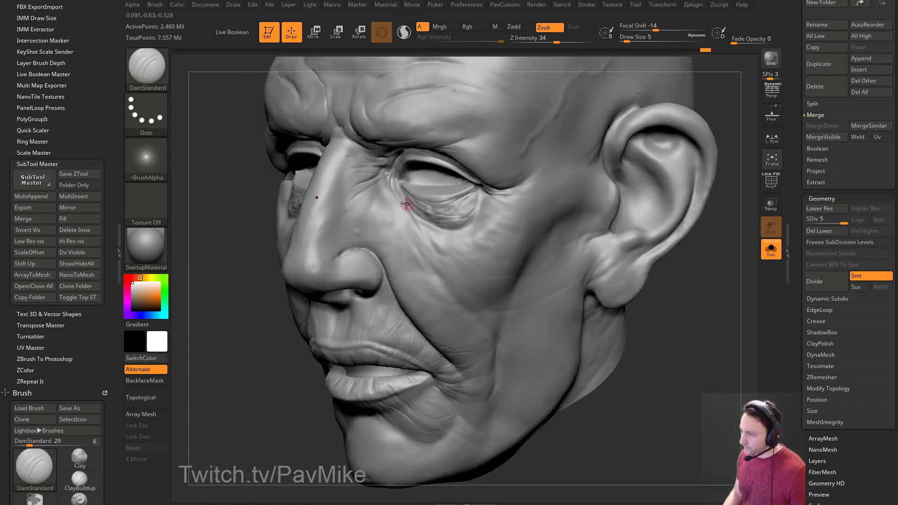
{"action": "key", "text": "s"}
{"action": "left_click_drag", "start_coordinate": [401, 201], "coordinate": [400, 202]}
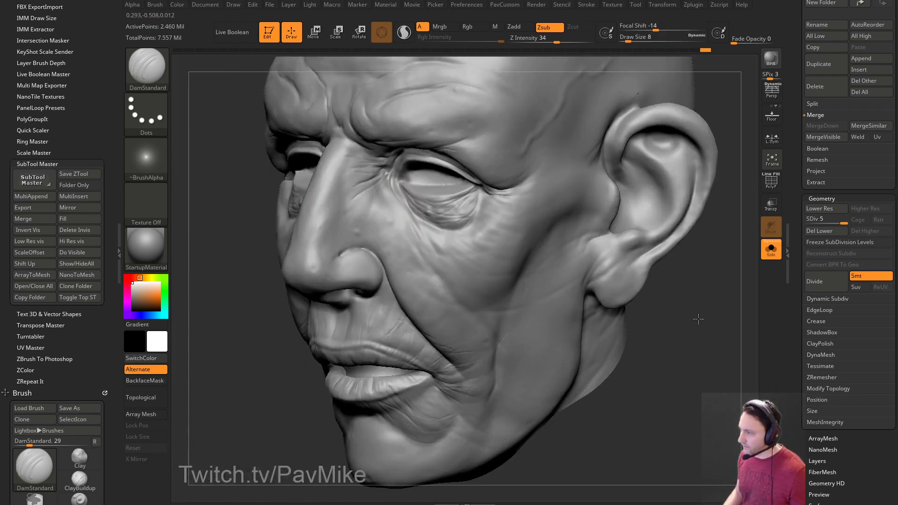
{"action": "left_click_drag", "start_coordinate": [693, 319], "coordinate": [729, 318]}
{"action": "key", "text": "s"}
{"action": "left_click_drag", "start_coordinate": [440, 237], "coordinate": [438, 237]}
Reduce the brush size to 4, then raise it back to 7 while turning the face.
{"action": "left_click_drag", "start_coordinate": [713, 241], "coordinate": [676, 241]}
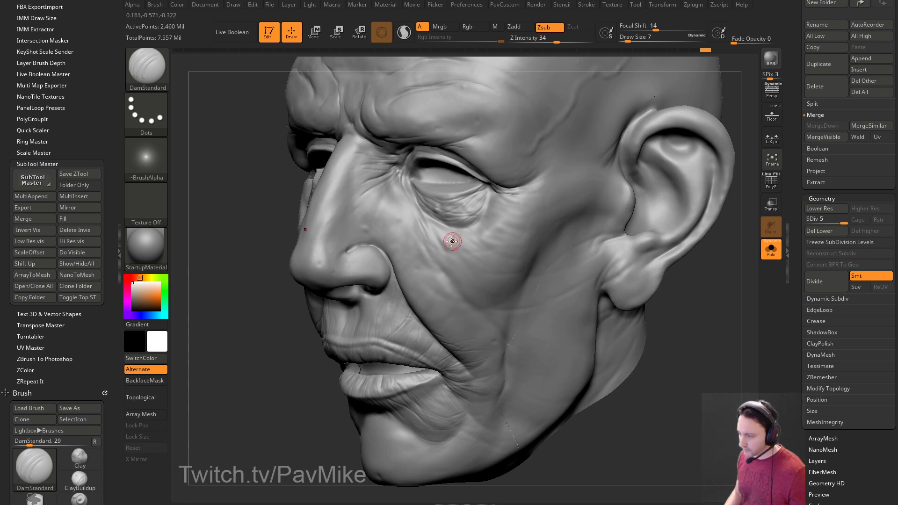
{"action": "key", "text": "s"}
{"action": "left_click_drag", "start_coordinate": [443, 245], "coordinate": [440, 245]}
{"action": "mouse_move", "coordinate": [593, 281]}
{"action": "left_mouse_down"}
{"action": "mouse_move", "coordinate": [637, 330]}
{"action": "mouse_move", "coordinate": [382, 290]}
{"action": "mouse_move", "coordinate": [362, 271]}
{"action": "left_mouse_up"}
{"action": "key", "text": "s"}
{"action": "left_click_drag", "start_coordinate": [599, 281], "coordinate": [426, 248]}
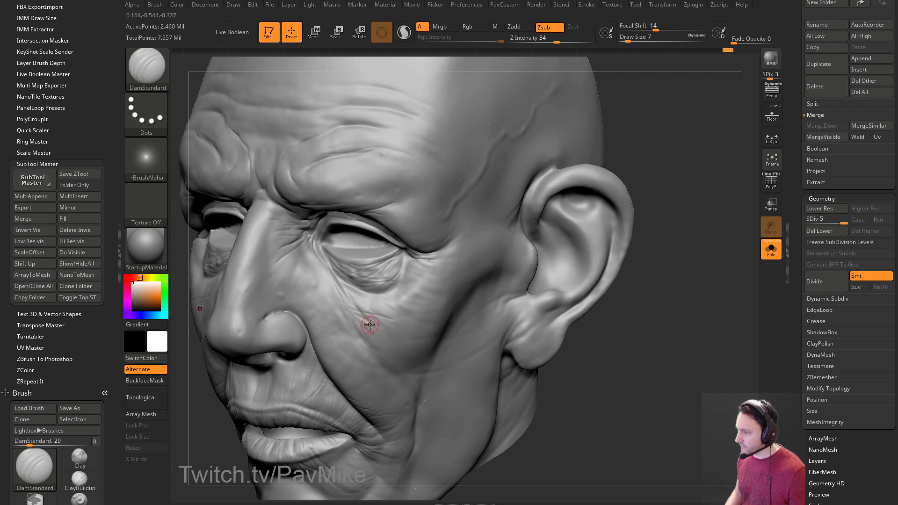
{"action": "mouse_move", "coordinate": [666, 228]}
{"action": "left_mouse_down"}
{"action": "mouse_move", "coordinate": [655, 169]}
{"action": "mouse_move", "coordinate": [608, 211]}
{"action": "left_mouse_up"}
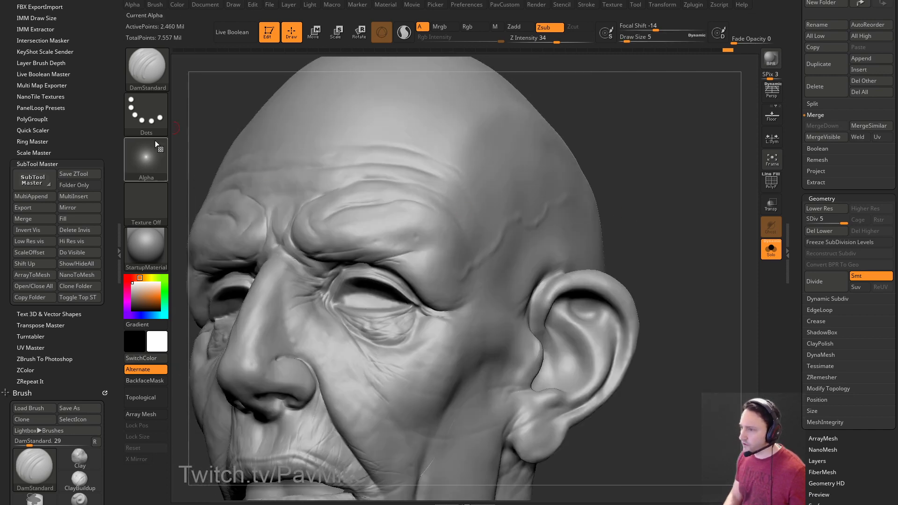
Select the Standard_1 brush, test a spray on the brow, and enlarge it to size 62.
{"action": "key", "text": "b"}
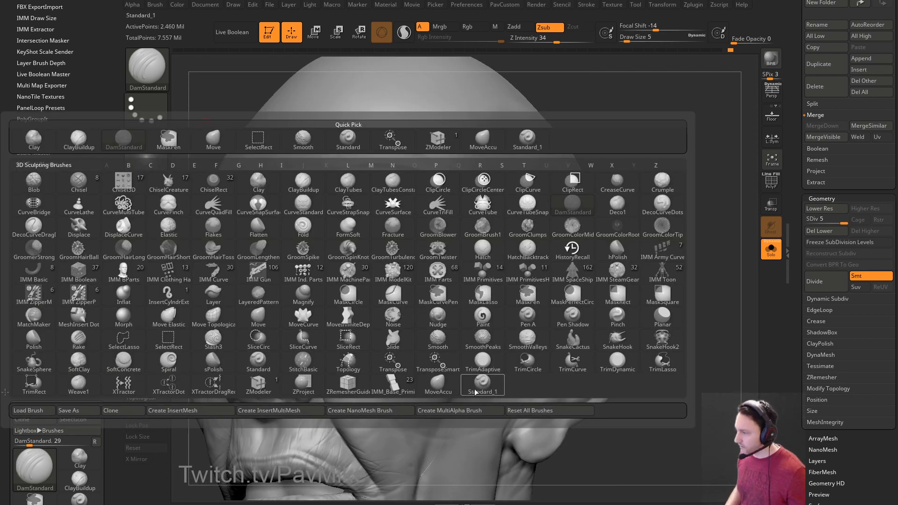
{"action": "left_click", "coordinate": [255, 184]}
{"action": "left_click_drag", "start_coordinate": [653, 192], "coordinate": [668, 188], "text": "alt"}
{"action": "key", "text": "s"}
{"action": "left_click", "coordinate": [439, 245]}
{"action": "key", "text": "s"}
{"action": "left_click", "coordinate": [448, 244]}
{"action": "left_click_drag", "start_coordinate": [414, 239], "coordinate": [454, 268]}
Widen the brush to cover the forehead, undo the brow spray, and open the alpha library.
{"action": "key", "text": "s"}
{"action": "left_click_drag", "start_coordinate": [410, 241], "coordinate": [421, 240]}
{"action": "left_click_drag", "start_coordinate": [693, 218], "coordinate": [724, 216]}
{"action": "mouse_move", "coordinate": [661, 213]}
{"action": "left_mouse_down"}
{"action": "mouse_move", "coordinate": [619, 208]}
{"action": "mouse_move", "coordinate": [617, 159]}
{"action": "left_mouse_up"}
{"action": "key", "text": "ctrl+z"}
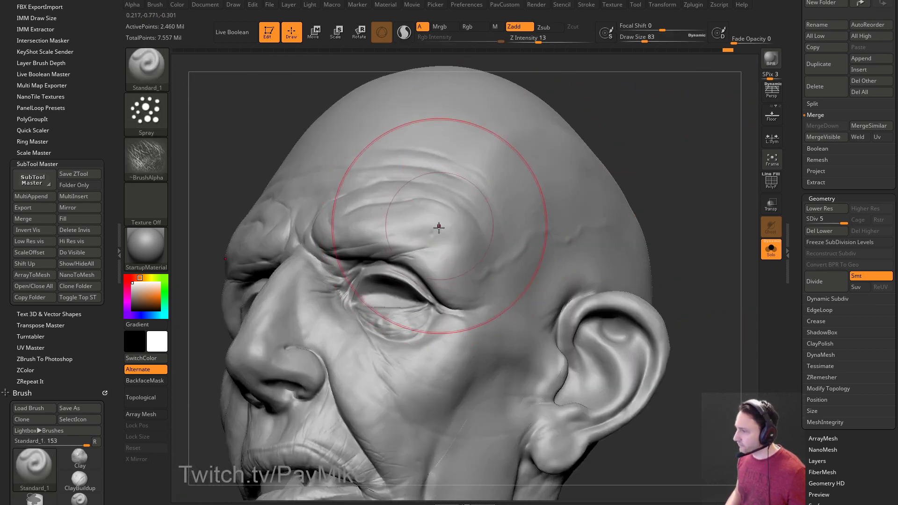
{"action": "key", "text": "ctrl"}
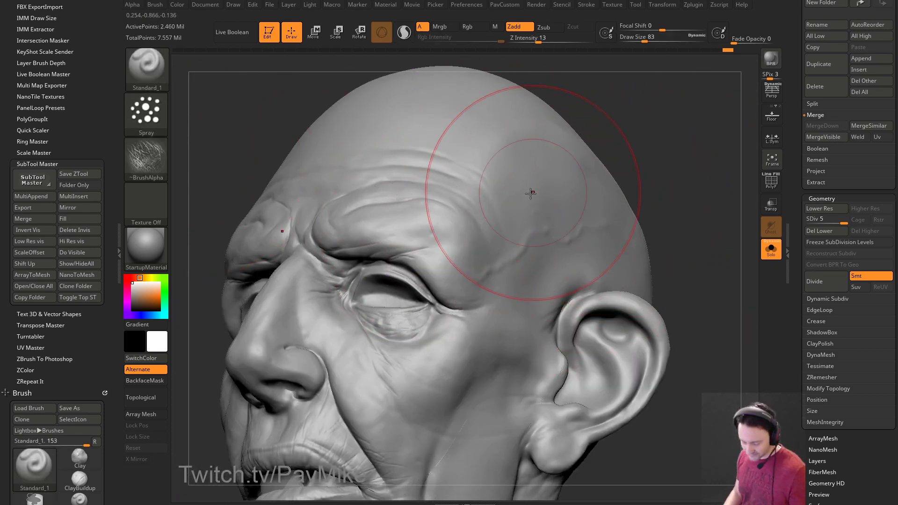
{"action": "key", "text": "comma"}
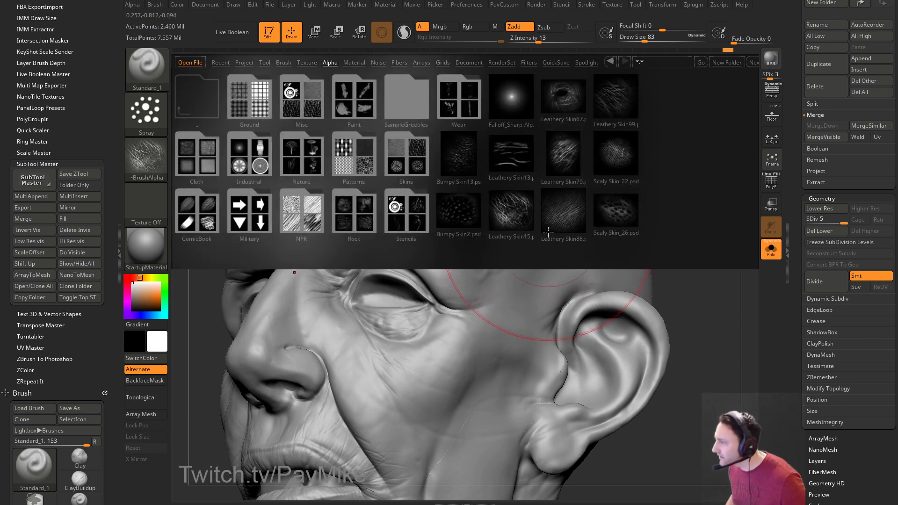
Load the Leathery Skin79 alpha, lowering intensity to 8 and brush size to 51.
{"action": "double_click", "coordinate": [568, 159]}
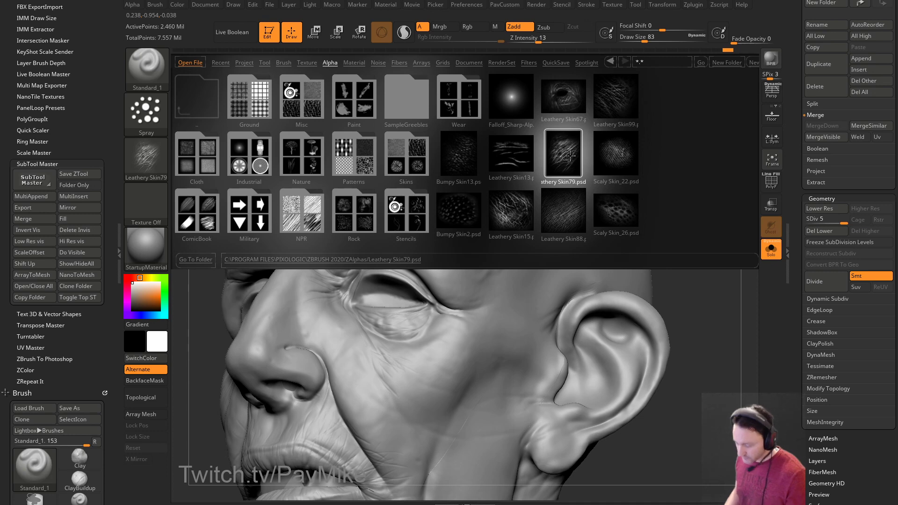
{"action": "key", "text": "comma"}
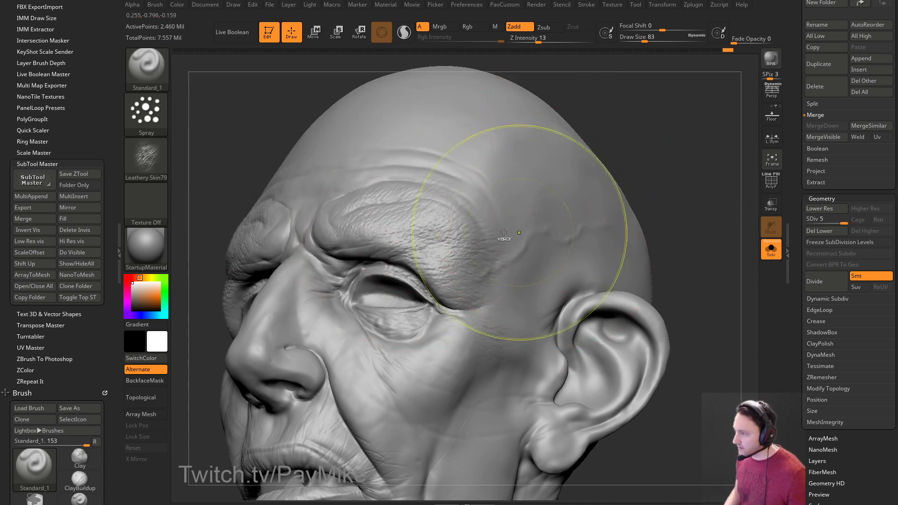
{"action": "left_click_drag", "start_coordinate": [538, 42], "coordinate": [532, 41]}
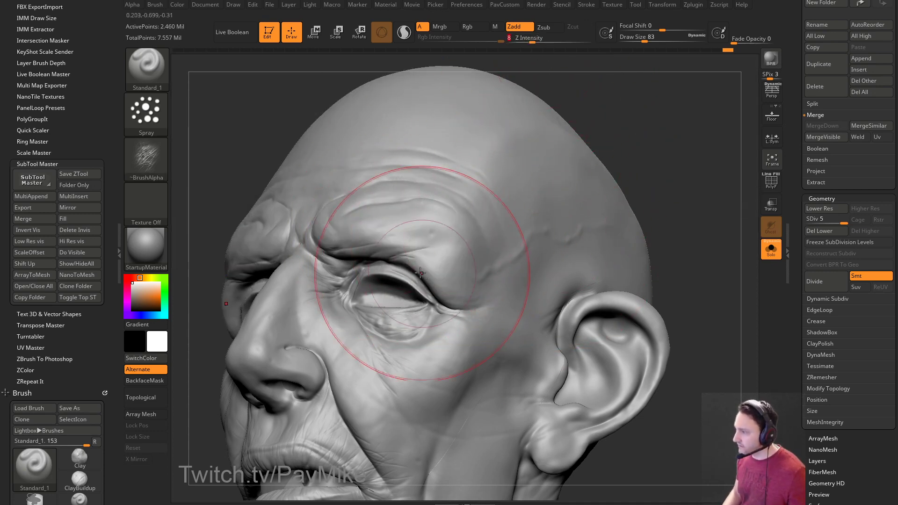
{"action": "mouse_move", "coordinate": [659, 184]}
{"action": "left_mouse_down"}
{"action": "mouse_move", "coordinate": [684, 201]}
{"action": "mouse_move", "coordinate": [635, 209]}
{"action": "mouse_move", "coordinate": [649, 188]}
{"action": "mouse_move", "coordinate": [662, 198]}
{"action": "left_mouse_up"}
{"action": "key", "text": "s"}
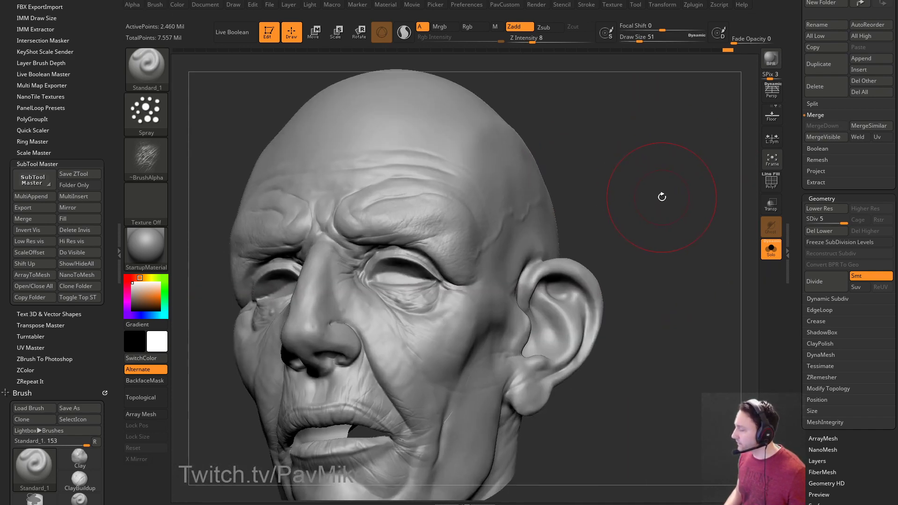
Add a new sculpt layer and spray wrinkle texture across the brow with a larger brush.
{"action": "left_click_drag", "start_coordinate": [794, 217], "coordinate": [794, 21]}
{"action": "left_click", "coordinate": [807, 267], "text": "shift"}
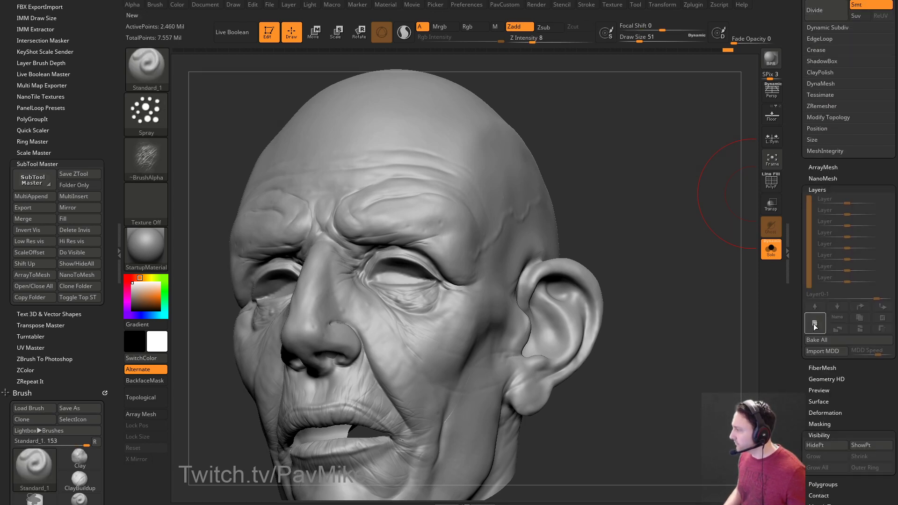
{"action": "left_click", "coordinate": [814, 323]}
{"action": "mouse_move", "coordinate": [631, 185]}
{"action": "left_mouse_down"}
{"action": "mouse_move", "coordinate": [646, 188]}
{"action": "mouse_move", "coordinate": [624, 182]}
{"action": "left_mouse_up"}
{"action": "key", "text": "s"}
{"action": "left_click_drag", "start_coordinate": [428, 227], "coordinate": [433, 227]}
{"action": "left_click_drag", "start_coordinate": [379, 220], "coordinate": [460, 231]}
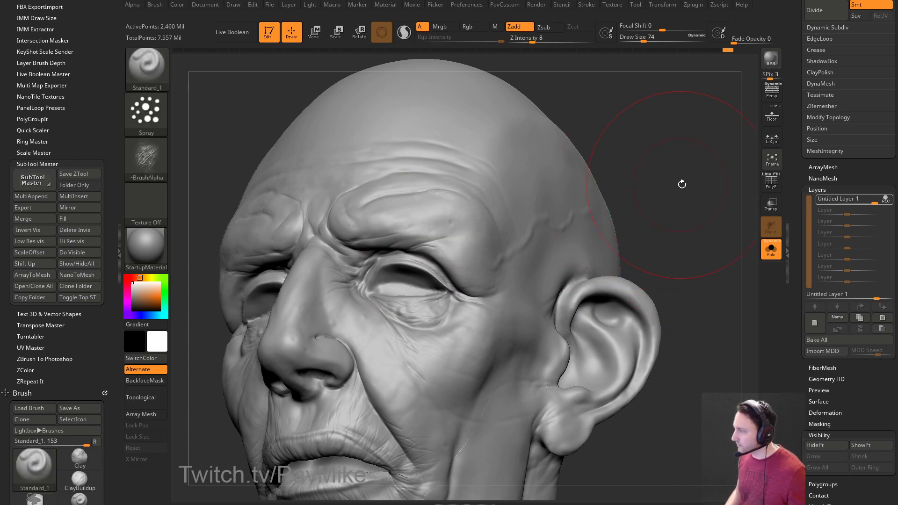
Smooth parts of the sprayed brow texture and turn the skin-colour polypaint display back on.
{"action": "left_click_drag", "start_coordinate": [680, 185], "coordinate": [665, 186]}
{"action": "mouse_move", "coordinate": [491, 187]}
{"action": "left_mouse_down", "text": "shift"}
{"action": "mouse_move", "coordinate": [435, 226]}
{"action": "mouse_move", "coordinate": [436, 260]}
{"action": "mouse_move", "coordinate": [436, 245]}
{"action": "left_mouse_up", "text": "shift"}
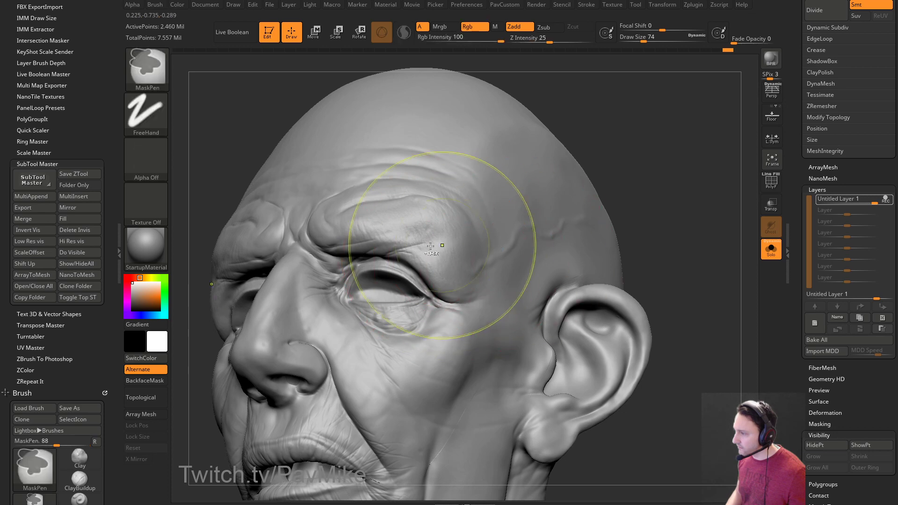
{"action": "mouse_move", "coordinate": [652, 204]}
{"action": "left_mouse_down"}
{"action": "mouse_move", "coordinate": [673, 222]}
{"action": "mouse_move", "coordinate": [659, 220]}
{"action": "left_mouse_up"}
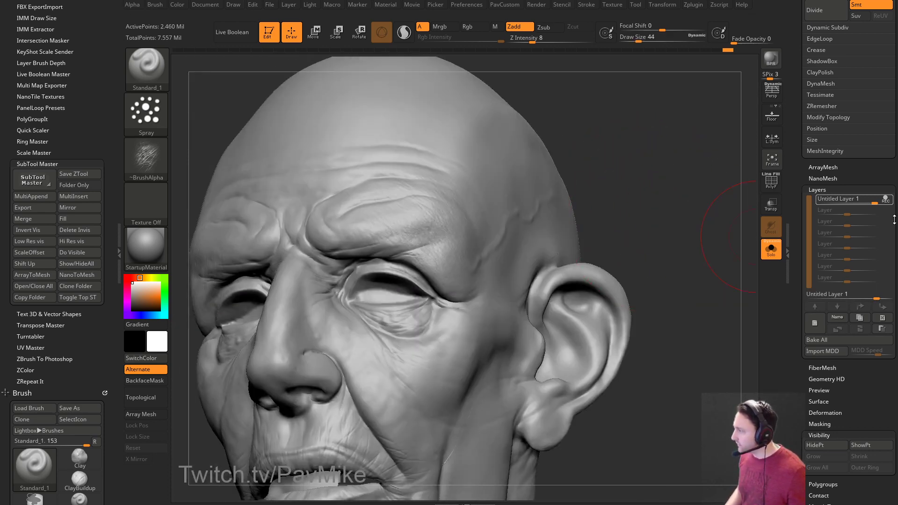
{"action": "left_click", "coordinate": [859, 328]}
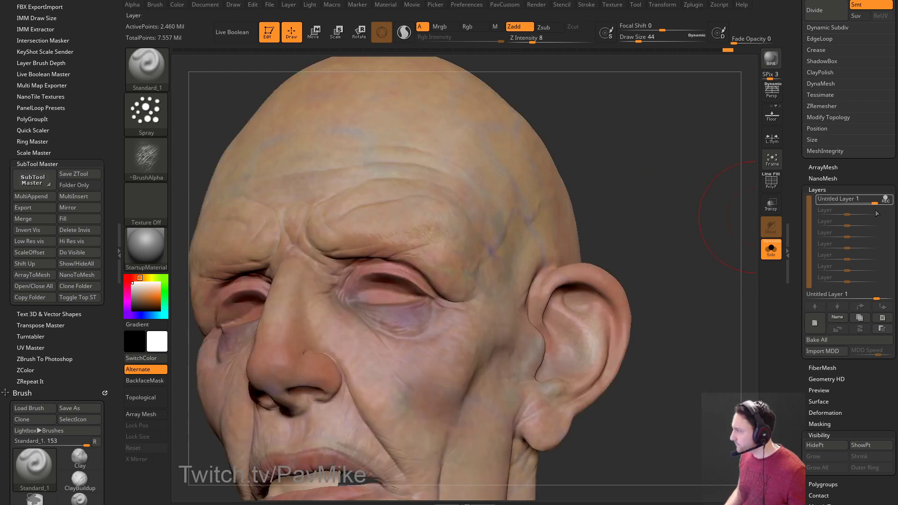
Hide the subtool polypaint and set the wrinkle layer strength to 1.22916.
{"action": "mouse_move", "coordinate": [890, 215]}
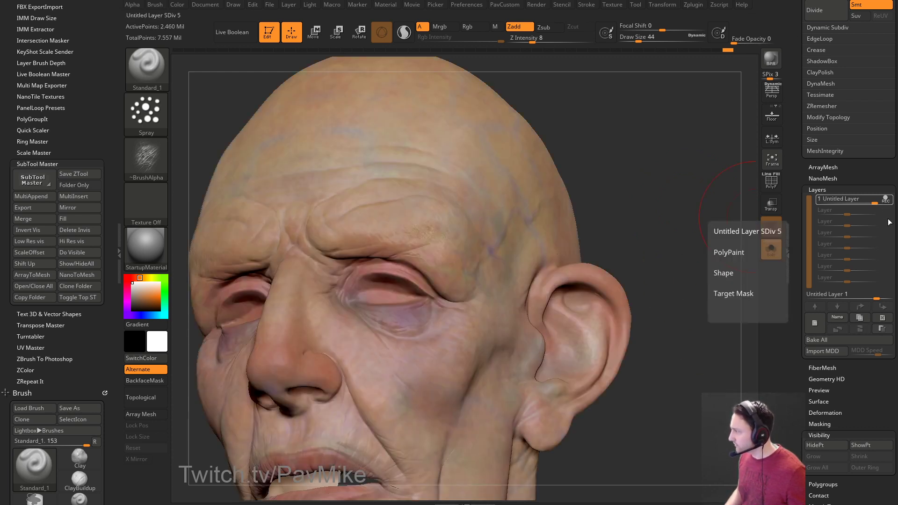
{"action": "scroll", "coordinate": [823, 225], "scroll_direction": "up", "scroll_amount": 10}
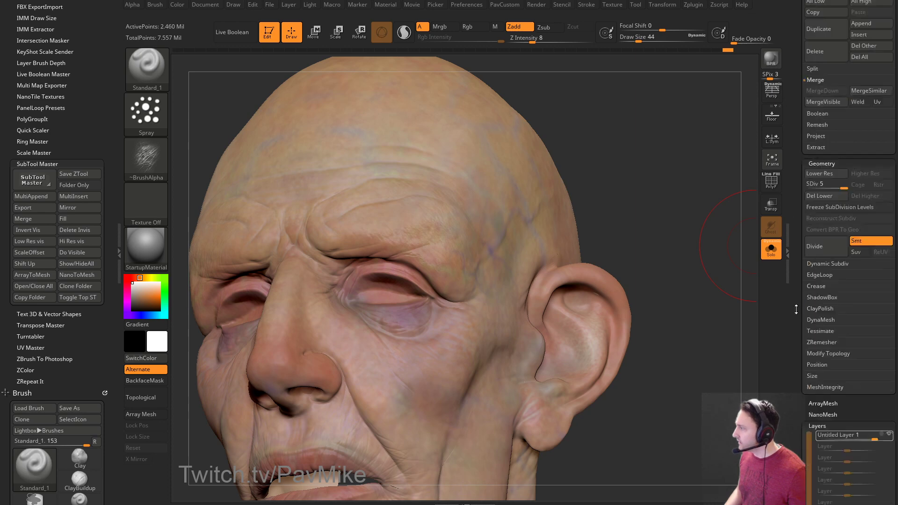
{"action": "key", "text": "shift"}
{"action": "left_click", "coordinate": [878, 204]}
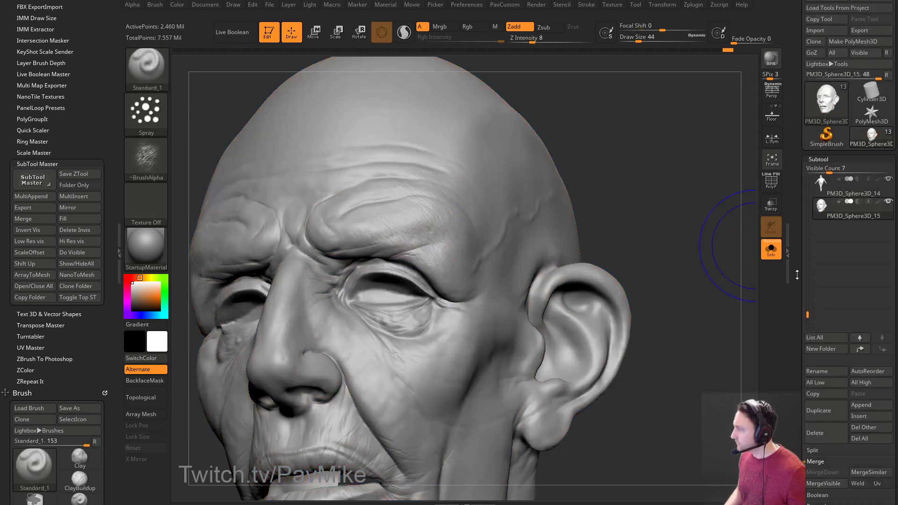
{"action": "scroll", "coordinate": [858, 192], "scroll_direction": "down", "scroll_amount": 10}
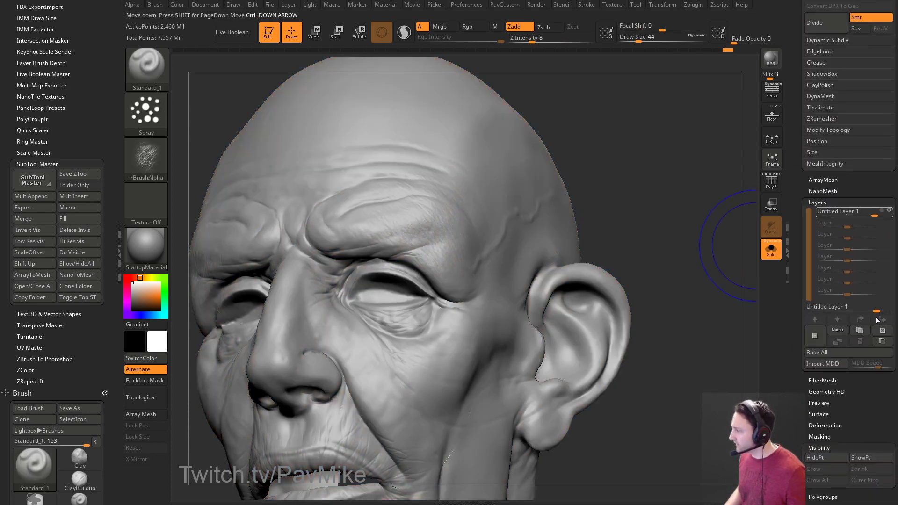
{"action": "mouse_move", "coordinate": [878, 310]}
{"action": "left_mouse_down"}
{"action": "mouse_move", "coordinate": [887, 310]}
{"action": "mouse_move", "coordinate": [876, 310]}
{"action": "left_mouse_up"}
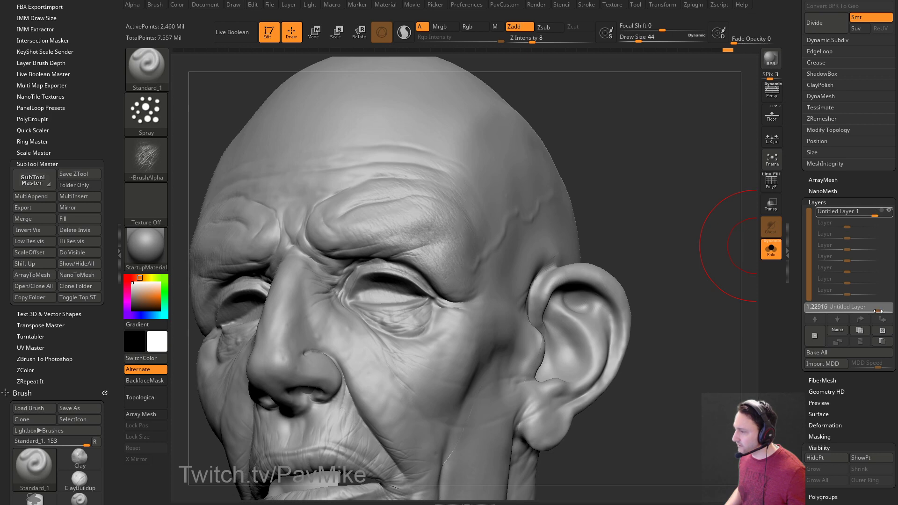
{"action": "left_click_drag", "start_coordinate": [878, 311], "coordinate": [876, 310]}
Bake the layer into the mesh, then isolate half the face and unhide the whole head.
{"action": "mouse_move", "coordinate": [711, 278]}
{"action": "left_mouse_down"}
{"action": "mouse_move", "coordinate": [734, 273]}
{"action": "mouse_move", "coordinate": [692, 270]}
{"action": "mouse_move", "coordinate": [703, 277]}
{"action": "left_mouse_up"}
{"action": "key", "text": "bracketleft"}
{"action": "key", "text": "bracketleft"}
{"action": "key", "text": "bracketleft"}
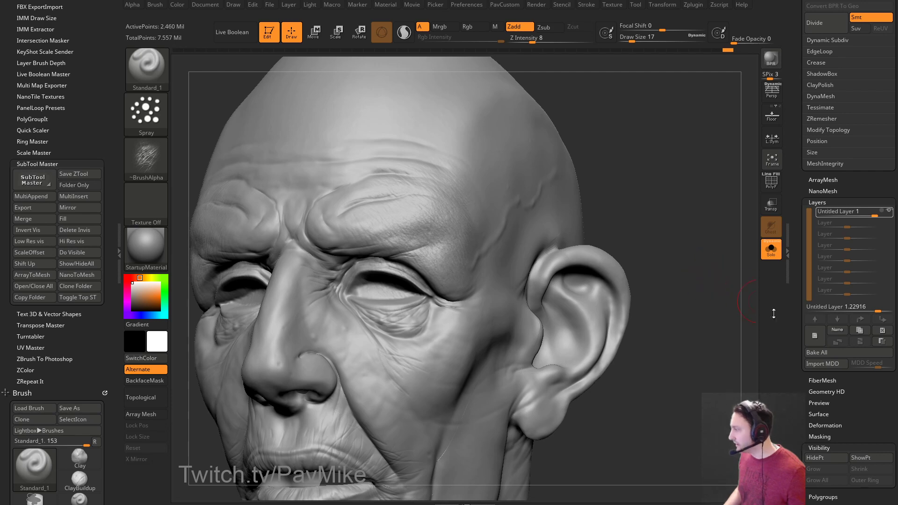
{"action": "left_click", "coordinate": [814, 352]}
{"action": "key", "text": "f"}
{"action": "left_click_drag", "start_coordinate": [657, 223], "coordinate": [692, 253]}
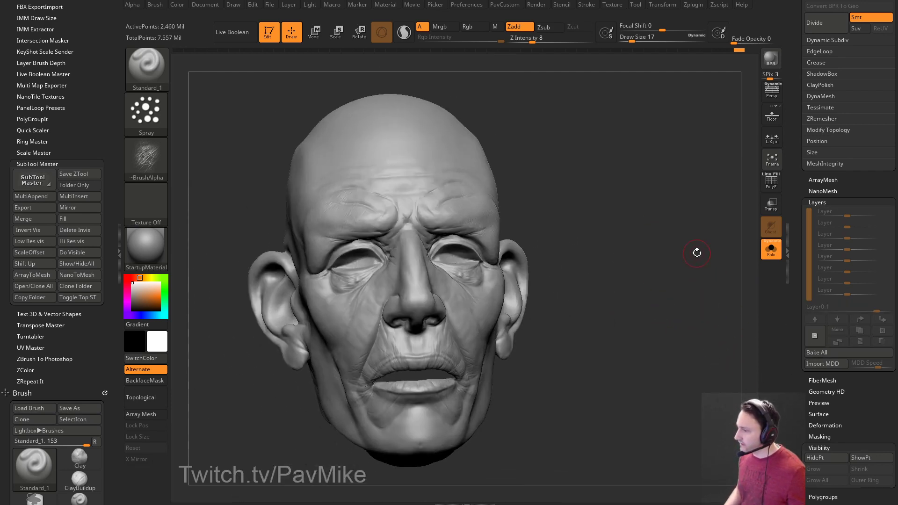
{"action": "left_click", "coordinate": [483, 217], "text": "ctrl+shift"}
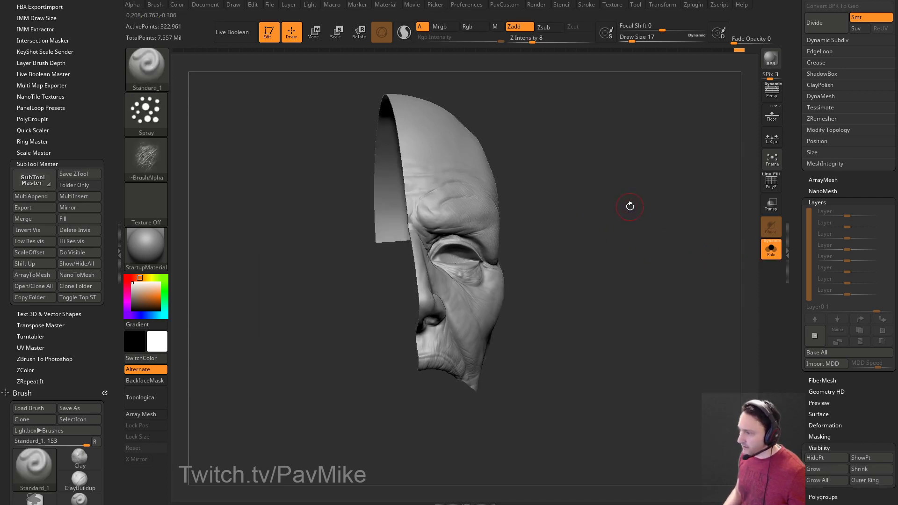
{"action": "key", "text": "ctrl+shift+a"}
{"action": "mouse_move", "coordinate": [639, 203]}
{"action": "left_mouse_down"}
{"action": "mouse_move", "coordinate": [679, 198]}
{"action": "mouse_move", "coordinate": [654, 204]}
{"action": "mouse_move", "coordinate": [673, 197]}
{"action": "mouse_move", "coordinate": [661, 157]}
{"action": "mouse_move", "coordinate": [663, 168]}
{"action": "mouse_move", "coordinate": [437, 226]}
{"action": "left_mouse_up"}
{"action": "left_click", "coordinate": [659, 203], "text": "ctrl+shift"}
Pick DamStandard via the bdss shortcut and smooth the brow, lowering smoothing strength to 51.
{"action": "type", "text": "bdss8"}
{"action": "key", "text": "Return"}
{"action": "left_click_drag", "start_coordinate": [454, 262], "coordinate": [515, 233]}
{"action": "left_click_drag", "start_coordinate": [440, 258], "coordinate": [345, 256], "text": "shift"}
{"action": "left_click_drag", "start_coordinate": [570, 42], "coordinate": [566, 42]}
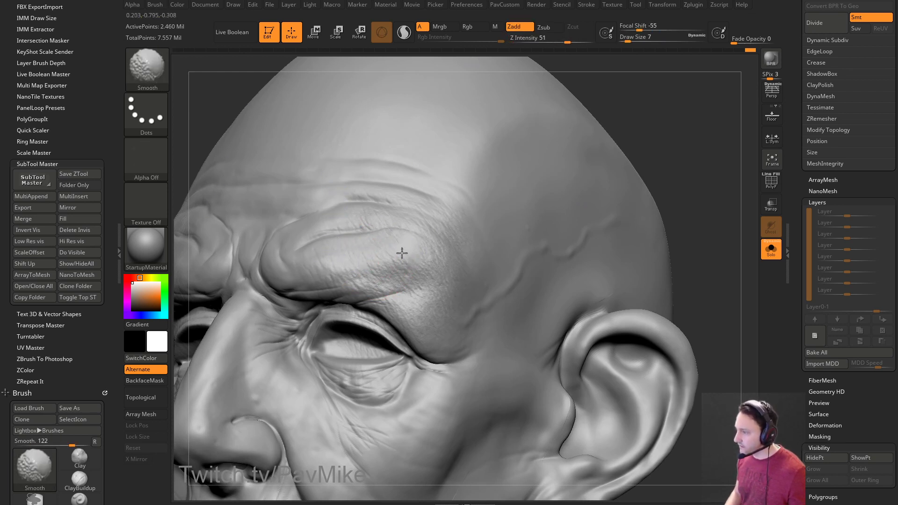
Smooth across the brow while orbiting in closer, then reduce the brush size.
{"action": "left_click_drag", "start_coordinate": [691, 112], "coordinate": [660, 126]}
{"action": "key", "text": "shift"}
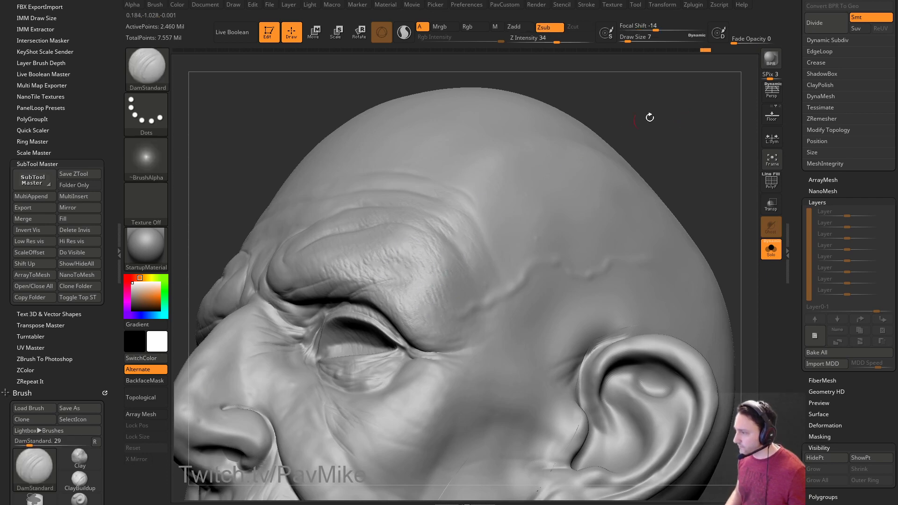
{"action": "left_click_drag", "start_coordinate": [621, 130], "coordinate": [441, 315]}
{"action": "left_click_drag", "start_coordinate": [552, 215], "coordinate": [429, 279]}
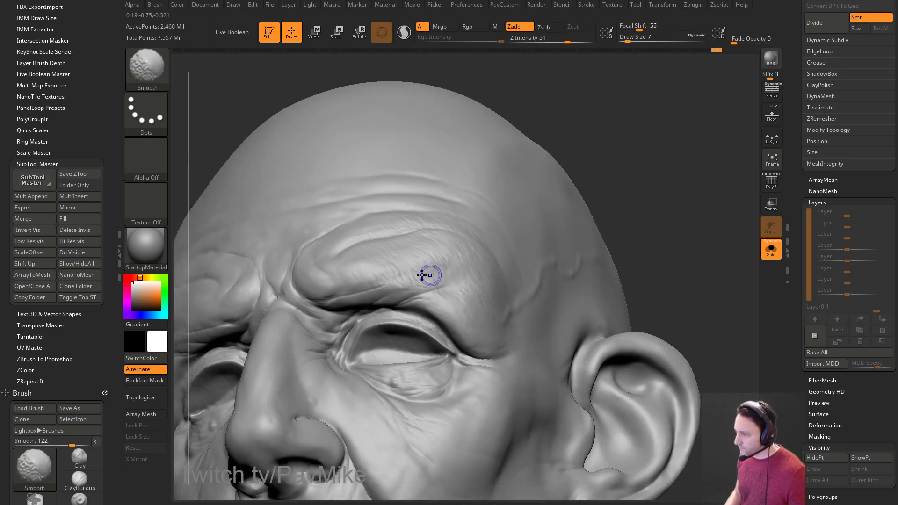
{"action": "left_click_drag", "start_coordinate": [505, 275], "coordinate": [445, 244]}
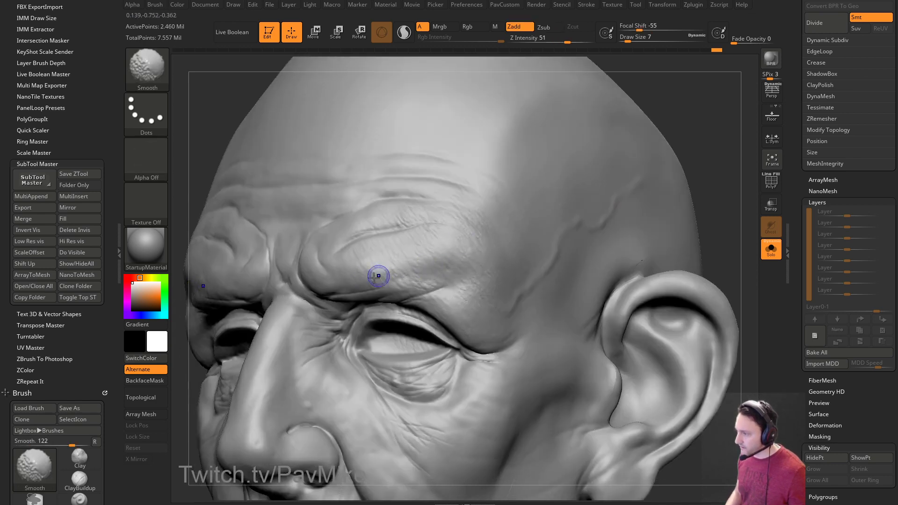
{"action": "left_click_drag", "start_coordinate": [744, 133], "coordinate": [483, 320]}
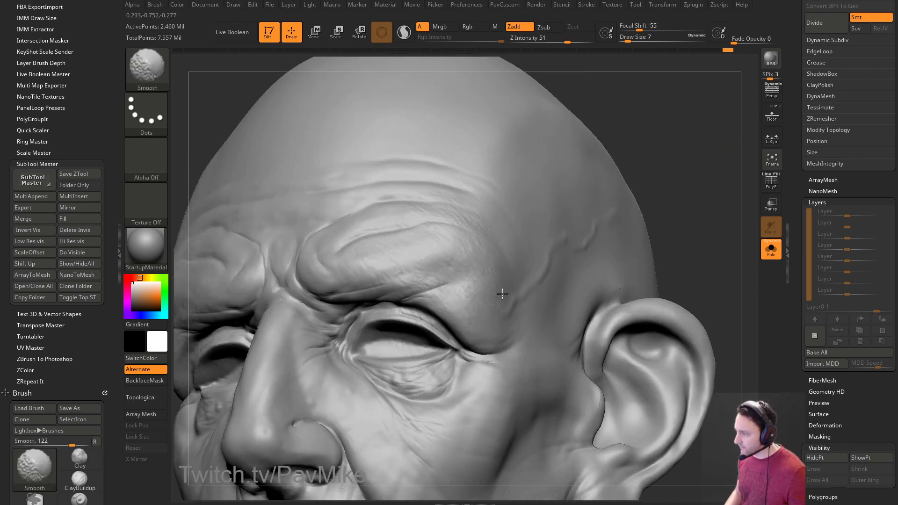
{"action": "left_click_drag", "start_coordinate": [639, 161], "coordinate": [422, 265]}
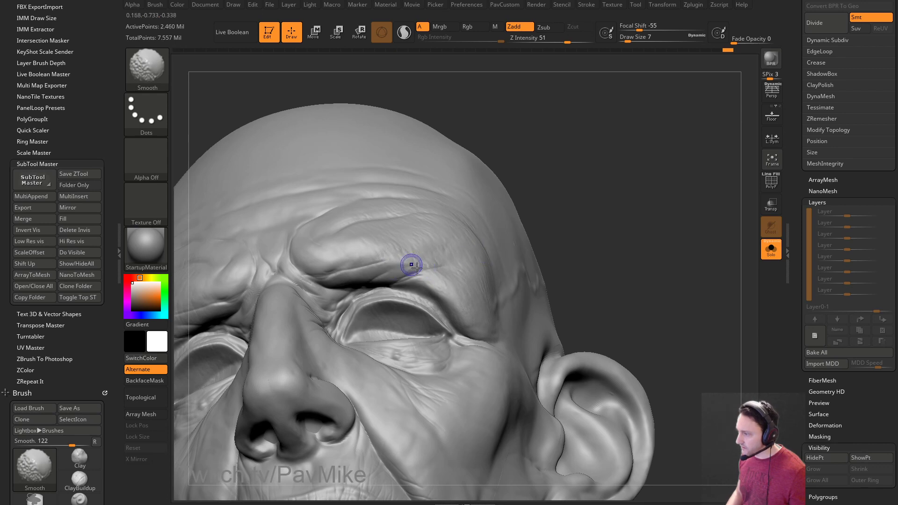
{"action": "mouse_move", "coordinate": [623, 220]}
{"action": "left_mouse_down"}
{"action": "mouse_move", "coordinate": [632, 196]}
{"action": "mouse_move", "coordinate": [387, 297]}
{"action": "left_mouse_up"}
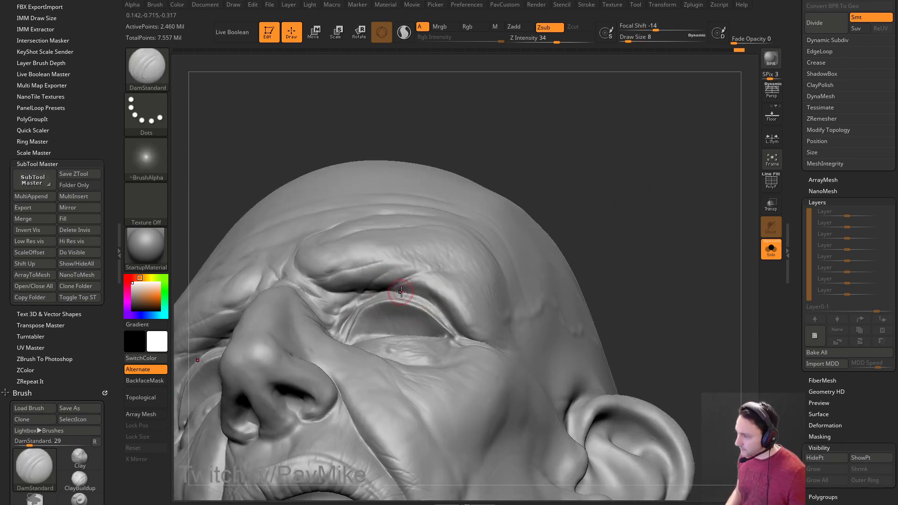
{"action": "left_click_drag", "start_coordinate": [568, 236], "coordinate": [597, 220]}
{"action": "key", "text": "bracketleft"}
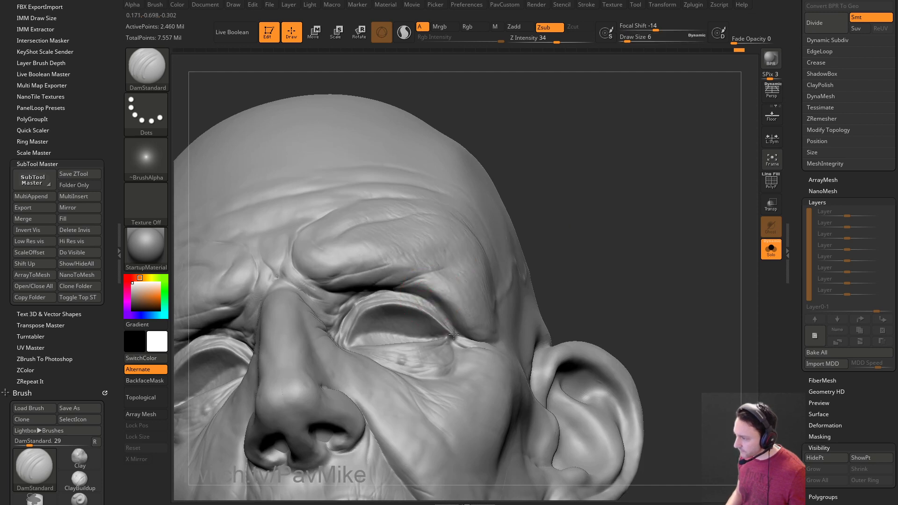
Carve stacked horizontal wrinkles across the forehead, ending on a three-quarter view of the brow.
{"action": "mouse_move", "coordinate": [528, 286]}
{"action": "left_mouse_down"}
{"action": "mouse_move", "coordinate": [664, 146]}
{"action": "mouse_move", "coordinate": [512, 227]}
{"action": "left_mouse_up"}
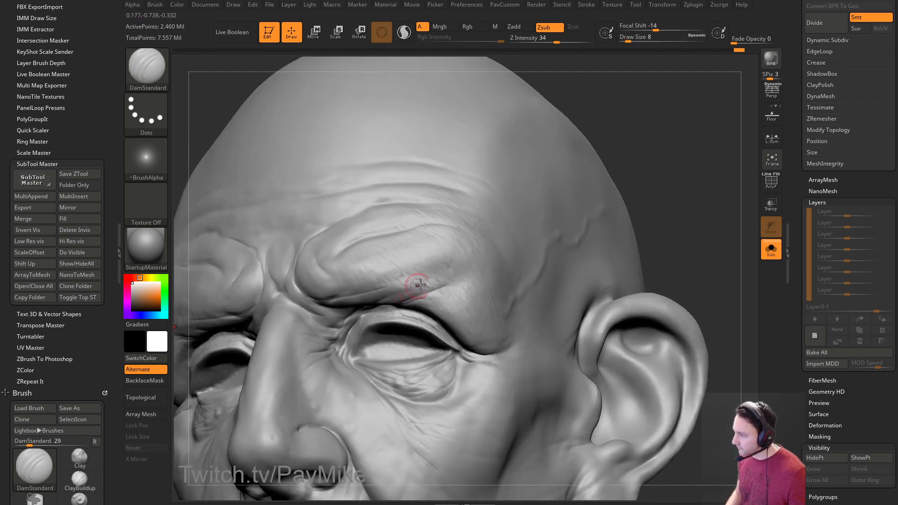
{"action": "key", "text": "shift"}
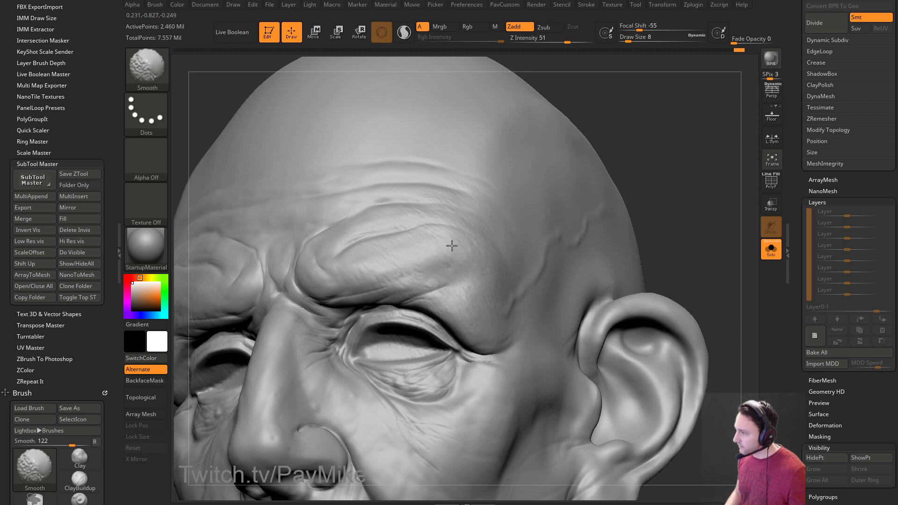
{"action": "left_click_drag", "start_coordinate": [462, 309], "coordinate": [421, 286]}
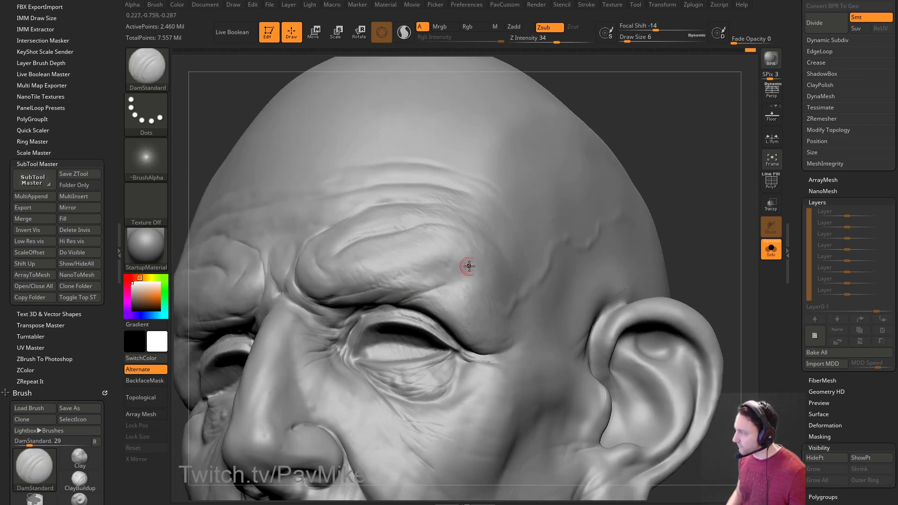
{"action": "right_click_drag", "start_coordinate": [559, 240], "coordinate": [428, 301]}
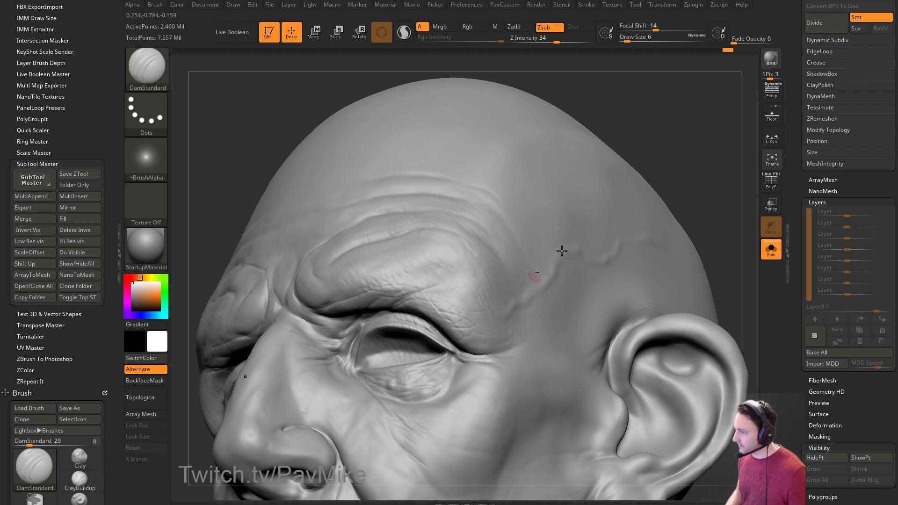
{"action": "right_click_drag", "start_coordinate": [689, 131], "coordinate": [641, 184]}
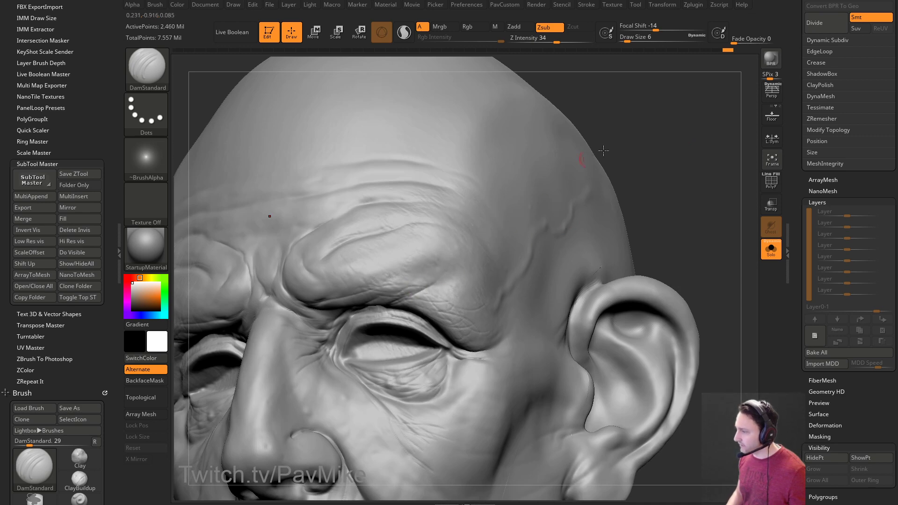
{"action": "right_click_drag", "start_coordinate": [572, 169], "coordinate": [570, 206]}
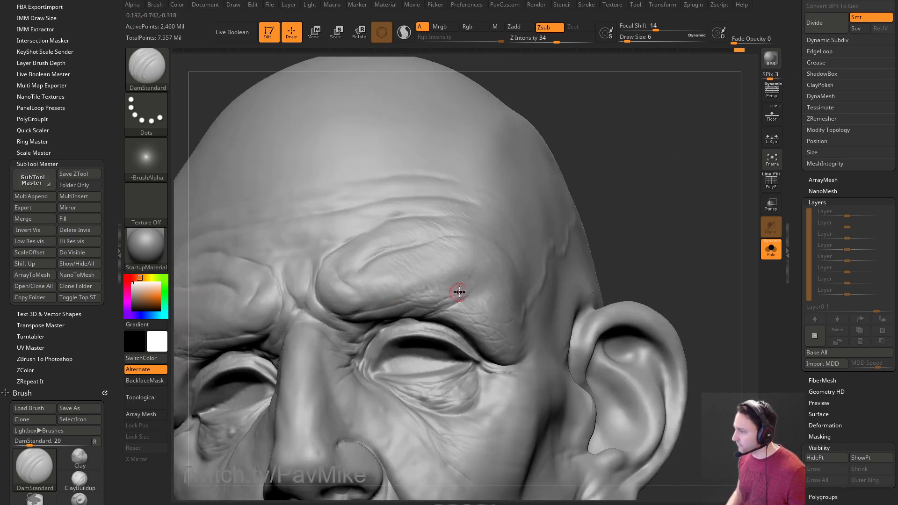
{"action": "right_click_drag", "start_coordinate": [653, 215], "coordinate": [456, 297]}
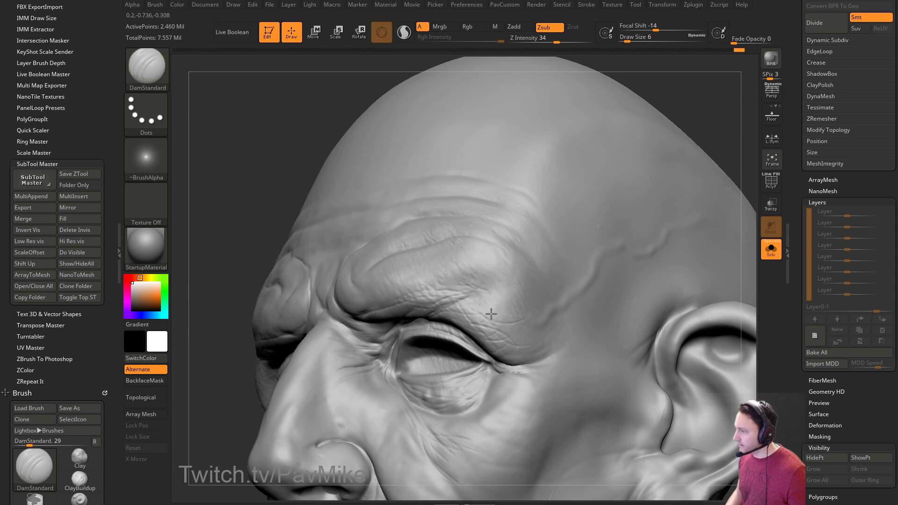
{"action": "right_click_drag", "start_coordinate": [712, 146], "coordinate": [453, 303]}
{"action": "mouse_move", "coordinate": [497, 325]}
{"action": "right_mouse_down"}
{"action": "mouse_move", "coordinate": [380, 177]}
{"action": "mouse_move", "coordinate": [681, 161]}
{"action": "mouse_move", "coordinate": [487, 295]}
{"action": "right_mouse_up"}
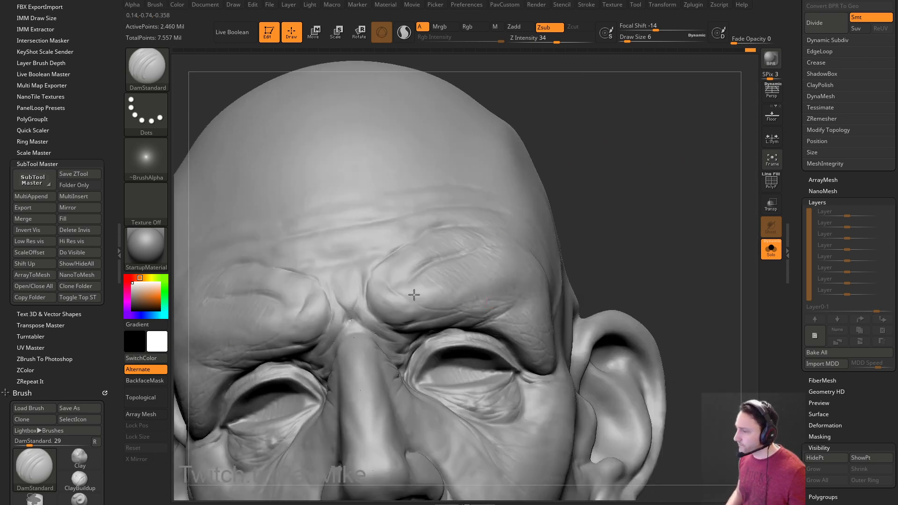
{"action": "right_click_drag", "start_coordinate": [612, 192], "coordinate": [554, 242]}
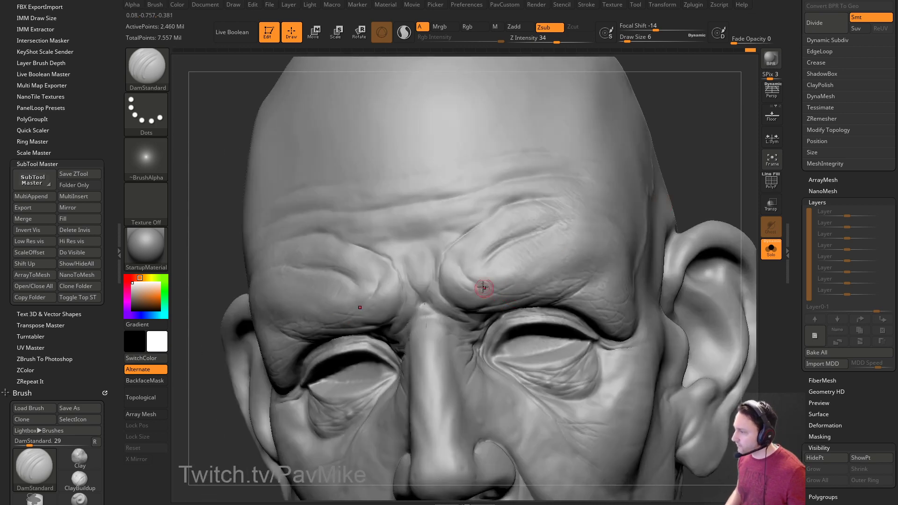
{"action": "right_click_drag", "start_coordinate": [695, 172], "coordinate": [528, 296]}
{"action": "mouse_move", "coordinate": [432, 209]}
{"action": "right_mouse_down"}
{"action": "mouse_move", "coordinate": [602, 192]}
{"action": "mouse_move", "coordinate": [665, 151]}
{"action": "right_mouse_up"}
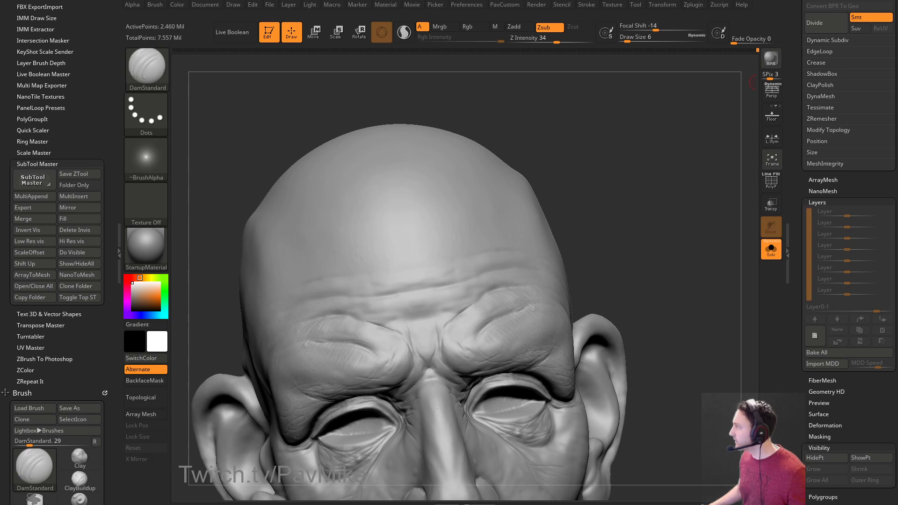
{"action": "mouse_move", "coordinate": [517, 99]}
{"action": "right_mouse_down"}
{"action": "mouse_move", "coordinate": [633, 168]}
{"action": "mouse_move", "coordinate": [585, 152]}
{"action": "mouse_move", "coordinate": [506, 215]}
{"action": "mouse_move", "coordinate": [527, 233]}
{"action": "mouse_move", "coordinate": [431, 280]}
{"action": "mouse_move", "coordinate": [600, 240]}
{"action": "mouse_move", "coordinate": [465, 256]}
{"action": "right_mouse_up"}
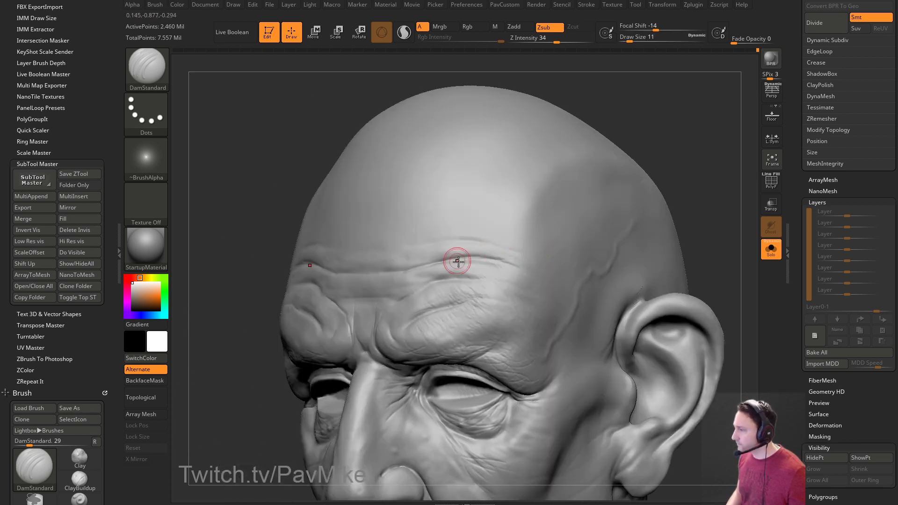
Set the DamStandard draw size to 7 and turn the head to face forward.
{"action": "key", "text": "s"}
{"action": "left_click_drag", "start_coordinate": [498, 257], "coordinate": [503, 257]}
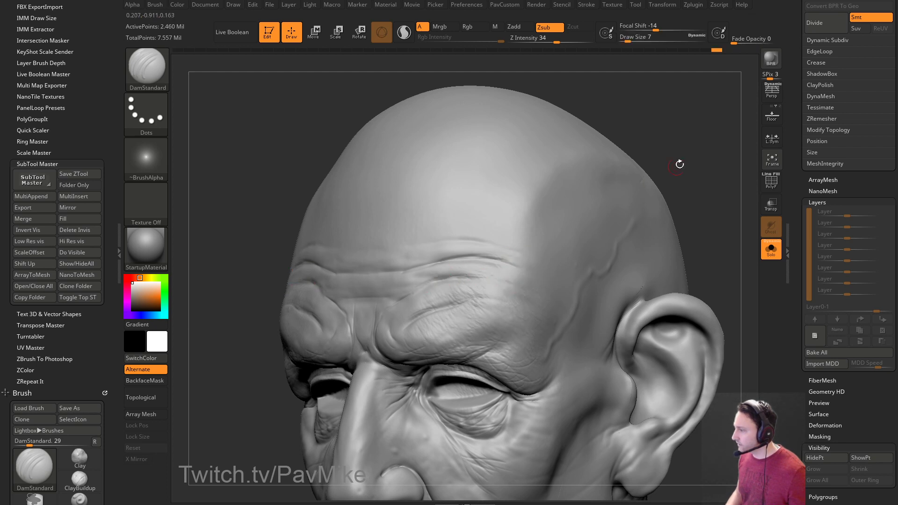
{"action": "right_click_drag", "start_coordinate": [658, 178], "coordinate": [491, 262]}
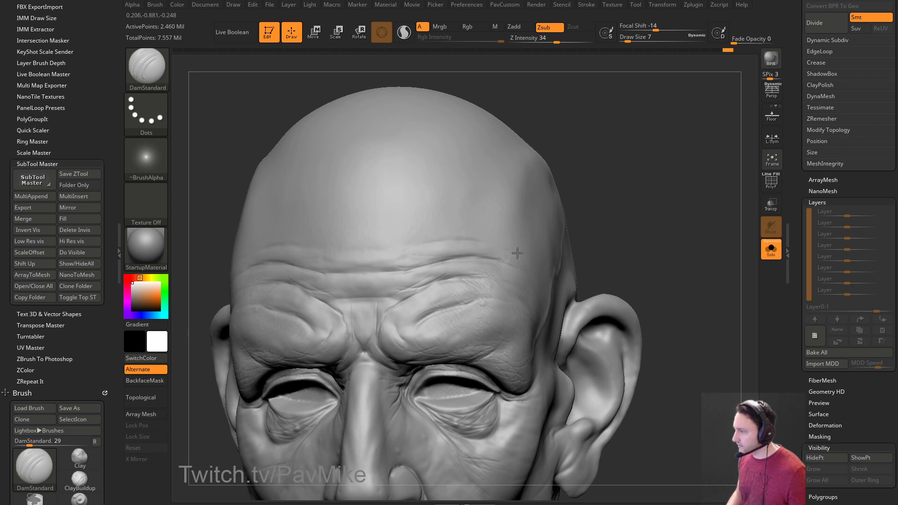
{"action": "right_click_drag", "start_coordinate": [480, 245], "coordinate": [459, 293]}
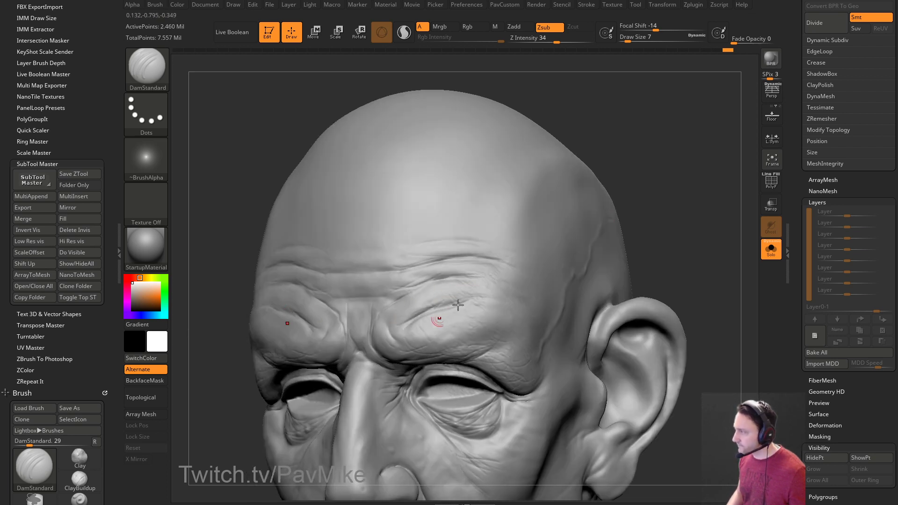
{"action": "right_click_drag", "start_coordinate": [421, 326], "coordinate": [402, 329]}
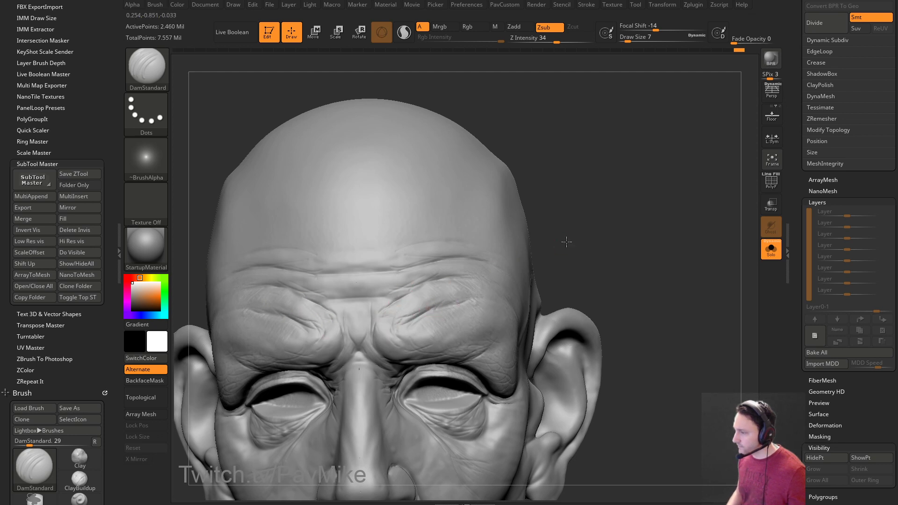
{"action": "left_click_drag", "start_coordinate": [562, 243], "coordinate": [374, 303]}
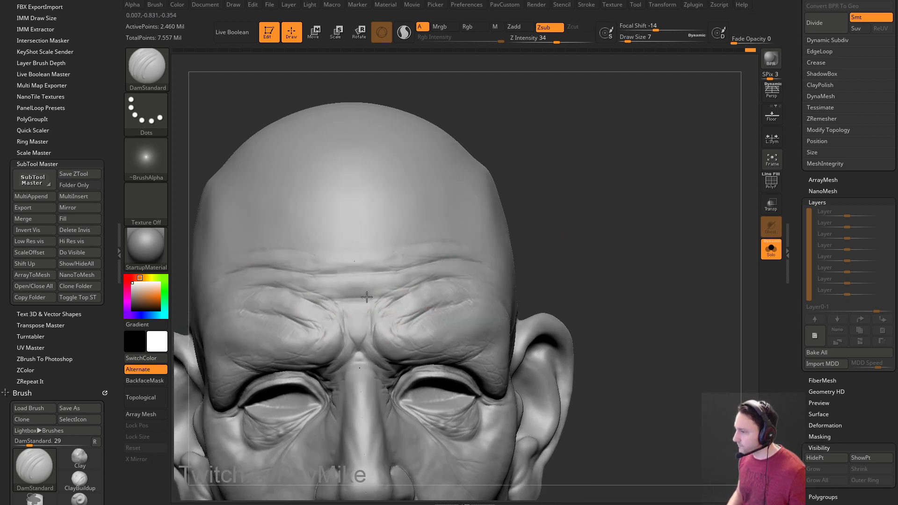
{"action": "mouse_move", "coordinate": [561, 252]}
{"action": "left_mouse_down"}
{"action": "mouse_move", "coordinate": [607, 234]}
{"action": "mouse_move", "coordinate": [476, 242]}
{"action": "left_mouse_up"}
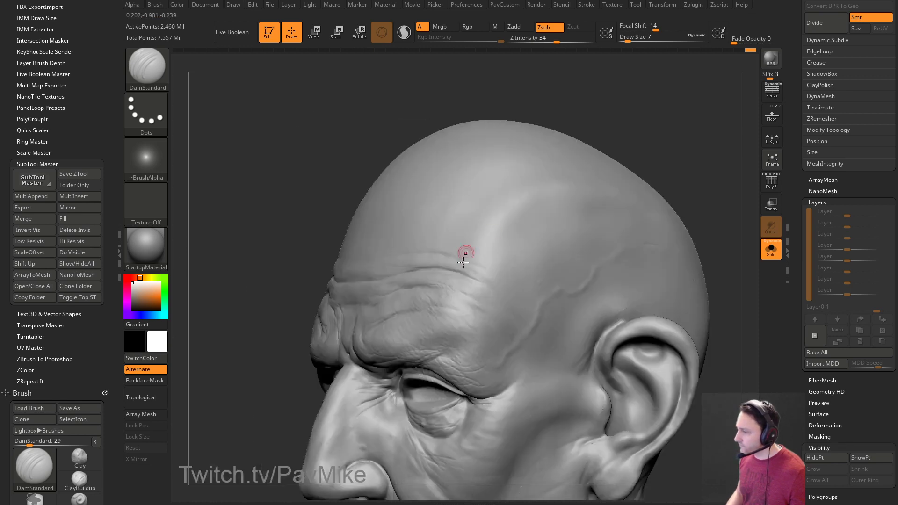
{"action": "mouse_move", "coordinate": [597, 210]}
{"action": "left_mouse_down"}
{"action": "mouse_move", "coordinate": [659, 154]}
{"action": "mouse_move", "coordinate": [353, 281]}
{"action": "mouse_move", "coordinate": [607, 202]}
{"action": "mouse_move", "coordinate": [639, 200]}
{"action": "mouse_move", "coordinate": [635, 217]}
{"action": "left_mouse_up"}
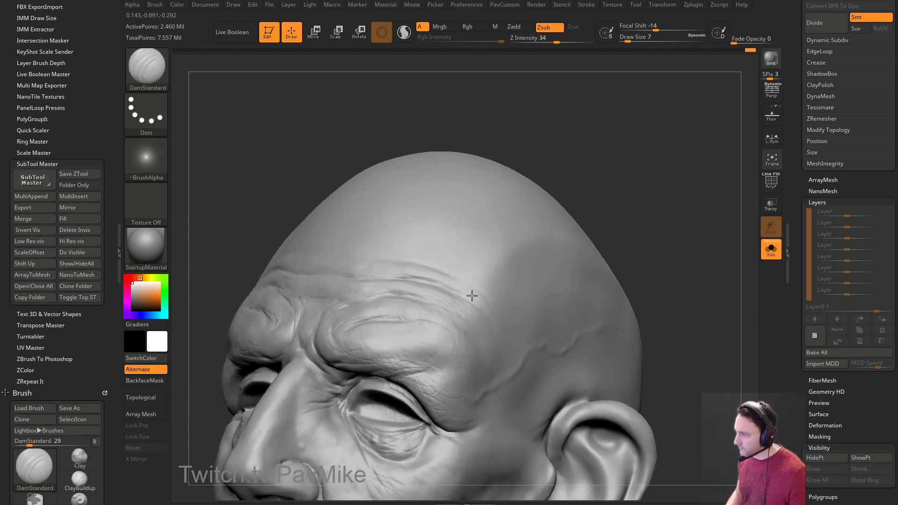
Extend the forehead wrinkles toward the temple with four strokes, then view the left profile.
{"action": "left_click_drag", "start_coordinate": [484, 312], "coordinate": [488, 320]}
{"action": "left_click_drag", "start_coordinate": [406, 254], "coordinate": [485, 288]}
{"action": "left_click_drag", "start_coordinate": [401, 255], "coordinate": [541, 282]}
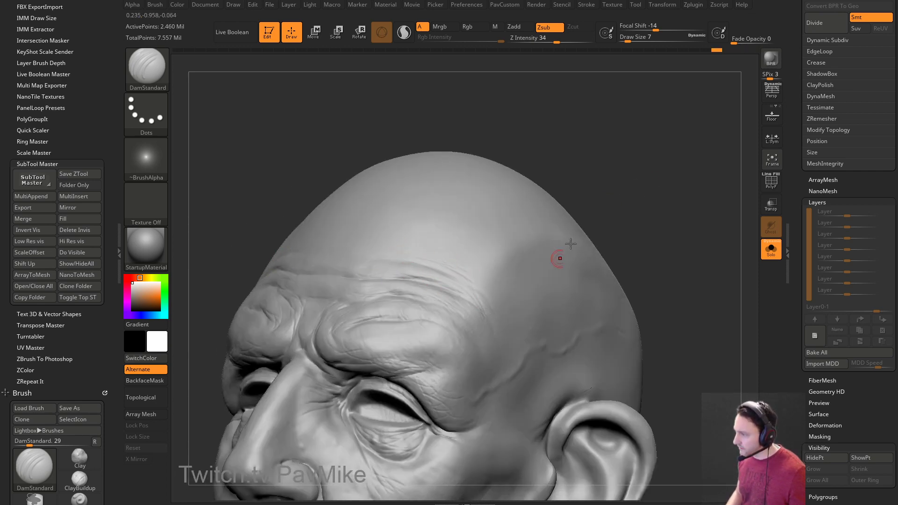
{"action": "left_click_drag", "start_coordinate": [563, 187], "coordinate": [597, 218]}
{"action": "mouse_move", "coordinate": [602, 181]}
{"action": "left_mouse_down"}
{"action": "mouse_move", "coordinate": [615, 184]}
{"action": "mouse_move", "coordinate": [481, 267]}
{"action": "mouse_move", "coordinate": [626, 190]}
{"action": "mouse_move", "coordinate": [654, 239]}
{"action": "mouse_move", "coordinate": [505, 191]}
{"action": "left_mouse_up"}
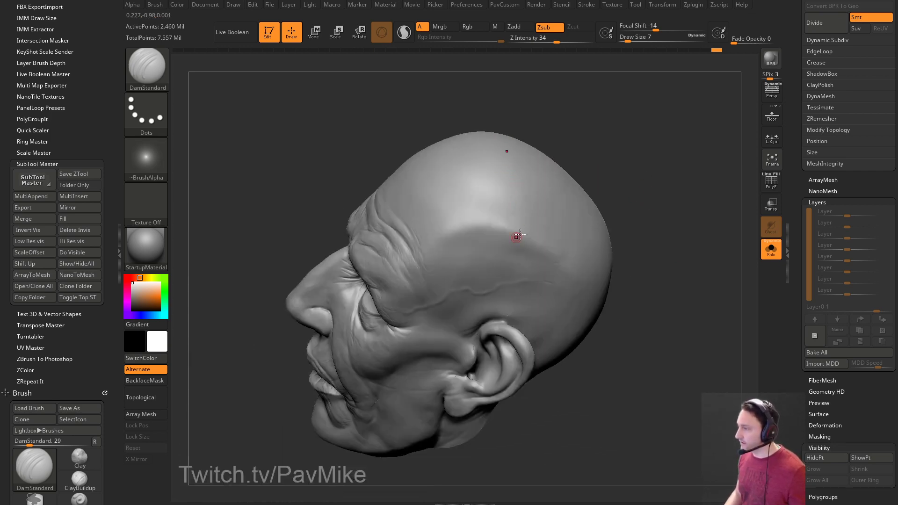
{"action": "mouse_move", "coordinate": [622, 190]}
{"action": "left_mouse_down"}
{"action": "mouse_move", "coordinate": [662, 176]}
{"action": "mouse_move", "coordinate": [631, 208]}
{"action": "mouse_move", "coordinate": [654, 207]}
{"action": "mouse_move", "coordinate": [655, 222]}
{"action": "mouse_move", "coordinate": [691, 140]}
{"action": "mouse_move", "coordinate": [601, 160]}
{"action": "left_mouse_up"}
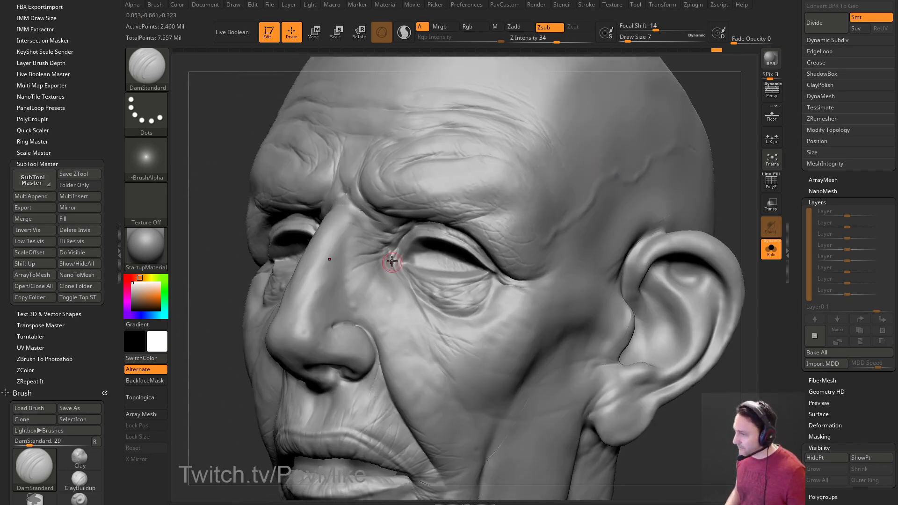
Carve short DamStandard creases below the lower lip.
{"action": "mouse_move", "coordinate": [705, 192]}
{"action": "left_mouse_down"}
{"action": "mouse_move", "coordinate": [728, 180]}
{"action": "mouse_move", "coordinate": [724, 165]}
{"action": "mouse_move", "coordinate": [673, 163]}
{"action": "left_mouse_up"}
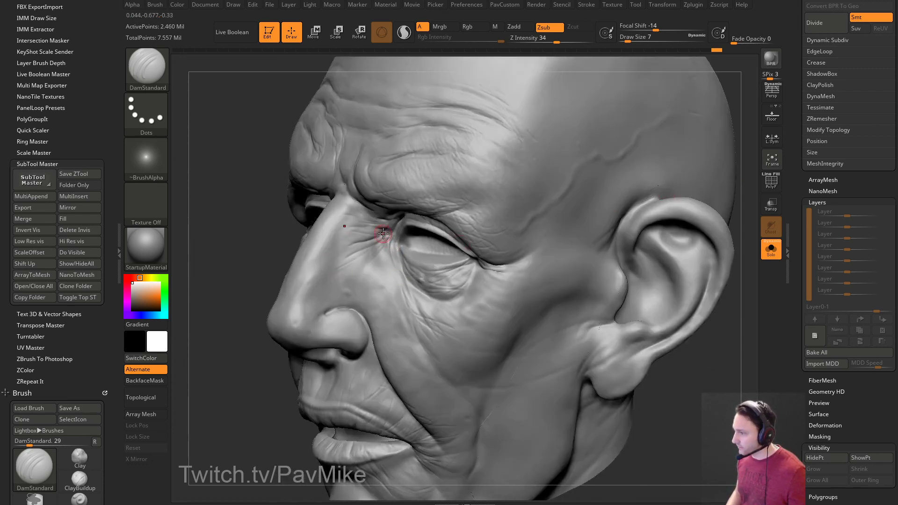
{"action": "mouse_move", "coordinate": [388, 237]}
{"action": "right_mouse_down"}
{"action": "mouse_move", "coordinate": [353, 280]}
{"action": "mouse_move", "coordinate": [661, 178]}
{"action": "mouse_move", "coordinate": [435, 199]}
{"action": "right_mouse_up"}
{"action": "mouse_move", "coordinate": [344, 262]}
{"action": "right_mouse_down"}
{"action": "mouse_move", "coordinate": [391, 233]}
{"action": "mouse_move", "coordinate": [420, 240]}
{"action": "mouse_move", "coordinate": [410, 247]}
{"action": "right_mouse_up"}
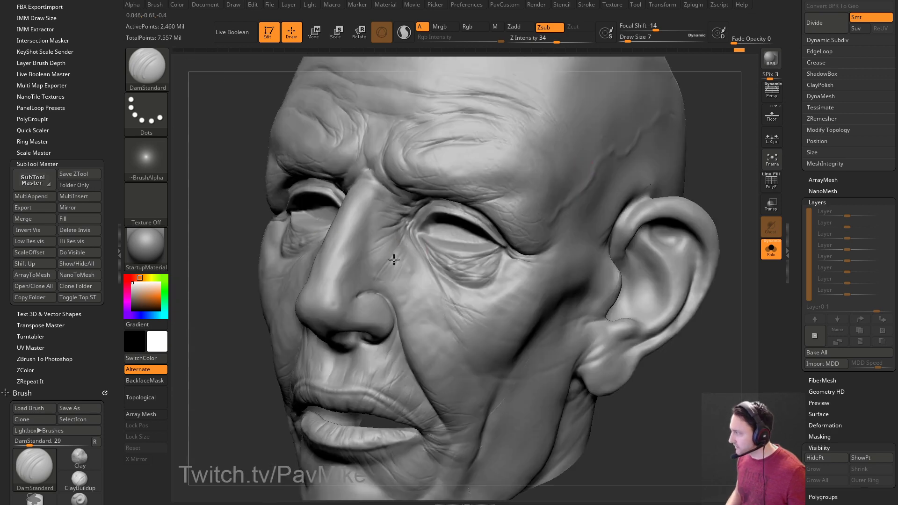
{"action": "mouse_move", "coordinate": [197, 384]}
{"action": "left_mouse_down"}
{"action": "mouse_move", "coordinate": [216, 307]}
{"action": "mouse_move", "coordinate": [715, 284]}
{"action": "mouse_move", "coordinate": [526, 241]}
{"action": "left_mouse_up"}
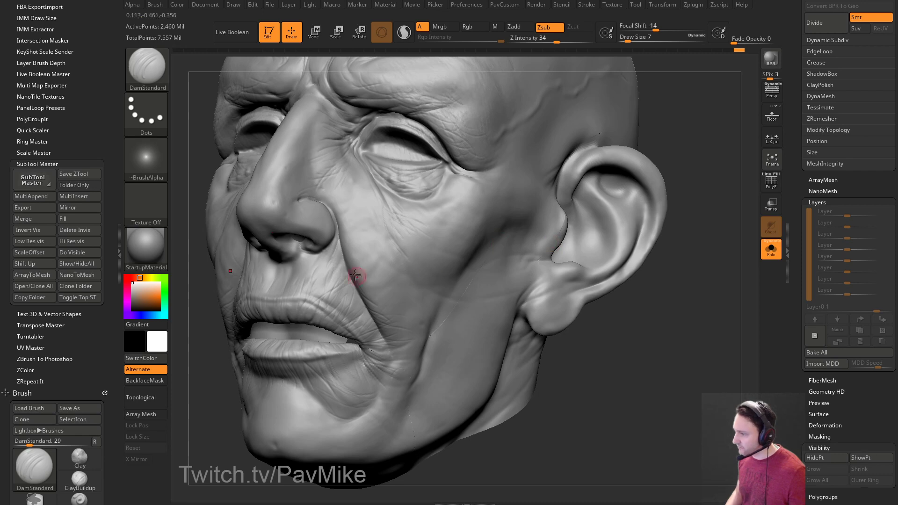
{"action": "left_click_drag", "start_coordinate": [203, 420], "coordinate": [295, 339]}
{"action": "left_click_drag", "start_coordinate": [503, 275], "coordinate": [455, 263]}
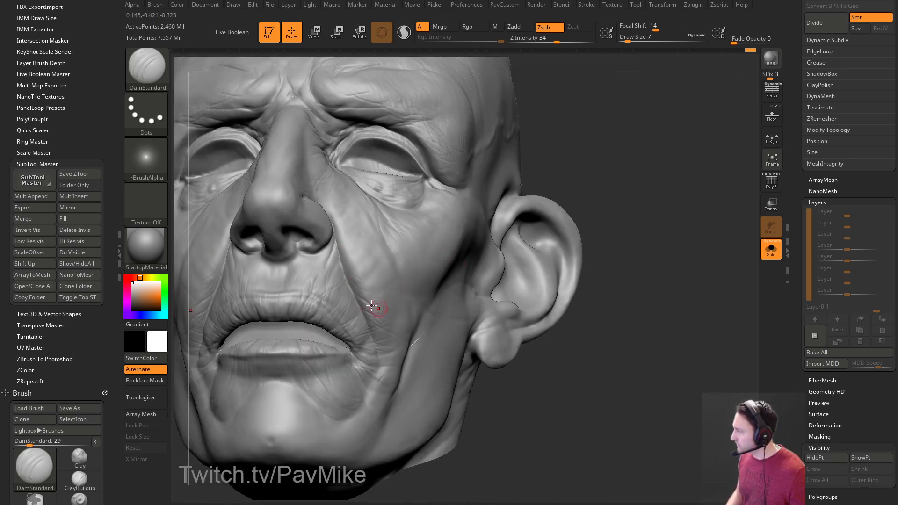
{"action": "mouse_move", "coordinate": [629, 362]}
{"action": "left_mouse_down", "text": "alt"}
{"action": "mouse_move", "coordinate": [651, 306]}
{"action": "mouse_move", "coordinate": [649, 323]}
{"action": "mouse_move", "coordinate": [575, 309]}
{"action": "left_mouse_up", "text": "alt"}
{"action": "left_click_drag", "start_coordinate": [349, 433], "coordinate": [347, 336]}
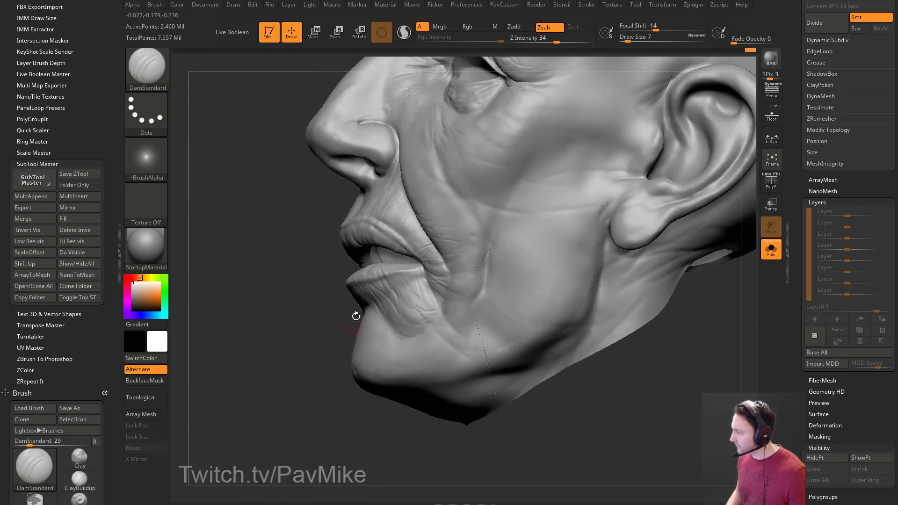
{"action": "left_click_drag", "start_coordinate": [422, 311], "coordinate": [434, 315]}
{"action": "left_click_drag", "start_coordinate": [285, 344], "coordinate": [346, 339]}
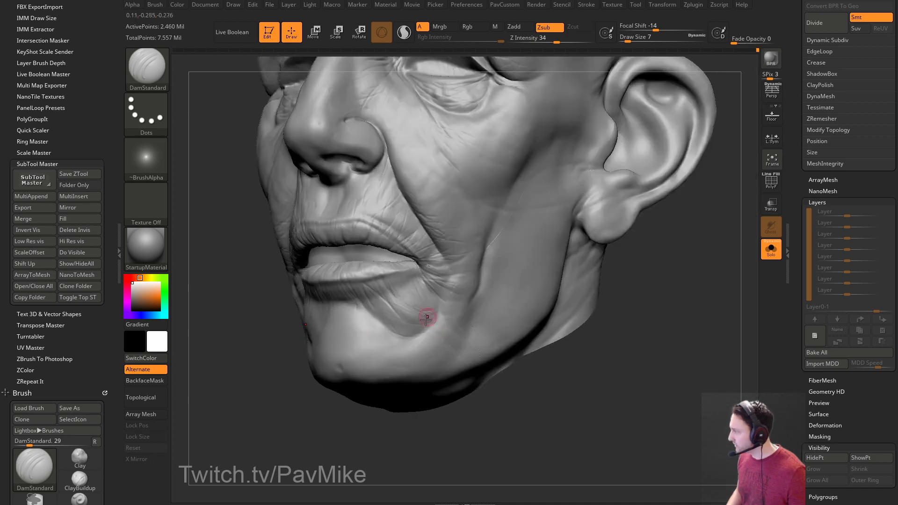
Enlarge the brush to size 8 and carve a crease along the chin fold.
{"action": "left_click_drag", "start_coordinate": [305, 369], "coordinate": [473, 276]}
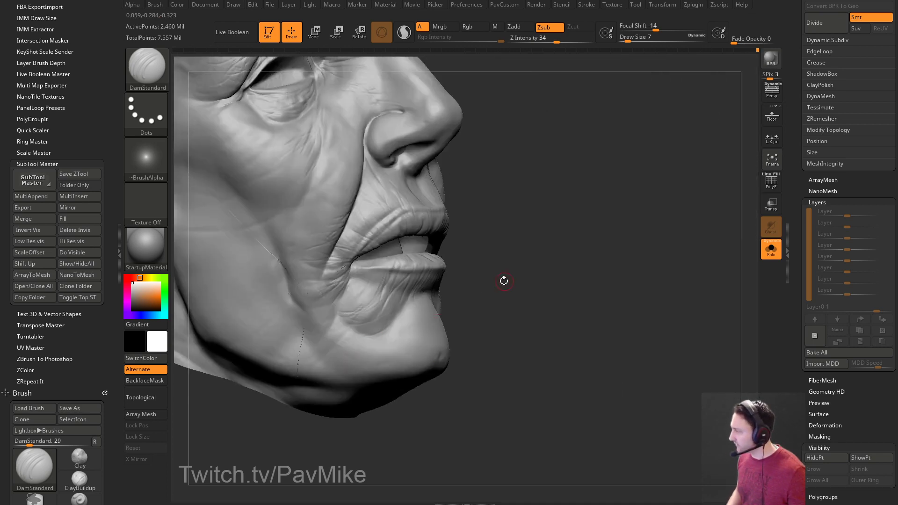
{"action": "key", "text": "bracketright"}
{"action": "mouse_move", "coordinate": [343, 293]}
{"action": "right_mouse_down"}
{"action": "mouse_move", "coordinate": [330, 288]}
{"action": "mouse_move", "coordinate": [341, 297]}
{"action": "mouse_move", "coordinate": [504, 256]}
{"action": "right_mouse_up"}
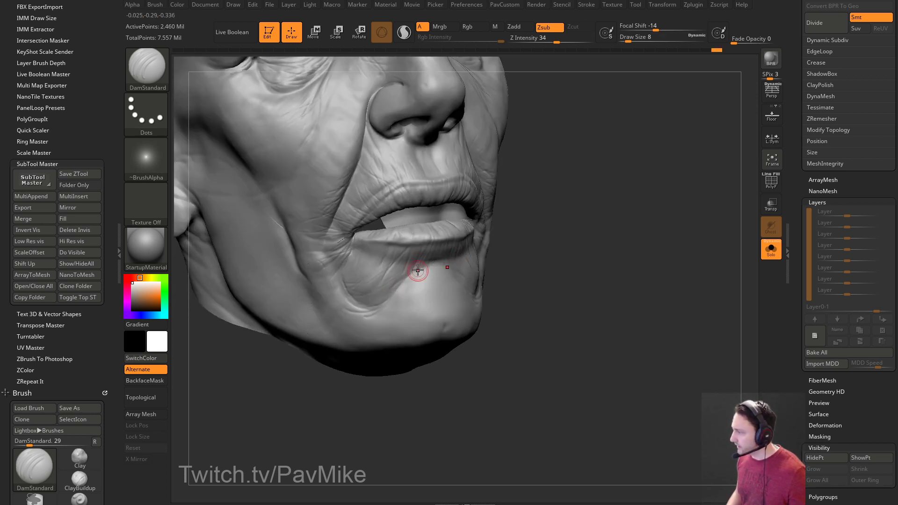
{"action": "left_click_drag", "start_coordinate": [373, 312], "coordinate": [342, 292]}
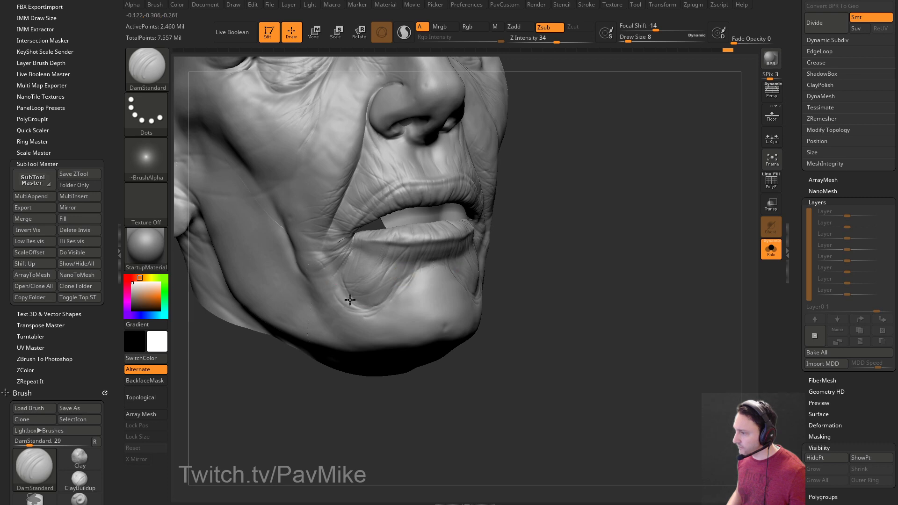
{"action": "left_click_drag", "start_coordinate": [607, 252], "coordinate": [482, 280]}
{"action": "mouse_move", "coordinate": [276, 381]}
{"action": "left_mouse_down"}
{"action": "mouse_move", "coordinate": [291, 386]}
{"action": "mouse_move", "coordinate": [601, 285]}
{"action": "mouse_move", "coordinate": [654, 310]}
{"action": "left_mouse_up"}
Switch to the Clay brush with B, C, L and adjust its draw size.
{"action": "key", "text": "b"}
{"action": "key", "text": "c"}
{"action": "key", "text": "l"}
{"action": "key", "text": "s"}
{"action": "left_click_drag", "start_coordinate": [400, 293], "coordinate": [379, 307]}
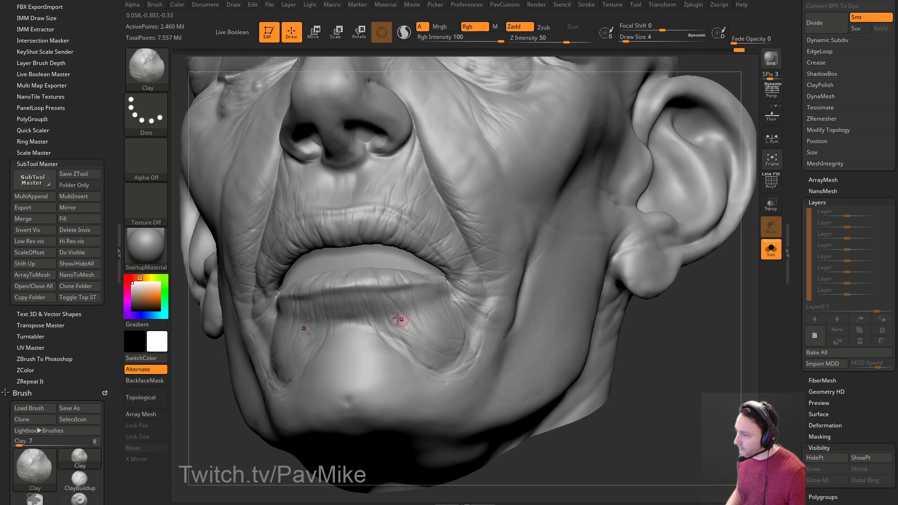
{"action": "left_click_drag", "start_coordinate": [678, 346], "coordinate": [421, 319]}
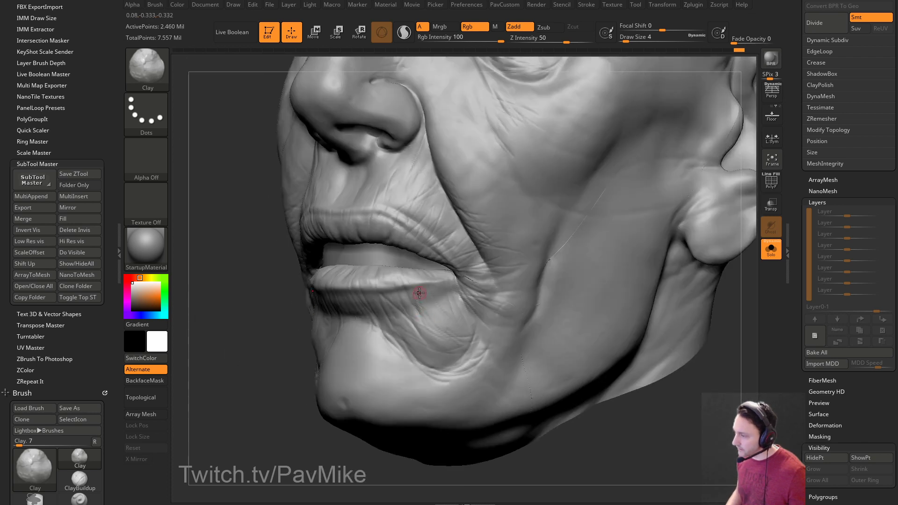
{"action": "key", "text": "bracketright"}
{"action": "key", "text": "bracketright"}
{"action": "key", "text": "bracketright"}
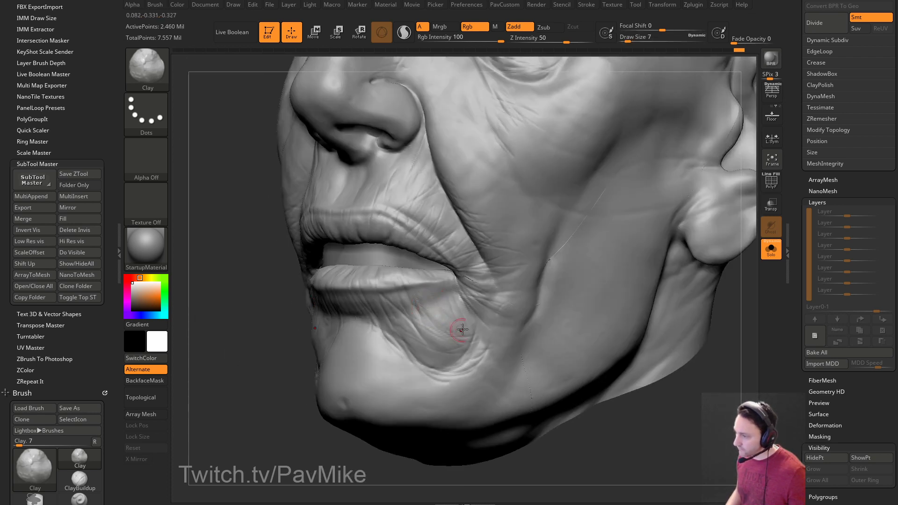
Orbit around the mouth, ear and cheek, bringing the face closer for Clay work.
{"action": "mouse_move", "coordinate": [263, 299]}
{"action": "left_mouse_down"}
{"action": "mouse_move", "coordinate": [422, 289]}
{"action": "mouse_move", "coordinate": [454, 244]}
{"action": "left_mouse_up"}
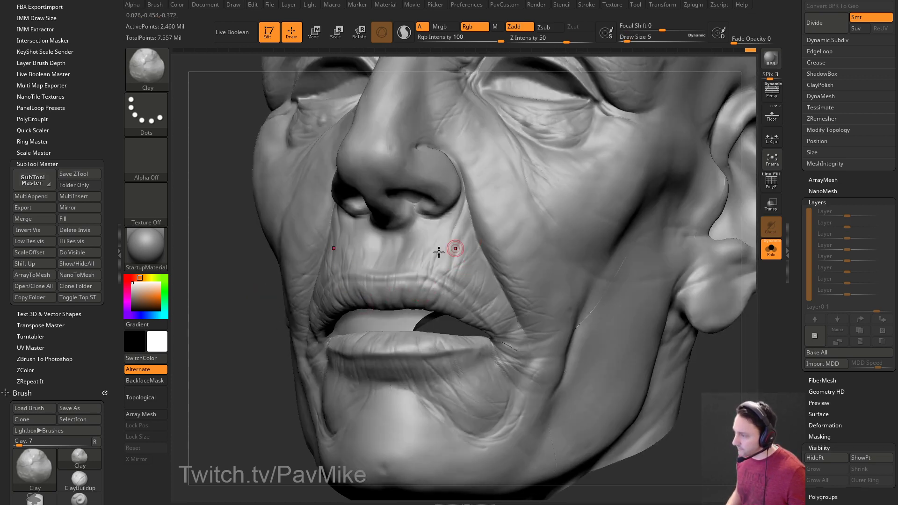
{"action": "left_click_drag", "start_coordinate": [245, 325], "coordinate": [321, 292]}
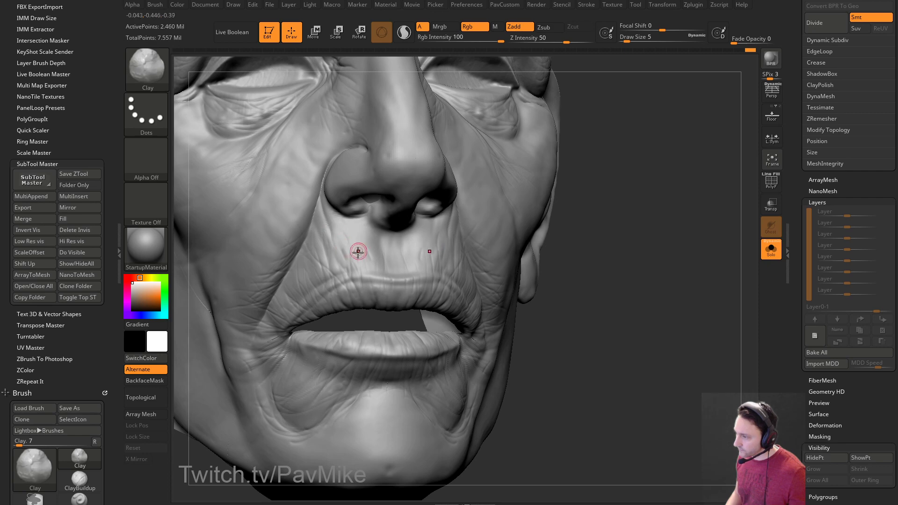
{"action": "left_click_drag", "start_coordinate": [615, 191], "coordinate": [317, 274]}
{"action": "left_click_drag", "start_coordinate": [451, 245], "coordinate": [467, 236]}
{"action": "mouse_move", "coordinate": [519, 262]}
{"action": "left_mouse_down"}
{"action": "mouse_move", "coordinate": [647, 244]}
{"action": "mouse_move", "coordinate": [393, 291]}
{"action": "mouse_move", "coordinate": [590, 231]}
{"action": "left_mouse_up"}
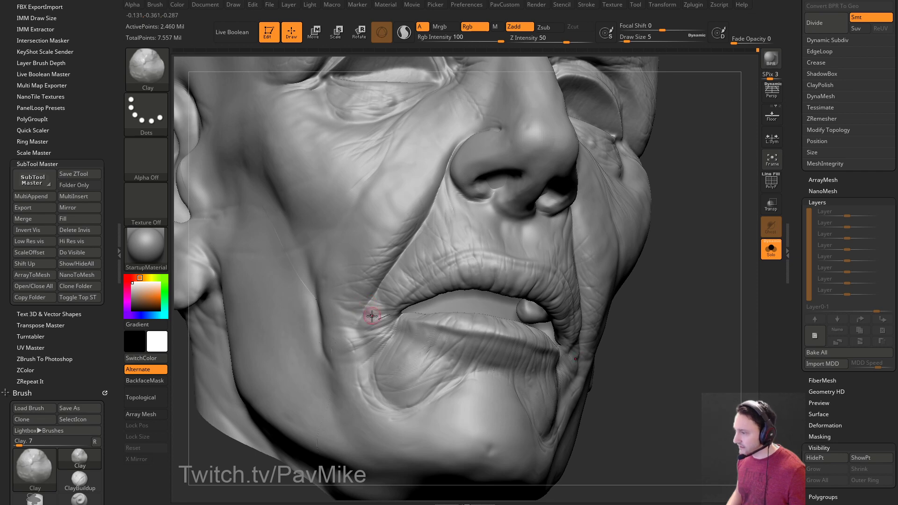
{"action": "mouse_move", "coordinate": [352, 319]}
{"action": "right_mouse_down"}
{"action": "mouse_move", "coordinate": [361, 266]}
{"action": "mouse_move", "coordinate": [411, 321]}
{"action": "mouse_move", "coordinate": [431, 224]}
{"action": "right_mouse_up"}
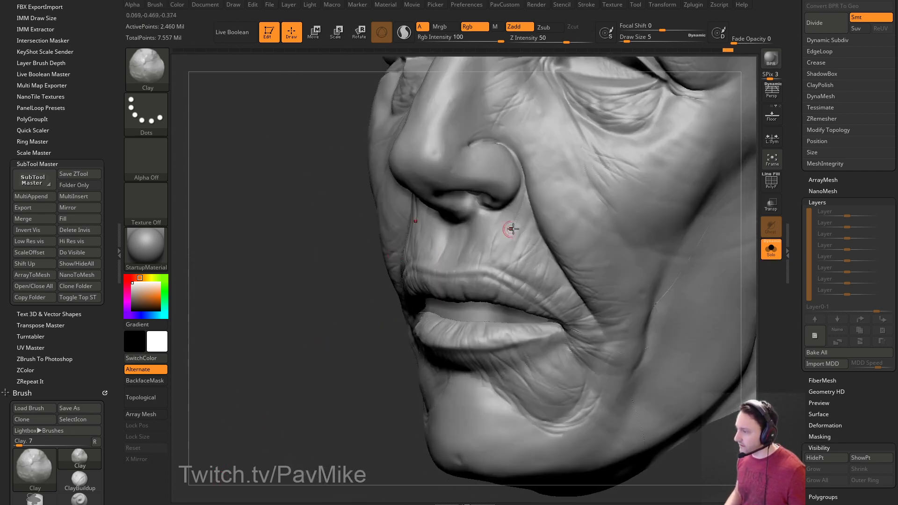
{"action": "right_click_drag", "start_coordinate": [467, 261], "coordinate": [465, 255], "text": "shift"}
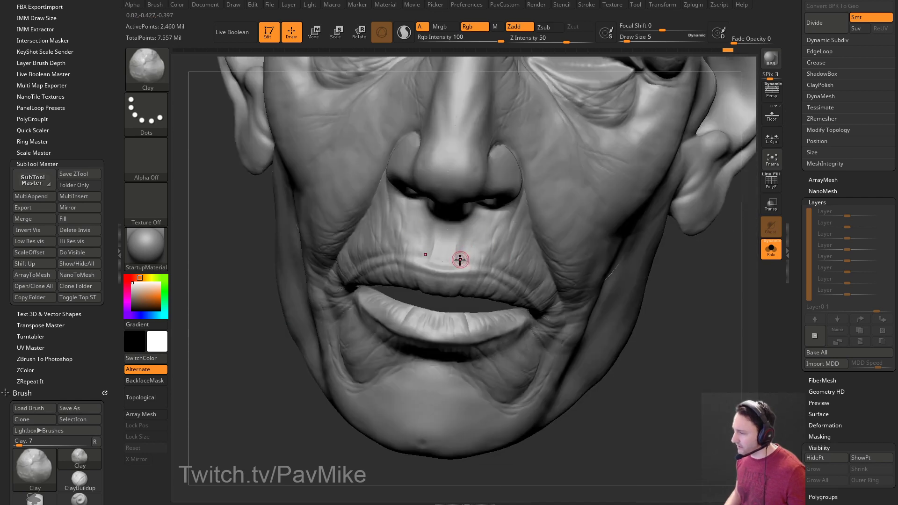
{"action": "right_click_drag", "start_coordinate": [475, 224], "coordinate": [403, 239]}
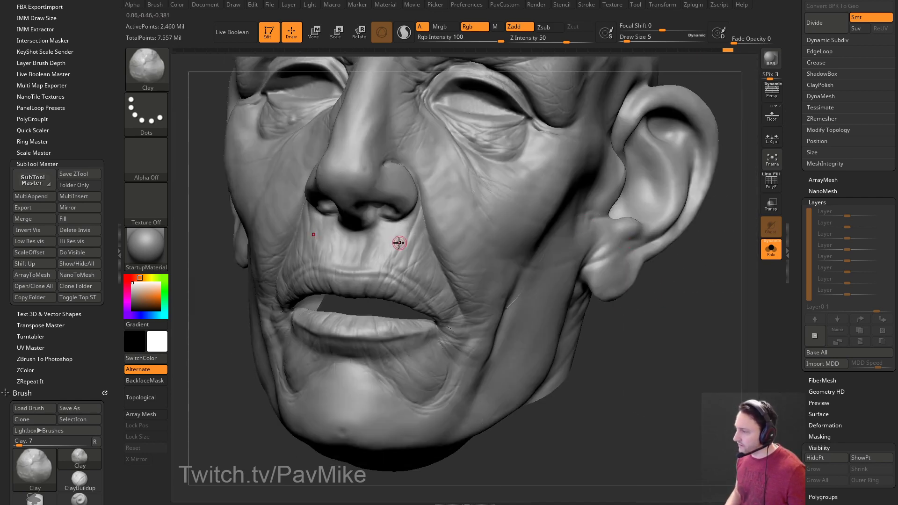
{"action": "right_click_drag", "start_coordinate": [646, 354], "coordinate": [310, 360]}
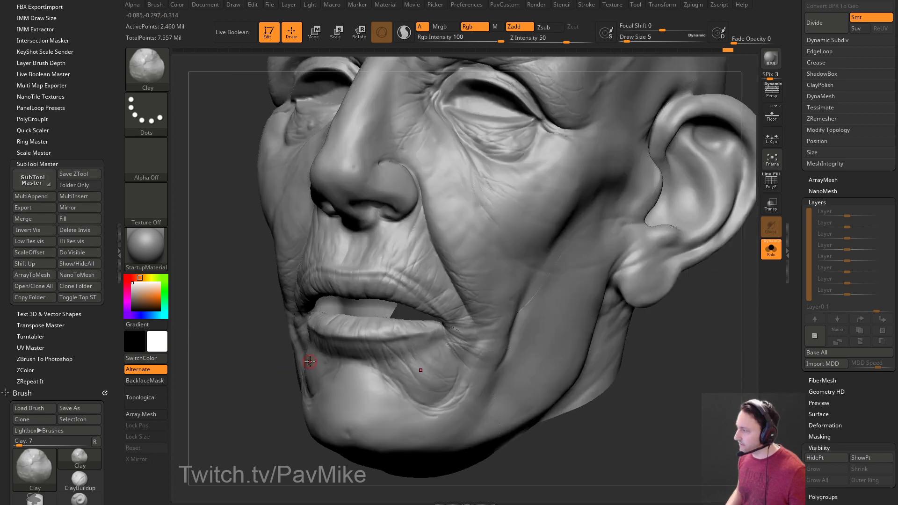
Expand Masking and its Mask By Cavity settings, showing the Cavity Profile curve.
{"action": "left_click", "coordinate": [813, 203]}
{"action": "key", "text": "shift"}
{"action": "left_click", "coordinate": [819, 269]}
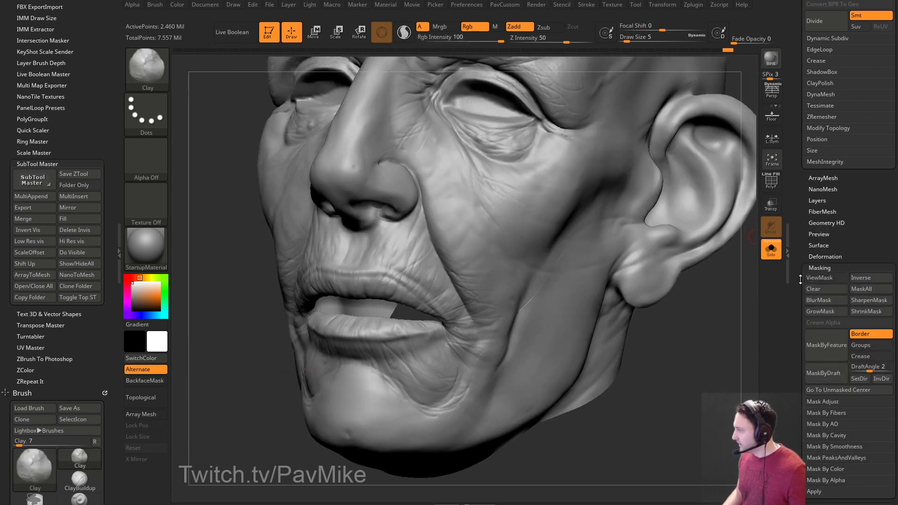
{"action": "key", "text": "shift"}
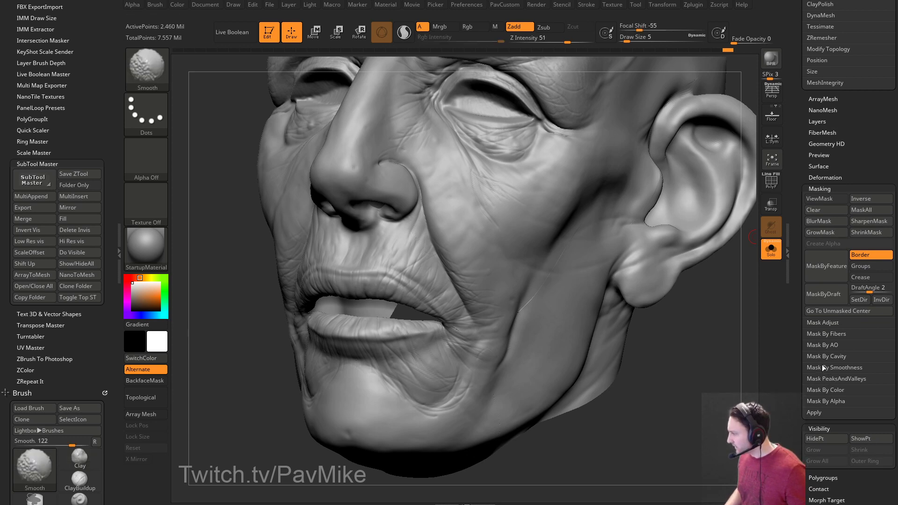
{"action": "left_click", "coordinate": [822, 358]}
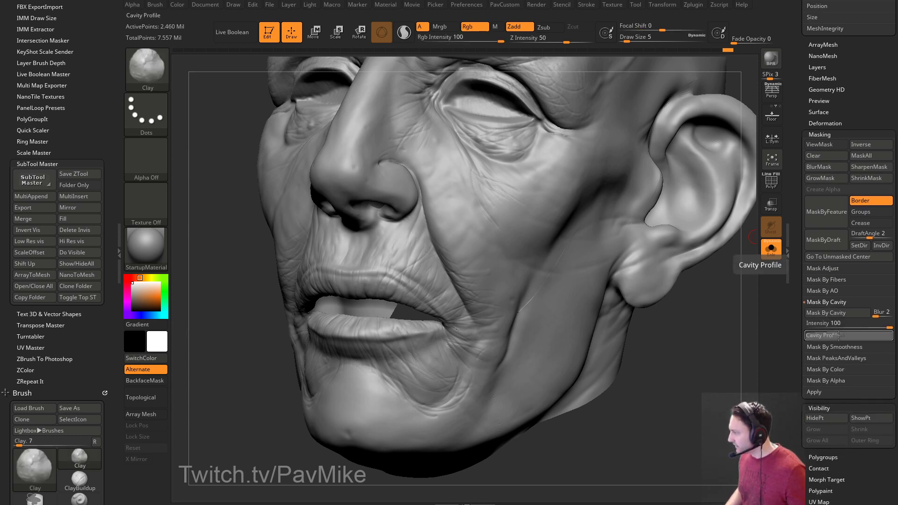
{"action": "left_click", "coordinate": [842, 335]}
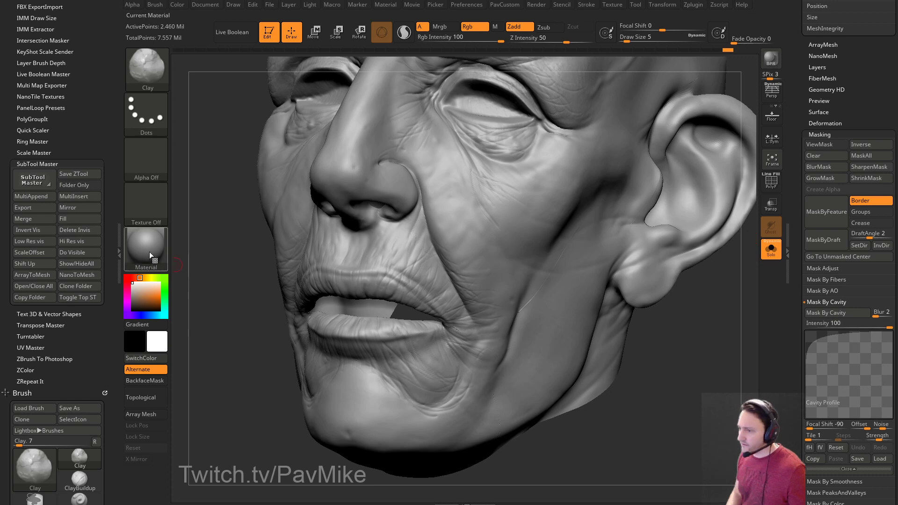
Give the head the flat white Flat Color material and mask it by cavity with a reshaped profile.
{"action": "left_click", "coordinate": [147, 250]}
{"action": "left_click", "coordinate": [202, 369]}
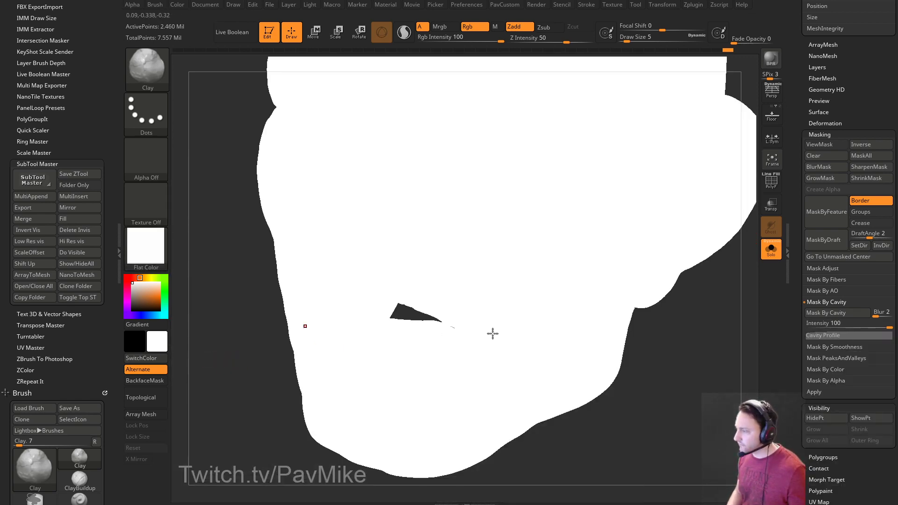
{"action": "left_click", "coordinate": [838, 313]}
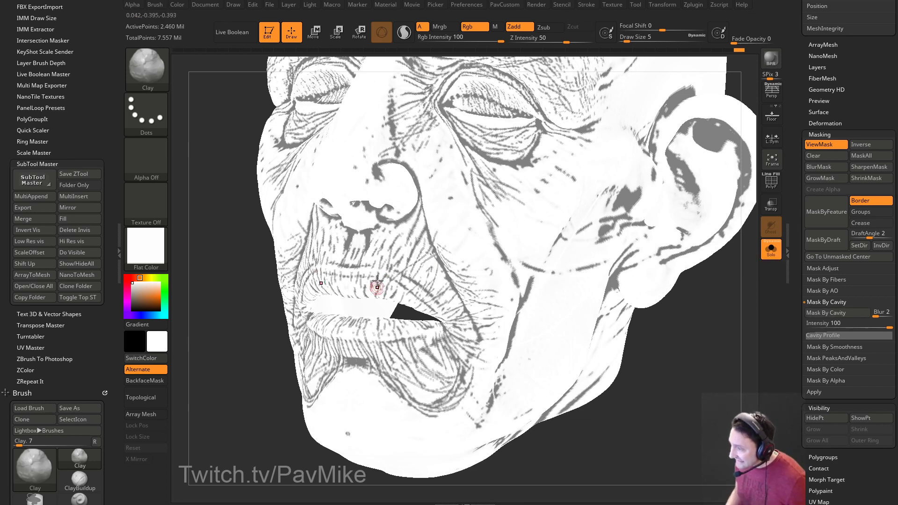
{"action": "left_click", "coordinate": [818, 336]}
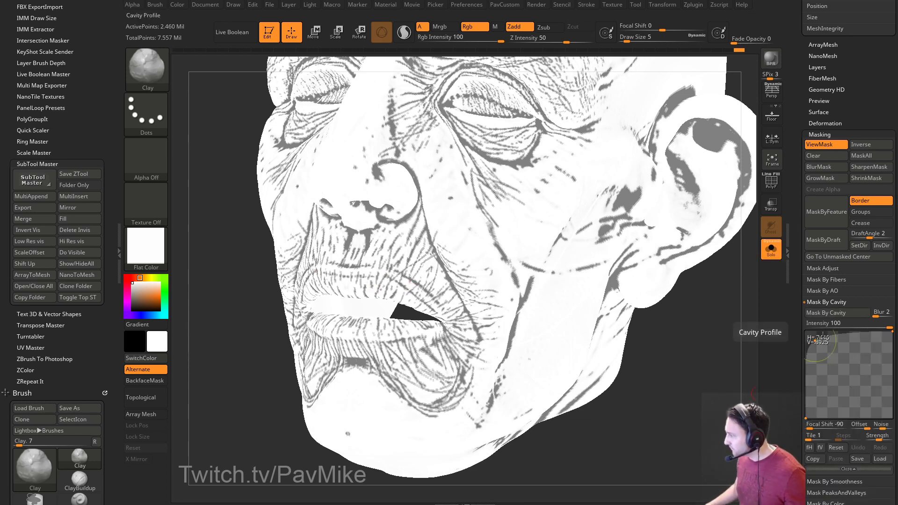
{"action": "left_click_drag", "start_coordinate": [818, 342], "coordinate": [823, 328]}
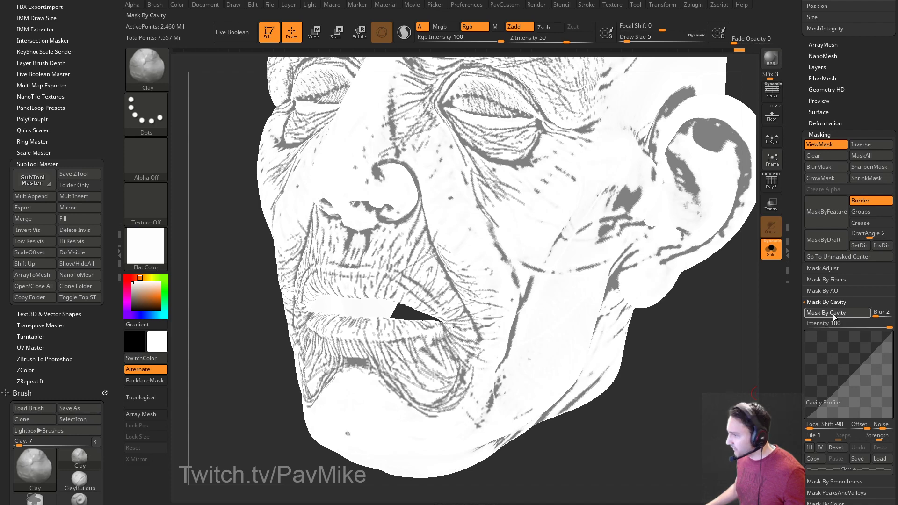
{"action": "left_click", "coordinate": [832, 314]}
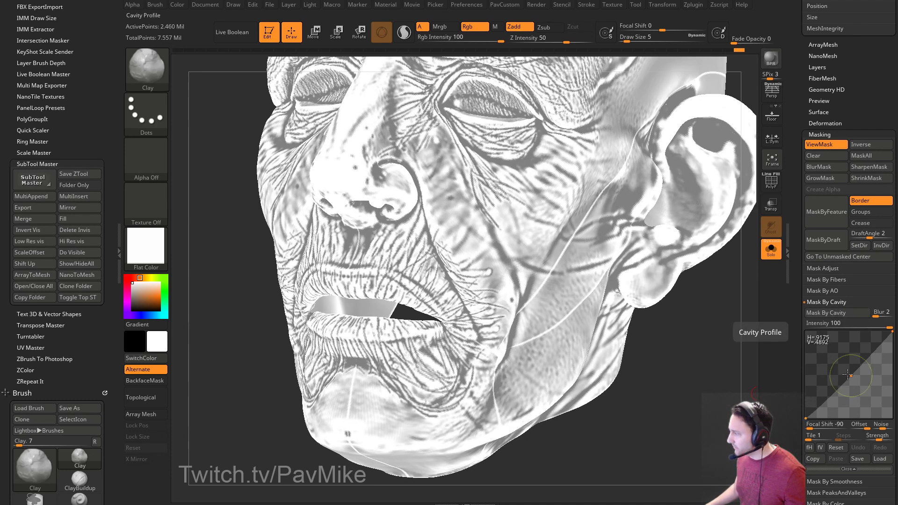
Push the cavity profile curve further up and reapply for a much lighter cavity mask.
{"action": "left_click_drag", "start_coordinate": [849, 376], "coordinate": [809, 381]}
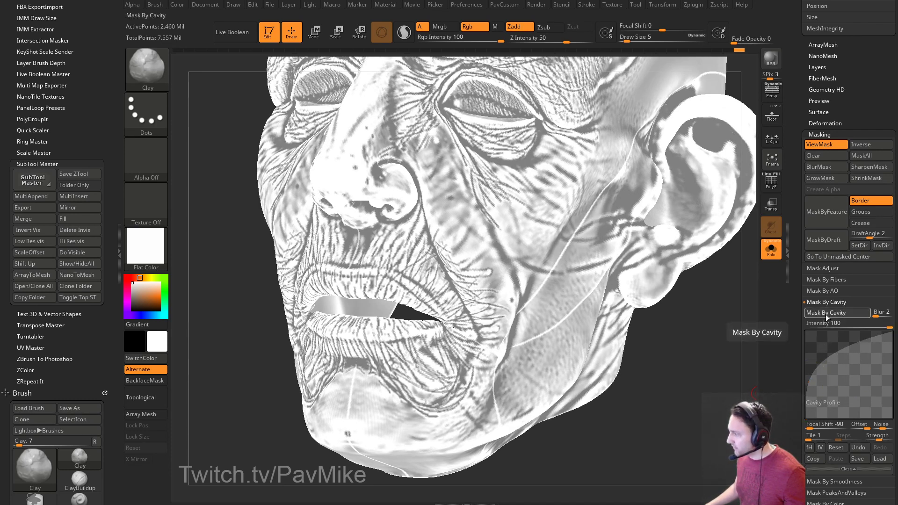
{"action": "left_click", "coordinate": [825, 314]}
{"action": "mouse_move", "coordinate": [821, 342]}
{"action": "left_mouse_down"}
{"action": "mouse_move", "coordinate": [809, 356]}
{"action": "mouse_move", "coordinate": [808, 333]}
{"action": "left_mouse_up"}
{"action": "left_click", "coordinate": [824, 313]}
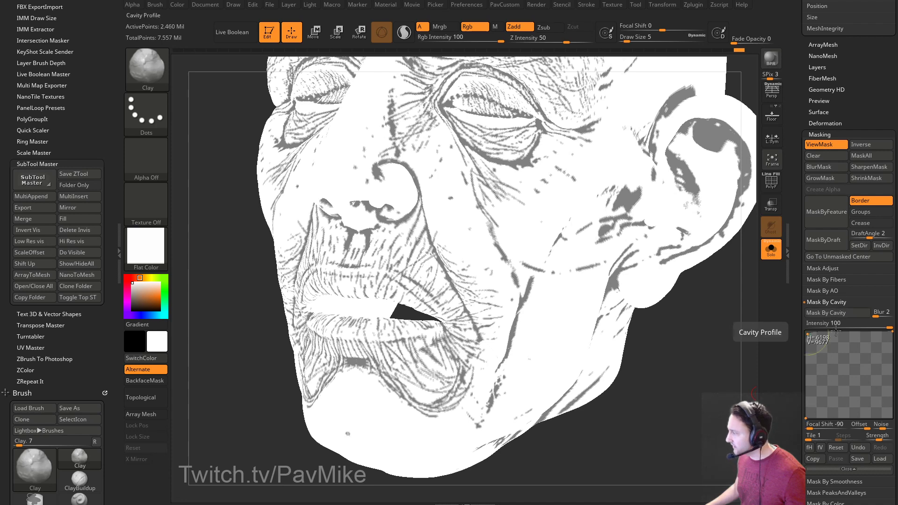
Set the cavity mask blur to 1 and reapply for a sharper, lighter mask.
{"action": "left_click_drag", "start_coordinate": [874, 315], "coordinate": [880, 316]}
{"action": "left_click", "coordinate": [854, 312]}
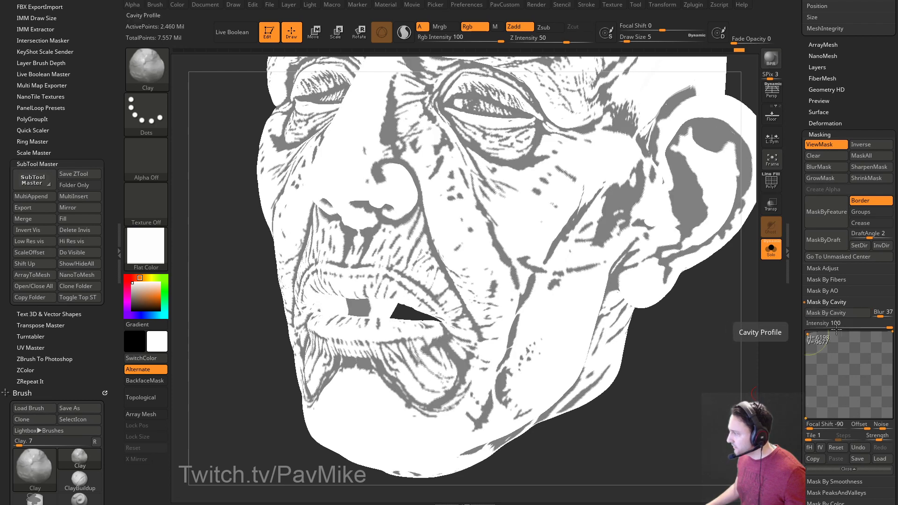
{"action": "left_click_drag", "start_coordinate": [726, 309], "coordinate": [730, 320]}
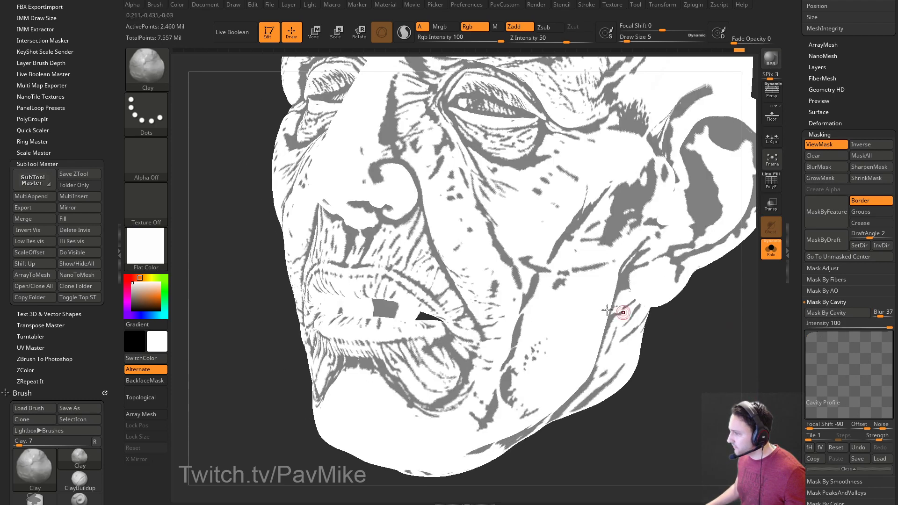
{"action": "left_click_drag", "start_coordinate": [875, 315], "coordinate": [873, 317]}
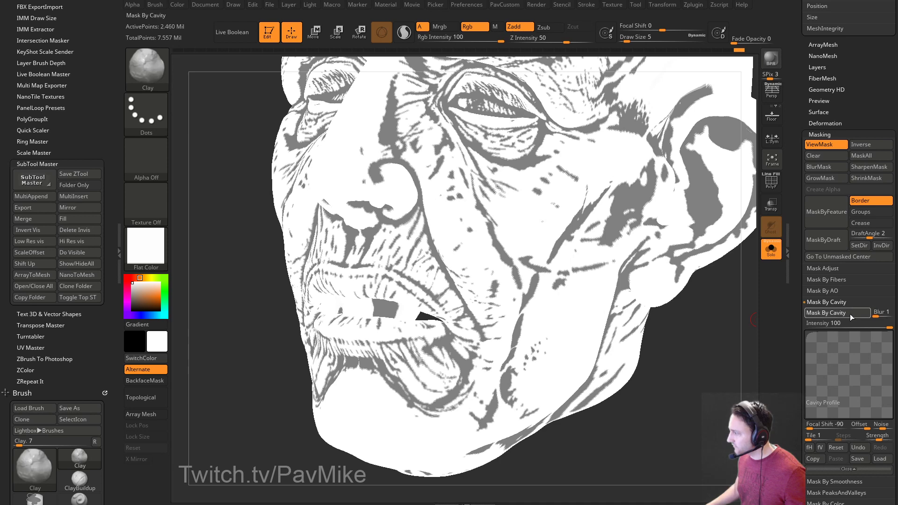
{"action": "left_click", "coordinate": [849, 313]}
{"action": "left_click_drag", "start_coordinate": [697, 376], "coordinate": [667, 374]}
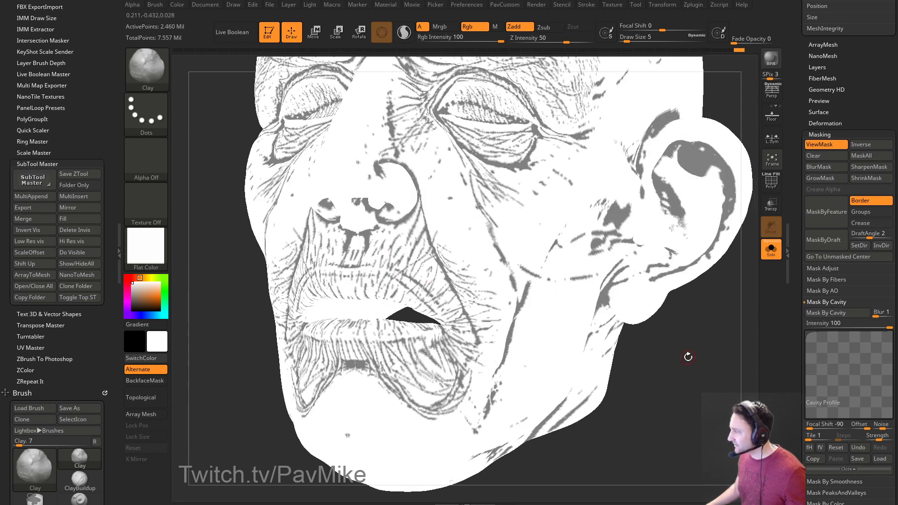
Expand Mask Adjust and shape its profile curve into a ramp.
{"action": "key", "text": "shift"}
{"action": "left_click", "coordinate": [822, 269]}
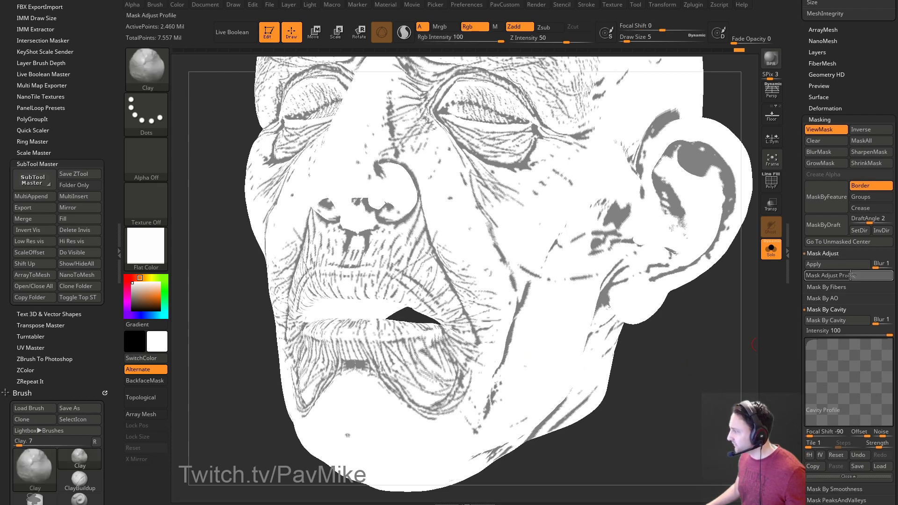
{"action": "left_click", "coordinate": [847, 265]}
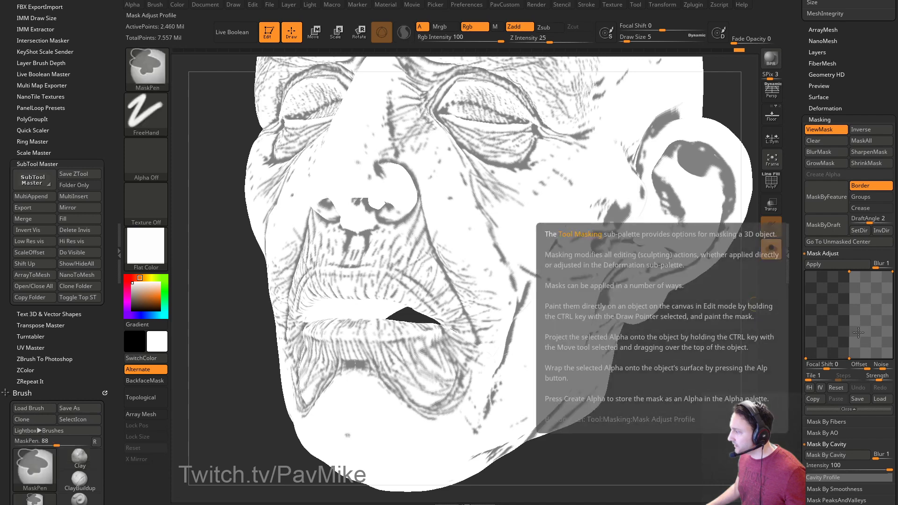
{"action": "left_click_drag", "start_coordinate": [848, 358], "coordinate": [816, 358]}
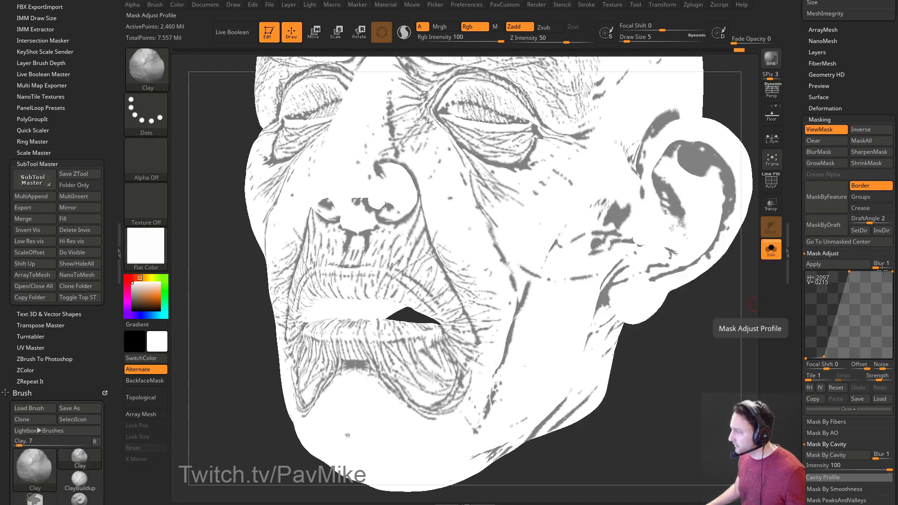
{"action": "left_click_drag", "start_coordinate": [733, 312], "coordinate": [716, 318]}
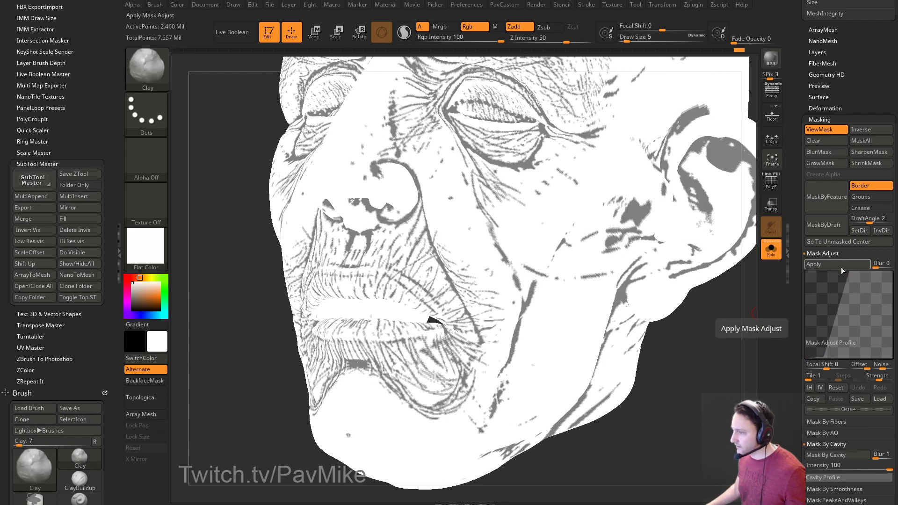
{"action": "left_click_drag", "start_coordinate": [849, 271], "coordinate": [828, 293]}
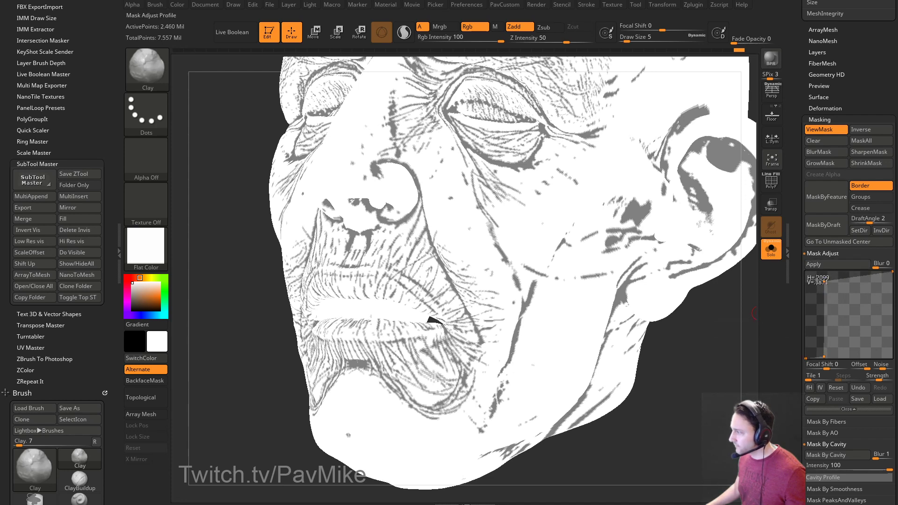
Reset the Mask Adjust curve, set Focal Shift to -70, and apply it to the mask.
{"action": "left_click", "coordinate": [822, 356]}
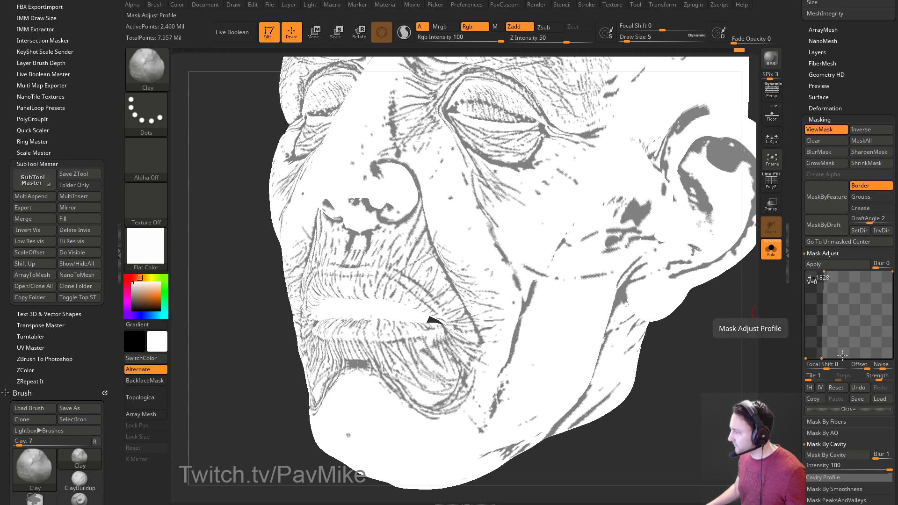
{"action": "left_click", "coordinate": [839, 387]}
{"action": "left_click_drag", "start_coordinate": [842, 322], "coordinate": [848, 357]}
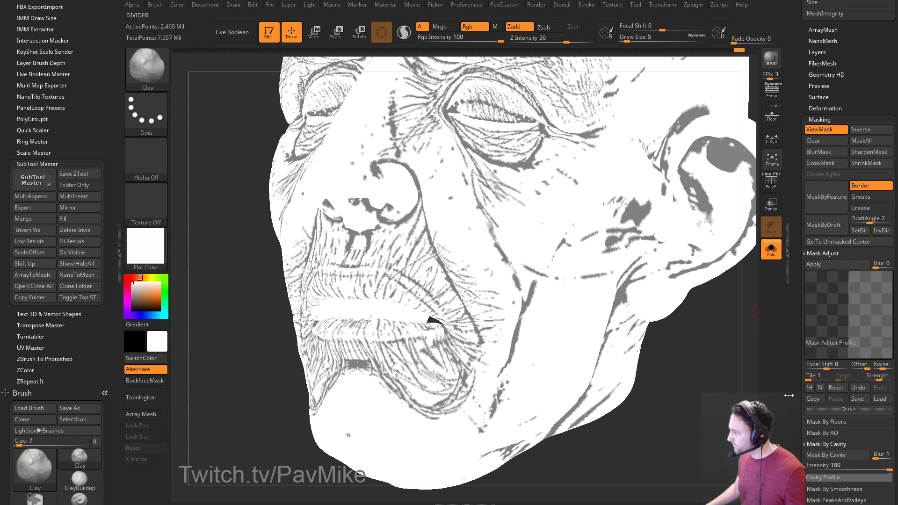
{"action": "mouse_move", "coordinate": [824, 367]}
{"action": "left_mouse_down"}
{"action": "mouse_move", "coordinate": [809, 368]}
{"action": "mouse_move", "coordinate": [837, 367]}
{"action": "left_mouse_up"}
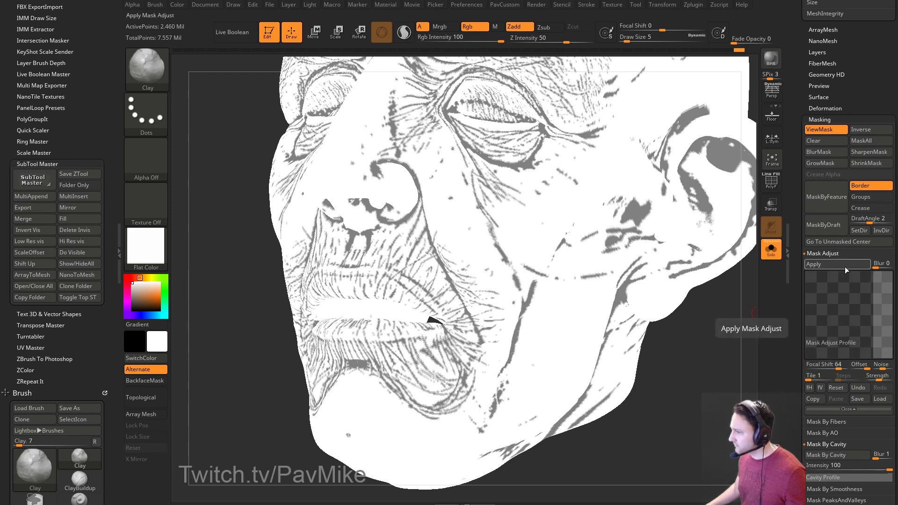
{"action": "left_click_drag", "start_coordinate": [843, 366], "coordinate": [812, 368]}
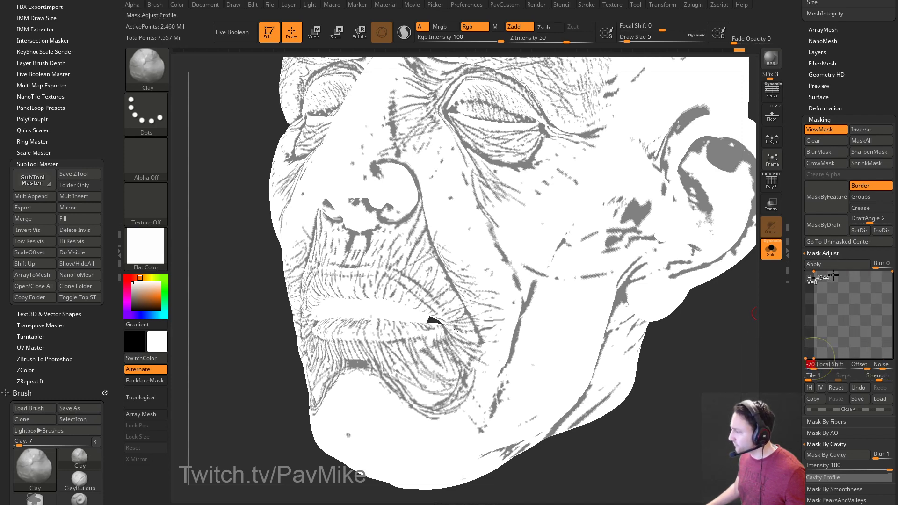
{"action": "left_click", "coordinate": [834, 264]}
Orbit the head to inspect the thinner wrinkle mask and switch to mask painting.
{"action": "left_click_drag", "start_coordinate": [728, 365], "coordinate": [785, 239]}
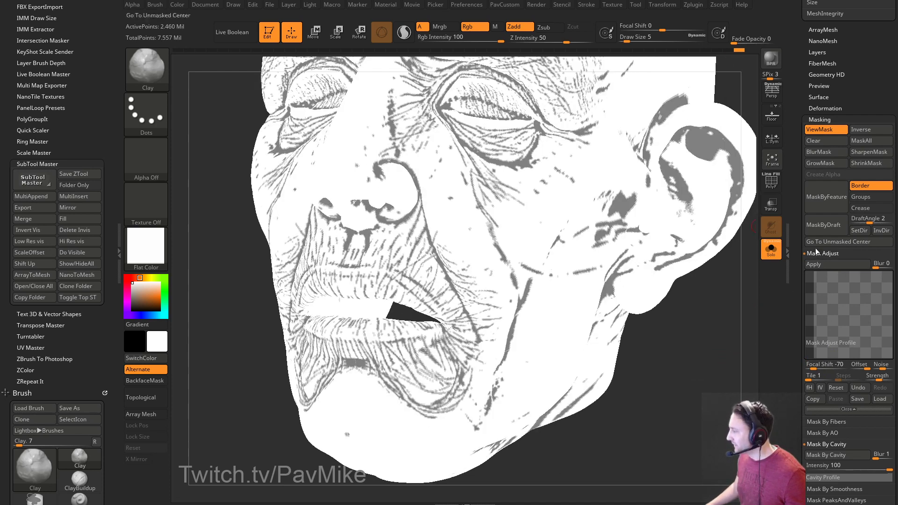
{"action": "left_click_drag", "start_coordinate": [794, 300], "coordinate": [796, 240]}
{"action": "left_click_drag", "start_coordinate": [744, 289], "coordinate": [716, 308]}
{"action": "key", "text": "ctrl"}
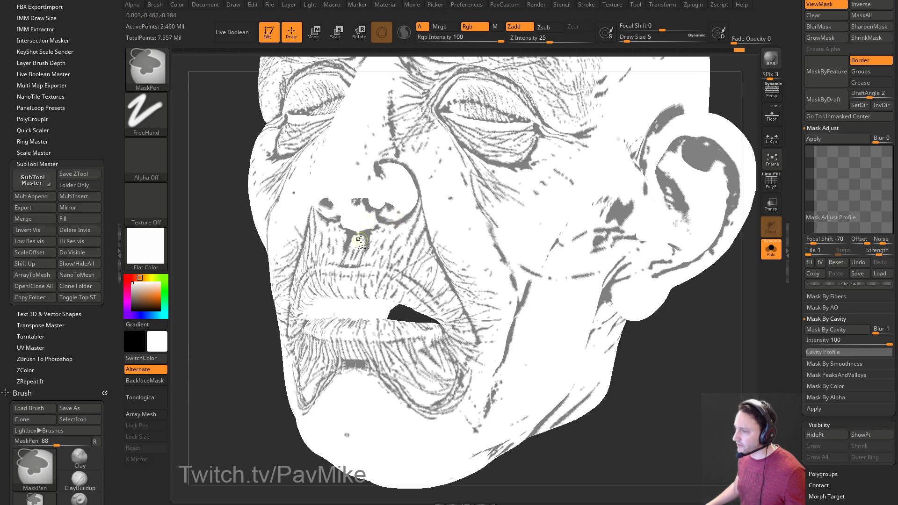
Blur the cavity mask, undo it, and open Preferences to the Transpose settings.
{"action": "left_click", "coordinate": [368, 232], "text": "ctrl"}
{"action": "key", "text": "ctrl+z"}
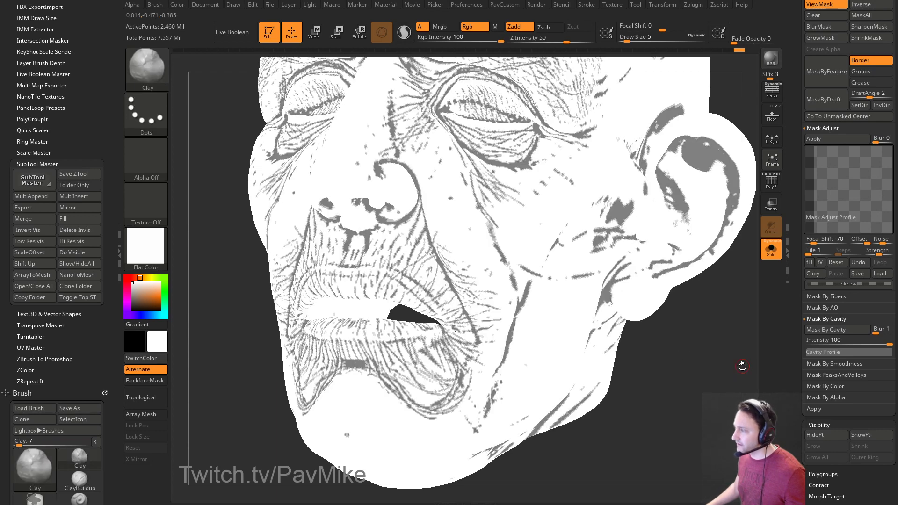
{"action": "mouse_move", "coordinate": [467, 5]}
{"action": "scroll", "coordinate": [499, 375], "scroll_direction": "down", "scroll_amount": 5}
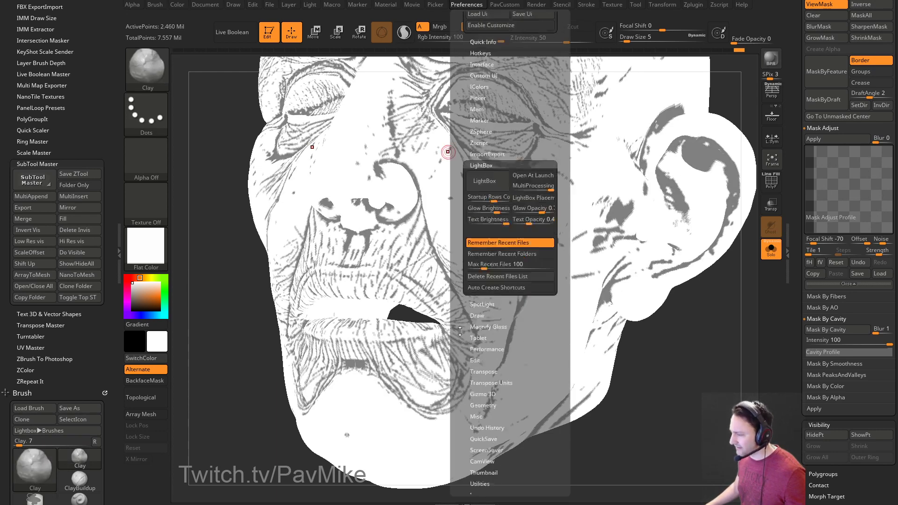
{"action": "key", "text": "shift"}
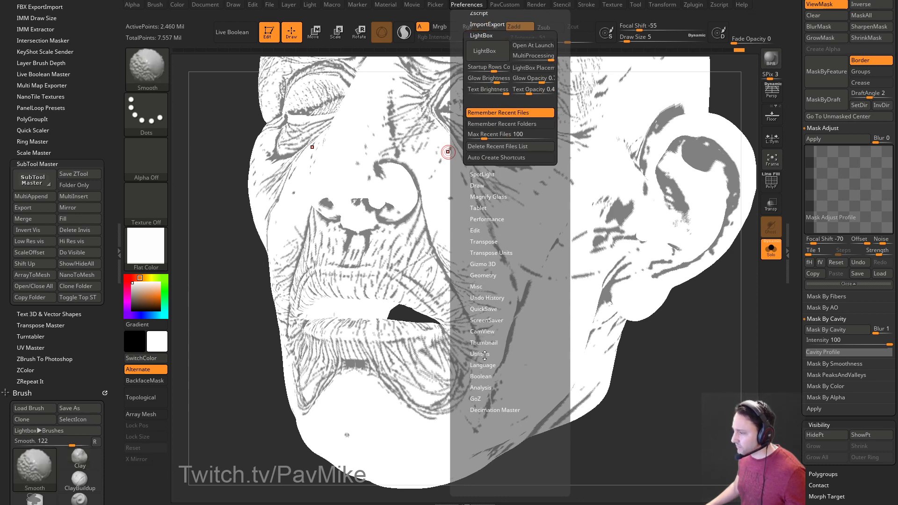
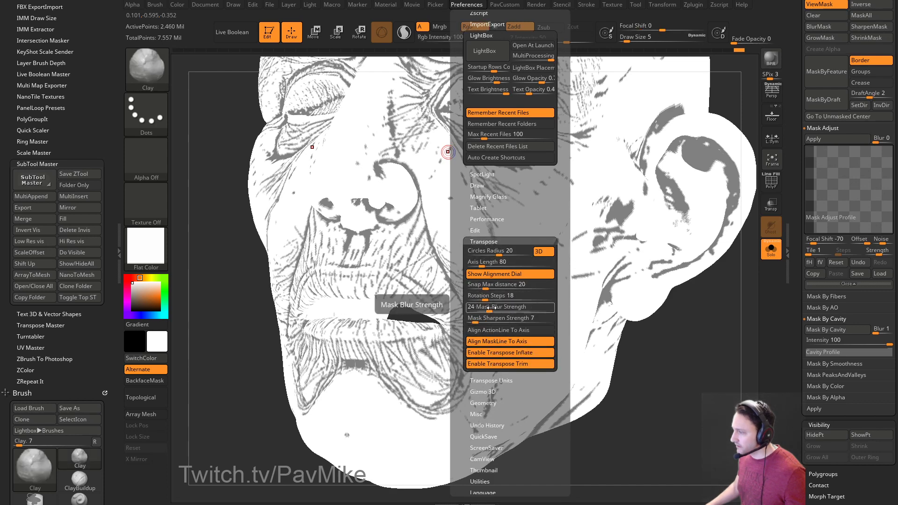
Collapse the Transpose preferences and orbit the cavity-masked head to a new angle.
{"action": "left_click", "coordinate": [488, 241]}
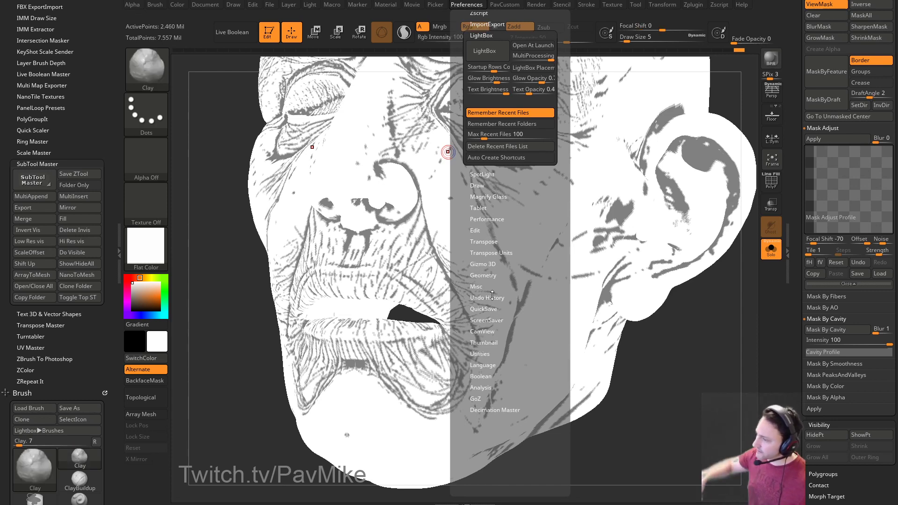
{"action": "left_click_drag", "start_coordinate": [693, 475], "coordinate": [695, 409]}
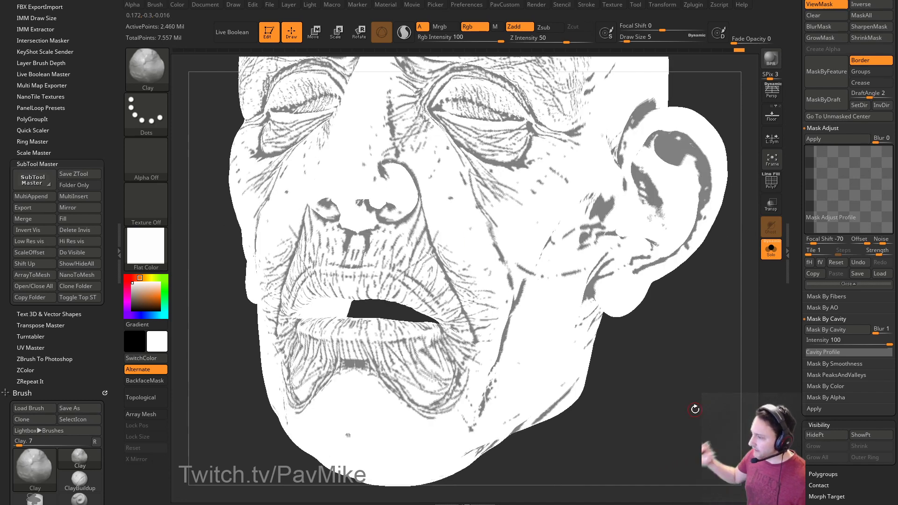
{"action": "left_click_drag", "start_coordinate": [749, 247], "coordinate": [735, 246]}
{"action": "left_click_drag", "start_coordinate": [798, 205], "coordinate": [797, 319]}
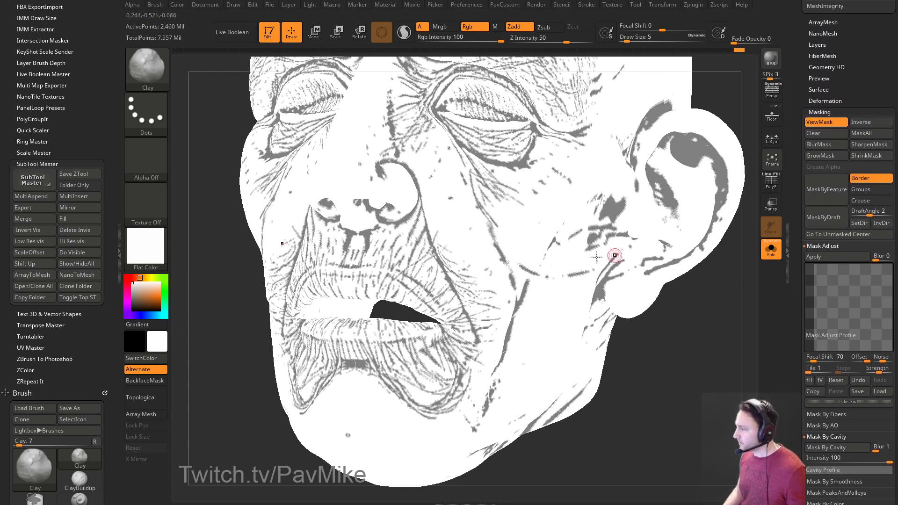
Apply the MatCap Gray material to the head and hide the mask display.
{"action": "left_click", "coordinate": [146, 246]}
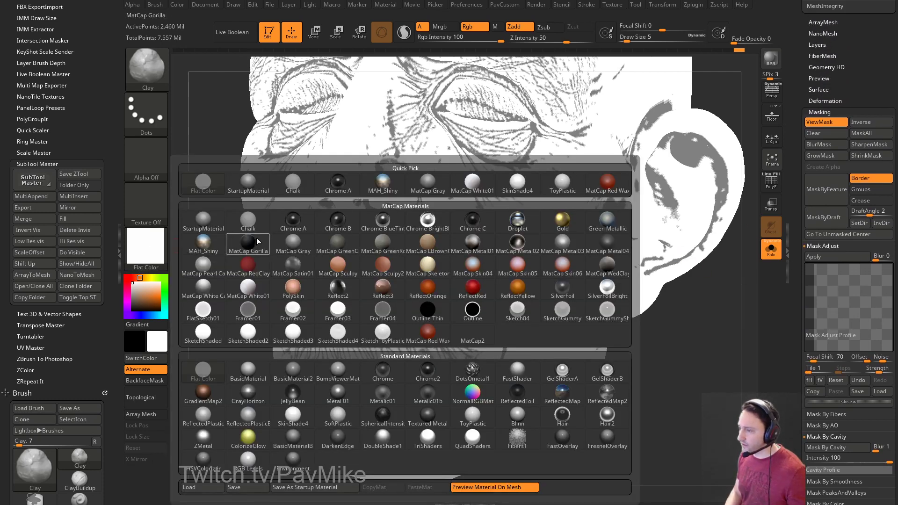
{"action": "left_click", "coordinate": [292, 243]}
{"action": "left_click_drag", "start_coordinate": [633, 365], "coordinate": [705, 322]}
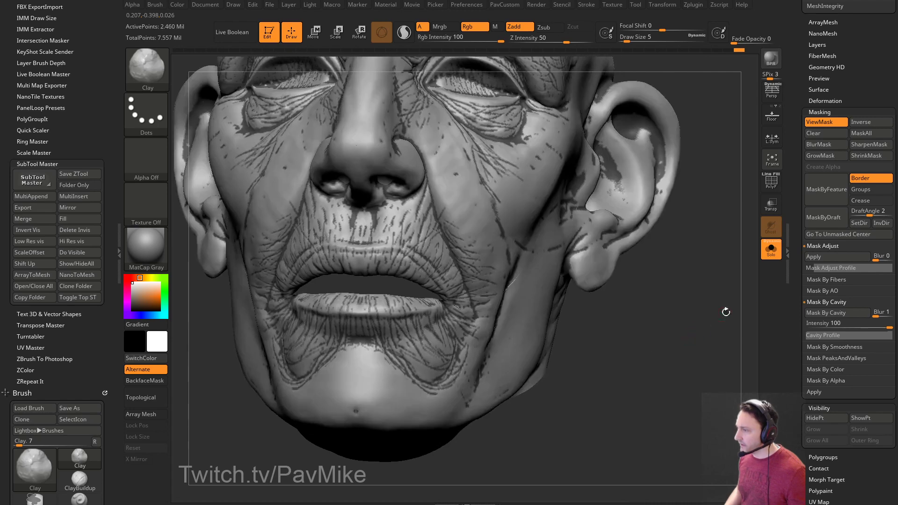
{"action": "left_click", "coordinate": [826, 122]}
{"action": "left_click_drag", "start_coordinate": [633, 295], "coordinate": [422, 265]}
{"action": "mouse_move", "coordinate": [676, 340]}
{"action": "left_mouse_down"}
{"action": "mouse_move", "coordinate": [677, 317]}
{"action": "mouse_move", "coordinate": [684, 322]}
{"action": "left_mouse_up"}
Try Inflat brush strokes at size 51 on the mouth wrinkles, then undo them.
{"action": "key", "text": "s"}
{"action": "mouse_move", "coordinate": [681, 323]}
{"action": "left_mouse_down"}
{"action": "mouse_move", "coordinate": [691, 323]}
{"action": "mouse_move", "coordinate": [682, 310]}
{"action": "left_mouse_up"}
{"action": "key", "text": "b"}
{"action": "key", "text": "i"}
{"action": "key", "text": "n"}
{"action": "key", "text": "s"}
{"action": "left_click_drag", "start_coordinate": [436, 243], "coordinate": [440, 244]}
{"action": "mouse_move", "coordinate": [384, 238]}
{"action": "left_mouse_down"}
{"action": "mouse_move", "coordinate": [420, 250]}
{"action": "mouse_move", "coordinate": [461, 304]}
{"action": "left_mouse_up"}
{"action": "left_click_drag", "start_coordinate": [629, 330], "coordinate": [685, 308]}
{"action": "key", "text": "ctrl+z"}
Inflate fine wrinkles under the lip corner at brush size 37, then undo it.
{"action": "key", "text": "s"}
{"action": "left_click_drag", "start_coordinate": [316, 302], "coordinate": [311, 301]}
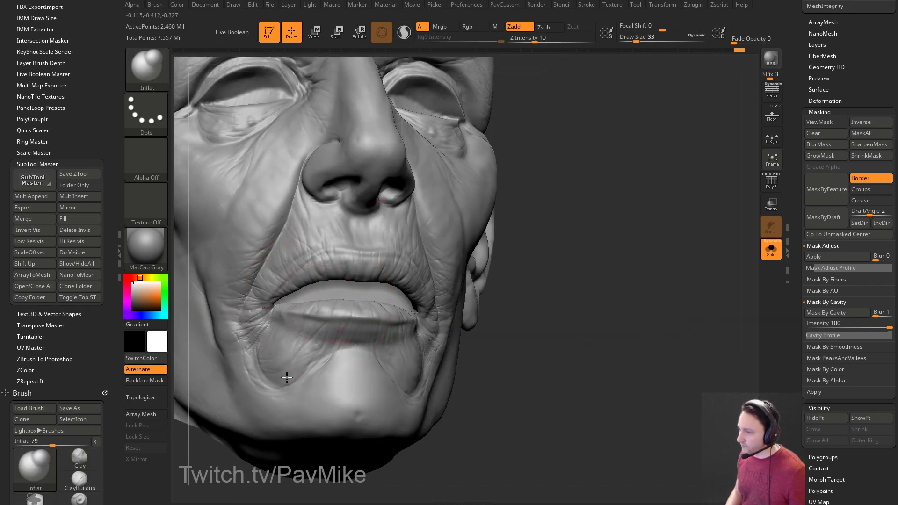
{"action": "left_click_drag", "start_coordinate": [554, 304], "coordinate": [580, 325]}
{"action": "key", "text": "ctrl+z"}
{"action": "key", "text": "s"}
{"action": "left_click_drag", "start_coordinate": [299, 345], "coordinate": [317, 356]}
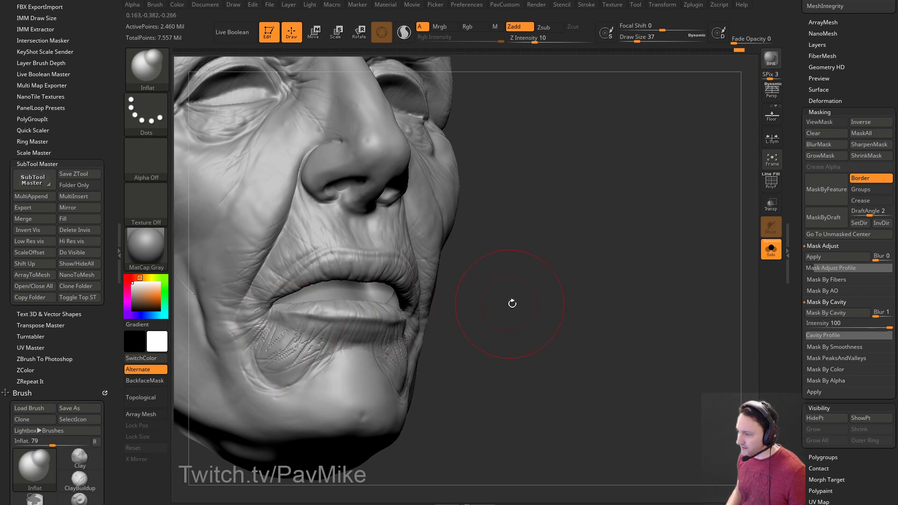
{"action": "left_click_drag", "start_coordinate": [511, 304], "coordinate": [547, 306]}
{"action": "key", "text": "ctrl+z"}
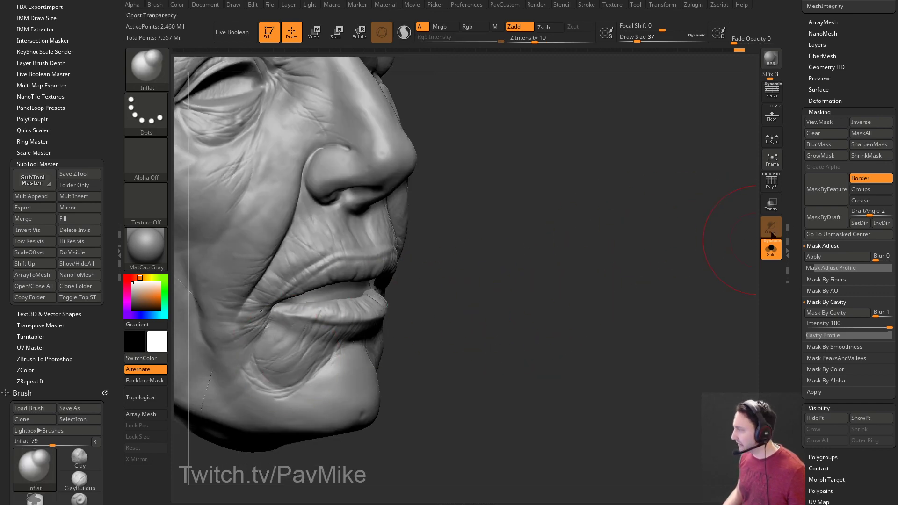
{"action": "left_click_drag", "start_coordinate": [800, 309], "coordinate": [795, 191]}
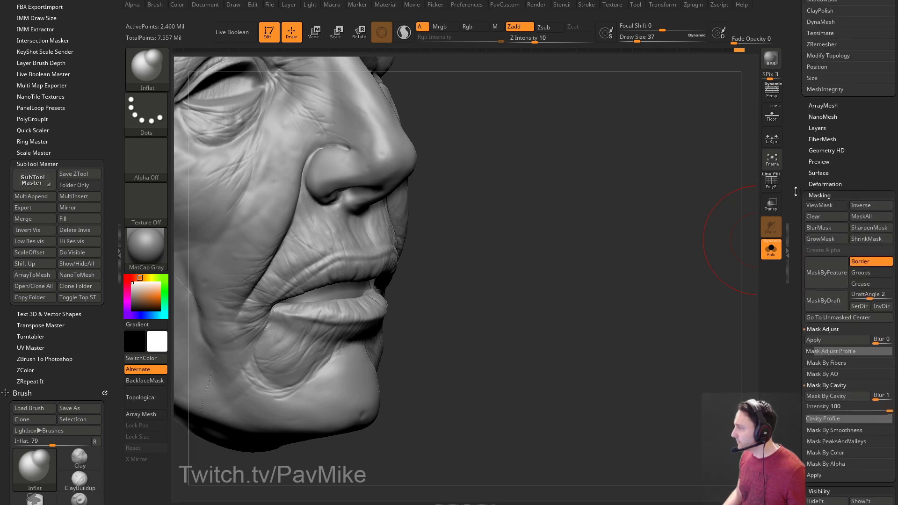
Show the mask again, raise the Mask Adjust Blur value, and apply it.
{"action": "left_click", "coordinate": [824, 205]}
{"action": "scroll", "coordinate": [825, 217], "scroll_direction": "down", "scroll_amount": 5}
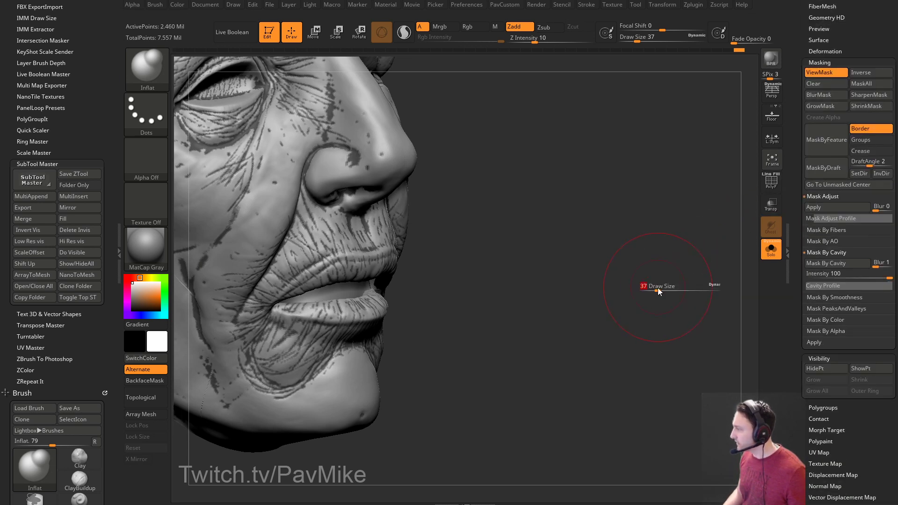
{"action": "left_click", "coordinate": [877, 210]}
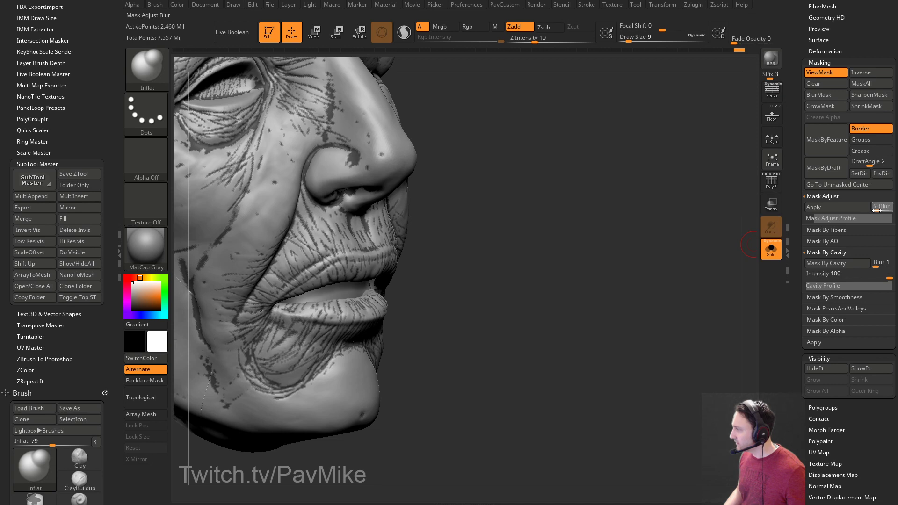
{"action": "left_click", "coordinate": [875, 211]}
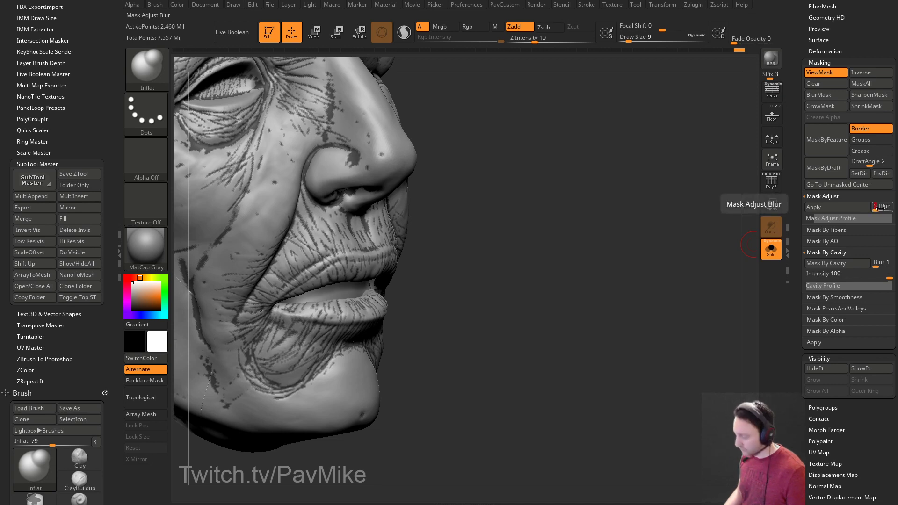
{"action": "left_click", "coordinate": [834, 205]}
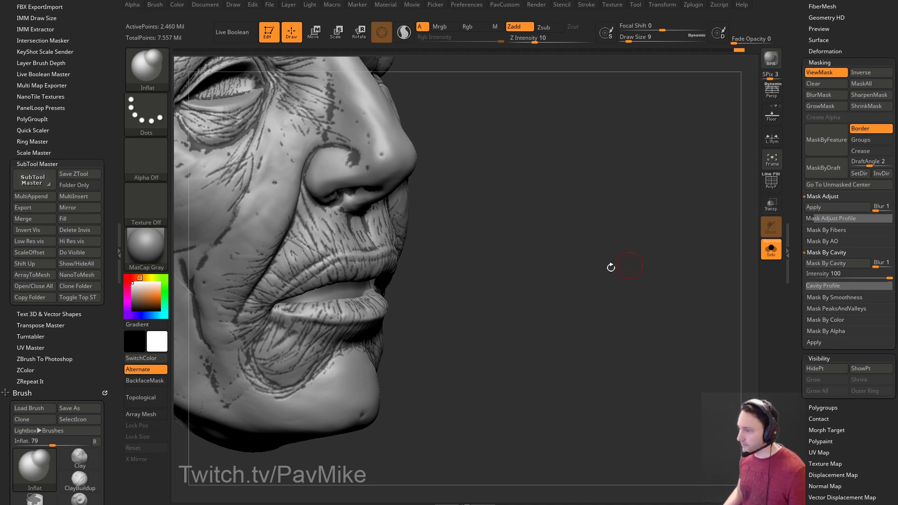
Hide the mask display and inspect the blurred cavity mask from several angles.
{"action": "left_click_drag", "start_coordinate": [650, 260], "coordinate": [571, 246]}
{"action": "left_click", "coordinate": [823, 73]}
{"action": "key", "text": "bracketright"}
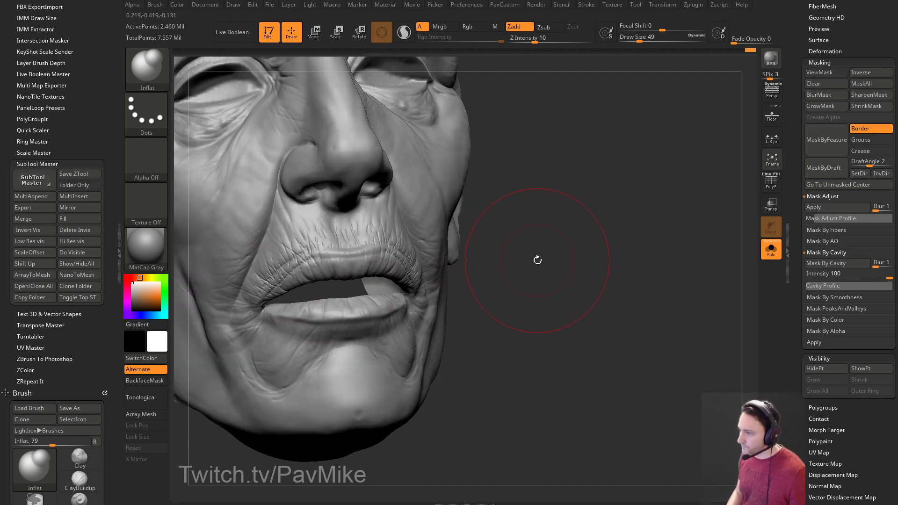
{"action": "mouse_move", "coordinate": [537, 261]}
{"action": "left_mouse_down"}
{"action": "mouse_move", "coordinate": [516, 247]}
{"action": "mouse_move", "coordinate": [340, 263]}
{"action": "left_mouse_up"}
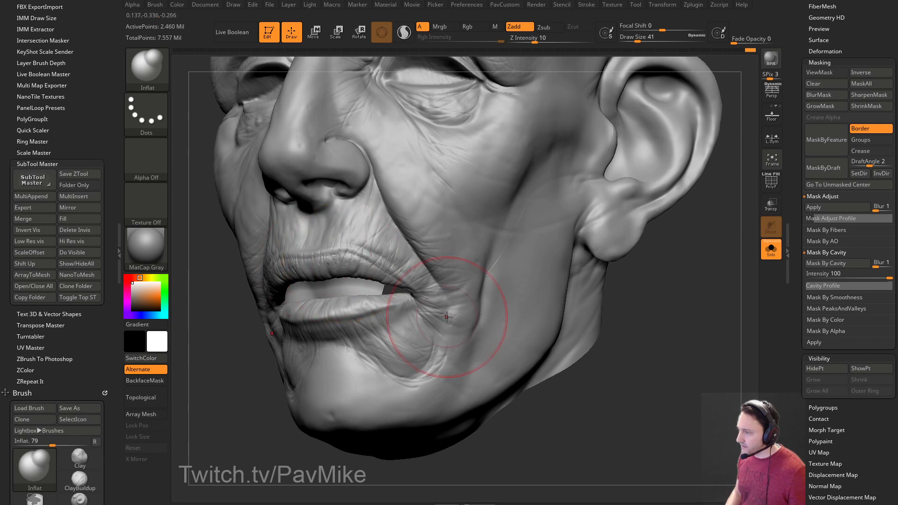
{"action": "left_click_drag", "start_coordinate": [664, 318], "coordinate": [678, 273]}
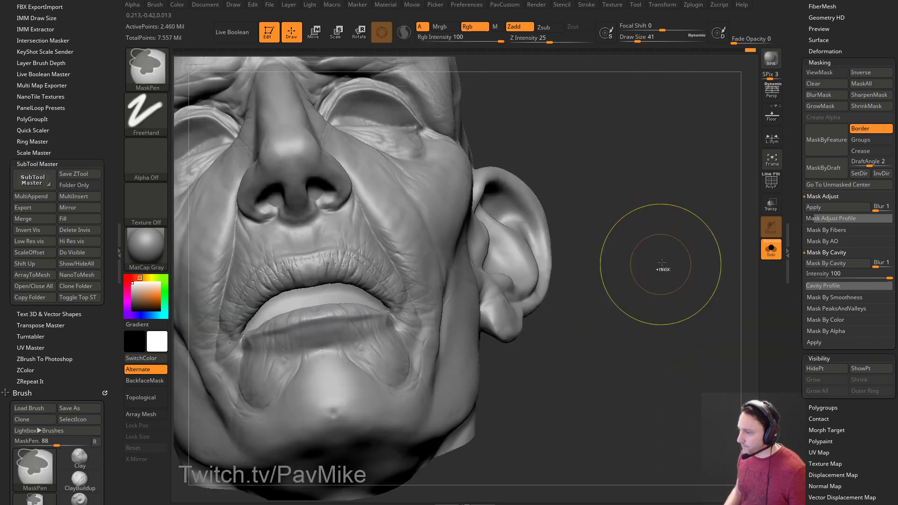
{"action": "key", "text": "ctrl+h"}
{"action": "left_click_drag", "start_coordinate": [676, 225], "coordinate": [804, 170]}
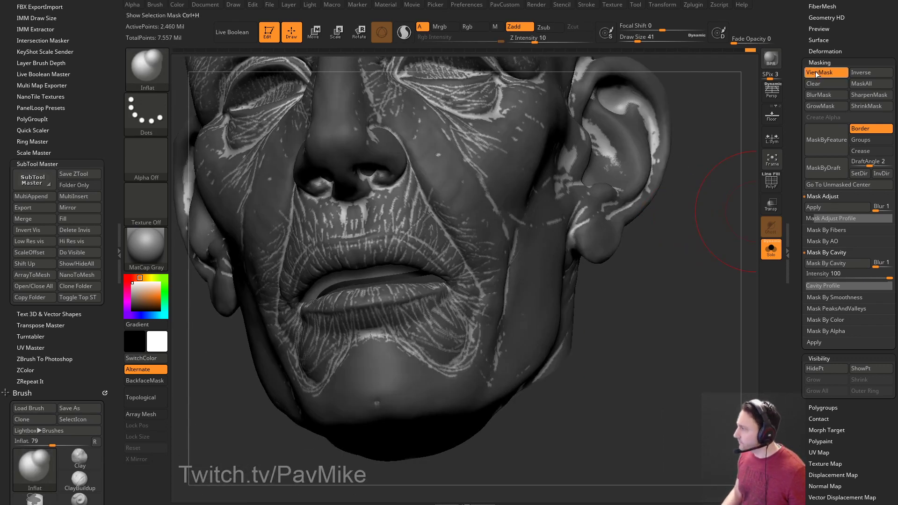
{"action": "left_click", "coordinate": [826, 72]}
{"action": "left_click_drag", "start_coordinate": [729, 215], "coordinate": [654, 233]}
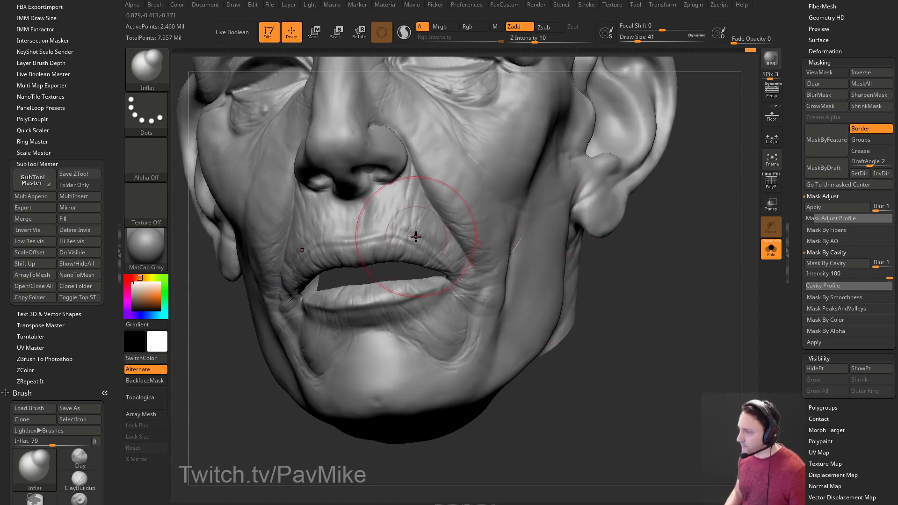
{"action": "left_click_drag", "start_coordinate": [620, 275], "coordinate": [656, 272]}
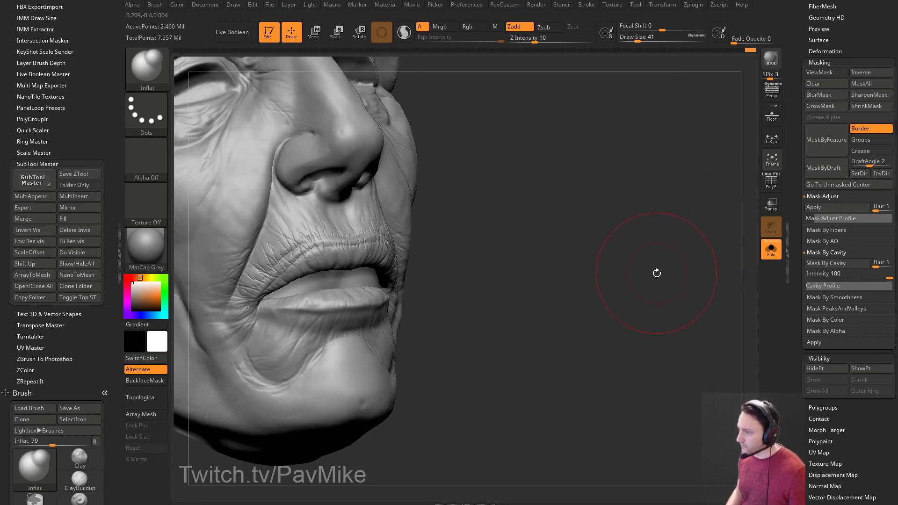
{"action": "mouse_move", "coordinate": [674, 103]}
{"action": "left_mouse_down"}
{"action": "mouse_move", "coordinate": [615, 233]}
{"action": "mouse_move", "coordinate": [603, 227]}
{"action": "left_mouse_up"}
Undo the jagged upper-lip wrinkles and set the Clay brush to size 29, intensity 6.
{"action": "key", "text": "ctrl+z"}
{"action": "key", "text": "s"}
{"action": "key", "text": "b"}
{"action": "key", "text": "c"}
{"action": "key", "text": "l"}
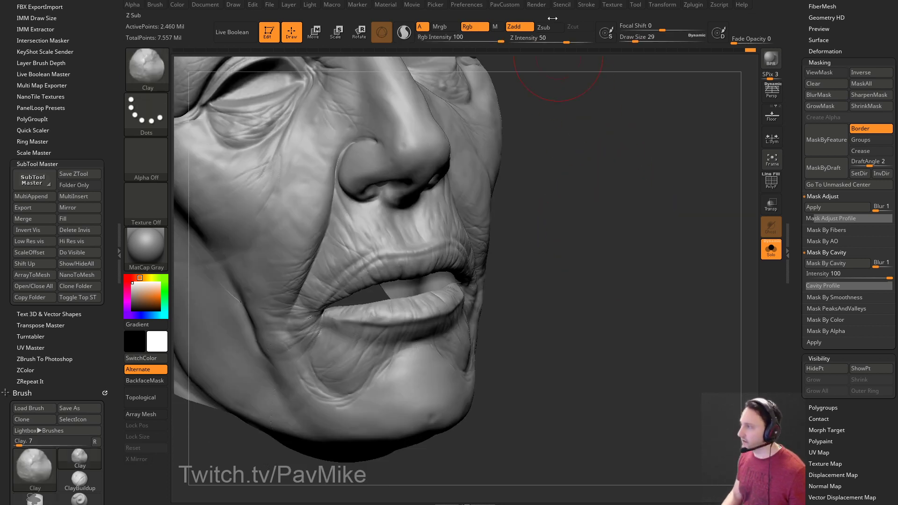
{"action": "left_click_drag", "start_coordinate": [533, 41], "coordinate": [525, 40]}
{"action": "key", "text": "ctrl"}
{"action": "key", "text": "ctrl"}
{"action": "key", "text": "ctrl"}
Zoom in frontally on the mouth and smooth the upper-lip creases.
{"action": "left_click_drag", "start_coordinate": [643, 246], "coordinate": [435, 252]}
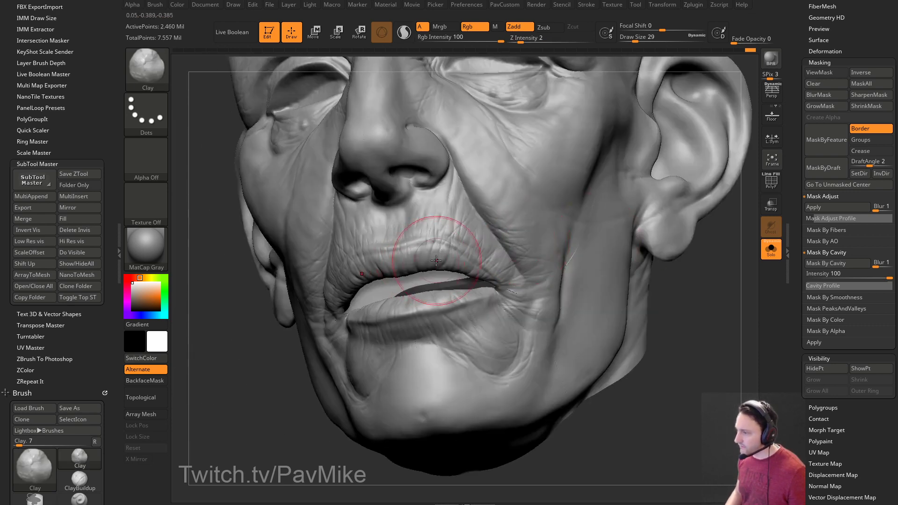
{"action": "left_click", "coordinate": [696, 281], "text": "ctrl"}
{"action": "left_click", "coordinate": [827, 73]}
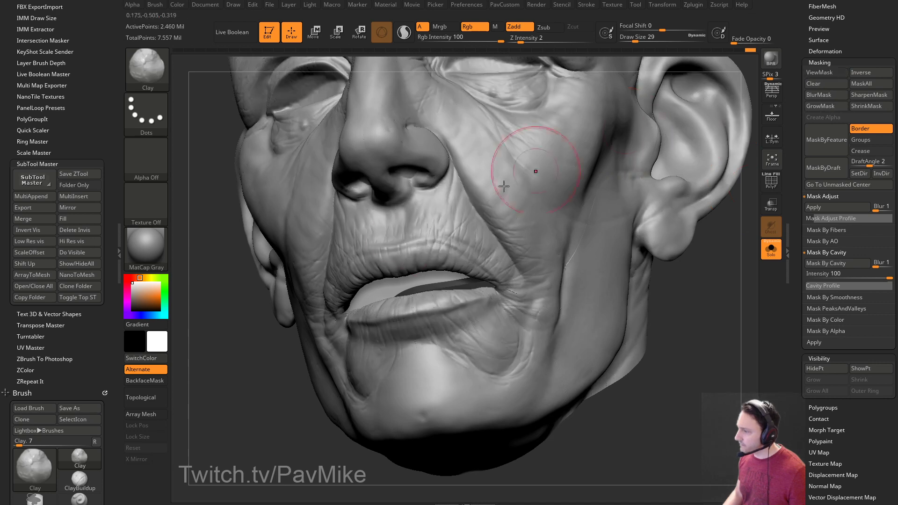
{"action": "left_click_drag", "start_coordinate": [217, 372], "coordinate": [356, 279]}
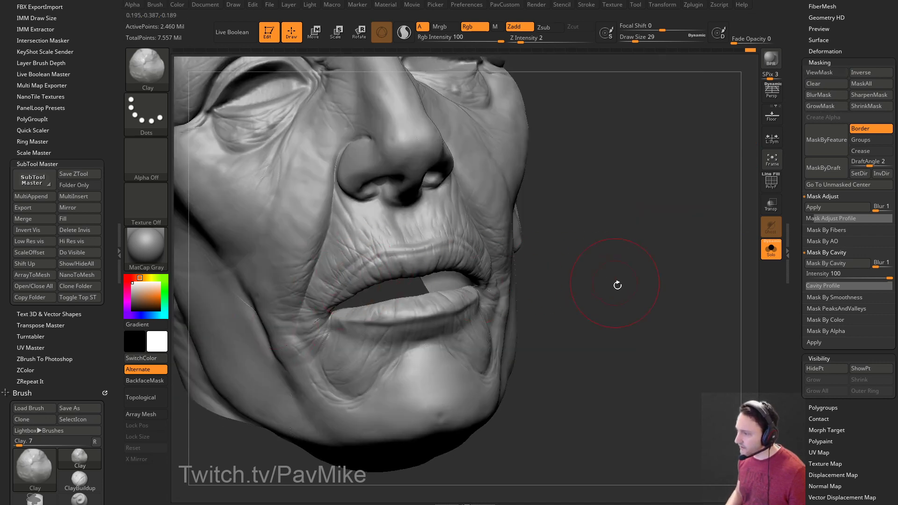
{"action": "left_click_drag", "start_coordinate": [611, 279], "coordinate": [411, 343]}
{"action": "left_click_drag", "start_coordinate": [569, 268], "coordinate": [411, 322]}
{"action": "left_click_drag", "start_coordinate": [729, 247], "coordinate": [589, 244]}
{"action": "left_click_drag", "start_coordinate": [206, 338], "coordinate": [316, 340]}
{"action": "mouse_move", "coordinate": [607, 250]}
{"action": "left_mouse_down"}
{"action": "mouse_move", "coordinate": [621, 218]}
{"action": "mouse_move", "coordinate": [619, 256]}
{"action": "mouse_move", "coordinate": [587, 246]}
{"action": "mouse_move", "coordinate": [645, 230]}
{"action": "left_mouse_up"}
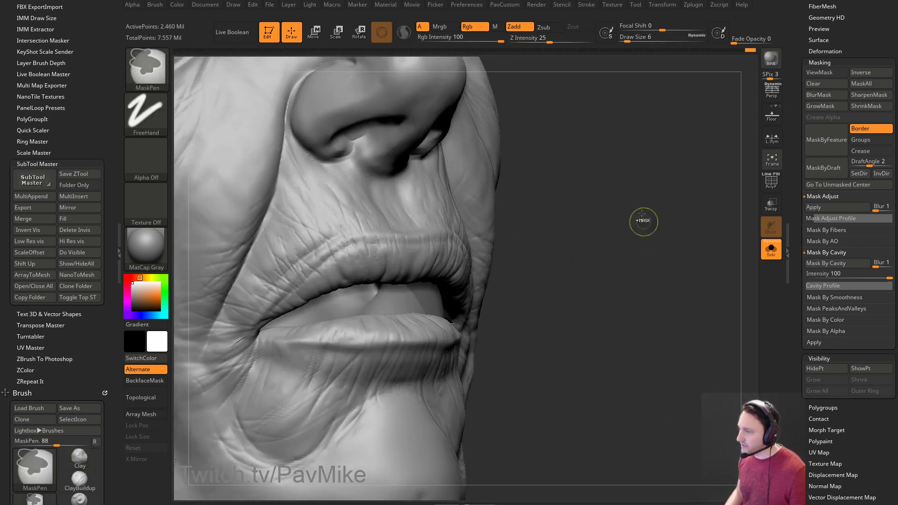
{"action": "mouse_move", "coordinate": [361, 262]}
{"action": "left_mouse_down", "text": "shift"}
{"action": "mouse_move", "coordinate": [317, 280]}
{"action": "mouse_move", "coordinate": [365, 264]}
{"action": "mouse_move", "coordinate": [336, 266]}
{"action": "left_mouse_up", "text": "shift"}
{"action": "left_click_drag", "start_coordinate": [547, 245], "coordinate": [521, 232]}
{"action": "mouse_move", "coordinate": [286, 261]}
{"action": "left_mouse_down", "text": "shift"}
{"action": "mouse_move", "coordinate": [365, 221]}
{"action": "mouse_move", "coordinate": [313, 219]}
{"action": "mouse_move", "coordinate": [336, 220]}
{"action": "left_mouse_up", "text": "shift"}
Smooth the creases on the lower lip.
{"action": "left_click_drag", "start_coordinate": [640, 238], "coordinate": [519, 234]}
{"action": "mouse_move", "coordinate": [701, 299]}
{"action": "left_mouse_down"}
{"action": "mouse_move", "coordinate": [739, 309]}
{"action": "mouse_move", "coordinate": [720, 290]}
{"action": "mouse_move", "coordinate": [690, 286]}
{"action": "left_mouse_up"}
{"action": "mouse_move", "coordinate": [270, 356]}
{"action": "left_mouse_down"}
{"action": "mouse_move", "coordinate": [234, 399]}
{"action": "mouse_move", "coordinate": [248, 400]}
{"action": "mouse_move", "coordinate": [234, 408]}
{"action": "left_mouse_up"}
{"action": "right_click_drag", "start_coordinate": [564, 281], "coordinate": [438, 242]}
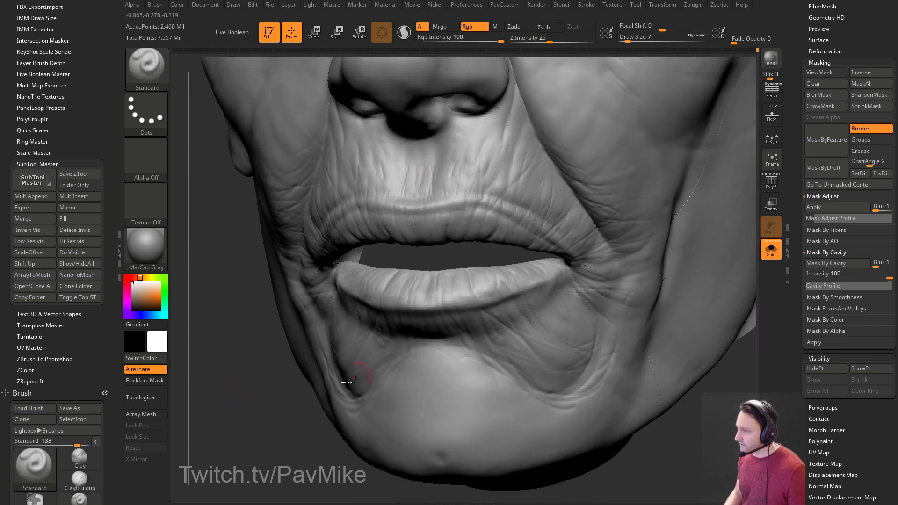
{"action": "left_click_drag", "start_coordinate": [516, 281], "coordinate": [475, 307], "text": "shift"}
{"action": "mouse_move", "coordinate": [299, 434]}
{"action": "left_mouse_down"}
{"action": "mouse_move", "coordinate": [262, 441]}
{"action": "mouse_move", "coordinate": [287, 410]}
{"action": "mouse_move", "coordinate": [257, 330]}
{"action": "mouse_move", "coordinate": [301, 307]}
{"action": "left_mouse_up"}
Set the Clay brush to size 6 and raise Z Intensity to 29.
{"action": "key", "text": "b"}
{"action": "key", "text": "c"}
{"action": "key", "text": "l"}
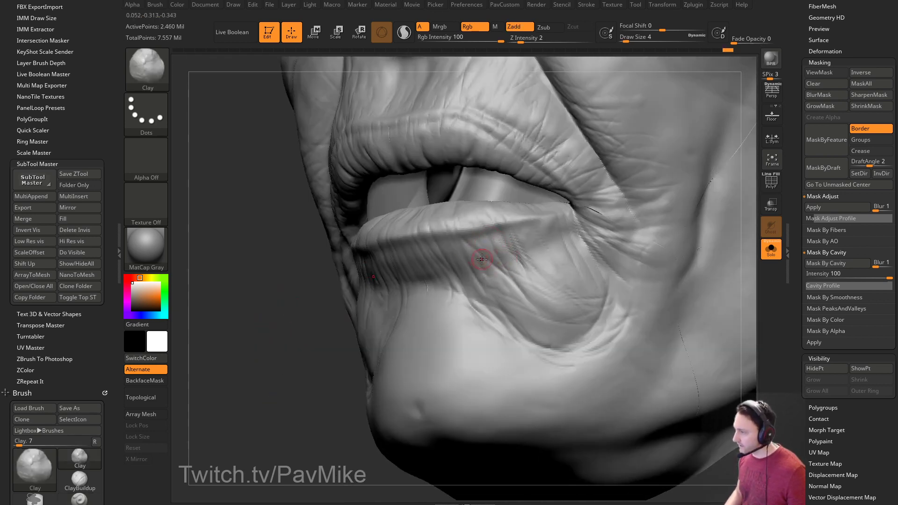
{"action": "key", "text": "bracketright"}
{"action": "key", "text": "s"}
{"action": "left_click_drag", "start_coordinate": [534, 248], "coordinate": [528, 248]}
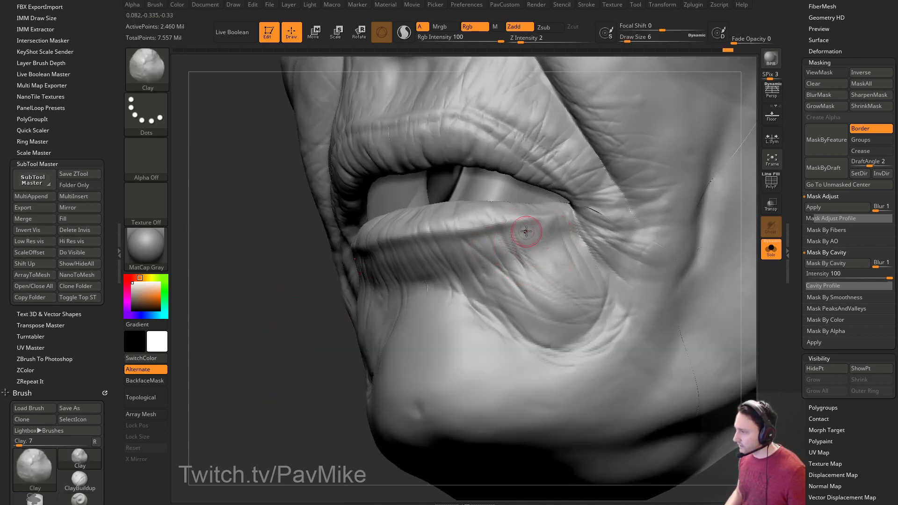
{"action": "left_click_drag", "start_coordinate": [303, 310], "coordinate": [308, 303]}
{"action": "left_click", "coordinate": [537, 38]}
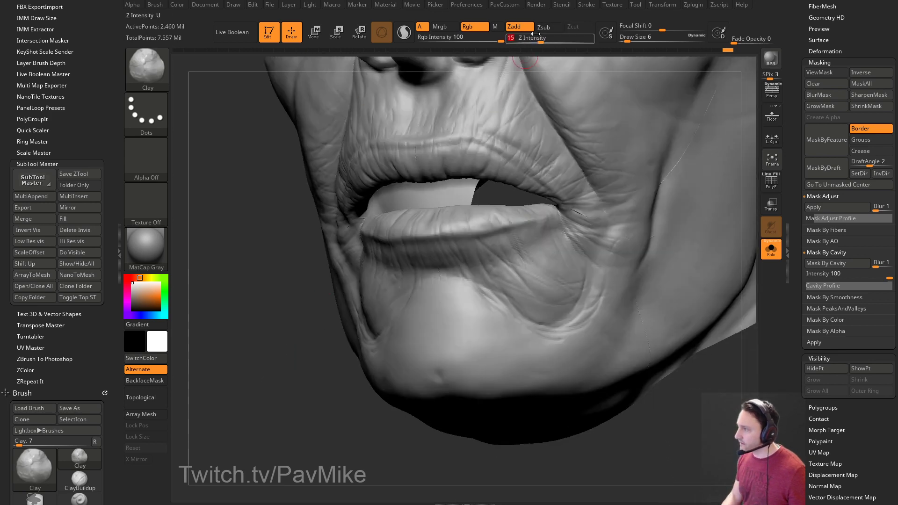
{"action": "left_click", "coordinate": [552, 39]}
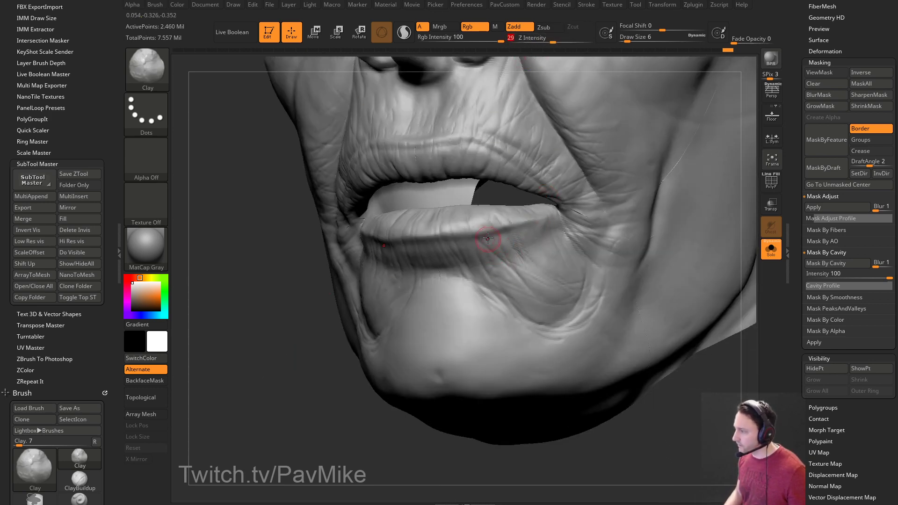
Switch to the DamStandard brush with draw size 8, zoomed in on the eye area.
{"action": "left_click_drag", "start_coordinate": [548, 235], "coordinate": [313, 380]}
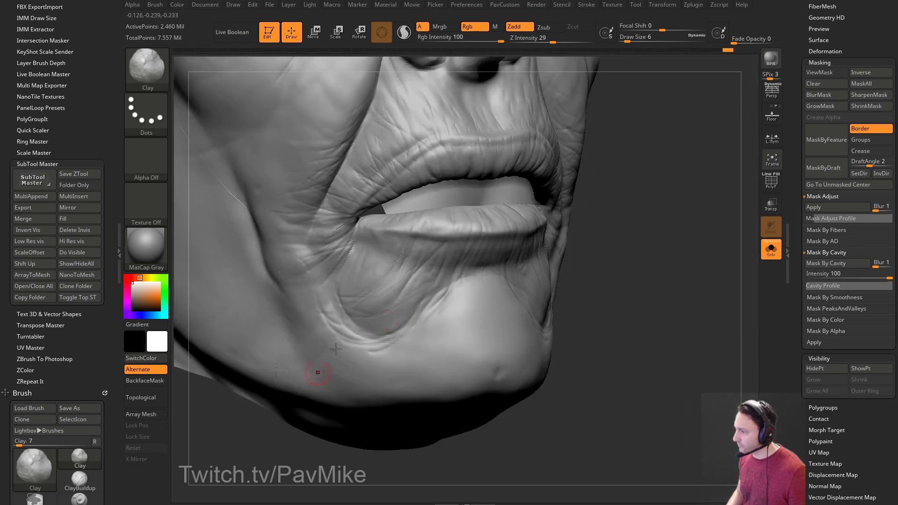
{"action": "mouse_move", "coordinate": [659, 281]}
{"action": "left_mouse_down"}
{"action": "mouse_move", "coordinate": [646, 308]}
{"action": "mouse_move", "coordinate": [678, 339]}
{"action": "mouse_move", "coordinate": [606, 377]}
{"action": "mouse_move", "coordinate": [677, 344]}
{"action": "mouse_move", "coordinate": [688, 290]}
{"action": "mouse_move", "coordinate": [674, 284]}
{"action": "left_mouse_up"}
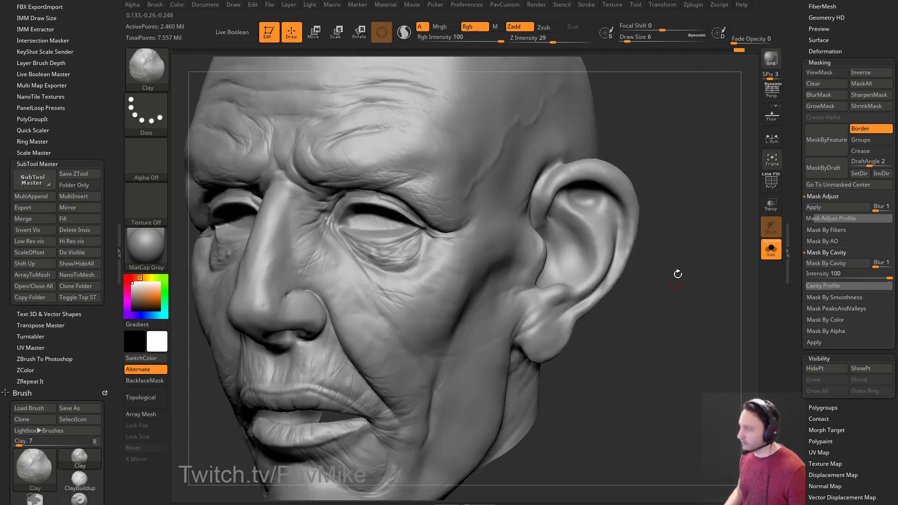
{"action": "key", "text": "b"}
{"action": "key", "text": "d"}
{"action": "key", "text": "s"}
{"action": "mouse_move", "coordinate": [676, 253]}
{"action": "left_mouse_down"}
{"action": "mouse_move", "coordinate": [685, 206]}
{"action": "mouse_move", "coordinate": [699, 201]}
{"action": "left_mouse_up"}
{"action": "key", "text": "s"}
{"action": "left_click_drag", "start_coordinate": [506, 236], "coordinate": [471, 237]}
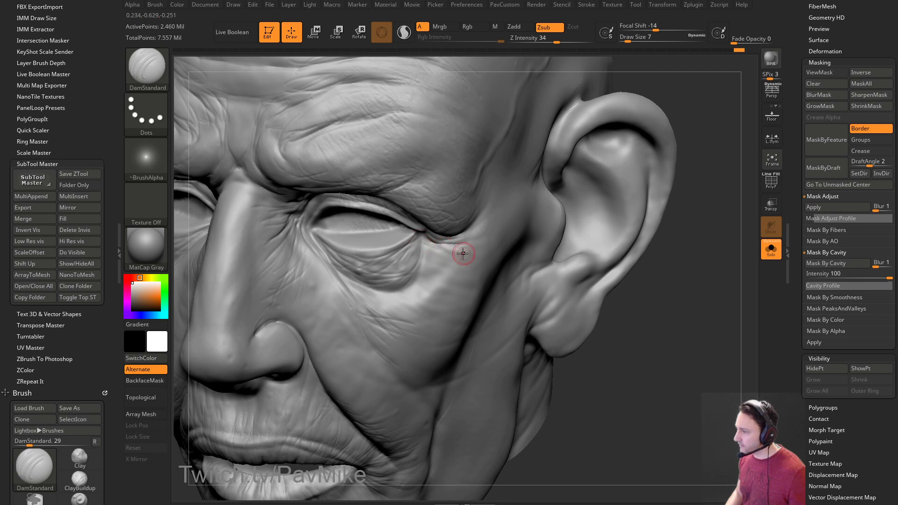
{"action": "key", "text": "s"}
{"action": "key", "text": "s"}
{"action": "key", "text": "s"}
{"action": "left_click_drag", "start_coordinate": [421, 248], "coordinate": [424, 241]}
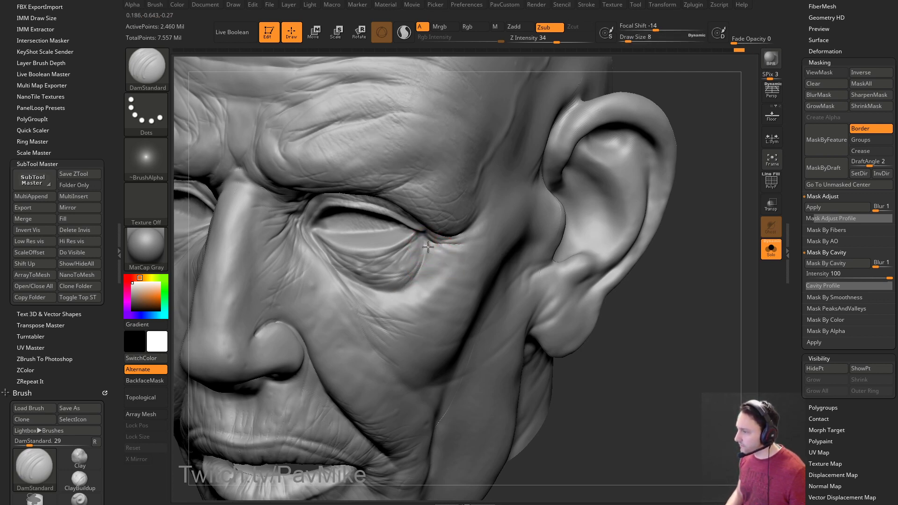
Scroll the Tool palette to Geometry and step the head down a subdivision level.
{"action": "left_click_drag", "start_coordinate": [702, 244], "coordinate": [755, 233]}
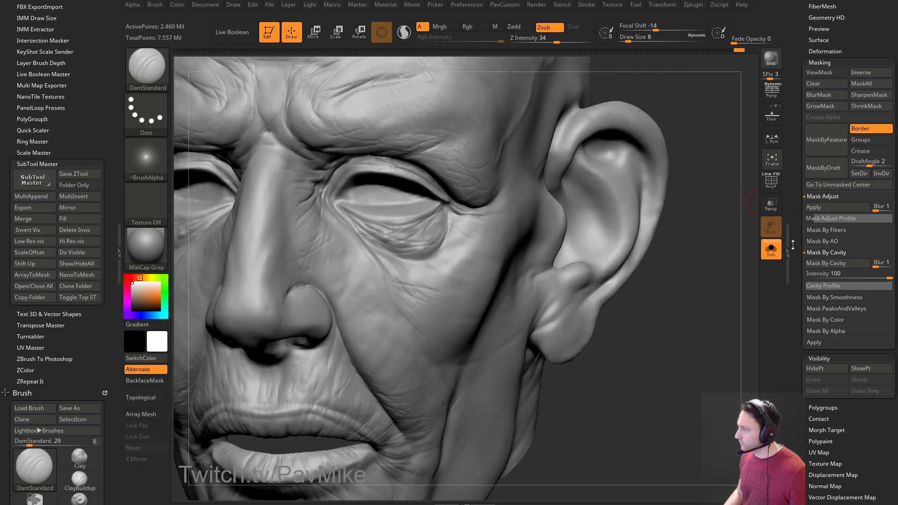
{"action": "scroll", "coordinate": [793, 243], "scroll_direction": "up", "scroll_amount": 15}
{"action": "left_click_drag", "start_coordinate": [847, 278], "coordinate": [833, 278]}
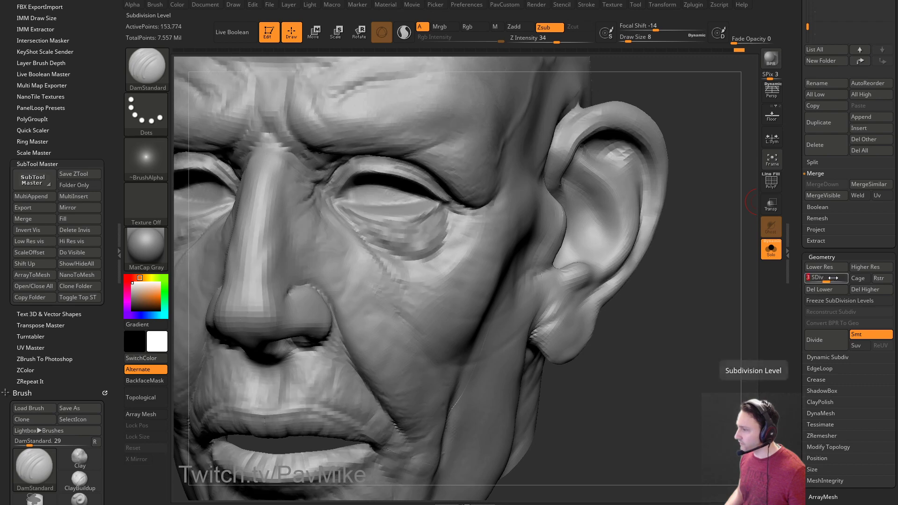
Switch back to the Clay brush at size 20 and zoom in on the nose and cheek.
{"action": "left_click_drag", "start_coordinate": [445, 239], "coordinate": [448, 239]}
{"action": "right_click_drag", "start_coordinate": [557, 164], "coordinate": [411, 219]}
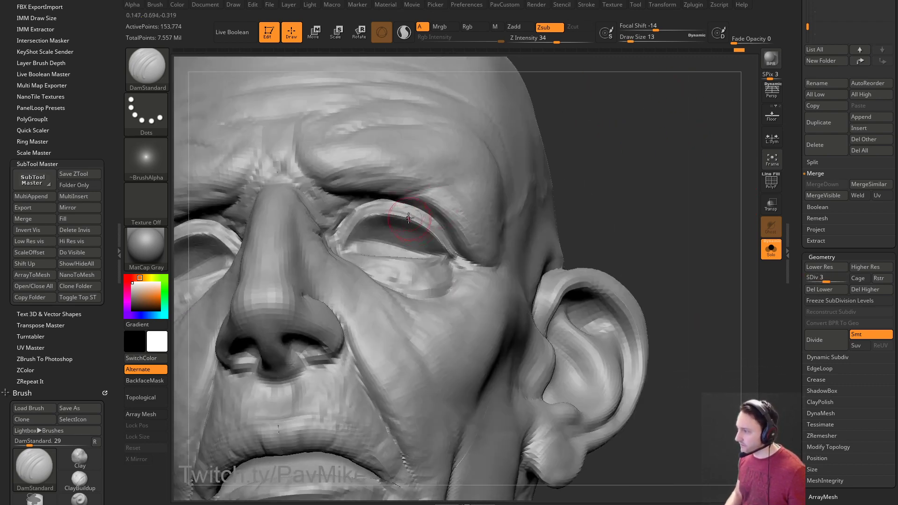
{"action": "right_click_drag", "start_coordinate": [611, 178], "coordinate": [591, 185]}
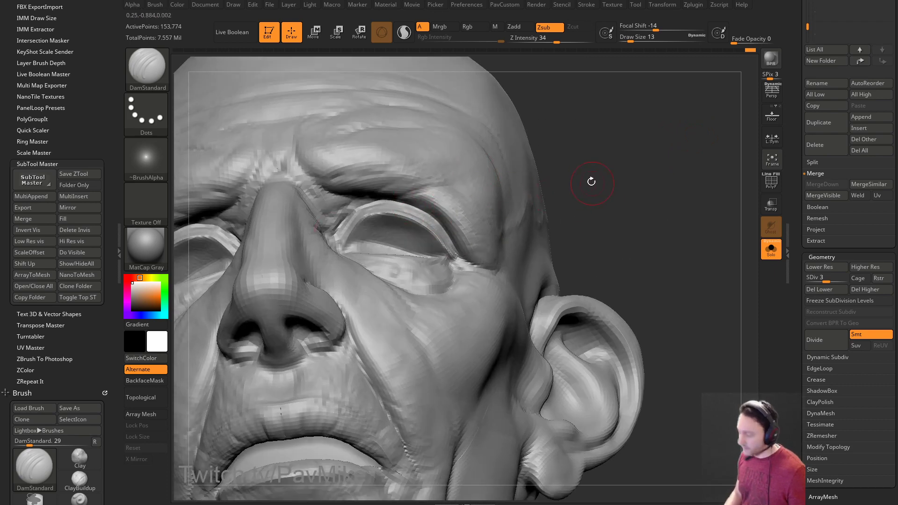
{"action": "key", "text": "b"}
{"action": "key", "text": "c"}
{"action": "key", "text": "l"}
{"action": "right_click_drag", "start_coordinate": [610, 144], "coordinate": [431, 210]}
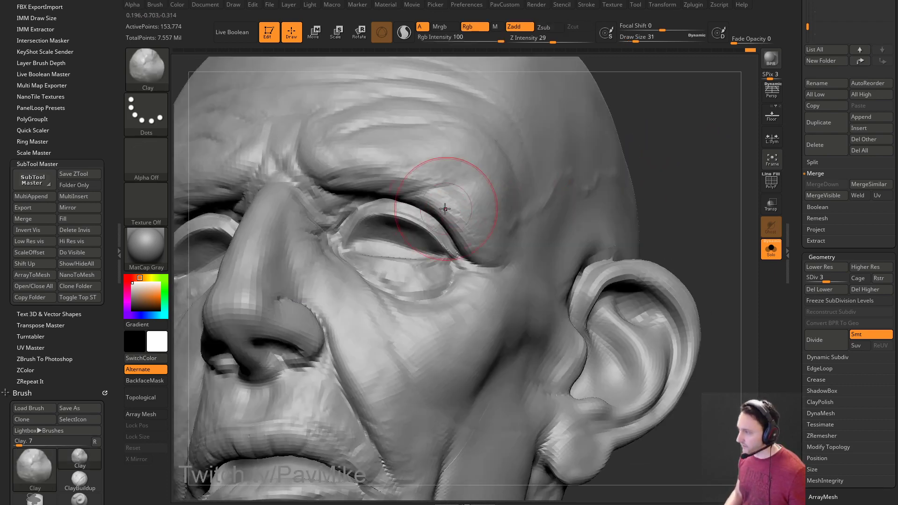
{"action": "key", "text": "bracketleft"}
{"action": "key", "text": "bracketleft"}
{"action": "right_click_drag", "start_coordinate": [513, 229], "coordinate": [428, 245]}
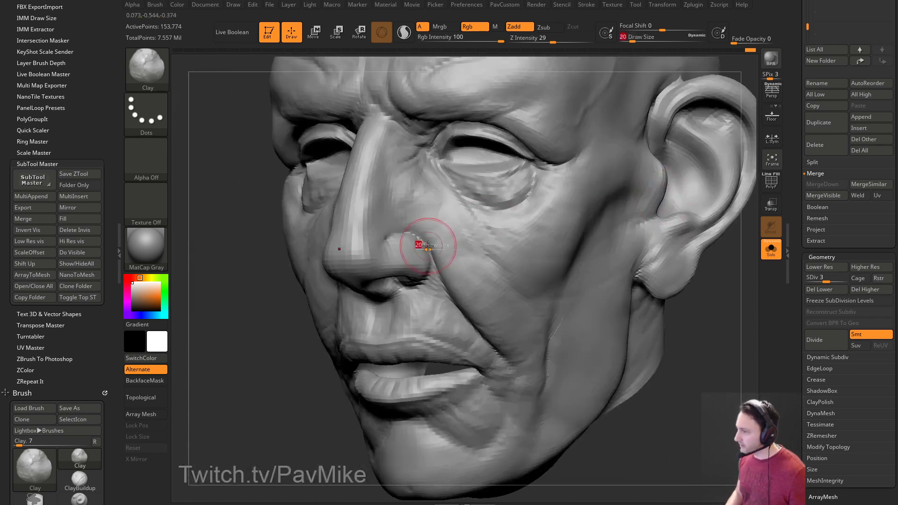
Select the DamStandard brush at size 29 and turn the head to face right.
{"action": "key", "text": "b"}
{"action": "key", "text": "d"}
{"action": "key", "text": "s"}
{"action": "right_click_drag", "start_coordinate": [257, 305], "coordinate": [420, 222]}
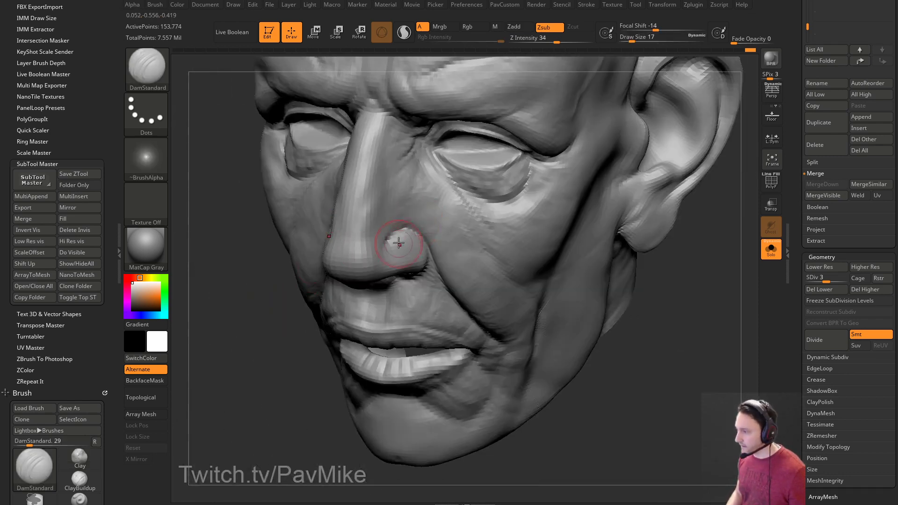
{"action": "right_click_drag", "start_coordinate": [249, 366], "coordinate": [283, 316]}
{"action": "mouse_move", "coordinate": [521, 141]}
{"action": "right_mouse_down"}
{"action": "mouse_move", "coordinate": [496, 156]}
{"action": "mouse_move", "coordinate": [662, 203]}
{"action": "right_mouse_up"}
{"action": "key", "text": "bracketright"}
{"action": "key", "text": "bracketright"}
Raise the head to subdivision level 5, then settle it at level 4.
{"action": "left_click_drag", "start_coordinate": [854, 277], "coordinate": [856, 276]}
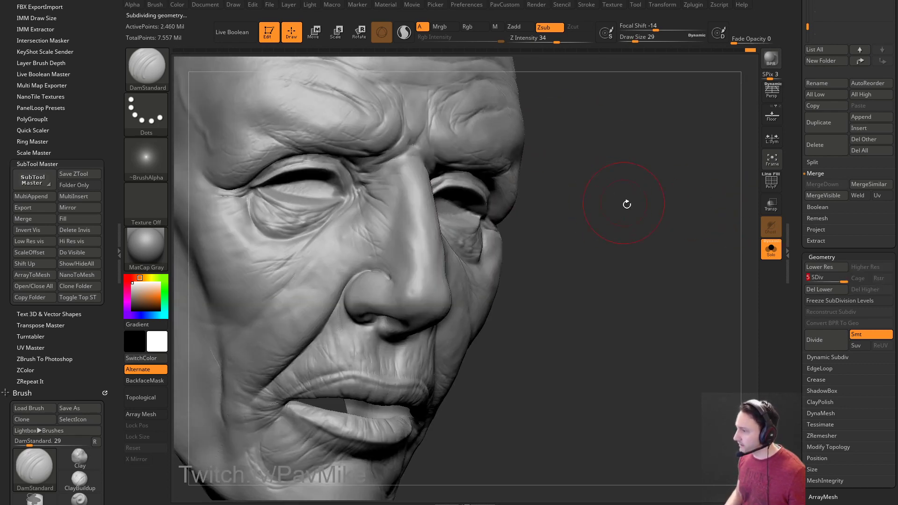
{"action": "right_click_drag", "start_coordinate": [618, 200], "coordinate": [676, 229]}
{"action": "key", "text": "bracketleft"}
{"action": "left_click_drag", "start_coordinate": [838, 281], "coordinate": [835, 281]}
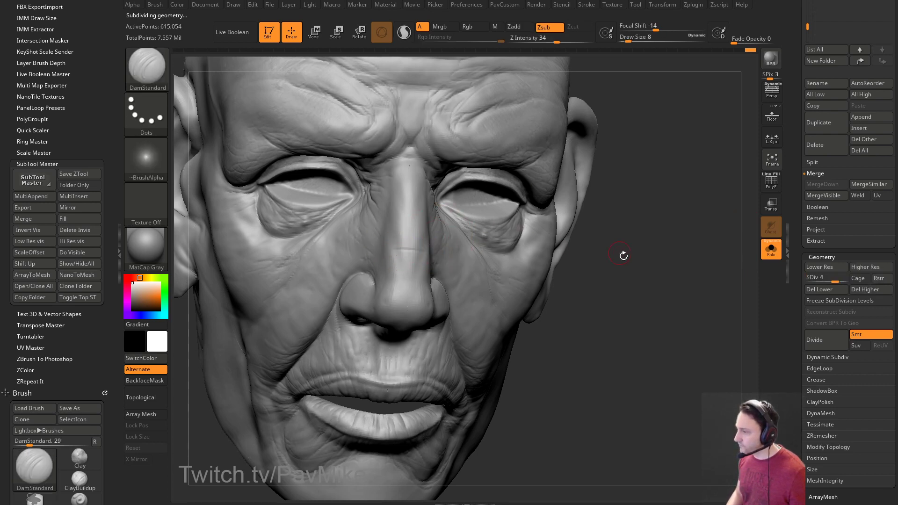
{"action": "left_click_drag", "start_coordinate": [612, 249], "coordinate": [384, 245]}
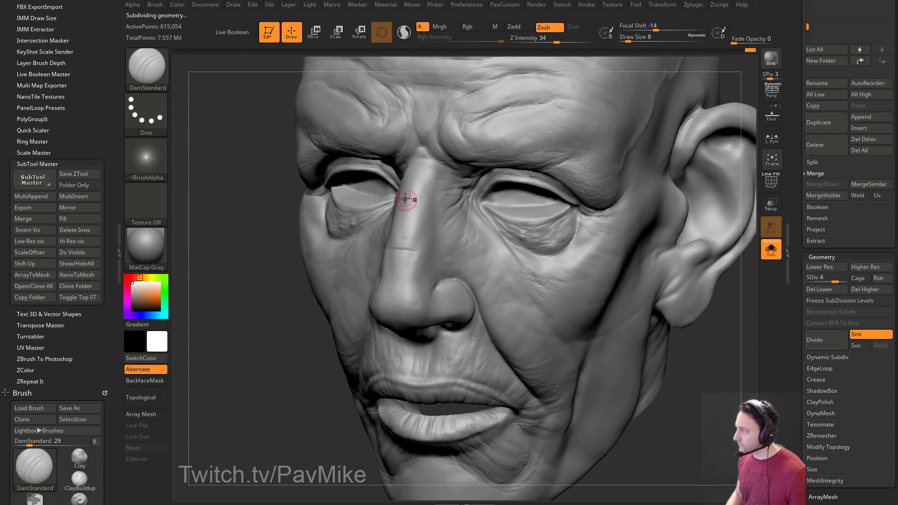
{"action": "mouse_move", "coordinate": [680, 336]}
{"action": "left_mouse_down"}
{"action": "mouse_move", "coordinate": [659, 327]}
{"action": "mouse_move", "coordinate": [685, 310]}
{"action": "mouse_move", "coordinate": [669, 327]}
{"action": "mouse_move", "coordinate": [679, 320]}
{"action": "left_mouse_up"}
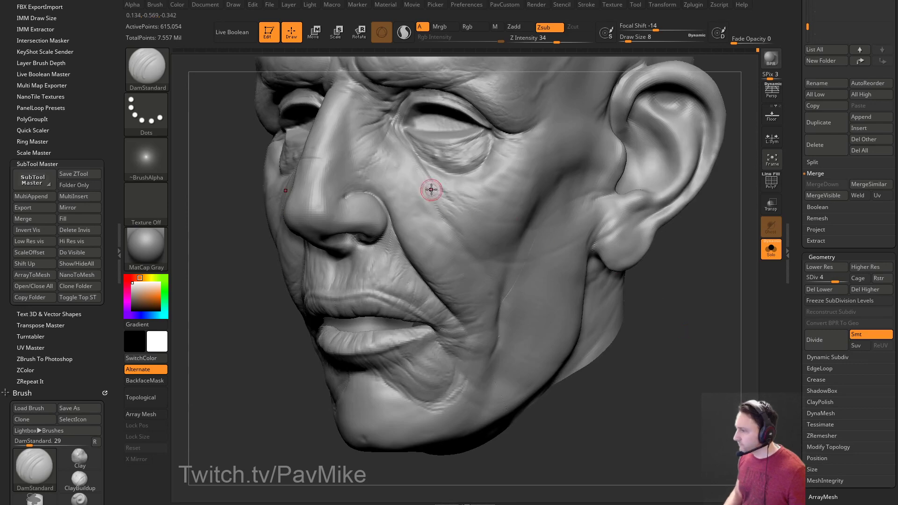
{"action": "left_click_drag", "start_coordinate": [662, 256], "coordinate": [680, 297]}
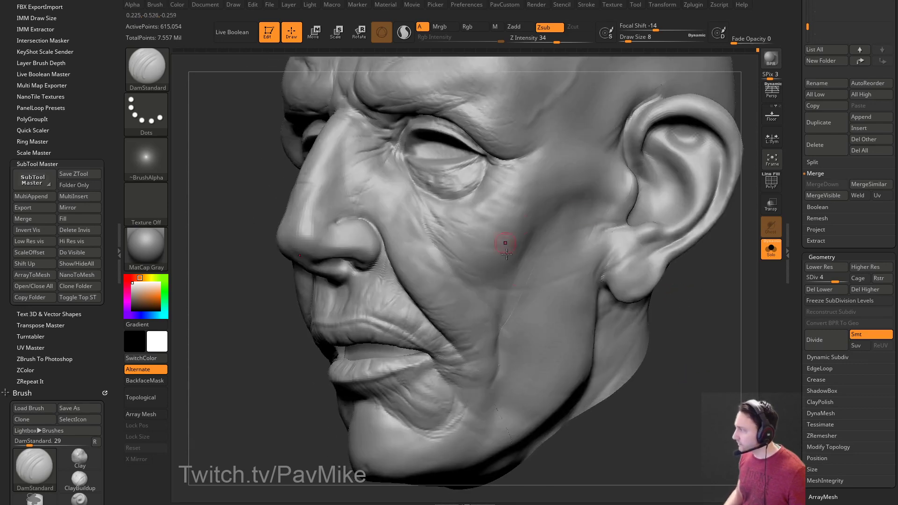
{"action": "left_click_drag", "start_coordinate": [728, 275], "coordinate": [660, 215]}
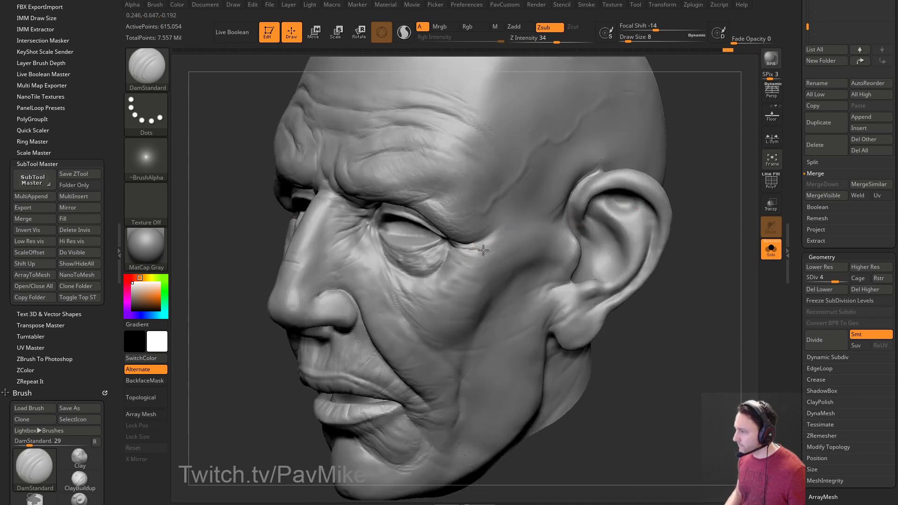
{"action": "left_click_drag", "start_coordinate": [605, 277], "coordinate": [618, 253]}
{"action": "left_click_drag", "start_coordinate": [642, 334], "coordinate": [660, 270], "text": "alt"}
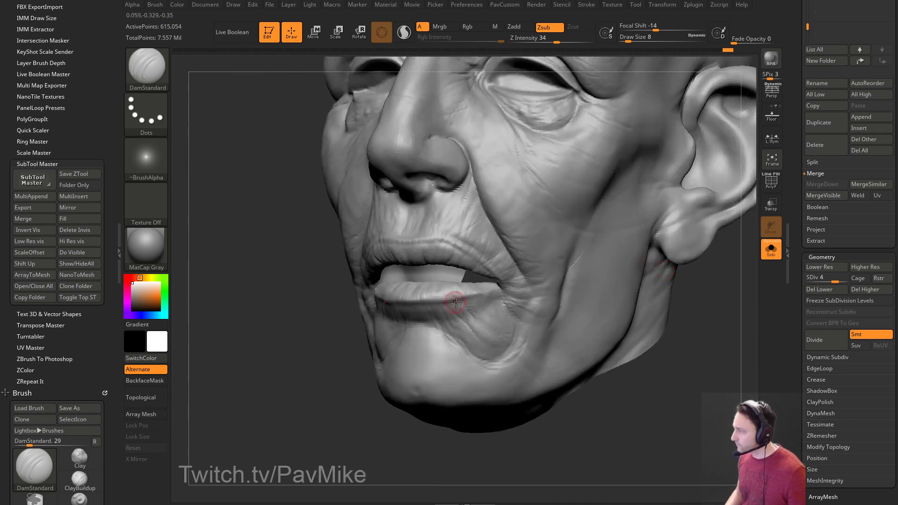
{"action": "mouse_move", "coordinate": [424, 317]}
{"action": "right_mouse_down"}
{"action": "mouse_move", "coordinate": [334, 407]}
{"action": "mouse_move", "coordinate": [401, 311]}
{"action": "right_mouse_up"}
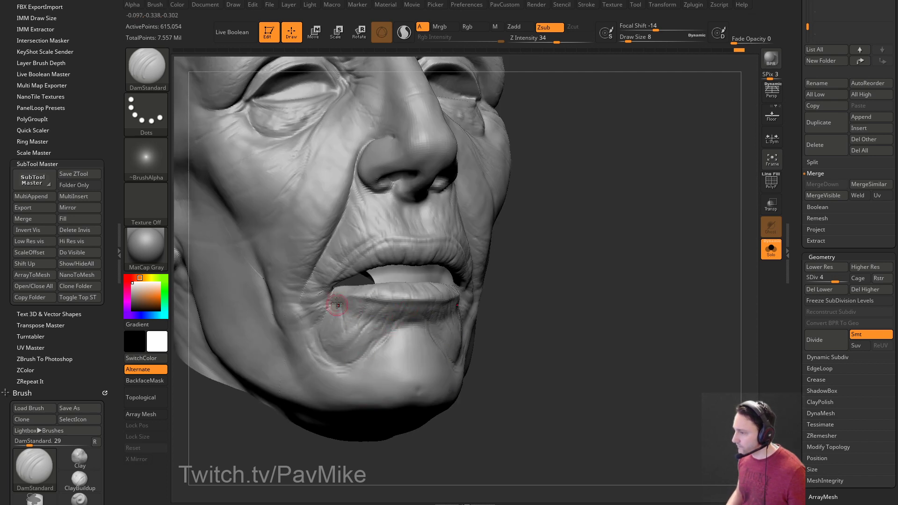
{"action": "mouse_move", "coordinate": [445, 298]}
{"action": "right_mouse_down"}
{"action": "mouse_move", "coordinate": [587, 271]}
{"action": "mouse_move", "coordinate": [661, 300]}
{"action": "mouse_move", "coordinate": [680, 296]}
{"action": "mouse_move", "coordinate": [699, 315]}
{"action": "mouse_move", "coordinate": [697, 304]}
{"action": "mouse_move", "coordinate": [683, 309]}
{"action": "right_mouse_up"}
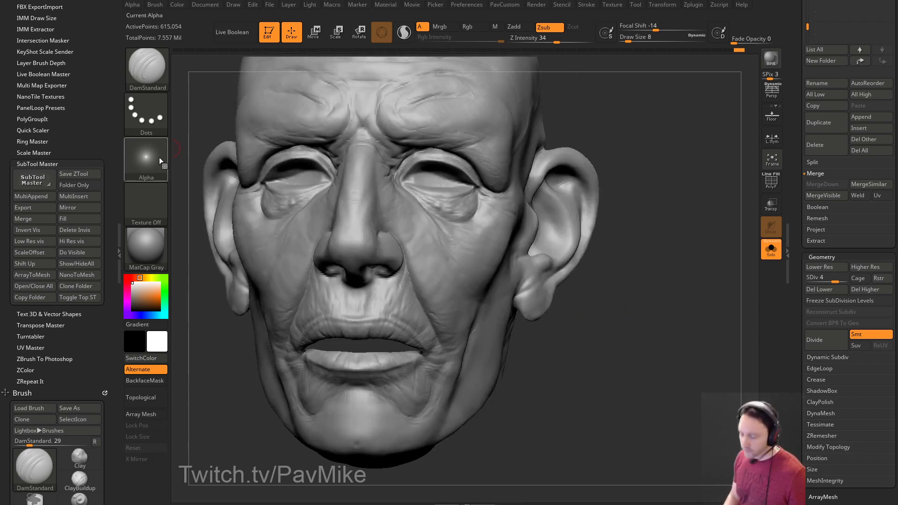
Set up the Standard brush with Alpha 23, a Spray stroke and draw size 29.
{"action": "key", "text": "b"}
{"action": "key", "text": "s"}
{"action": "key", "text": "t"}
{"action": "left_click", "coordinate": [157, 143]}
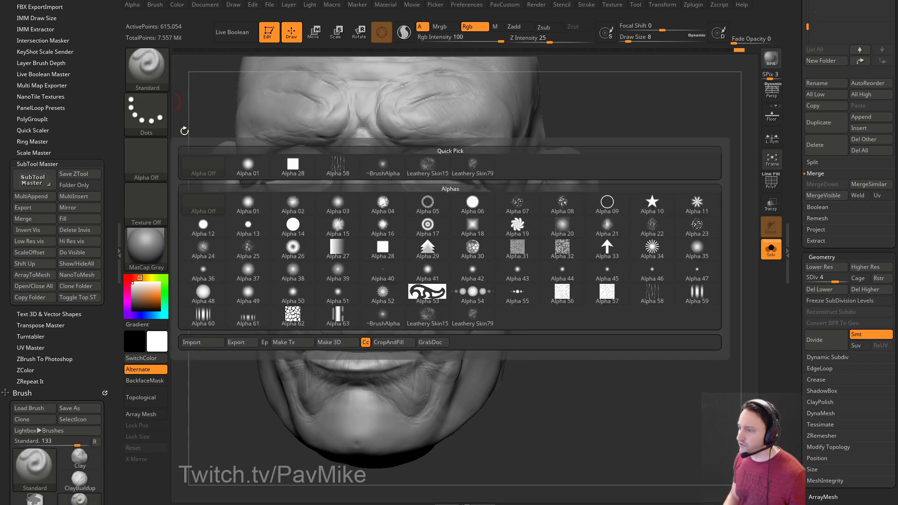
{"action": "left_click", "coordinate": [148, 166]}
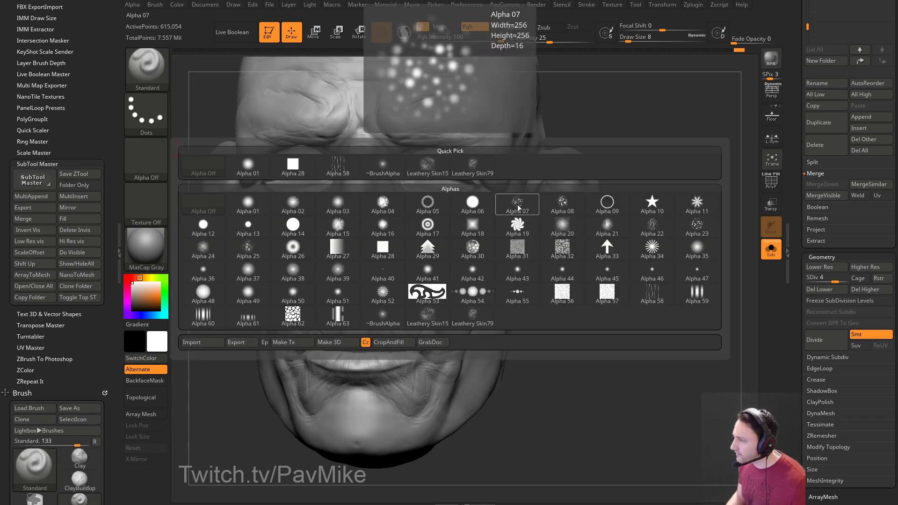
{"action": "left_click", "coordinate": [691, 231]}
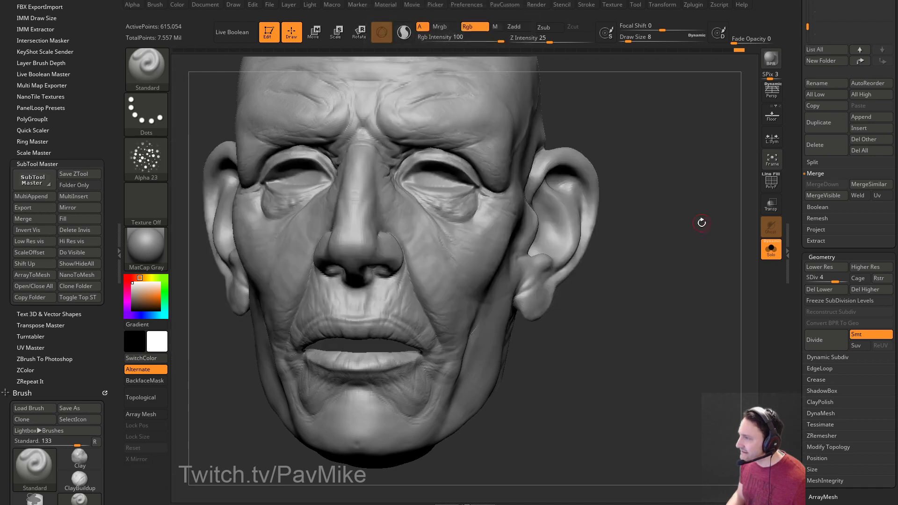
{"action": "left_click", "coordinate": [146, 114]}
{"action": "left_click", "coordinate": [384, 125]}
{"action": "left_click_drag", "start_coordinate": [720, 261], "coordinate": [629, 262]}
{"action": "key", "text": "s"}
{"action": "left_click_drag", "start_coordinate": [395, 288], "coordinate": [402, 287]}
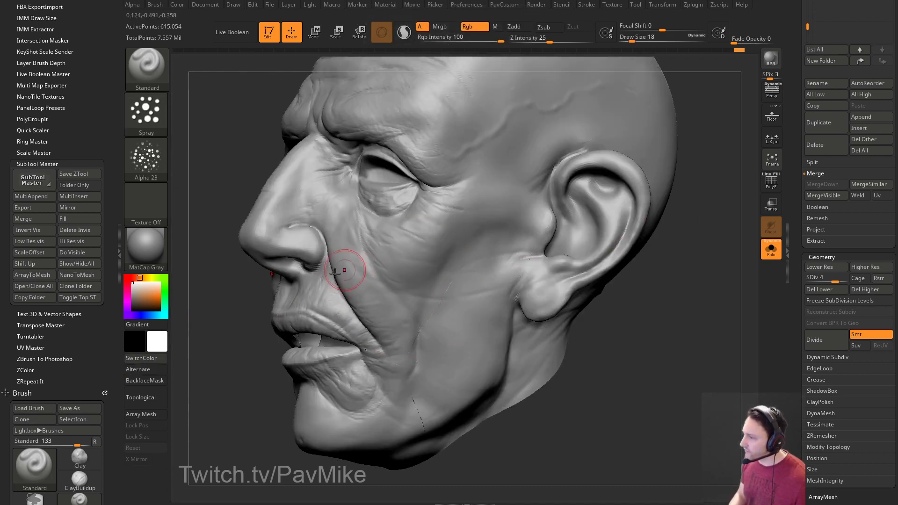
Switch the brush to Zadd with Rgb off, test spraying the cheeks, then undo it.
{"action": "right_click_drag", "start_coordinate": [360, 260], "coordinate": [381, 257]}
{"action": "right_click_drag", "start_coordinate": [411, 370], "coordinate": [477, 257]}
{"action": "mouse_move", "coordinate": [407, 311]}
{"action": "right_mouse_down"}
{"action": "mouse_move", "coordinate": [621, 332]}
{"action": "mouse_move", "coordinate": [597, 179]}
{"action": "right_mouse_up"}
{"action": "left_click", "coordinate": [515, 28]}
{"action": "left_click", "coordinate": [474, 28]}
{"action": "right_click_drag", "start_coordinate": [672, 136], "coordinate": [641, 144]}
{"action": "left_click_drag", "start_coordinate": [364, 230], "coordinate": [401, 309]}
{"action": "key", "text": "ctrl+z"}
Set the brush Z Intensity to 10, then lower it to 9.
{"action": "left_click", "coordinate": [547, 38]}
{"action": "type", "text": "10"}
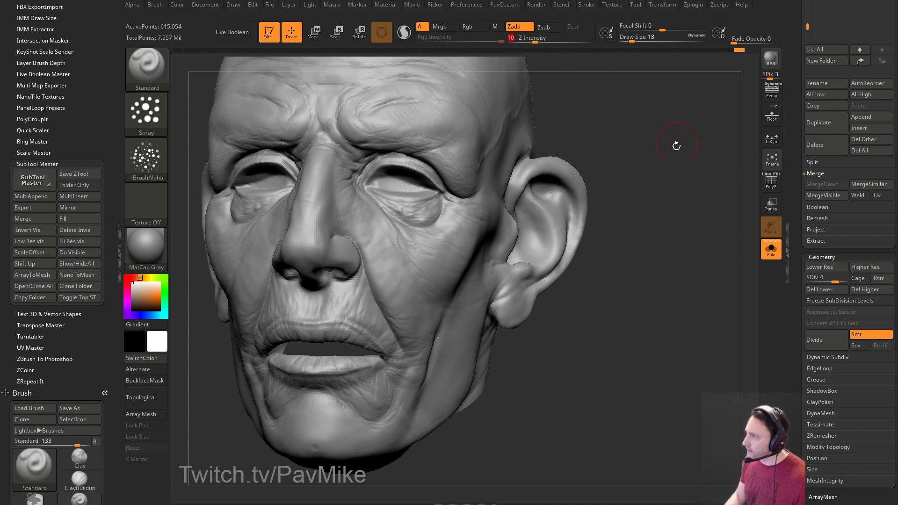
{"action": "left_click_drag", "start_coordinate": [676, 138], "coordinate": [617, 145]}
{"action": "mouse_move", "coordinate": [592, 322]}
{"action": "left_mouse_down"}
{"action": "mouse_move", "coordinate": [655, 300]}
{"action": "mouse_move", "coordinate": [669, 270]}
{"action": "left_mouse_up"}
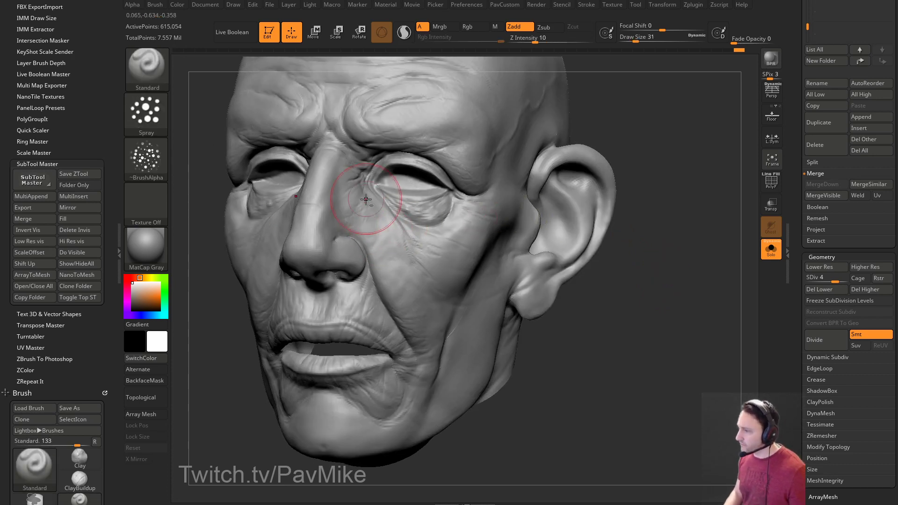
{"action": "left_click_drag", "start_coordinate": [643, 327], "coordinate": [631, 318]}
{"action": "left_click", "coordinate": [534, 40]}
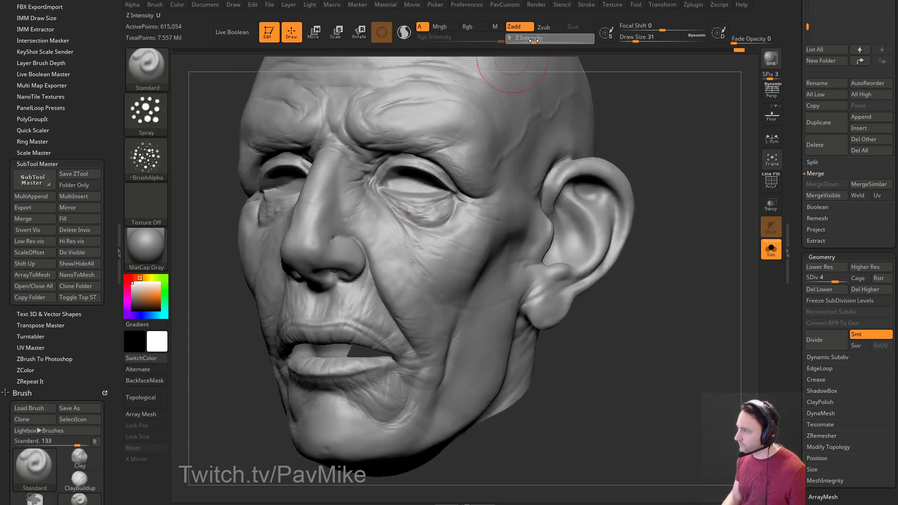
Reframe the head on the canvas and settle the brush size at 25.
{"action": "left_click_drag", "start_coordinate": [672, 325], "coordinate": [697, 286]}
{"action": "key", "text": "s"}
{"action": "left_click_drag", "start_coordinate": [478, 239], "coordinate": [477, 239]}
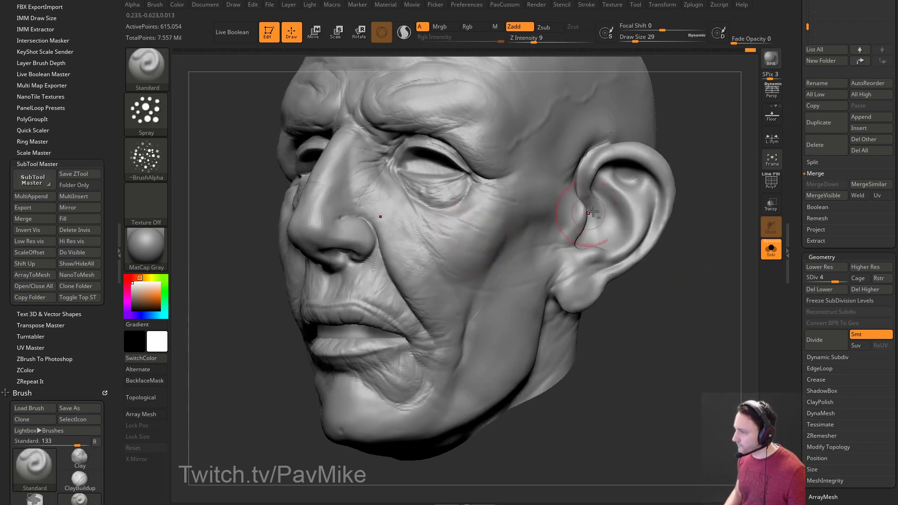
{"action": "left_click_drag", "start_coordinate": [601, 309], "coordinate": [616, 270], "text": "alt"}
{"action": "left_click_drag", "start_coordinate": [722, 317], "coordinate": [725, 301], "text": "alt"}
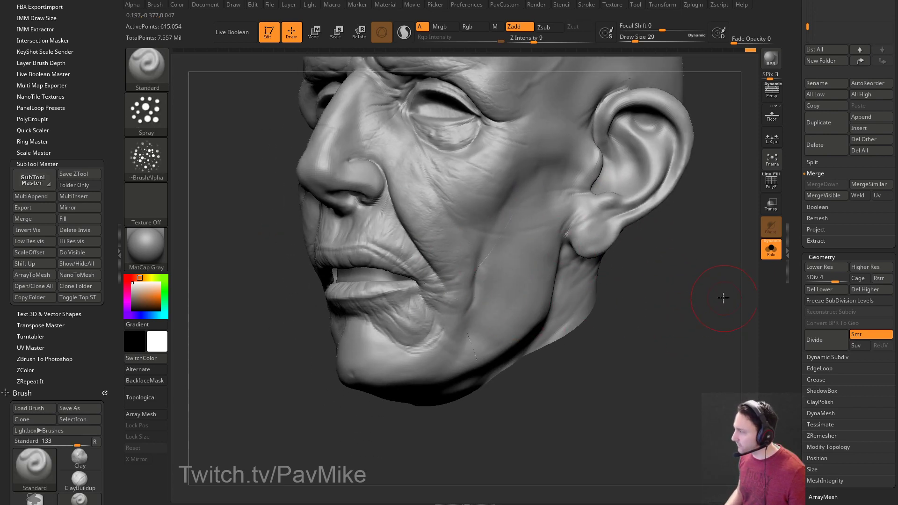
{"action": "left_click_drag", "start_coordinate": [632, 342], "coordinate": [635, 304], "text": "alt"}
{"action": "left_click_drag", "start_coordinate": [634, 304], "coordinate": [648, 296]}
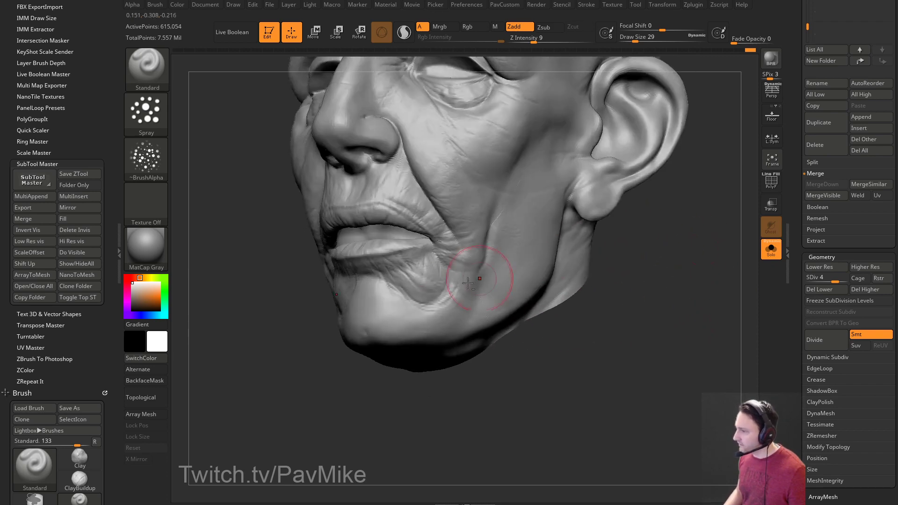
{"action": "mouse_move", "coordinate": [500, 367]}
{"action": "left_mouse_down"}
{"action": "mouse_move", "coordinate": [397, 420]}
{"action": "mouse_move", "coordinate": [365, 330]}
{"action": "left_mouse_up"}
{"action": "key", "text": "["}
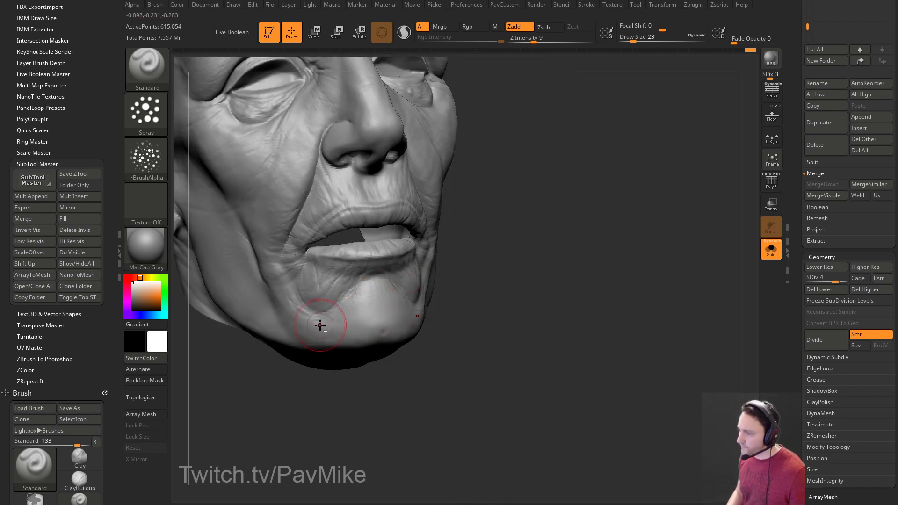
{"action": "mouse_move", "coordinate": [536, 301]}
{"action": "left_mouse_down"}
{"action": "mouse_move", "coordinate": [401, 310]}
{"action": "mouse_move", "coordinate": [558, 303]}
{"action": "left_mouse_up"}
{"action": "key", "text": "]"}
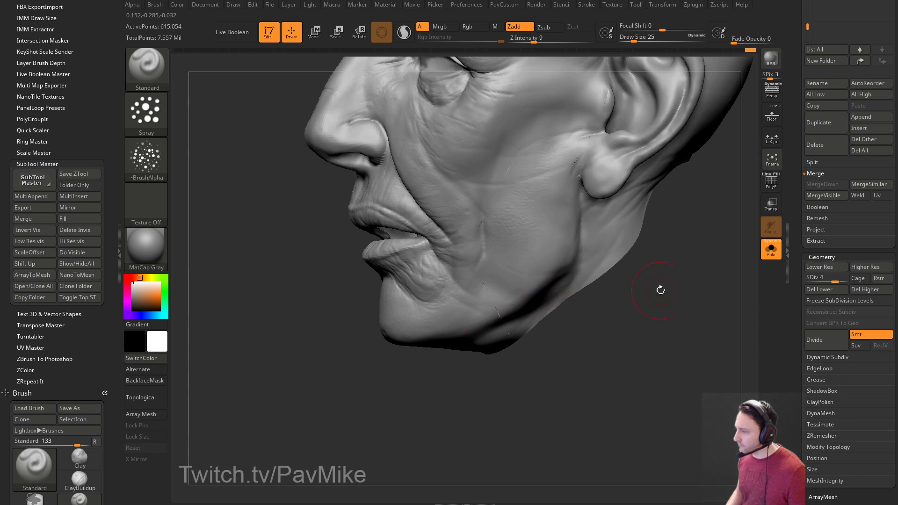
Spray skin texture across the temple from a left three-quarter view.
{"action": "left_click_drag", "start_coordinate": [640, 291], "coordinate": [631, 297]}
{"action": "left_click_drag", "start_coordinate": [627, 261], "coordinate": [663, 313]}
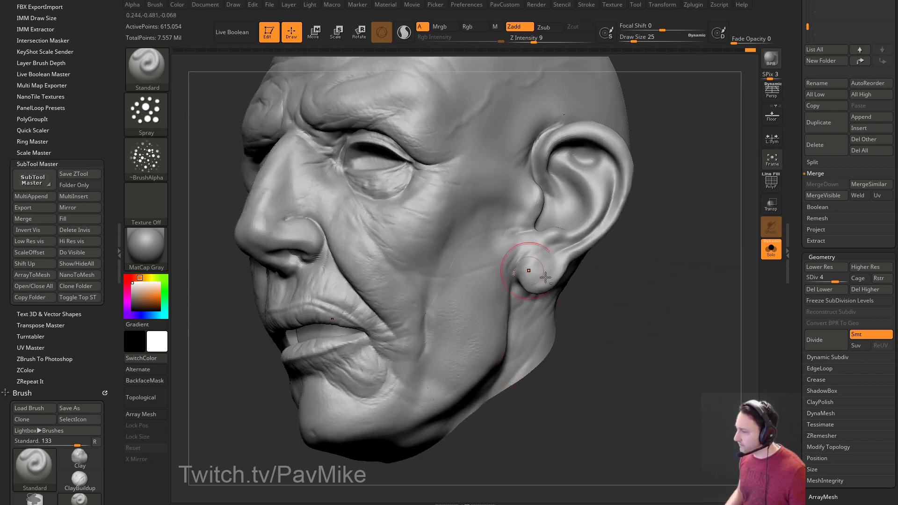
{"action": "left_click_drag", "start_coordinate": [523, 271], "coordinate": [516, 356]}
{"action": "left_click_drag", "start_coordinate": [660, 281], "coordinate": [444, 318]}
{"action": "mouse_move", "coordinate": [680, 160]}
{"action": "left_mouse_down"}
{"action": "mouse_move", "coordinate": [684, 206]}
{"action": "mouse_move", "coordinate": [314, 305]}
{"action": "left_mouse_up"}
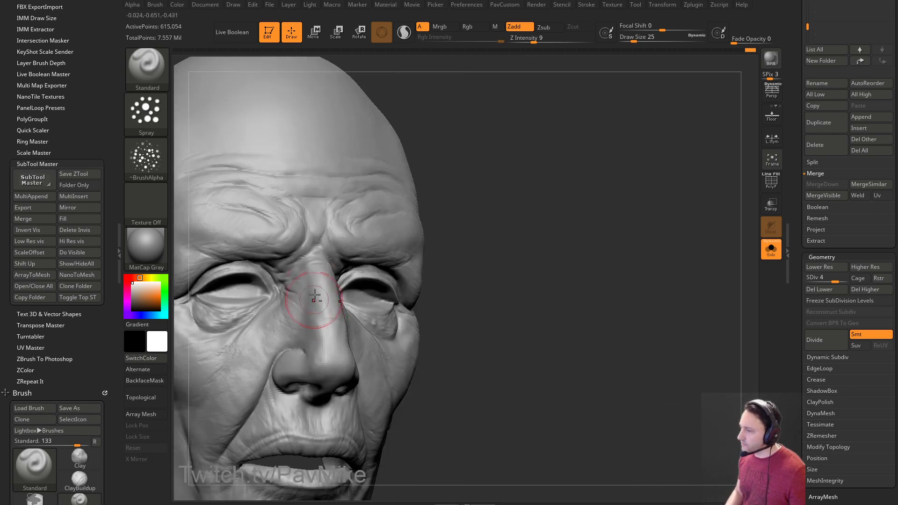
{"action": "left_click_drag", "start_coordinate": [531, 278], "coordinate": [394, 285]}
{"action": "mouse_move", "coordinate": [345, 329]}
{"action": "left_mouse_down"}
{"action": "mouse_move", "coordinate": [715, 177]}
{"action": "mouse_move", "coordinate": [614, 223]}
{"action": "left_mouse_up"}
{"action": "mouse_move", "coordinate": [688, 276]}
{"action": "left_mouse_down"}
{"action": "mouse_move", "coordinate": [680, 251]}
{"action": "mouse_move", "coordinate": [551, 214]}
{"action": "left_mouse_up"}
{"action": "mouse_move", "coordinate": [685, 214]}
{"action": "left_mouse_down"}
{"action": "mouse_move", "coordinate": [661, 184]}
{"action": "mouse_move", "coordinate": [474, 248]}
{"action": "left_mouse_up"}
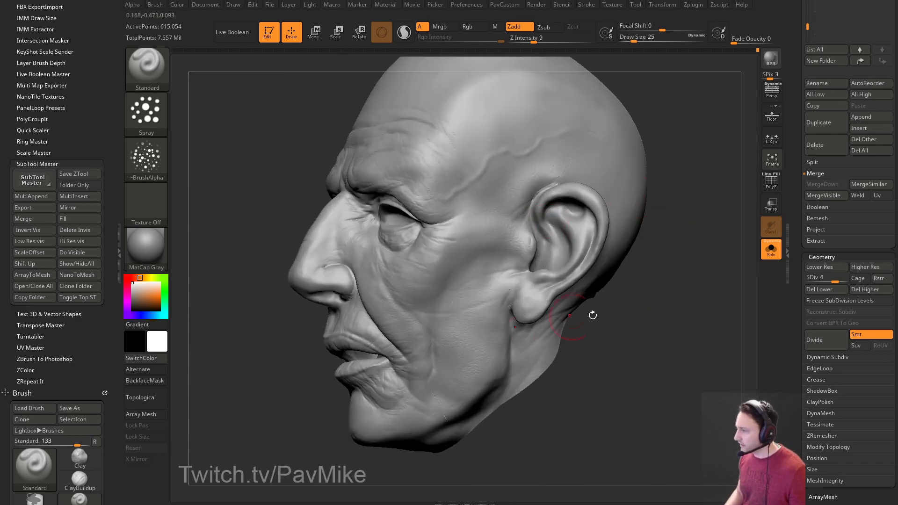
{"action": "left_click_drag", "start_coordinate": [540, 328], "coordinate": [534, 338]}
{"action": "mouse_move", "coordinate": [668, 257]}
{"action": "left_mouse_down"}
{"action": "mouse_move", "coordinate": [696, 195]}
{"action": "mouse_move", "coordinate": [545, 248]}
{"action": "left_mouse_up"}
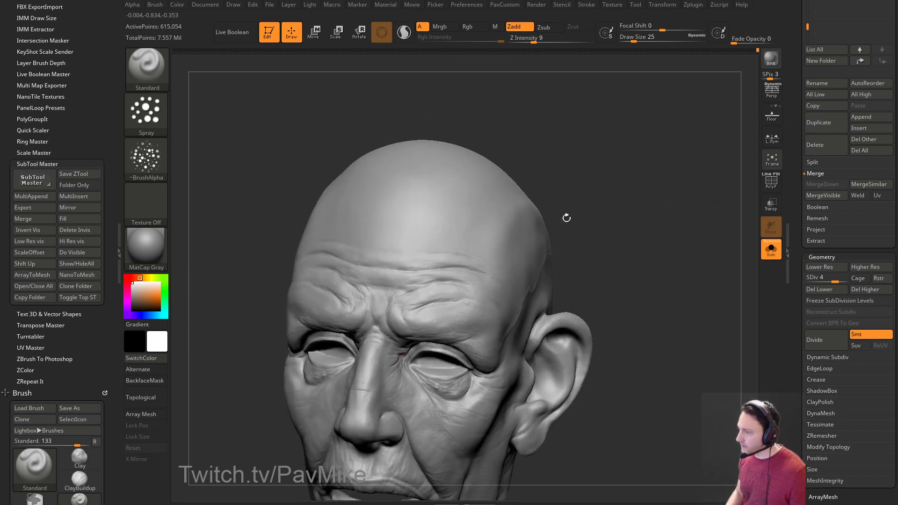
{"action": "left_click_drag", "start_coordinate": [508, 215], "coordinate": [407, 251]}
{"action": "left_click_drag", "start_coordinate": [627, 201], "coordinate": [491, 243]}
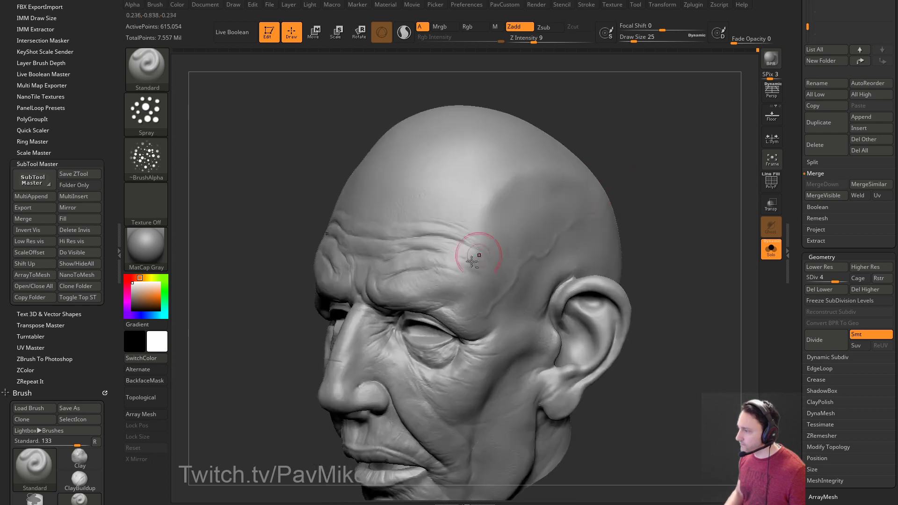
{"action": "left_click_drag", "start_coordinate": [462, 274], "coordinate": [610, 213]}
{"action": "left_click_drag", "start_coordinate": [697, 199], "coordinate": [634, 206]}
{"action": "left_click_drag", "start_coordinate": [516, 270], "coordinate": [636, 206]}
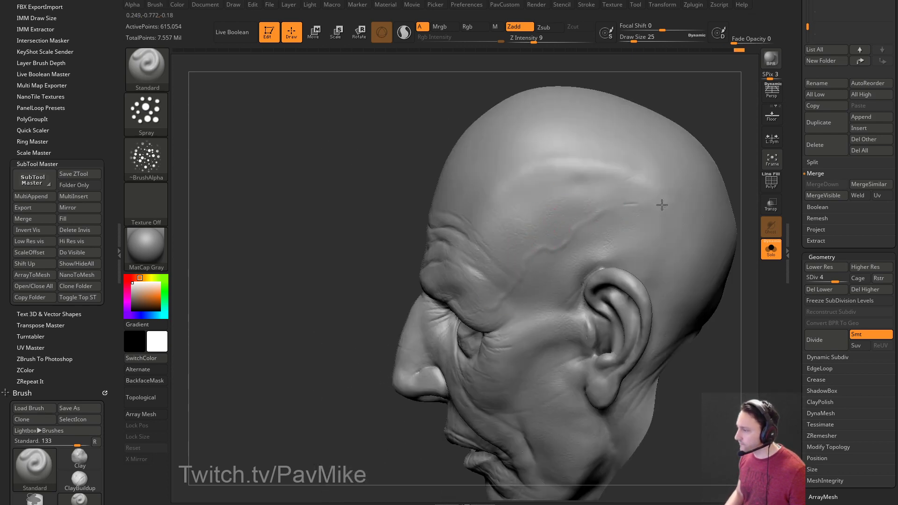
Spray skin texture across the skull with brush size 49, then drop it to 41.
{"action": "left_click_drag", "start_coordinate": [724, 210], "coordinate": [517, 240]}
{"action": "key", "text": "bracketright"}
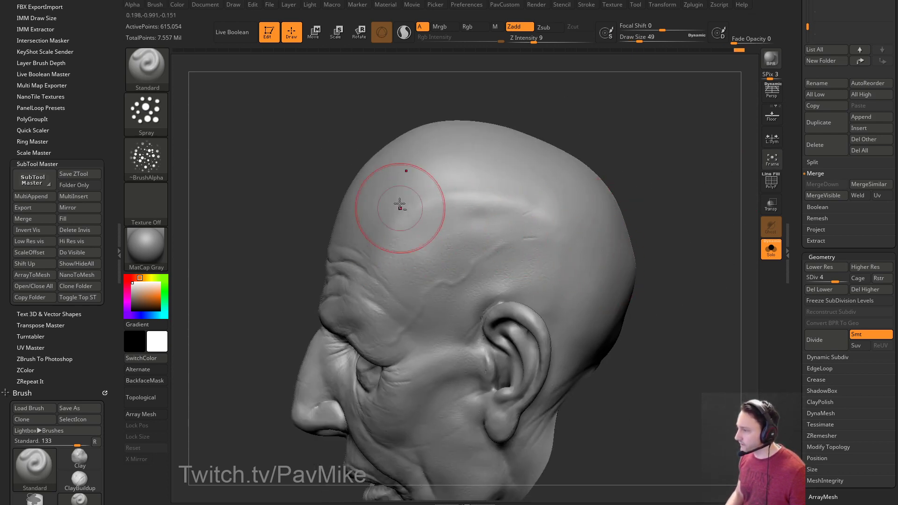
{"action": "left_click_drag", "start_coordinate": [677, 187], "coordinate": [673, 166]}
{"action": "left_click_drag", "start_coordinate": [505, 182], "coordinate": [407, 182]}
{"action": "mouse_move", "coordinate": [668, 210]}
{"action": "left_mouse_down"}
{"action": "mouse_move", "coordinate": [659, 187]}
{"action": "mouse_move", "coordinate": [622, 190]}
{"action": "left_mouse_up"}
{"action": "mouse_move", "coordinate": [551, 187]}
{"action": "left_mouse_down"}
{"action": "mouse_move", "coordinate": [509, 209]}
{"action": "mouse_move", "coordinate": [590, 222]}
{"action": "left_mouse_up"}
{"action": "left_click_drag", "start_coordinate": [523, 163], "coordinate": [603, 233]}
{"action": "key", "text": "bracketleft"}
Raise the head to subdivision level 5 (2.46 million points).
{"action": "mouse_move", "coordinate": [611, 291]}
{"action": "left_mouse_down"}
{"action": "mouse_move", "coordinate": [749, 237]}
{"action": "mouse_move", "coordinate": [539, 263]}
{"action": "left_mouse_up"}
{"action": "left_click_drag", "start_coordinate": [878, 271], "coordinate": [879, 271]}
{"action": "left_click_drag", "start_coordinate": [661, 273], "coordinate": [649, 276], "text": "shift"}
{"action": "mouse_move", "coordinate": [700, 232]}
{"action": "left_mouse_down", "text": "alt"}
{"action": "mouse_move", "coordinate": [699, 255]}
{"action": "mouse_move", "coordinate": [674, 241]}
{"action": "mouse_move", "coordinate": [699, 299]}
{"action": "left_mouse_up", "text": "alt"}
Shrink the brush to 20 and test a DragRect imprint on the forehead, then undo it.
{"action": "key", "text": "bracketleft"}
{"action": "key", "text": "bracketleft"}
{"action": "left_click_drag", "start_coordinate": [622, 213], "coordinate": [669, 204]}
{"action": "key", "text": "bracketleft"}
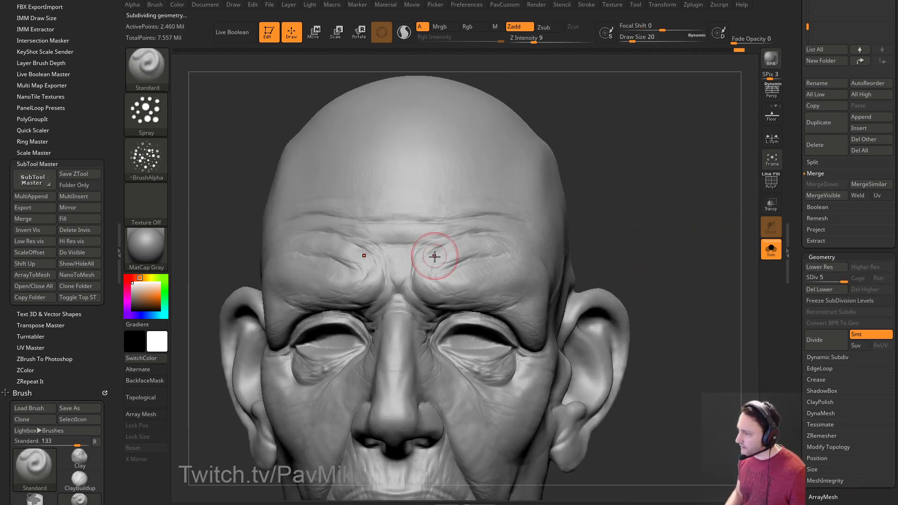
{"action": "left_click_drag", "start_coordinate": [605, 177], "coordinate": [449, 262], "text": "alt"}
{"action": "left_click_drag", "start_coordinate": [618, 247], "coordinate": [441, 202]}
{"action": "left_click_drag", "start_coordinate": [732, 182], "coordinate": [698, 168]}
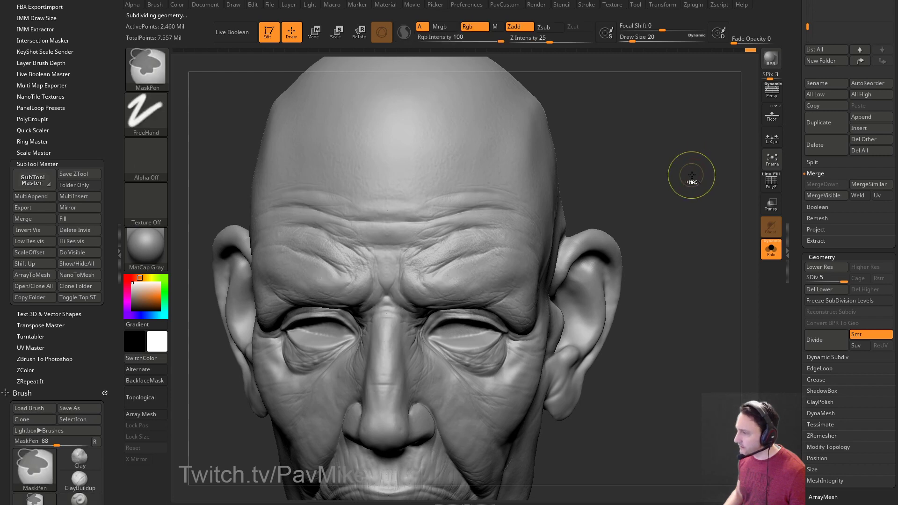
{"action": "left_click", "coordinate": [146, 113]}
{"action": "left_click", "coordinate": [248, 120]}
{"action": "left_click_drag", "start_coordinate": [508, 222], "coordinate": [509, 219]}
{"action": "key", "text": "ctrl+z"}
Switch back to the Spray stroke and set the brush size to 25.
{"action": "key", "text": "["}
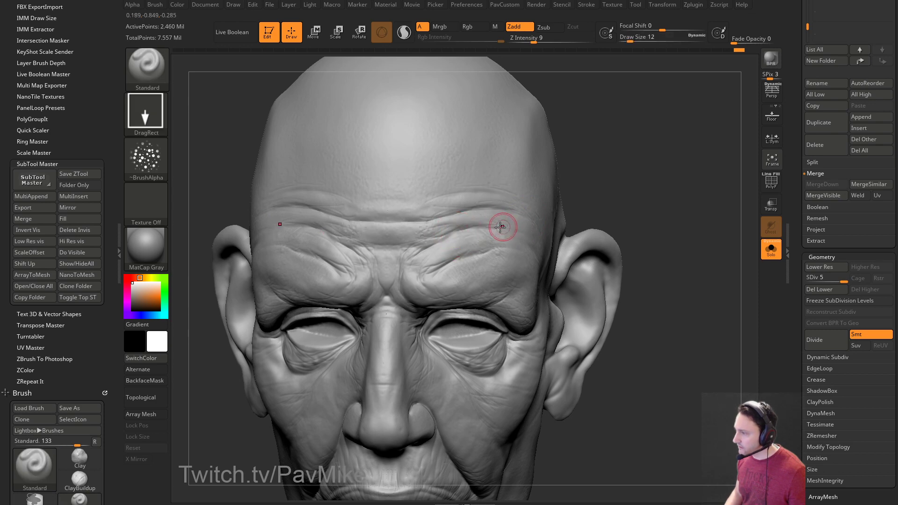
{"action": "key", "text": "["}
{"action": "mouse_move", "coordinate": [581, 205]}
{"action": "left_mouse_down"}
{"action": "mouse_move", "coordinate": [675, 183]}
{"action": "mouse_move", "coordinate": [670, 194]}
{"action": "left_mouse_up"}
{"action": "left_click_drag", "start_coordinate": [596, 278], "coordinate": [441, 271]}
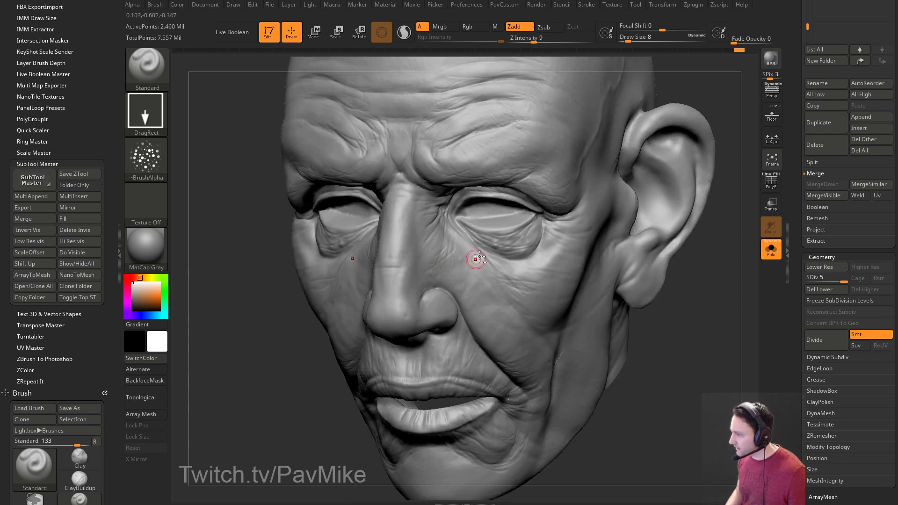
{"action": "left_click", "coordinate": [156, 122]}
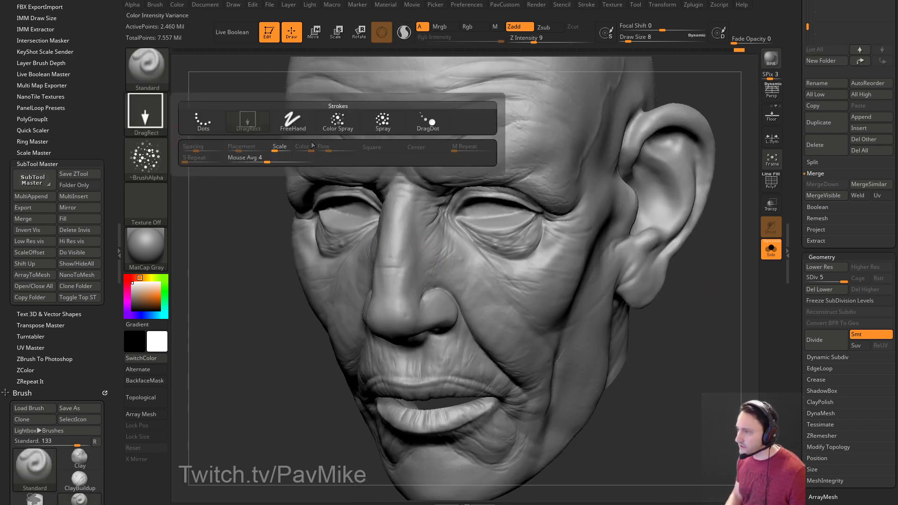
{"action": "left_click", "coordinate": [369, 124]}
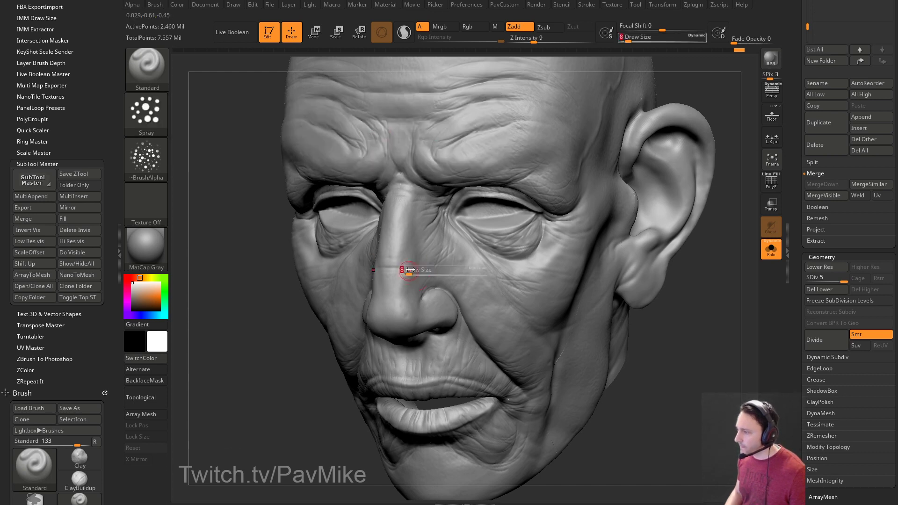
{"action": "type", "text": "s23"}
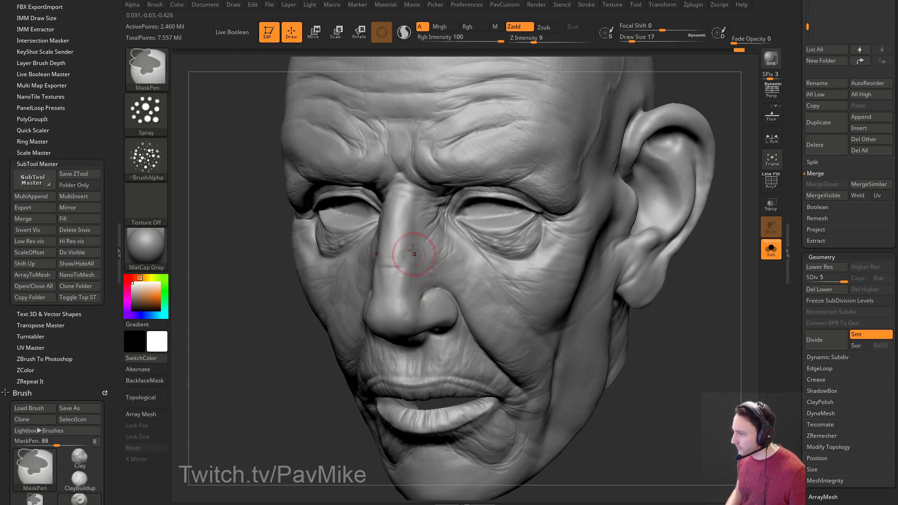
{"action": "type", "text": "s1725"}
{"action": "key", "text": "Return"}
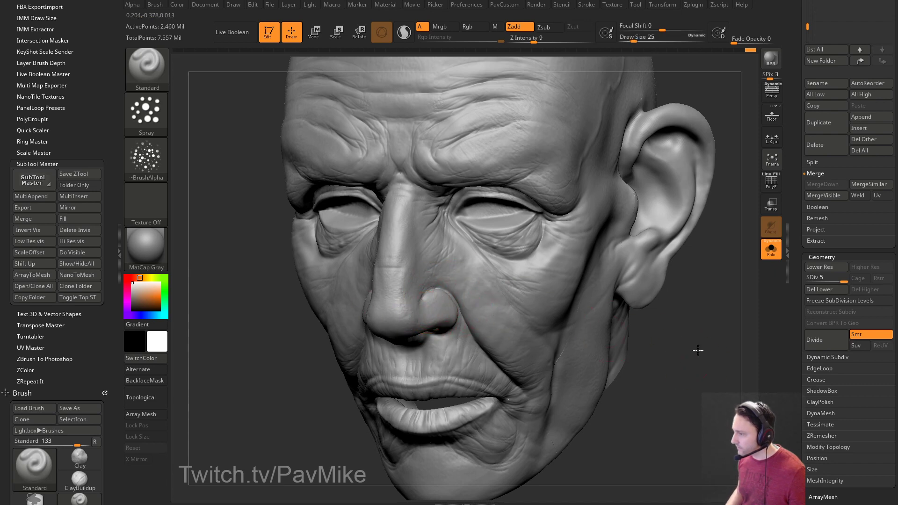
Spray pore texture onto the cheek, enlarging the brush to 33.
{"action": "left_click_drag", "start_coordinate": [697, 362], "coordinate": [451, 247]}
{"action": "left_click_drag", "start_coordinate": [635, 208], "coordinate": [387, 267]}
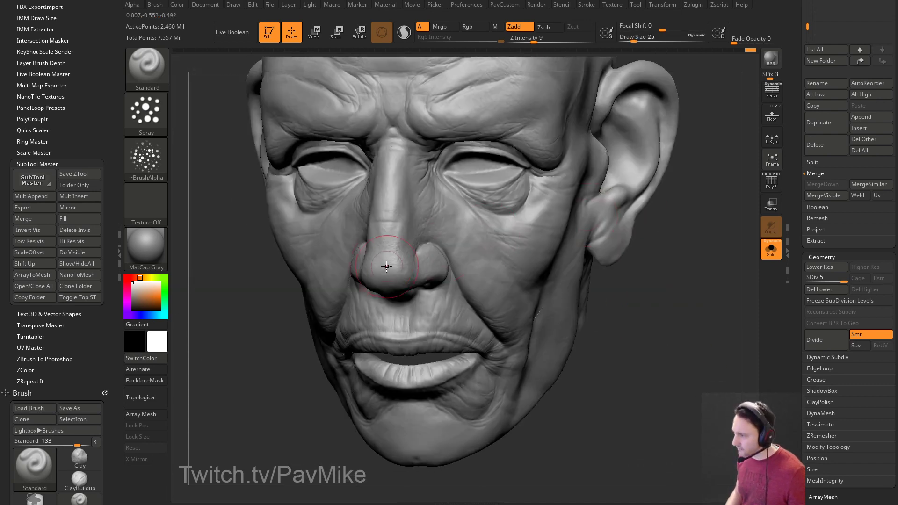
{"action": "mouse_move", "coordinate": [720, 100]}
{"action": "left_mouse_down", "text": "alt"}
{"action": "mouse_move", "coordinate": [721, 240]}
{"action": "mouse_move", "coordinate": [740, 234]}
{"action": "left_mouse_up", "text": "alt"}
{"action": "mouse_move", "coordinate": [695, 341]}
{"action": "left_mouse_down", "text": "alt"}
{"action": "mouse_move", "coordinate": [715, 201]}
{"action": "mouse_move", "coordinate": [735, 200]}
{"action": "left_mouse_up", "text": "alt"}
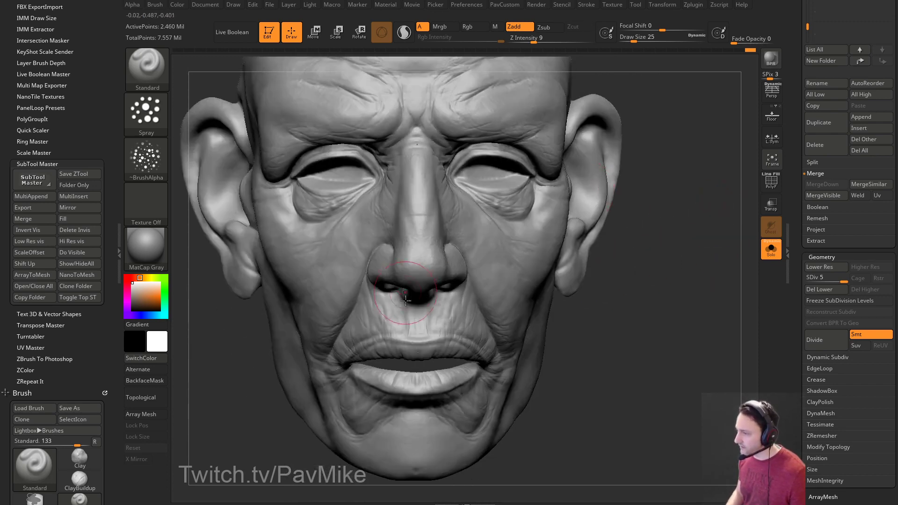
{"action": "mouse_move", "coordinate": [692, 327]}
{"action": "left_mouse_down", "text": "alt"}
{"action": "mouse_move", "coordinate": [694, 302]}
{"action": "mouse_move", "coordinate": [469, 288]}
{"action": "left_mouse_up", "text": "alt"}
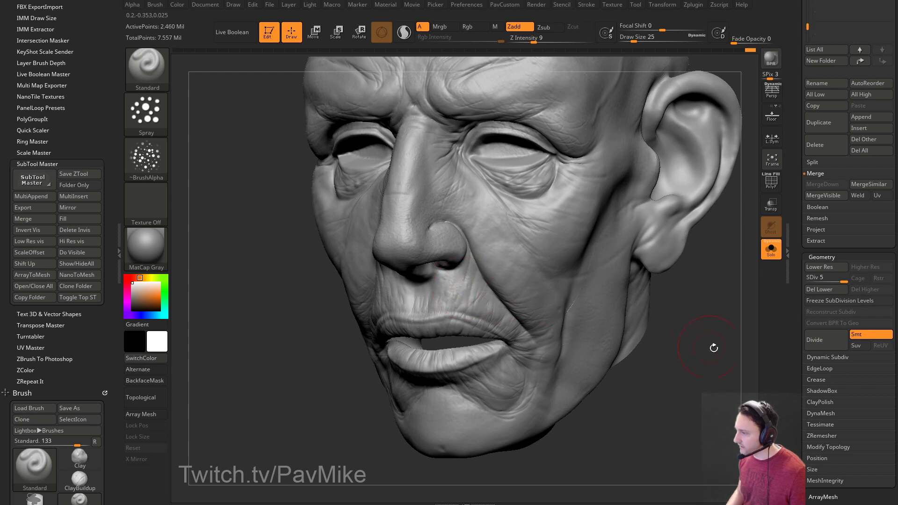
{"action": "left_click_drag", "start_coordinate": [694, 340], "coordinate": [514, 280]}
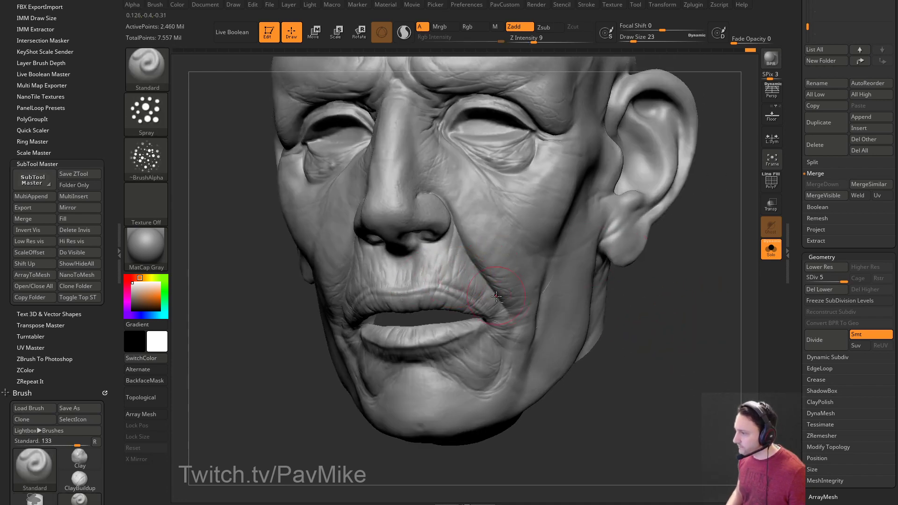
{"action": "left_click_drag", "start_coordinate": [668, 276], "coordinate": [617, 260]}
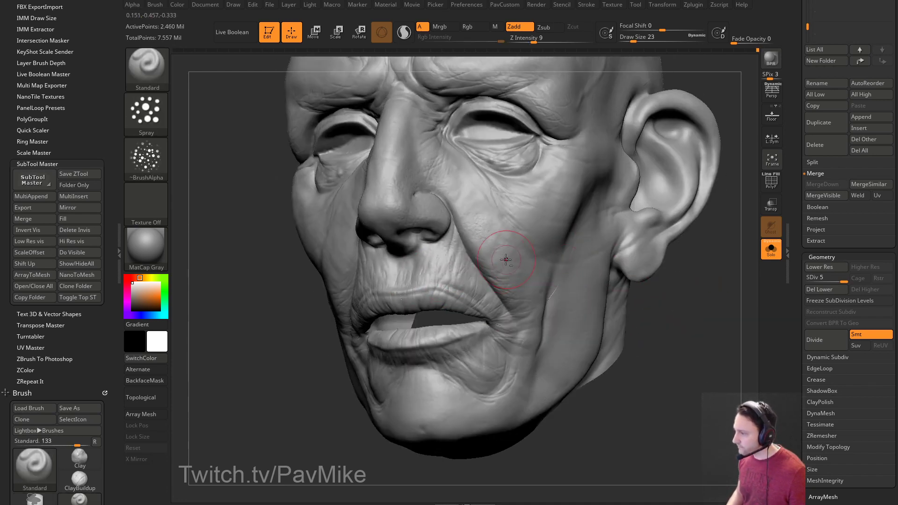
{"action": "left_click_drag", "start_coordinate": [678, 290], "coordinate": [630, 274]}
{"action": "key", "text": "bracketright"}
{"action": "left_click_drag", "start_coordinate": [505, 210], "coordinate": [465, 186]}
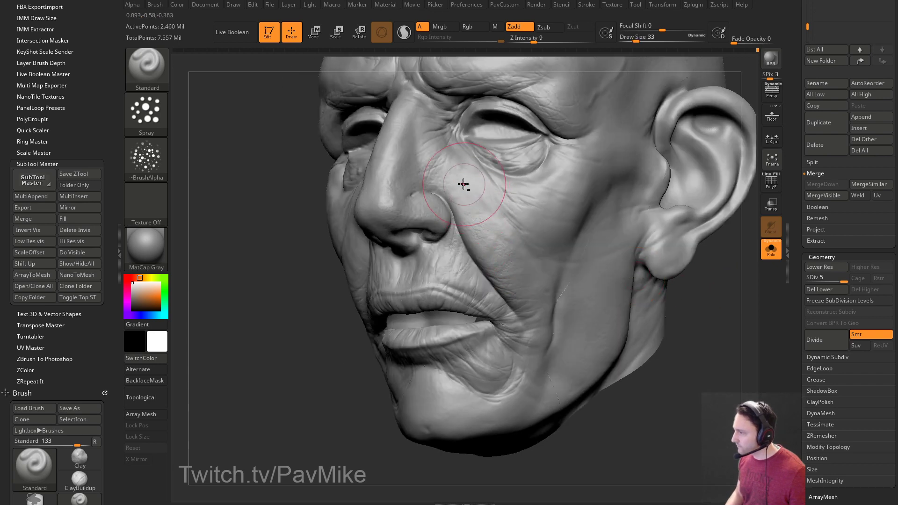
{"action": "mouse_move", "coordinate": [692, 327]}
{"action": "left_mouse_down"}
{"action": "mouse_move", "coordinate": [608, 225]}
{"action": "mouse_move", "coordinate": [604, 202]}
{"action": "mouse_move", "coordinate": [626, 216]}
{"action": "left_mouse_up"}
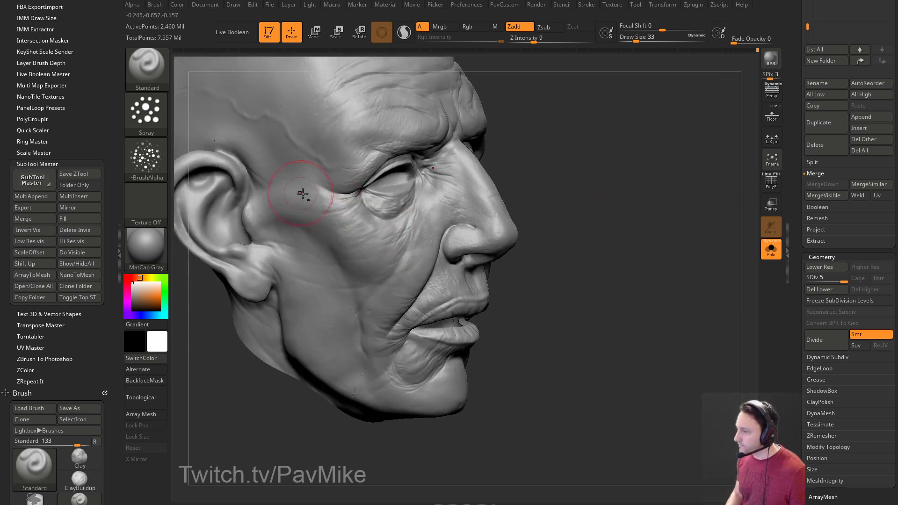
Inspect the ear, forehead and scalp, then set Z Intensity to 6.
{"action": "mouse_move", "coordinate": [607, 168]}
{"action": "left_mouse_down"}
{"action": "mouse_move", "coordinate": [691, 200]}
{"action": "mouse_move", "coordinate": [663, 210]}
{"action": "left_mouse_up"}
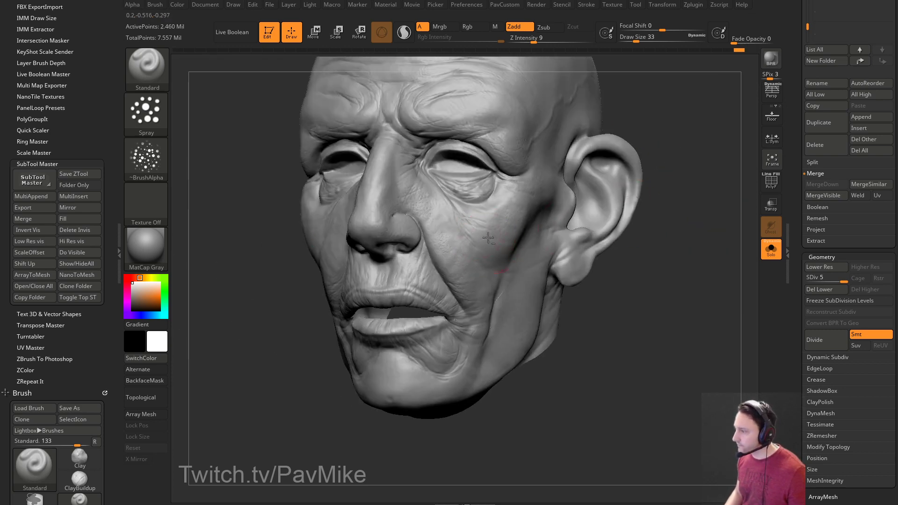
{"action": "right_click_drag", "start_coordinate": [465, 240], "coordinate": [449, 355]}
{"action": "right_click_drag", "start_coordinate": [438, 385], "coordinate": [489, 372]}
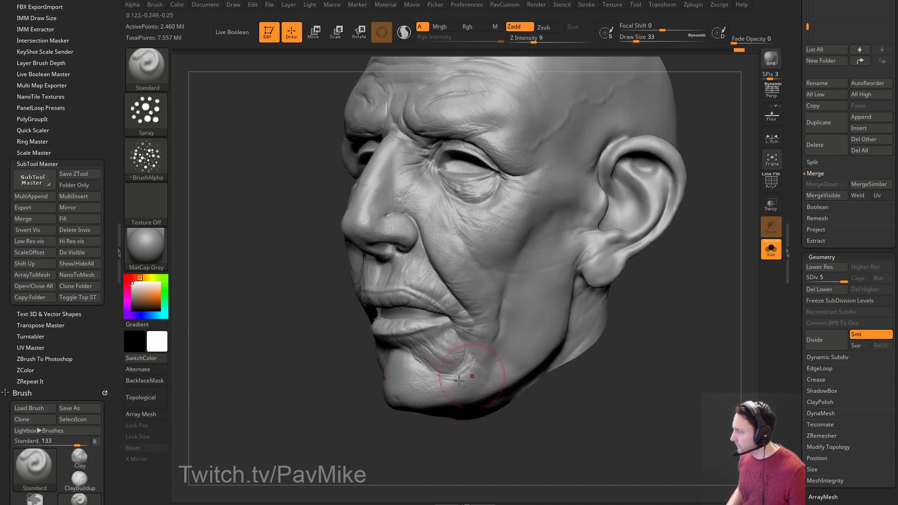
{"action": "mouse_move", "coordinate": [481, 298]}
{"action": "right_mouse_down"}
{"action": "mouse_move", "coordinate": [673, 294]}
{"action": "mouse_move", "coordinate": [560, 334]}
{"action": "right_mouse_up"}
{"action": "right_click_drag", "start_coordinate": [689, 296], "coordinate": [614, 253]}
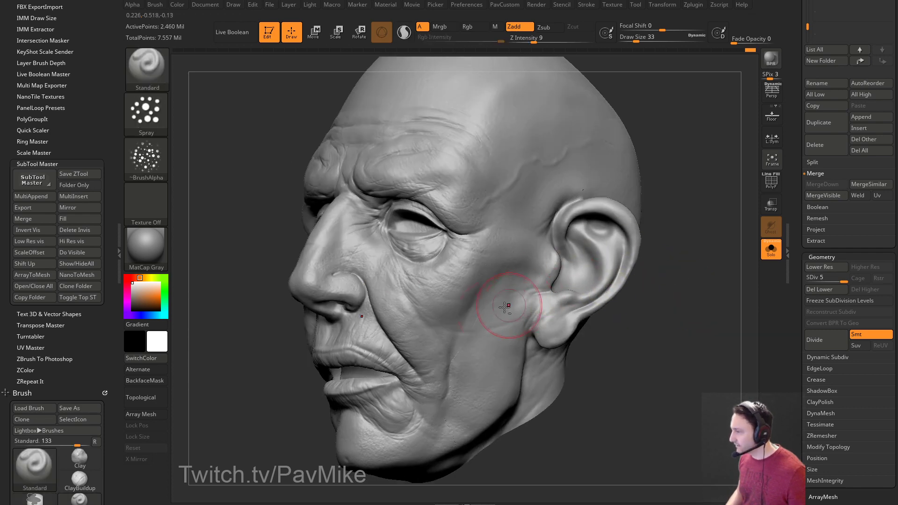
{"action": "right_click_drag", "start_coordinate": [687, 138], "coordinate": [486, 150]}
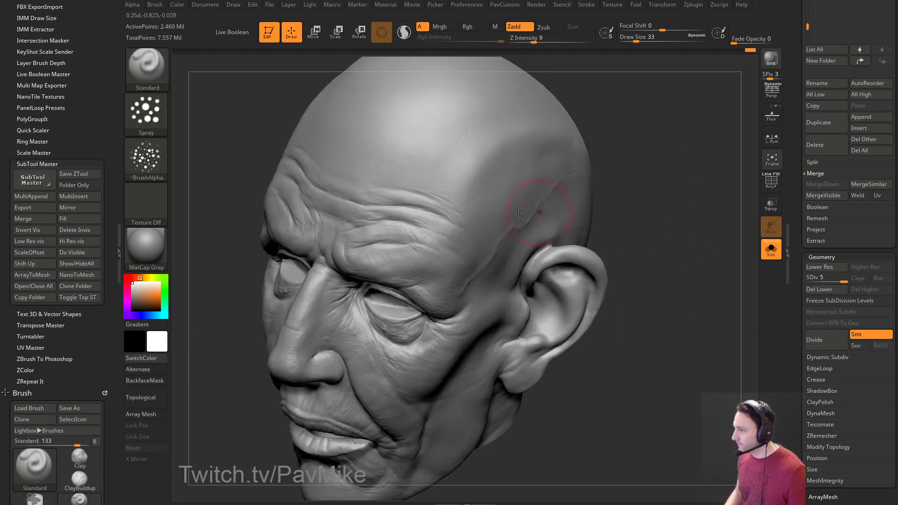
{"action": "right_click_drag", "start_coordinate": [357, 181], "coordinate": [505, 177]}
{"action": "right_click_drag", "start_coordinate": [730, 150], "coordinate": [562, 163]}
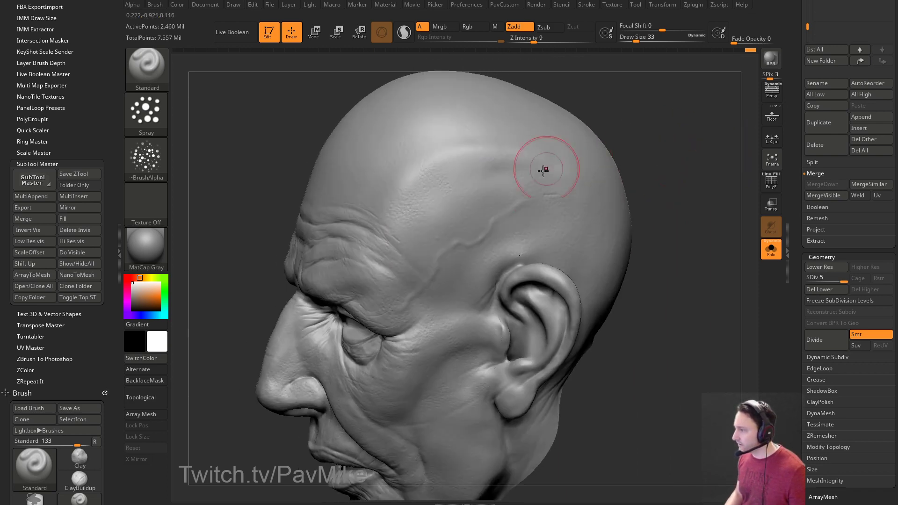
{"action": "mouse_move", "coordinate": [623, 291]}
{"action": "right_mouse_down"}
{"action": "mouse_move", "coordinate": [541, 200]}
{"action": "mouse_move", "coordinate": [665, 194]}
{"action": "mouse_move", "coordinate": [497, 248]}
{"action": "mouse_move", "coordinate": [610, 258]}
{"action": "right_mouse_up"}
{"action": "type", "text": "6"}
Lower the brush Draw Size to 12 after checking the side of the head.
{"action": "right_click_drag", "start_coordinate": [548, 319], "coordinate": [467, 320]}
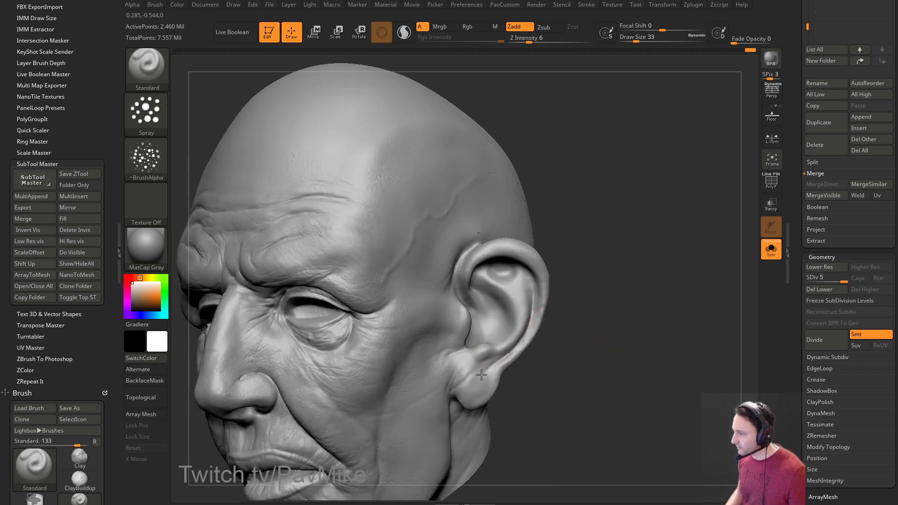
{"action": "right_click_drag", "start_coordinate": [647, 271], "coordinate": [498, 284]}
{"action": "mouse_move", "coordinate": [712, 336]}
{"action": "right_mouse_down"}
{"action": "mouse_move", "coordinate": [498, 273]}
{"action": "mouse_move", "coordinate": [348, 383]}
{"action": "right_mouse_up"}
{"action": "right_click_drag", "start_coordinate": [485, 385], "coordinate": [533, 247]}
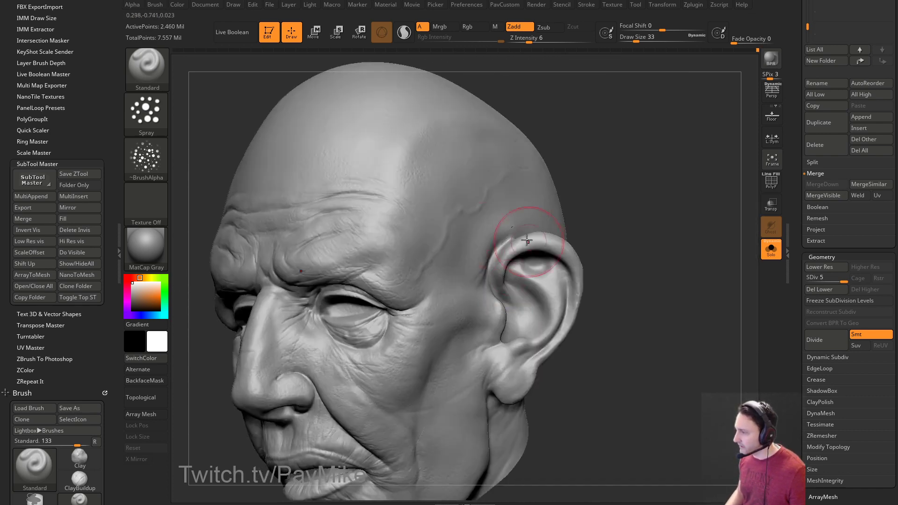
{"action": "mouse_move", "coordinate": [668, 202]}
{"action": "right_mouse_down"}
{"action": "mouse_move", "coordinate": [637, 200]}
{"action": "mouse_move", "coordinate": [658, 209]}
{"action": "right_mouse_up"}
{"action": "key", "text": "s"}
{"action": "left_click_drag", "start_coordinate": [655, 221], "coordinate": [647, 220]}
{"action": "mouse_move", "coordinate": [650, 220]}
{"action": "right_mouse_down"}
{"action": "mouse_move", "coordinate": [702, 201]}
{"action": "mouse_move", "coordinate": [686, 161]}
{"action": "mouse_move", "coordinate": [705, 180]}
{"action": "mouse_move", "coordinate": [688, 187]}
{"action": "right_mouse_up"}
Select the DamStandard brush at size 8 and frame the whole head.
{"action": "key", "text": "b"}
{"action": "key", "text": "d"}
{"action": "key", "text": "s"}
{"action": "key", "text": "bracketleft"}
{"action": "key", "text": "bracketleft"}
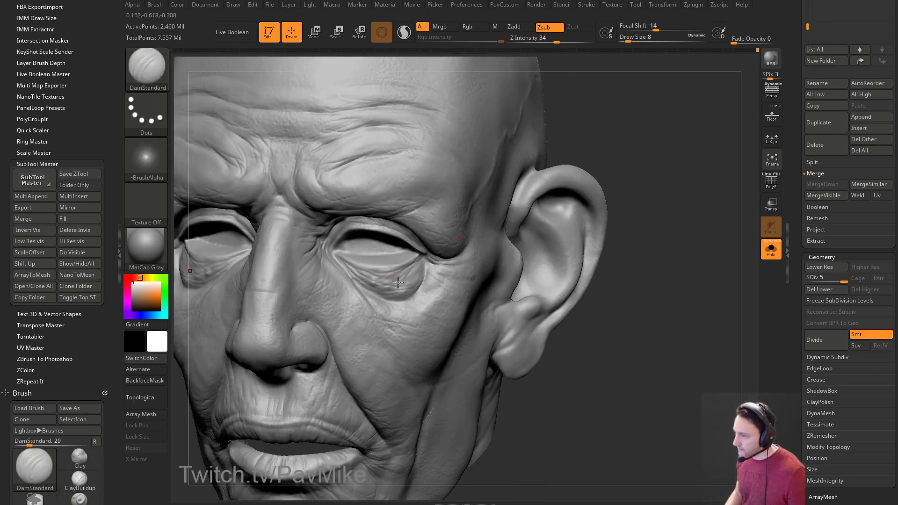
{"action": "key", "text": "f"}
Enable the subtool's polypaint display and rotate the head to a frontal view.
{"action": "mouse_move", "coordinate": [631, 236]}
{"action": "right_mouse_down"}
{"action": "mouse_move", "coordinate": [667, 250]}
{"action": "mouse_move", "coordinate": [641, 240]}
{"action": "right_mouse_up"}
{"action": "mouse_move", "coordinate": [798, 192]}
{"action": "left_mouse_down"}
{"action": "mouse_move", "coordinate": [798, 292]}
{"action": "mouse_move", "coordinate": [798, 191]}
{"action": "left_mouse_up"}
{"action": "left_click", "coordinate": [877, 225]}
{"action": "right_click_drag", "start_coordinate": [645, 266], "coordinate": [693, 277]}
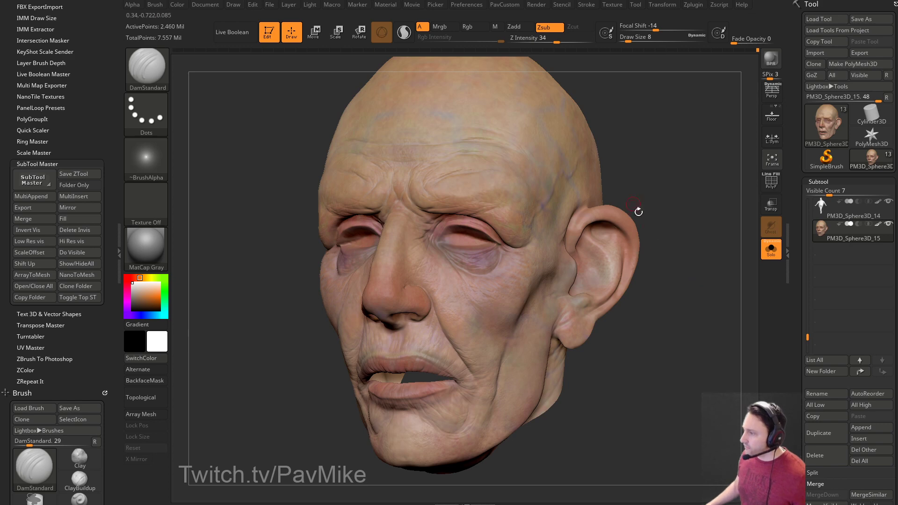
{"action": "right_click_drag", "start_coordinate": [693, 198], "coordinate": [700, 213]}
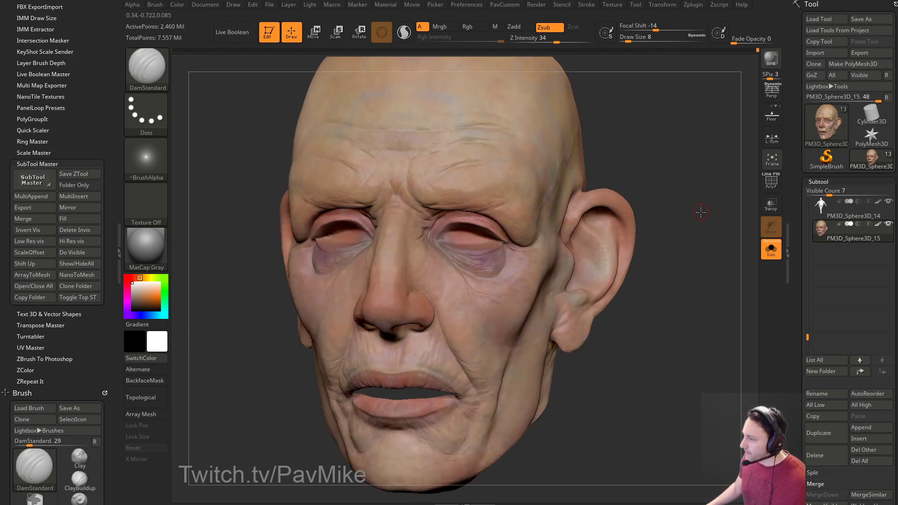
{"action": "left_click_drag", "start_coordinate": [789, 232], "coordinate": [789, 306]}
Cavity-mask the head's wrinkles with the mask display hidden, and select the Standard brush.
{"action": "left_click", "coordinate": [834, 285]}
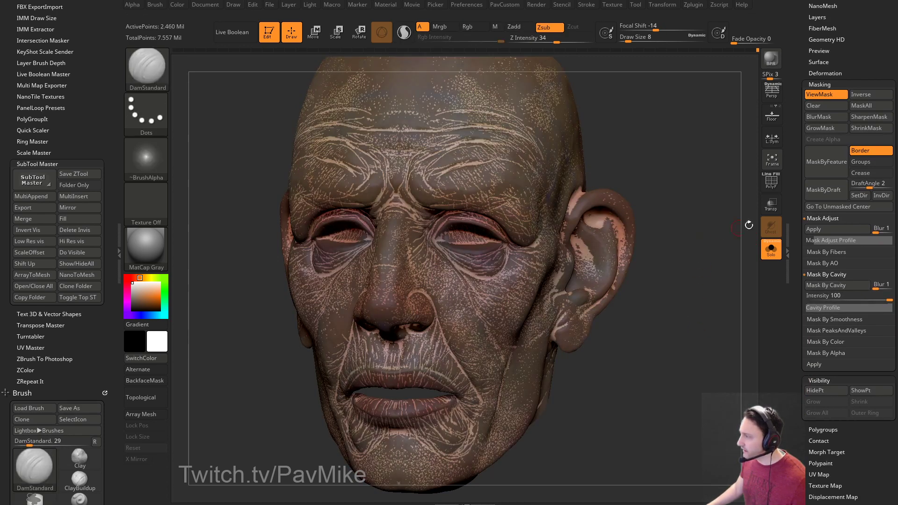
{"action": "left_click", "coordinate": [822, 95]}
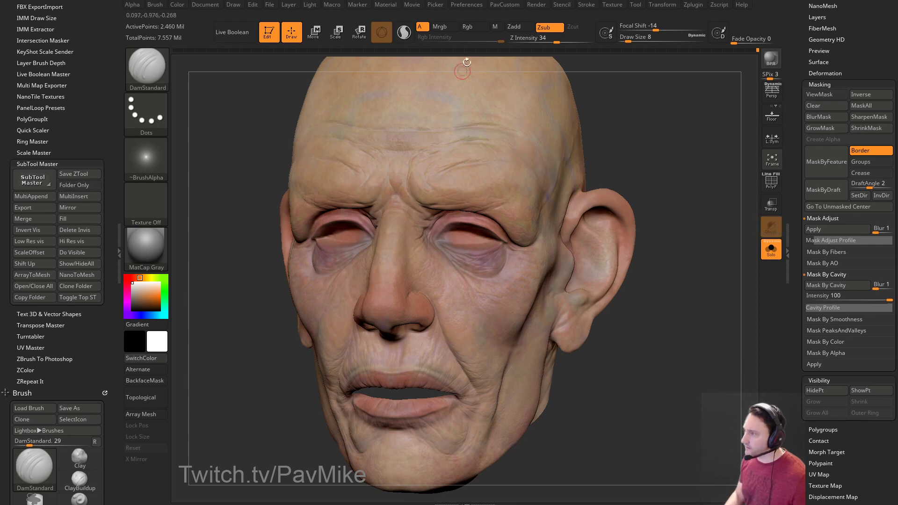
{"action": "key", "text": "b"}
{"action": "key", "text": "s"}
{"action": "key", "text": "t"}
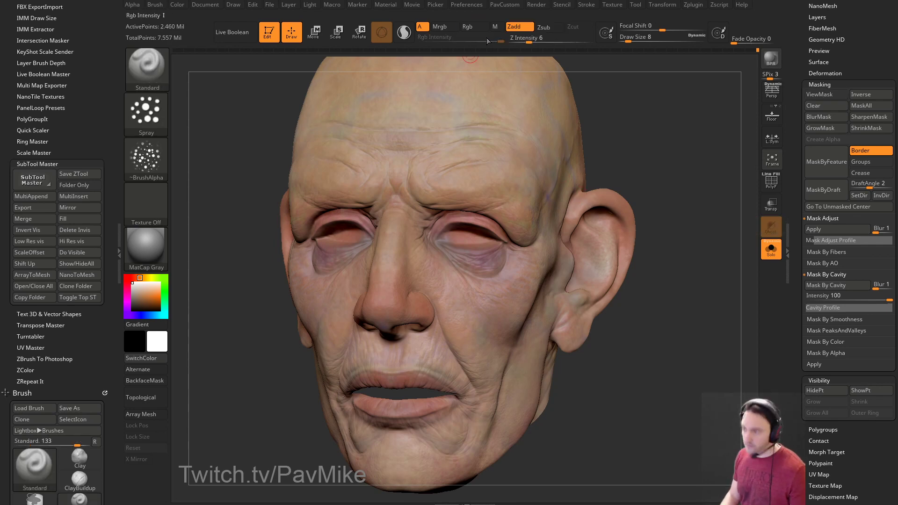
Set the Standard brush to Alpha Off with the FreeHand stroke.
{"action": "left_click", "coordinate": [146, 159]}
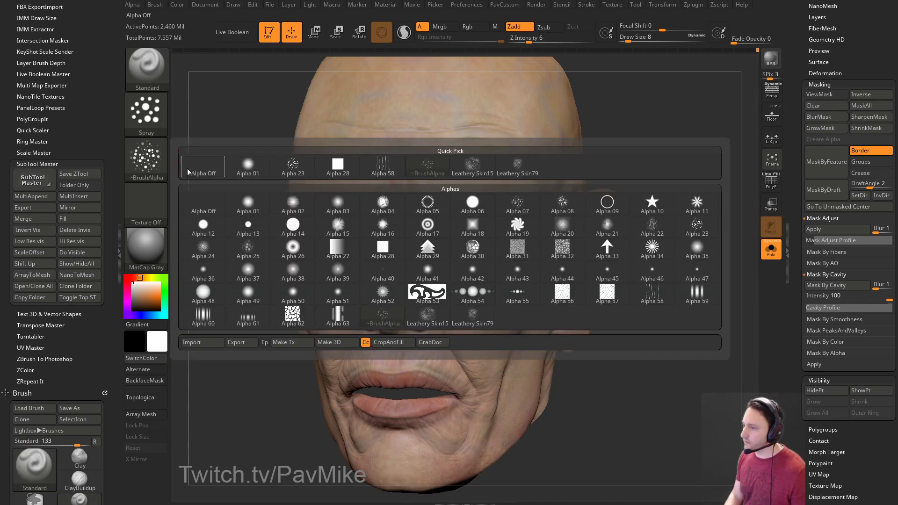
{"action": "left_click", "coordinate": [190, 168]}
{"action": "left_click", "coordinate": [154, 117]}
{"action": "left_click", "coordinate": [292, 121]}
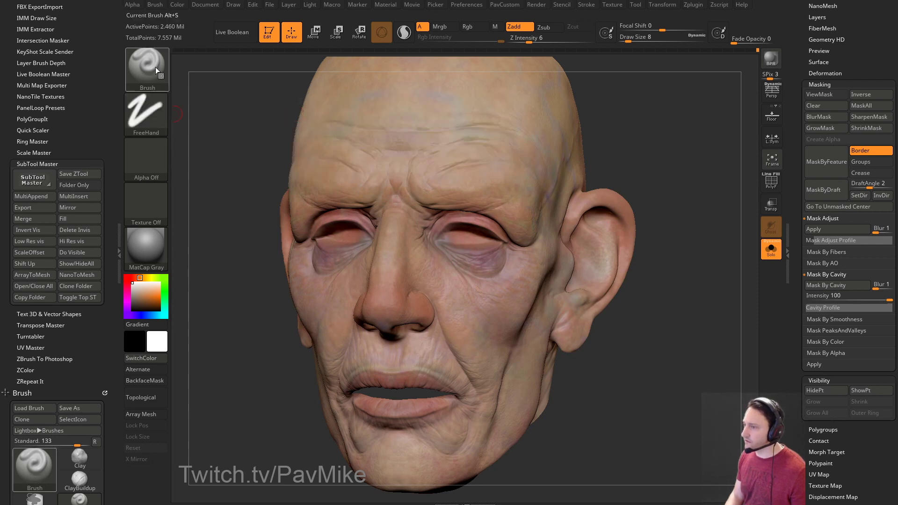
{"action": "left_click", "coordinate": [150, 68]}
{"action": "left_click", "coordinate": [653, 321]}
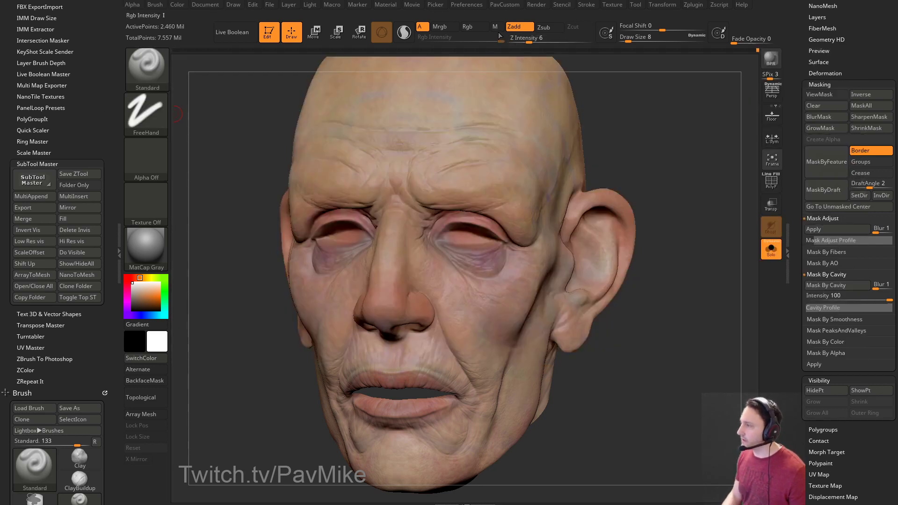
Turn off Zadd so the brush paints colour only, at size 33 with a skin-tan colour.
{"action": "left_click", "coordinate": [518, 29]}
{"action": "mouse_move", "coordinate": [729, 103]}
{"action": "left_mouse_down"}
{"action": "mouse_move", "coordinate": [753, 202]}
{"action": "mouse_move", "coordinate": [528, 212]}
{"action": "left_mouse_up"}
{"action": "key", "text": "bracketright"}
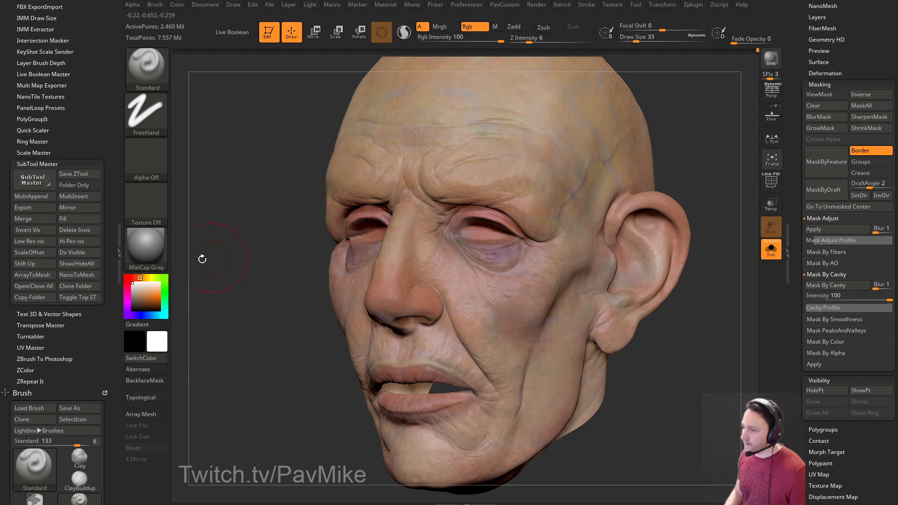
{"action": "left_click", "coordinate": [139, 293]}
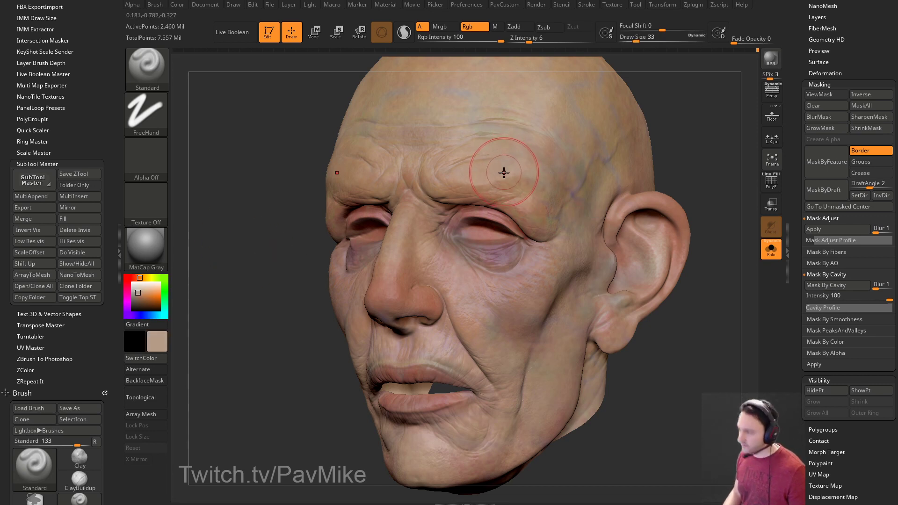
Apply the SkinShade4 material to the head and sample a reddish-pink from the eyelid.
{"action": "left_click_drag", "start_coordinate": [715, 211], "coordinate": [622, 215]}
{"action": "mouse_move", "coordinate": [145, 244]}
{"action": "left_mouse_down"}
{"action": "mouse_move", "coordinate": [344, 270]}
{"action": "mouse_move", "coordinate": [395, 314]}
{"action": "mouse_move", "coordinate": [404, 178]}
{"action": "mouse_move", "coordinate": [465, 152]}
{"action": "mouse_move", "coordinate": [472, 162]}
{"action": "left_mouse_up"}
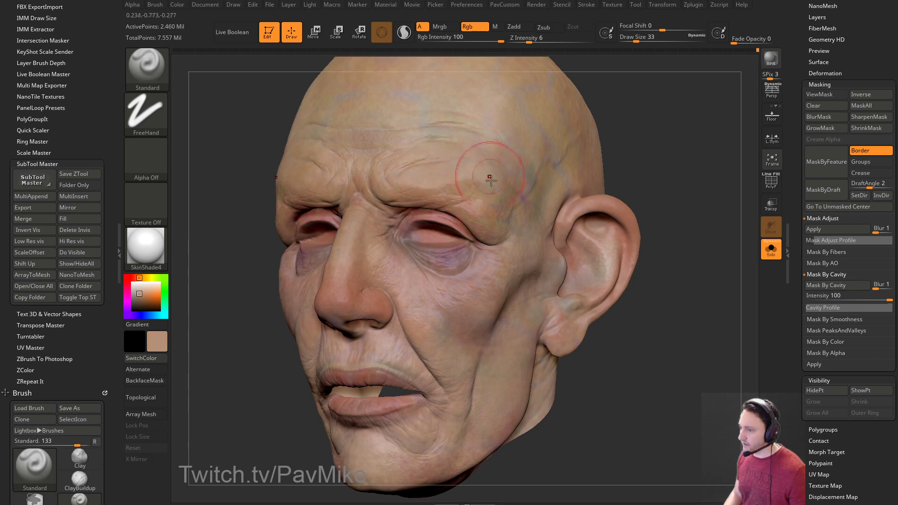
{"action": "key", "text": "c"}
{"action": "key", "text": "c"}
{"action": "mouse_move", "coordinate": [513, 172]}
{"action": "right_mouse_down"}
{"action": "mouse_move", "coordinate": [679, 165]}
{"action": "mouse_move", "coordinate": [685, 156]}
{"action": "right_mouse_up"}
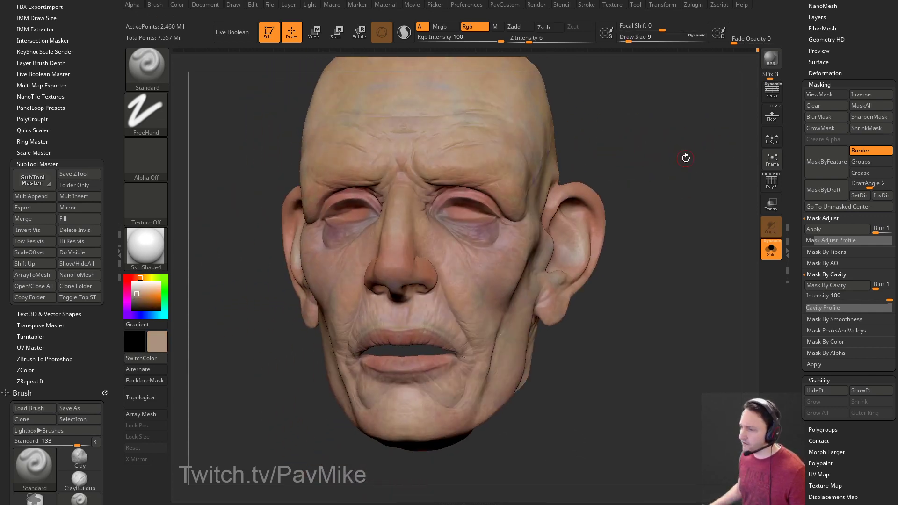
{"action": "scroll", "coordinate": [89, 173], "scroll_direction": "up", "scroll_amount": 5}
Replace Zplugin in the left tray with the docked Material palette and expand Modifiers.
{"action": "left_click", "coordinate": [104, 5]}
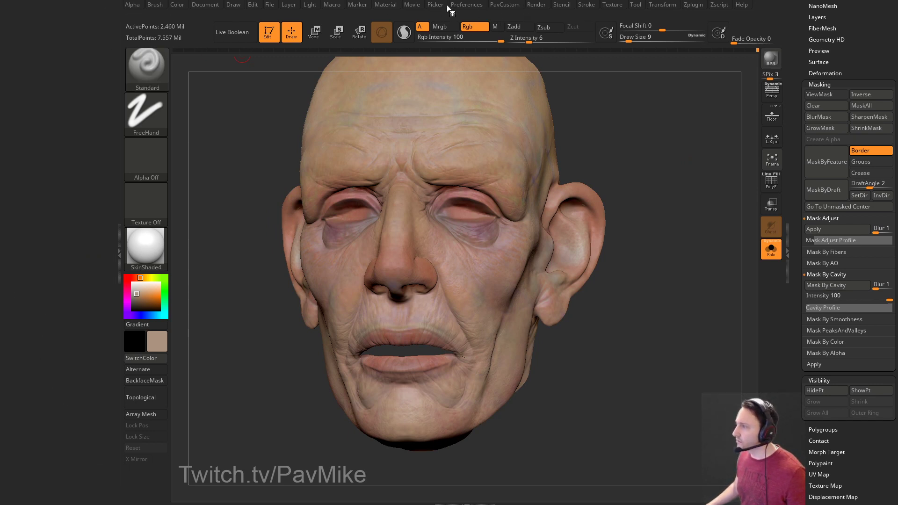
{"action": "left_click", "coordinate": [389, 8]}
{"action": "left_click", "coordinate": [376, 11]}
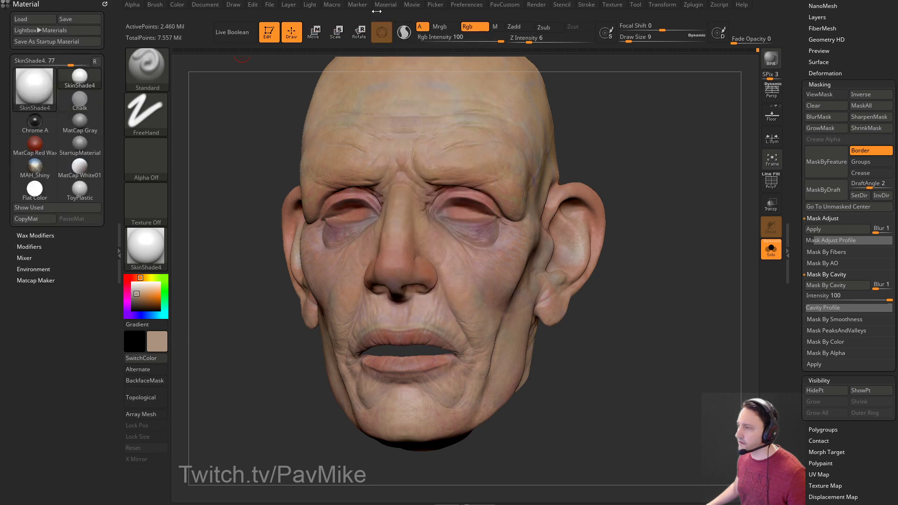
{"action": "left_click", "coordinate": [29, 246]}
Raise the material's Specular from 17 to 20 and expand SpecularCurve.
{"action": "scroll", "coordinate": [57, 281], "scroll_direction": "down", "scroll_amount": 2}
{"action": "left_click_drag", "start_coordinate": [75, 242], "coordinate": [101, 242]}
{"action": "scroll", "coordinate": [56, 211], "scroll_direction": "down", "scroll_amount": 3}
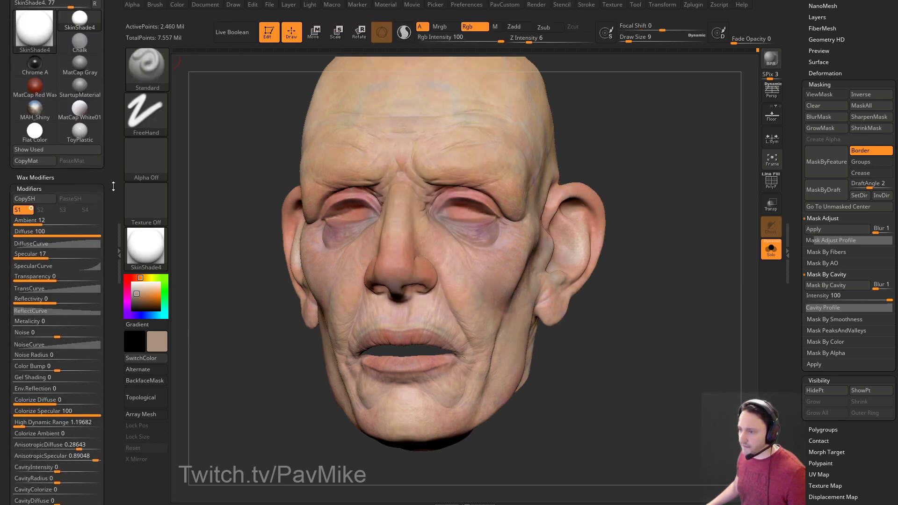
{"action": "left_click_drag", "start_coordinate": [50, 177], "coordinate": [53, 177]}
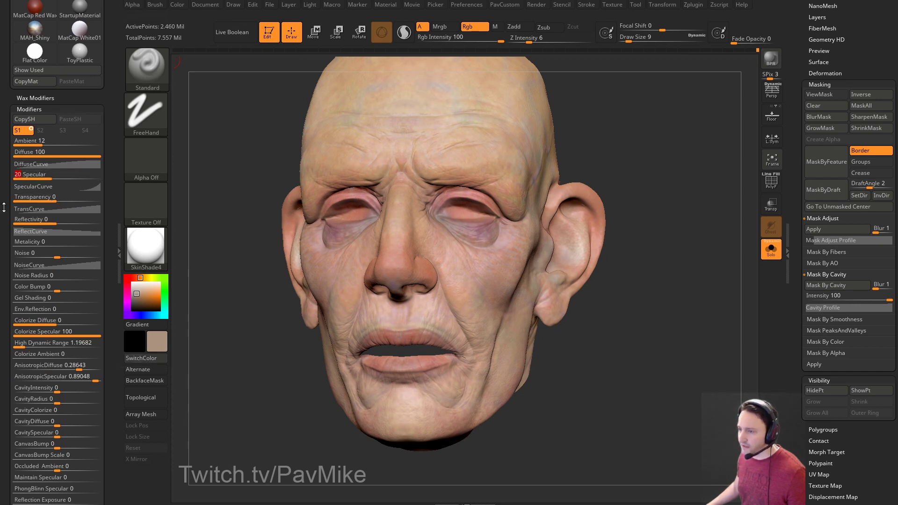
{"action": "left_click", "coordinate": [33, 186]}
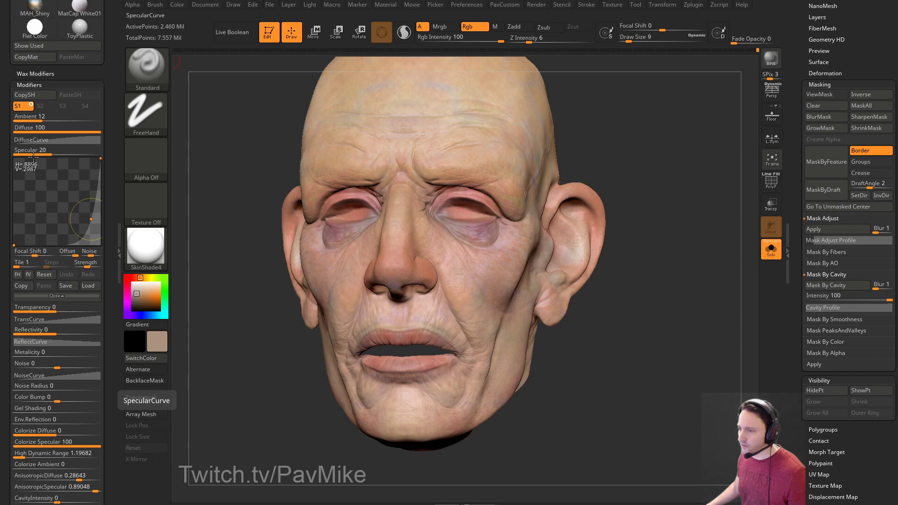
{"action": "scroll", "coordinate": [52, 368], "scroll_direction": "down", "scroll_amount": 5}
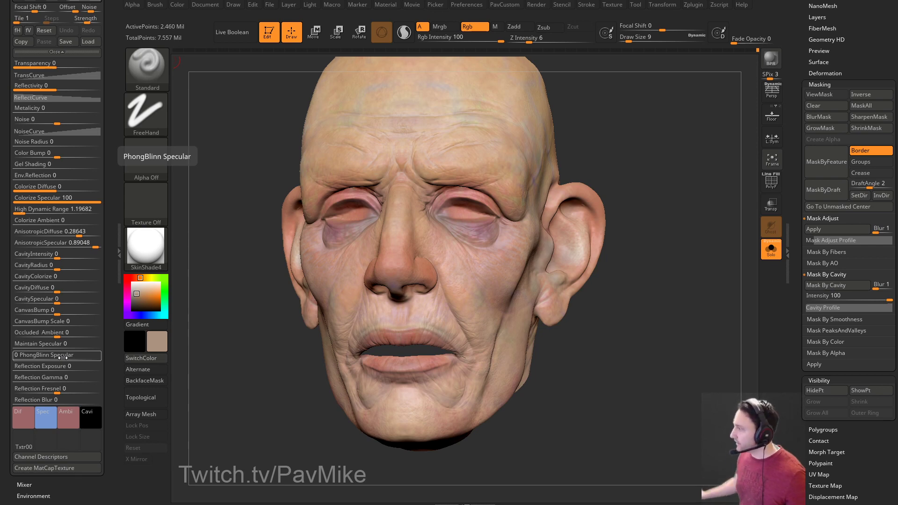
{"action": "left_click_drag", "start_coordinate": [750, 283], "coordinate": [686, 324]}
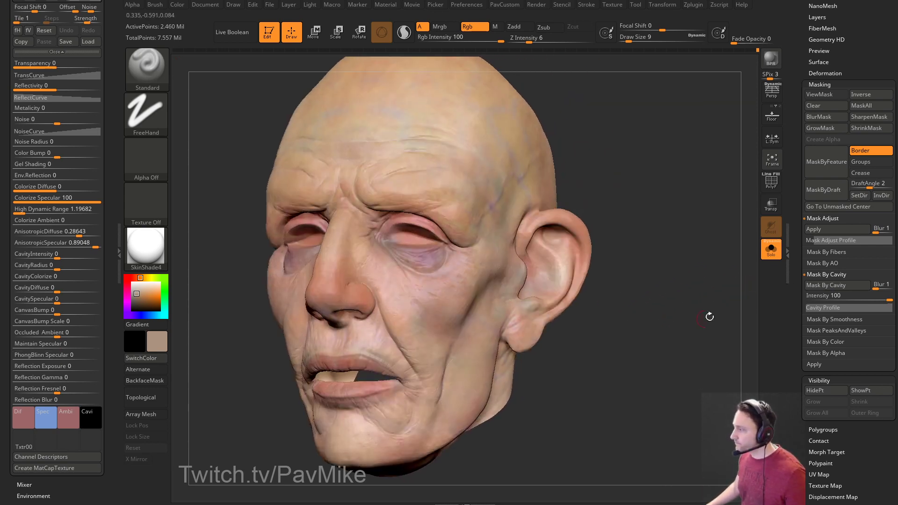
Inspect the cavity mask around the eye and cheek, then hide it and return to front view.
{"action": "key", "text": "ctrl+h"}
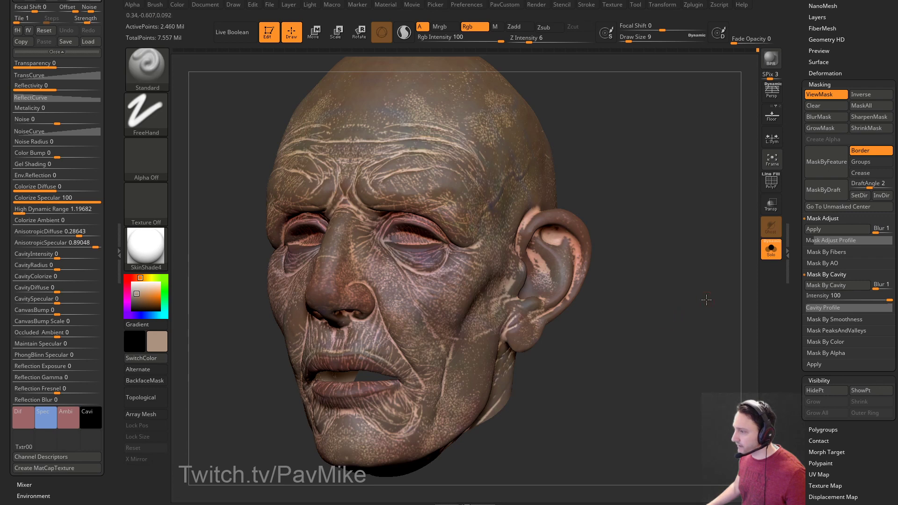
{"action": "left_click_drag", "start_coordinate": [704, 296], "coordinate": [655, 397], "text": "alt"}
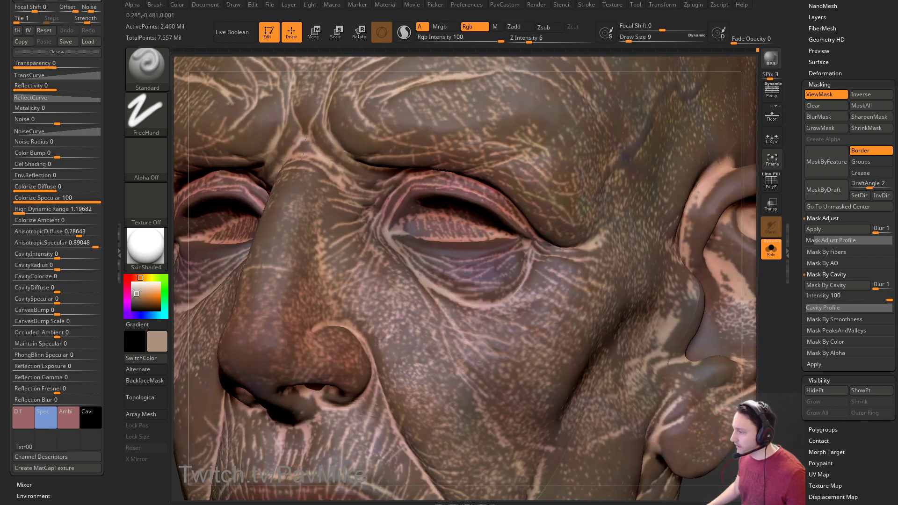
{"action": "key", "text": "f"}
{"action": "left_click_drag", "start_coordinate": [652, 364], "coordinate": [657, 324]}
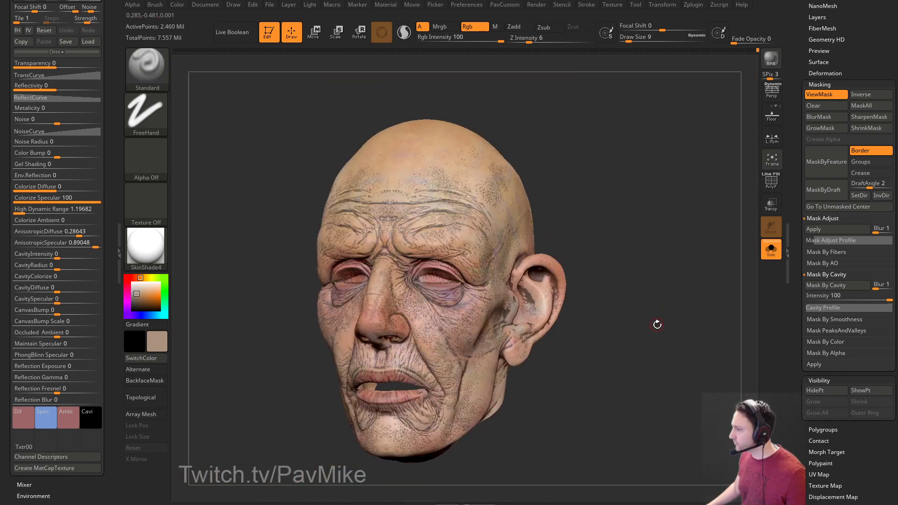
{"action": "left_click", "coordinate": [817, 96]}
{"action": "mouse_move", "coordinate": [701, 158]}
{"action": "left_mouse_down", "text": "shift"}
{"action": "mouse_move", "coordinate": [689, 176]}
{"action": "mouse_move", "coordinate": [701, 170]}
{"action": "mouse_move", "coordinate": [681, 104]}
{"action": "mouse_move", "coordinate": [661, 120]}
{"action": "left_mouse_up", "text": "shift"}
Lower the paint intensity to 25 and set the brush size to 35.
{"action": "left_click", "coordinate": [460, 40]}
{"action": "key", "text": "s"}
{"action": "left_click_drag", "start_coordinate": [588, 154], "coordinate": [583, 155]}
{"action": "left_click_drag", "start_coordinate": [646, 199], "coordinate": [636, 159], "text": "alt"}
Sample the brow's skin colour, lighten it to pink, and paint pinkish tones over the brow.
{"action": "key", "text": "c"}
{"action": "left_click", "coordinate": [141, 292]}
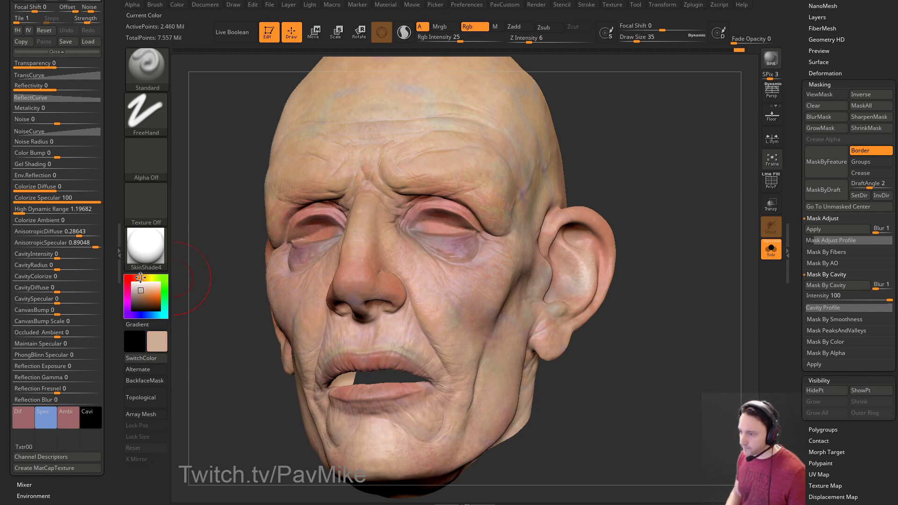
{"action": "left_click_drag", "start_coordinate": [389, 196], "coordinate": [510, 166]}
{"action": "left_click_drag", "start_coordinate": [412, 175], "coordinate": [428, 171]}
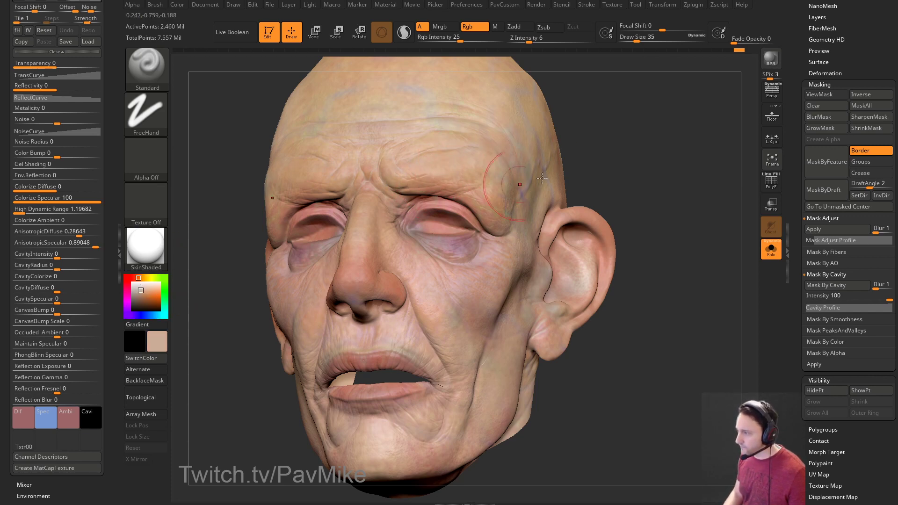
{"action": "left_click_drag", "start_coordinate": [650, 150], "coordinate": [604, 157]}
{"action": "right_click_drag", "start_coordinate": [523, 220], "coordinate": [629, 194]}
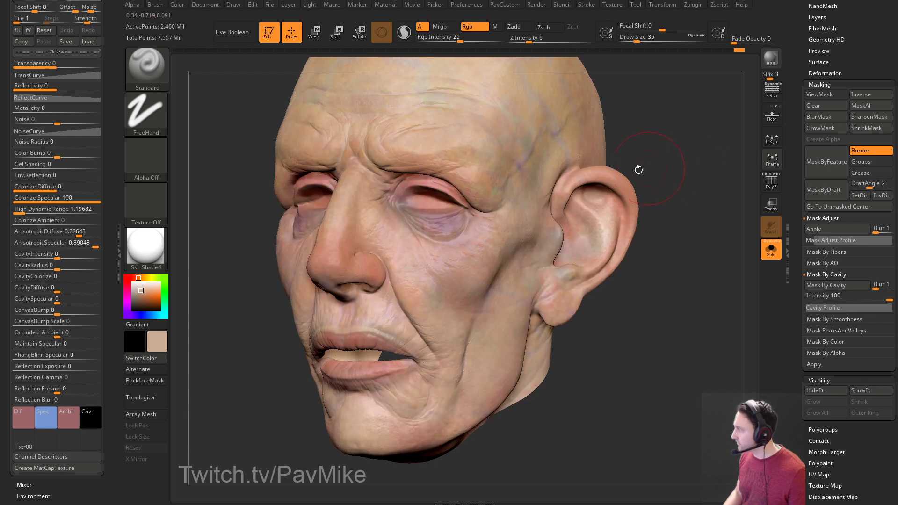
{"action": "right_click_drag", "start_coordinate": [454, 280], "coordinate": [705, 200]}
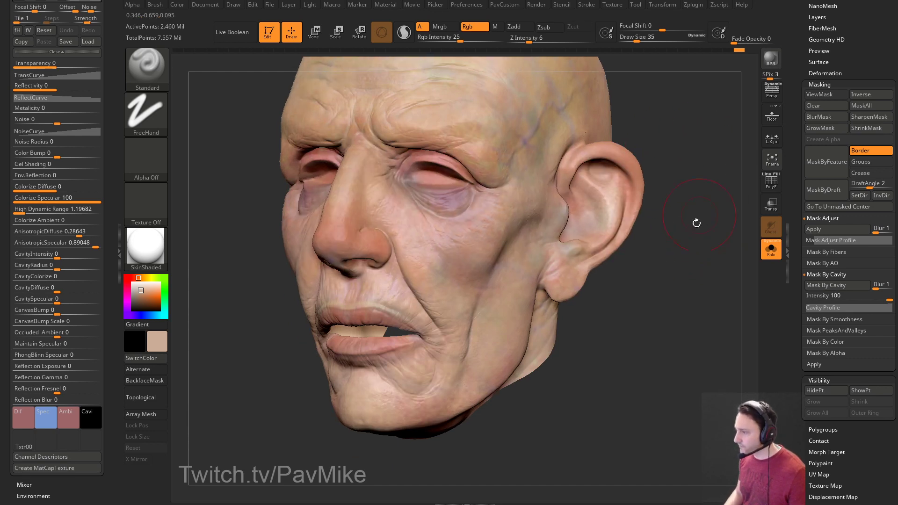
Try pinkish, beige and darker pink paint colours while viewing the face from front and left.
{"action": "left_click_drag", "start_coordinate": [138, 287], "coordinate": [141, 293]}
{"action": "right_click_drag", "start_coordinate": [468, 280], "coordinate": [626, 167]}
{"action": "right_click_drag", "start_coordinate": [571, 111], "coordinate": [260, 239]}
{"action": "left_click", "coordinate": [142, 278]}
{"action": "right_click_drag", "start_coordinate": [371, 180], "coordinate": [392, 200], "text": "shift"}
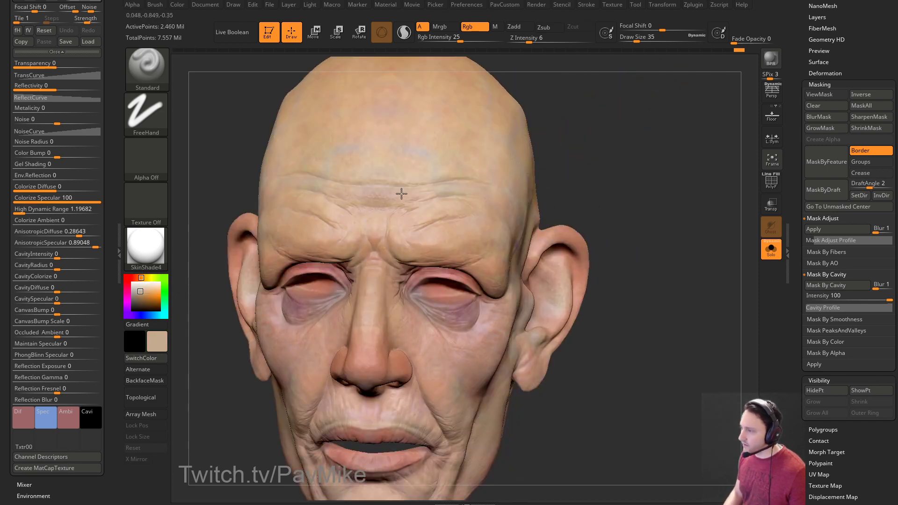
{"action": "right_click_drag", "start_coordinate": [437, 175], "coordinate": [661, 211]}
{"action": "left_click", "coordinate": [133, 277]}
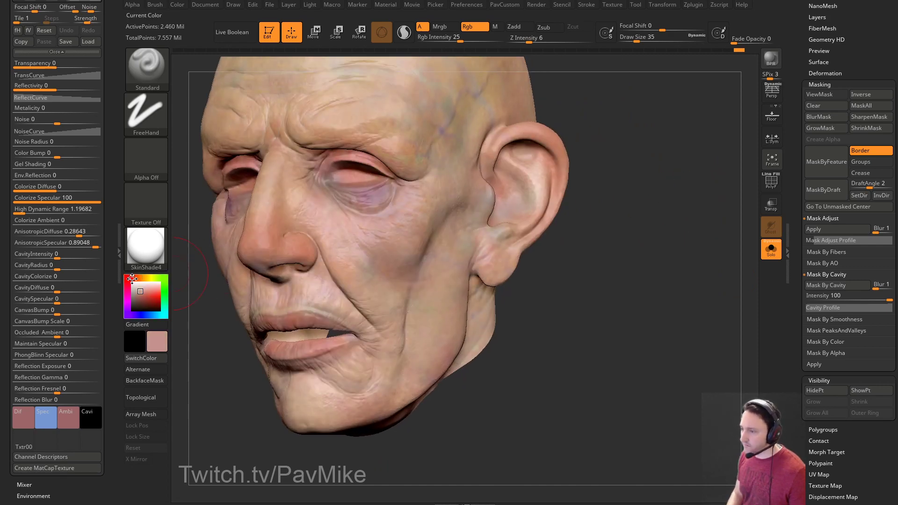
{"action": "left_click", "coordinate": [141, 292]}
Switch the paint colour from blue to a lighter pink while orbiting between profile and front views.
{"action": "right_click_drag", "start_coordinate": [541, 171], "coordinate": [510, 162]}
{"action": "right_click_drag", "start_coordinate": [631, 260], "coordinate": [683, 225]}
{"action": "right_click_drag", "start_coordinate": [606, 278], "coordinate": [653, 275]}
{"action": "right_click_drag", "start_coordinate": [333, 252], "coordinate": [262, 276]}
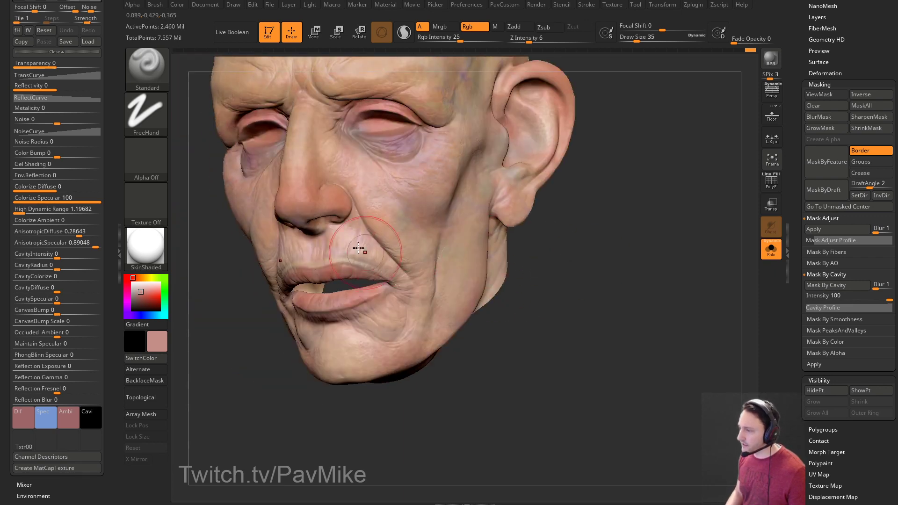
{"action": "left_click", "coordinate": [137, 294]}
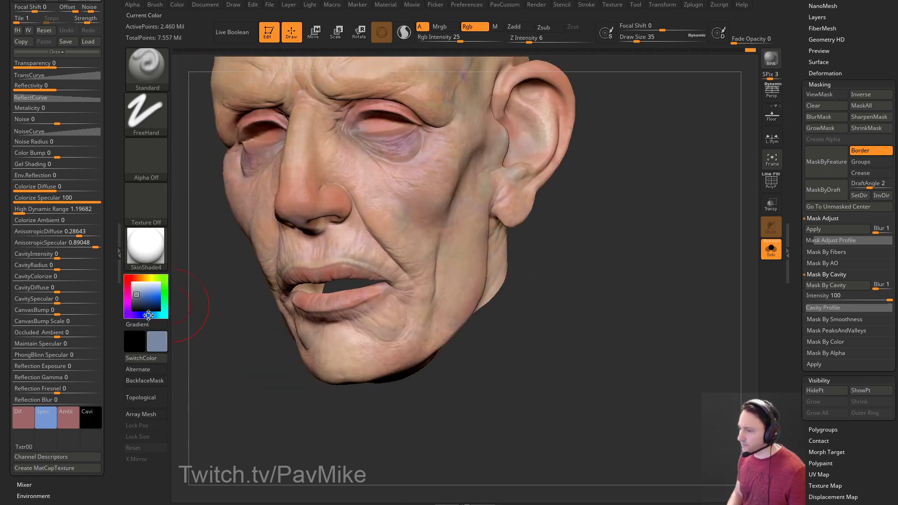
{"action": "right_click_drag", "start_coordinate": [645, 263], "coordinate": [608, 265]}
{"action": "left_click", "coordinate": [127, 293]}
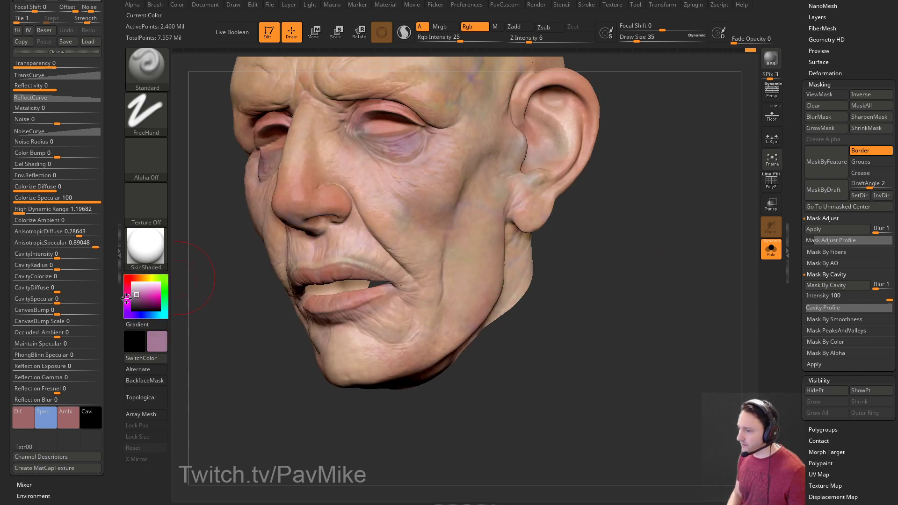
{"action": "left_click_drag", "start_coordinate": [137, 295], "coordinate": [137, 290]}
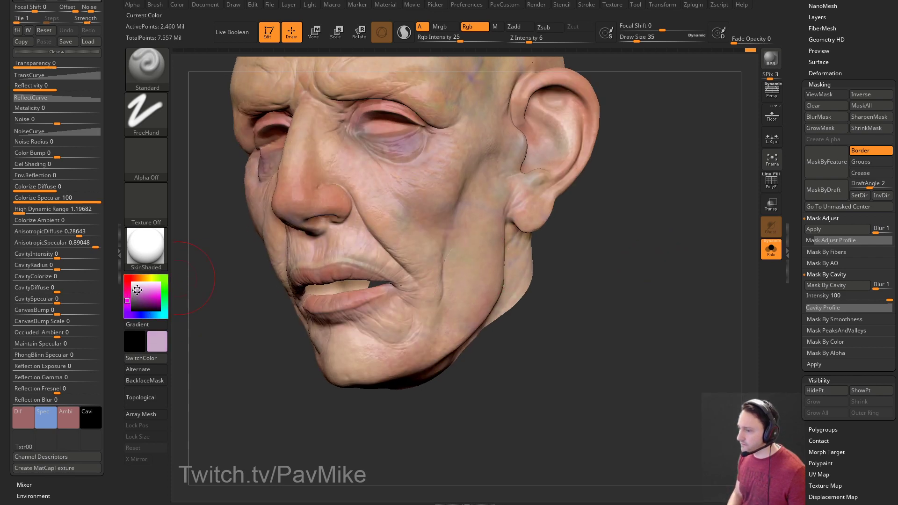
{"action": "right_click_drag", "start_coordinate": [426, 233], "coordinate": [571, 244]}
{"action": "right_click_drag", "start_coordinate": [547, 275], "coordinate": [616, 226]}
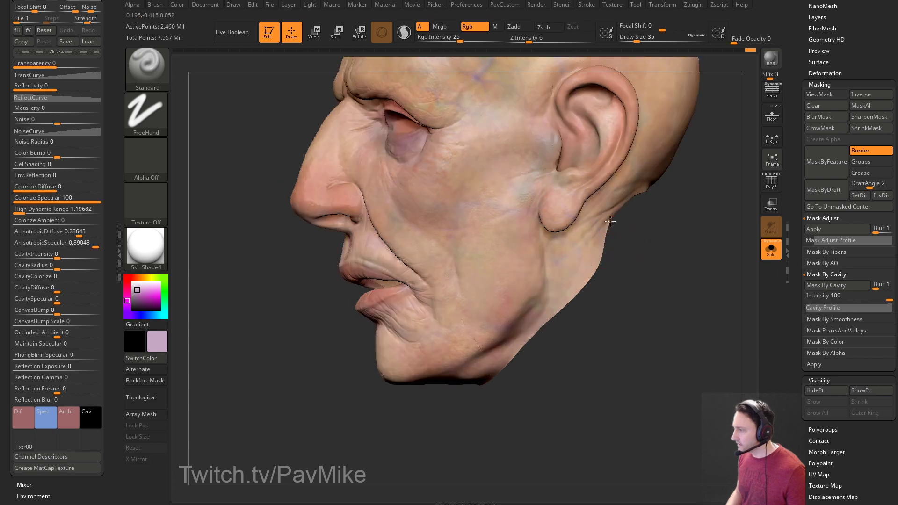
{"action": "mouse_move", "coordinate": [518, 191]}
{"action": "right_mouse_down"}
{"action": "mouse_move", "coordinate": [693, 230]}
{"action": "mouse_move", "coordinate": [683, 248]}
{"action": "mouse_move", "coordinate": [720, 220]}
{"action": "right_mouse_up"}
Recheck the cavity mask, shrink the brush to 12, and pick a blue-grey paint colour.
{"action": "key", "text": "ctrl+h"}
{"action": "left_click", "coordinate": [825, 94]}
{"action": "right_click_drag", "start_coordinate": [654, 211], "coordinate": [672, 234]}
{"action": "key", "text": "s"}
{"action": "key", "text": "Return"}
{"action": "key", "text": "["}
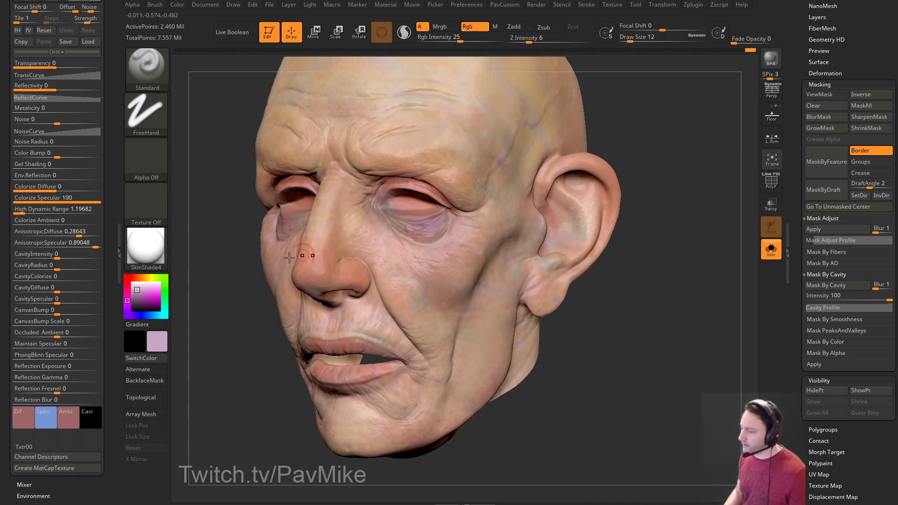
{"action": "left_click", "coordinate": [153, 315]}
{"action": "left_click", "coordinate": [139, 291]}
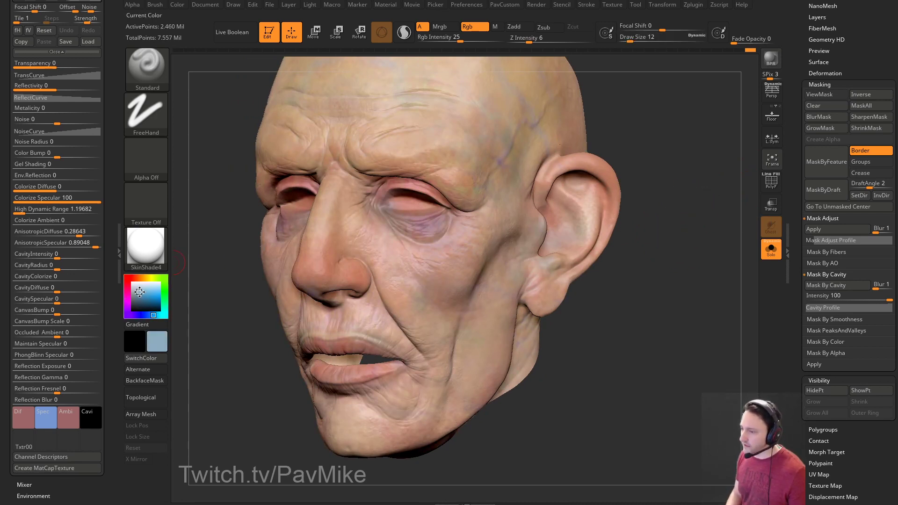
Set the brush size to 14 and zoom in until the face fills the view.
{"action": "left_click_drag", "start_coordinate": [665, 147], "coordinate": [644, 177], "text": "alt"}
{"action": "key", "text": "s"}
{"action": "left_click_drag", "start_coordinate": [397, 249], "coordinate": [374, 251]}
{"action": "mouse_move", "coordinate": [574, 177]}
{"action": "left_mouse_down"}
{"action": "mouse_move", "coordinate": [437, 254]}
{"action": "mouse_move", "coordinate": [451, 254]}
{"action": "left_mouse_up"}
{"action": "key", "text": "s"}
{"action": "left_click_drag", "start_coordinate": [605, 164], "coordinate": [429, 249]}
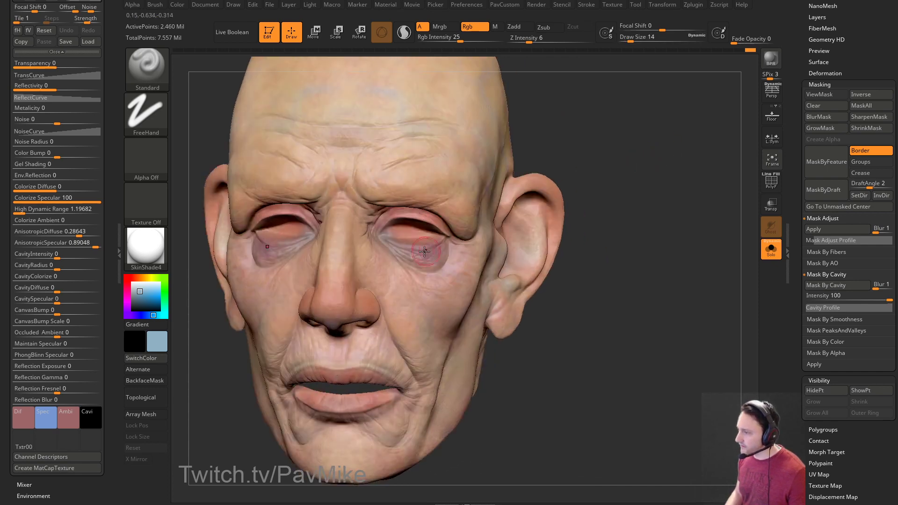
{"action": "right_click_drag", "start_coordinate": [429, 250], "coordinate": [390, 258]}
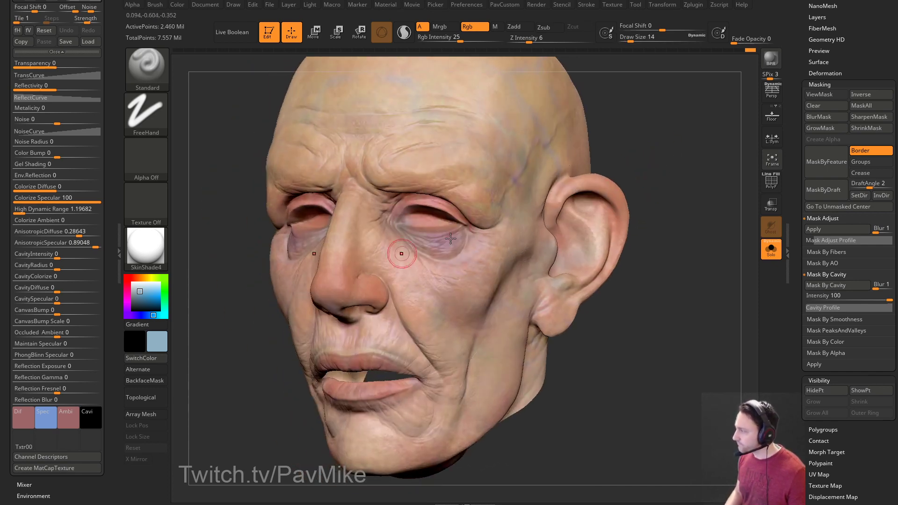
{"action": "right_click_drag", "start_coordinate": [535, 190], "coordinate": [217, 255]}
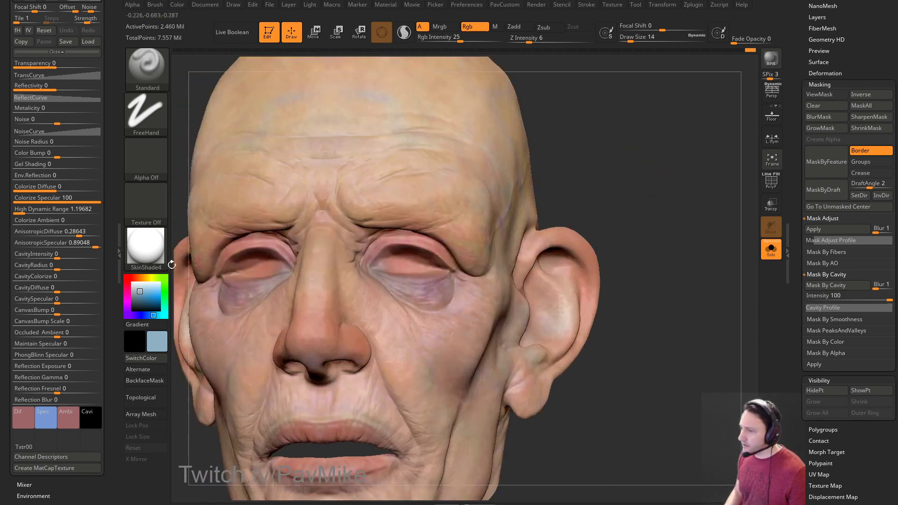
Switch to a mauve-pink paint colour and enlarge the brush to 25 while orbiting around both ears.
{"action": "left_click", "coordinate": [126, 291]}
{"action": "left_click_drag", "start_coordinate": [143, 291], "coordinate": [139, 296]}
{"action": "mouse_move", "coordinate": [559, 173]}
{"action": "right_mouse_down"}
{"action": "mouse_move", "coordinate": [619, 160]}
{"action": "mouse_move", "coordinate": [556, 178]}
{"action": "right_mouse_up"}
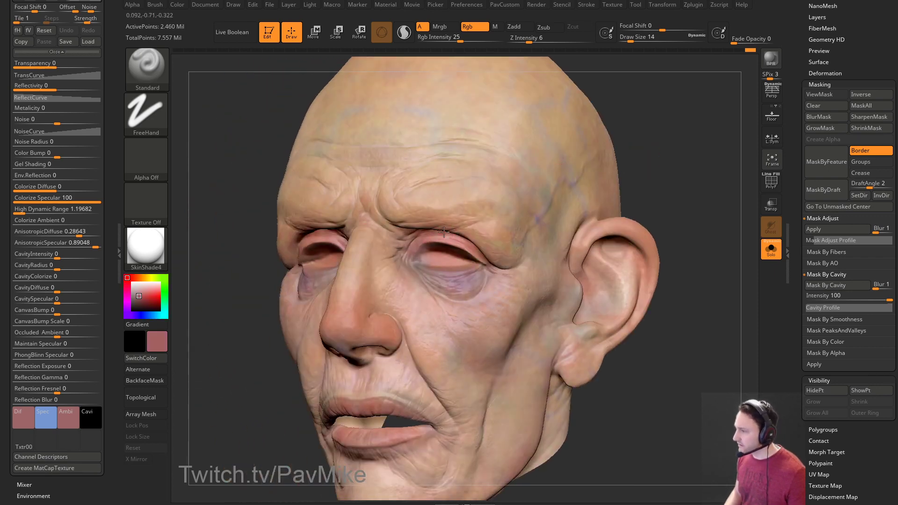
{"action": "right_click_drag", "start_coordinate": [436, 227], "coordinate": [465, 210]}
{"action": "right_click_drag", "start_coordinate": [597, 221], "coordinate": [446, 209]}
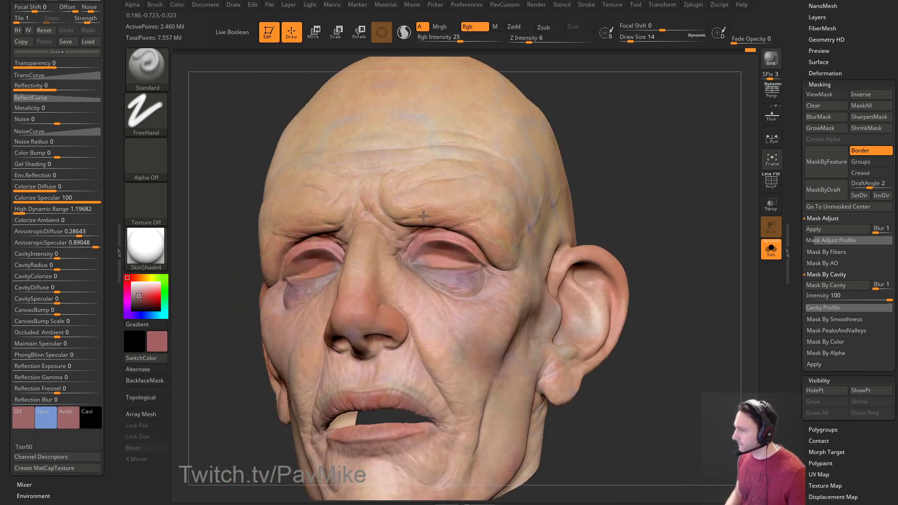
{"action": "right_click_drag", "start_coordinate": [606, 160], "coordinate": [407, 239]}
{"action": "mouse_move", "coordinate": [568, 195]}
{"action": "right_mouse_down"}
{"action": "mouse_move", "coordinate": [683, 141]}
{"action": "mouse_move", "coordinate": [654, 143]}
{"action": "mouse_move", "coordinate": [529, 201]}
{"action": "right_mouse_up"}
{"action": "key", "text": "bracketright"}
{"action": "mouse_move", "coordinate": [388, 265]}
{"action": "right_mouse_down"}
{"action": "mouse_move", "coordinate": [709, 187]}
{"action": "mouse_move", "coordinate": [658, 222]}
{"action": "mouse_move", "coordinate": [448, 225]}
{"action": "right_mouse_up"}
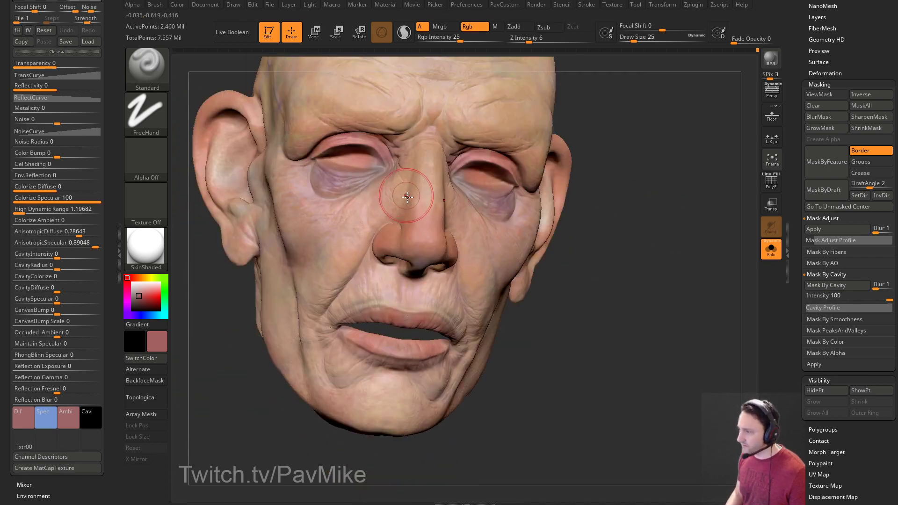
Pick a light pink paint colour and zoom in on the mouth and nose.
{"action": "left_click_drag", "start_coordinate": [139, 286], "coordinate": [139, 291]}
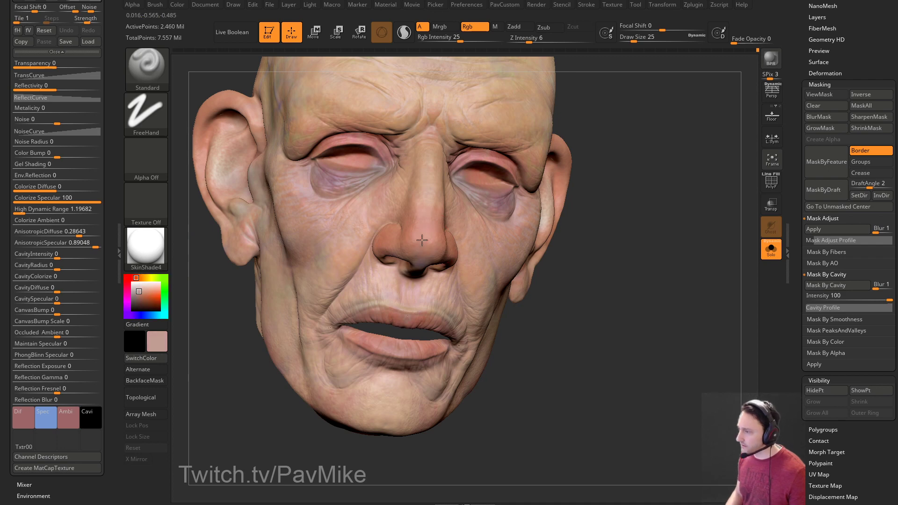
{"action": "right_click_drag", "start_coordinate": [473, 247], "coordinate": [453, 200]}
{"action": "mouse_move", "coordinate": [456, 254]}
{"action": "right_mouse_down"}
{"action": "mouse_move", "coordinate": [411, 218]}
{"action": "mouse_move", "coordinate": [331, 319]}
{"action": "mouse_move", "coordinate": [415, 251]}
{"action": "right_mouse_up"}
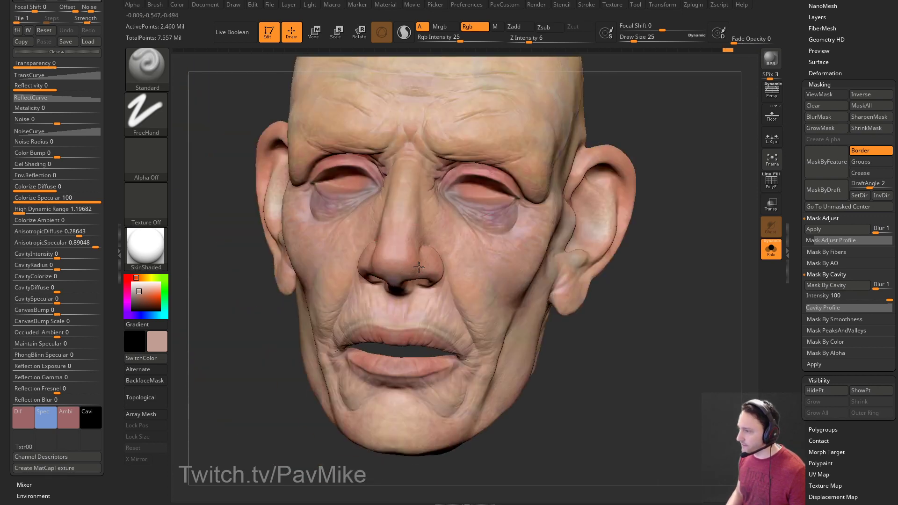
{"action": "right_click_drag", "start_coordinate": [436, 165], "coordinate": [639, 182], "text": "ctrl"}
{"action": "right_click_drag", "start_coordinate": [637, 216], "coordinate": [417, 280]}
{"action": "right_click_drag", "start_coordinate": [380, 317], "coordinate": [331, 316]}
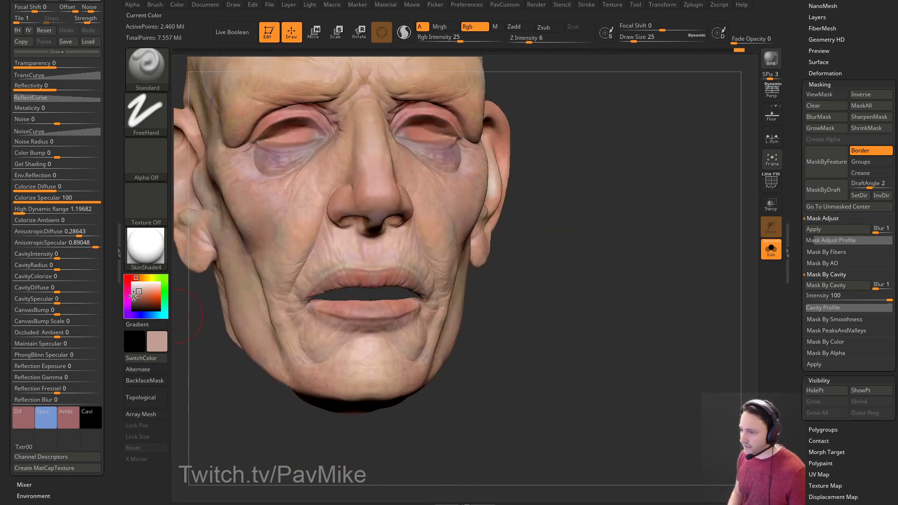
Pick a lavender paint colour and orbit toward the mouth, brow and eyes.
{"action": "left_click", "coordinate": [127, 310]}
{"action": "left_click", "coordinate": [138, 295]}
{"action": "right_click_drag", "start_coordinate": [433, 253], "coordinate": [381, 296]}
{"action": "right_click_drag", "start_coordinate": [537, 276], "coordinate": [411, 279]}
{"action": "right_click_drag", "start_coordinate": [624, 240], "coordinate": [643, 212]}
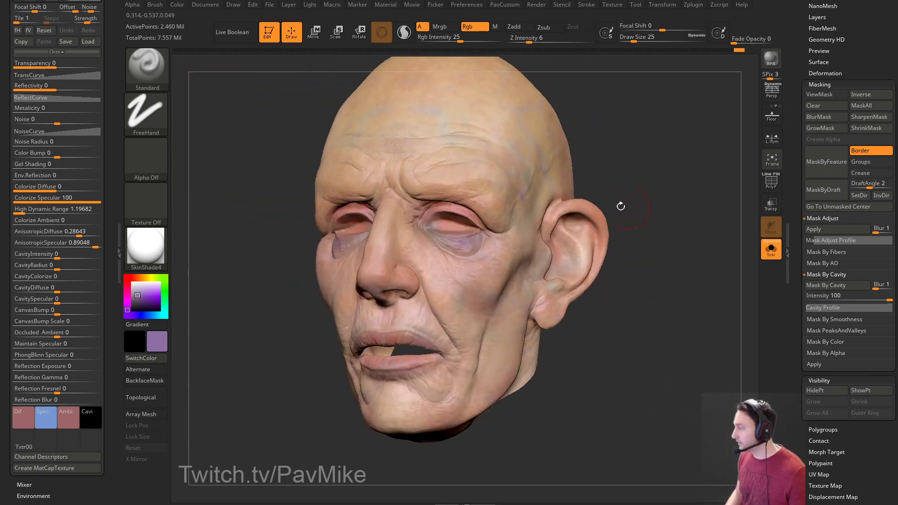
{"action": "right_click_drag", "start_coordinate": [612, 262], "coordinate": [644, 150]}
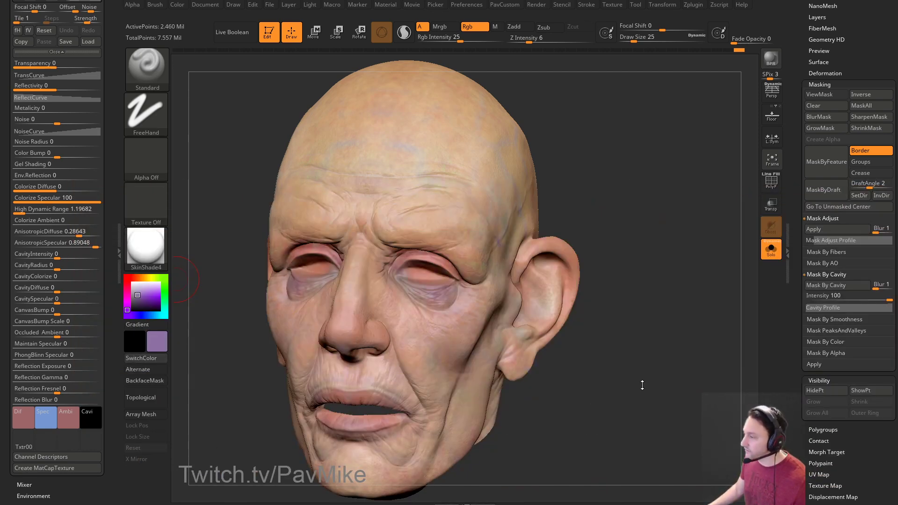
Expand the Tool > Polypaint settings in the right tray.
{"action": "right_click_drag", "start_coordinate": [642, 385], "coordinate": [666, 374], "text": "ctrl"}
{"action": "scroll", "coordinate": [798, 320], "scroll_direction": "down", "scroll_amount": 1}
{"action": "scroll", "coordinate": [798, 320], "scroll_direction": "down", "scroll_amount": 5}
{"action": "left_click", "coordinate": [818, 242]}
{"action": "scroll", "coordinate": [799, 264], "scroll_direction": "down", "scroll_amount": 1}
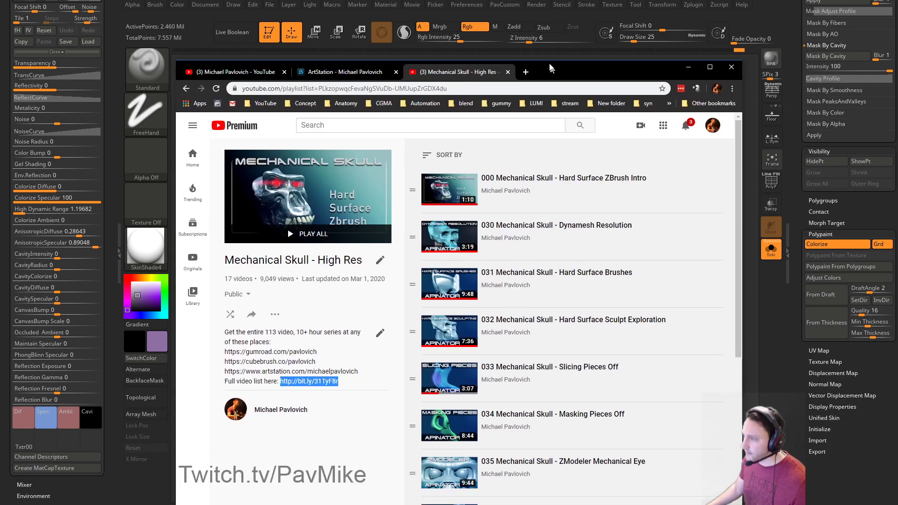
Bring Chrome in front of ZBrush and switch to the ArtStation profile tab.
{"action": "key", "text": "alt+Tab"}
{"action": "left_click", "coordinate": [177, 58]}
{"action": "left_click", "coordinate": [335, 41]}
{"action": "scroll", "coordinate": [349, 178], "scroll_direction": "down", "scroll_amount": 3}
Browse the videos on the ZBrush 2020 What's New artwork page, then return to ZBrush.
{"action": "left_click", "coordinate": [348, 177]}
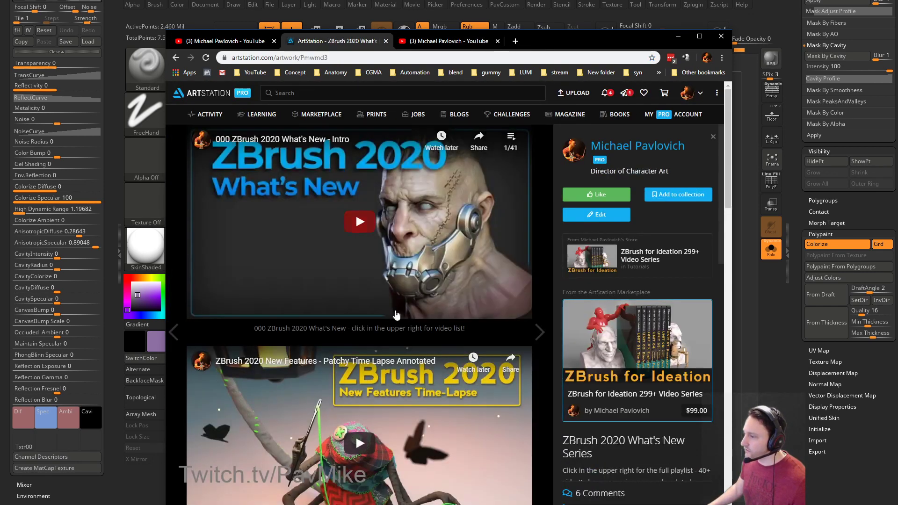
{"action": "scroll", "coordinate": [355, 248], "scroll_direction": "down", "scroll_amount": 5}
{"action": "scroll", "coordinate": [355, 249], "scroll_direction": "down", "scroll_amount": 5}
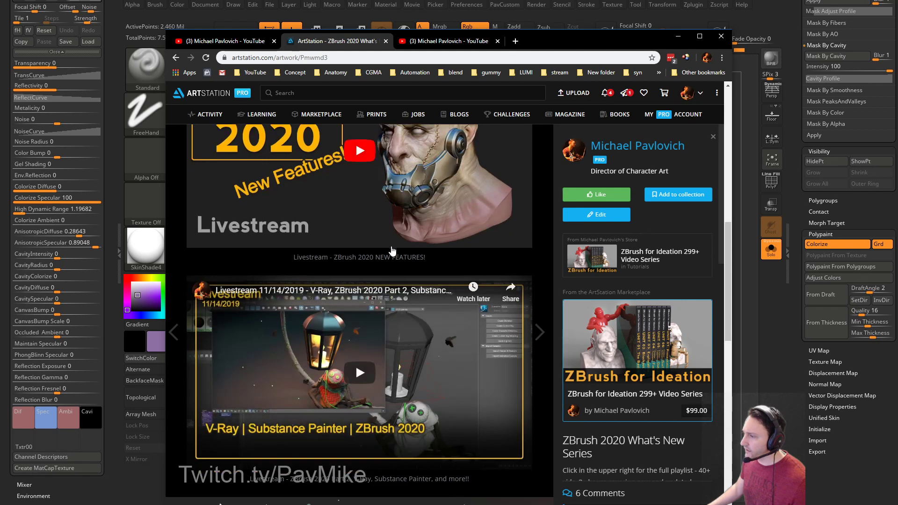
{"action": "scroll", "coordinate": [454, 308], "scroll_direction": "up", "scroll_amount": 3}
{"action": "scroll", "coordinate": [421, 318], "scroll_direction": "up", "scroll_amount": 1}
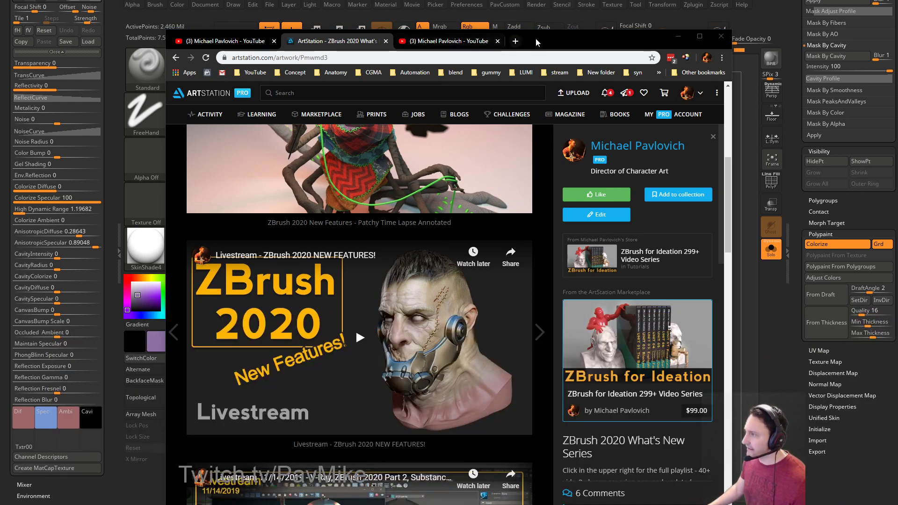
{"action": "key", "text": "alt+Tab"}
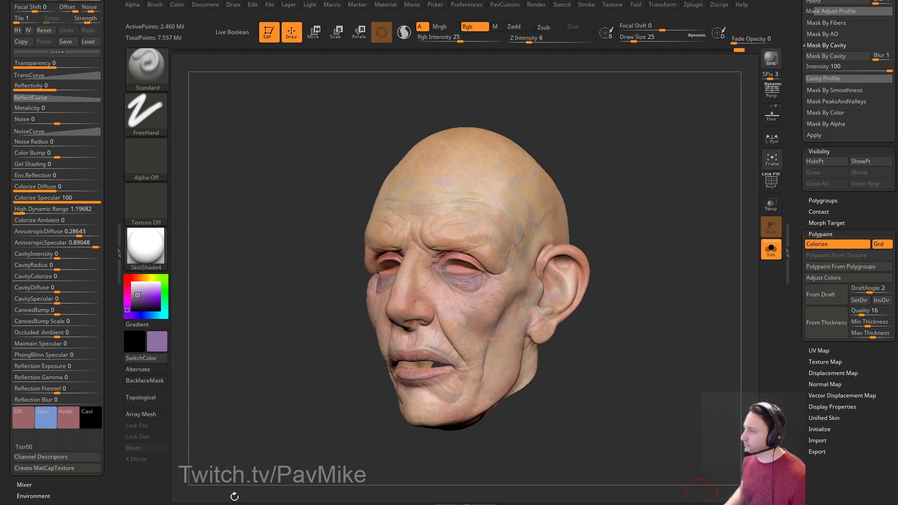
Rotate the head to near-frontal and pick a lighter lavender paint colour.
{"action": "left_click_drag", "start_coordinate": [235, 496], "coordinate": [695, 106]}
{"action": "mouse_move", "coordinate": [512, 206]}
{"action": "left_mouse_down"}
{"action": "mouse_move", "coordinate": [619, 191]}
{"action": "mouse_move", "coordinate": [644, 201]}
{"action": "mouse_move", "coordinate": [638, 197]}
{"action": "mouse_move", "coordinate": [665, 227]}
{"action": "mouse_move", "coordinate": [635, 177]}
{"action": "mouse_move", "coordinate": [653, 158]}
{"action": "mouse_move", "coordinate": [680, 170]}
{"action": "mouse_move", "coordinate": [626, 151]}
{"action": "left_mouse_up"}
{"action": "left_click", "coordinate": [139, 290]}
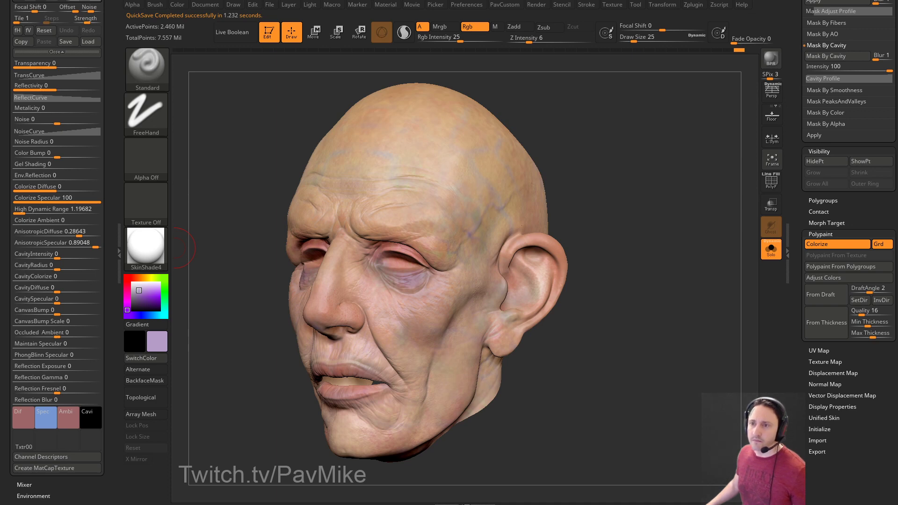
{"action": "left_click_drag", "start_coordinate": [220, 94], "coordinate": [593, 128]}
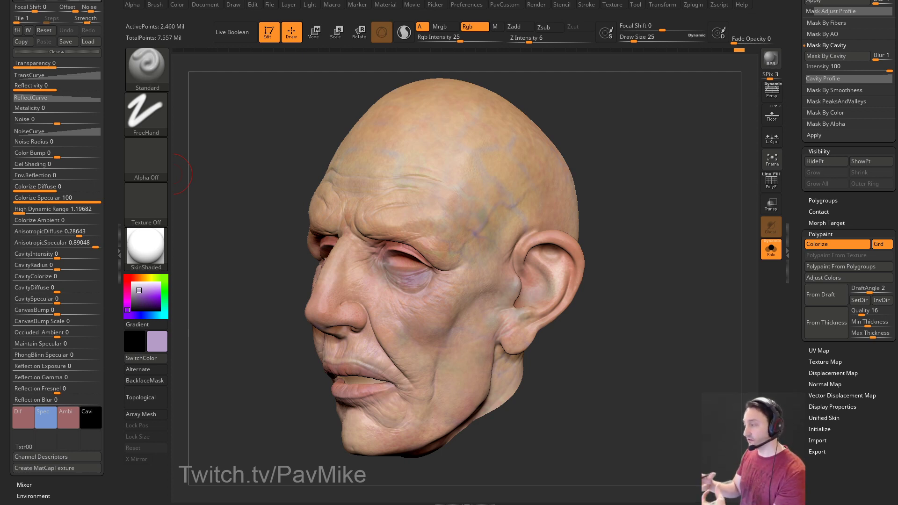
Shrink the brush to 12, inspect the skin paint, then bring up and nudge the ArtStation browser window.
{"action": "mouse_move", "coordinate": [630, 81]}
{"action": "left_mouse_down", "text": "shift"}
{"action": "mouse_move", "coordinate": [647, 111]}
{"action": "mouse_move", "coordinate": [625, 132]}
{"action": "mouse_move", "coordinate": [632, 142]}
{"action": "mouse_move", "coordinate": [446, 160]}
{"action": "left_mouse_up", "text": "shift"}
{"action": "key", "text": "s"}
{"action": "key", "text": "s"}
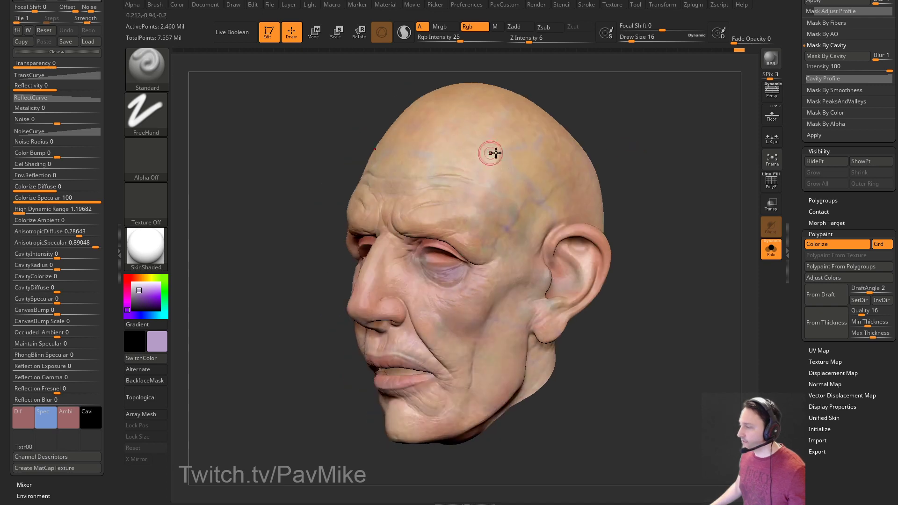
{"action": "left_click_drag", "start_coordinate": [703, 219], "coordinate": [677, 212]}
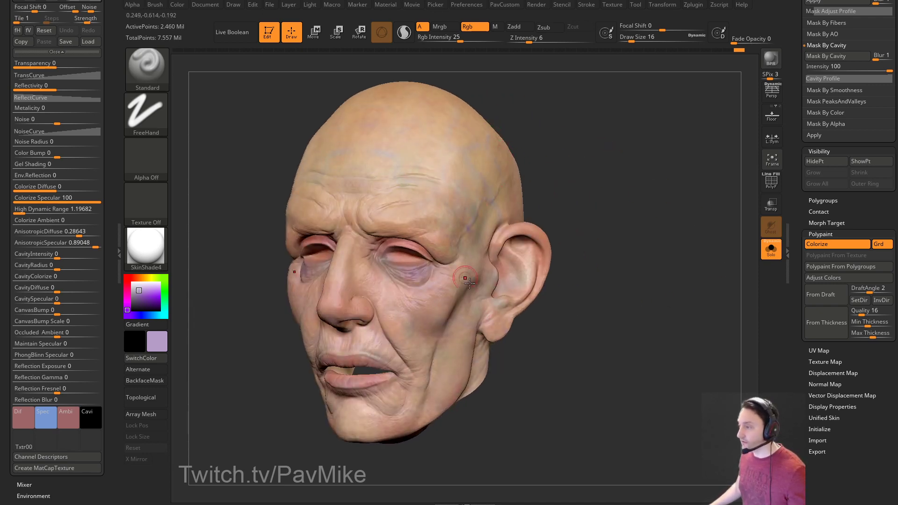
{"action": "left_click_drag", "start_coordinate": [597, 214], "coordinate": [580, 214]}
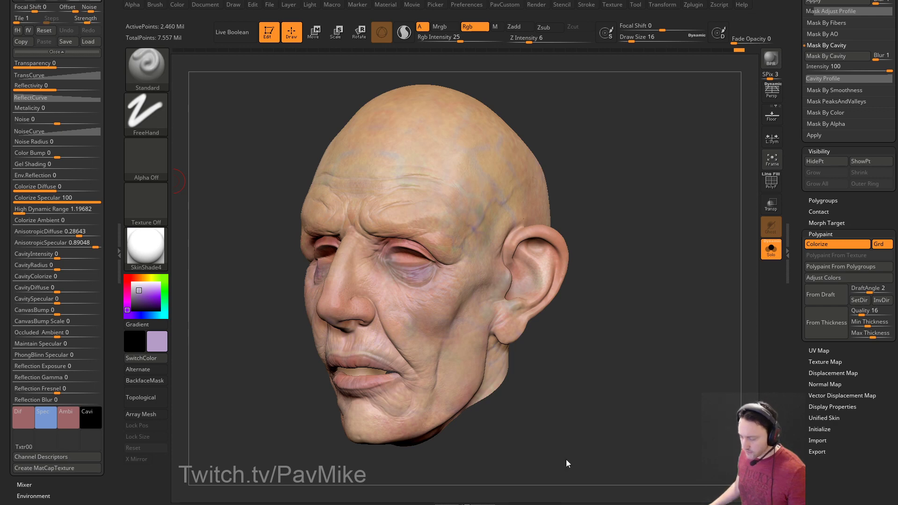
{"action": "key", "text": "alt+Tab"}
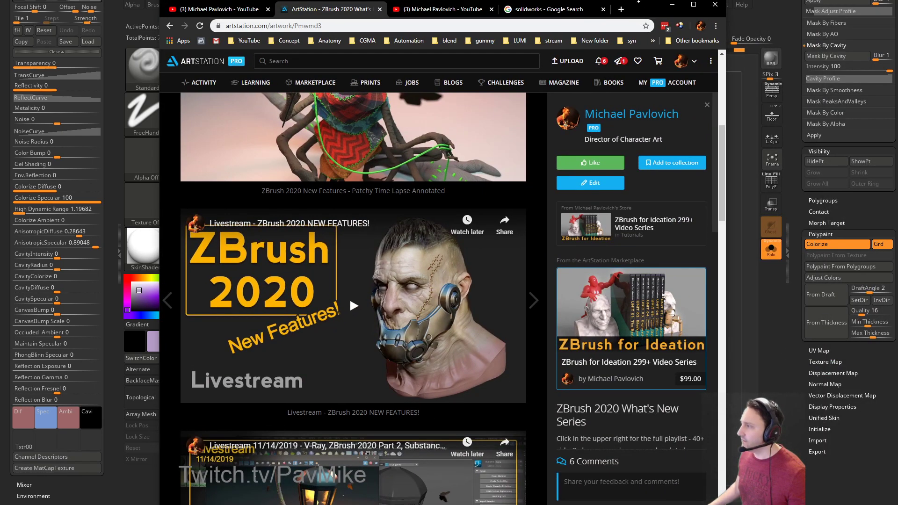
{"action": "mouse_move", "coordinate": [635, 8]}
{"action": "left_mouse_down"}
{"action": "mouse_move", "coordinate": [636, 34]}
{"action": "mouse_move", "coordinate": [641, 17]}
{"action": "left_mouse_up"}
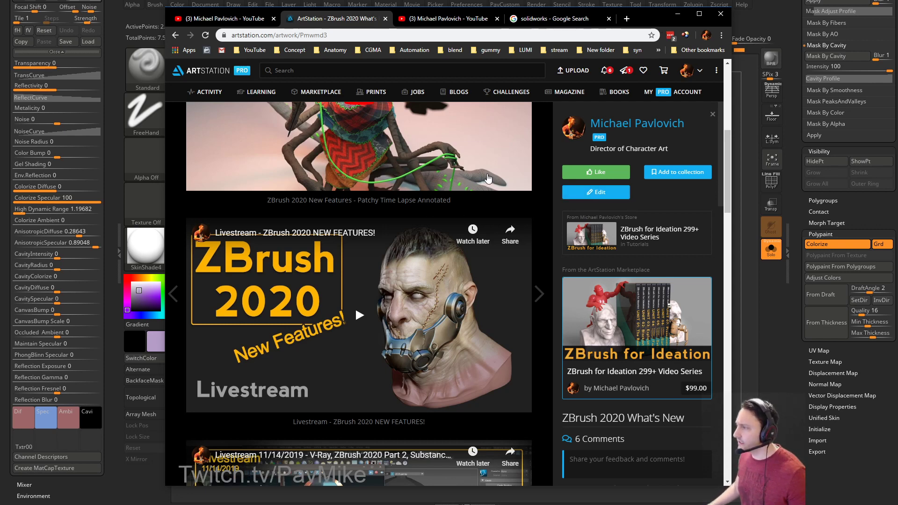
Copy the link of the 'Do I Need a College Degree?' post from the Manage Blog page.
{"action": "scroll", "coordinate": [509, 181], "scroll_direction": "down", "scroll_amount": 1}
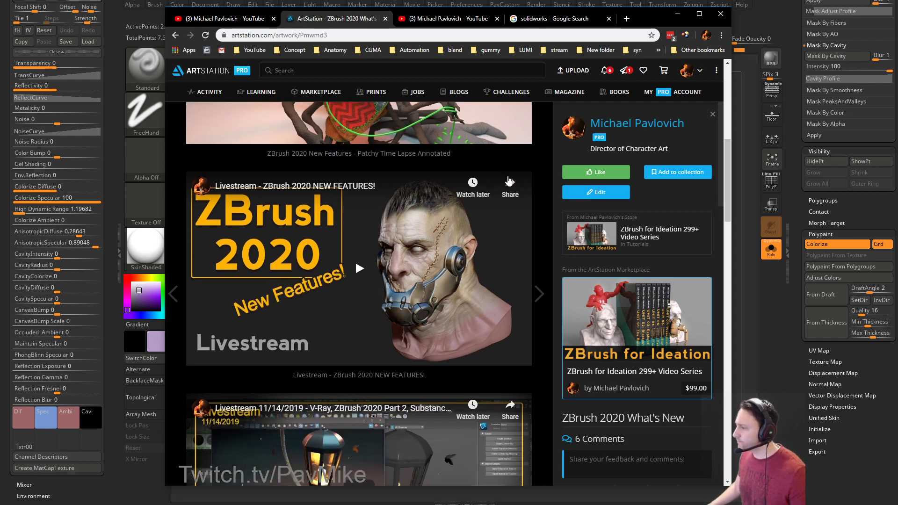
{"action": "scroll", "coordinate": [509, 181], "scroll_direction": "up", "scroll_amount": 3}
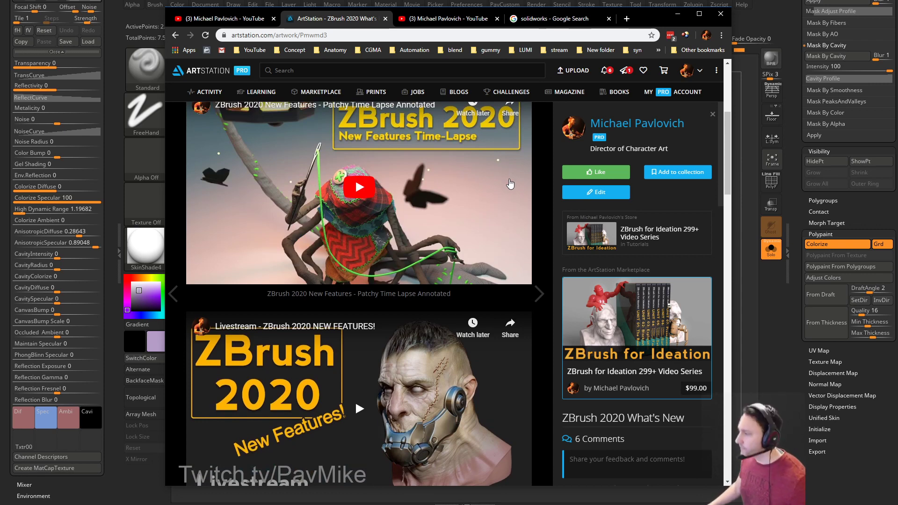
{"action": "scroll", "coordinate": [267, 126], "scroll_direction": "up", "scroll_amount": 5}
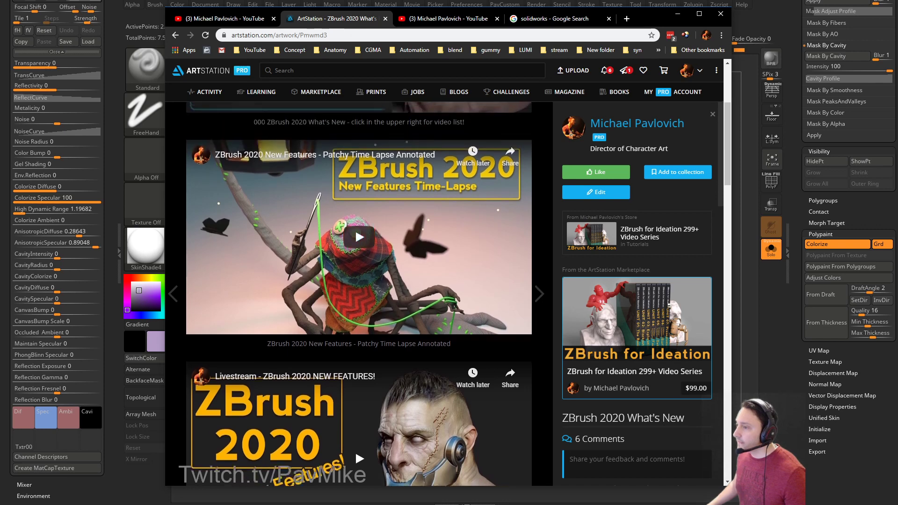
{"action": "mouse_move", "coordinate": [698, 74]}
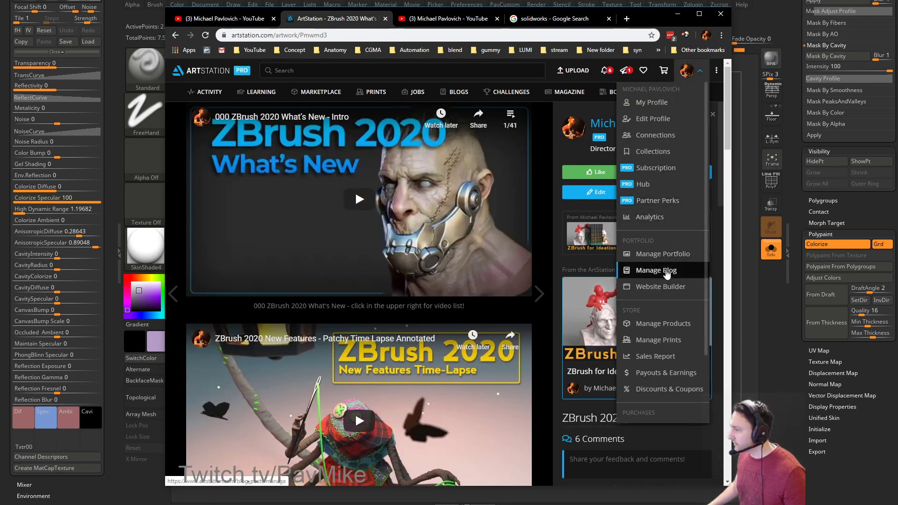
{"action": "left_click", "coordinate": [666, 271]}
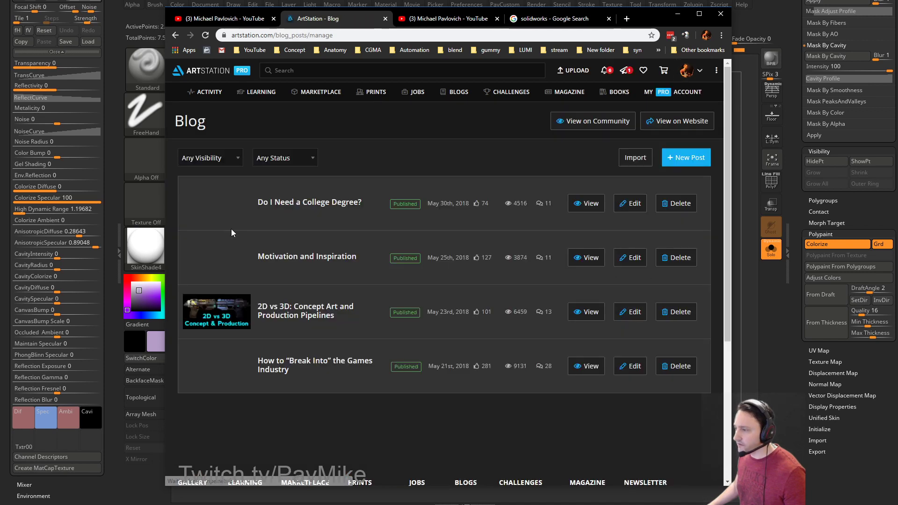
{"action": "right_click", "coordinate": [310, 202]}
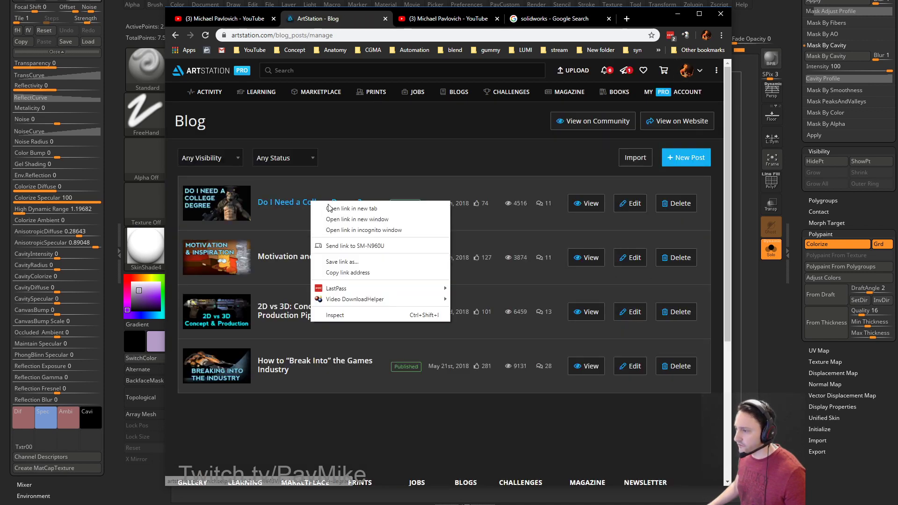
{"action": "left_click", "coordinate": [340, 276]}
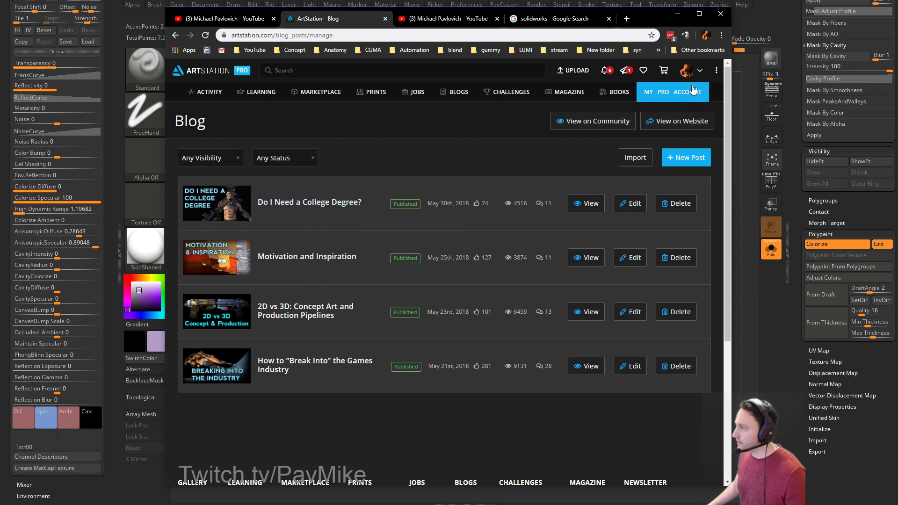
Visit My Profile > Blog, select its web address, then hide the browser.
{"action": "mouse_move", "coordinate": [698, 74]}
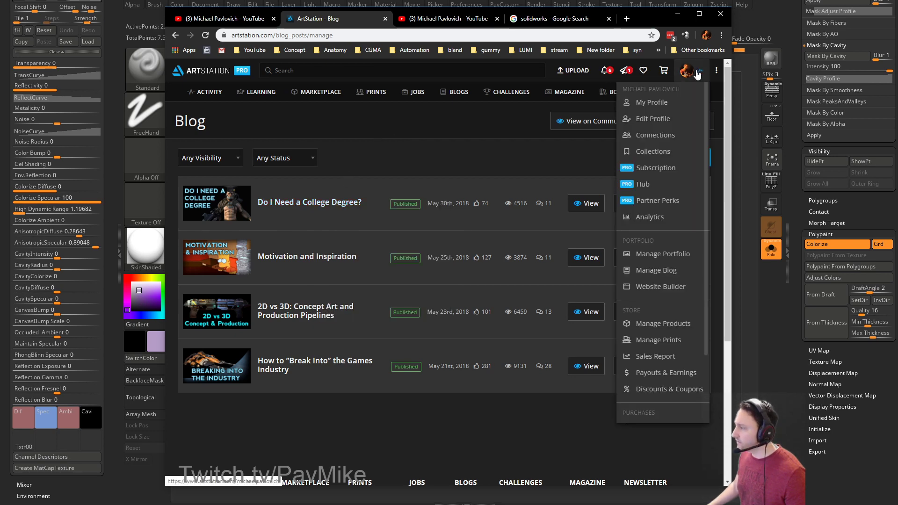
{"action": "left_click", "coordinate": [661, 105]}
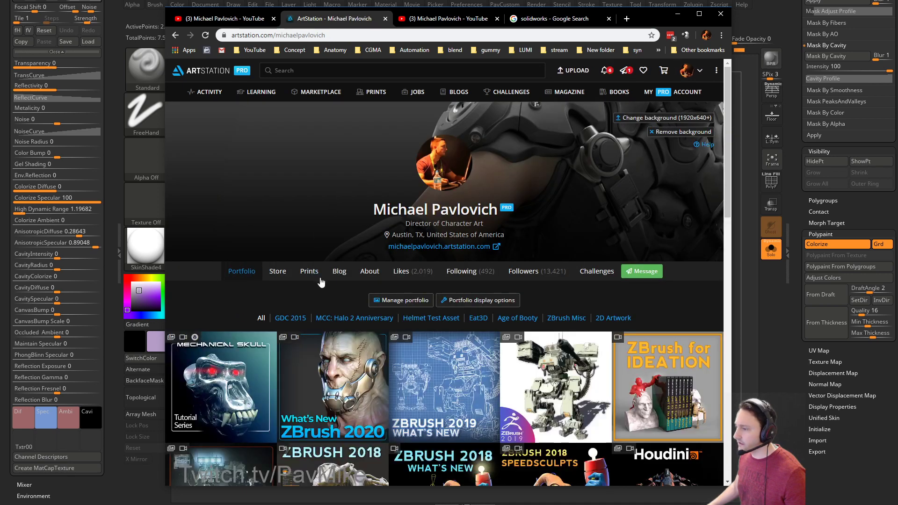
{"action": "left_click", "coordinate": [340, 276]}
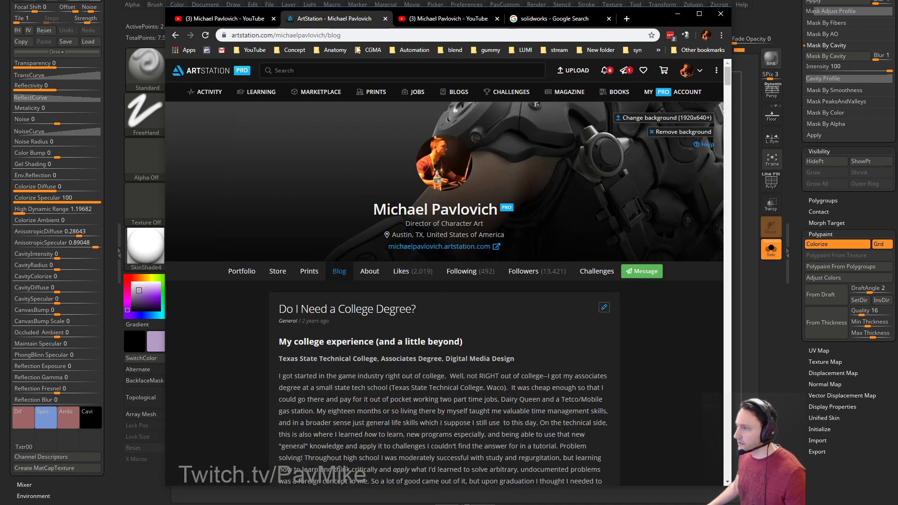
{"action": "left_click", "coordinate": [372, 35]}
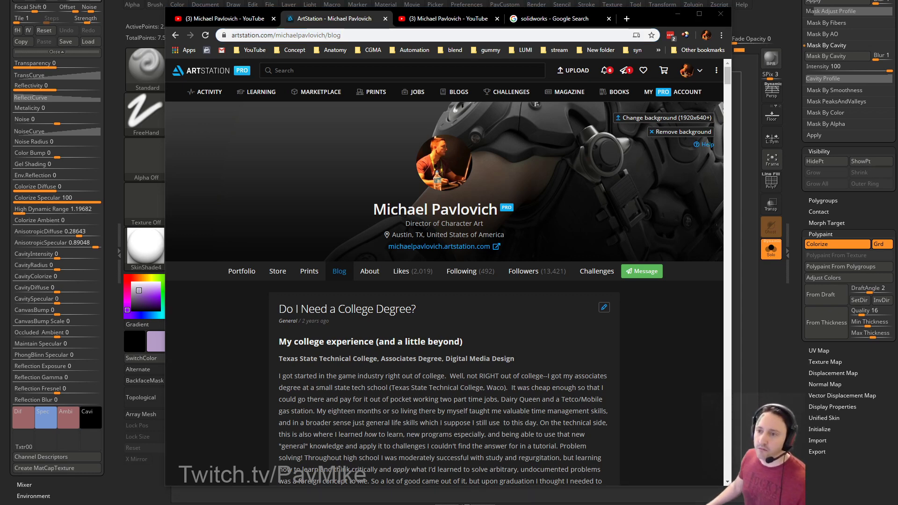
{"action": "left_click", "coordinate": [677, 14]}
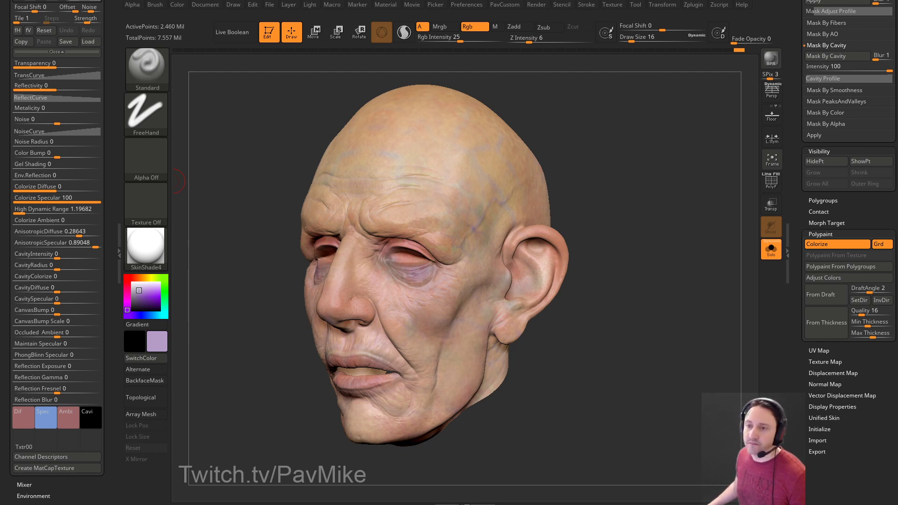
BPR render the head, then sample its SkinShade4 material and expand the wax settings.
{"action": "left_click", "coordinate": [771, 59]}
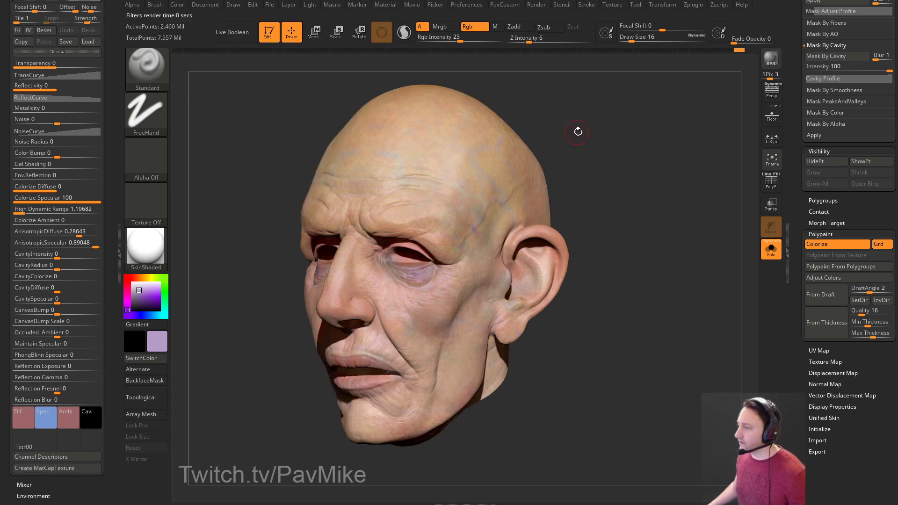
{"action": "left_click_drag", "start_coordinate": [571, 134], "coordinate": [545, 138]}
{"action": "left_click_drag", "start_coordinate": [149, 248], "coordinate": [352, 167]}
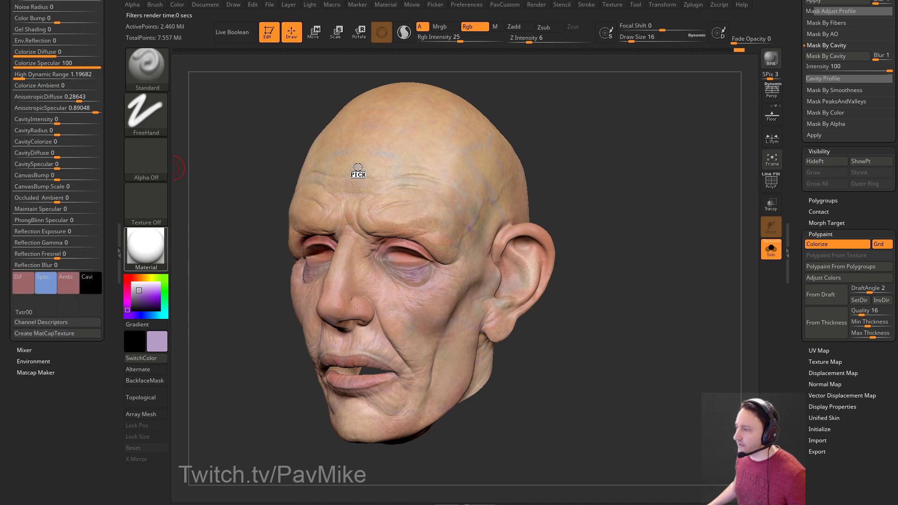
{"action": "left_click_drag", "start_coordinate": [109, 89], "coordinate": [113, 245]}
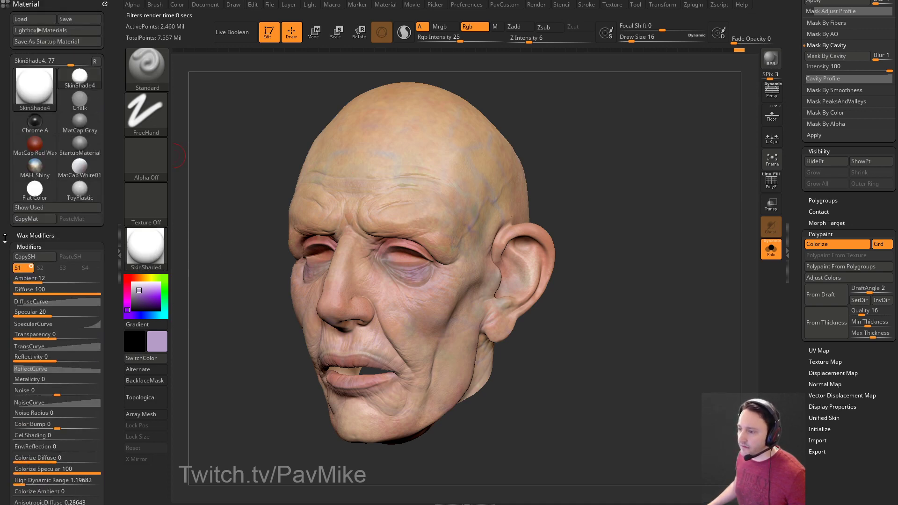
{"action": "left_click", "coordinate": [22, 236], "text": "shift"}
{"action": "left_click_drag", "start_coordinate": [8, 224], "coordinate": [37, 193]}
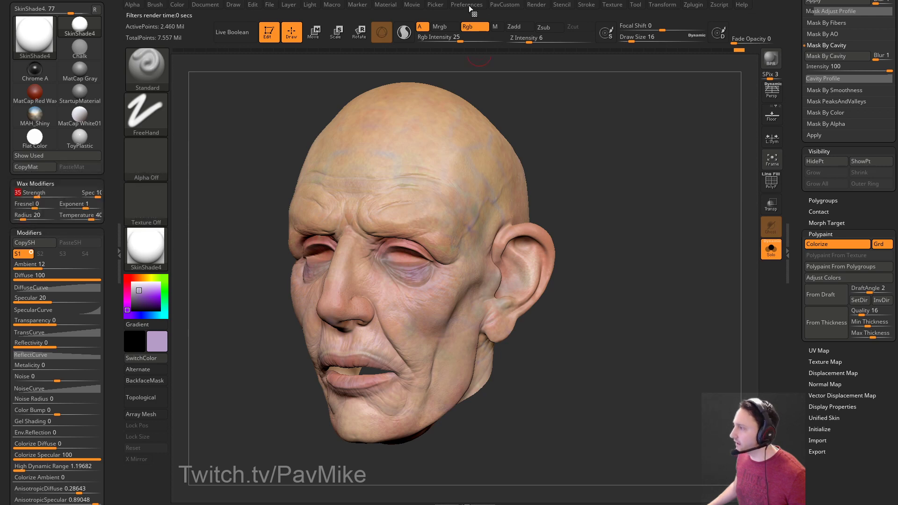
Lower the SkinShade4 wax strength and re-render to preview the softer shading.
{"action": "left_click", "coordinate": [472, 7]}
{"action": "mouse_move", "coordinate": [536, 7]}
{"action": "key", "text": "shift"}
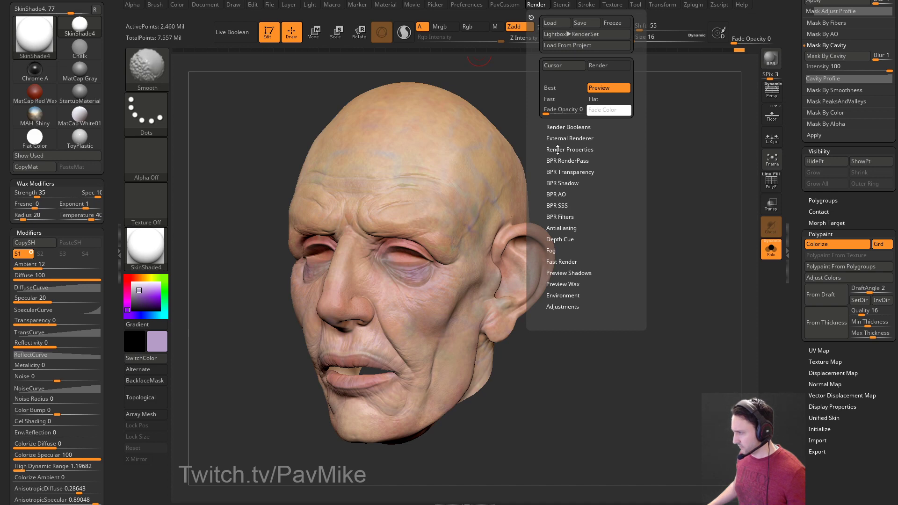
{"action": "left_click", "coordinate": [557, 150]}
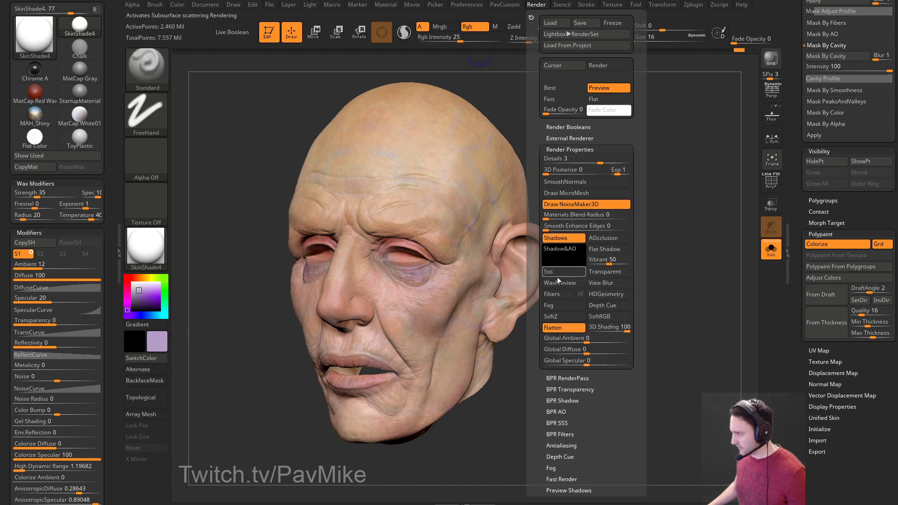
{"action": "left_click_drag", "start_coordinate": [236, 233], "coordinate": [257, 230]}
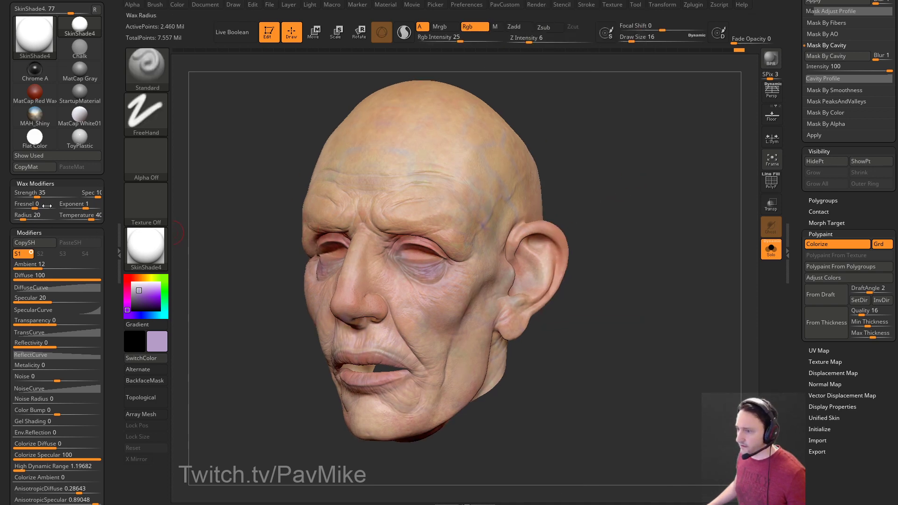
{"action": "left_click_drag", "start_coordinate": [37, 195], "coordinate": [29, 195]}
{"action": "key", "text": "shift+r"}
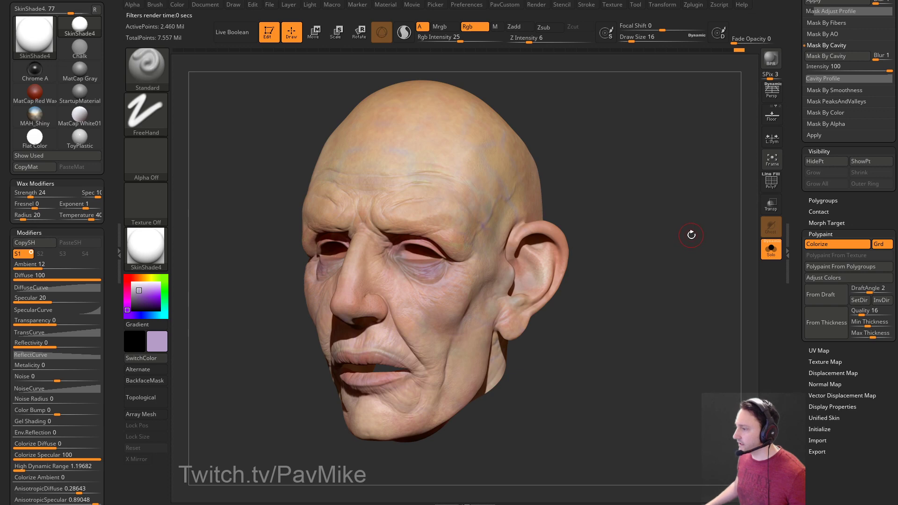
Weaken shadow strength to about 0.66, raise shadow rays from 12 to 96, and re-render.
{"action": "left_click", "coordinate": [541, 5]}
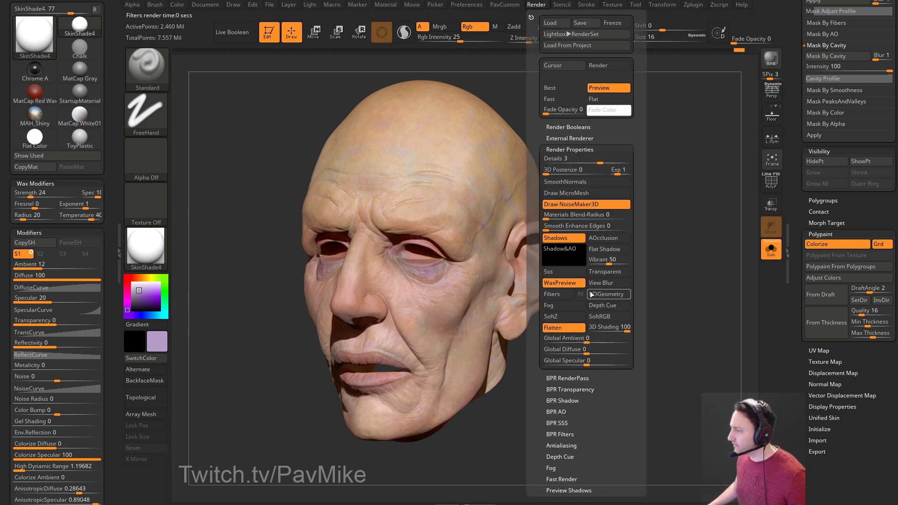
{"action": "left_click_drag", "start_coordinate": [537, 180], "coordinate": [533, 121]}
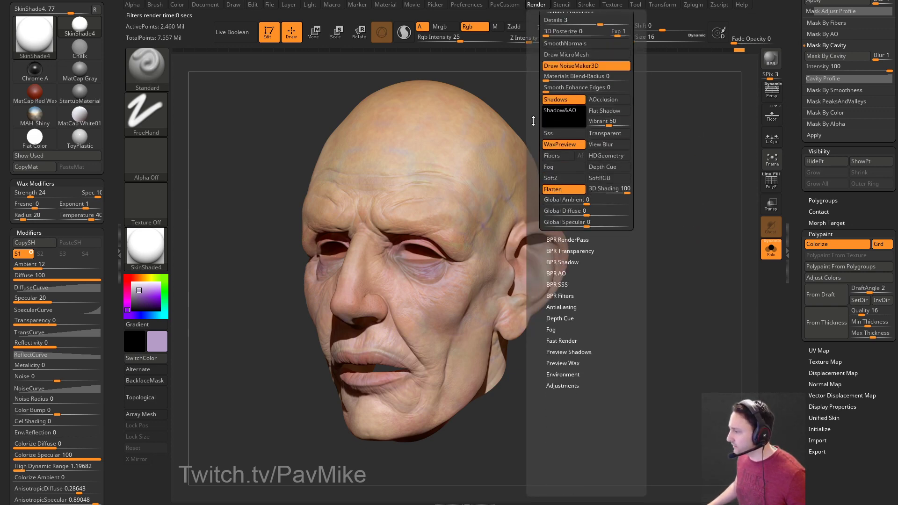
{"action": "left_click", "coordinate": [563, 262]}
{"action": "mouse_move", "coordinate": [582, 274]}
{"action": "left_mouse_down"}
{"action": "mouse_move", "coordinate": [568, 274]}
{"action": "mouse_move", "coordinate": [616, 274]}
{"action": "mouse_move", "coordinate": [595, 287]}
{"action": "left_mouse_up"}
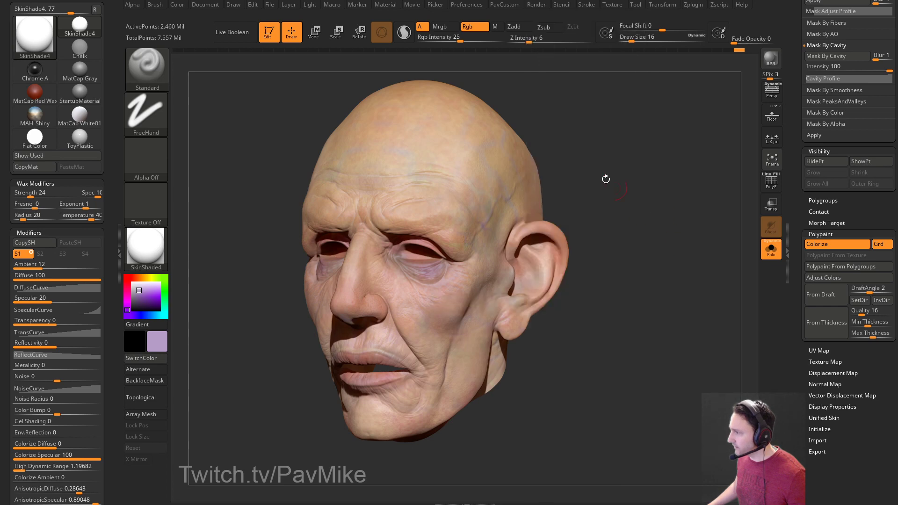
{"action": "left_click", "coordinate": [586, 6]}
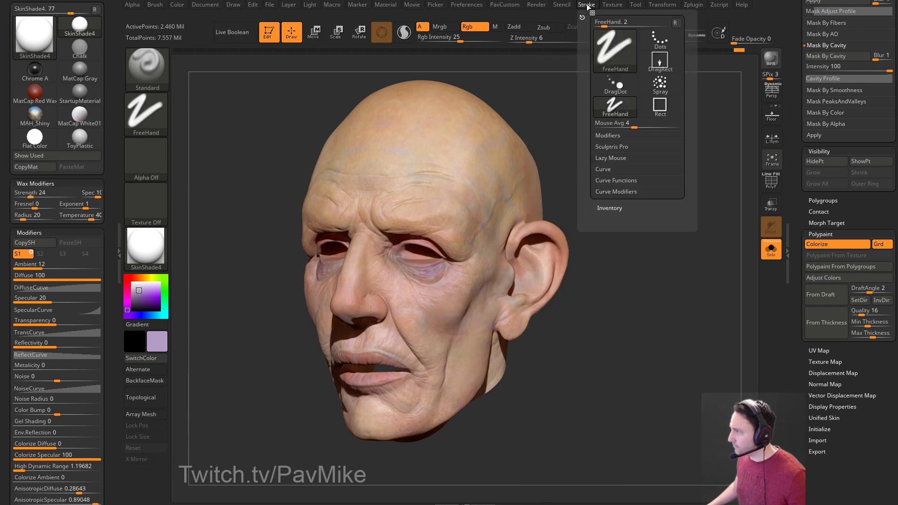
{"action": "left_click", "coordinate": [537, 4]}
{"action": "left_click_drag", "start_coordinate": [556, 417], "coordinate": [563, 418]}
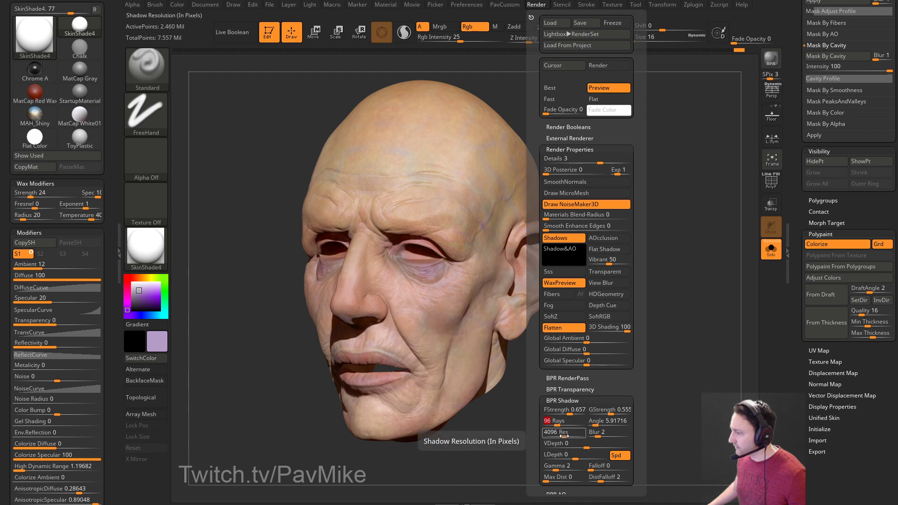
{"action": "key", "text": "shift+r"}
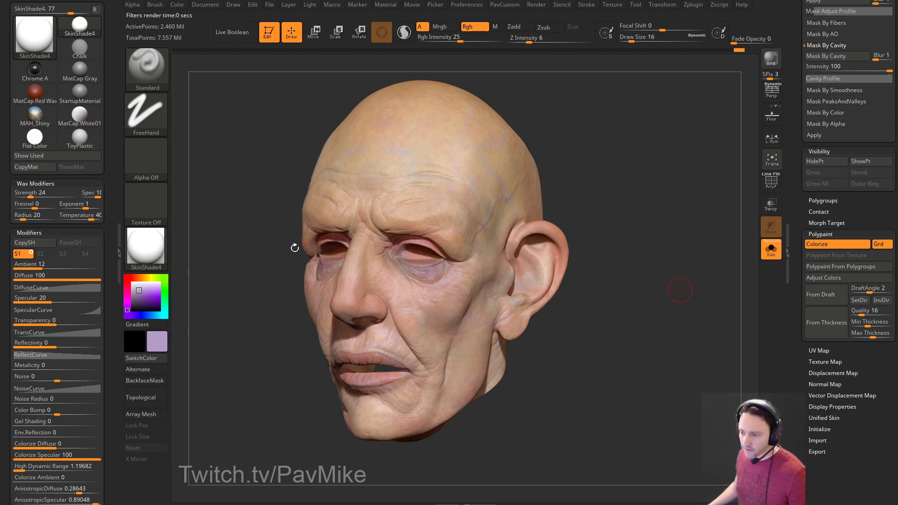
Show Task Manager's CPU performance graphs for the Threadripper and move the window off the head.
{"action": "key", "text": "ctrl+shift+Escape"}
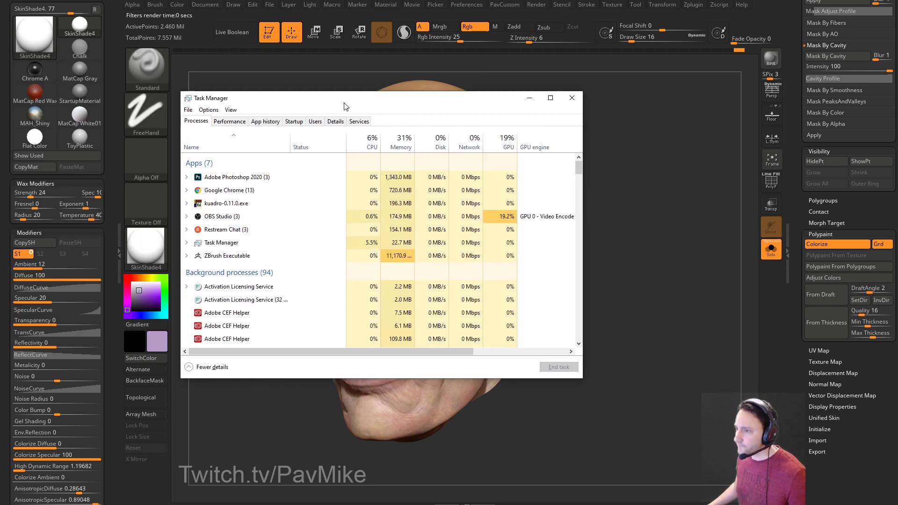
{"action": "left_click", "coordinate": [228, 121]}
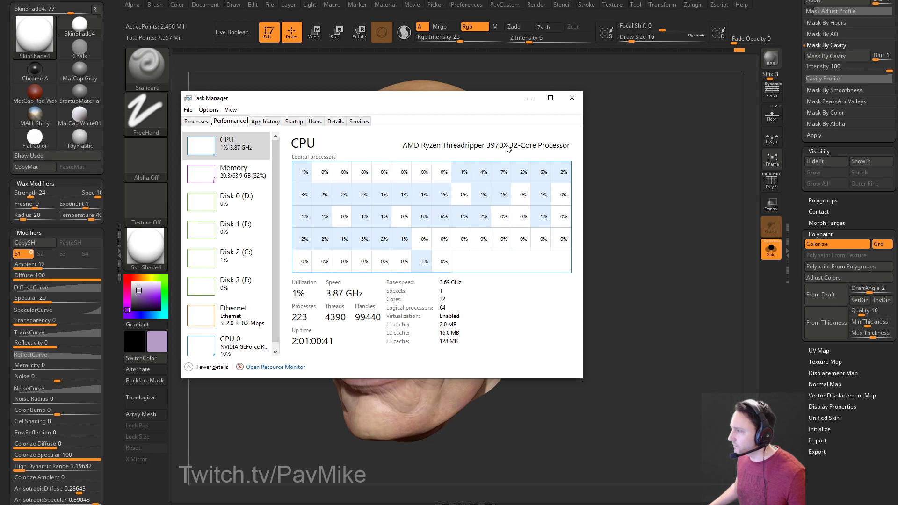
{"action": "left_click_drag", "start_coordinate": [483, 103], "coordinate": [132, 79]}
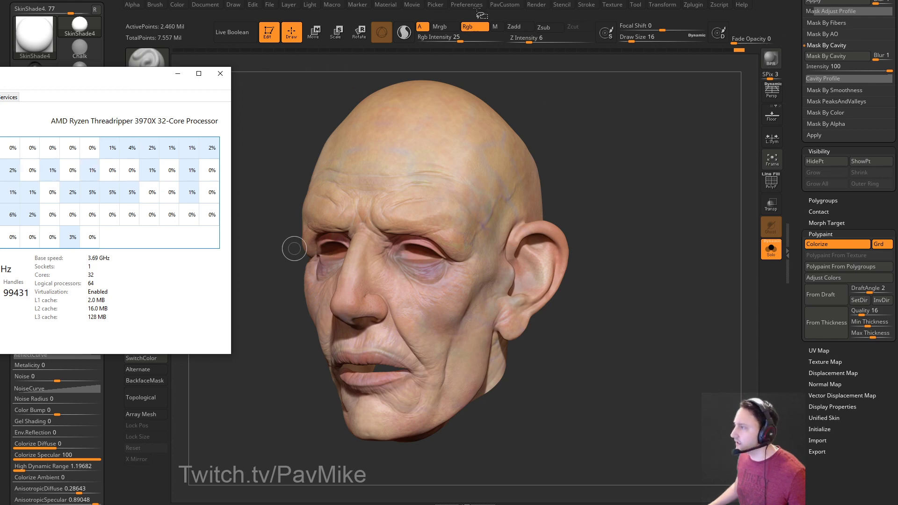
Enable ambient occlusion, keep shadow blur at 2, and set the BPR AO blur to 2.
{"action": "left_click", "coordinate": [536, 4]}
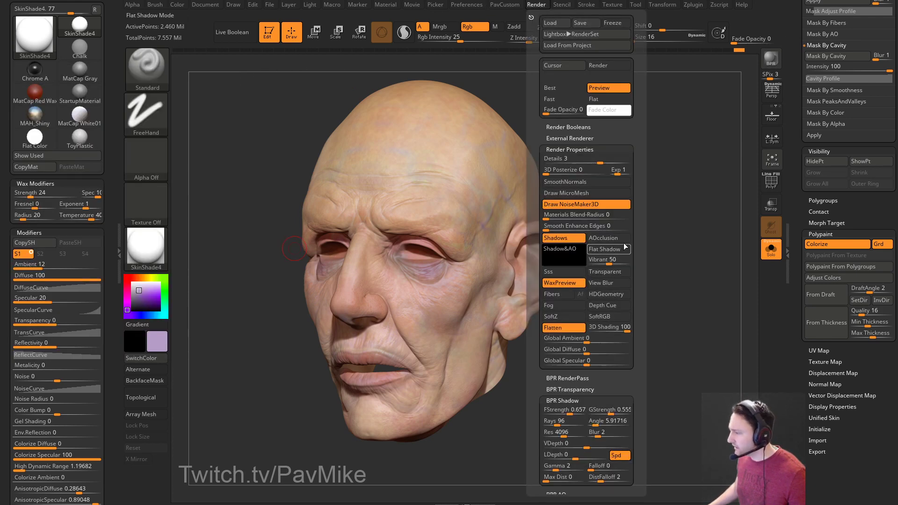
{"action": "left_click", "coordinate": [603, 238]}
{"action": "scroll", "coordinate": [603, 280], "scroll_direction": "down", "scroll_amount": 5}
{"action": "left_click", "coordinate": [600, 279]}
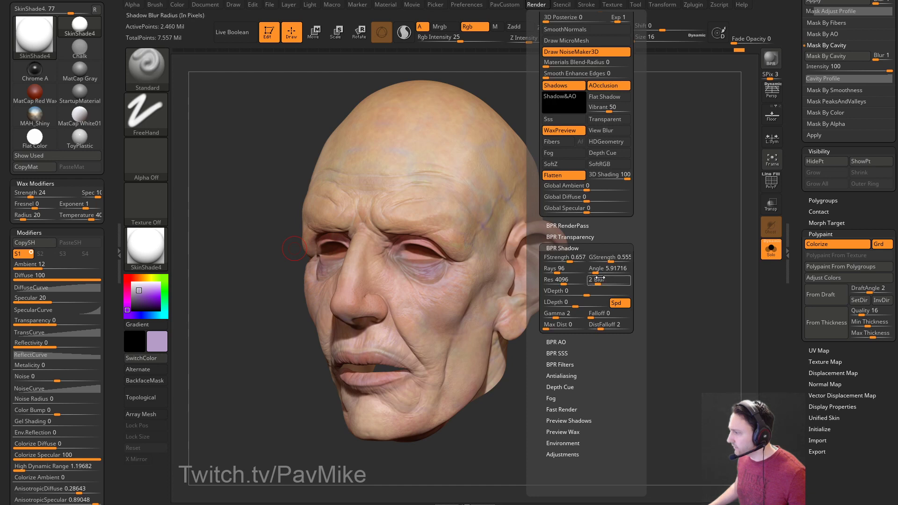
{"action": "key", "text": "Return"}
{"action": "left_click", "coordinate": [555, 342]}
{"action": "scroll", "coordinate": [580, 346], "scroll_direction": "down", "scroll_amount": 1}
{"action": "left_click", "coordinate": [600, 338]}
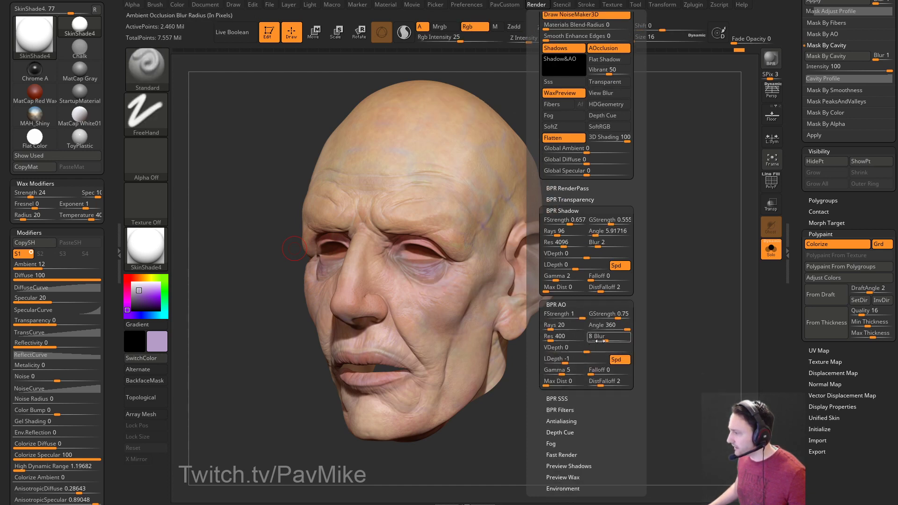
{"action": "key", "text": "BackSpace"}
{"action": "type", "text": "2"}
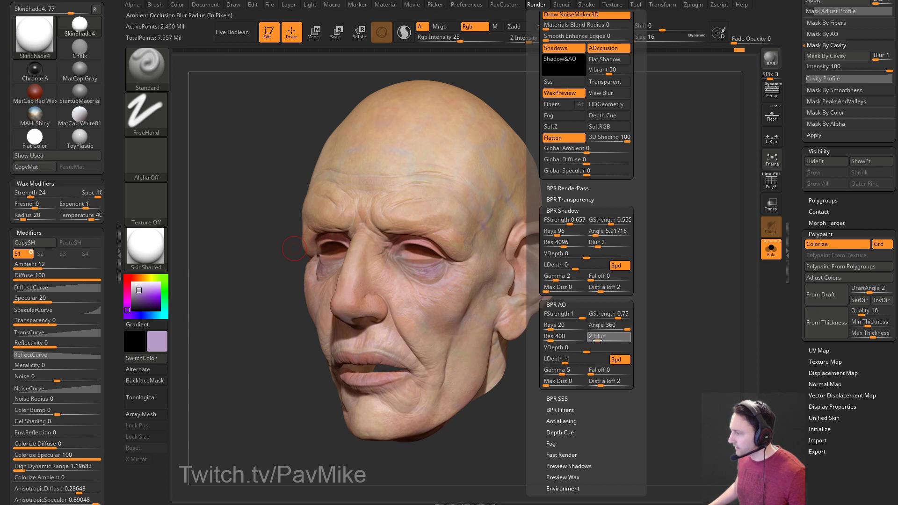
{"action": "key", "text": "Return"}
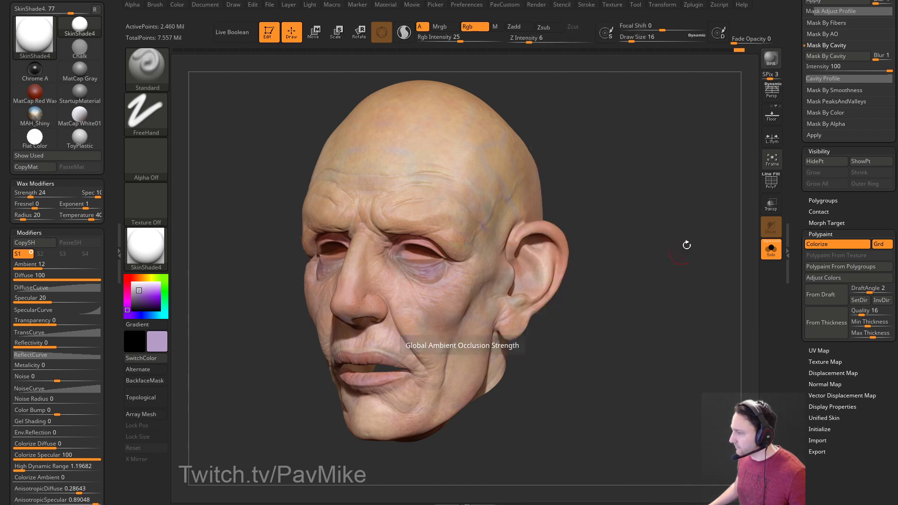
Run a BPR render of the head, check CPU usage in Task Manager, then close it.
{"action": "left_click", "coordinate": [767, 60]}
{"action": "key", "text": "ctrl+shift+Escape"}
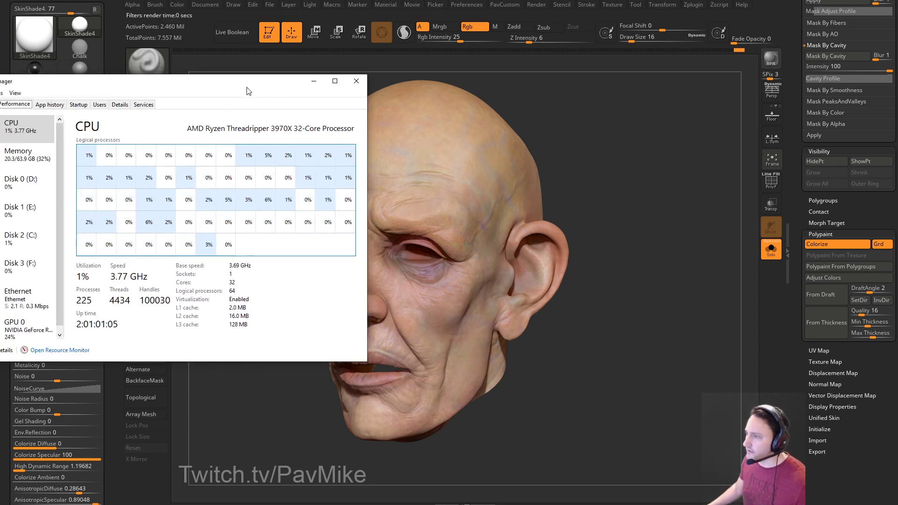
{"action": "left_click_drag", "start_coordinate": [234, 84], "coordinate": [131, 103]}
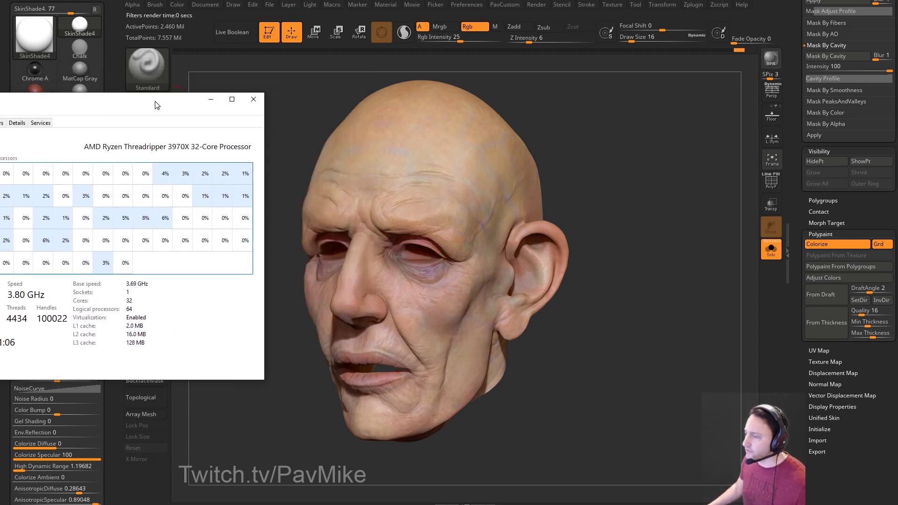
{"action": "left_click", "coordinate": [252, 100]}
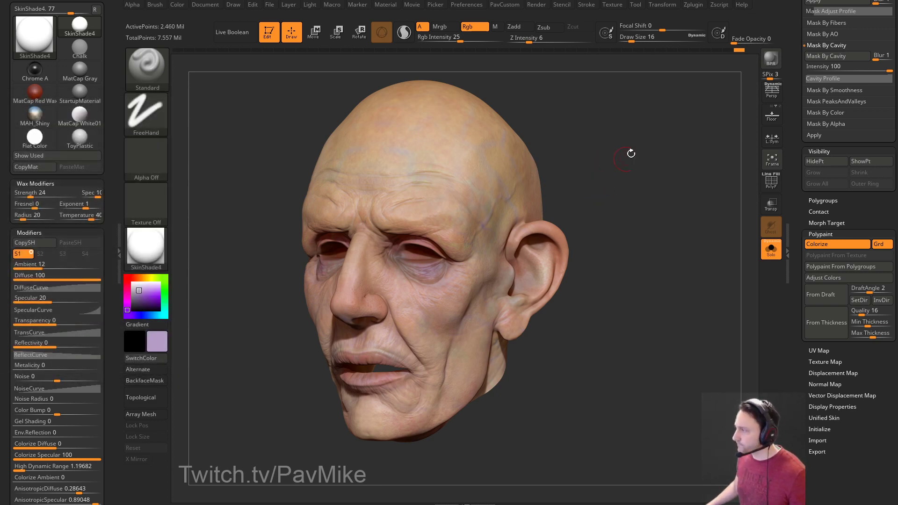
Turn on perspective, rotate the head to a more frontal view, and BPR render it.
{"action": "left_click", "coordinate": [772, 91]}
{"action": "left_click_drag", "start_coordinate": [712, 130], "coordinate": [684, 122]}
{"action": "left_click", "coordinate": [771, 58]}
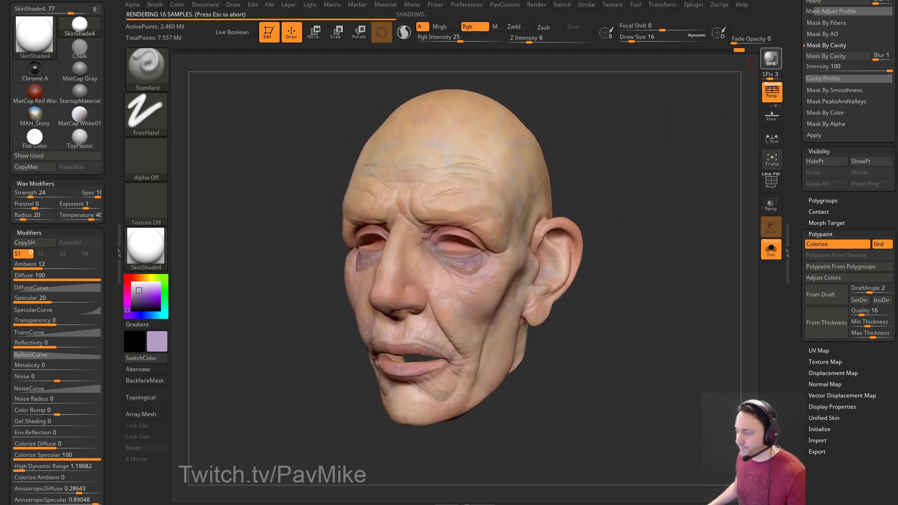
{"action": "mouse_move", "coordinate": [34, 115]}
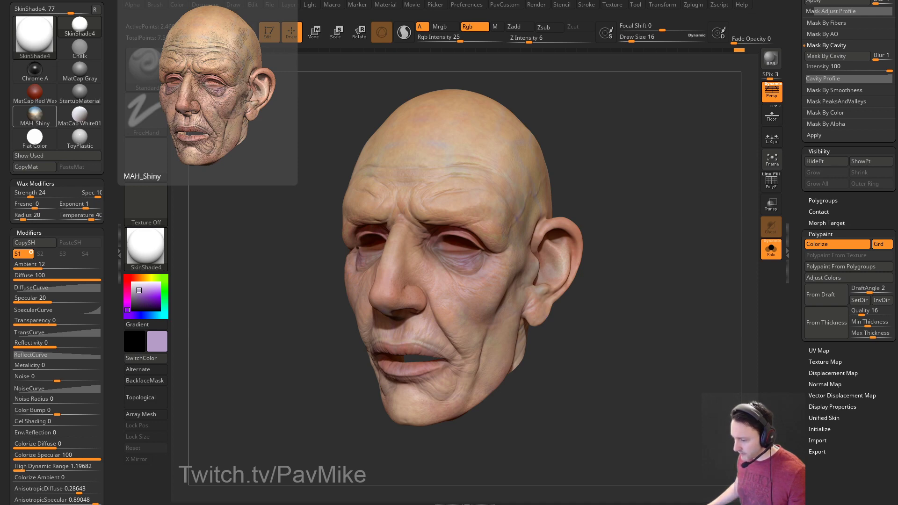
Bring Chrome over ZBrush and open your own ArtStation profile page.
{"action": "left_click_drag", "start_coordinate": [682, 504], "coordinate": [668, 19]}
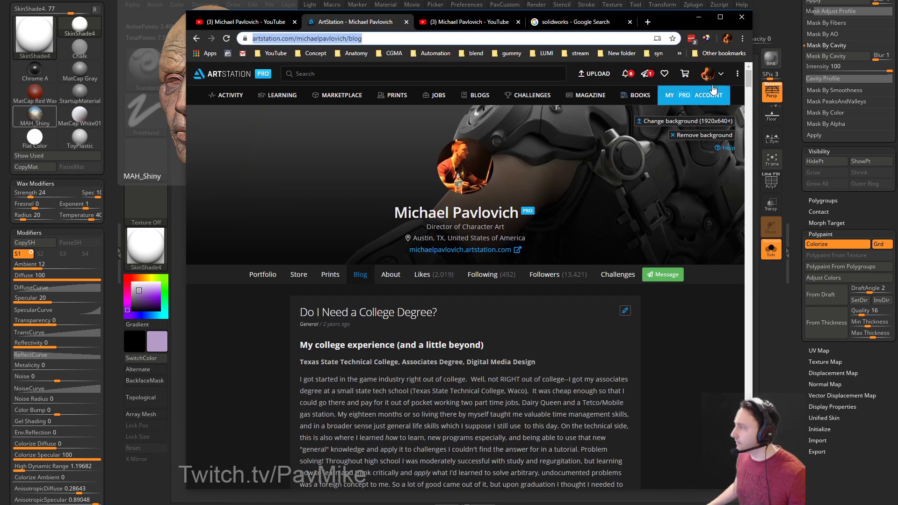
{"action": "mouse_move", "coordinate": [708, 91]}
{"action": "left_click", "coordinate": [679, 106]}
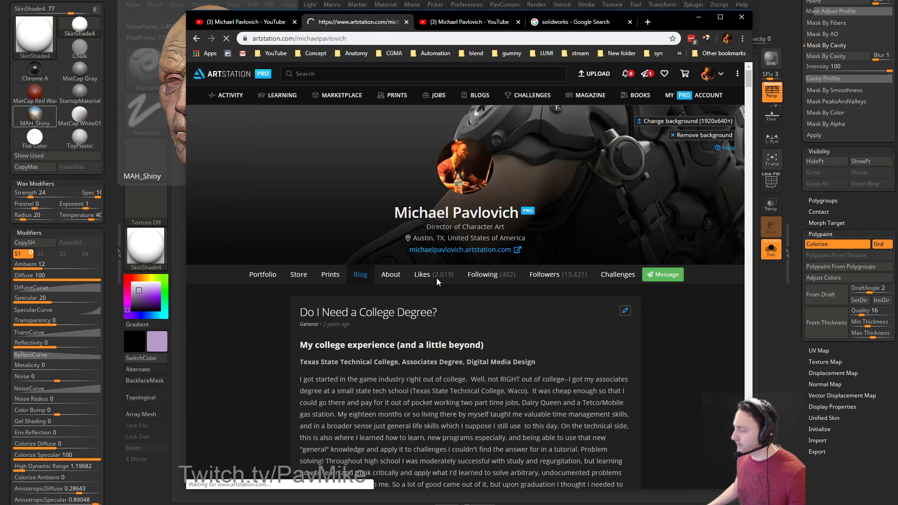
{"action": "left_click", "coordinate": [422, 39]}
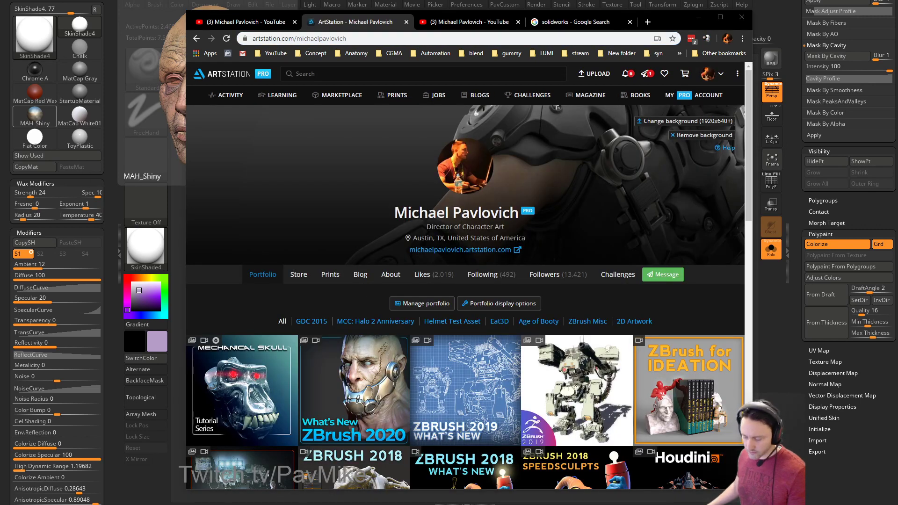
{"action": "scroll", "coordinate": [521, 285], "scroll_direction": "down", "scroll_amount": 4}
Open the Mechanical Skull artwork and expand its High Res and Substance Painter playlists.
{"action": "left_click", "coordinate": [241, 220]}
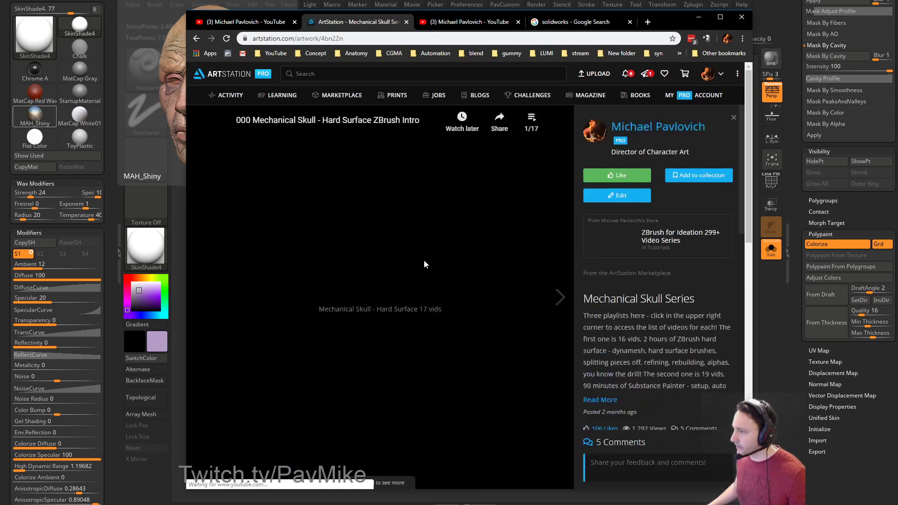
{"action": "left_click", "coordinate": [532, 120]}
{"action": "scroll", "coordinate": [472, 188], "scroll_direction": "down", "scroll_amount": 6}
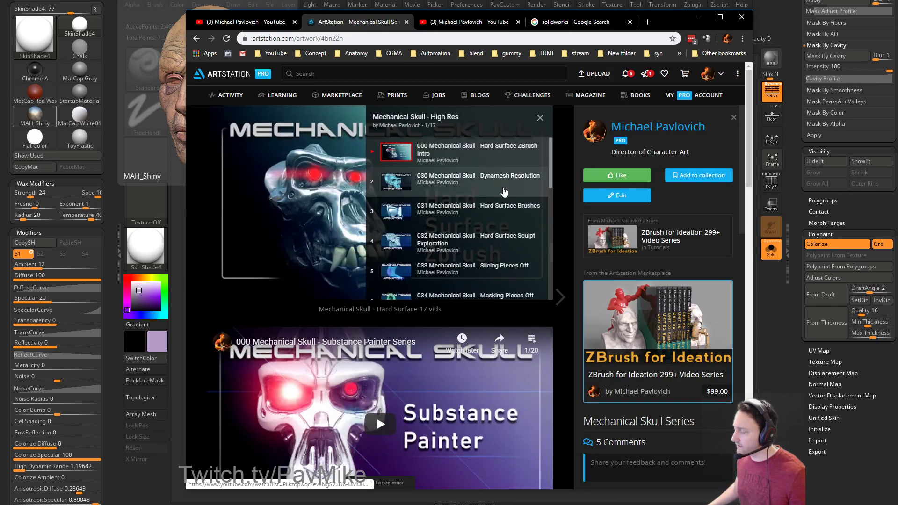
{"action": "scroll", "coordinate": [505, 220], "scroll_direction": "down", "scroll_amount": 2}
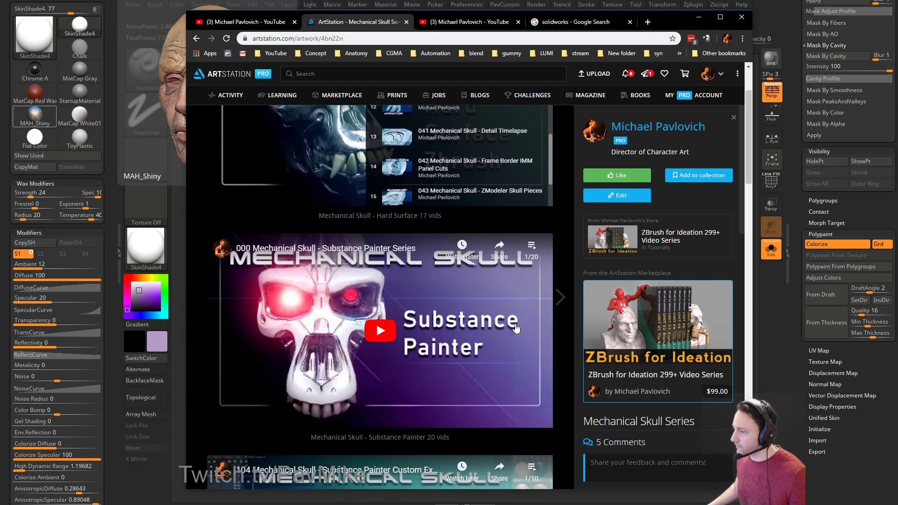
{"action": "left_click", "coordinate": [533, 247]}
{"action": "scroll", "coordinate": [488, 312], "scroll_direction": "down", "scroll_amount": 10}
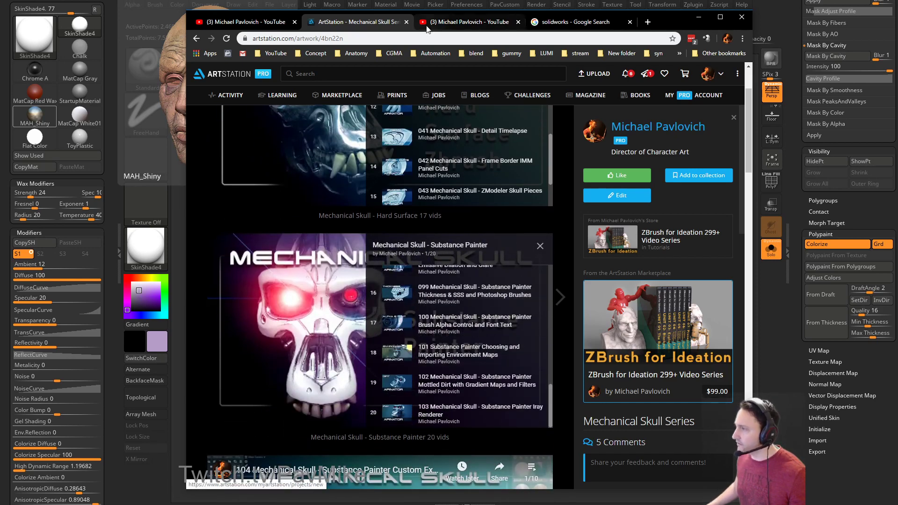
Open the Mechanical Skull - Substance Painter playlist from the YouTube channel's Playlists, then minimize Chrome.
{"action": "left_click", "coordinate": [460, 21]}
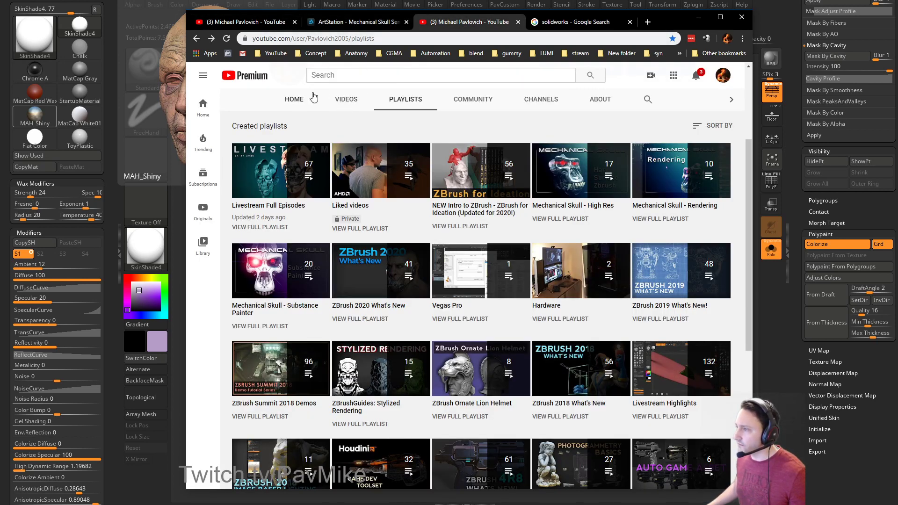
{"action": "left_click", "coordinate": [408, 99]}
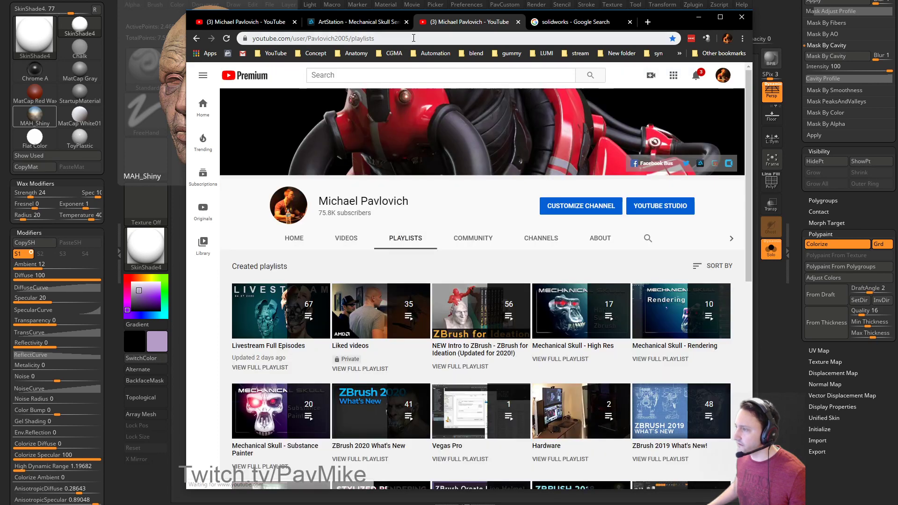
{"action": "left_click", "coordinate": [414, 38]}
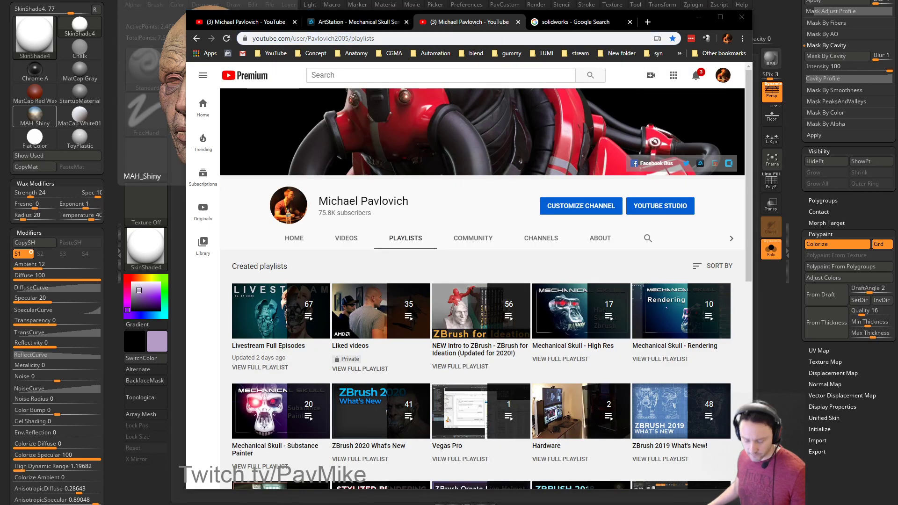
{"action": "scroll", "coordinate": [300, 308], "scroll_direction": "down", "scroll_amount": 3}
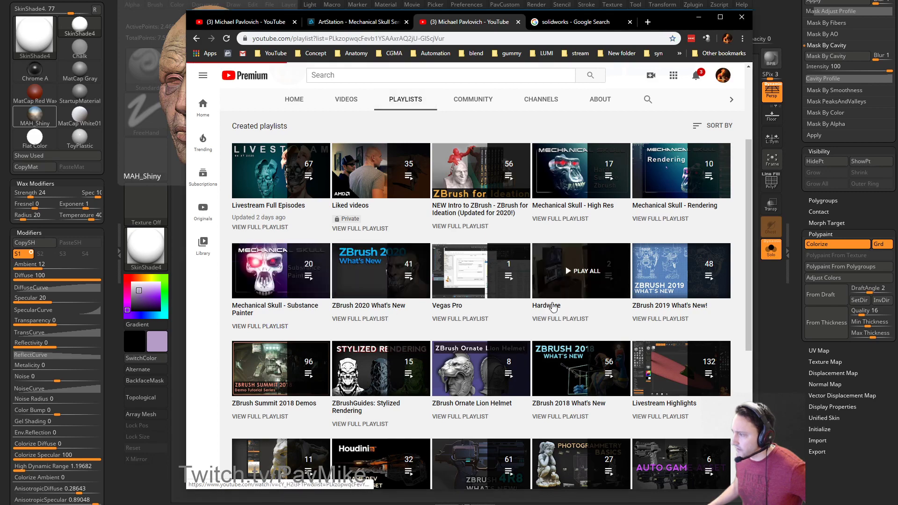
{"action": "left_click", "coordinate": [276, 328]}
{"action": "scroll", "coordinate": [561, 281], "scroll_direction": "down", "scroll_amount": 5}
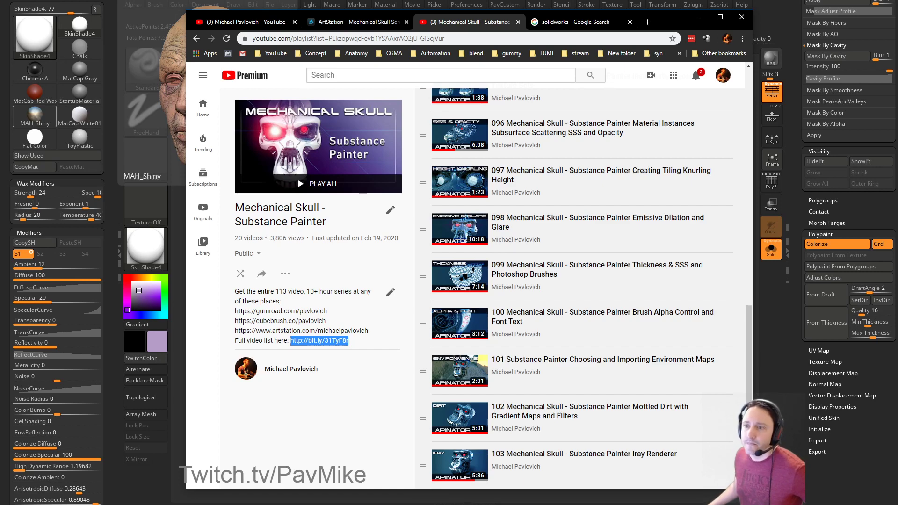
{"action": "left_click", "coordinate": [698, 16]}
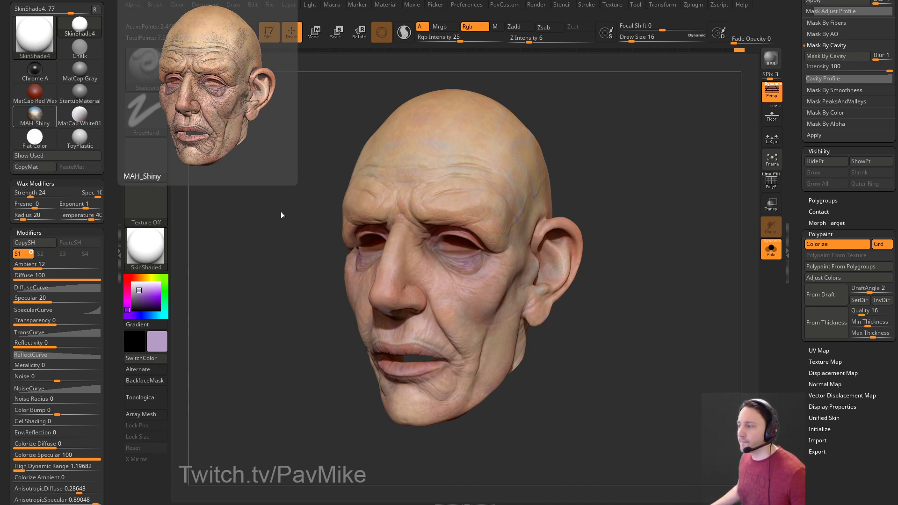
Browse the brush alpha library, close LightBox with the comma key, and set draw size to 13.
{"action": "left_click", "coordinate": [817, 235], "text": "shift"}
{"action": "left_click_drag", "start_coordinate": [806, 235], "coordinate": [806, 213]}
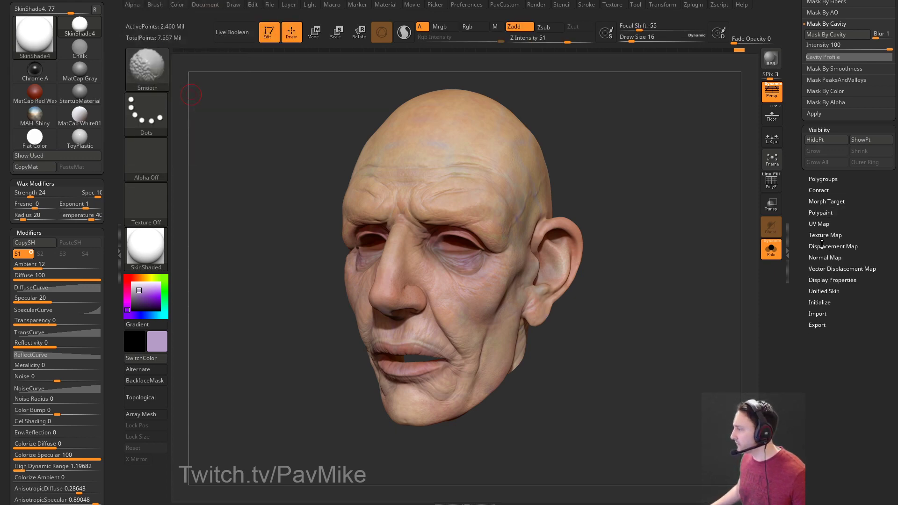
{"action": "left_click", "coordinate": [833, 246]}
{"action": "left_click", "coordinate": [829, 220]}
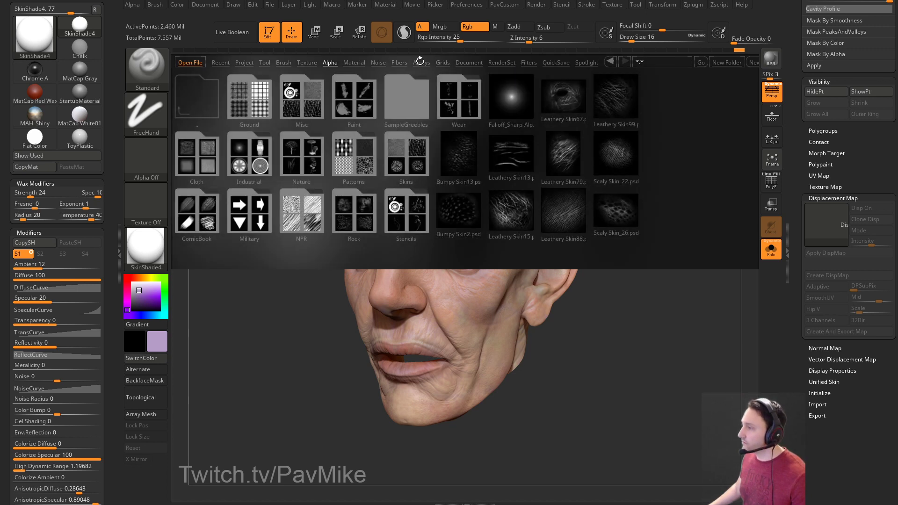
{"action": "left_click", "coordinate": [584, 63]}
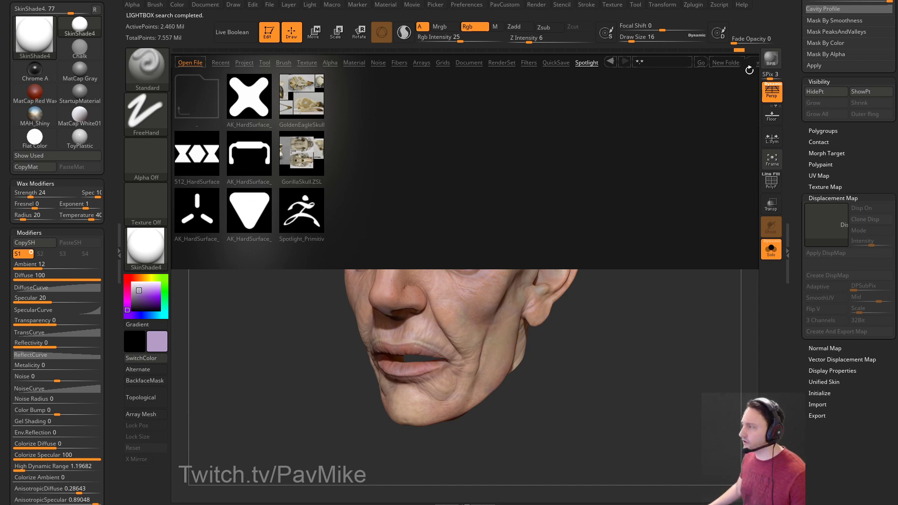
{"action": "key", "text": "comma"}
{"action": "key", "text": "s"}
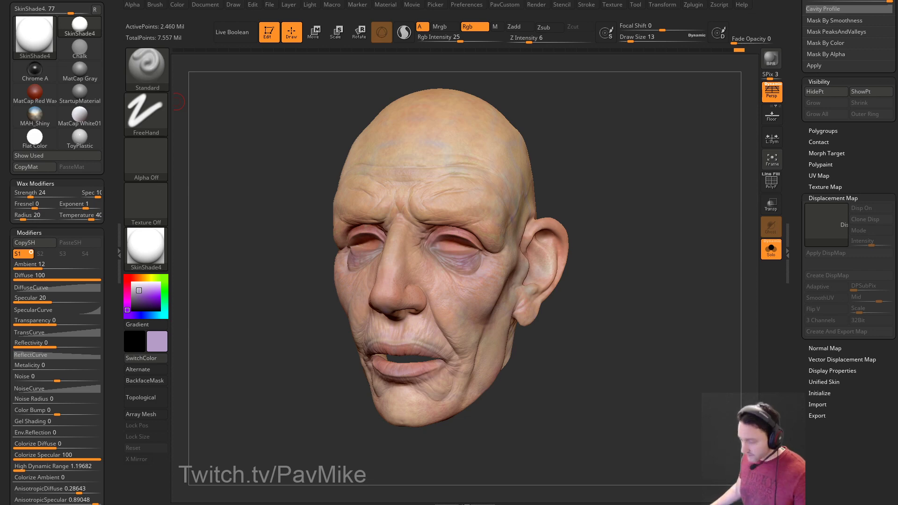
Switch to Chrome, open your ArtStation portfolio, and look through posts including 2D Artwork.
{"action": "key", "text": "alt+Tab"}
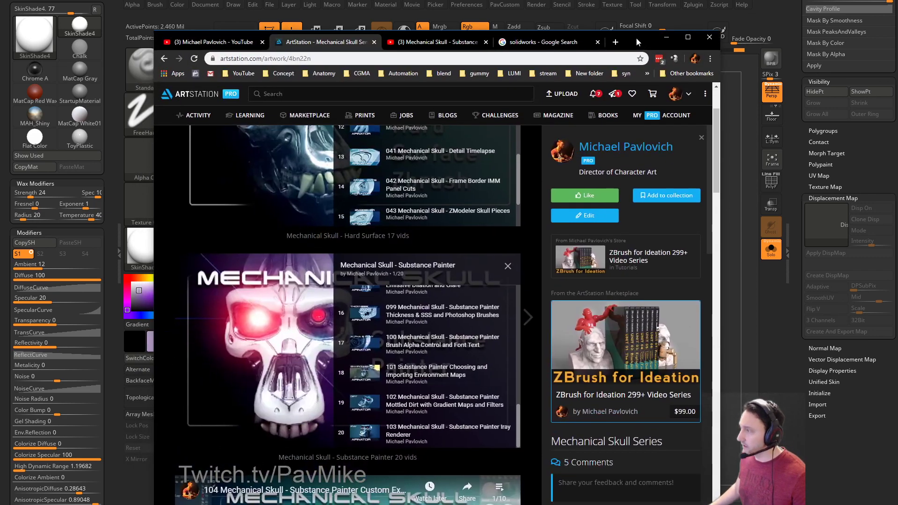
{"action": "mouse_move", "coordinate": [675, 94]}
{"action": "left_click", "coordinate": [642, 126]}
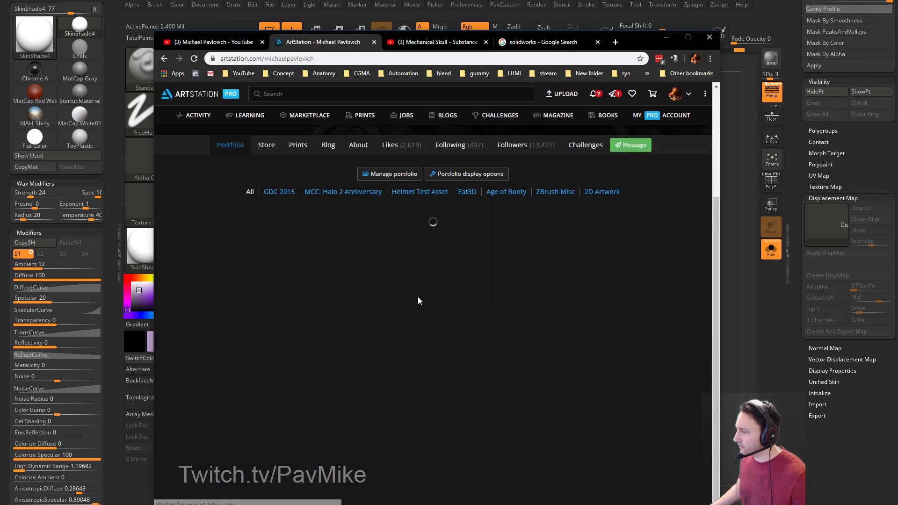
{"action": "scroll", "coordinate": [424, 299], "scroll_direction": "down", "scroll_amount": 10}
{"action": "scroll", "coordinate": [425, 301], "scroll_direction": "down", "scroll_amount": 3}
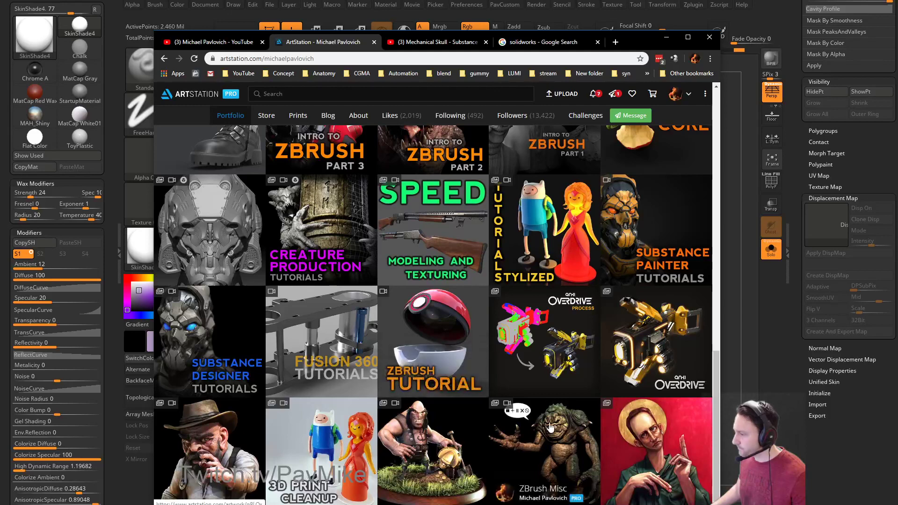
{"action": "left_click", "coordinate": [542, 412]}
{"action": "left_click", "coordinate": [163, 59]}
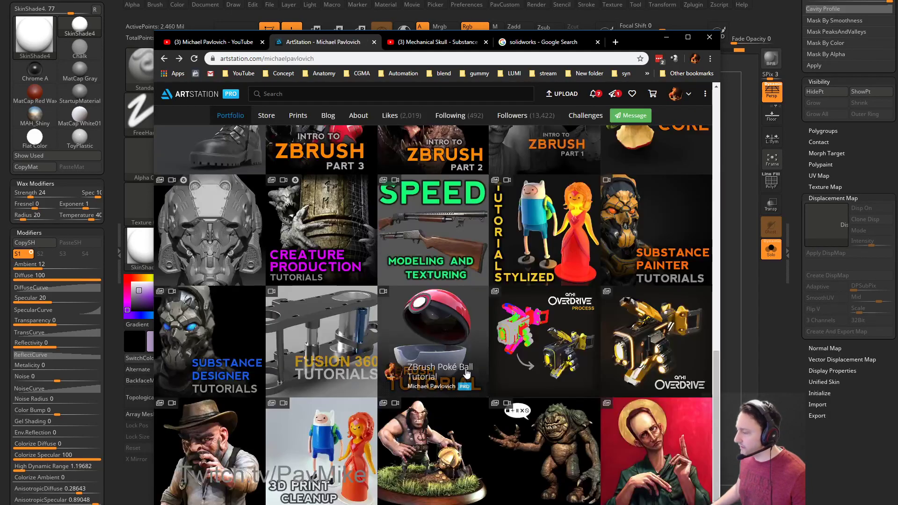
{"action": "left_click", "coordinate": [443, 346]}
{"action": "scroll", "coordinate": [386, 281], "scroll_direction": "down", "scroll_amount": 15}
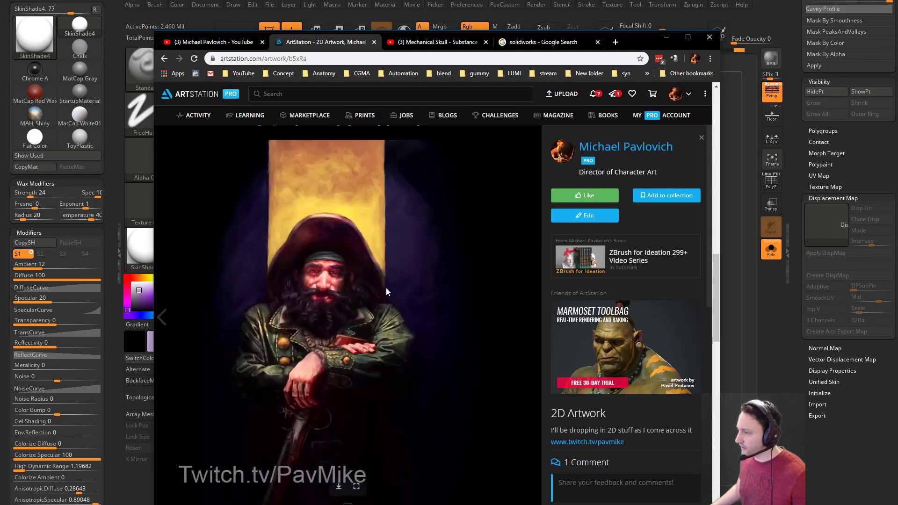
{"action": "left_click", "coordinate": [165, 59]}
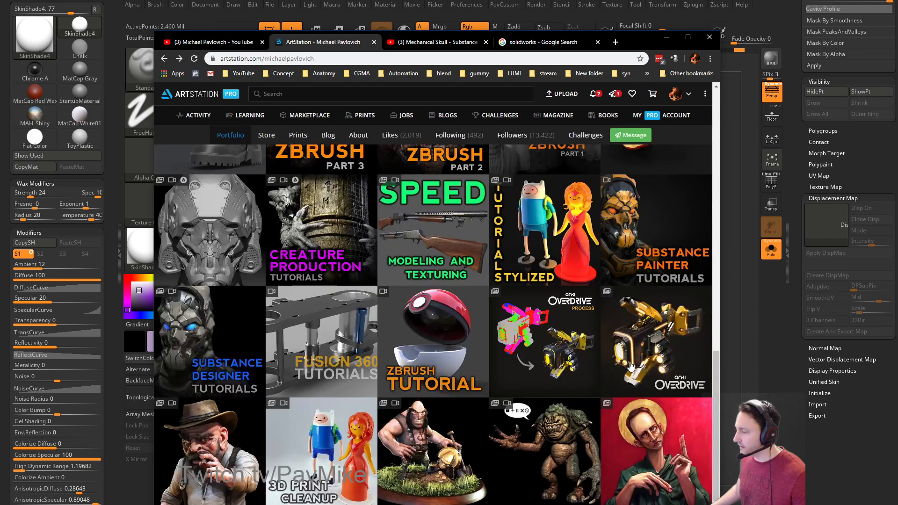
Scroll the ZBrush Misc post down to the old anatomy study, then minimize the browser.
{"action": "left_click", "coordinate": [555, 431]}
{"action": "scroll", "coordinate": [315, 206], "scroll_direction": "down", "scroll_amount": 10}
{"action": "scroll", "coordinate": [316, 214], "scroll_direction": "down", "scroll_amount": 10}
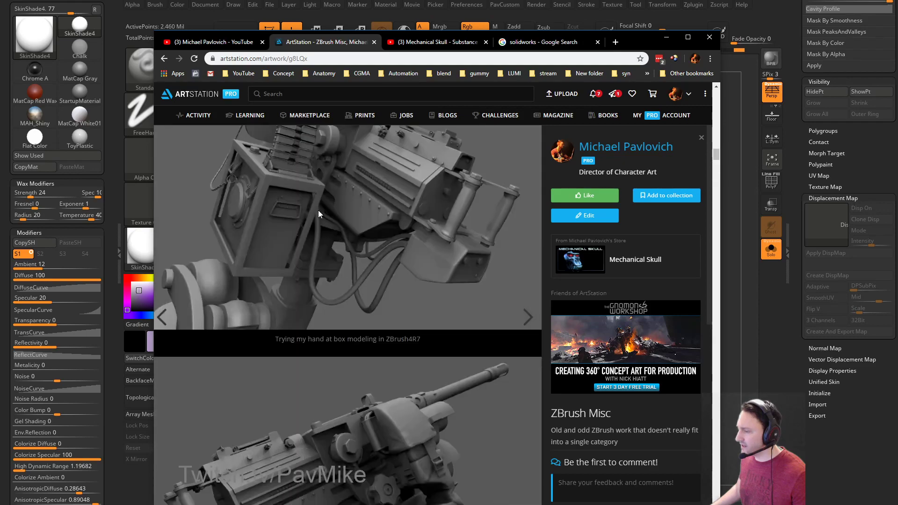
{"action": "scroll", "coordinate": [322, 218], "scroll_direction": "down", "scroll_amount": 15}
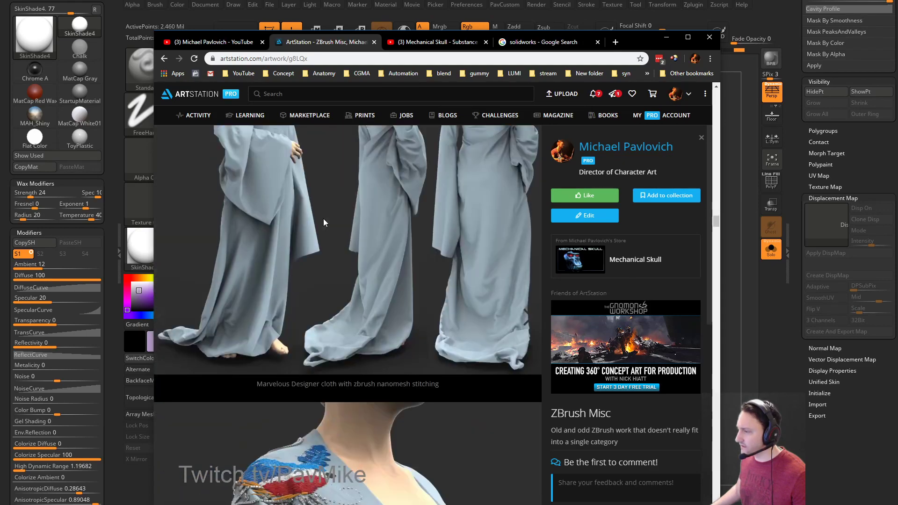
{"action": "scroll", "coordinate": [325, 227], "scroll_direction": "down", "scroll_amount": 15}
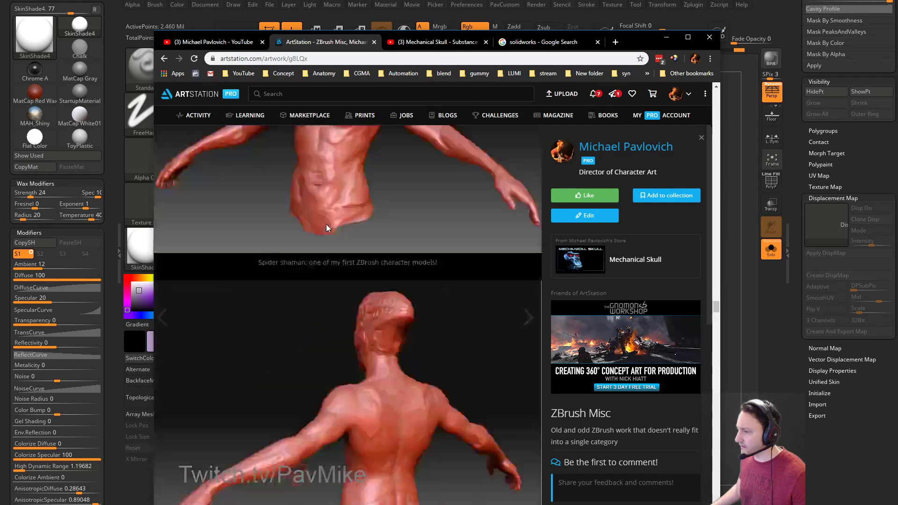
{"action": "scroll", "coordinate": [328, 227], "scroll_direction": "down", "scroll_amount": 15}
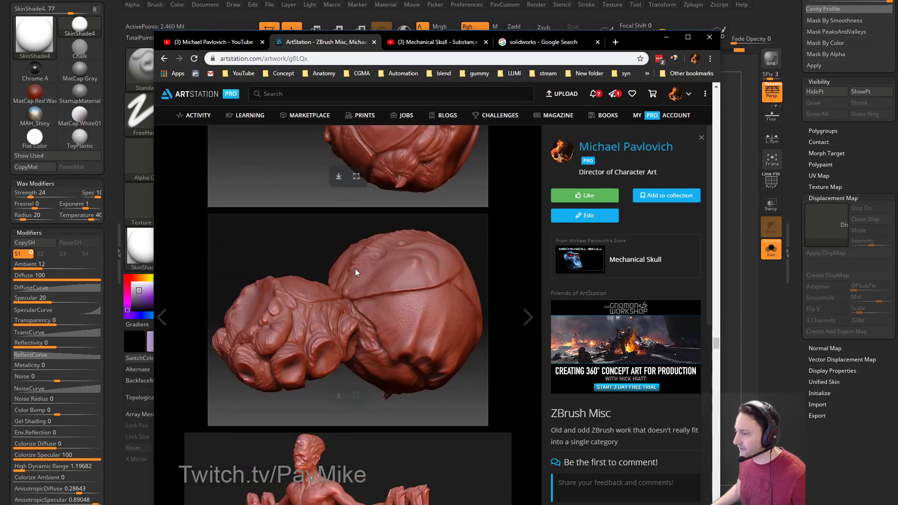
{"action": "scroll", "coordinate": [325, 283], "scroll_direction": "down", "scroll_amount": 15}
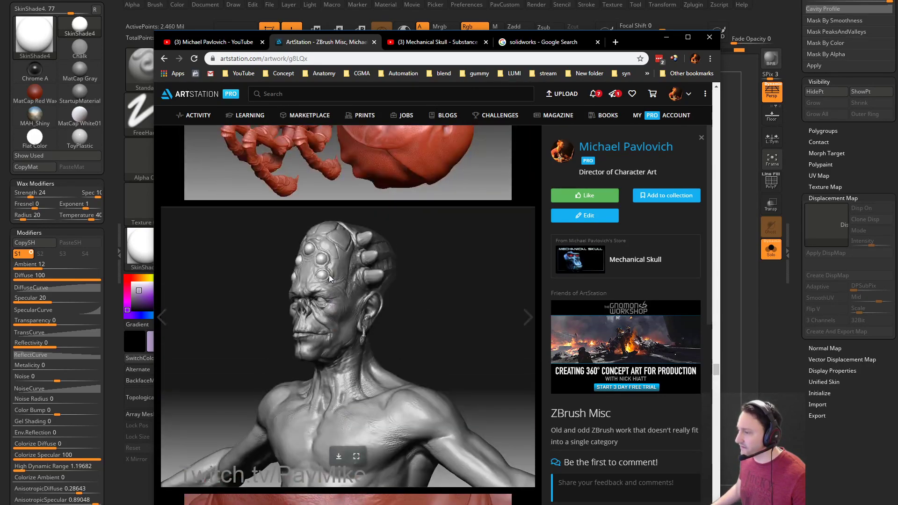
{"action": "scroll", "coordinate": [368, 299], "scroll_direction": "down", "scroll_amount": 15}
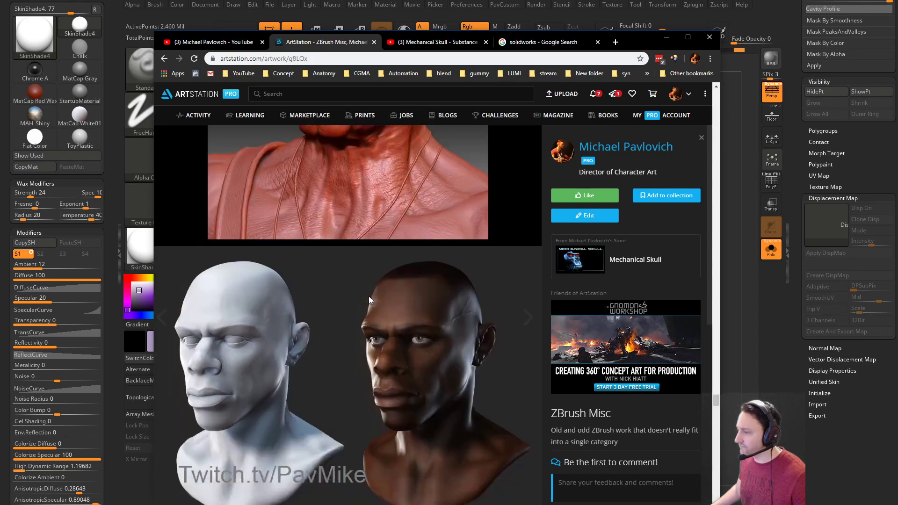
{"action": "scroll", "coordinate": [369, 295], "scroll_direction": "down", "scroll_amount": 15}
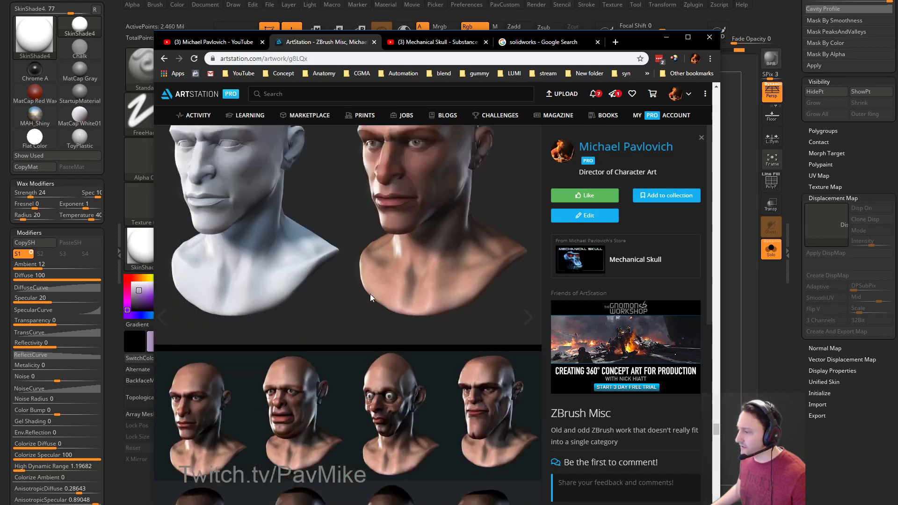
{"action": "scroll", "coordinate": [370, 293], "scroll_direction": "down", "scroll_amount": 15}
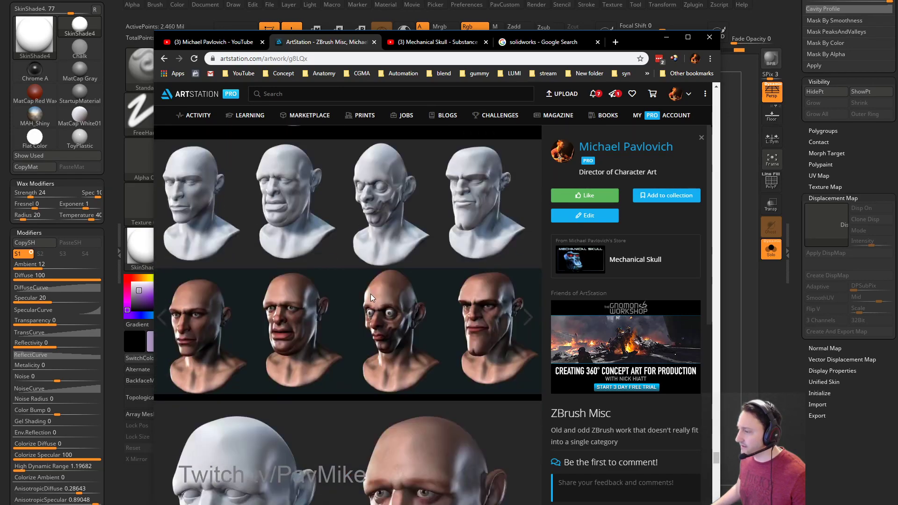
{"action": "scroll", "coordinate": [372, 298], "scroll_direction": "down", "scroll_amount": 15}
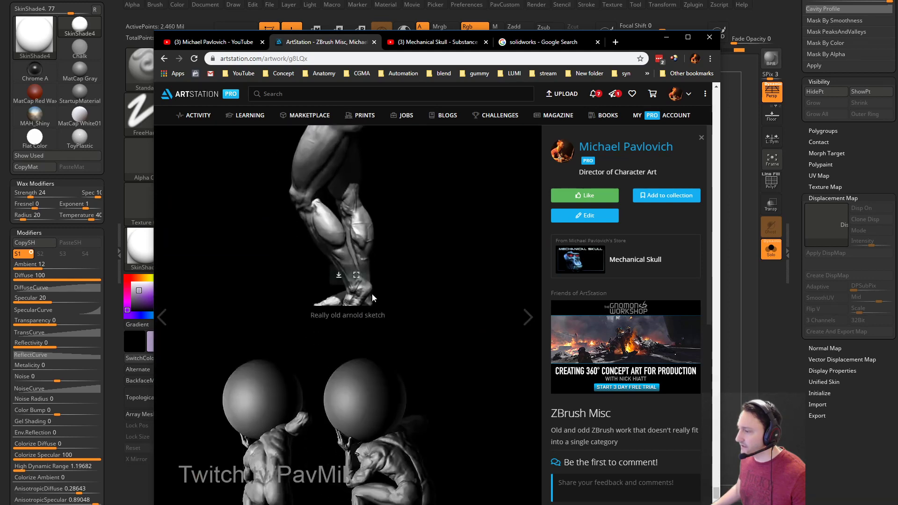
{"action": "scroll", "coordinate": [359, 233], "scroll_direction": "up", "scroll_amount": 8}
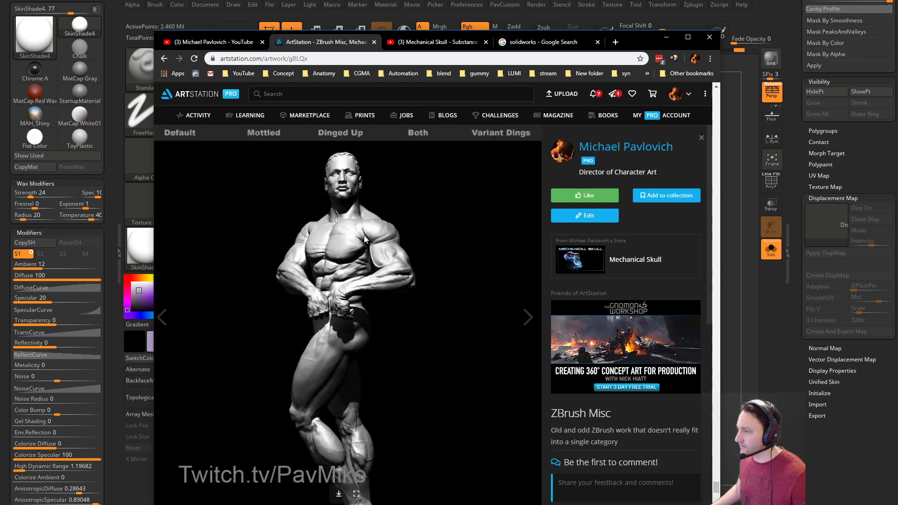
{"action": "scroll", "coordinate": [369, 250], "scroll_direction": "down", "scroll_amount": 8}
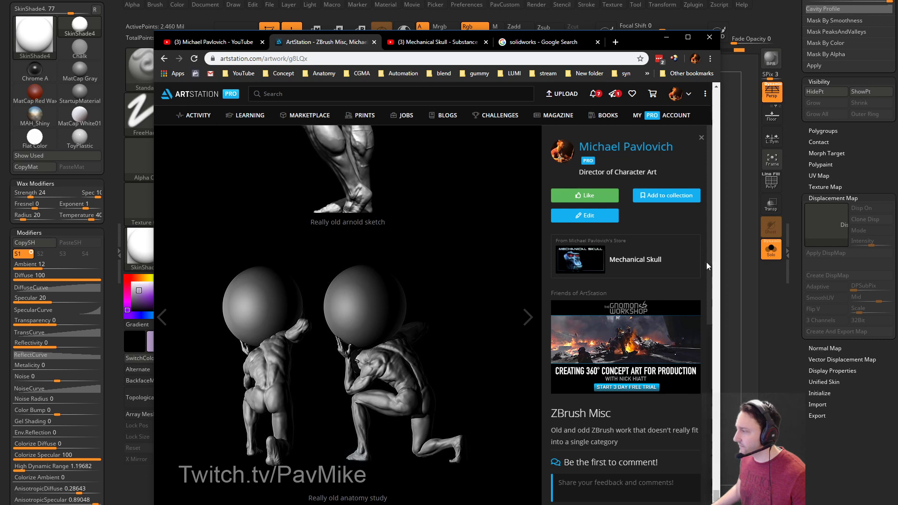
{"action": "left_click", "coordinate": [665, 37]}
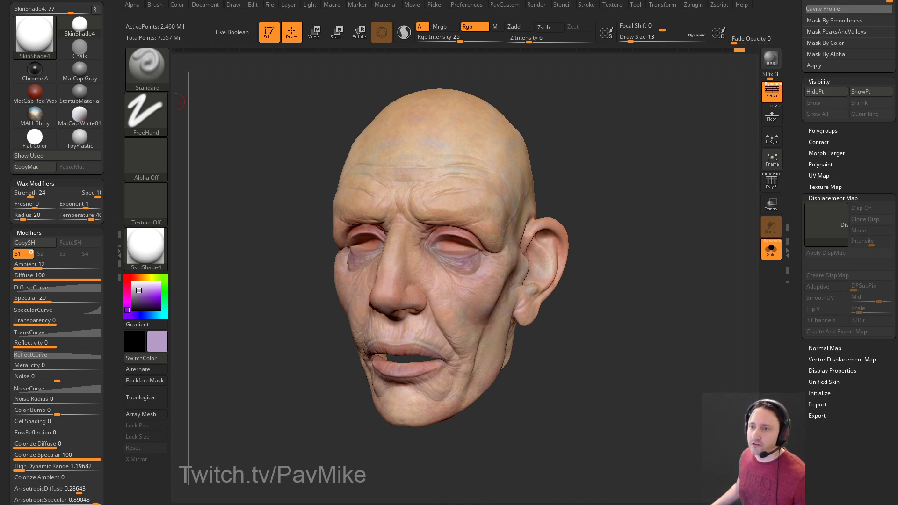
Set the brush draw size to 17, then open Pixologic's ZBrush Plugins page from the search results.
{"action": "mouse_move", "coordinate": [620, 183]}
{"action": "left_mouse_down"}
{"action": "mouse_move", "coordinate": [601, 182]}
{"action": "mouse_move", "coordinate": [622, 183]}
{"action": "left_mouse_up"}
{"action": "key", "text": "s"}
{"action": "key", "text": "s"}
{"action": "left_click_drag", "start_coordinate": [509, 184], "coordinate": [533, 183]}
{"action": "key", "text": "s"}
{"action": "key", "text": "s"}
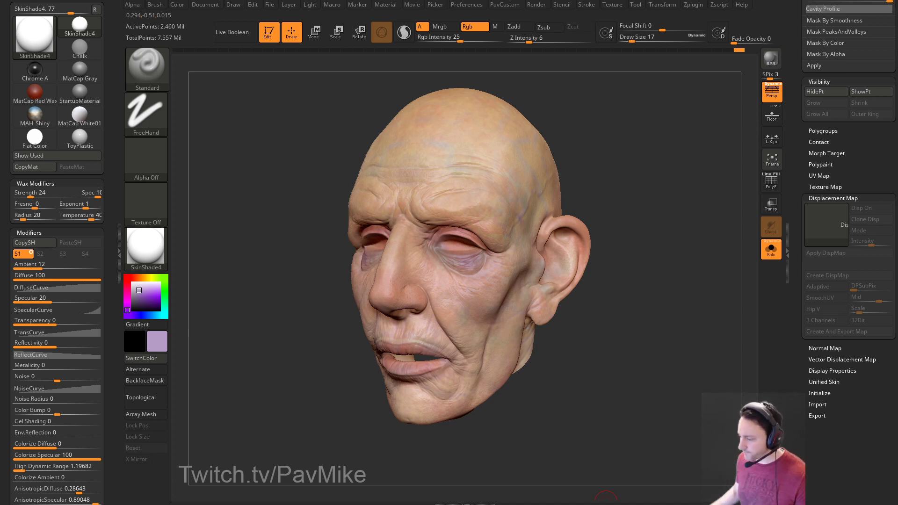
{"action": "key", "text": "alt+Tab"}
{"action": "left_click", "coordinate": [290, 161]}
Scroll the Pixologic plugins list to MatCap Baker and Live Boolean Master, then drag Chrome off screen.
{"action": "scroll", "coordinate": [405, 279], "scroll_direction": "down", "scroll_amount": 15}
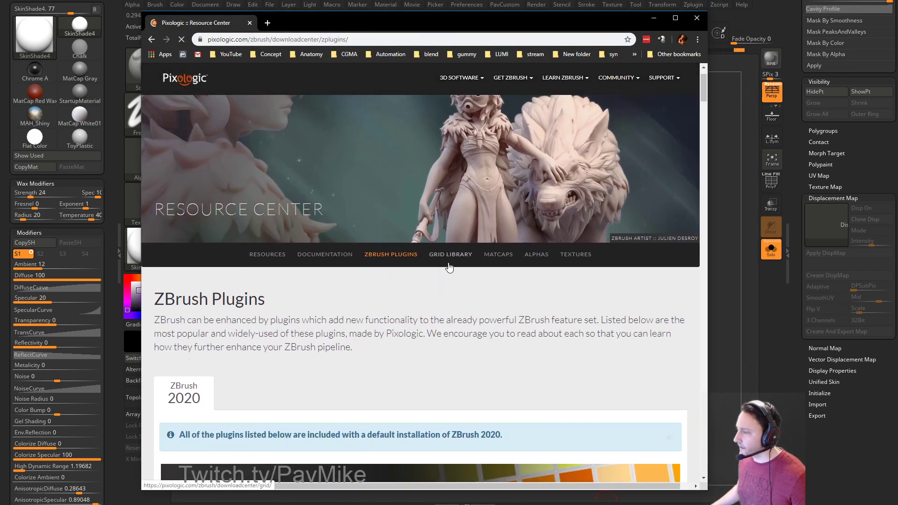
{"action": "scroll", "coordinate": [407, 277], "scroll_direction": "down", "scroll_amount": 20}
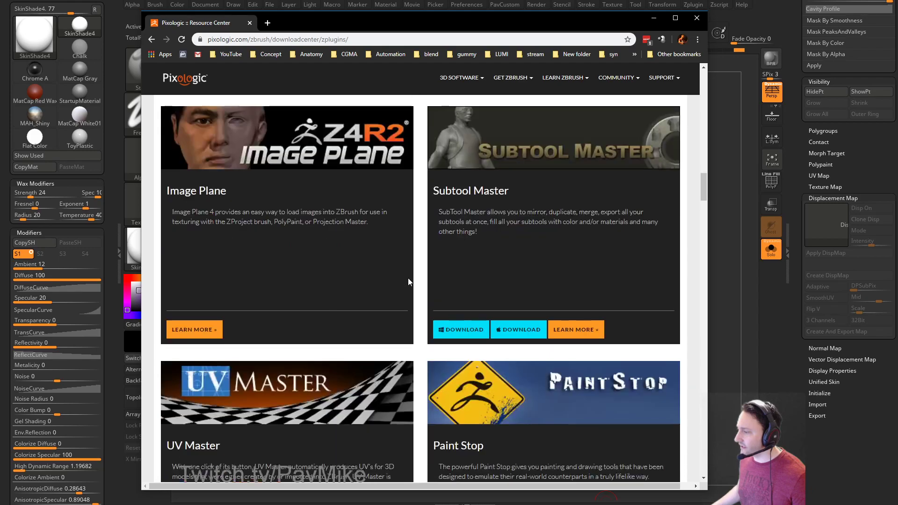
{"action": "scroll", "coordinate": [407, 278], "scroll_direction": "down", "scroll_amount": 13}
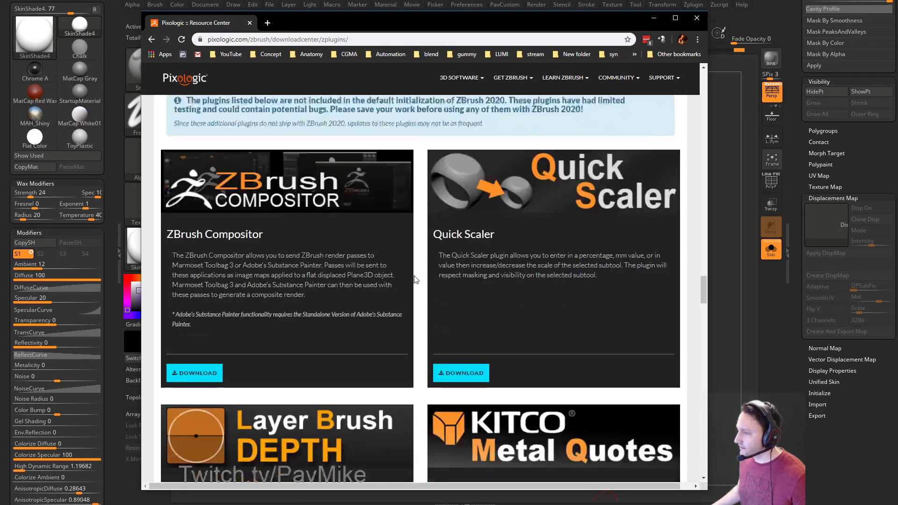
{"action": "scroll", "coordinate": [378, 271], "scroll_direction": "down", "scroll_amount": 10}
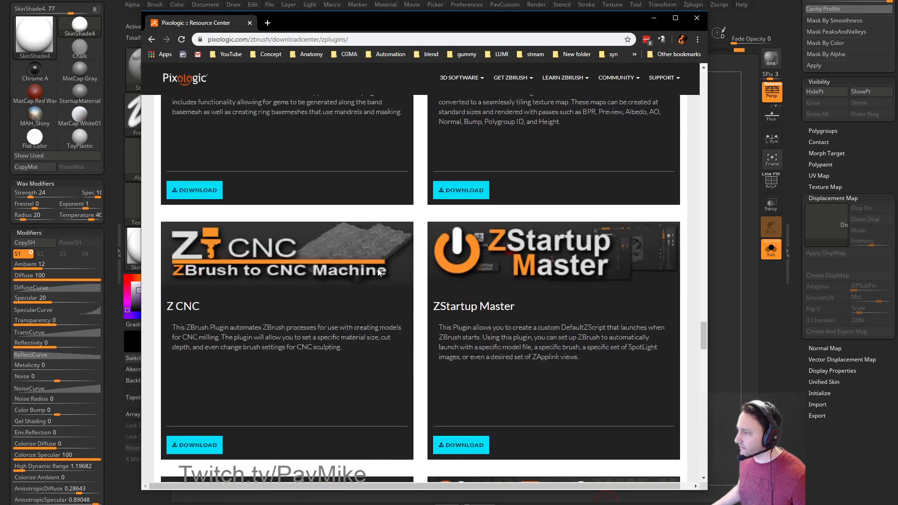
{"action": "scroll", "coordinate": [344, 241], "scroll_direction": "down", "scroll_amount": 9}
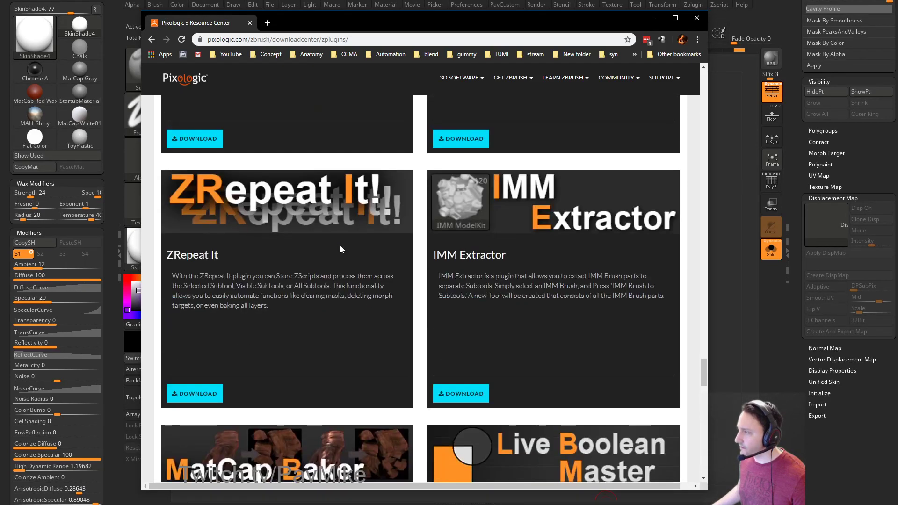
{"action": "scroll", "coordinate": [340, 246], "scroll_direction": "down", "scroll_amount": 11}
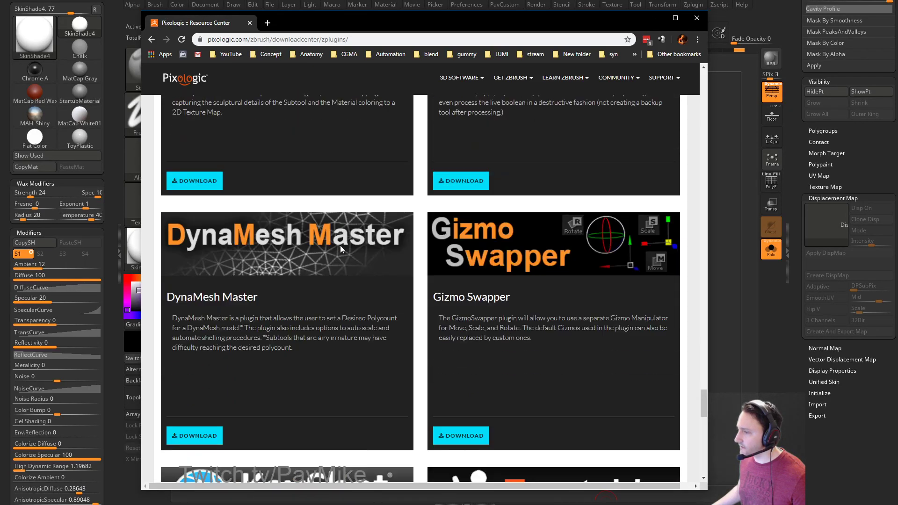
{"action": "scroll", "coordinate": [340, 249], "scroll_direction": "down", "scroll_amount": 3}
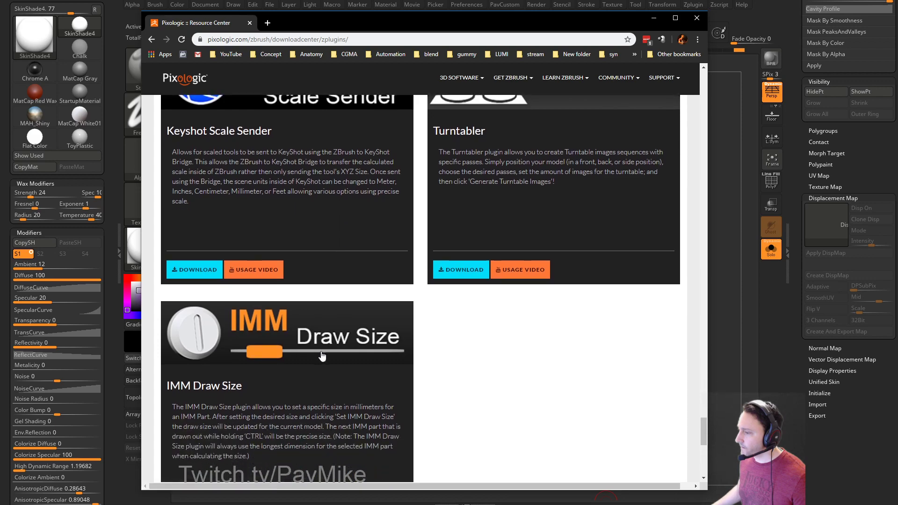
{"action": "scroll", "coordinate": [316, 285], "scroll_direction": "up", "scroll_amount": 8}
{"action": "scroll", "coordinate": [331, 306], "scroll_direction": "up", "scroll_amount": 4}
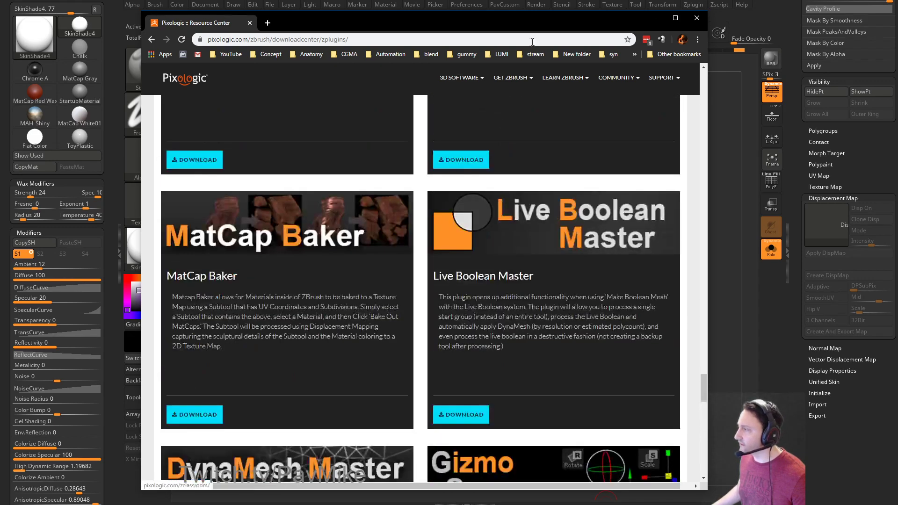
{"action": "left_click_drag", "start_coordinate": [377, 20], "coordinate": [377, 504]}
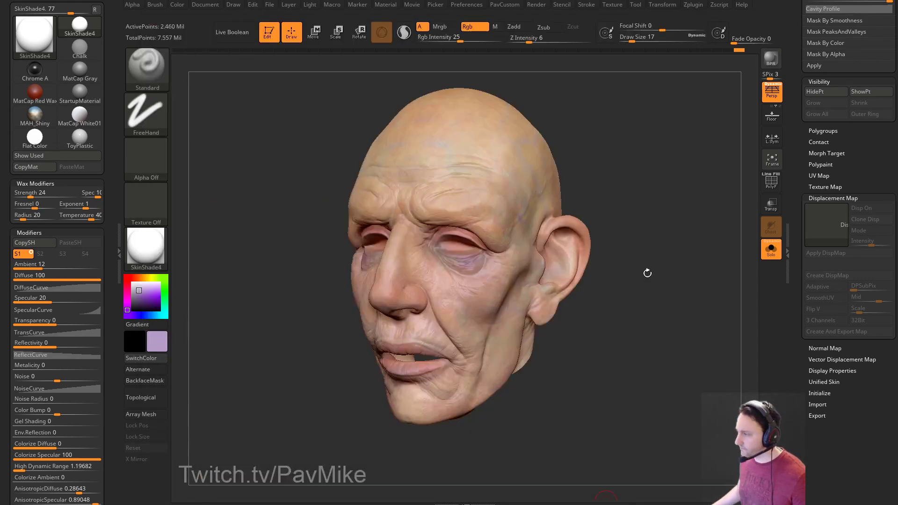
Turn the head slightly and reduce the brush Draw Size to 12.
{"action": "left_click_drag", "start_coordinate": [647, 274], "coordinate": [618, 218]}
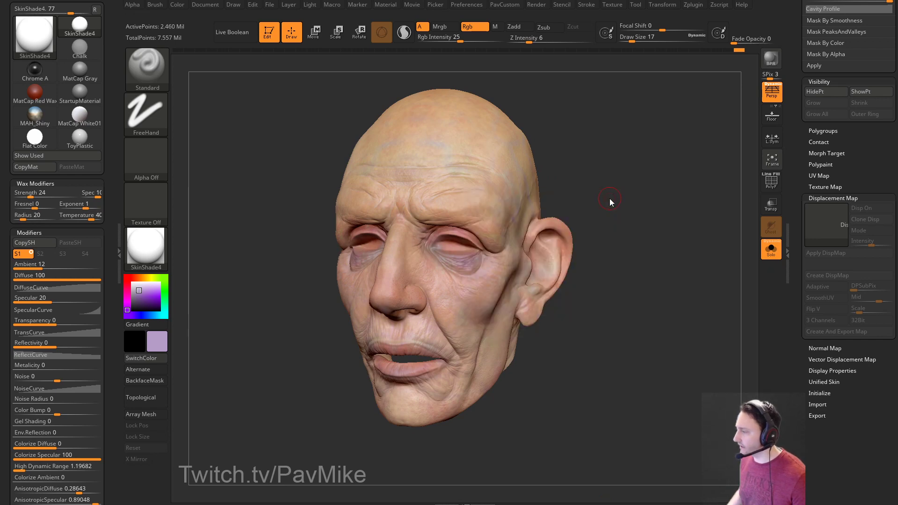
{"action": "key", "text": "space"}
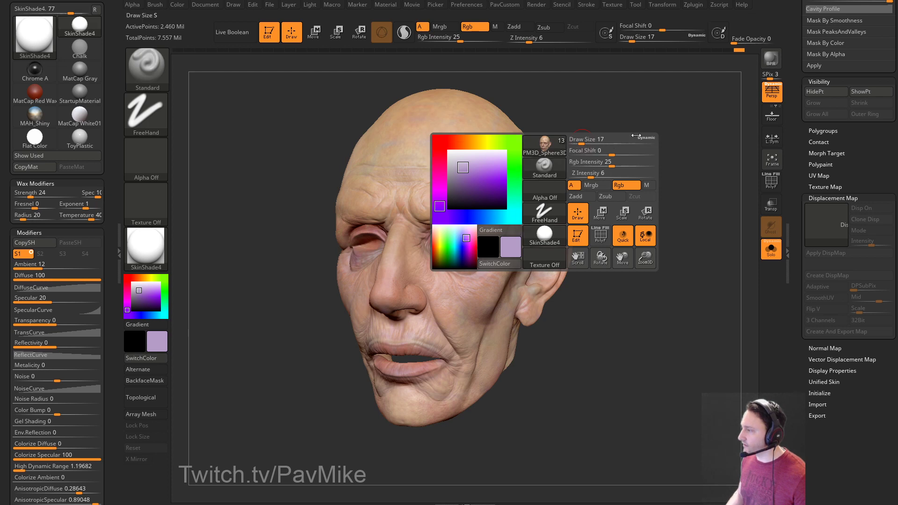
{"action": "key", "text": "s"}
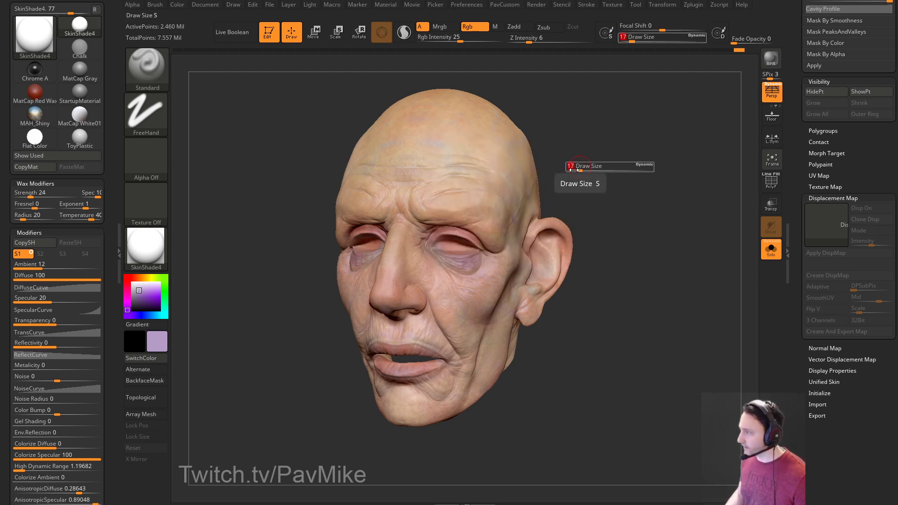
{"action": "left_click_drag", "start_coordinate": [578, 173], "coordinate": [576, 175]}
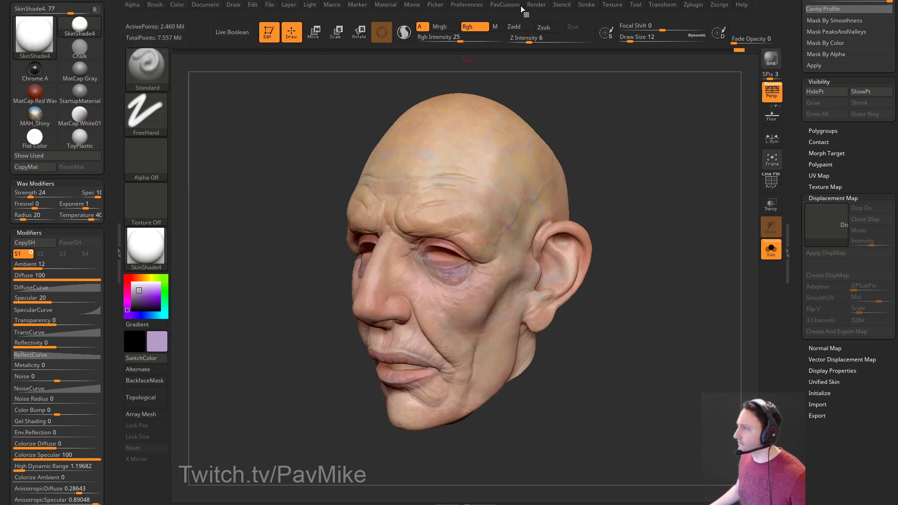
Collapse the LightBox preferences and turn off perspective for the head view.
{"action": "mouse_move", "coordinate": [513, 6]}
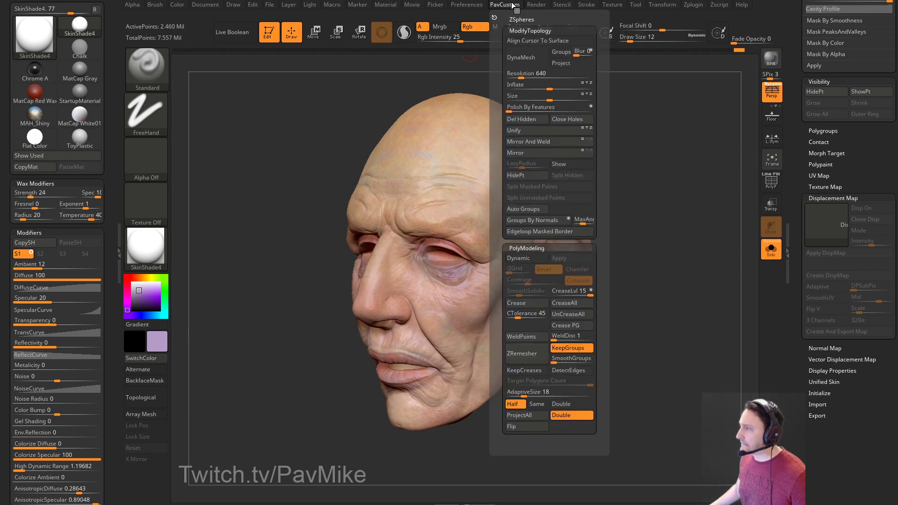
{"action": "mouse_move", "coordinate": [476, 6]}
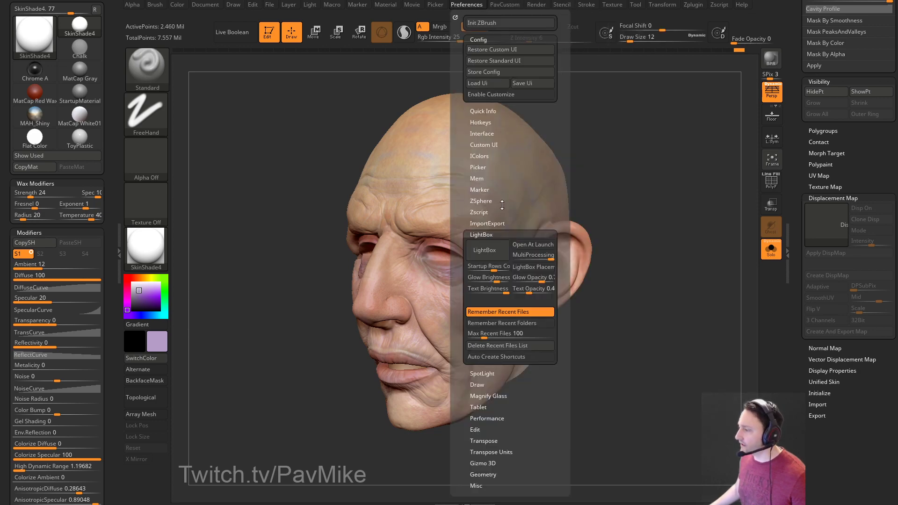
{"action": "left_click", "coordinate": [481, 234]}
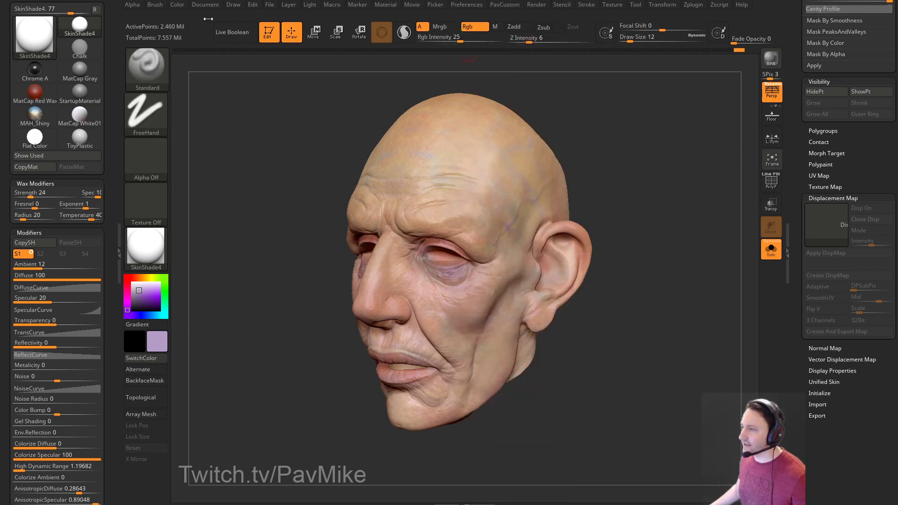
{"action": "left_click_drag", "start_coordinate": [255, 131], "coordinate": [623, 121]}
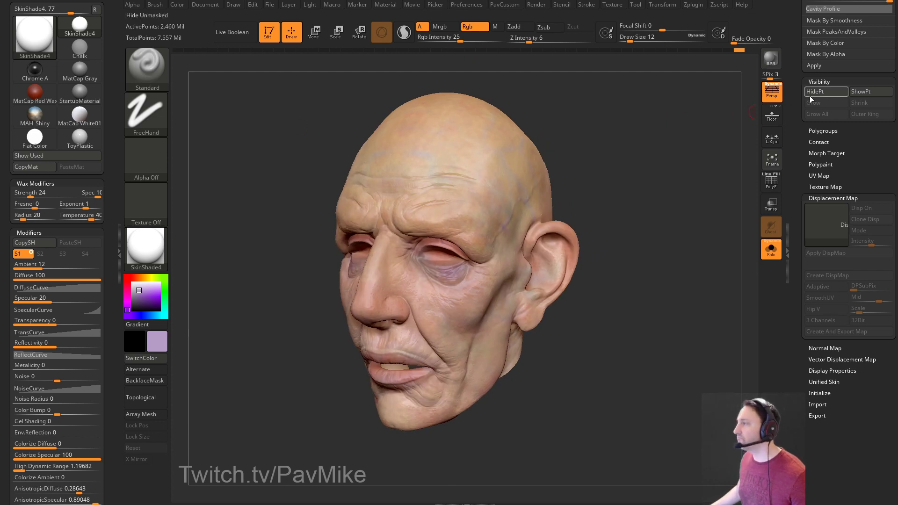
{"action": "left_click", "coordinate": [771, 92]}
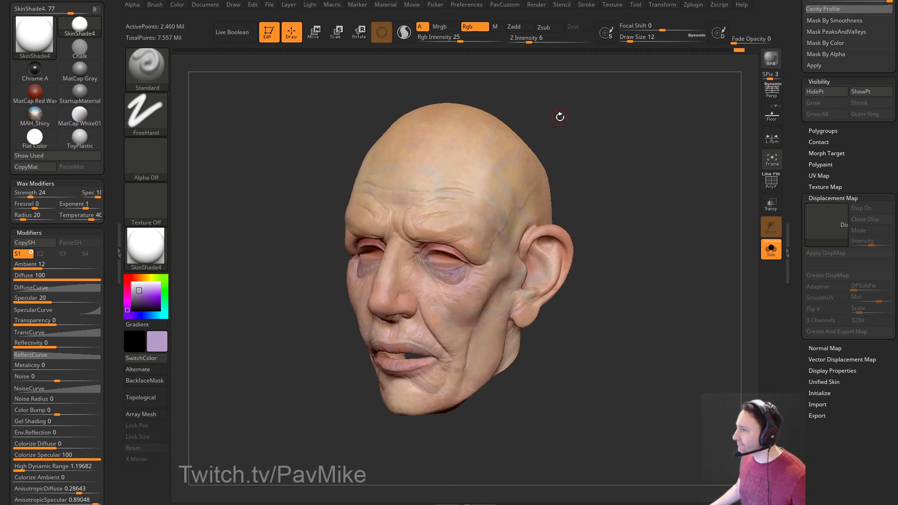
{"action": "left_click", "coordinate": [108, 9]}
Dock the Brush palette and review its Tablet Pressure curves and the Tablet preferences.
{"action": "left_click", "coordinate": [159, 5]}
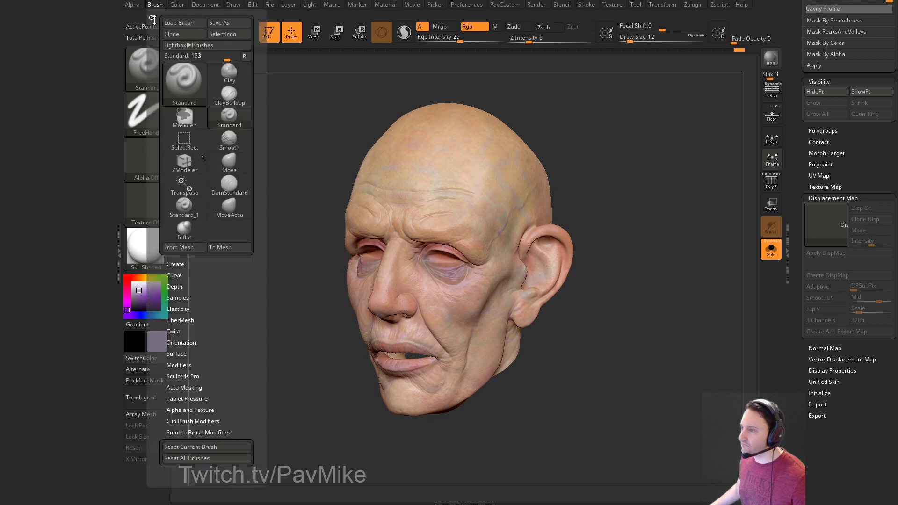
{"action": "left_click", "coordinate": [153, 18]}
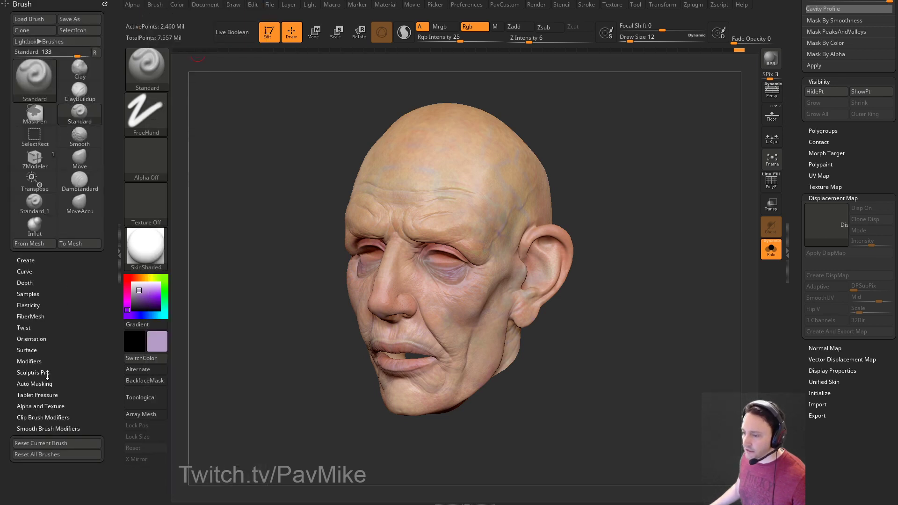
{"action": "key", "text": "shift"}
{"action": "left_click", "coordinate": [28, 395]}
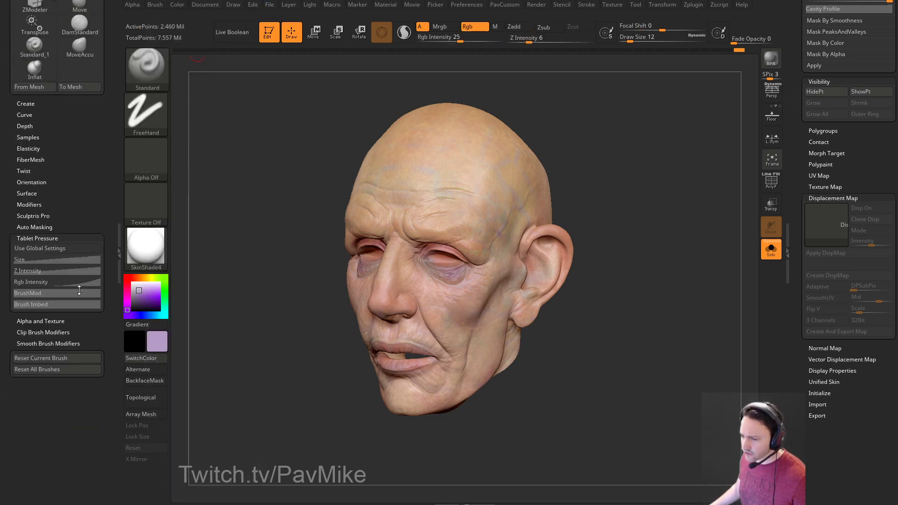
{"action": "left_click", "coordinate": [50, 259]}
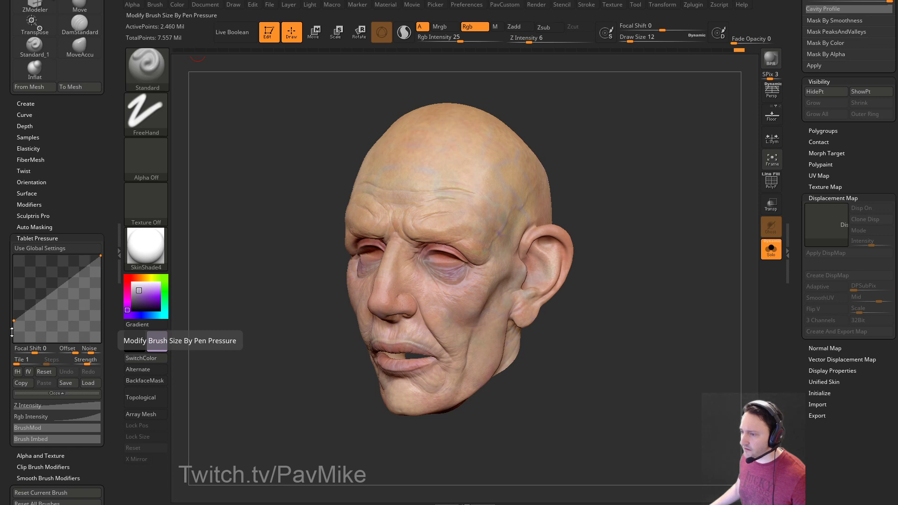
{"action": "left_click", "coordinate": [28, 405]}
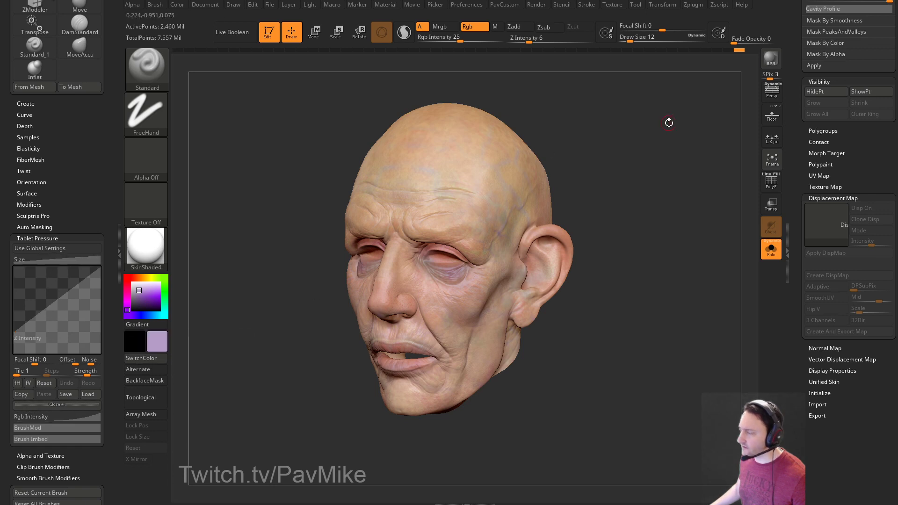
{"action": "left_click", "coordinate": [466, 5]}
{"action": "key", "text": "shift"}
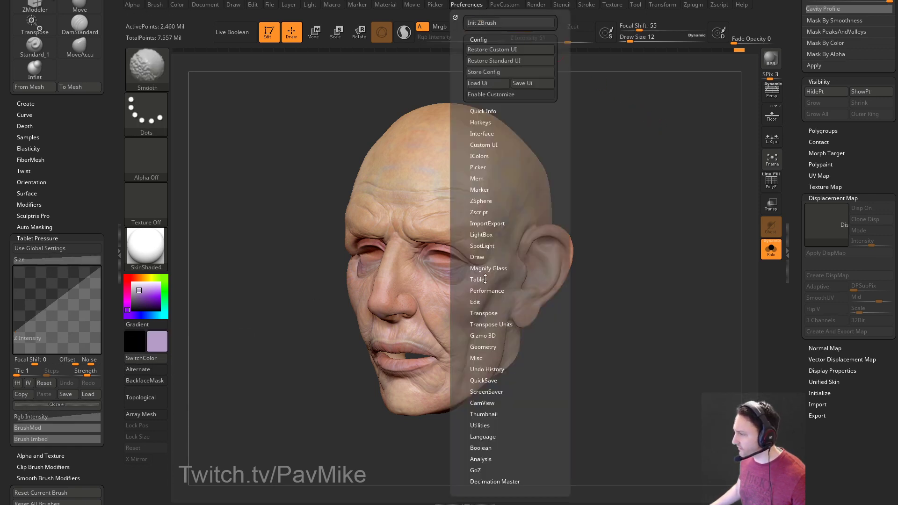
{"action": "left_click", "coordinate": [485, 279]}
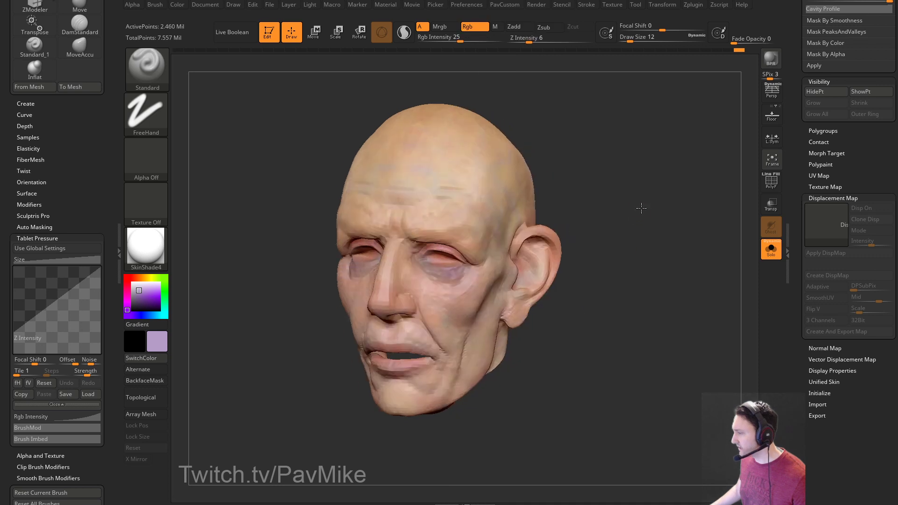
Turn the head toward the front, BPR render it with soft shadows, then close the Brush palette.
{"action": "left_click_drag", "start_coordinate": [641, 208], "coordinate": [585, 213]}
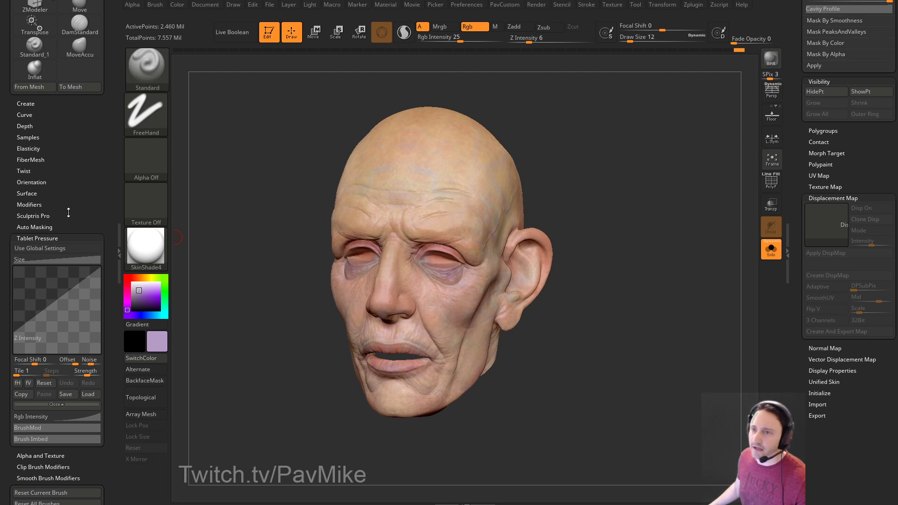
{"action": "mouse_move", "coordinate": [615, 198]}
{"action": "left_mouse_down"}
{"action": "mouse_move", "coordinate": [625, 182]}
{"action": "mouse_move", "coordinate": [612, 191]}
{"action": "left_mouse_up"}
{"action": "key", "text": "shift+r"}
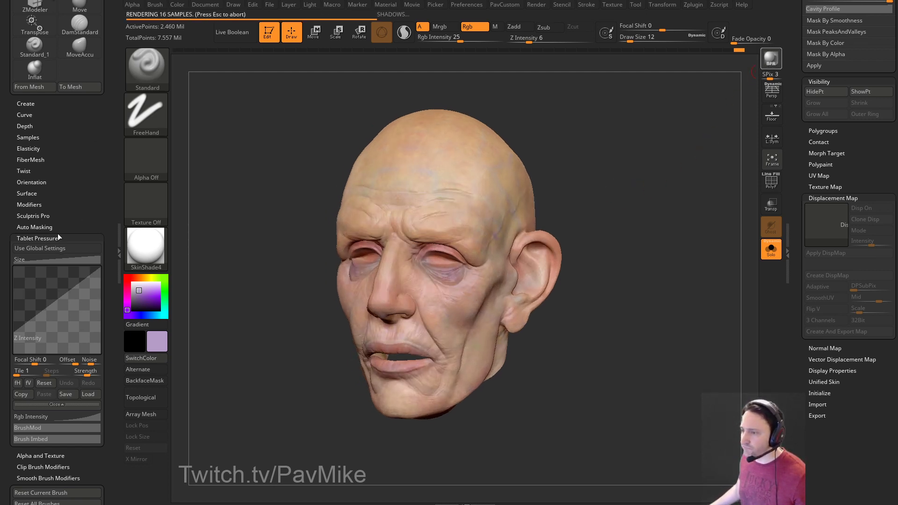
{"action": "left_click_drag", "start_coordinate": [60, 199], "coordinate": [86, 273]}
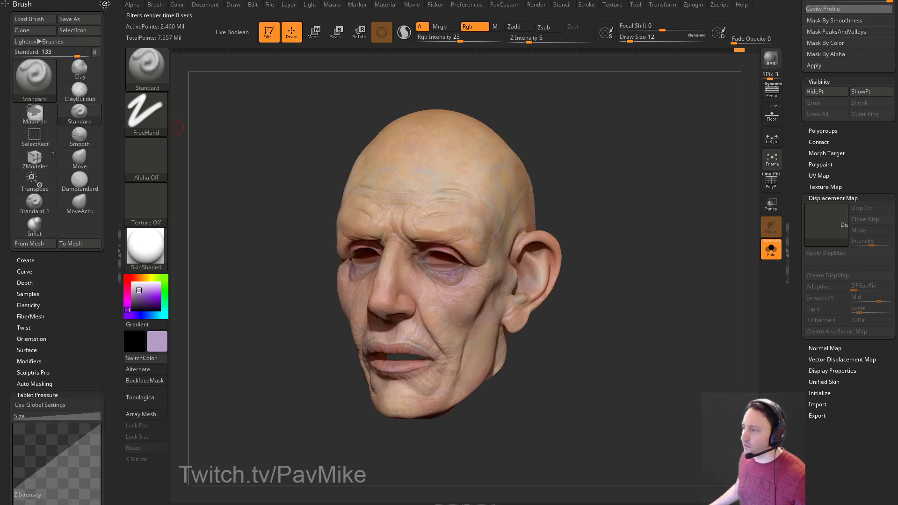
{"action": "left_click", "coordinate": [104, 4]}
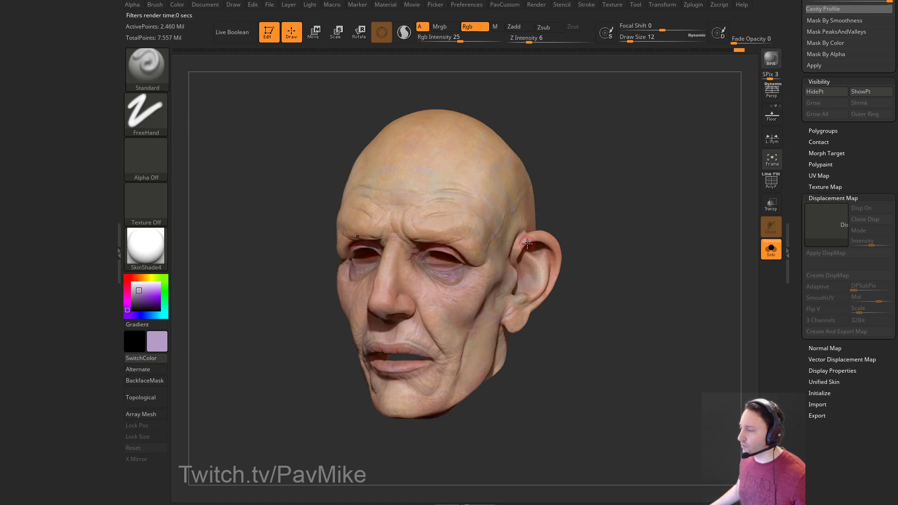
Dock the Render palette, enable SSS in the BPR render passes, and render again.
{"action": "left_click", "coordinate": [536, 6]}
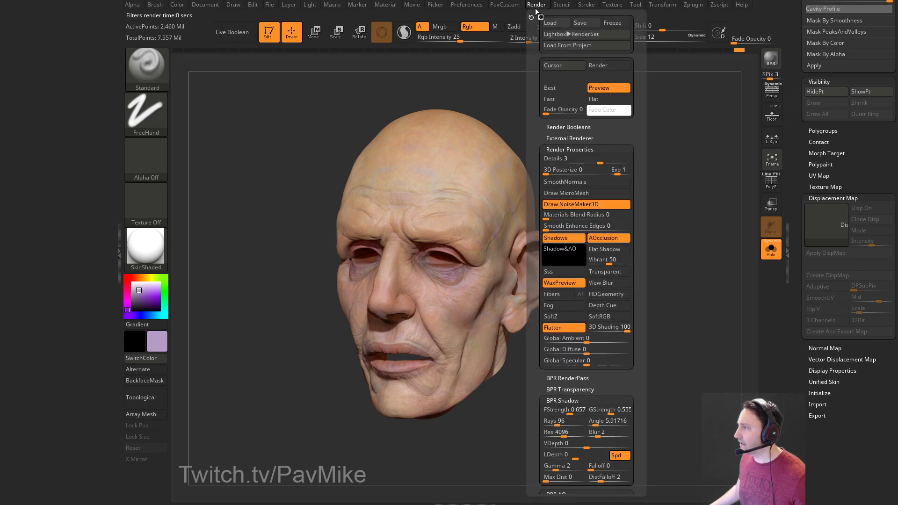
{"action": "left_click_drag", "start_coordinate": [532, 16], "coordinate": [47, 74]}
{"action": "left_click", "coordinate": [21, 375], "text": "shift"}
{"action": "scroll", "coordinate": [22, 374], "scroll_direction": "down", "scroll_amount": 3}
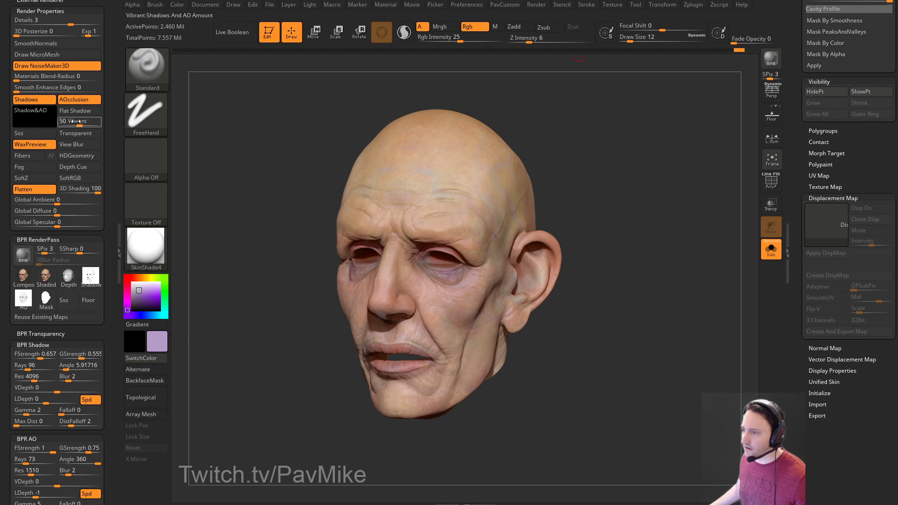
{"action": "left_click", "coordinate": [19, 133]}
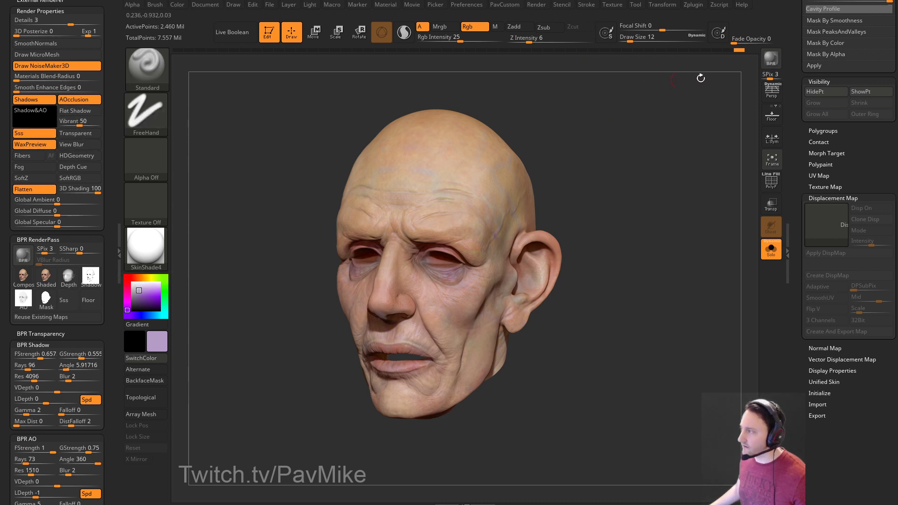
{"action": "left_click", "coordinate": [771, 61]}
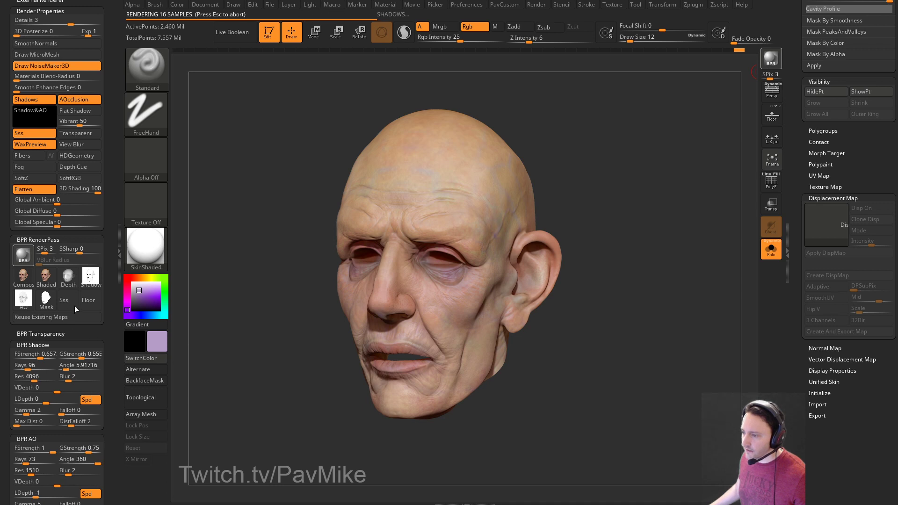
Expand the BPR Filters settings and switch to the browser showing the ArtStation portfolio.
{"action": "mouse_move", "coordinate": [69, 303]}
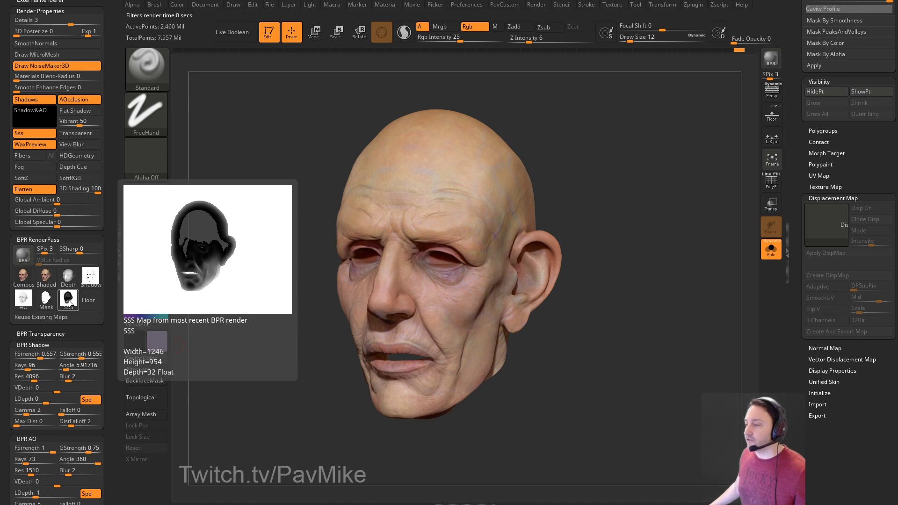
{"action": "scroll", "coordinate": [57, 271], "scroll_direction": "down", "scroll_amount": 8}
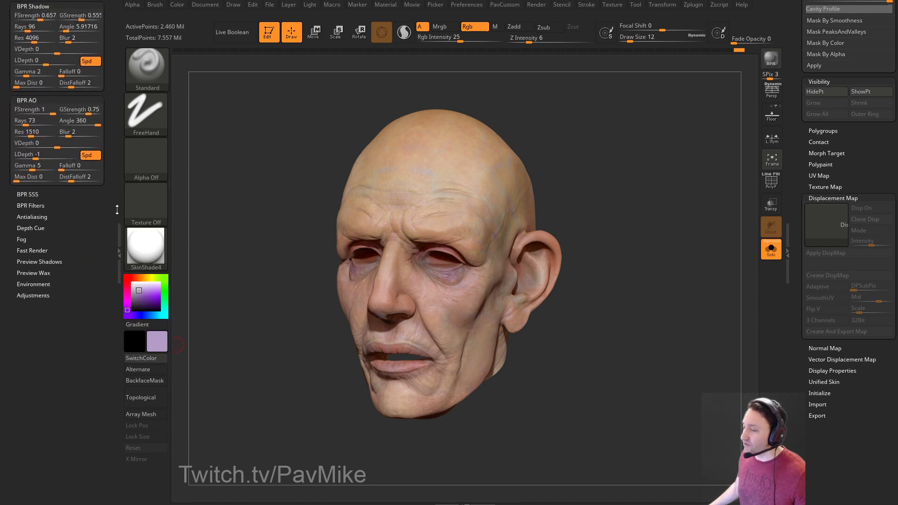
{"action": "key", "text": "shift"}
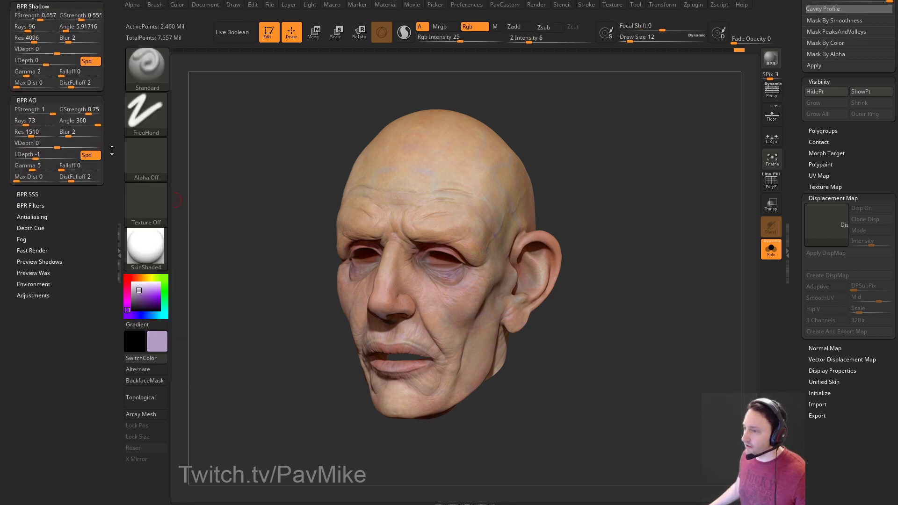
{"action": "scroll", "coordinate": [60, 326], "scroll_direction": "up", "scroll_amount": 8}
{"action": "mouse_move", "coordinate": [72, 329]}
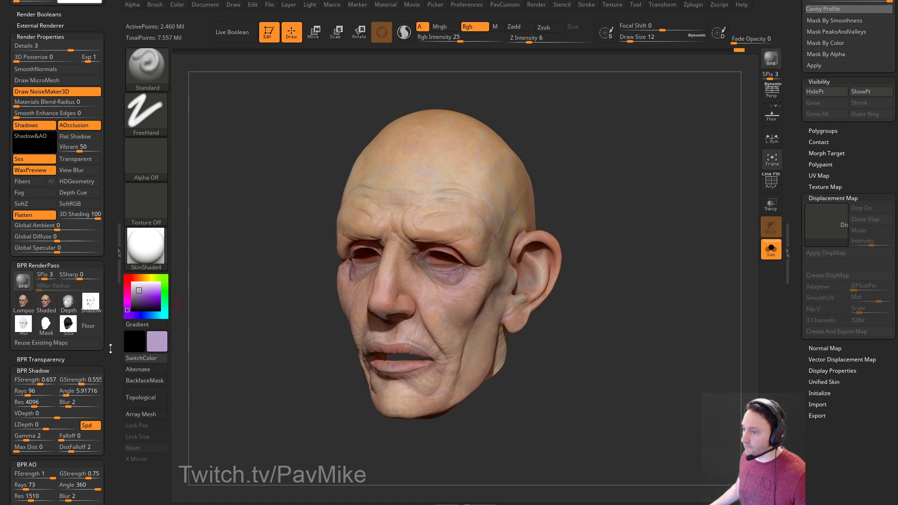
{"action": "scroll", "coordinate": [107, 262], "scroll_direction": "down", "scroll_amount": 8}
{"action": "scroll", "coordinate": [107, 262], "scroll_direction": "down", "scroll_amount": 3}
{"action": "key", "text": "shift"}
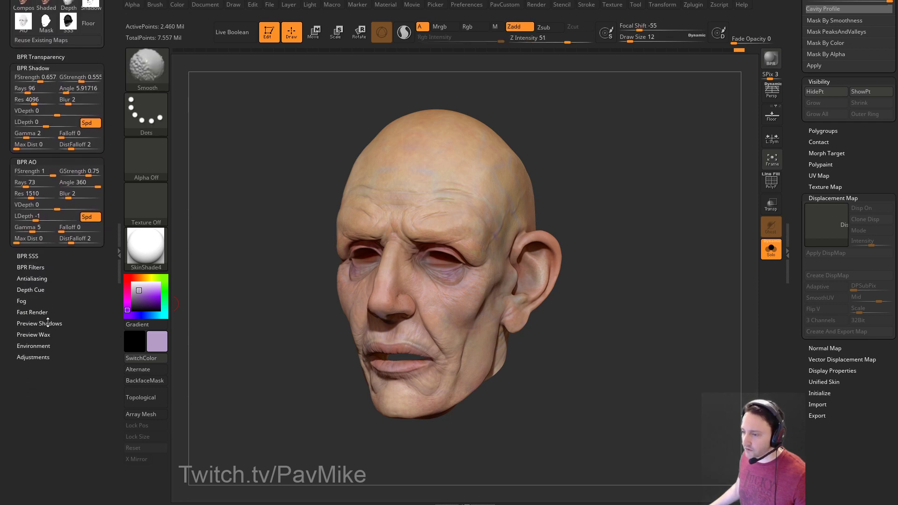
{"action": "left_click", "coordinate": [34, 267]}
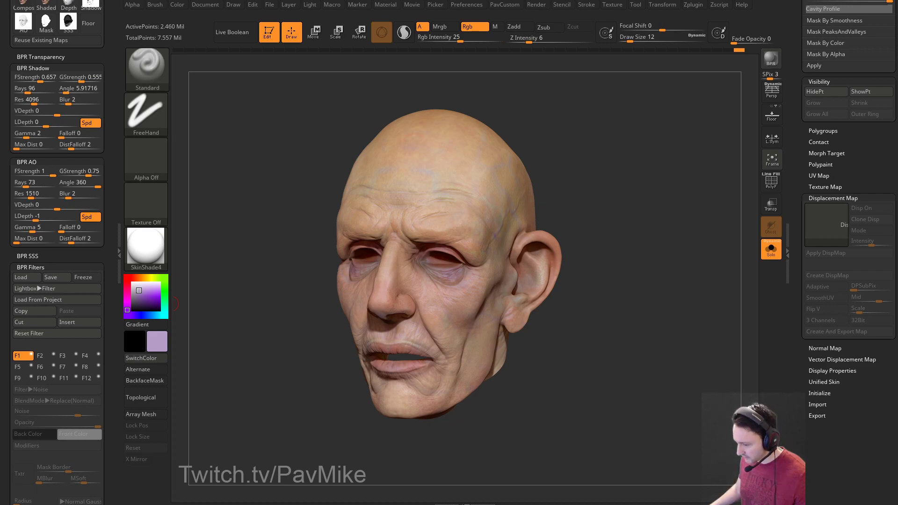
{"action": "key", "text": "alt+Tab"}
{"action": "scroll", "coordinate": [387, 309], "scroll_direction": "up", "scroll_amount": 15}
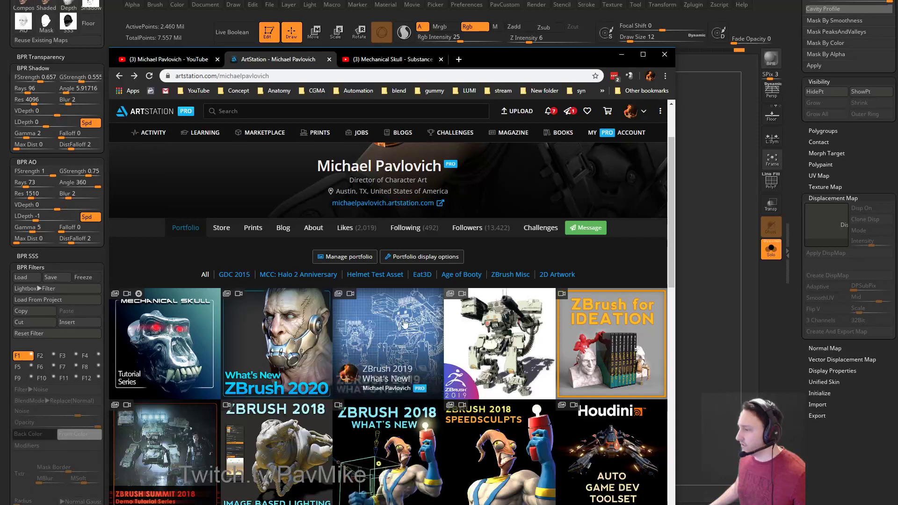
Browse the ZBrush 2019 What's New page and its video playlist, then minimize the browser.
{"action": "left_click", "coordinate": [408, 341]}
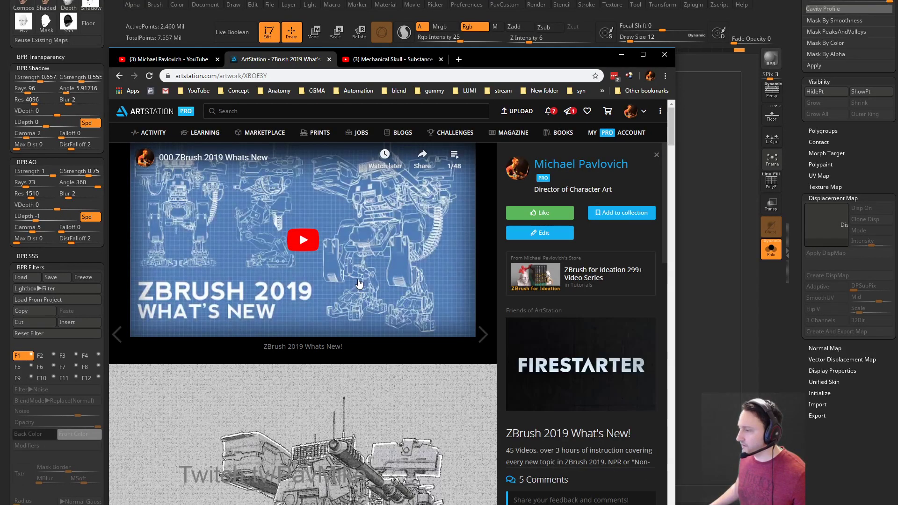
{"action": "left_click", "coordinate": [454, 159]}
{"action": "scroll", "coordinate": [400, 240], "scroll_direction": "down", "scroll_amount": 5}
{"action": "scroll", "coordinate": [400, 240], "scroll_direction": "down", "scroll_amount": 5}
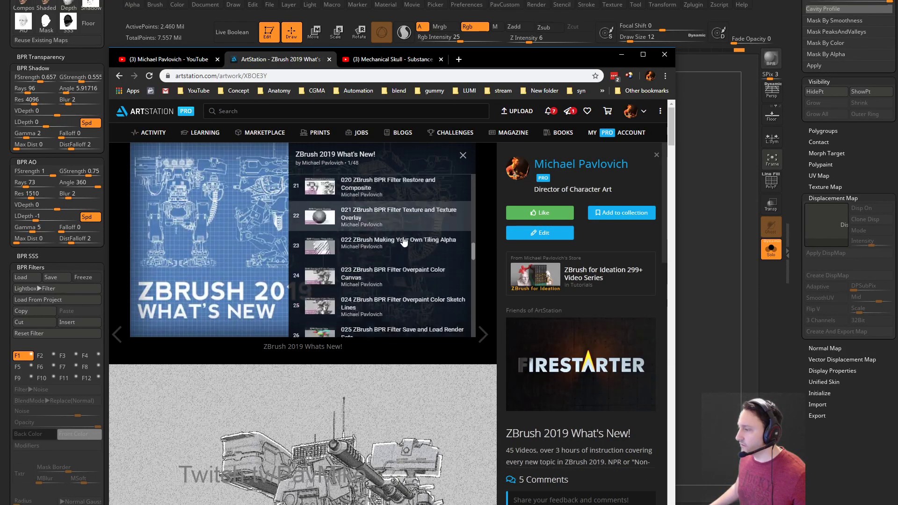
{"action": "scroll", "coordinate": [292, 297], "scroll_direction": "down", "scroll_amount": 5}
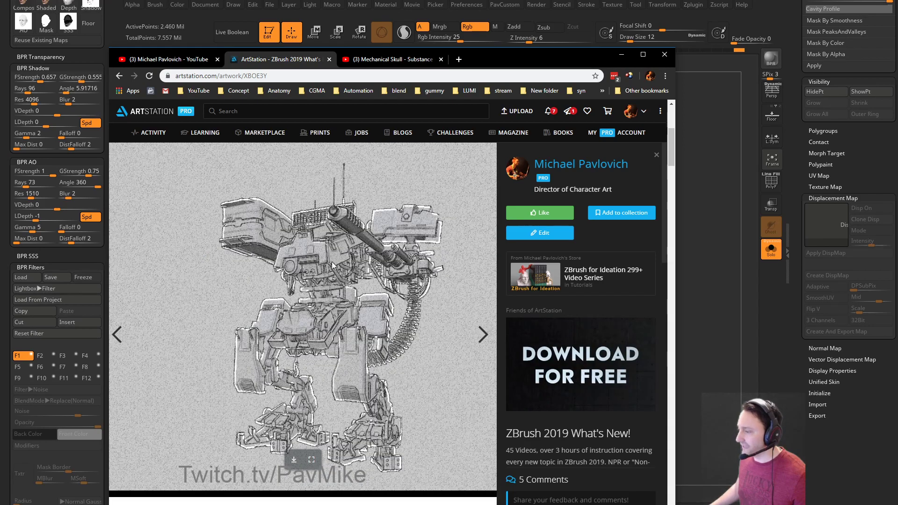
{"action": "scroll", "coordinate": [295, 295], "scroll_direction": "down", "scroll_amount": 4}
{"action": "scroll", "coordinate": [314, 282], "scroll_direction": "down", "scroll_amount": 10}
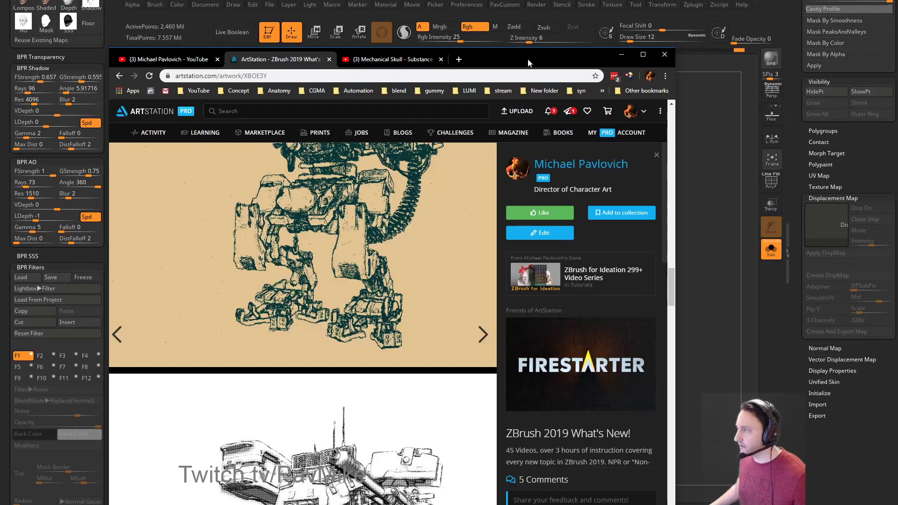
{"action": "left_click", "coordinate": [621, 54]}
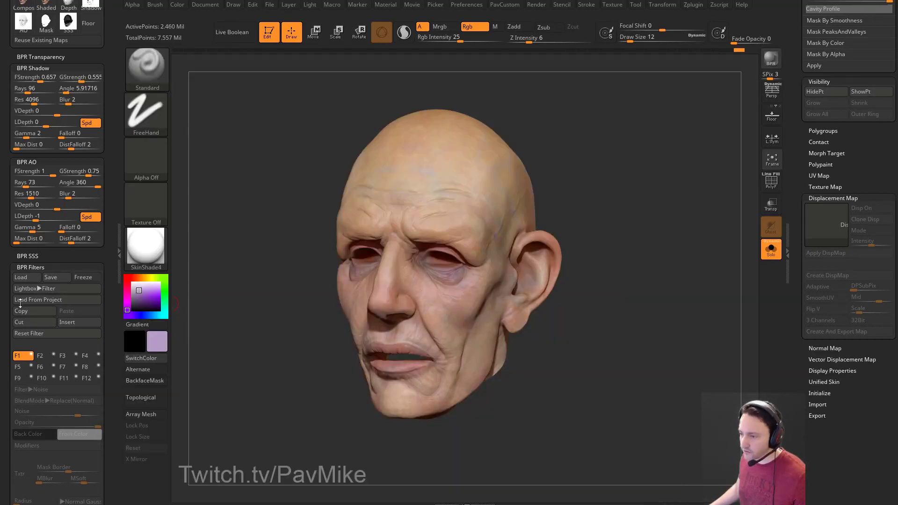
Enable BPR filter slot F1 as a Red filter at strength 42.
{"action": "left_click", "coordinate": [30, 356]}
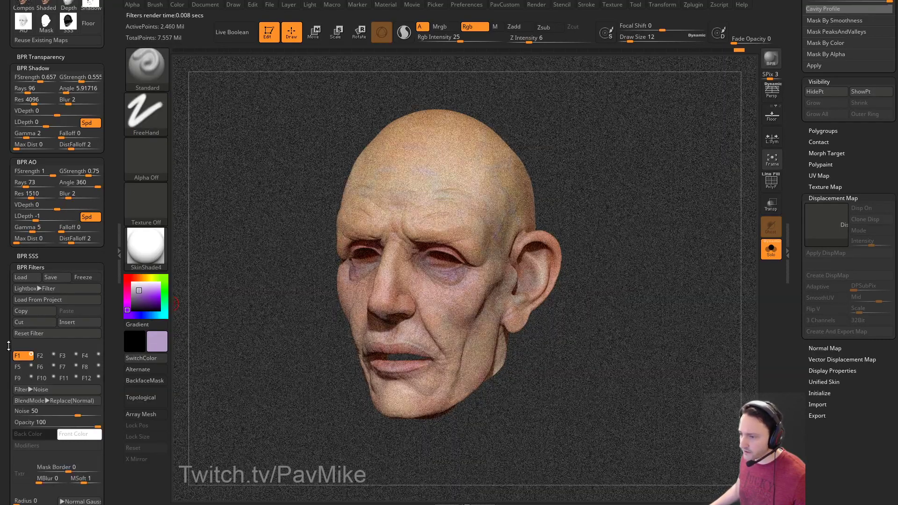
{"action": "scroll", "coordinate": [31, 357], "scroll_direction": "down", "scroll_amount": 3}
{"action": "left_click", "coordinate": [45, 235]}
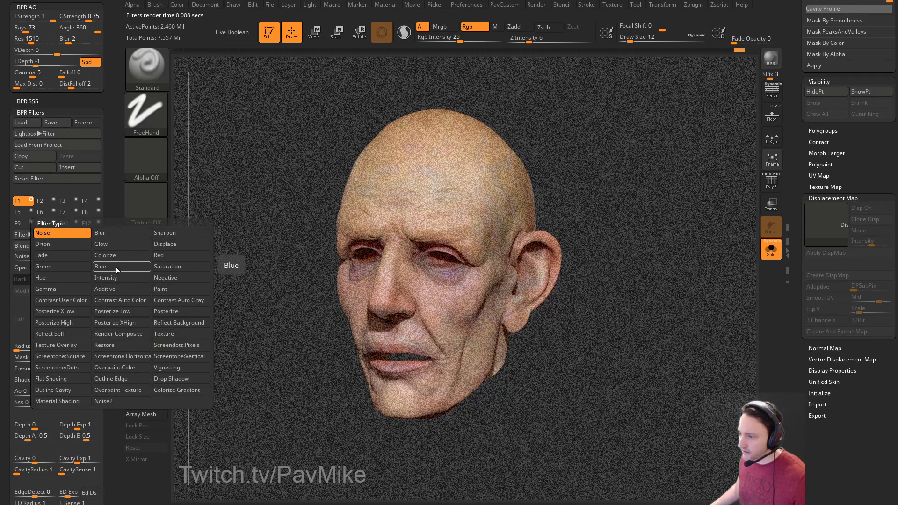
{"action": "left_click", "coordinate": [166, 255]}
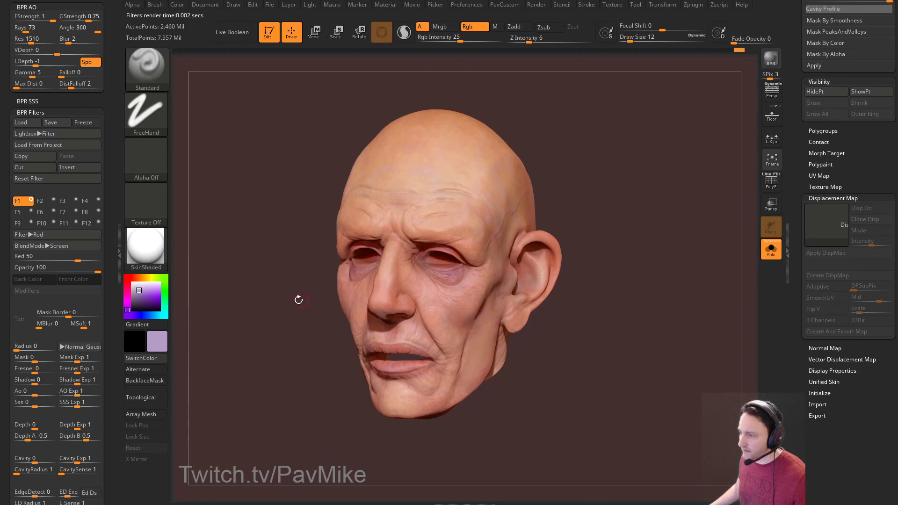
{"action": "left_click_drag", "start_coordinate": [78, 260], "coordinate": [75, 259]}
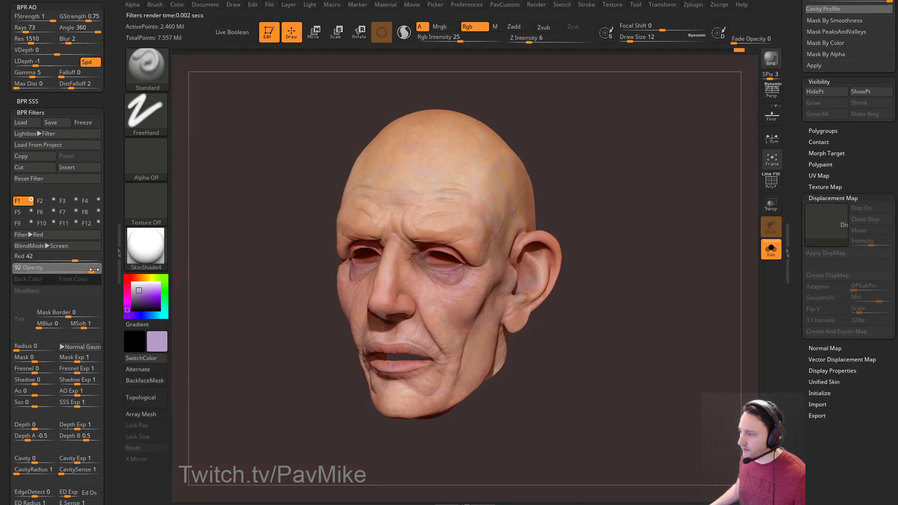
Set the filter's SSS and Mask modulation sliders to 1.
{"action": "scroll", "coordinate": [5, 275], "scroll_direction": "down", "scroll_amount": 5}
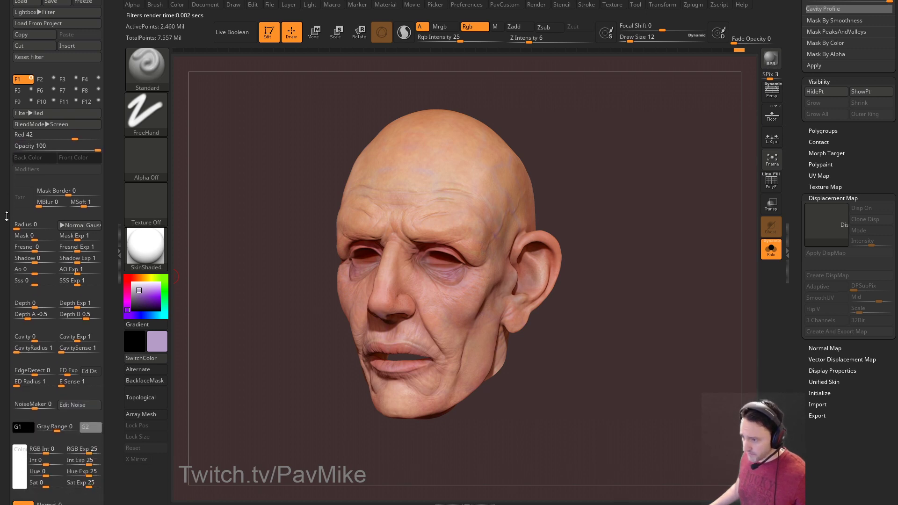
{"action": "left_click_drag", "start_coordinate": [37, 278], "coordinate": [54, 276]}
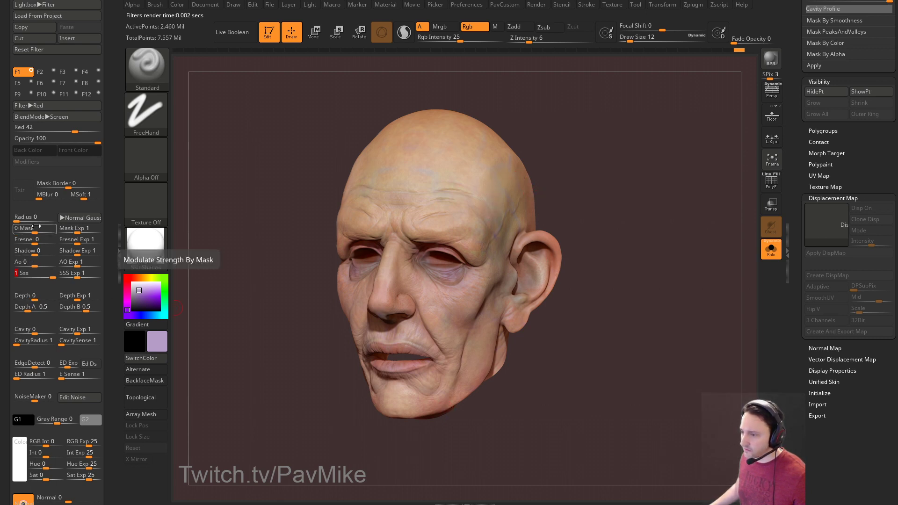
{"action": "left_click_drag", "start_coordinate": [29, 229], "coordinate": [68, 231]}
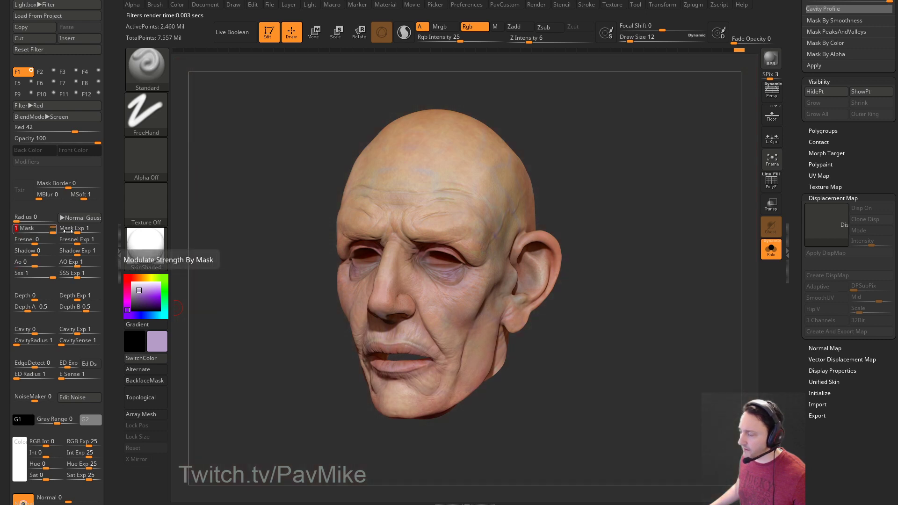
{"action": "left_click", "coordinate": [34, 274]}
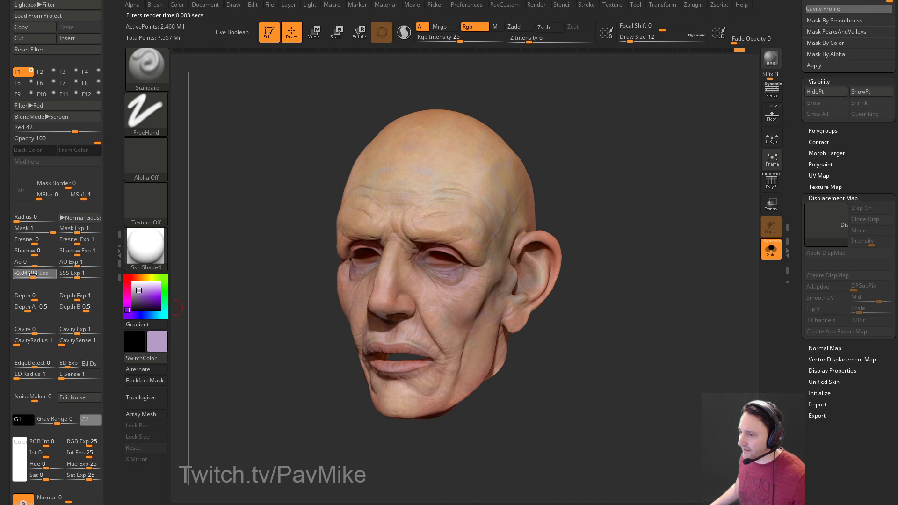
{"action": "left_click", "coordinate": [32, 273]}
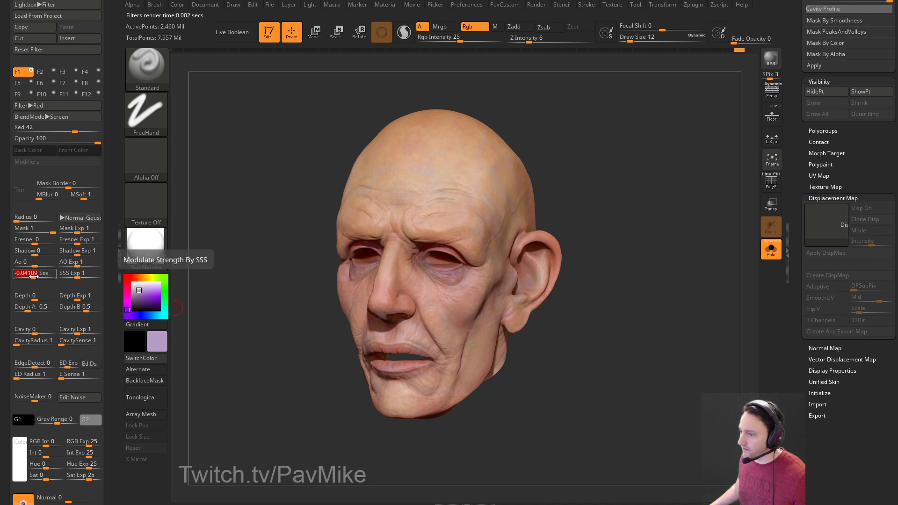
{"action": "type", "text": "-1"}
{"action": "key", "text": "Return"}
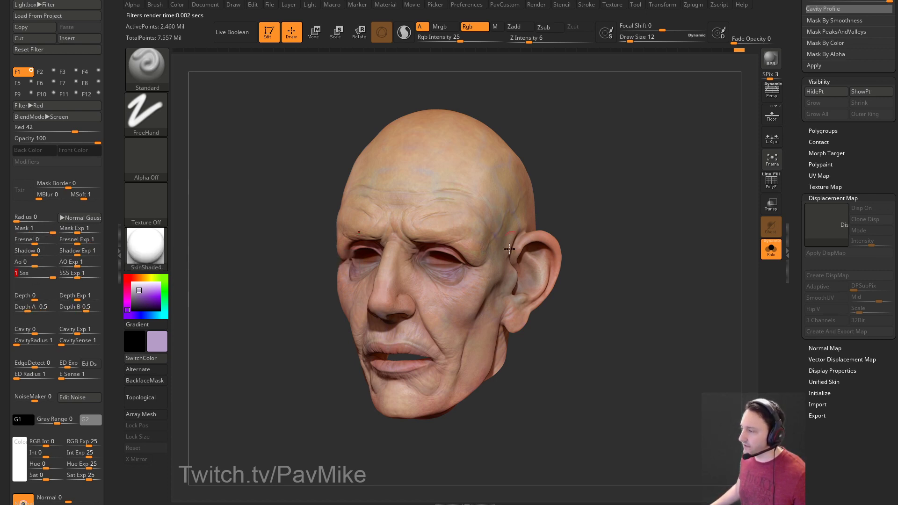
Turn off WaxPreview in the Render Properties.
{"action": "scroll", "coordinate": [56, 233], "scroll_direction": "up", "scroll_amount": 10}
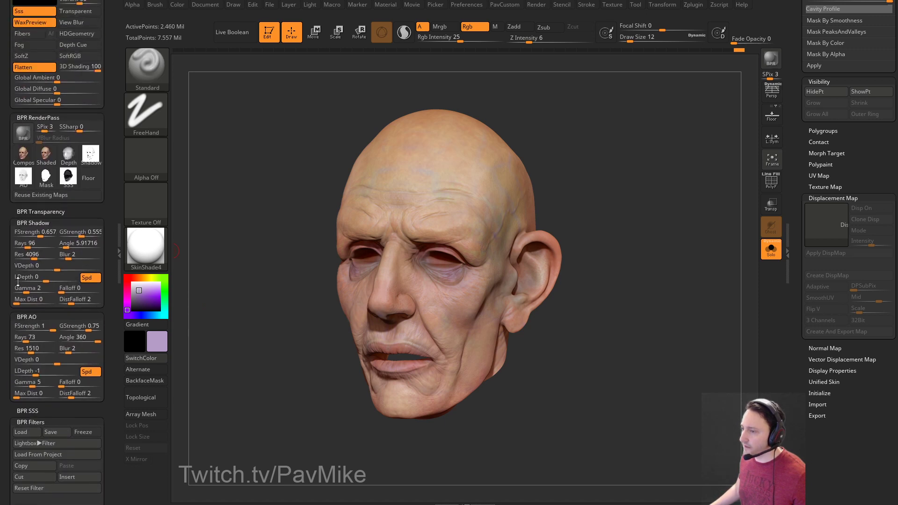
{"action": "mouse_move", "coordinate": [74, 170]}
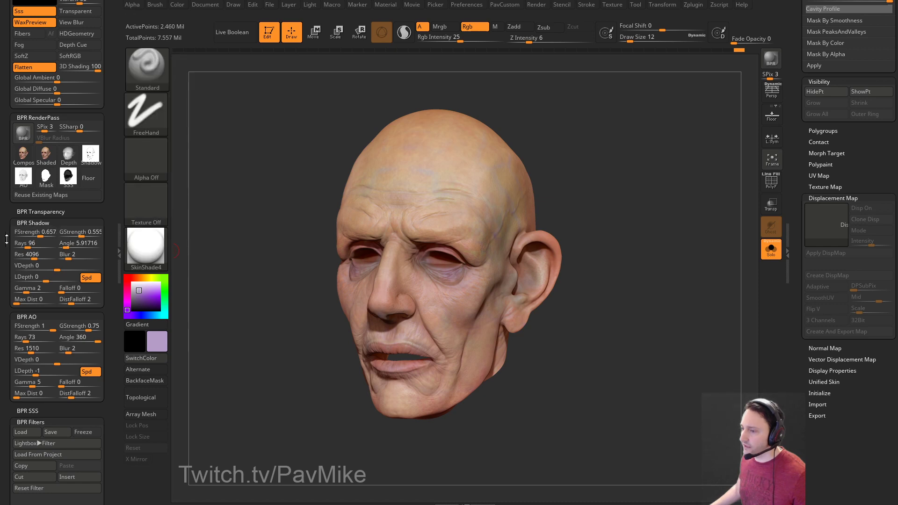
{"action": "scroll", "coordinate": [7, 143], "scroll_direction": "down", "scroll_amount": 10}
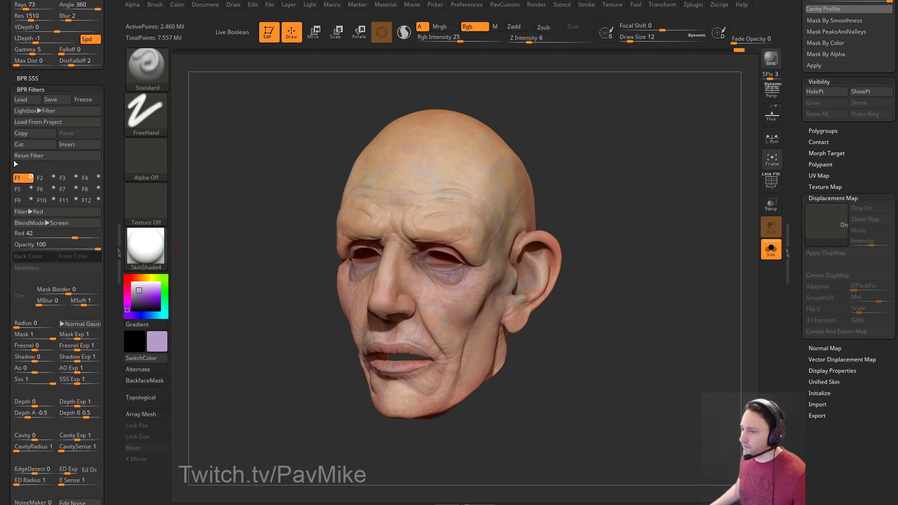
{"action": "scroll", "coordinate": [7, 140], "scroll_direction": "up", "scroll_amount": 10}
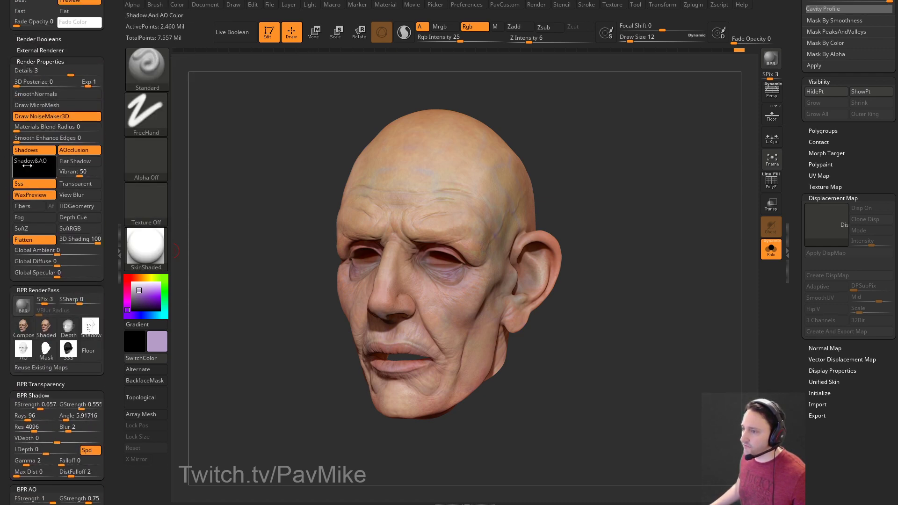
{"action": "left_click", "coordinate": [24, 195]}
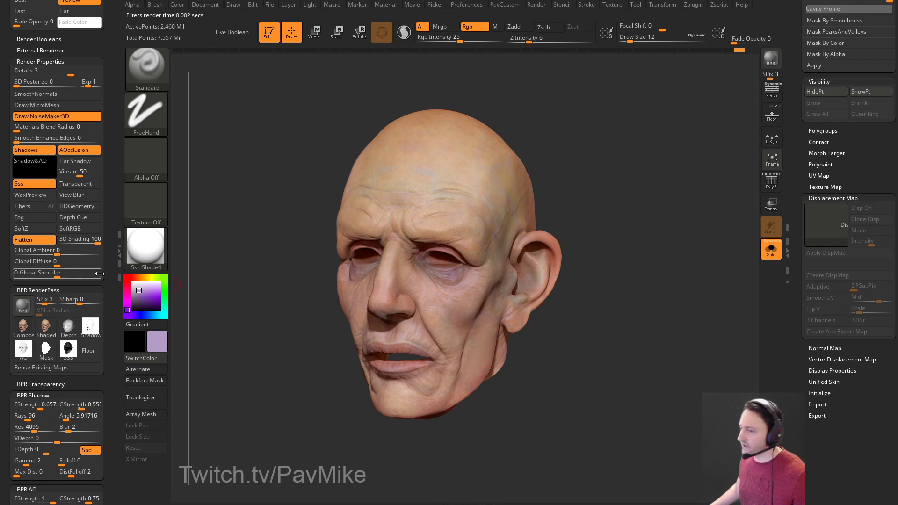
{"action": "left_click_drag", "start_coordinate": [5, 259], "coordinate": [8, 170]}
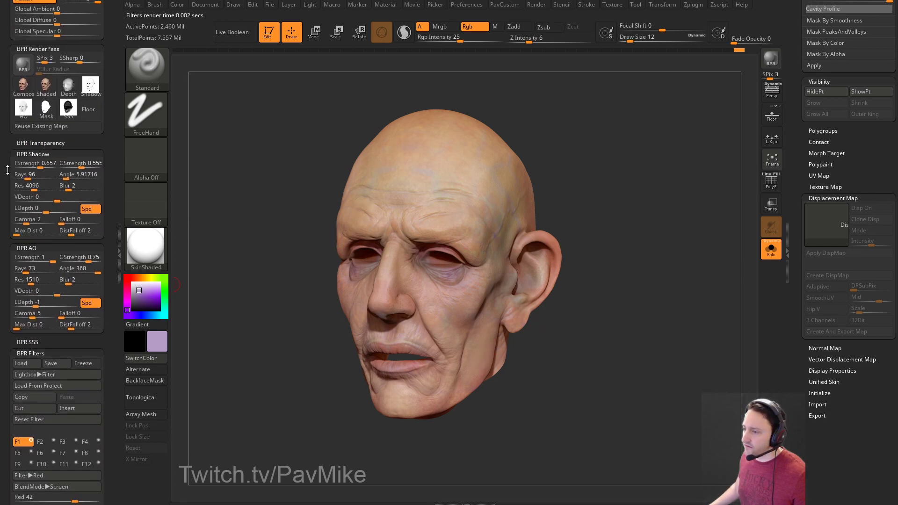
Expand BPR SSS, confirm filter F1 is on, and BPR render the head.
{"action": "left_click", "coordinate": [18, 342]}
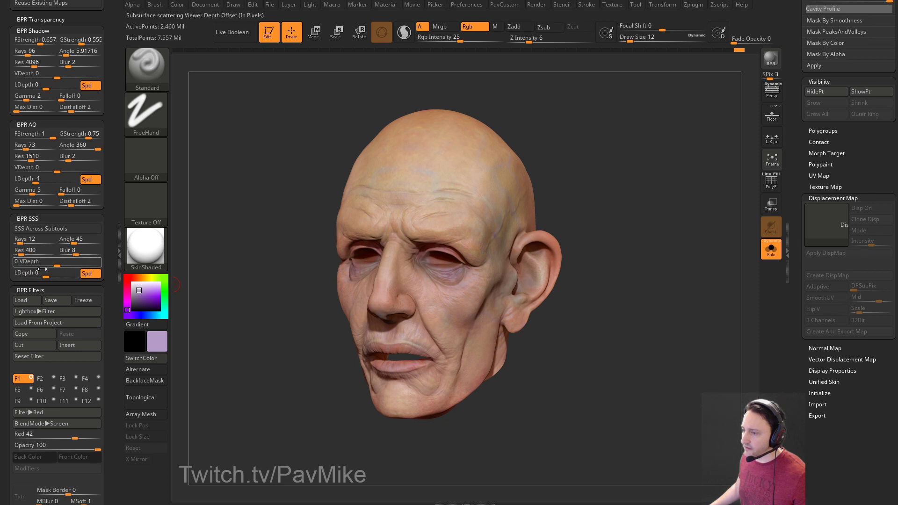
{"action": "left_click_drag", "start_coordinate": [110, 256], "coordinate": [116, 154]}
{"action": "left_click", "coordinate": [31, 144]}
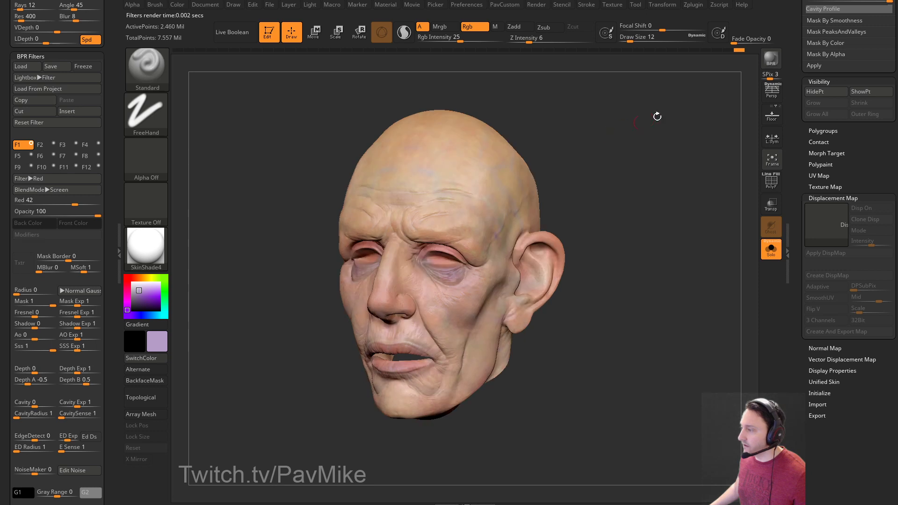
{"action": "left_click", "coordinate": [771, 58]}
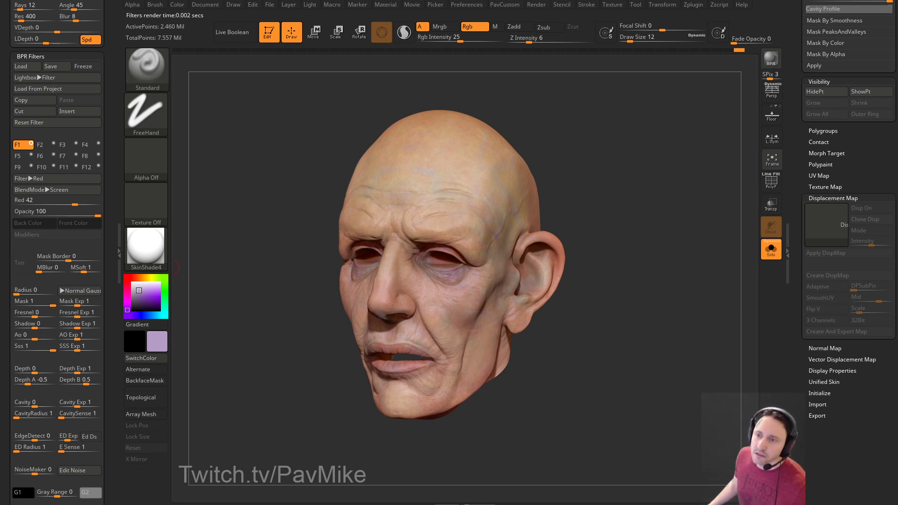
{"action": "scroll", "coordinate": [63, 182], "scroll_direction": "up", "scroll_amount": 5}
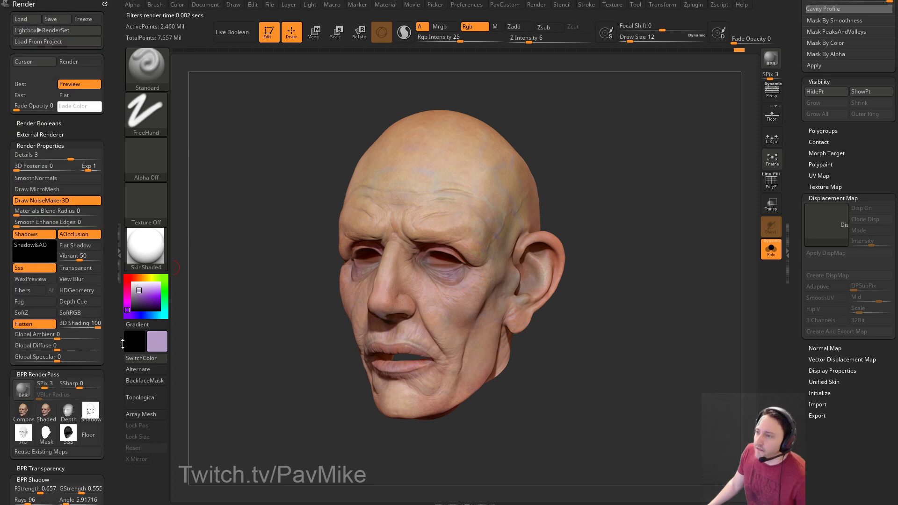
{"action": "mouse_move", "coordinate": [45, 263]}
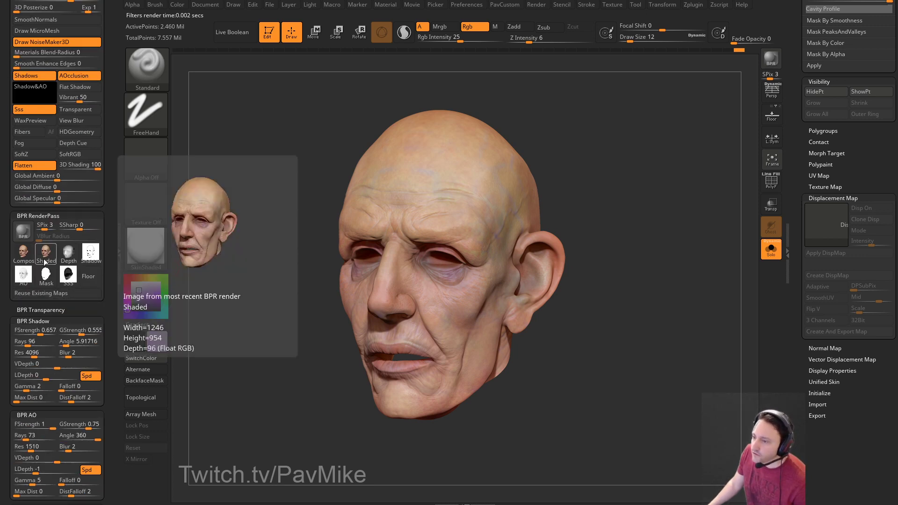
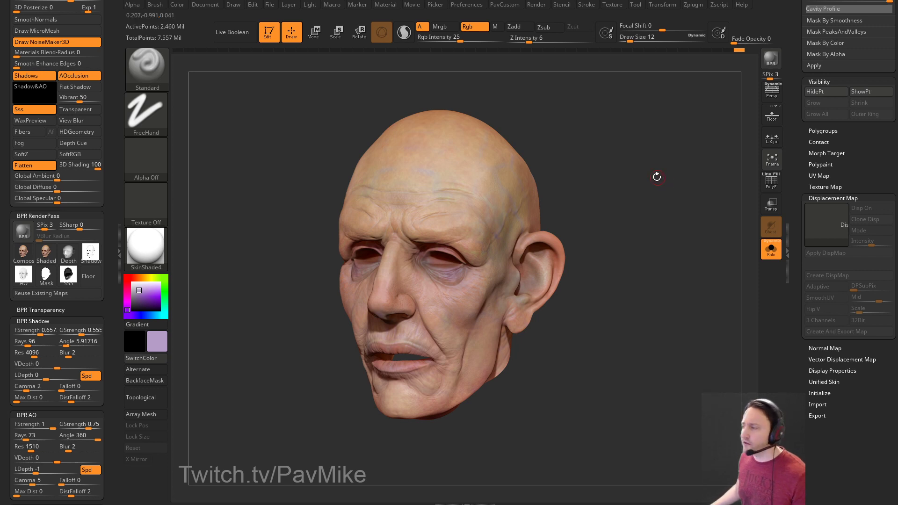
BPR render the painted, wrinkled head in perspective and turn it slightly.
{"action": "left_click", "coordinate": [772, 92]}
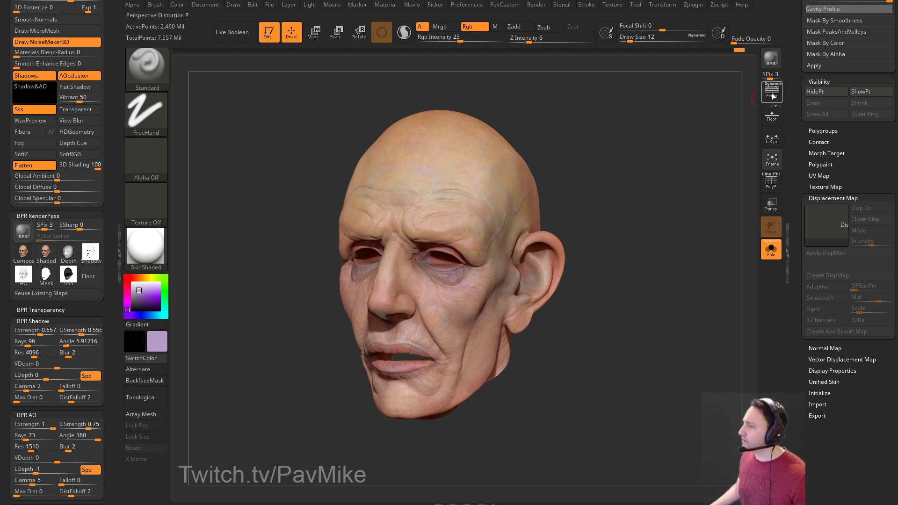
{"action": "left_click", "coordinate": [653, 162]}
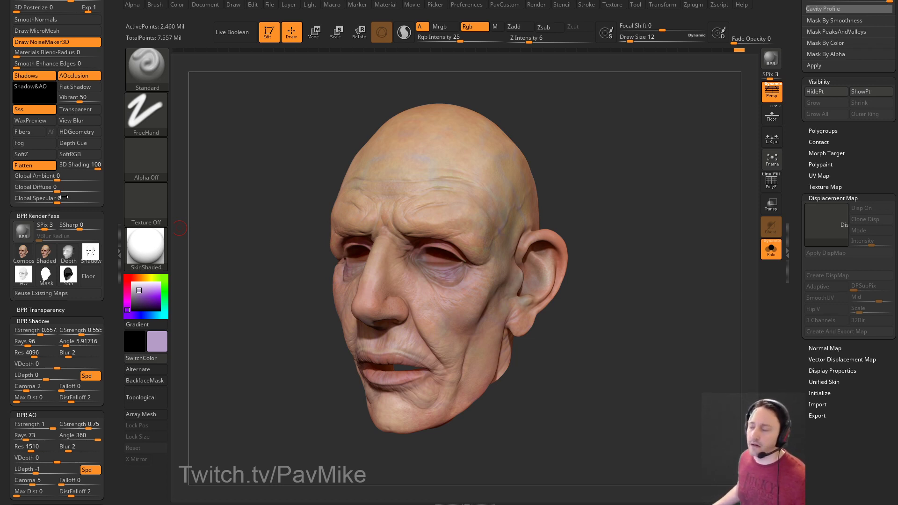
{"action": "left_click_drag", "start_coordinate": [629, 155], "coordinate": [626, 150]}
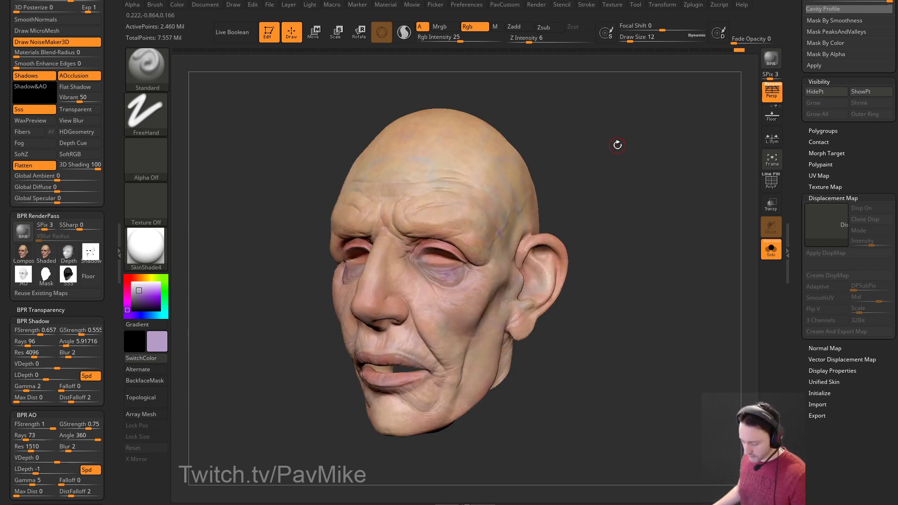
{"action": "key", "text": "comma"}
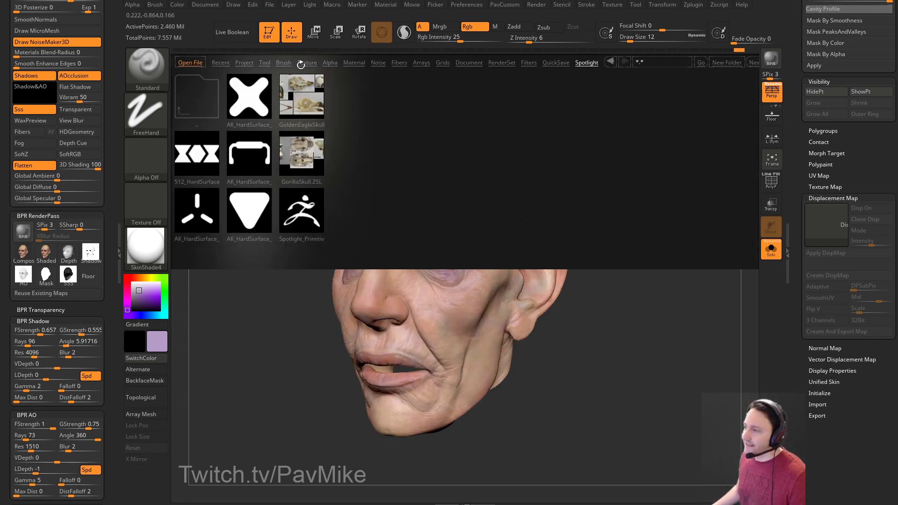
{"action": "key", "text": "comma"}
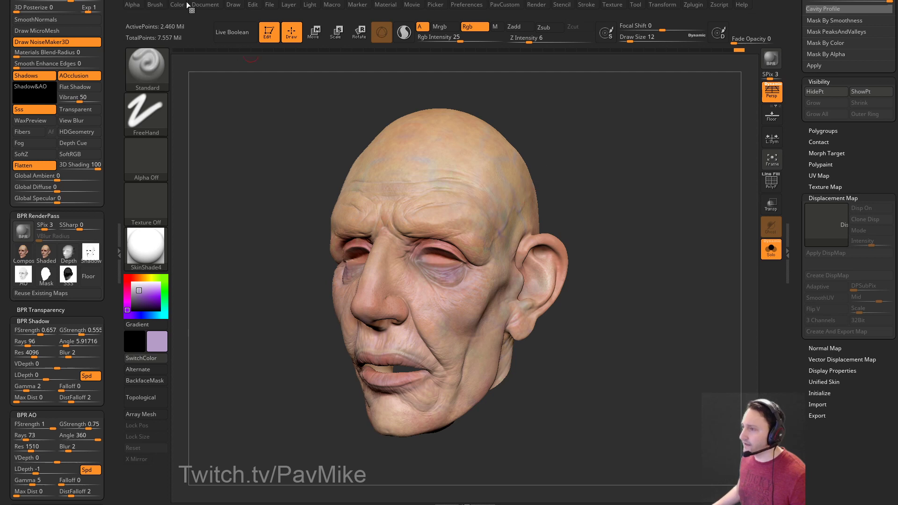
{"action": "left_click", "coordinate": [235, 5]}
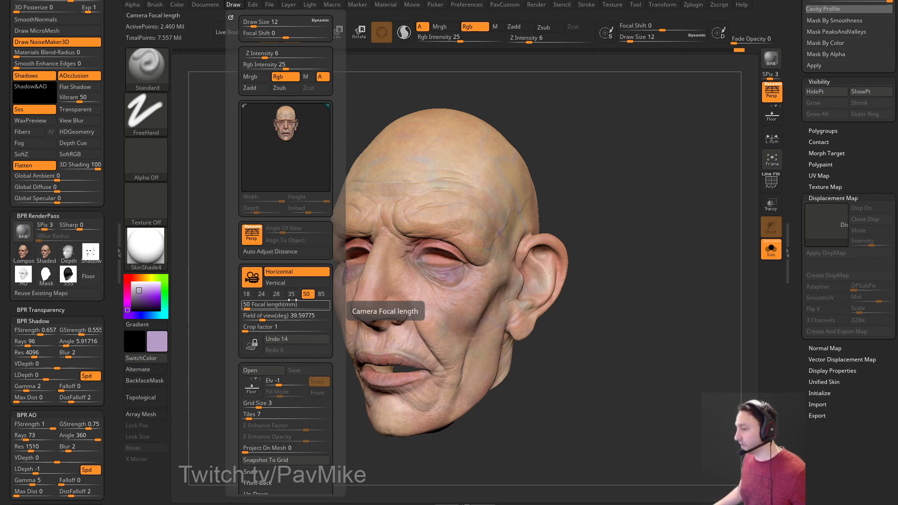
{"action": "left_click_drag", "start_coordinate": [621, 172], "coordinate": [621, 173]}
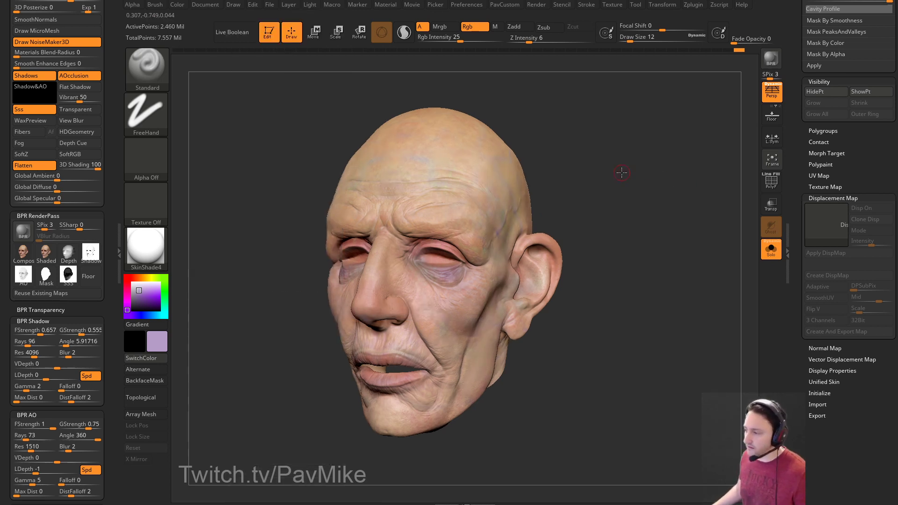
{"action": "key", "text": "s"}
{"action": "left_click", "coordinate": [612, 118]}
{"action": "key", "text": "s"}
{"action": "left_click", "coordinate": [601, 158]}
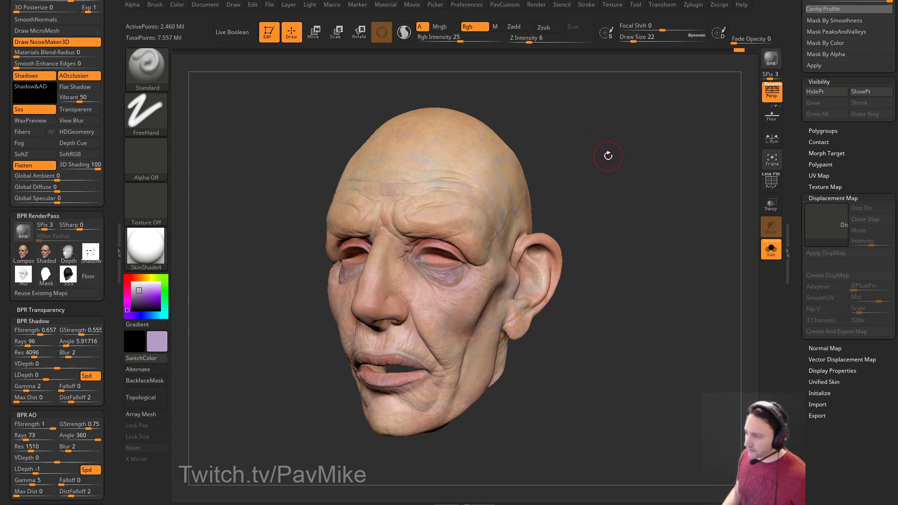
{"action": "left_click_drag", "start_coordinate": [612, 139], "coordinate": [653, 132]}
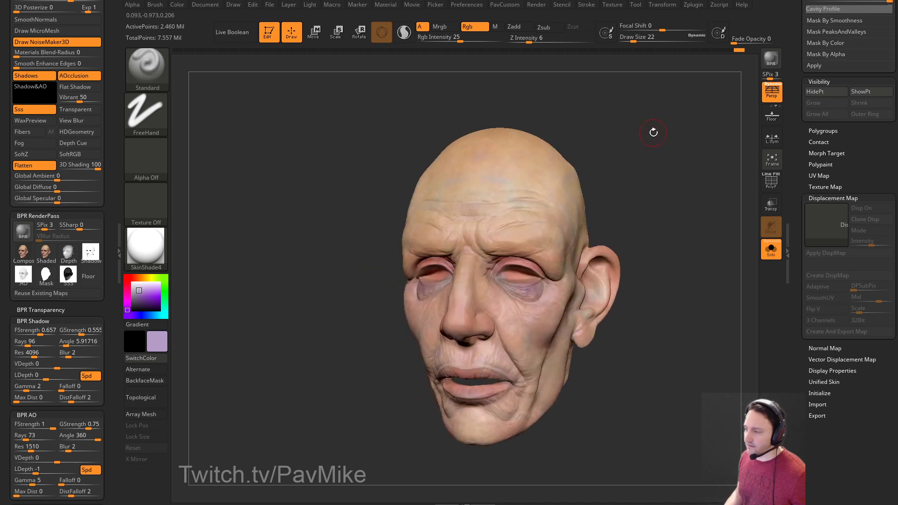
{"action": "left_click_drag", "start_coordinate": [569, 114], "coordinate": [624, 188]}
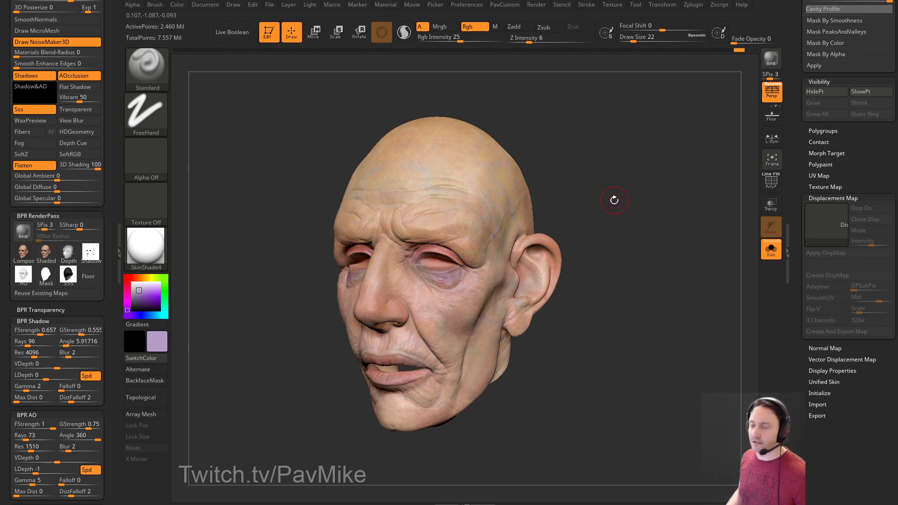
{"action": "key", "text": "s"}
{"action": "left_click_drag", "start_coordinate": [626, 201], "coordinate": [629, 201]}
{"action": "mouse_move", "coordinate": [630, 201]}
{"action": "left_mouse_down"}
{"action": "mouse_move", "coordinate": [637, 198]}
{"action": "mouse_move", "coordinate": [637, 225]}
{"action": "mouse_move", "coordinate": [629, 206]}
{"action": "mouse_move", "coordinate": [631, 261]}
{"action": "mouse_move", "coordinate": [612, 280]}
{"action": "mouse_move", "coordinate": [672, 294]}
{"action": "mouse_move", "coordinate": [655, 308]}
{"action": "mouse_move", "coordinate": [639, 165]}
{"action": "mouse_move", "coordinate": [649, 157]}
{"action": "mouse_move", "coordinate": [687, 187]}
{"action": "mouse_move", "coordinate": [667, 195]}
{"action": "mouse_move", "coordinate": [636, 178]}
{"action": "mouse_move", "coordinate": [647, 208]}
{"action": "mouse_move", "coordinate": [691, 233]}
{"action": "mouse_move", "coordinate": [578, 238]}
{"action": "mouse_move", "coordinate": [661, 200]}
{"action": "mouse_move", "coordinate": [654, 195]}
{"action": "mouse_move", "coordinate": [671, 207]}
{"action": "left_mouse_up"}
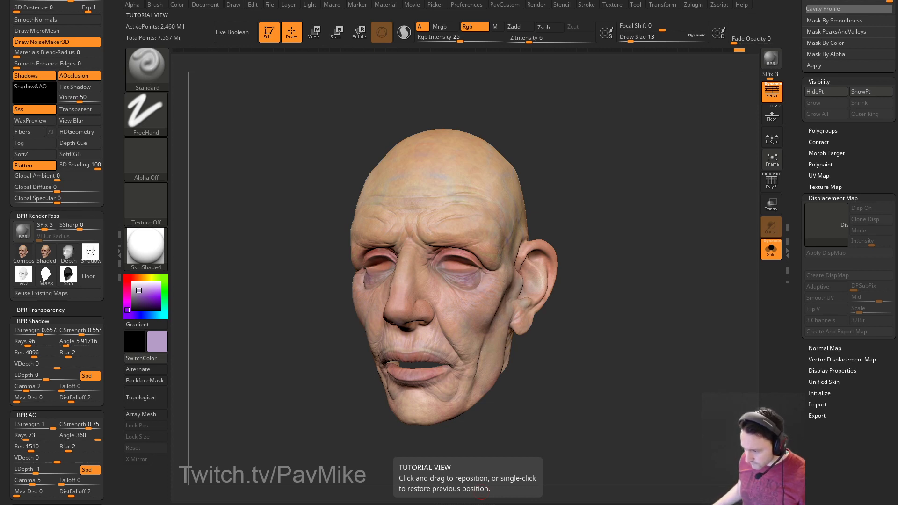
{"action": "key", "text": "alt+Tab"}
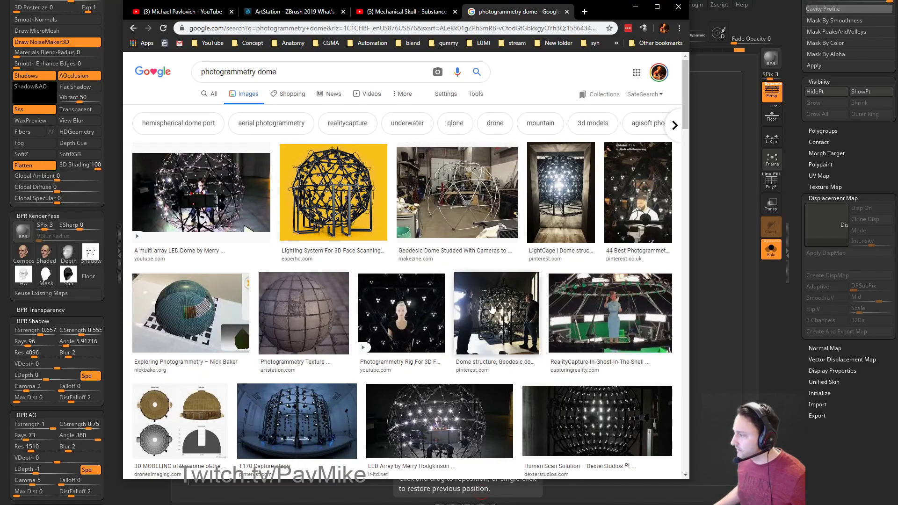
{"action": "left_click", "coordinate": [401, 312]}
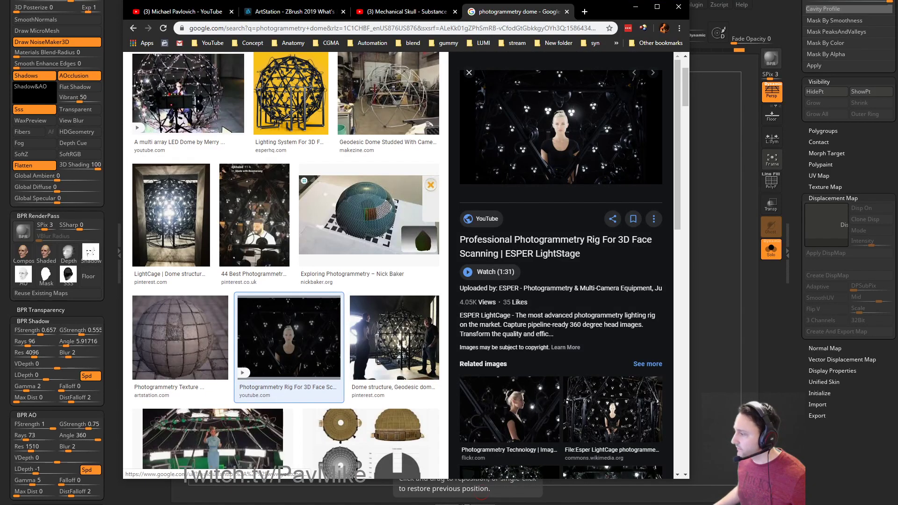
{"action": "scroll", "coordinate": [556, 291], "scroll_direction": "down", "scroll_amount": 4}
{"action": "left_click", "coordinate": [600, 241]}
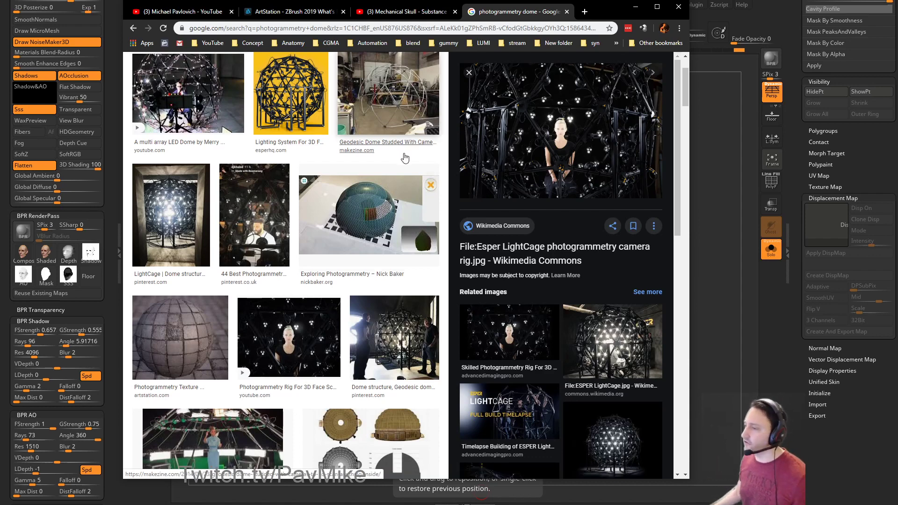
{"action": "scroll", "coordinate": [575, 181], "scroll_direction": "up", "scroll_amount": 2}
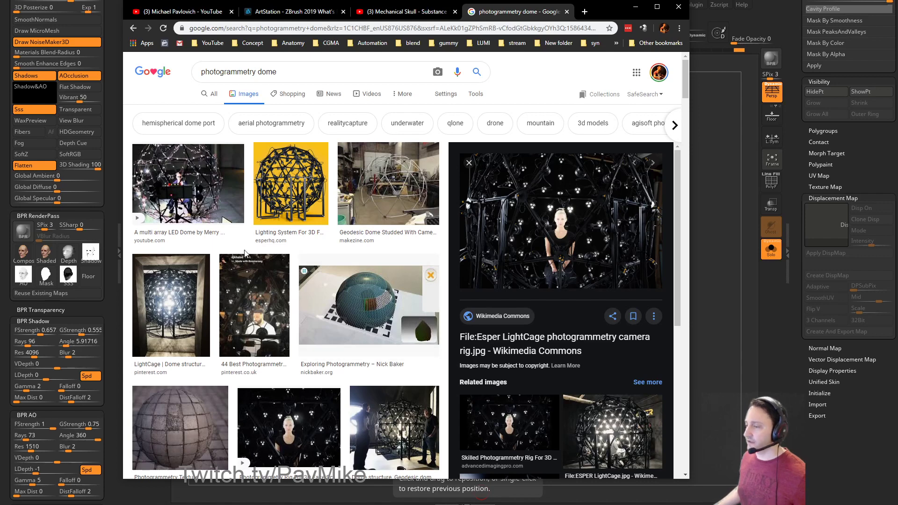
{"action": "key", "text": "alt+Tab"}
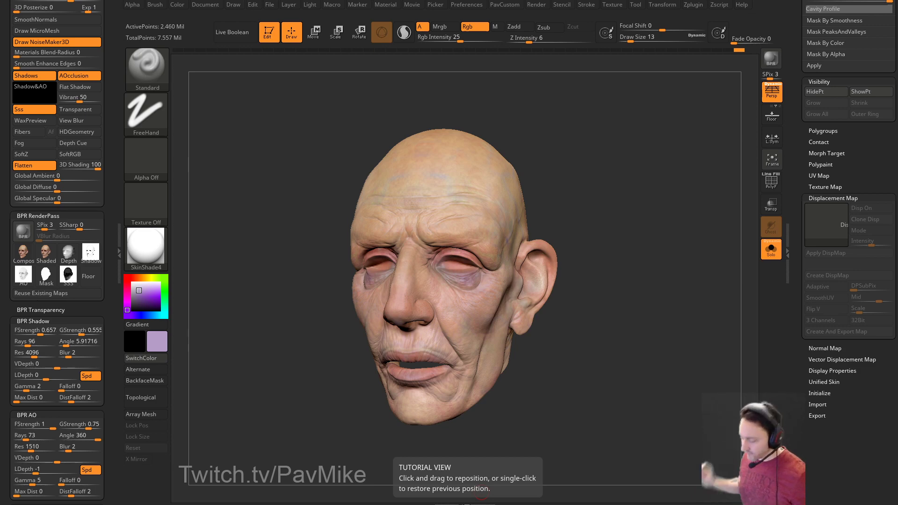
{"action": "mouse_move", "coordinate": [632, 127]}
{"action": "left_mouse_down"}
{"action": "mouse_move", "coordinate": [671, 144]}
{"action": "mouse_move", "coordinate": [694, 188]}
{"action": "mouse_move", "coordinate": [617, 123]}
{"action": "mouse_move", "coordinate": [653, 106]}
{"action": "mouse_move", "coordinate": [671, 171]}
{"action": "mouse_move", "coordinate": [658, 160]}
{"action": "mouse_move", "coordinate": [701, 184]}
{"action": "mouse_move", "coordinate": [703, 159]}
{"action": "mouse_move", "coordinate": [696, 159]}
{"action": "left_mouse_up"}
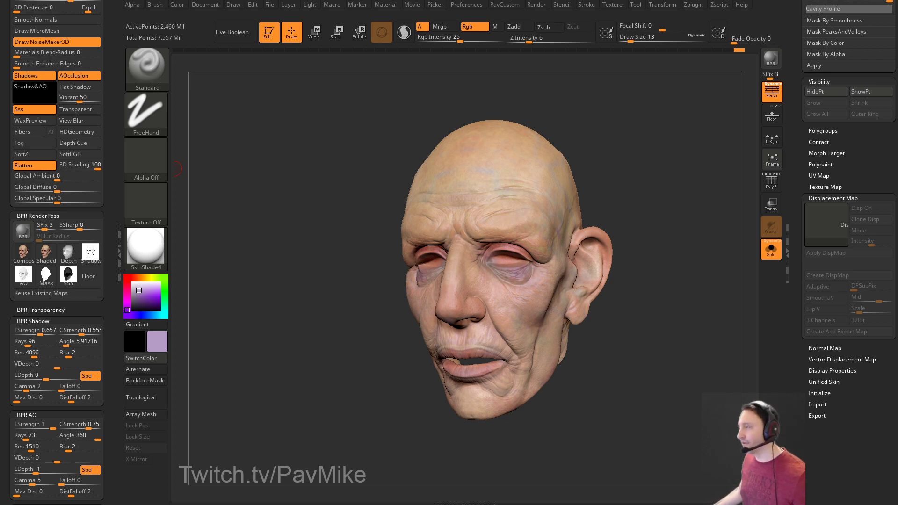
{"action": "mouse_move", "coordinate": [543, 101]}
{"action": "left_mouse_down"}
{"action": "mouse_move", "coordinate": [623, 119]}
{"action": "mouse_move", "coordinate": [601, 121]}
{"action": "mouse_move", "coordinate": [481, 215]}
{"action": "left_mouse_up"}
{"action": "key", "text": "s"}
{"action": "left_click", "coordinate": [483, 223]}
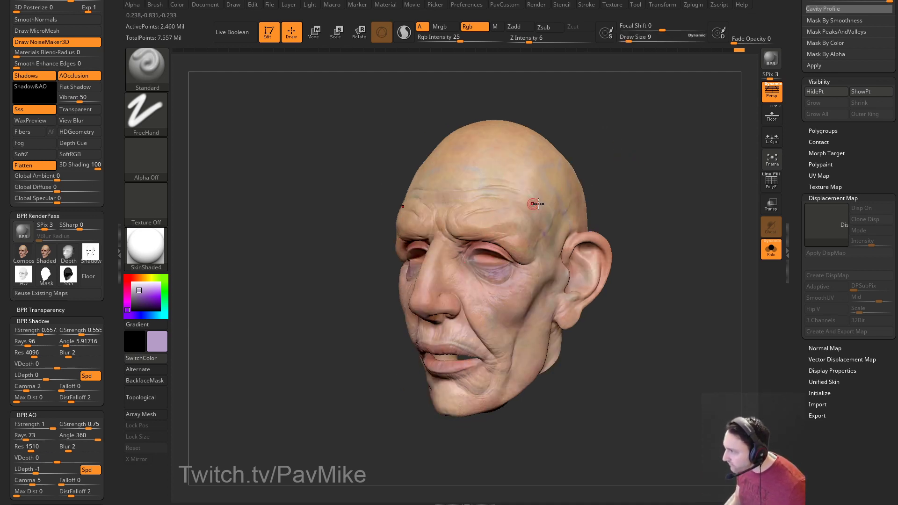
{"action": "left_click_drag", "start_coordinate": [645, 180], "coordinate": [730, 181]}
{"action": "left_click_drag", "start_coordinate": [579, 313], "coordinate": [500, 304]}
{"action": "key", "text": "s"}
{"action": "left_click", "coordinate": [480, 287]}
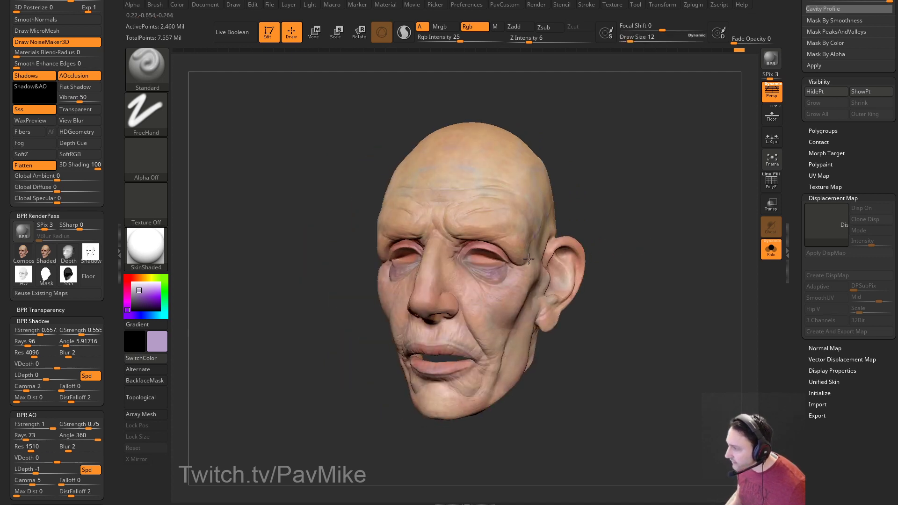
{"action": "left_click_drag", "start_coordinate": [599, 229], "coordinate": [622, 208]}
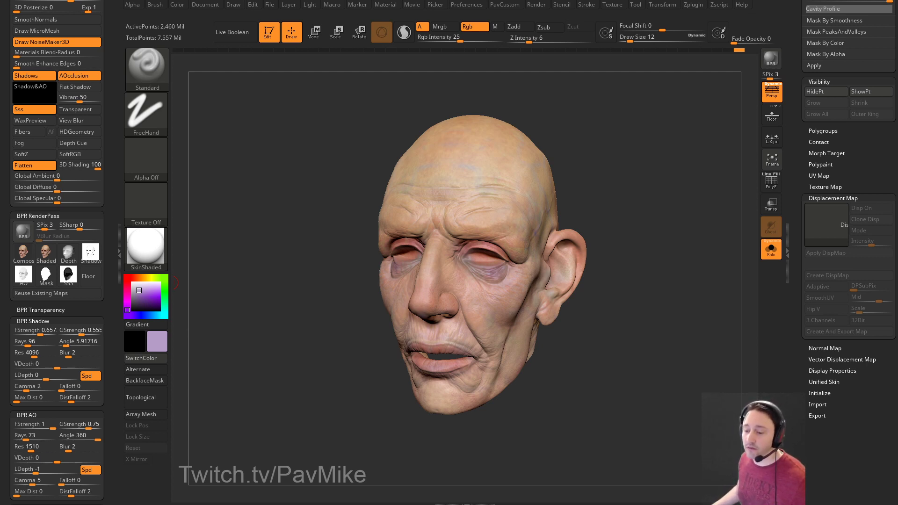
Adjust the brush size and turn off perspective while turning the head to three-quarter view.
{"action": "left_click_drag", "start_coordinate": [652, 156], "coordinate": [645, 134]}
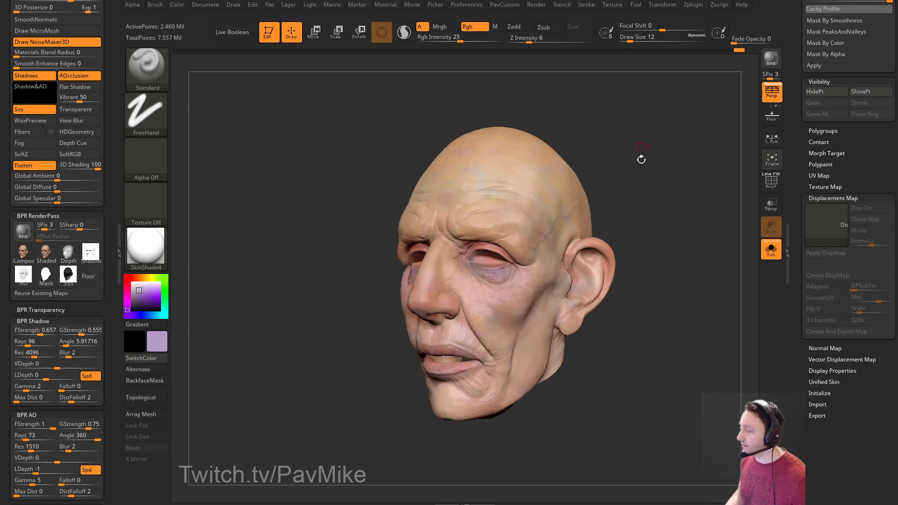
{"action": "key", "text": "s"}
{"action": "mouse_move", "coordinate": [650, 184]}
{"action": "left_mouse_down"}
{"action": "mouse_move", "coordinate": [630, 194]}
{"action": "mouse_move", "coordinate": [673, 192]}
{"action": "mouse_move", "coordinate": [662, 181]}
{"action": "left_mouse_up"}
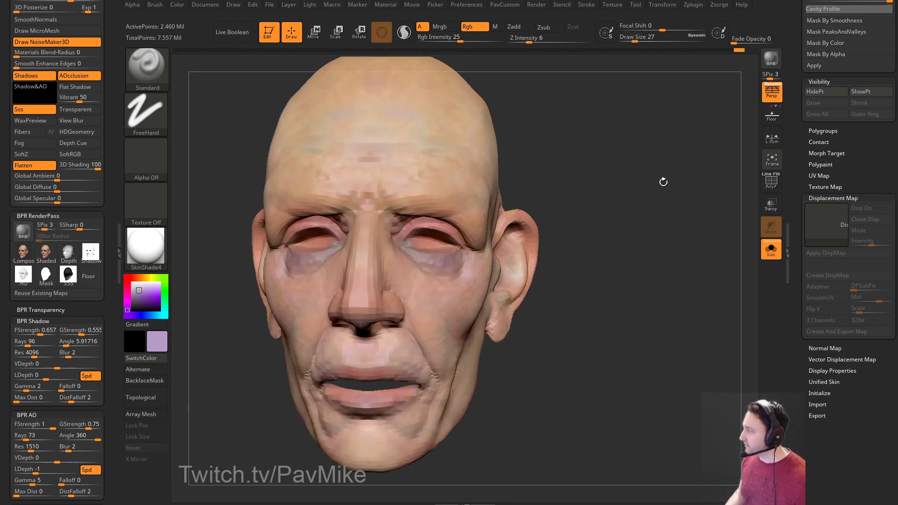
{"action": "key", "text": "s"}
{"action": "mouse_move", "coordinate": [565, 212]}
{"action": "left_mouse_down"}
{"action": "mouse_move", "coordinate": [611, 158]}
{"action": "mouse_move", "coordinate": [629, 175]}
{"action": "mouse_move", "coordinate": [636, 169]}
{"action": "mouse_move", "coordinate": [619, 167]}
{"action": "mouse_move", "coordinate": [633, 181]}
{"action": "mouse_move", "coordinate": [650, 179]}
{"action": "mouse_move", "coordinate": [633, 217]}
{"action": "mouse_move", "coordinate": [677, 209]}
{"action": "mouse_move", "coordinate": [649, 217]}
{"action": "mouse_move", "coordinate": [681, 223]}
{"action": "left_mouse_up"}
{"action": "key", "text": "p"}
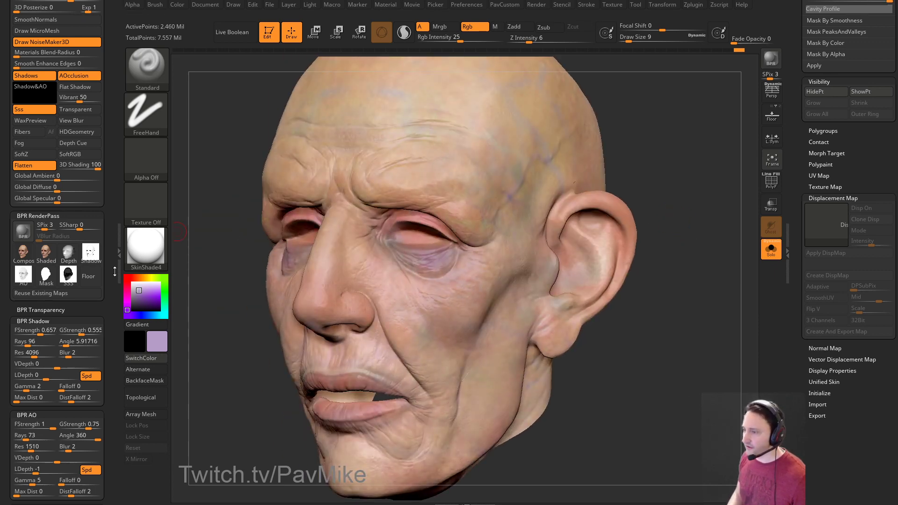
Try a blue, then a dark red paint colour while inspecting the ear from several angles.
{"action": "left_click", "coordinate": [152, 315]}
{"action": "left_click", "coordinate": [140, 296]}
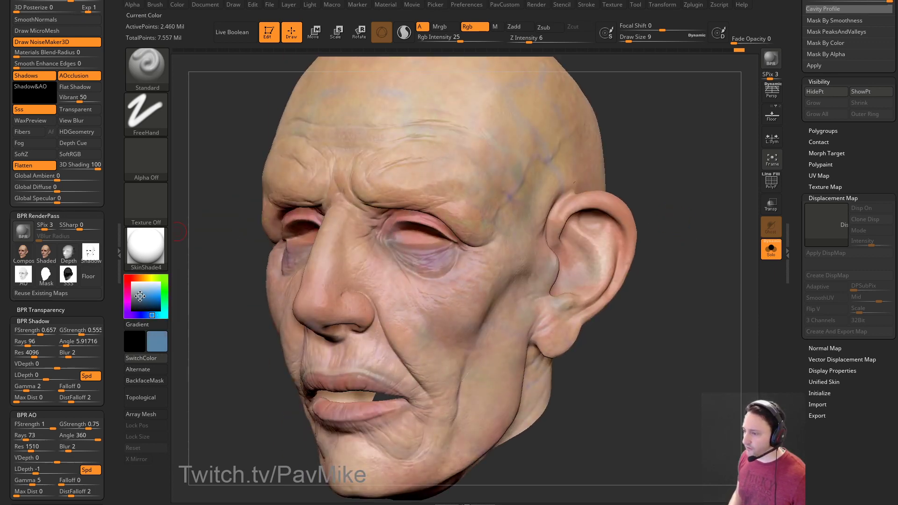
{"action": "left_click_drag", "start_coordinate": [650, 136], "coordinate": [406, 267], "text": "shift"}
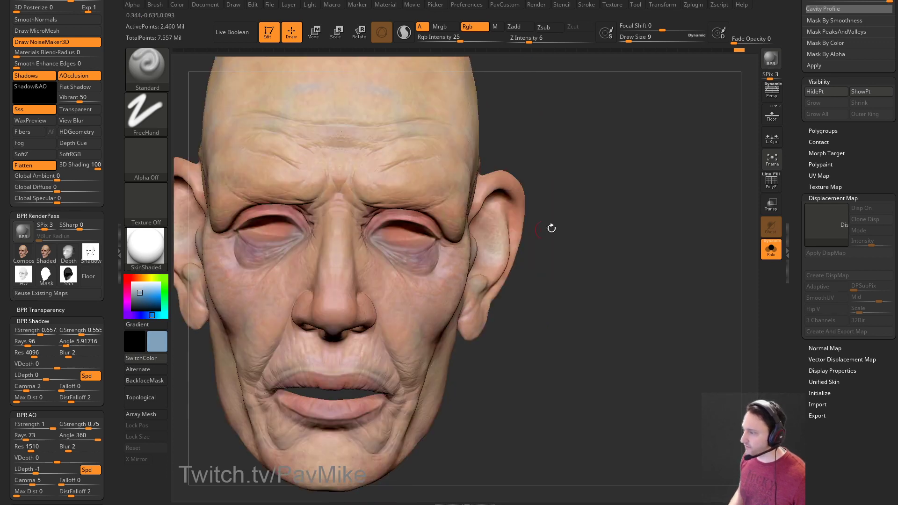
{"action": "left_click_drag", "start_coordinate": [514, 230], "coordinate": [388, 195]}
{"action": "left_click_drag", "start_coordinate": [646, 228], "coordinate": [448, 239], "text": "shift"}
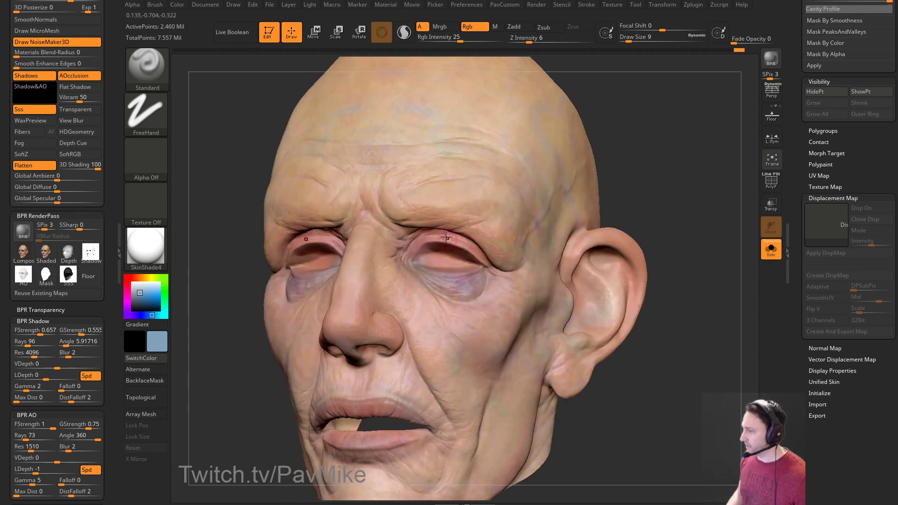
{"action": "left_click_drag", "start_coordinate": [654, 196], "coordinate": [381, 208]}
{"action": "left_click", "coordinate": [128, 282]}
{"action": "left_click_drag", "start_coordinate": [140, 292], "coordinate": [143, 298]}
{"action": "left_click_drag", "start_coordinate": [664, 187], "coordinate": [556, 180]}
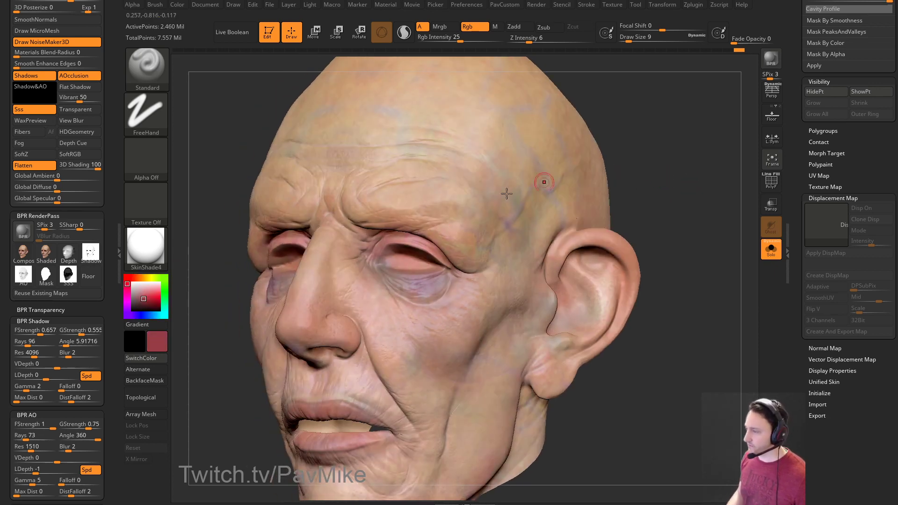
{"action": "left_click_drag", "start_coordinate": [663, 188], "coordinate": [645, 187]}
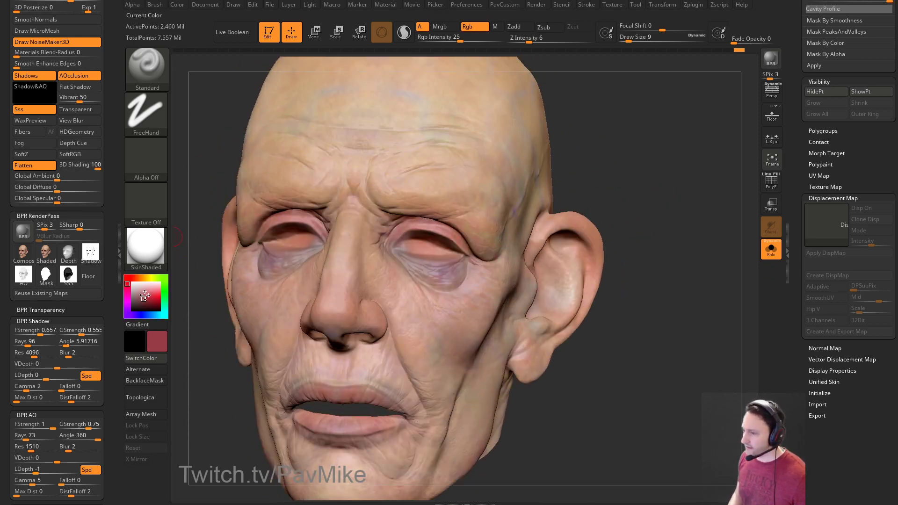
{"action": "key", "text": "]"}
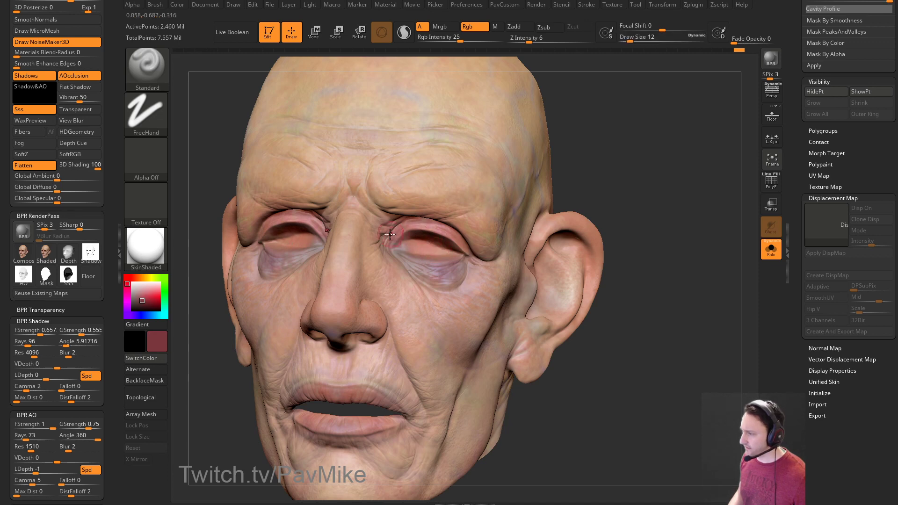
{"action": "left_click_drag", "start_coordinate": [625, 198], "coordinate": [514, 187]}
Toggle Solo off and on, then isolate a single skin polygroup.
{"action": "left_click_drag", "start_coordinate": [715, 139], "coordinate": [692, 149]}
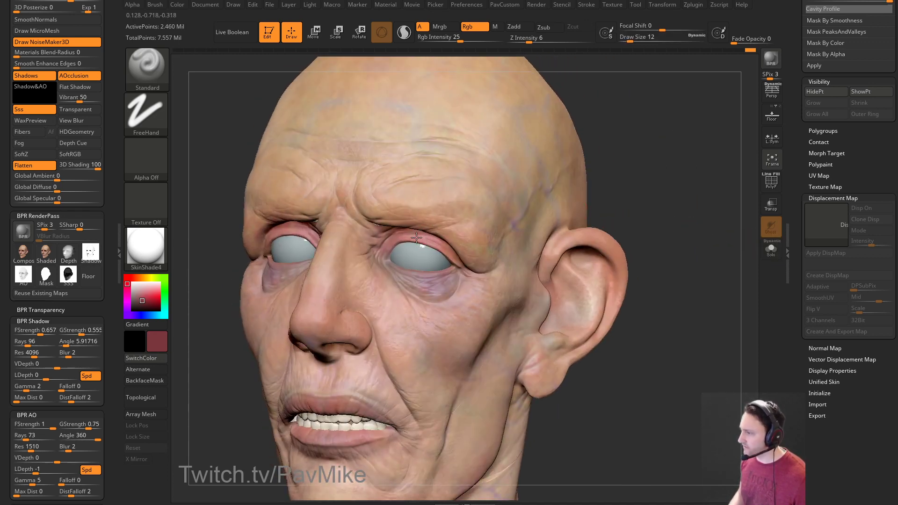
{"action": "right_click_drag", "start_coordinate": [361, 237], "coordinate": [406, 215]}
{"action": "right_click_drag", "start_coordinate": [495, 185], "coordinate": [613, 206]}
{"action": "left_click", "coordinate": [762, 246]}
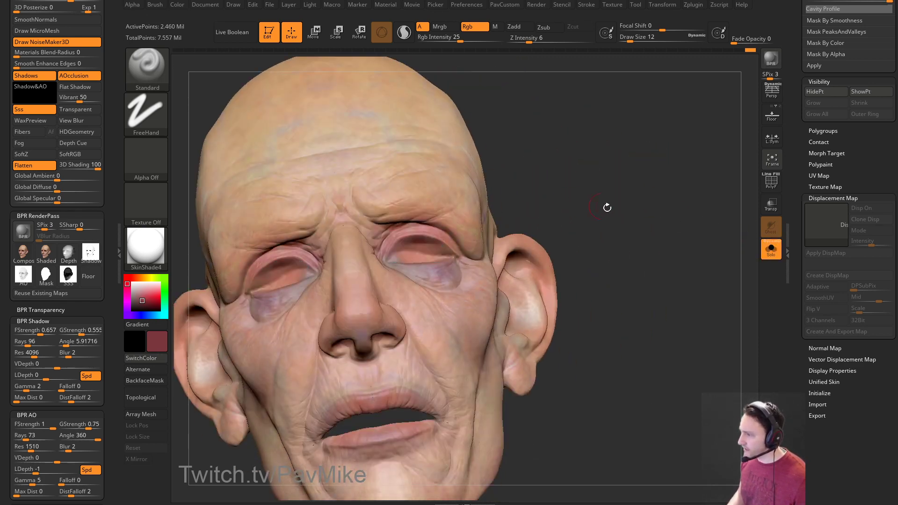
{"action": "left_click", "coordinate": [770, 248]}
{"action": "right_click_drag", "start_coordinate": [730, 262], "coordinate": [668, 198]}
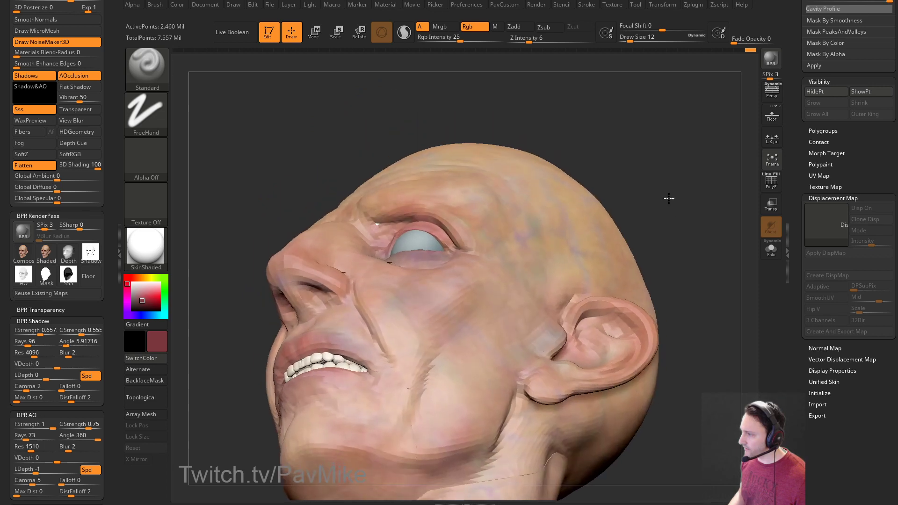
{"action": "left_click", "coordinate": [479, 197], "text": "ctrl+shift"}
{"action": "right_click_drag", "start_coordinate": [479, 197], "coordinate": [671, 184]}
Unhide the whole head and toggle the eyes and teeth between transparent and solid.
{"action": "left_click", "coordinate": [771, 248]}
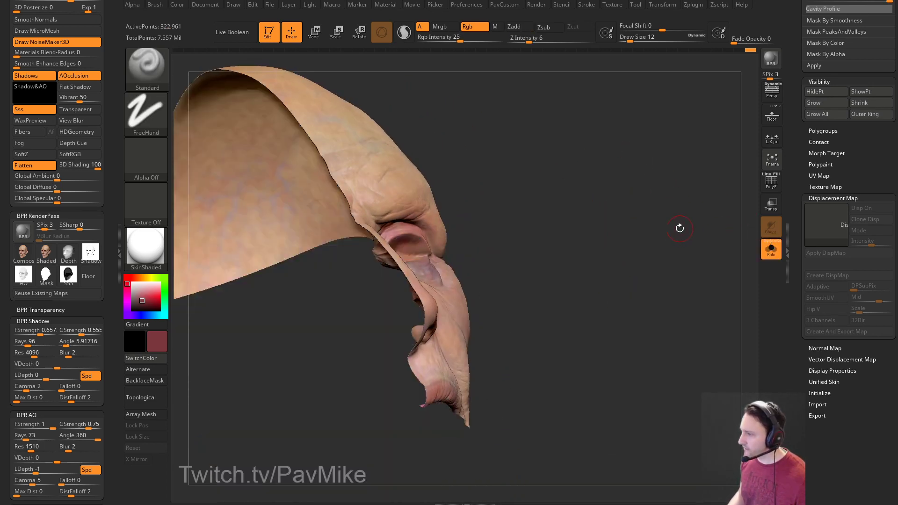
{"action": "right_click_drag", "start_coordinate": [661, 232], "coordinate": [652, 197]}
{"action": "left_click", "coordinate": [645, 227], "text": "ctrl+shift"}
{"action": "left_click", "coordinate": [769, 253]}
{"action": "key", "text": "bracketleft"}
{"action": "left_click", "coordinate": [771, 204]}
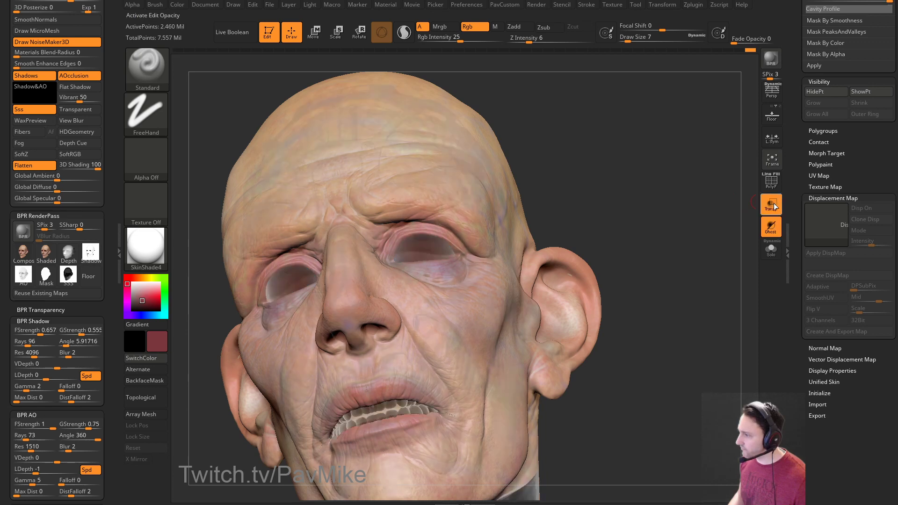
{"action": "left_click", "coordinate": [771, 204]}
{"action": "key", "text": "bracketright"}
{"action": "key", "text": "bracketright"}
{"action": "key", "text": "bracketleft"}
{"action": "key", "text": "bracketleft"}
{"action": "mouse_move", "coordinate": [607, 156]}
{"action": "right_mouse_down"}
{"action": "mouse_move", "coordinate": [563, 140]}
{"action": "mouse_move", "coordinate": [409, 206]}
{"action": "right_mouse_up"}
On the PM3D_Sphere3D_22 subtool, lift the brow above the eye with the Move brush at size 23.
{"action": "left_click", "coordinate": [432, 241], "text": "alt"}
{"action": "left_click", "coordinate": [379, 225], "text": "alt"}
{"action": "key", "text": "s"}
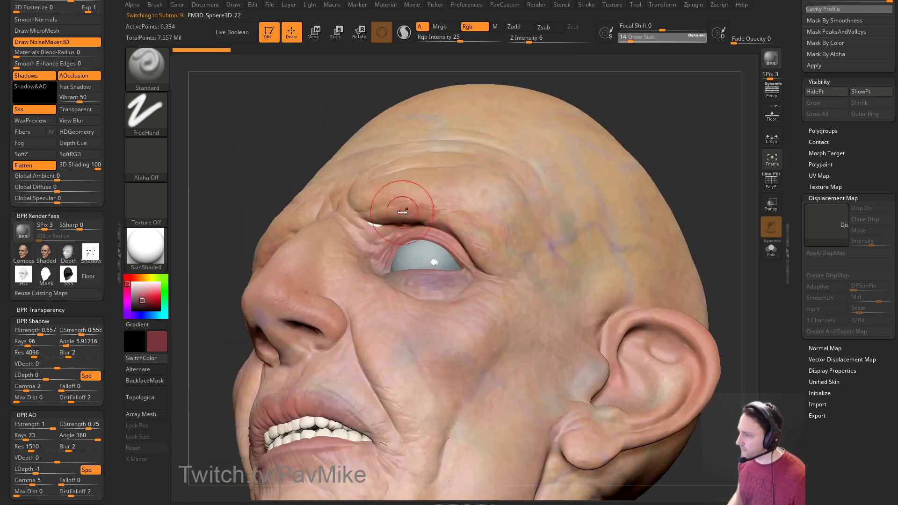
{"action": "left_click_drag", "start_coordinate": [399, 212], "coordinate": [405, 213]}
{"action": "key", "text": "b"}
{"action": "key", "text": "m"}
{"action": "key", "text": "v"}
{"action": "left_click_drag", "start_coordinate": [793, 139], "coordinate": [790, 303]}
{"action": "right_click_drag", "start_coordinate": [578, 155], "coordinate": [389, 213]}
{"action": "left_click_drag", "start_coordinate": [389, 214], "coordinate": [371, 192]}
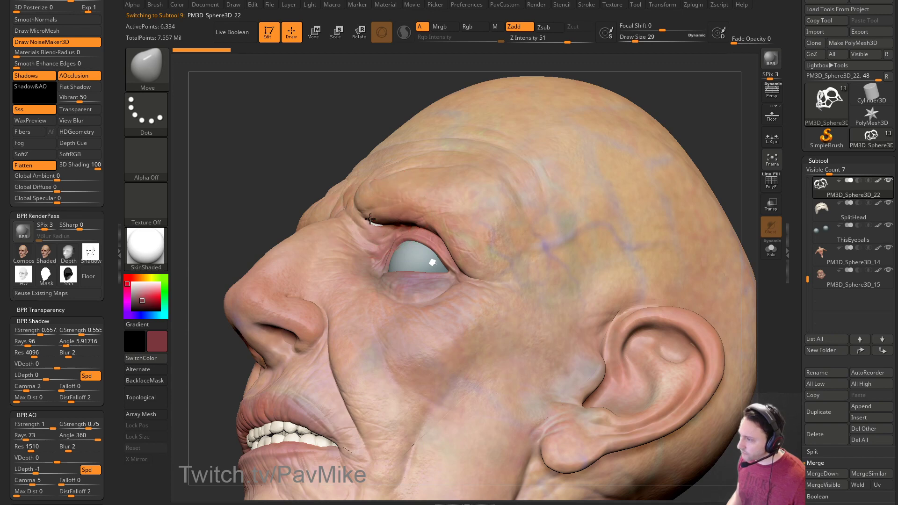
{"action": "mouse_move", "coordinate": [694, 123]}
{"action": "right_mouse_down", "text": "ctrl"}
{"action": "mouse_move", "coordinate": [650, 120]}
{"action": "mouse_move", "coordinate": [633, 180]}
{"action": "mouse_move", "coordinate": [576, 196]}
{"action": "right_mouse_up", "text": "ctrl"}
Switch to the Standard brush with PM3D_Sphere3D_15, the main head subtool, active.
{"action": "key", "text": "b"}
{"action": "key", "text": "s"}
{"action": "key", "text": "t"}
{"action": "left_click", "coordinate": [451, 242], "text": "alt"}
{"action": "mouse_move", "coordinate": [451, 242]}
{"action": "right_mouse_down"}
{"action": "mouse_move", "coordinate": [642, 239]}
{"action": "mouse_move", "coordinate": [641, 249]}
{"action": "mouse_move", "coordinate": [661, 249]}
{"action": "mouse_move", "coordinate": [578, 256]}
{"action": "right_mouse_up"}
{"action": "key", "text": "s"}
Shrink the brush to 6, select DamStandard, and hide the eyes and teeth.
{"action": "key", "text": "s"}
{"action": "left_click_drag", "start_coordinate": [578, 262], "coordinate": [575, 268]}
{"action": "right_click_drag", "start_coordinate": [580, 269], "coordinate": [701, 262]}
{"action": "key", "text": "s"}
{"action": "left_click_drag", "start_coordinate": [701, 263], "coordinate": [692, 263]}
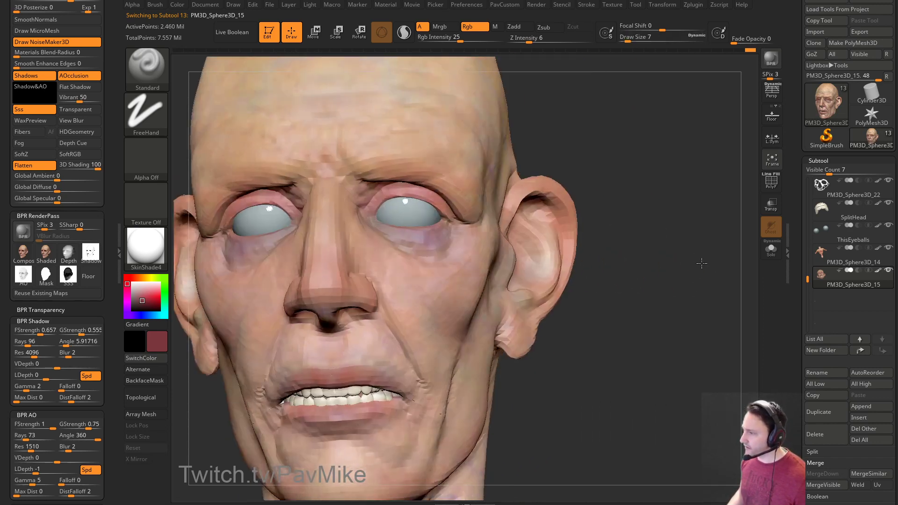
{"action": "right_click_drag", "start_coordinate": [692, 263], "coordinate": [702, 232]}
{"action": "key", "text": "b"}
{"action": "key", "text": "d"}
{"action": "key", "text": "s"}
{"action": "left_click", "coordinate": [770, 248]}
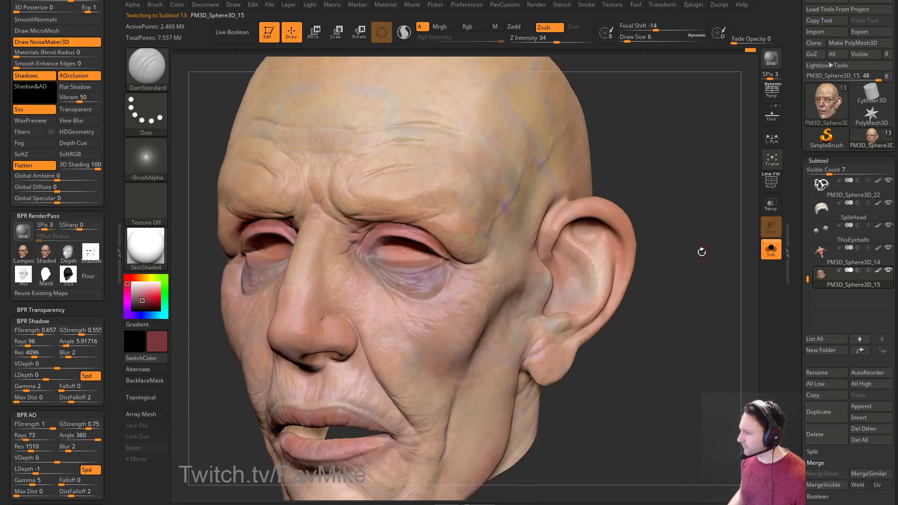
Hide the polypaint and apply the MatCap Gray material to view the bare sculpt.
{"action": "left_click", "coordinate": [878, 271]}
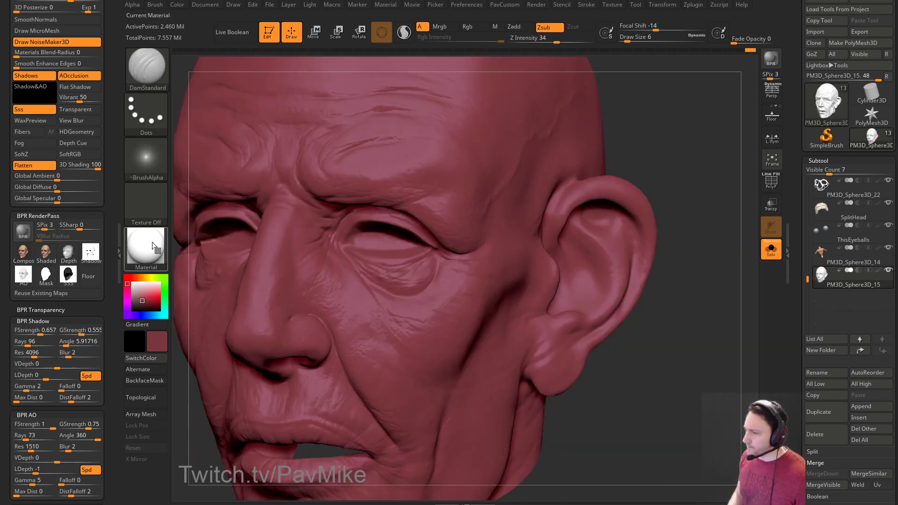
{"action": "left_click_drag", "start_coordinate": [142, 297], "coordinate": [133, 291]}
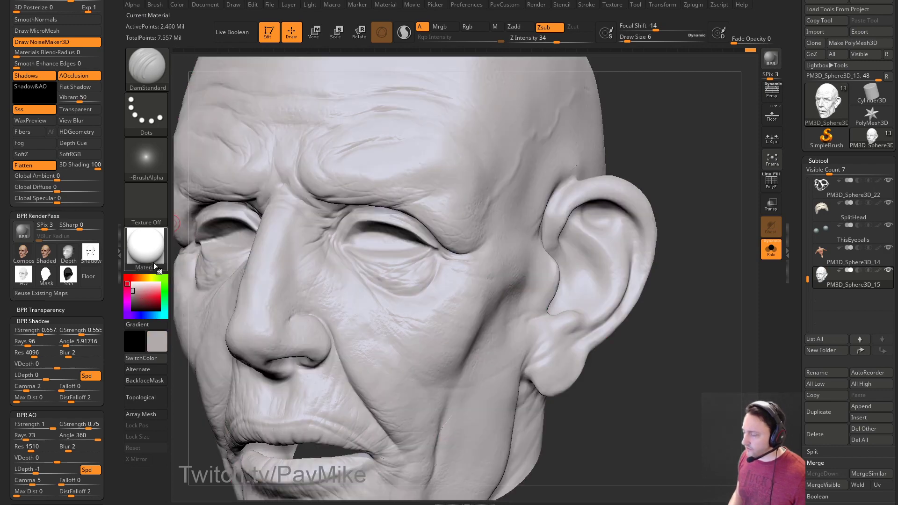
{"action": "mouse_move", "coordinate": [154, 263]}
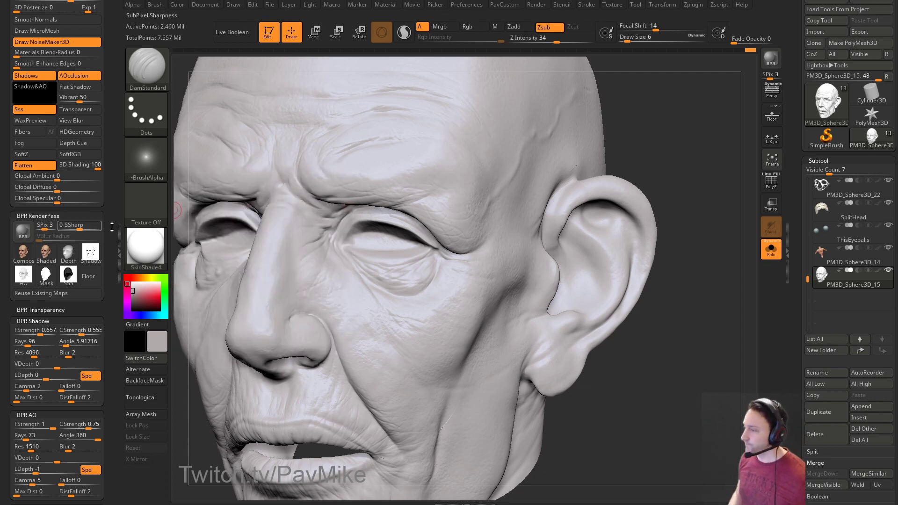
{"action": "mouse_move", "coordinate": [599, 192]}
{"action": "left_mouse_down"}
{"action": "mouse_move", "coordinate": [683, 176]}
{"action": "mouse_move", "coordinate": [662, 182]}
{"action": "left_mouse_up"}
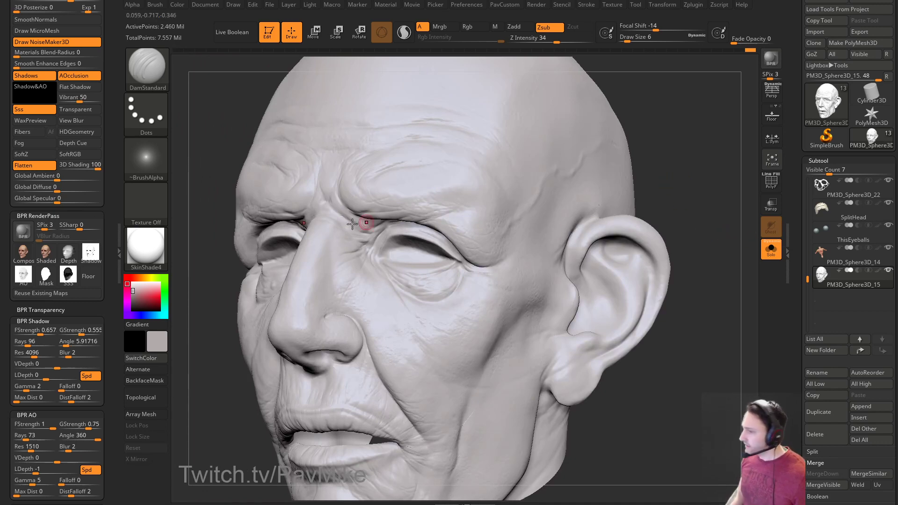
{"action": "key", "text": "m"}
{"action": "left_click", "coordinate": [425, 186]}
{"action": "left_click_drag", "start_coordinate": [651, 191], "coordinate": [689, 182]}
Set the base colour to white and zoom in to inspect the face.
{"action": "left_click_drag", "start_coordinate": [140, 293], "coordinate": [132, 283]}
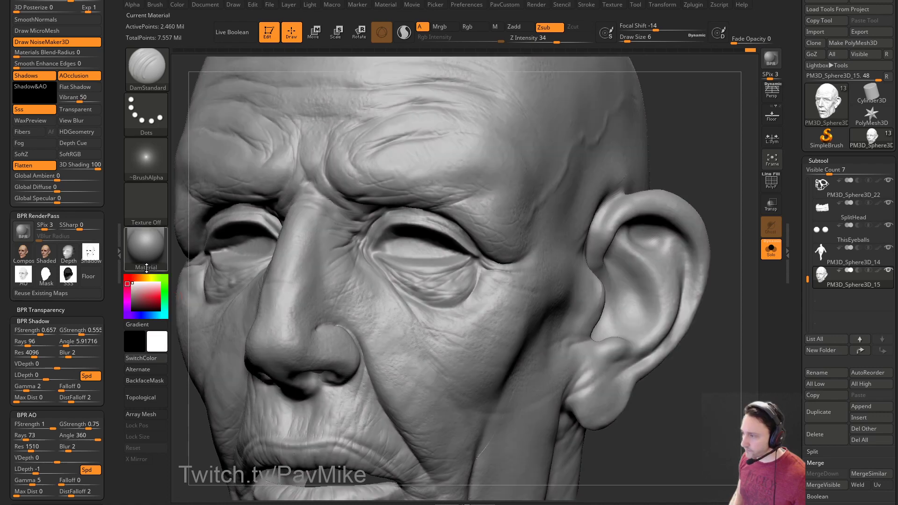
{"action": "left_click_drag", "start_coordinate": [686, 149], "coordinate": [664, 155]}
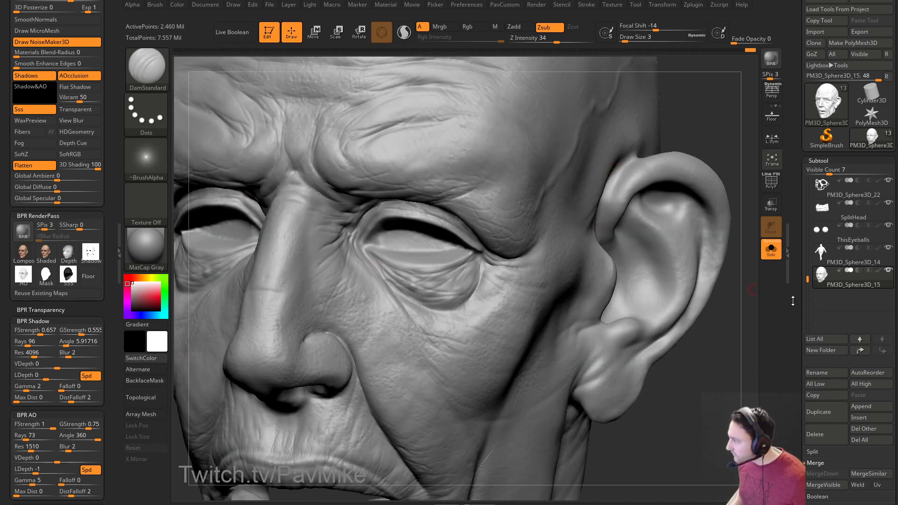
{"action": "scroll", "coordinate": [792, 300], "scroll_direction": "down", "scroll_amount": 5}
{"action": "right_click_drag", "start_coordinate": [664, 204], "coordinate": [398, 275]}
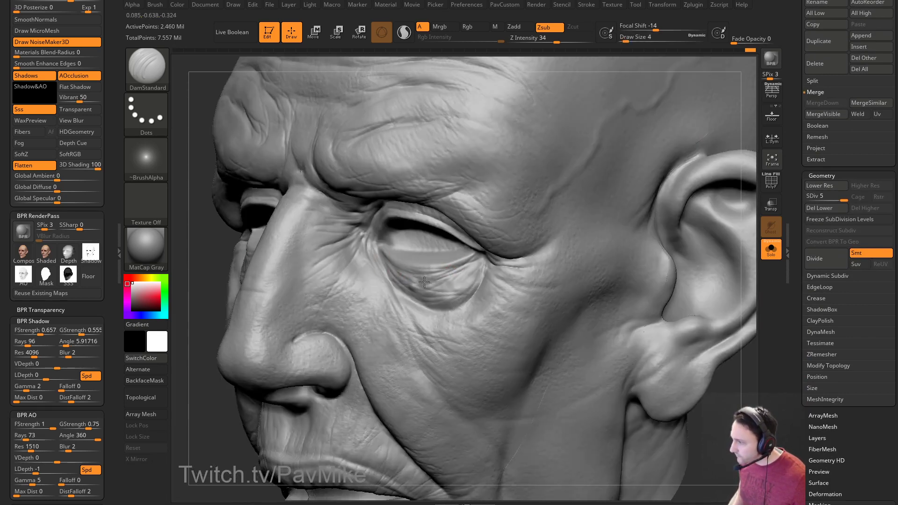
{"action": "left_click_drag", "start_coordinate": [174, 258], "coordinate": [201, 250]}
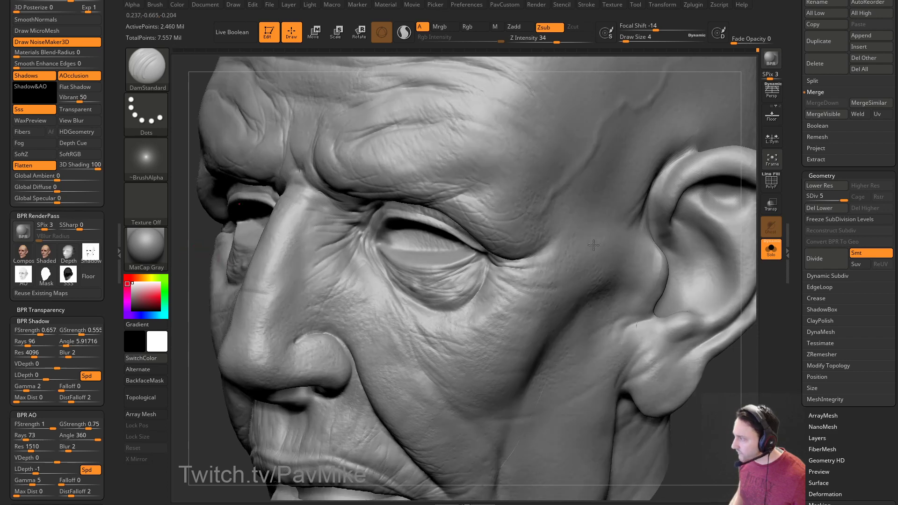
{"action": "left_click_drag", "start_coordinate": [799, 220], "coordinate": [797, 334]}
Show the polypaint again, then enable Rgb and disable Zsub for colour-only painting.
{"action": "left_click", "coordinate": [878, 290]}
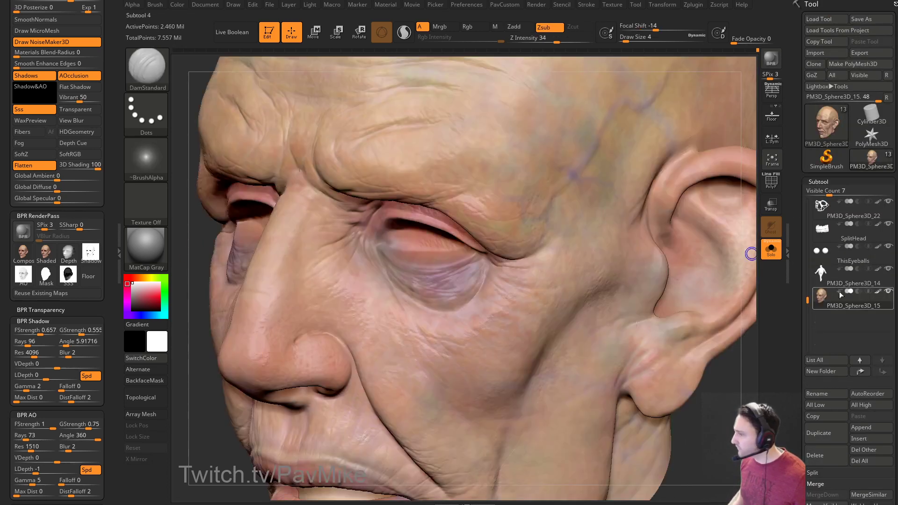
{"action": "left_click_drag", "start_coordinate": [732, 427], "coordinate": [533, 276]}
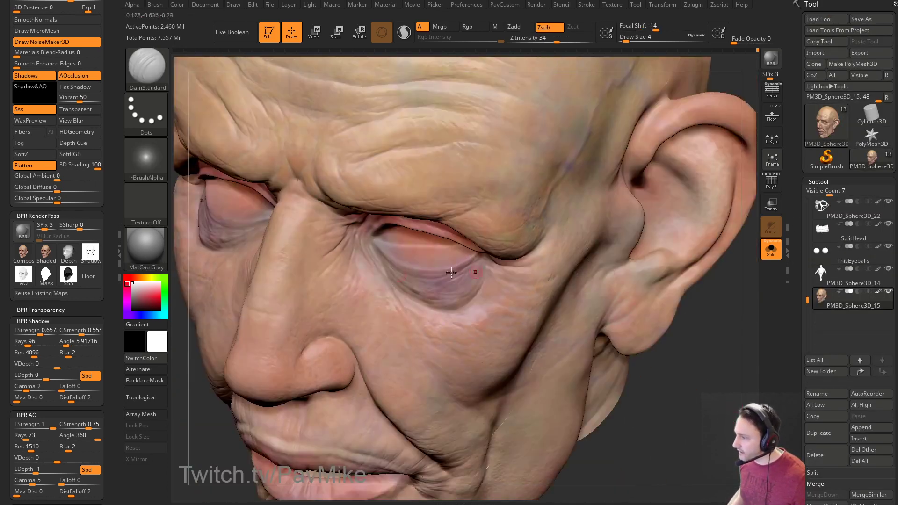
{"action": "left_click_drag", "start_coordinate": [689, 338], "coordinate": [725, 313]}
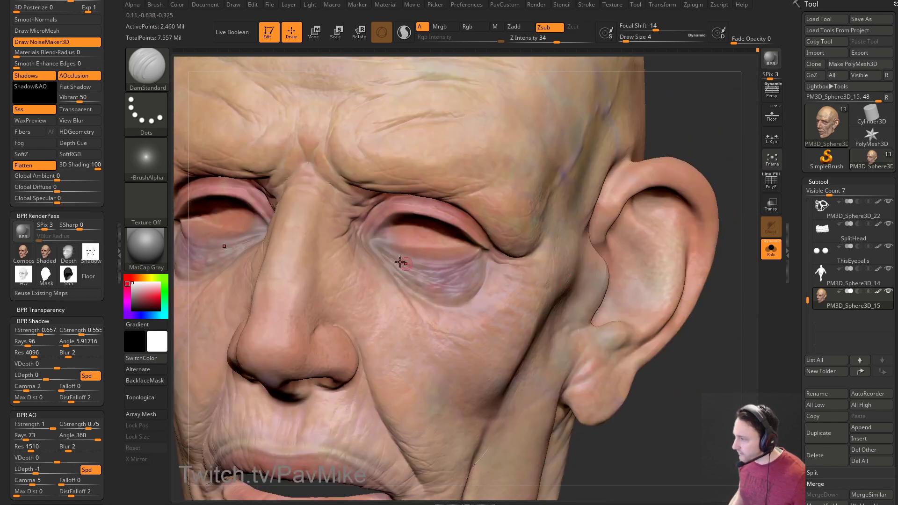
{"action": "left_click_drag", "start_coordinate": [717, 208], "coordinate": [705, 148]}
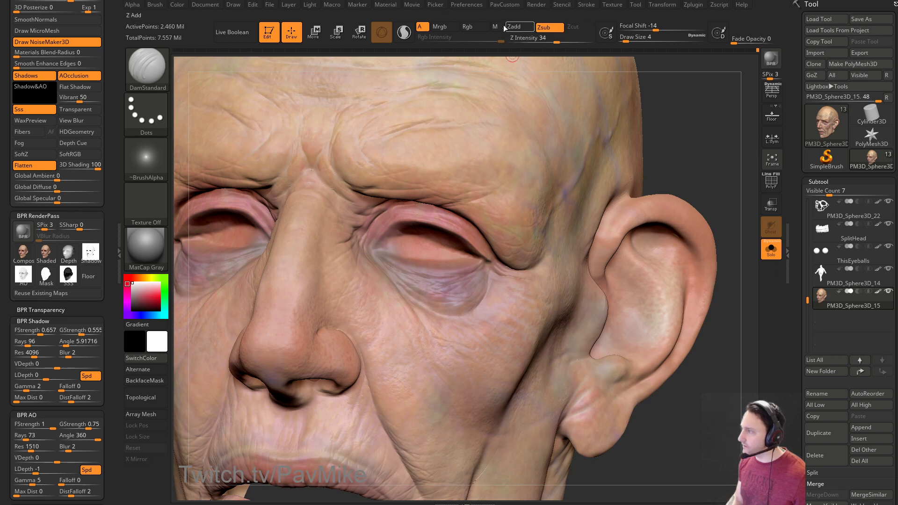
{"action": "left_click", "coordinate": [467, 27]}
{"action": "left_click", "coordinate": [544, 27]}
{"action": "left_click_drag", "start_coordinate": [692, 84], "coordinate": [736, 113]}
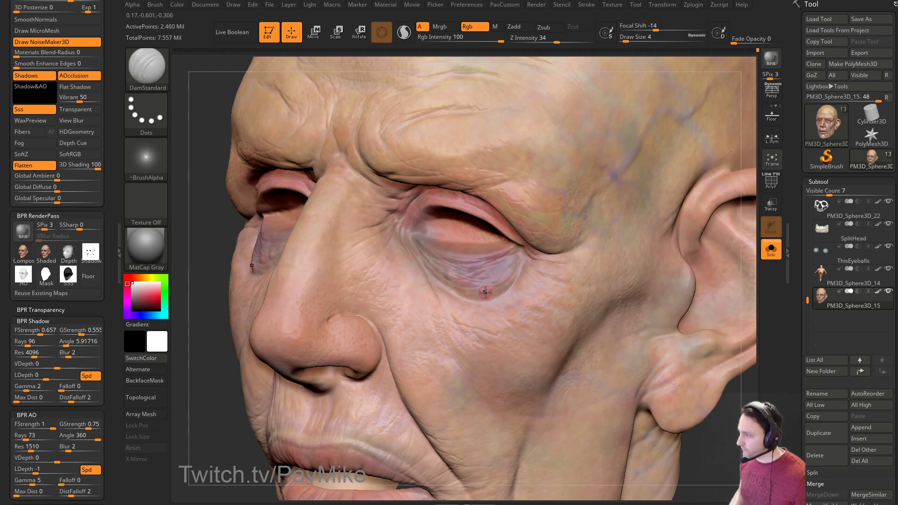
Sample the eyelid's pink, lower Rgb Intensity to 47 and switch to a dark purple.
{"action": "key", "text": "c"}
{"action": "left_click_drag", "start_coordinate": [140, 295], "coordinate": [138, 290]}
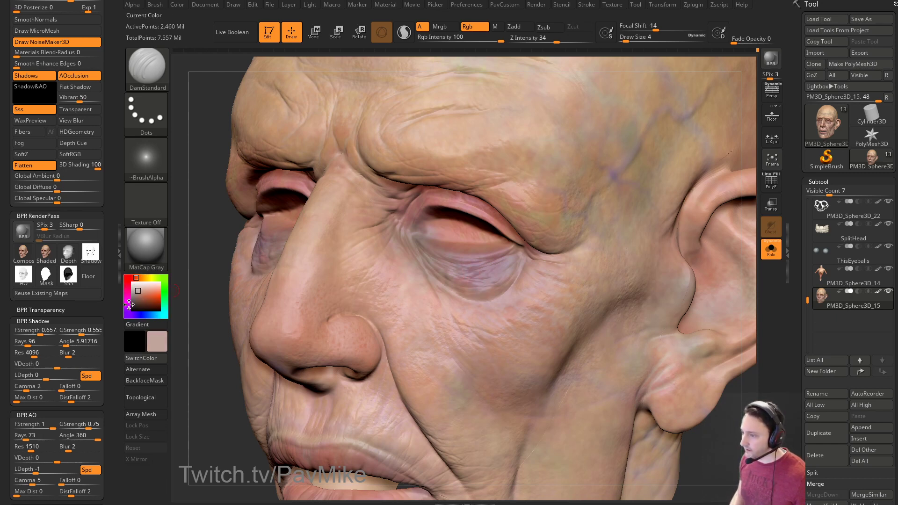
{"action": "left_click_drag", "start_coordinate": [212, 262], "coordinate": [424, 262]}
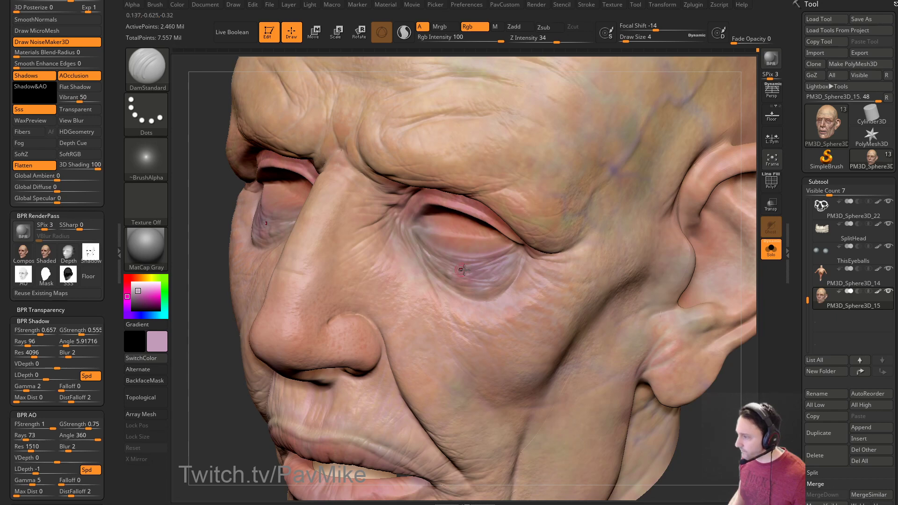
{"action": "key", "text": "["}
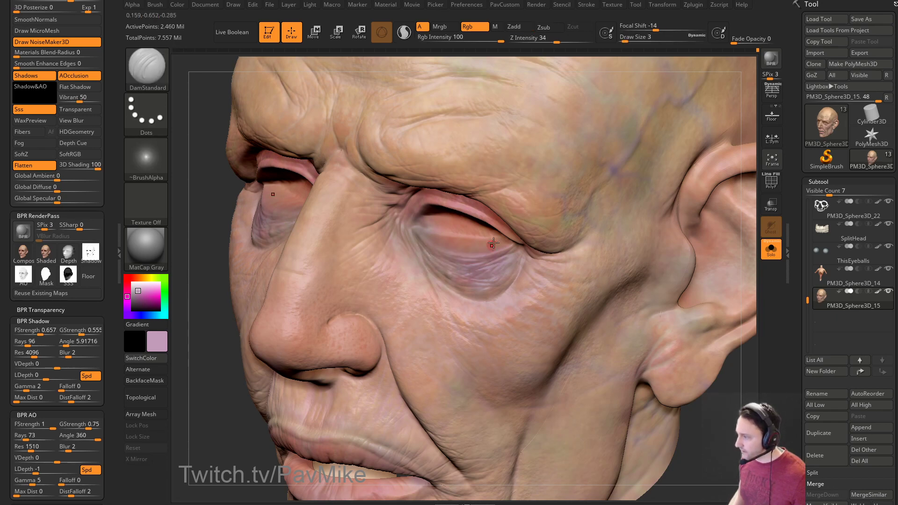
{"action": "left_click", "coordinate": [475, 38]}
{"action": "left_click_drag", "start_coordinate": [197, 340], "coordinate": [245, 333]}
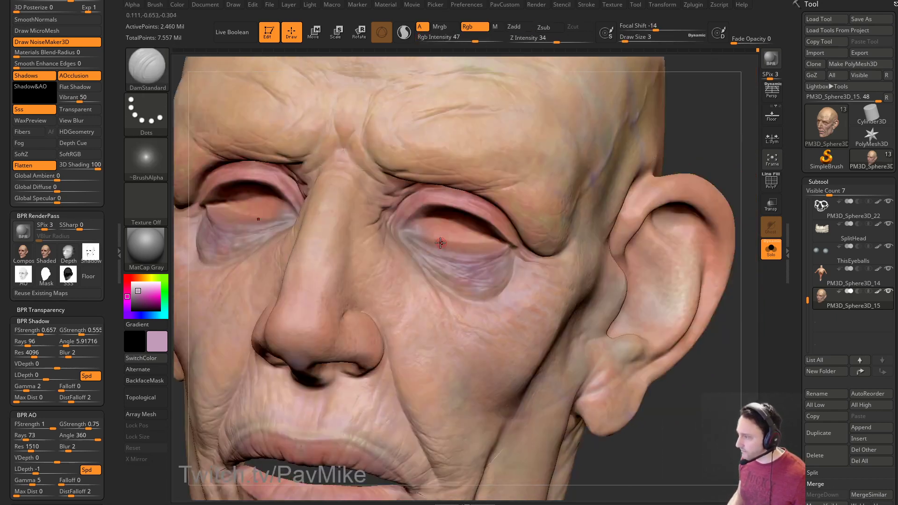
{"action": "mouse_move", "coordinate": [741, 156]}
{"action": "left_mouse_down"}
{"action": "mouse_move", "coordinate": [692, 163]}
{"action": "mouse_move", "coordinate": [720, 159]}
{"action": "left_mouse_up"}
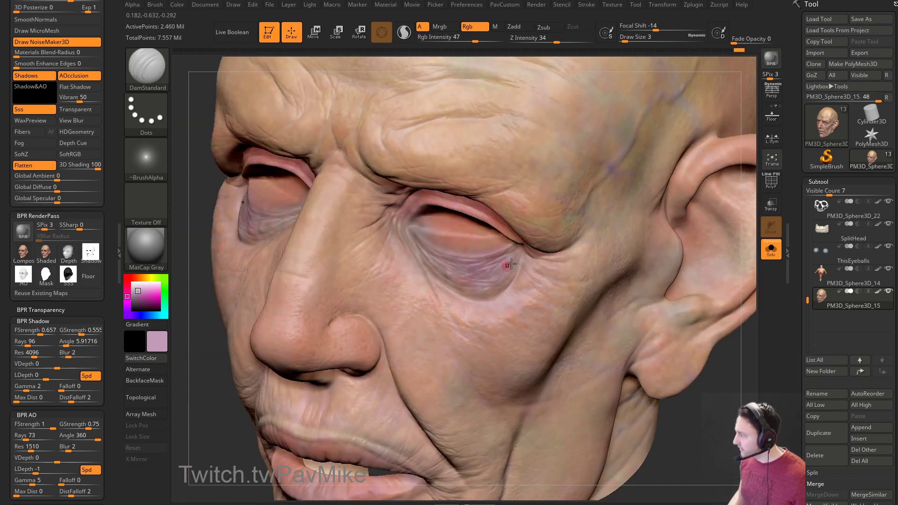
{"action": "left_click", "coordinate": [137, 301]}
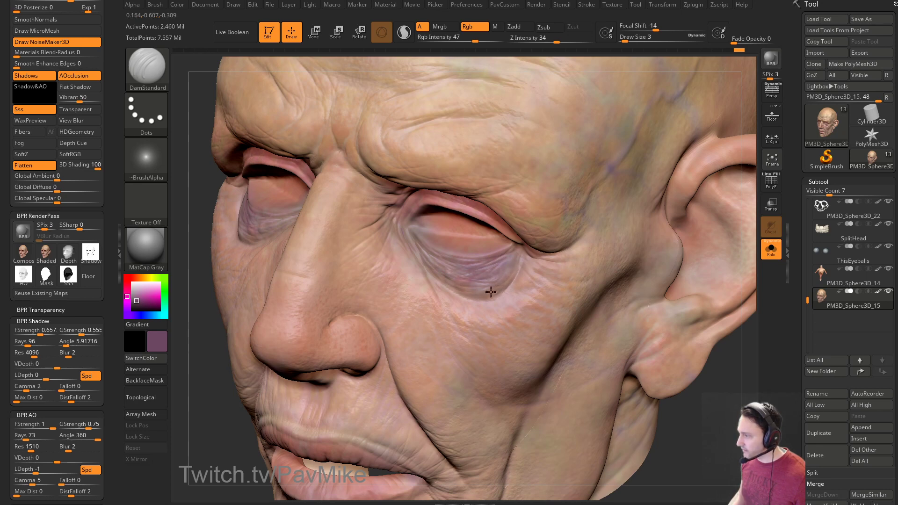
{"action": "left_click_drag", "start_coordinate": [222, 376], "coordinate": [474, 291]}
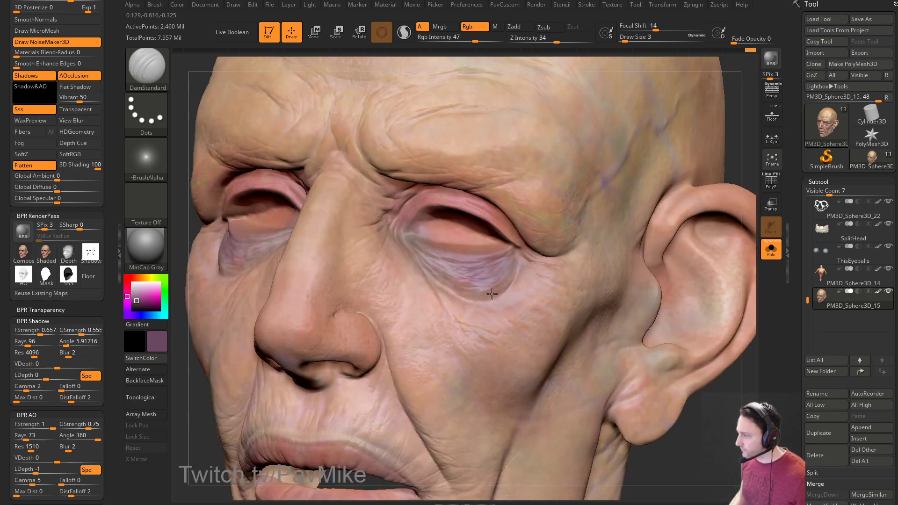
{"action": "mouse_move", "coordinate": [739, 157]}
{"action": "left_mouse_down"}
{"action": "mouse_move", "coordinate": [699, 174]}
{"action": "mouse_move", "coordinate": [720, 166]}
{"action": "left_mouse_up"}
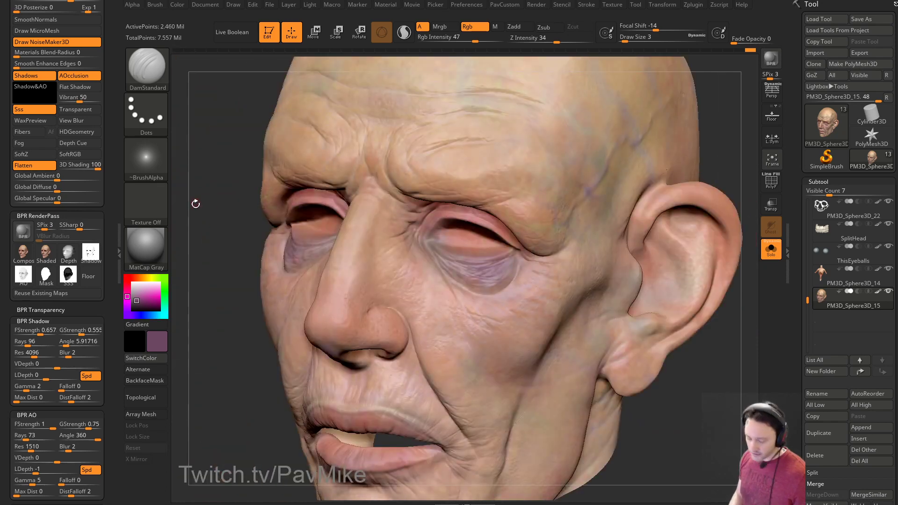
Switch to the Standard brush, drop Rgb Intensity to 25, and fine-tune the brush size.
{"action": "key", "text": "b"}
{"action": "key", "text": "s"}
{"action": "key", "text": "t"}
{"action": "left_click", "coordinate": [460, 40]}
{"action": "left_click_drag", "start_coordinate": [219, 172], "coordinate": [156, 279], "text": "alt"}
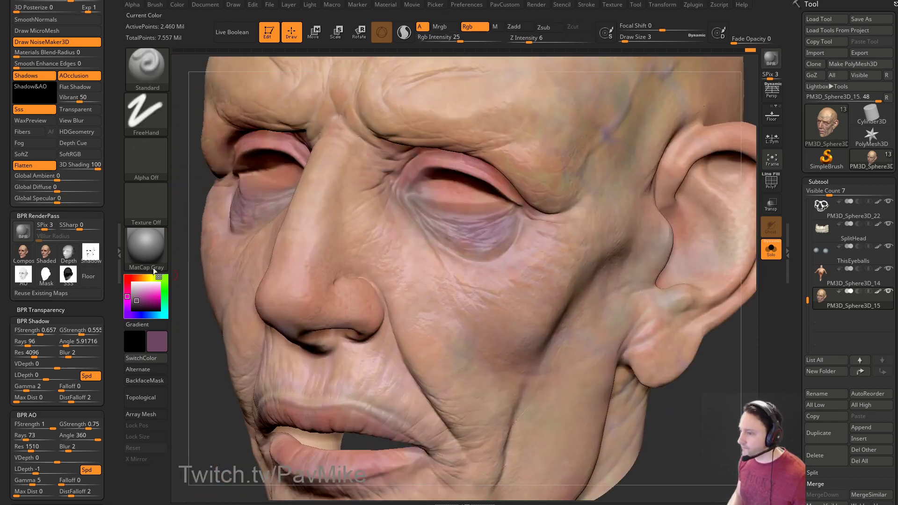
{"action": "left_click", "coordinate": [137, 294]}
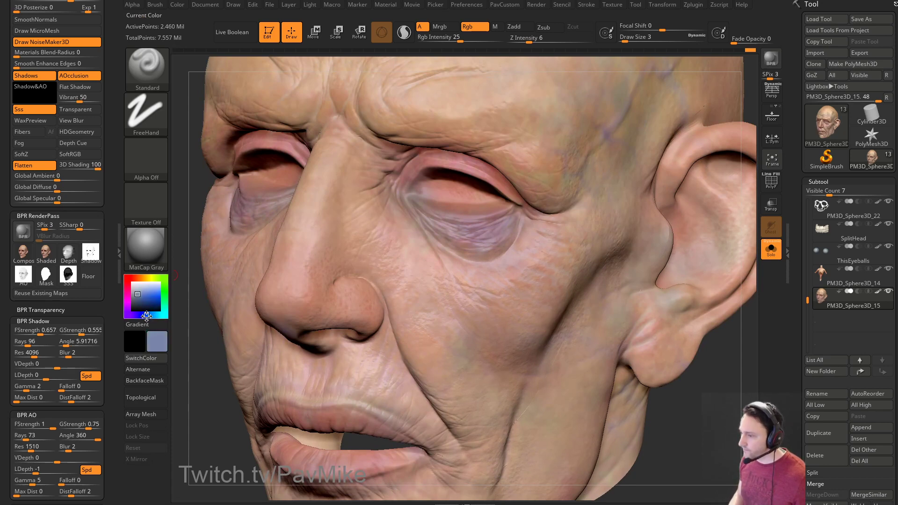
{"action": "key", "text": "s"}
{"action": "left_click", "coordinate": [460, 234]}
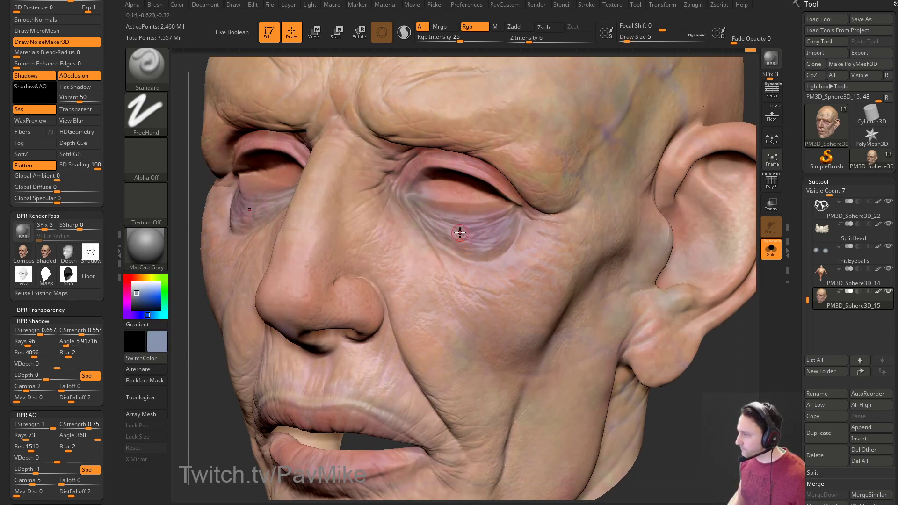
{"action": "key", "text": "bracketleft"}
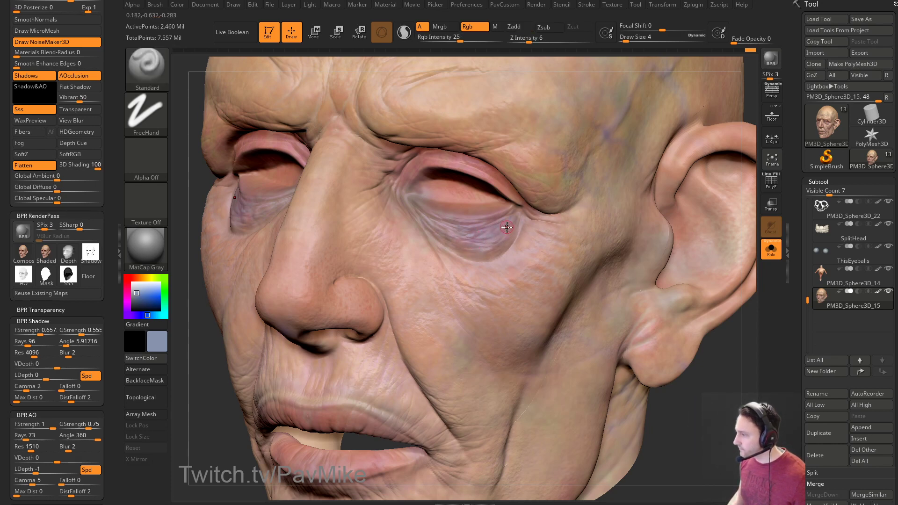
Resize the brush and settle on a muted rosy pink (RGB 187,141,137).
{"action": "left_click_drag", "start_coordinate": [673, 411], "coordinate": [656, 373]}
{"action": "key", "text": "s"}
{"action": "left_click_drag", "start_coordinate": [393, 263], "coordinate": [395, 265]}
{"action": "left_click_drag", "start_coordinate": [294, 304], "coordinate": [275, 334], "text": "alt"}
{"action": "left_click_drag", "start_coordinate": [132, 287], "coordinate": [132, 277]}
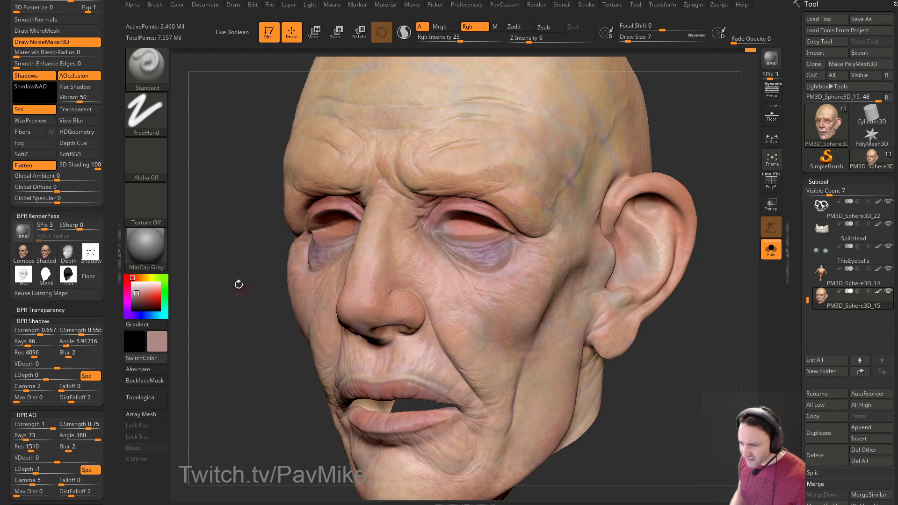
{"action": "left_click_drag", "start_coordinate": [252, 330], "coordinate": [276, 323]}
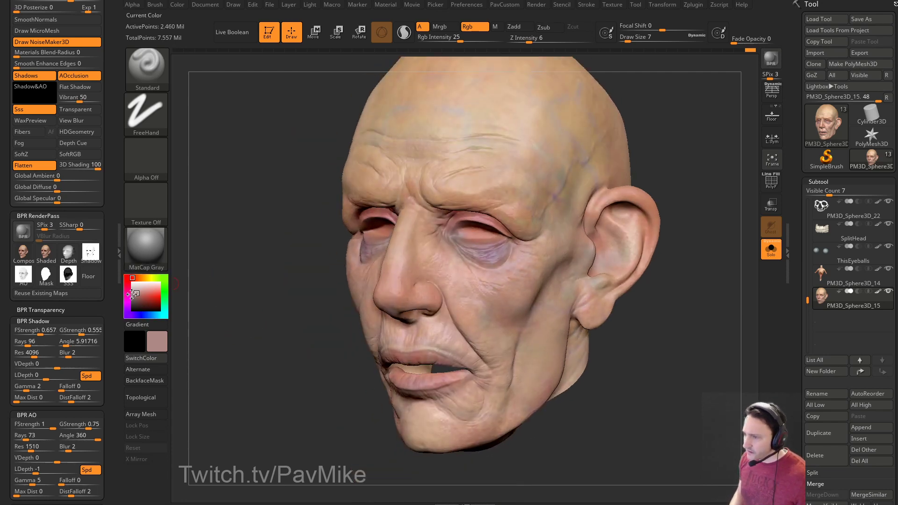
{"action": "left_click", "coordinate": [139, 294]}
{"action": "left_click_drag", "start_coordinate": [139, 294], "coordinate": [139, 292]}
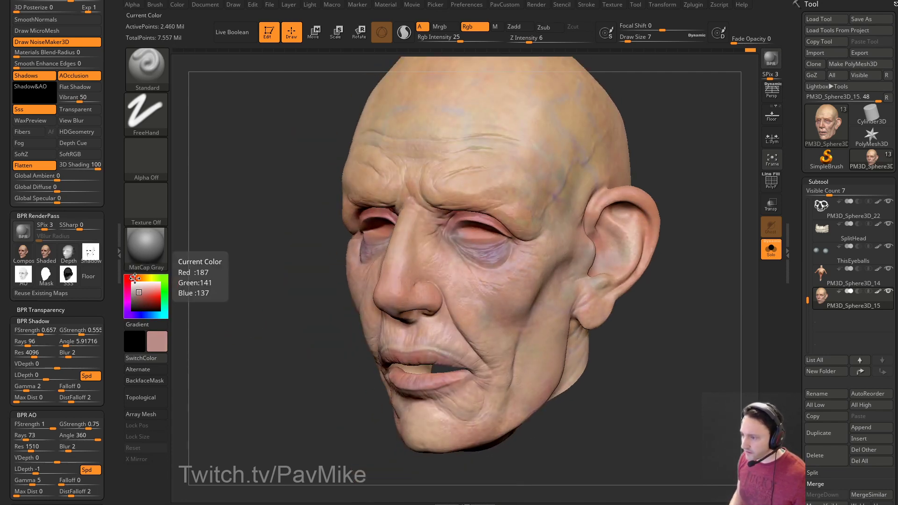
{"action": "left_click_drag", "start_coordinate": [266, 310], "coordinate": [601, 164]}
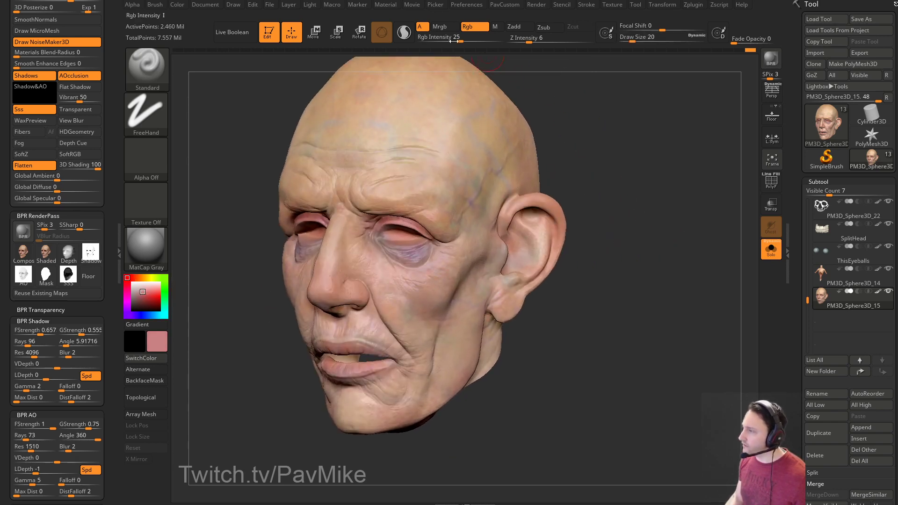
{"action": "scroll", "coordinate": [105, 225], "scroll_direction": "down", "scroll_amount": 8}
Close the Render palette and expand Brush > Alpha and Texture.
{"action": "scroll", "coordinate": [104, 206], "scroll_direction": "up", "scroll_amount": 8}
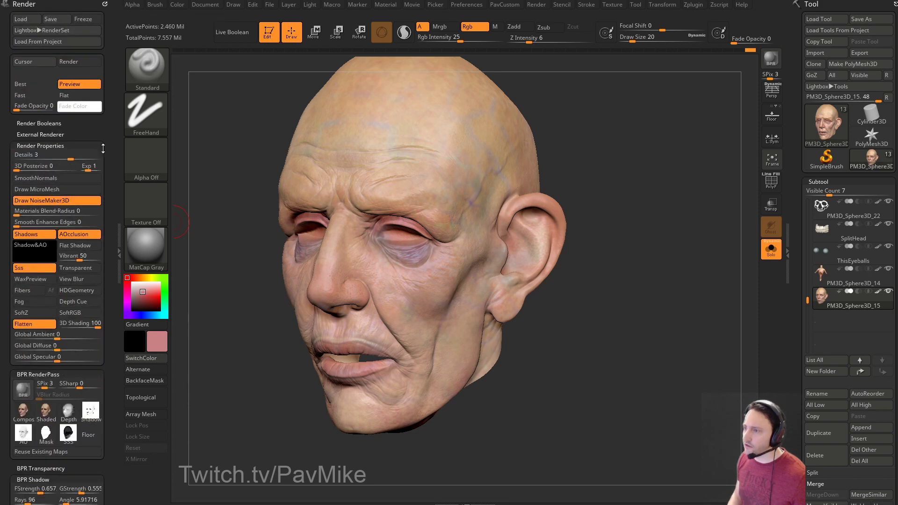
{"action": "left_click", "coordinate": [107, 5]}
{"action": "left_click", "coordinate": [151, 7]}
{"action": "left_click_drag", "start_coordinate": [147, 14], "coordinate": [71, 41]}
{"action": "left_click_drag", "start_coordinate": [89, 318], "coordinate": [87, 114]}
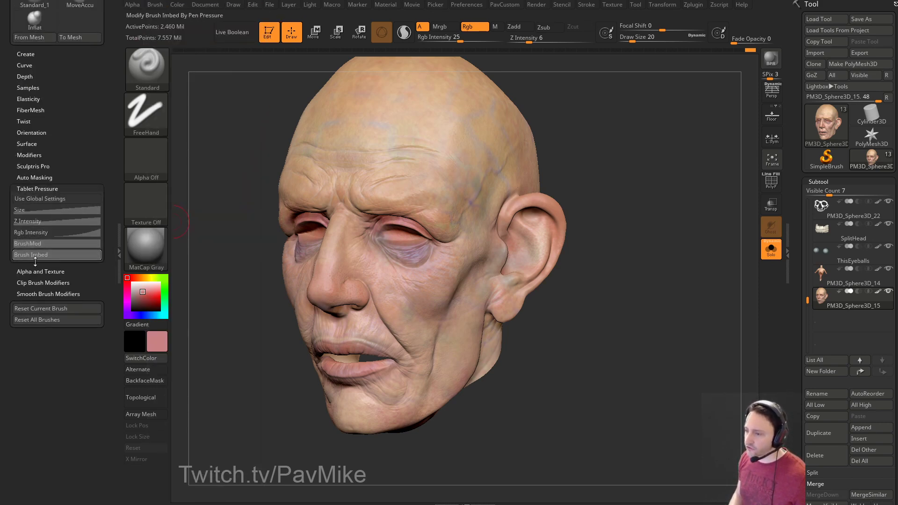
{"action": "key", "text": "shift"}
{"action": "left_click", "coordinate": [36, 187]}
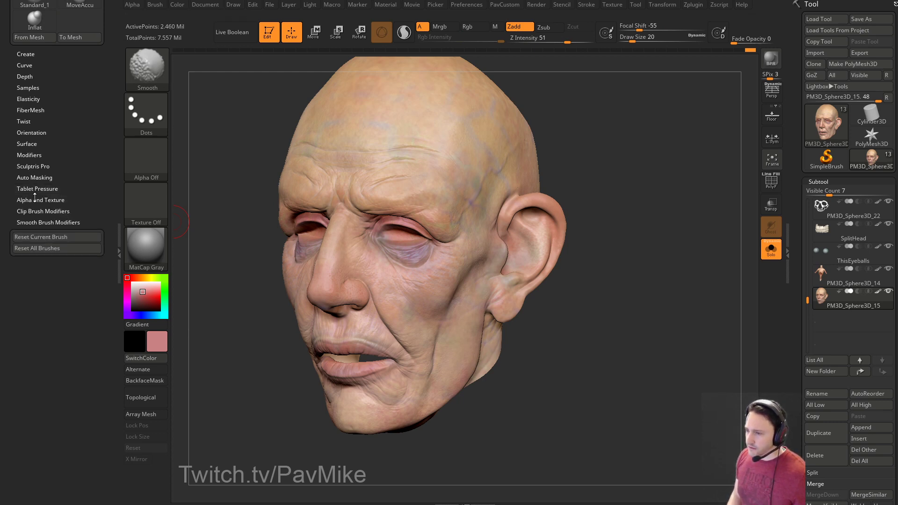
{"action": "left_click", "coordinate": [70, 199]}
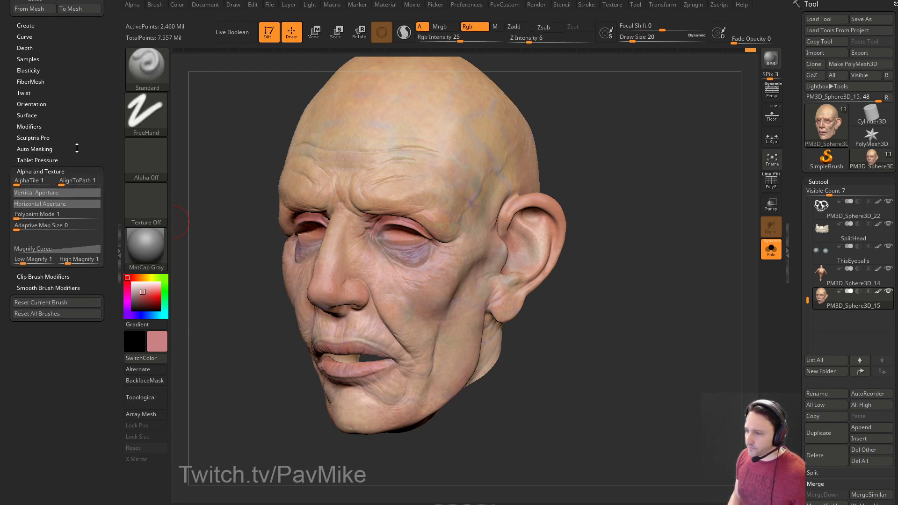
Set Polypaint Mode to 2, undo a test stroke, pick red and lower Rgb Intensity to 22.
{"action": "left_click", "coordinate": [18, 217]}
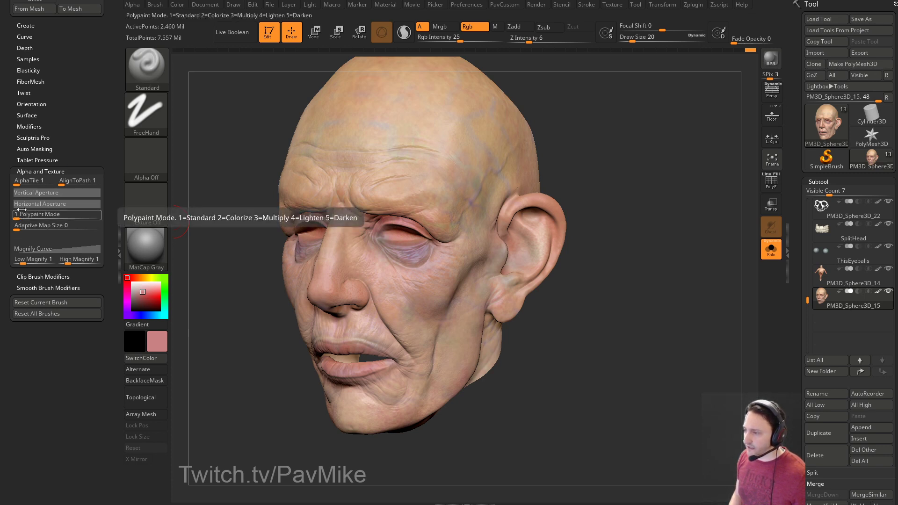
{"action": "left_click_drag", "start_coordinate": [432, 185], "coordinate": [383, 192]}
{"action": "left_click", "coordinate": [18, 216]}
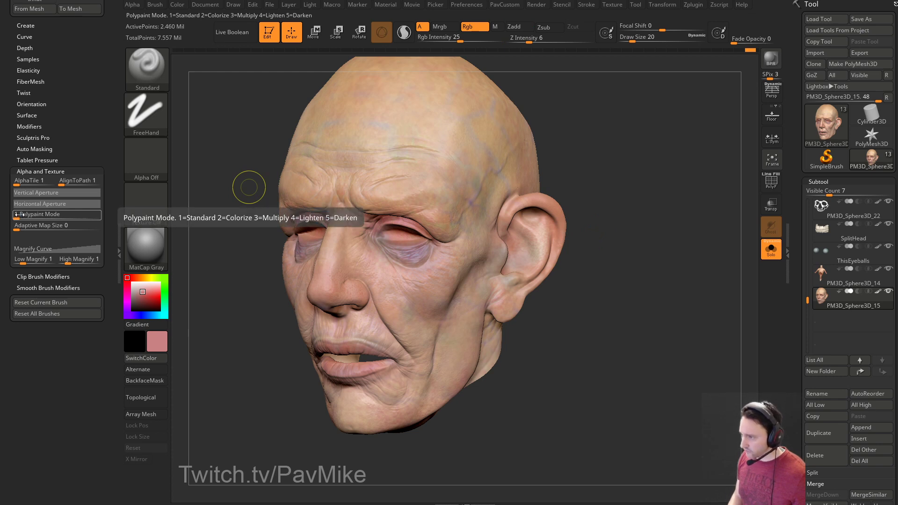
{"action": "left_click_drag", "start_coordinate": [19, 214], "coordinate": [29, 215]}
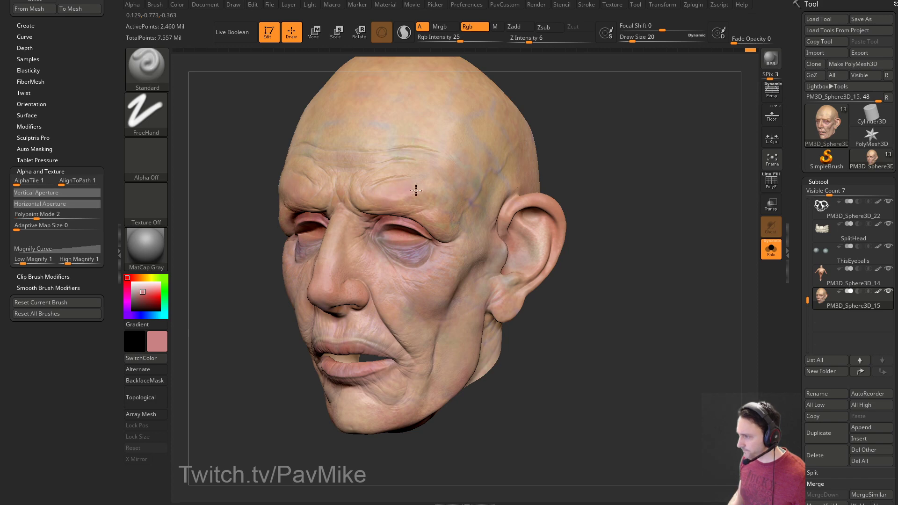
{"action": "mouse_move", "coordinate": [640, 227]}
{"action": "left_mouse_down", "text": "shift"}
{"action": "mouse_move", "coordinate": [654, 229]}
{"action": "mouse_move", "coordinate": [577, 195]}
{"action": "left_mouse_up", "text": "shift"}
{"action": "key", "text": "ctrl+z"}
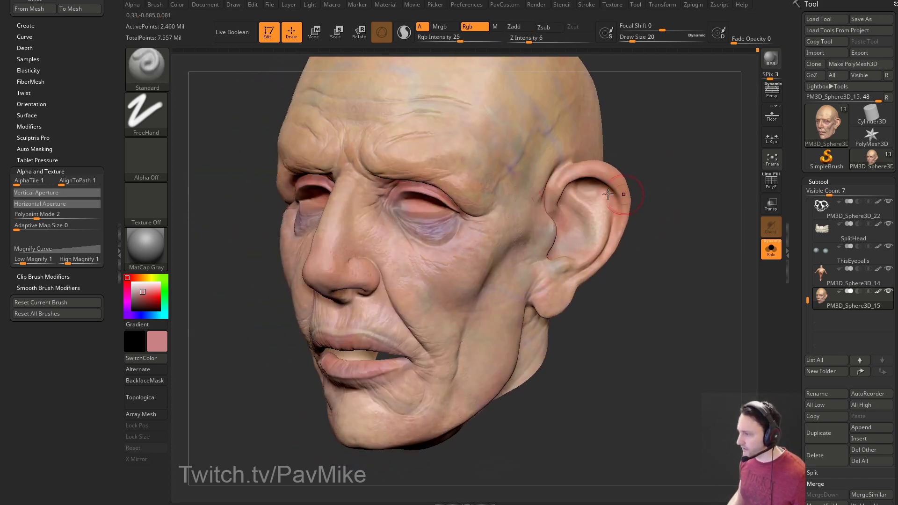
{"action": "mouse_move", "coordinate": [673, 274]}
{"action": "left_mouse_down"}
{"action": "mouse_move", "coordinate": [665, 267]}
{"action": "mouse_move", "coordinate": [668, 273]}
{"action": "left_mouse_up"}
{"action": "left_click_drag", "start_coordinate": [147, 294], "coordinate": [146, 297]}
{"action": "mouse_move", "coordinate": [668, 296]}
{"action": "left_mouse_down"}
{"action": "mouse_move", "coordinate": [678, 287]}
{"action": "mouse_move", "coordinate": [627, 244]}
{"action": "mouse_move", "coordinate": [576, 121]}
{"action": "left_mouse_up"}
{"action": "left_click_drag", "start_coordinate": [456, 43], "coordinate": [455, 43]}
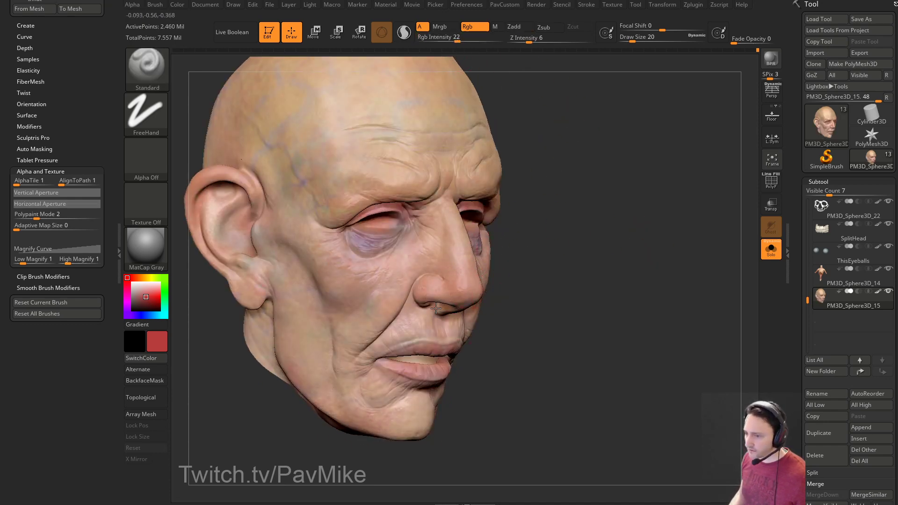
{"action": "left_click_drag", "start_coordinate": [584, 262], "coordinate": [567, 245]}
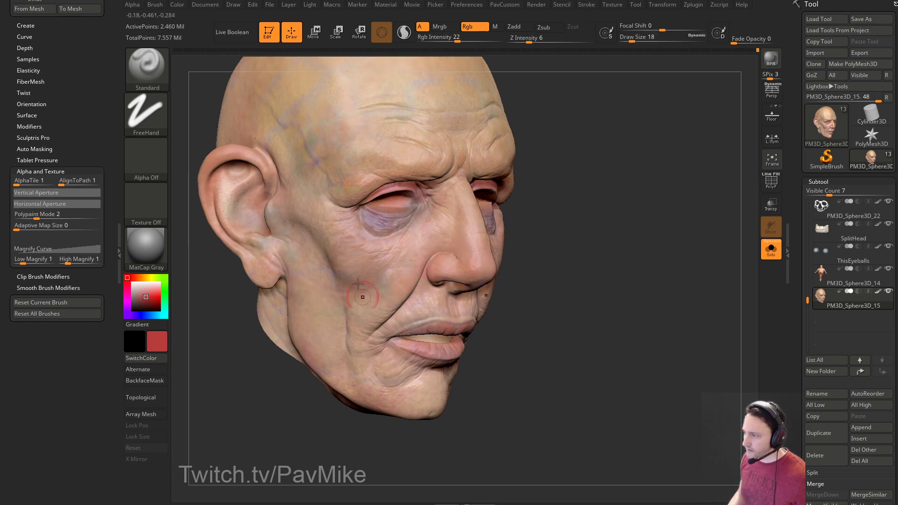
Switch the brush to a Spray stroke, undo a trial red spray on the cheek, and shrink the brush to size 5.
{"action": "key", "text": "]"}
{"action": "left_click", "coordinate": [146, 113]}
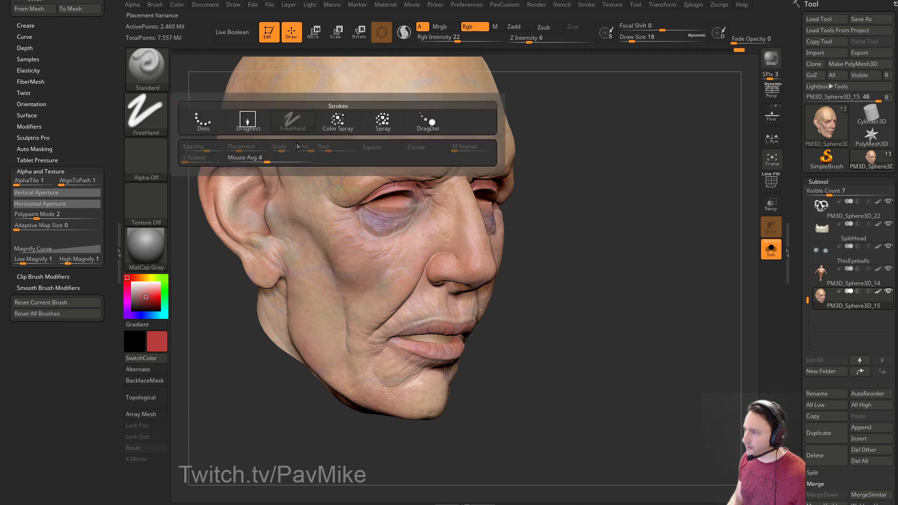
{"action": "left_click", "coordinate": [382, 122]}
{"action": "left_click_drag", "start_coordinate": [337, 246], "coordinate": [379, 303]}
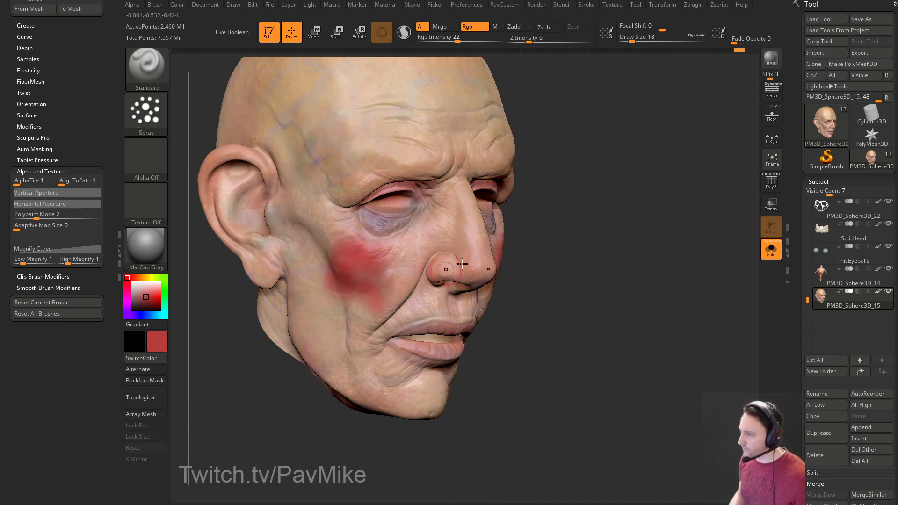
{"action": "key", "text": "ctrl+z"}
{"action": "key", "text": "s"}
{"action": "left_click_drag", "start_coordinate": [316, 225], "coordinate": [312, 226]}
Try Alpha 07, then settle on Alpha 23 at size 39, undo a test mark, and reduce to 17.
{"action": "left_click", "coordinate": [150, 156]}
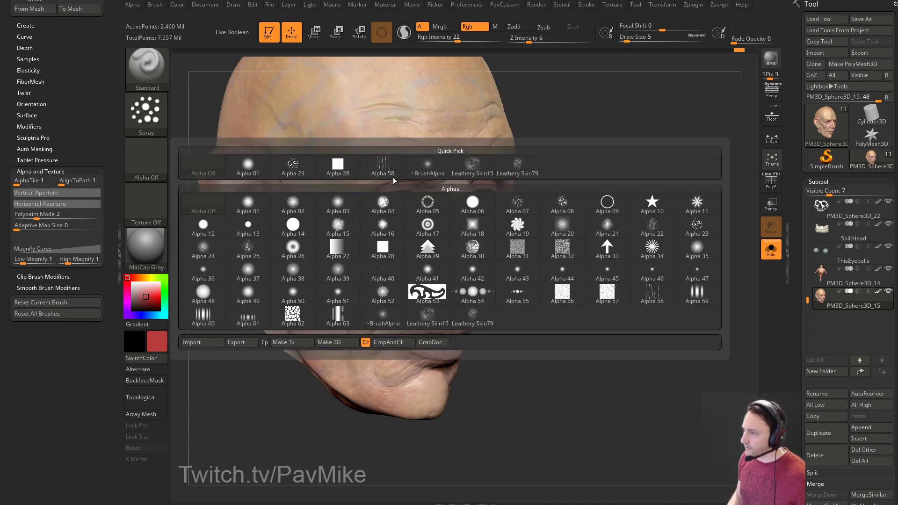
{"action": "left_click", "coordinate": [517, 203]}
{"action": "key", "text": "s"}
{"action": "left_click_drag", "start_coordinate": [348, 292], "coordinate": [362, 292]}
{"action": "left_click", "coordinate": [158, 167]}
{"action": "left_click", "coordinate": [550, 226]}
{"action": "left_click_drag", "start_coordinate": [370, 248], "coordinate": [351, 269]}
{"action": "key", "text": "ctrl+z"}
{"action": "key", "text": "shift"}
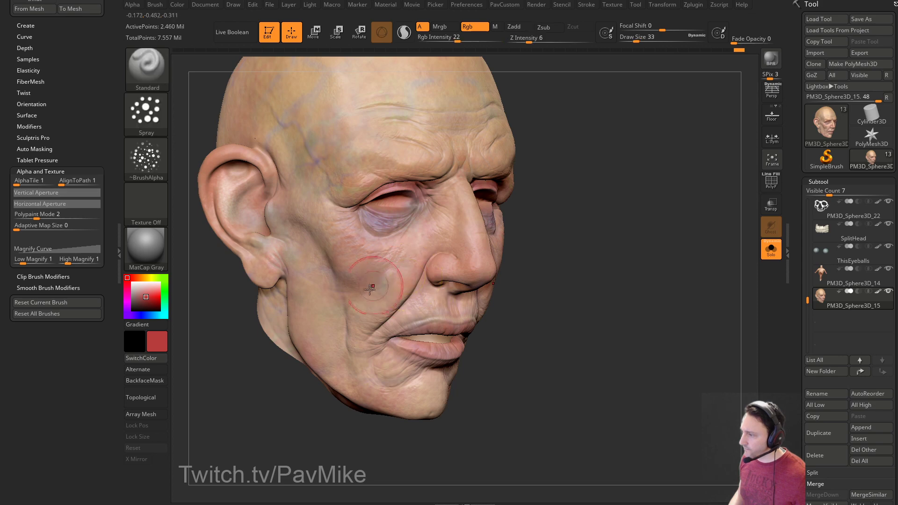
Sample the face's skin colour, pick a saturated pink, and paint it along the lower lip at size 17.
{"action": "mouse_move", "coordinate": [465, 196]}
{"action": "right_mouse_down"}
{"action": "mouse_move", "coordinate": [460, 209]}
{"action": "mouse_move", "coordinate": [503, 209]}
{"action": "mouse_move", "coordinate": [334, 209]}
{"action": "right_mouse_up"}
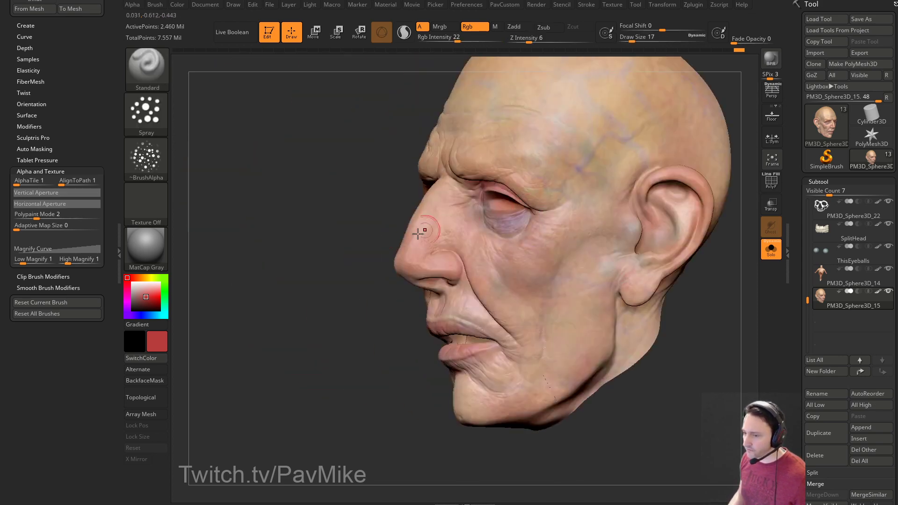
{"action": "right_click_drag", "start_coordinate": [294, 319], "coordinate": [423, 216]}
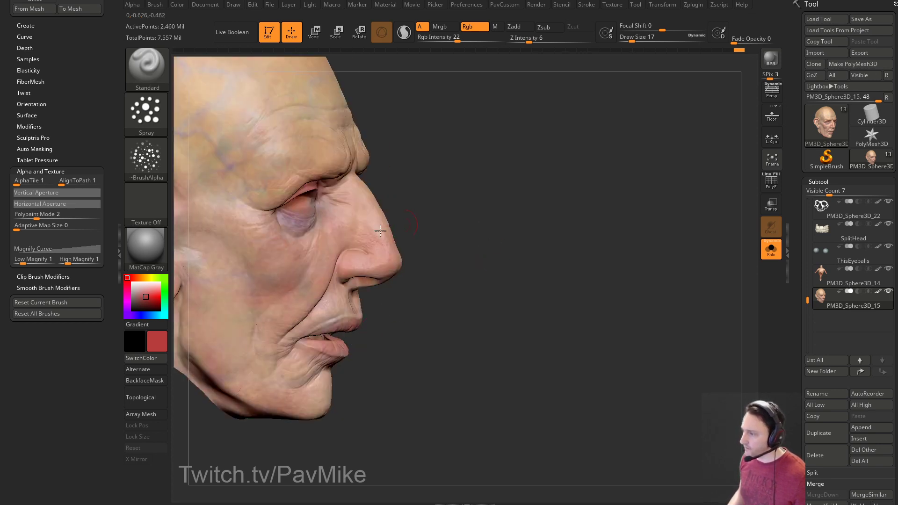
{"action": "key", "text": "c"}
{"action": "mouse_move", "coordinate": [226, 147]}
{"action": "right_mouse_down"}
{"action": "mouse_move", "coordinate": [565, 161]}
{"action": "mouse_move", "coordinate": [382, 266]}
{"action": "right_mouse_up"}
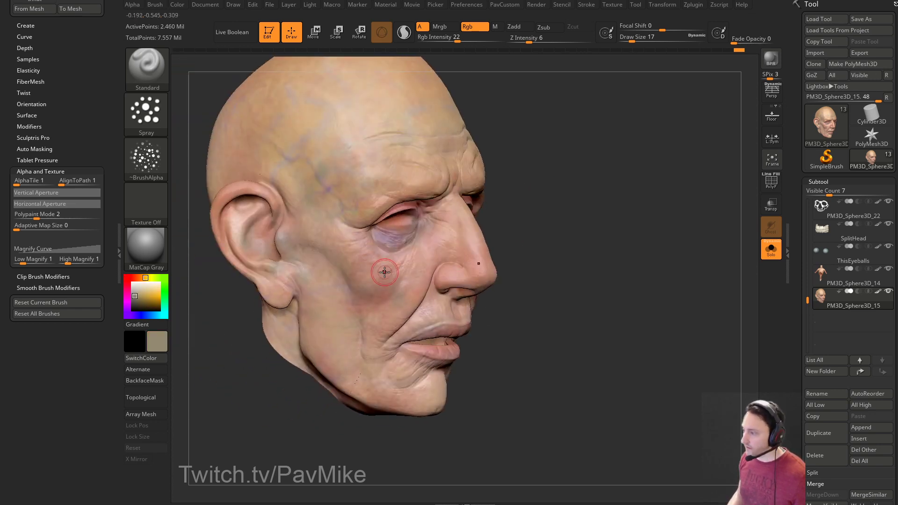
{"action": "mouse_move", "coordinate": [382, 317]}
{"action": "right_mouse_down"}
{"action": "mouse_move", "coordinate": [543, 254]}
{"action": "mouse_move", "coordinate": [519, 251]}
{"action": "mouse_move", "coordinate": [605, 276]}
{"action": "mouse_move", "coordinate": [444, 241]}
{"action": "right_mouse_up"}
{"action": "mouse_move", "coordinate": [479, 296]}
{"action": "right_mouse_down"}
{"action": "mouse_move", "coordinate": [632, 307]}
{"action": "mouse_move", "coordinate": [263, 236]}
{"action": "right_mouse_up"}
{"action": "left_click", "coordinate": [127, 278]}
{"action": "left_click_drag", "start_coordinate": [139, 290], "coordinate": [142, 294]}
{"action": "mouse_move", "coordinate": [420, 276]}
{"action": "right_mouse_down"}
{"action": "mouse_move", "coordinate": [582, 309]}
{"action": "mouse_move", "coordinate": [396, 292]}
{"action": "mouse_move", "coordinate": [503, 305]}
{"action": "mouse_move", "coordinate": [601, 296]}
{"action": "mouse_move", "coordinate": [495, 318]}
{"action": "mouse_move", "coordinate": [524, 246]}
{"action": "right_mouse_up"}
{"action": "key", "text": "bracketright"}
{"action": "key", "text": "bracketleft"}
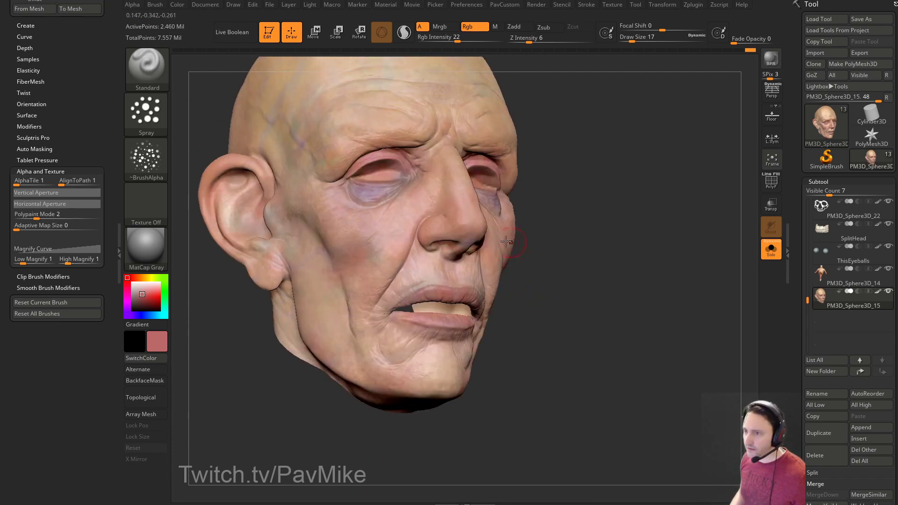
{"action": "left_click_drag", "start_coordinate": [405, 317], "coordinate": [405, 312]}
Make the paint colour pinker and enlarge the brush to 39.
{"action": "mouse_move", "coordinate": [455, 304]}
{"action": "right_mouse_down"}
{"action": "mouse_move", "coordinate": [633, 274]}
{"action": "mouse_move", "coordinate": [617, 299]}
{"action": "mouse_move", "coordinate": [628, 297]}
{"action": "mouse_move", "coordinate": [395, 299]}
{"action": "right_mouse_up"}
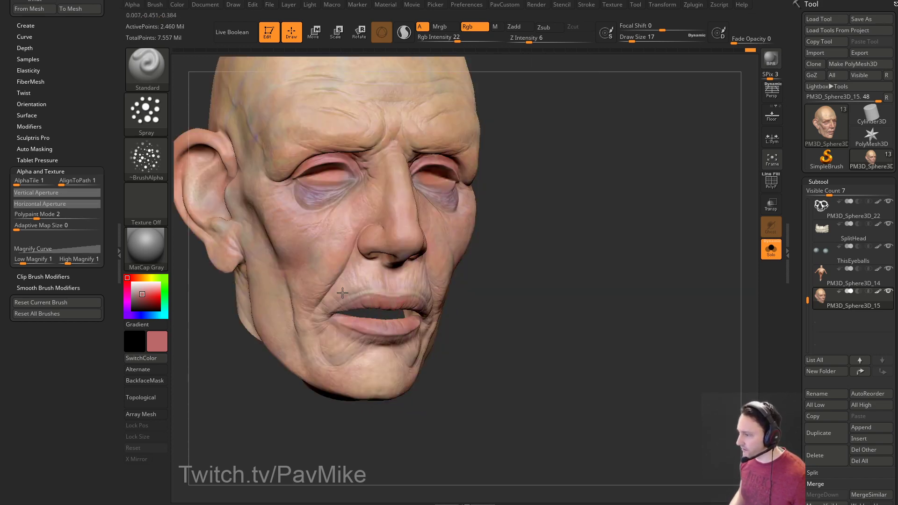
{"action": "right_click_drag", "start_coordinate": [503, 249], "coordinate": [502, 276]}
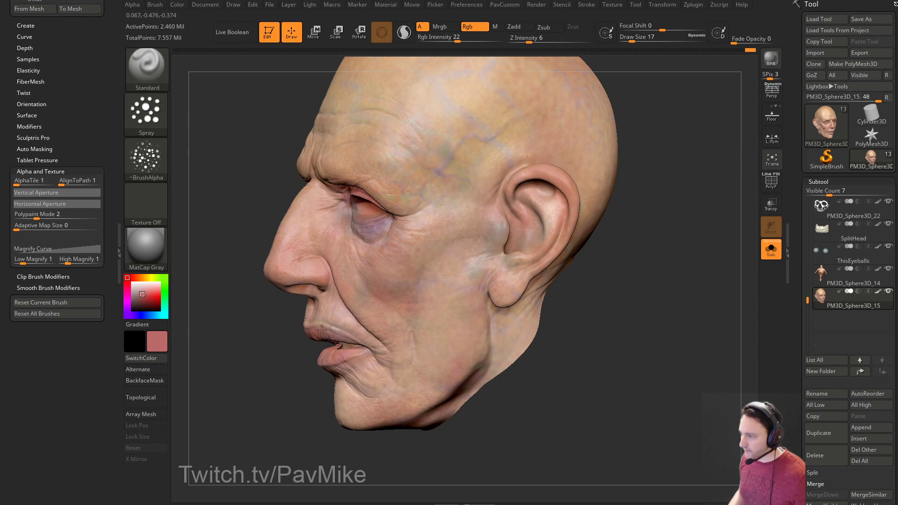
{"action": "right_click_drag", "start_coordinate": [381, 370], "coordinate": [306, 364]}
{"action": "right_click_drag", "start_coordinate": [360, 318], "coordinate": [597, 254]}
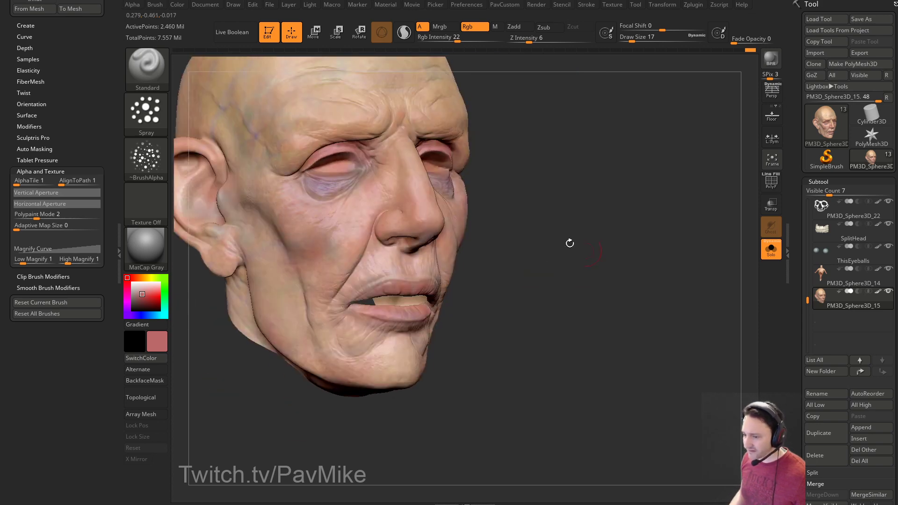
{"action": "right_click_drag", "start_coordinate": [429, 296], "coordinate": [566, 289]}
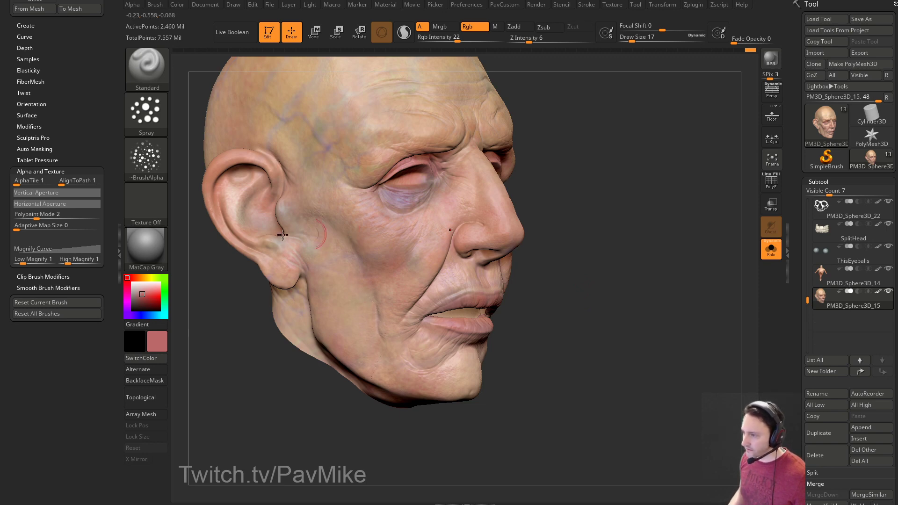
{"action": "left_click_drag", "start_coordinate": [127, 301], "coordinate": [127, 297]}
{"action": "mouse_move", "coordinate": [561, 293]}
{"action": "right_mouse_down"}
{"action": "mouse_move", "coordinate": [605, 256]}
{"action": "mouse_move", "coordinate": [561, 255]}
{"action": "right_mouse_up"}
{"action": "key", "text": "s"}
{"action": "left_click_drag", "start_coordinate": [384, 284], "coordinate": [390, 283]}
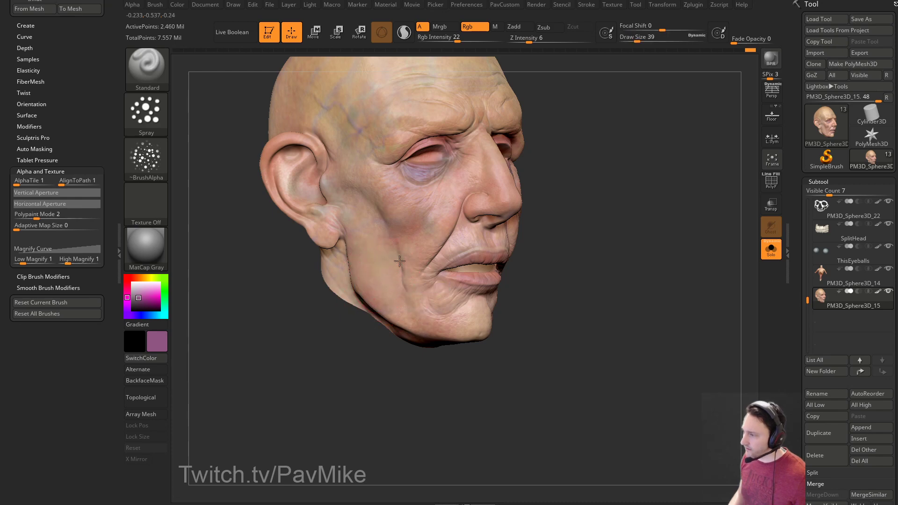
Pick an orange skin-tone colour and set the brush size to 22 with s22.
{"action": "right_click_drag", "start_coordinate": [407, 292], "coordinate": [522, 299]}
{"action": "mouse_move", "coordinate": [617, 298]}
{"action": "right_mouse_down"}
{"action": "mouse_move", "coordinate": [461, 300]}
{"action": "mouse_move", "coordinate": [605, 304]}
{"action": "mouse_move", "coordinate": [487, 309]}
{"action": "right_mouse_up"}
{"action": "key", "text": "s"}
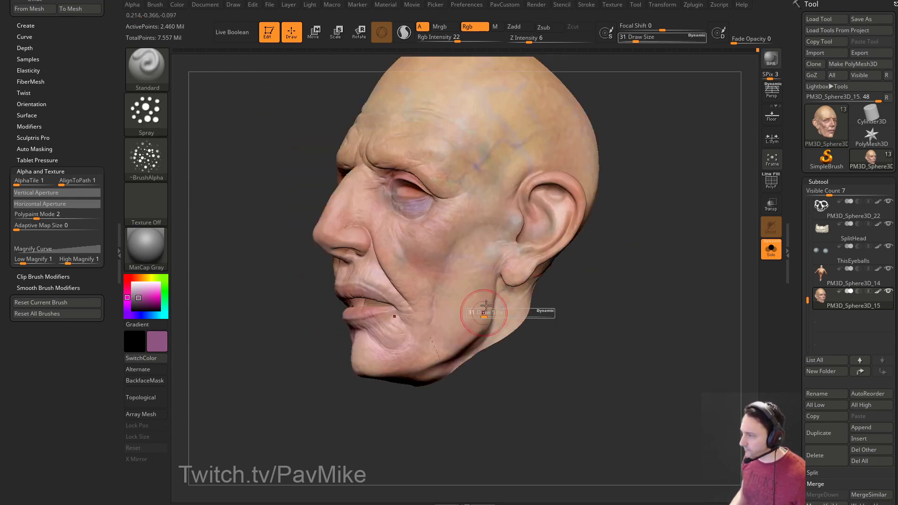
{"action": "right_click_drag", "start_coordinate": [621, 269], "coordinate": [369, 299]}
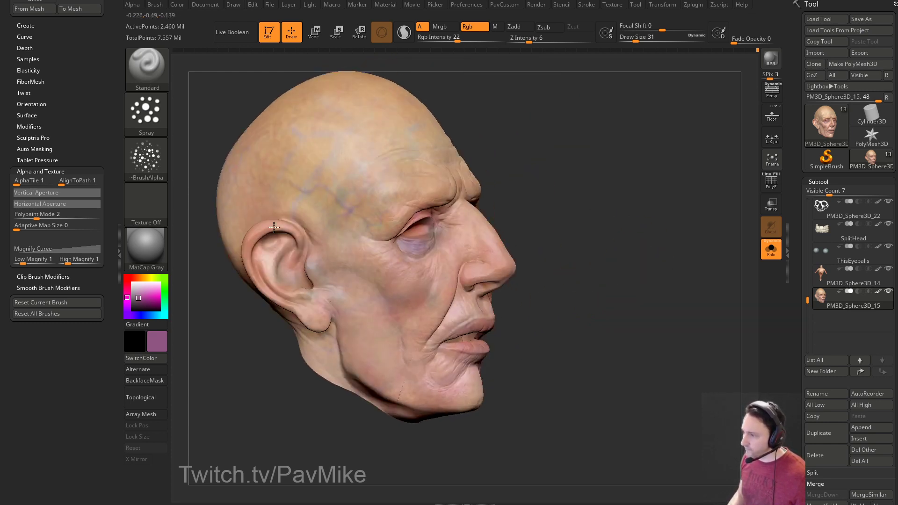
{"action": "right_click_drag", "start_coordinate": [611, 197], "coordinate": [672, 180]}
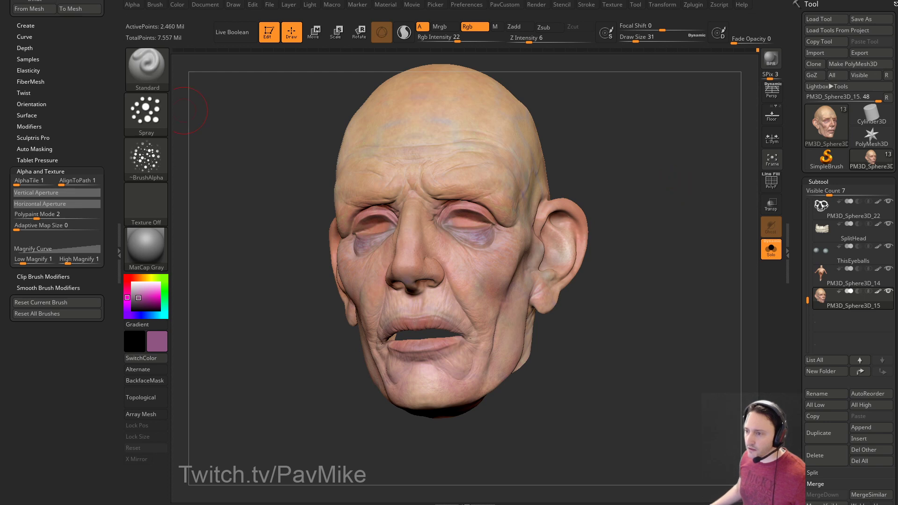
{"action": "right_click_drag", "start_coordinate": [615, 174], "coordinate": [692, 191]}
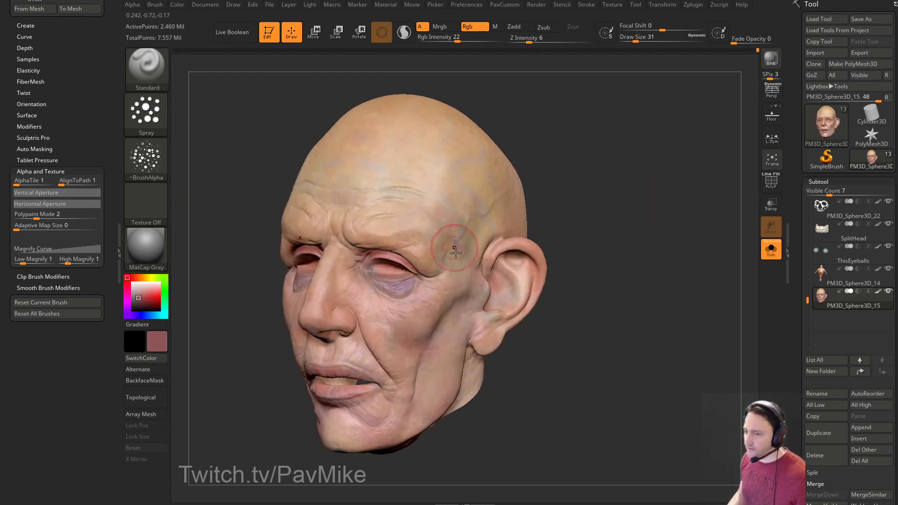
{"action": "right_click_drag", "start_coordinate": [608, 262], "coordinate": [650, 255]}
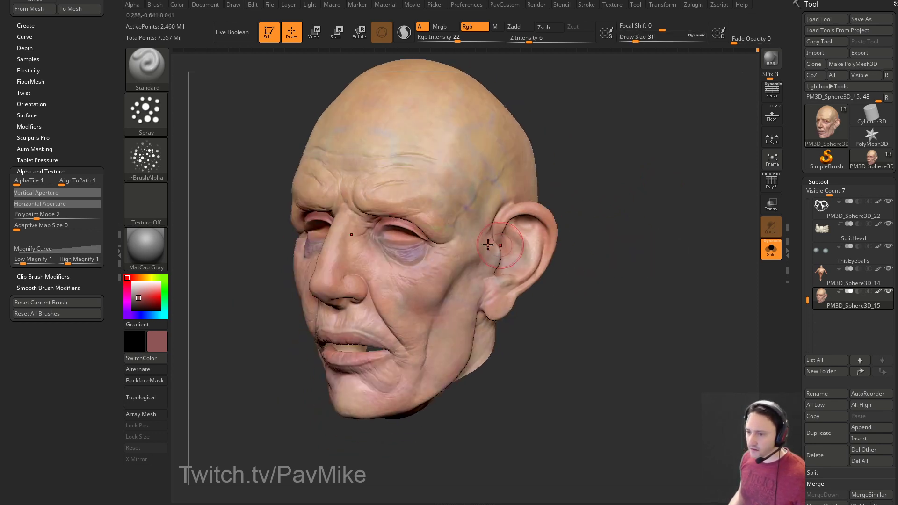
{"action": "left_click", "coordinate": [142, 278]}
{"action": "left_click", "coordinate": [140, 291]}
{"action": "left_click_drag", "start_coordinate": [140, 291], "coordinate": [139, 291]}
{"action": "right_click_drag", "start_coordinate": [565, 173], "coordinate": [529, 177]}
{"action": "right_click_drag", "start_coordinate": [546, 256], "coordinate": [551, 252]}
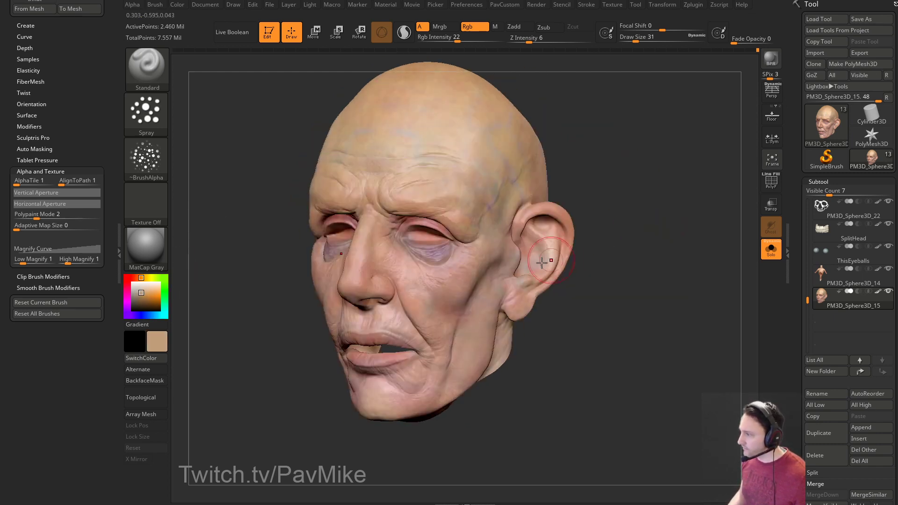
{"action": "type", "text": "s22"}
{"action": "key", "text": "Return"}
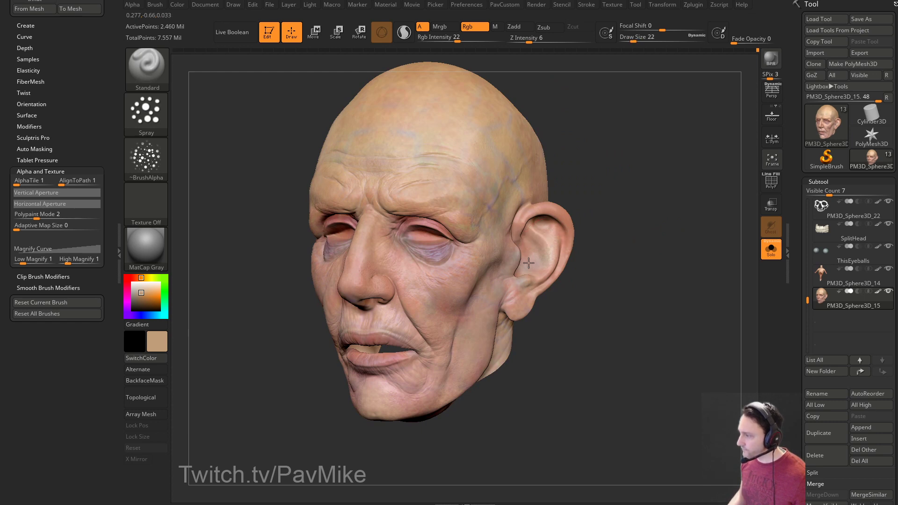
Choose a light pink and paint faint pink onto the forehead at brush size 39.
{"action": "right_click_drag", "start_coordinate": [511, 253], "coordinate": [625, 253]}
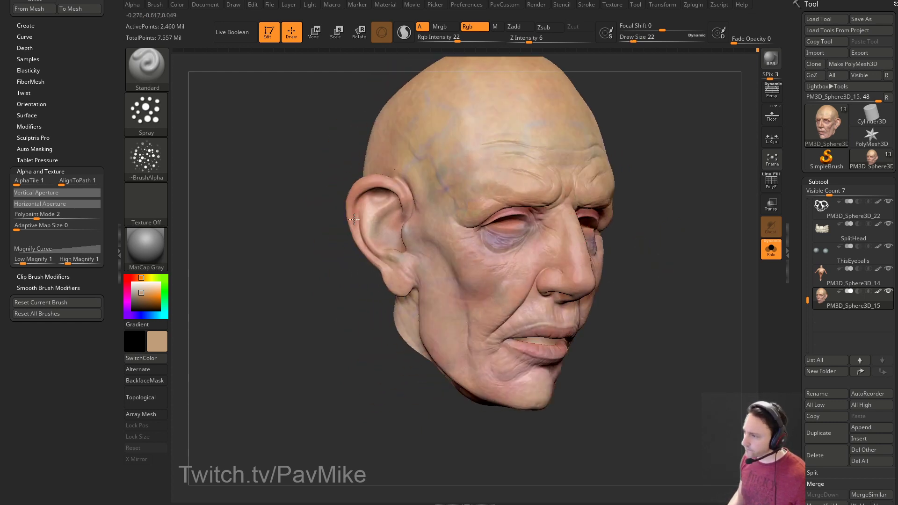
{"action": "right_click_drag", "start_coordinate": [359, 207], "coordinate": [317, 282]}
{"action": "left_click_drag", "start_coordinate": [571, 301], "coordinate": [455, 325]}
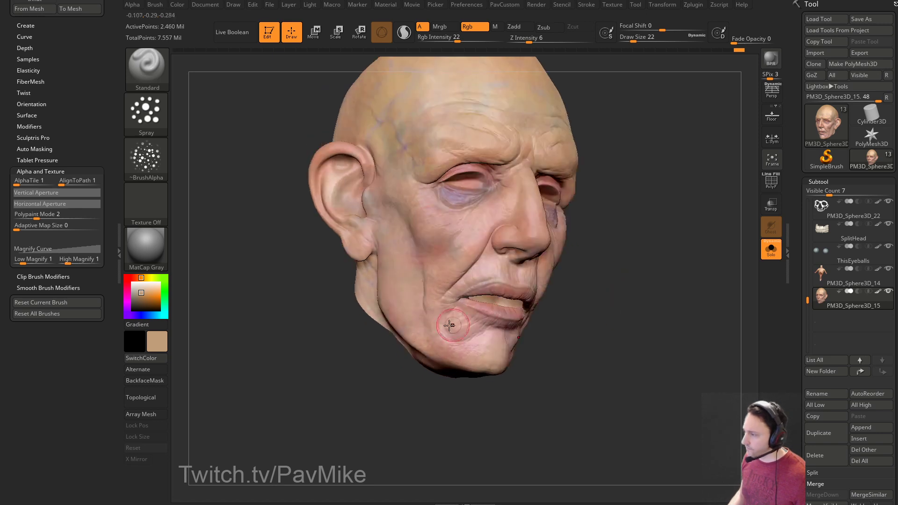
{"action": "left_click_drag", "start_coordinate": [621, 248], "coordinate": [730, 233]}
{"action": "left_click_drag", "start_coordinate": [597, 94], "coordinate": [453, 187], "text": "alt"}
{"action": "left_click", "coordinate": [134, 278]}
{"action": "left_click", "coordinate": [140, 290]}
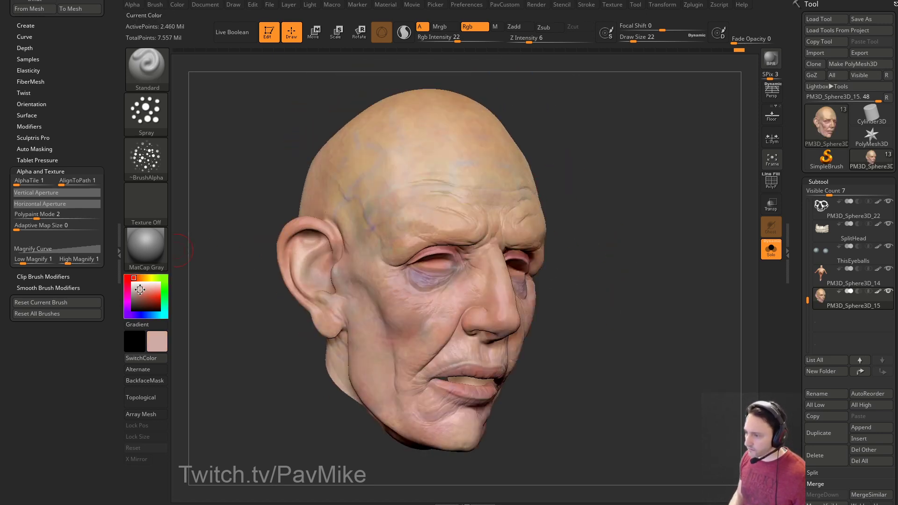
{"action": "key", "text": "s"}
{"action": "left_click", "coordinate": [142, 292]}
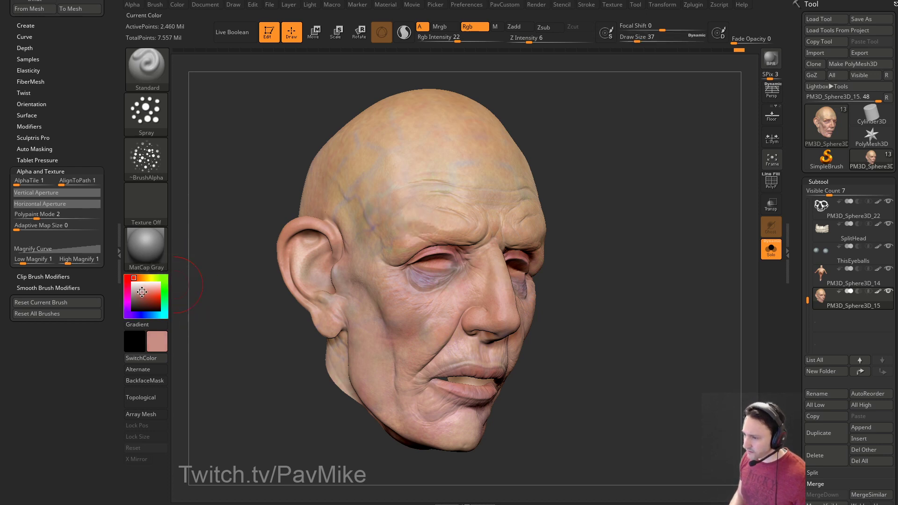
{"action": "key", "text": "s"}
{"action": "left_click", "coordinate": [433, 222]}
{"action": "left_click_drag", "start_coordinate": [459, 217], "coordinate": [406, 220]}
{"action": "right_click_drag", "start_coordinate": [485, 172], "coordinate": [471, 189]}
Add another faint pink stroke on the forehead, then adjust the brush size from 35 to 39 and down to 23.
{"action": "left_click_drag", "start_coordinate": [460, 187], "coordinate": [384, 202]}
{"action": "mouse_move", "coordinate": [384, 203]}
{"action": "right_mouse_down"}
{"action": "mouse_move", "coordinate": [481, 144]}
{"action": "mouse_move", "coordinate": [481, 197]}
{"action": "right_mouse_up"}
{"action": "mouse_move", "coordinate": [472, 205]}
{"action": "left_mouse_down"}
{"action": "mouse_move", "coordinate": [452, 225]}
{"action": "mouse_move", "coordinate": [478, 216]}
{"action": "left_mouse_up"}
{"action": "key", "text": "s"}
{"action": "left_click", "coordinate": [467, 226]}
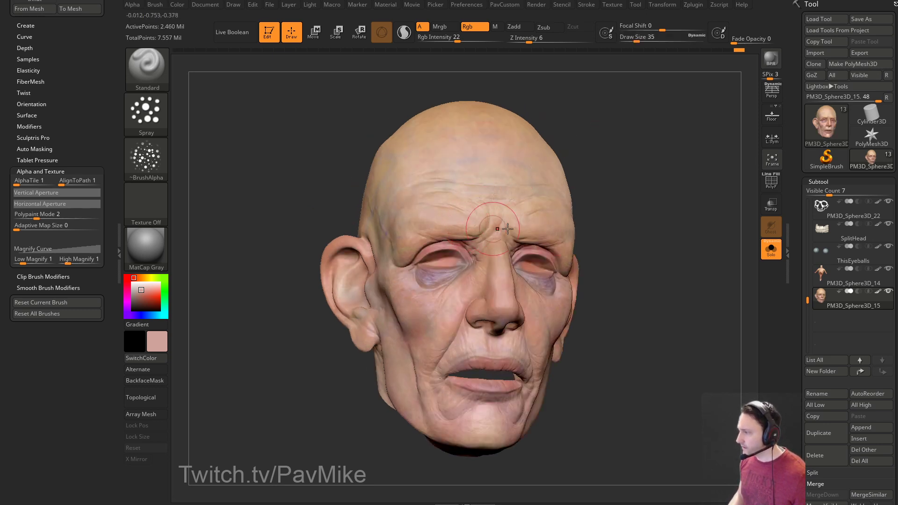
{"action": "right_click_drag", "start_coordinate": [471, 227], "coordinate": [473, 251]}
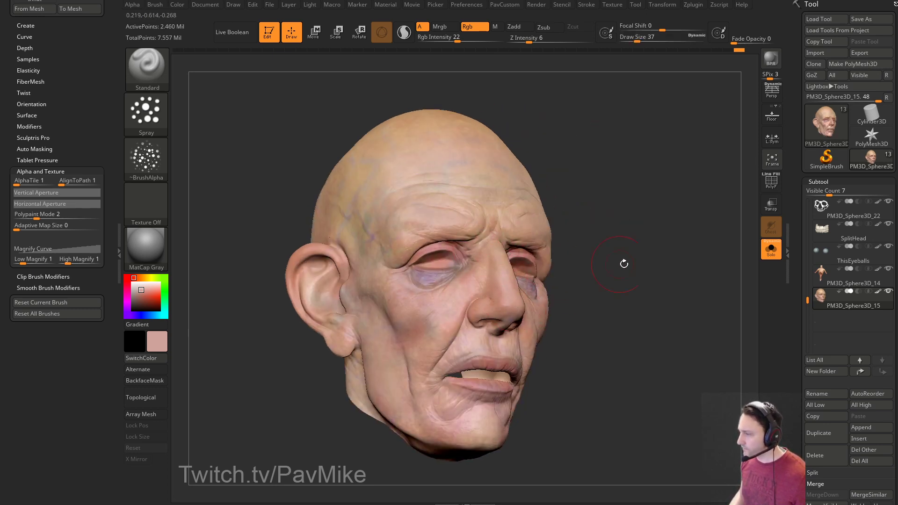
{"action": "left_click_drag", "start_coordinate": [606, 266], "coordinate": [586, 250]}
{"action": "key", "text": "s"}
{"action": "left_click", "coordinate": [503, 263]}
{"action": "key", "text": "s"}
{"action": "left_click", "coordinate": [469, 240]}
{"action": "left_click_drag", "start_coordinate": [576, 189], "coordinate": [601, 207]}
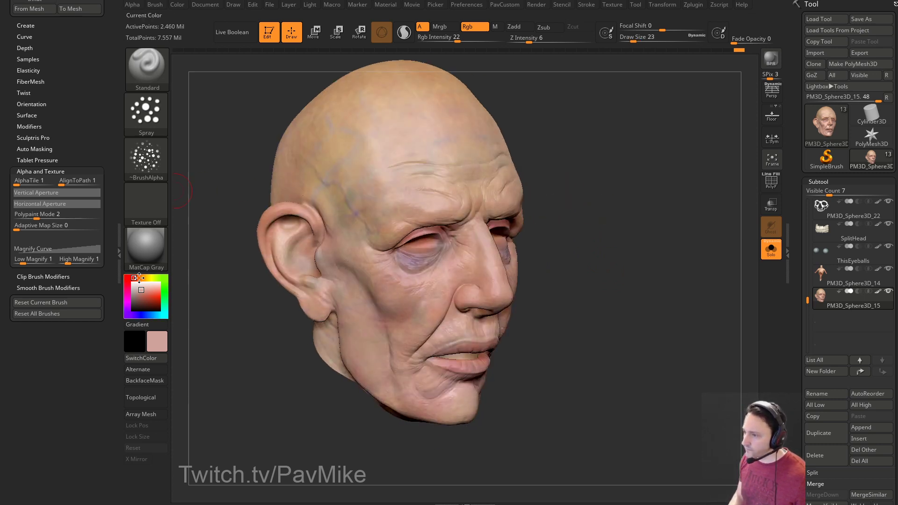
Pick a light beige paint colour and view the head from the front.
{"action": "left_click", "coordinate": [139, 278]}
{"action": "left_click", "coordinate": [142, 287]}
{"action": "left_click_drag", "start_coordinate": [523, 261], "coordinate": [480, 247]}
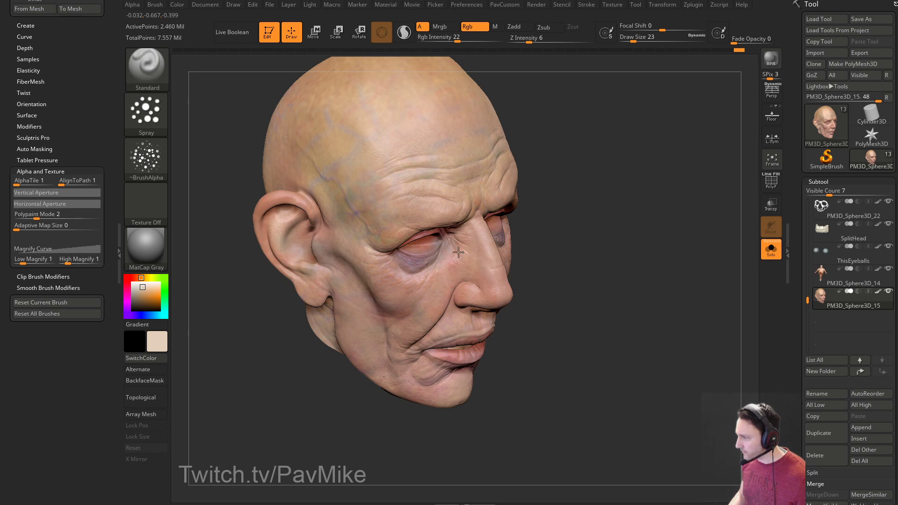
{"action": "left_click_drag", "start_coordinate": [632, 255], "coordinate": [600, 222]}
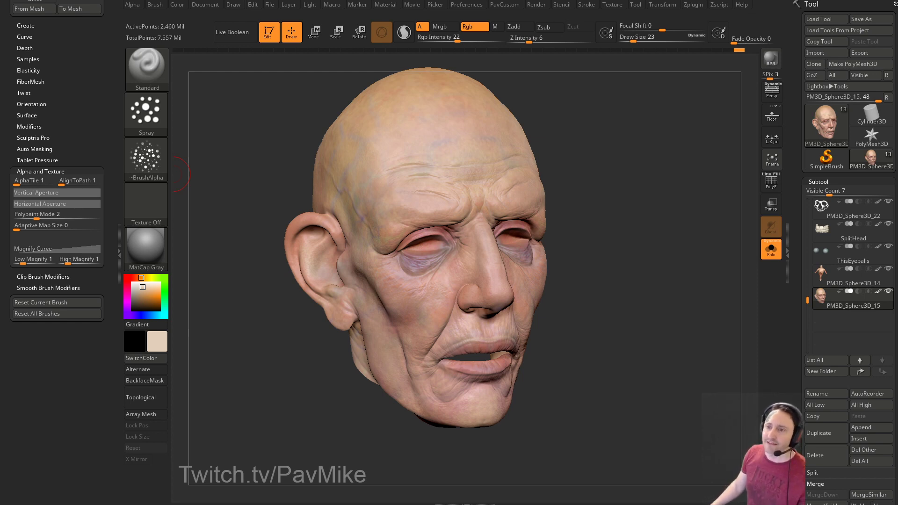
{"action": "mouse_move", "coordinate": [544, 170]}
{"action": "left_mouse_down"}
{"action": "mouse_move", "coordinate": [594, 136]}
{"action": "mouse_move", "coordinate": [602, 194]}
{"action": "mouse_move", "coordinate": [571, 184]}
{"action": "mouse_move", "coordinate": [554, 208]}
{"action": "mouse_move", "coordinate": [615, 202]}
{"action": "mouse_move", "coordinate": [601, 220]}
{"action": "mouse_move", "coordinate": [595, 178]}
{"action": "left_mouse_up"}
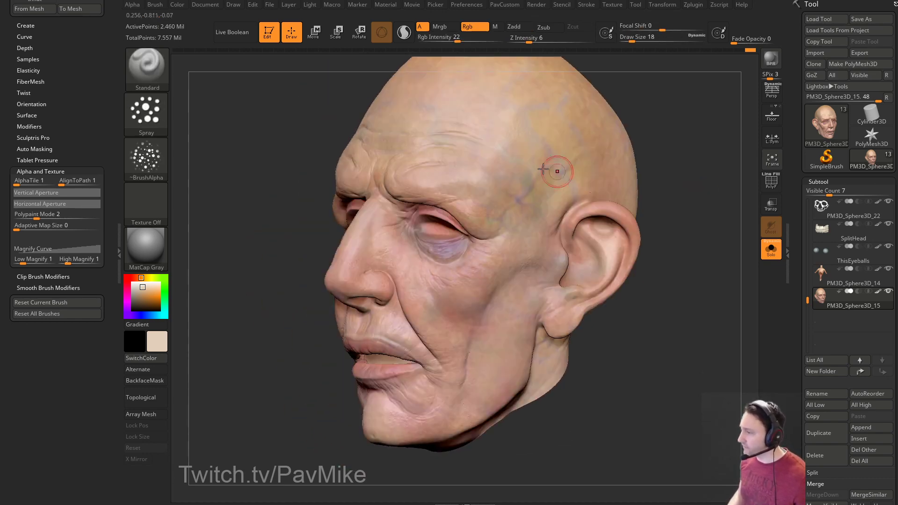
{"action": "left_click_drag", "start_coordinate": [672, 190], "coordinate": [467, 257]}
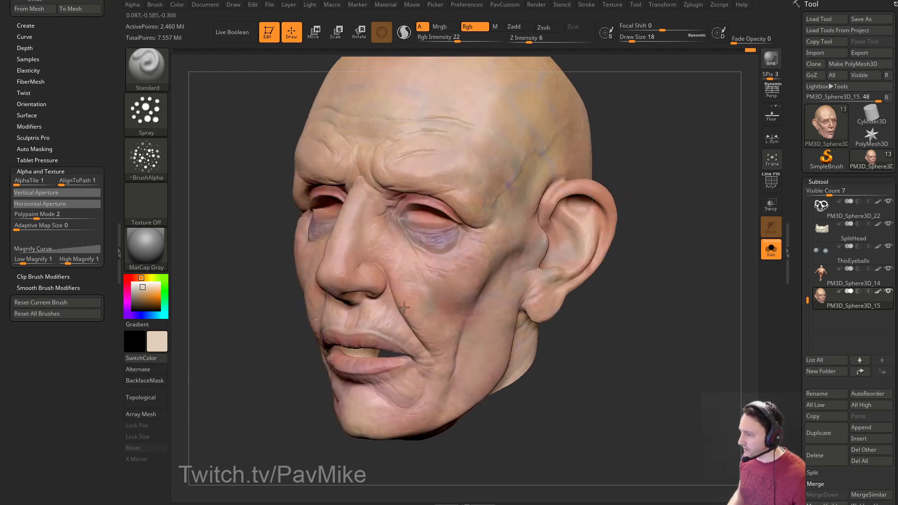
{"action": "left_click_drag", "start_coordinate": [572, 313], "coordinate": [436, 278]}
{"action": "left_click_drag", "start_coordinate": [540, 293], "coordinate": [466, 254]}
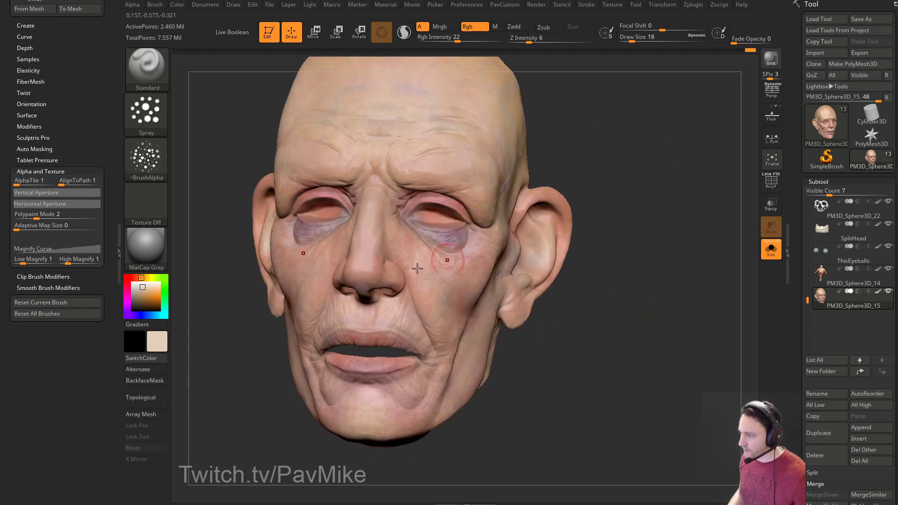
{"action": "left_click_drag", "start_coordinate": [490, 203], "coordinate": [412, 286]}
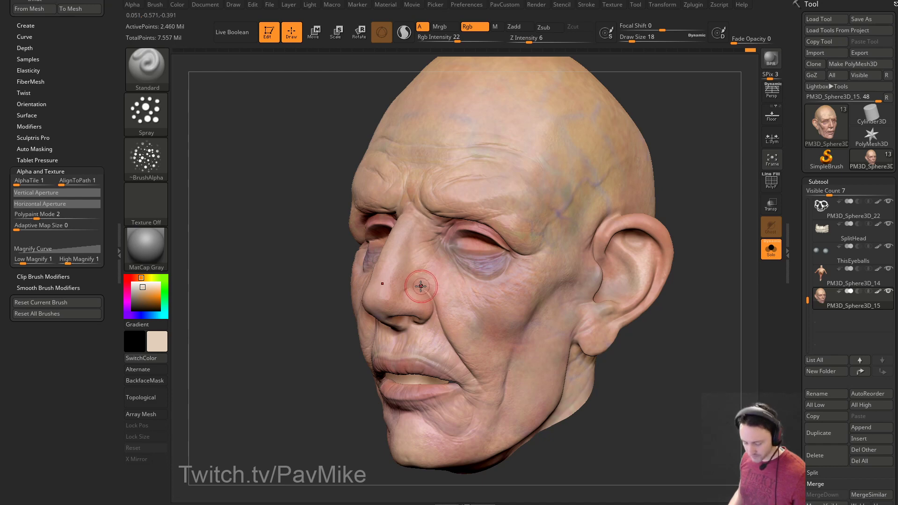
Switch to a pink paint shade and turn the head between profiles.
{"action": "left_click", "coordinate": [132, 278]}
{"action": "left_click_drag", "start_coordinate": [141, 290], "coordinate": [142, 292]}
{"action": "mouse_move", "coordinate": [383, 298]}
{"action": "left_mouse_down"}
{"action": "mouse_move", "coordinate": [463, 300]}
{"action": "mouse_move", "coordinate": [449, 290]}
{"action": "mouse_move", "coordinate": [527, 273]}
{"action": "mouse_move", "coordinate": [373, 284]}
{"action": "left_mouse_up"}
{"action": "left_click_drag", "start_coordinate": [351, 346], "coordinate": [404, 303]}
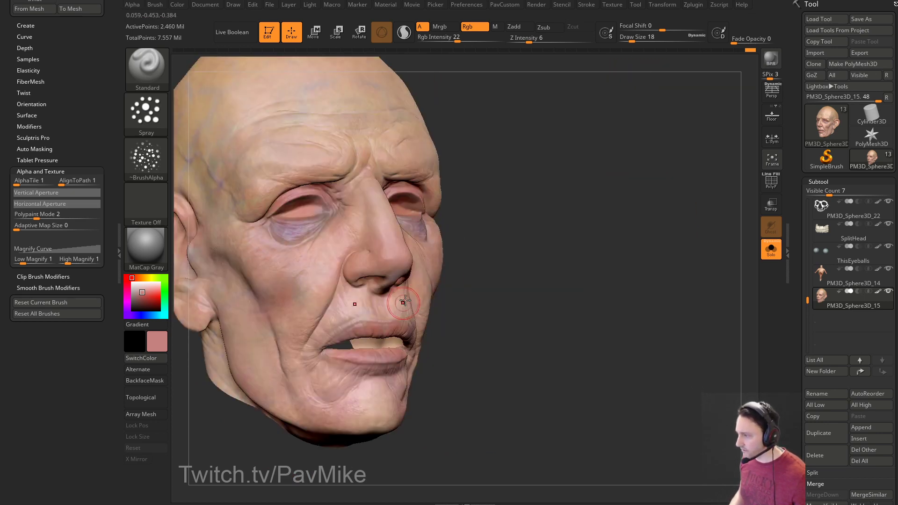
{"action": "left_click_drag", "start_coordinate": [486, 239], "coordinate": [343, 290]}
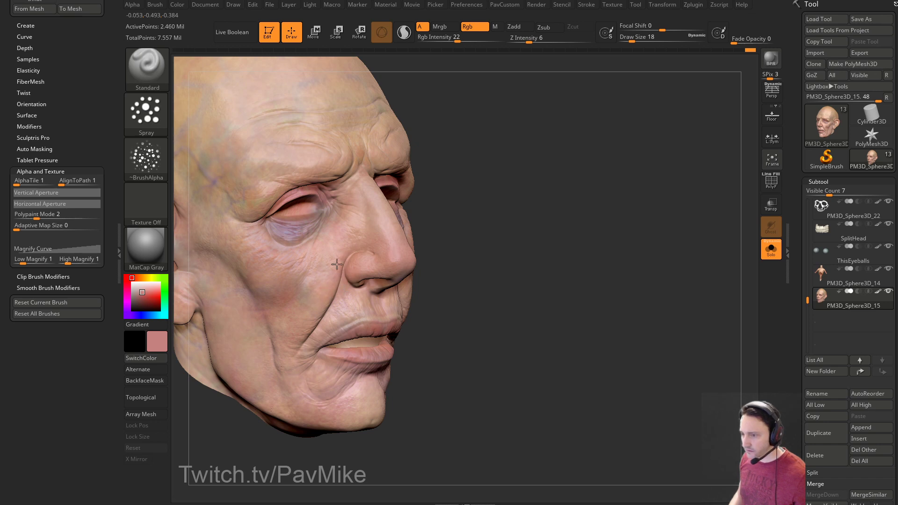
Pick a lightened purple and reduce the brush size to 13.
{"action": "left_click", "coordinate": [132, 316]}
{"action": "left_click", "coordinate": [139, 300]}
{"action": "left_click_drag", "start_coordinate": [139, 300], "coordinate": [141, 293]}
{"action": "left_click_drag", "start_coordinate": [468, 234], "coordinate": [441, 217]}
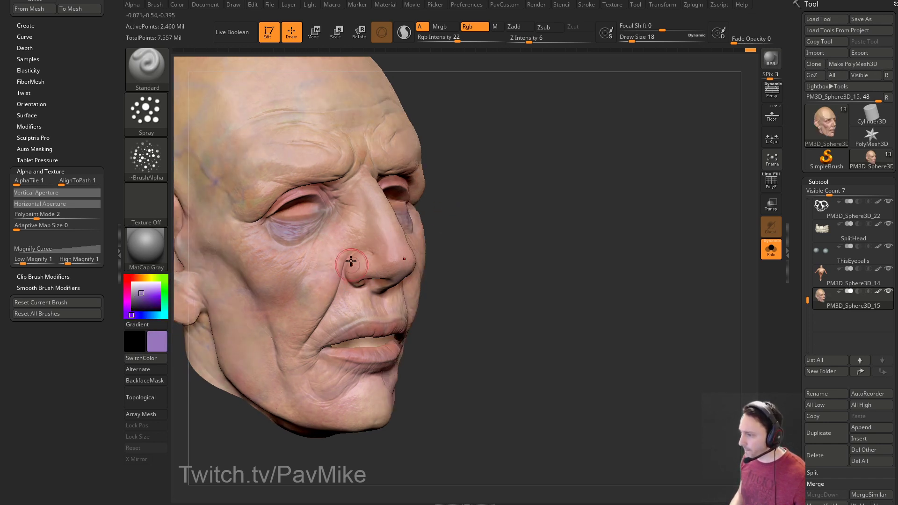
{"action": "left_click_drag", "start_coordinate": [525, 250], "coordinate": [428, 264]}
{"action": "mouse_move", "coordinate": [647, 196]}
{"action": "left_mouse_down"}
{"action": "mouse_move", "coordinate": [623, 183]}
{"action": "mouse_move", "coordinate": [573, 187]}
{"action": "left_mouse_up"}
{"action": "key", "text": "s"}
{"action": "left_click_drag", "start_coordinate": [411, 296], "coordinate": [408, 296]}
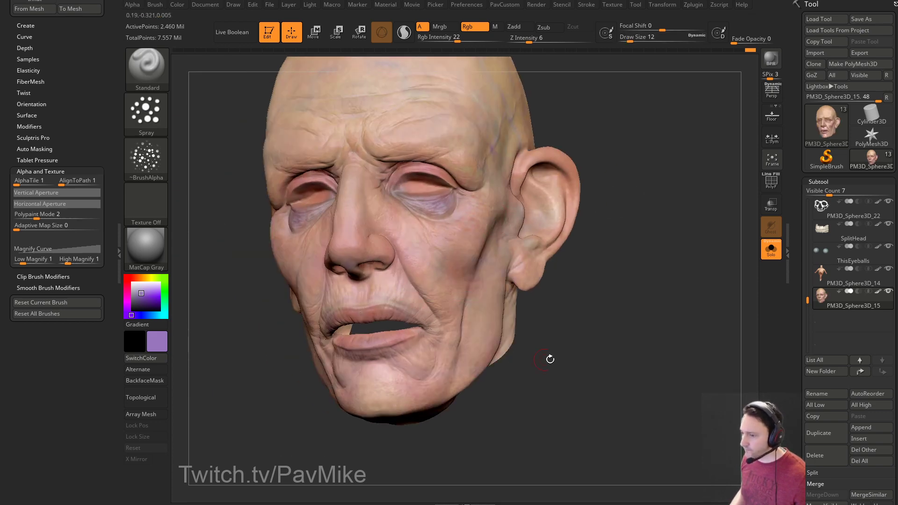
{"action": "left_click_drag", "start_coordinate": [531, 358], "coordinate": [525, 255]}
Switch to a skin tone, then a lighter pink, and set the brush size to 35.
{"action": "left_click", "coordinate": [139, 289]}
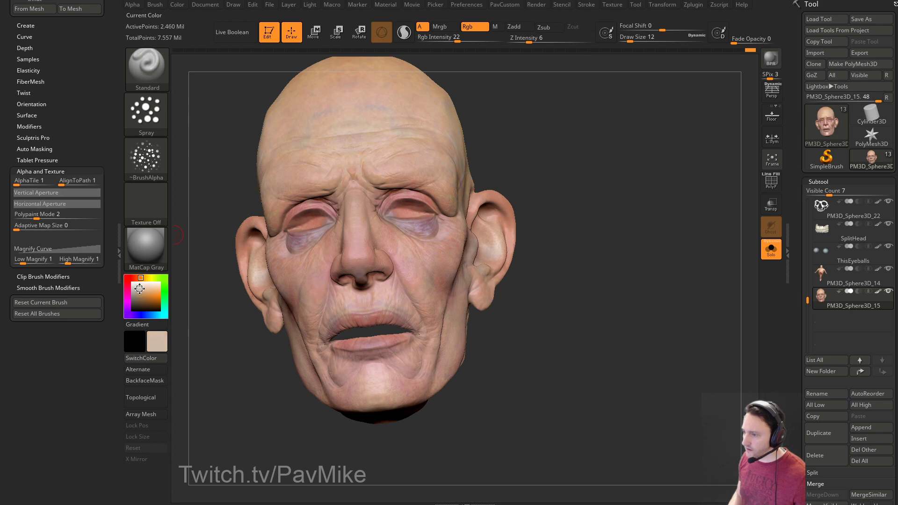
{"action": "left_click_drag", "start_coordinate": [589, 286], "coordinate": [315, 378]}
{"action": "left_click_drag", "start_coordinate": [258, 349], "coordinate": [461, 319]}
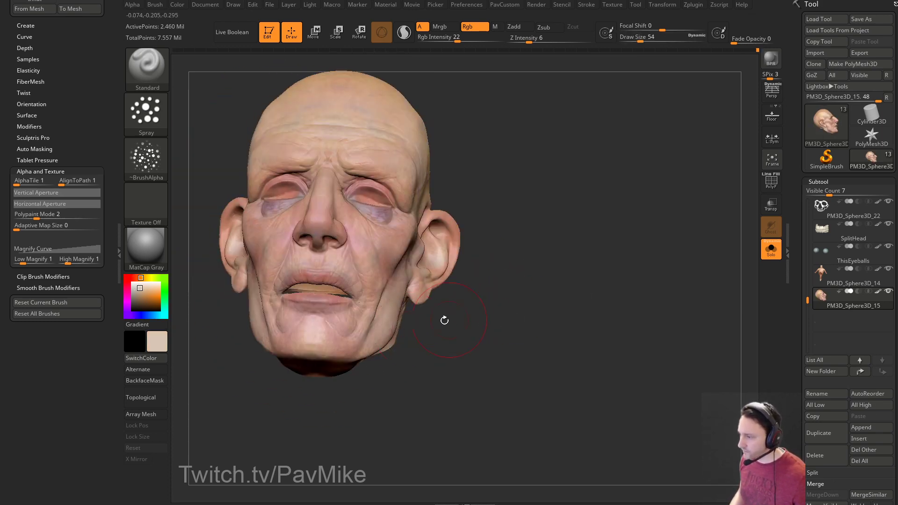
{"action": "left_click_drag", "start_coordinate": [421, 342], "coordinate": [538, 347]}
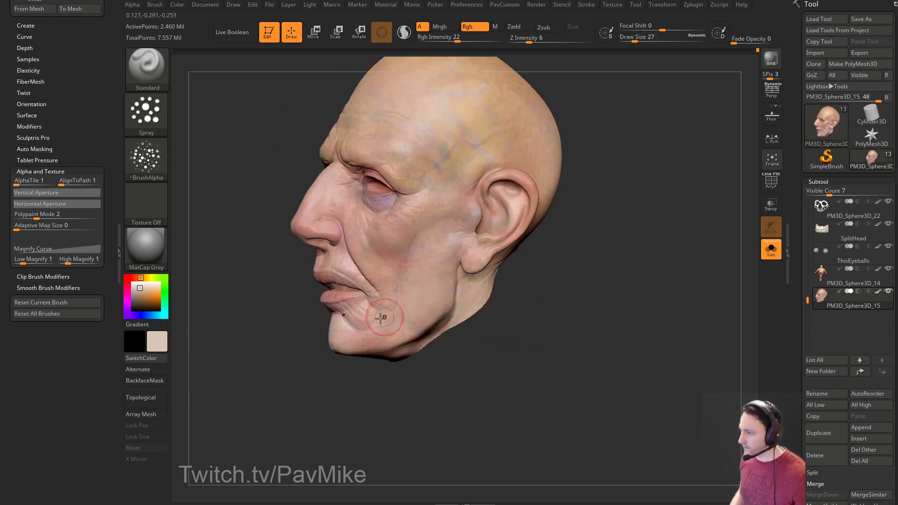
{"action": "left_click_drag", "start_coordinate": [561, 281], "coordinate": [579, 209]}
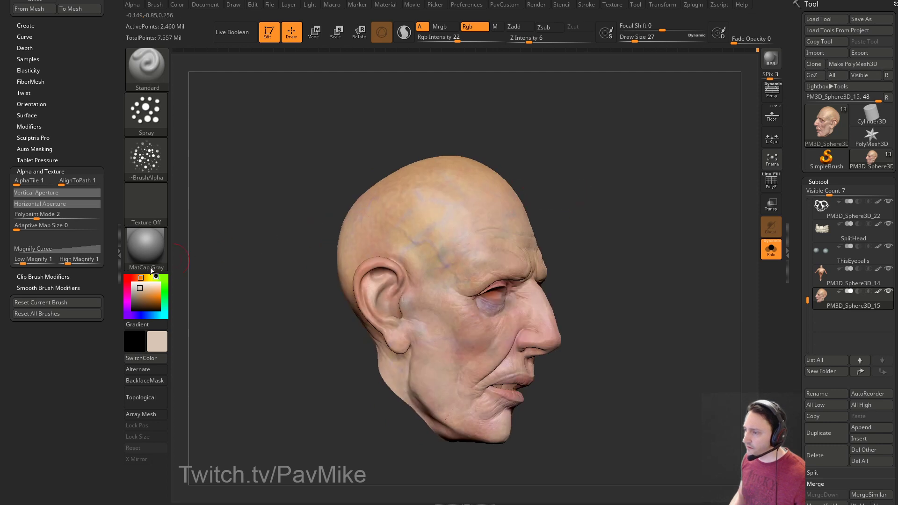
{"action": "left_click", "coordinate": [139, 290]}
{"action": "left_click", "coordinate": [141, 291]}
{"action": "left_click_drag", "start_coordinate": [520, 182], "coordinate": [487, 213], "text": "alt"}
{"action": "key", "text": "s"}
{"action": "left_click", "coordinate": [410, 282]}
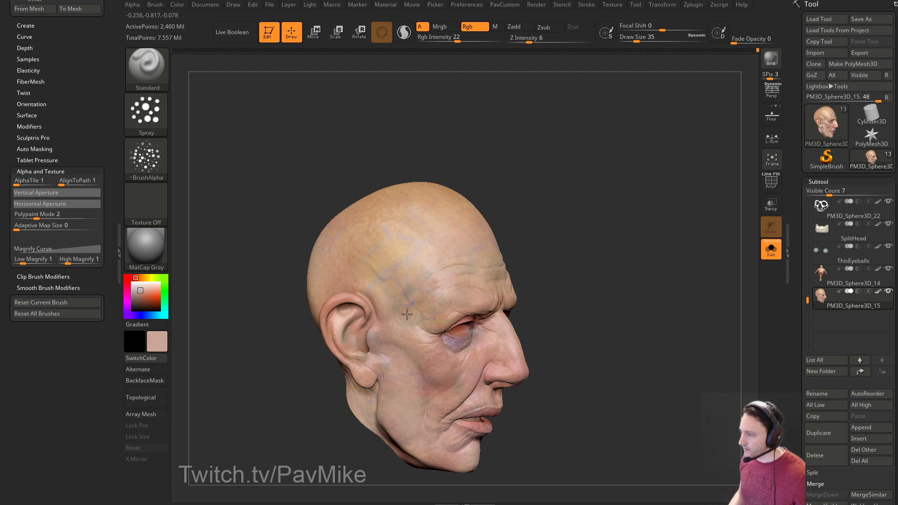
Orbit the head to inspect the forehead, skull top, back of the skull and ear.
{"action": "right_click_drag", "start_coordinate": [370, 253], "coordinate": [399, 272]}
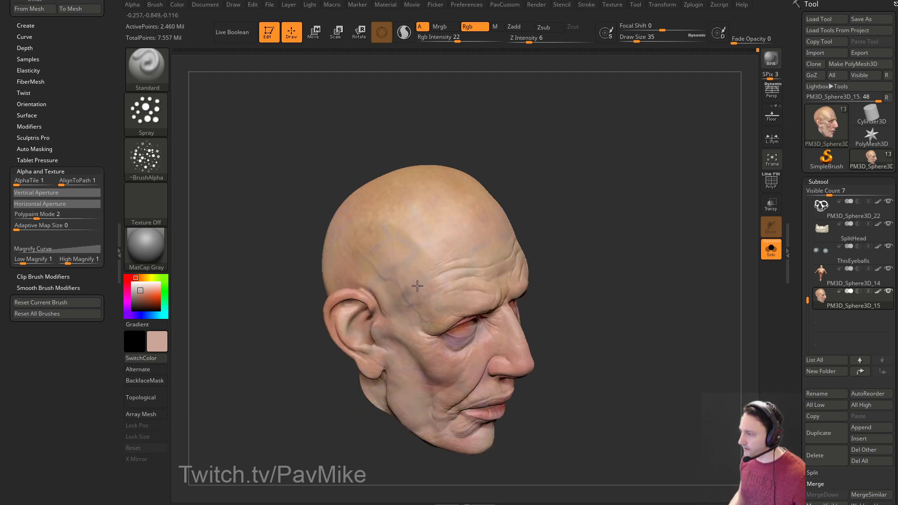
{"action": "right_click_drag", "start_coordinate": [477, 159], "coordinate": [380, 238]}
{"action": "right_click_drag", "start_coordinate": [481, 175], "coordinate": [429, 251]}
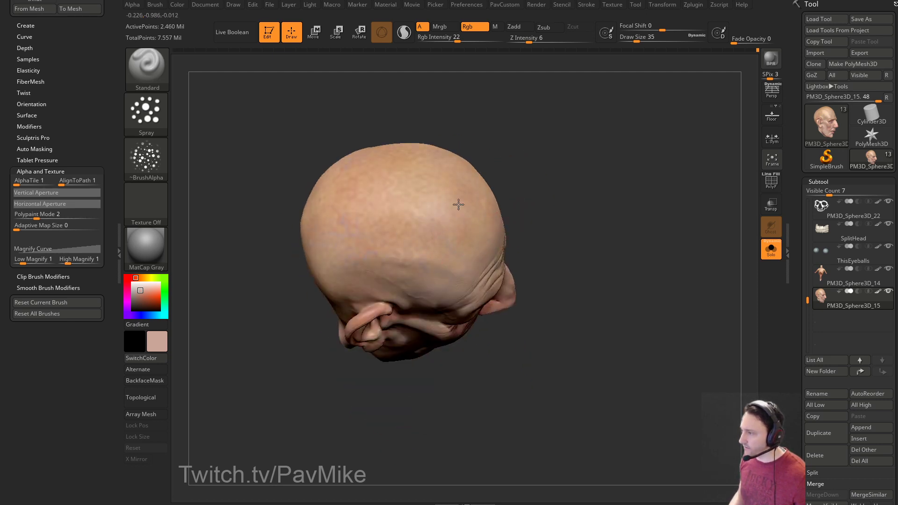
{"action": "right_click_drag", "start_coordinate": [508, 158], "coordinate": [411, 197]}
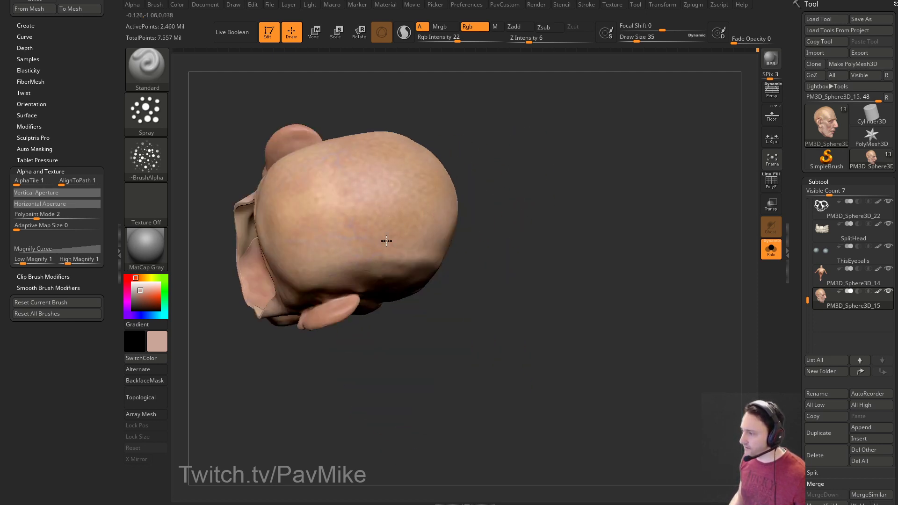
{"action": "right_click_drag", "start_coordinate": [344, 183], "coordinate": [327, 240]}
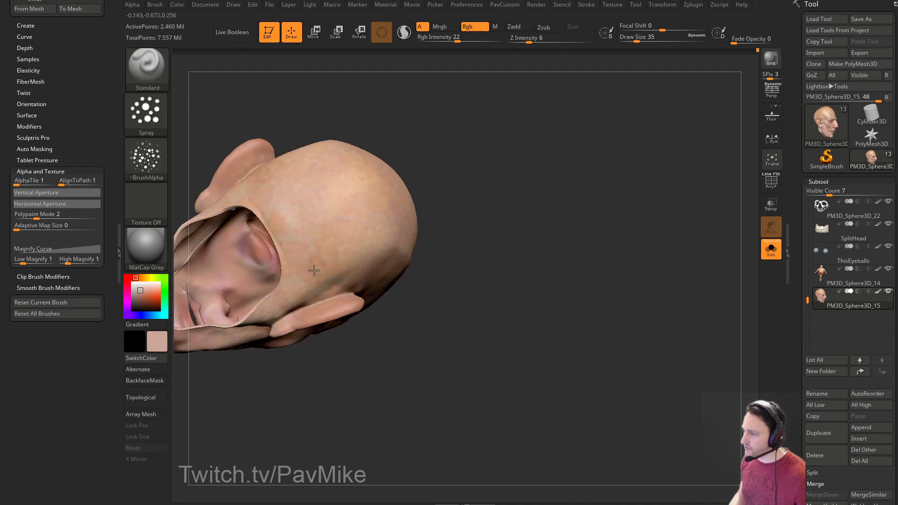
{"action": "right_click_drag", "start_coordinate": [363, 128], "coordinate": [226, 183]}
Switch to the Color Spray stroke and adjust its colour variance.
{"action": "left_click", "coordinate": [147, 112]}
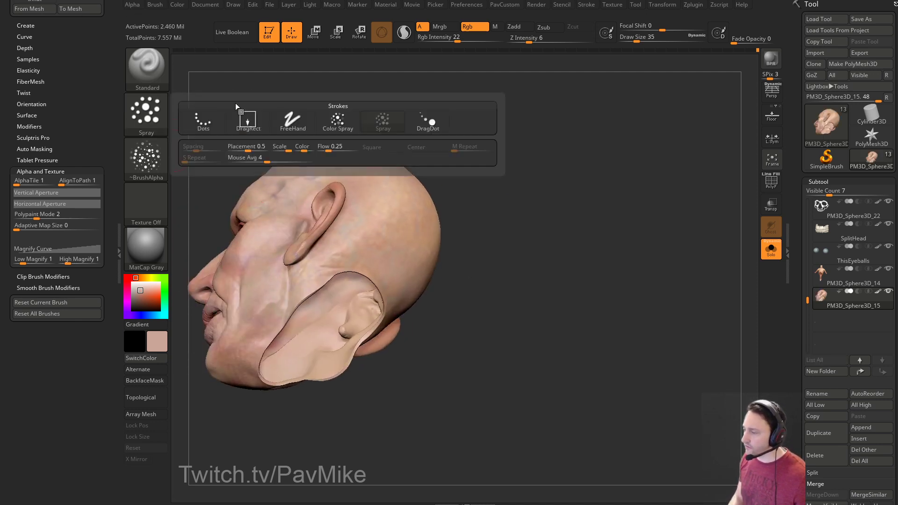
{"action": "left_click", "coordinate": [338, 147]}
{"action": "right_click_drag", "start_coordinate": [496, 177], "coordinate": [468, 183]}
{"action": "left_click", "coordinate": [145, 112]}
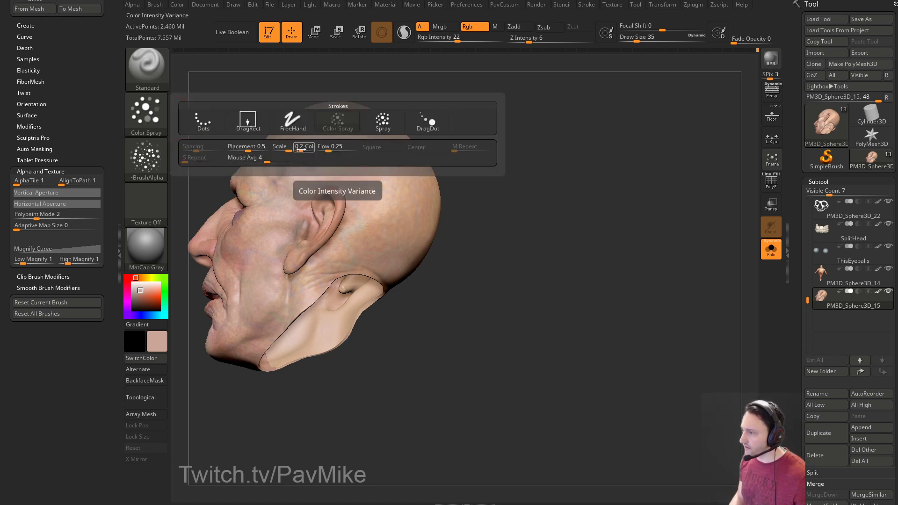
{"action": "mouse_move", "coordinate": [491, 164]}
{"action": "right_mouse_down", "text": "alt"}
{"action": "mouse_move", "coordinate": [518, 202]}
{"action": "mouse_move", "coordinate": [472, 208]}
{"action": "right_mouse_up", "text": "alt"}
{"action": "right_click_drag", "start_coordinate": [419, 187], "coordinate": [427, 200]}
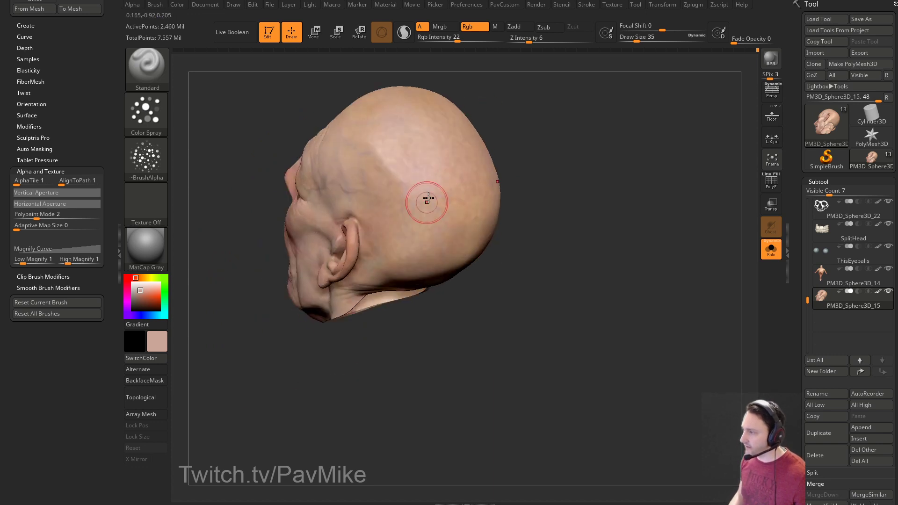
{"action": "mouse_move", "coordinate": [401, 136]}
{"action": "right_mouse_down"}
{"action": "mouse_move", "coordinate": [375, 176]}
{"action": "mouse_move", "coordinate": [514, 162]}
{"action": "right_mouse_up"}
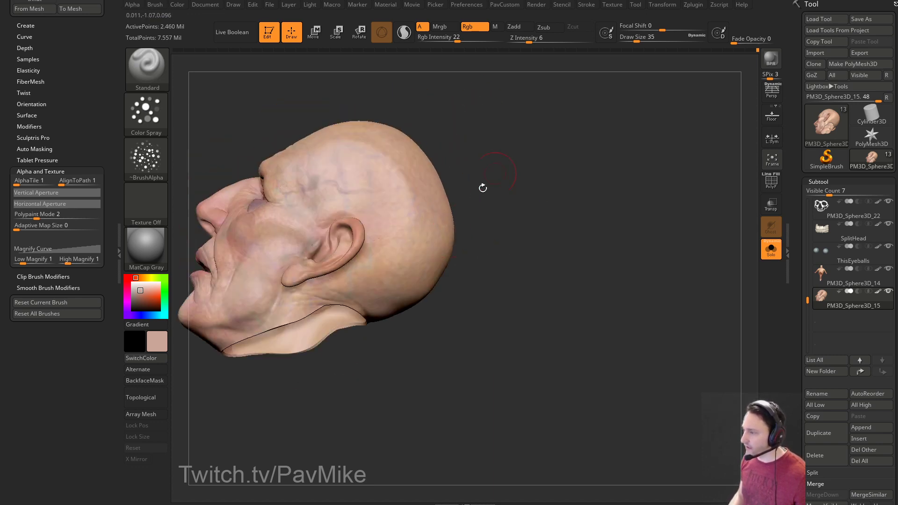
{"action": "right_click_drag", "start_coordinate": [380, 245], "coordinate": [399, 262]}
{"action": "right_click_drag", "start_coordinate": [505, 182], "coordinate": [534, 201]}
Sample a tan skin tone and paint with the brush resized from 37 to 20.
{"action": "key", "text": "c"}
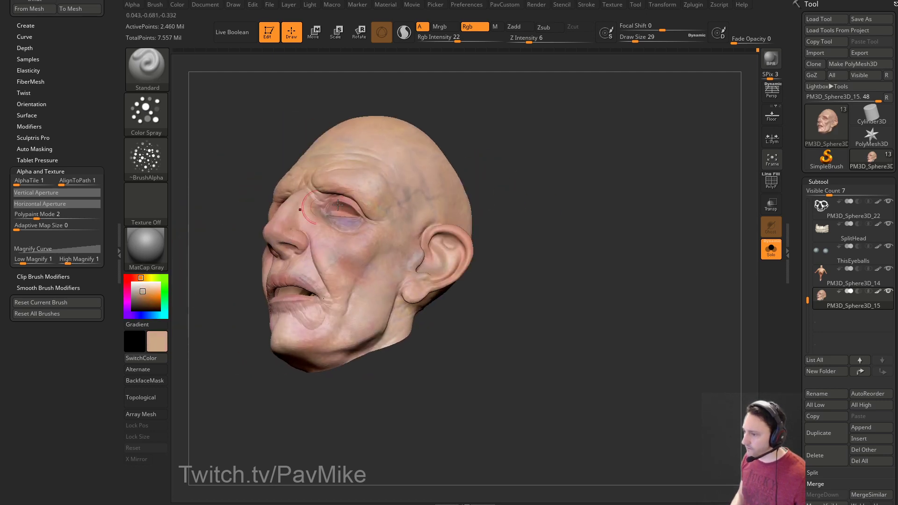
{"action": "right_click_drag", "start_coordinate": [223, 230], "coordinate": [376, 251]}
{"action": "key", "text": "]"}
{"action": "mouse_move", "coordinate": [499, 132]}
{"action": "right_mouse_down"}
{"action": "mouse_move", "coordinate": [553, 180]}
{"action": "mouse_move", "coordinate": [371, 224]}
{"action": "right_mouse_up"}
{"action": "mouse_move", "coordinate": [441, 200]}
{"action": "right_mouse_down"}
{"action": "mouse_move", "coordinate": [567, 176]}
{"action": "mouse_move", "coordinate": [347, 265]}
{"action": "right_mouse_up"}
{"action": "key", "text": "["}
{"action": "key", "text": "["}
{"action": "right_click_drag", "start_coordinate": [449, 256], "coordinate": [182, 234]}
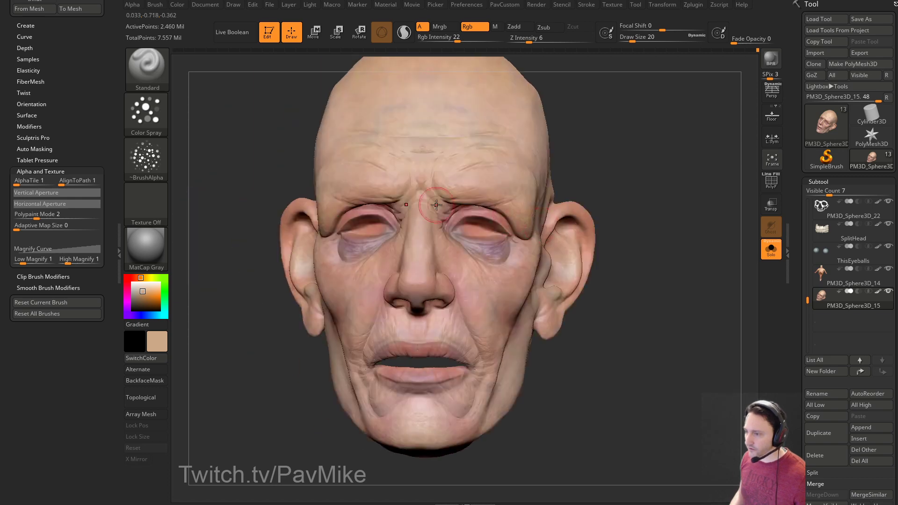
Return to the Spray stroke and pick a pale grey-green paint colour.
{"action": "left_click", "coordinate": [145, 112]}
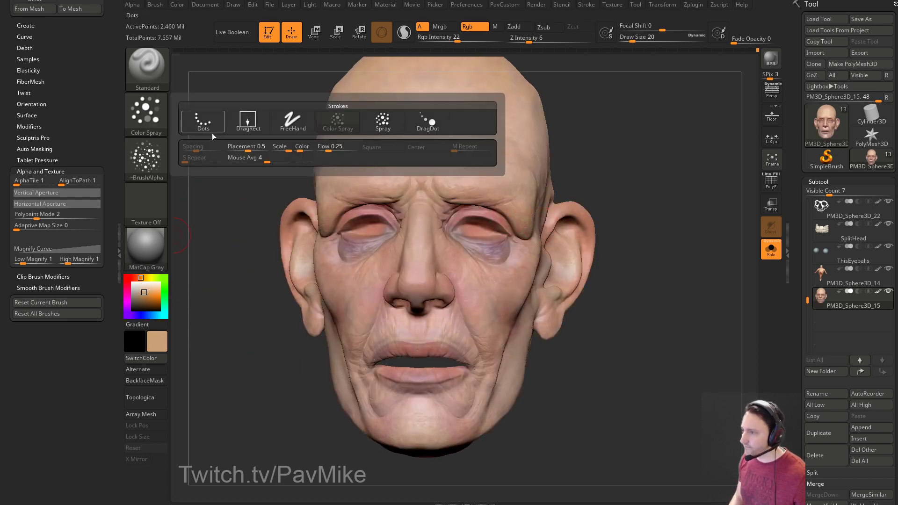
{"action": "left_click", "coordinate": [383, 120]}
{"action": "mouse_move", "coordinate": [468, 252]}
{"action": "right_mouse_down"}
{"action": "mouse_move", "coordinate": [355, 257]}
{"action": "mouse_move", "coordinate": [402, 255]}
{"action": "mouse_move", "coordinate": [327, 309]}
{"action": "mouse_move", "coordinate": [378, 234]}
{"action": "right_mouse_up"}
{"action": "right_click_drag", "start_coordinate": [519, 126], "coordinate": [353, 198]}
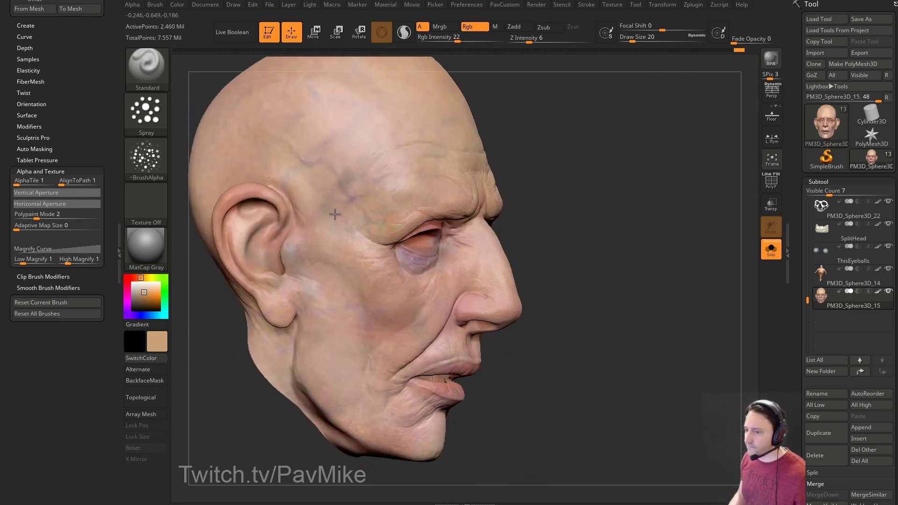
{"action": "right_click_drag", "start_coordinate": [314, 139], "coordinate": [608, 161]}
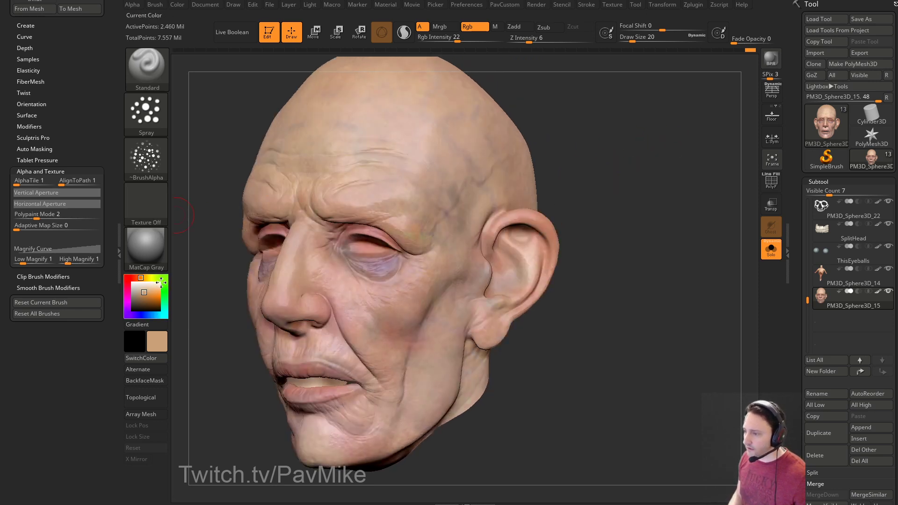
{"action": "left_click_drag", "start_coordinate": [140, 294], "coordinate": [137, 293]}
Fine-tune the grey-green paint shade, turn the brush alpha off and switch to the Dots stroke.
{"action": "left_click_drag", "start_coordinate": [584, 234], "coordinate": [583, 154]}
{"action": "left_click", "coordinate": [165, 163]}
{"action": "left_click", "coordinate": [204, 167]}
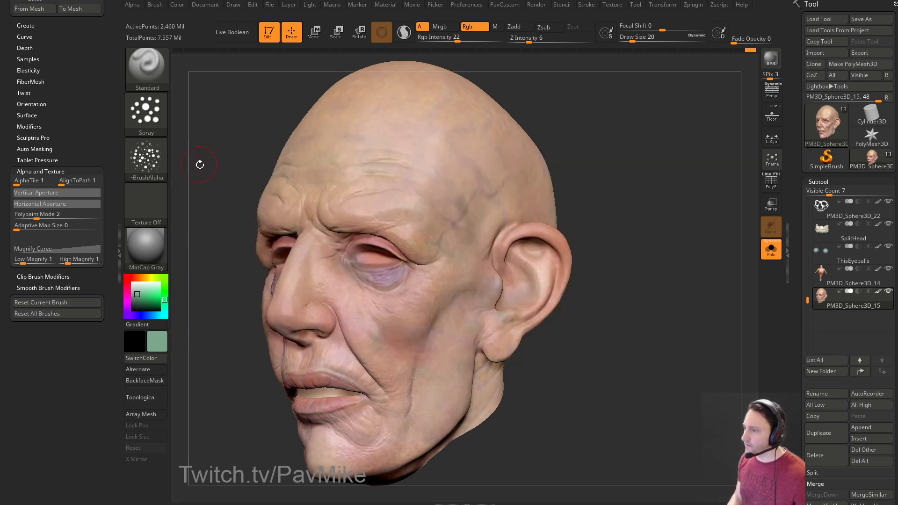
{"action": "left_click", "coordinate": [163, 163]}
{"action": "left_click", "coordinate": [146, 112]}
{"action": "left_click", "coordinate": [234, 122]}
{"action": "left_click", "coordinate": [146, 112]}
{"action": "left_click", "coordinate": [196, 121]}
Enable Zadd with Z Intensity 16 while turning the head into profile.
{"action": "mouse_move", "coordinate": [608, 140]}
{"action": "left_mouse_down"}
{"action": "mouse_move", "coordinate": [619, 122]}
{"action": "mouse_move", "coordinate": [464, 42]}
{"action": "left_mouse_up"}
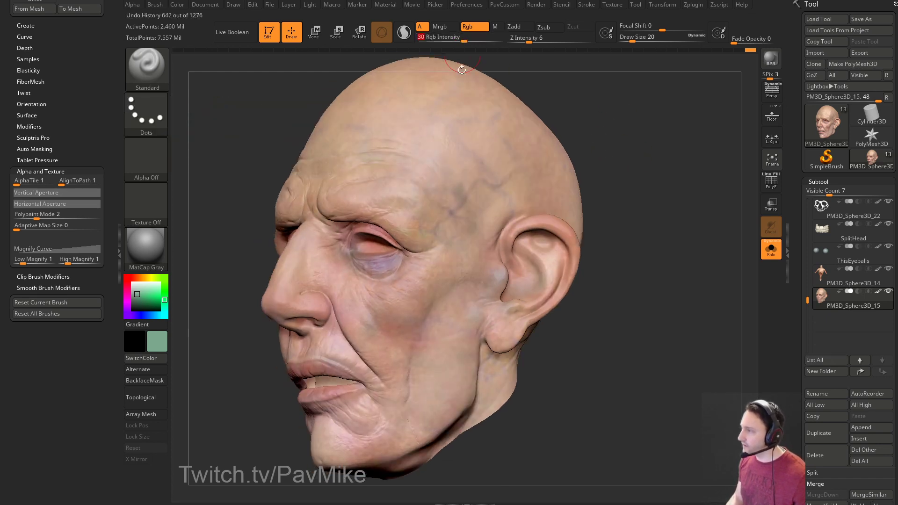
{"action": "right_click_drag", "start_coordinate": [499, 183], "coordinate": [466, 210]}
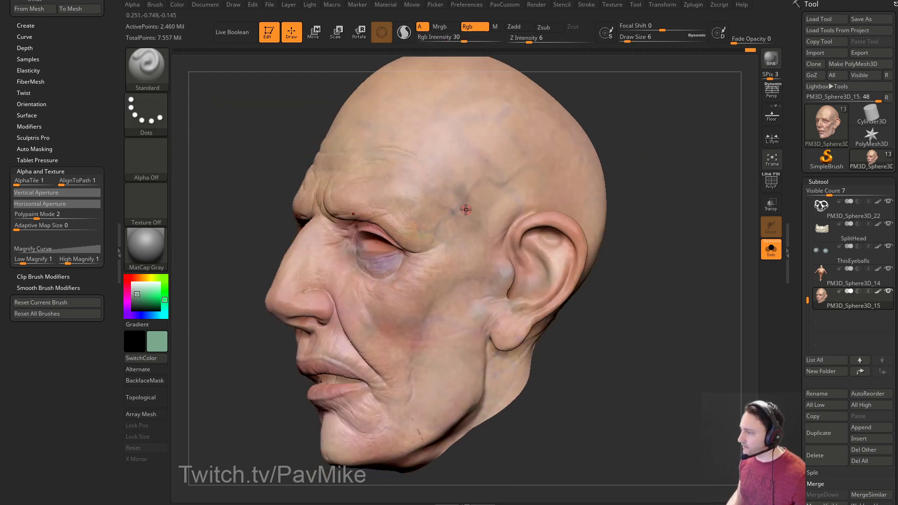
{"action": "right_click_drag", "start_coordinate": [666, 172], "coordinate": [529, 48]}
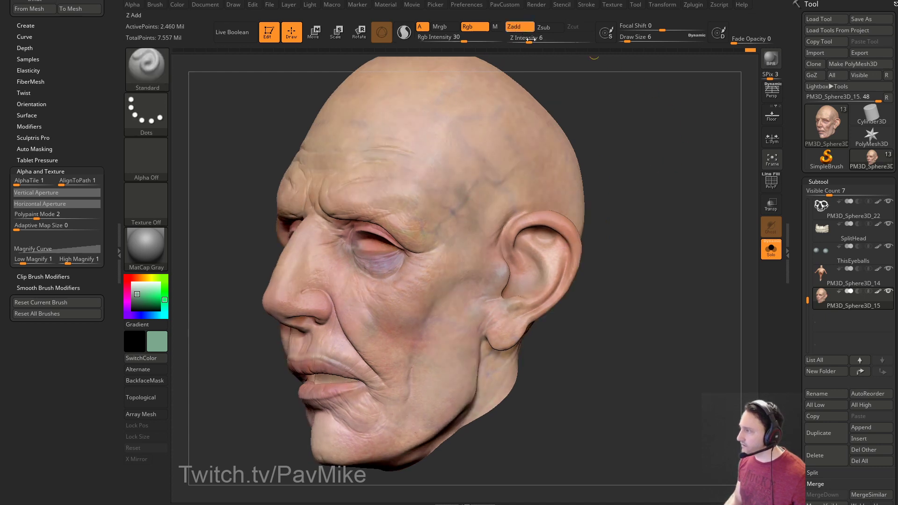
{"action": "left_click", "coordinate": [514, 27]}
{"action": "right_click_drag", "start_coordinate": [584, 93], "coordinate": [608, 116]}
{"action": "left_click_drag", "start_coordinate": [529, 42], "coordinate": [545, 47]}
{"action": "right_click_drag", "start_coordinate": [573, 70], "coordinate": [455, 173]}
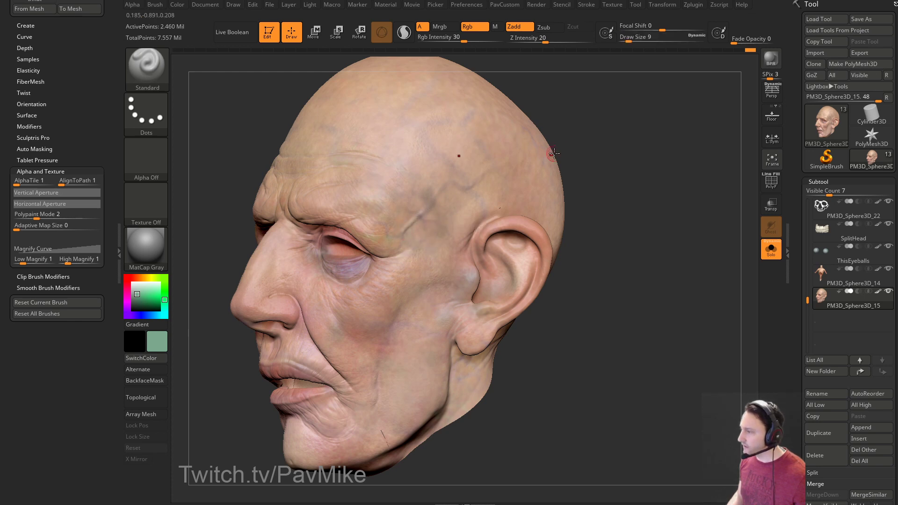
{"action": "left_click_drag", "start_coordinate": [545, 41], "coordinate": [541, 41]}
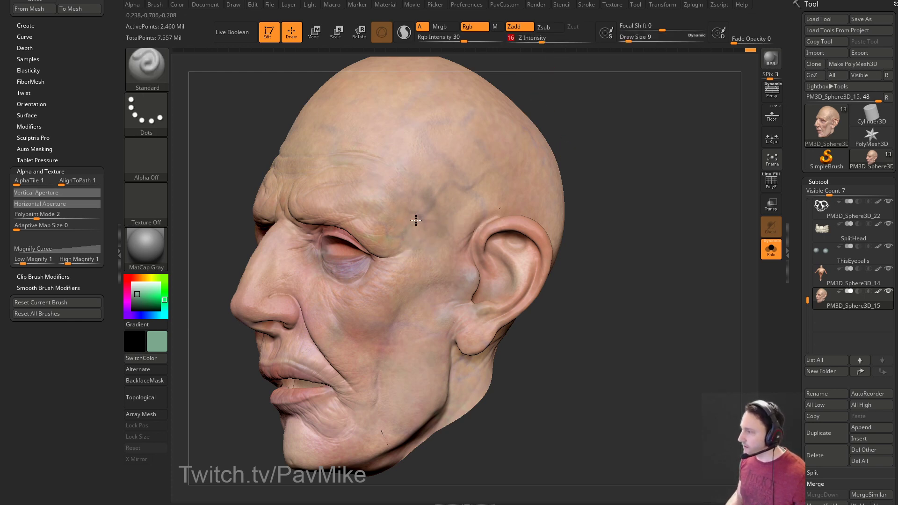
{"action": "right_click_drag", "start_coordinate": [501, 182], "coordinate": [442, 194]}
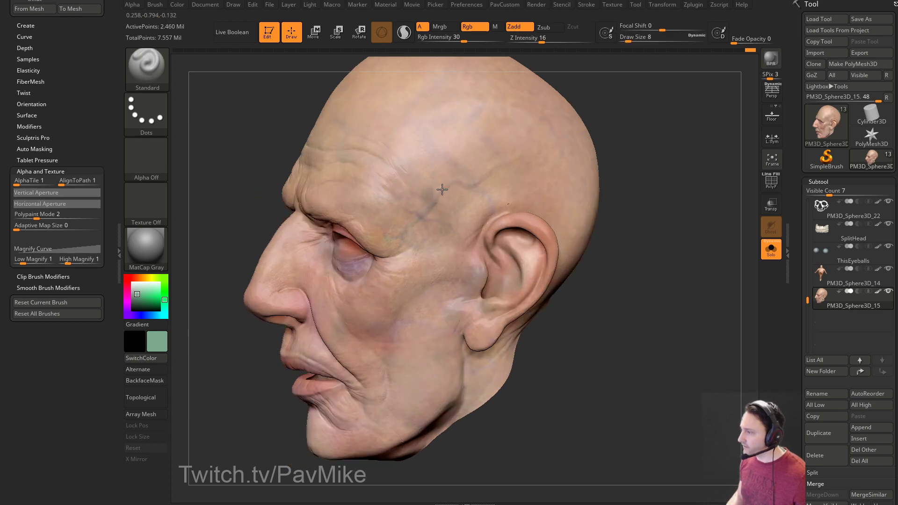
Set a small draw size for thin vein strokes.
{"action": "key", "text": "s"}
{"action": "mouse_move", "coordinate": [561, 156]}
{"action": "right_mouse_down"}
{"action": "mouse_move", "coordinate": [629, 152]}
{"action": "mouse_move", "coordinate": [517, 150]}
{"action": "right_mouse_up"}
{"action": "type", "text": "s5"}
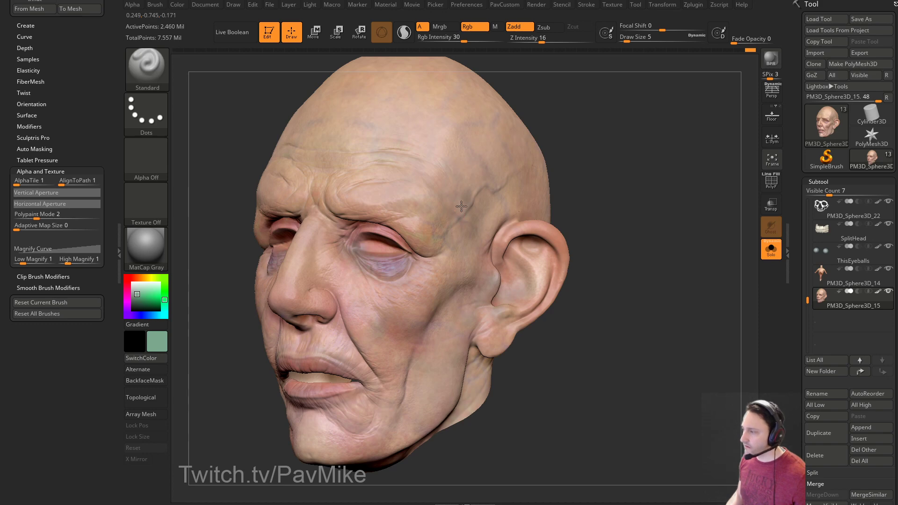
{"action": "mouse_move", "coordinate": [602, 160]}
{"action": "right_mouse_down", "text": "alt"}
{"action": "mouse_move", "coordinate": [599, 149]}
{"action": "mouse_move", "coordinate": [561, 157]}
{"action": "right_mouse_up", "text": "alt"}
{"action": "type", "text": "ss12"}
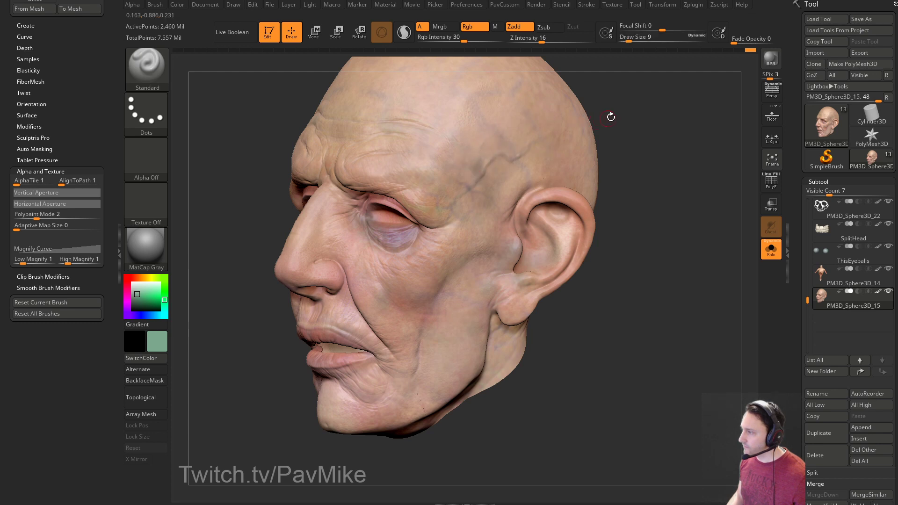
{"action": "right_click_drag", "start_coordinate": [604, 120], "coordinate": [623, 129]}
Turn Zadd off, choose a dark blue-grey paint colour and shrink the brush to size 6.
{"action": "left_click", "coordinate": [518, 29]}
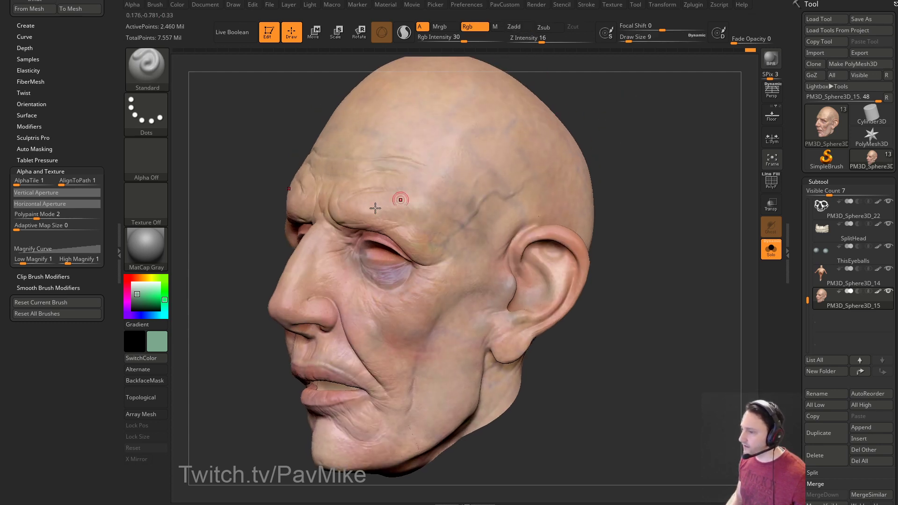
{"action": "left_click", "coordinate": [138, 297]}
{"action": "left_click", "coordinate": [154, 315]}
{"action": "left_click_drag", "start_coordinate": [631, 188], "coordinate": [621, 185]}
{"action": "key", "text": "s"}
{"action": "key", "text": "ctrl+z"}
{"action": "key", "text": "bracketleft"}
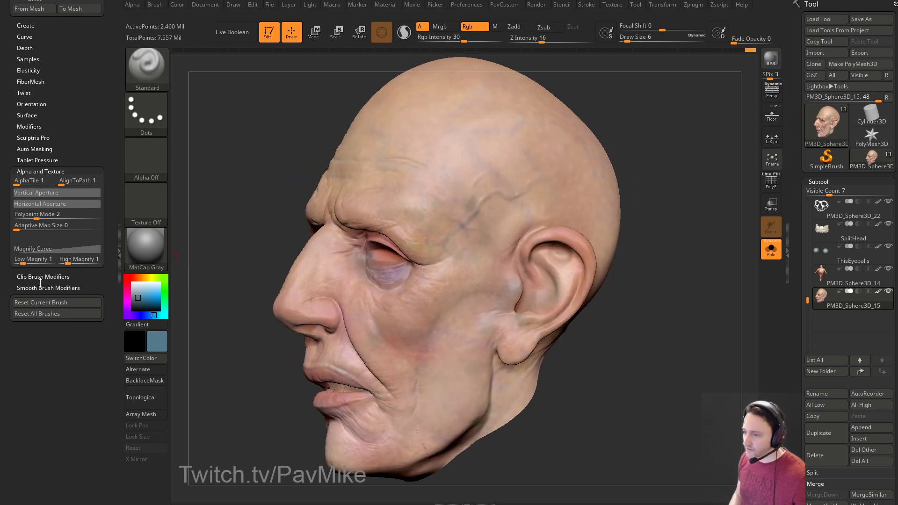
{"action": "left_click", "coordinate": [24, 215]}
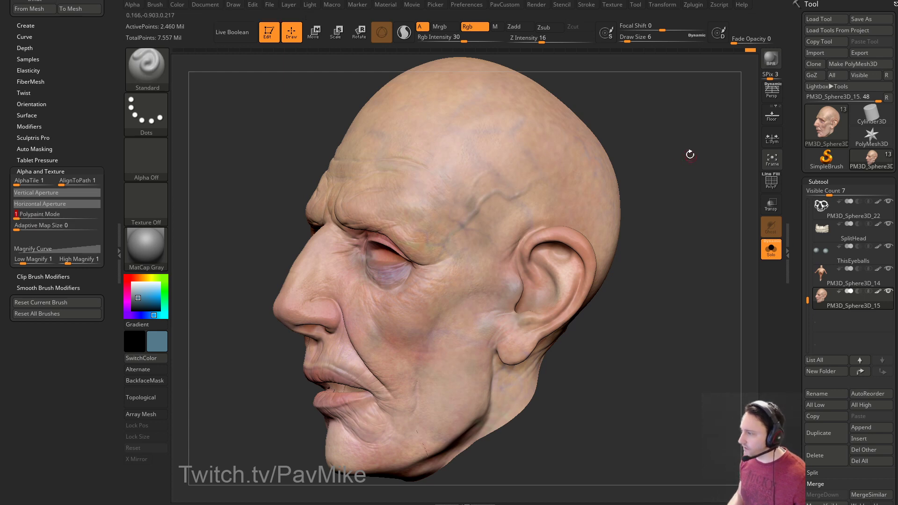
Sample a colour from the head surface and switch the stroke to Spray.
{"action": "left_click_drag", "start_coordinate": [690, 157], "coordinate": [449, 225]}
{"action": "left_click_drag", "start_coordinate": [640, 114], "coordinate": [515, 197]}
{"action": "key", "text": "c"}
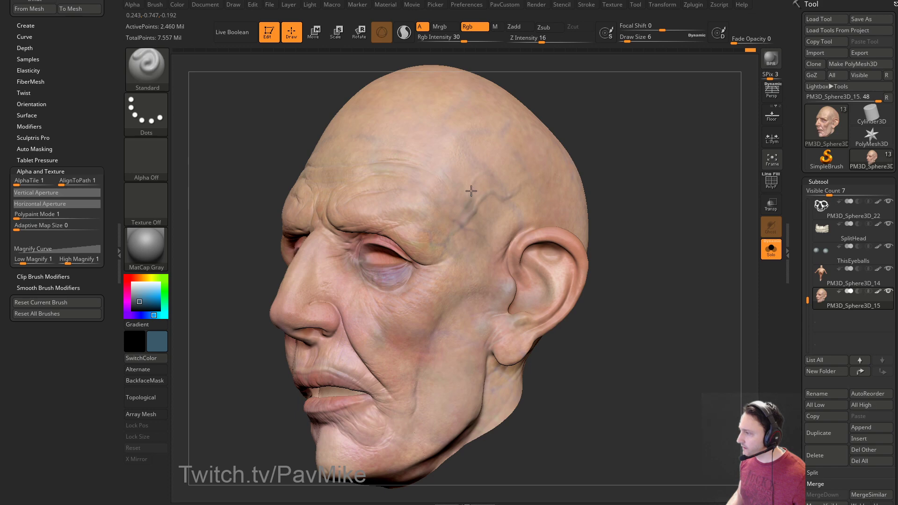
{"action": "mouse_move", "coordinate": [603, 169]}
{"action": "left_mouse_down"}
{"action": "mouse_move", "coordinate": [619, 173]}
{"action": "mouse_move", "coordinate": [599, 194]}
{"action": "mouse_move", "coordinate": [587, 188]}
{"action": "mouse_move", "coordinate": [626, 193]}
{"action": "mouse_move", "coordinate": [575, 192]}
{"action": "left_mouse_up"}
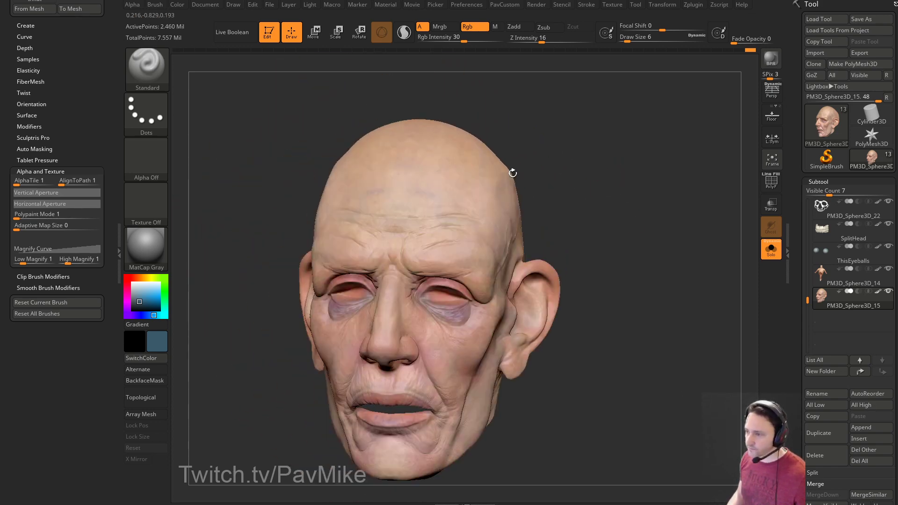
{"action": "left_click", "coordinate": [147, 112]}
{"action": "left_click", "coordinate": [337, 122]}
Set Alpha 23 and sample the skin colour from the head at brush size 37.
{"action": "left_click", "coordinate": [158, 152]}
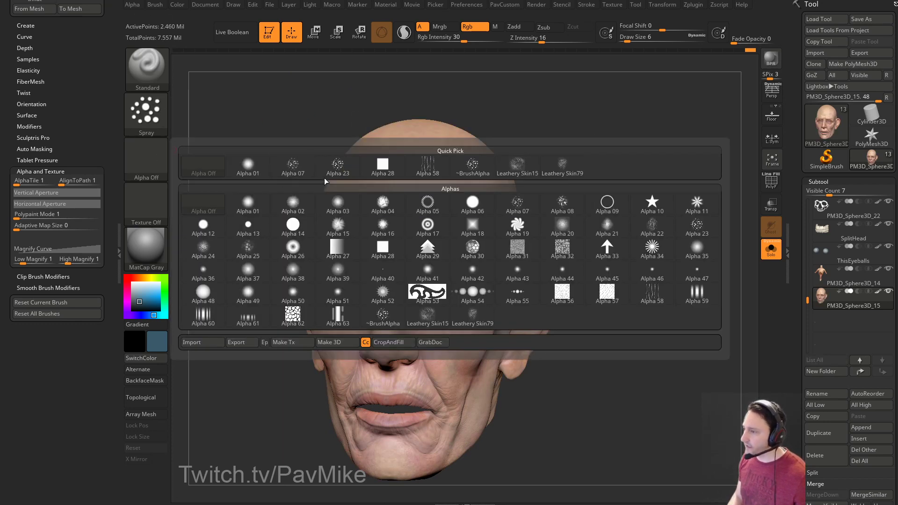
{"action": "left_click", "coordinate": [339, 176]}
{"action": "left_click_drag", "start_coordinate": [651, 120], "coordinate": [449, 192]}
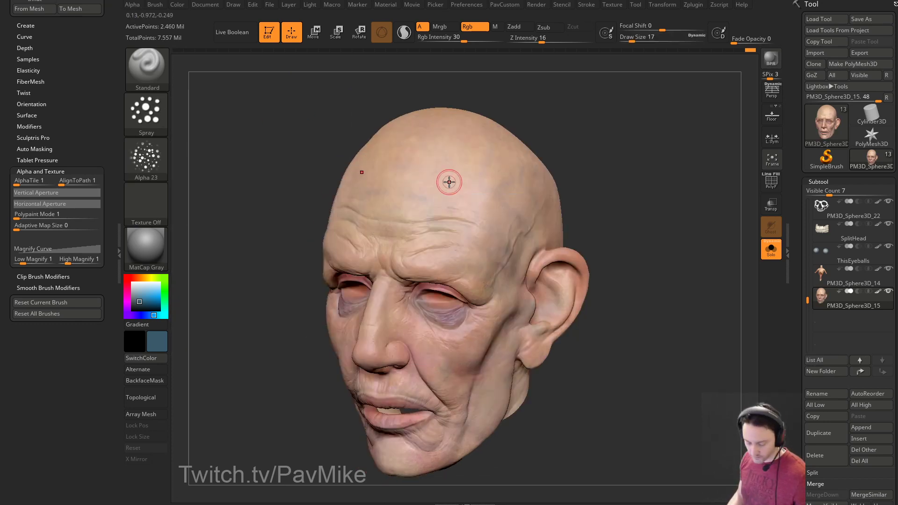
{"action": "key", "text": "c"}
{"action": "left_click", "coordinate": [140, 290]}
{"action": "left_click_drag", "start_coordinate": [135, 279], "coordinate": [136, 277]}
{"action": "left_click_drag", "start_coordinate": [538, 133], "coordinate": [545, 185]}
{"action": "key", "text": "s"}
{"action": "left_click", "coordinate": [440, 212]}
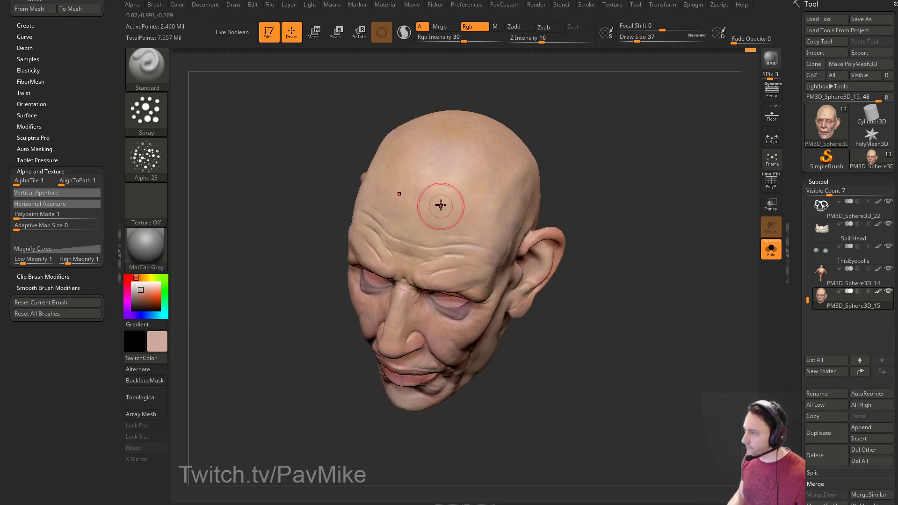
Dab skin-colour shading onto both under-eye bags at brush size 18.
{"action": "right_click_drag", "start_coordinate": [503, 162], "coordinate": [440, 178]}
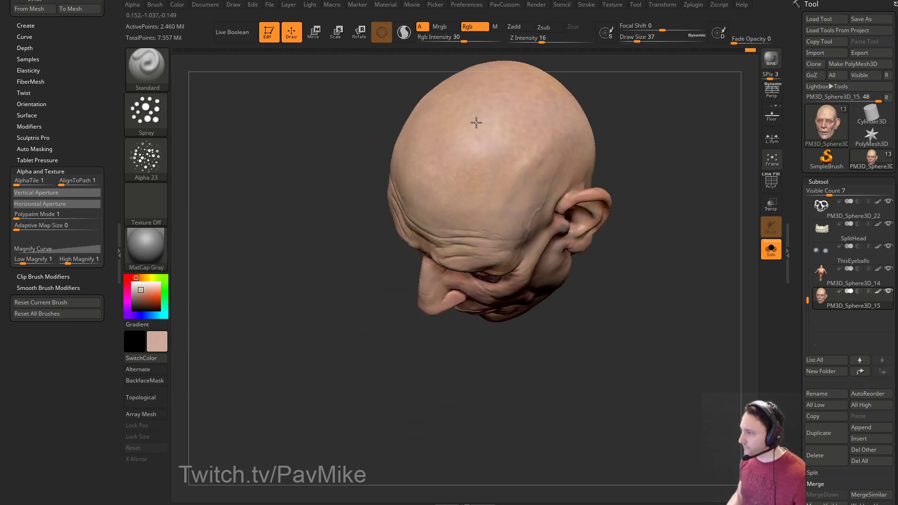
{"action": "right_click_drag", "start_coordinate": [512, 159], "coordinate": [442, 152]}
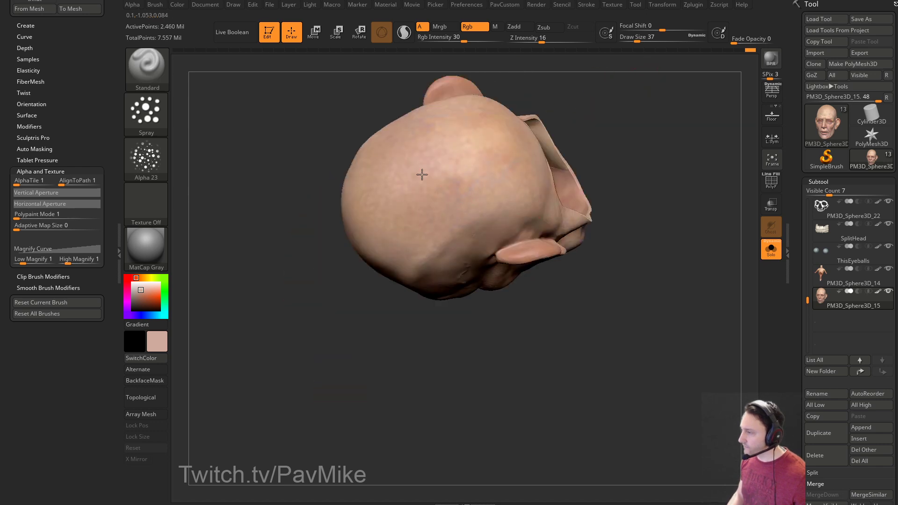
{"action": "mouse_move", "coordinate": [622, 163]}
{"action": "right_mouse_down"}
{"action": "mouse_move", "coordinate": [625, 154]}
{"action": "mouse_move", "coordinate": [647, 226]}
{"action": "mouse_move", "coordinate": [632, 152]}
{"action": "mouse_move", "coordinate": [632, 174]}
{"action": "mouse_move", "coordinate": [594, 152]}
{"action": "right_mouse_up"}
{"action": "key", "text": "s"}
{"action": "left_click_drag", "start_coordinate": [420, 229], "coordinate": [413, 228]}
{"action": "left_click_drag", "start_coordinate": [402, 216], "coordinate": [401, 208]}
{"action": "right_click_drag", "start_coordinate": [578, 182], "coordinate": [579, 208], "text": "ctrl"}
{"action": "left_click_drag", "start_coordinate": [351, 223], "coordinate": [353, 228]}
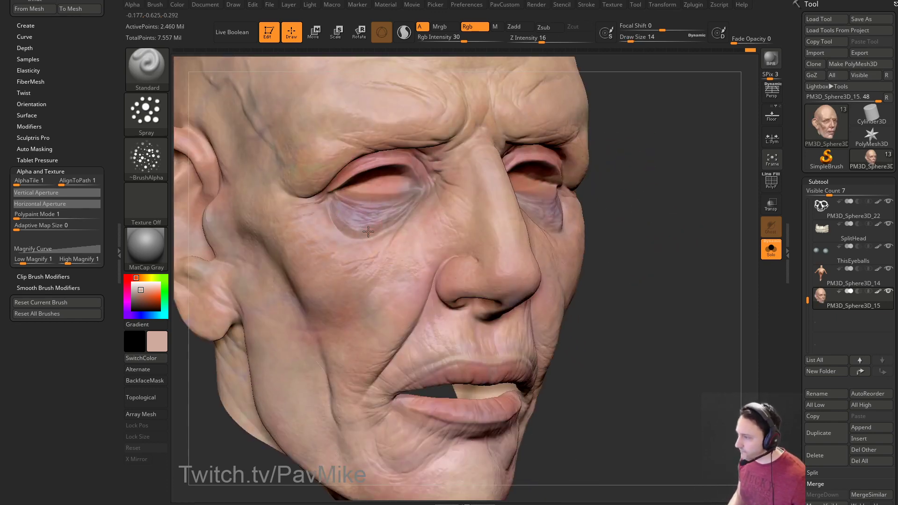
{"action": "right_click_drag", "start_coordinate": [353, 229], "coordinate": [514, 201]}
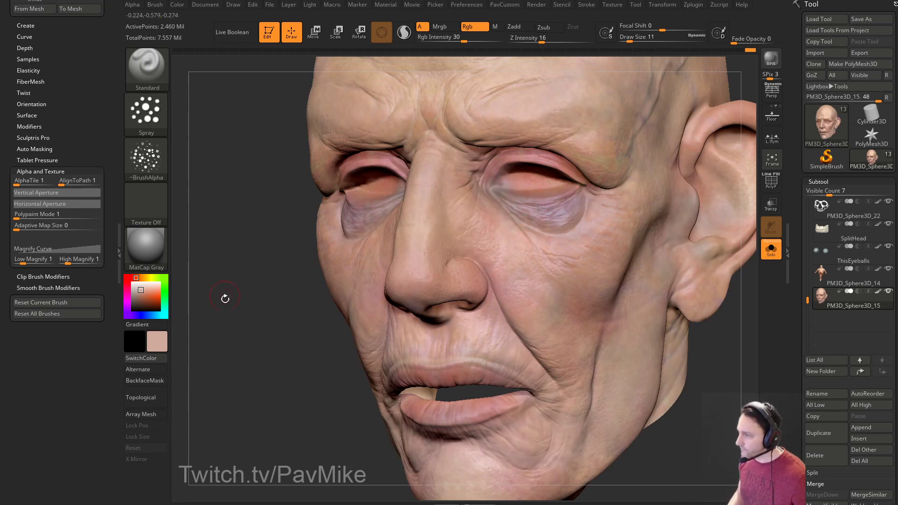
{"action": "right_click_drag", "start_coordinate": [226, 290], "coordinate": [362, 214]}
{"action": "mouse_move", "coordinate": [695, 209]}
{"action": "right_mouse_down"}
{"action": "mouse_move", "coordinate": [442, 254]}
{"action": "mouse_move", "coordinate": [617, 217]}
{"action": "mouse_move", "coordinate": [588, 223]}
{"action": "right_mouse_up"}
Pick a dusty red paint colour in the colour picker.
{"action": "left_click", "coordinate": [127, 277]}
{"action": "left_click_drag", "start_coordinate": [142, 293], "coordinate": [140, 294]}
{"action": "left_click_drag", "start_coordinate": [615, 227], "coordinate": [631, 221]}
{"action": "left_click_drag", "start_coordinate": [575, 192], "coordinate": [596, 205]}
Turn the brush alpha off and switch the stroke to Dots.
{"action": "left_click", "coordinate": [145, 159]}
{"action": "left_click", "coordinate": [194, 199]}
{"action": "left_click", "coordinate": [145, 115]}
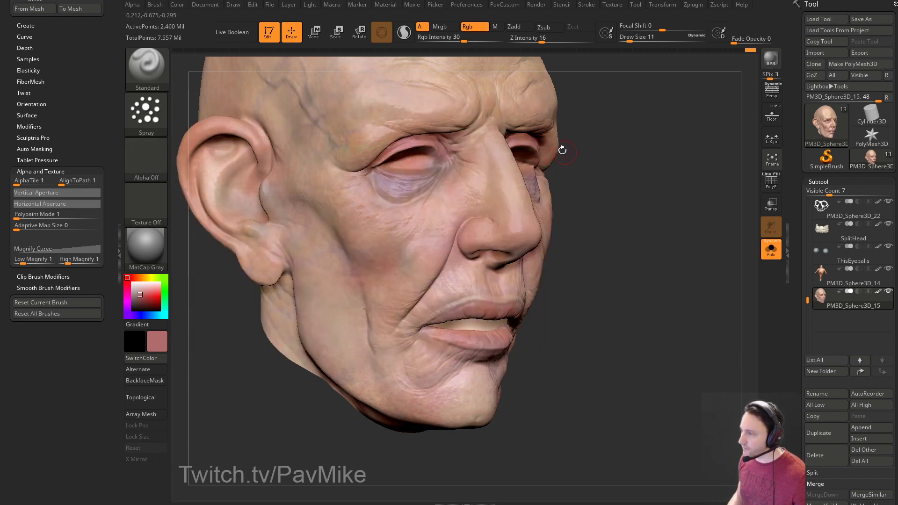
{"action": "left_click", "coordinate": [140, 122]}
{"action": "left_click", "coordinate": [208, 124]}
{"action": "key", "text": "bracketleft"}
{"action": "key", "text": "bracketleft"}
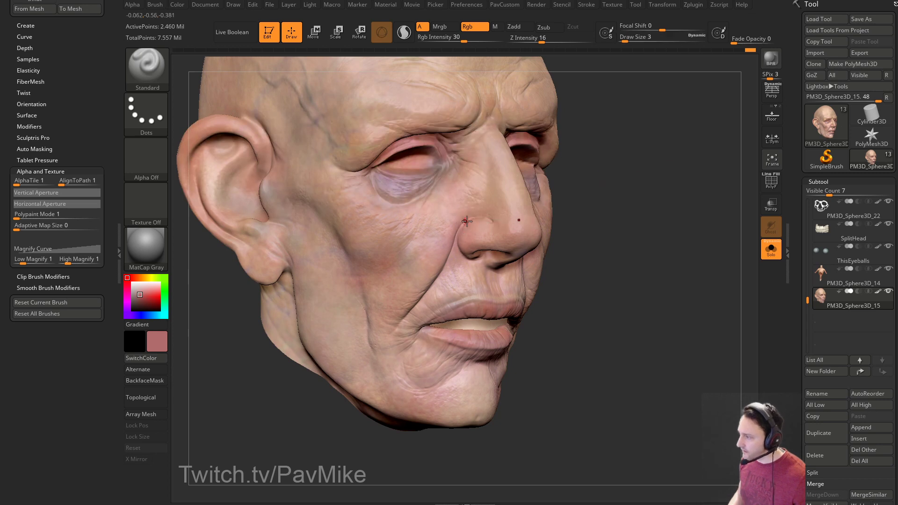
{"action": "key", "text": "bracketright"}
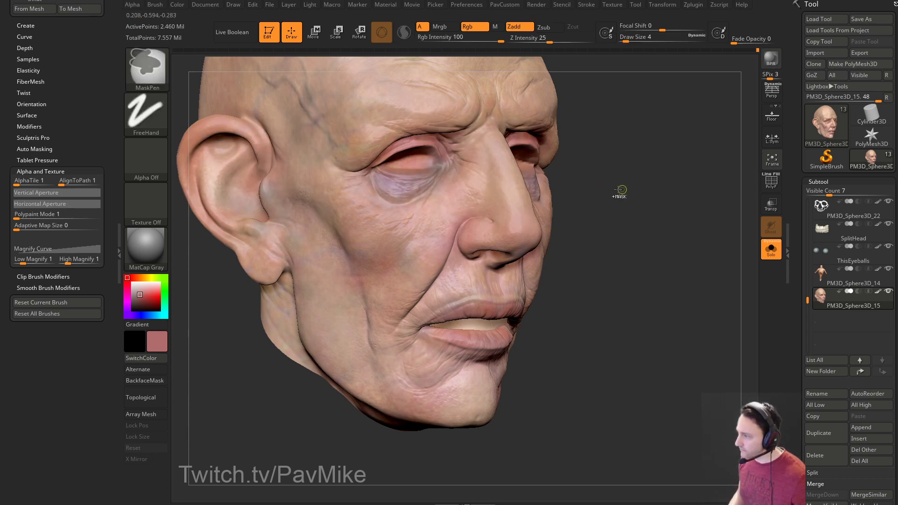
Raise Rgb Intensity to 42 and choose a darker red at brush size 7.
{"action": "left_click_drag", "start_coordinate": [464, 39], "coordinate": [472, 38]}
{"action": "left_click_drag", "start_coordinate": [610, 161], "coordinate": [621, 165]}
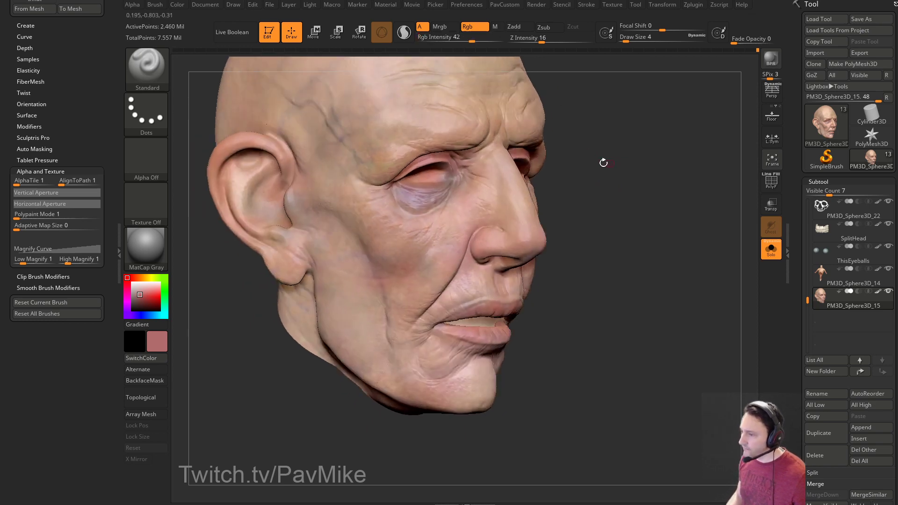
{"action": "left_click_drag", "start_coordinate": [139, 295], "coordinate": [142, 299]}
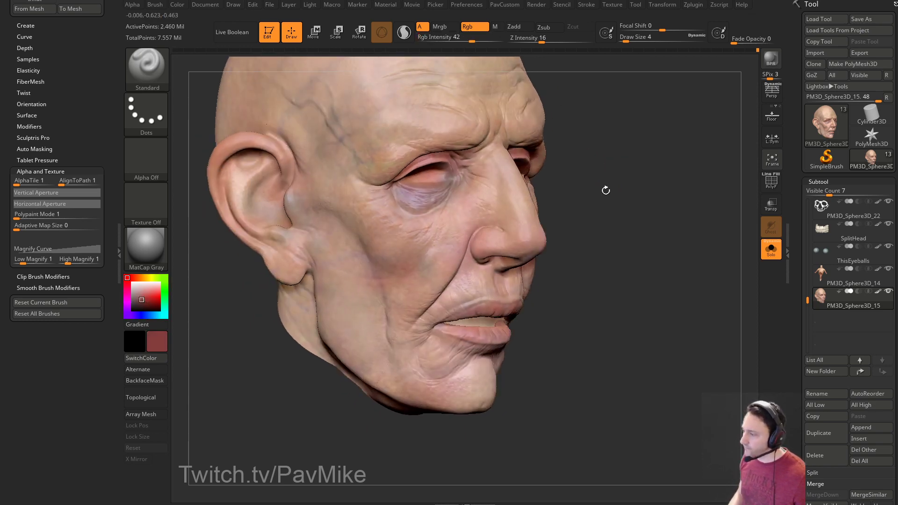
{"action": "left_click_drag", "start_coordinate": [567, 195], "coordinate": [555, 201]}
{"action": "key", "text": "]"}
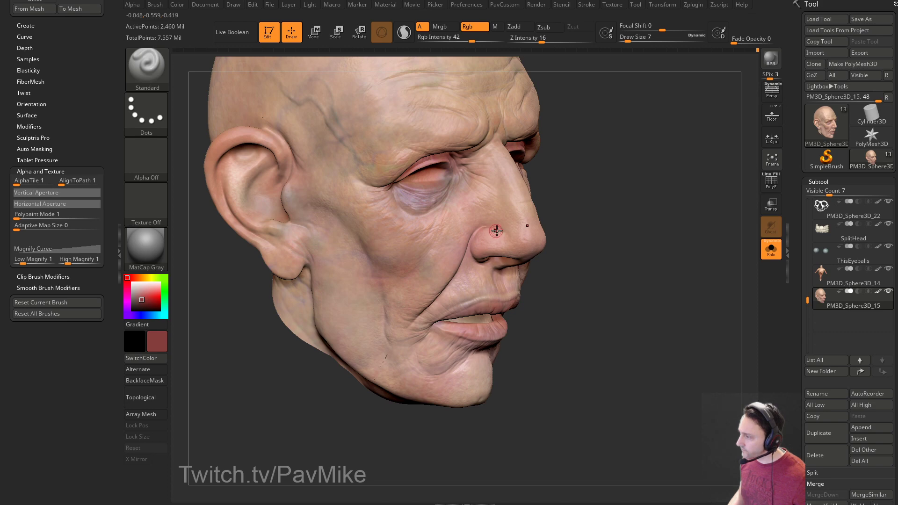
Tint around the nose at brush size 6, then scroll the Tool palette to Masking.
{"action": "left_click_drag", "start_coordinate": [620, 225], "coordinate": [530, 237]}
{"action": "left_click_drag", "start_coordinate": [445, 280], "coordinate": [496, 261]}
{"action": "key", "text": "]"}
{"action": "left_click_drag", "start_coordinate": [375, 322], "coordinate": [440, 267]}
{"action": "key", "text": "["}
{"action": "key", "text": "["}
{"action": "key", "text": "["}
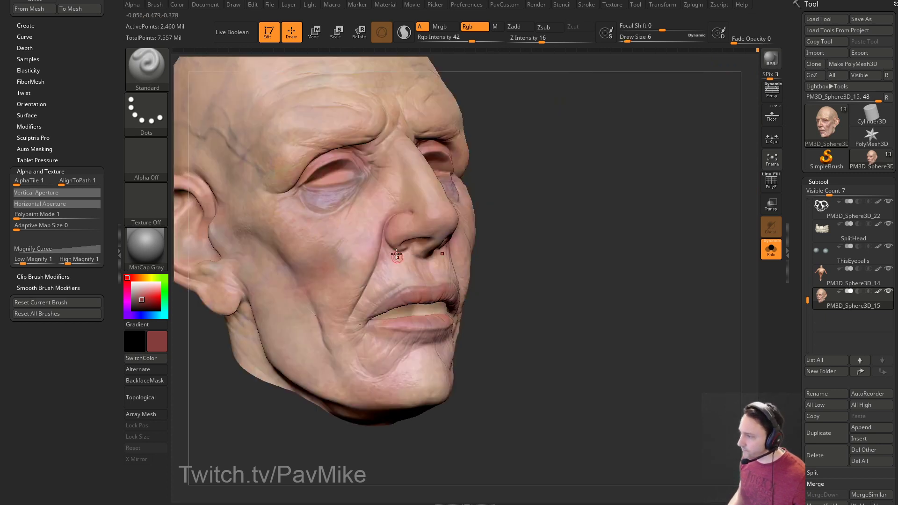
{"action": "left_click_drag", "start_coordinate": [535, 236], "coordinate": [522, 234]}
{"action": "left_click_drag", "start_coordinate": [796, 236], "coordinate": [787, 152]}
{"action": "scroll", "coordinate": [824, 123], "scroll_direction": "down", "scroll_amount": 7}
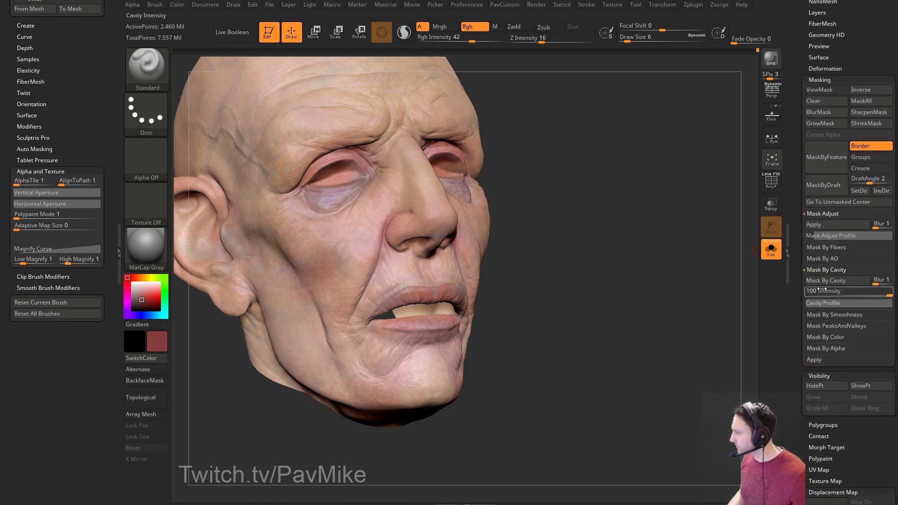
Mask the head by cavity, invert the mask and hide its display.
{"action": "left_click", "coordinate": [823, 280]}
{"action": "left_click_drag", "start_coordinate": [749, 175], "coordinate": [707, 156]}
{"action": "key", "text": "ctrl+i"}
{"action": "left_click", "coordinate": [815, 91]}
{"action": "left_click_drag", "start_coordinate": [610, 207], "coordinate": [477, 224], "text": "alt"}
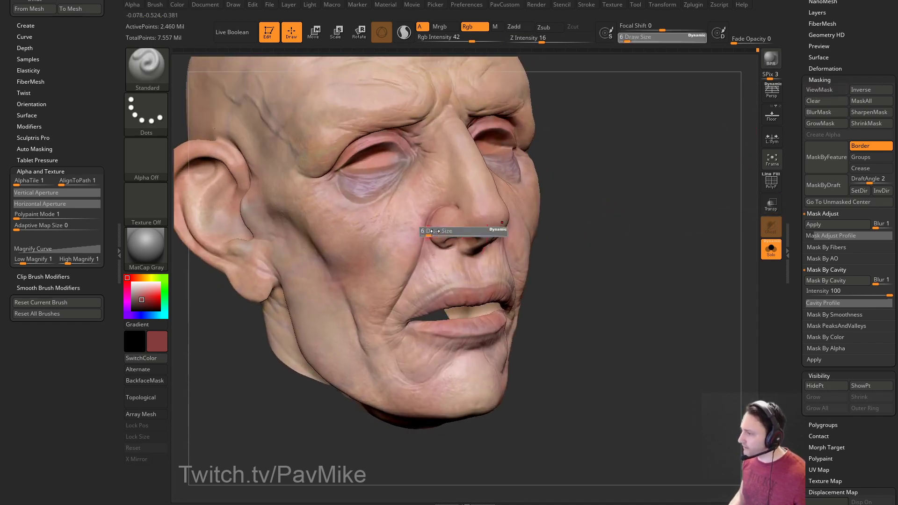
{"action": "key", "text": "ctrl"}
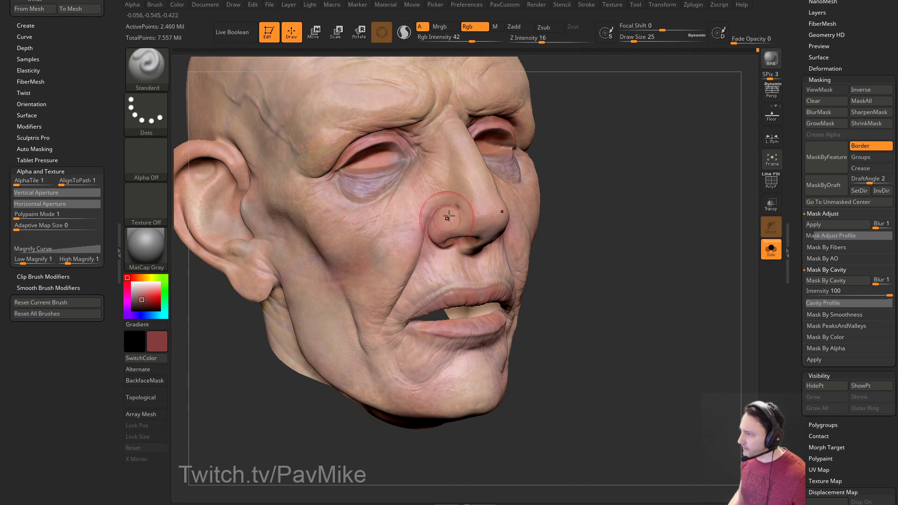
Paint colour along the nasolabial folds at brush size 13.
{"action": "key", "text": "bracketleft"}
{"action": "key", "text": "bracketleft"}
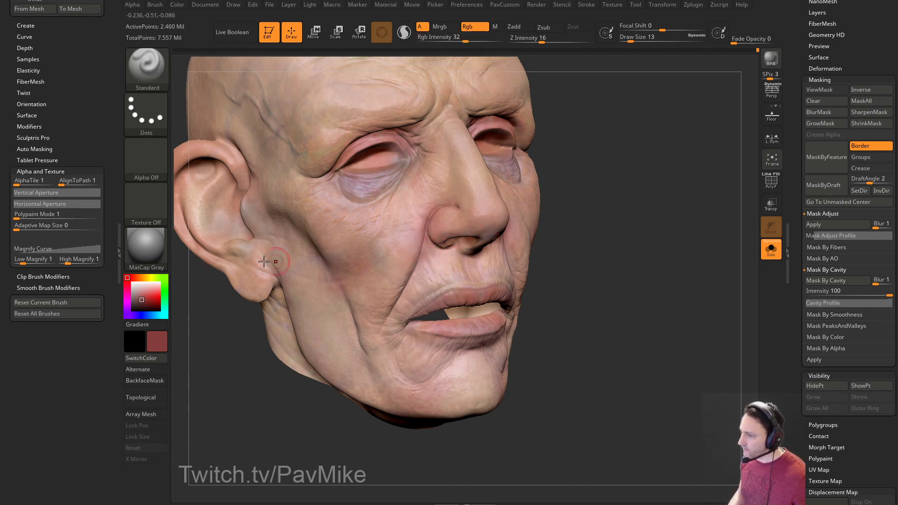
{"action": "left_click", "coordinate": [141, 297]}
{"action": "key", "text": "bracketleft"}
{"action": "left_click_drag", "start_coordinate": [442, 208], "coordinate": [387, 323]}
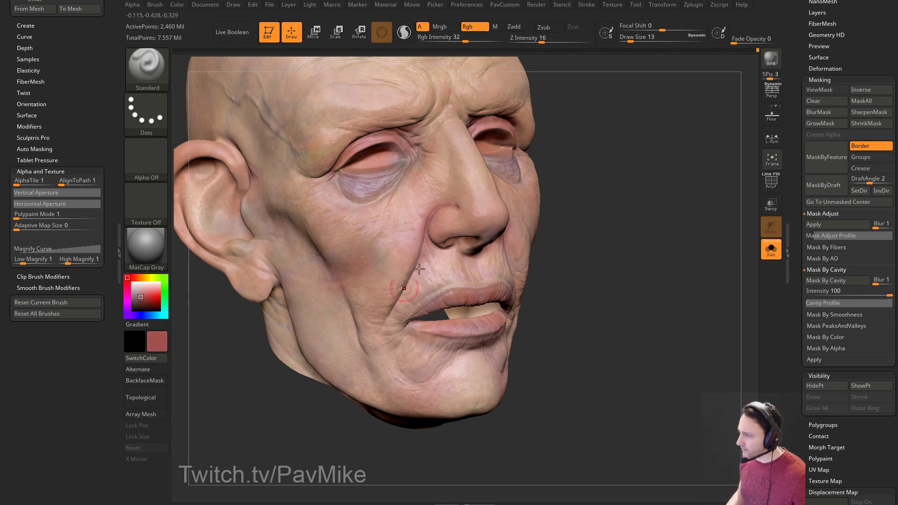
{"action": "left_click_drag", "start_coordinate": [327, 402], "coordinate": [267, 388]}
{"action": "mouse_move", "coordinate": [335, 375]}
{"action": "left_mouse_down"}
{"action": "mouse_move", "coordinate": [305, 365]}
{"action": "mouse_move", "coordinate": [351, 369]}
{"action": "left_mouse_up"}
{"action": "mouse_move", "coordinate": [403, 209]}
{"action": "left_mouse_down"}
{"action": "mouse_move", "coordinate": [399, 258]}
{"action": "mouse_move", "coordinate": [373, 256]}
{"action": "left_mouse_up"}
Orbit around the face and pick a dark red paint colour.
{"action": "left_click_drag", "start_coordinate": [655, 250], "coordinate": [552, 229]}
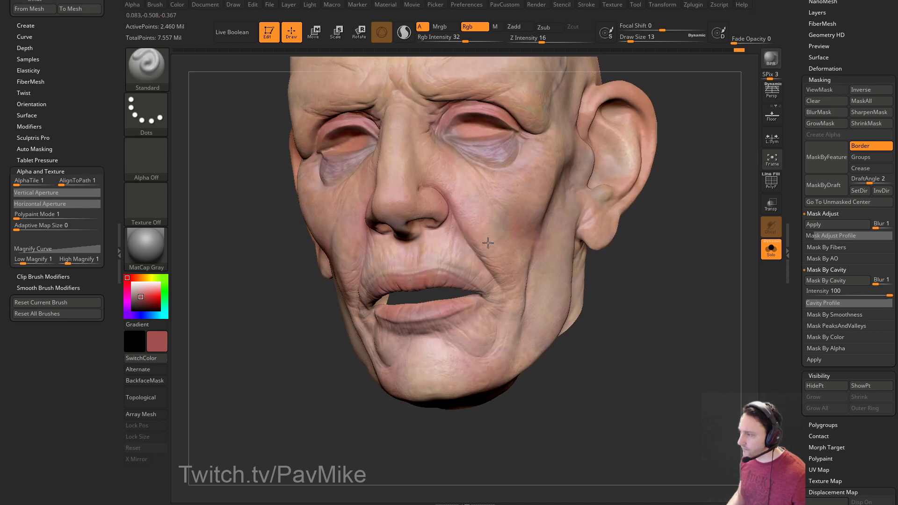
{"action": "left_click_drag", "start_coordinate": [684, 217], "coordinate": [411, 251]}
{"action": "mouse_move", "coordinate": [481, 295]}
{"action": "left_mouse_down"}
{"action": "mouse_move", "coordinate": [300, 317]}
{"action": "mouse_move", "coordinate": [394, 231]}
{"action": "left_mouse_up"}
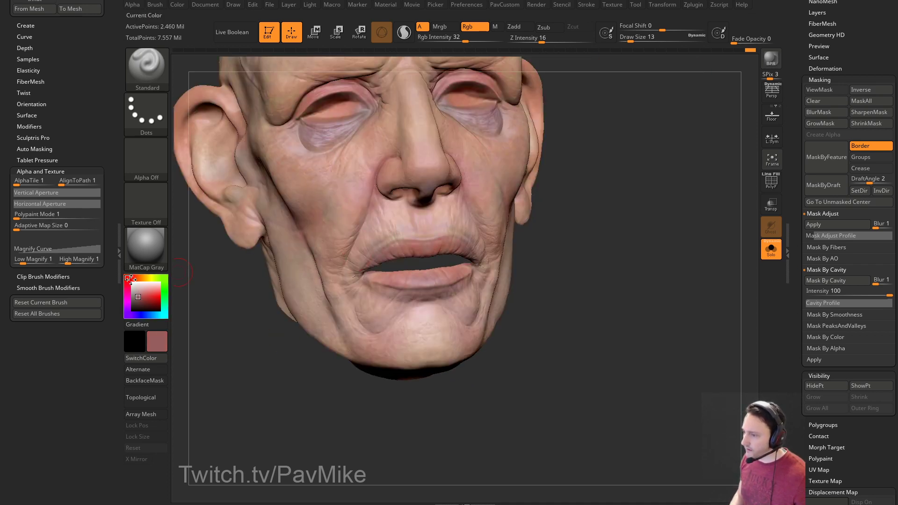
{"action": "left_click_drag", "start_coordinate": [180, 299], "coordinate": [421, 223]}
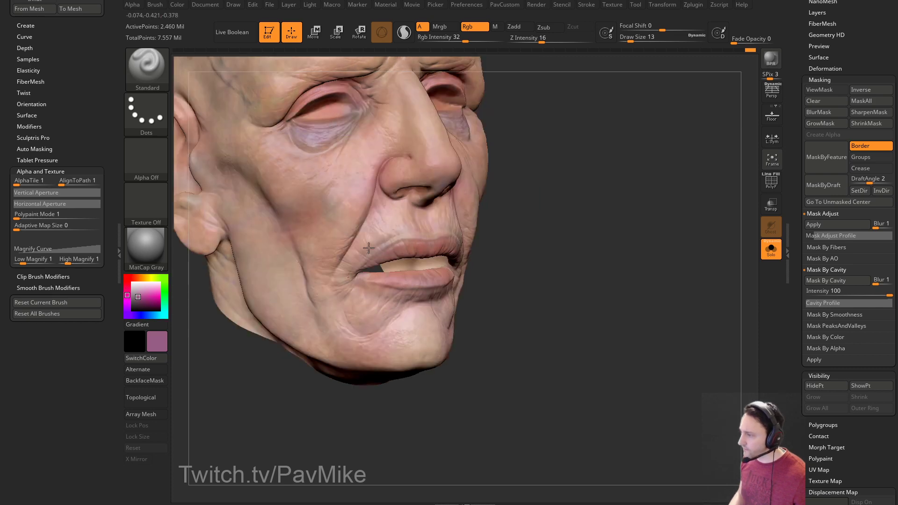
{"action": "left_click_drag", "start_coordinate": [549, 228], "coordinate": [446, 229]}
{"action": "mouse_move", "coordinate": [601, 269]}
{"action": "left_mouse_down"}
{"action": "mouse_move", "coordinate": [559, 268]}
{"action": "mouse_move", "coordinate": [601, 265]}
{"action": "mouse_move", "coordinate": [407, 320]}
{"action": "left_mouse_up"}
{"action": "mouse_move", "coordinate": [461, 365]}
{"action": "left_mouse_down"}
{"action": "mouse_move", "coordinate": [609, 270]}
{"action": "mouse_move", "coordinate": [699, 295]}
{"action": "left_mouse_up"}
{"action": "left_click_drag", "start_coordinate": [616, 271], "coordinate": [555, 259]}
{"action": "left_click_drag", "start_coordinate": [617, 276], "coordinate": [655, 250]}
{"action": "left_click", "coordinate": [132, 280]}
{"action": "left_click_drag", "start_coordinate": [146, 290], "coordinate": [141, 300]}
Paint dark red onto the cheeks at brush size 18.
{"action": "left_click_drag", "start_coordinate": [641, 269], "coordinate": [612, 266]}
{"action": "key", "text": "s"}
{"action": "mouse_move", "coordinate": [428, 255]}
{"action": "left_mouse_down"}
{"action": "mouse_move", "coordinate": [442, 256]}
{"action": "mouse_move", "coordinate": [430, 256]}
{"action": "left_mouse_up"}
{"action": "mouse_move", "coordinate": [410, 284]}
{"action": "left_mouse_down"}
{"action": "mouse_move", "coordinate": [406, 277]}
{"action": "mouse_move", "coordinate": [455, 275]}
{"action": "left_mouse_up"}
{"action": "left_click_drag", "start_coordinate": [640, 240], "coordinate": [649, 236]}
Clear the cavity mask from the head.
{"action": "key", "text": "ctrl+h"}
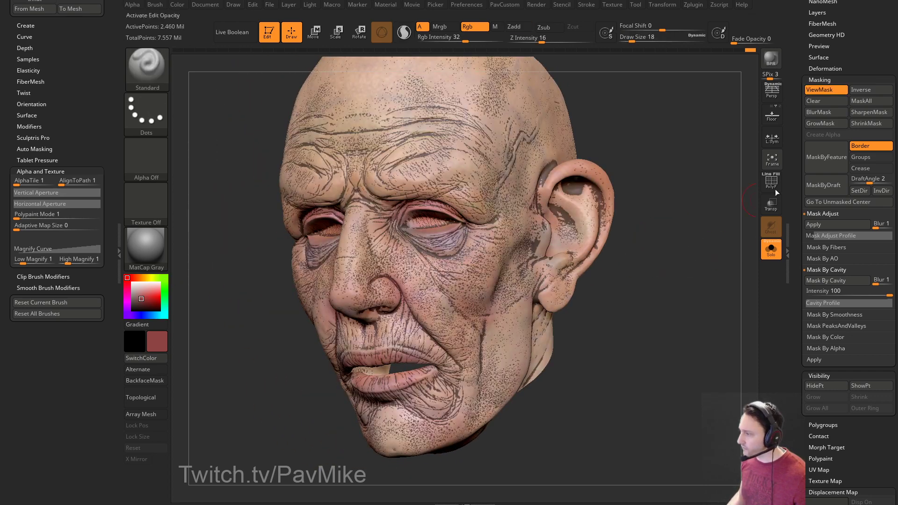
{"action": "left_click", "coordinate": [824, 100]}
{"action": "left_click_drag", "start_coordinate": [611, 210], "coordinate": [419, 276]}
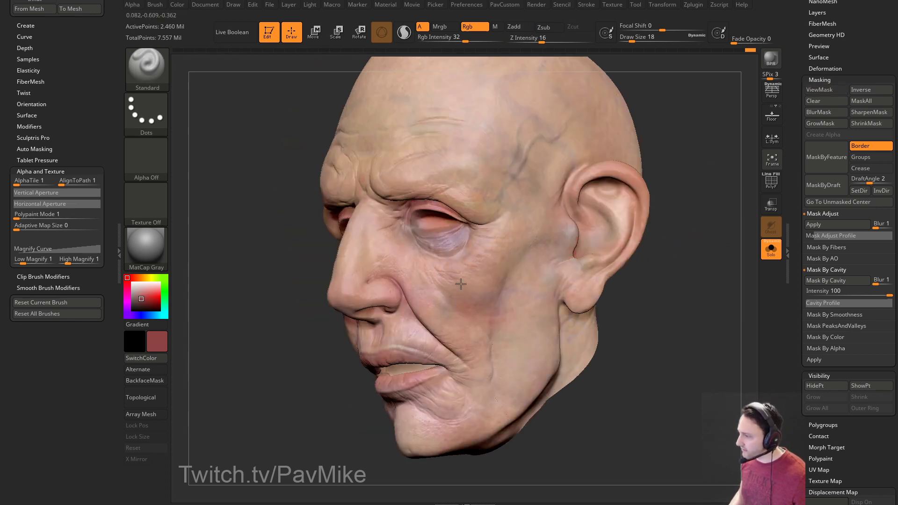
{"action": "left_click_drag", "start_coordinate": [303, 349], "coordinate": [458, 290]}
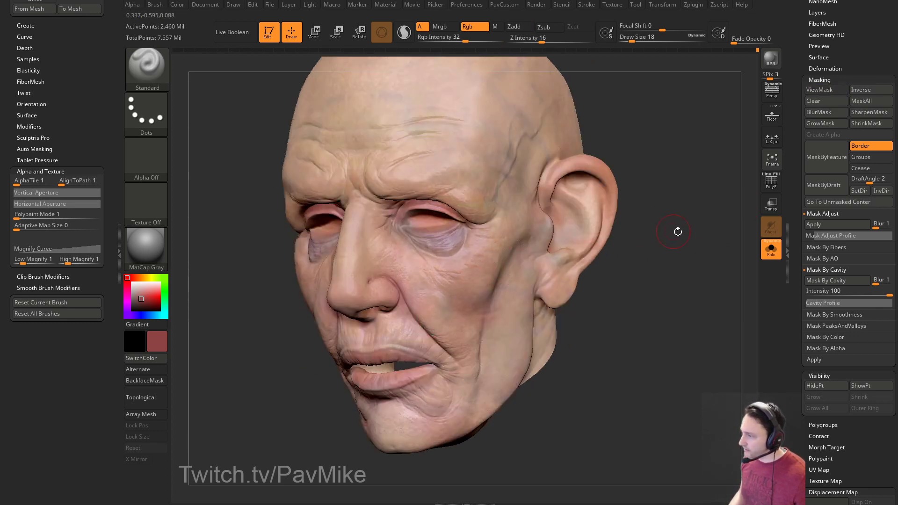
{"action": "left_click_drag", "start_coordinate": [670, 228], "coordinate": [445, 257]}
{"action": "left_click_drag", "start_coordinate": [597, 226], "coordinate": [521, 212]}
{"action": "mouse_move", "coordinate": [661, 220]}
{"action": "left_mouse_down"}
{"action": "mouse_move", "coordinate": [525, 234]}
{"action": "mouse_move", "coordinate": [442, 274]}
{"action": "left_mouse_up"}
{"action": "left_click_drag", "start_coordinate": [238, 369], "coordinate": [386, 296]}
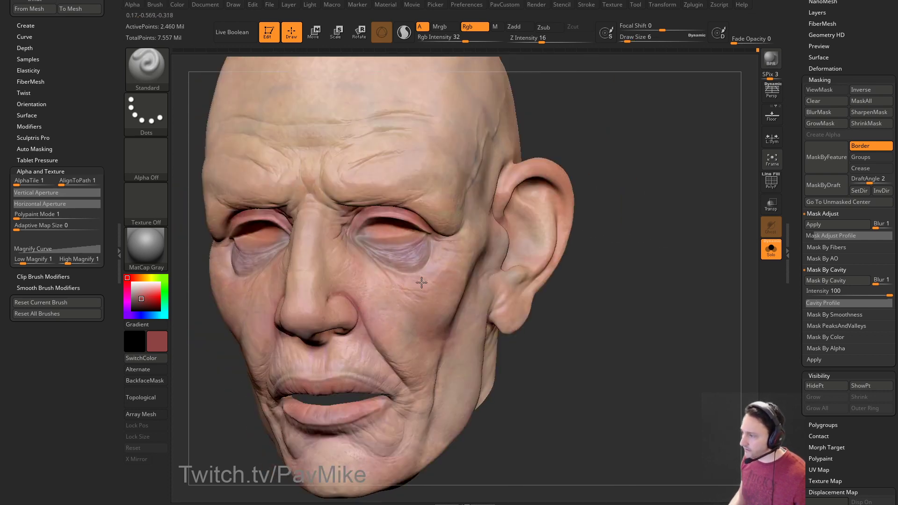
{"action": "left_click_drag", "start_coordinate": [602, 190], "coordinate": [692, 213]}
Pick brown, then a lighter tan, and paint tan on the face at size 14.
{"action": "left_click", "coordinate": [141, 277]}
{"action": "left_click_drag", "start_coordinate": [202, 358], "coordinate": [285, 325]}
{"action": "left_click_drag", "start_coordinate": [327, 257], "coordinate": [479, 269]}
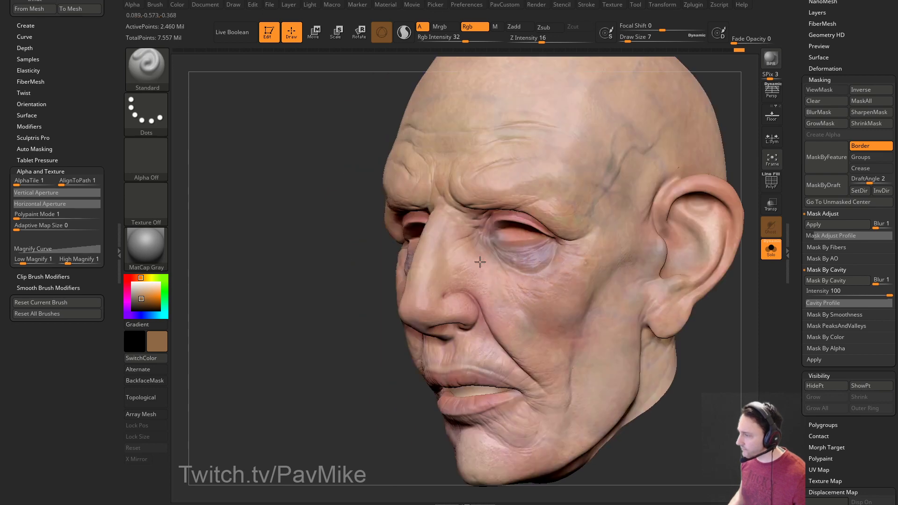
{"action": "left_click_drag", "start_coordinate": [308, 336], "coordinate": [654, 226]}
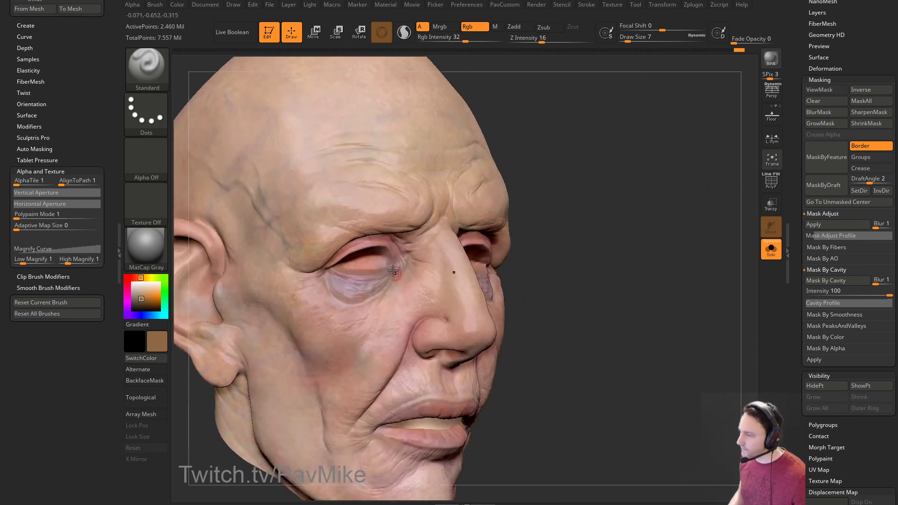
{"action": "left_click_drag", "start_coordinate": [443, 258], "coordinate": [444, 270]}
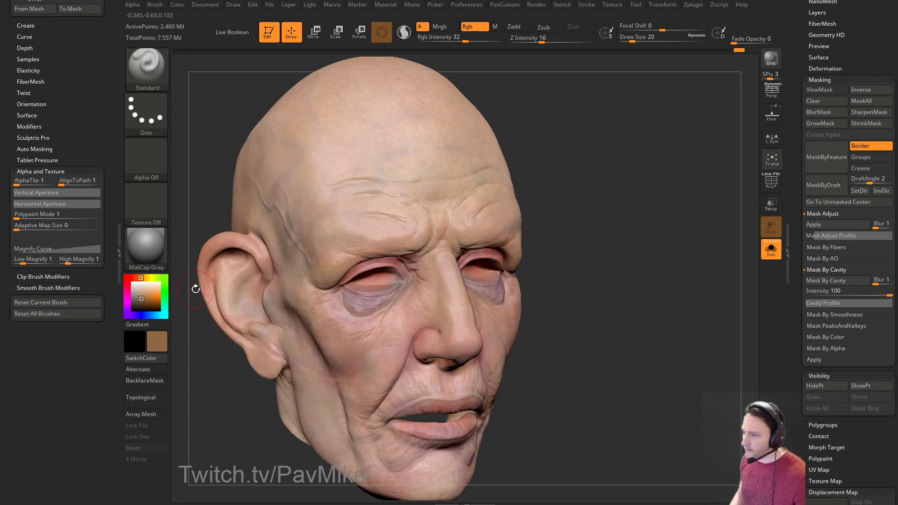
{"action": "left_click_drag", "start_coordinate": [141, 299], "coordinate": [144, 294]}
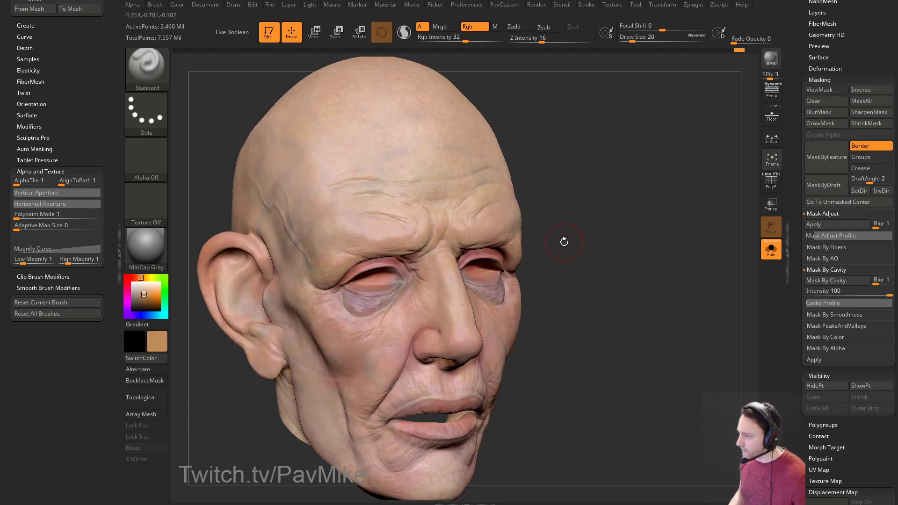
{"action": "left_click_drag", "start_coordinate": [564, 243], "coordinate": [555, 245]}
{"action": "key", "text": "s"}
{"action": "left_click", "coordinate": [447, 284]}
{"action": "left_click_drag", "start_coordinate": [448, 284], "coordinate": [449, 297]}
{"action": "left_click_drag", "start_coordinate": [561, 251], "coordinate": [557, 268], "text": "alt"}
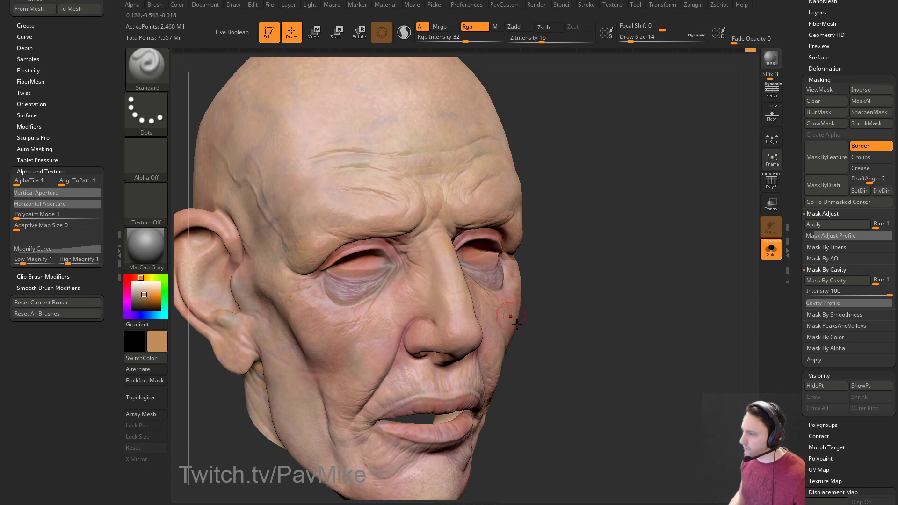
Paint a reddish tone at size 20, then switch the colour to light violet.
{"action": "left_click_drag", "start_coordinate": [137, 283], "coordinate": [134, 278]}
{"action": "left_click_drag", "start_coordinate": [552, 252], "coordinate": [524, 259]}
{"action": "key", "text": "s"}
{"action": "left_click", "coordinate": [435, 303]}
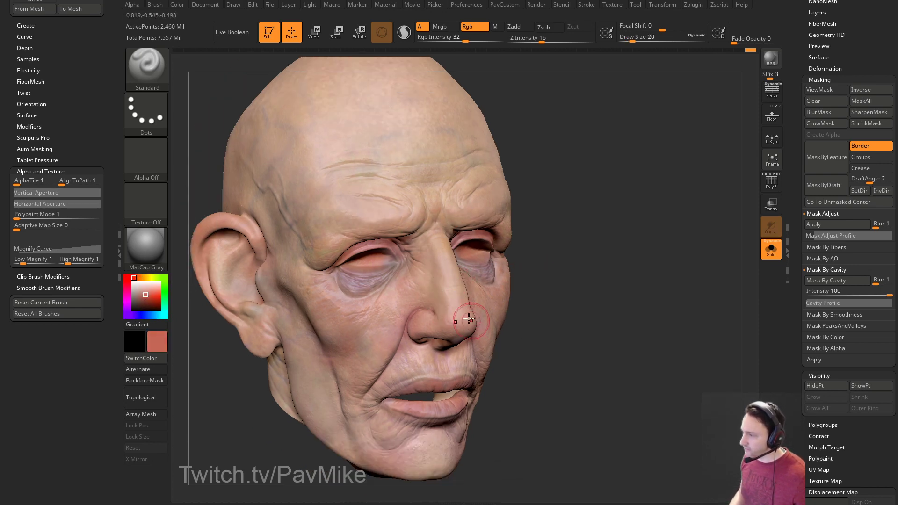
{"action": "left_click_drag", "start_coordinate": [623, 279], "coordinate": [336, 276]}
{"action": "left_click_drag", "start_coordinate": [141, 311], "coordinate": [134, 315]}
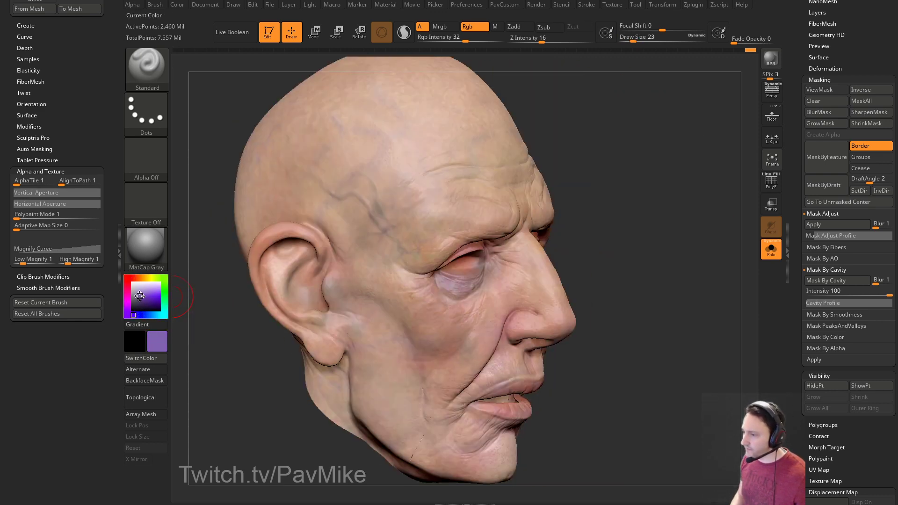
Pick a light lavender-grey paint colour and review the head from frontal and both three-quarter views.
{"action": "left_click", "coordinate": [133, 294]}
{"action": "left_click_drag", "start_coordinate": [601, 206], "coordinate": [467, 300]}
{"action": "mouse_move", "coordinate": [666, 276]}
{"action": "left_mouse_down"}
{"action": "mouse_move", "coordinate": [615, 258]}
{"action": "mouse_move", "coordinate": [503, 280]}
{"action": "mouse_move", "coordinate": [613, 241]}
{"action": "mouse_move", "coordinate": [467, 289]}
{"action": "mouse_move", "coordinate": [550, 257]}
{"action": "left_mouse_up"}
{"action": "left_click_drag", "start_coordinate": [519, 295], "coordinate": [471, 275]}
{"action": "left_click_drag", "start_coordinate": [551, 255], "coordinate": [552, 253]}
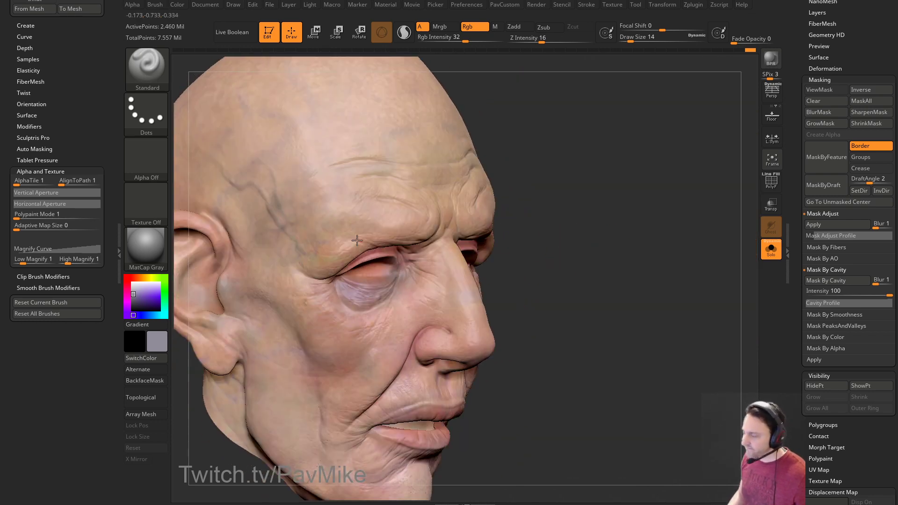
Sample a skin tone, shift it to beige, and recheck the head from front and three-quarter angles.
{"action": "left_click_drag", "start_coordinate": [140, 281], "coordinate": [179, 242]}
{"action": "left_click", "coordinate": [142, 278]}
{"action": "left_click_drag", "start_coordinate": [495, 290], "coordinate": [474, 289]}
{"action": "left_click_drag", "start_coordinate": [562, 252], "coordinate": [505, 255]}
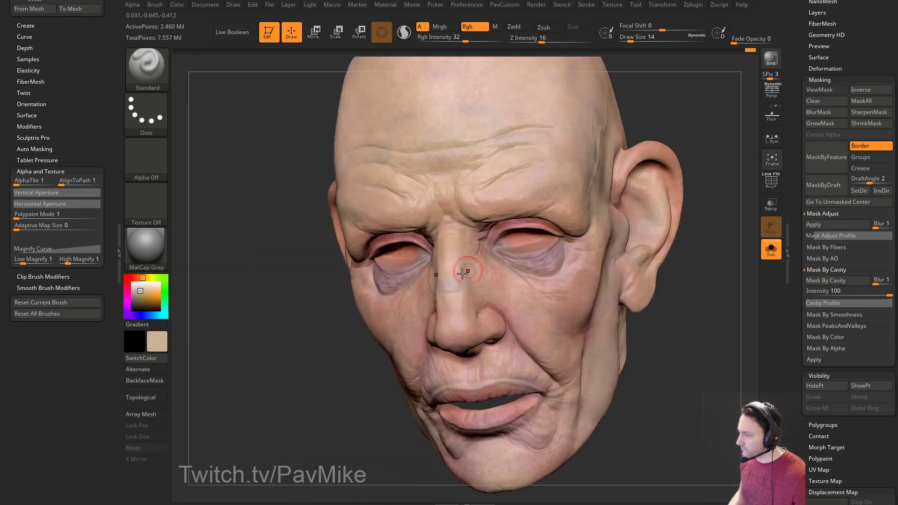
{"action": "left_click_drag", "start_coordinate": [456, 280], "coordinate": [427, 303]}
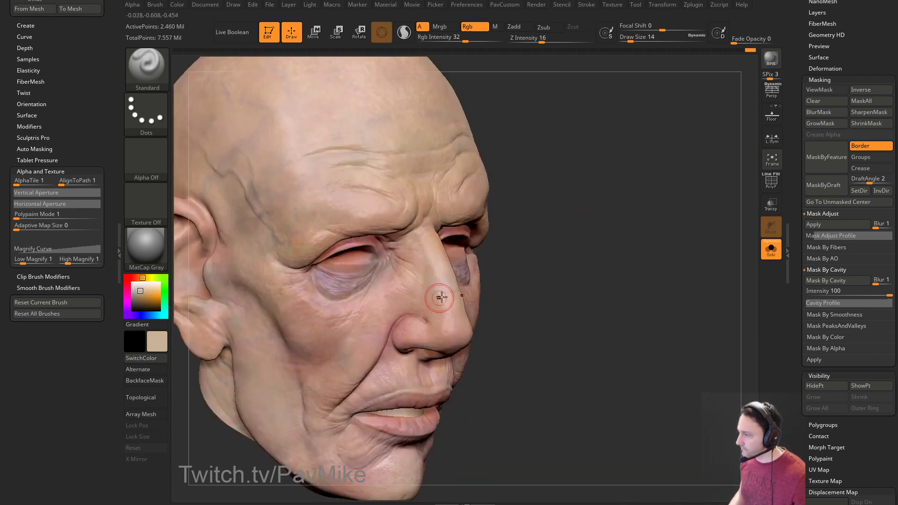
{"action": "left_click_drag", "start_coordinate": [550, 260], "coordinate": [439, 310]}
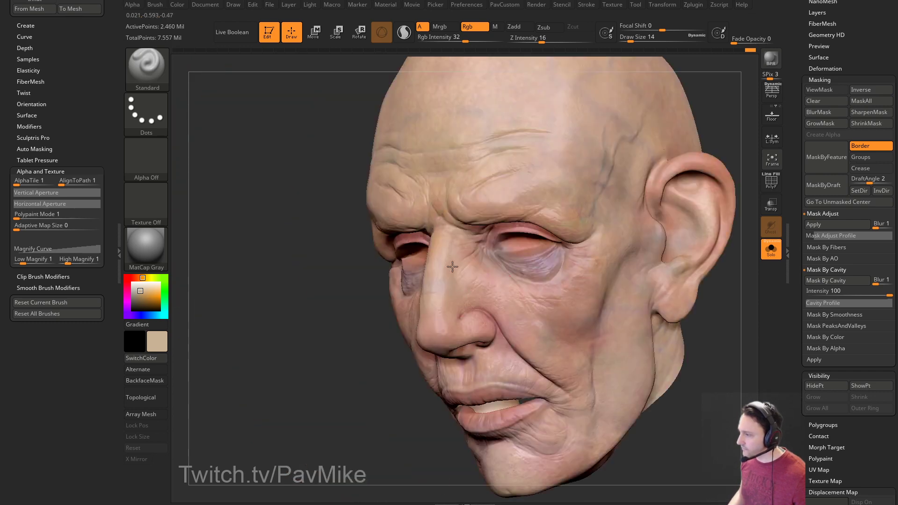
Set a muted red paint colour, shrink the brush to 9, and inspect the right profile and front.
{"action": "left_click", "coordinate": [127, 278]}
{"action": "left_click_drag", "start_coordinate": [140, 291], "coordinate": [139, 296]}
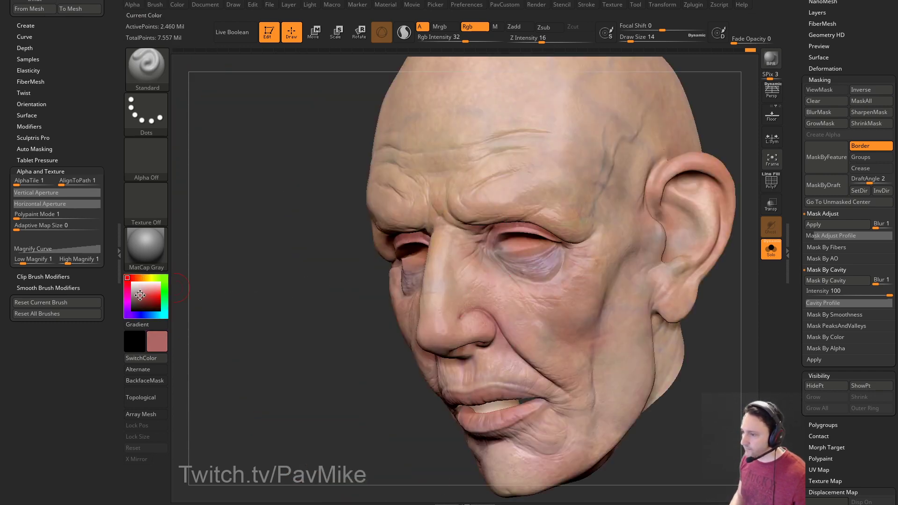
{"action": "mouse_move", "coordinate": [287, 303]}
{"action": "left_mouse_down"}
{"action": "mouse_move", "coordinate": [451, 304]}
{"action": "mouse_move", "coordinate": [421, 293]}
{"action": "mouse_move", "coordinate": [715, 196]}
{"action": "left_mouse_up"}
{"action": "key", "text": "s"}
{"action": "mouse_move", "coordinate": [481, 306]}
{"action": "left_mouse_down"}
{"action": "mouse_move", "coordinate": [710, 287]}
{"action": "mouse_move", "coordinate": [472, 288]}
{"action": "left_mouse_up"}
Settle the brush at size 8 and orbit to show both ears before returning to front.
{"action": "key", "text": "bracketright"}
{"action": "key", "text": "bracketright"}
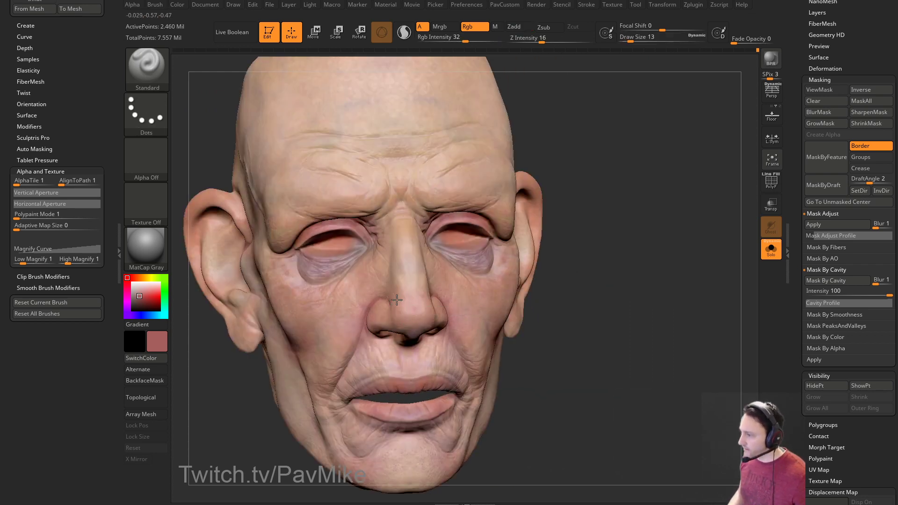
{"action": "right_click_drag", "start_coordinate": [411, 295], "coordinate": [439, 316]}
{"action": "key", "text": "bracketleft"}
{"action": "key", "text": "bracketleft"}
{"action": "right_click_drag", "start_coordinate": [541, 300], "coordinate": [433, 315]}
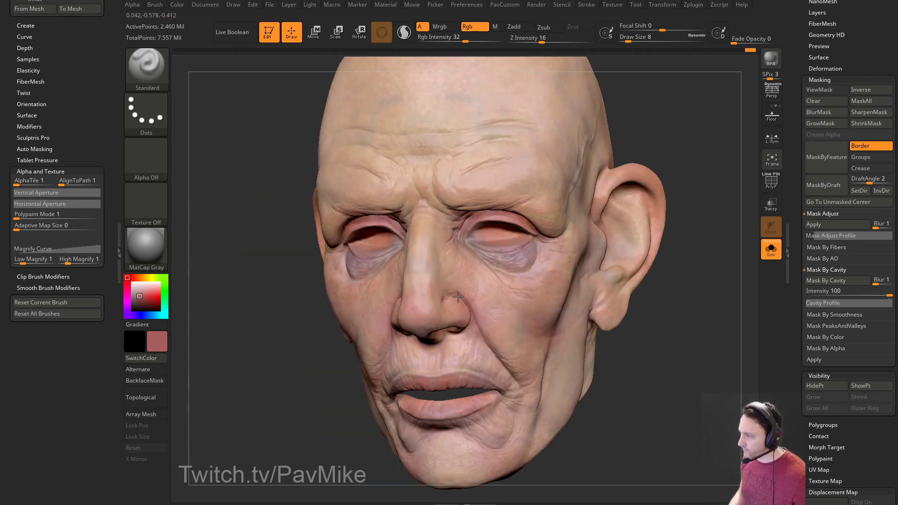
{"action": "right_click_drag", "start_coordinate": [336, 329], "coordinate": [430, 308]}
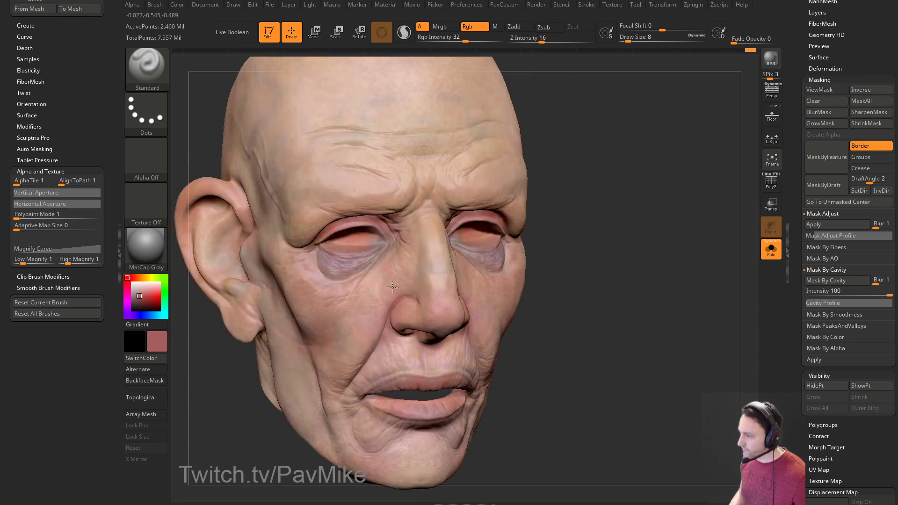
{"action": "mouse_move", "coordinate": [398, 277]}
{"action": "right_mouse_down"}
{"action": "mouse_move", "coordinate": [598, 242]}
{"action": "mouse_move", "coordinate": [399, 241]}
{"action": "right_mouse_up"}
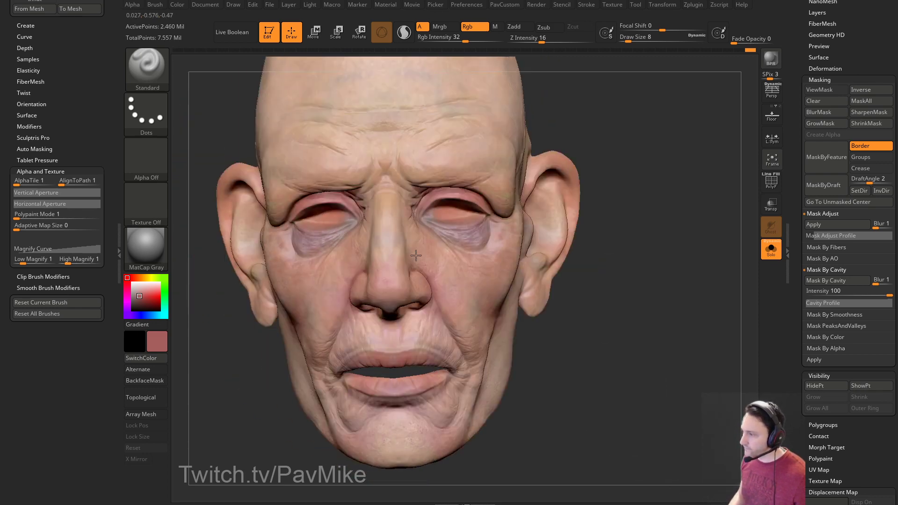
Pick a tan skin-tone colour and paint a faint tan tone over the temple.
{"action": "mouse_move", "coordinate": [602, 150]}
{"action": "right_mouse_down"}
{"action": "mouse_move", "coordinate": [394, 240]}
{"action": "mouse_move", "coordinate": [412, 241]}
{"action": "mouse_move", "coordinate": [401, 246]}
{"action": "right_mouse_up"}
{"action": "mouse_move", "coordinate": [464, 243]}
{"action": "right_mouse_down"}
{"action": "mouse_move", "coordinate": [608, 199]}
{"action": "mouse_move", "coordinate": [321, 270]}
{"action": "mouse_move", "coordinate": [391, 200]}
{"action": "right_mouse_up"}
{"action": "left_click_drag", "start_coordinate": [134, 277], "coordinate": [143, 294]}
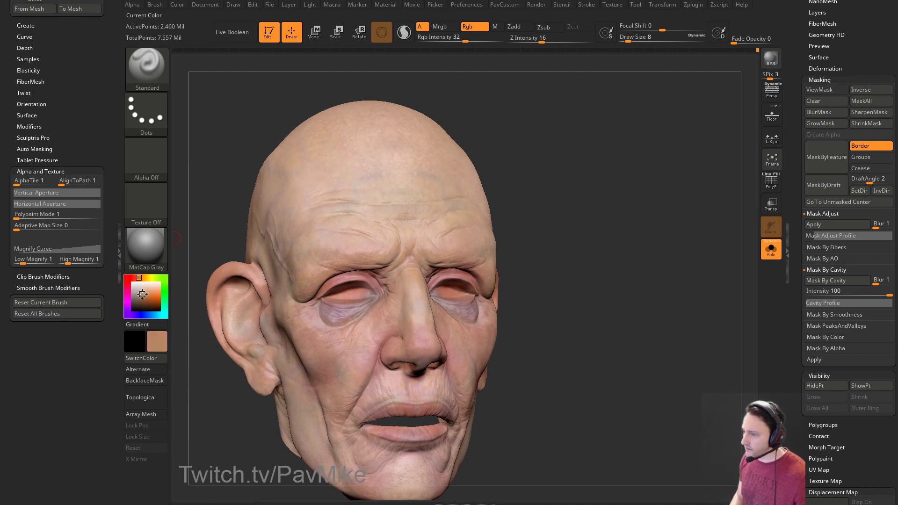
{"action": "mouse_move", "coordinate": [516, 197]}
{"action": "right_mouse_down"}
{"action": "mouse_move", "coordinate": [409, 254]}
{"action": "mouse_move", "coordinate": [410, 235]}
{"action": "right_mouse_up"}
{"action": "mouse_move", "coordinate": [313, 240]}
{"action": "left_mouse_down"}
{"action": "mouse_move", "coordinate": [288, 244]}
{"action": "mouse_move", "coordinate": [309, 242]}
{"action": "left_mouse_up"}
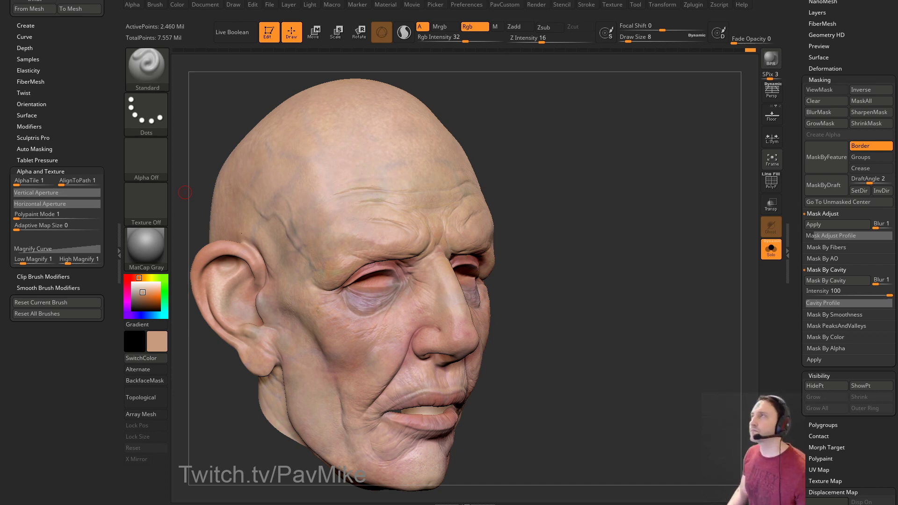
Reduce the brush size to 5 from a three-quarter front view and return to the painting brush.
{"action": "mouse_move", "coordinate": [621, 200]}
{"action": "left_mouse_down"}
{"action": "mouse_move", "coordinate": [607, 168]}
{"action": "mouse_move", "coordinate": [627, 178]}
{"action": "left_mouse_up"}
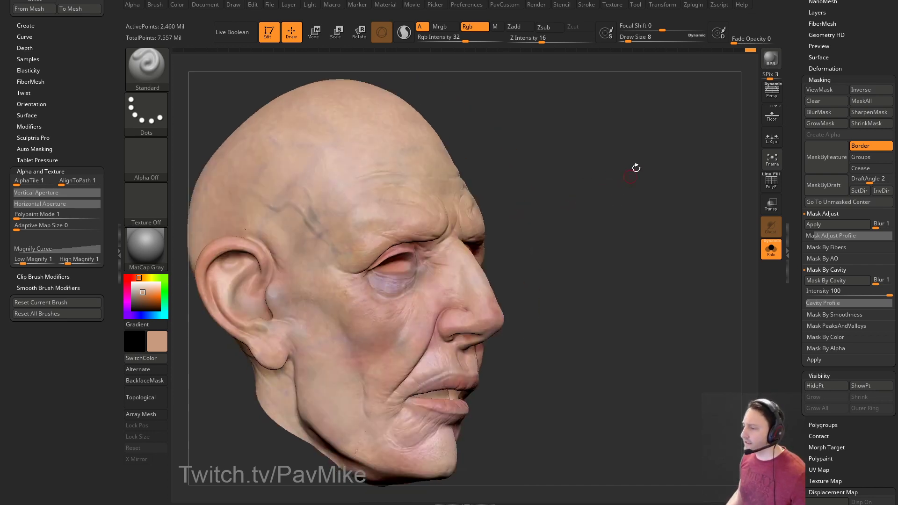
{"action": "right_click_drag", "start_coordinate": [331, 277], "coordinate": [374, 256]}
{"action": "mouse_move", "coordinate": [607, 256]}
{"action": "left_mouse_down"}
{"action": "mouse_move", "coordinate": [623, 244]}
{"action": "mouse_move", "coordinate": [590, 243]}
{"action": "left_mouse_up"}
{"action": "key", "text": "s"}
{"action": "left_click", "coordinate": [410, 253]}
{"action": "mouse_move", "coordinate": [637, 199]}
{"action": "left_mouse_down"}
{"action": "mouse_move", "coordinate": [630, 206]}
{"action": "mouse_move", "coordinate": [648, 202]}
{"action": "left_mouse_up"}
{"action": "key", "text": "shift"}
Set the brush size to 9 and paint a short tan stroke under the eye.
{"action": "mouse_move", "coordinate": [405, 246]}
{"action": "right_mouse_down"}
{"action": "mouse_move", "coordinate": [595, 228]}
{"action": "mouse_move", "coordinate": [488, 248]}
{"action": "right_mouse_up"}
{"action": "right_click_drag", "start_coordinate": [691, 216], "coordinate": [511, 252]}
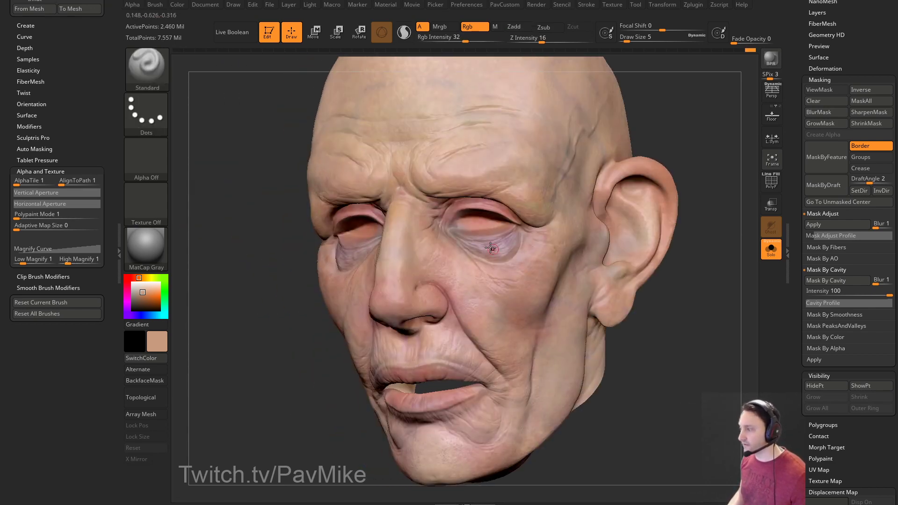
{"action": "mouse_move", "coordinate": [583, 197]}
{"action": "right_mouse_down"}
{"action": "mouse_move", "coordinate": [657, 201]}
{"action": "mouse_move", "coordinate": [574, 220]}
{"action": "right_mouse_up"}
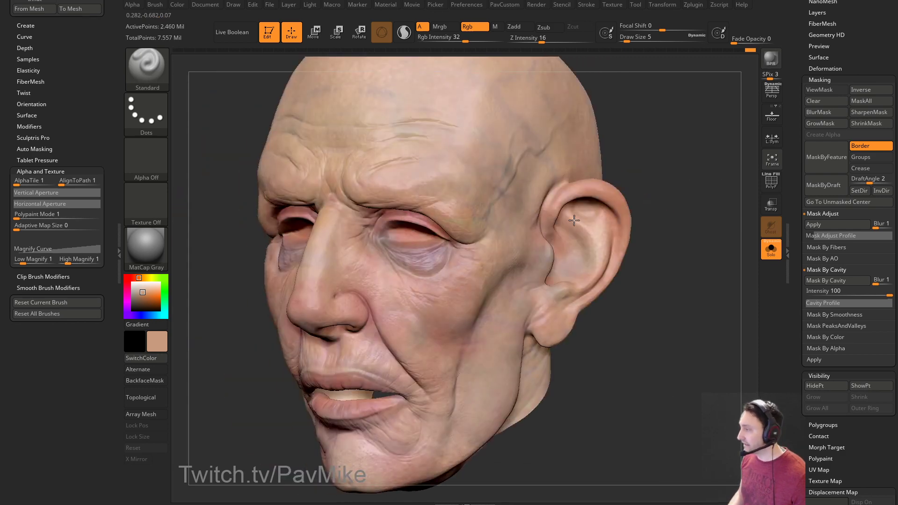
{"action": "mouse_move", "coordinate": [410, 255]}
{"action": "right_mouse_down"}
{"action": "mouse_move", "coordinate": [675, 176]}
{"action": "mouse_move", "coordinate": [287, 283]}
{"action": "mouse_move", "coordinate": [637, 198]}
{"action": "mouse_move", "coordinate": [416, 289]}
{"action": "mouse_move", "coordinate": [575, 198]}
{"action": "mouse_move", "coordinate": [544, 167]}
{"action": "right_mouse_up"}
{"action": "key", "text": "s"}
{"action": "left_click", "coordinate": [420, 262]}
{"action": "key", "text": "s"}
{"action": "left_click", "coordinate": [502, 248]}
{"action": "left_click_drag", "start_coordinate": [439, 262], "coordinate": [431, 254]}
Choose a dark red paint colour from a left-facing three-quarter view.
{"action": "left_click_drag", "start_coordinate": [675, 164], "coordinate": [706, 157]}
{"action": "mouse_move", "coordinate": [381, 317]}
{"action": "right_mouse_down"}
{"action": "mouse_move", "coordinate": [587, 271]}
{"action": "mouse_move", "coordinate": [413, 243]}
{"action": "mouse_move", "coordinate": [687, 228]}
{"action": "right_mouse_up"}
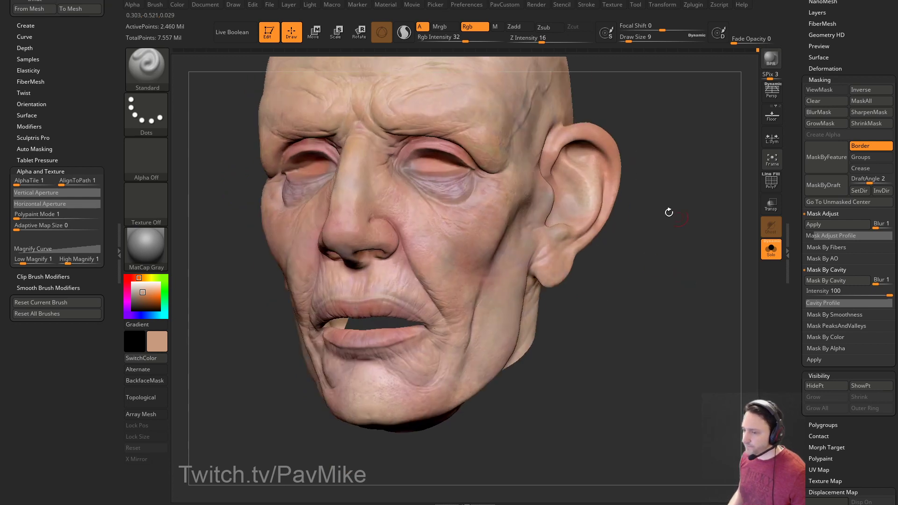
{"action": "left_click", "coordinate": [127, 278]}
{"action": "left_click_drag", "start_coordinate": [145, 292], "coordinate": [142, 299]}
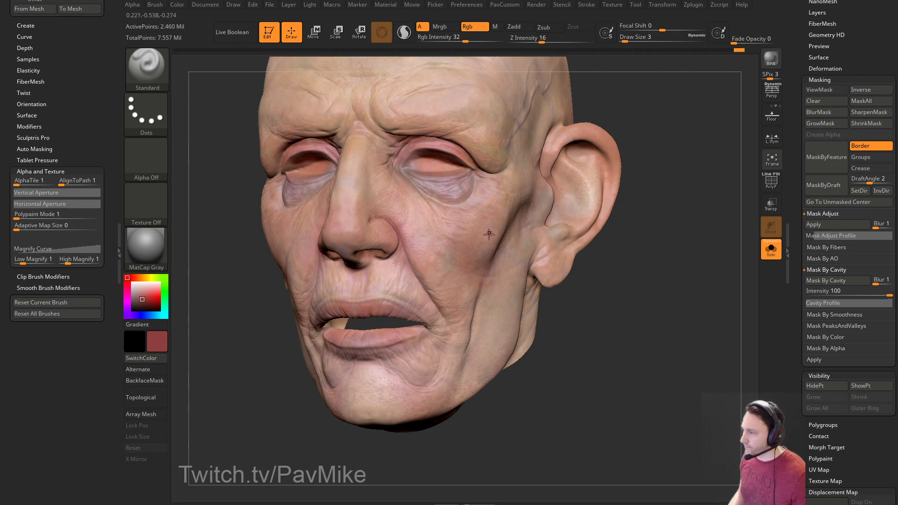
Adjust the brush size from 4 to 11 while turning the head toward a three-quarter view.
{"action": "left_click_drag", "start_coordinate": [636, 224], "coordinate": [613, 211]}
{"action": "key", "text": "s"}
{"action": "left_click", "coordinate": [358, 252]}
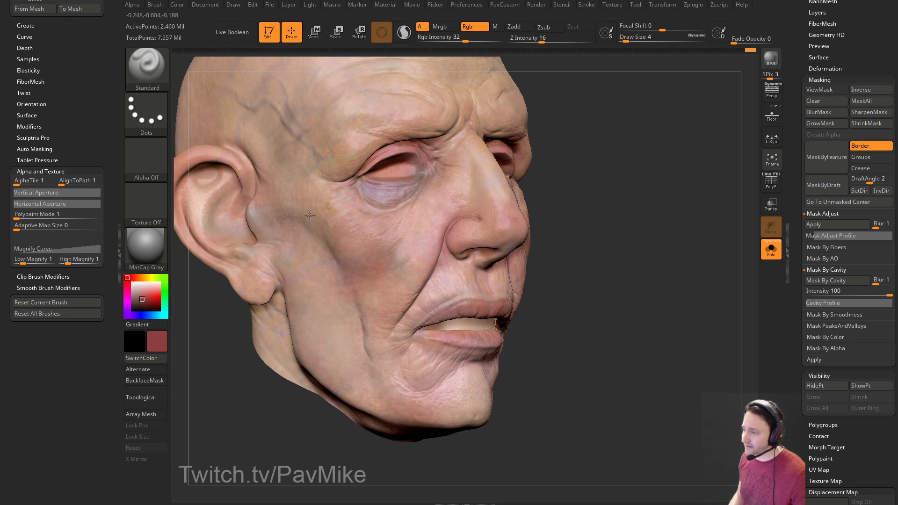
{"action": "left_click_drag", "start_coordinate": [216, 357], "coordinate": [255, 359]}
{"action": "key", "text": "s"}
{"action": "left_click", "coordinate": [317, 232]}
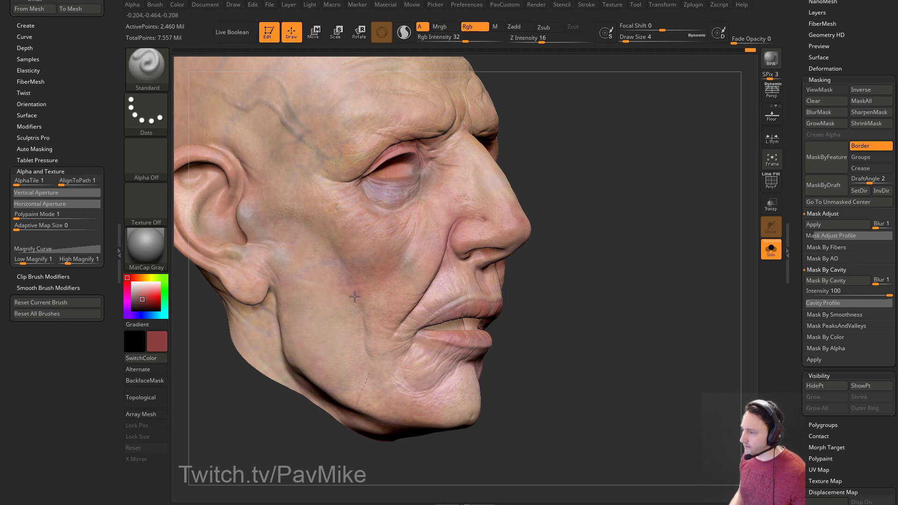
{"action": "mouse_move", "coordinate": [344, 322]}
{"action": "right_mouse_down"}
{"action": "mouse_move", "coordinate": [513, 254]}
{"action": "mouse_move", "coordinate": [419, 275]}
{"action": "mouse_move", "coordinate": [591, 243]}
{"action": "mouse_move", "coordinate": [523, 227]}
{"action": "mouse_move", "coordinate": [433, 267]}
{"action": "right_mouse_up"}
{"action": "key", "text": "s"}
{"action": "left_click_drag", "start_coordinate": [430, 270], "coordinate": [432, 270]}
Enlarge the brush to 23 and dab dark red paint under the nose.
{"action": "right_click_drag", "start_coordinate": [466, 281], "coordinate": [446, 276]}
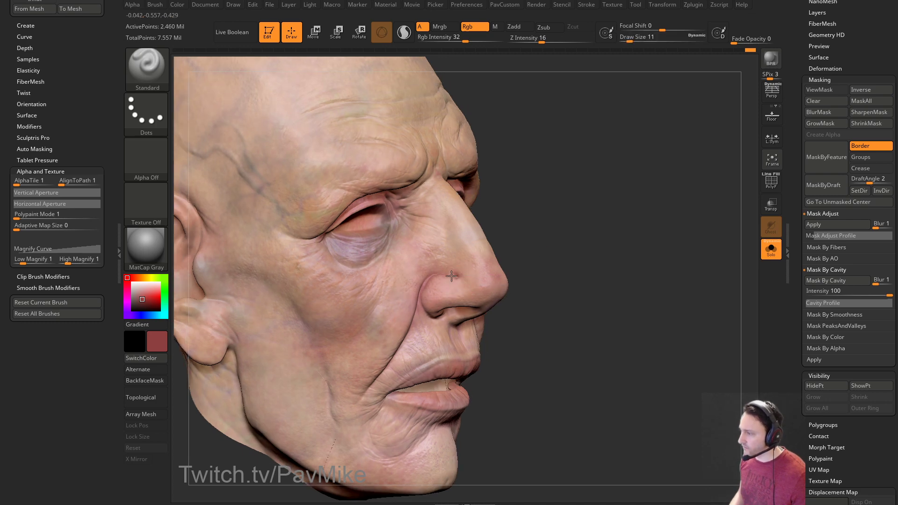
{"action": "right_click_drag", "start_coordinate": [585, 255], "coordinate": [469, 257]}
{"action": "key", "text": "bracketleft"}
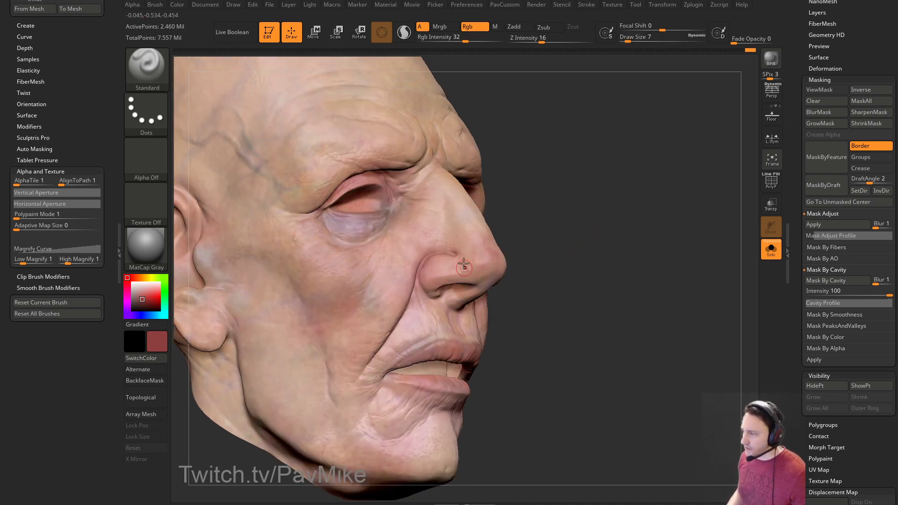
{"action": "left_click_drag", "start_coordinate": [524, 263], "coordinate": [545, 223]}
{"action": "key", "text": "bracketright"}
{"action": "left_click_drag", "start_coordinate": [478, 278], "coordinate": [451, 296]}
{"action": "mouse_move", "coordinate": [533, 265]}
{"action": "left_mouse_down"}
{"action": "mouse_move", "coordinate": [538, 250]}
{"action": "mouse_move", "coordinate": [449, 278]}
{"action": "left_mouse_up"}
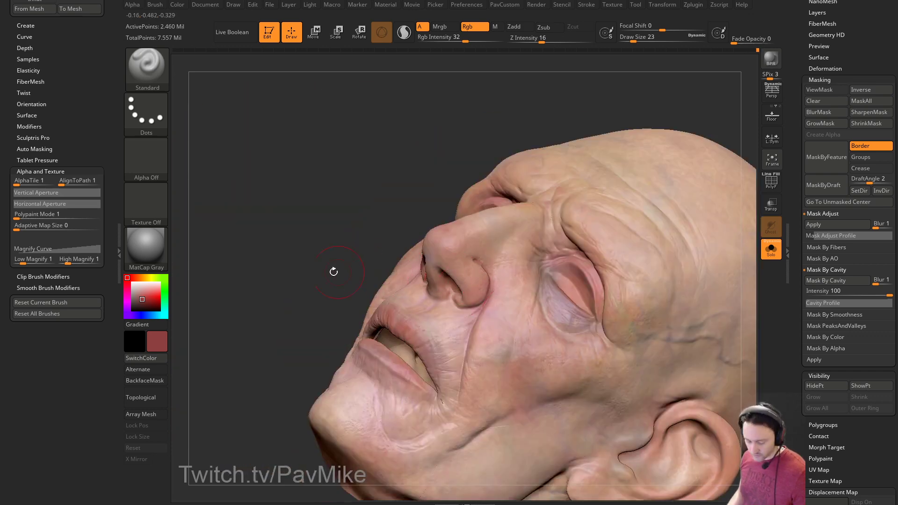
Reduce the brush to 13 and darken the paint colour to red-brown.
{"action": "left_click_drag", "start_coordinate": [322, 279], "coordinate": [427, 268]}
{"action": "key", "text": "bracketleft"}
{"action": "left_click_drag", "start_coordinate": [580, 194], "coordinate": [579, 251]}
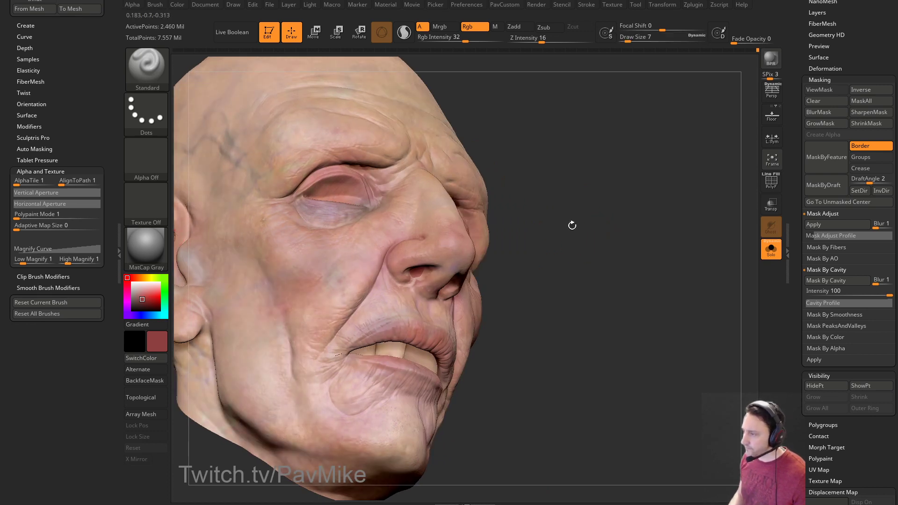
{"action": "left_click_drag", "start_coordinate": [176, 237], "coordinate": [286, 251]}
{"action": "left_click_drag", "start_coordinate": [629, 185], "coordinate": [653, 299], "text": "ctrl"}
{"action": "left_click_drag", "start_coordinate": [142, 300], "coordinate": [140, 304]}
Tilt the head up to see the nostrils and set the brush size to 9.
{"action": "right_click_drag", "start_coordinate": [452, 217], "coordinate": [449, 244]}
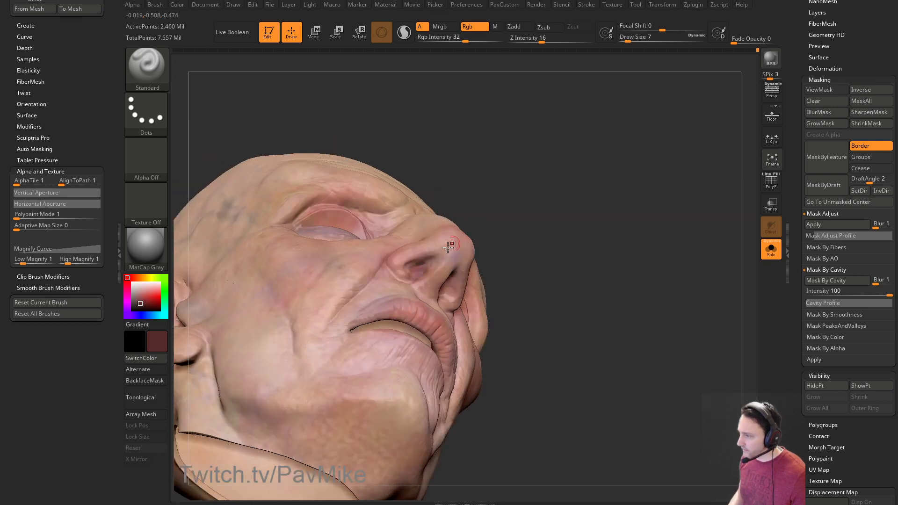
{"action": "mouse_move", "coordinate": [414, 265]}
{"action": "right_mouse_down"}
{"action": "mouse_move", "coordinate": [462, 275]}
{"action": "mouse_move", "coordinate": [611, 265]}
{"action": "mouse_move", "coordinate": [529, 262]}
{"action": "right_mouse_up"}
{"action": "key", "text": "s"}
{"action": "left_click", "coordinate": [421, 267]}
{"action": "right_click_drag", "start_coordinate": [437, 268], "coordinate": [533, 228]}
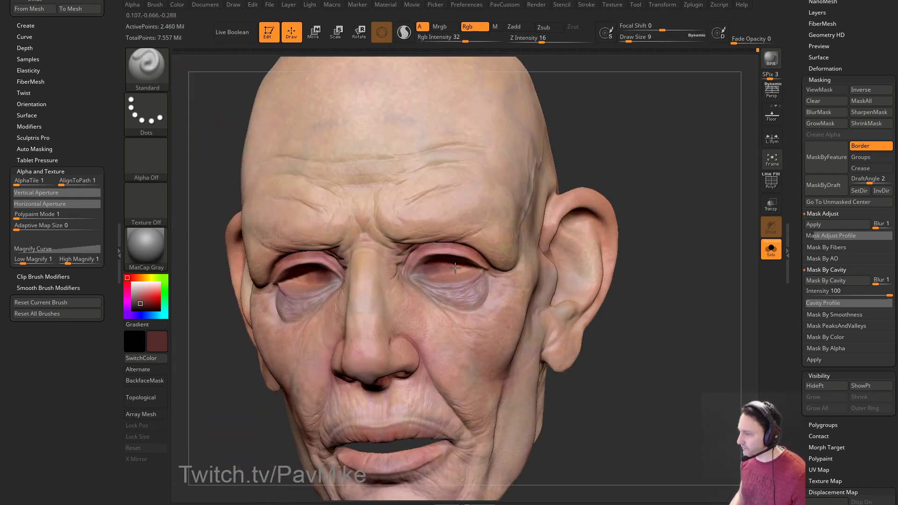
{"action": "right_click_drag", "start_coordinate": [441, 272], "coordinate": [532, 229]}
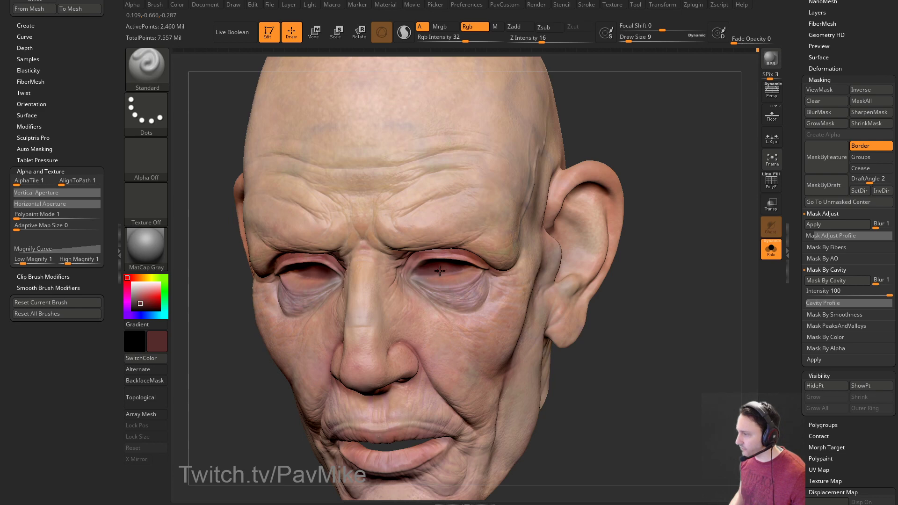
{"action": "right_click_drag", "start_coordinate": [620, 180], "coordinate": [420, 269]}
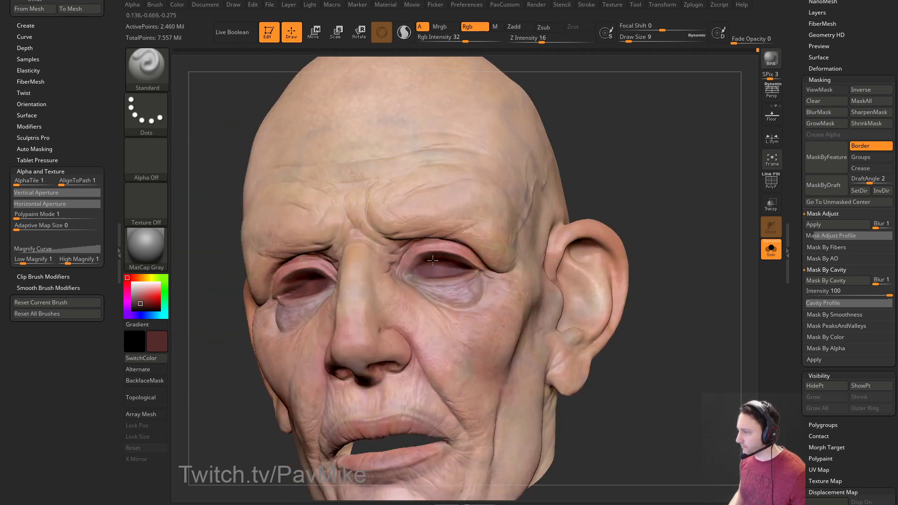
Sample a pink skin tone from the face with C, checking the ears and front.
{"action": "right_click_drag", "start_coordinate": [473, 244], "coordinate": [659, 187]}
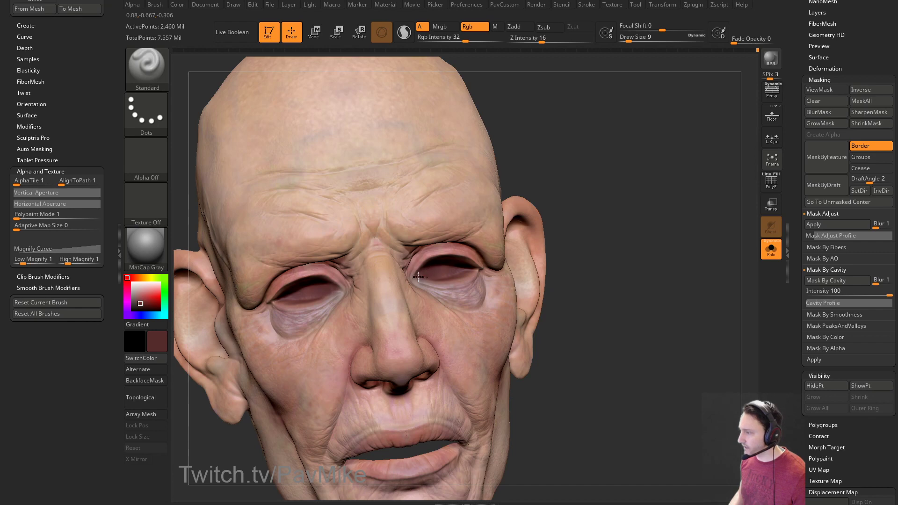
{"action": "right_click_drag", "start_coordinate": [556, 235], "coordinate": [559, 198]}
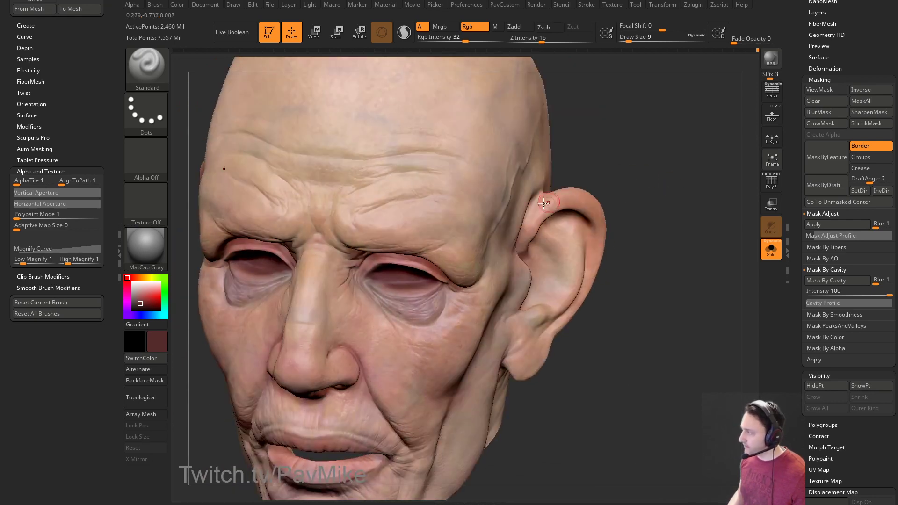
{"action": "key", "text": "c"}
{"action": "right_click_drag", "start_coordinate": [418, 263], "coordinate": [601, 201]}
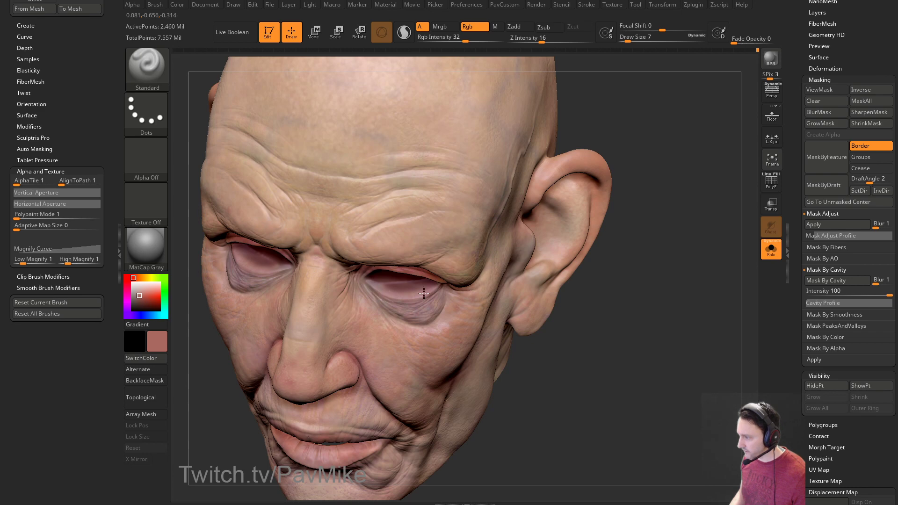
{"action": "right_click_drag", "start_coordinate": [448, 293], "coordinate": [557, 229]}
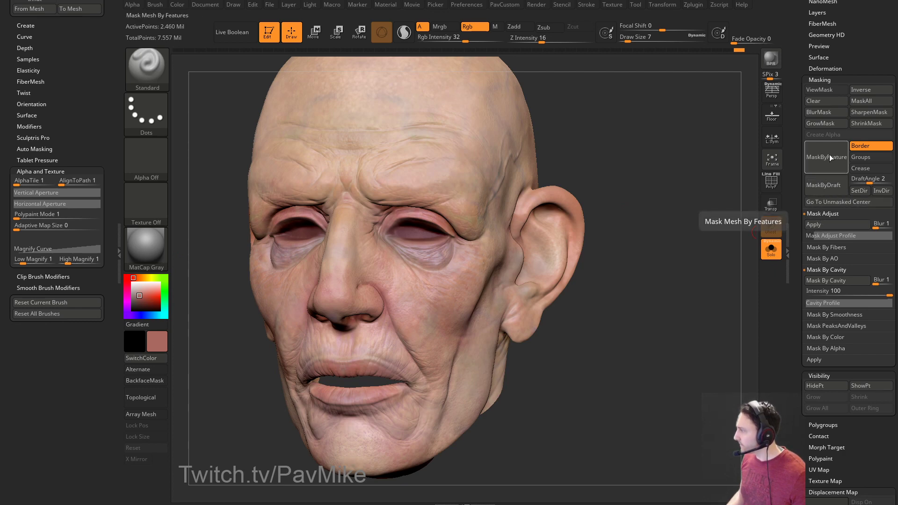
Apply a cavity mask to the head's wrinkles, inspect it, then clear it.
{"action": "left_click", "coordinate": [836, 280]}
{"action": "left_click_drag", "start_coordinate": [701, 265], "coordinate": [665, 265]}
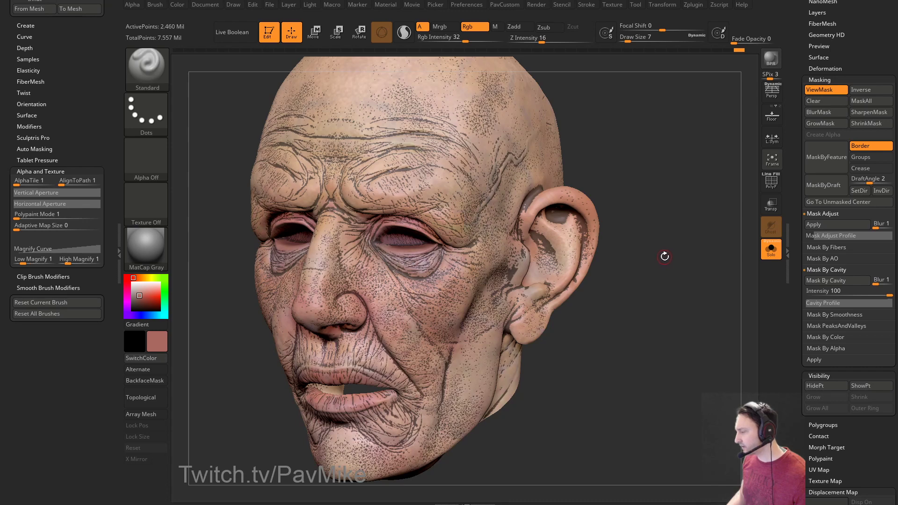
{"action": "left_click_drag", "start_coordinate": [669, 228], "coordinate": [714, 208], "text": "alt"}
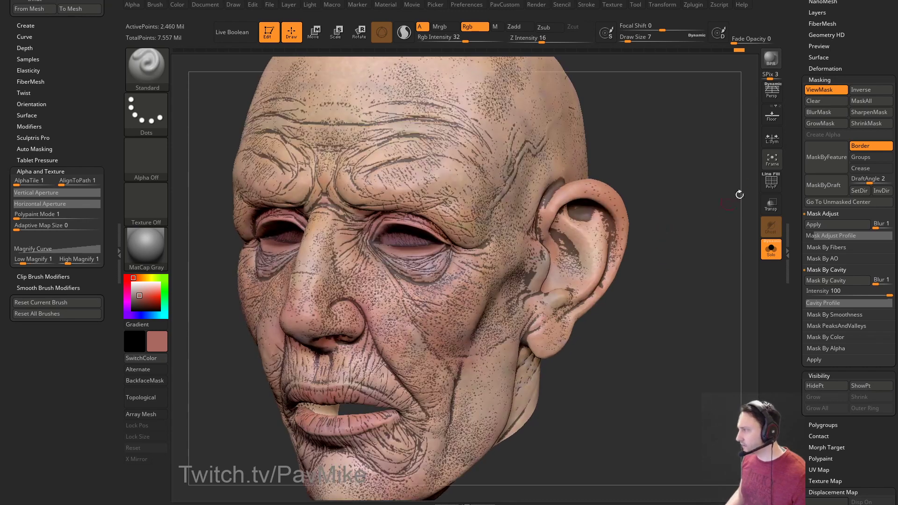
{"action": "left_click", "coordinate": [813, 101]}
{"action": "left_click_drag", "start_coordinate": [703, 148], "coordinate": [665, 152], "text": "alt"}
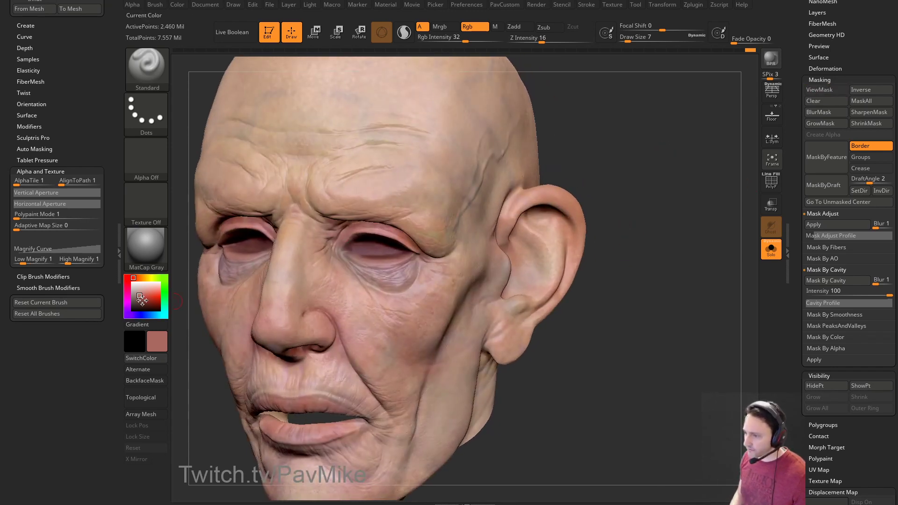
Pick a darker red and paint small touches near the eye bag with brush size 12.
{"action": "left_click_drag", "start_coordinate": [142, 300], "coordinate": [144, 304]}
{"action": "left_click_drag", "start_coordinate": [664, 159], "coordinate": [633, 176]}
{"action": "key", "text": "bracketright"}
{"action": "key", "text": "bracketright"}
{"action": "key", "text": "bracketleft"}
{"action": "key", "text": "bracketleft"}
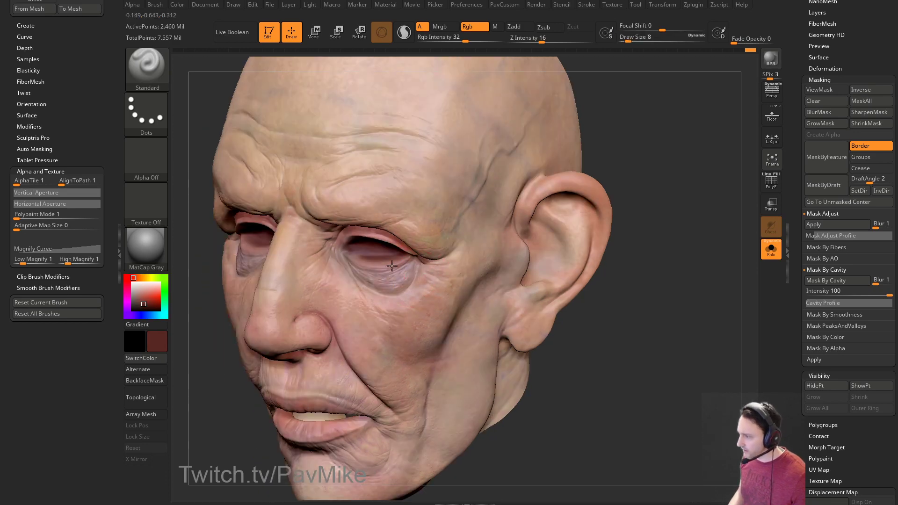
{"action": "left_click_drag", "start_coordinate": [626, 220], "coordinate": [673, 208]}
{"action": "key", "text": "bracketleft"}
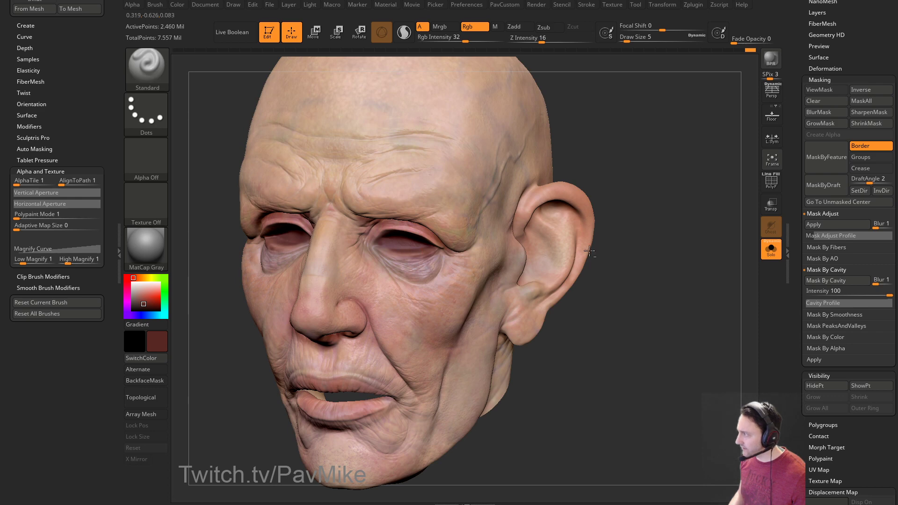
{"action": "left_click_drag", "start_coordinate": [549, 236], "coordinate": [554, 219]}
{"action": "key", "text": "bracketright"}
{"action": "mouse_move", "coordinate": [452, 237]}
{"action": "left_mouse_down"}
{"action": "mouse_move", "coordinate": [432, 263]}
{"action": "mouse_move", "coordinate": [420, 251]}
{"action": "left_mouse_up"}
Set the brush to 8, sample the face's skin tone, and choose a light purple.
{"action": "mouse_move", "coordinate": [668, 277]}
{"action": "left_mouse_down"}
{"action": "mouse_move", "coordinate": [672, 259]}
{"action": "mouse_move", "coordinate": [631, 256]}
{"action": "mouse_move", "coordinate": [665, 244]}
{"action": "left_mouse_up"}
{"action": "key", "text": "bracketleft"}
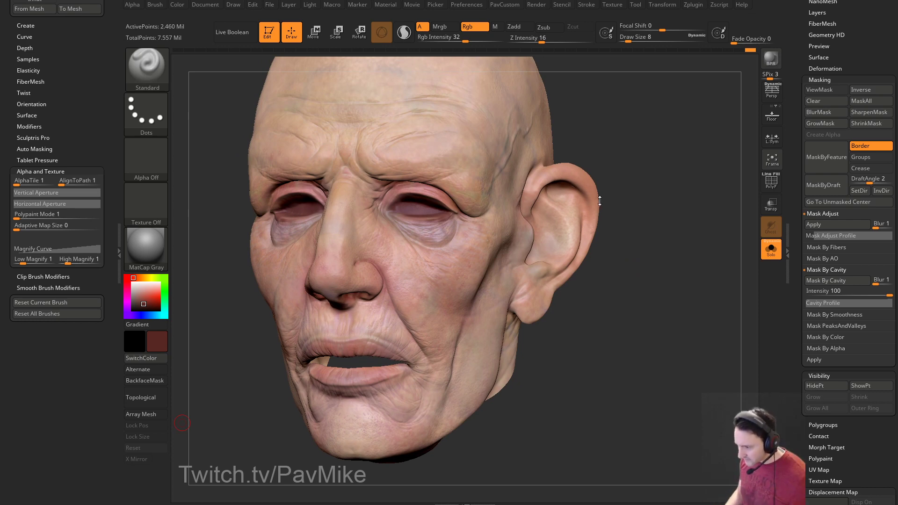
{"action": "left_click_drag", "start_coordinate": [648, 199], "coordinate": [143, 255]}
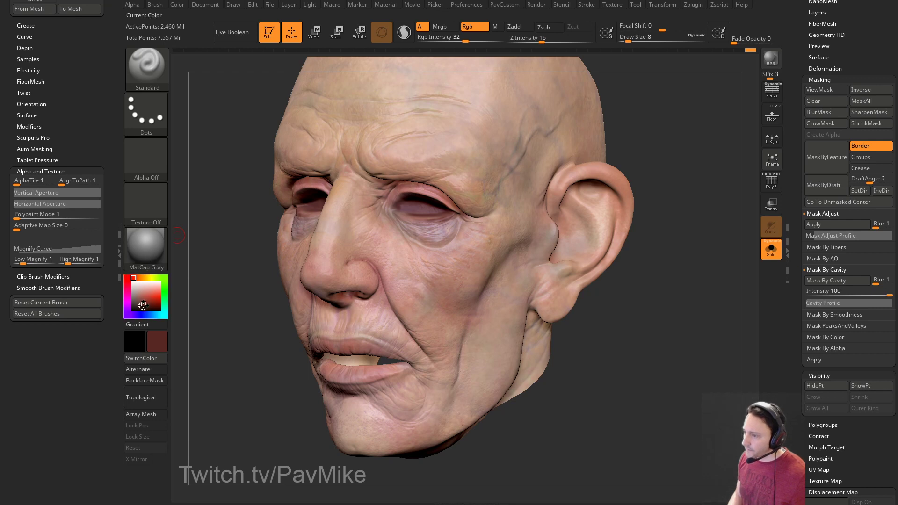
{"action": "key", "text": "c"}
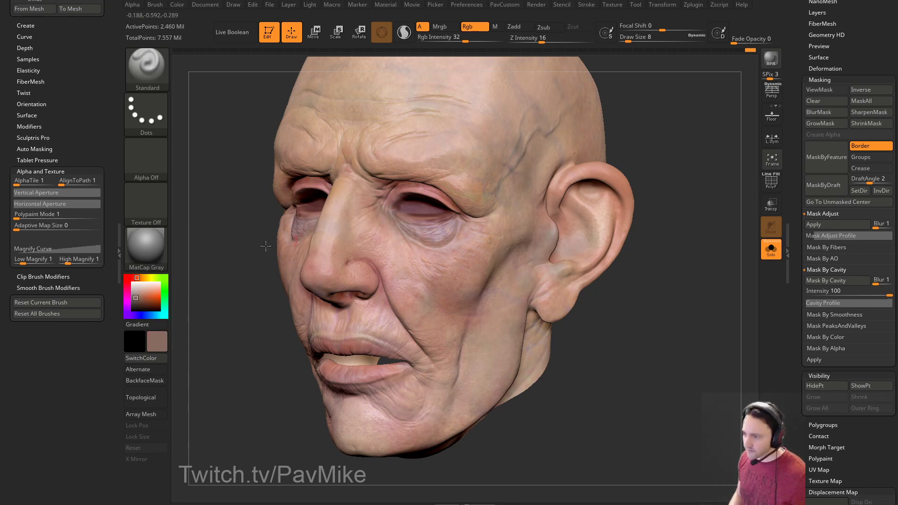
{"action": "left_click", "coordinate": [127, 311]}
{"action": "left_click", "coordinate": [135, 299]}
{"action": "left_click", "coordinate": [137, 296]}
Turn the head through frontal three-quarter views and switch the paint colour to green.
{"action": "left_click_drag", "start_coordinate": [187, 280], "coordinate": [230, 266]}
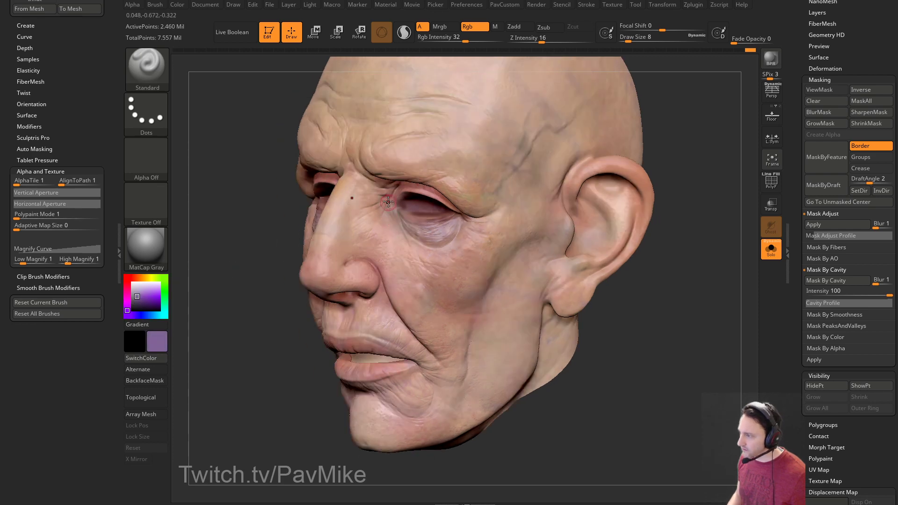
{"action": "left_click_drag", "start_coordinate": [251, 337], "coordinate": [327, 280]}
{"action": "left_click_drag", "start_coordinate": [236, 322], "coordinate": [247, 321]}
{"action": "right_click_drag", "start_coordinate": [377, 236], "coordinate": [382, 233]}
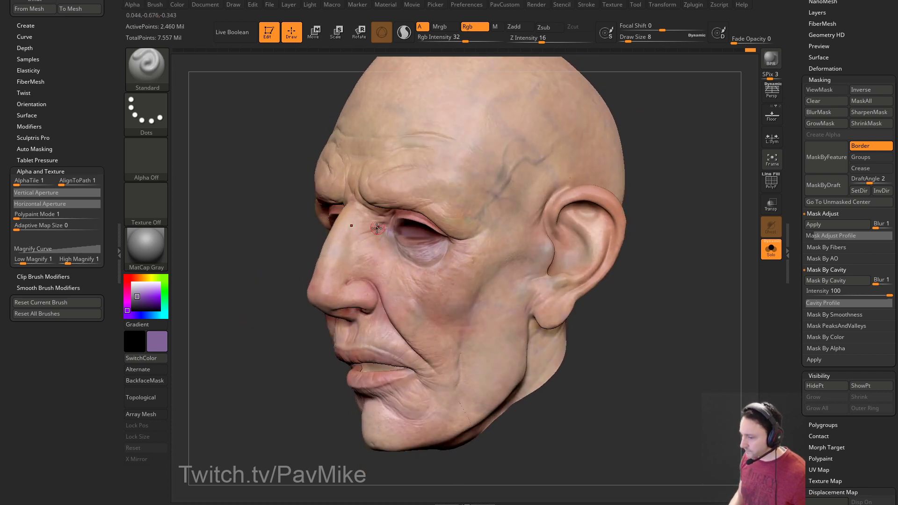
{"action": "left_click_drag", "start_coordinate": [278, 337], "coordinate": [464, 221]}
{"action": "left_click_drag", "start_coordinate": [530, 236], "coordinate": [455, 250]}
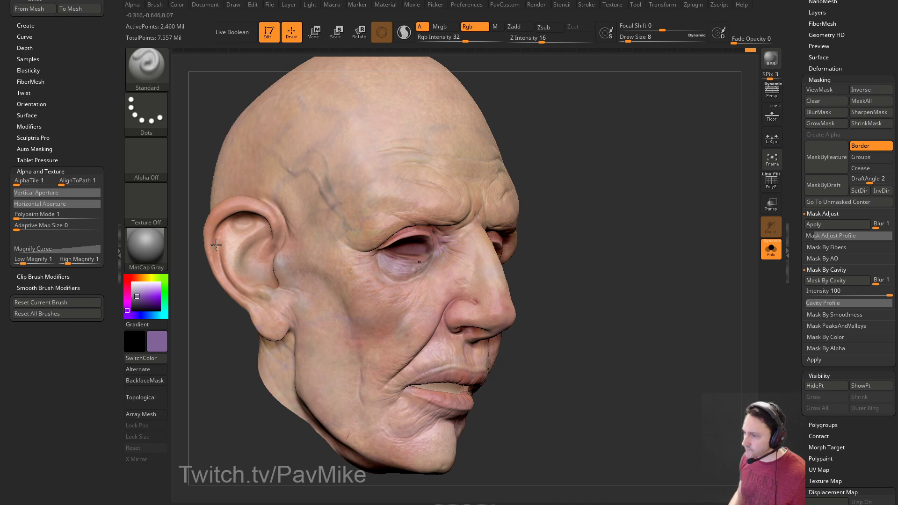
{"action": "left_click_drag", "start_coordinate": [148, 277], "coordinate": [163, 299]}
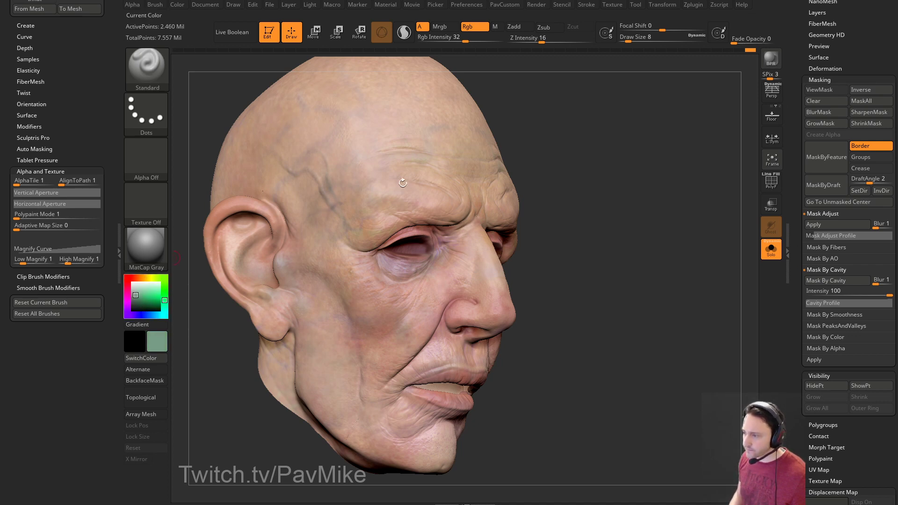
Enlarge the brush size while rotating the head toward profile and the other ear.
{"action": "left_click_drag", "start_coordinate": [551, 243], "coordinate": [524, 243]}
{"action": "key", "text": "s"}
{"action": "left_click_drag", "start_coordinate": [327, 257], "coordinate": [356, 256]}
{"action": "mouse_move", "coordinate": [551, 178]}
{"action": "left_mouse_down"}
{"action": "mouse_move", "coordinate": [583, 183]}
{"action": "mouse_move", "coordinate": [561, 189]}
{"action": "left_mouse_up"}
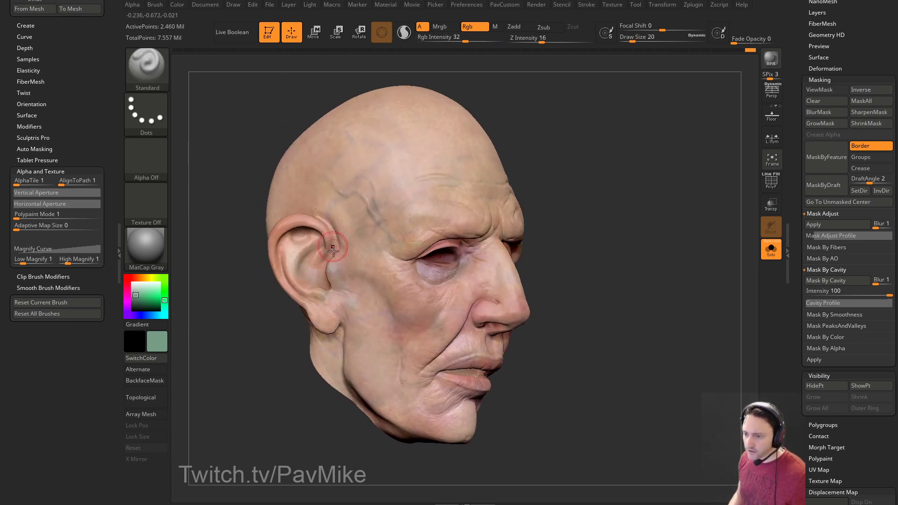
{"action": "right_click_drag", "start_coordinate": [431, 274], "coordinate": [449, 269]}
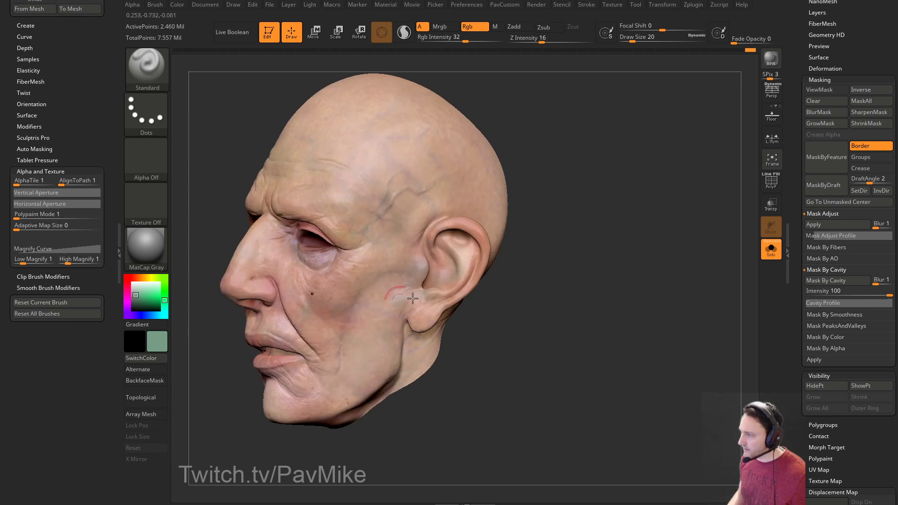
Switch to the DamStandard brush with B-D-S and set its size to 13.
{"action": "key", "text": "b"}
{"action": "key", "text": "d"}
{"action": "key", "text": "s"}
{"action": "mouse_move", "coordinate": [606, 210]}
{"action": "right_mouse_down"}
{"action": "mouse_move", "coordinate": [626, 214]}
{"action": "mouse_move", "coordinate": [581, 200]}
{"action": "mouse_move", "coordinate": [649, 203]}
{"action": "mouse_move", "coordinate": [608, 206]}
{"action": "right_mouse_up"}
{"action": "key", "text": "bracketleft"}
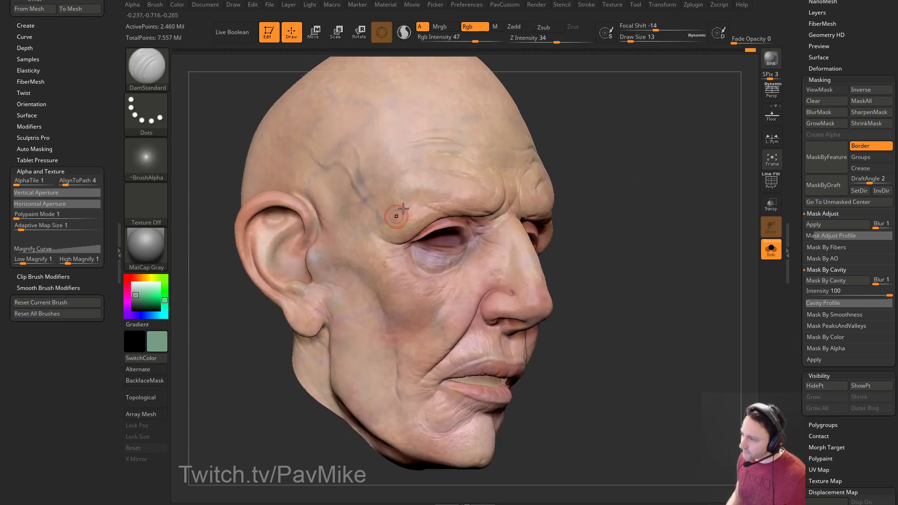
Turn off Rgb, enable Zadd, and turn the head to side profile while checking its skin pieces.
{"action": "left_click", "coordinate": [517, 27]}
{"action": "left_click", "coordinate": [467, 27]}
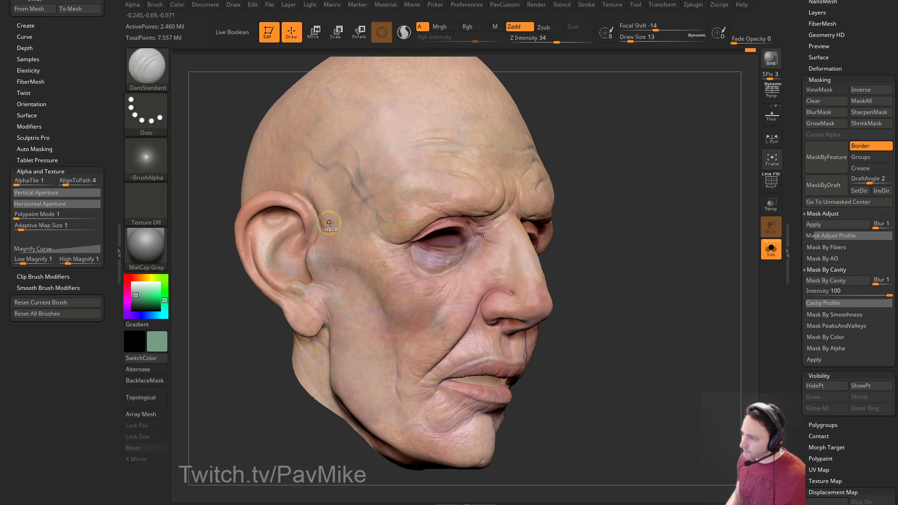
{"action": "key", "text": "ctrl"}
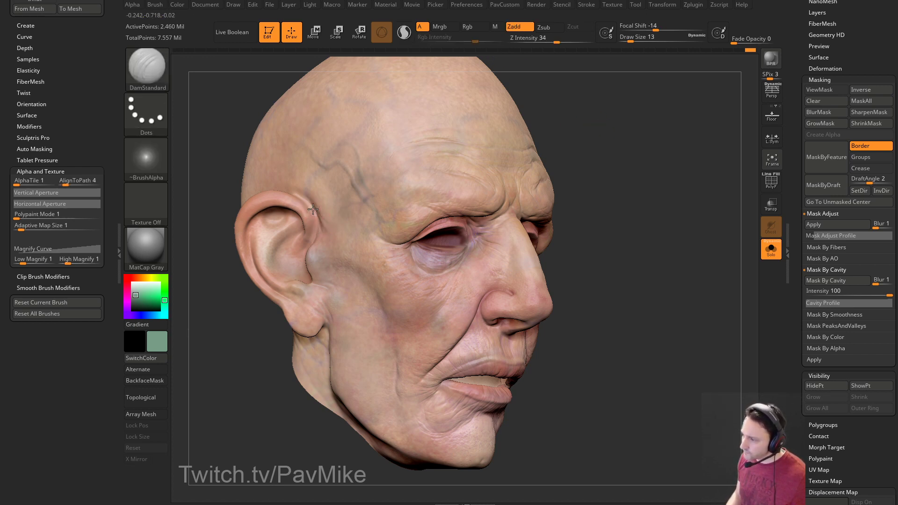
{"action": "mouse_move", "coordinate": [258, 341]}
{"action": "left_mouse_down"}
{"action": "mouse_move", "coordinate": [276, 340]}
{"action": "mouse_move", "coordinate": [307, 312]}
{"action": "mouse_move", "coordinate": [445, 150]}
{"action": "left_mouse_up"}
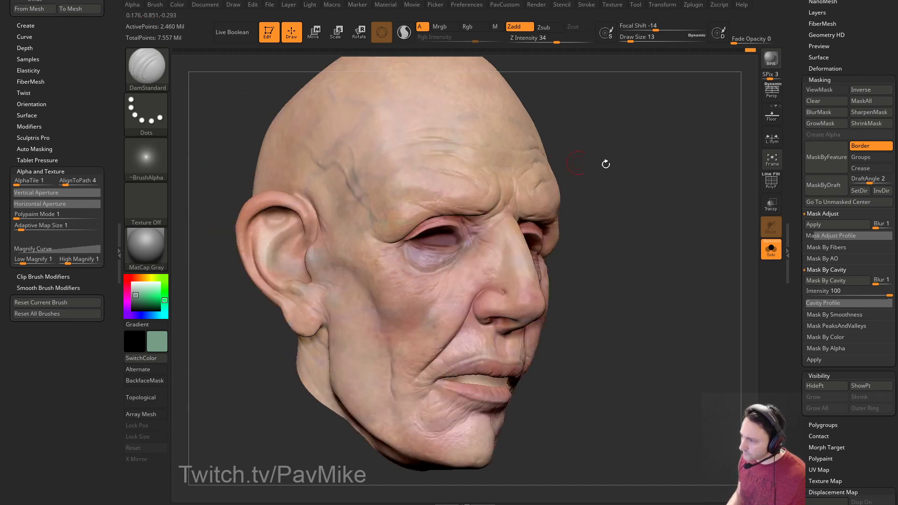
{"action": "left_click", "coordinate": [773, 253]}
{"action": "left_click", "coordinate": [773, 253]}
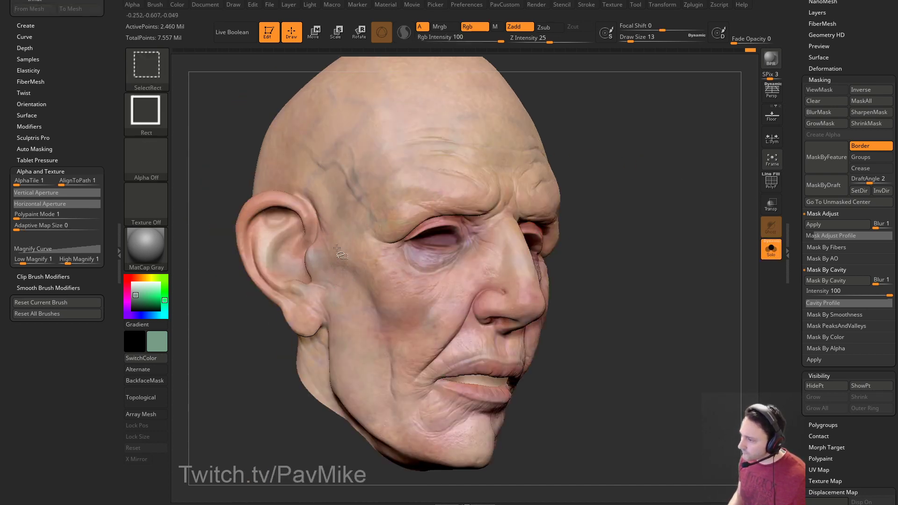
{"action": "left_click", "coordinate": [322, 259], "text": "ctrl+shift"}
{"action": "left_click", "coordinate": [551, 242], "text": "ctrl+shift"}
{"action": "mouse_move", "coordinate": [687, 234]}
{"action": "left_mouse_down"}
{"action": "mouse_move", "coordinate": [653, 243]}
{"action": "mouse_move", "coordinate": [618, 236]}
{"action": "left_mouse_up"}
Try a crease near the temple, undo it, and re-check the head's skin pieces.
{"action": "left_click_drag", "start_coordinate": [475, 188], "coordinate": [437, 216]}
{"action": "key", "text": "ctrl+z"}
{"action": "left_click_drag", "start_coordinate": [627, 200], "coordinate": [634, 178]}
{"action": "left_click", "coordinate": [629, 181], "text": "ctrl+shift"}
{"action": "left_click", "coordinate": [626, 181], "text": "ctrl+shift"}
{"action": "left_click_drag", "start_coordinate": [624, 183], "coordinate": [620, 186]}
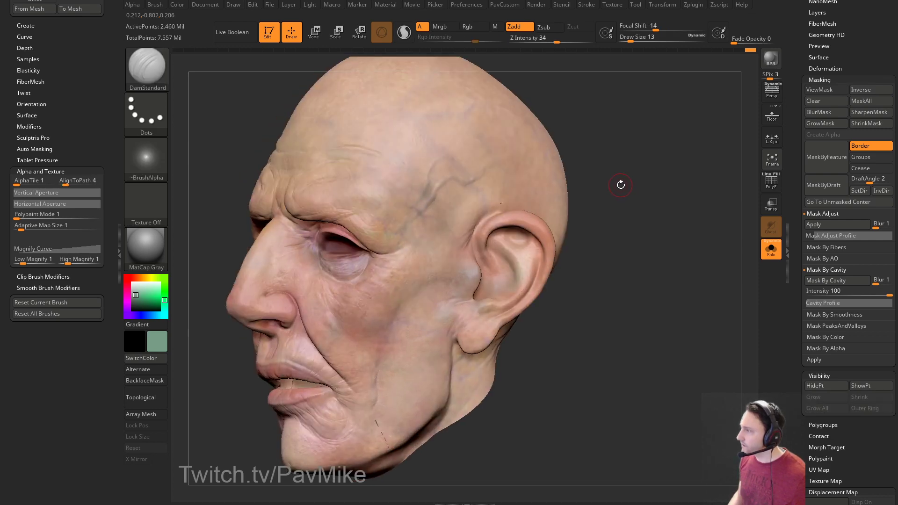
Switch to Zsub carving and view the head from right three-quarter and profile angles.
{"action": "left_click", "coordinate": [543, 28]}
{"action": "left_click_drag", "start_coordinate": [581, 112], "coordinate": [653, 194]}
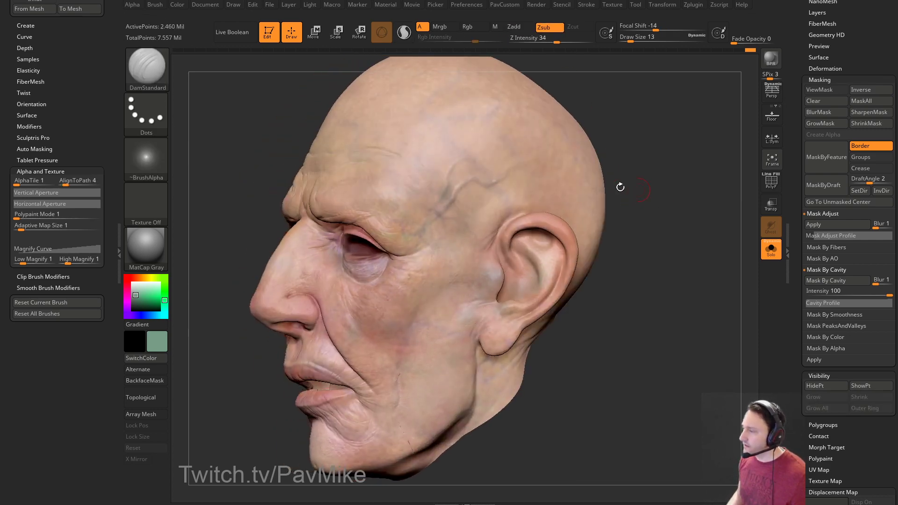
{"action": "mouse_move", "coordinate": [581, 200]}
{"action": "left_mouse_down"}
{"action": "mouse_move", "coordinate": [672, 181]}
{"action": "mouse_move", "coordinate": [617, 194]}
{"action": "mouse_move", "coordinate": [621, 213]}
{"action": "left_mouse_up"}
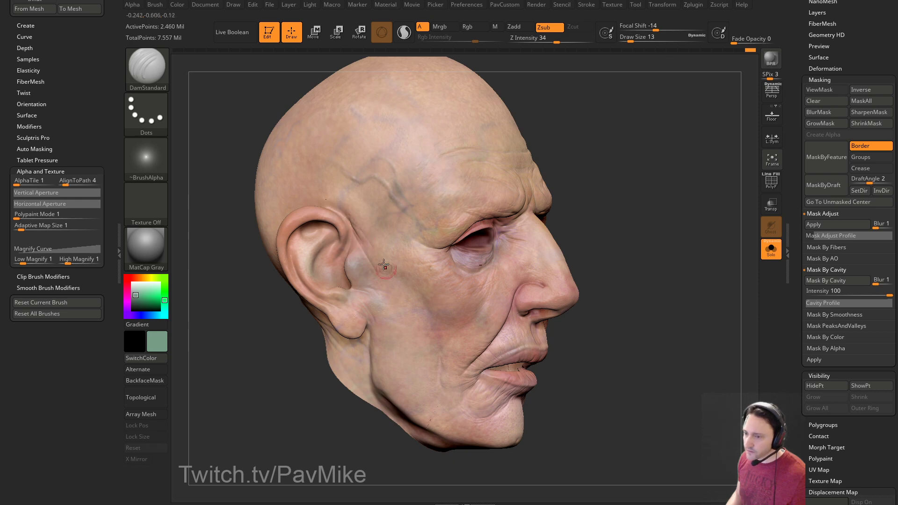
{"action": "mouse_move", "coordinate": [682, 206]}
{"action": "left_mouse_down"}
{"action": "mouse_move", "coordinate": [655, 192]}
{"action": "mouse_move", "coordinate": [670, 172]}
{"action": "mouse_move", "coordinate": [675, 182]}
{"action": "mouse_move", "coordinate": [663, 186]}
{"action": "left_mouse_up"}
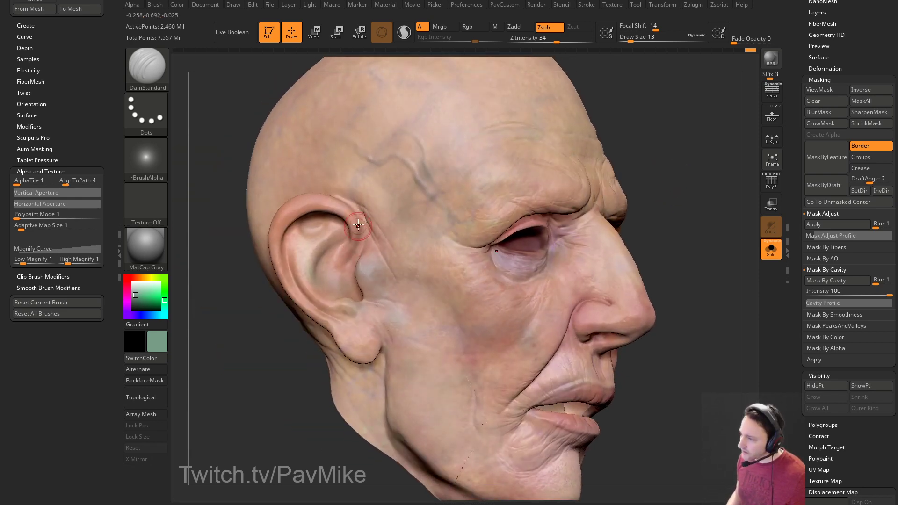
{"action": "left_click_drag", "start_coordinate": [249, 333], "coordinate": [280, 318]}
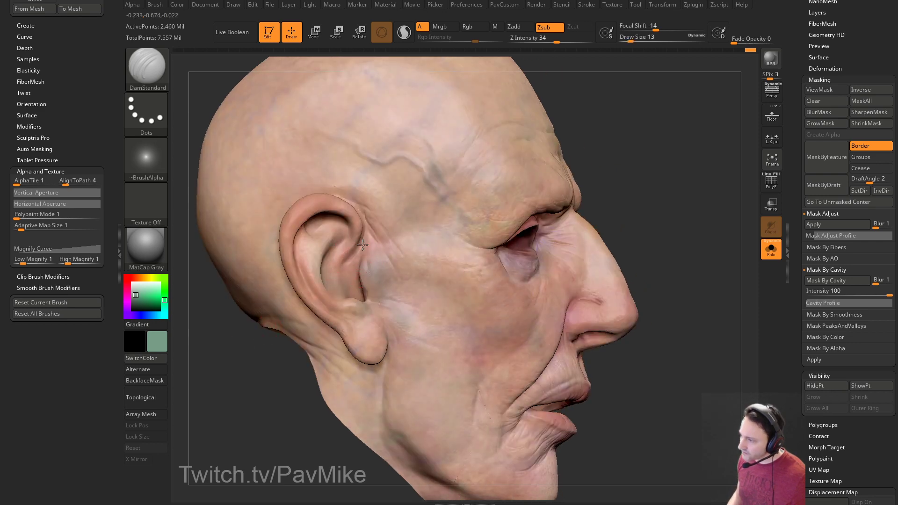
{"action": "left_click_drag", "start_coordinate": [240, 341], "coordinate": [271, 327]}
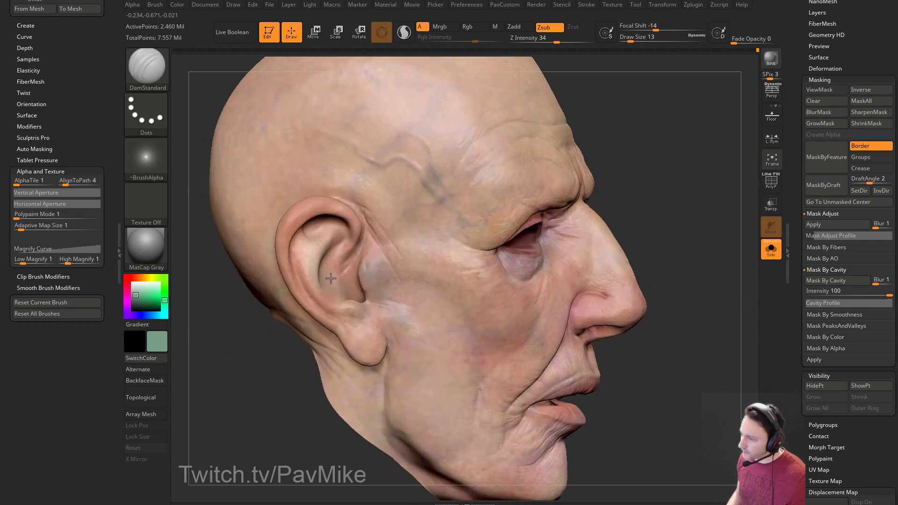
{"action": "left_click_drag", "start_coordinate": [627, 201], "coordinate": [663, 197]}
Select the Clay brush and frame the ear, then the head in left profile.
{"action": "key", "text": "b"}
{"action": "key", "text": "c"}
{"action": "key", "text": "l"}
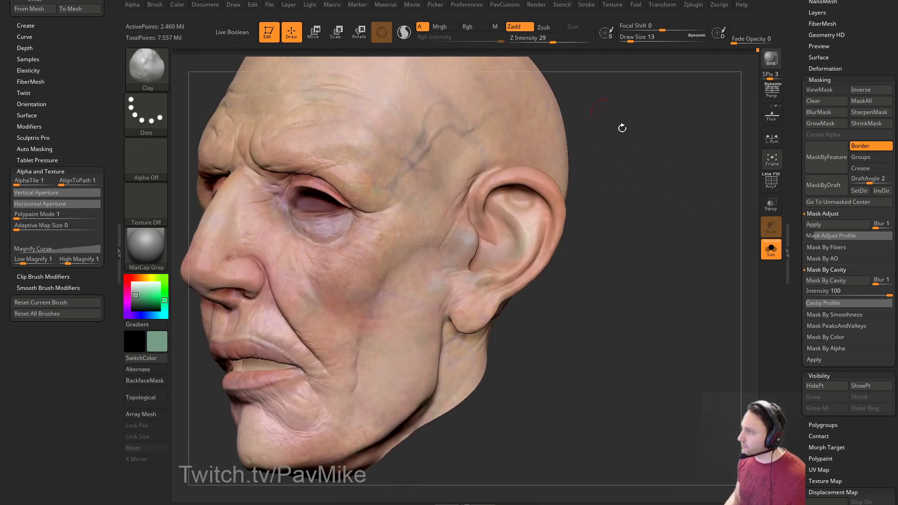
{"action": "left_click_drag", "start_coordinate": [585, 94], "coordinate": [627, 153], "text": "alt"}
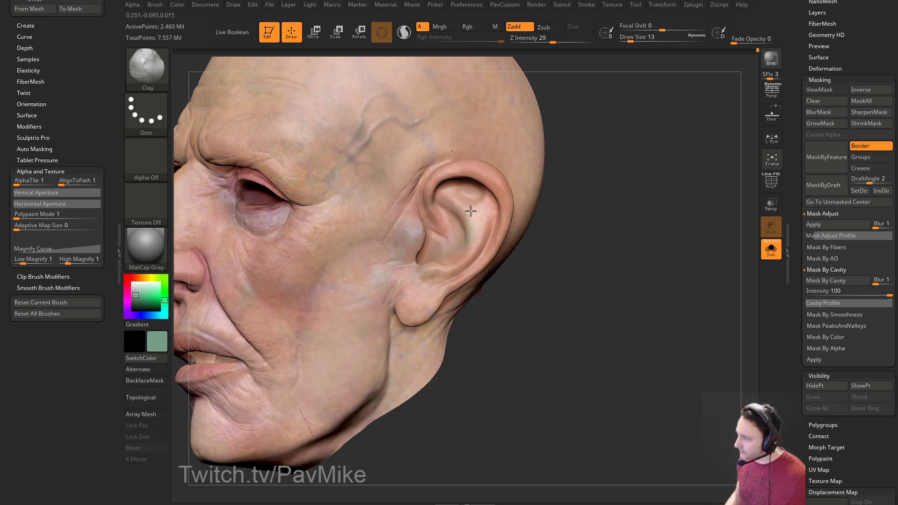
{"action": "right_click_drag", "start_coordinate": [461, 207], "coordinate": [471, 209]}
{"action": "right_click_drag", "start_coordinate": [537, 200], "coordinate": [617, 178]}
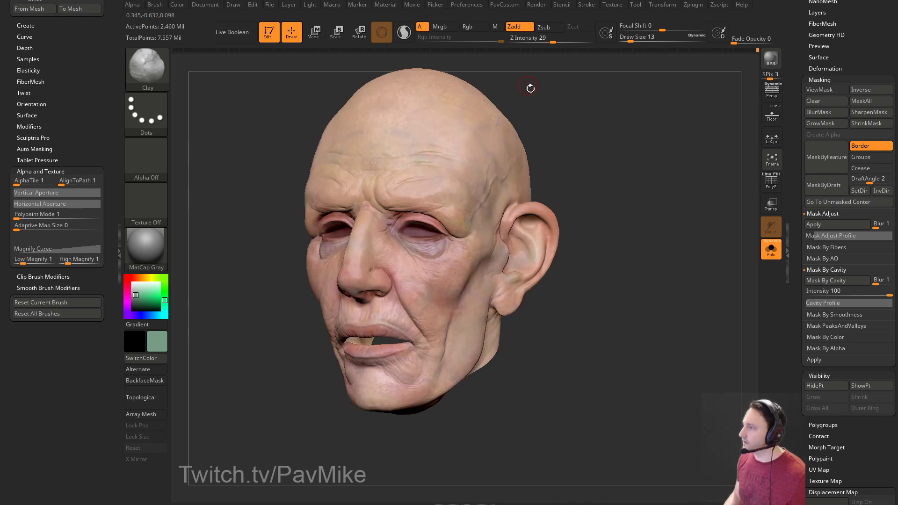
{"action": "right_click_drag", "start_coordinate": [525, 82], "coordinate": [501, 156]}
{"action": "right_click_drag", "start_coordinate": [561, 213], "coordinate": [629, 226]}
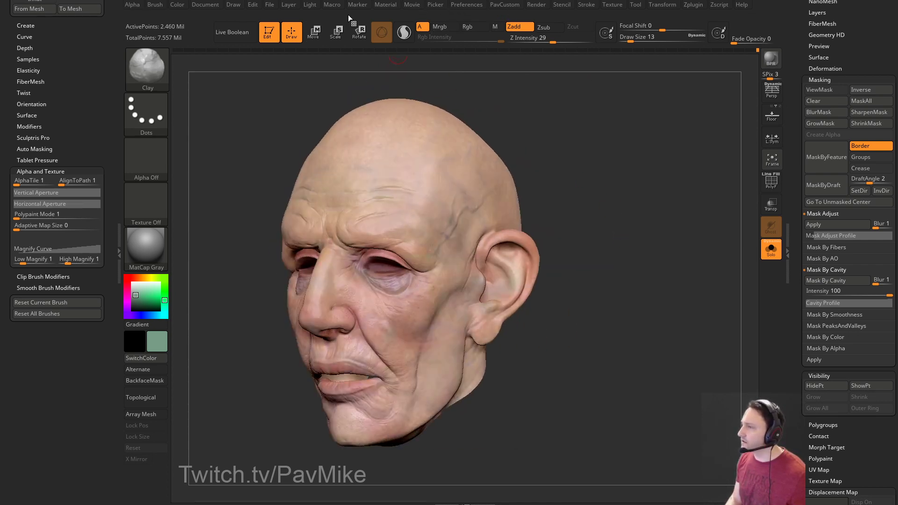
Place the light at the upper left of the Light palette sphere and view the head frontally.
{"action": "left_click", "coordinate": [309, 4]}
{"action": "left_click", "coordinate": [332, 42]}
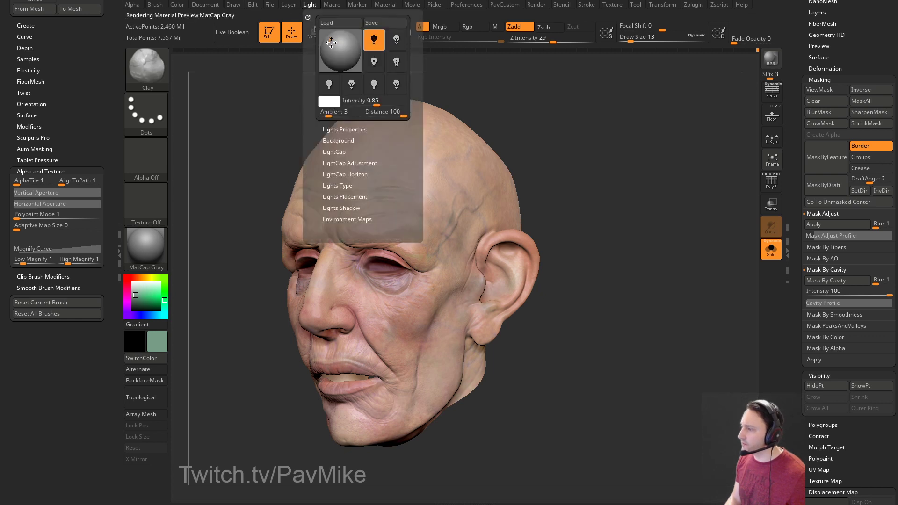
{"action": "left_click", "coordinate": [340, 46]}
{"action": "left_click", "coordinate": [340, 40]}
{"action": "left_click", "coordinate": [335, 42]}
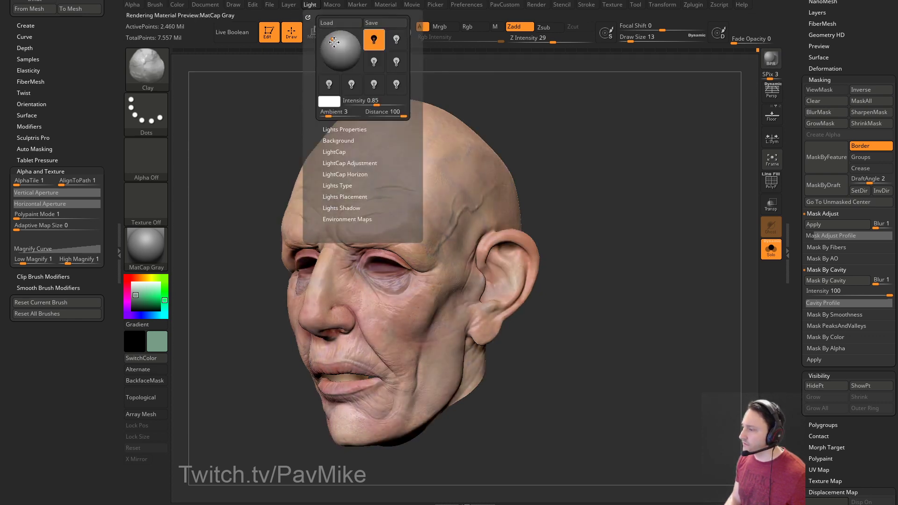
{"action": "left_click", "coordinate": [338, 36]}
{"action": "left_click", "coordinate": [334, 39]}
{"action": "left_click_drag", "start_coordinate": [578, 177], "coordinate": [639, 262]}
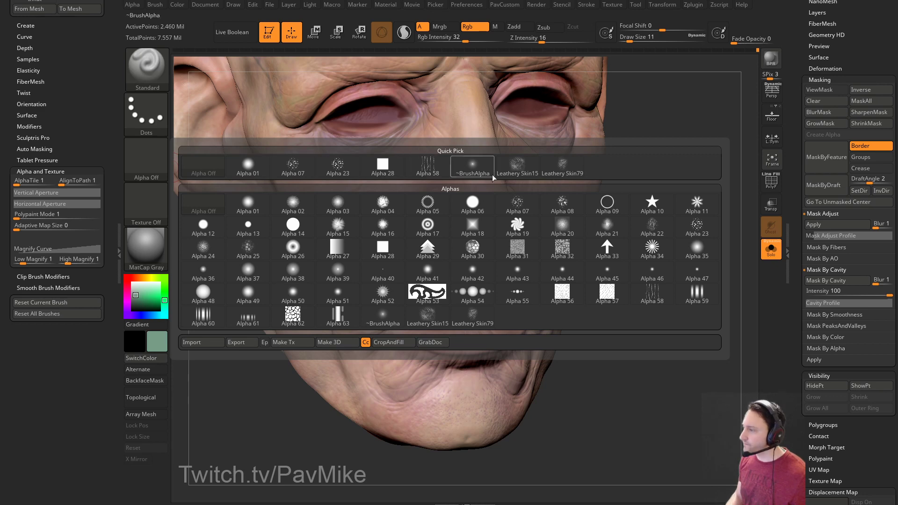
Mask the face by its cavities, then hide the mask display.
{"action": "left_click", "coordinate": [820, 158]}
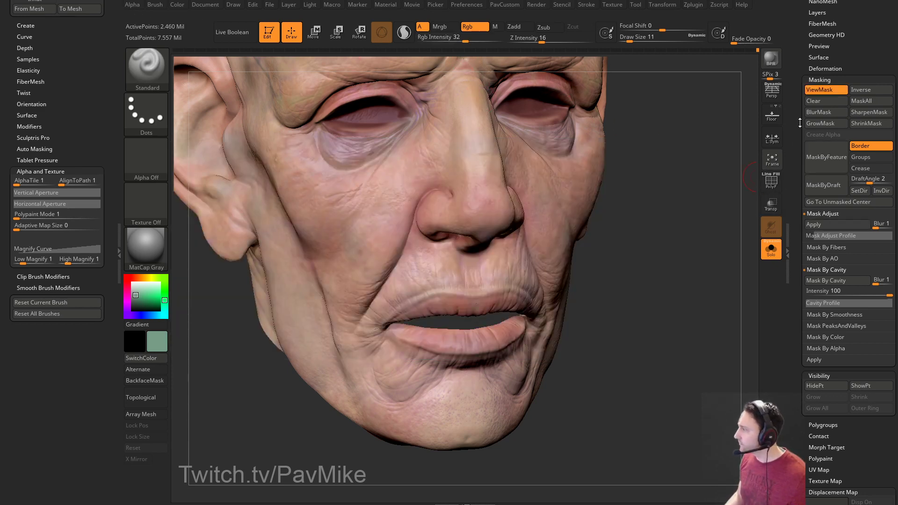
{"action": "left_click", "coordinate": [823, 280]}
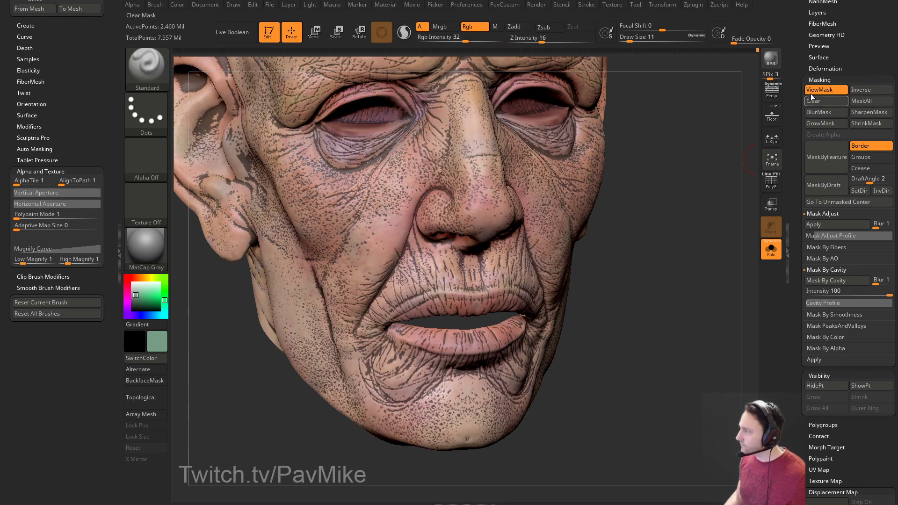
{"action": "left_click", "coordinate": [819, 90]}
{"action": "left_click_drag", "start_coordinate": [651, 206], "coordinate": [640, 222]}
Set the brush size to 14 and paint a short stroke on the upper lip.
{"action": "key", "text": "s"}
{"action": "left_click_drag", "start_coordinate": [398, 269], "coordinate": [394, 269]}
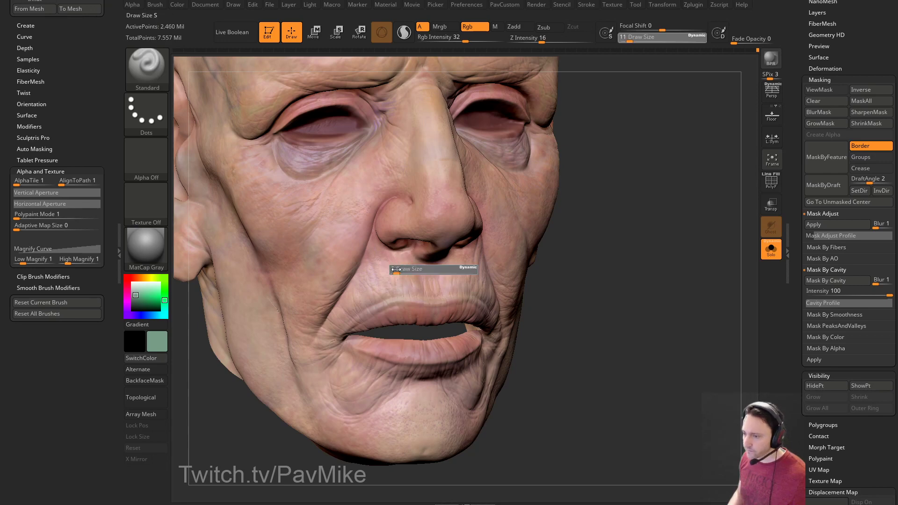
{"action": "key", "text": "s"}
{"action": "left_click_drag", "start_coordinate": [221, 271], "coordinate": [225, 271]}
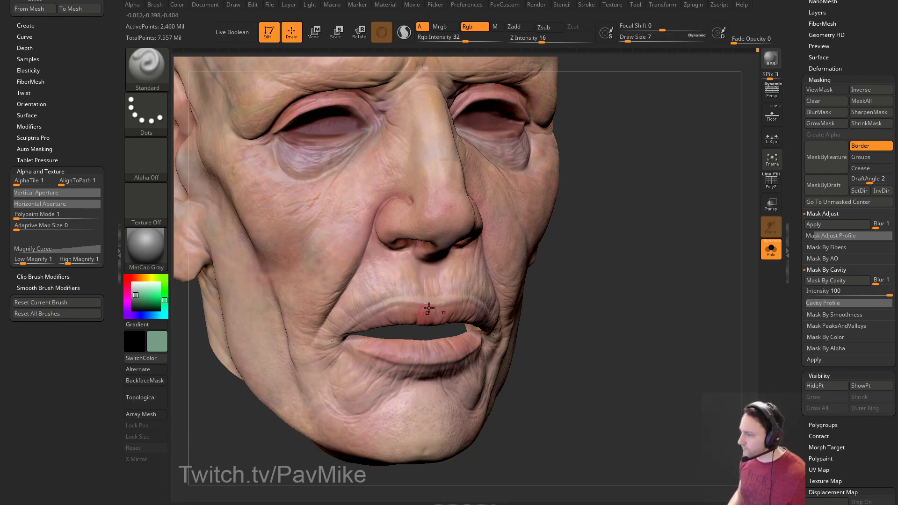
{"action": "left_click_drag", "start_coordinate": [394, 289], "coordinate": [390, 299]}
{"action": "left_click_drag", "start_coordinate": [552, 258], "coordinate": [608, 235]}
{"action": "key", "text": "s"}
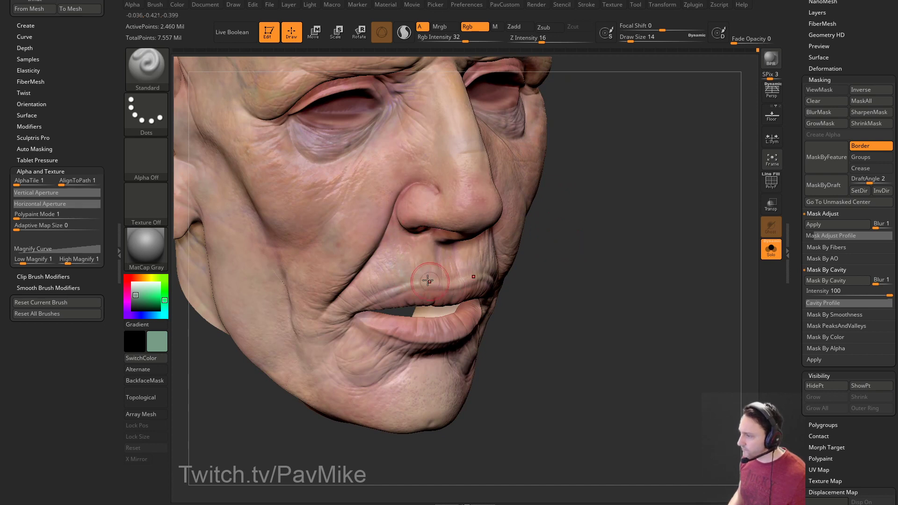
{"action": "left_click_drag", "start_coordinate": [430, 279], "coordinate": [443, 264]}
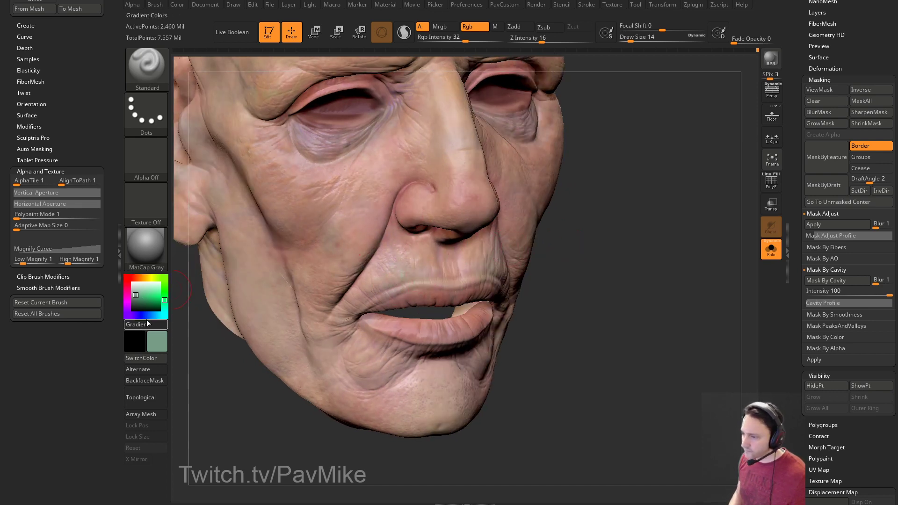
Pick a dark blue-grey colour and dab it above the upper lip.
{"action": "left_click", "coordinate": [153, 316]}
{"action": "left_click", "coordinate": [137, 298]}
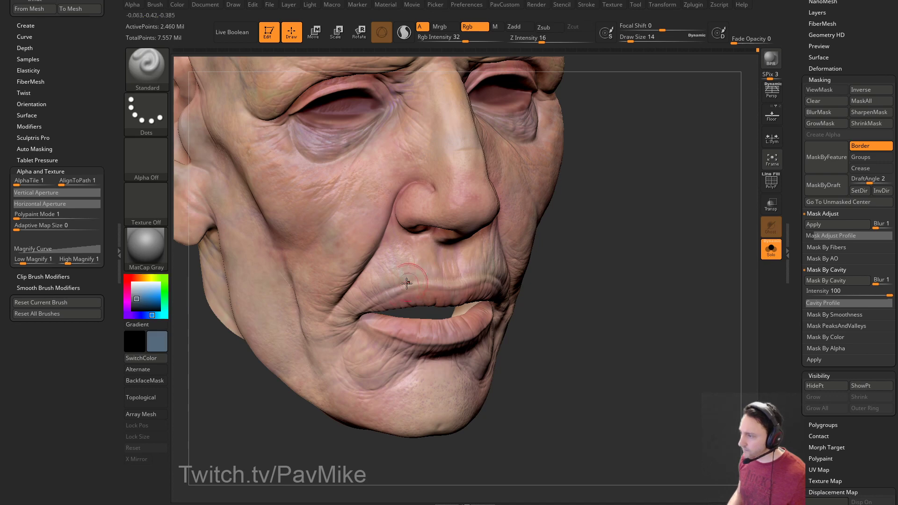
{"action": "mouse_move", "coordinate": [392, 281]}
{"action": "left_mouse_down"}
{"action": "mouse_move", "coordinate": [400, 279]}
{"action": "mouse_move", "coordinate": [378, 262]}
{"action": "left_mouse_up"}
{"action": "left_click_drag", "start_coordinate": [542, 239], "coordinate": [525, 235]}
{"action": "left_click_drag", "start_coordinate": [608, 215], "coordinate": [614, 246]}
Choose a saturated red paint colour and turn the head into profile.
{"action": "left_click", "coordinate": [133, 278]}
{"action": "left_click", "coordinate": [127, 278]}
{"action": "left_click_drag", "start_coordinate": [141, 295], "coordinate": [139, 298]}
{"action": "mouse_move", "coordinate": [568, 229]}
{"action": "left_mouse_down"}
{"action": "mouse_move", "coordinate": [598, 226]}
{"action": "mouse_move", "coordinate": [576, 233]}
{"action": "left_mouse_up"}
{"action": "left_click_drag", "start_coordinate": [531, 260], "coordinate": [506, 255]}
{"action": "left_click_drag", "start_coordinate": [616, 262], "coordinate": [553, 269]}
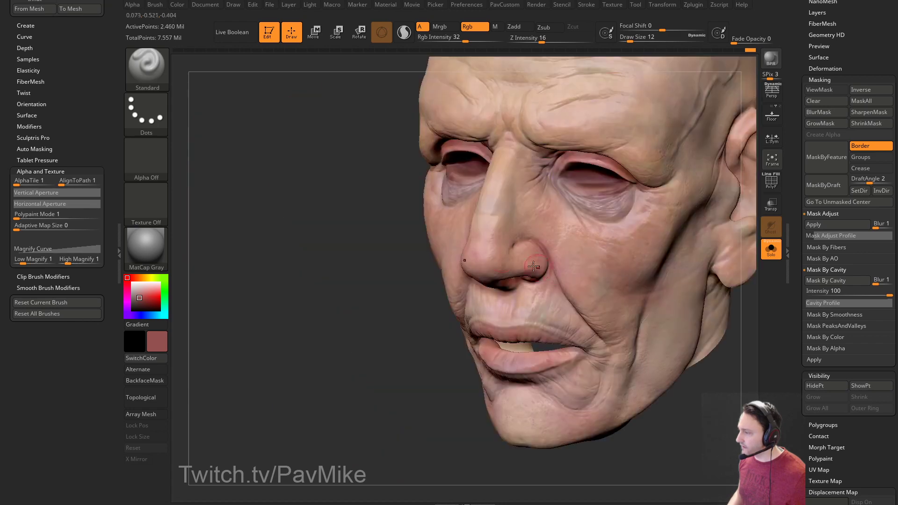
{"action": "mouse_move", "coordinate": [453, 274]}
{"action": "left_mouse_down"}
{"action": "mouse_move", "coordinate": [496, 243]}
{"action": "mouse_move", "coordinate": [478, 217]}
{"action": "mouse_move", "coordinate": [616, 183]}
{"action": "mouse_move", "coordinate": [647, 184]}
{"action": "mouse_move", "coordinate": [524, 227]}
{"action": "mouse_move", "coordinate": [679, 249]}
{"action": "mouse_move", "coordinate": [653, 229]}
{"action": "mouse_move", "coordinate": [687, 225]}
{"action": "left_mouse_up"}
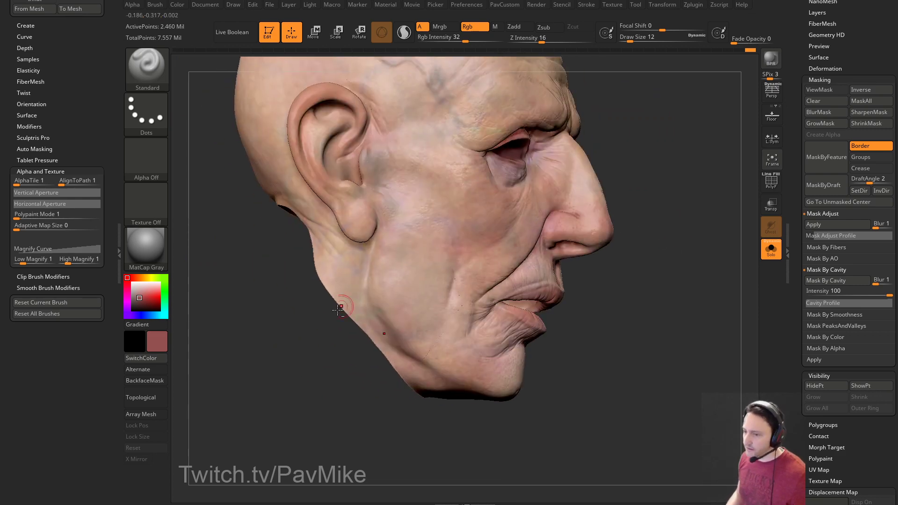
{"action": "left_click_drag", "start_coordinate": [360, 304], "coordinate": [341, 316]}
Set the brush size to 16 and paint a reddish tone onto the earlobe.
{"action": "key", "text": "s"}
{"action": "mouse_move", "coordinate": [414, 272]}
{"action": "left_mouse_down"}
{"action": "mouse_move", "coordinate": [423, 273]}
{"action": "mouse_move", "coordinate": [415, 273]}
{"action": "left_mouse_up"}
{"action": "left_click_drag", "start_coordinate": [288, 287], "coordinate": [331, 387], "text": "alt"}
{"action": "mouse_move", "coordinate": [394, 301]}
{"action": "left_mouse_down"}
{"action": "mouse_move", "coordinate": [394, 326]}
{"action": "mouse_move", "coordinate": [398, 314]}
{"action": "left_mouse_up"}
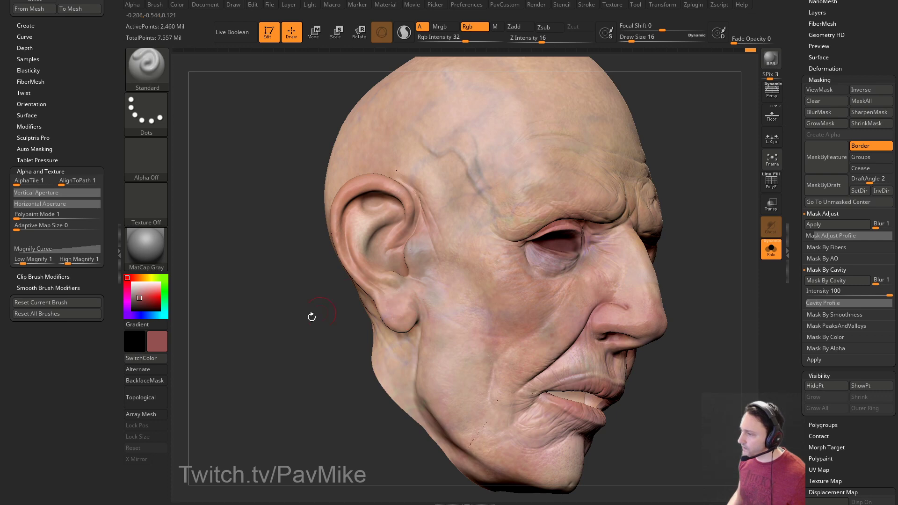
{"action": "left_click_drag", "start_coordinate": [329, 302], "coordinate": [359, 328], "text": "alt"}
{"action": "left_click_drag", "start_coordinate": [334, 309], "coordinate": [357, 302]}
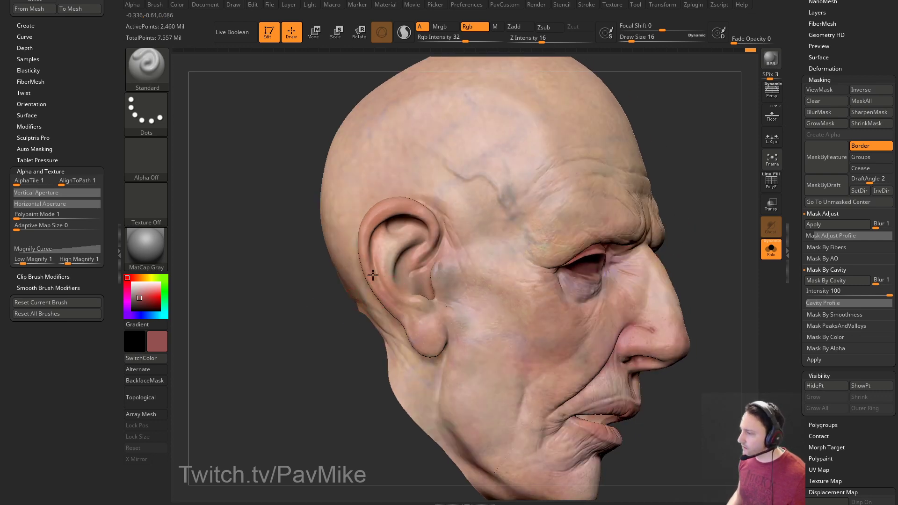
{"action": "left_click_drag", "start_coordinate": [315, 267], "coordinate": [365, 261]}
{"action": "left_click_drag", "start_coordinate": [316, 287], "coordinate": [291, 283]}
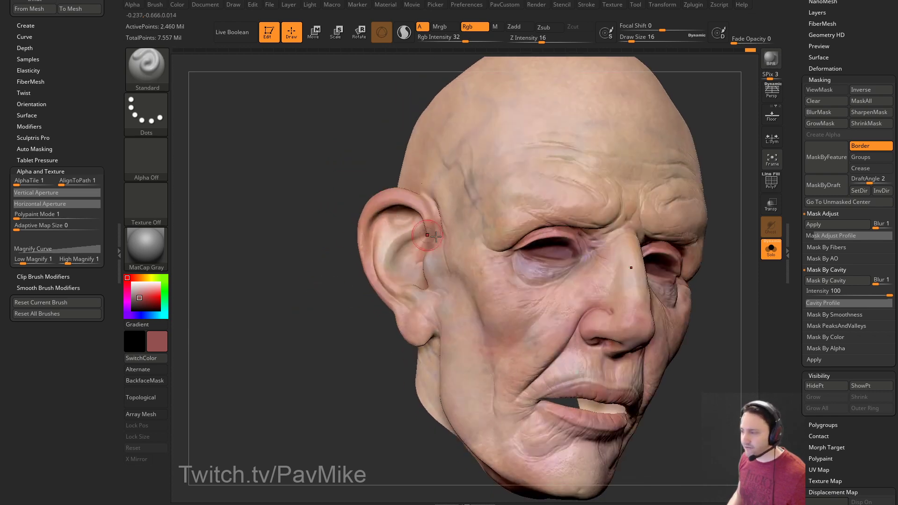
{"action": "left_click_drag", "start_coordinate": [348, 277], "coordinate": [374, 273]}
Drop the head to subdivision level 4 and switch the brush to Zadd.
{"action": "scroll", "coordinate": [424, 250], "scroll_direction": "up", "scroll_amount": 3}
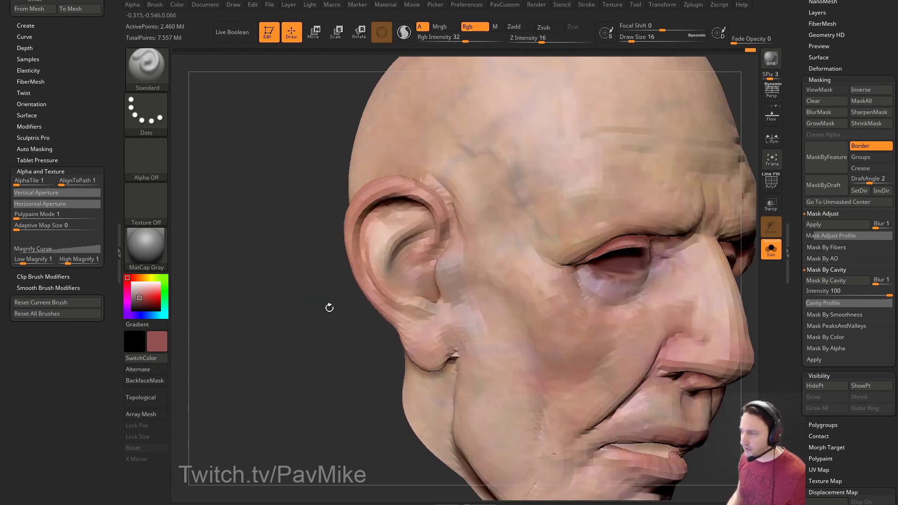
{"action": "scroll", "coordinate": [819, 132], "scroll_direction": "down", "scroll_amount": 5}
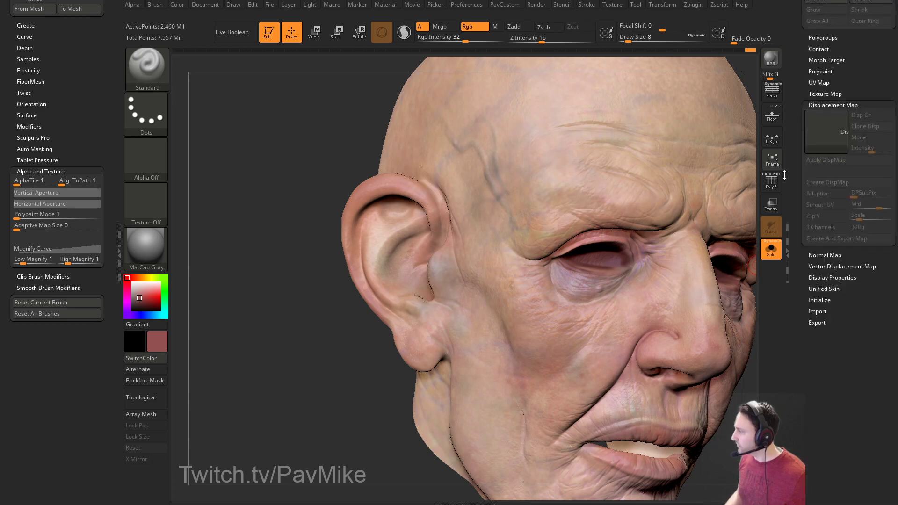
{"action": "scroll", "coordinate": [815, 110], "scroll_direction": "up", "scroll_amount": 10}
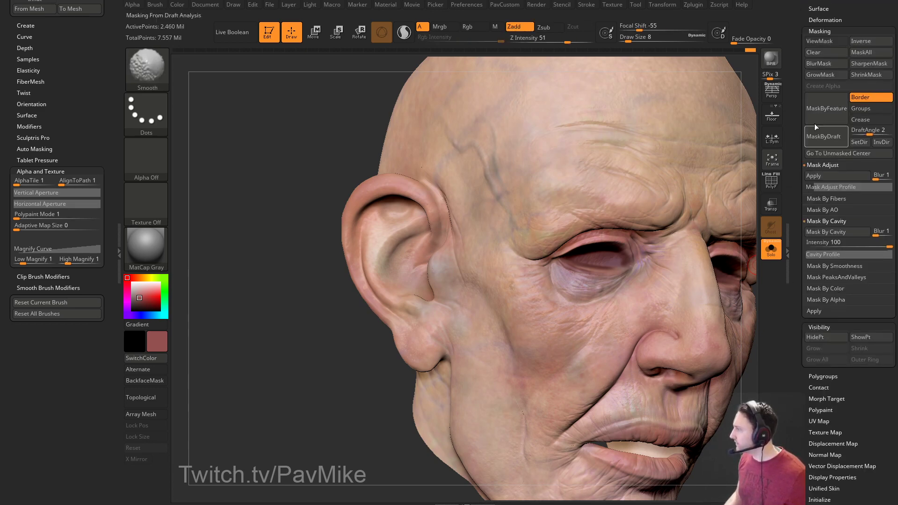
{"action": "scroll", "coordinate": [826, 202], "scroll_direction": "up", "scroll_amount": 1}
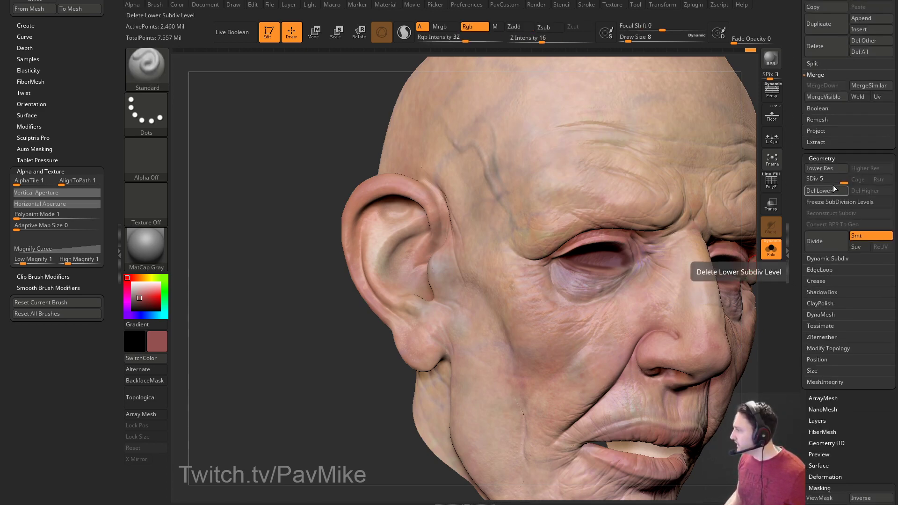
{"action": "key", "text": "shift+d"}
{"action": "left_click", "coordinate": [145, 112]}
{"action": "left_click", "coordinate": [519, 26]}
Resize the brush from 22 down to 13 while turning the head toward the viewer.
{"action": "mouse_move", "coordinate": [285, 243]}
{"action": "left_mouse_down"}
{"action": "mouse_move", "coordinate": [260, 239]}
{"action": "mouse_move", "coordinate": [355, 227]}
{"action": "left_mouse_up"}
{"action": "key", "text": "bracketright"}
{"action": "key", "text": "bracketright"}
{"action": "key", "text": "bracketright"}
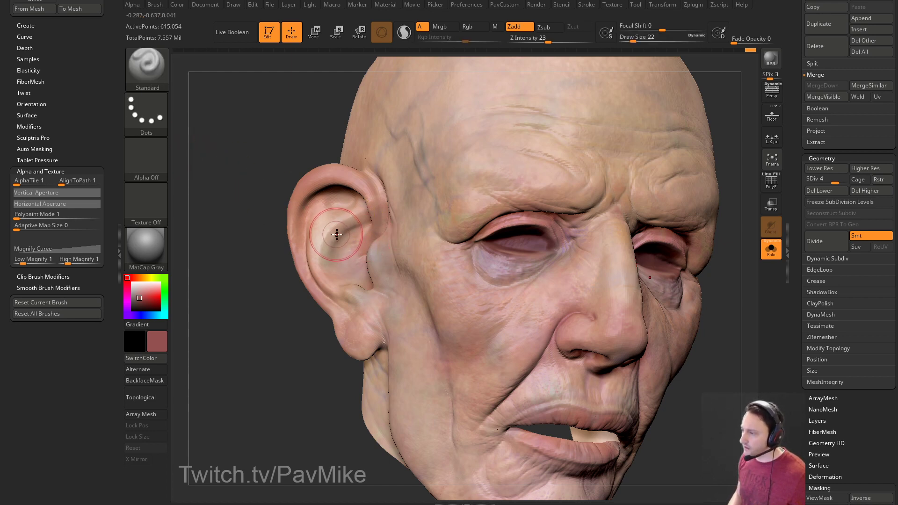
{"action": "key", "text": "bracketleft"}
{"action": "mouse_move", "coordinate": [280, 287]}
{"action": "left_mouse_down"}
{"action": "mouse_move", "coordinate": [276, 273]}
{"action": "mouse_move", "coordinate": [348, 213]}
{"action": "left_mouse_up"}
{"action": "key", "text": "bracketleft"}
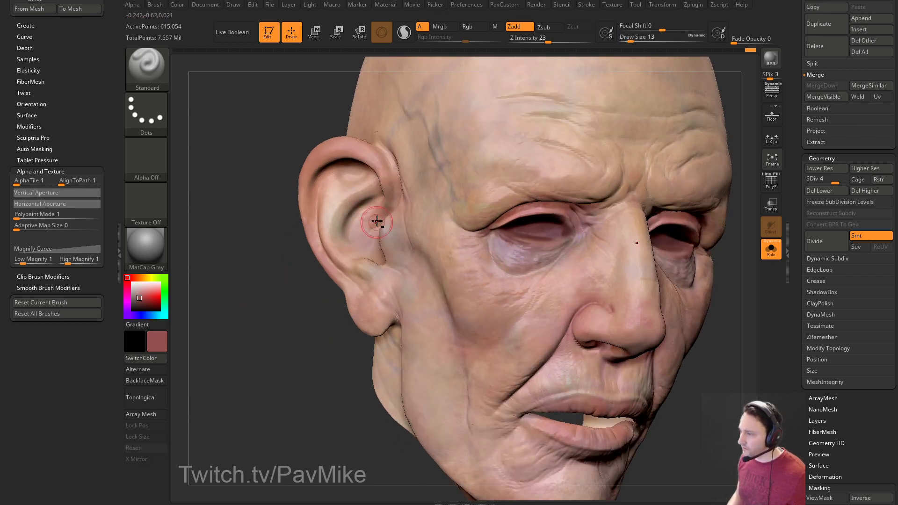
{"action": "mouse_move", "coordinate": [280, 287]}
{"action": "left_mouse_down"}
{"action": "mouse_move", "coordinate": [334, 255]}
{"action": "mouse_move", "coordinate": [295, 286]}
{"action": "mouse_move", "coordinate": [279, 244]}
{"action": "left_mouse_up"}
Select DamStandard at size 20 and carve a crease along the back of the ear.
{"action": "type", "text": "bdss20"}
{"action": "key", "text": "Return"}
{"action": "left_click_drag", "start_coordinate": [295, 299], "coordinate": [322, 262]}
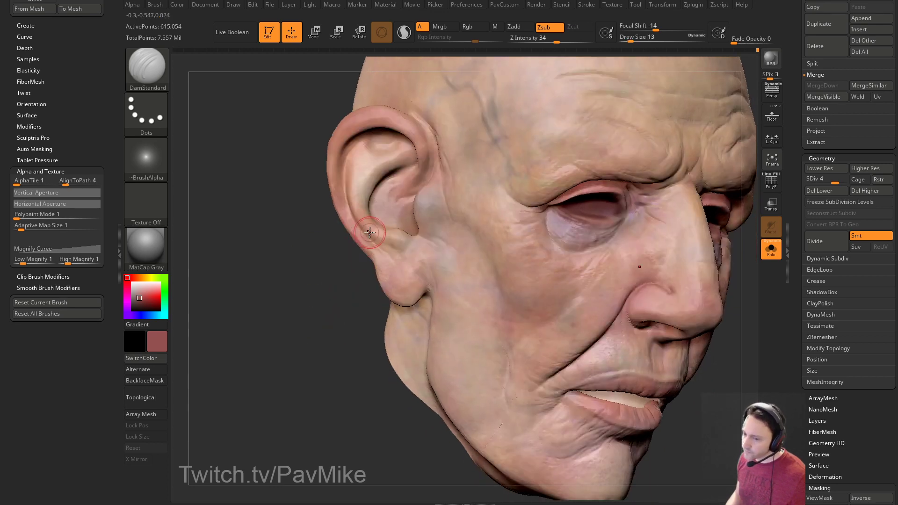
{"action": "key", "text": "alt"}
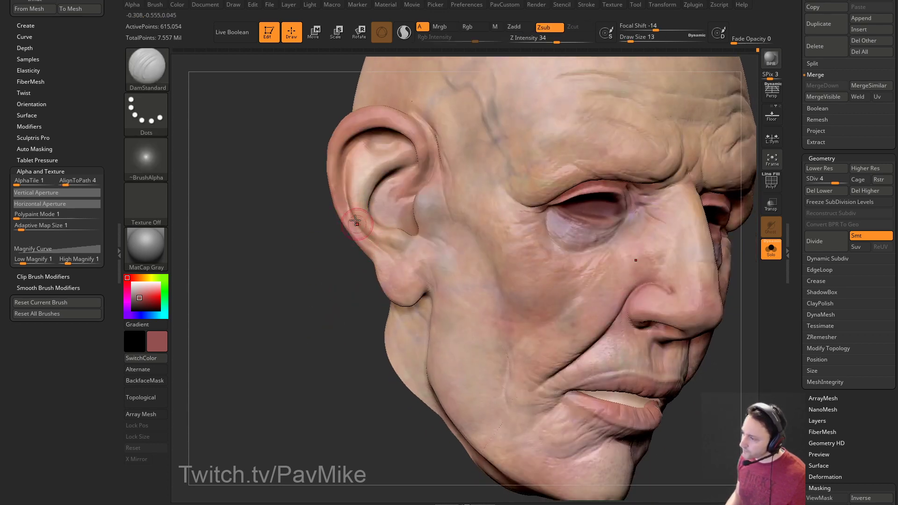
{"action": "left_click_drag", "start_coordinate": [323, 262], "coordinate": [359, 202]}
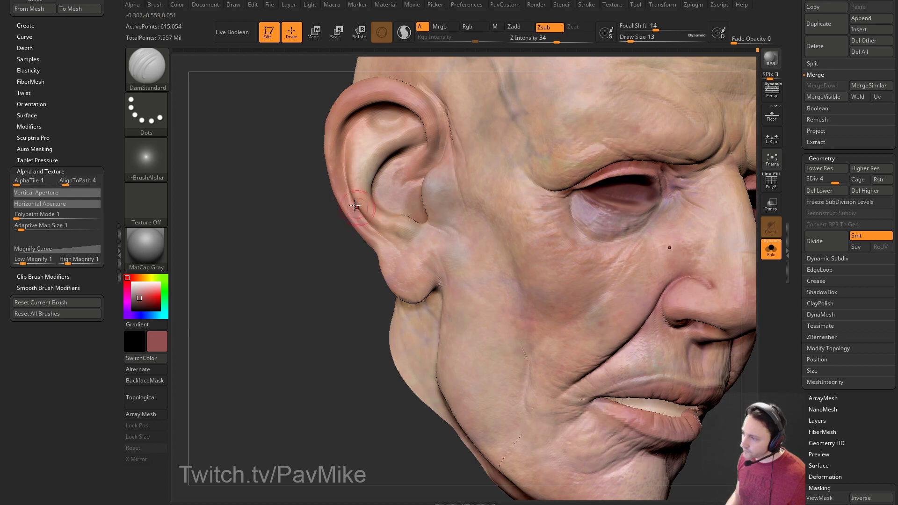
{"action": "left_click_drag", "start_coordinate": [328, 286], "coordinate": [360, 244]}
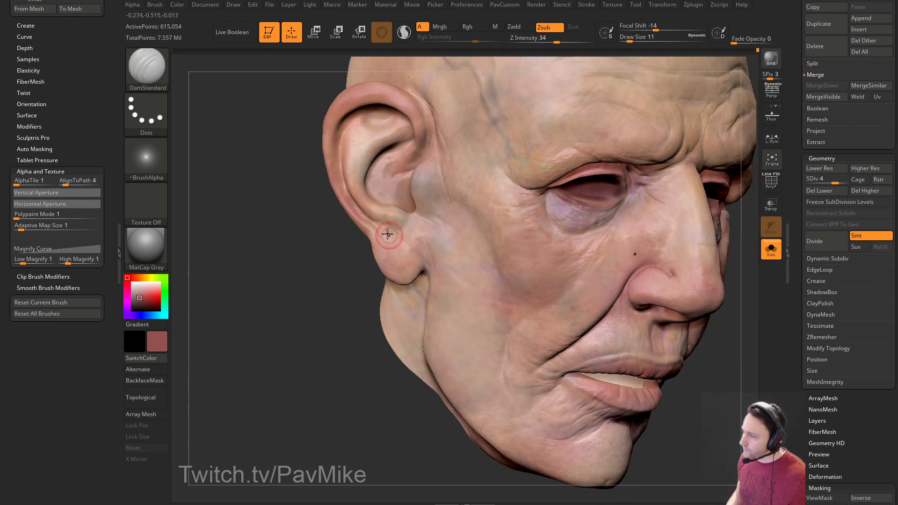
Switch to the Clay brush and orbit the face toward the viewer.
{"action": "key", "text": "b"}
{"action": "key", "text": "c"}
{"action": "key", "text": "l"}
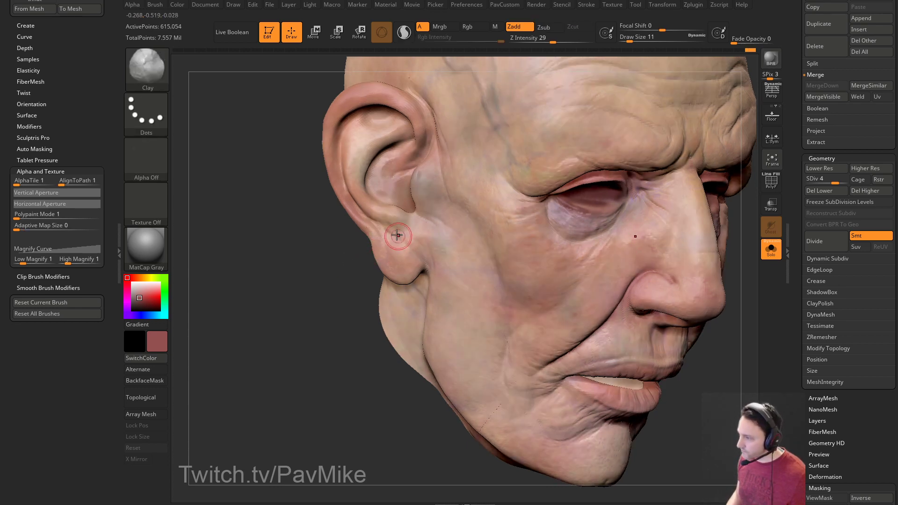
{"action": "right_click_drag", "start_coordinate": [415, 251], "coordinate": [409, 226]}
{"action": "right_click_drag", "start_coordinate": [305, 267], "coordinate": [367, 266]}
Return to DamStandard at size 14 and reframe the head in a left three-quarter view.
{"action": "key", "text": "b"}
{"action": "key", "text": "d"}
{"action": "key", "text": "s"}
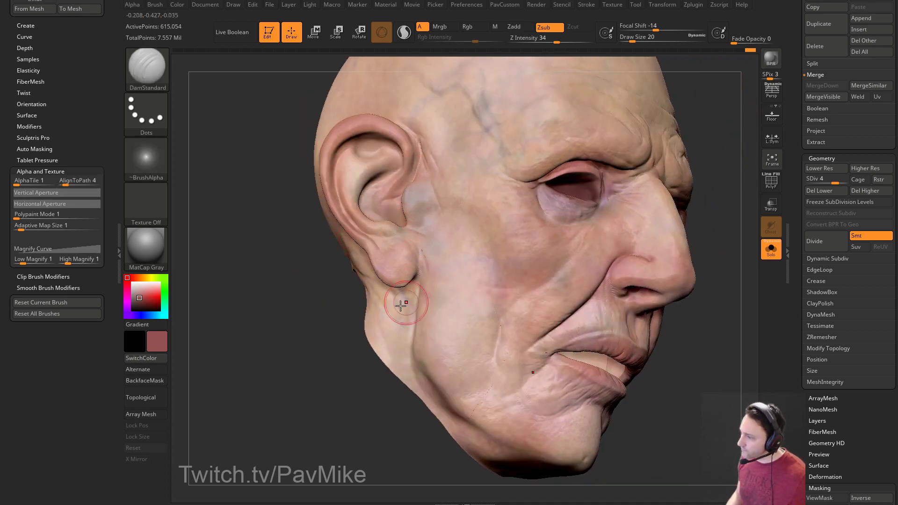
{"action": "right_click_drag", "start_coordinate": [411, 294], "coordinate": [436, 300]}
{"action": "key", "text": "["}
{"action": "right_click_drag", "start_coordinate": [394, 332], "coordinate": [271, 327]}
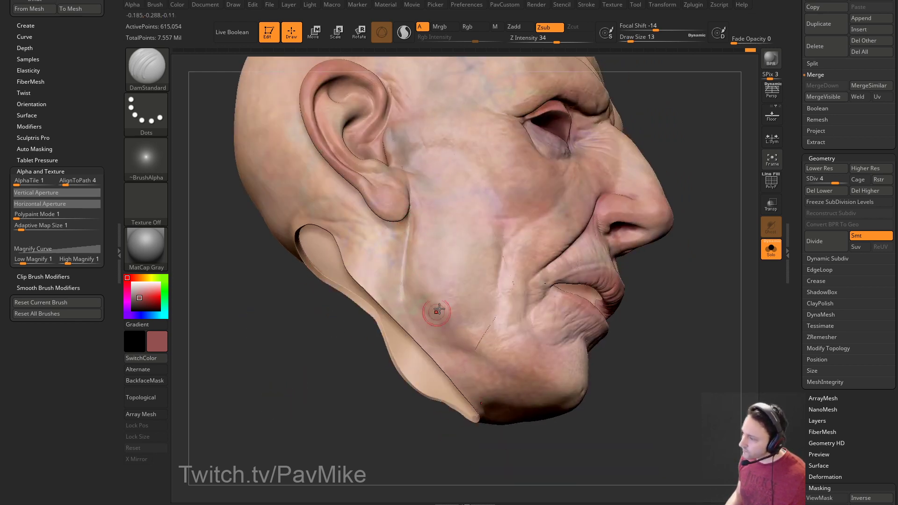
{"action": "right_click_drag", "start_coordinate": [427, 315], "coordinate": [404, 291]}
{"action": "right_click_drag", "start_coordinate": [432, 326], "coordinate": [646, 318]}
Turn on perspective, run a BPR render, and clear the brush settings from the left tray.
{"action": "key", "text": "p"}
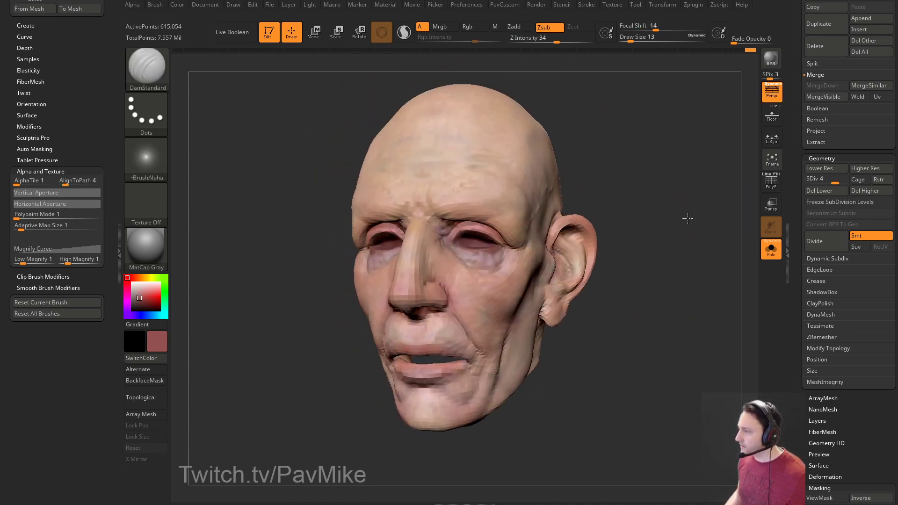
{"action": "left_click", "coordinate": [771, 58]}
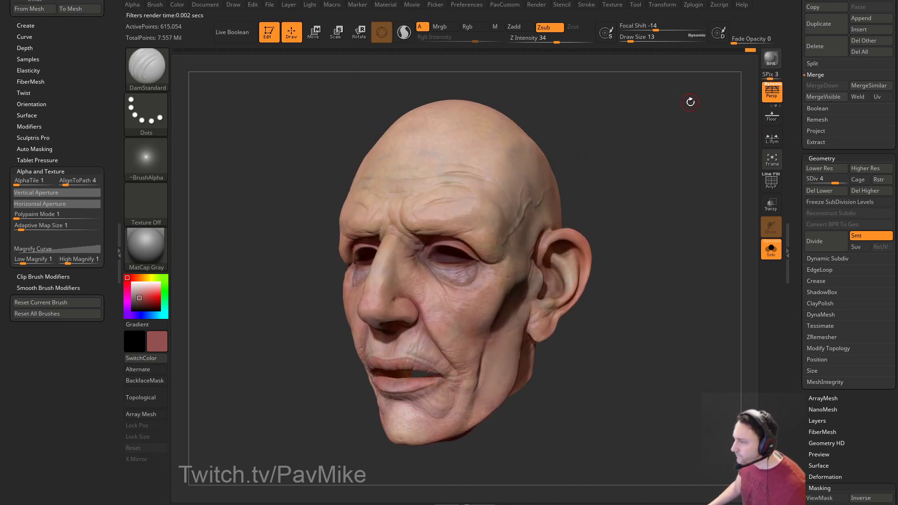
{"action": "left_click_drag", "start_coordinate": [93, 62], "coordinate": [115, 195]}
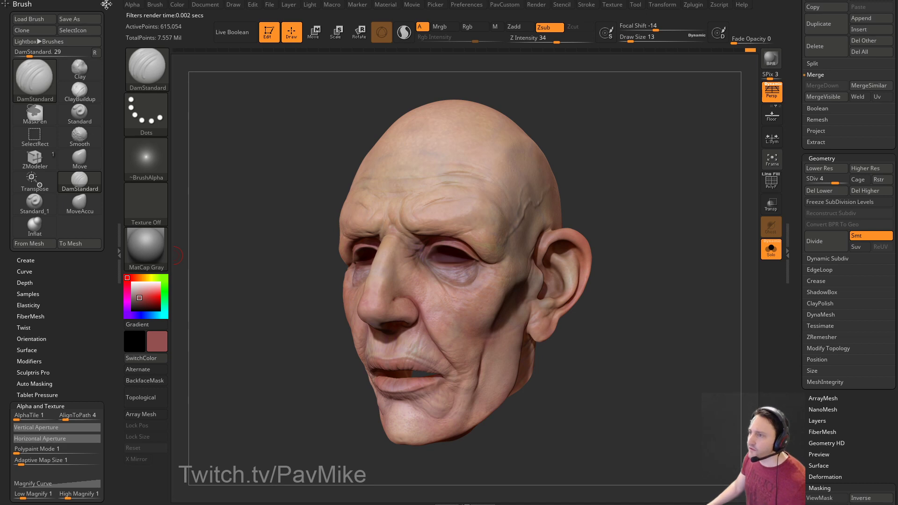
{"action": "left_click", "coordinate": [104, 5]}
Dock the Render palette at left, toggle BPR Filter F1 on and off, and re-render frontally.
{"action": "left_click", "coordinate": [536, 4]}
{"action": "left_click_drag", "start_coordinate": [530, 16], "coordinate": [82, 70]}
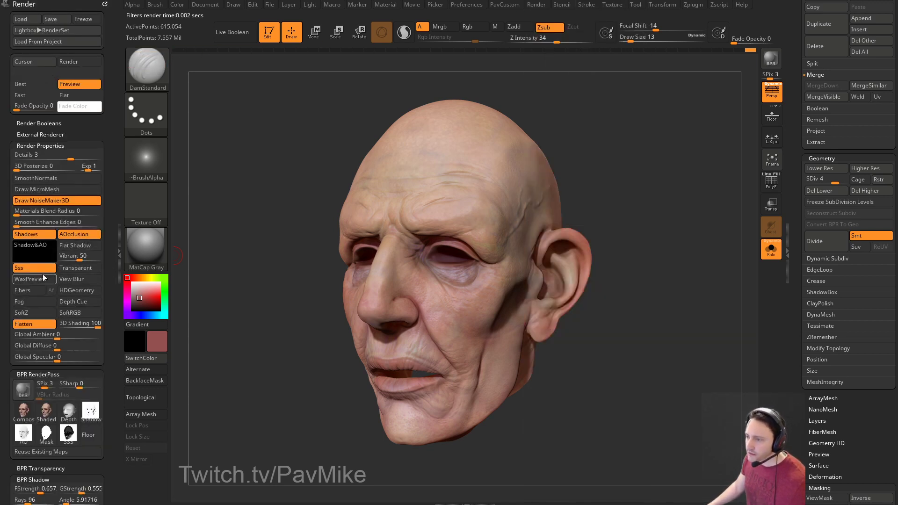
{"action": "scroll", "coordinate": [77, 279], "scroll_direction": "down", "scroll_amount": 15}
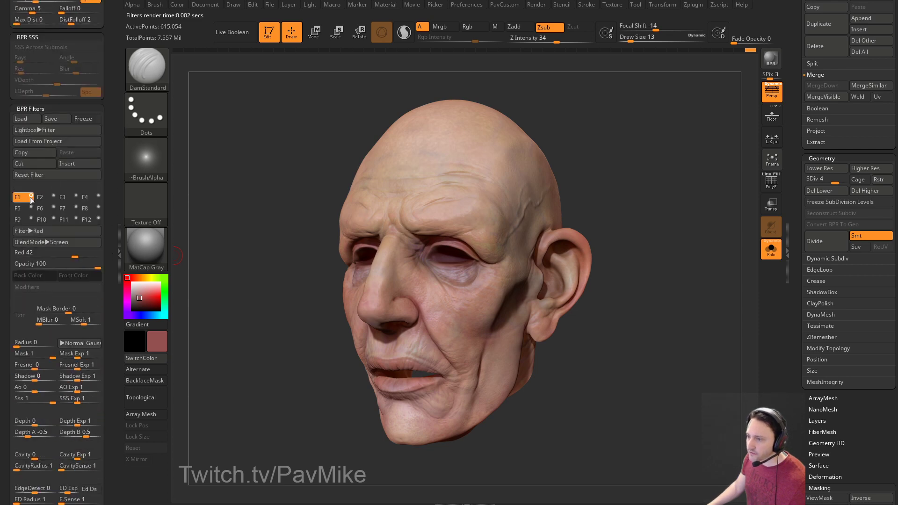
{"action": "left_click", "coordinate": [31, 196]}
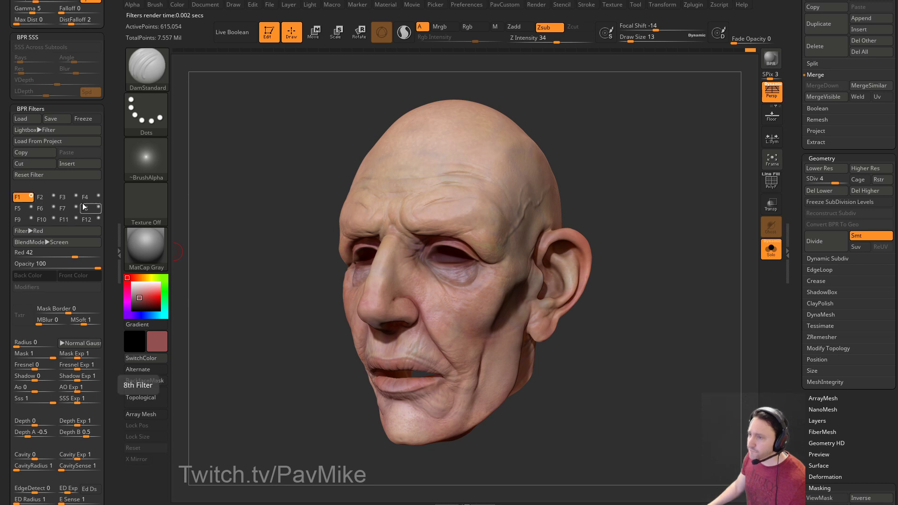
{"action": "left_click", "coordinate": [31, 196]}
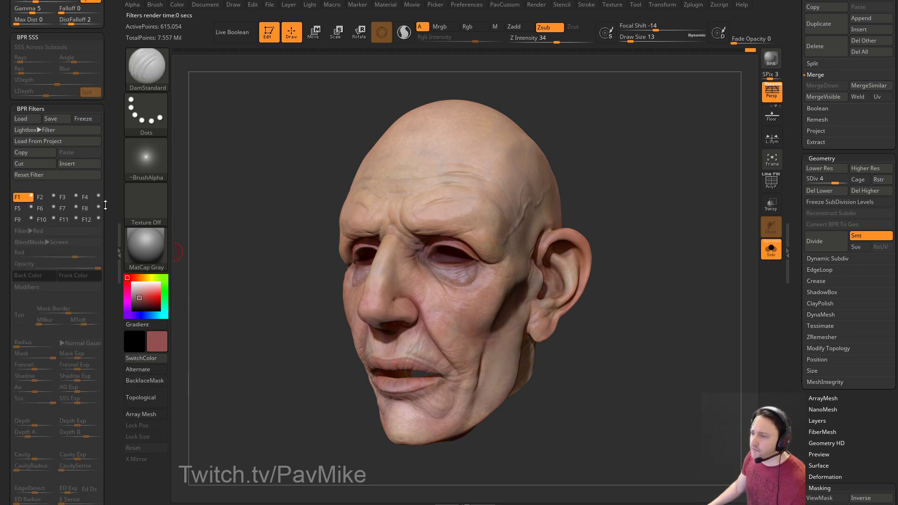
{"action": "left_click_drag", "start_coordinate": [109, 197], "coordinate": [109, 206]}
{"action": "left_click", "coordinate": [766, 60]}
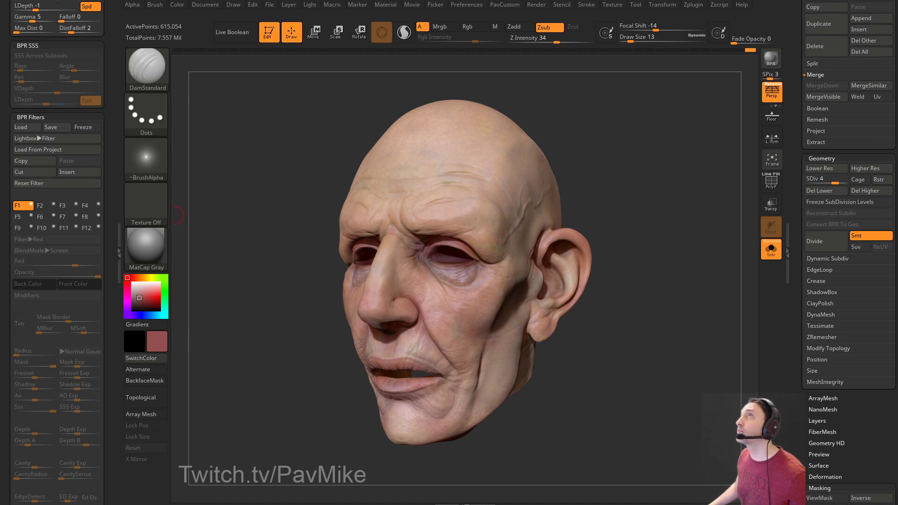
{"action": "left_click_drag", "start_coordinate": [582, 96], "coordinate": [612, 106]}
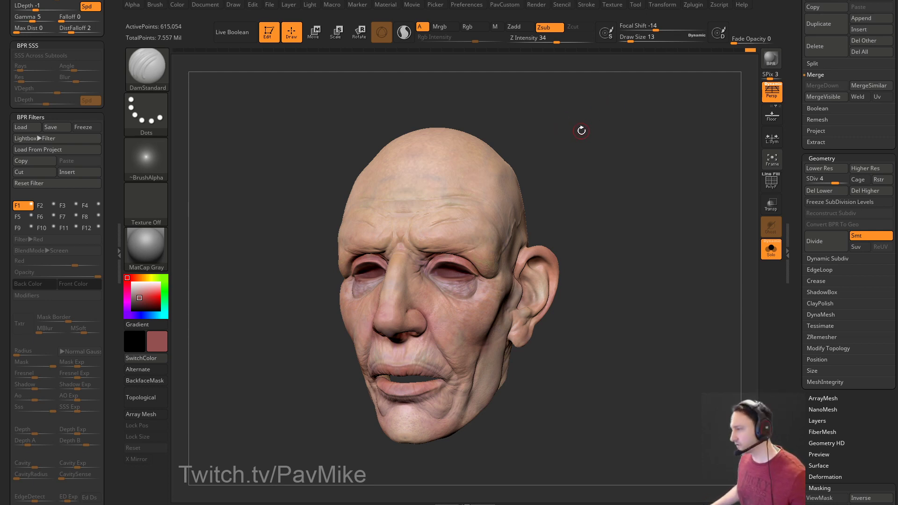
{"action": "left_click_drag", "start_coordinate": [584, 138], "coordinate": [505, 166]}
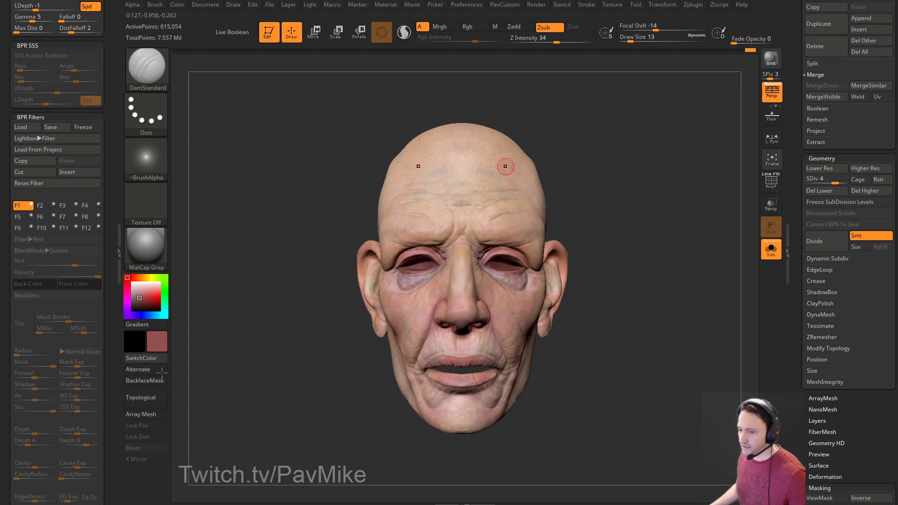
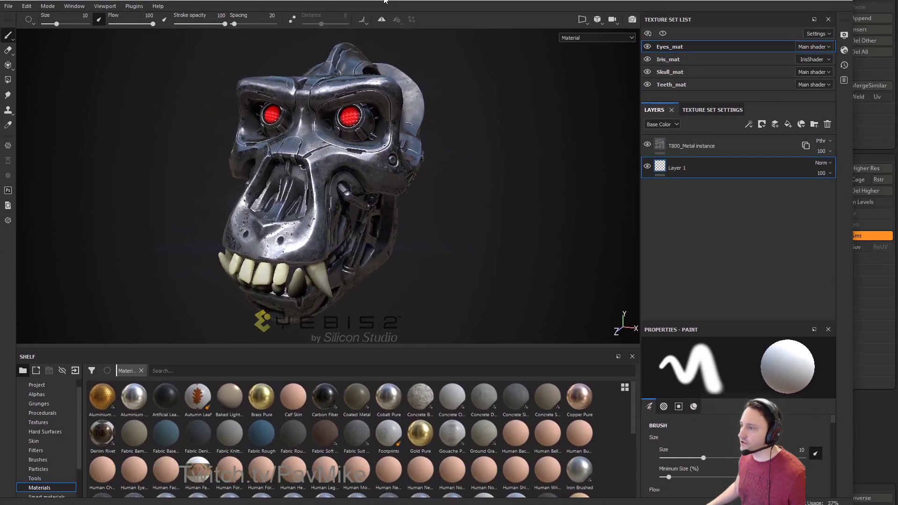
Orbit the skull, then review the application settings and cancel without changing anything.
{"action": "left_click_drag", "start_coordinate": [495, 164], "coordinate": [533, 150], "text": "alt"}
{"action": "left_click", "coordinate": [26, 5]}
{"action": "left_click", "coordinate": [42, 49]}
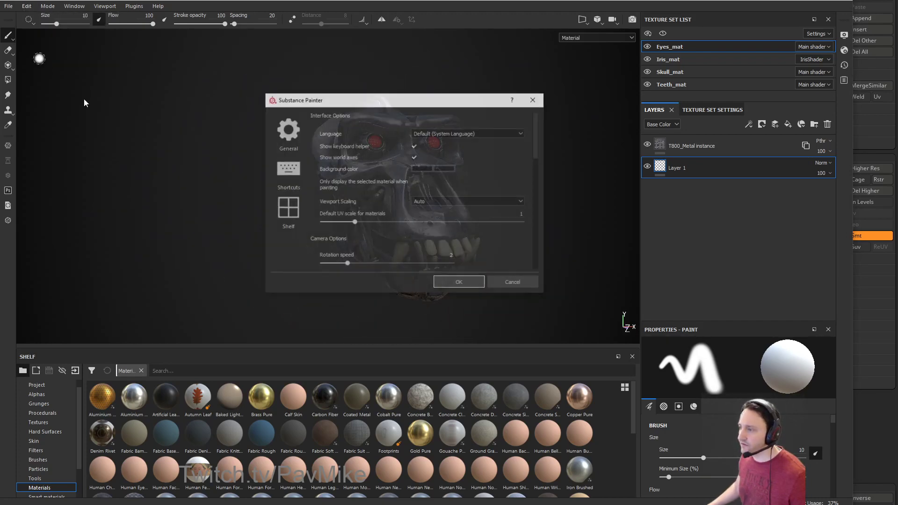
{"action": "left_click_drag", "start_coordinate": [264, 93], "coordinate": [264, 57]}
{"action": "scroll", "coordinate": [318, 223], "scroll_direction": "down", "scroll_amount": 5}
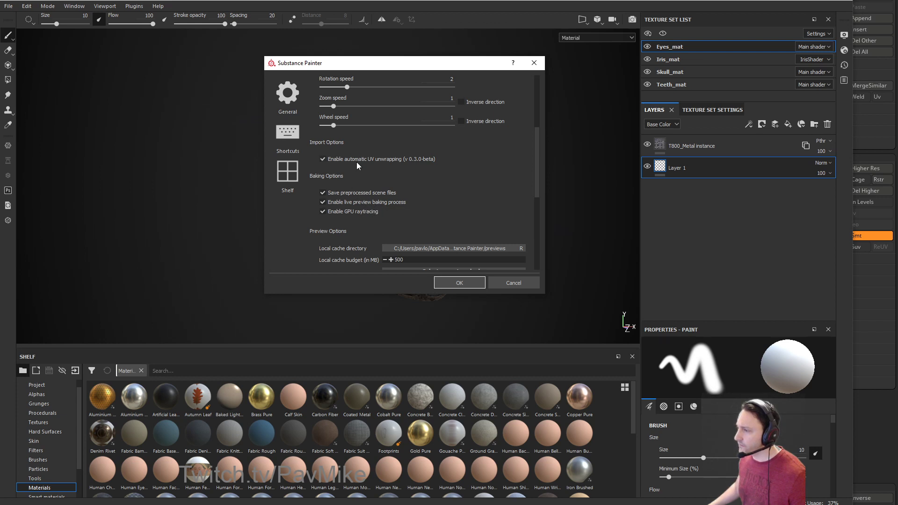
{"action": "scroll", "coordinate": [356, 161], "scroll_direction": "down", "scroll_amount": 7}
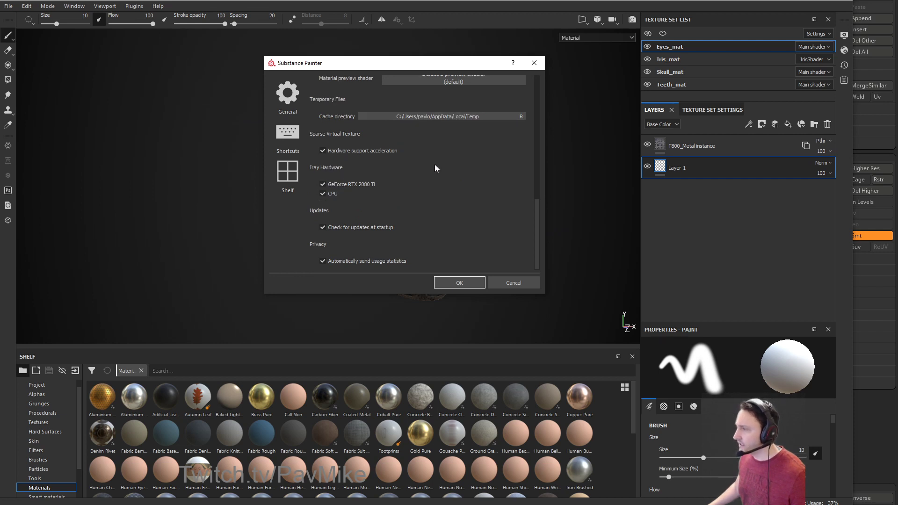
{"action": "left_click", "coordinate": [509, 283]}
Open the texture export for Eyes_mat, Iris_mat, Skull_mat and Teeth_mat as png.
{"action": "mouse_move", "coordinate": [444, 162]}
{"action": "left_mouse_down", "text": "alt"}
{"action": "mouse_move", "coordinate": [567, 212]}
{"action": "mouse_move", "coordinate": [520, 161]}
{"action": "mouse_move", "coordinate": [449, 169]}
{"action": "mouse_move", "coordinate": [553, 170]}
{"action": "mouse_move", "coordinate": [489, 154]}
{"action": "left_mouse_up", "text": "alt"}
{"action": "left_click", "coordinate": [9, 7]}
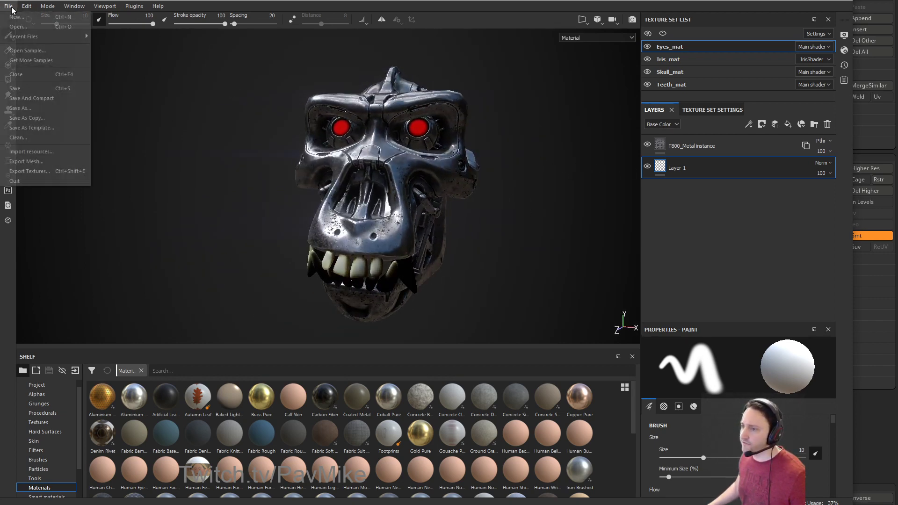
{"action": "left_click", "coordinate": [29, 167]}
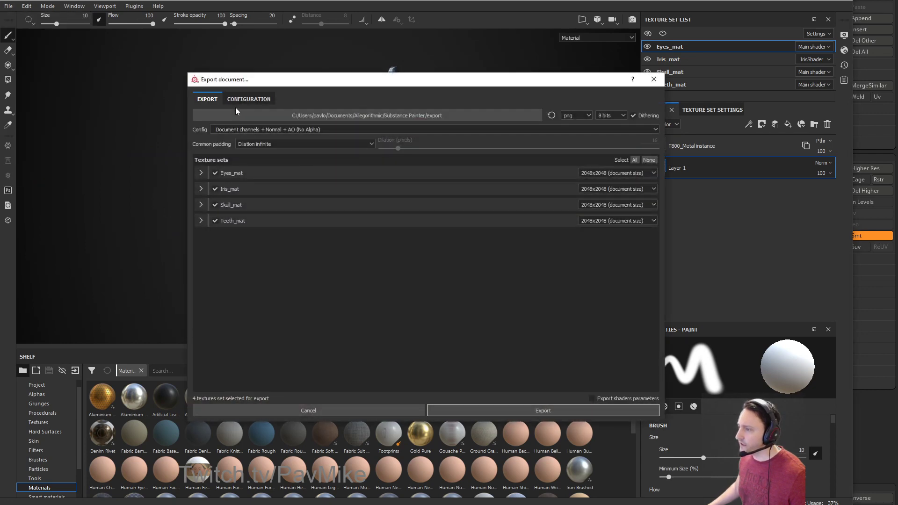
Check the CONFIGURATION export presets, then cancel the texture export.
{"action": "left_click", "coordinate": [242, 100]}
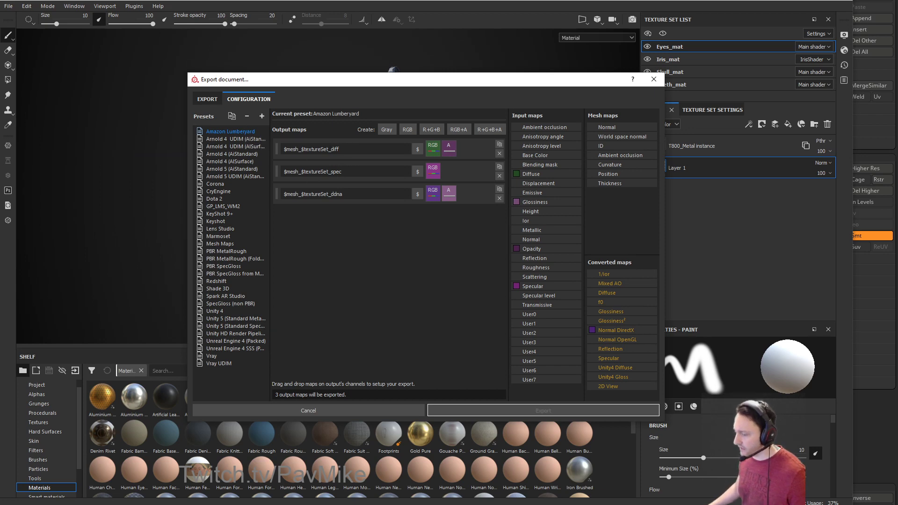
{"action": "left_click", "coordinate": [654, 79]}
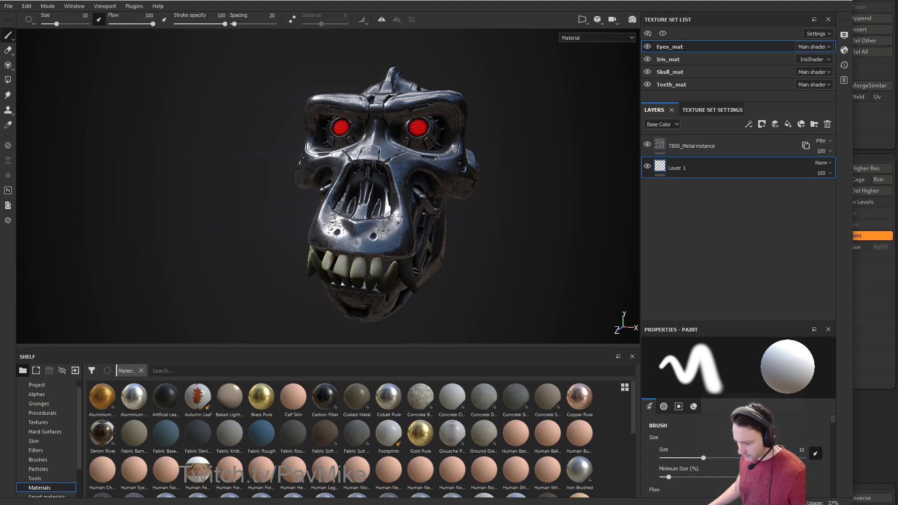
{"action": "key", "text": "alt+Tab"}
Open the Mechanical Skull artwork page and browse its Substance Painter and Rendering playlists.
{"action": "left_click", "coordinate": [63, 36]}
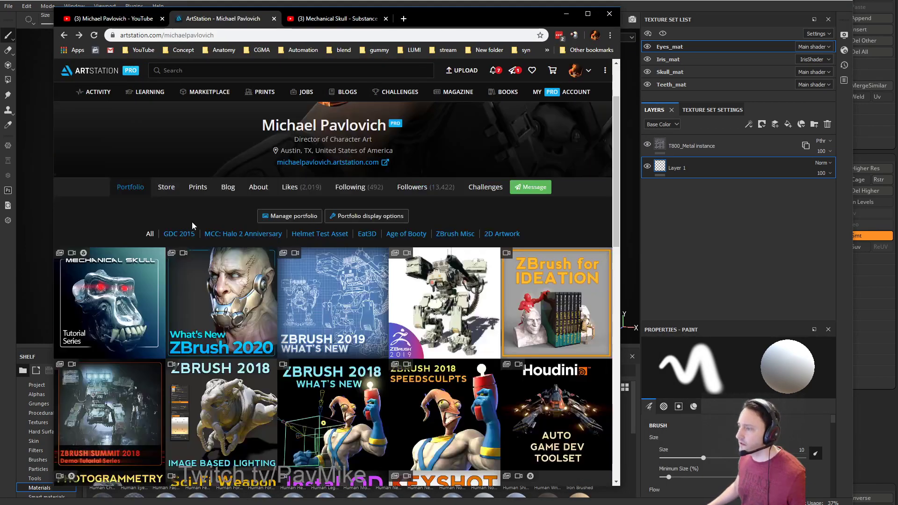
{"action": "left_click", "coordinate": [110, 301]}
{"action": "scroll", "coordinate": [253, 256], "scroll_direction": "down", "scroll_amount": 2}
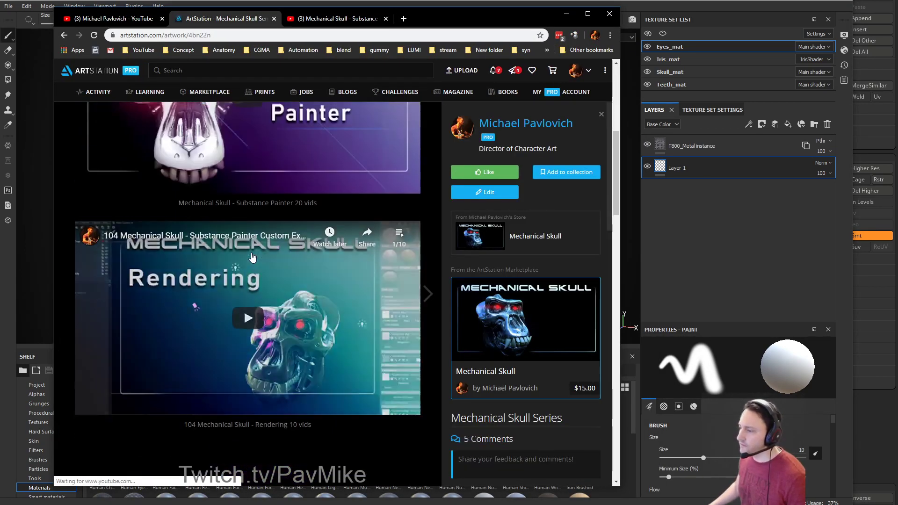
{"action": "scroll", "coordinate": [327, 210], "scroll_direction": "up", "scroll_amount": 2}
{"action": "left_click", "coordinate": [399, 149]}
{"action": "scroll", "coordinate": [378, 196], "scroll_direction": "down", "scroll_amount": 6}
{"action": "scroll", "coordinate": [104, 272], "scroll_direction": "down", "scroll_amount": 1}
{"action": "scroll", "coordinate": [105, 272], "scroll_direction": "down", "scroll_amount": 3}
{"action": "left_click", "coordinate": [398, 229]}
{"action": "scroll", "coordinate": [359, 318], "scroll_direction": "down", "scroll_amount": 3}
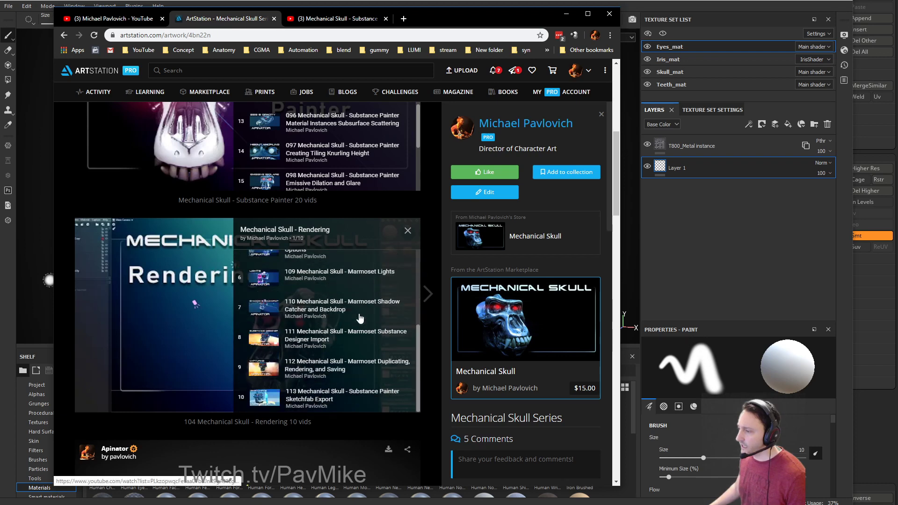
{"action": "scroll", "coordinate": [359, 318], "scroll_direction": "down", "scroll_amount": 3}
{"action": "scroll", "coordinate": [363, 208], "scroll_direction": "up", "scroll_amount": 3}
{"action": "scroll", "coordinate": [348, 196], "scroll_direction": "down", "scroll_amount": 3}
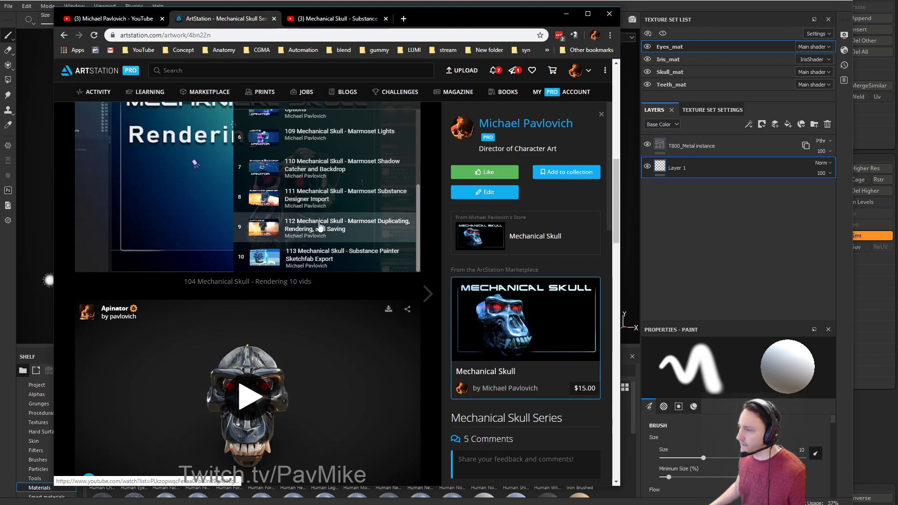
Play the Marmoset Substance Designer Import video muted, skipping ahead through 2:26 to near the end.
{"action": "left_click", "coordinate": [318, 201]}
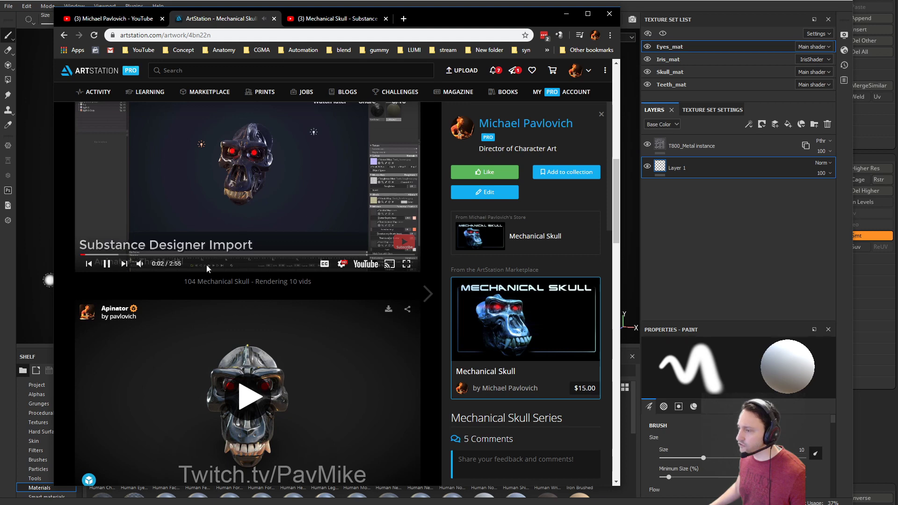
{"action": "left_click", "coordinate": [139, 265]}
{"action": "left_click_drag", "start_coordinate": [150, 256], "coordinate": [293, 257]}
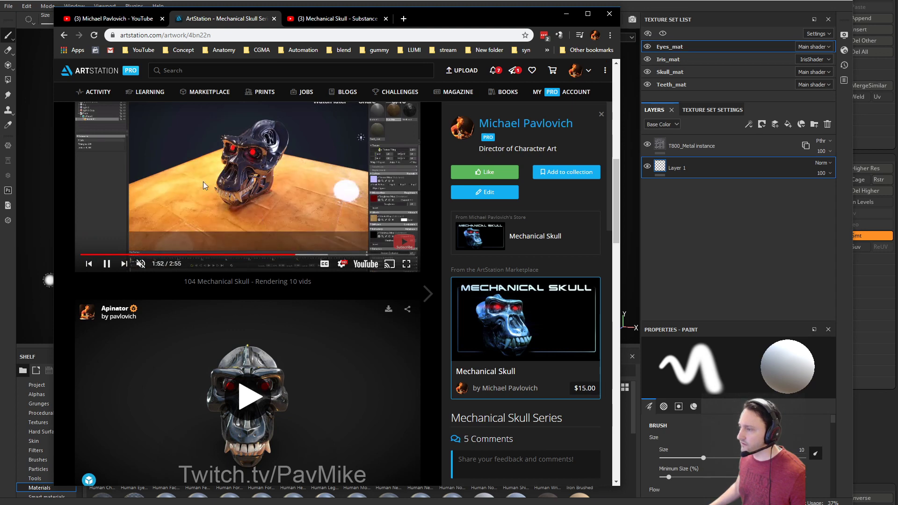
{"action": "left_click", "coordinate": [310, 255]}
{"action": "left_click", "coordinate": [334, 254]}
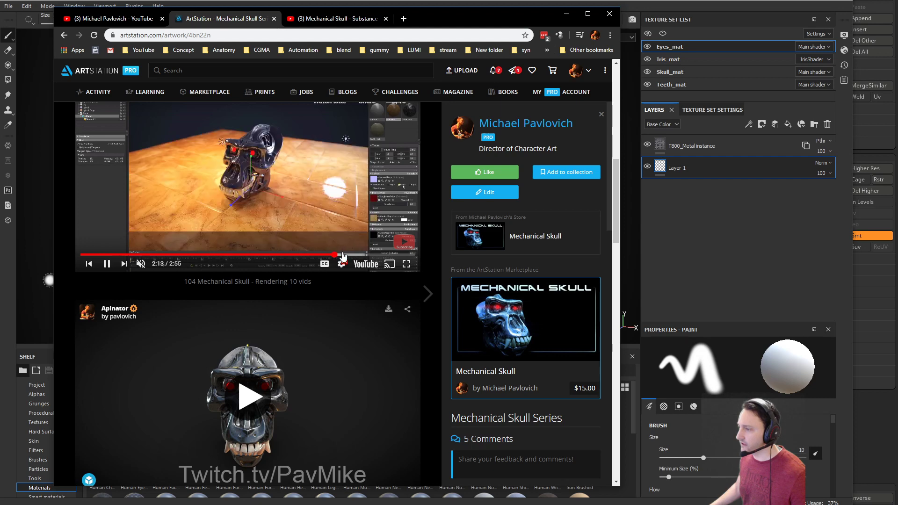
{"action": "left_click", "coordinate": [360, 254]}
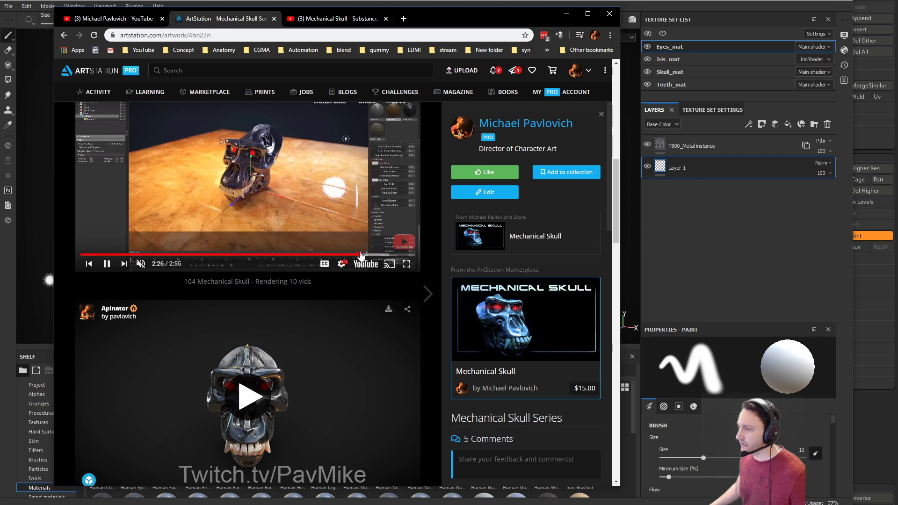
{"action": "left_click", "coordinate": [396, 255]}
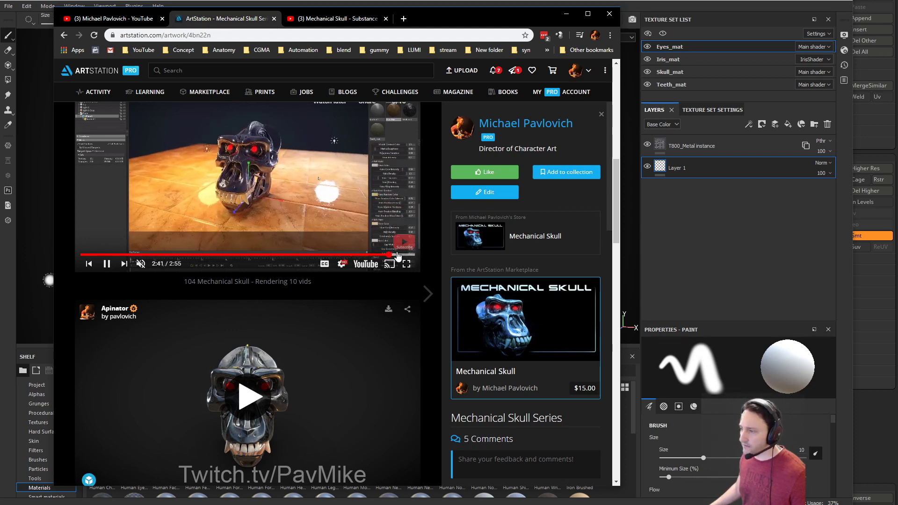
Open the embedded video's playlist and scroll through its entries.
{"action": "scroll", "coordinate": [282, 252], "scroll_direction": "down", "scroll_amount": 5}
{"action": "scroll", "coordinate": [399, 231], "scroll_direction": "up", "scroll_amount": 8}
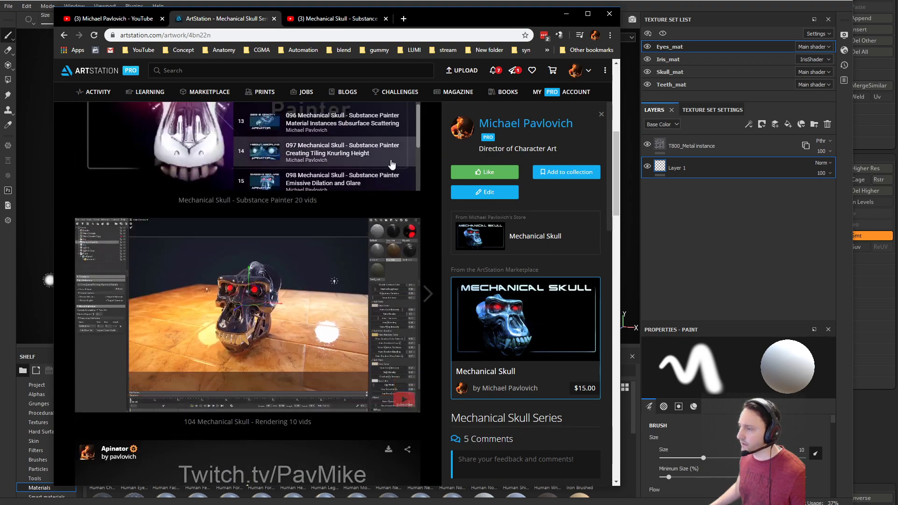
{"action": "left_click", "coordinate": [399, 232]}
{"action": "scroll", "coordinate": [296, 280], "scroll_direction": "down", "scroll_amount": 6}
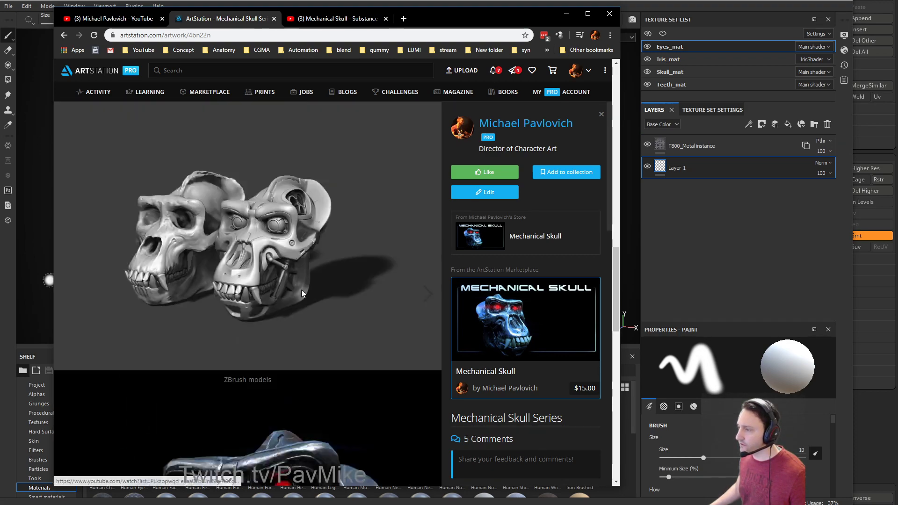
{"action": "scroll", "coordinate": [295, 279], "scroll_direction": "up", "scroll_amount": 5}
{"action": "scroll", "coordinate": [309, 243], "scroll_direction": "down", "scroll_amount": 5}
{"action": "scroll", "coordinate": [318, 327], "scroll_direction": "up", "scroll_amount": 6}
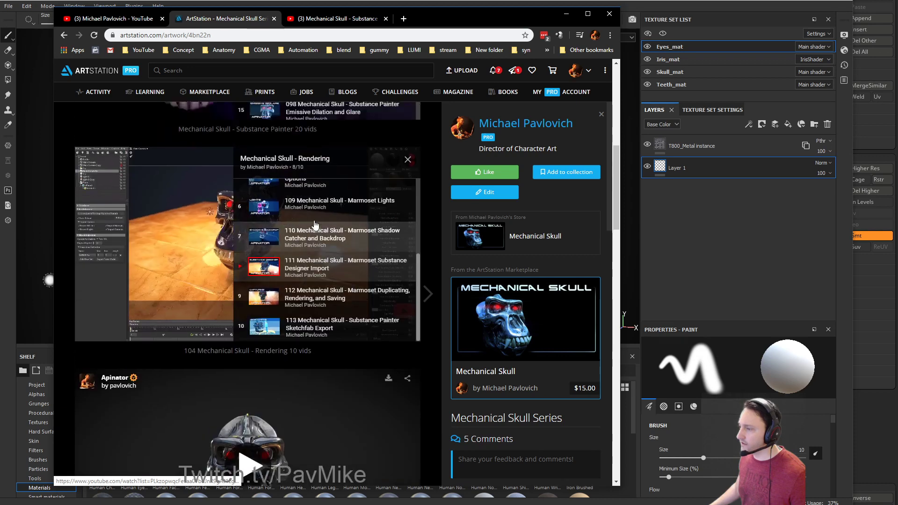
Search Google for the artist's Sketchfab profile and open the Apinator model page.
{"action": "left_click", "coordinate": [403, 18]}
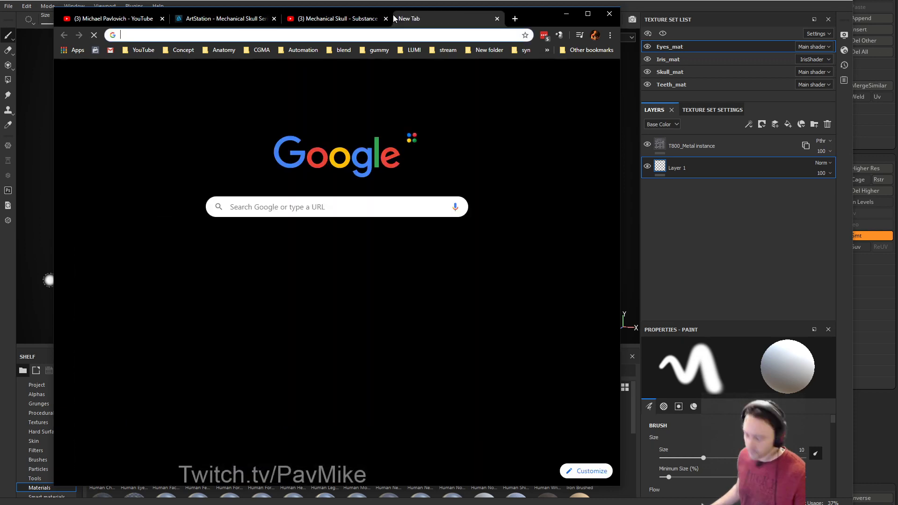
{"action": "type", "text": "pavlovich sket"}
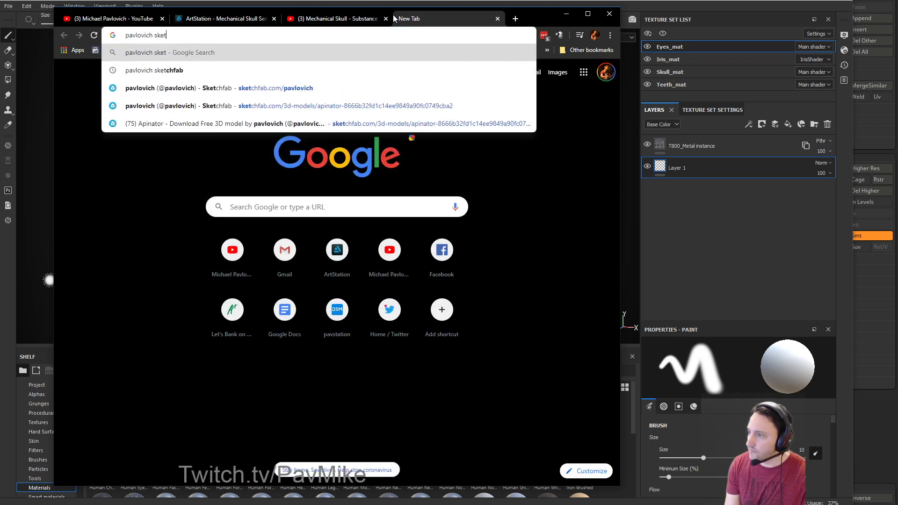
{"action": "type", "text": "chfab"}
{"action": "key", "text": "Return"}
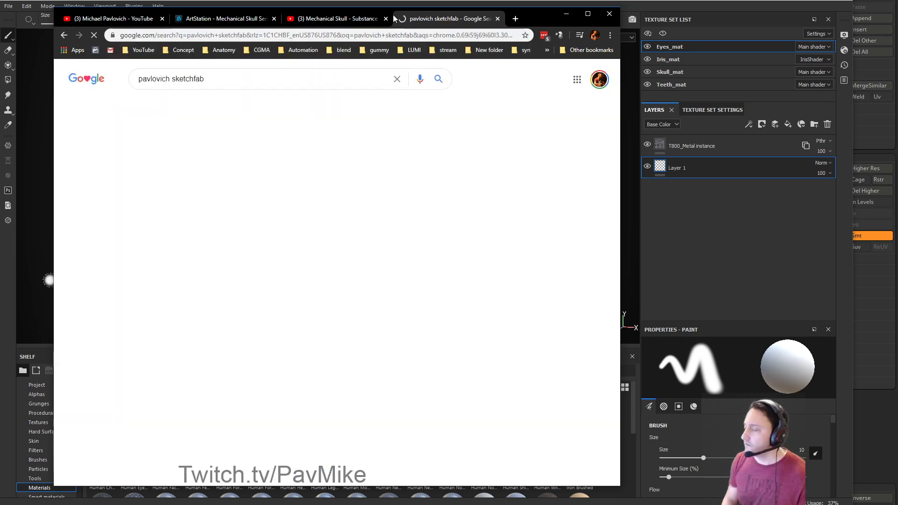
{"action": "left_click", "coordinate": [251, 158]}
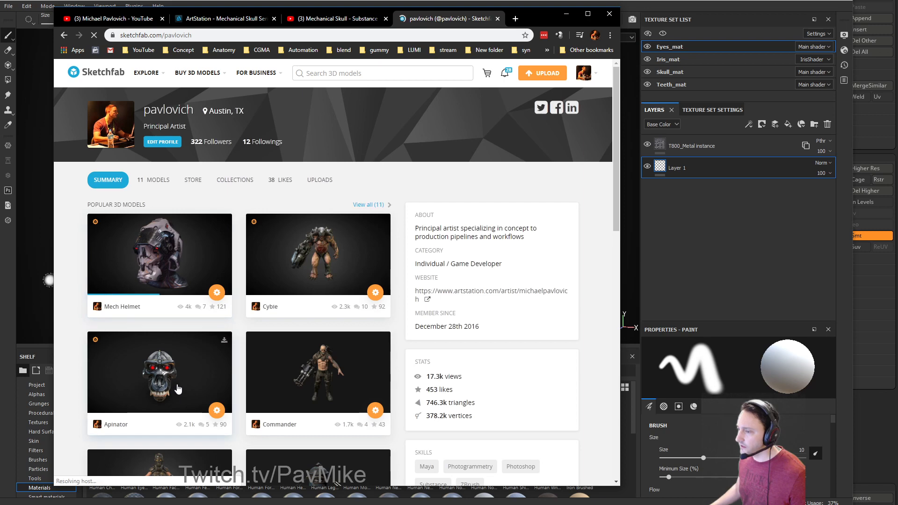
{"action": "left_click", "coordinate": [175, 377]}
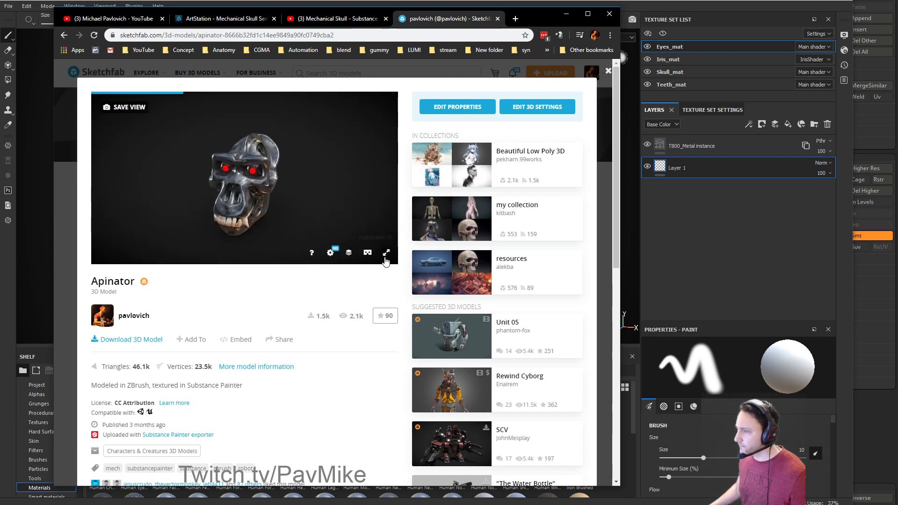
View the Apinator skull full screen and orbit to its side and underside.
{"action": "left_click", "coordinate": [391, 254]}
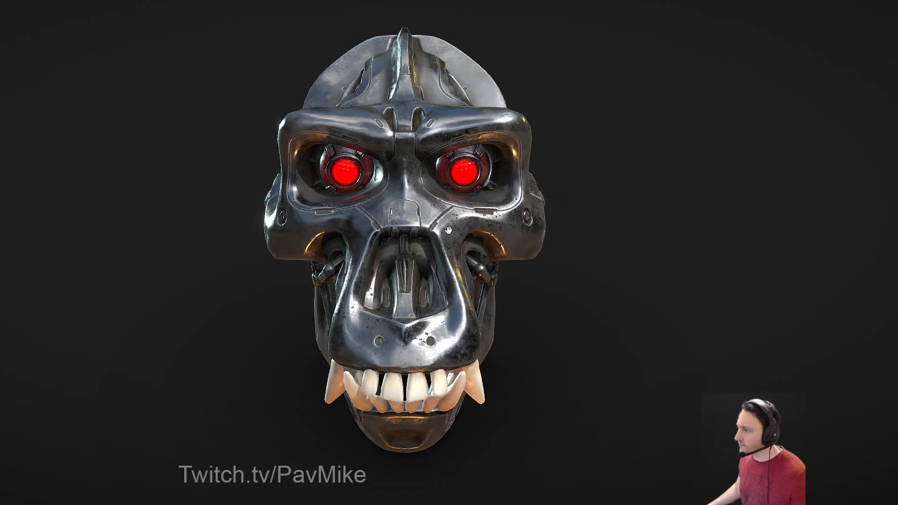
{"action": "mouse_move", "coordinate": [578, 195]}
{"action": "left_mouse_down"}
{"action": "mouse_move", "coordinate": [569, 229]}
{"action": "mouse_move", "coordinate": [657, 246]}
{"action": "mouse_move", "coordinate": [661, 341]}
{"action": "mouse_move", "coordinate": [667, 287]}
{"action": "mouse_move", "coordinate": [699, 282]}
{"action": "mouse_move", "coordinate": [640, 304]}
{"action": "mouse_move", "coordinate": [674, 286]}
{"action": "mouse_move", "coordinate": [673, 299]}
{"action": "mouse_move", "coordinate": [797, 296]}
{"action": "mouse_move", "coordinate": [644, 291]}
{"action": "mouse_move", "coordinate": [617, 251]}
{"action": "left_mouse_up"}
{"action": "key", "text": "Escape"}
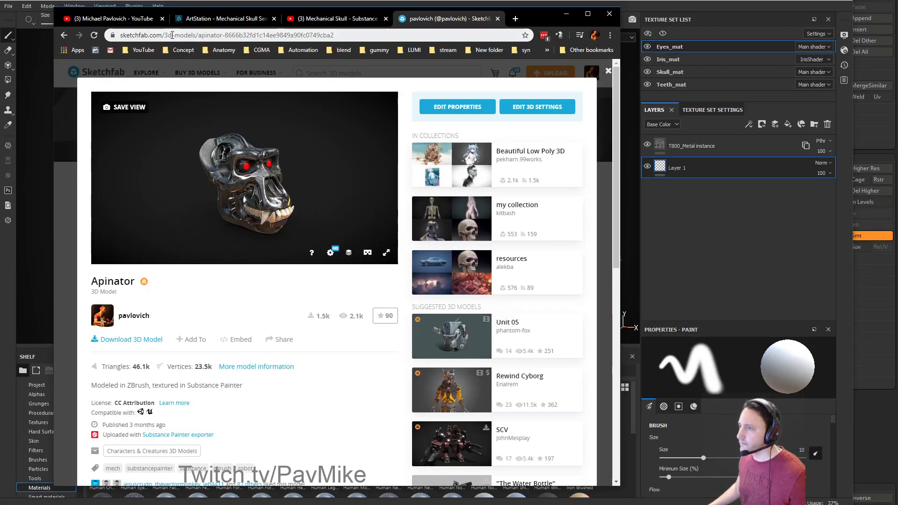
Return to the Sketchfab profile page and minimize the browser.
{"action": "left_click", "coordinate": [287, 36]}
{"action": "left_click", "coordinate": [64, 36]}
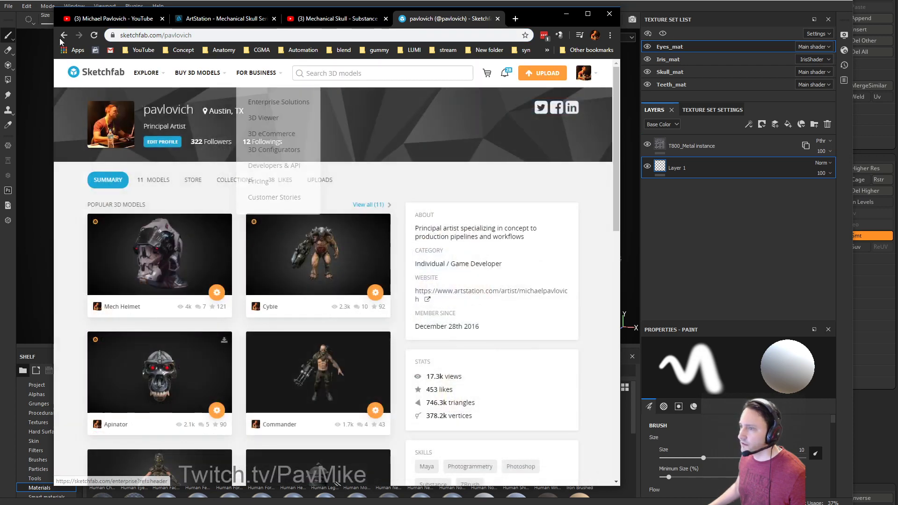
{"action": "left_click", "coordinate": [277, 35]}
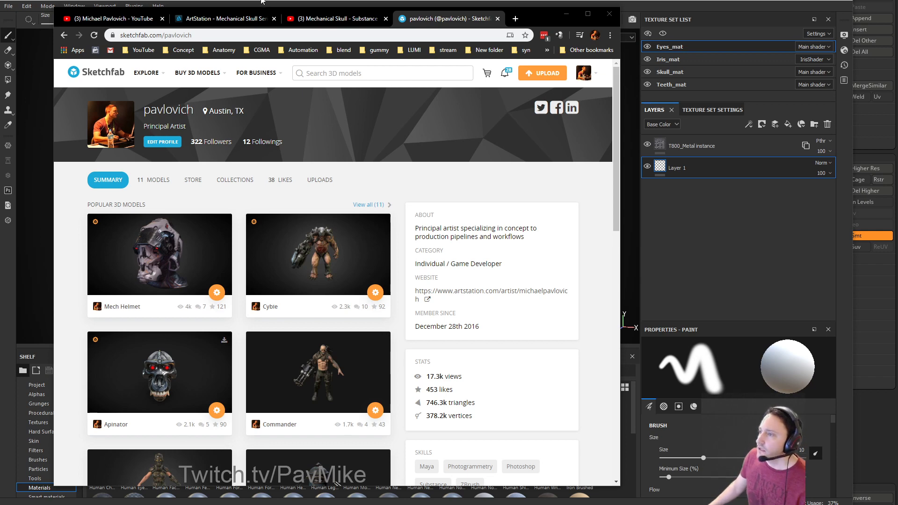
{"action": "left_click", "coordinate": [567, 14]}
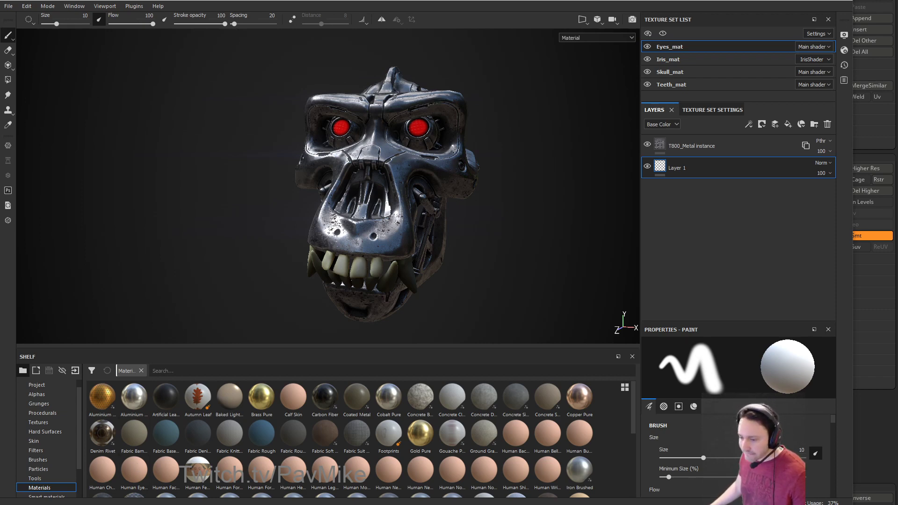
Replace the head with a new Cylinder3D and convert it to a PolyMesh3D.
{"action": "key", "text": "alt+Tab"}
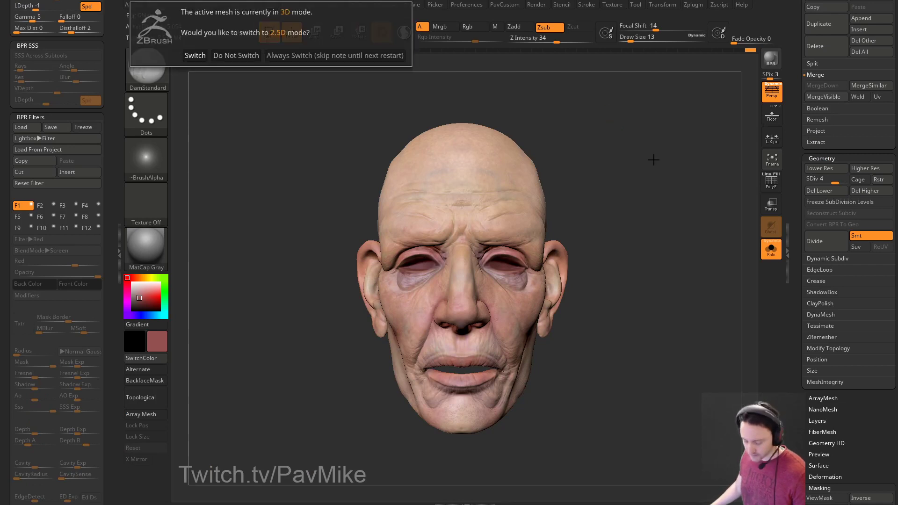
{"action": "left_click", "coordinate": [299, 55]}
{"action": "left_click_drag", "start_coordinate": [804, 112], "coordinate": [812, 382]}
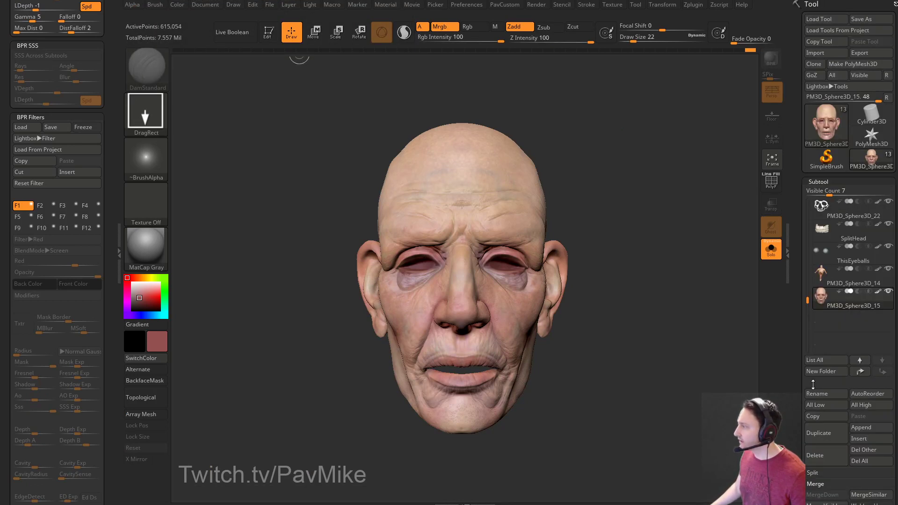
{"action": "left_click", "coordinate": [871, 116]}
{"action": "key", "text": "ctrl+n"}
{"action": "left_click_drag", "start_coordinate": [416, 262], "coordinate": [583, 124]}
{"action": "left_click", "coordinate": [267, 33]}
{"action": "left_click", "coordinate": [262, 35]}
{"action": "left_click", "coordinate": [848, 64]}
Ctrl-drag the gizmo to create two overlapping cylinder copies, upper right and upper left.
{"action": "key", "text": "w"}
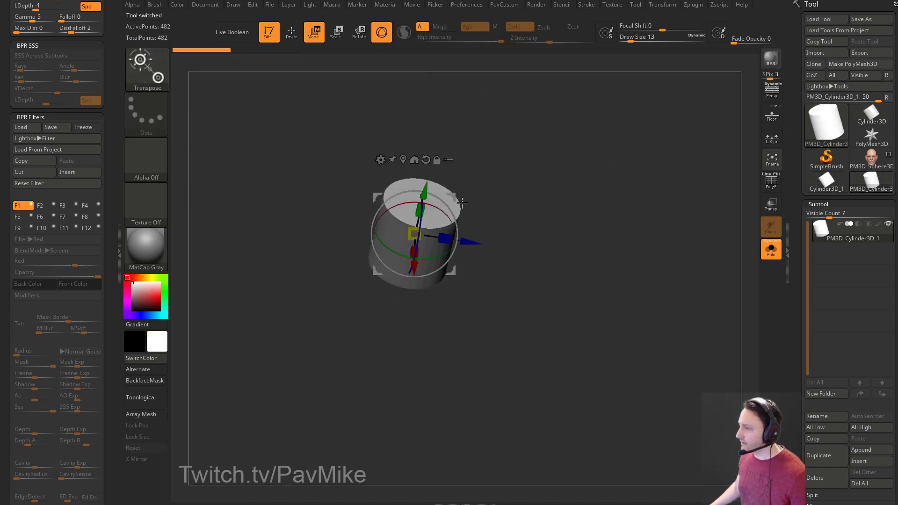
{"action": "left_click_drag", "start_coordinate": [446, 196], "coordinate": [494, 146], "text": "ctrl"}
{"action": "mouse_move", "coordinate": [556, 173]}
{"action": "left_mouse_down"}
{"action": "mouse_move", "coordinate": [514, 152]}
{"action": "mouse_move", "coordinate": [378, 194]}
{"action": "mouse_move", "coordinate": [379, 164]}
{"action": "left_mouse_up"}
Test dent and smooth strokes on the middle cylinder, undo them, and set brush size 154.
{"action": "key", "text": "q"}
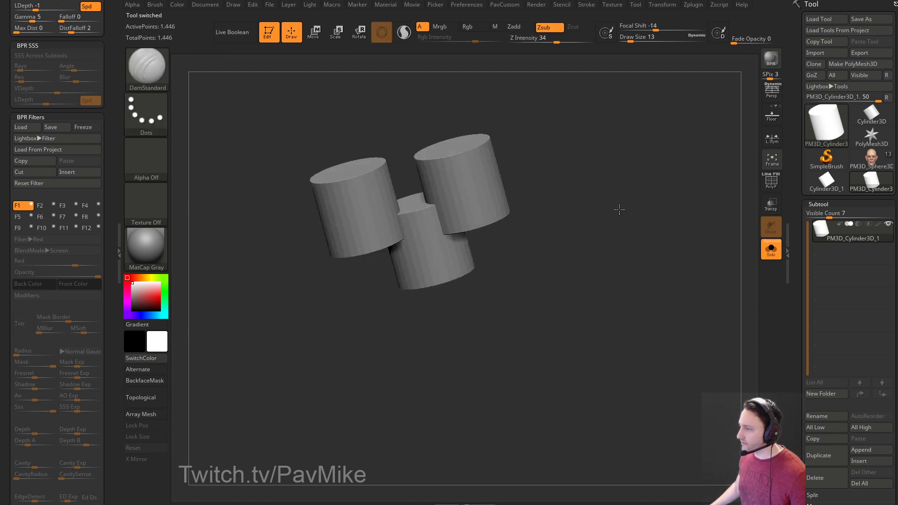
{"action": "left_click_drag", "start_coordinate": [624, 172], "coordinate": [641, 204], "text": "alt"}
{"action": "key", "text": "s"}
{"action": "left_click", "coordinate": [639, 205]}
{"action": "mouse_move", "coordinate": [459, 229]}
{"action": "left_mouse_down"}
{"action": "mouse_move", "coordinate": [457, 220]}
{"action": "mouse_move", "coordinate": [472, 220]}
{"action": "mouse_move", "coordinate": [463, 216]}
{"action": "left_mouse_up"}
{"action": "mouse_move", "coordinate": [460, 211]}
{"action": "left_mouse_down", "text": "shift"}
{"action": "mouse_move", "coordinate": [462, 224]}
{"action": "mouse_move", "coordinate": [512, 219]}
{"action": "left_mouse_up", "text": "shift"}
{"action": "left_click_drag", "start_coordinate": [607, 212], "coordinate": [640, 208]}
{"action": "key", "text": "ctrl+z"}
{"action": "key", "text": "s"}
{"action": "left_click", "coordinate": [603, 223]}
Browse the gizmo's transform operations and Boolean options, then return to YouTube's playlists page.
{"action": "key", "text": "w"}
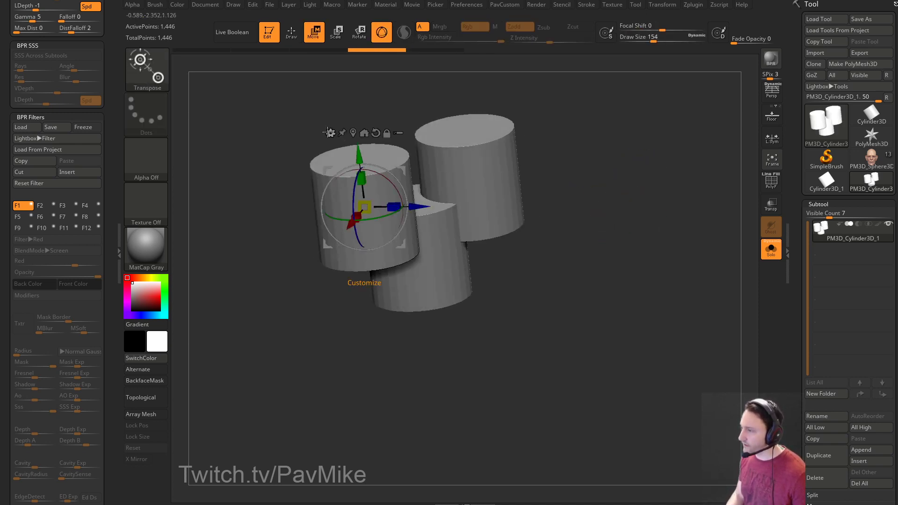
{"action": "left_click", "coordinate": [329, 132]}
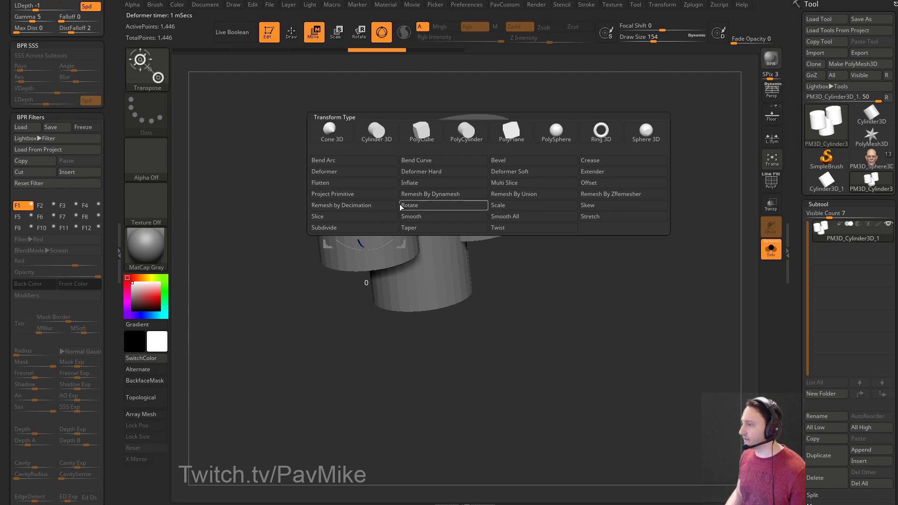
{"action": "scroll", "coordinate": [791, 289], "scroll_direction": "down", "scroll_amount": 10}
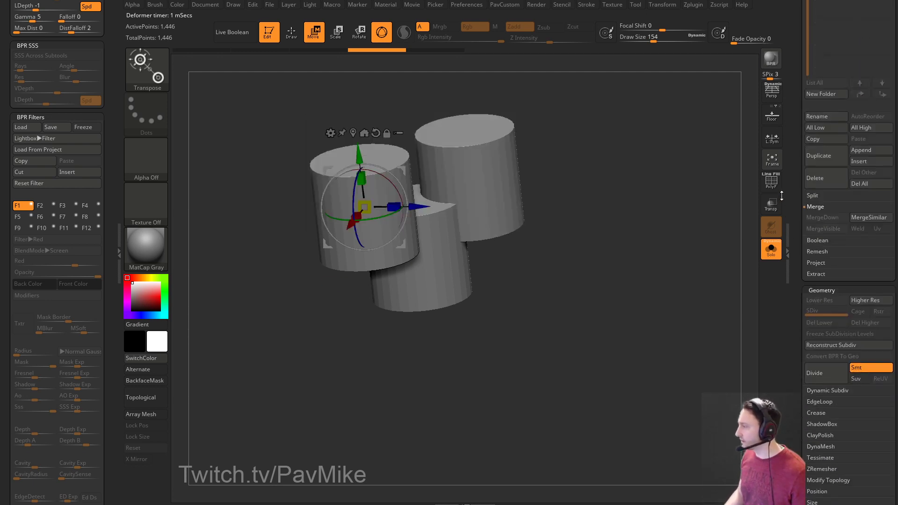
{"action": "scroll", "coordinate": [793, 262], "scroll_direction": "down", "scroll_amount": 1}
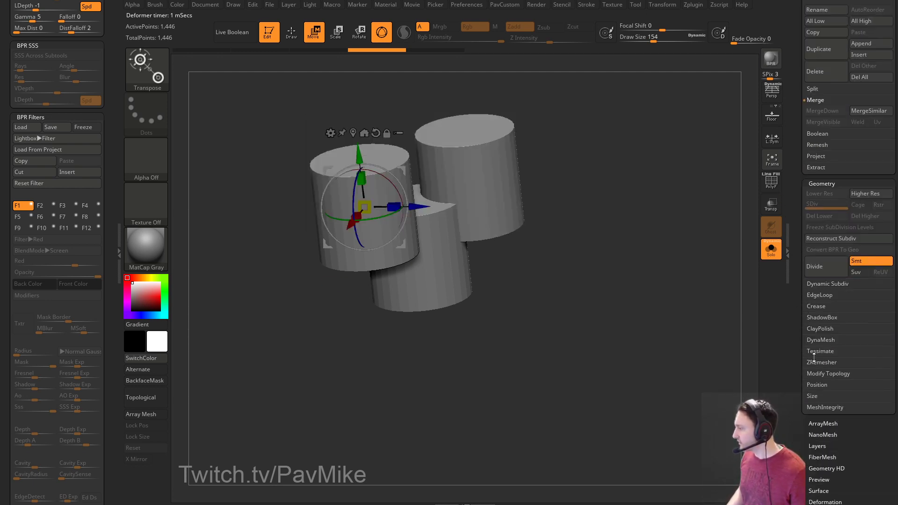
{"action": "scroll", "coordinate": [818, 280], "scroll_direction": "up", "scroll_amount": 1}
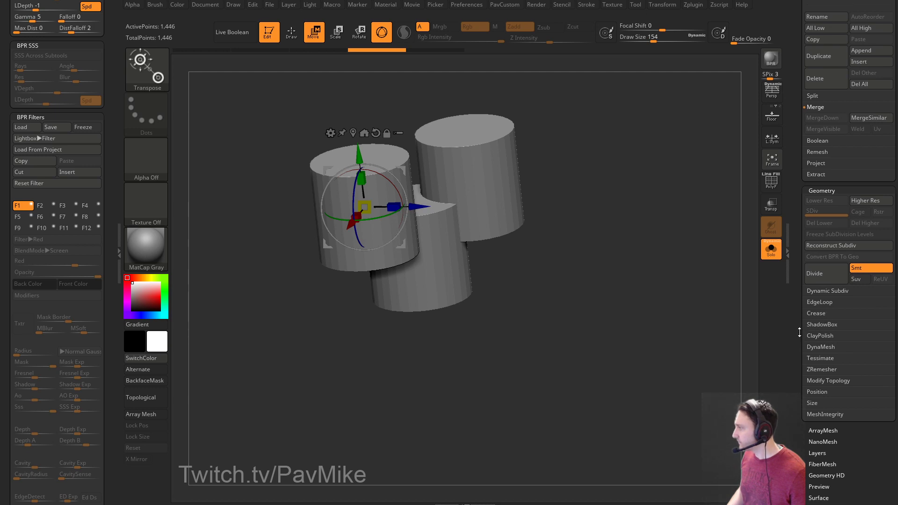
{"action": "left_click", "coordinate": [814, 142]}
{"action": "left_click_drag", "start_coordinate": [591, 241], "coordinate": [589, 225]}
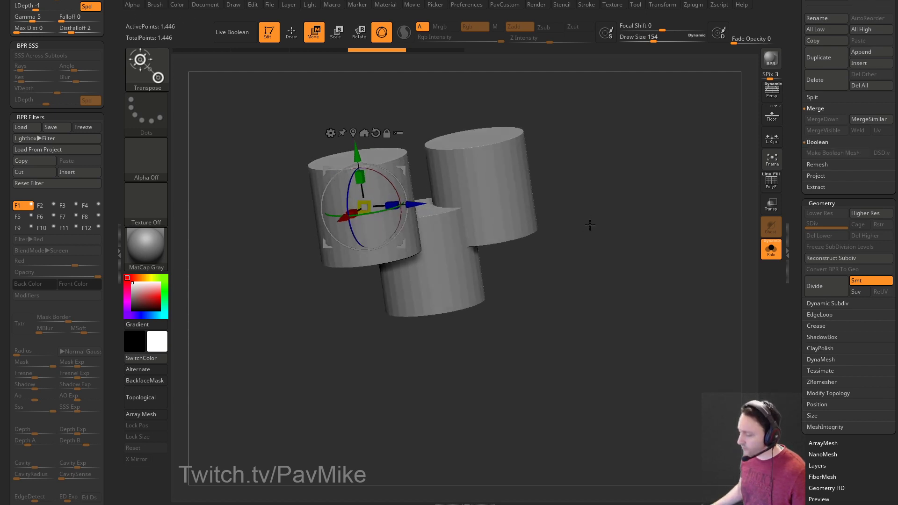
{"action": "key", "text": "alt+Tab"}
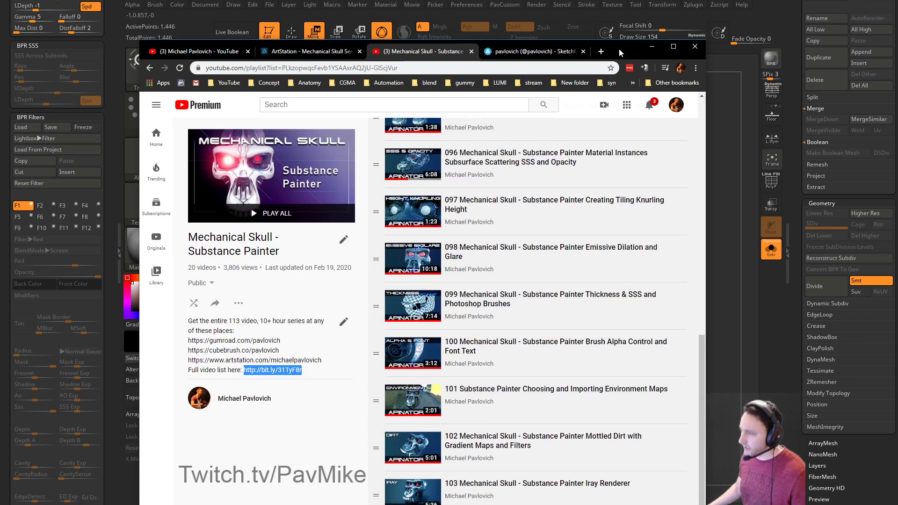
{"action": "left_click", "coordinate": [141, 62]}
Open the 61-video ZB4 R8 What's New playlist, scroll to the deformer entries, then minimize.
{"action": "scroll", "coordinate": [409, 229], "scroll_direction": "down", "scroll_amount": 3}
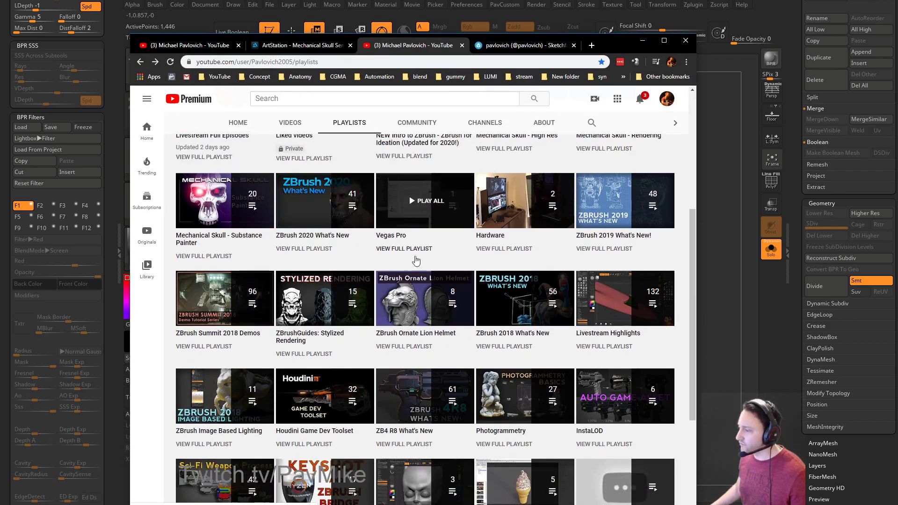
{"action": "left_click", "coordinate": [406, 398]}
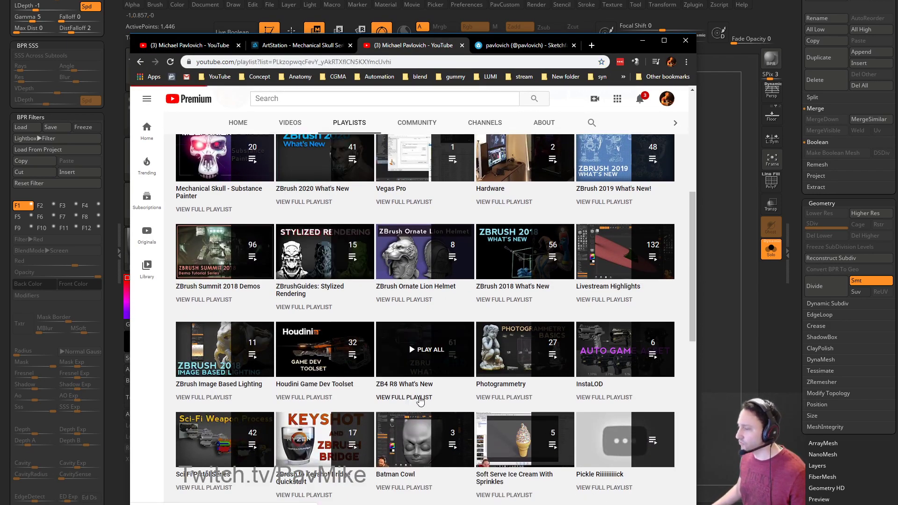
{"action": "scroll", "coordinate": [538, 269], "scroll_direction": "down", "scroll_amount": 20}
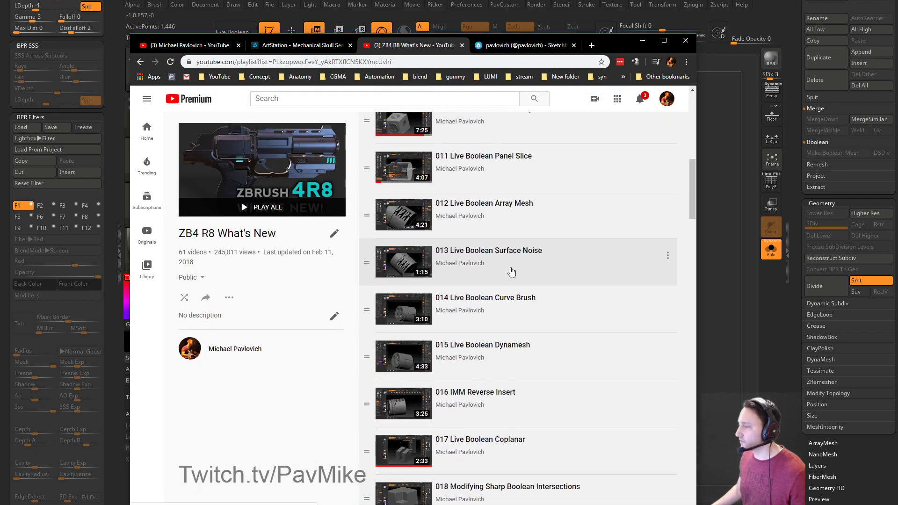
{"action": "scroll", "coordinate": [515, 271], "scroll_direction": "down", "scroll_amount": 18}
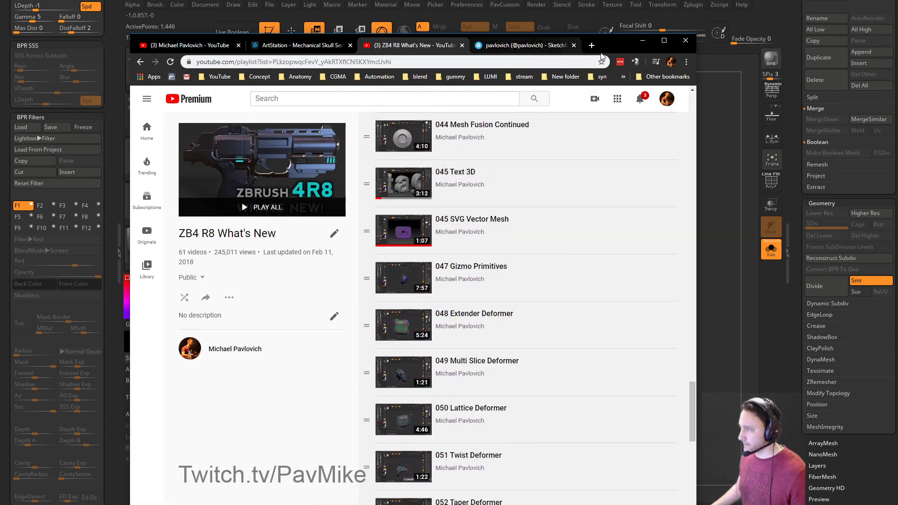
{"action": "left_click", "coordinate": [642, 40]}
Merge the three cylinders with the gizmo's Remesh By Union.
{"action": "left_click_drag", "start_coordinate": [645, 261], "coordinate": [661, 259]}
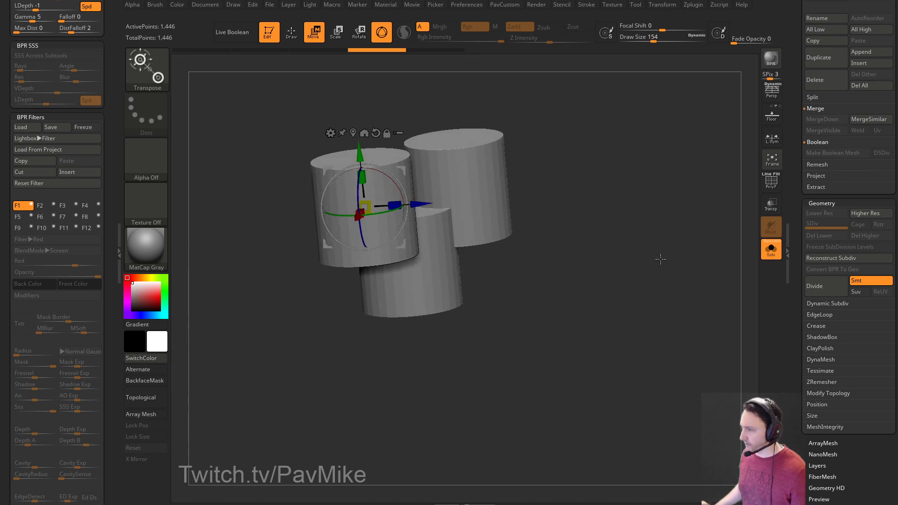
{"action": "left_click_drag", "start_coordinate": [606, 190], "coordinate": [611, 184]}
{"action": "mouse_move", "coordinate": [610, 184]}
{"action": "left_mouse_down", "text": "alt"}
{"action": "mouse_move", "coordinate": [601, 211]}
{"action": "mouse_move", "coordinate": [617, 215]}
{"action": "left_mouse_up", "text": "alt"}
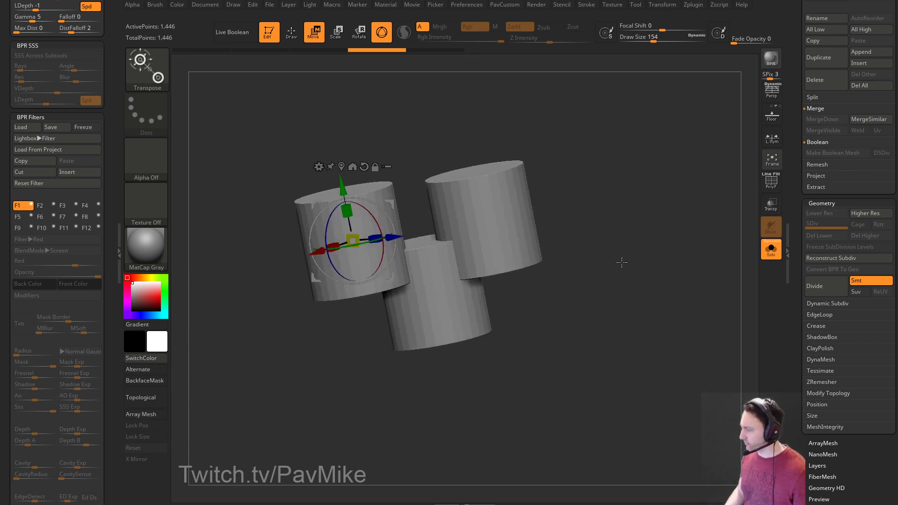
{"action": "key", "text": "q"}
{"action": "left_click_drag", "start_coordinate": [563, 228], "coordinate": [597, 246]}
{"action": "key", "text": "s"}
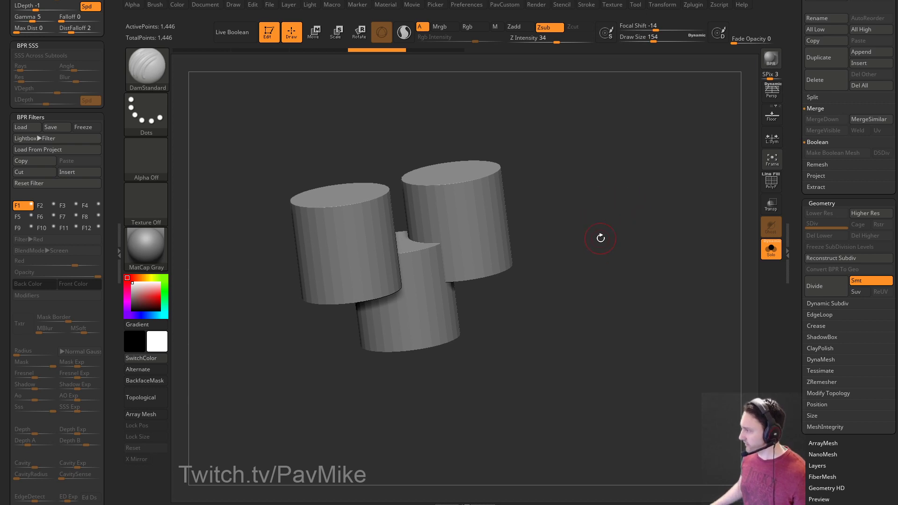
{"action": "key", "text": "w"}
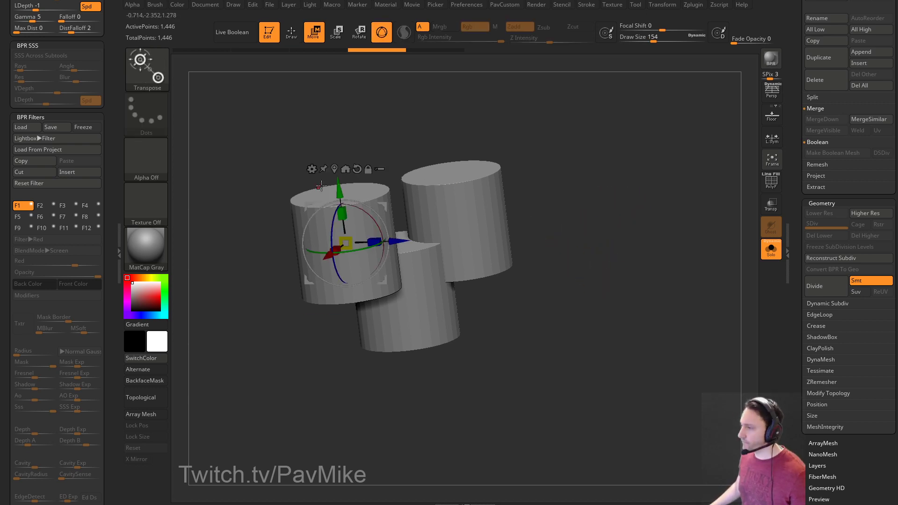
{"action": "left_click", "coordinate": [314, 167]}
{"action": "left_click", "coordinate": [500, 231]}
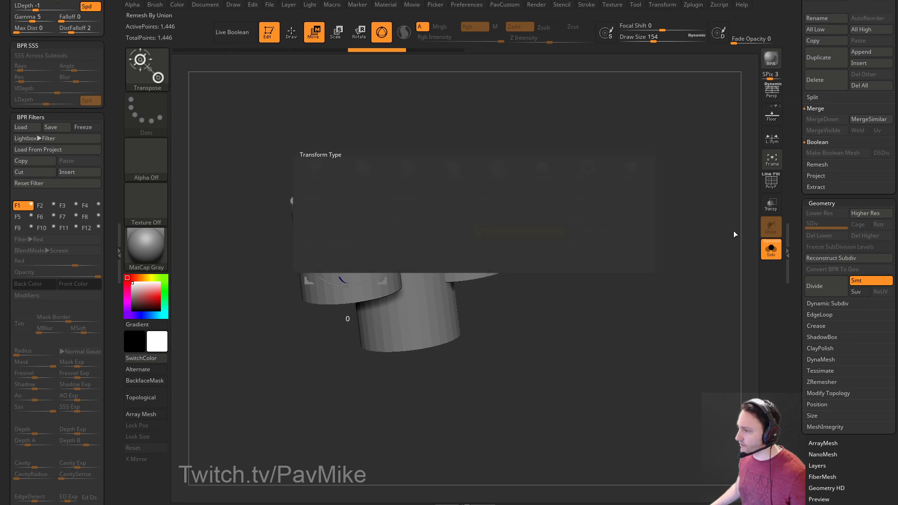
Show the PolyF wireframe and inspect the 1,454-point remeshed mesh from above.
{"action": "left_click", "coordinate": [766, 184]}
{"action": "mouse_move", "coordinate": [635, 190]}
{"action": "right_mouse_down", "text": "ctrl"}
{"action": "mouse_move", "coordinate": [657, 227]}
{"action": "mouse_move", "coordinate": [671, 200]}
{"action": "mouse_move", "coordinate": [721, 314]}
{"action": "right_mouse_up", "text": "ctrl"}
{"action": "key", "text": "q"}
{"action": "key", "text": "s"}
{"action": "left_click_drag", "start_coordinate": [696, 292], "coordinate": [685, 292]}
{"action": "mouse_move", "coordinate": [395, 109]}
{"action": "right_mouse_down"}
{"action": "mouse_move", "coordinate": [367, 182]}
{"action": "mouse_move", "coordinate": [386, 114]}
{"action": "right_mouse_up"}
{"action": "key", "text": "f"}
{"action": "right_click_drag", "start_coordinate": [450, 126], "coordinate": [633, 196]}
Hide the wireframe, test-smooth the junction at size 149, undo it, and set size 83.
{"action": "left_click", "coordinate": [771, 183]}
{"action": "mouse_move", "coordinate": [702, 153]}
{"action": "right_mouse_down", "text": "alt"}
{"action": "mouse_move", "coordinate": [681, 156]}
{"action": "mouse_move", "coordinate": [654, 215]}
{"action": "right_mouse_up", "text": "alt"}
{"action": "key", "text": "s"}
{"action": "left_click_drag", "start_coordinate": [507, 246], "coordinate": [514, 247]}
{"action": "mouse_move", "coordinate": [461, 227]}
{"action": "left_mouse_down", "text": "shift"}
{"action": "mouse_move", "coordinate": [458, 261]}
{"action": "mouse_move", "coordinate": [458, 232]}
{"action": "left_mouse_up", "text": "shift"}
{"action": "mouse_move", "coordinate": [608, 276]}
{"action": "right_mouse_down", "text": "ctrl"}
{"action": "mouse_move", "coordinate": [663, 215]}
{"action": "mouse_move", "coordinate": [627, 201]}
{"action": "right_mouse_up", "text": "ctrl"}
{"action": "key", "text": "ctrl+z"}
{"action": "key", "text": "s"}
{"action": "left_click_drag", "start_coordinate": [512, 234], "coordinate": [515, 234]}
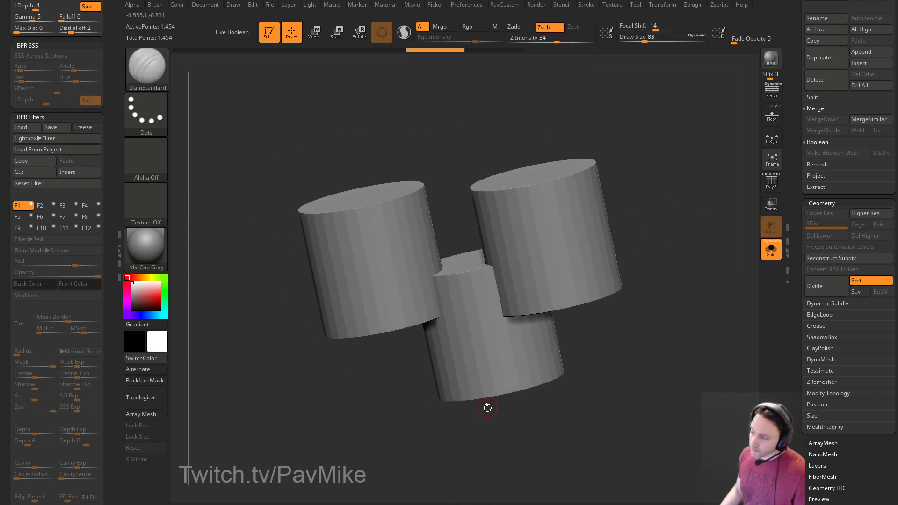
{"action": "mouse_move", "coordinate": [379, 134]}
{"action": "right_mouse_down"}
{"action": "mouse_move", "coordinate": [505, 140]}
{"action": "mouse_move", "coordinate": [389, 136]}
{"action": "mouse_move", "coordinate": [411, 126]}
{"action": "mouse_move", "coordinate": [422, 139]}
{"action": "mouse_move", "coordinate": [391, 136]}
{"action": "right_mouse_up"}
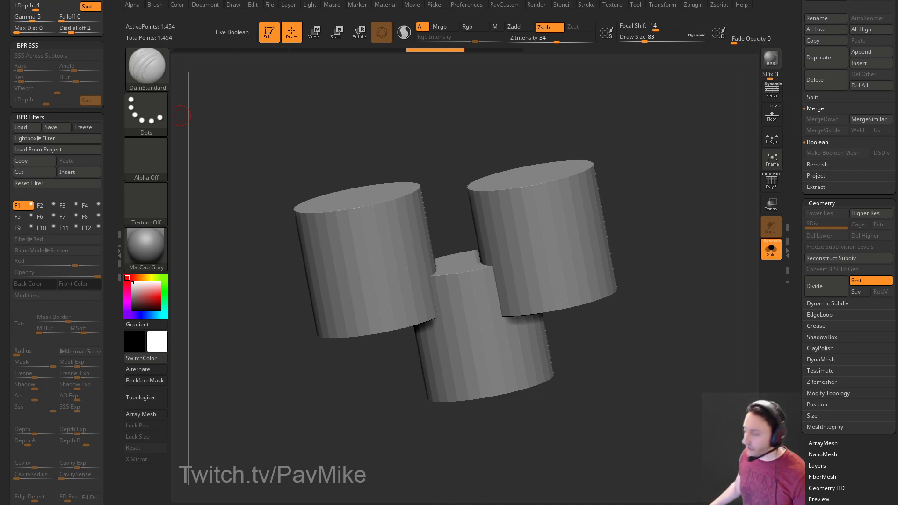
Load the PM3D_Sphere3D_15 head sculpt, frame it, and choose a small Standard brush.
{"action": "left_click_drag", "start_coordinate": [343, 129], "coordinate": [197, 140]}
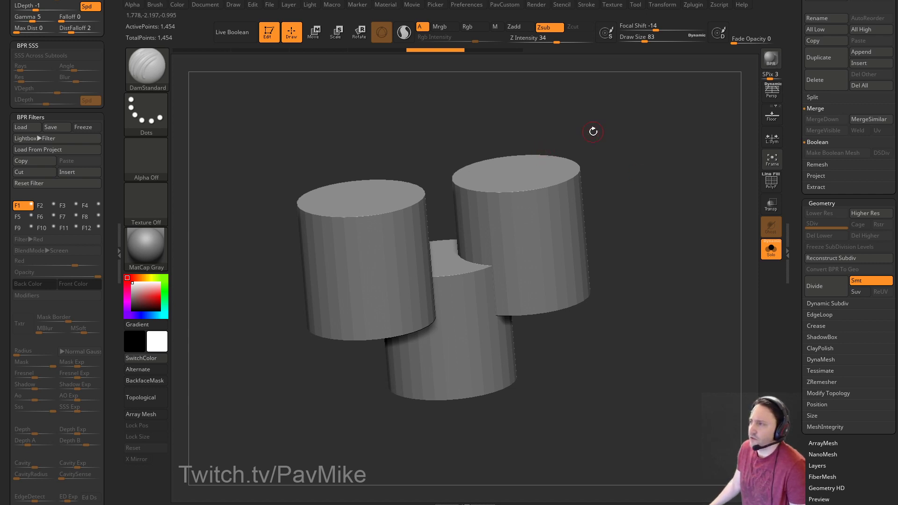
{"action": "scroll", "coordinate": [799, 168], "scroll_direction": "up", "scroll_amount": 10}
{"action": "left_click", "coordinate": [867, 160]}
{"action": "key", "text": "f"}
{"action": "mouse_move", "coordinate": [674, 203]}
{"action": "left_mouse_down"}
{"action": "mouse_move", "coordinate": [683, 273]}
{"action": "mouse_move", "coordinate": [650, 273]}
{"action": "mouse_move", "coordinate": [624, 286]}
{"action": "mouse_move", "coordinate": [633, 297]}
{"action": "mouse_move", "coordinate": [661, 302]}
{"action": "mouse_move", "coordinate": [691, 233]}
{"action": "mouse_move", "coordinate": [645, 229]}
{"action": "mouse_move", "coordinate": [667, 212]}
{"action": "mouse_move", "coordinate": [655, 234]}
{"action": "mouse_move", "coordinate": [697, 231]}
{"action": "mouse_move", "coordinate": [679, 229]}
{"action": "left_mouse_up"}
{"action": "key", "text": "1"}
{"action": "key", "text": "s"}
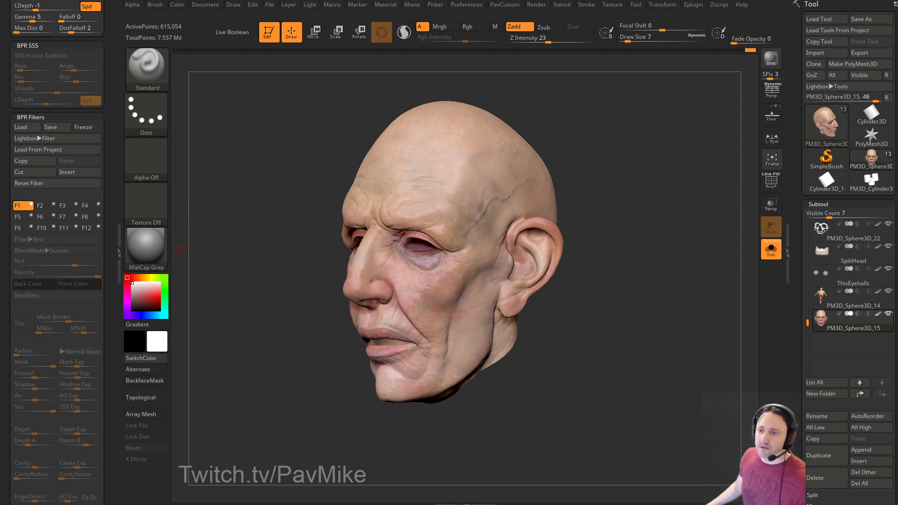
Unhide the eyes, teeth and neck, set KeyShot as external renderer, and send the head.
{"action": "left_click_drag", "start_coordinate": [729, 143], "coordinate": [682, 161]}
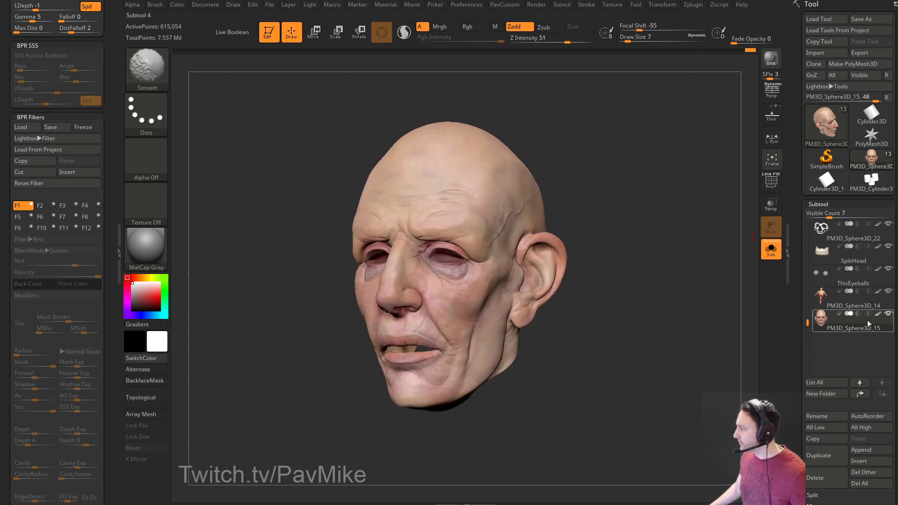
{"action": "left_click", "coordinate": [770, 250]}
{"action": "left_click_drag", "start_coordinate": [681, 228], "coordinate": [681, 241]}
{"action": "left_click", "coordinate": [536, 5]}
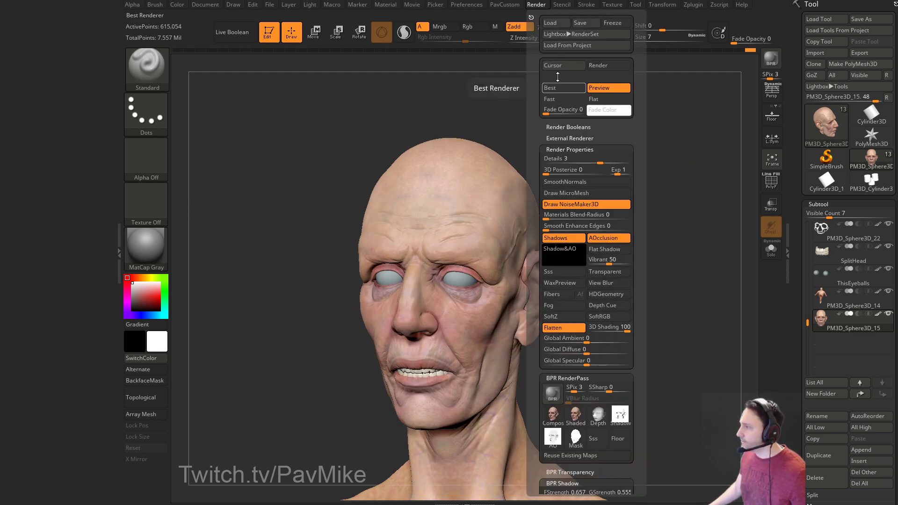
{"action": "left_click", "coordinate": [570, 138]}
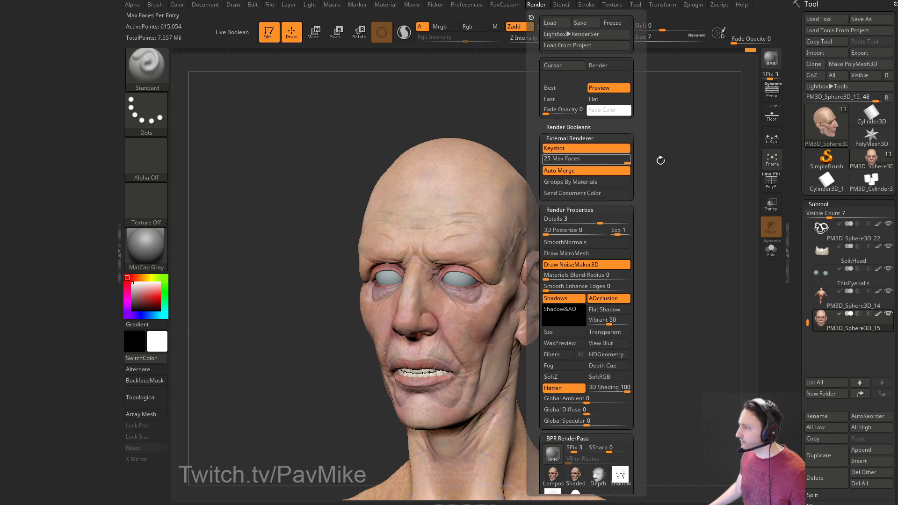
{"action": "key", "text": "shift+r"}
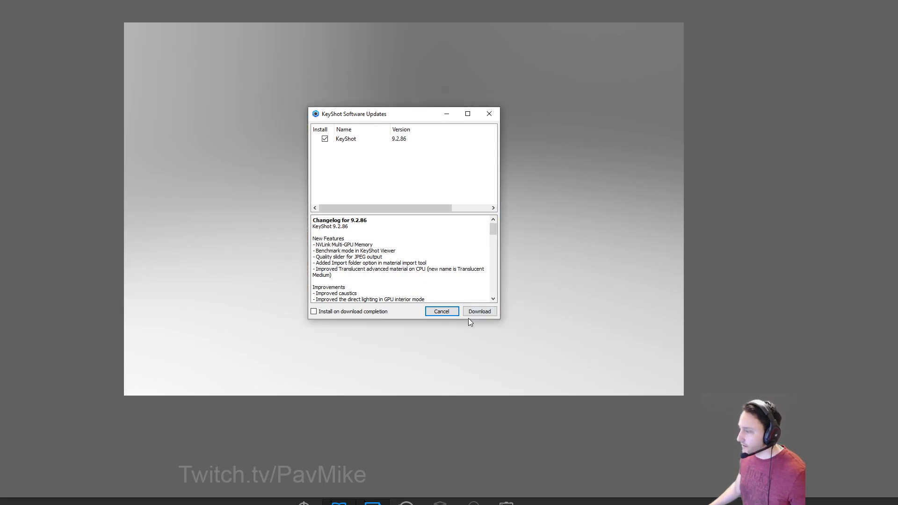
Download and install the KeyShot 9.2.86 update, then orbit the Substance Painter skull three-quarter left.
{"action": "left_click", "coordinate": [474, 312]}
{"action": "left_click_drag", "start_coordinate": [406, 115], "coordinate": [50, 82]}
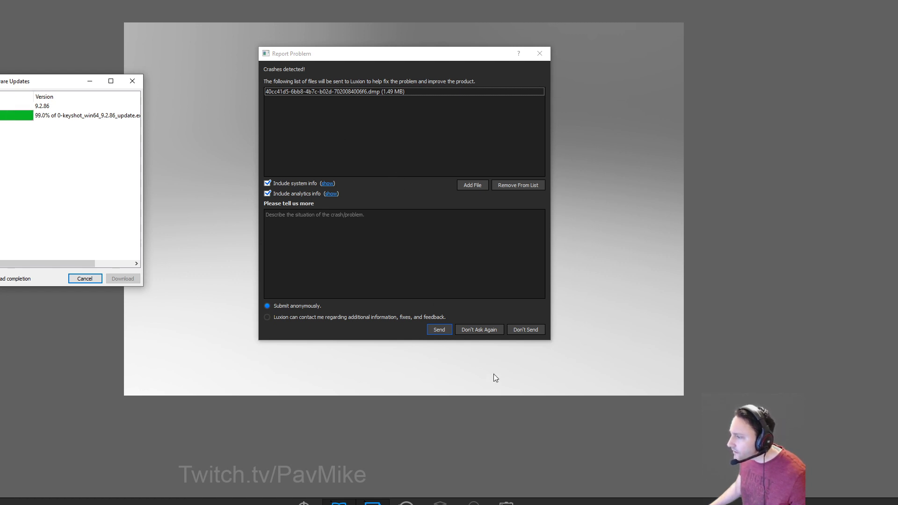
{"action": "left_click", "coordinate": [529, 330]}
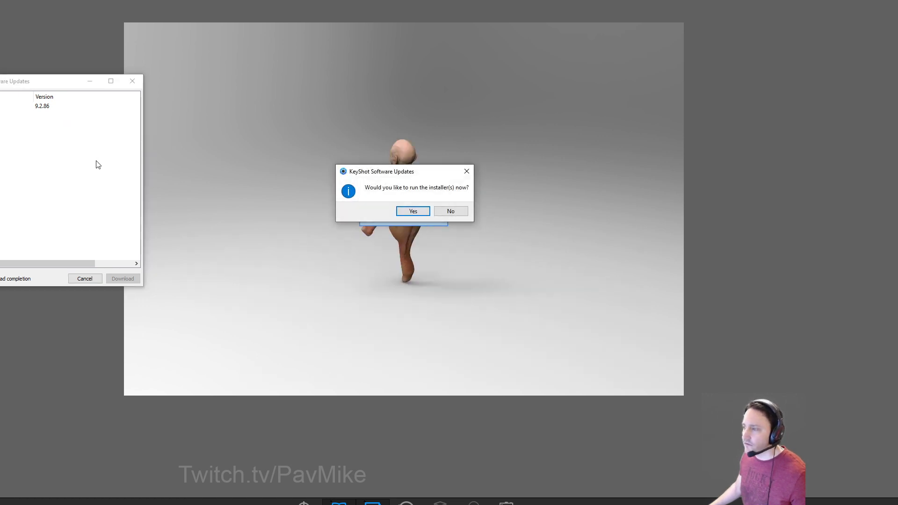
{"action": "left_click", "coordinate": [416, 211]}
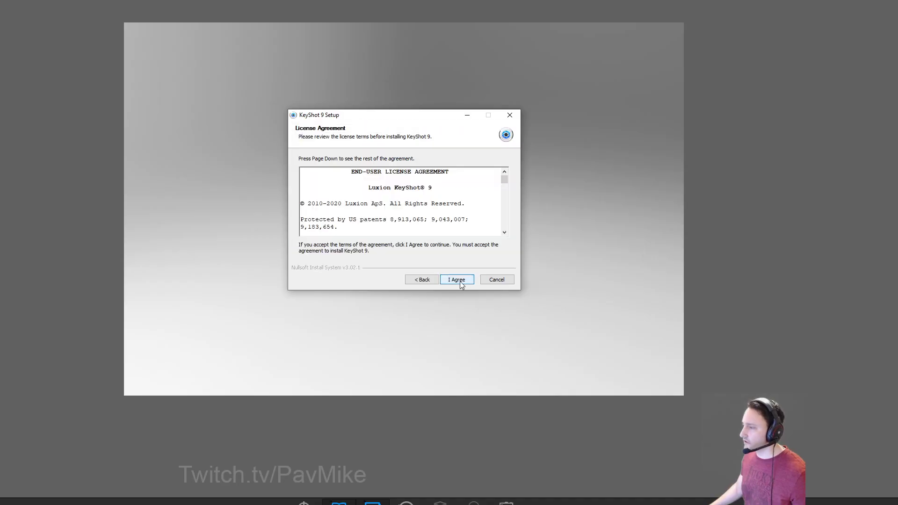
{"action": "left_click", "coordinate": [458, 280]}
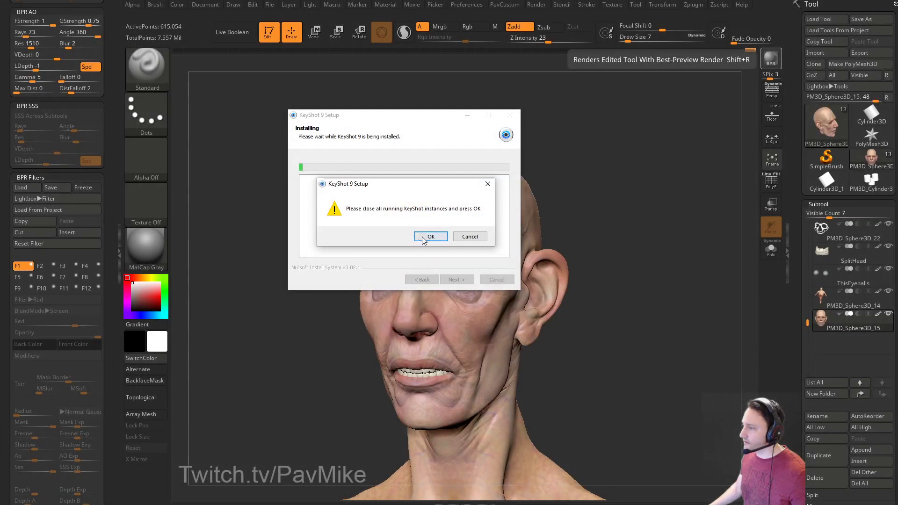
{"action": "left_click", "coordinate": [429, 237]}
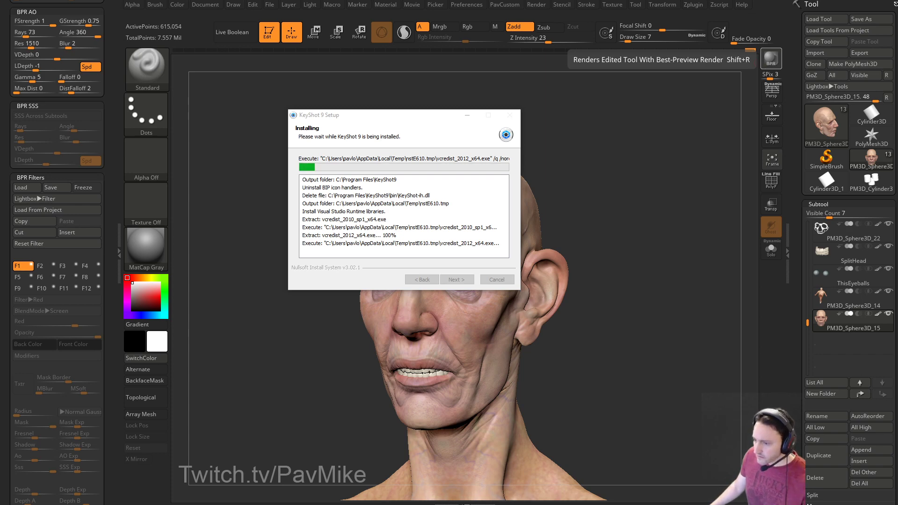
{"action": "key", "text": "alt+Tab"}
{"action": "mouse_move", "coordinate": [487, 157]}
{"action": "left_mouse_down", "text": "alt"}
{"action": "mouse_move", "coordinate": [492, 195]}
{"action": "mouse_move", "coordinate": [528, 203]}
{"action": "mouse_move", "coordinate": [561, 193]}
{"action": "left_mouse_up", "text": "alt"}
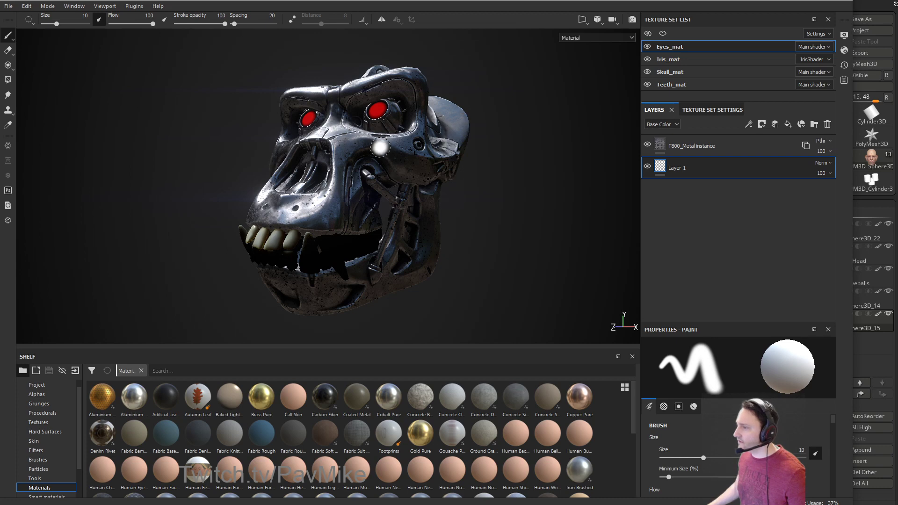
Select the Skull_mat texture set and delete the T800_Metal layer folder, leaving the skull plain white.
{"action": "right_click", "coordinate": [400, 162], "text": "ctrl+alt"}
{"action": "left_click_drag", "start_coordinate": [511, 167], "coordinate": [622, 201], "text": "alt"}
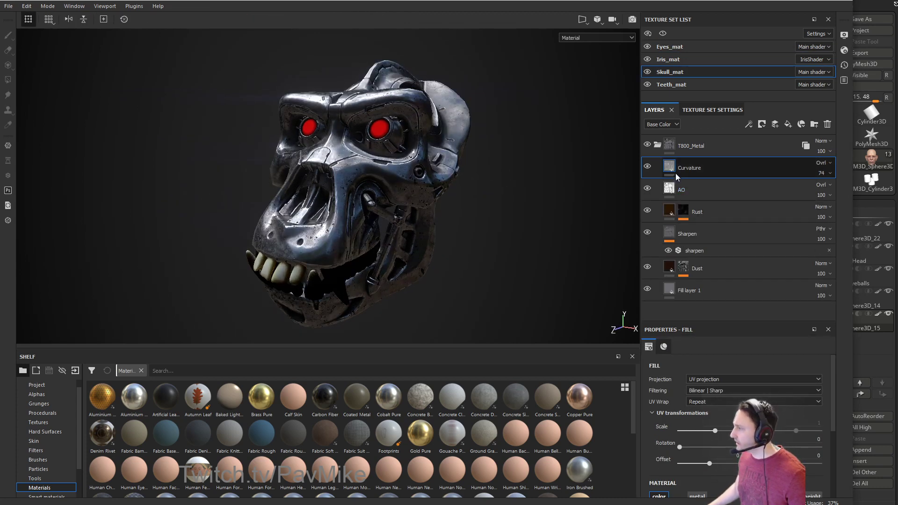
{"action": "left_click", "coordinate": [716, 143]}
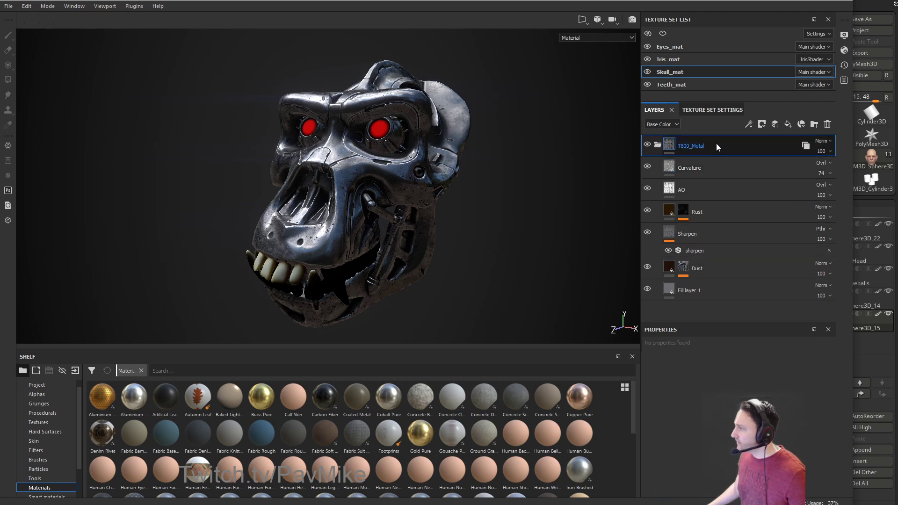
{"action": "left_click", "coordinate": [826, 125]}
{"action": "left_click_drag", "start_coordinate": [552, 198], "coordinate": [593, 205], "text": "alt"}
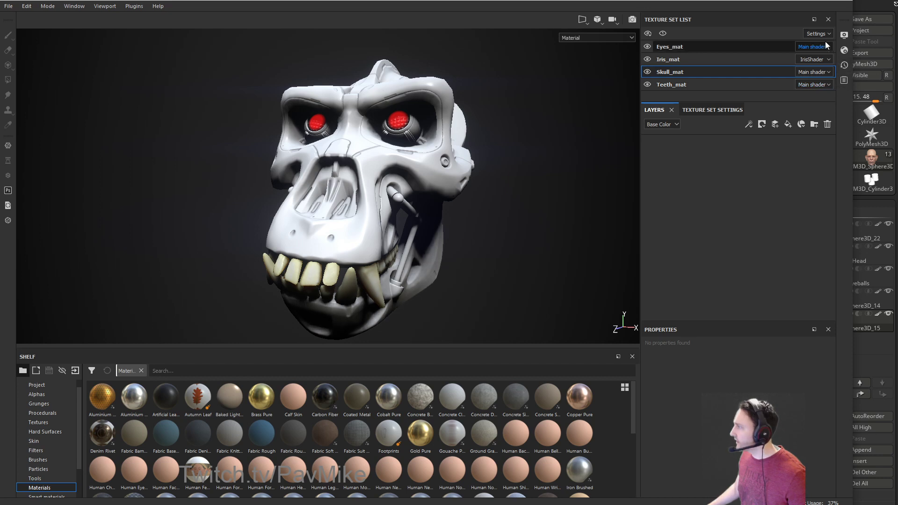
Turn off viewport shadows in Display Settings and open the Substance Source library.
{"action": "left_click_drag", "start_coordinate": [783, 0], "coordinate": [786, 0]}
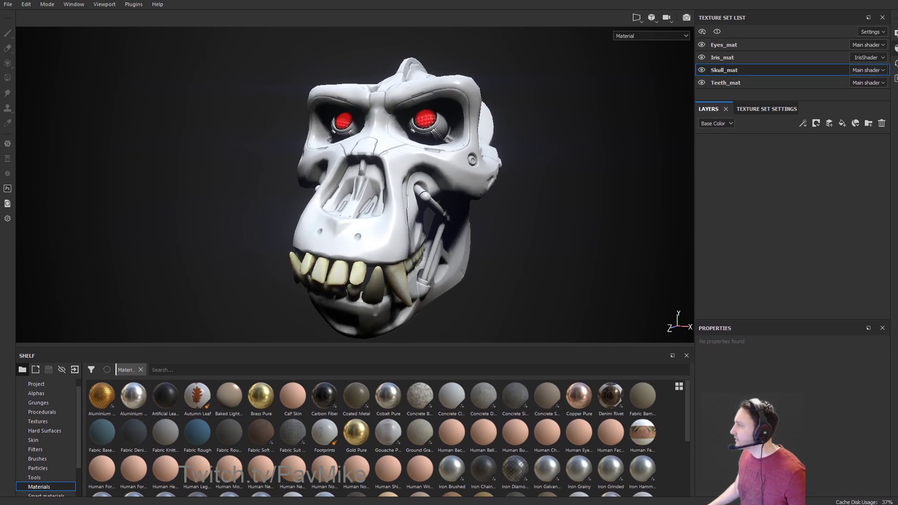
{"action": "left_click", "coordinate": [895, 33]}
{"action": "scroll", "coordinate": [752, 270], "scroll_direction": "down", "scroll_amount": 3}
{"action": "scroll", "coordinate": [750, 268], "scroll_direction": "up", "scroll_amount": 7}
{"action": "scroll", "coordinate": [749, 268], "scroll_direction": "up", "scroll_amount": 1}
{"action": "left_click", "coordinate": [721, 188]}
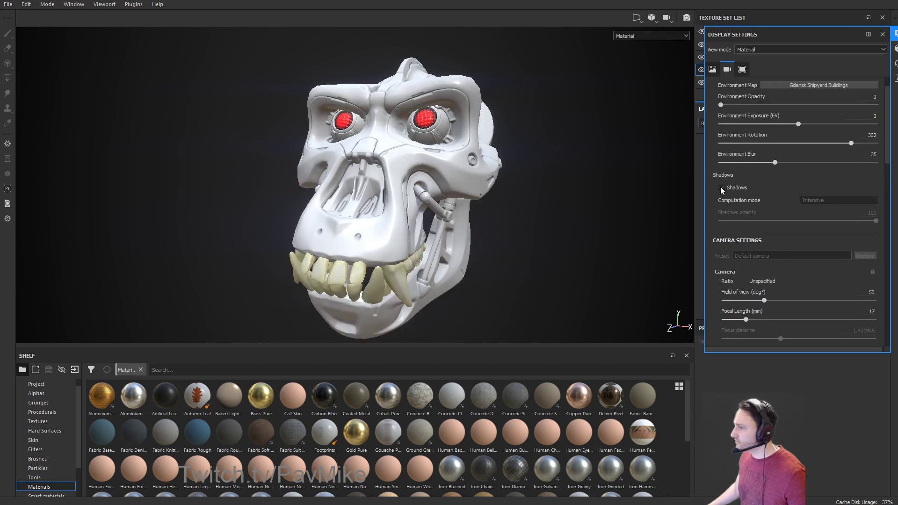
{"action": "left_click_drag", "start_coordinate": [502, 158], "coordinate": [494, 203], "text": "alt"}
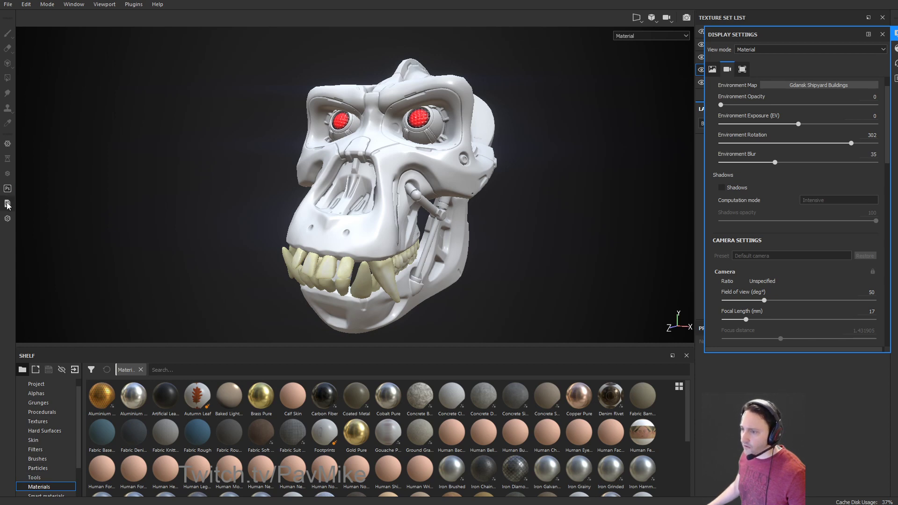
{"action": "left_click", "coordinate": [7, 219]}
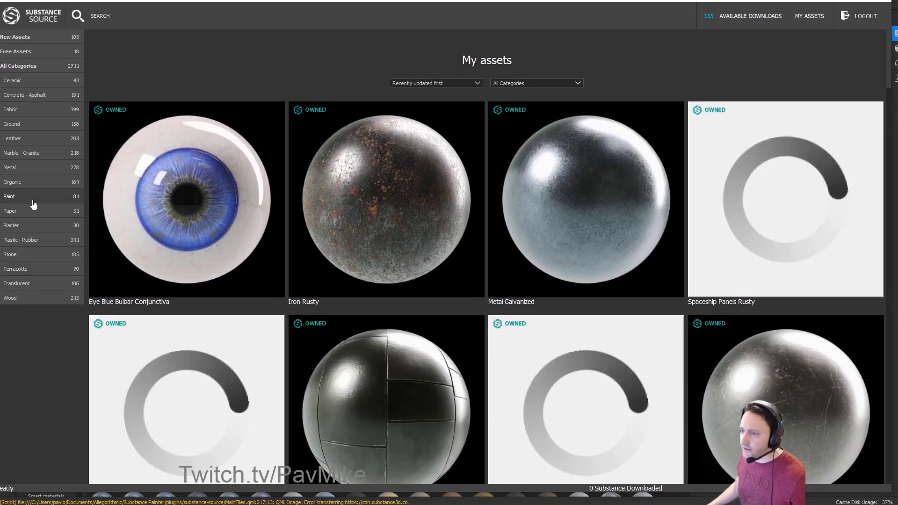
Show the Fabric category in Substance Source and browse its materials.
{"action": "left_click", "coordinate": [19, 139]}
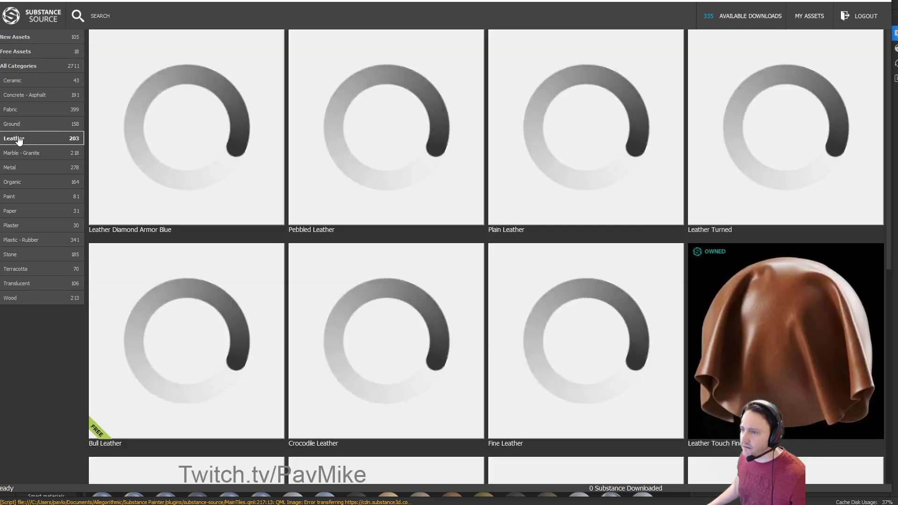
{"action": "left_click", "coordinate": [26, 114]}
{"action": "scroll", "coordinate": [451, 262], "scroll_direction": "down", "scroll_amount": 8}
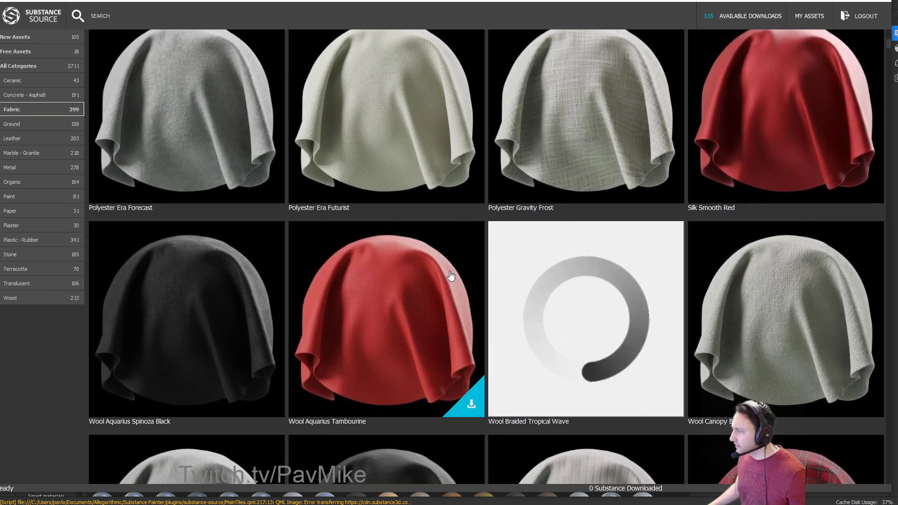
{"action": "scroll", "coordinate": [451, 276], "scroll_direction": "down", "scroll_amount": 3}
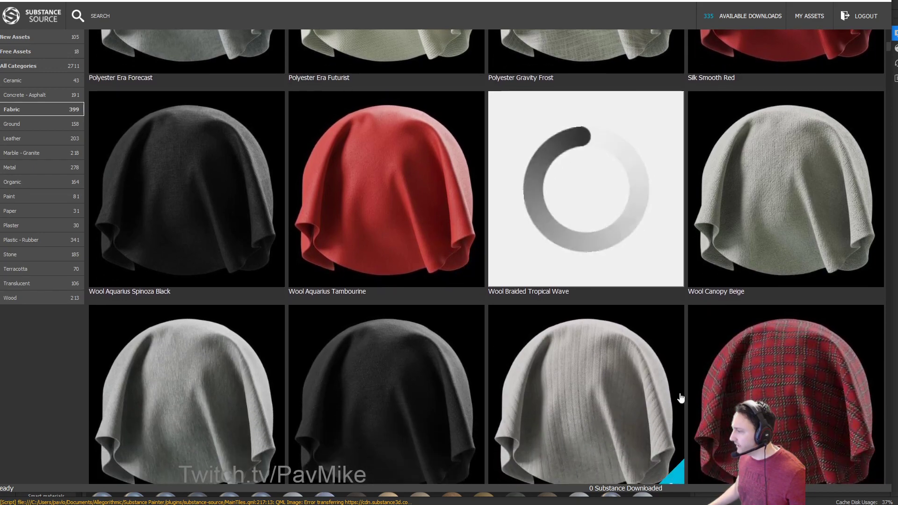
{"action": "scroll", "coordinate": [487, 341], "scroll_direction": "down", "scroll_amount": 4}
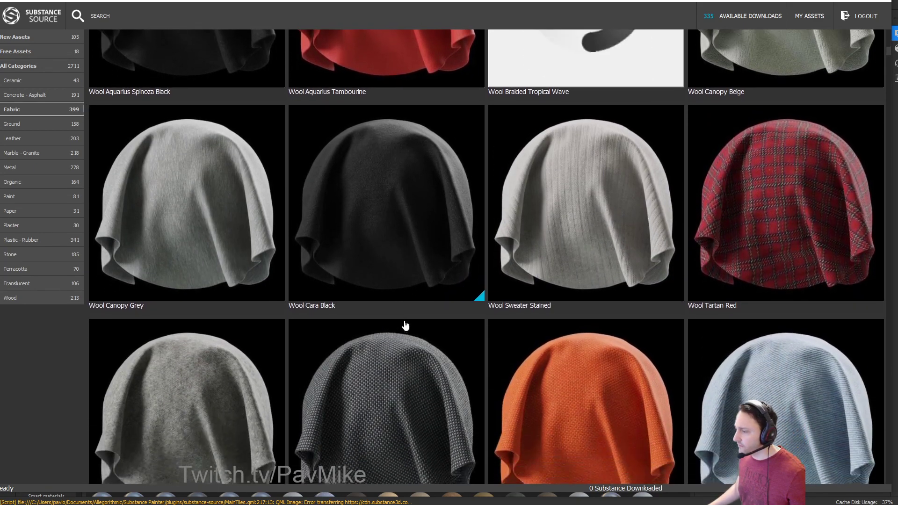
{"action": "scroll", "coordinate": [714, 354], "scroll_direction": "up", "scroll_amount": 4}
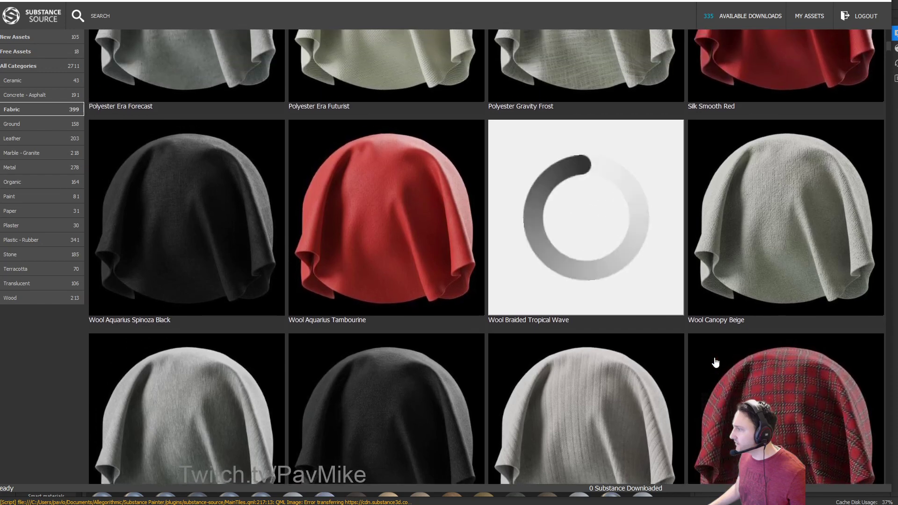
{"action": "scroll", "coordinate": [716, 362], "scroll_direction": "up", "scroll_amount": 10}
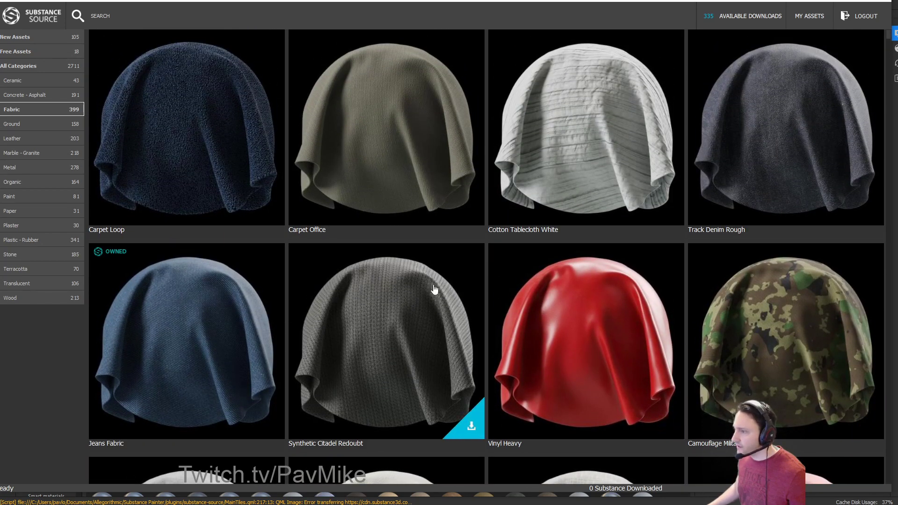
{"action": "scroll", "coordinate": [433, 284], "scroll_direction": "down", "scroll_amount": 10}
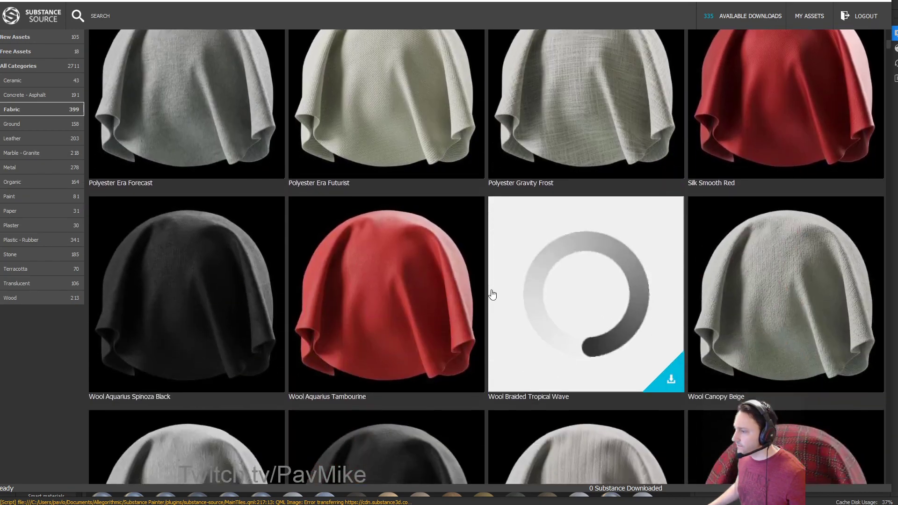
{"action": "scroll", "coordinate": [492, 294], "scroll_direction": "down", "scroll_amount": 10}
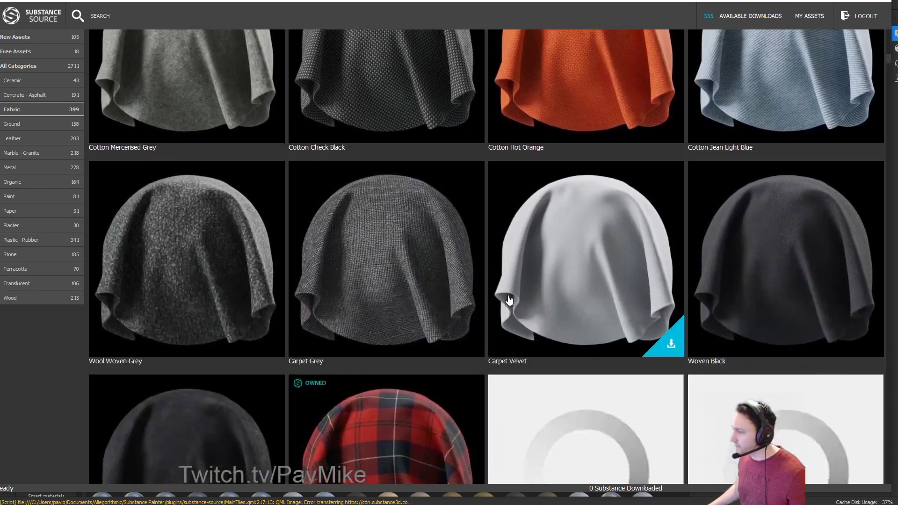
{"action": "scroll", "coordinate": [509, 300], "scroll_direction": "down", "scroll_amount": 14}
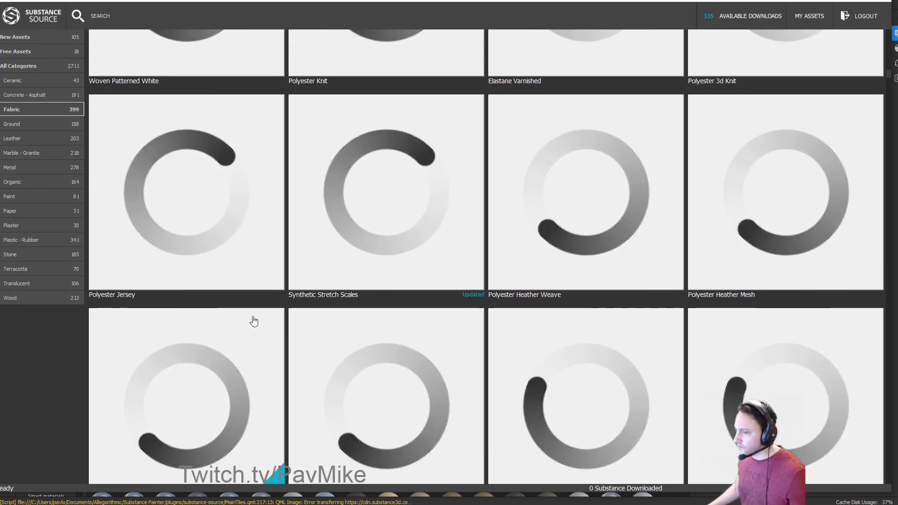
Scroll to Wool Sweater Stained, download it, and close the library.
{"action": "scroll", "coordinate": [374, 301], "scroll_direction": "down", "scroll_amount": 1}
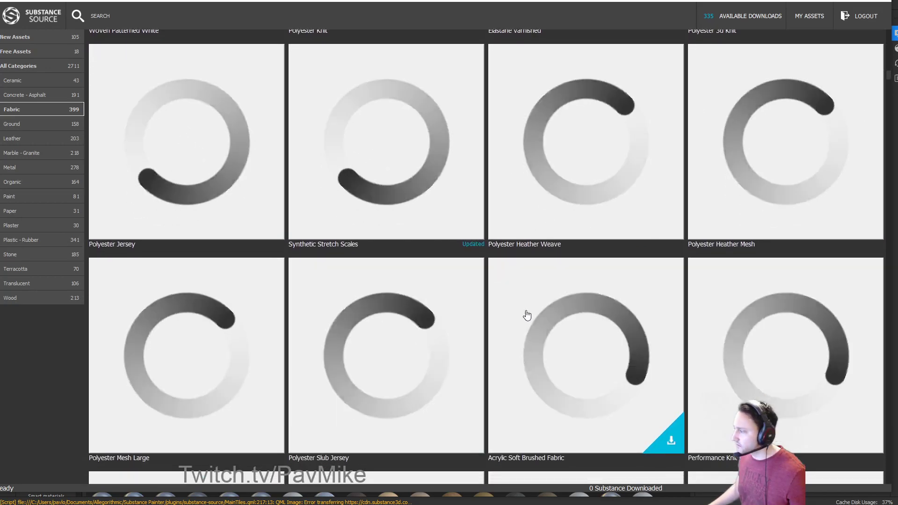
{"action": "scroll", "coordinate": [819, 88], "scroll_direction": "down", "scroll_amount": 15}
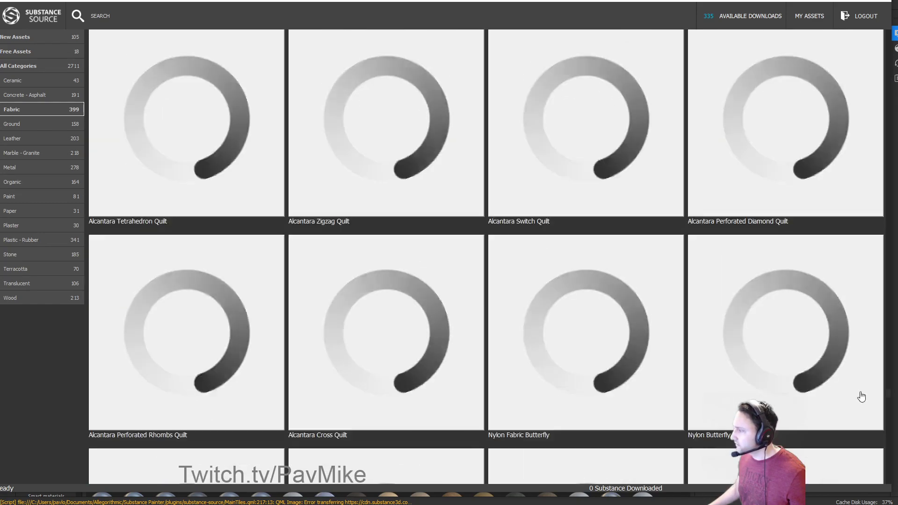
{"action": "scroll", "coordinate": [890, 148], "scroll_direction": "down", "scroll_amount": 15}
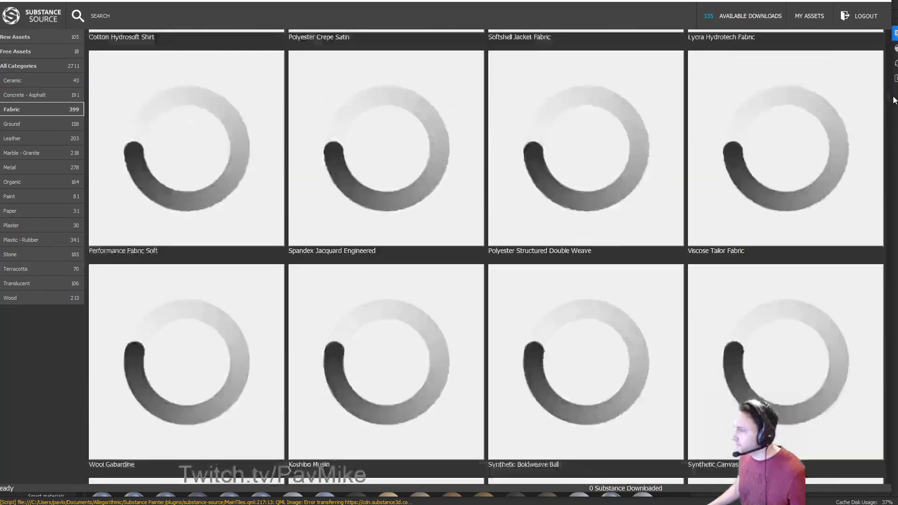
{"action": "scroll", "coordinate": [889, 148], "scroll_direction": "down", "scroll_amount": 15}
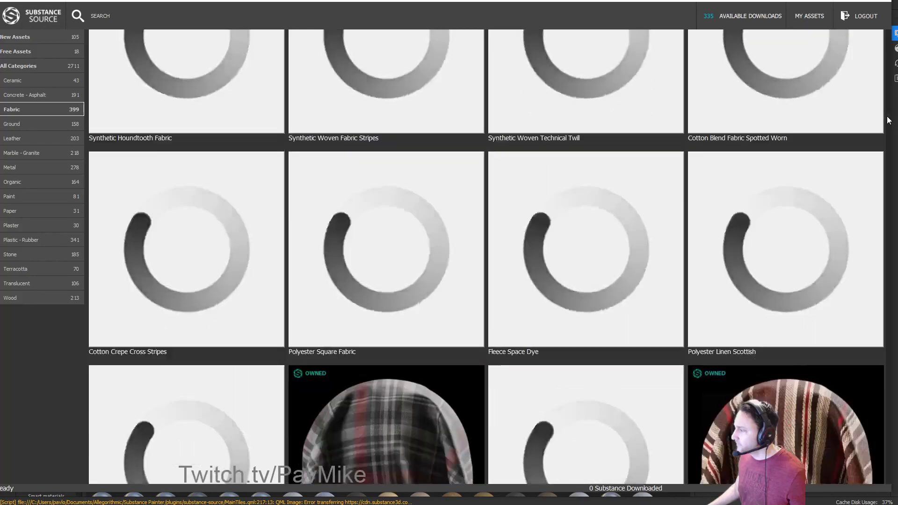
{"action": "scroll", "coordinate": [888, 123], "scroll_direction": "down", "scroll_amount": 15}
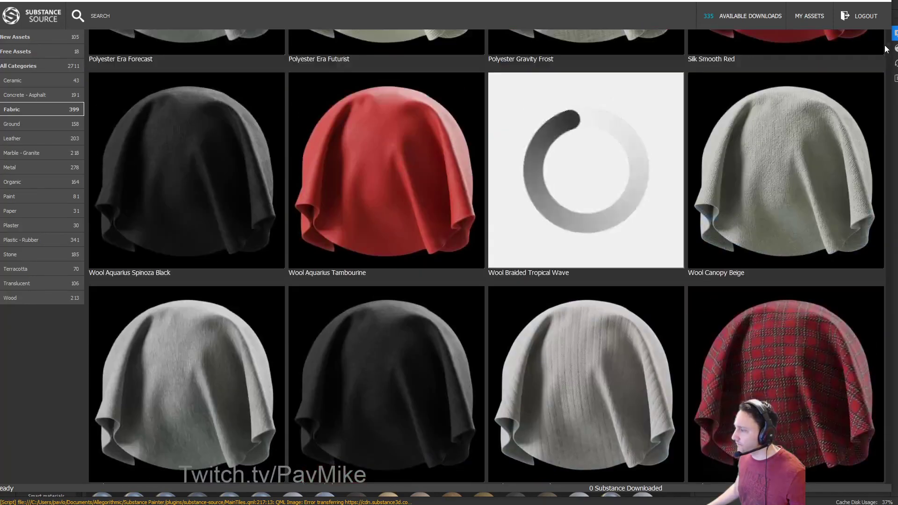
{"action": "scroll", "coordinate": [635, 324], "scroll_direction": "down", "scroll_amount": 2}
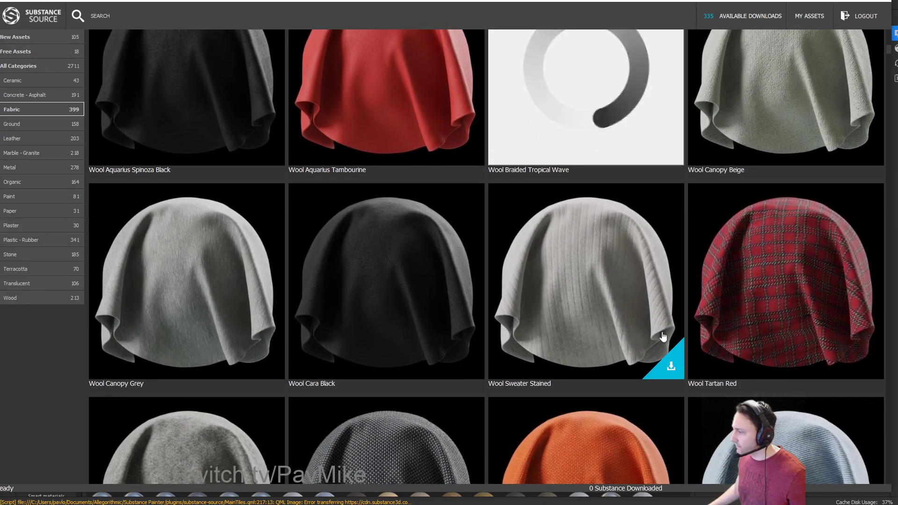
{"action": "left_click", "coordinate": [670, 364]}
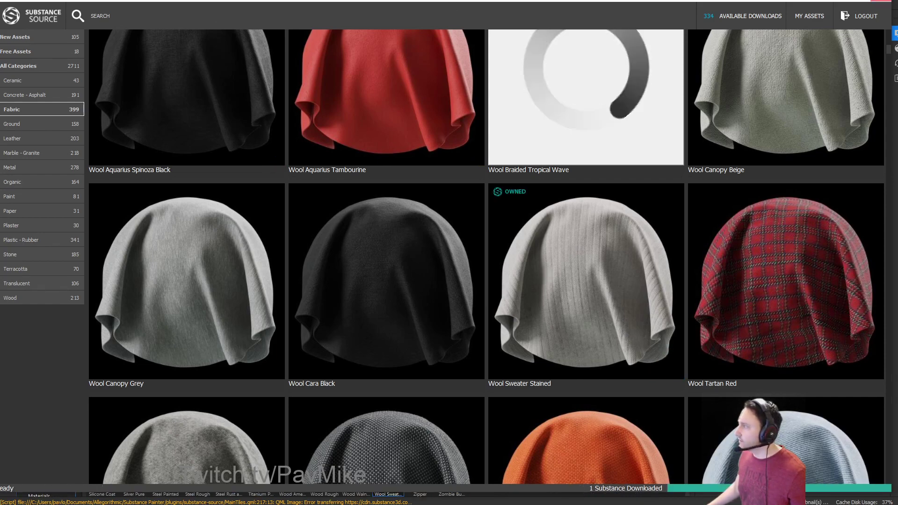
{"action": "left_click", "coordinate": [881, 0]}
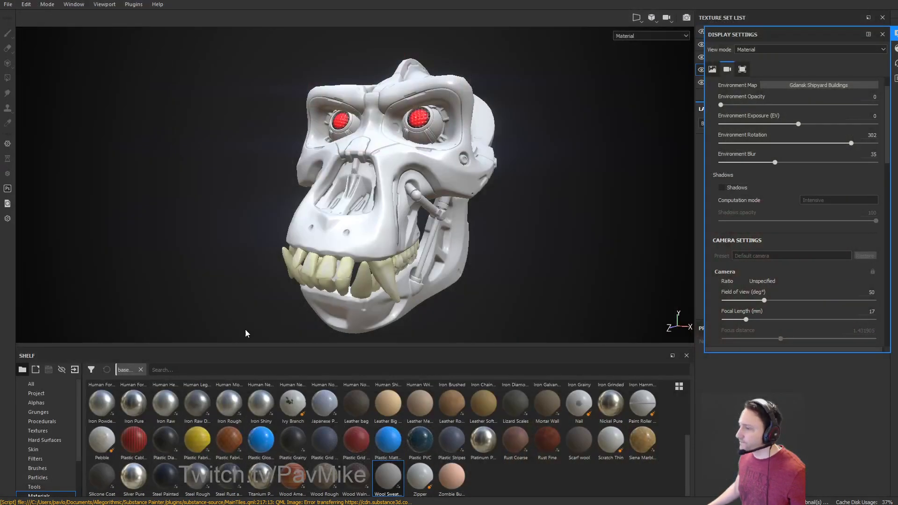
Search the shelf materials for 'wool' and apply Wool Sweater Stained as a fill on the skull.
{"action": "scroll", "coordinate": [42, 461], "scroll_direction": "down", "scroll_amount": 2}
{"action": "left_click", "coordinate": [49, 450]}
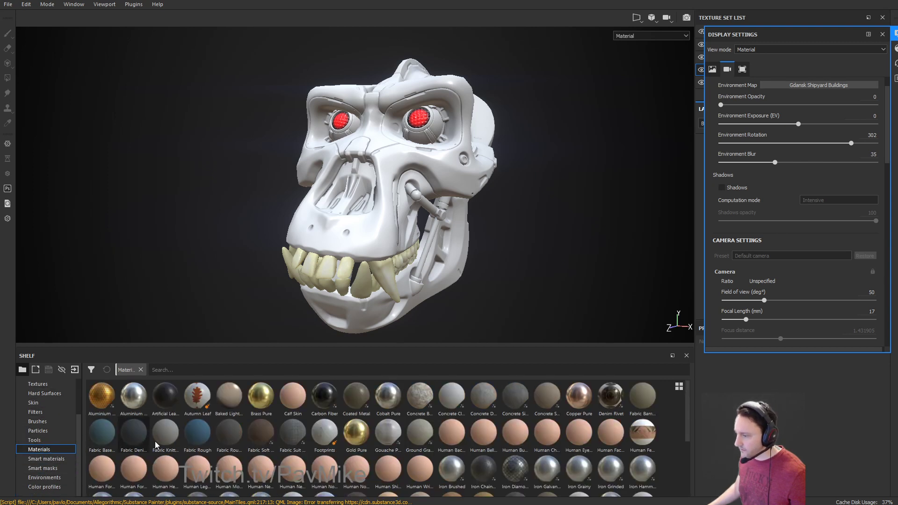
{"action": "left_click", "coordinate": [194, 370]}
{"action": "type", "text": "wool"}
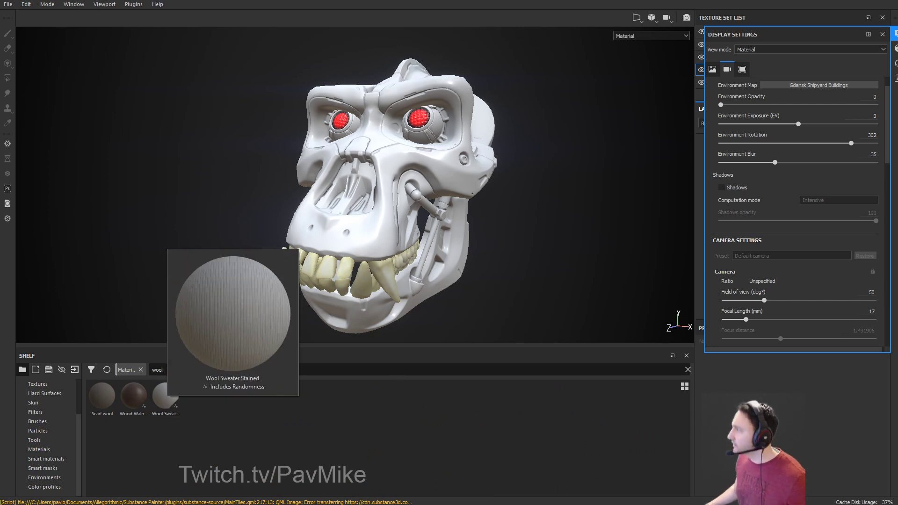
{"action": "left_click", "coordinate": [881, 34]}
{"action": "left_click_drag", "start_coordinate": [164, 389], "coordinate": [382, 242]}
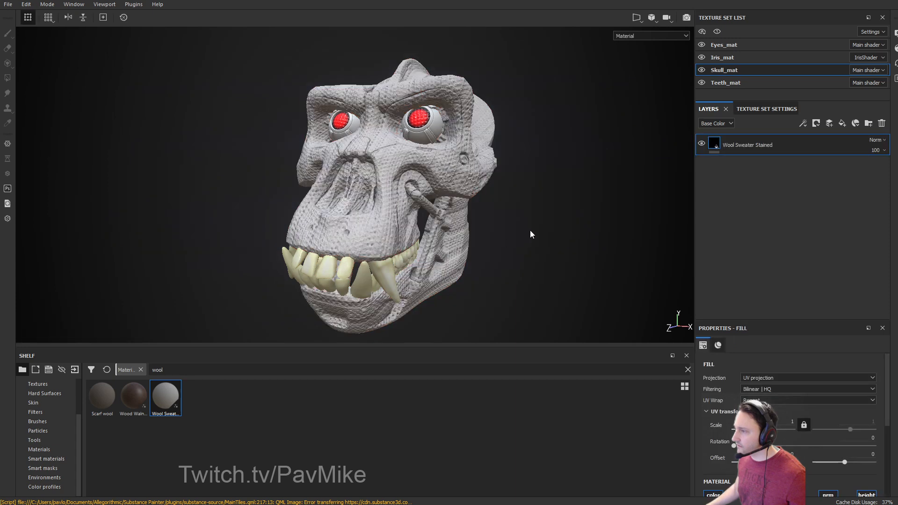
{"action": "left_click_drag", "start_coordinate": [532, 234], "coordinate": [555, 233], "text": "alt"}
{"action": "scroll", "coordinate": [787, 424], "scroll_direction": "down", "scroll_amount": 3}
{"action": "scroll", "coordinate": [783, 414], "scroll_direction": "up", "scroll_amount": 3}
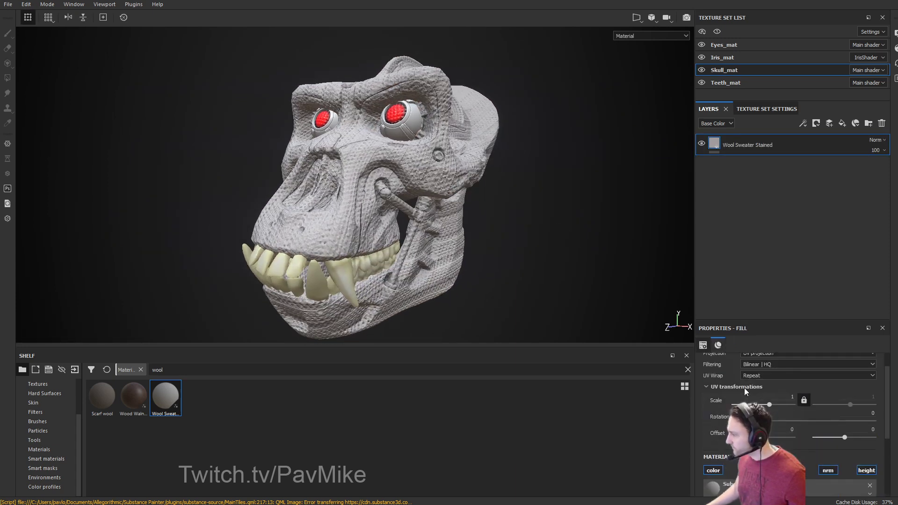
Set the wool fill's UV scale to 1.6 with tri-planar projection.
{"action": "left_click_drag", "start_coordinate": [768, 429], "coordinate": [770, 433]}
{"action": "mouse_move", "coordinate": [607, 231]}
{"action": "left_mouse_down", "text": "alt"}
{"action": "mouse_move", "coordinate": [463, 236]}
{"action": "mouse_move", "coordinate": [596, 227]}
{"action": "left_mouse_up", "text": "alt"}
{"action": "left_click", "coordinate": [767, 378]}
{"action": "left_click", "coordinate": [765, 394]}
{"action": "mouse_move", "coordinate": [515, 254]}
{"action": "left_mouse_down", "text": "alt"}
{"action": "mouse_move", "coordinate": [475, 249]}
{"action": "mouse_move", "coordinate": [525, 255]}
{"action": "mouse_move", "coordinate": [481, 260]}
{"action": "mouse_move", "coordinate": [501, 255]}
{"action": "left_mouse_up", "text": "alt"}
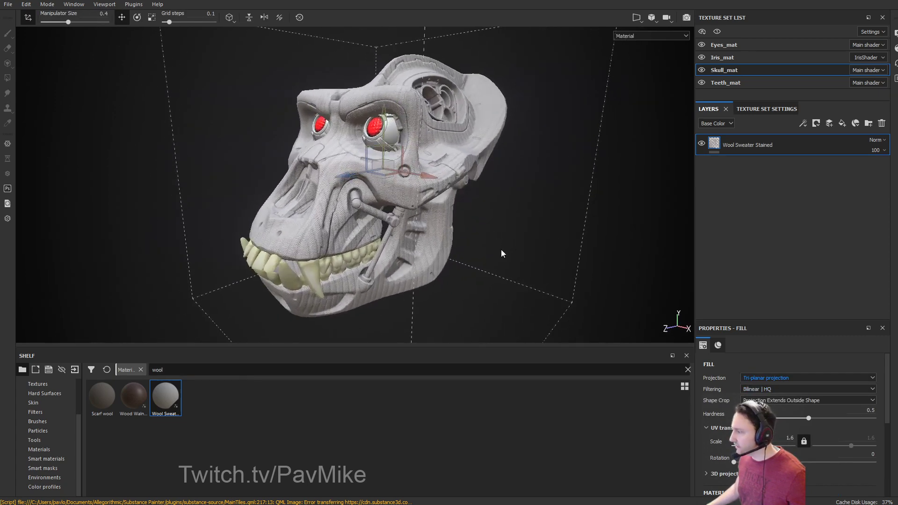
{"action": "left_click_drag", "start_coordinate": [769, 435], "coordinate": [758, 435]}
{"action": "left_click_drag", "start_coordinate": [529, 263], "coordinate": [443, 196], "text": "alt"}
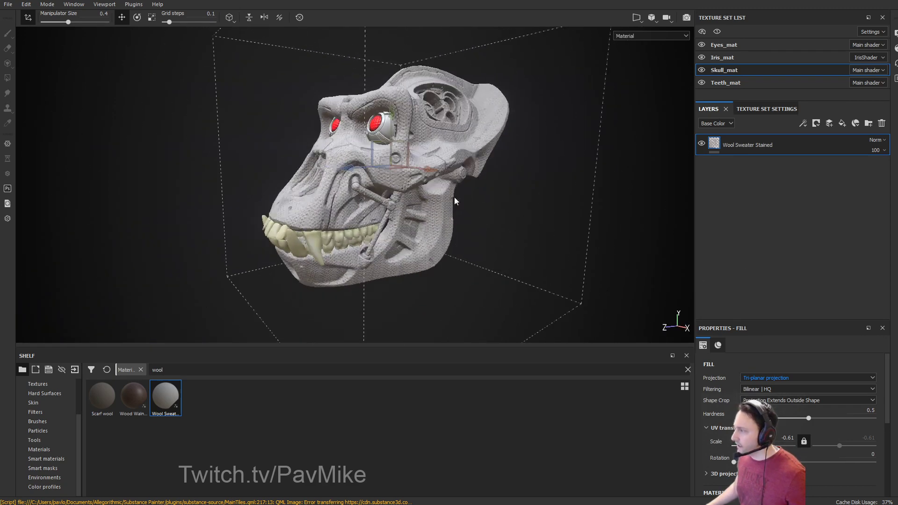
{"action": "scroll", "coordinate": [791, 450], "scroll_direction": "down", "scroll_amount": 5}
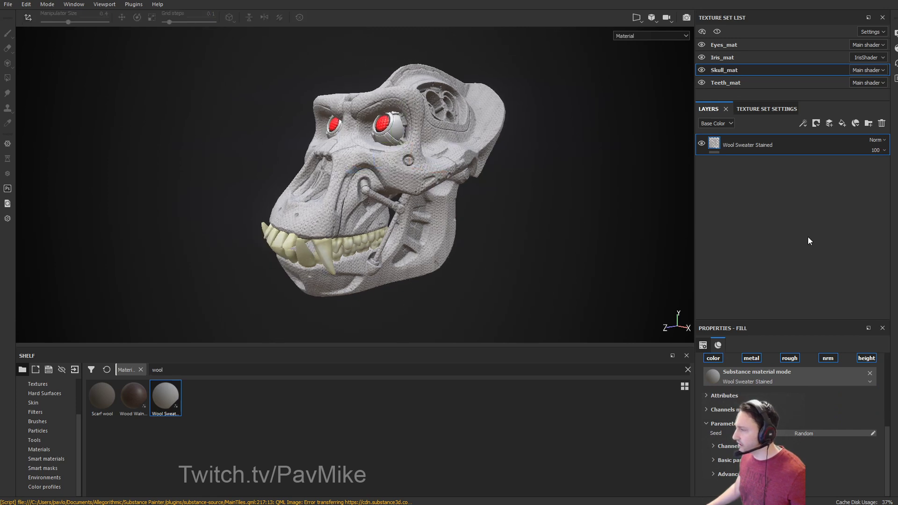
{"action": "right_click_drag", "start_coordinate": [613, 200], "coordinate": [676, 227], "text": "alt"}
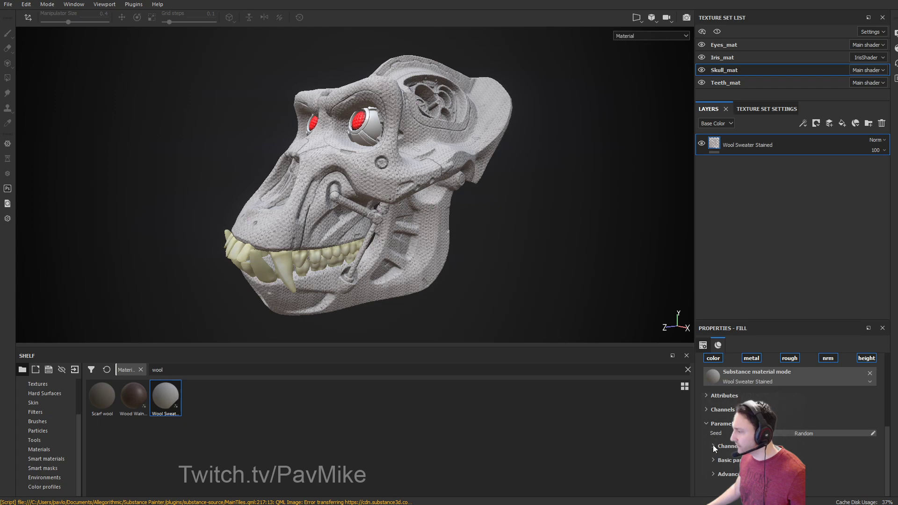
Under Advanced parameters, tint the Wool Color a light warm beige.
{"action": "left_click", "coordinate": [712, 460]}
{"action": "scroll", "coordinate": [713, 458], "scroll_direction": "down", "scroll_amount": 3}
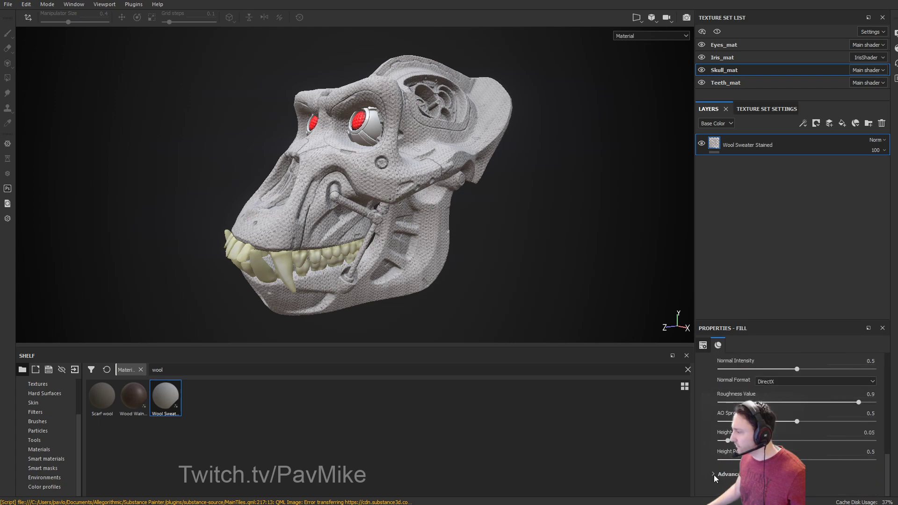
{"action": "left_click", "coordinate": [714, 475]}
{"action": "scroll", "coordinate": [714, 471], "scroll_direction": "down", "scroll_amount": 1}
{"action": "left_click", "coordinate": [832, 451]}
{"action": "left_click_drag", "start_coordinate": [815, 393], "coordinate": [774, 384]}
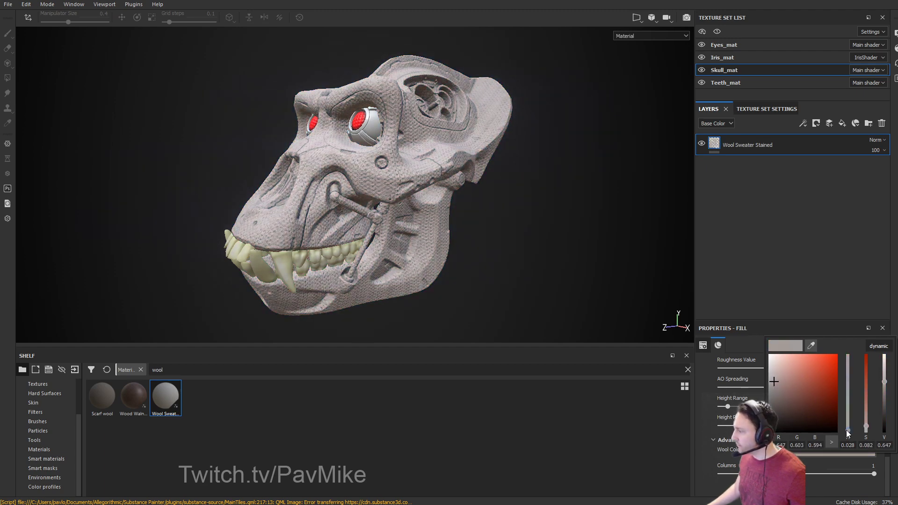
{"action": "left_click_drag", "start_coordinate": [847, 433], "coordinate": [850, 425]}
{"action": "left_click_drag", "start_coordinate": [617, 266], "coordinate": [583, 266], "text": "alt"}
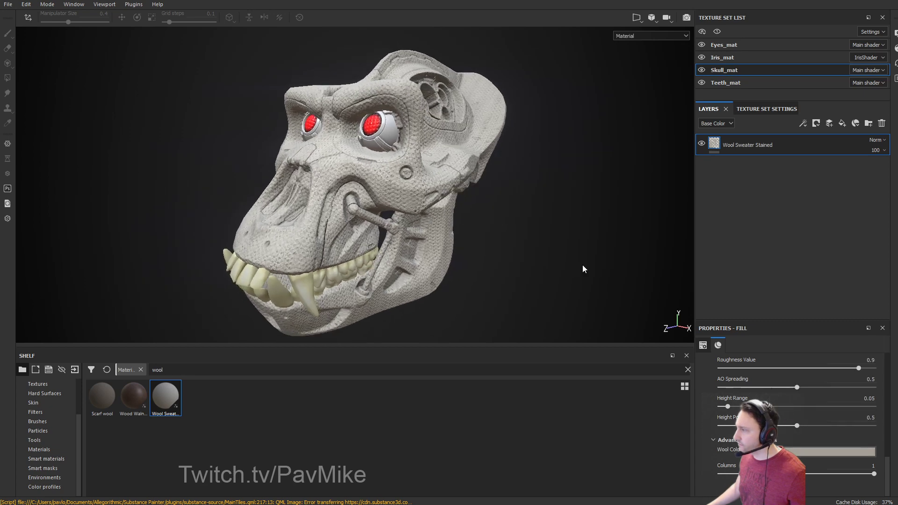
Add a new fill layer above the wool with metallic, roughness, normal and height channels disabled.
{"action": "left_click", "coordinate": [843, 124]}
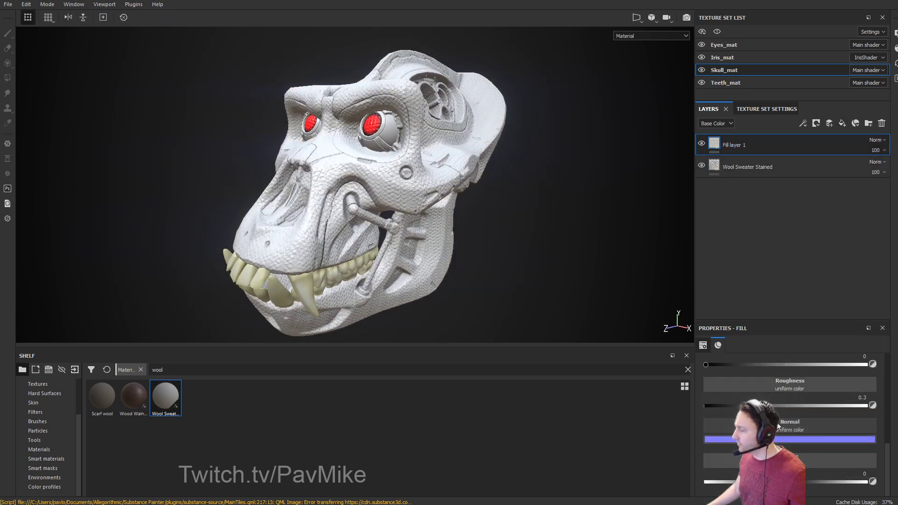
{"action": "scroll", "coordinate": [778, 427], "scroll_direction": "up", "scroll_amount": 5}
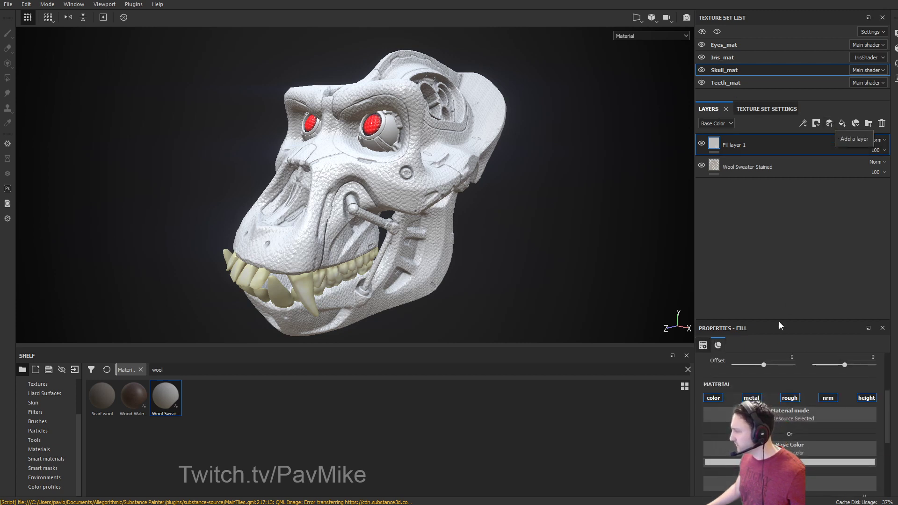
{"action": "left_click", "coordinate": [751, 397]}
{"action": "left_click", "coordinate": [789, 397]}
{"action": "left_click", "coordinate": [827, 398]}
{"action": "left_click", "coordinate": [865, 398]}
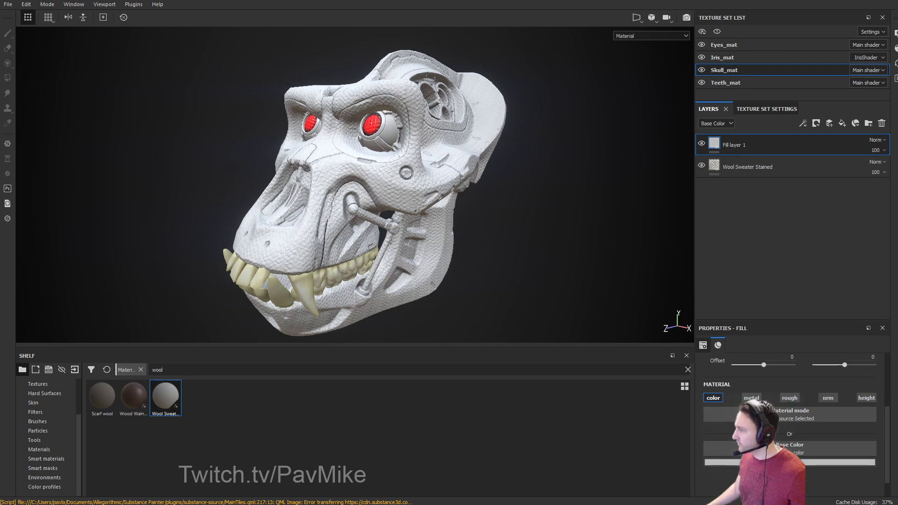
Give Fill layer 1 a black mask and set its base colour to red.
{"action": "right_click", "coordinate": [729, 145]}
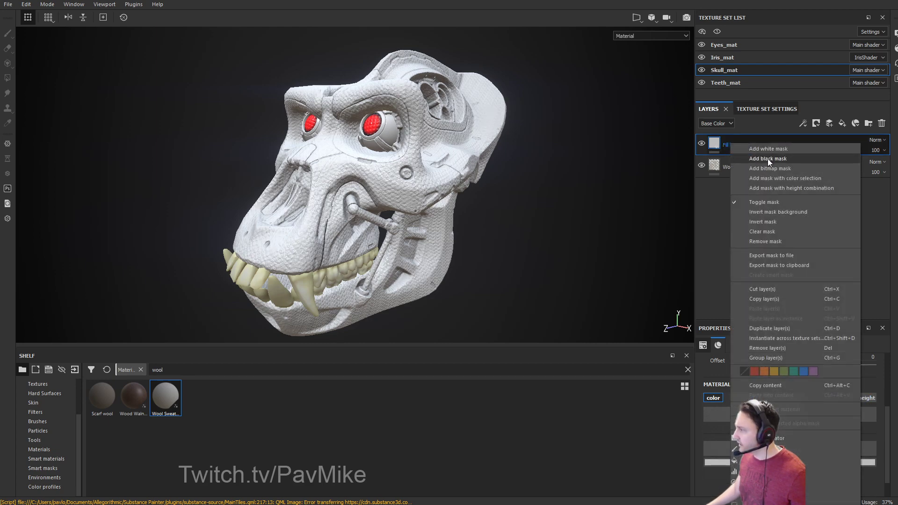
{"action": "left_click", "coordinate": [767, 159]}
{"action": "left_click_drag", "start_coordinate": [591, 244], "coordinate": [567, 230], "text": "alt"}
{"action": "left_click", "coordinate": [714, 143]}
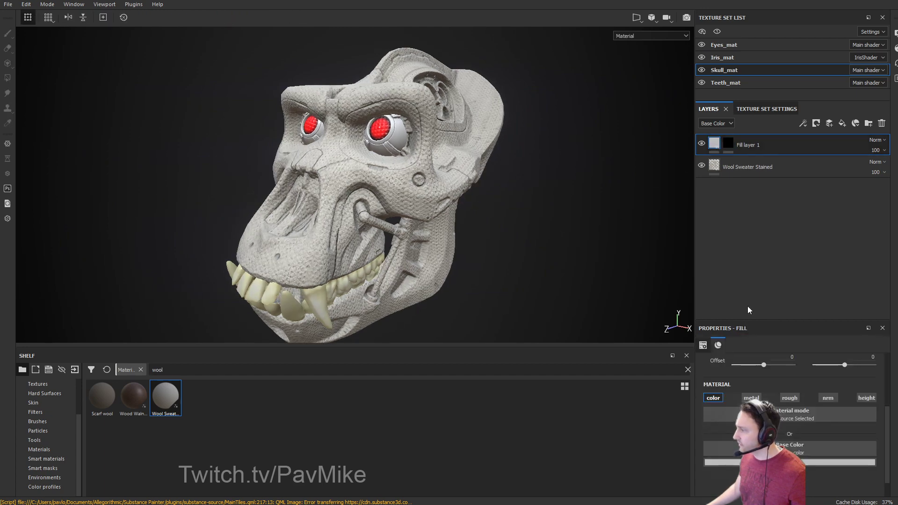
{"action": "left_click", "coordinate": [790, 462]}
{"action": "left_click_drag", "start_coordinate": [798, 379], "coordinate": [811, 387]}
Add an empty generator to the fill layer's black mask.
{"action": "left_click_drag", "start_coordinate": [571, 192], "coordinate": [379, 223], "text": "alt"}
{"action": "left_click", "coordinate": [728, 143]}
{"action": "mouse_move", "coordinate": [444, 220]}
{"action": "left_mouse_down"}
{"action": "mouse_move", "coordinate": [412, 218]}
{"action": "mouse_move", "coordinate": [374, 187]}
{"action": "mouse_move", "coordinate": [299, 215]}
{"action": "left_mouse_up"}
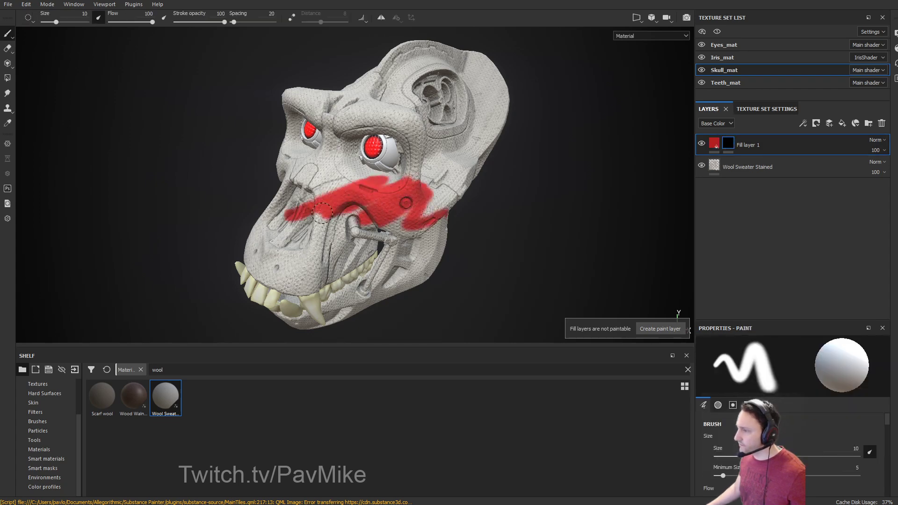
{"action": "mouse_move", "coordinate": [467, 190]}
{"action": "left_mouse_down", "text": "alt"}
{"action": "mouse_move", "coordinate": [437, 175]}
{"action": "mouse_move", "coordinate": [545, 210]}
{"action": "left_mouse_up", "text": "alt"}
{"action": "key", "text": "ctrl+z"}
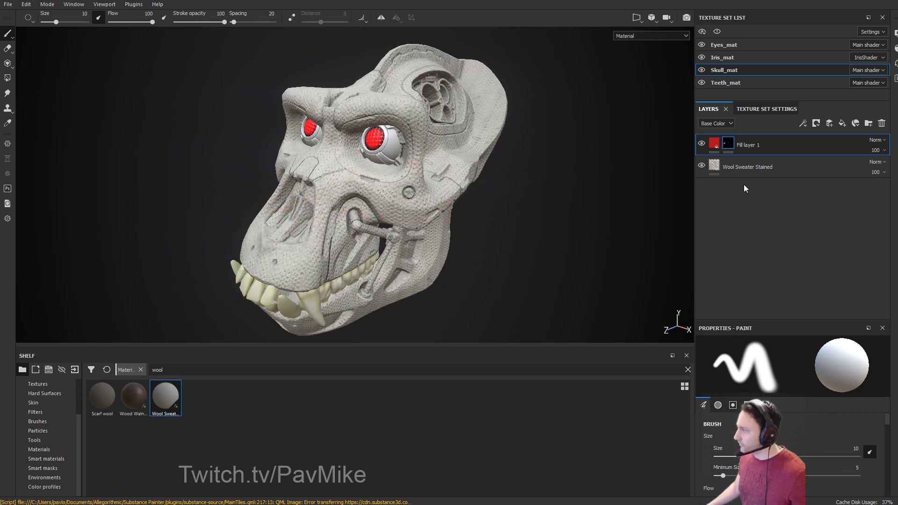
{"action": "right_click", "coordinate": [730, 142]}
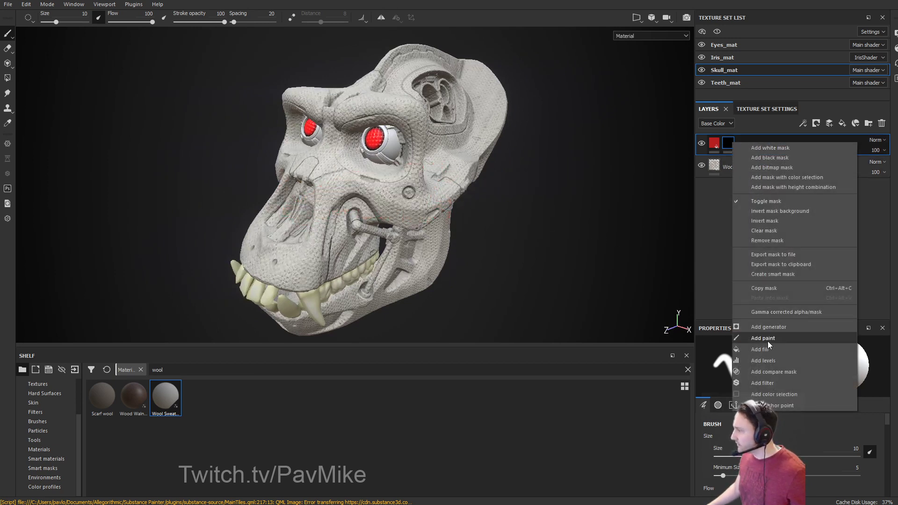
{"action": "left_click", "coordinate": [767, 327]}
{"action": "left_click", "coordinate": [796, 365]}
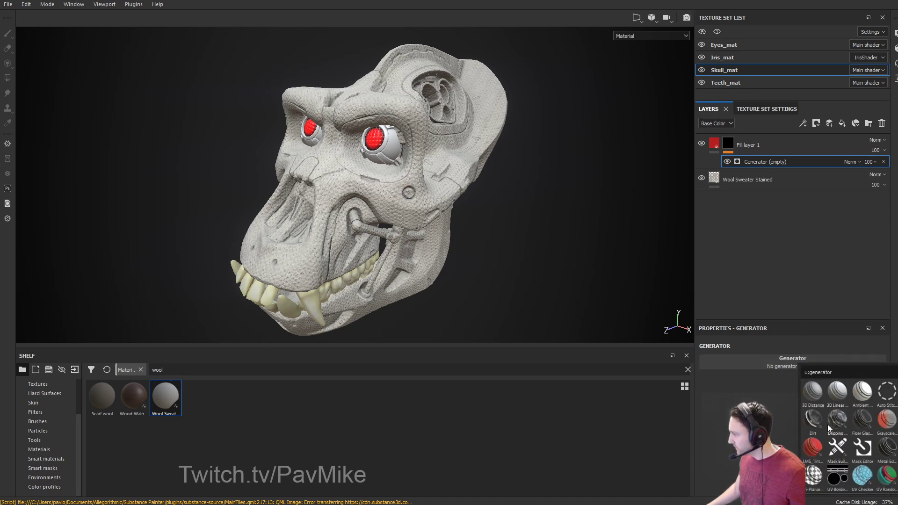
Choose Dirt as the mask generator and orbit to inspect the reddened crevices.
{"action": "left_click", "coordinate": [813, 420]}
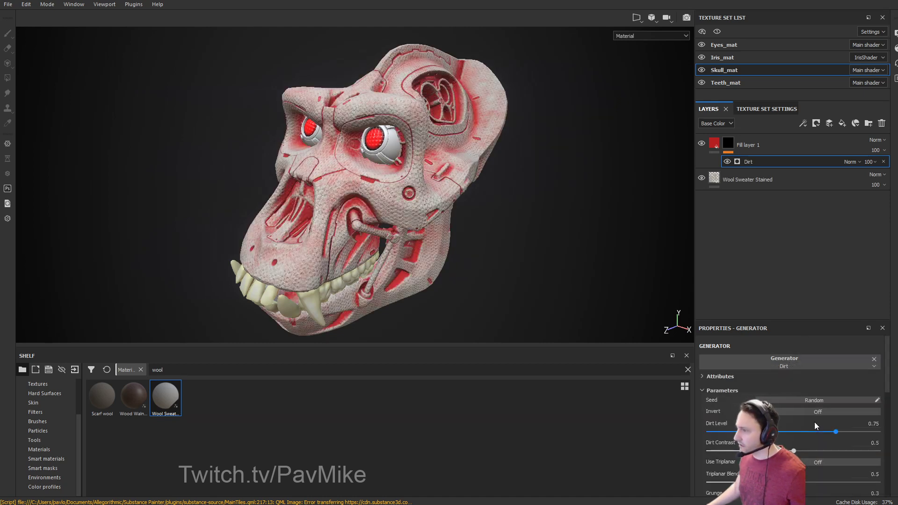
{"action": "left_click_drag", "start_coordinate": [616, 243], "coordinate": [398, 147], "text": "alt"}
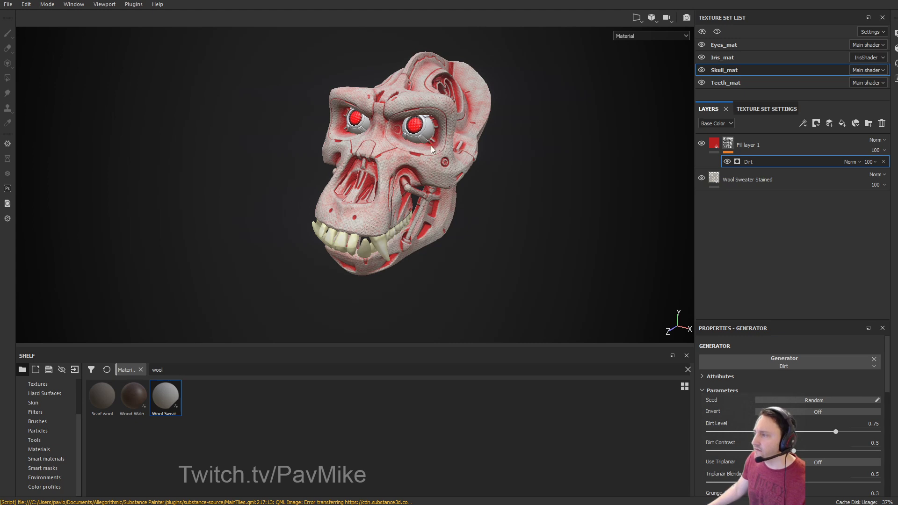
{"action": "left_click_drag", "start_coordinate": [413, 126], "coordinate": [270, 133], "text": "alt"}
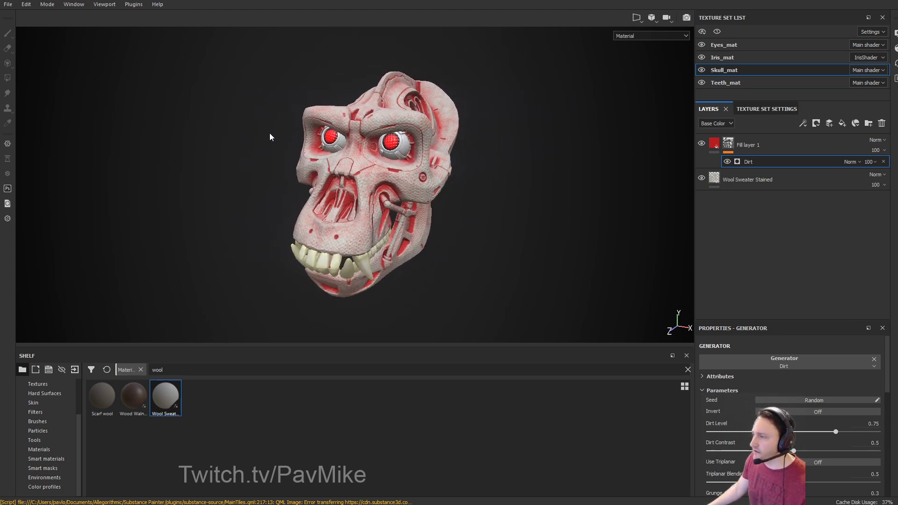
{"action": "left_click", "coordinate": [9, 5]}
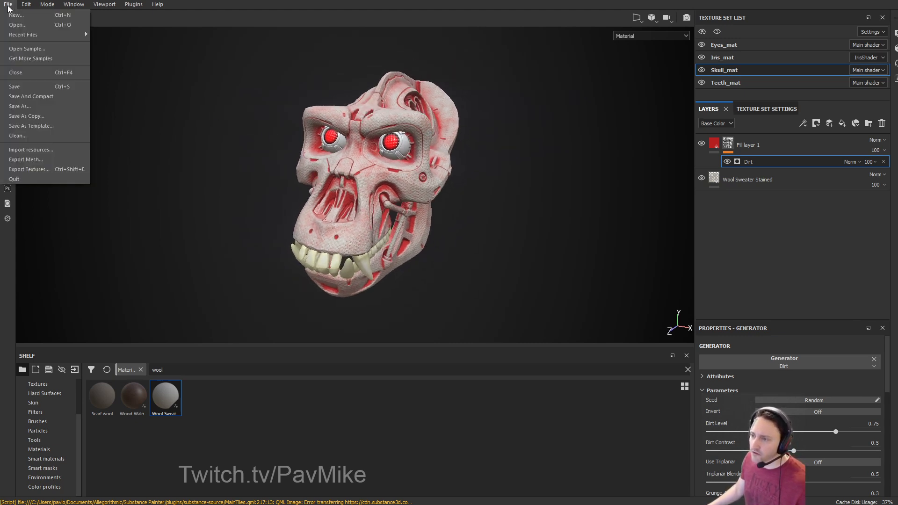
{"action": "left_click", "coordinate": [125, 97]}
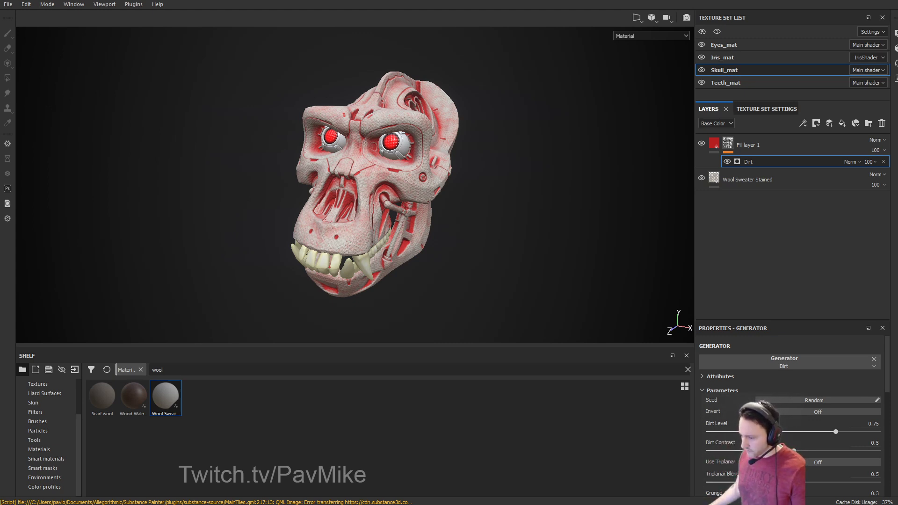
{"action": "key", "text": "alt+Tab"}
Browse the channel's home page, advancing the live-stream and uploads rows.
{"action": "left_click", "coordinate": [163, 18]}
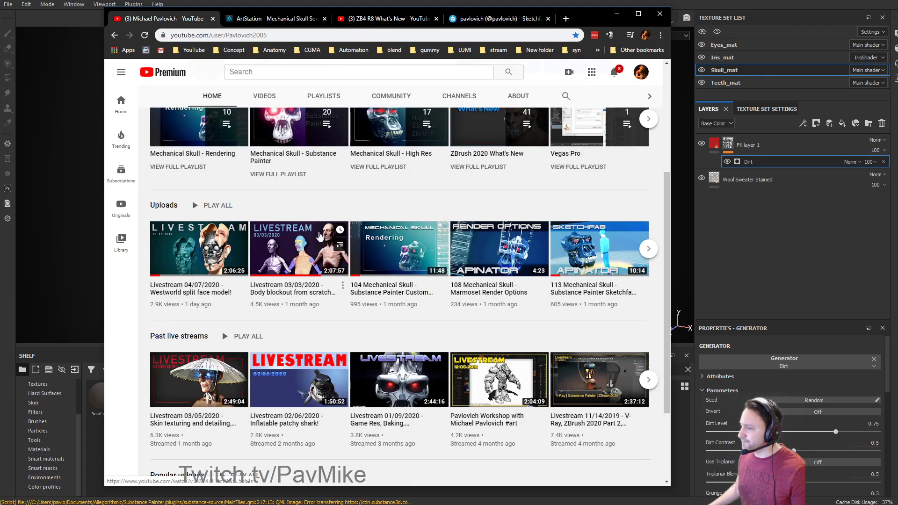
{"action": "scroll", "coordinate": [319, 236], "scroll_direction": "down", "scroll_amount": 3}
{"action": "scroll", "coordinate": [225, 310], "scroll_direction": "up", "scroll_amount": 6}
{"action": "scroll", "coordinate": [225, 310], "scroll_direction": "down", "scroll_amount": 6}
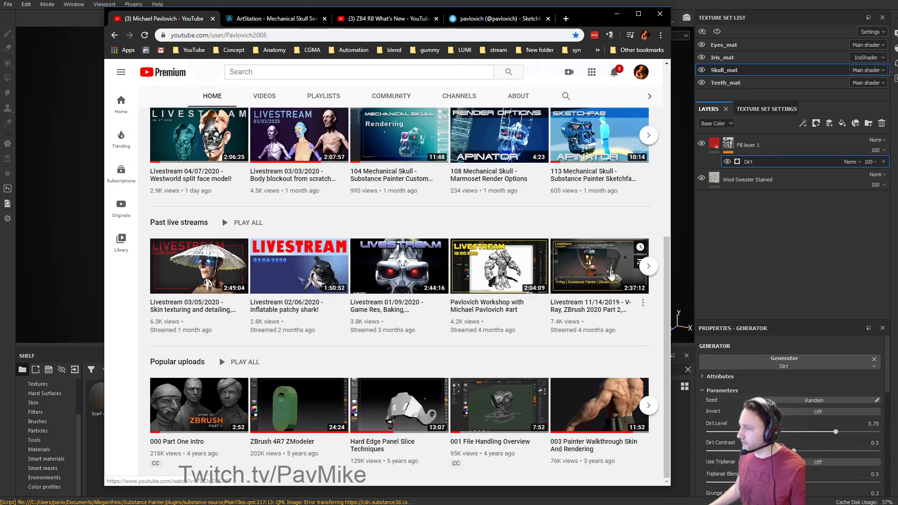
{"action": "left_click", "coordinate": [647, 267]}
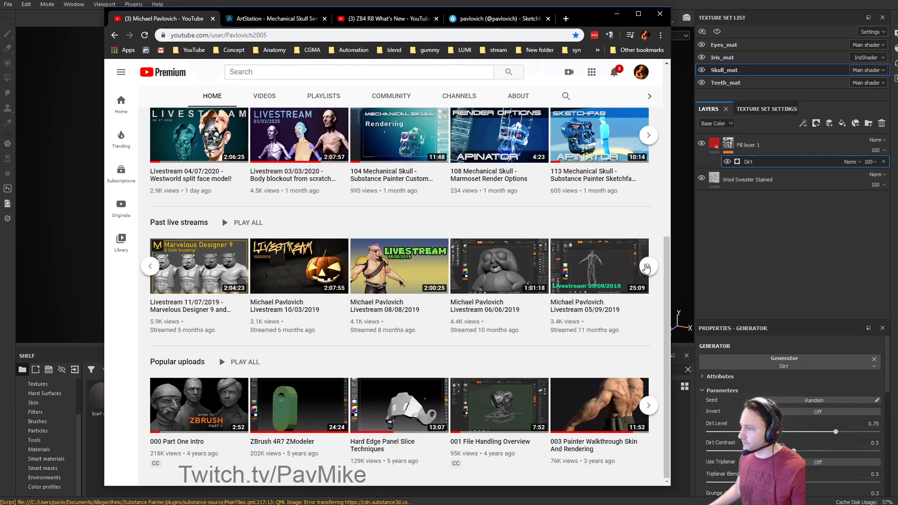
{"action": "left_click", "coordinate": [646, 267]}
{"action": "scroll", "coordinate": [575, 347], "scroll_direction": "up", "scroll_amount": 1}
{"action": "scroll", "coordinate": [575, 347], "scroll_direction": "down", "scroll_amount": 1}
{"action": "scroll", "coordinate": [575, 346], "scroll_direction": "up", "scroll_amount": 4}
{"action": "left_click", "coordinate": [648, 323]}
{"action": "left_click", "coordinate": [648, 324]}
{"action": "scroll", "coordinate": [327, 238], "scroll_direction": "up", "scroll_amount": 2}
Look through the channel's PLAYLISTS page, then minimize the browser.
{"action": "left_click", "coordinate": [323, 233]}
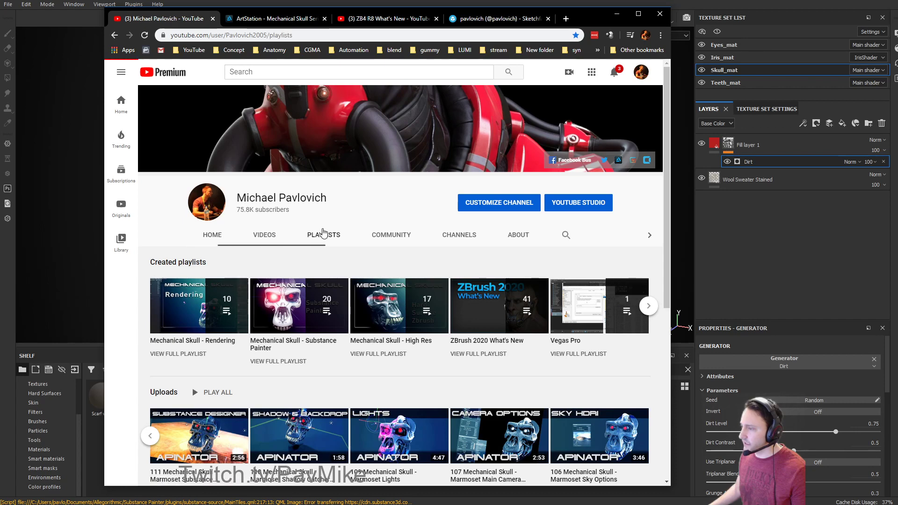
{"action": "scroll", "coordinate": [346, 224], "scroll_direction": "down", "scroll_amount": 3}
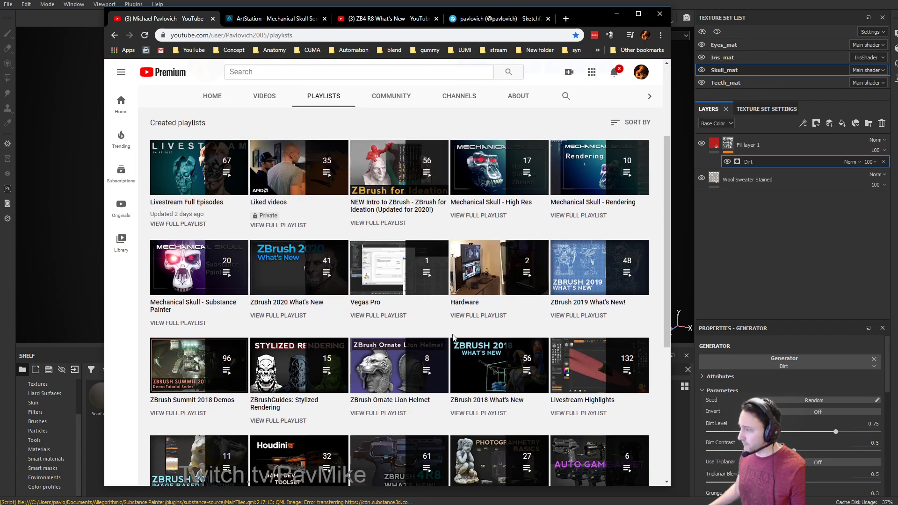
{"action": "scroll", "coordinate": [416, 310], "scroll_direction": "down", "scroll_amount": 2}
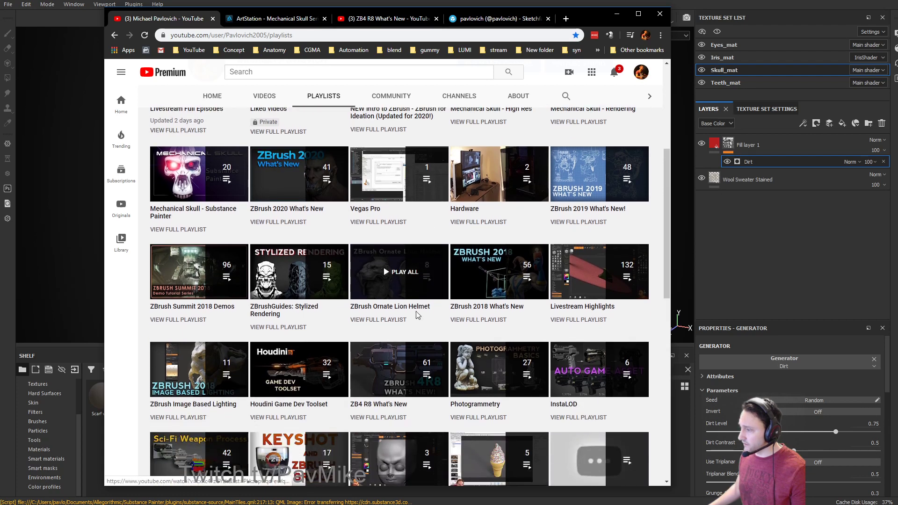
{"action": "scroll", "coordinate": [418, 314], "scroll_direction": "down", "scroll_amount": 1}
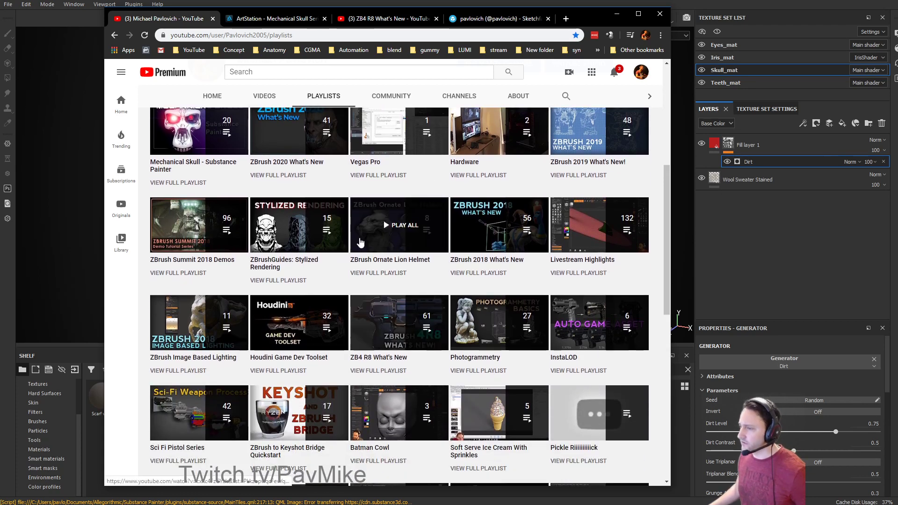
{"action": "left_click", "coordinate": [617, 14]}
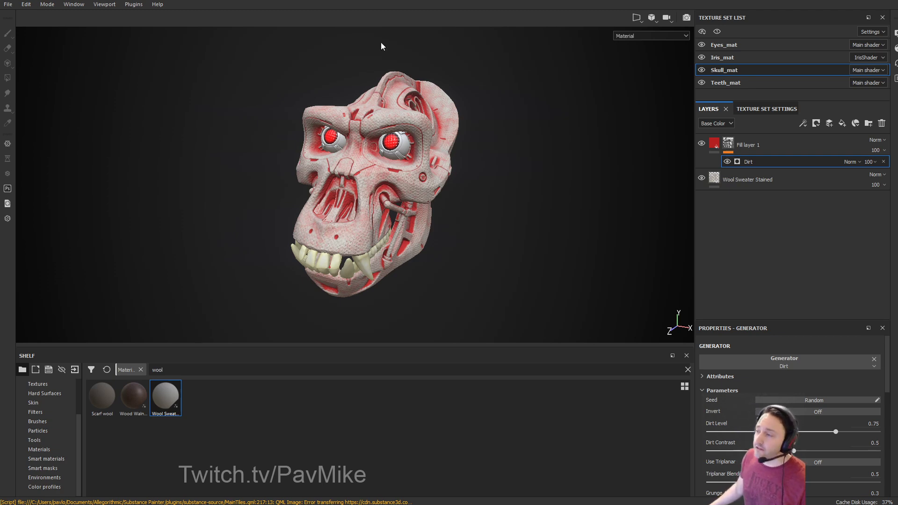
Finish the KeyShot 9 installation, close KeyShot's welcome window, and return to ZBrush.
{"action": "left_click", "coordinate": [863, 1]}
{"action": "left_click", "coordinate": [456, 280]}
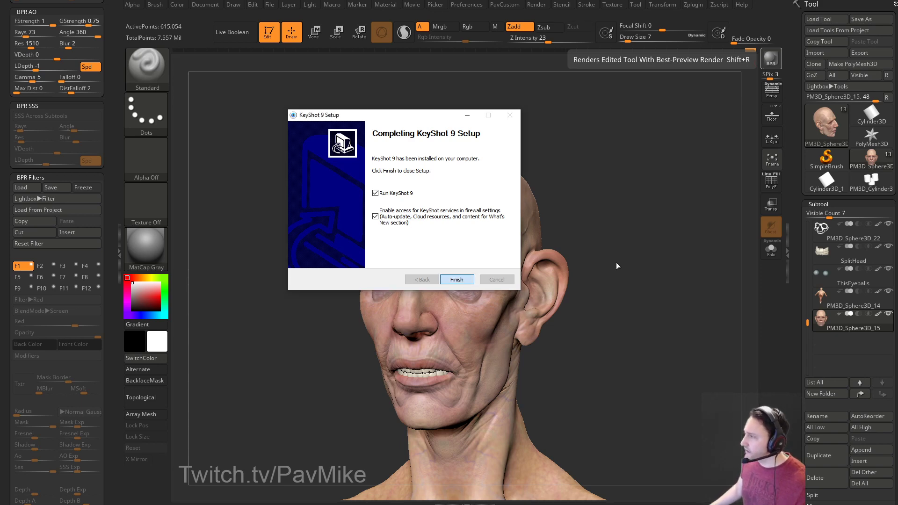
{"action": "left_click", "coordinate": [690, 9]}
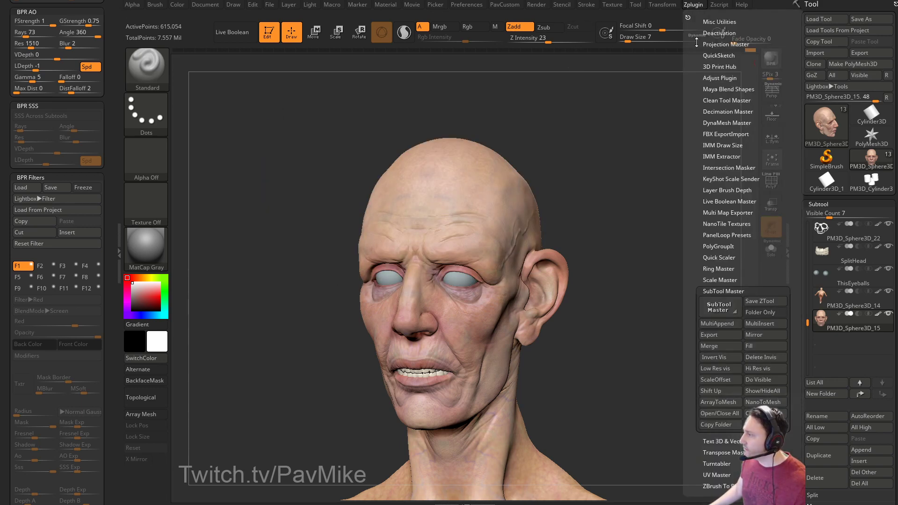
{"action": "left_click", "coordinate": [732, 291], "text": "shift"}
{"action": "left_click", "coordinate": [716, 347], "text": "shift"}
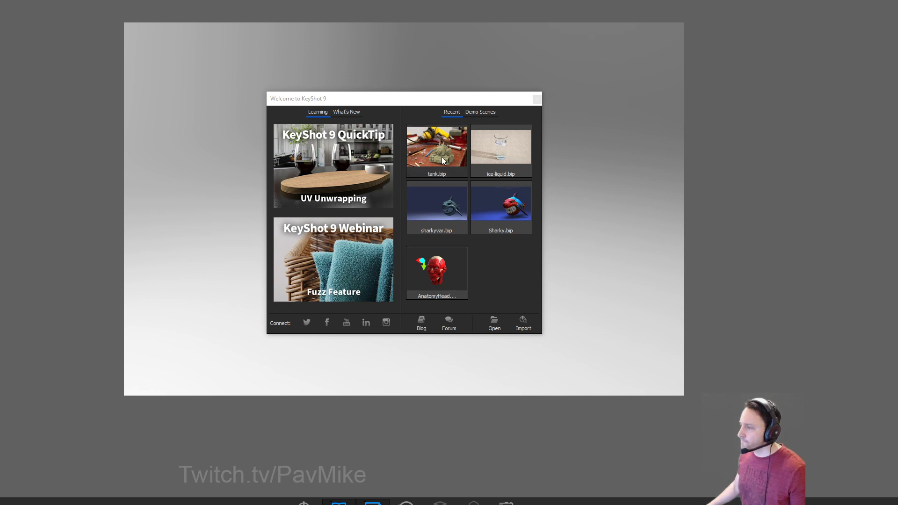
{"action": "left_click", "coordinate": [537, 98]}
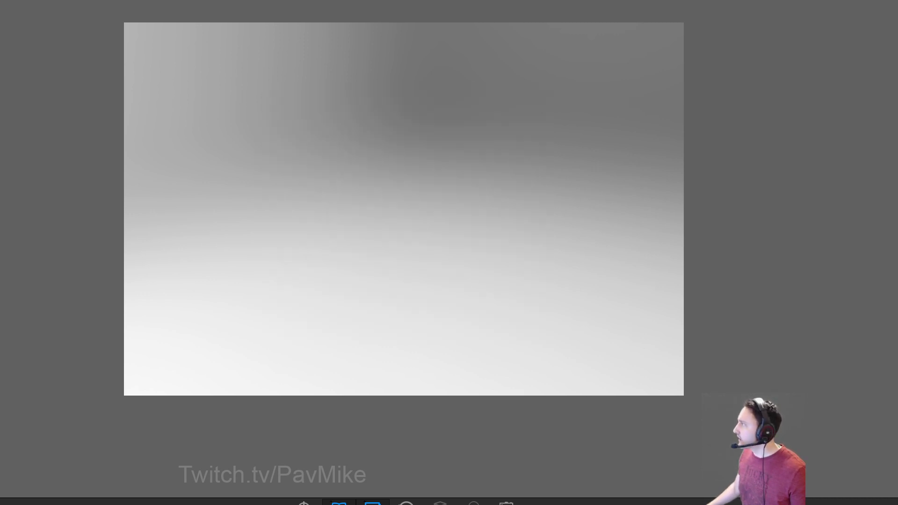
{"action": "key", "text": "alt+Tab"}
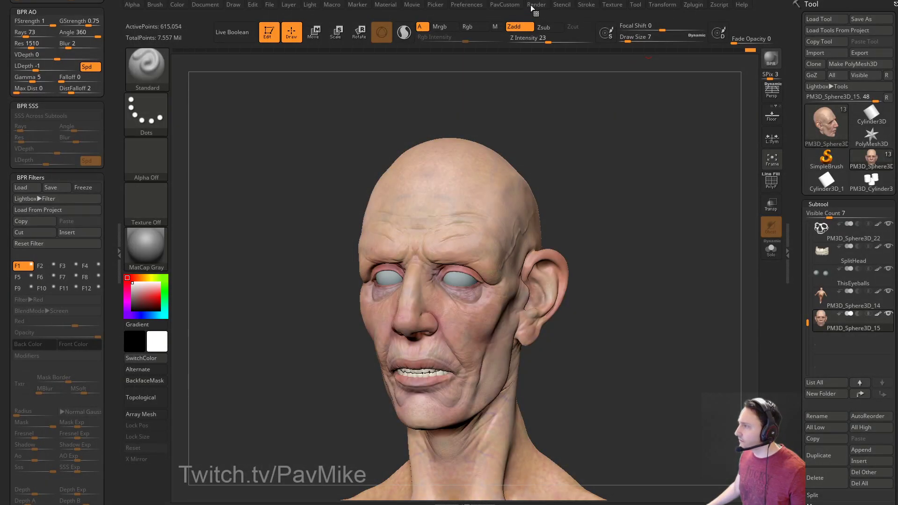
Send the sculpt to KeyShot via Render > ZBrush to KeyShot Bridge.
{"action": "left_click", "coordinate": [536, 5]}
{"action": "left_click", "coordinate": [557, 148]}
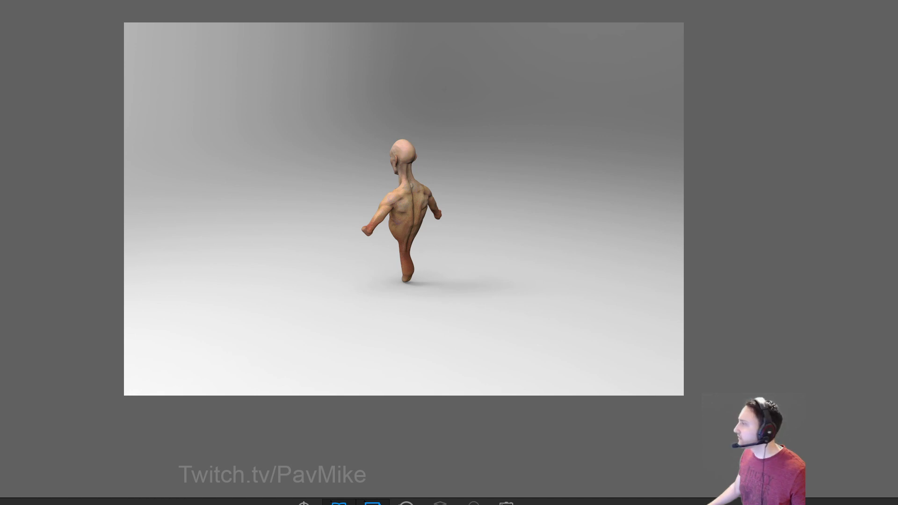
Set KeyShot's hotkey preset to Maya® in Preferences and save the changes.
{"action": "double_click", "coordinate": [500, 1]}
{"action": "left_click_drag", "start_coordinate": [397, 0], "coordinate": [597, 5]}
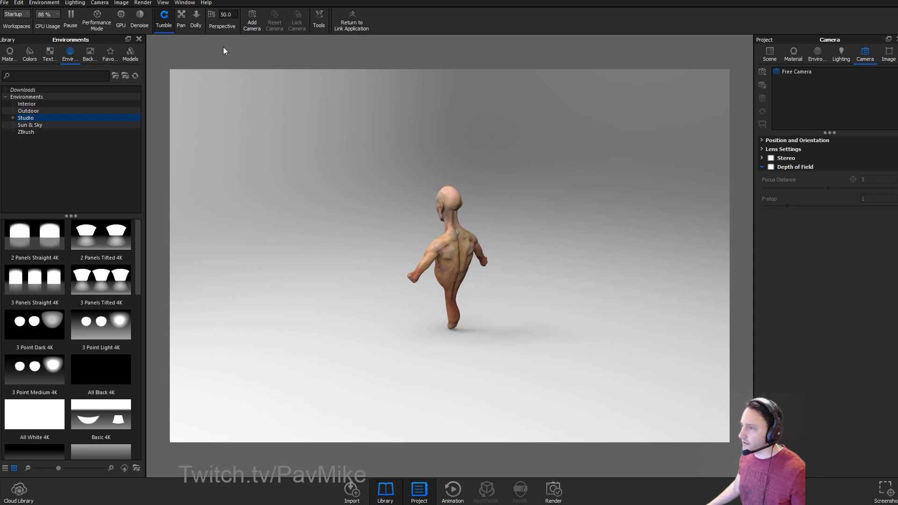
{"action": "left_click", "coordinate": [67, 2]}
{"action": "mouse_move", "coordinate": [192, 3]}
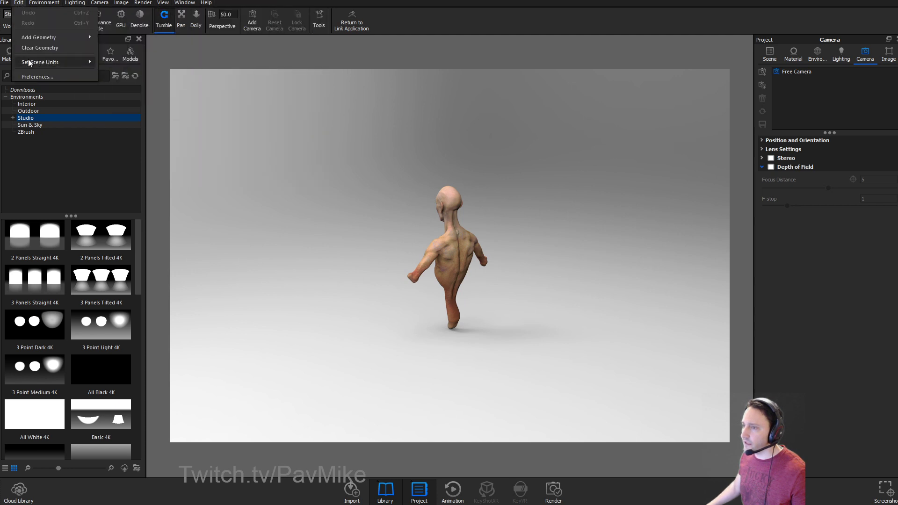
{"action": "left_click", "coordinate": [31, 81]}
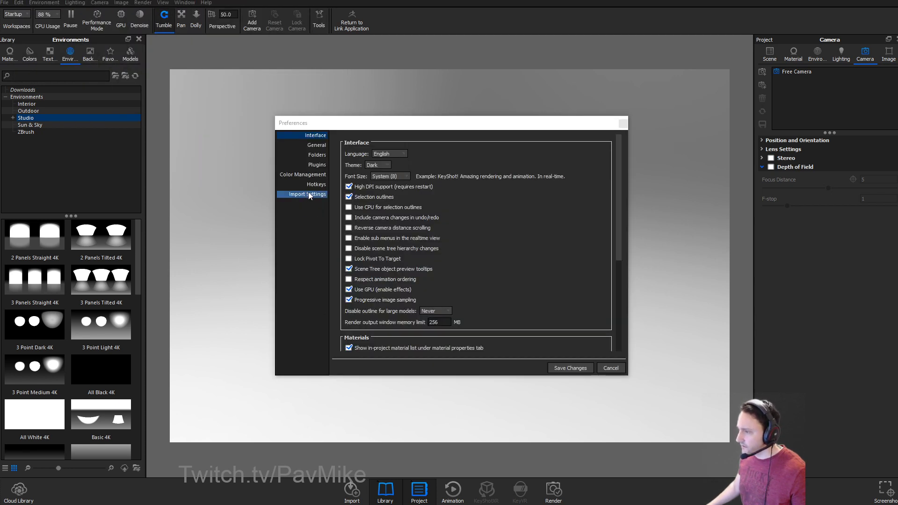
{"action": "left_click", "coordinate": [316, 184]}
{"action": "left_click", "coordinate": [409, 332]}
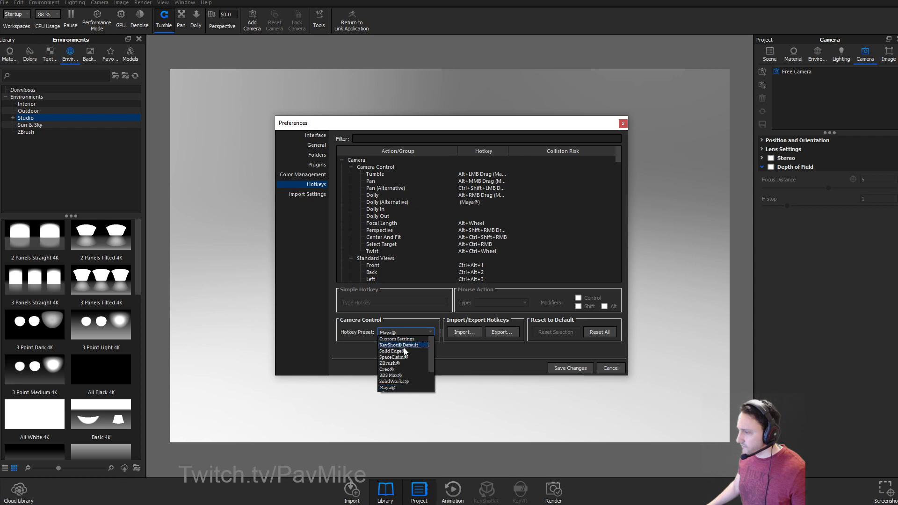
{"action": "left_click", "coordinate": [403, 373]}
{"action": "left_click", "coordinate": [409, 331]}
{"action": "left_click", "coordinate": [423, 381]}
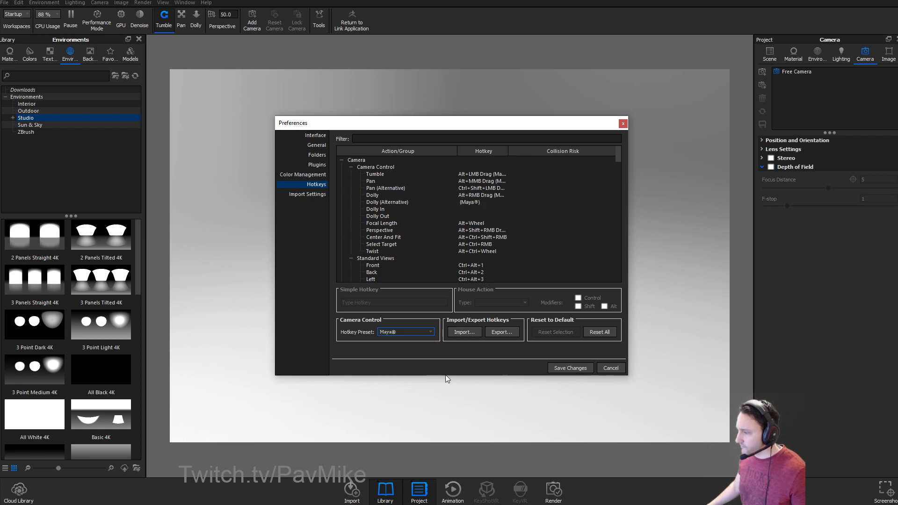
{"action": "left_click", "coordinate": [570, 368]}
{"action": "left_click_drag", "start_coordinate": [565, 297], "coordinate": [671, 267], "text": "alt"}
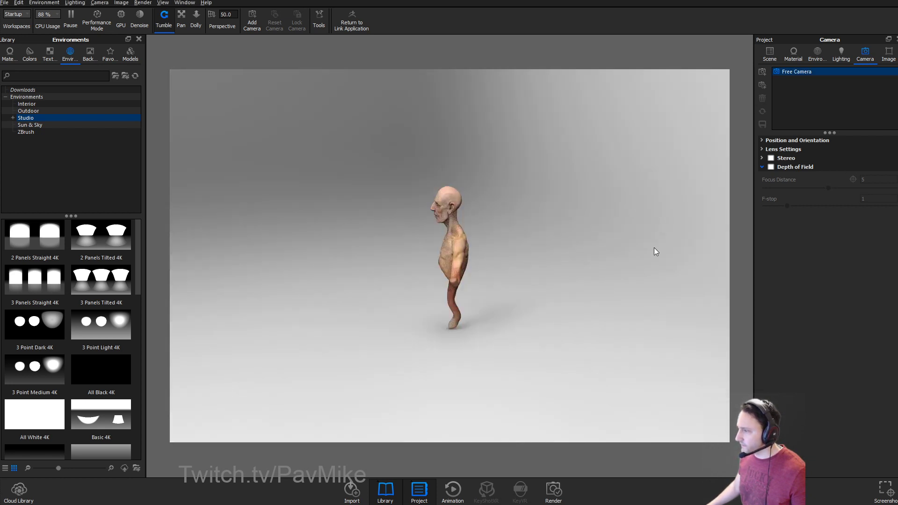
Apply the pixologic_barcelona_cloitre1 HDRI from the ZBrush environments folder.
{"action": "scroll", "coordinate": [671, 267], "scroll_direction": "up", "scroll_amount": 3}
{"action": "left_click_drag", "start_coordinate": [510, 174], "coordinate": [655, 194], "text": "alt"}
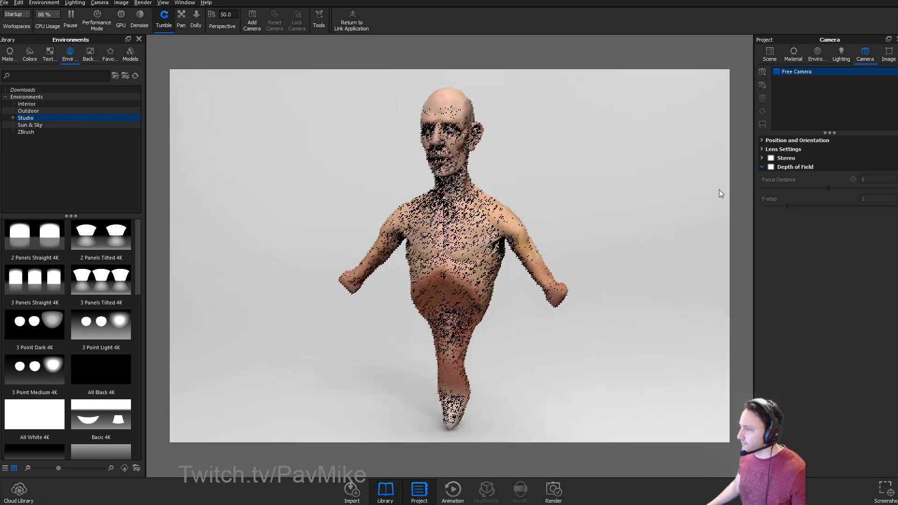
{"action": "scroll", "coordinate": [675, 138], "scroll_direction": "up", "scroll_amount": 5}
{"action": "left_click_drag", "start_coordinate": [612, 263], "coordinate": [588, 220], "text": "alt"}
{"action": "left_click", "coordinate": [49, 54]}
{"action": "left_click", "coordinate": [70, 53]}
{"action": "left_click", "coordinate": [34, 323]}
{"action": "scroll", "coordinate": [36, 314], "scroll_direction": "down", "scroll_amount": 1}
{"action": "scroll", "coordinate": [37, 302], "scroll_direction": "up", "scroll_amount": 1}
{"action": "left_click", "coordinate": [29, 132]}
{"action": "left_click", "coordinate": [62, 281]}
{"action": "double_click", "coordinate": [35, 288]}
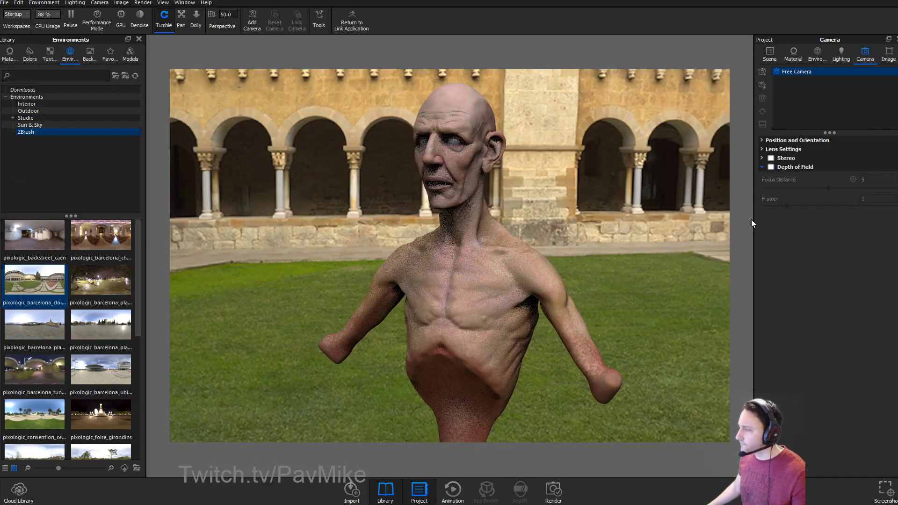
Switch the environment background to a solid grey colour.
{"action": "left_click", "coordinate": [819, 54]}
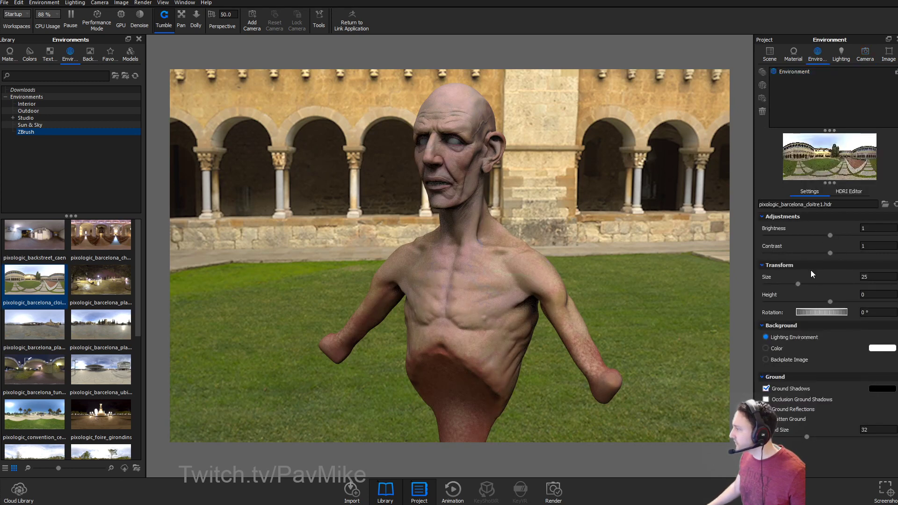
{"action": "left_click", "coordinate": [880, 348]}
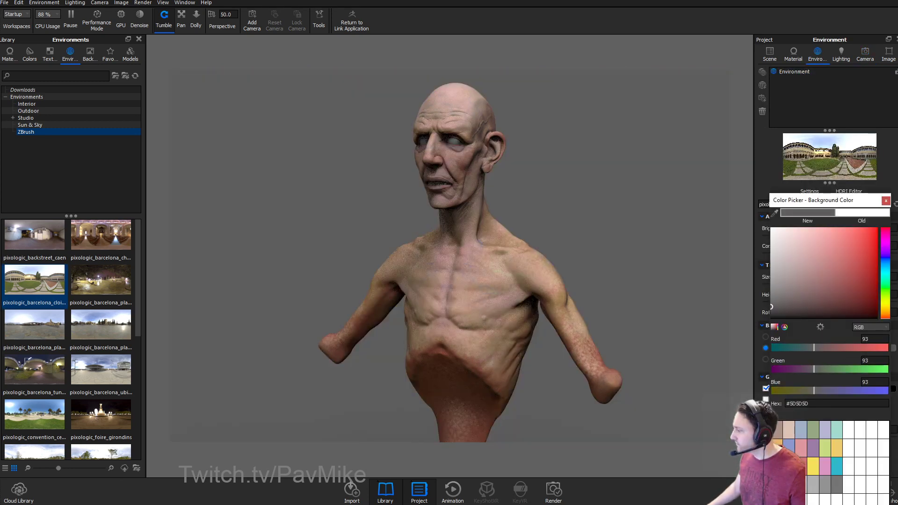
{"action": "left_click", "coordinate": [567, 134]}
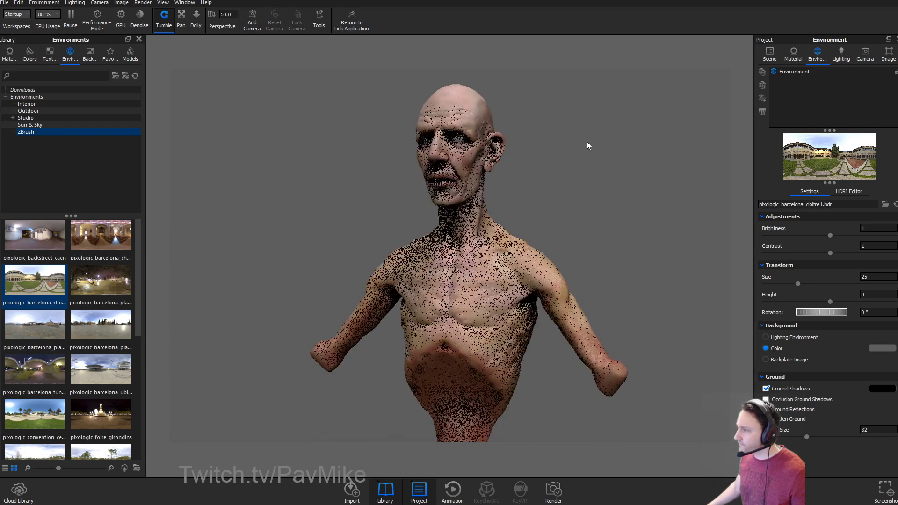
Change the head material's type to Translucent.
{"action": "double_click", "coordinate": [465, 104]}
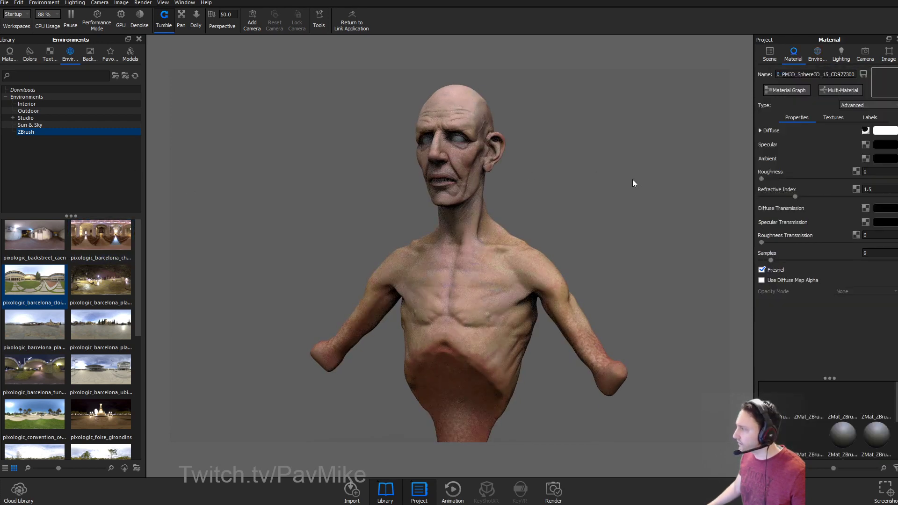
{"action": "left_click", "coordinate": [871, 104]}
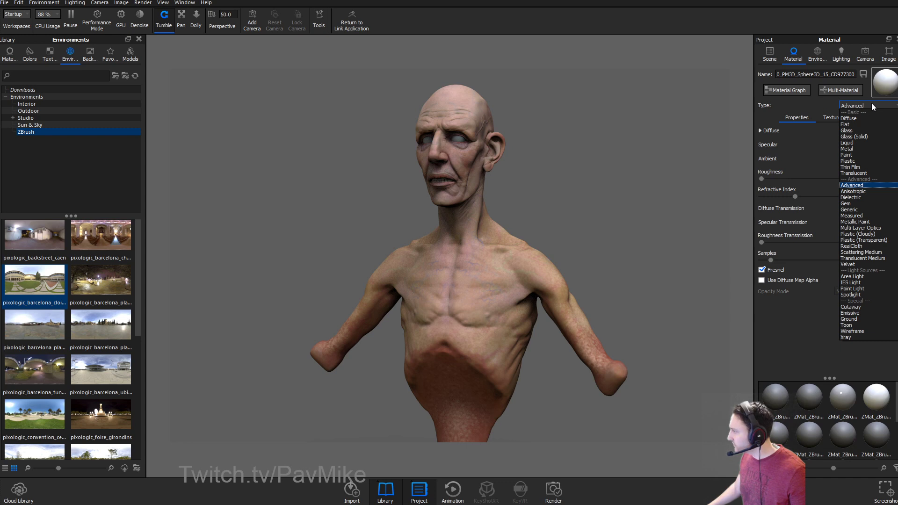
{"action": "left_click", "coordinate": [865, 173]}
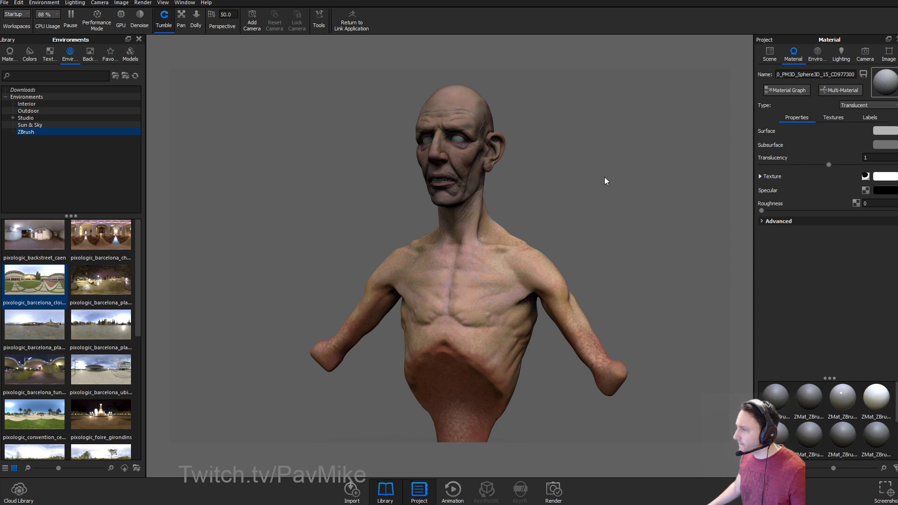
Search the library for skin, pick the second Human Skin material, and enable Multi-Material.
{"action": "left_click", "coordinate": [10, 53]}
{"action": "type", "text": "skin"}
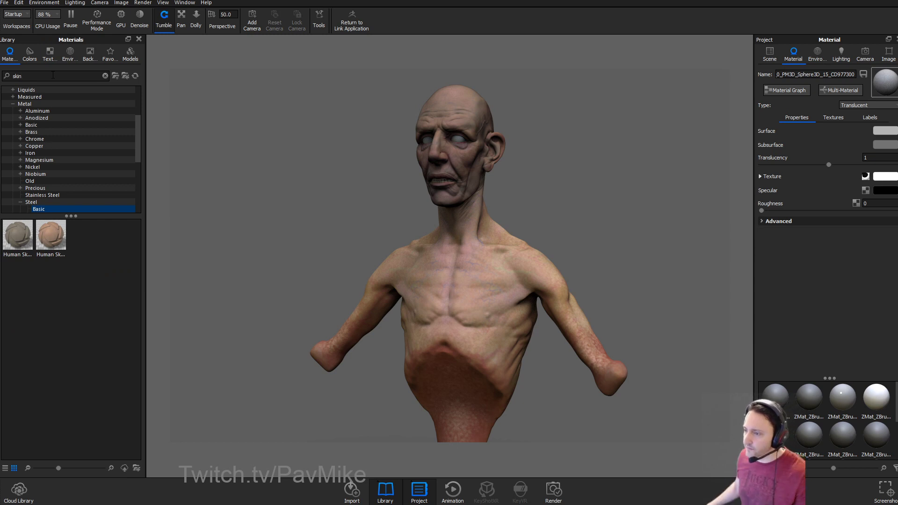
{"action": "left_click", "coordinate": [39, 237]}
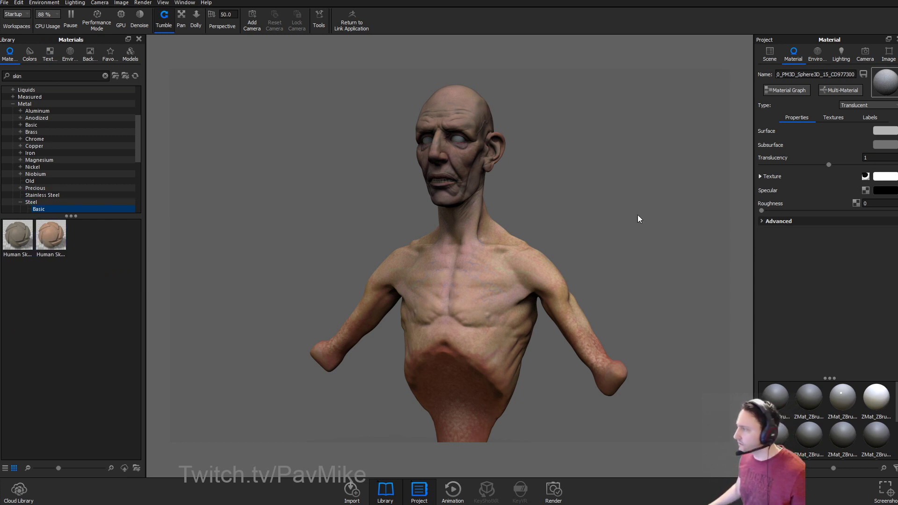
{"action": "left_click", "coordinate": [825, 91]}
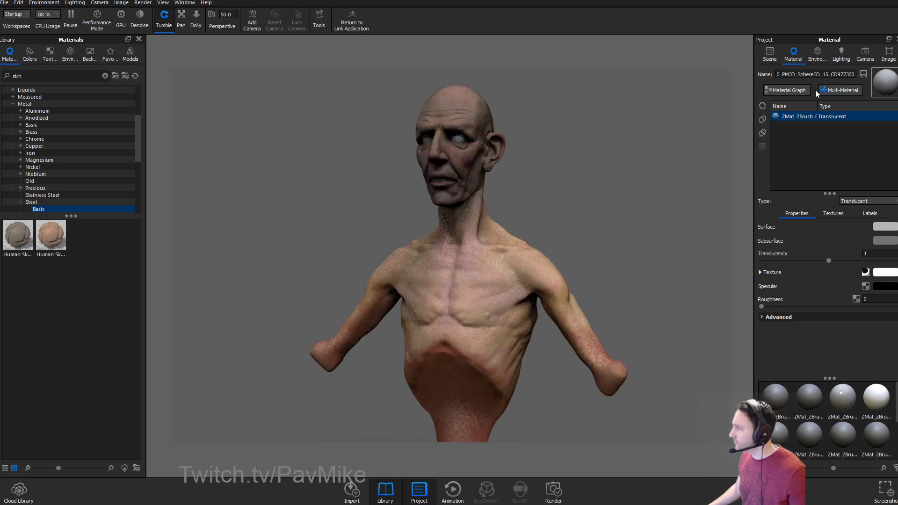
In the Material Graph, upgrade the texture map node and brighten the matcap, keeping Vertex Color mode.
{"action": "left_click", "coordinate": [789, 91]}
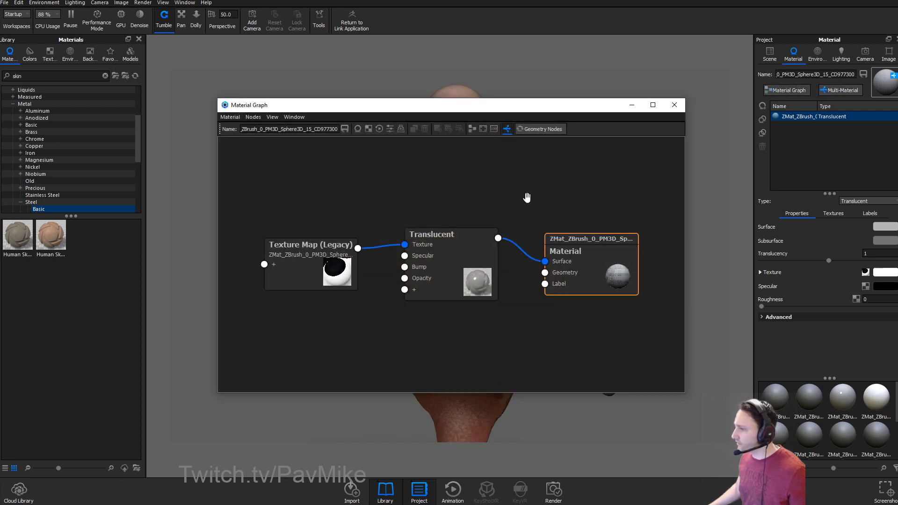
{"action": "left_click_drag", "start_coordinate": [450, 100], "coordinate": [625, 42]}
{"action": "double_click", "coordinate": [494, 202]}
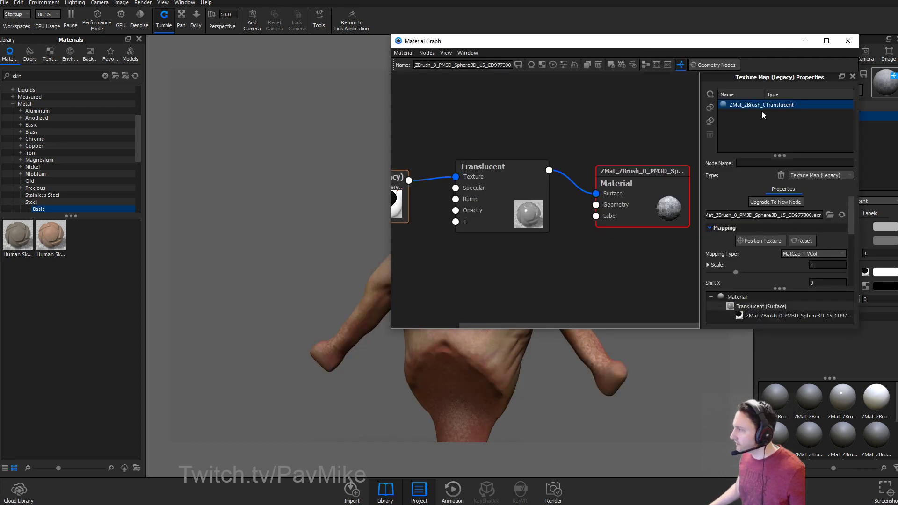
{"action": "left_click", "coordinate": [781, 202]}
{"action": "left_click_drag", "start_coordinate": [624, 45], "coordinate": [181, 84]}
{"action": "middle_click_drag", "start_coordinate": [76, 190], "coordinate": [142, 188]}
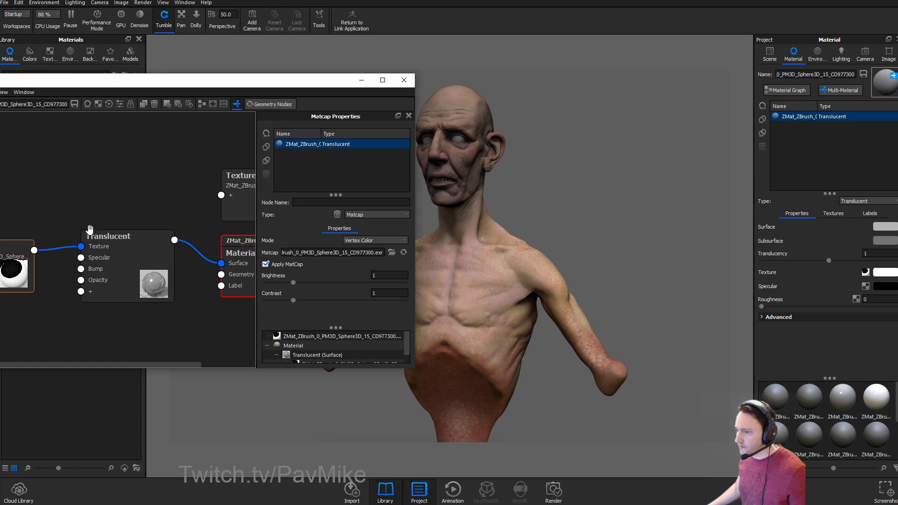
{"action": "mouse_move", "coordinate": [295, 285]}
{"action": "left_mouse_down"}
{"action": "mouse_move", "coordinate": [357, 282]}
{"action": "mouse_move", "coordinate": [303, 282]}
{"action": "mouse_move", "coordinate": [293, 301]}
{"action": "left_mouse_up"}
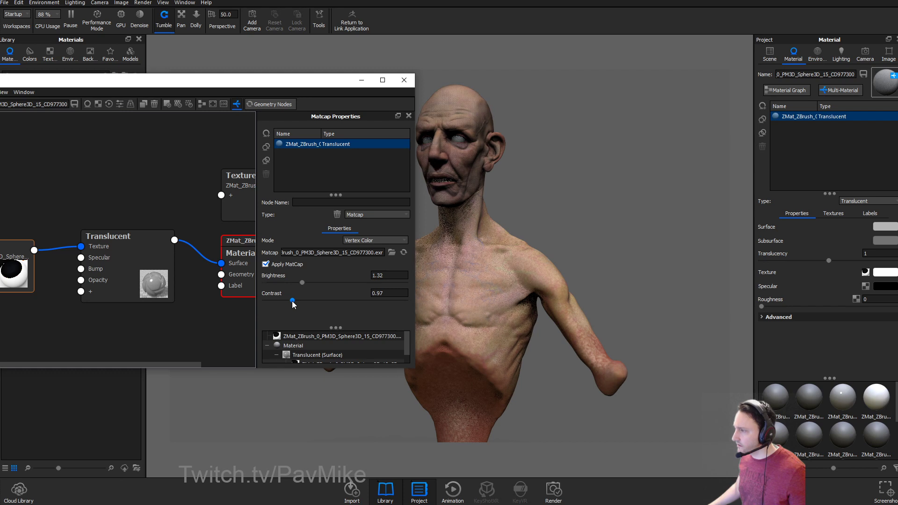
{"action": "left_click", "coordinate": [366, 240]}
{"action": "left_click", "coordinate": [366, 241]}
Set the Translucent node's surface colour to red and its subsurface colour to deep red.
{"action": "left_click_drag", "start_coordinate": [119, 259], "coordinate": [121, 255]}
{"action": "left_click", "coordinate": [122, 256]}
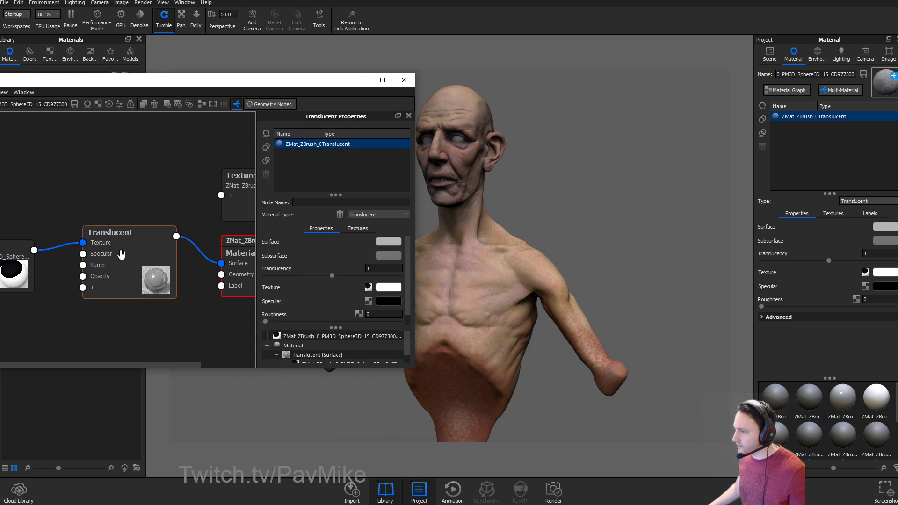
{"action": "left_click", "coordinate": [384, 242]}
{"action": "left_click_drag", "start_coordinate": [803, 275], "coordinate": [871, 288]}
{"action": "left_click", "coordinate": [388, 255]}
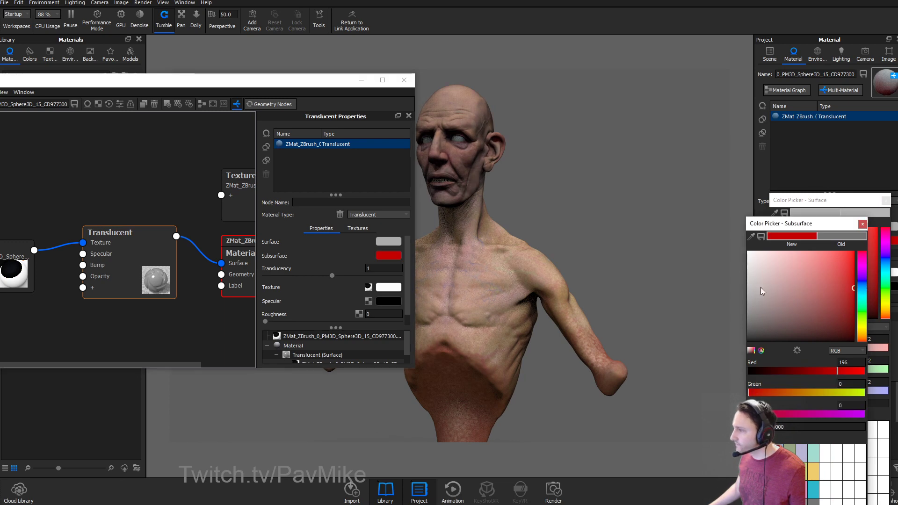
{"action": "left_click", "coordinate": [863, 228]}
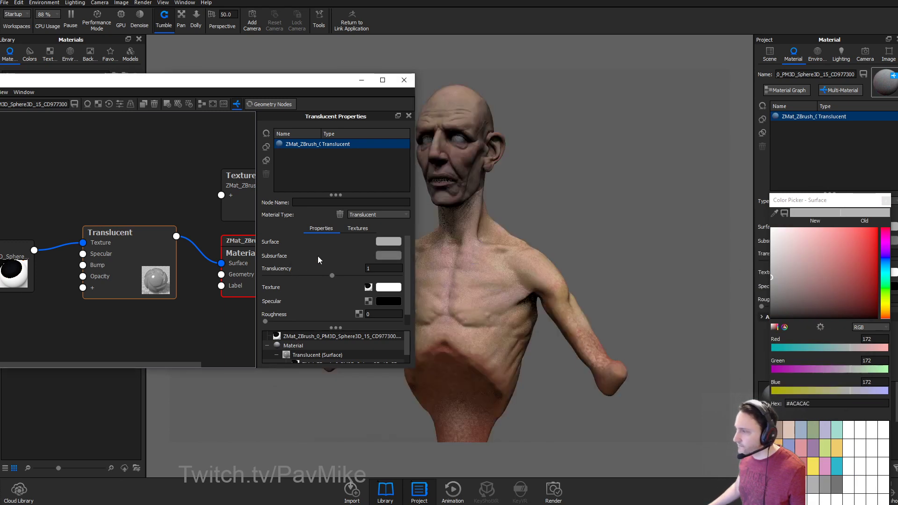
{"action": "left_click", "coordinate": [389, 255]}
{"action": "left_click_drag", "start_coordinate": [803, 313], "coordinate": [832, 304]}
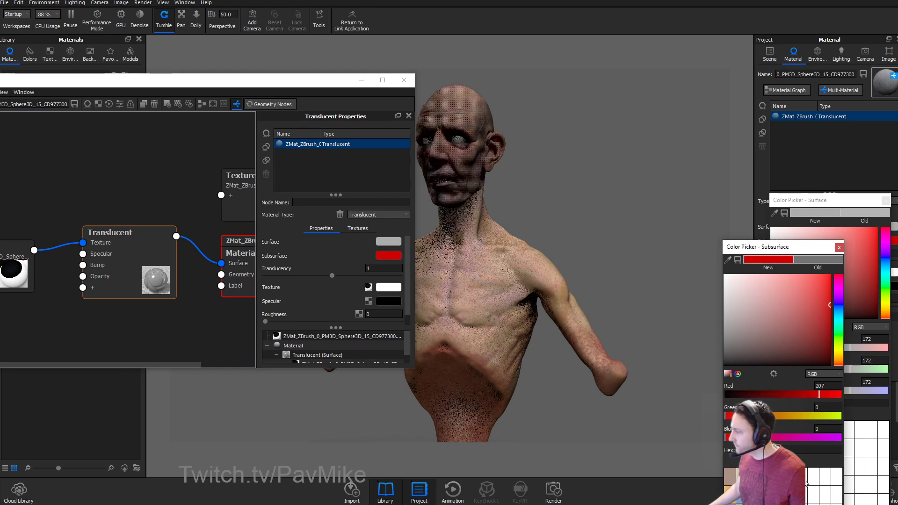
{"action": "left_click_drag", "start_coordinate": [782, 247], "coordinate": [711, 120]}
{"action": "left_click", "coordinate": [729, 439]}
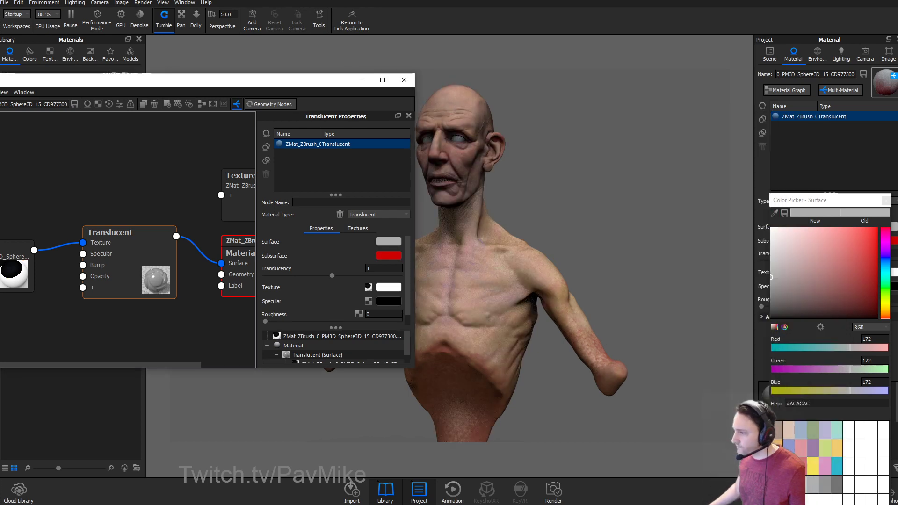
Keep the specular black, set roughness to 0.0543, keep Translucent type, and close the Material Graph.
{"action": "left_click", "coordinate": [385, 302]}
{"action": "mouse_move", "coordinate": [693, 220]}
{"action": "left_mouse_down"}
{"action": "mouse_move", "coordinate": [630, 185]}
{"action": "mouse_move", "coordinate": [620, 230]}
{"action": "mouse_move", "coordinate": [650, 231]}
{"action": "mouse_move", "coordinate": [632, 211]}
{"action": "mouse_move", "coordinate": [632, 222]}
{"action": "mouse_move", "coordinate": [691, 183]}
{"action": "left_mouse_up"}
{"action": "left_click", "coordinate": [745, 142]}
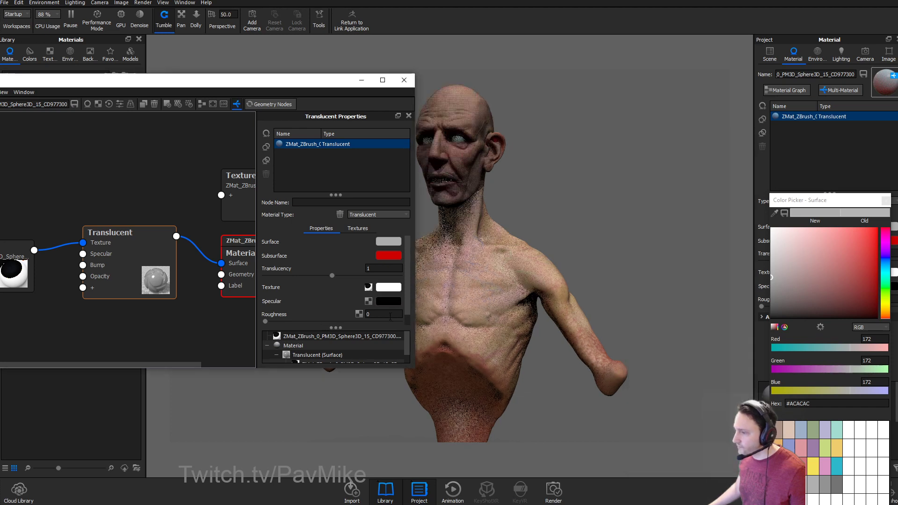
{"action": "left_click_drag", "start_coordinate": [265, 322], "coordinate": [289, 322]}
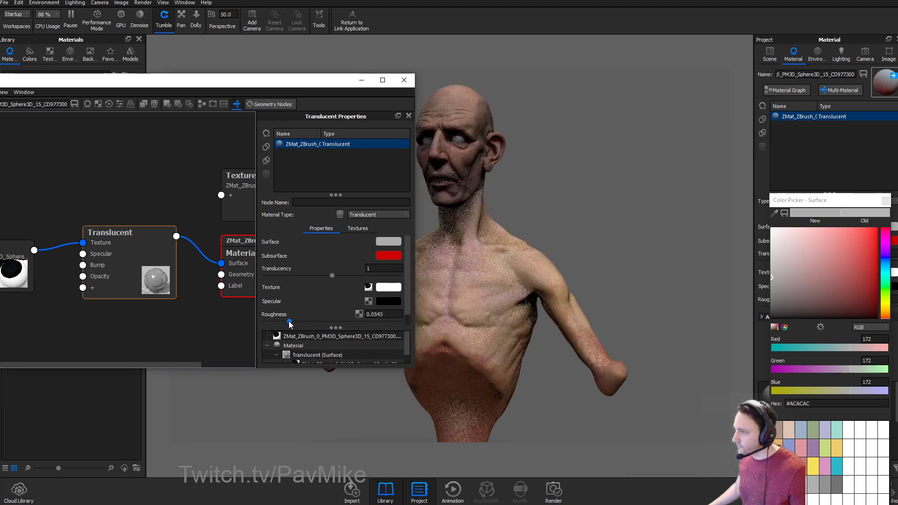
{"action": "scroll", "coordinate": [324, 288], "scroll_direction": "down", "scroll_amount": 1}
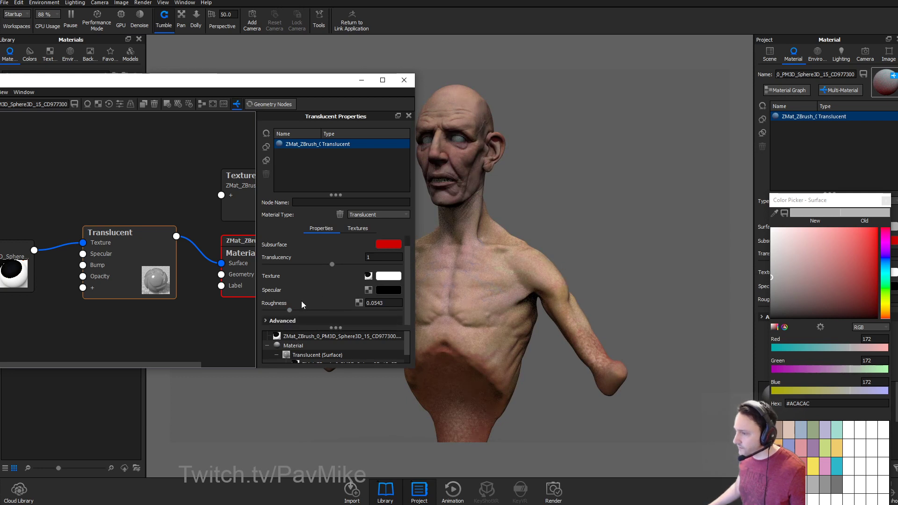
{"action": "scroll", "coordinate": [304, 300], "scroll_direction": "up", "scroll_amount": 1}
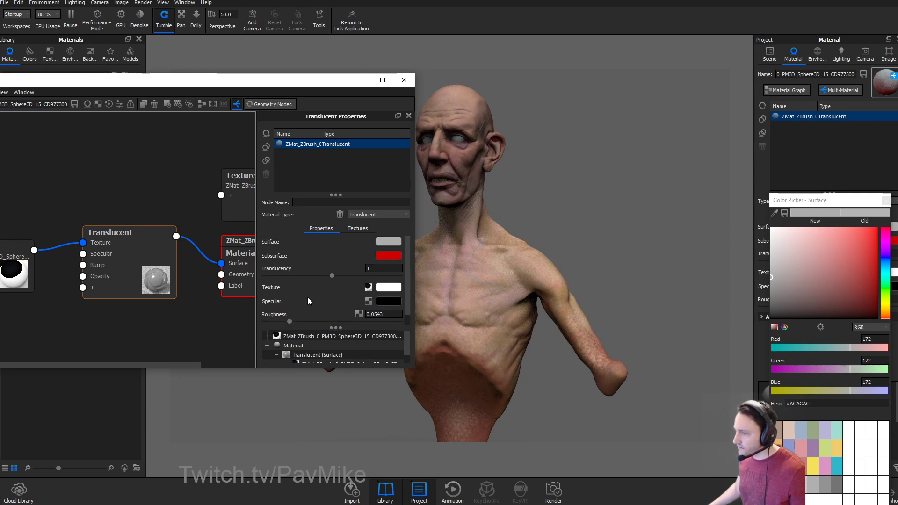
{"action": "left_click", "coordinate": [387, 213]}
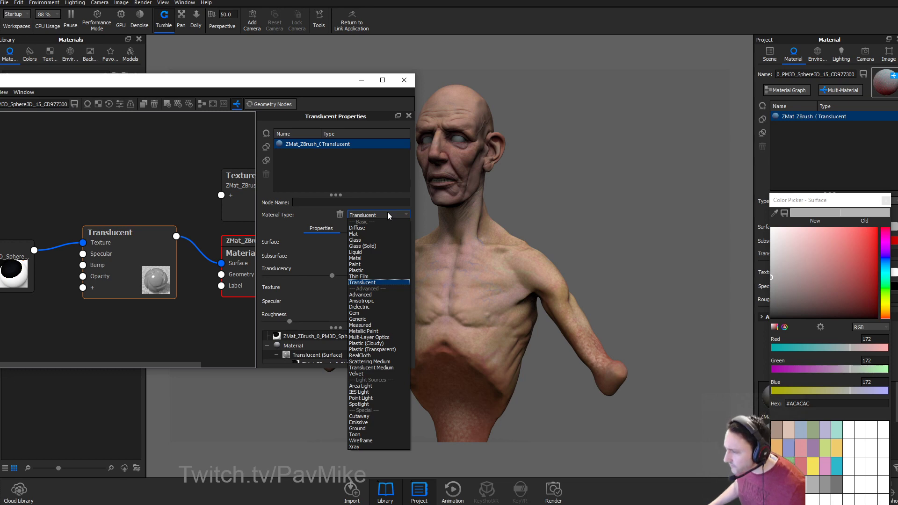
{"action": "left_click", "coordinate": [387, 215]}
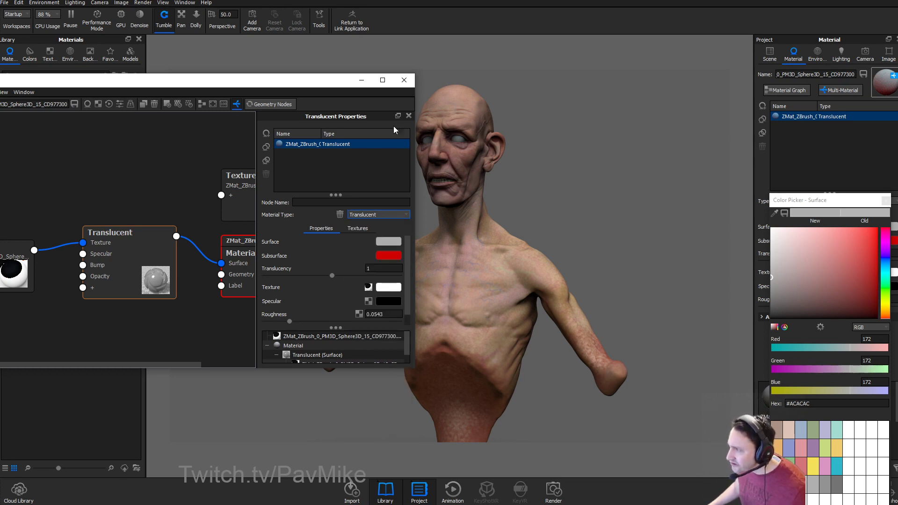
{"action": "left_click", "coordinate": [404, 80]}
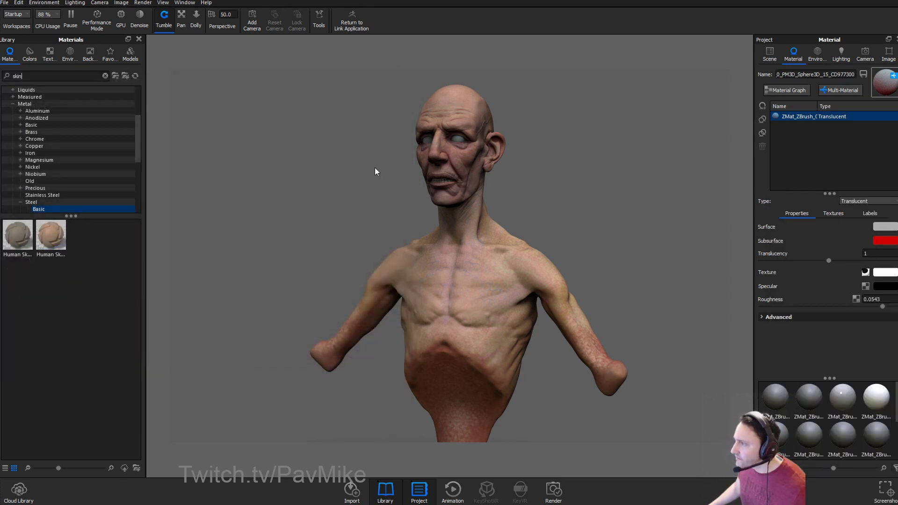
Add a flat plane to the scene via Edit > Add Geometry > Plane.
{"action": "left_click", "coordinate": [22, 4]}
{"action": "mouse_move", "coordinate": [47, 5]}
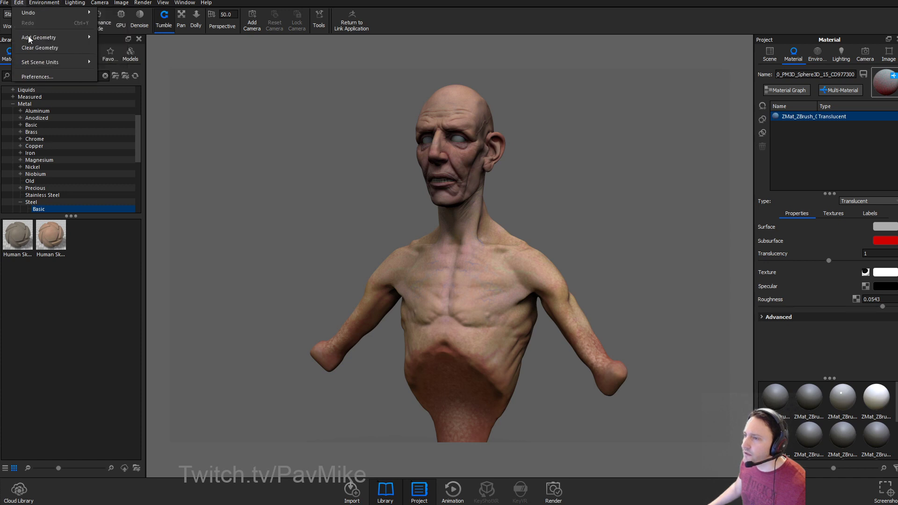
{"action": "mouse_move", "coordinate": [35, 38]}
{"action": "left_click", "coordinate": [136, 93]}
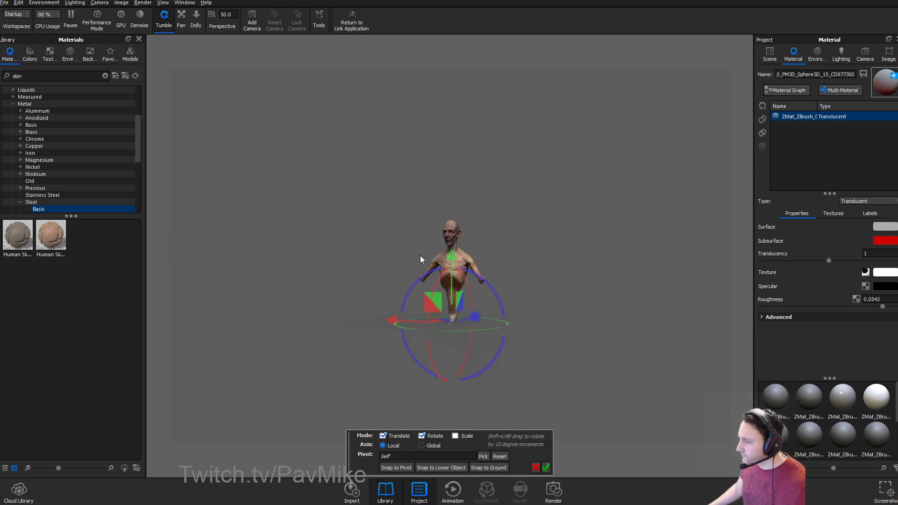
Rotate the plane and move it up and left of the head, angled toward the bust.
{"action": "scroll", "coordinate": [731, 366], "scroll_direction": "up", "scroll_amount": 5}
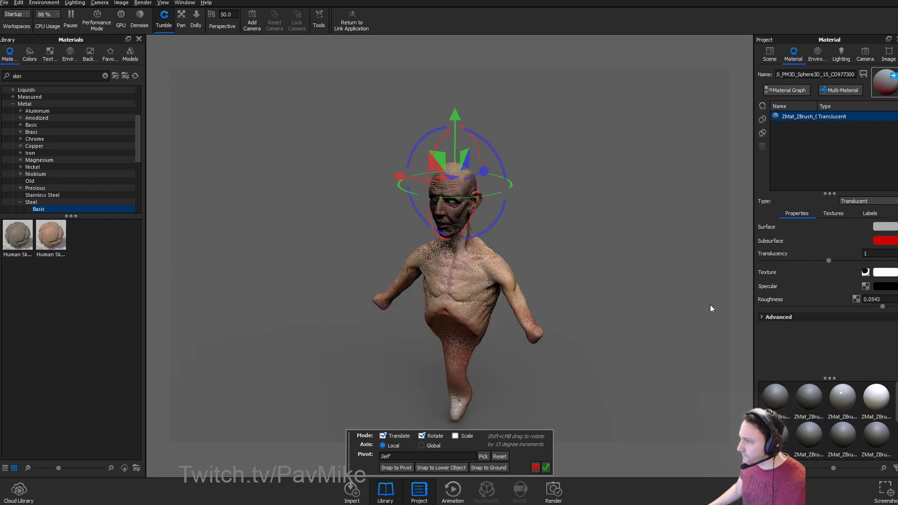
{"action": "left_click_drag", "start_coordinate": [485, 150], "coordinate": [582, 399]}
{"action": "left_click_drag", "start_coordinate": [506, 219], "coordinate": [400, 162]}
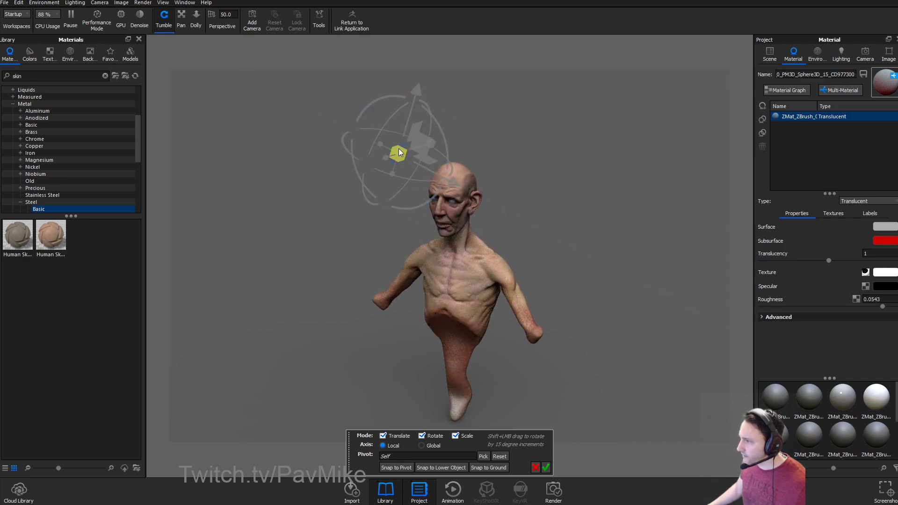
{"action": "left_click_drag", "start_coordinate": [401, 158], "coordinate": [566, 155]}
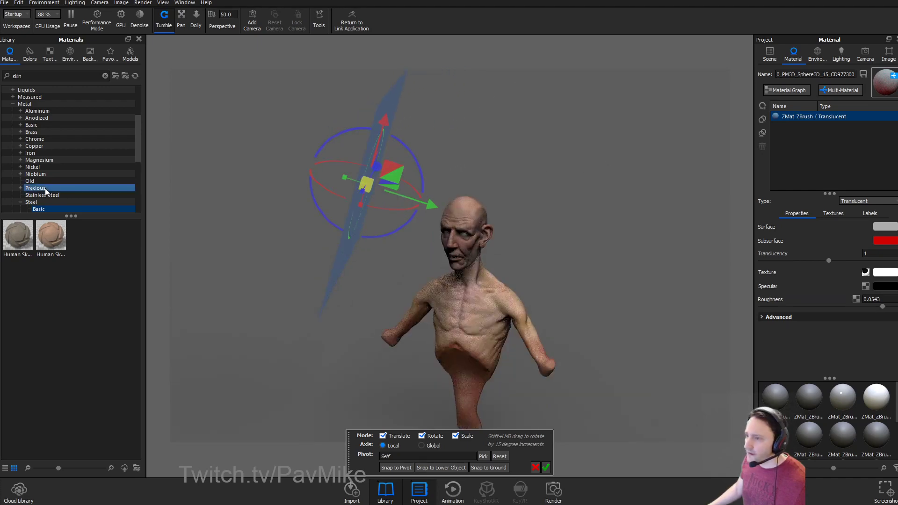
Search the materials library for 'area' and apply the first Area Light material to the plane.
{"action": "left_click", "coordinate": [34, 56]}
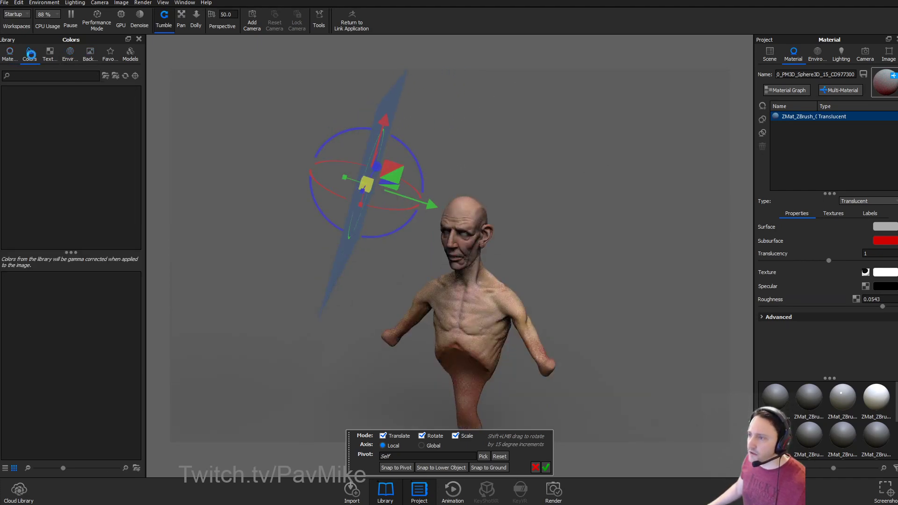
{"action": "left_click", "coordinate": [16, 53]}
{"action": "type", "text": "area"}
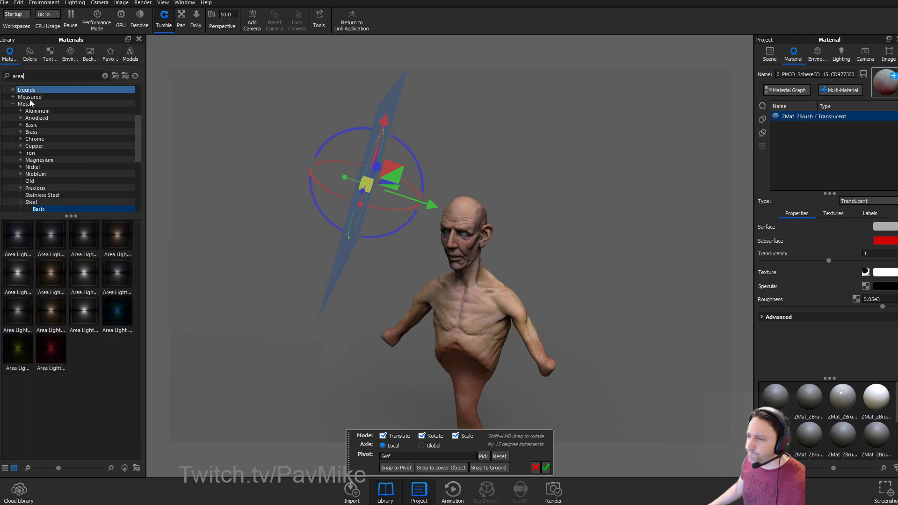
{"action": "left_click_drag", "start_coordinate": [17, 235], "coordinate": [346, 248]}
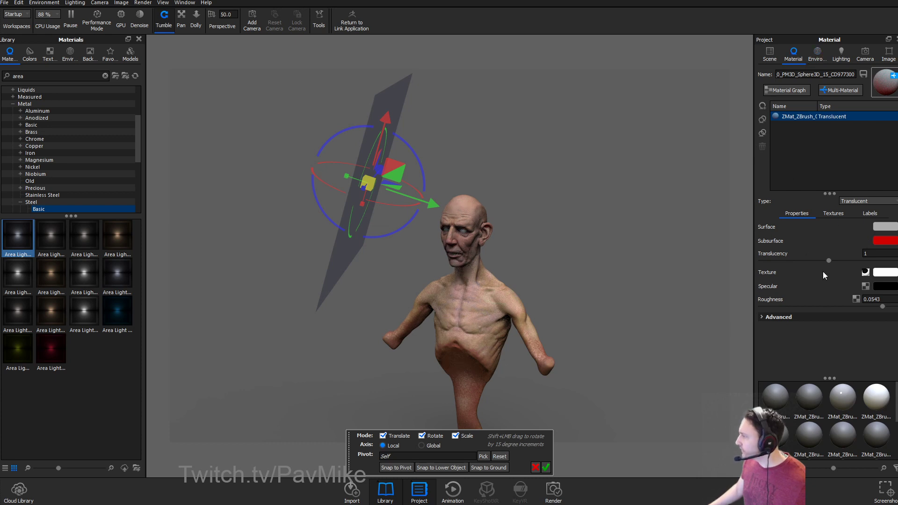
Make the plane's Area Light invisible to the camera.
{"action": "double_click", "coordinate": [386, 99]}
{"action": "left_click", "coordinate": [546, 467]}
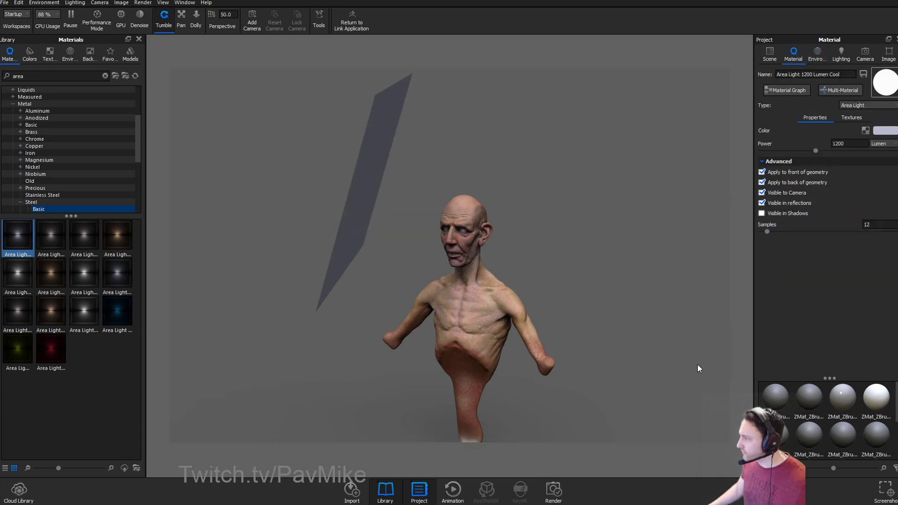
{"action": "left_click", "coordinate": [783, 193]}
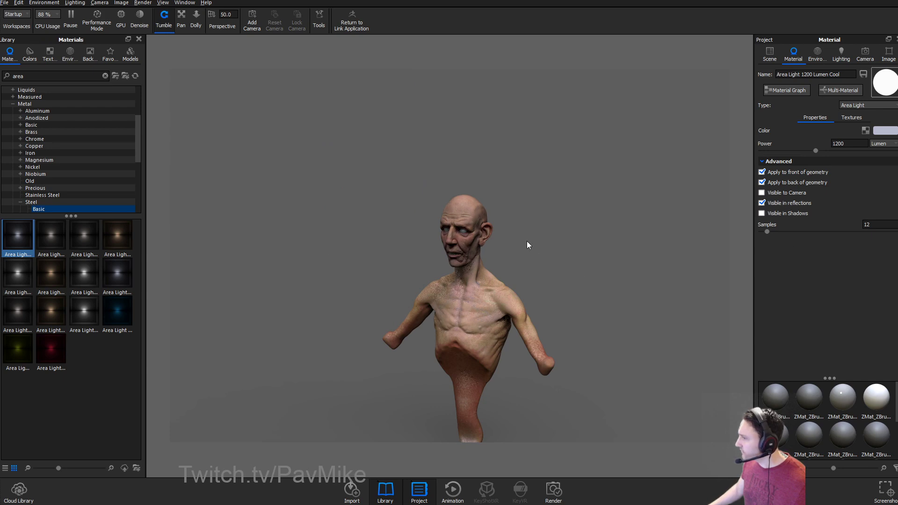
{"action": "scroll", "coordinate": [528, 246], "scroll_direction": "up", "scroll_amount": 3}
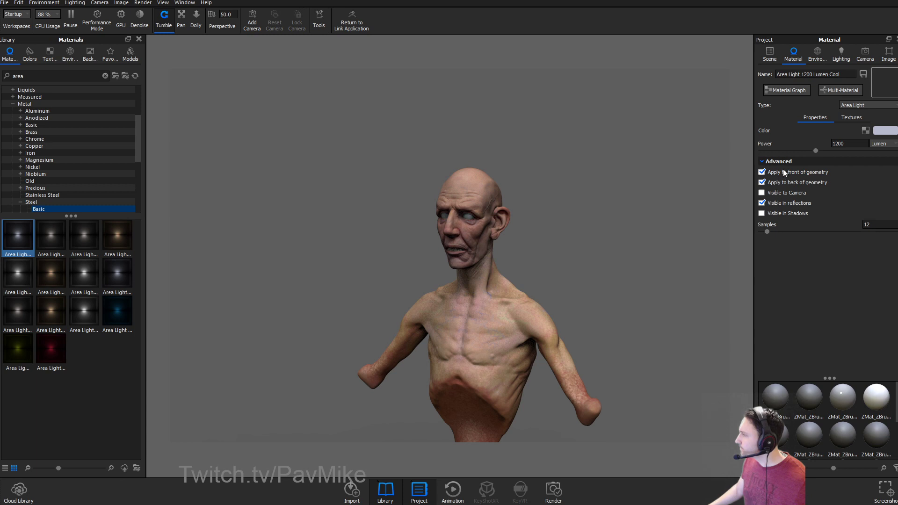
{"action": "scroll", "coordinate": [876, 415], "scroll_direction": "down", "scroll_amount": 1}
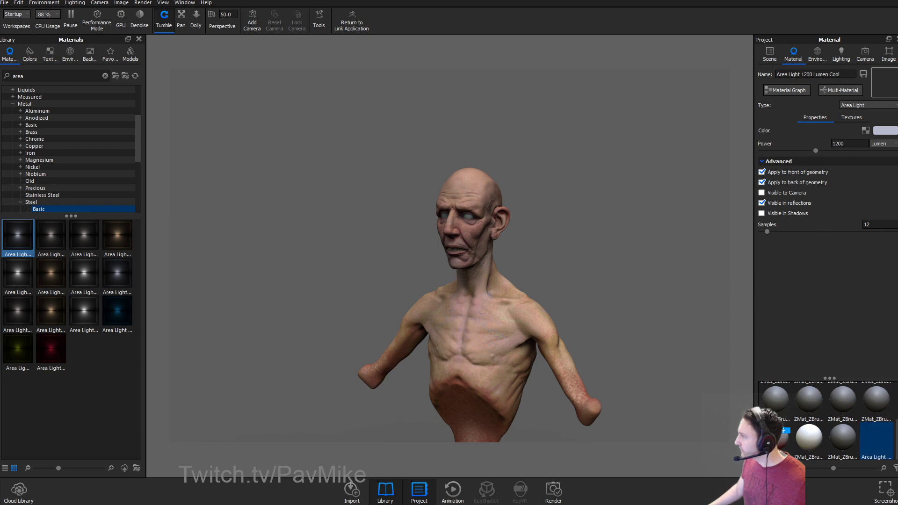
Set the area light's power to 300 Watt.
{"action": "left_click_drag", "start_coordinate": [848, 144], "coordinate": [763, 136]}
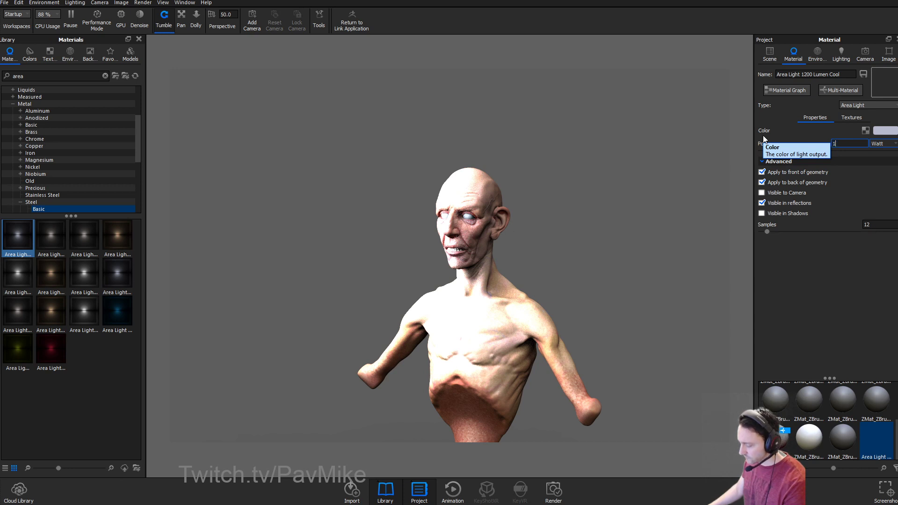
{"action": "type", "text": "100"}
{"action": "key", "text": "Return"}
{"action": "type", "text": "300"}
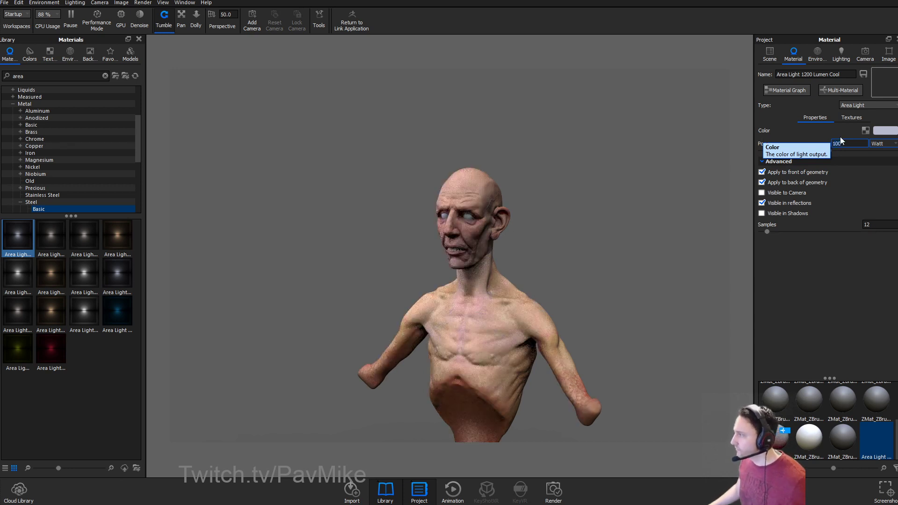
{"action": "key", "text": "Return"}
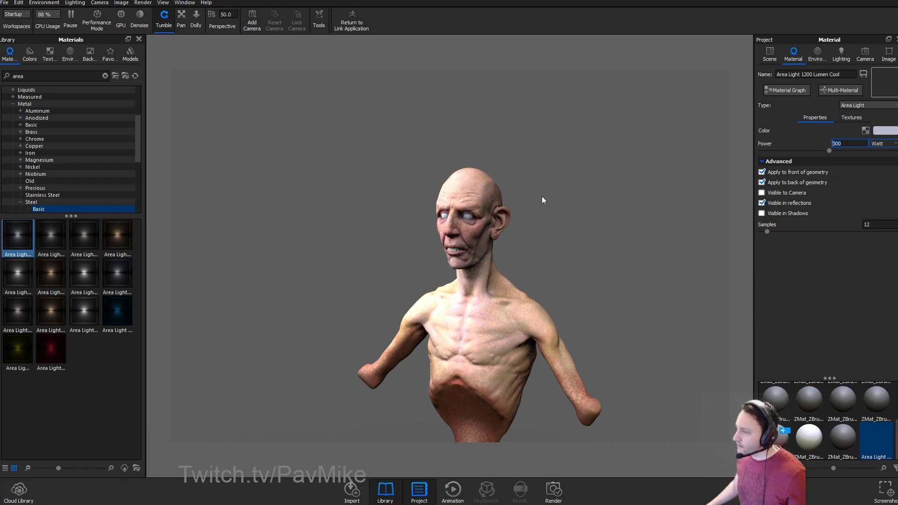
{"action": "key", "text": "Tab"}
{"action": "scroll", "coordinate": [516, 201], "scroll_direction": "up", "scroll_amount": 5}
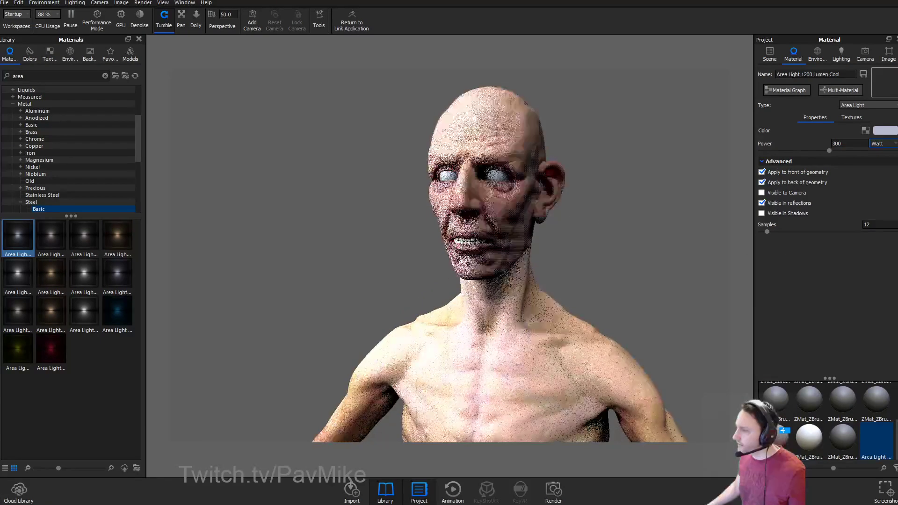
In the Scene tree, inspect the head, eyebrow and face section ZBrush parts.
{"action": "left_click", "coordinate": [769, 54]}
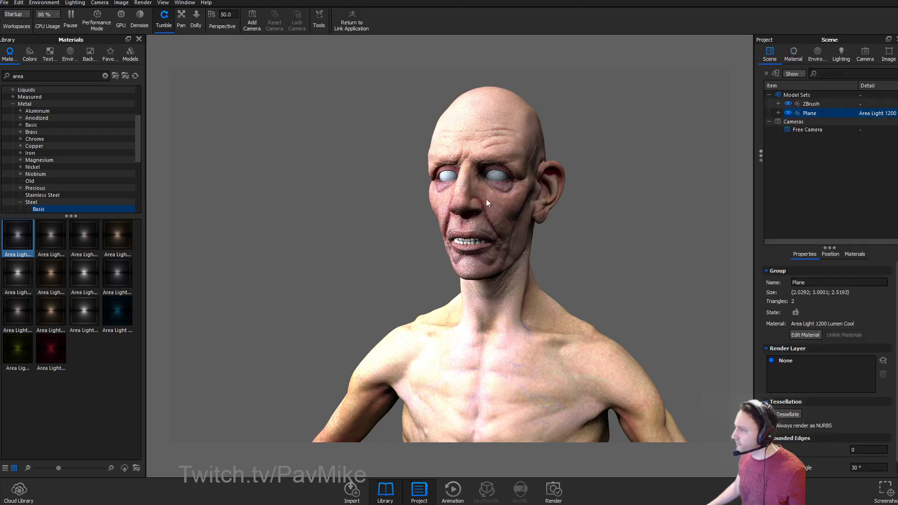
{"action": "left_click", "coordinate": [432, 203]}
{"action": "left_click_drag", "start_coordinate": [568, 241], "coordinate": [653, 246]}
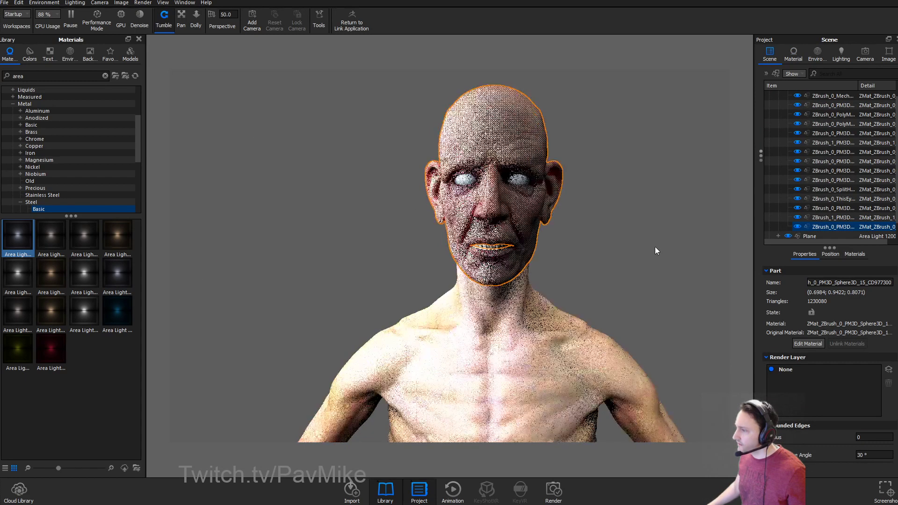
{"action": "scroll", "coordinate": [800, 169], "scroll_direction": "up", "scroll_amount": 1}
{"action": "left_click", "coordinate": [826, 157]}
{"action": "left_click_drag", "start_coordinate": [666, 186], "coordinate": [720, 187]}
{"action": "left_click", "coordinate": [840, 177]}
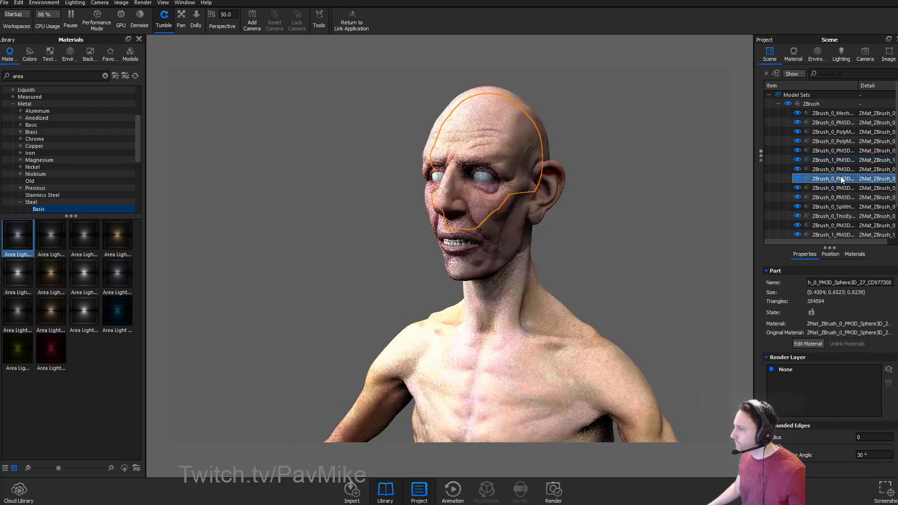
{"action": "left_click", "coordinate": [803, 115]}
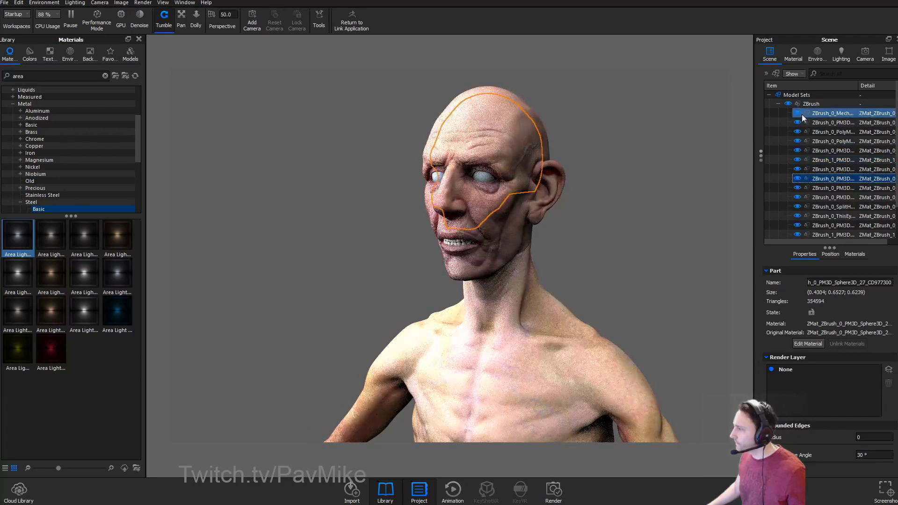
{"action": "left_click", "coordinate": [778, 104]}
{"action": "left_click", "coordinate": [779, 103]}
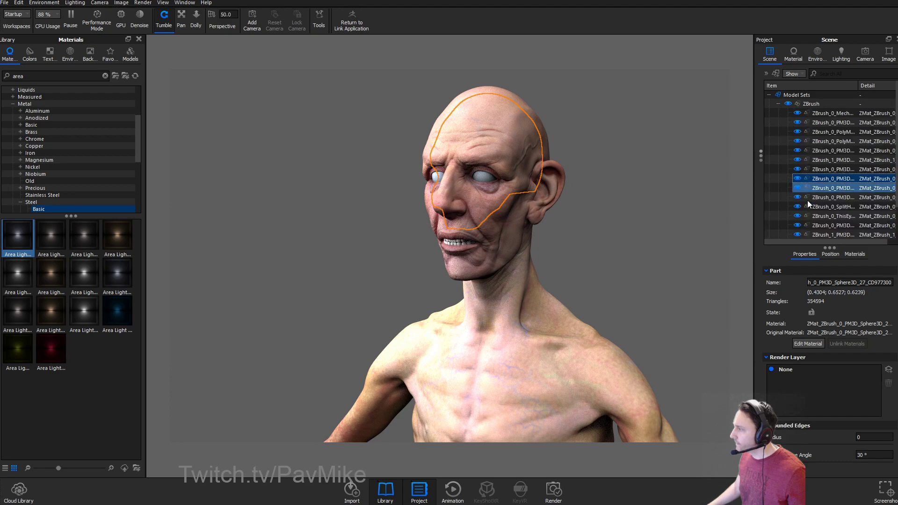
Inspect more ZBrush parts while tumbling around the bust, then clear the selection.
{"action": "scroll", "coordinate": [806, 212], "scroll_direction": "down", "scroll_amount": 1}
{"action": "left_click", "coordinate": [777, 198]}
{"action": "mouse_move", "coordinate": [677, 187]}
{"action": "left_mouse_down"}
{"action": "mouse_move", "coordinate": [651, 185]}
{"action": "mouse_move", "coordinate": [669, 189]}
{"action": "left_mouse_up"}
{"action": "left_click", "coordinate": [529, 206]}
{"action": "left_click_drag", "start_coordinate": [619, 218], "coordinate": [640, 224]}
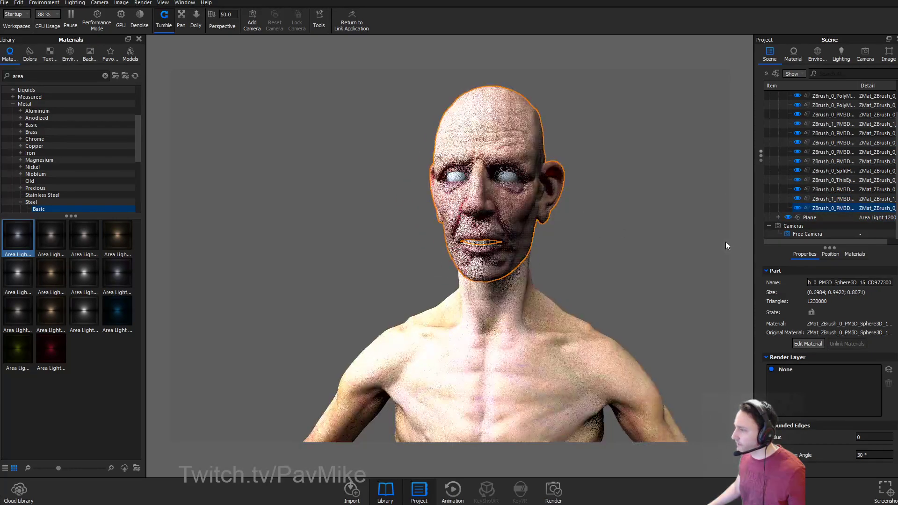
{"action": "left_click_drag", "start_coordinate": [604, 241], "coordinate": [736, 247]}
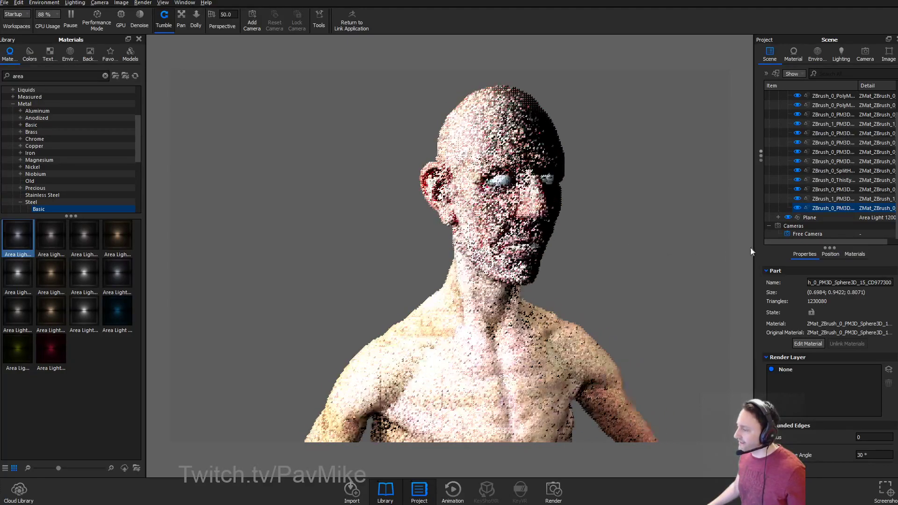
{"action": "left_click_drag", "start_coordinate": [693, 225], "coordinate": [561, 234]}
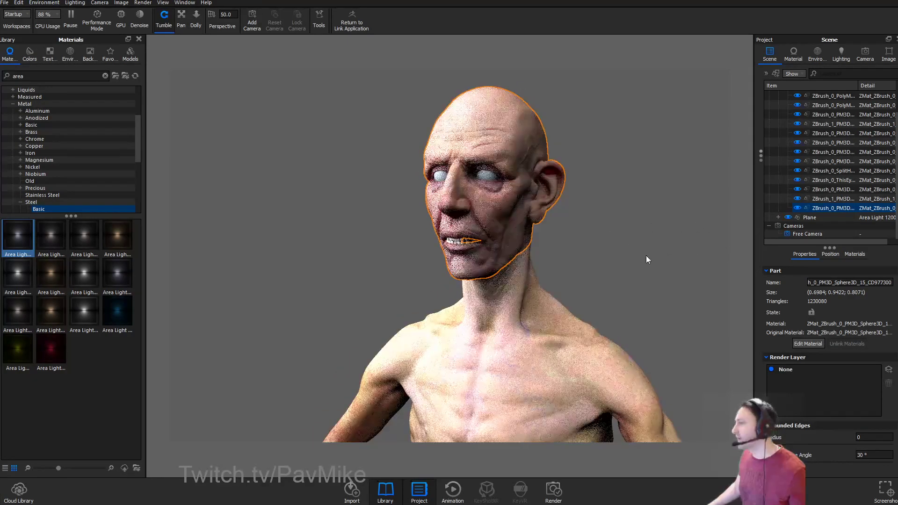
{"action": "left_click_drag", "start_coordinate": [630, 255], "coordinate": [655, 305]}
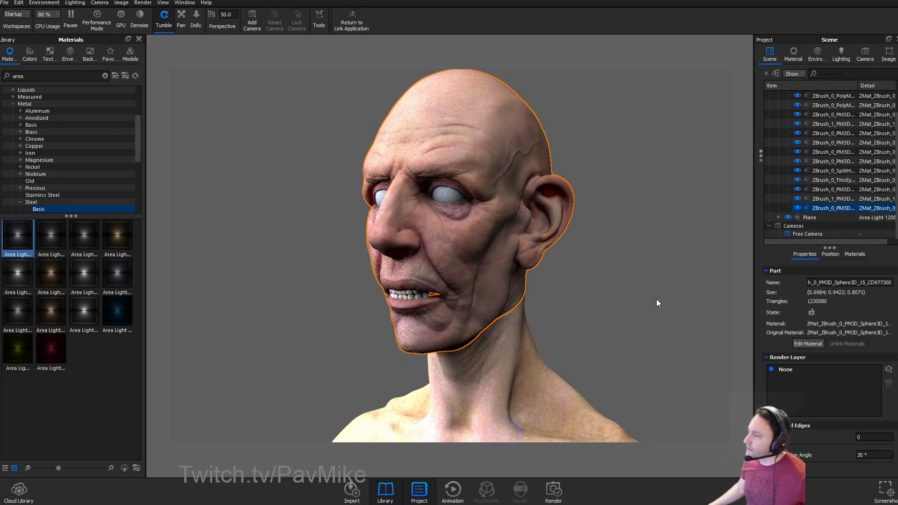
{"action": "left_click", "coordinate": [656, 303]}
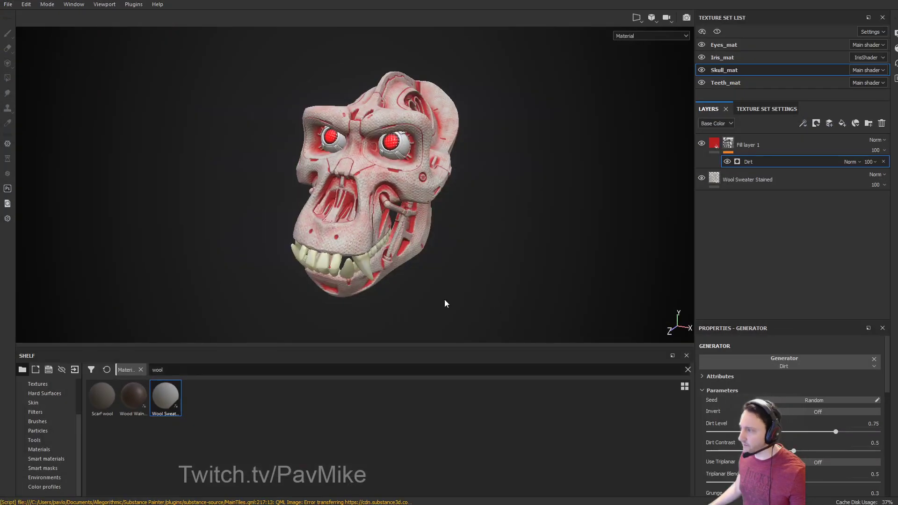
Change Fill layer 1's base colour from red to dark brown.
{"action": "mouse_move", "coordinate": [444, 299]}
{"action": "left_mouse_down", "text": "alt"}
{"action": "mouse_move", "coordinate": [486, 186]}
{"action": "mouse_move", "coordinate": [591, 247]}
{"action": "left_mouse_up", "text": "alt"}
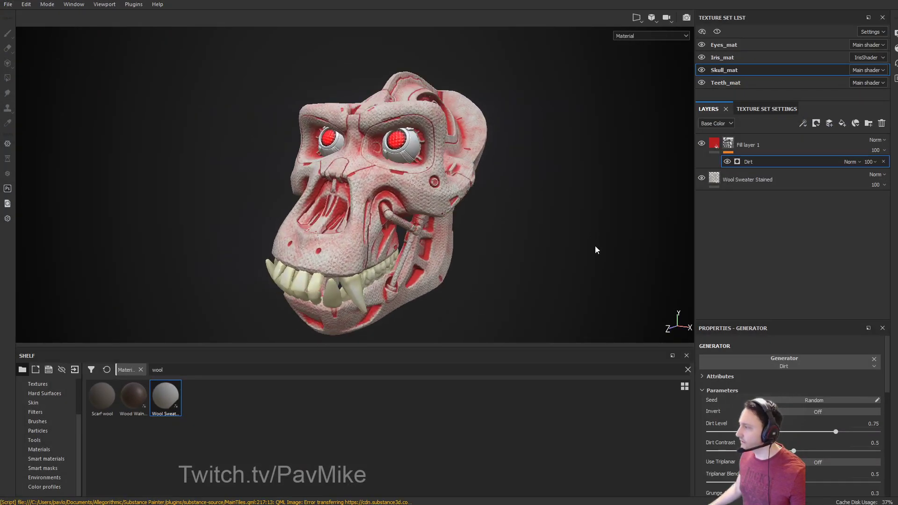
{"action": "left_click", "coordinate": [714, 143]}
{"action": "left_click", "coordinate": [795, 461]}
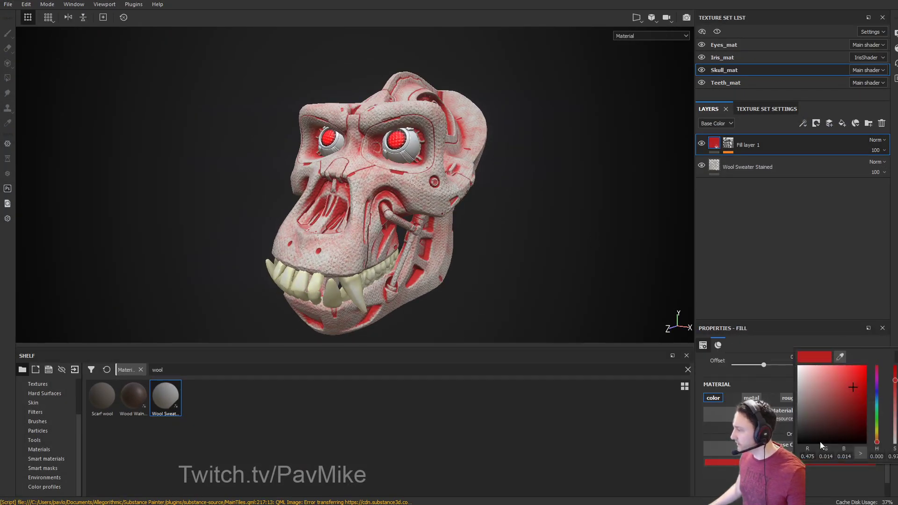
{"action": "left_click_drag", "start_coordinate": [872, 430], "coordinate": [828, 423]}
Add a Fill effect inside Fill layer 1 with a Gradient filter above it.
{"action": "right_click", "coordinate": [713, 140]}
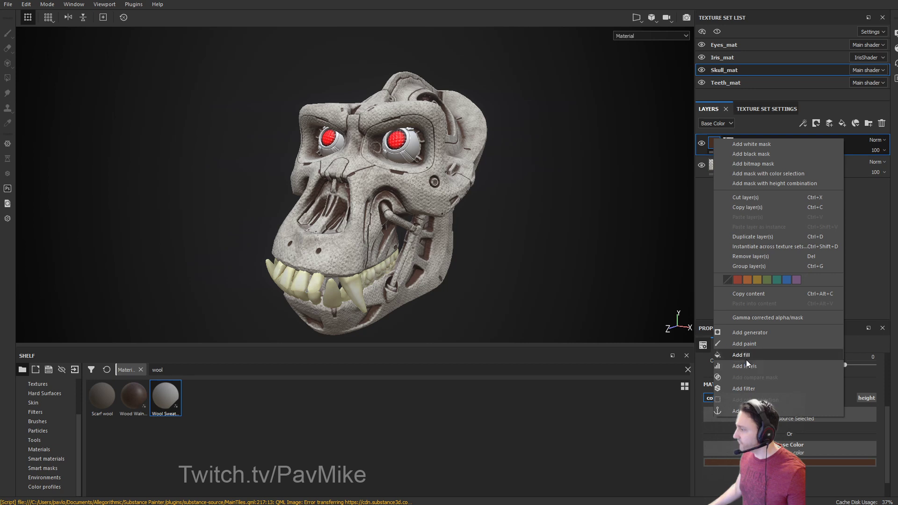
{"action": "left_click", "coordinate": [745, 356]}
{"action": "right_click", "coordinate": [744, 162]}
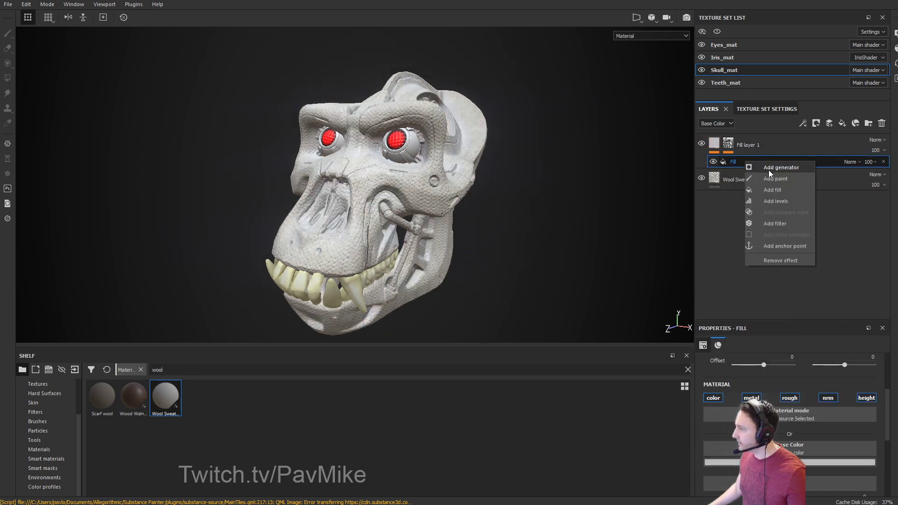
{"action": "left_click", "coordinate": [777, 223]}
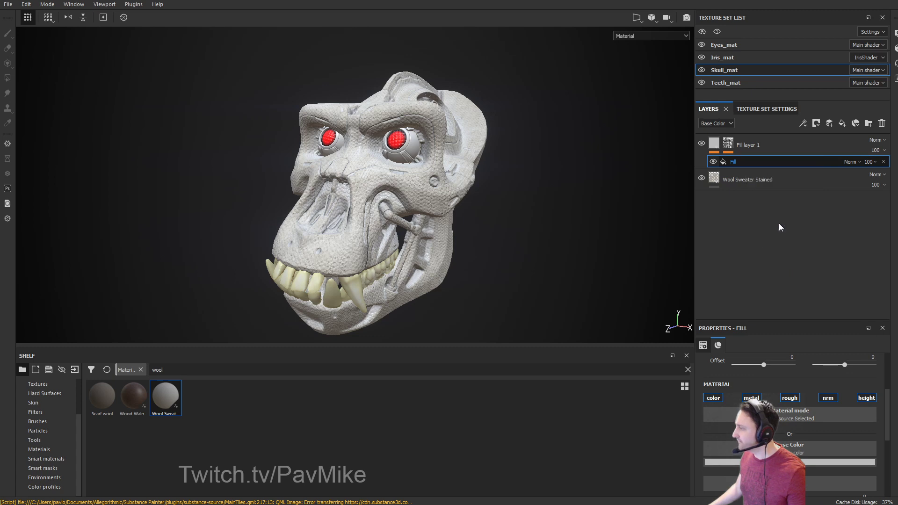
{"action": "left_click", "coordinate": [790, 374]}
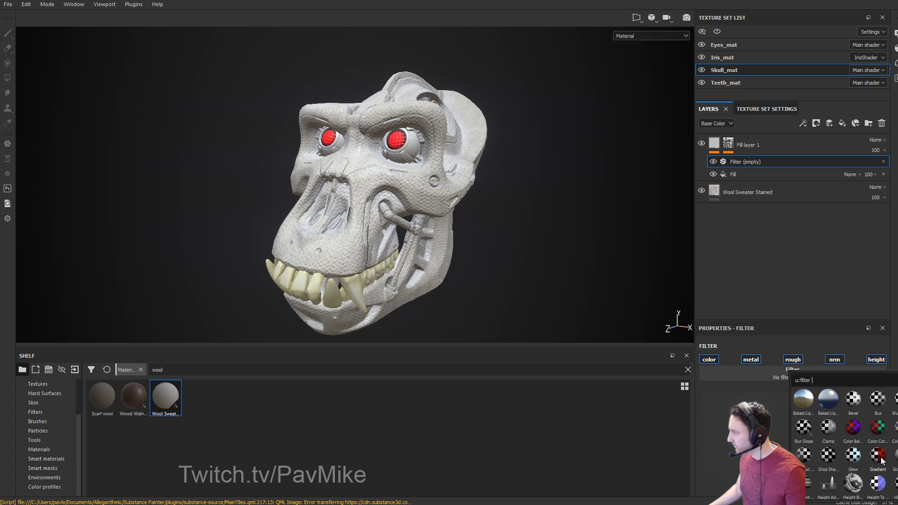
{"action": "left_click", "coordinate": [722, 175]}
Compare the result with effects hidden, then disable the fill's roughness, normal and height channels.
{"action": "left_click", "coordinate": [712, 174]}
{"action": "left_click", "coordinate": [712, 161]}
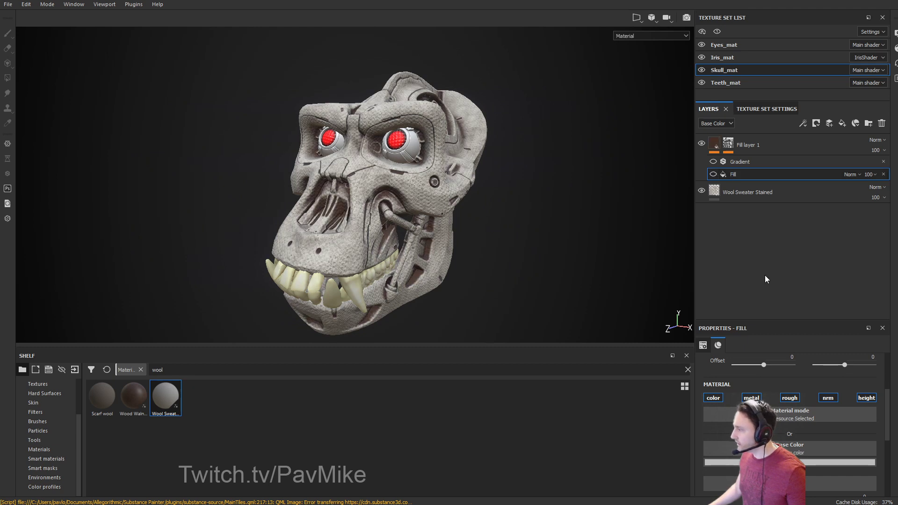
{"action": "left_click", "coordinate": [713, 174]}
{"action": "left_click", "coordinate": [712, 161]}
{"action": "scroll", "coordinate": [799, 446], "scroll_direction": "down", "scroll_amount": 3}
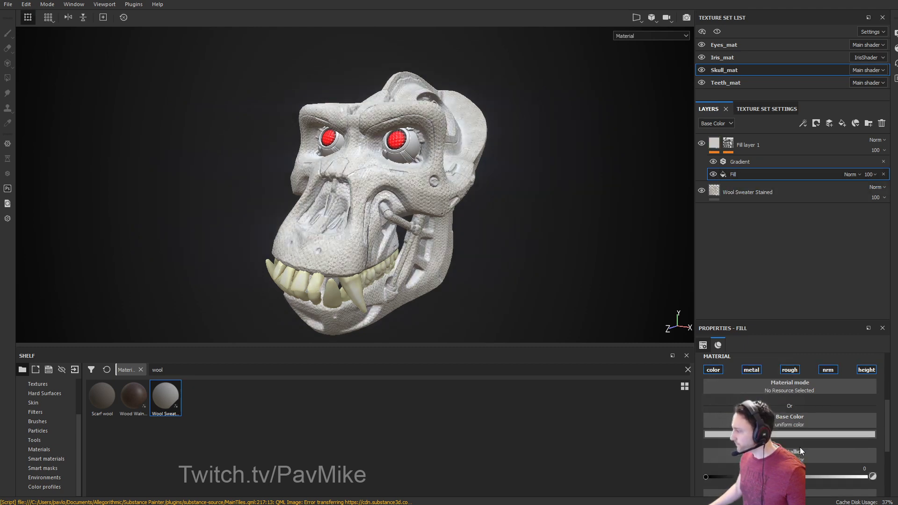
{"action": "scroll", "coordinate": [791, 444], "scroll_direction": "up", "scroll_amount": 2}
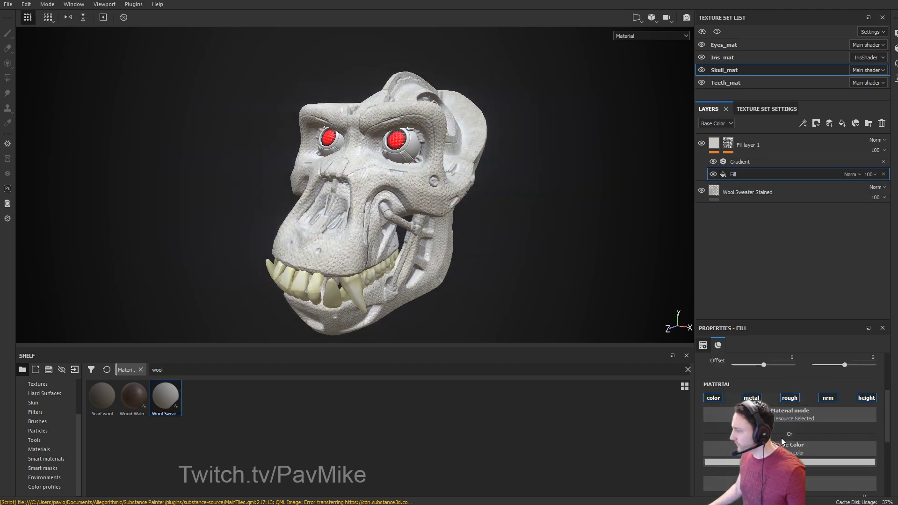
{"action": "left_click", "coordinate": [790, 398]}
{"action": "left_click", "coordinate": [828, 398]}
{"action": "left_click", "coordinate": [865, 398]}
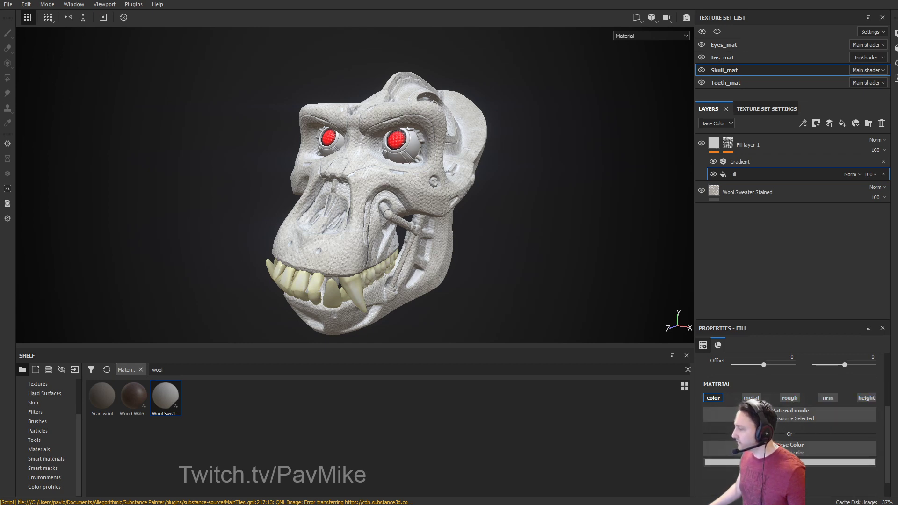
Set the Fill effect's base colour to a grunge texture, searching 'grunge' then 'dirt'.
{"action": "left_click", "coordinate": [796, 446]}
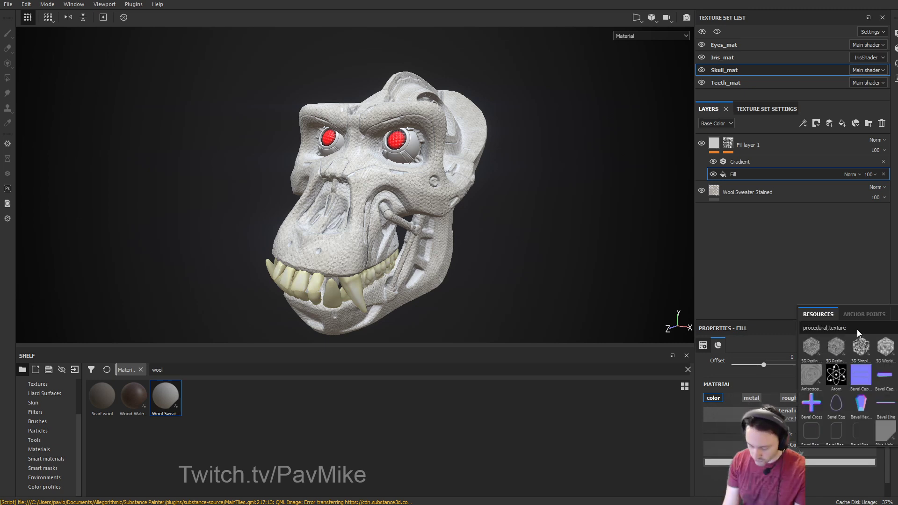
{"action": "type", "text": "grunge"}
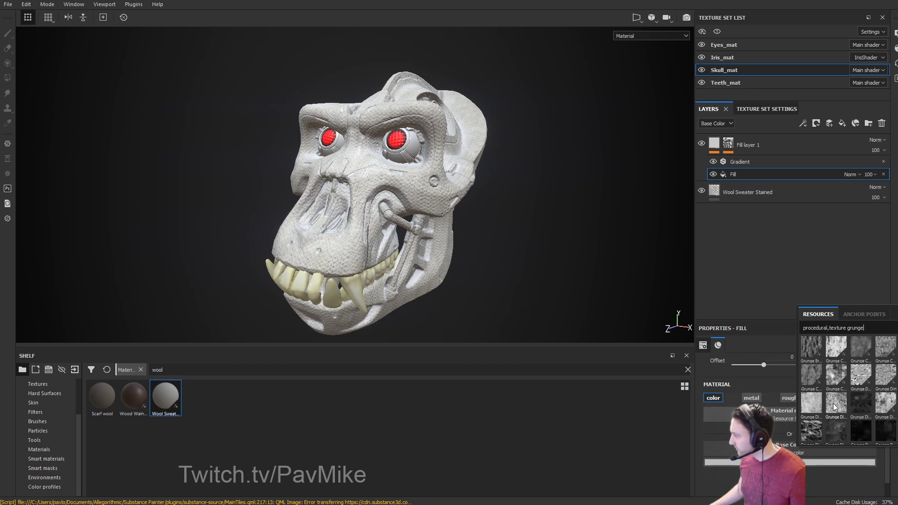
{"action": "mouse_move", "coordinate": [833, 408]}
{"action": "mouse_move", "coordinate": [885, 406]}
{"action": "scroll", "coordinate": [854, 351], "scroll_direction": "down", "scroll_amount": 5}
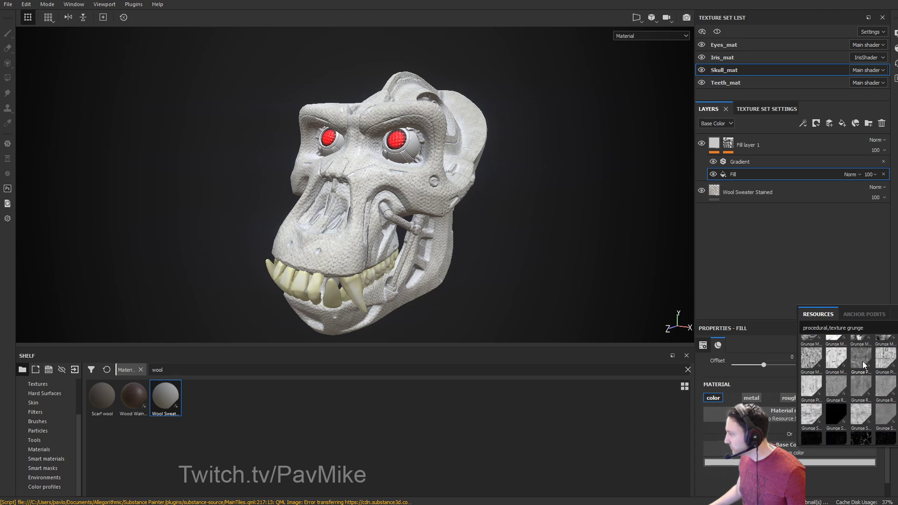
{"action": "double_click", "coordinate": [849, 328]}
{"action": "type", "text": "dirt"}
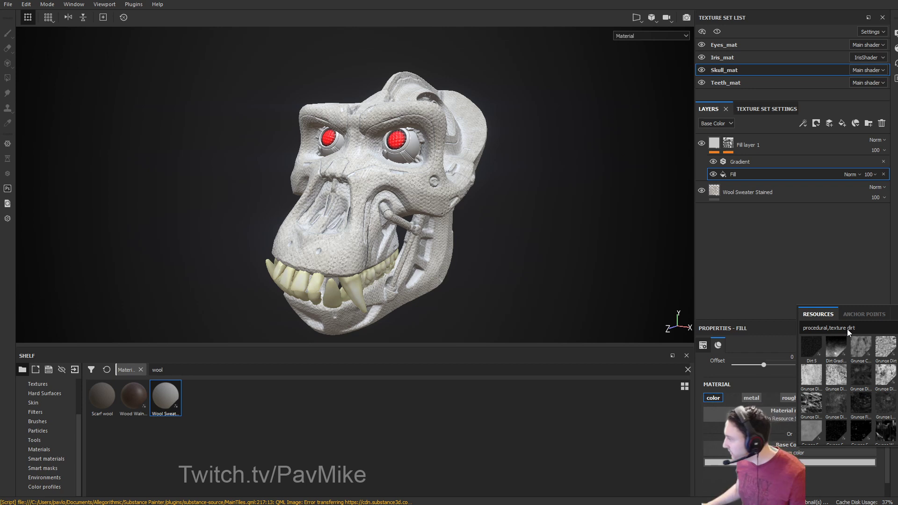
{"action": "left_click", "coordinate": [881, 374]}
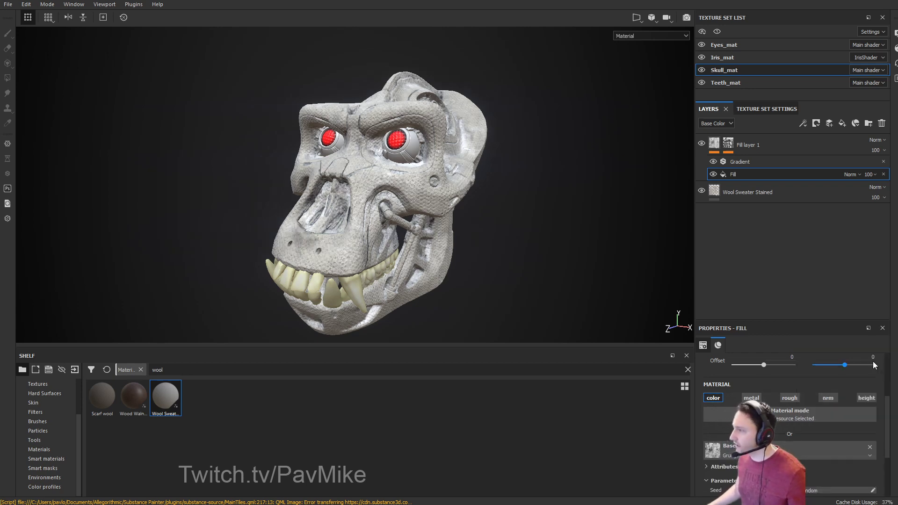
Remove Fill layer 1's Dirt mask and compare the skull with the Gradient filter hidden.
{"action": "left_click", "coordinate": [728, 144]}
{"action": "right_click", "coordinate": [729, 147]}
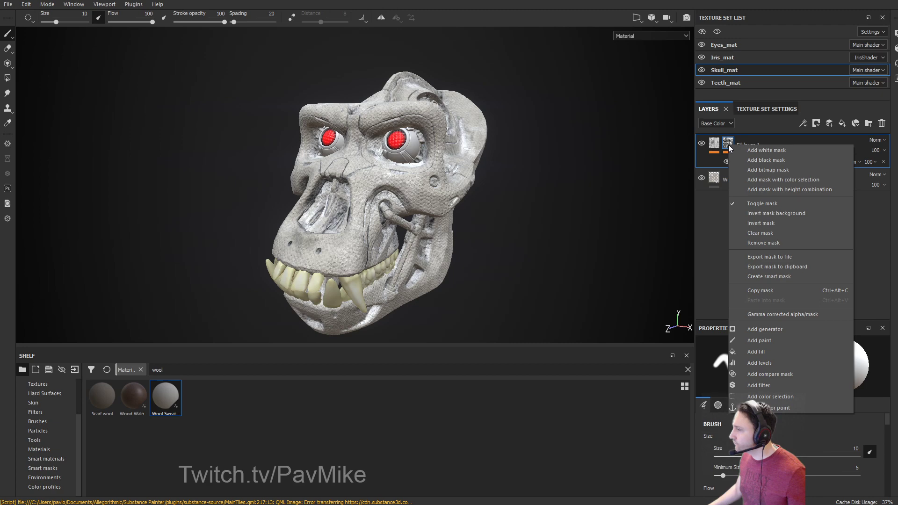
{"action": "left_click", "coordinate": [762, 242]}
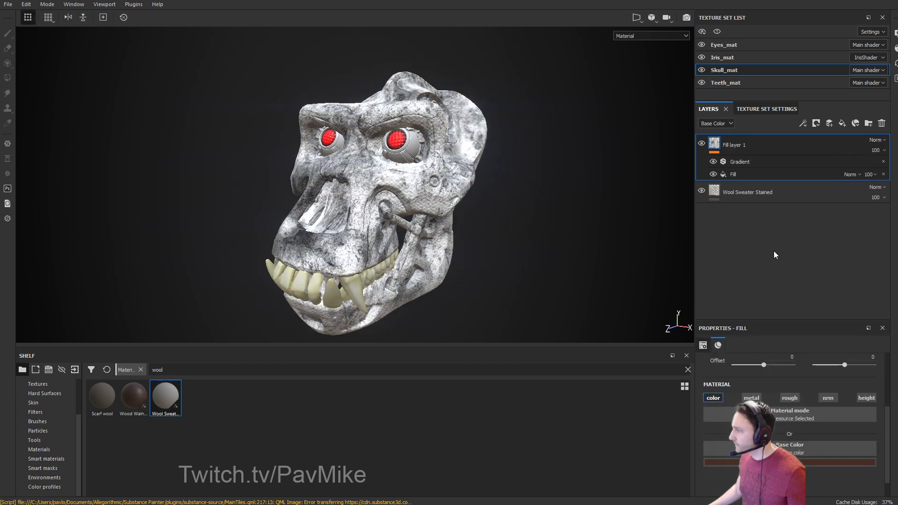
{"action": "left_click_drag", "start_coordinate": [619, 214], "coordinate": [634, 173], "text": "alt"}
{"action": "left_click", "coordinate": [713, 174]}
{"action": "left_click", "coordinate": [713, 162]}
{"action": "left_click", "coordinate": [712, 172]}
{"action": "left_click", "coordinate": [712, 172]}
{"action": "left_click_drag", "start_coordinate": [645, 191], "coordinate": [521, 190], "text": "alt"}
Switch the Fill effect to tri-planar projection at scale 1.6 and re-enable the Gradient filter.
{"action": "left_click", "coordinate": [752, 174]}
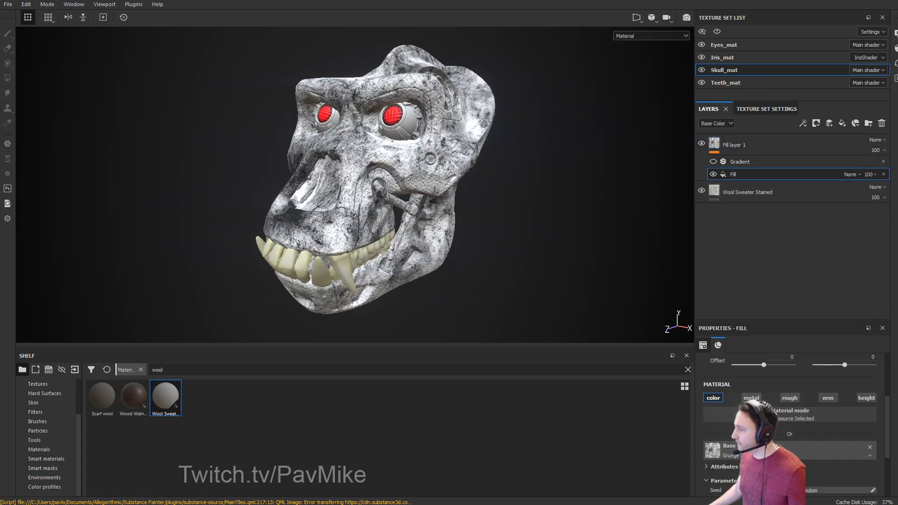
{"action": "scroll", "coordinate": [790, 411], "scroll_direction": "up", "scroll_amount": 3}
{"action": "mouse_move", "coordinate": [768, 389]}
{"action": "left_mouse_down"}
{"action": "mouse_move", "coordinate": [762, 388]}
{"action": "mouse_move", "coordinate": [770, 388]}
{"action": "left_mouse_up"}
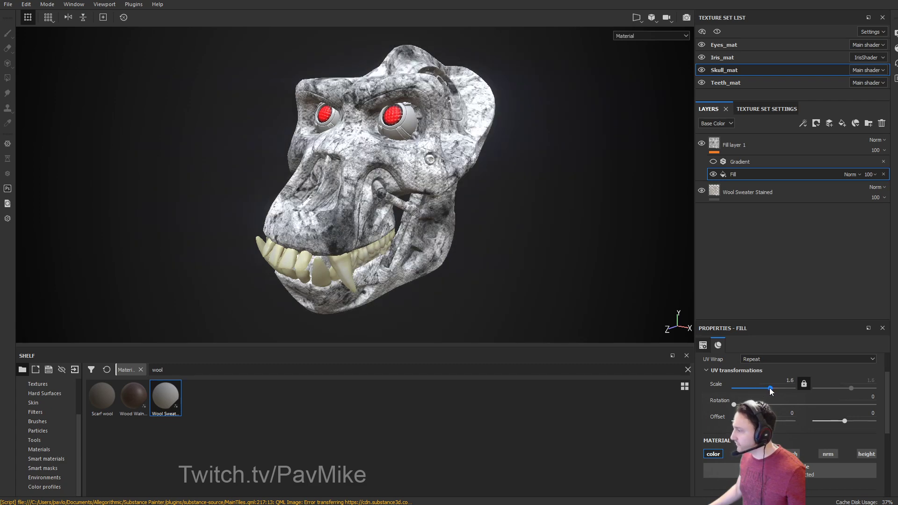
{"action": "scroll", "coordinate": [775, 361], "scroll_direction": "up", "scroll_amount": 2}
{"action": "left_click", "coordinate": [759, 378]}
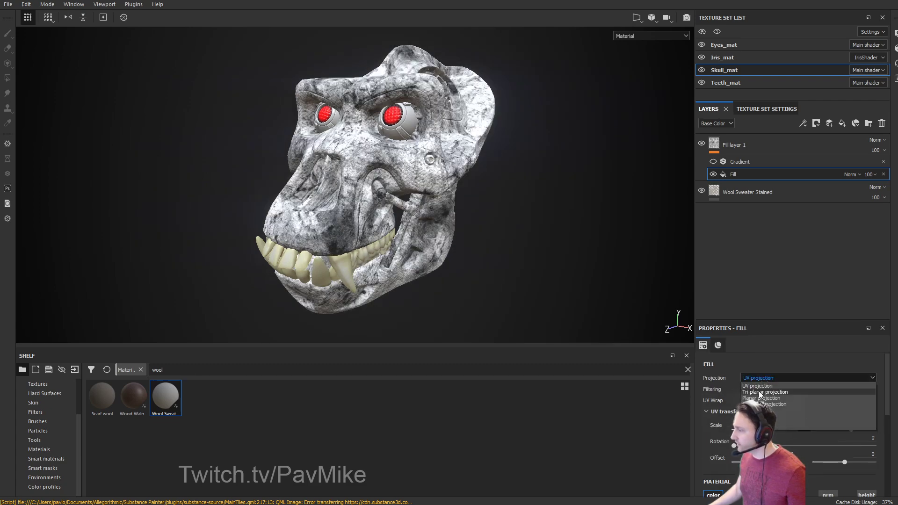
{"action": "left_click", "coordinate": [759, 393]}
{"action": "scroll", "coordinate": [759, 391], "scroll_direction": "down", "scroll_amount": 1}
{"action": "left_click_drag", "start_coordinate": [776, 414], "coordinate": [770, 418]}
{"action": "mouse_move", "coordinate": [608, 290]}
{"action": "left_mouse_down", "text": "alt"}
{"action": "mouse_move", "coordinate": [482, 276]}
{"action": "mouse_move", "coordinate": [590, 272]}
{"action": "mouse_move", "coordinate": [606, 280]}
{"action": "left_mouse_up", "text": "alt"}
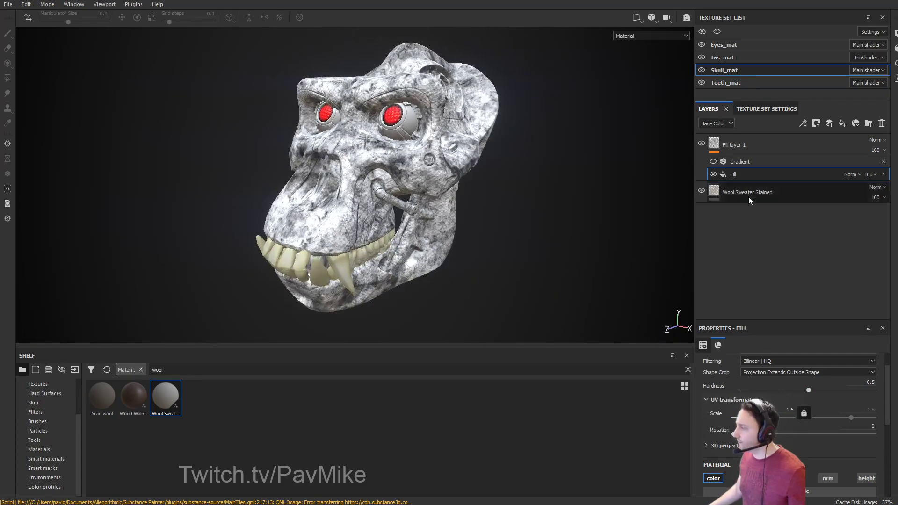
{"action": "left_click", "coordinate": [711, 162]}
{"action": "left_click", "coordinate": [733, 163]}
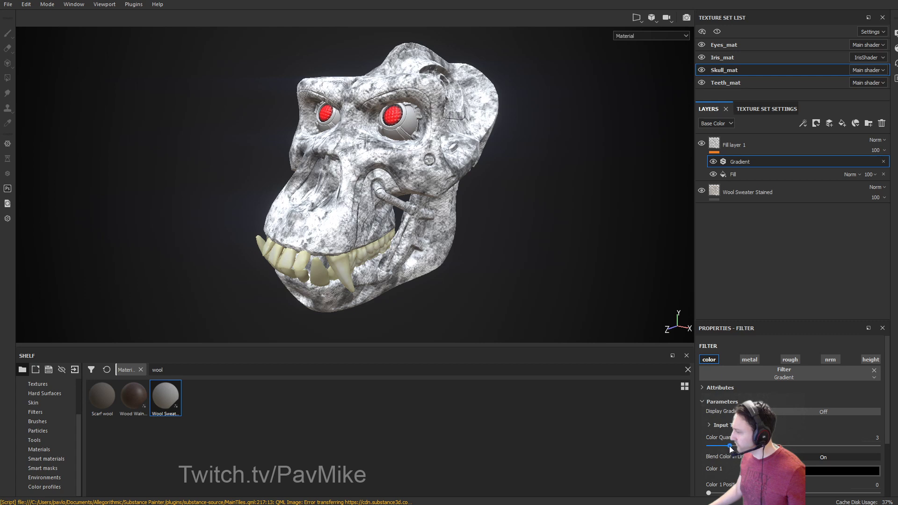
Reduce the gradient to two colours and make the first colour a dark brown.
{"action": "scroll", "coordinate": [731, 449], "scroll_direction": "down", "scroll_amount": 2}
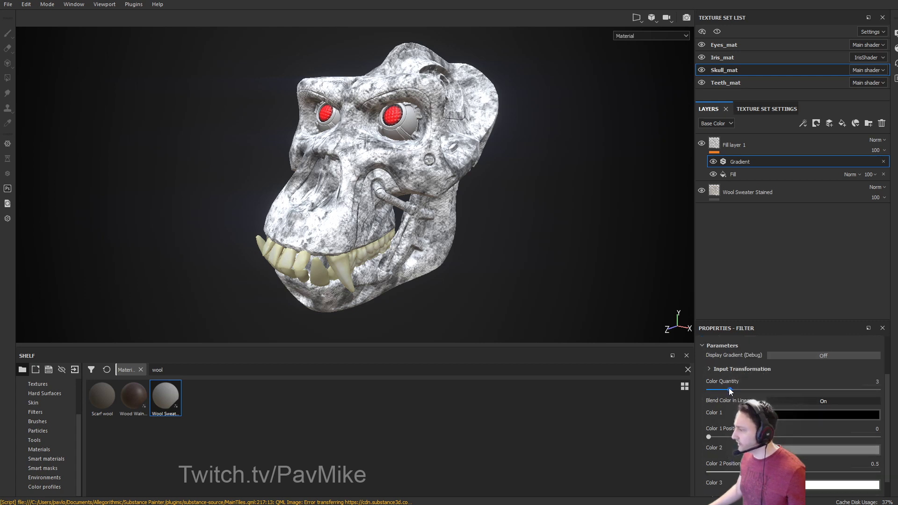
{"action": "scroll", "coordinate": [720, 389], "scroll_direction": "up", "scroll_amount": 1}
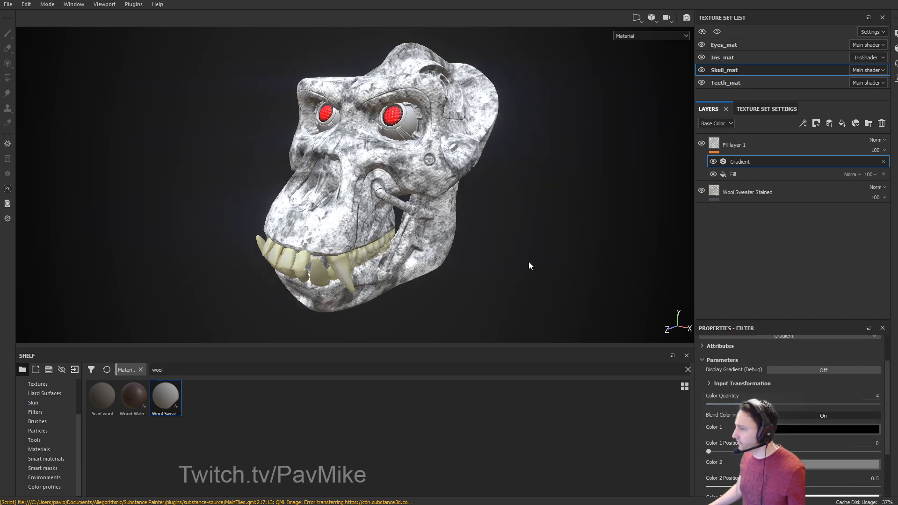
{"action": "scroll", "coordinate": [797, 429], "scroll_direction": "down", "scroll_amount": 3}
{"action": "scroll", "coordinate": [790, 426], "scroll_direction": "up", "scroll_amount": 2}
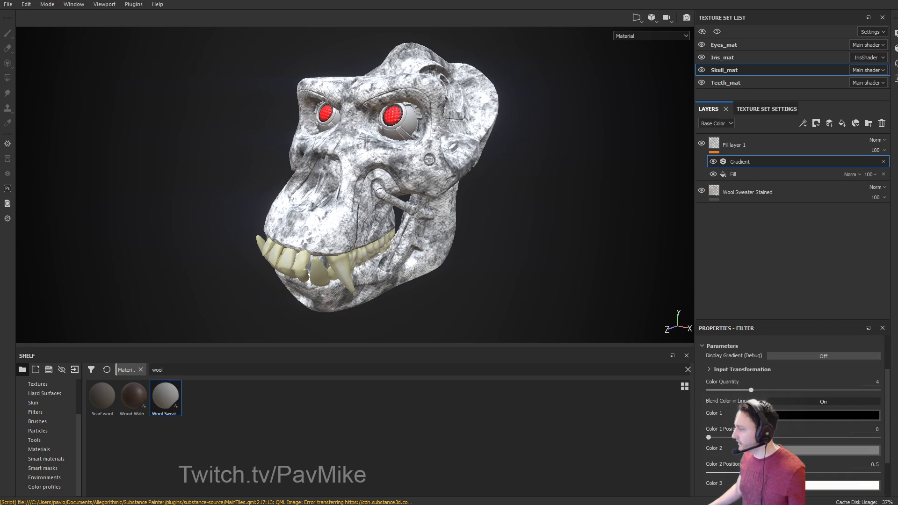
{"action": "left_click_drag", "start_coordinate": [732, 390], "coordinate": [695, 392]}
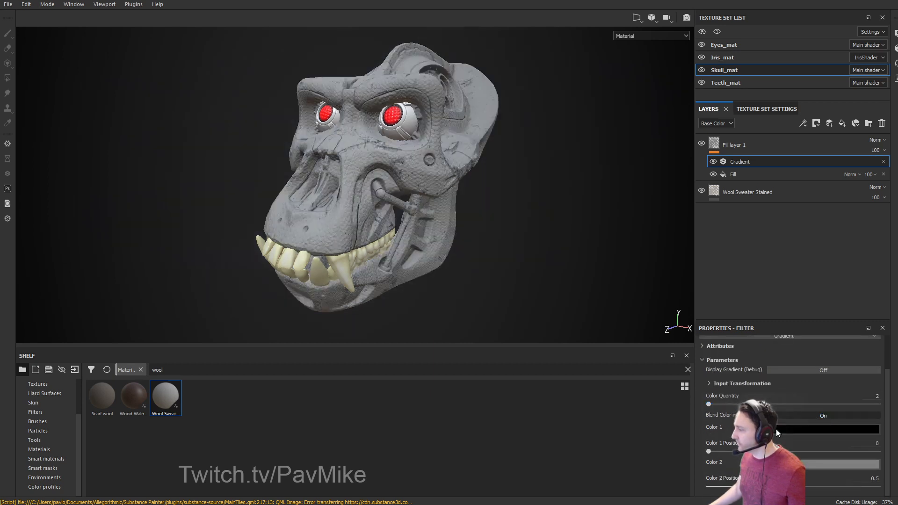
{"action": "left_click", "coordinate": [808, 429]}
{"action": "left_click", "coordinate": [864, 501]}
{"action": "left_click", "coordinate": [890, 504]}
{"action": "left_click_drag", "start_coordinate": [864, 504], "coordinate": [857, 503]}
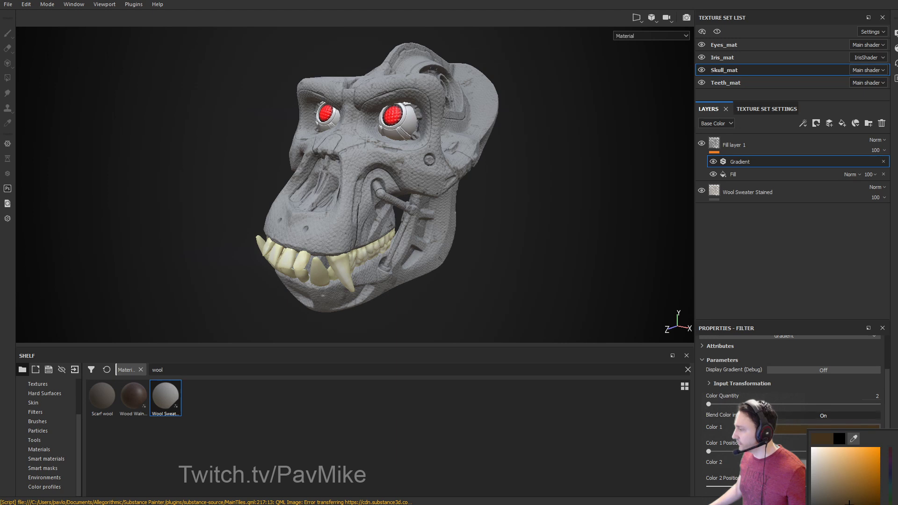
Set the gradient's second colour to a light brown.
{"action": "left_click", "coordinate": [830, 462]}
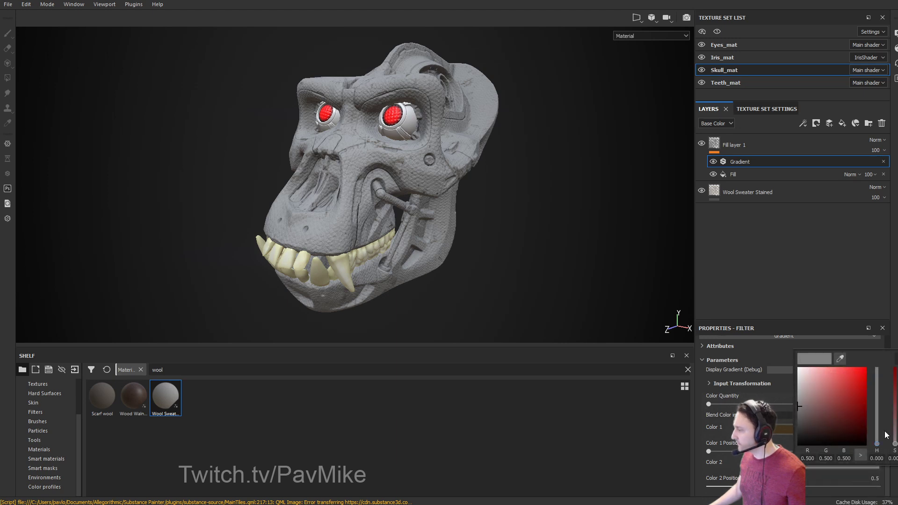
{"action": "left_click_drag", "start_coordinate": [799, 407], "coordinate": [838, 411]}
{"action": "left_click_drag", "start_coordinate": [876, 444], "coordinate": [876, 438]}
{"action": "mouse_move", "coordinate": [836, 414]}
{"action": "left_mouse_down"}
{"action": "mouse_move", "coordinate": [818, 424]}
{"action": "mouse_move", "coordinate": [815, 402]}
{"action": "mouse_move", "coordinate": [797, 394]}
{"action": "mouse_move", "coordinate": [806, 409]}
{"action": "mouse_move", "coordinate": [841, 420]}
{"action": "mouse_move", "coordinate": [843, 406]}
{"action": "left_mouse_up"}
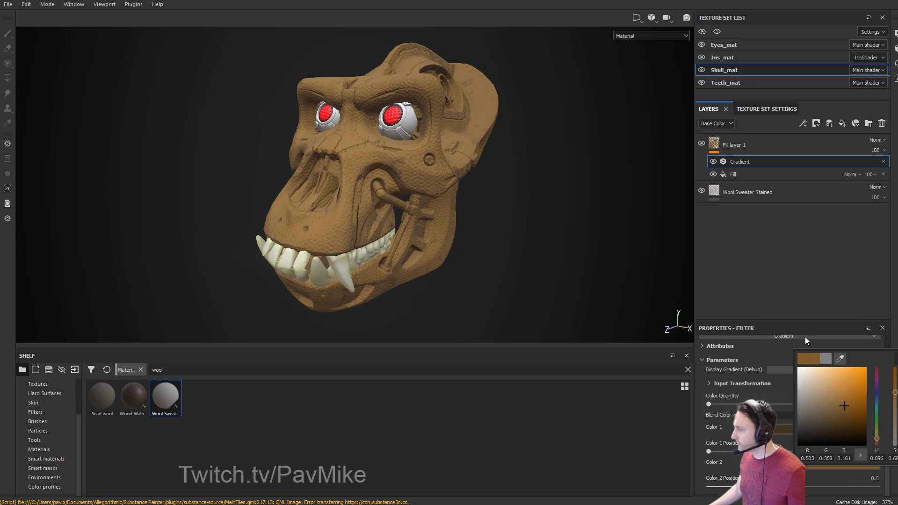
{"action": "left_click", "coordinate": [778, 346]}
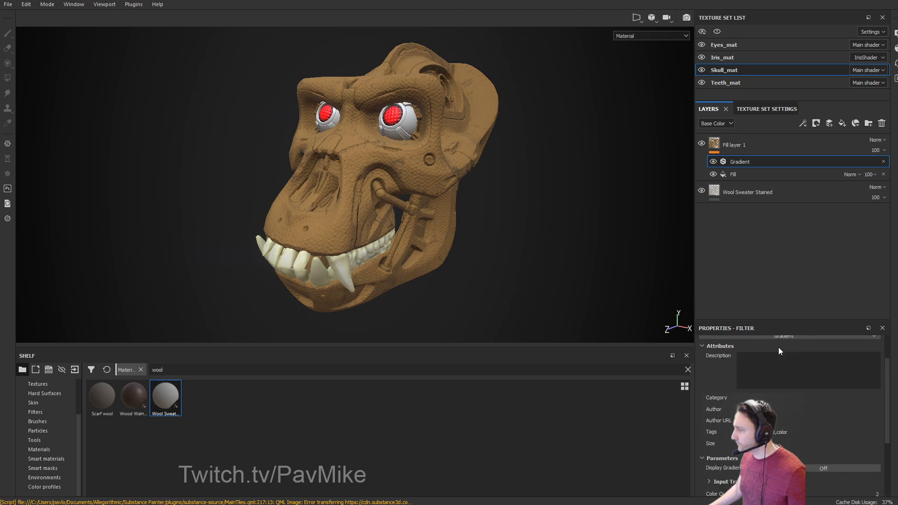
Move the second colour's position to about 0.82 and make it a richer, more saturated brown.
{"action": "left_click", "coordinate": [737, 175]}
{"action": "left_click", "coordinate": [742, 164]}
{"action": "scroll", "coordinate": [788, 434], "scroll_direction": "down", "scroll_amount": 3}
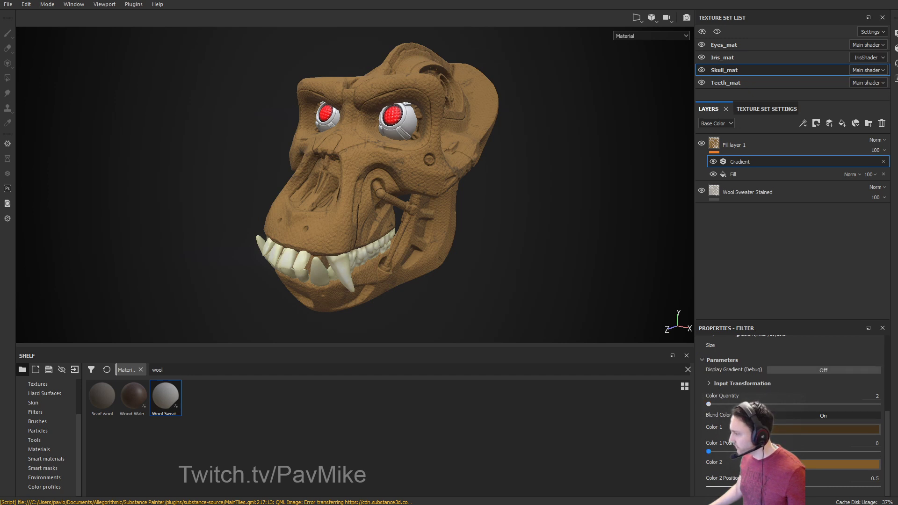
{"action": "left_click_drag", "start_coordinate": [794, 486], "coordinate": [847, 486]}
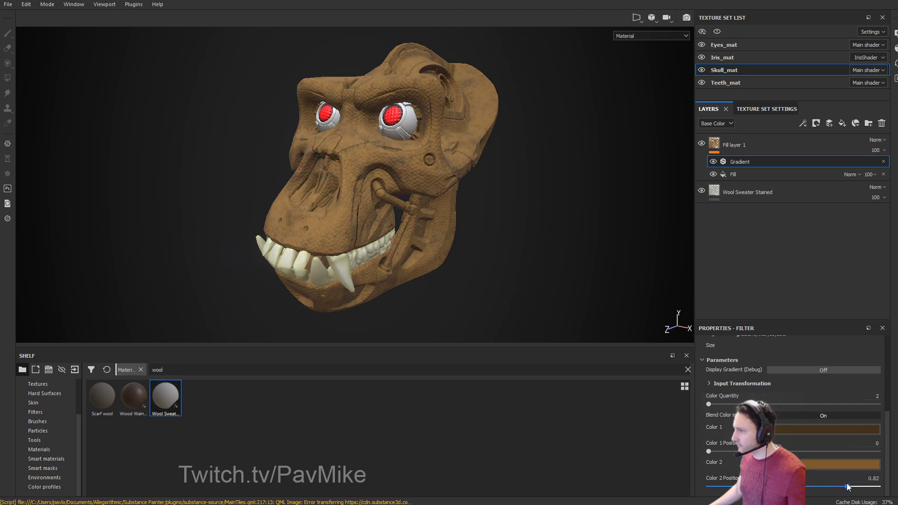
{"action": "left_click_drag", "start_coordinate": [605, 205], "coordinate": [611, 230], "text": "alt"}
{"action": "left_click", "coordinate": [810, 465]}
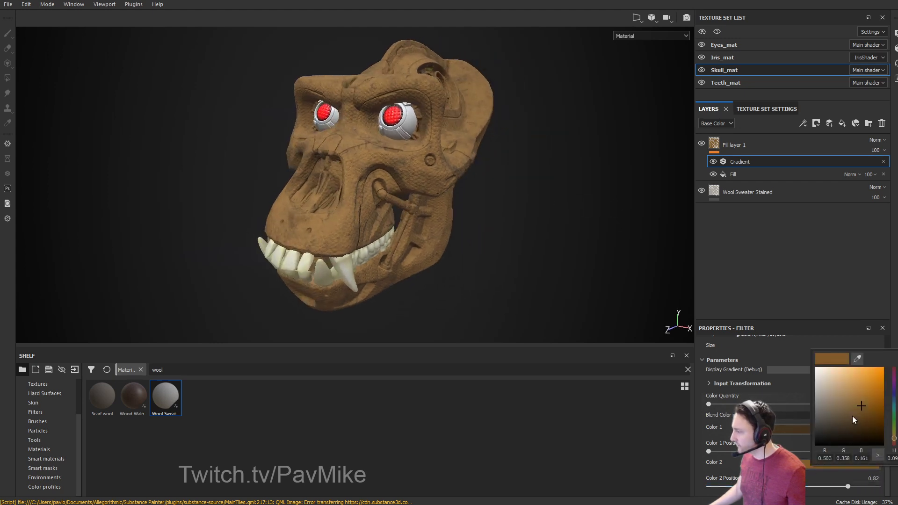
{"action": "left_click_drag", "start_coordinate": [843, 410], "coordinate": [854, 407]}
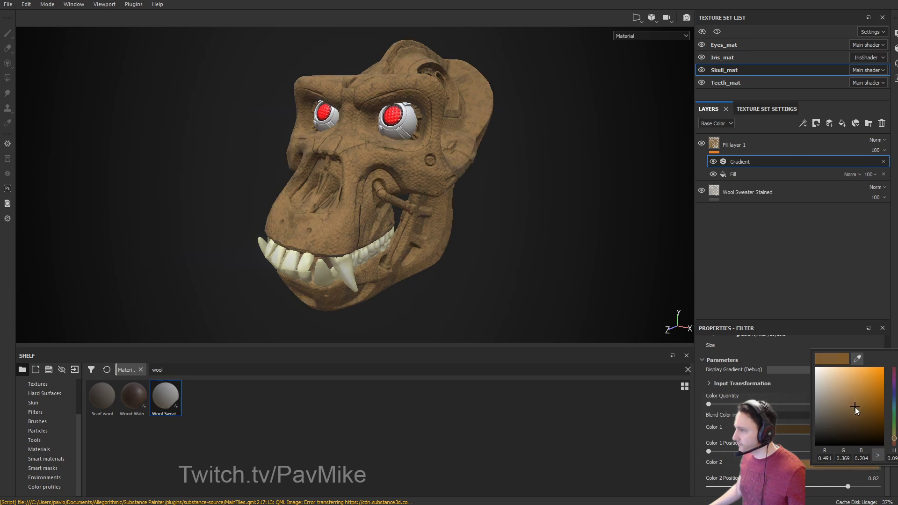
Add a black mask to Fill layer 1.
{"action": "right_click", "coordinate": [745, 162]}
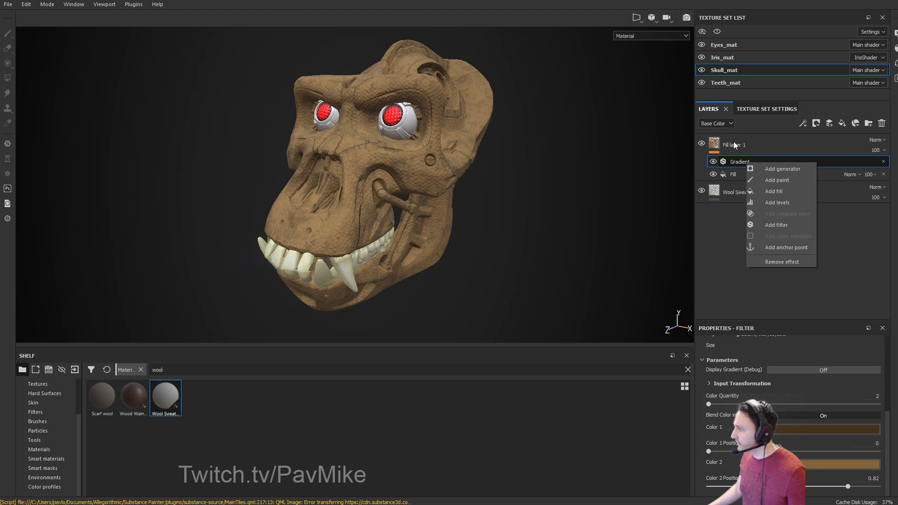
{"action": "left_click", "coordinate": [740, 151]}
{"action": "right_click", "coordinate": [724, 147]}
{"action": "left_click", "coordinate": [745, 153]}
Add a Dirt generator to the mask, test a lower Dirt Level, then restore it to 0.75.
{"action": "right_click", "coordinate": [730, 143]}
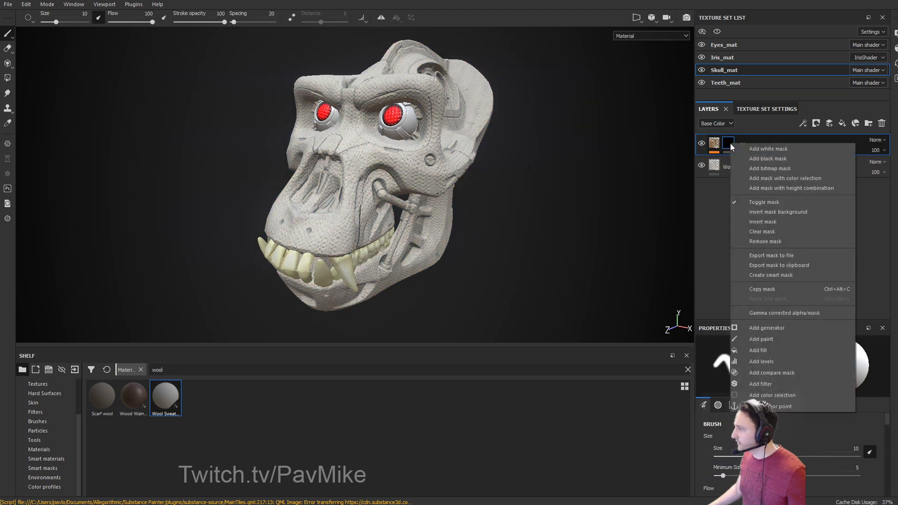
{"action": "left_click", "coordinate": [767, 328]}
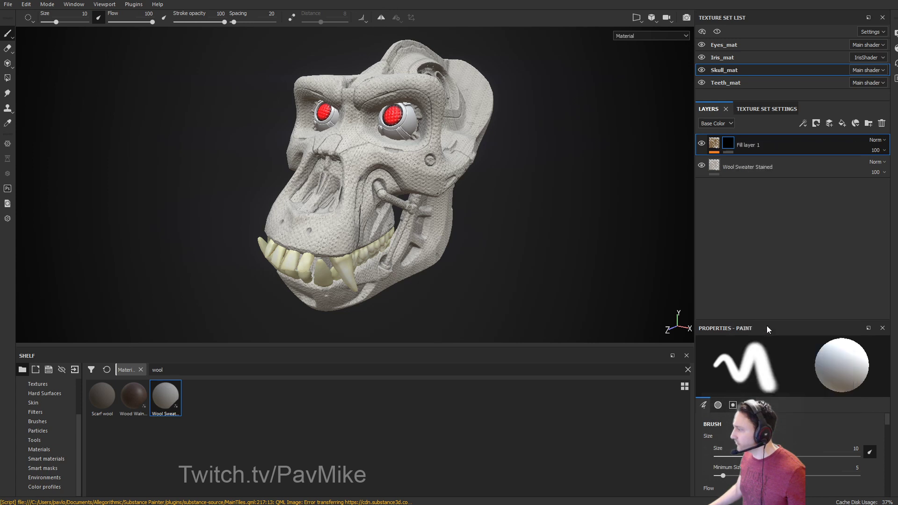
{"action": "left_click", "coordinate": [788, 364]}
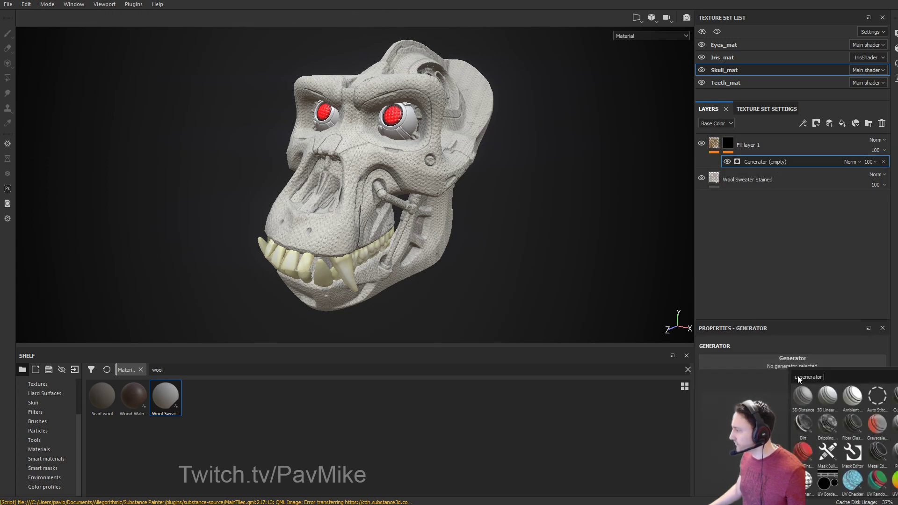
{"action": "left_click", "coordinate": [808, 426]}
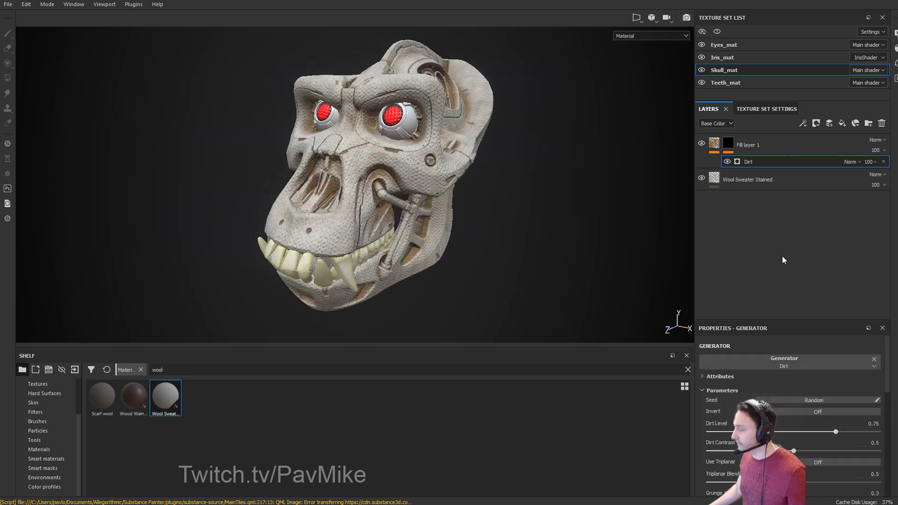
{"action": "mouse_move", "coordinate": [836, 431]}
{"action": "left_mouse_down"}
{"action": "mouse_move", "coordinate": [721, 431]}
{"action": "mouse_move", "coordinate": [865, 431]}
{"action": "mouse_move", "coordinate": [836, 431]}
{"action": "left_mouse_up"}
{"action": "left_click_drag", "start_coordinate": [580, 213], "coordinate": [597, 220], "text": "alt"}
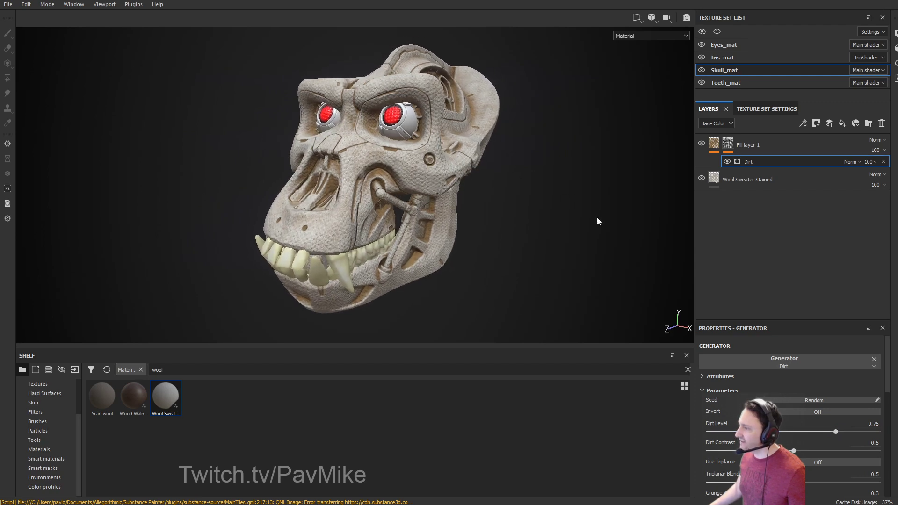
Add an HSL Perceptive filter above the Gradient effect in Fill layer 1.
{"action": "left_click", "coordinate": [713, 146]}
{"action": "left_click", "coordinate": [748, 161]}
{"action": "right_click", "coordinate": [750, 162]}
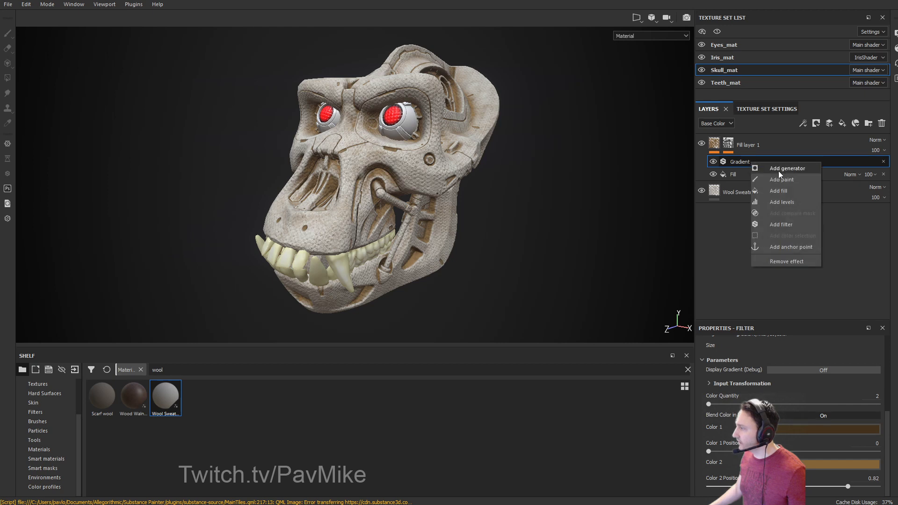
{"action": "left_click", "coordinate": [779, 223]}
{"action": "left_click", "coordinate": [803, 372]}
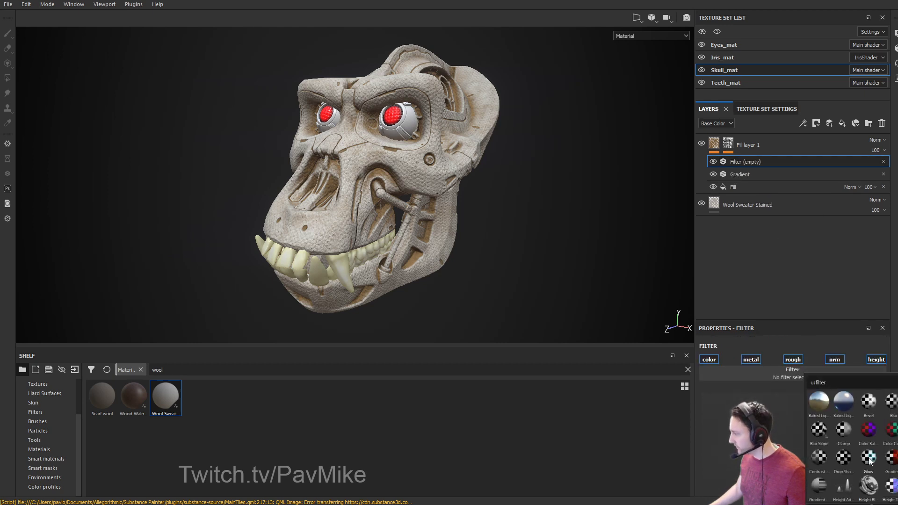
{"action": "type", "text": "hu"}
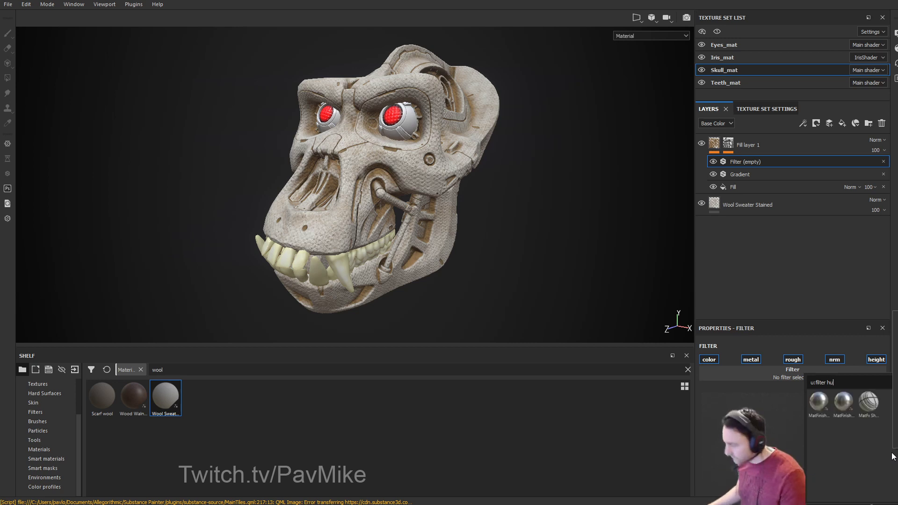
{"action": "key", "text": "BackSpace"}
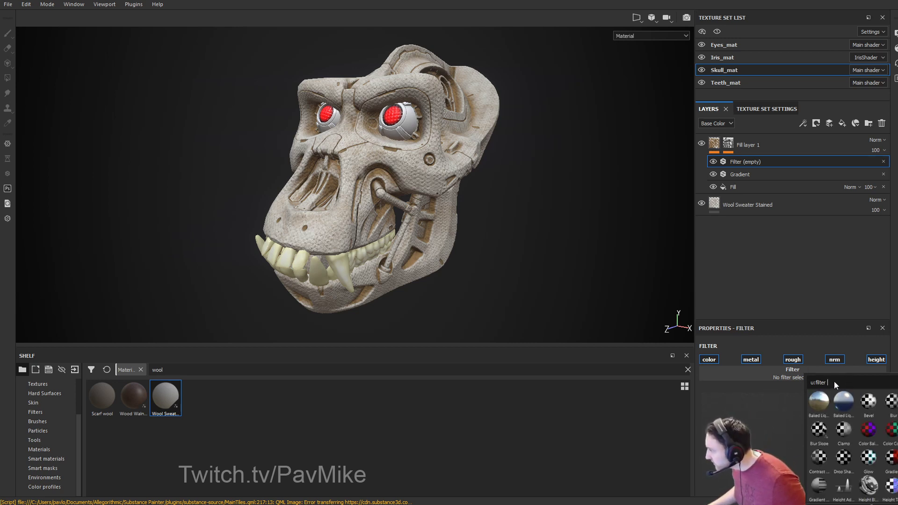
{"action": "scroll", "coordinate": [857, 451], "scroll_direction": "down", "scroll_amount": 5}
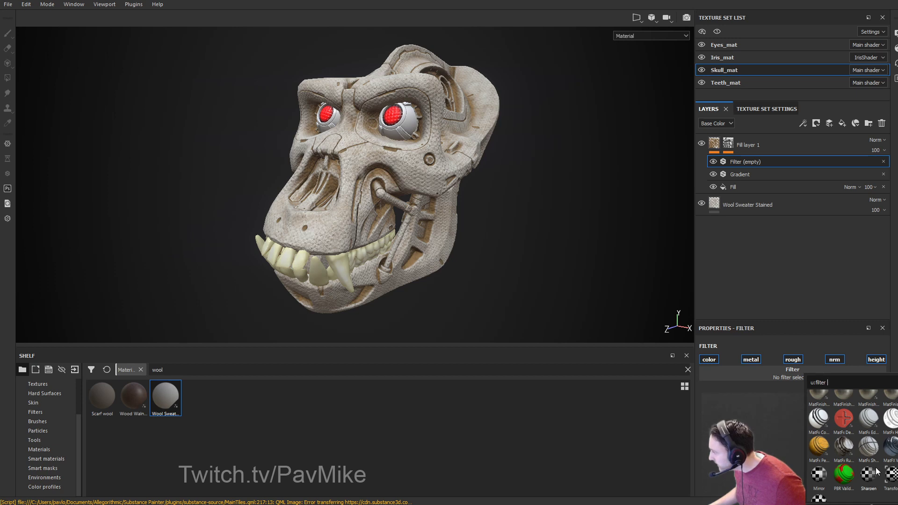
{"action": "scroll", "coordinate": [874, 470], "scroll_direction": "up", "scroll_amount": 3}
{"action": "left_click", "coordinate": [863, 427]}
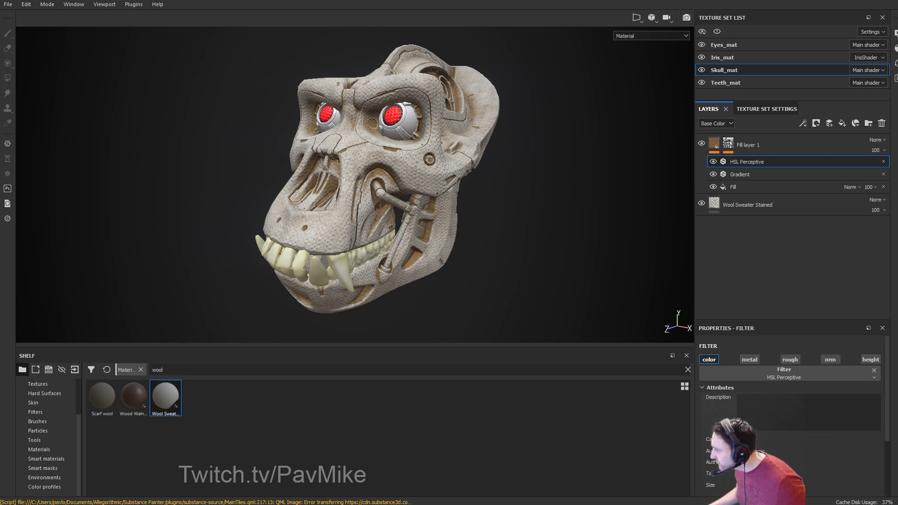
Shift the HSL Perceptive hue to 0.512, with saturation 0.294 and lightness 0.504.
{"action": "scroll", "coordinate": [724, 396], "scroll_direction": "down", "scroll_amount": 3}
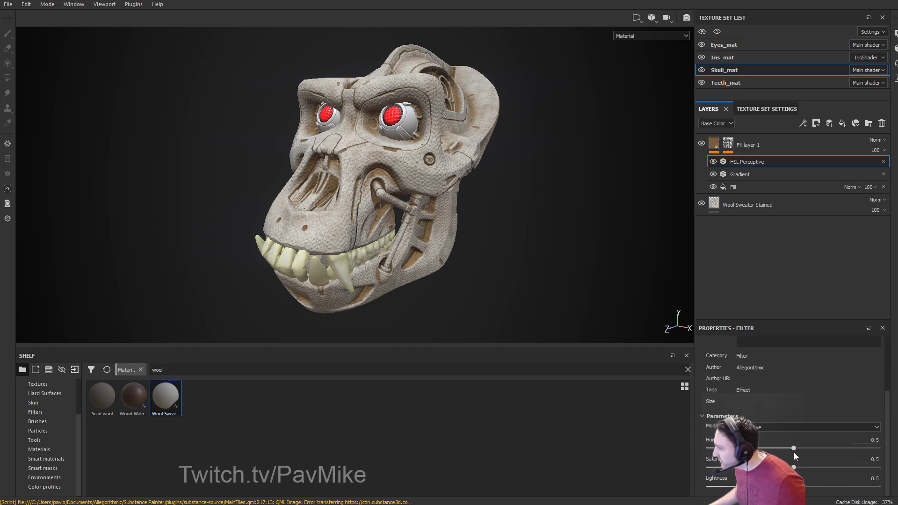
{"action": "left_click_drag", "start_coordinate": [795, 451], "coordinate": [758, 467]}
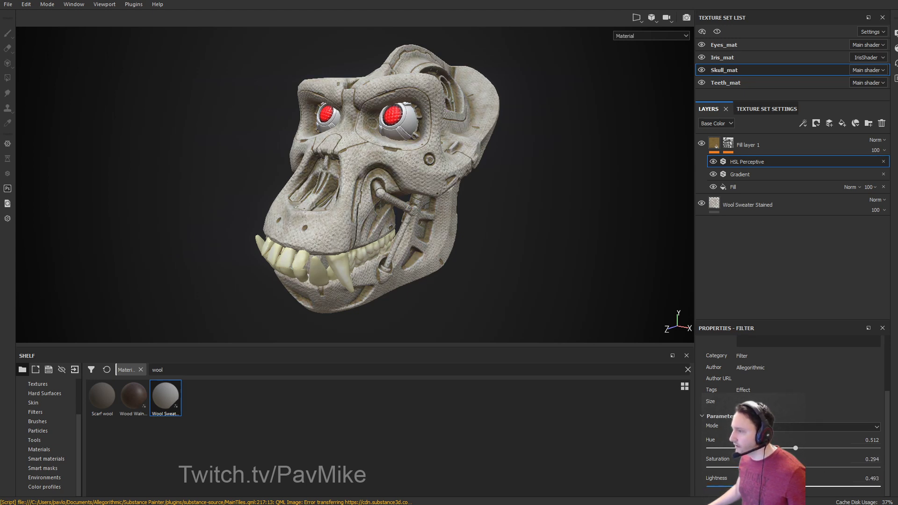
{"action": "left_click_drag", "start_coordinate": [575, 253], "coordinate": [597, 245], "text": "alt"}
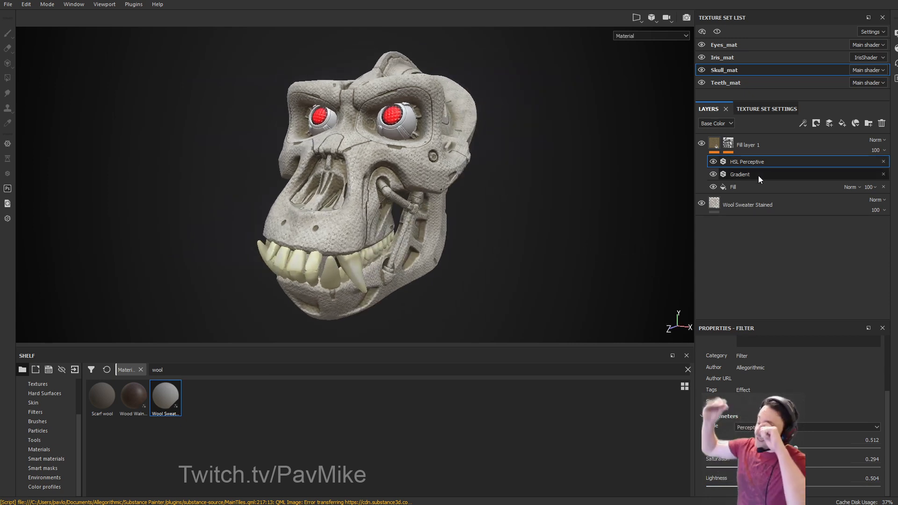
Preview Fill layer 1's mask, then return the viewport to Material view.
{"action": "left_click", "coordinate": [727, 143], "text": "alt"}
{"action": "mouse_move", "coordinate": [613, 149]}
{"action": "left_mouse_down", "text": "alt"}
{"action": "mouse_move", "coordinate": [748, 146]}
{"action": "mouse_move", "coordinate": [591, 141]}
{"action": "mouse_move", "coordinate": [258, 100]}
{"action": "mouse_move", "coordinate": [237, 110]}
{"action": "mouse_move", "coordinate": [676, 170]}
{"action": "mouse_move", "coordinate": [615, 169]}
{"action": "mouse_move", "coordinate": [610, 149]}
{"action": "left_mouse_up", "text": "alt"}
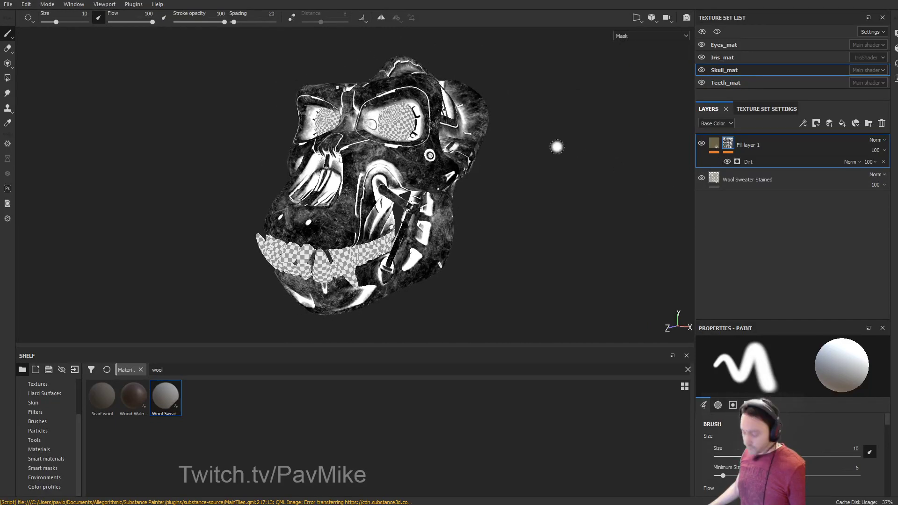
{"action": "key", "text": "m"}
{"action": "left_click_drag", "start_coordinate": [556, 147], "coordinate": [626, 189], "text": "alt"}
{"action": "right_click_drag", "start_coordinate": [625, 189], "coordinate": [547, 187], "text": "shift"}
Try a Dirt Level of 0.8, undo back to 0.75, and bring the browser over the viewport.
{"action": "left_click", "coordinate": [758, 162]}
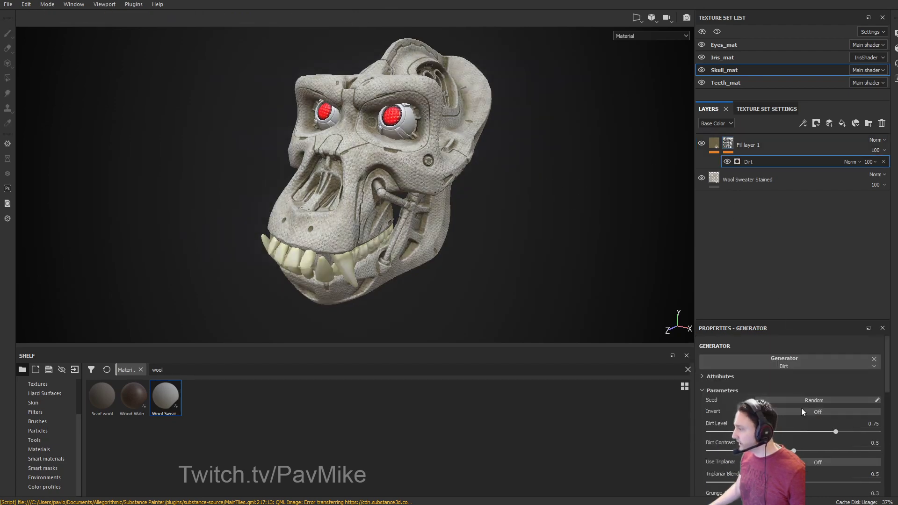
{"action": "mouse_move", "coordinate": [834, 431]}
{"action": "left_mouse_down"}
{"action": "mouse_move", "coordinate": [804, 437]}
{"action": "mouse_move", "coordinate": [872, 439]}
{"action": "mouse_move", "coordinate": [829, 443]}
{"action": "mouse_move", "coordinate": [842, 443]}
{"action": "left_mouse_up"}
{"action": "key", "text": "ctrl+z"}
{"action": "left_click_drag", "start_coordinate": [622, 280], "coordinate": [525, 203], "text": "alt"}
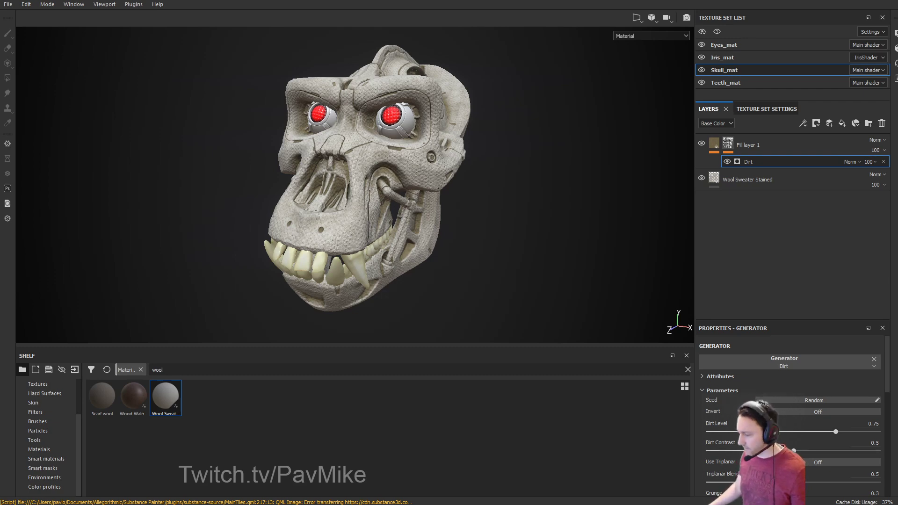
{"action": "left_click_drag", "start_coordinate": [673, 504], "coordinate": [603, 41]}
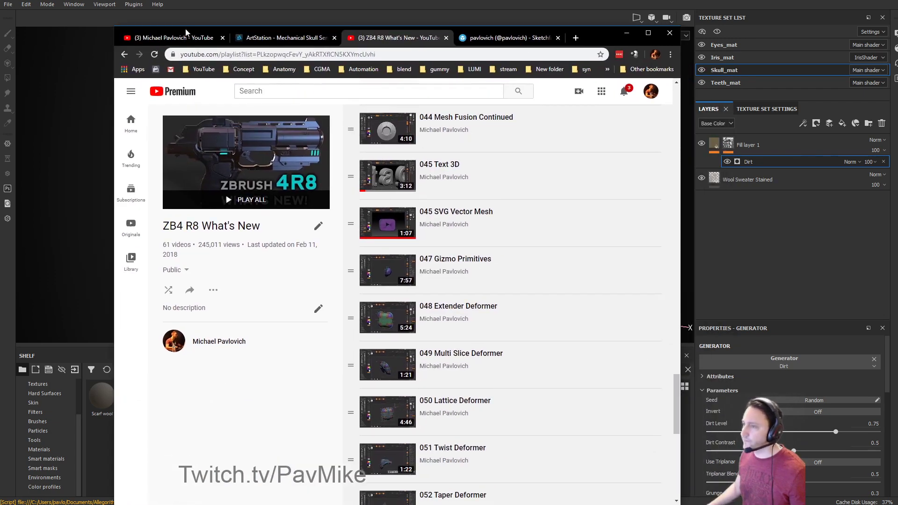
Go back to the channel's Playlists page, scroll to the top, and minimize the browser.
{"action": "left_click", "coordinate": [124, 54]}
{"action": "scroll", "coordinate": [299, 243], "scroll_direction": "up", "scroll_amount": 4}
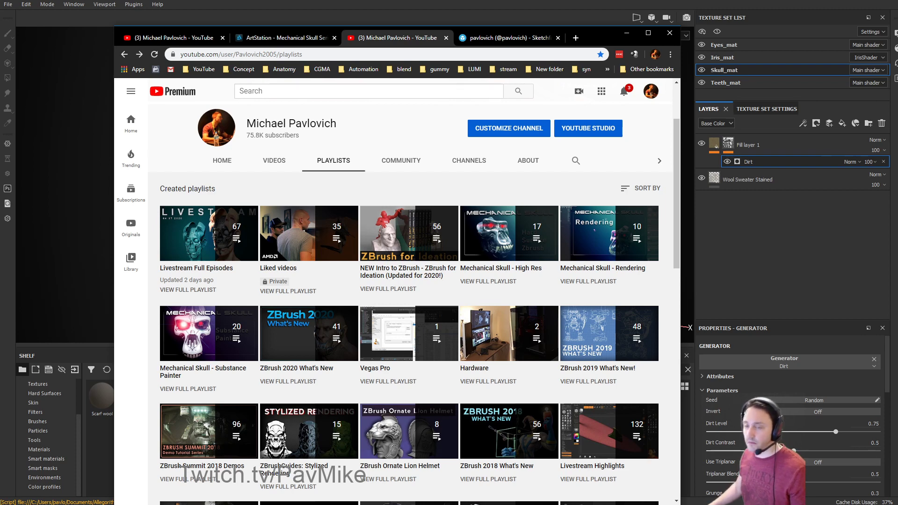
{"action": "left_click", "coordinate": [626, 33]}
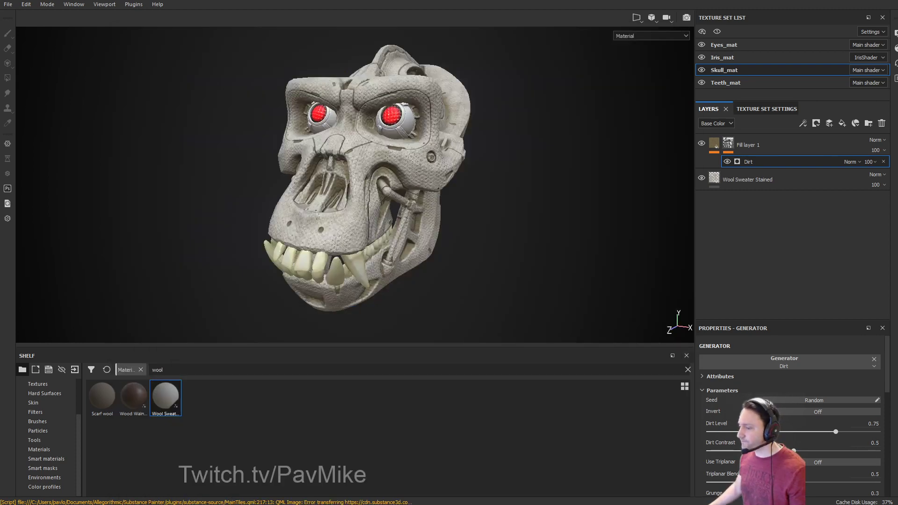
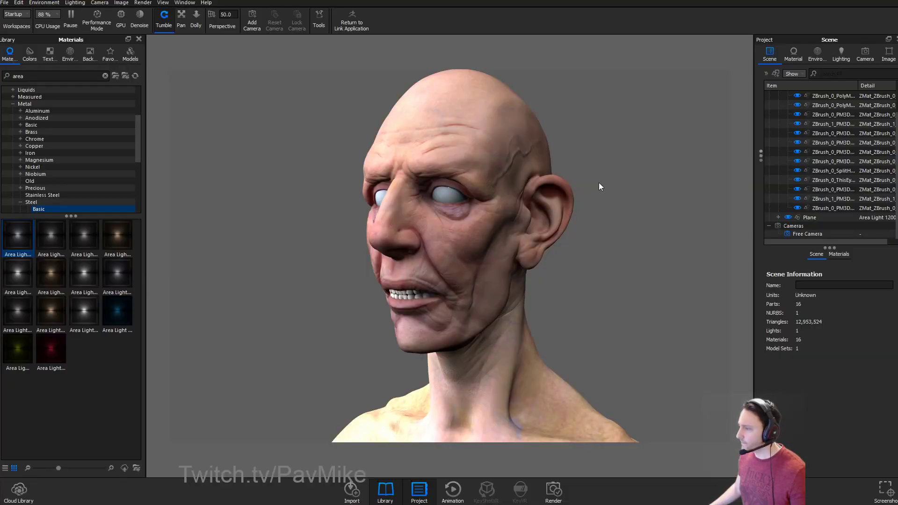
Close the KeyShot session with the textured old-man head and return to the ZBrush sculpt.
{"action": "key", "text": "alt+F4"}
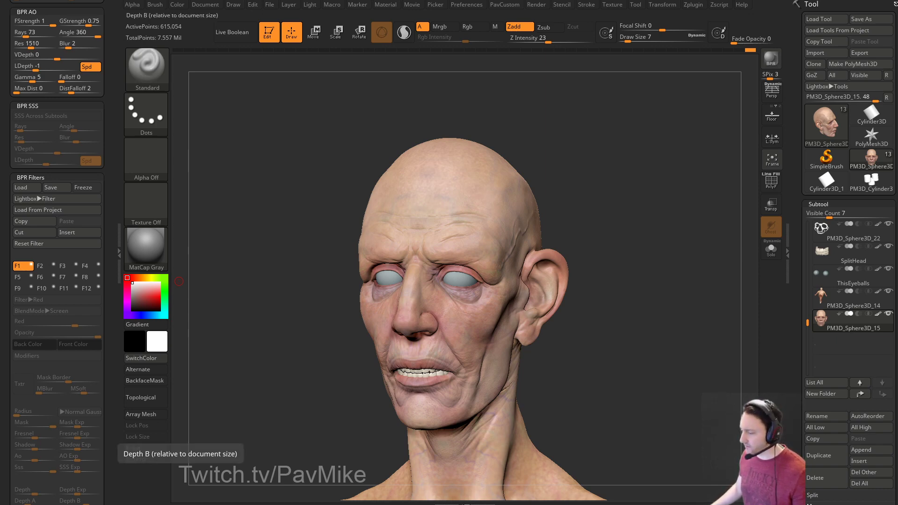
Open the channel's full 47-video ZBrush Core playlist on YouTube, then return to ZBrush.
{"action": "key", "text": "alt+Tab"}
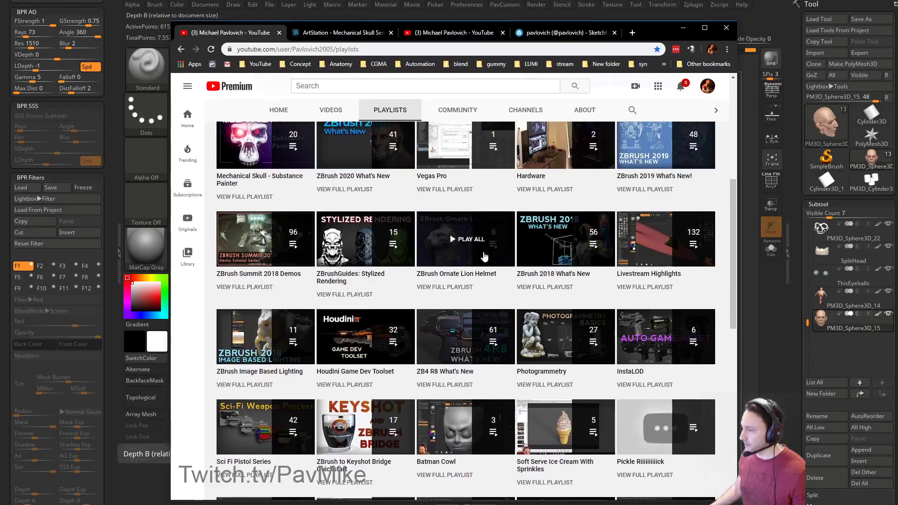
{"action": "scroll", "coordinate": [484, 255], "scroll_direction": "down", "scroll_amount": 5}
{"action": "scroll", "coordinate": [483, 256], "scroll_direction": "down", "scroll_amount": 3}
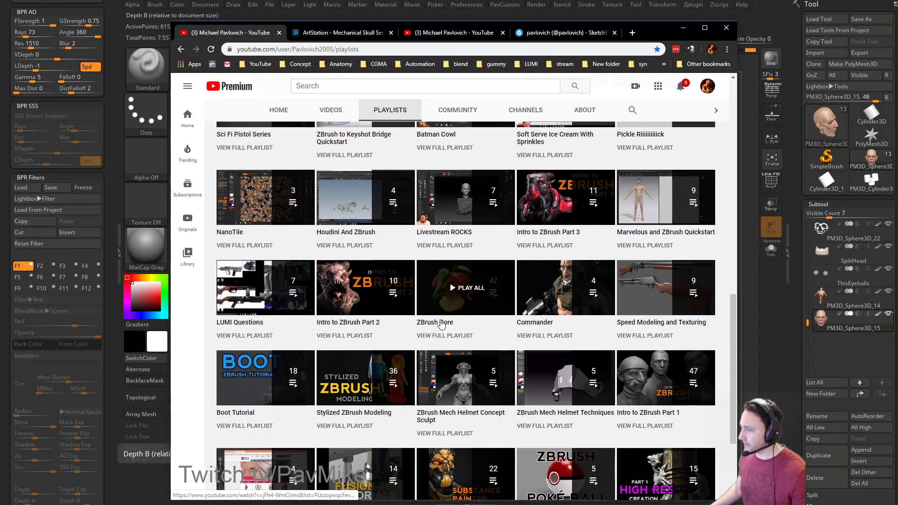
{"action": "left_click", "coordinate": [444, 336]}
{"action": "scroll", "coordinate": [562, 228], "scroll_direction": "down", "scroll_amount": 20}
{"action": "scroll", "coordinate": [563, 230], "scroll_direction": "down", "scroll_amount": 7}
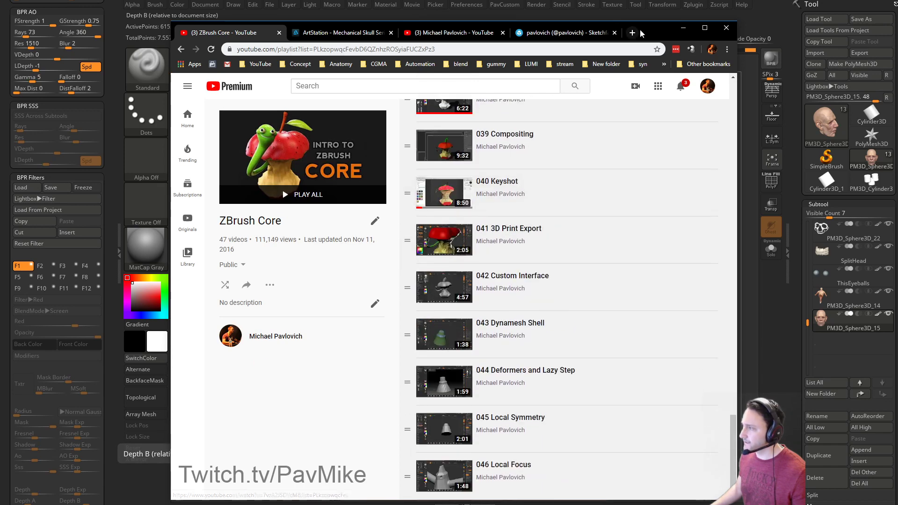
{"action": "key", "text": "alt+Tab"}
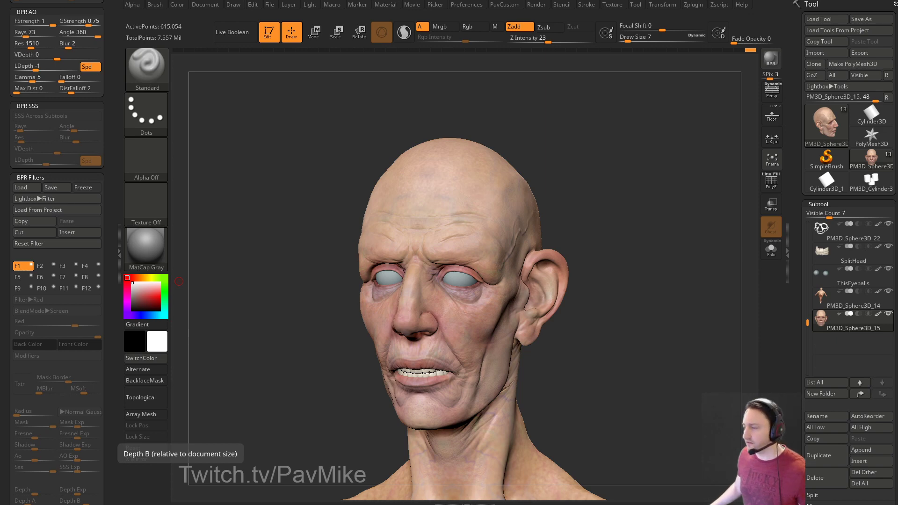
Turn off the KeyShot external renderer and BPR-render the rotated head in ZBrush.
{"action": "mouse_move", "coordinate": [632, 146]}
{"action": "left_mouse_down"}
{"action": "mouse_move", "coordinate": [573, 134]}
{"action": "mouse_move", "coordinate": [627, 118]}
{"action": "mouse_move", "coordinate": [647, 153]}
{"action": "mouse_move", "coordinate": [635, 175]}
{"action": "mouse_move", "coordinate": [645, 142]}
{"action": "mouse_move", "coordinate": [599, 198]}
{"action": "mouse_move", "coordinate": [627, 168]}
{"action": "mouse_move", "coordinate": [617, 176]}
{"action": "mouse_move", "coordinate": [660, 153]}
{"action": "left_mouse_up"}
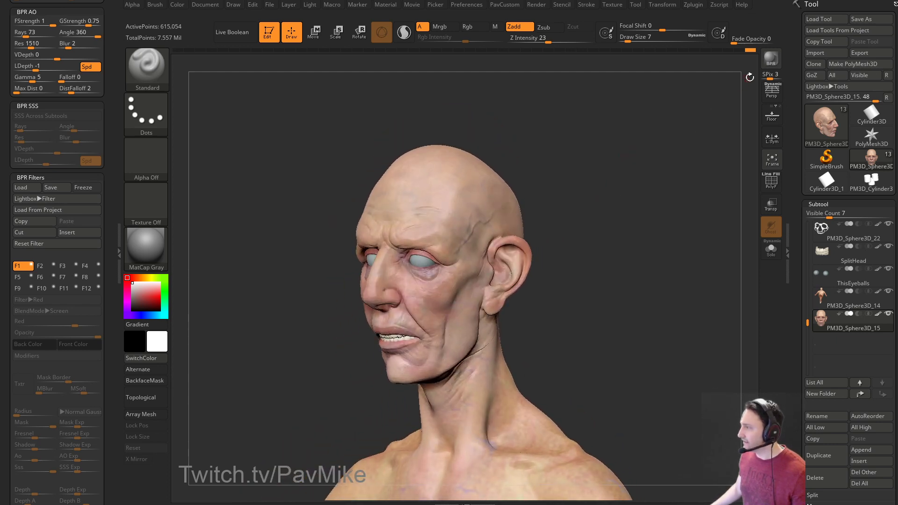
{"action": "left_click", "coordinate": [542, 5]}
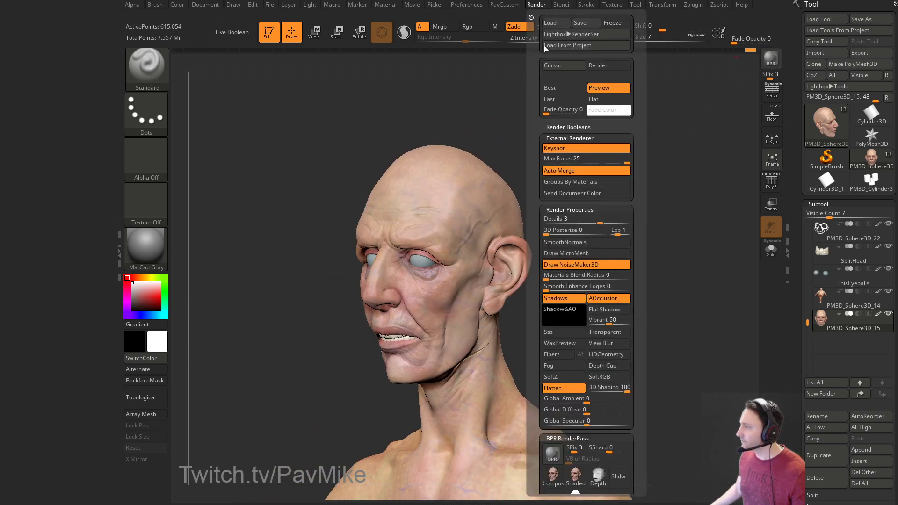
{"action": "left_click", "coordinate": [562, 150]}
{"action": "key", "text": "shift+r"}
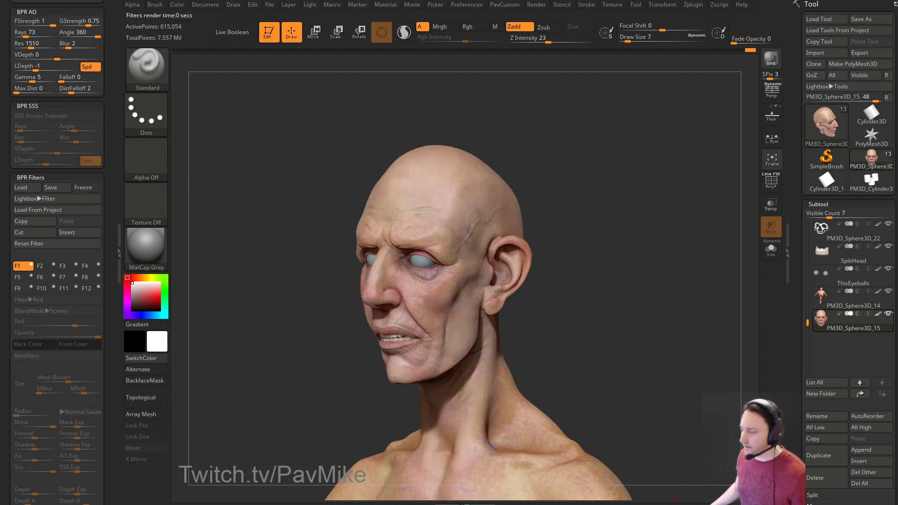
{"action": "key", "text": "alt+Tab"}
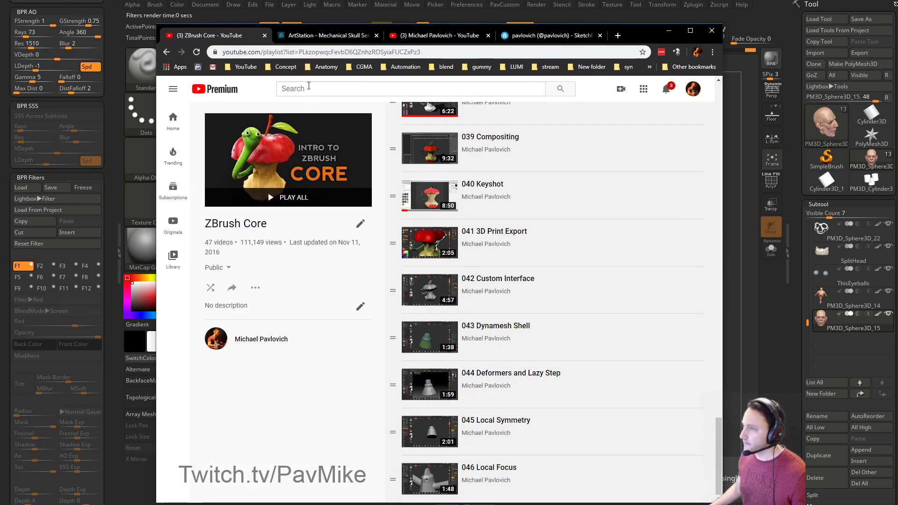
From the ArtStation Mechanical Skull page, return to the artist's portfolio and open the cowboy artwork.
{"action": "left_click", "coordinate": [327, 35]}
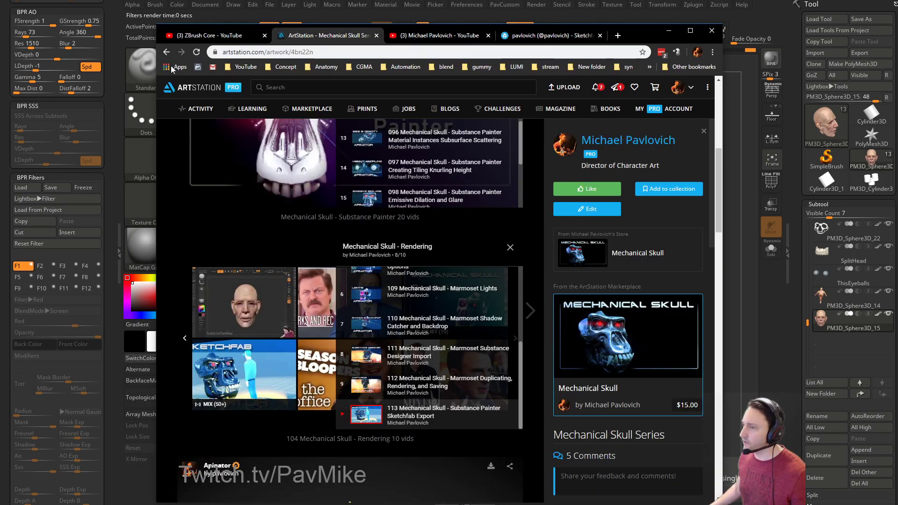
{"action": "left_click", "coordinate": [166, 53]}
{"action": "scroll", "coordinate": [394, 224], "scroll_direction": "down", "scroll_amount": 10}
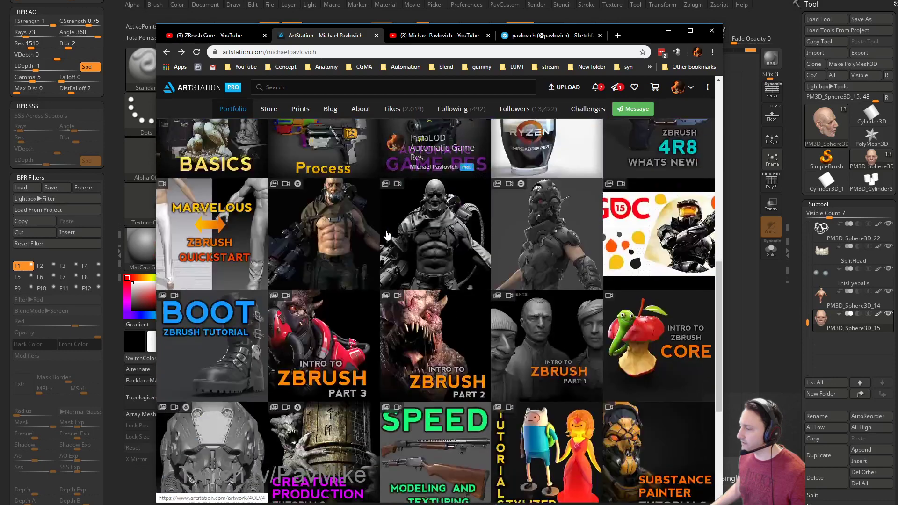
{"action": "scroll", "coordinate": [520, 377], "scroll_direction": "down", "scroll_amount": 1}
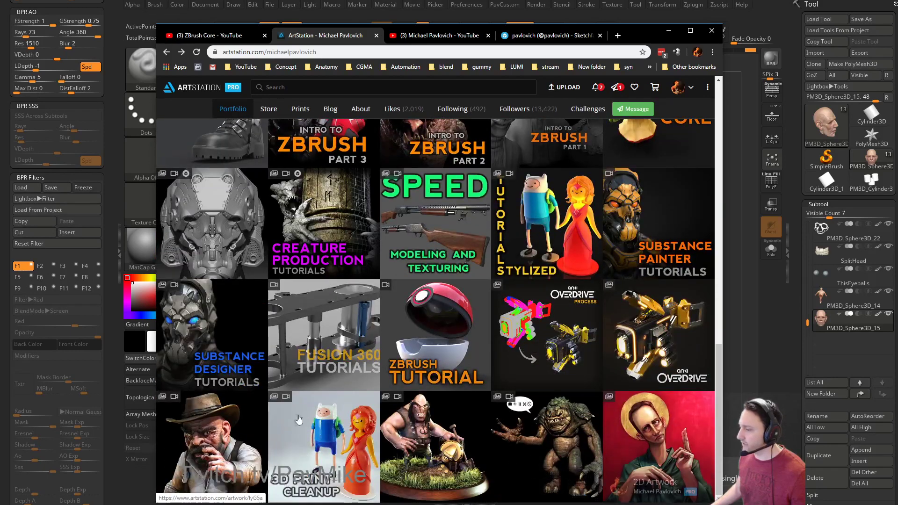
{"action": "left_click", "coordinate": [227, 413]}
View the cowboy image at full size, close that tab, and hide the browser.
{"action": "scroll", "coordinate": [336, 233], "scroll_direction": "down", "scroll_amount": 10}
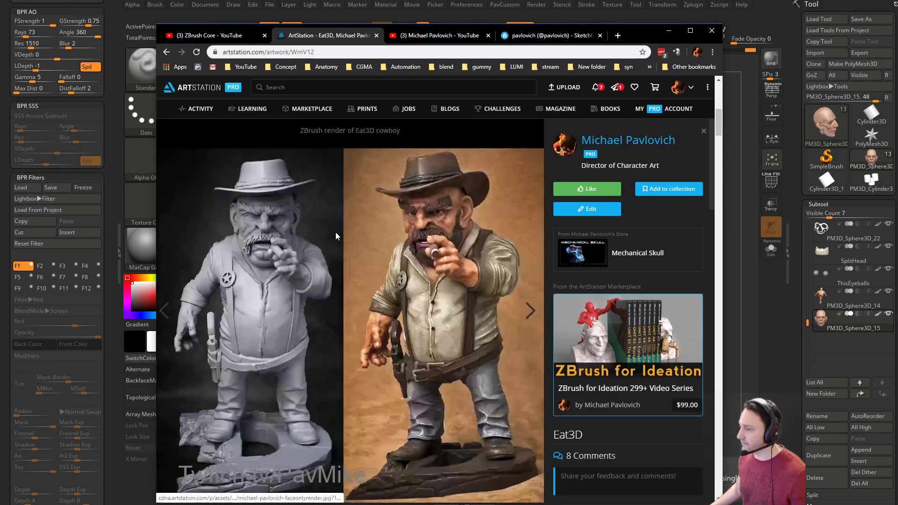
{"action": "scroll", "coordinate": [383, 261], "scroll_direction": "up", "scroll_amount": 6}
{"action": "scroll", "coordinate": [383, 264], "scroll_direction": "down", "scroll_amount": 9}
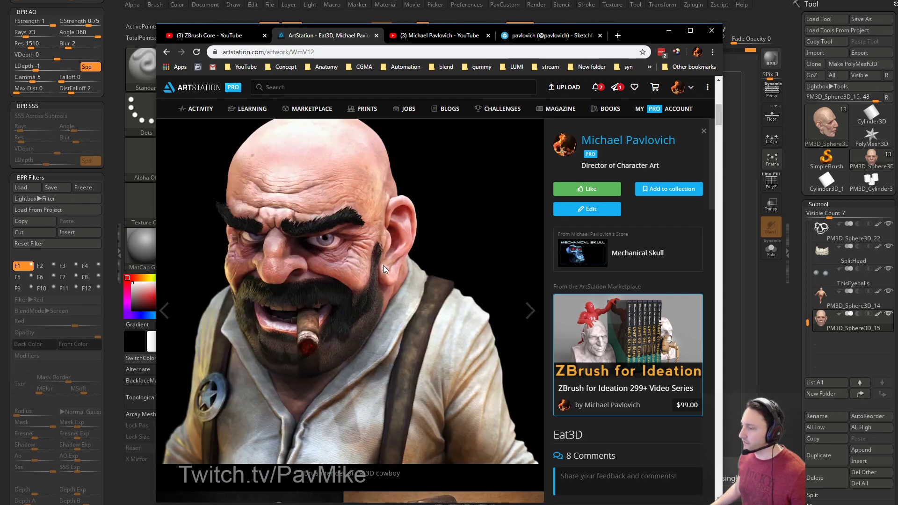
{"action": "scroll", "coordinate": [359, 260], "scroll_direction": "down", "scroll_amount": 7}
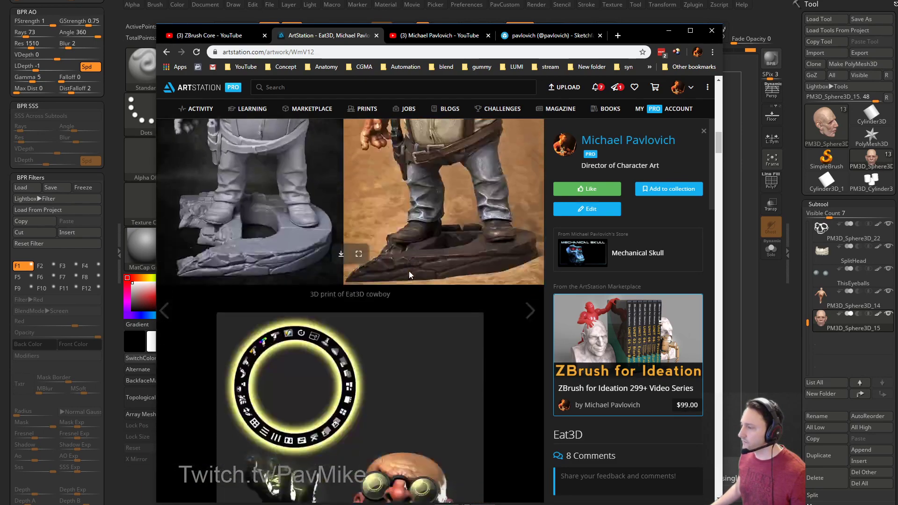
{"action": "left_click", "coordinate": [358, 256]}
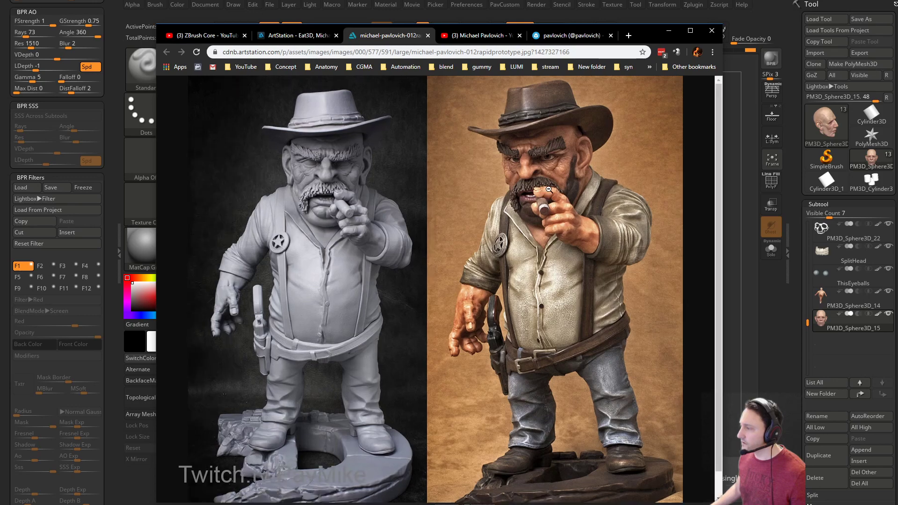
{"action": "left_click", "coordinate": [428, 35]}
{"action": "left_click_drag", "start_coordinate": [582, 37], "coordinate": [646, 256]}
{"action": "key", "text": "alt+Tab"}
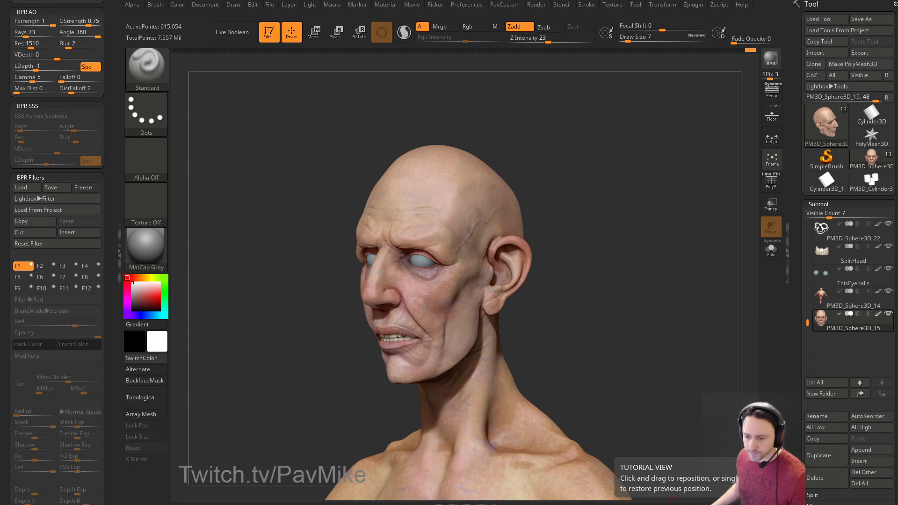
Dismiss the tutorial notice and shrink the brush size from 68 to 16.
{"action": "left_click", "coordinate": [572, 180]}
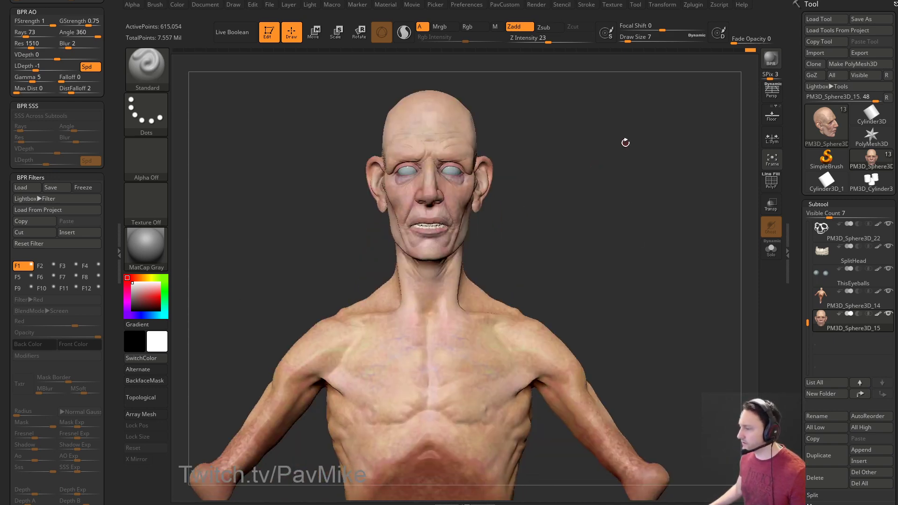
{"action": "key", "text": "s"}
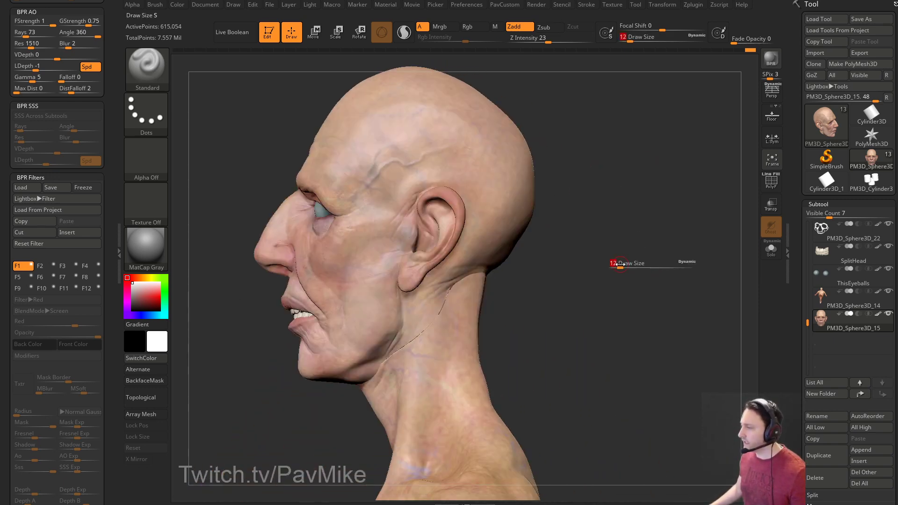
{"action": "left_click_drag", "start_coordinate": [633, 265], "coordinate": [622, 234]}
{"action": "key", "text": "s"}
{"action": "key", "text": "s"}
Make PM3D_Sphere3D_15 active, isolate a skin polygroup to inspect the skull, then unhide all.
{"action": "left_click_drag", "start_coordinate": [483, 238], "coordinate": [482, 237]}
{"action": "left_click", "coordinate": [470, 233], "text": "alt"}
{"action": "mouse_move", "coordinate": [641, 220]}
{"action": "left_mouse_down"}
{"action": "mouse_move", "coordinate": [647, 224]}
{"action": "mouse_move", "coordinate": [630, 209]}
{"action": "left_mouse_up"}
{"action": "left_click", "coordinate": [545, 227], "text": "alt"}
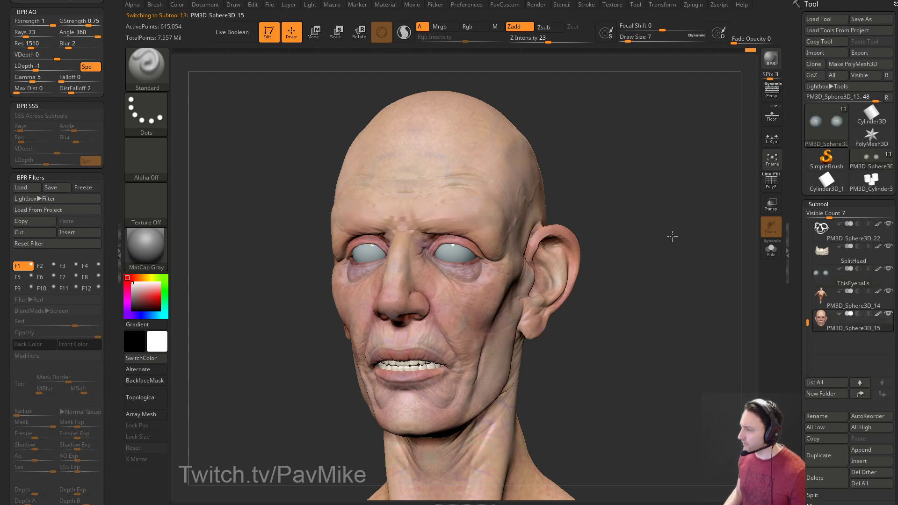
{"action": "left_click_drag", "start_coordinate": [674, 238], "coordinate": [653, 213]}
{"action": "left_click_drag", "start_coordinate": [725, 272], "coordinate": [688, 269]}
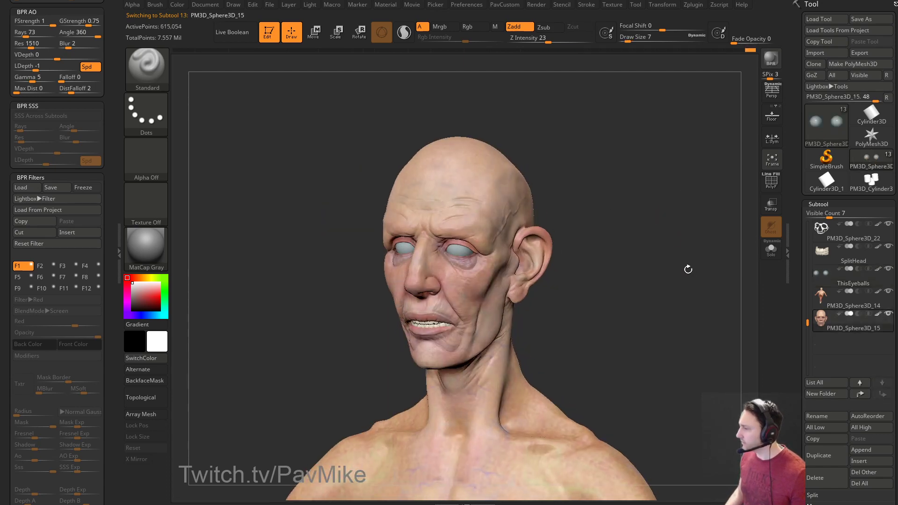
{"action": "left_click", "coordinate": [503, 224], "text": "ctrl+shift"}
{"action": "left_click_drag", "start_coordinate": [665, 224], "coordinate": [757, 267]}
{"action": "left_click", "coordinate": [720, 274], "text": "ctrl+shift"}
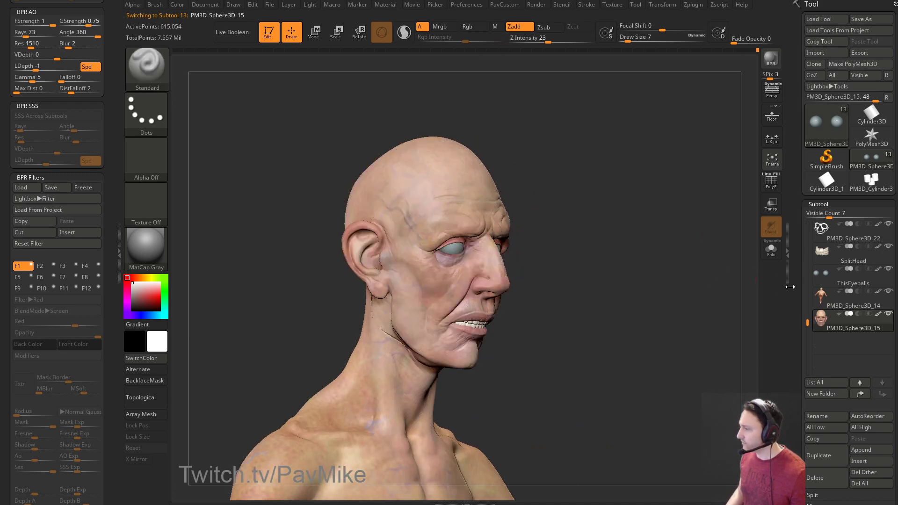
Raise the head skin to subdivision level 5, check its polygroups, and delete lower levels.
{"action": "scroll", "coordinate": [832, 214], "scroll_direction": "down", "scroll_amount": 10}
{"action": "left_click_drag", "start_coordinate": [838, 225], "coordinate": [844, 225]}
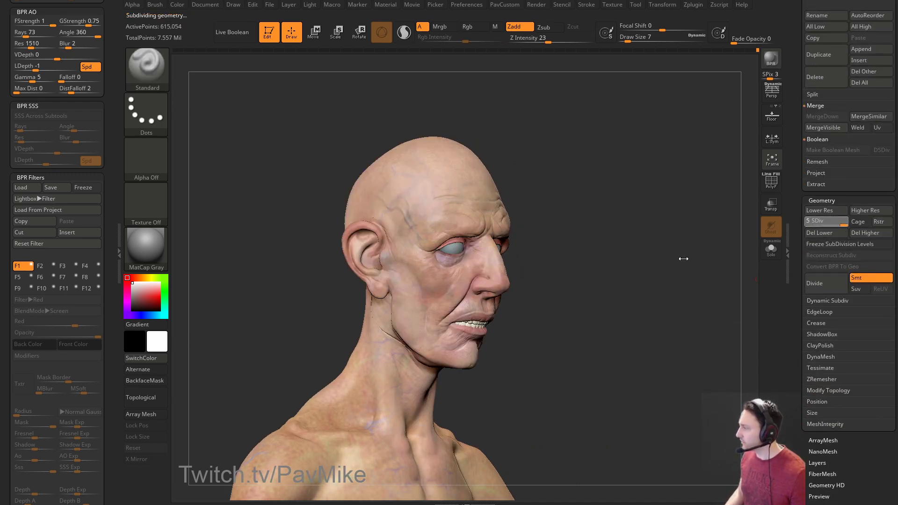
{"action": "key", "text": "s"}
{"action": "mouse_move", "coordinate": [682, 263]}
{"action": "left_mouse_down", "text": "shift"}
{"action": "mouse_move", "coordinate": [651, 267]}
{"action": "mouse_move", "coordinate": [713, 232]}
{"action": "mouse_move", "coordinate": [703, 273]}
{"action": "mouse_move", "coordinate": [745, 204]}
{"action": "mouse_move", "coordinate": [690, 236]}
{"action": "left_mouse_up", "text": "shift"}
{"action": "key", "text": "shift+f"}
{"action": "key", "text": "shift+f"}
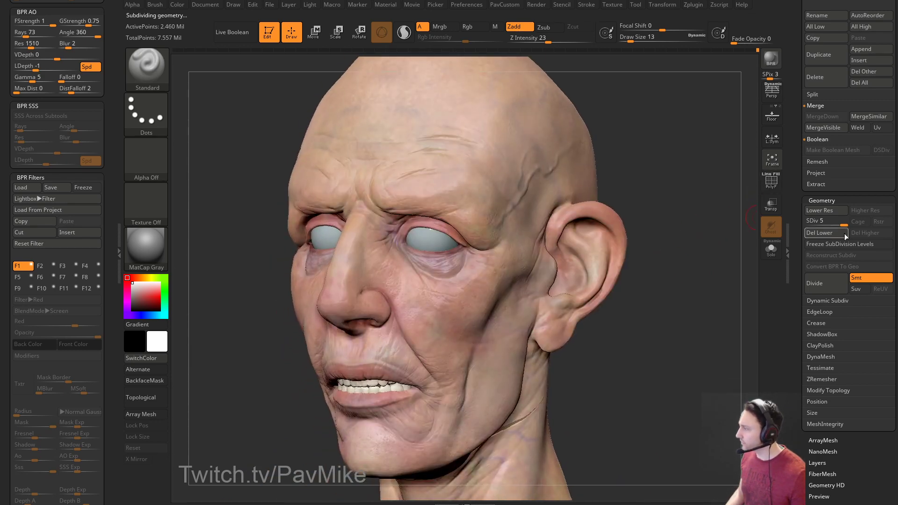
{"action": "left_click", "coordinate": [839, 237]}
Hide and restore half the skin, solo the face piece, and try rebuilding its subdivisions.
{"action": "mouse_move", "coordinate": [697, 266]}
{"action": "left_mouse_down", "text": "shift"}
{"action": "mouse_move", "coordinate": [645, 220]}
{"action": "mouse_move", "coordinate": [687, 218]}
{"action": "left_mouse_up", "text": "shift"}
{"action": "left_click", "coordinate": [615, 195], "text": "ctrl+shift"}
{"action": "left_click", "coordinate": [689, 218], "text": "ctrl+shift"}
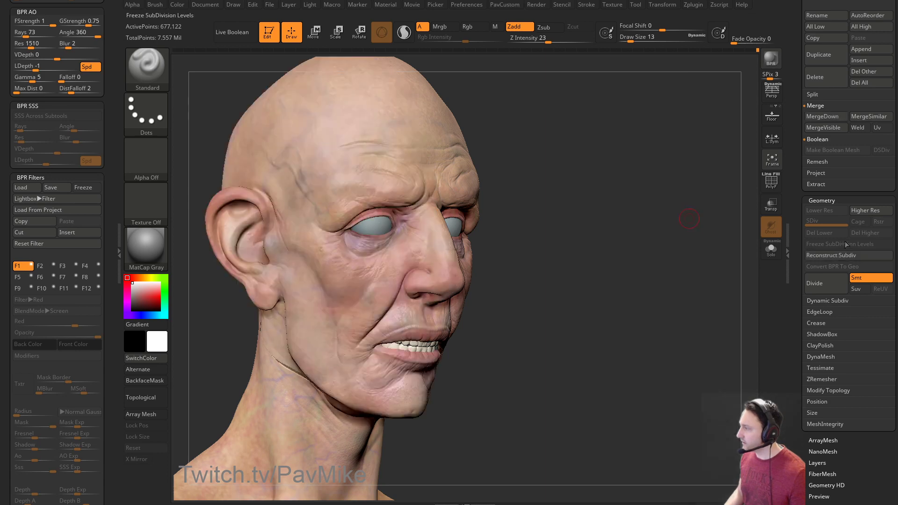
{"action": "left_click_drag", "start_coordinate": [701, 261], "coordinate": [701, 262]}
{"action": "left_click", "coordinate": [771, 251]}
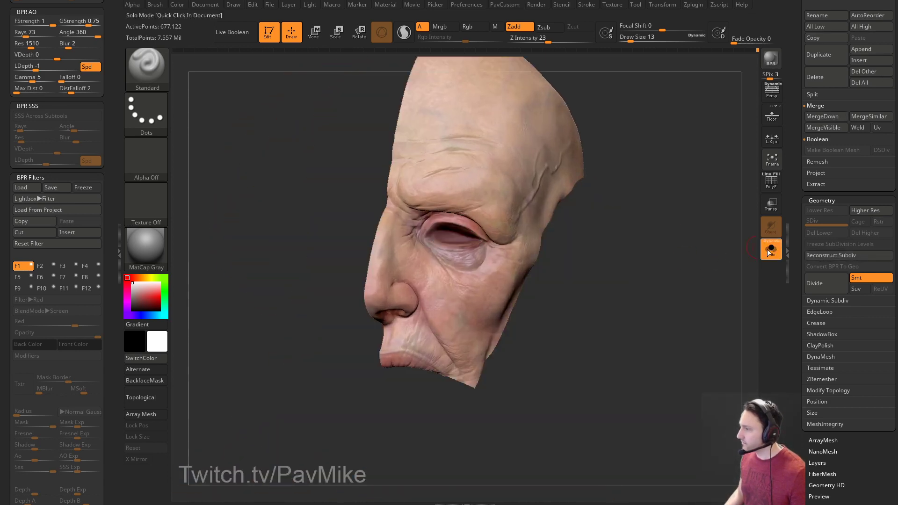
{"action": "left_click", "coordinate": [772, 182]}
{"action": "left_click", "coordinate": [771, 182]}
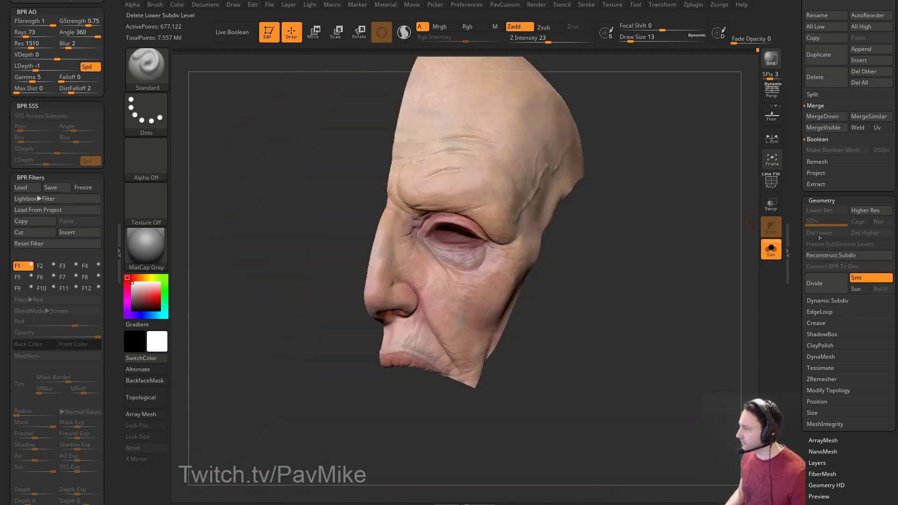
{"action": "left_click", "coordinate": [826, 256]}
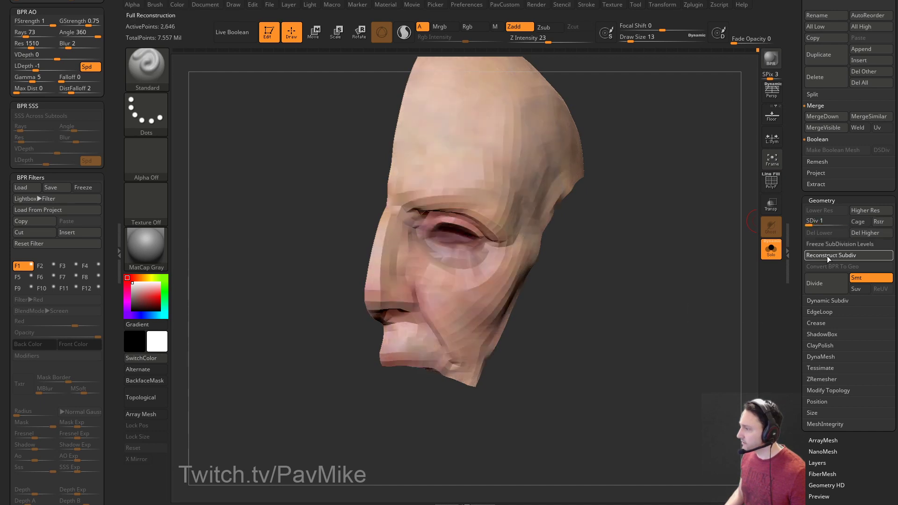
{"action": "key", "text": "d"}
{"action": "key", "text": "d"}
{"action": "key", "text": "d"}
{"action": "key", "text": "d"}
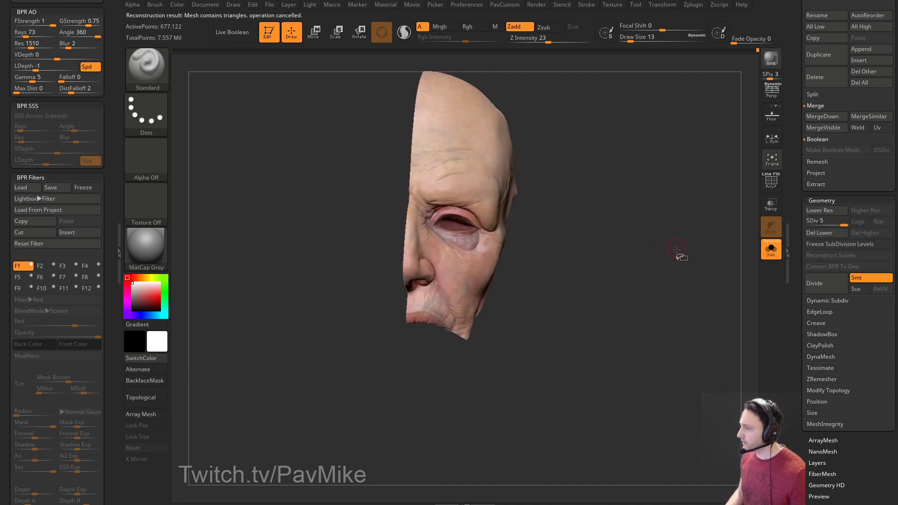
Inspect the isolated half-face skin piece from several angles, then bring back the full head.
{"action": "left_click_drag", "start_coordinate": [663, 257], "coordinate": [703, 262]}
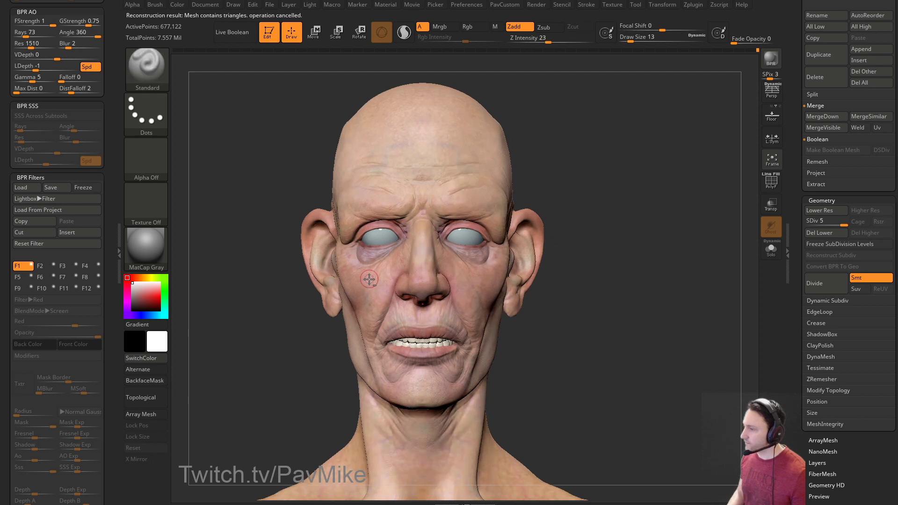
{"action": "left_click_drag", "start_coordinate": [596, 235], "coordinate": [538, 240]}
{"action": "left_click", "coordinate": [511, 254], "text": "ctrl+shift"}
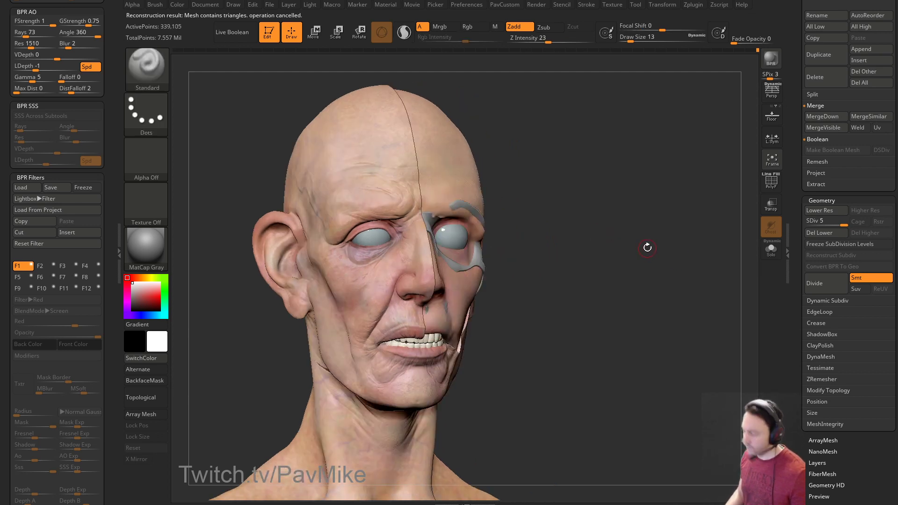
{"action": "left_click", "coordinate": [647, 247], "text": "ctrl+shift"}
{"action": "left_click", "coordinate": [770, 247]}
{"action": "left_click_drag", "start_coordinate": [697, 248], "coordinate": [551, 251]}
{"action": "left_click", "coordinate": [770, 248]}
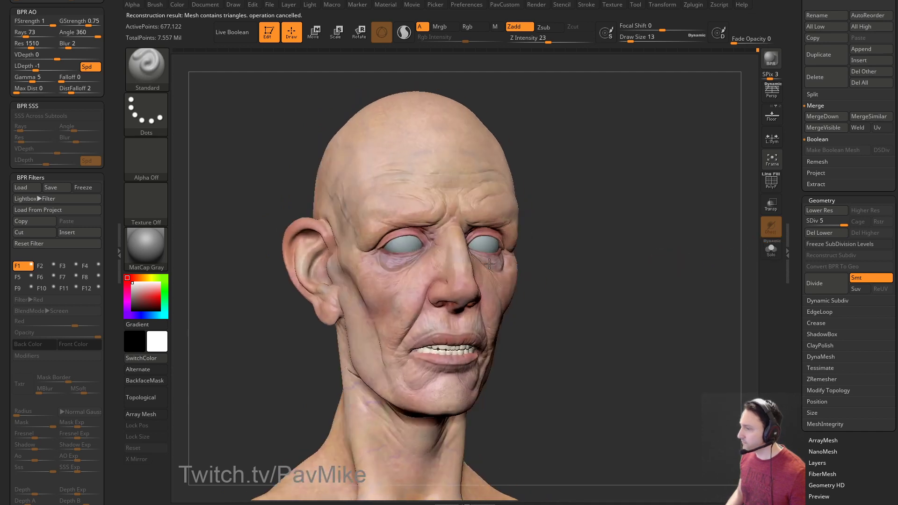
Switch to the PM3D_Sphere3D_16 subtool and hide the skin on the lower face.
{"action": "left_click_drag", "start_coordinate": [623, 239], "coordinate": [782, 189]}
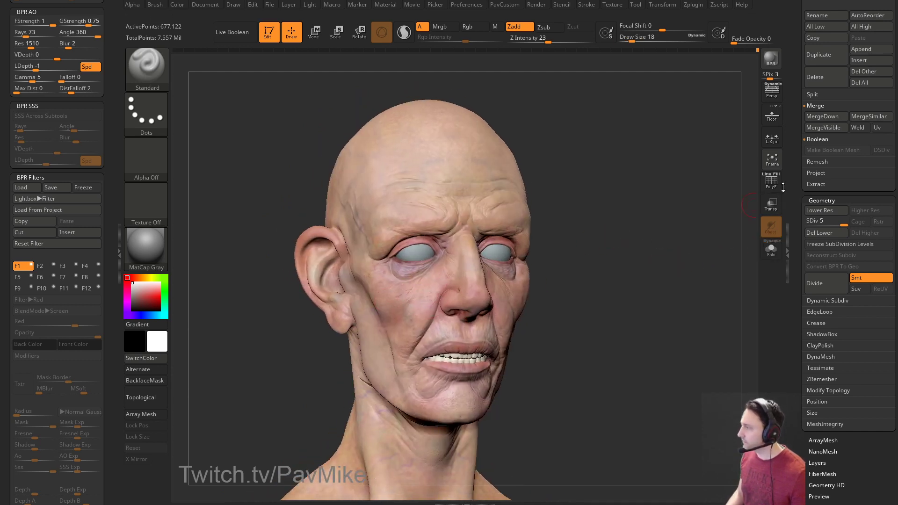
{"action": "scroll", "coordinate": [813, 320], "scroll_direction": "up", "scroll_amount": 5}
{"action": "left_click", "coordinate": [834, 339]}
{"action": "mouse_move", "coordinate": [715, 275]}
{"action": "left_mouse_down"}
{"action": "mouse_move", "coordinate": [653, 267]}
{"action": "mouse_move", "coordinate": [514, 210]}
{"action": "left_mouse_up"}
{"action": "left_click", "coordinate": [486, 194], "text": "ctrl+shift"}
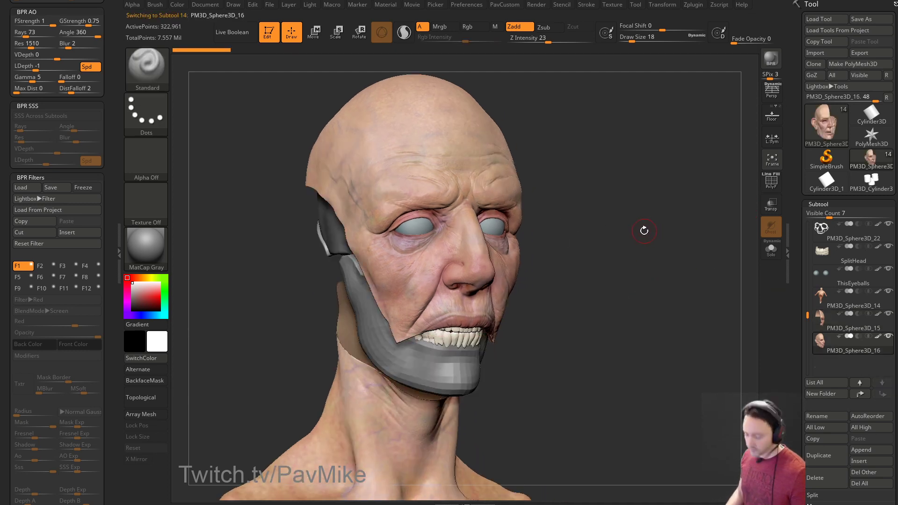
Hide the full-skin subtool and split the masked skin into its own subtool.
{"action": "left_click", "coordinate": [888, 313]}
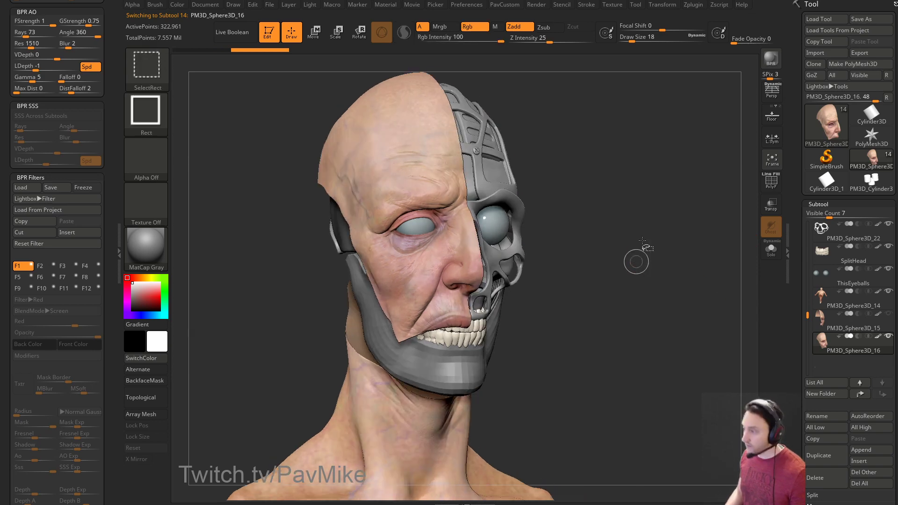
{"action": "key", "text": "space"}
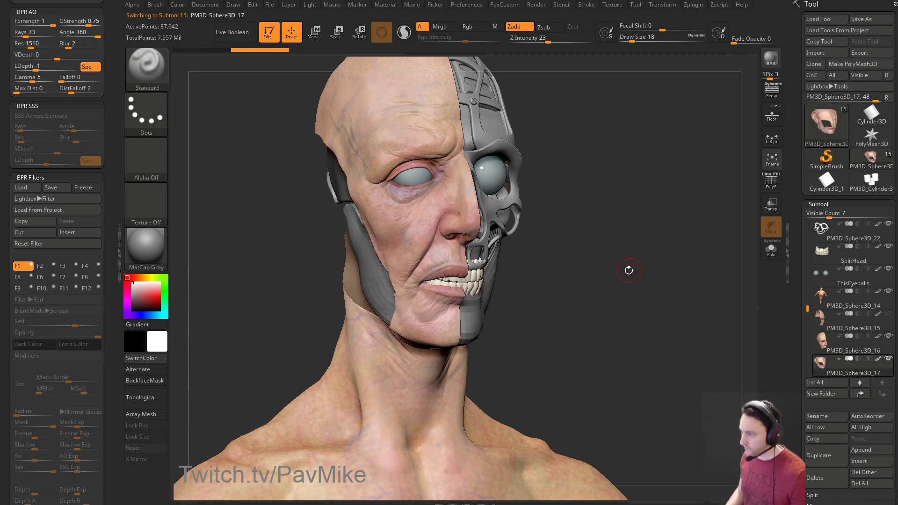
{"action": "key", "text": "space"}
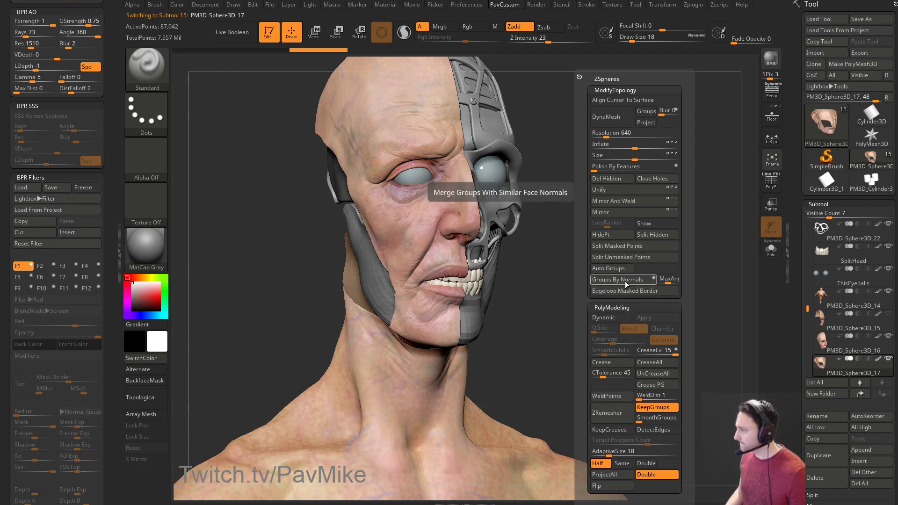
{"action": "left_click", "coordinate": [624, 246]}
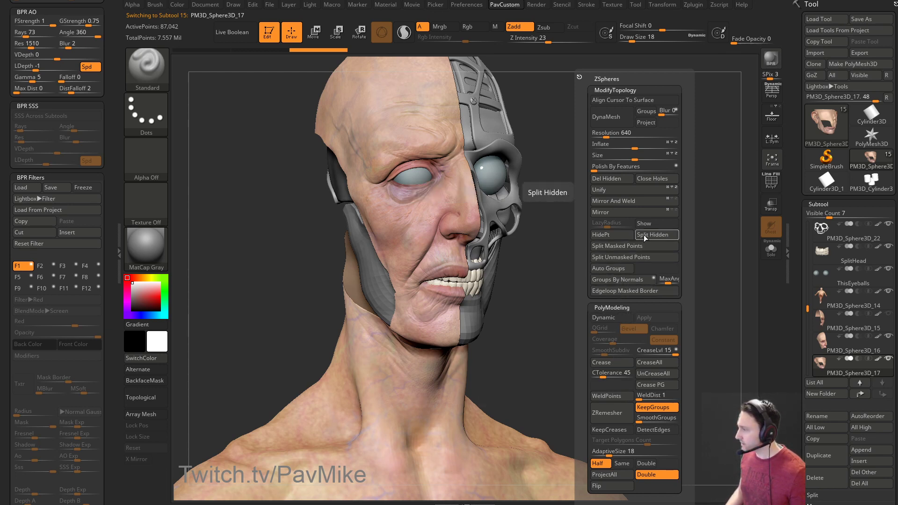
Solo PM3D_Sphere3D_18 and split off the rest of the head shell.
{"action": "left_click_drag", "start_coordinate": [808, 299], "coordinate": [808, 330]}
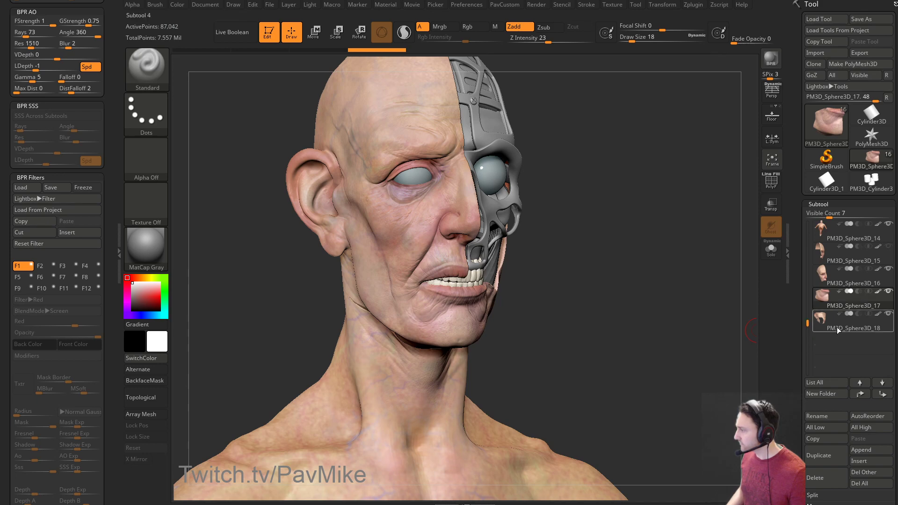
{"action": "left_click", "coordinate": [837, 329]}
{"action": "left_click", "coordinate": [769, 250]}
{"action": "left_click_drag", "start_coordinate": [693, 263], "coordinate": [665, 261]}
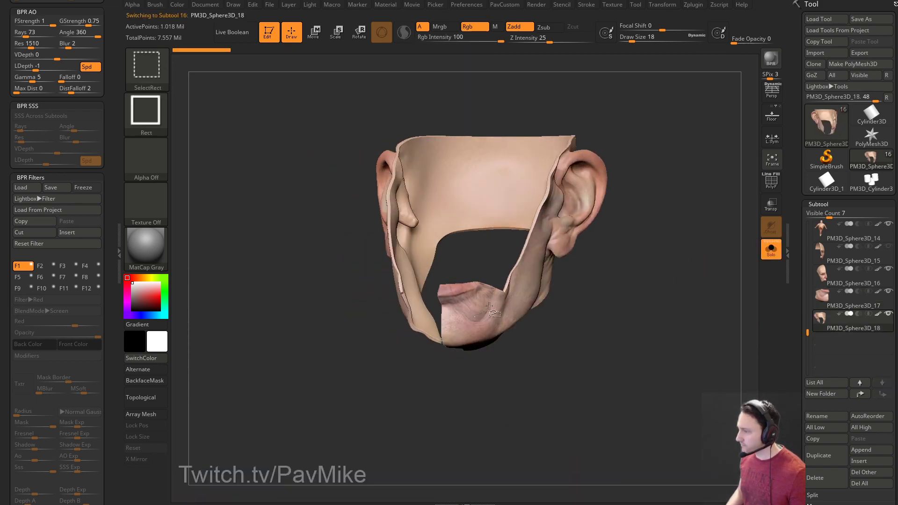
{"action": "key", "text": "space"}
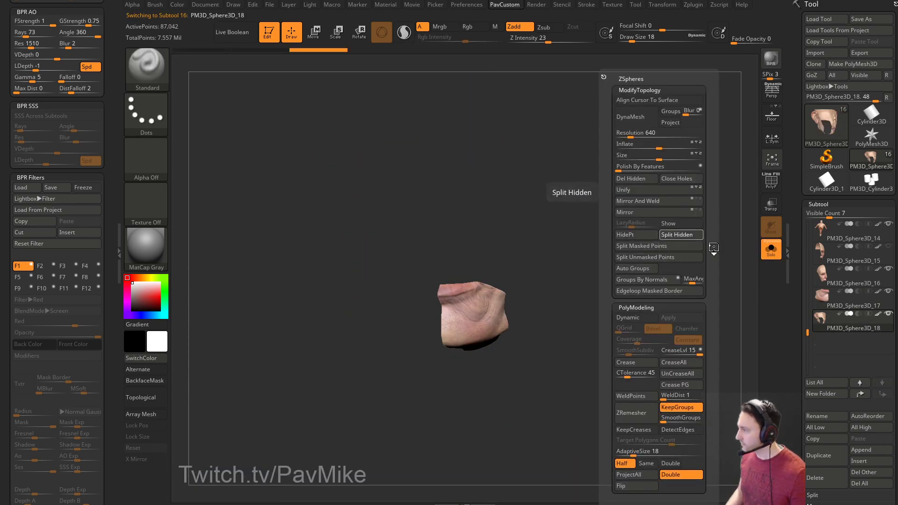
{"action": "left_click", "coordinate": [685, 238]}
Split the two thin side strips into separate subtools.
{"action": "left_click", "coordinate": [533, 245], "text": "ctrl+shift"}
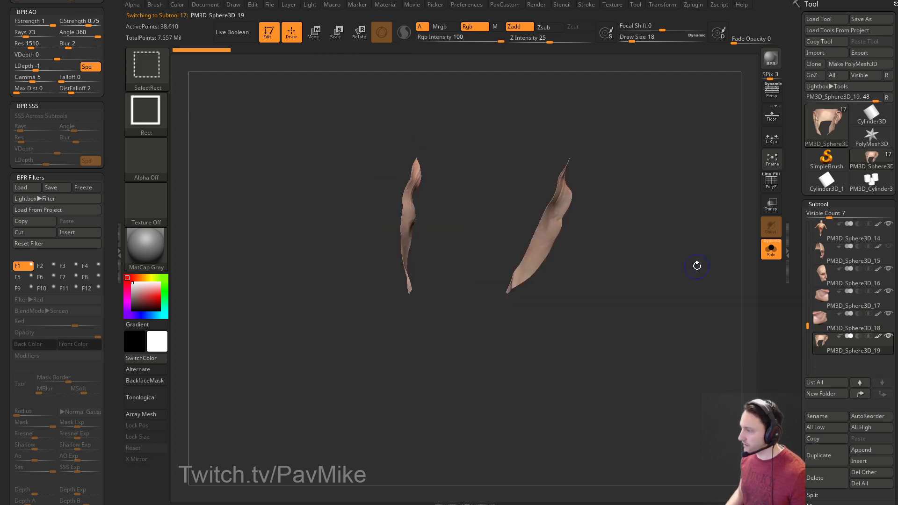
{"action": "key", "text": "space"}
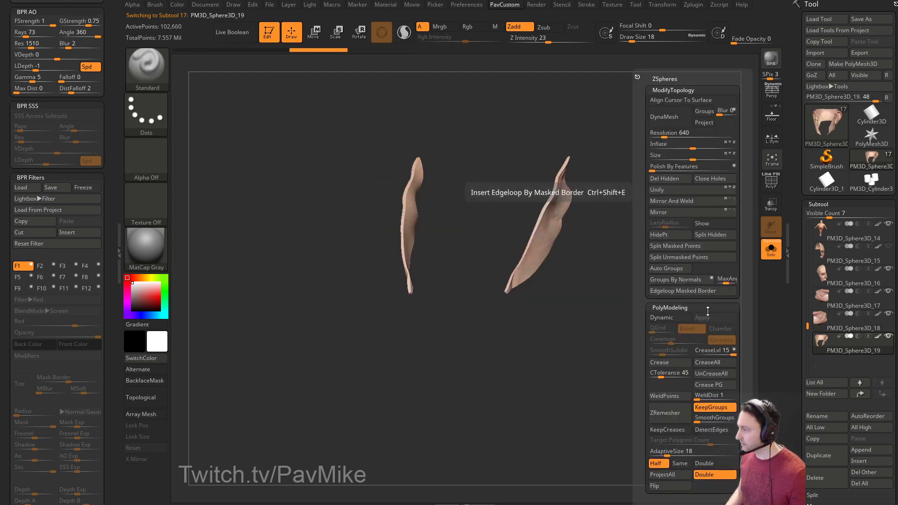
{"action": "left_click", "coordinate": [706, 236]}
{"action": "left_click_drag", "start_coordinate": [565, 297], "coordinate": [510, 199]}
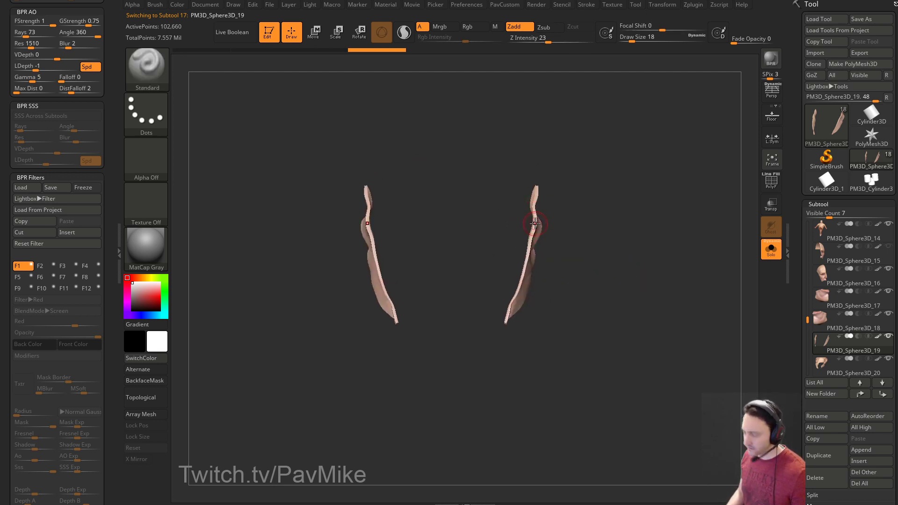
{"action": "left_click_drag", "start_coordinate": [635, 141], "coordinate": [470, 398], "text": "ctrl+shift"}
{"action": "key", "text": "space"}
{"action": "left_click", "coordinate": [688, 236]}
Select the PM3D_Sphere3D_15 face subtool and drop it to its lowest subdivision level.
{"action": "left_click", "coordinate": [836, 255]}
{"action": "left_click_drag", "start_coordinate": [794, 411], "coordinate": [794, 246]}
{"action": "left_click_drag", "start_coordinate": [798, 291], "coordinate": [795, 236]}
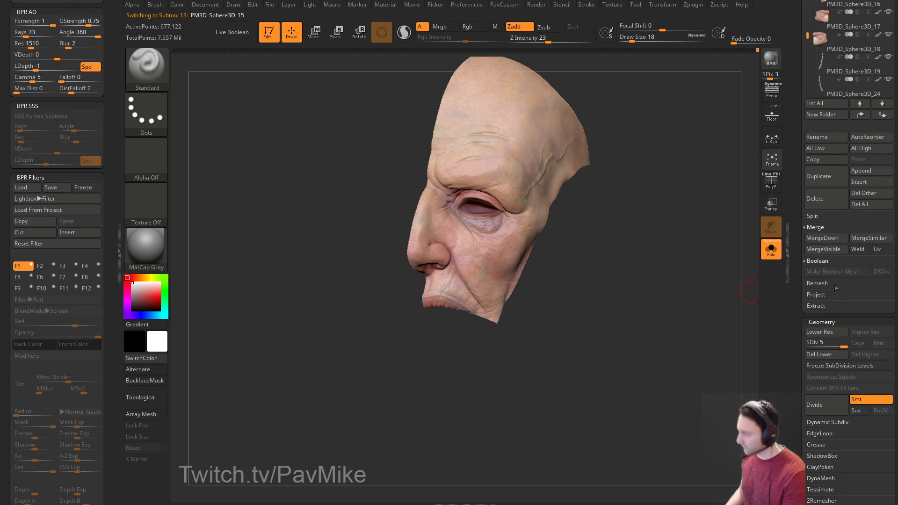
{"action": "left_click_drag", "start_coordinate": [816, 343], "coordinate": [805, 342]}
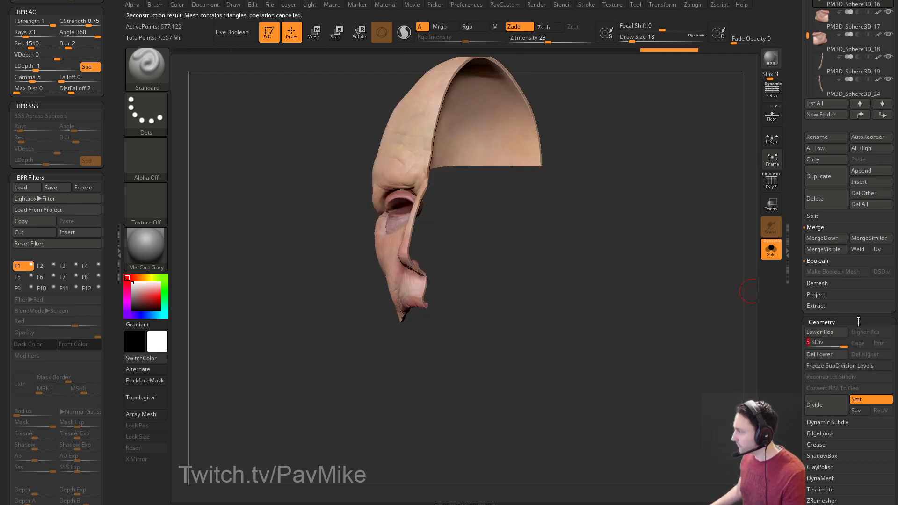
Reconstruct subdivision levels on each of the next four new subtools, including both strips.
{"action": "key", "text": "Down"}
{"action": "left_click", "coordinate": [840, 377]}
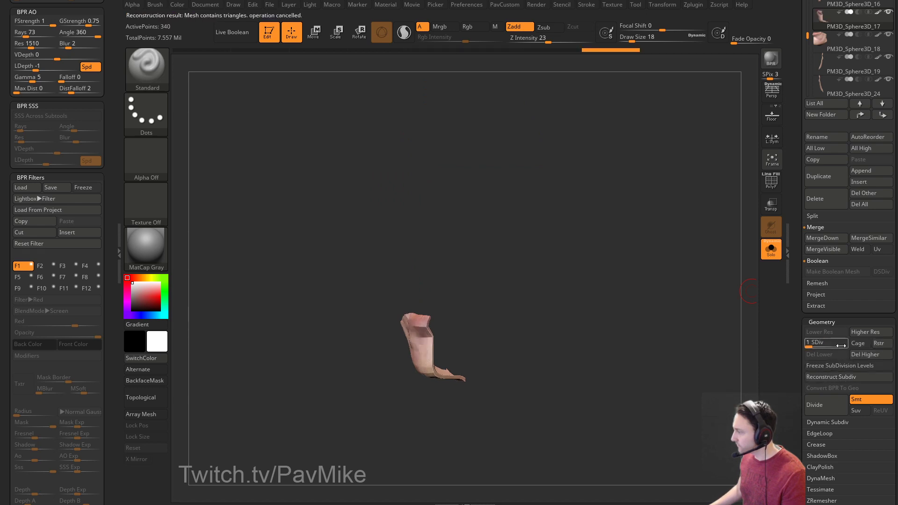
{"action": "key", "text": "Down"}
{"action": "left_click", "coordinate": [840, 376]}
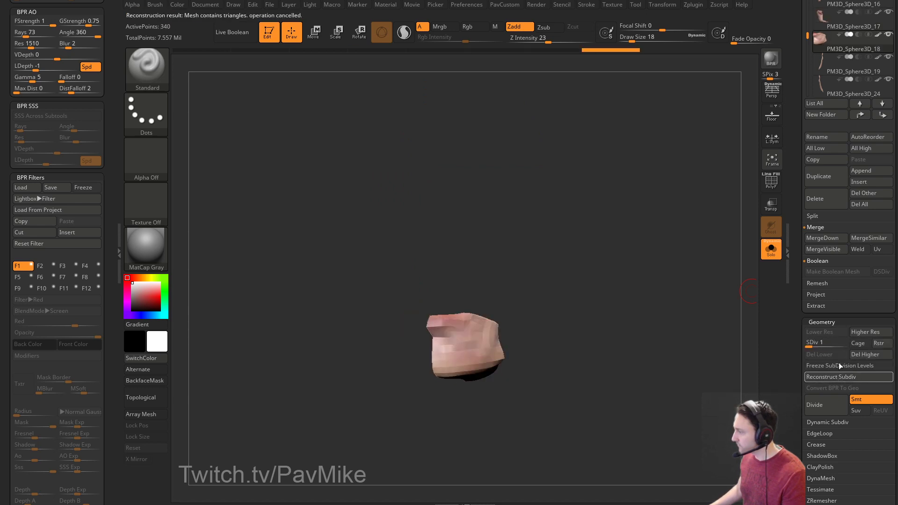
{"action": "key", "text": "Down"}
{"action": "left_click", "coordinate": [840, 377]}
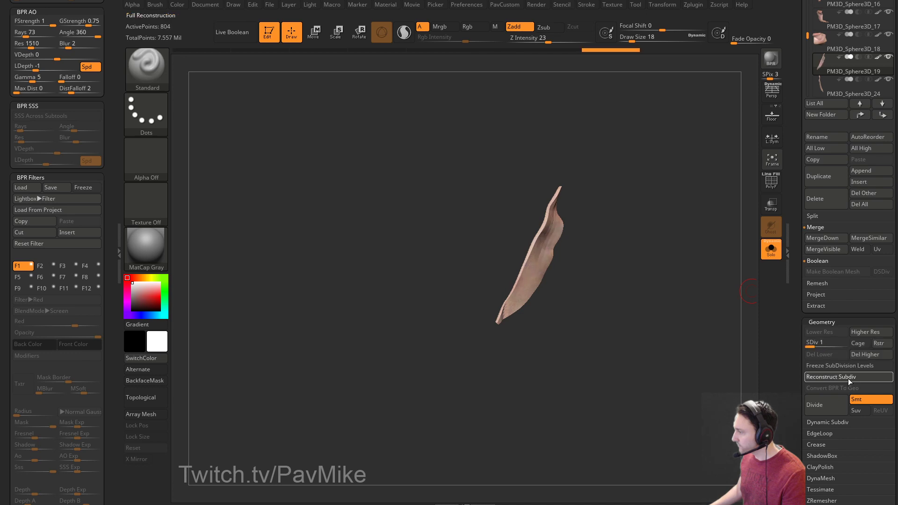
{"action": "key", "text": "Down"}
{"action": "left_click", "coordinate": [840, 376]}
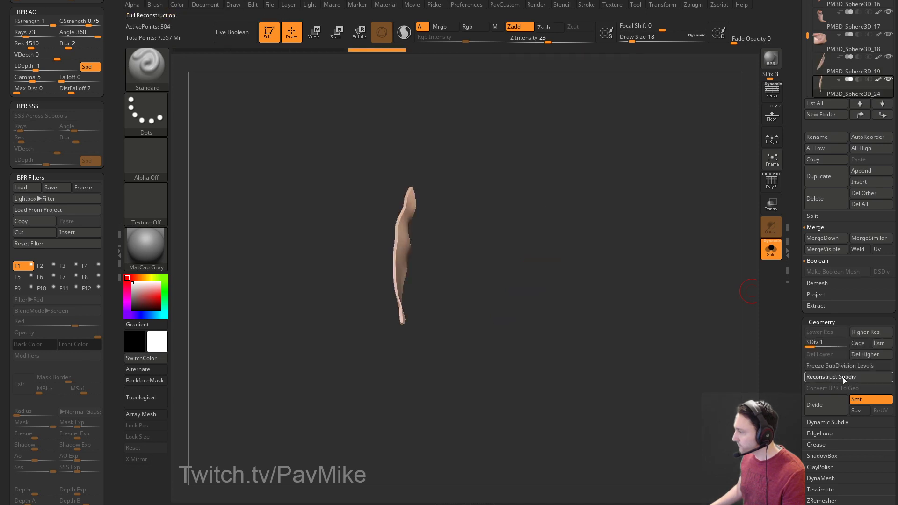
Rebuild the ear shell's subdivisions, raise it to full resolution, and turn Solo off.
{"action": "key", "text": "Down"}
{"action": "left_click", "coordinate": [845, 377]}
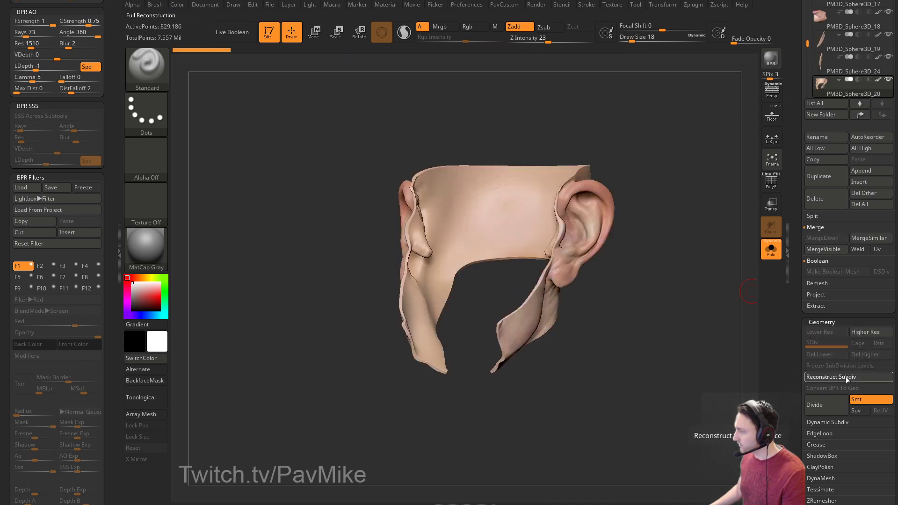
{"action": "left_click", "coordinate": [844, 345]}
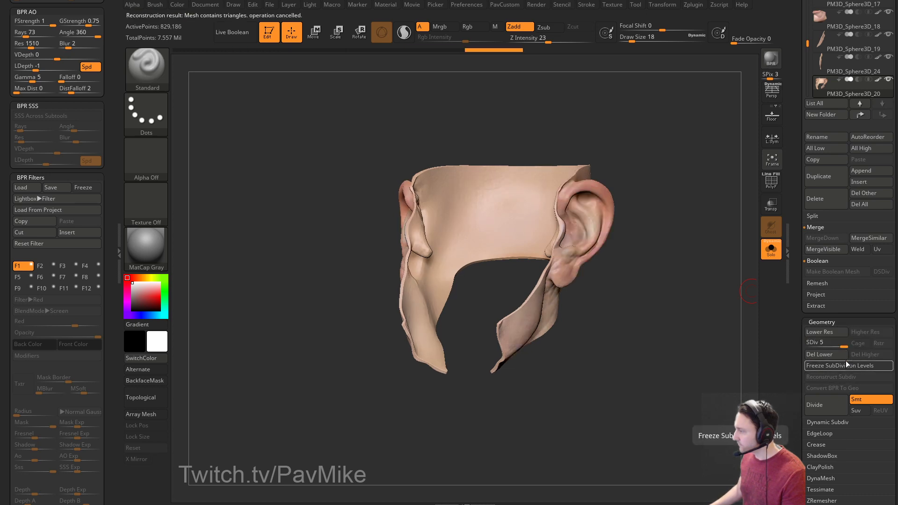
{"action": "scroll", "coordinate": [796, 386], "scroll_direction": "up", "scroll_amount": 4}
{"action": "left_click", "coordinate": [769, 252]}
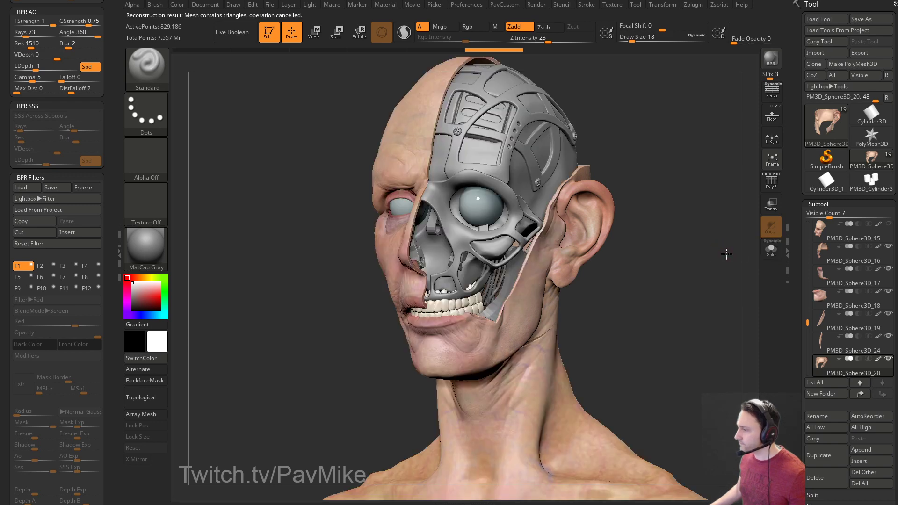
Show the full skin, turn the head frontward, and save the model as MechanicalSkull003.
{"action": "left_click", "coordinate": [884, 226]}
{"action": "left_click_drag", "start_coordinate": [690, 226], "coordinate": [676, 260]}
{"action": "left_click", "coordinate": [860, 19]}
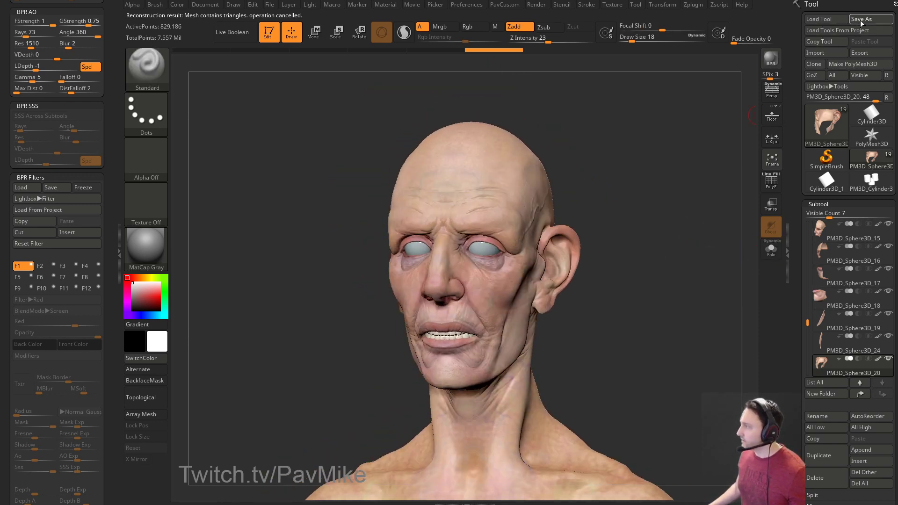
{"action": "left_click", "coordinate": [249, 169]}
{"action": "double_click", "coordinate": [213, 340]}
{"action": "type", "text": "MechanicalSkull003"}
{"action": "key", "text": "Return"}
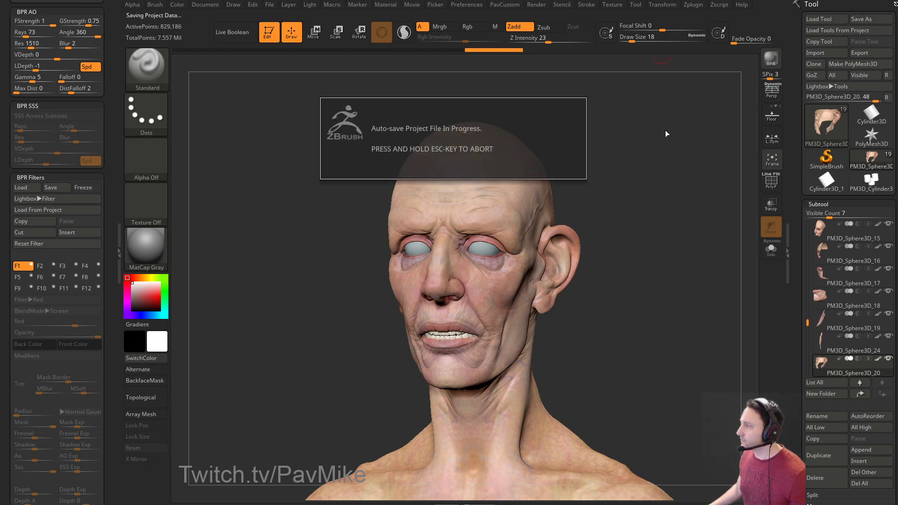
Open QuickSave QS_3580 from LightBox, declining to save the current project.
{"action": "key", "text": "comma"}
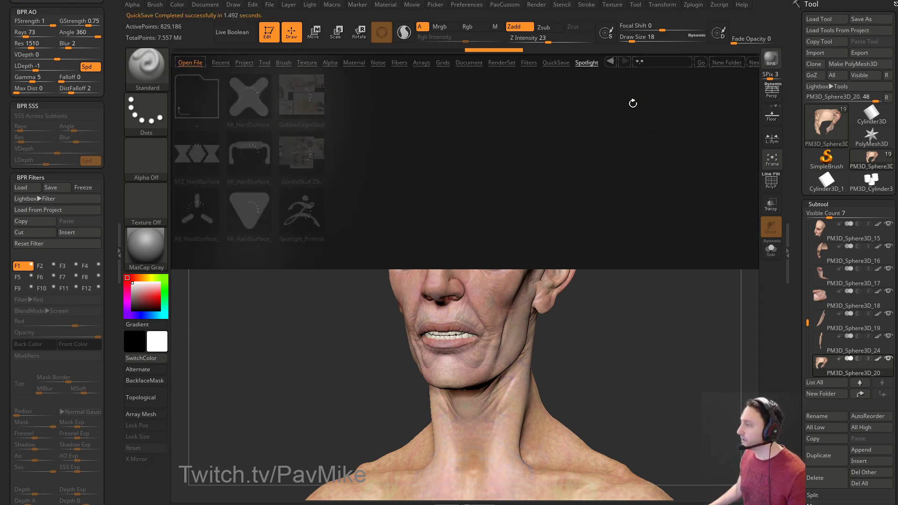
{"action": "left_click", "coordinate": [556, 64]}
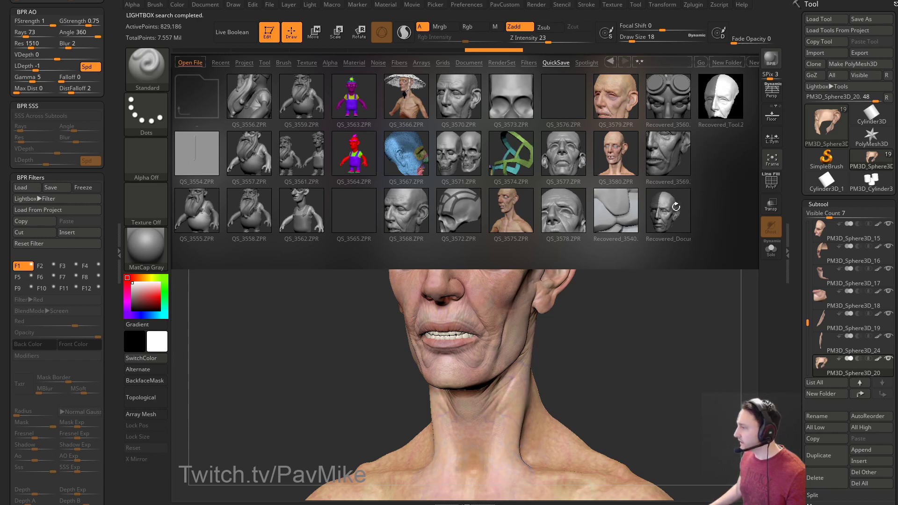
{"action": "double_click", "coordinate": [620, 161]}
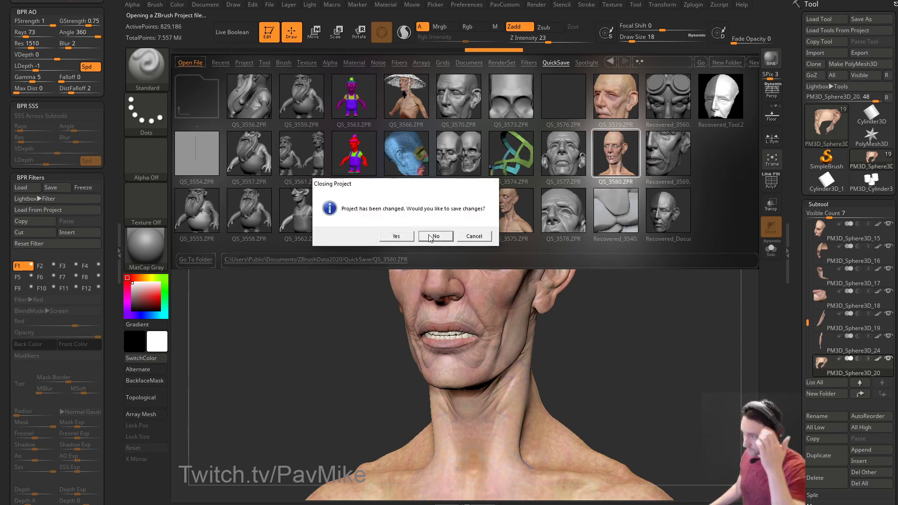
{"action": "left_click", "coordinate": [436, 236]}
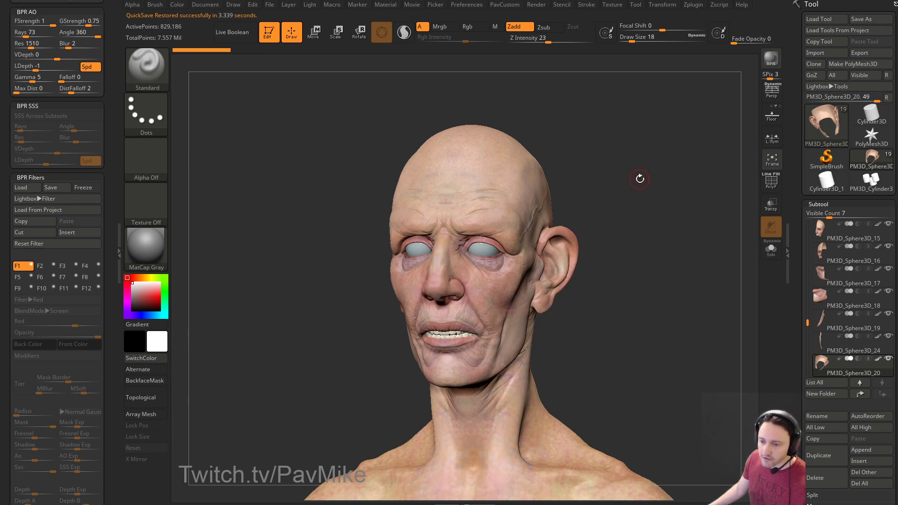
Set the brush size to 7, orbit the head from several angles, then reduce it to 9.
{"action": "type", "text": "s7"}
{"action": "key", "text": "Return"}
{"action": "mouse_move", "coordinate": [645, 174]}
{"action": "left_mouse_down", "text": "shift"}
{"action": "mouse_move", "coordinate": [678, 181]}
{"action": "mouse_move", "coordinate": [626, 184]}
{"action": "mouse_move", "coordinate": [652, 185]}
{"action": "mouse_move", "coordinate": [633, 178]}
{"action": "mouse_move", "coordinate": [665, 202]}
{"action": "left_mouse_up", "text": "shift"}
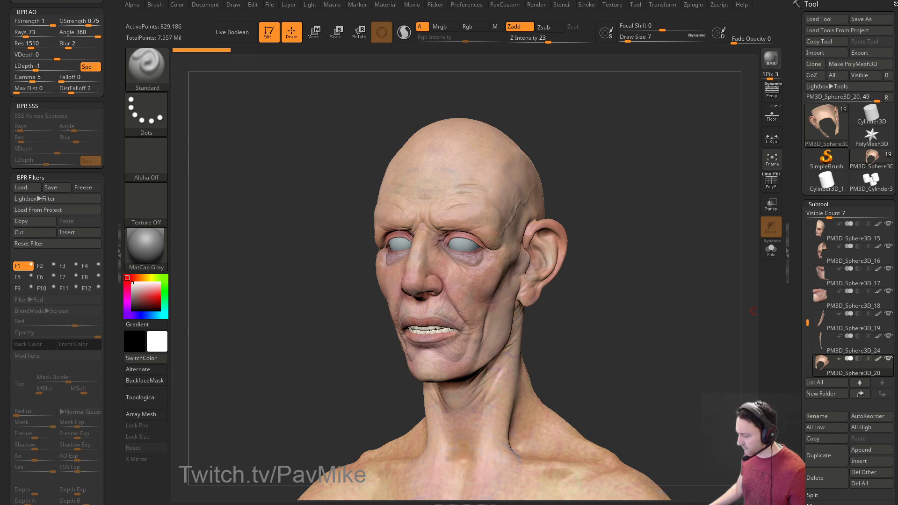
{"action": "mouse_move", "coordinate": [609, 190]}
{"action": "left_mouse_down"}
{"action": "mouse_move", "coordinate": [648, 167]}
{"action": "mouse_move", "coordinate": [639, 192]}
{"action": "mouse_move", "coordinate": [647, 197]}
{"action": "mouse_move", "coordinate": [629, 200]}
{"action": "mouse_move", "coordinate": [673, 187]}
{"action": "mouse_move", "coordinate": [617, 194]}
{"action": "mouse_move", "coordinate": [655, 215]}
{"action": "mouse_move", "coordinate": [647, 204]}
{"action": "mouse_move", "coordinate": [660, 238]}
{"action": "left_mouse_up"}
{"action": "key", "text": "s"}
{"action": "key", "text": "s"}
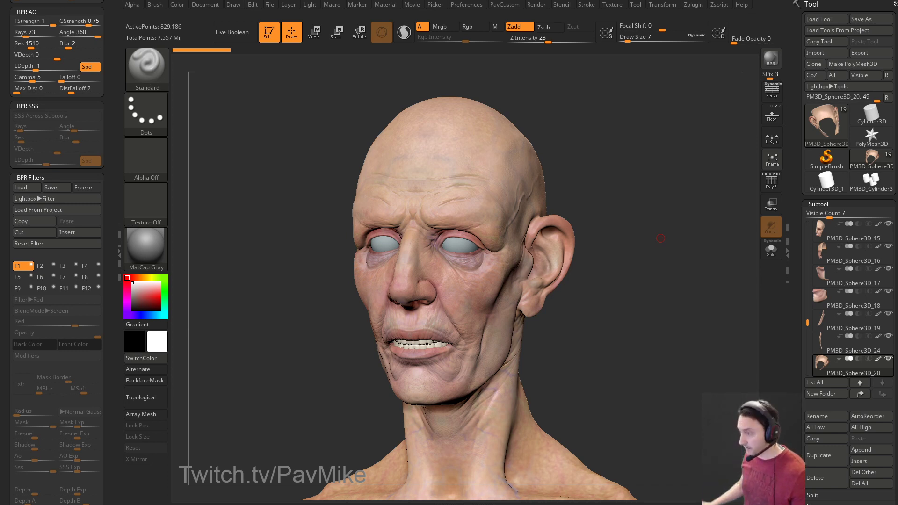
{"action": "mouse_move", "coordinate": [559, 173]}
{"action": "left_mouse_down"}
{"action": "mouse_move", "coordinate": [622, 124]}
{"action": "mouse_move", "coordinate": [624, 153]}
{"action": "left_mouse_up"}
{"action": "key", "text": "s"}
{"action": "mouse_move", "coordinate": [633, 153]}
{"action": "left_mouse_down"}
{"action": "mouse_move", "coordinate": [655, 164]}
{"action": "mouse_move", "coordinate": [655, 140]}
{"action": "mouse_move", "coordinate": [640, 142]}
{"action": "mouse_move", "coordinate": [682, 190]}
{"action": "mouse_move", "coordinate": [664, 150]}
{"action": "mouse_move", "coordinate": [625, 237]}
{"action": "mouse_move", "coordinate": [607, 240]}
{"action": "mouse_move", "coordinate": [613, 226]}
{"action": "mouse_move", "coordinate": [612, 245]}
{"action": "mouse_move", "coordinate": [622, 213]}
{"action": "left_mouse_up"}
Select the face-skin piece, reposition the Move gizmo at the skull's back, then switch to Maya.
{"action": "left_click", "coordinate": [536, 264], "text": "alt"}
{"action": "key", "text": "w"}
{"action": "left_click", "coordinate": [572, 229]}
{"action": "key", "text": "q"}
{"action": "left_click_drag", "start_coordinate": [701, 220], "coordinate": [662, 219]}
{"action": "key", "text": "alt+Tab"}
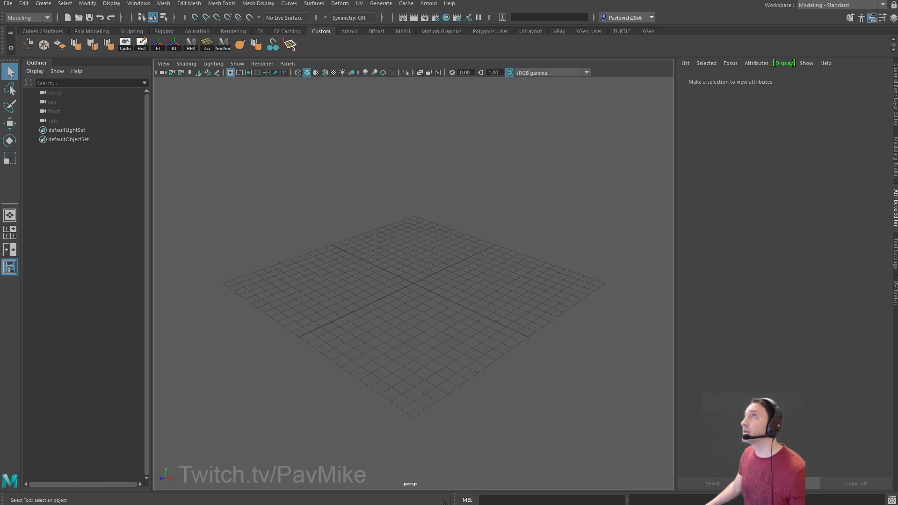
Return from Maya to ZBrush, turn the head to a front view, and adjust the brush size.
{"action": "key", "text": "alt+Tab"}
{"action": "mouse_move", "coordinate": [611, 127]}
{"action": "left_mouse_down"}
{"action": "mouse_move", "coordinate": [673, 143]}
{"action": "mouse_move", "coordinate": [671, 154]}
{"action": "mouse_move", "coordinate": [665, 137]}
{"action": "mouse_move", "coordinate": [659, 154]}
{"action": "mouse_move", "coordinate": [651, 144]}
{"action": "mouse_move", "coordinate": [695, 215]}
{"action": "left_mouse_up"}
{"action": "key", "text": "s"}
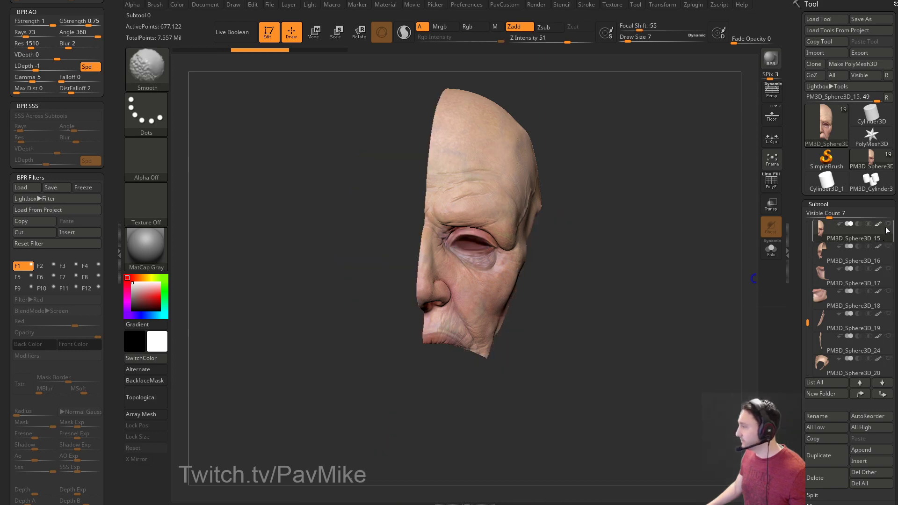
Hide the face-skin subtools (cheek, jaw and ear skin pieces) in the Subtool list.
{"action": "scroll", "coordinate": [806, 257], "scroll_direction": "up", "scroll_amount": 4}
{"action": "left_click", "coordinate": [853, 306]}
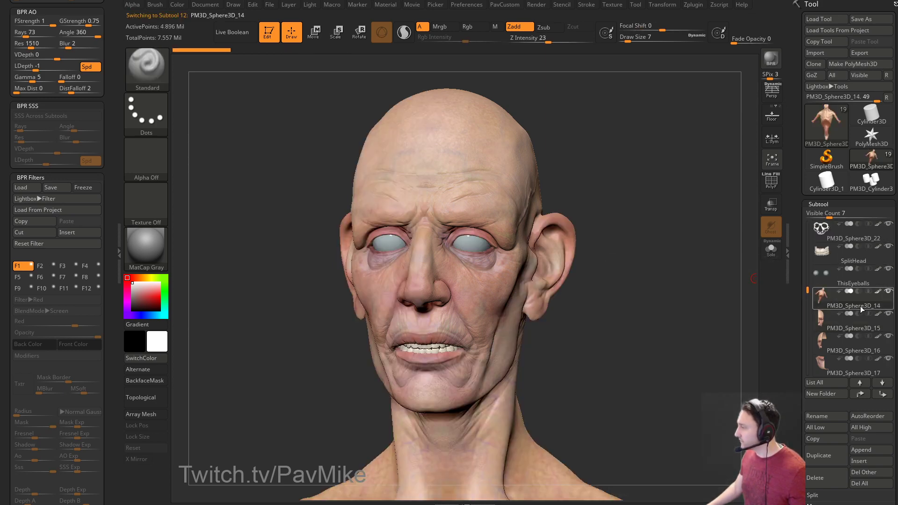
{"action": "left_click", "coordinate": [887, 314]}
{"action": "left_click", "coordinate": [888, 336]}
{"action": "left_click", "coordinate": [888, 358]}
{"action": "left_click_drag", "start_coordinate": [808, 295], "coordinate": [808, 327]}
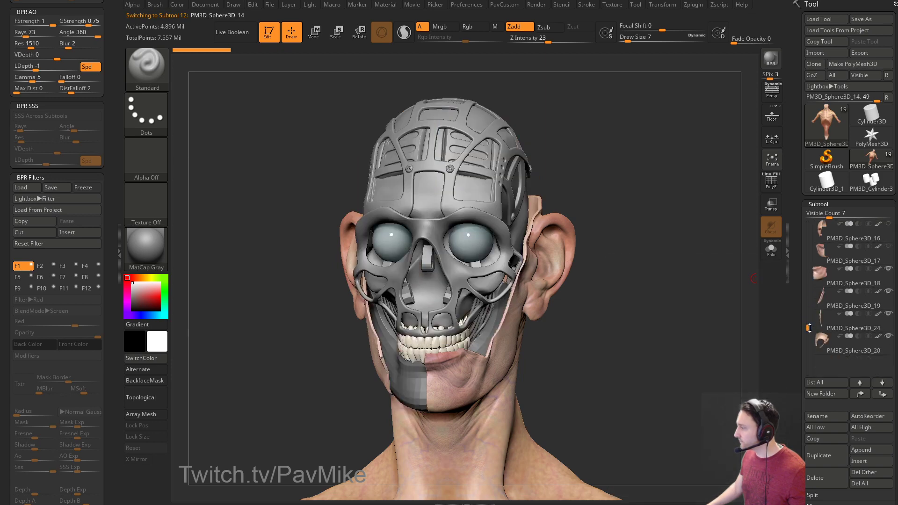
{"action": "left_click", "coordinate": [888, 269]}
{"action": "left_click", "coordinate": [887, 291]}
{"action": "left_click", "coordinate": [887, 313]}
{"action": "left_click", "coordinate": [889, 335]}
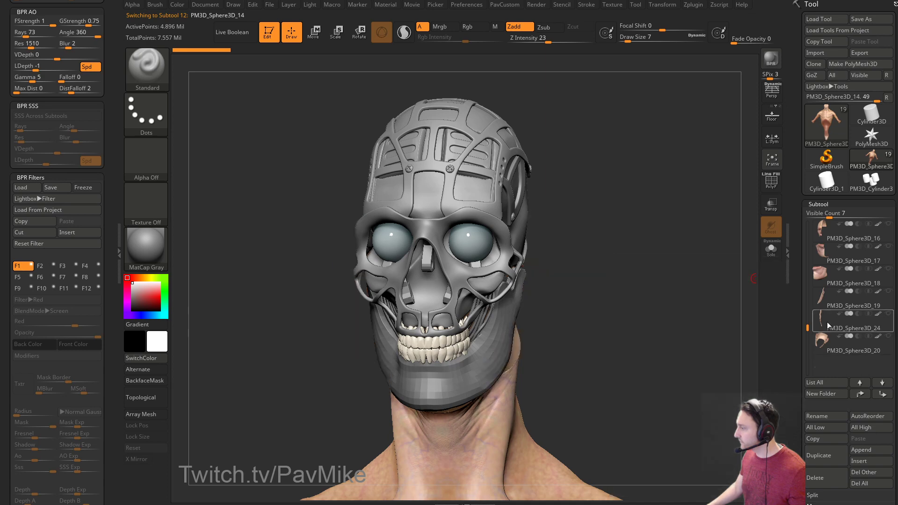
{"action": "left_click_drag", "start_coordinate": [807, 327], "coordinate": [805, 270]}
Select the mechanical skull jaw on the model and orbit around the bare skull.
{"action": "left_click_drag", "start_coordinate": [640, 310], "coordinate": [669, 300]}
{"action": "left_click", "coordinate": [468, 337], "text": "alt"}
{"action": "left_click_drag", "start_coordinate": [669, 300], "coordinate": [630, 302]}
{"action": "left_click_drag", "start_coordinate": [701, 301], "coordinate": [647, 272]}
Smooth the jaw with Dynamic Subdiv, choosing Always YES, and set draw size to 17.
{"action": "key", "text": "d"}
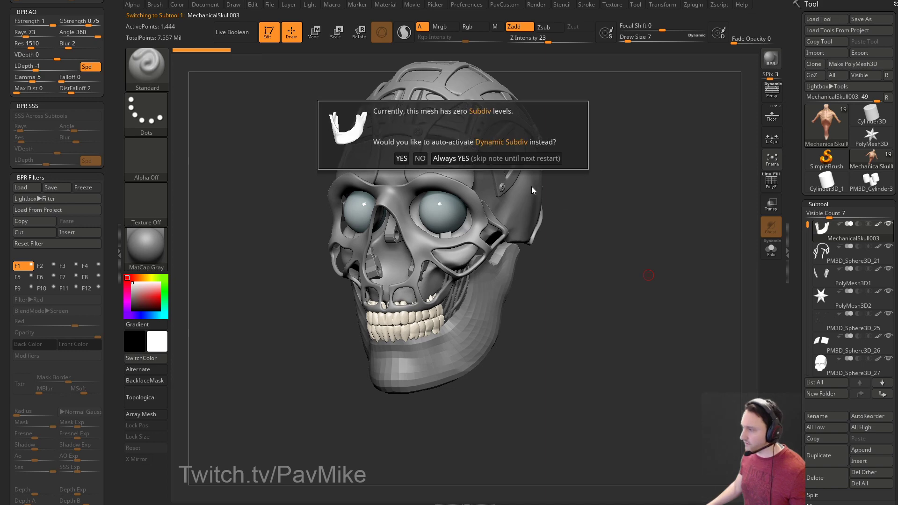
{"action": "left_click", "coordinate": [514, 157]}
{"action": "mouse_move", "coordinate": [675, 218]}
{"action": "left_mouse_down"}
{"action": "mouse_move", "coordinate": [678, 239]}
{"action": "mouse_move", "coordinate": [619, 240]}
{"action": "left_mouse_up"}
{"action": "type", "text": "s17"}
{"action": "key", "text": "Return"}
Apply the Metal 01 material to the skull and remove the Render palette from the tray.
{"action": "key", "text": "m"}
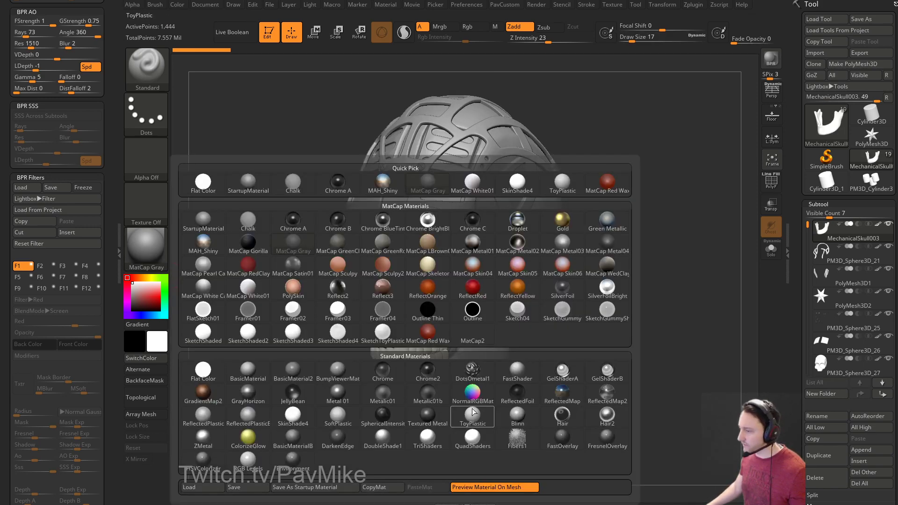
{"action": "mouse_move", "coordinate": [331, 398]}
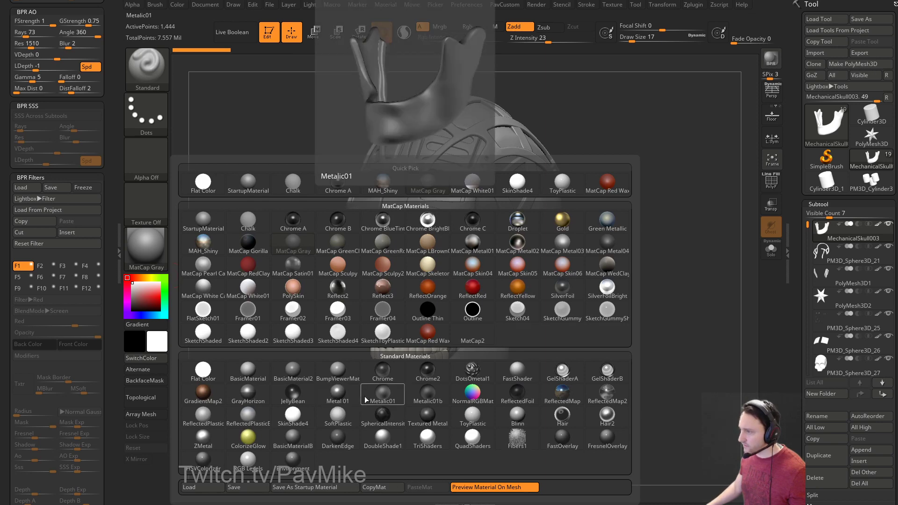
{"action": "left_click", "coordinate": [332, 400]}
{"action": "left_click", "coordinate": [148, 259]}
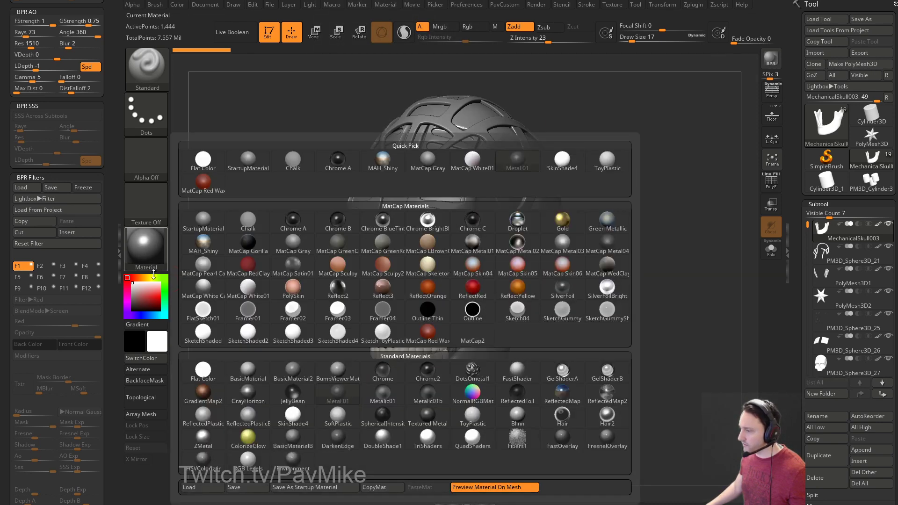
{"action": "left_click_drag", "start_coordinate": [109, 223], "coordinate": [99, 421]}
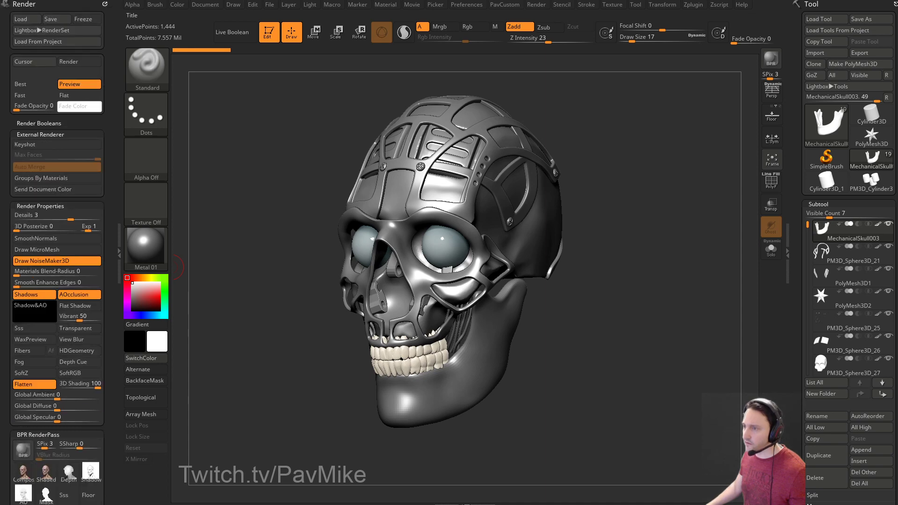
{"action": "left_click", "coordinate": [106, 5]}
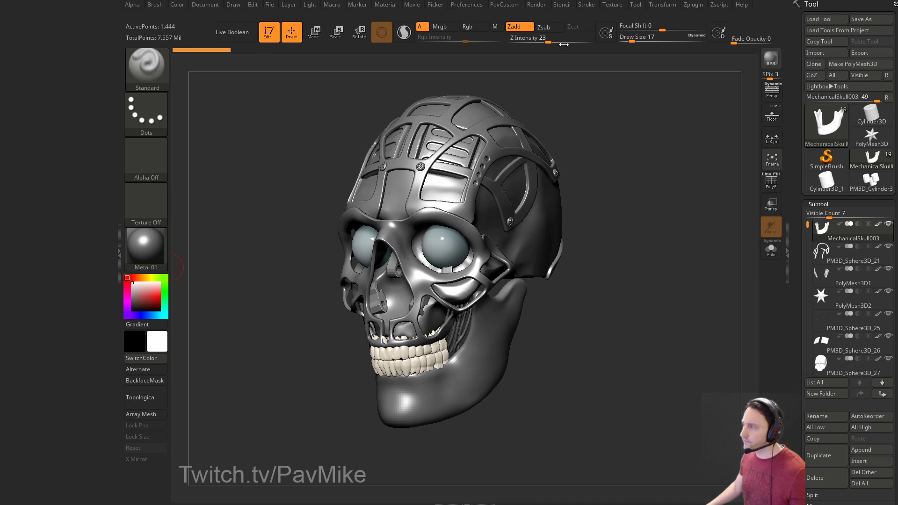
{"action": "left_click", "coordinate": [389, 9]}
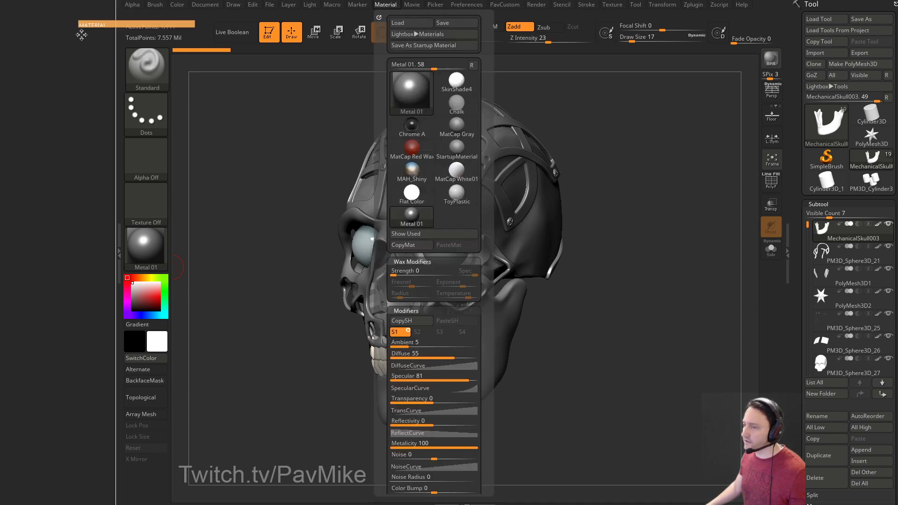
Dock the Material palette beside the canvas and set Metal 01's Diffuse to 68.
{"action": "left_click", "coordinate": [382, 14]}
{"action": "scroll", "coordinate": [112, 104], "scroll_direction": "down", "scroll_amount": 5}
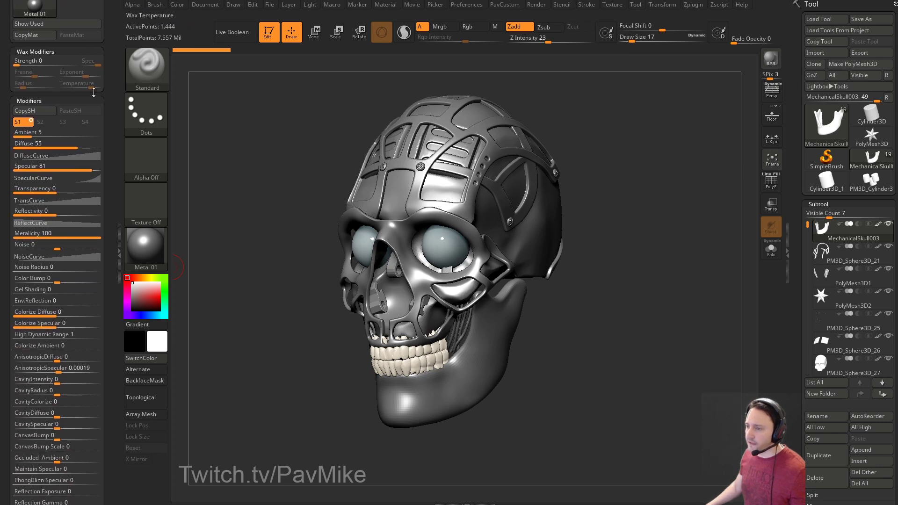
{"action": "left_click_drag", "start_coordinate": [75, 145], "coordinate": [85, 145]}
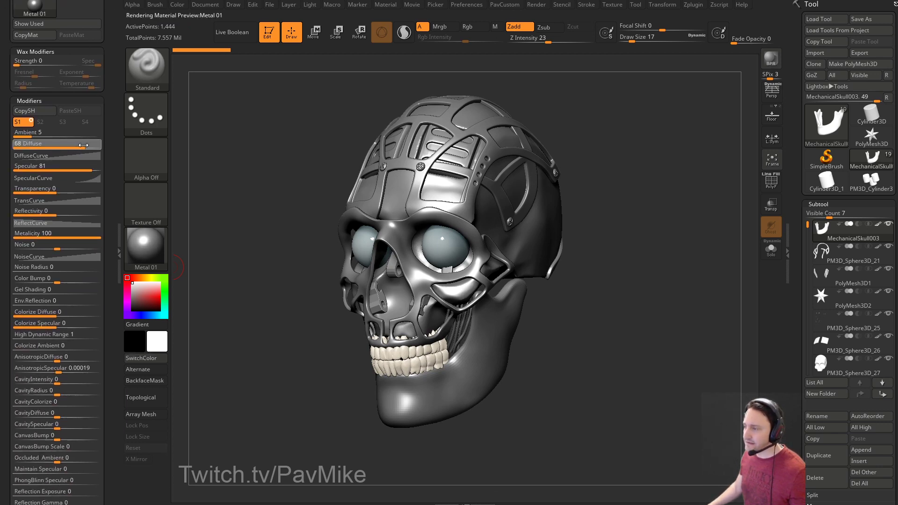
{"action": "scroll", "coordinate": [111, 155], "scroll_direction": "down", "scroll_amount": 1}
{"action": "scroll", "coordinate": [111, 155], "scroll_direction": "down", "scroll_amount": 4}
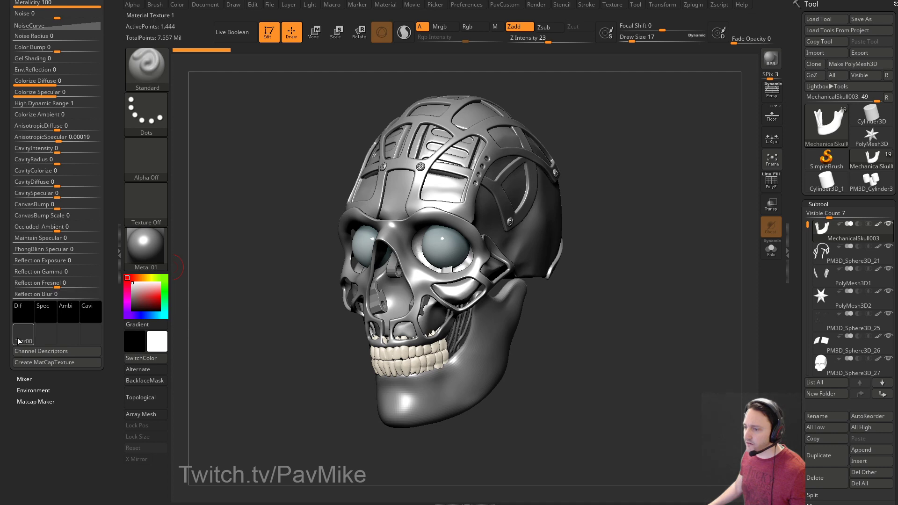
{"action": "left_click", "coordinate": [23, 334]}
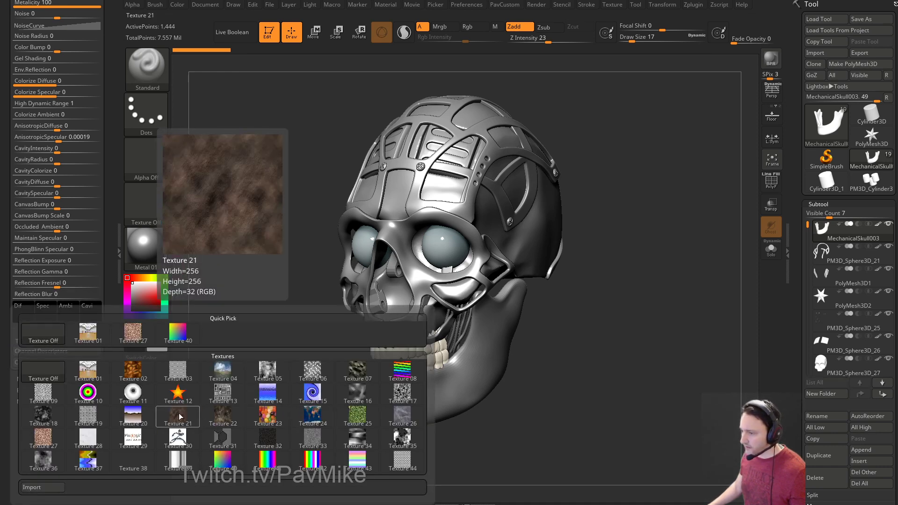
{"action": "left_click", "coordinate": [219, 379]}
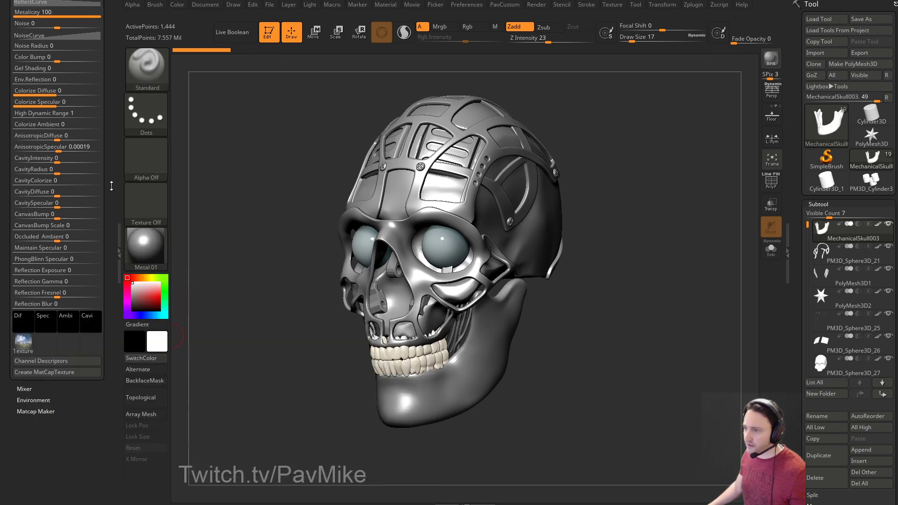
{"action": "scroll", "coordinate": [99, 243], "scroll_direction": "up", "scroll_amount": 4}
Raise the material's Reflectivity to 64 and expand the ReflectCurve editor.
{"action": "left_click", "coordinate": [86, 158]}
{"action": "left_click_drag", "start_coordinate": [86, 159], "coordinate": [91, 159]}
{"action": "left_click_drag", "start_coordinate": [111, 193], "coordinate": [112, 143]}
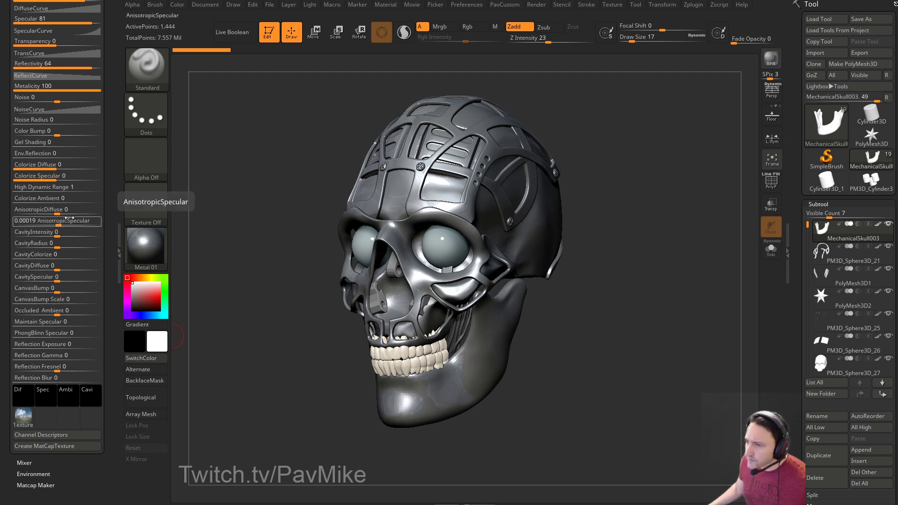
{"action": "mouse_move", "coordinate": [111, 169]}
{"action": "left_mouse_down"}
{"action": "mouse_move", "coordinate": [109, 221]}
{"action": "mouse_move", "coordinate": [99, 218]}
{"action": "mouse_move", "coordinate": [100, 198]}
{"action": "left_mouse_up"}
{"action": "left_click", "coordinate": [80, 176]}
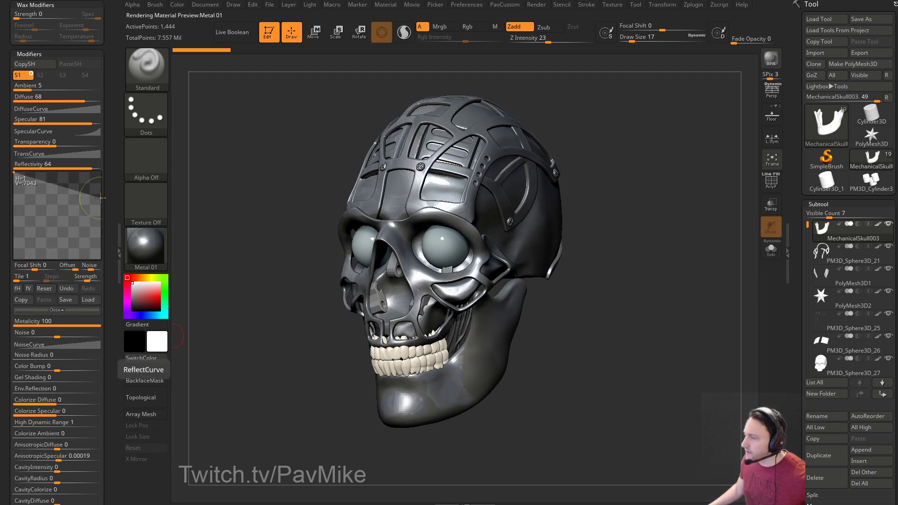
Enable Mrgb colour painting with Rgb Intensity 100.
{"action": "mouse_move", "coordinate": [661, 256]}
{"action": "left_mouse_down"}
{"action": "mouse_move", "coordinate": [673, 262]}
{"action": "mouse_move", "coordinate": [643, 258]}
{"action": "left_mouse_up"}
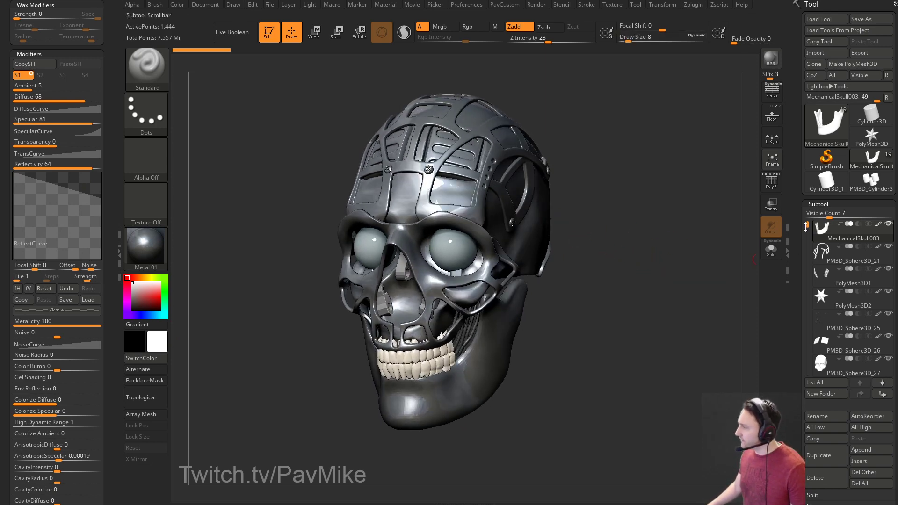
{"action": "left_click_drag", "start_coordinate": [691, 235], "coordinate": [684, 234]}
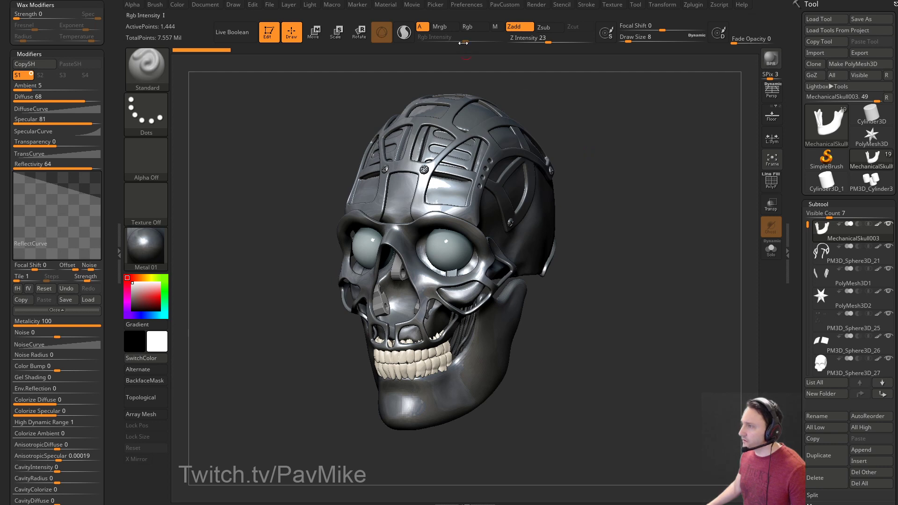
{"action": "left_click", "coordinate": [447, 27]}
{"action": "left_click_drag", "start_coordinate": [453, 35], "coordinate": [504, 37]}
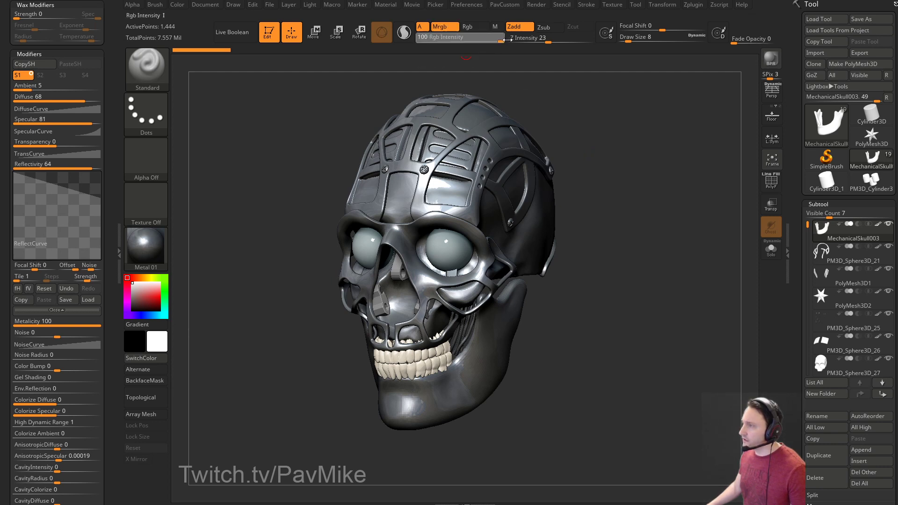
Dock the Color palette and step down through the skull subtools to PM3D_Sphere3D_22.
{"action": "left_click", "coordinate": [177, 6]}
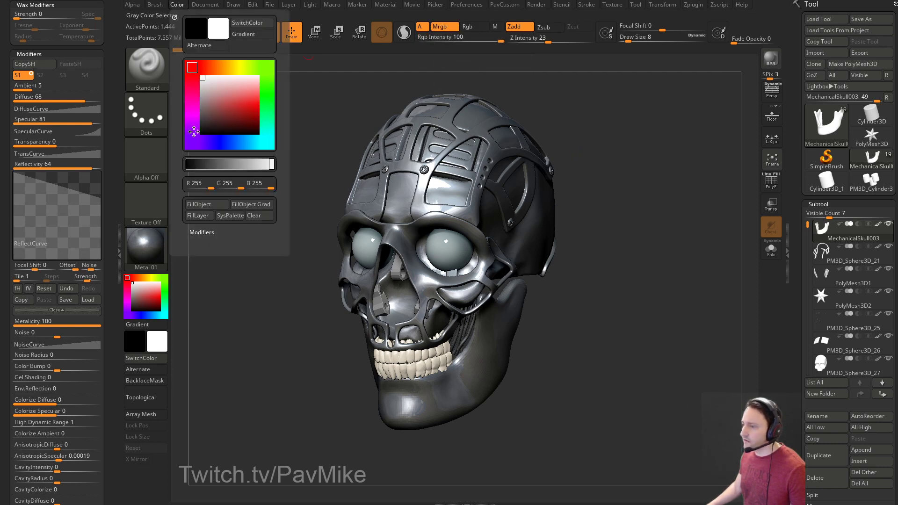
{"action": "left_click_drag", "start_coordinate": [95, 22], "coordinate": [111, 258]}
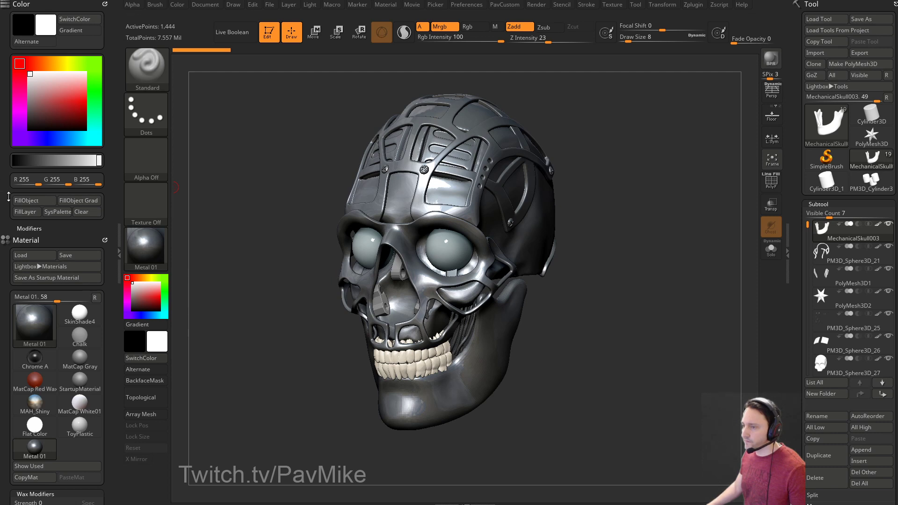
{"action": "left_click", "coordinate": [886, 384]}
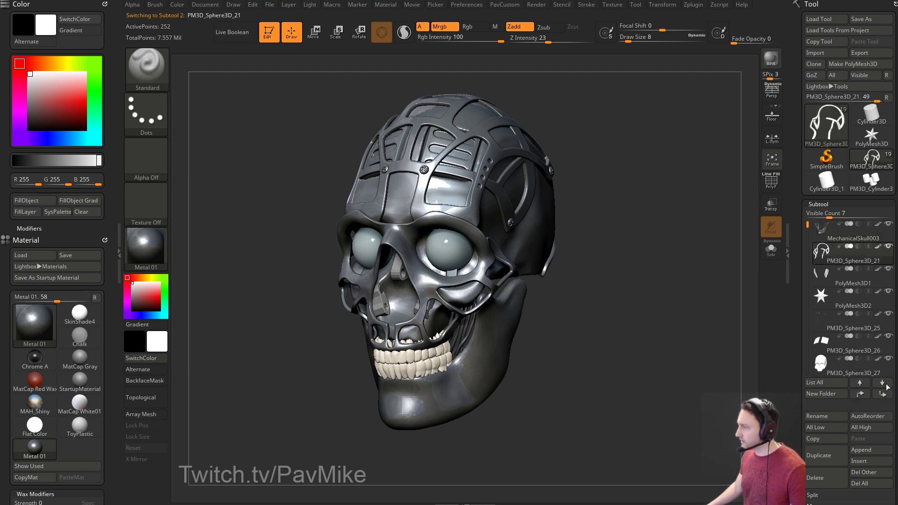
{"action": "key", "text": "Down"}
{"action": "key", "text": "Down"}
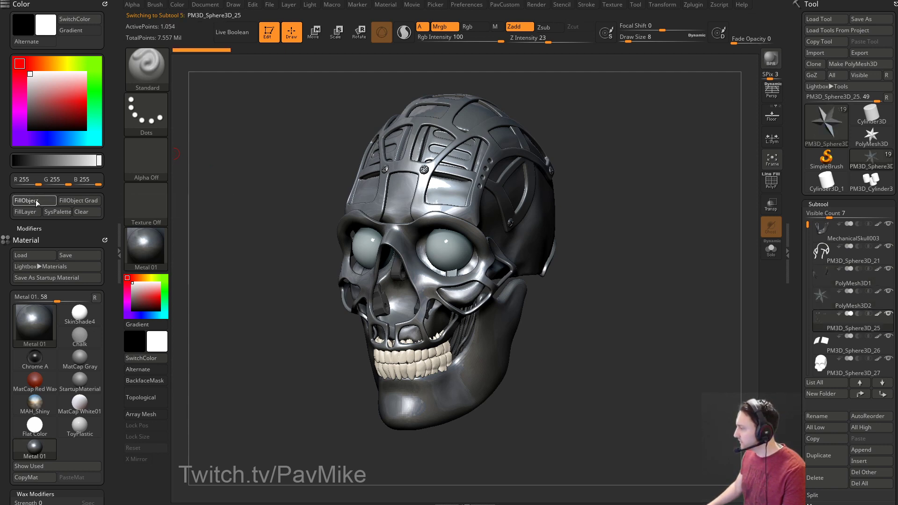
{"action": "key", "text": "Down"}
{"action": "key", "text": "Down"}
{"action": "key", "text": "Down"}
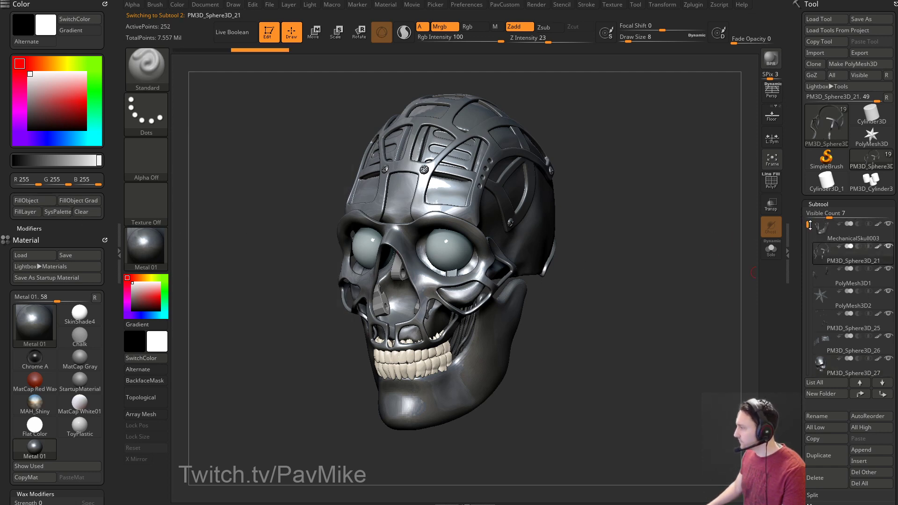
{"action": "left_click_drag", "start_coordinate": [810, 225], "coordinate": [809, 261]}
{"action": "left_click", "coordinate": [838, 281]}
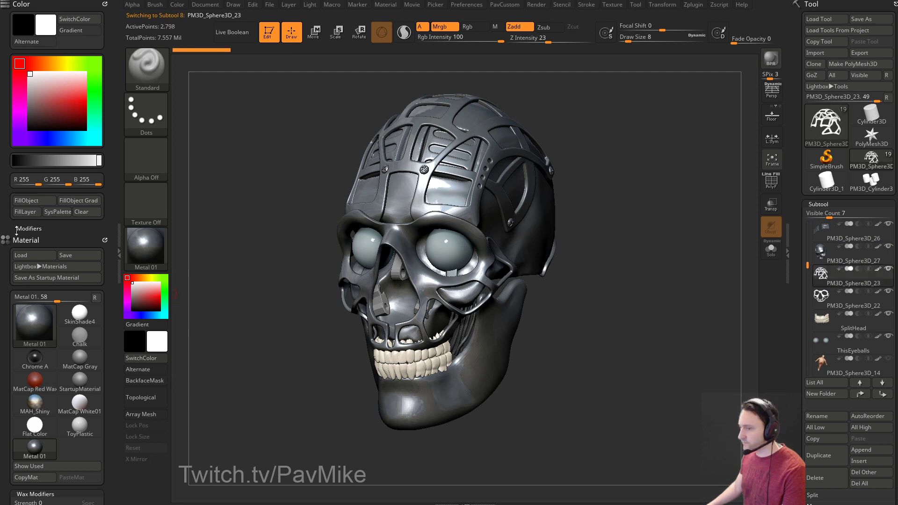
{"action": "key", "text": "Down"}
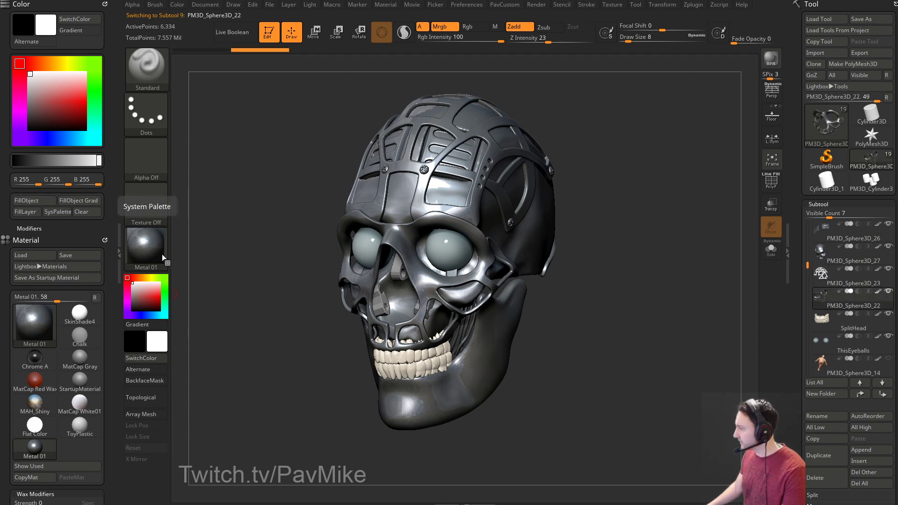
Select the nose piece on the model and fill it with Metal 01.
{"action": "left_click_drag", "start_coordinate": [569, 330], "coordinate": [586, 323]}
{"action": "left_click", "coordinate": [415, 272], "text": "alt"}
{"action": "left_click_drag", "start_coordinate": [633, 296], "coordinate": [704, 291]}
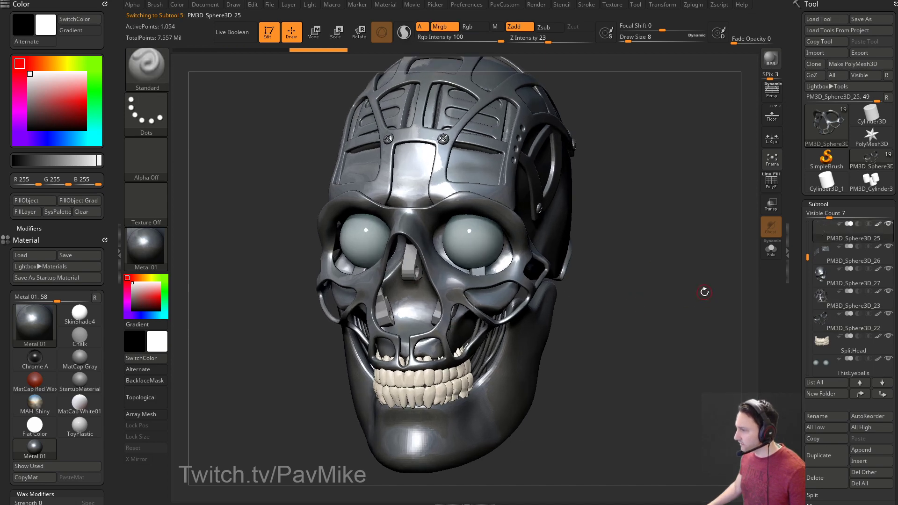
{"action": "left_click", "coordinate": [46, 201]}
{"action": "key", "text": "space"}
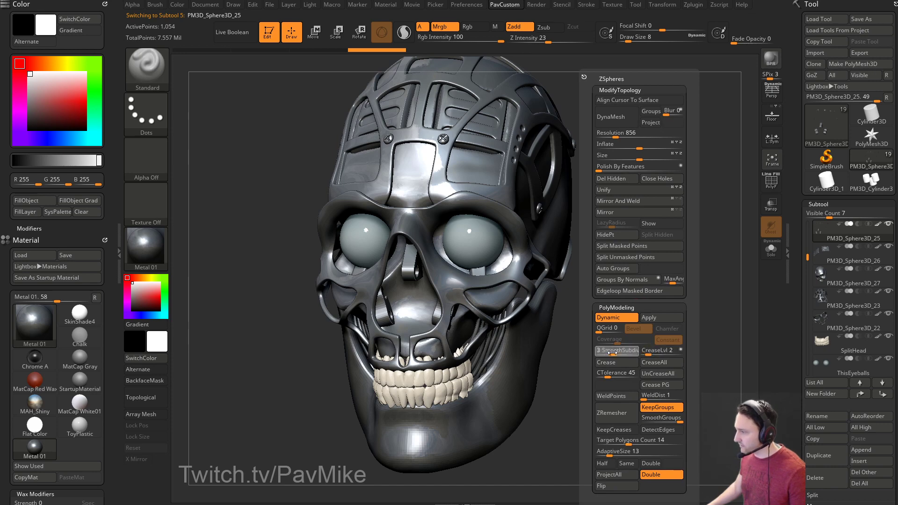
{"action": "mouse_move", "coordinate": [627, 348]}
{"action": "left_mouse_down"}
{"action": "mouse_move", "coordinate": [681, 322]}
{"action": "mouse_move", "coordinate": [673, 140]}
{"action": "mouse_move", "coordinate": [681, 329]}
{"action": "mouse_move", "coordinate": [657, 323]}
{"action": "mouse_move", "coordinate": [665, 326]}
{"action": "mouse_move", "coordinate": [666, 265]}
{"action": "mouse_move", "coordinate": [613, 281]}
{"action": "mouse_move", "coordinate": [635, 319]}
{"action": "mouse_move", "coordinate": [673, 313]}
{"action": "left_mouse_up"}
{"action": "key", "text": "s"}
{"action": "left_click", "coordinate": [543, 311], "text": "alt"}
{"action": "key", "text": "s"}
{"action": "left_click_drag", "start_coordinate": [510, 357], "coordinate": [513, 356]}
{"action": "key", "text": "b"}
{"action": "key", "text": "m"}
{"action": "key", "text": "v"}
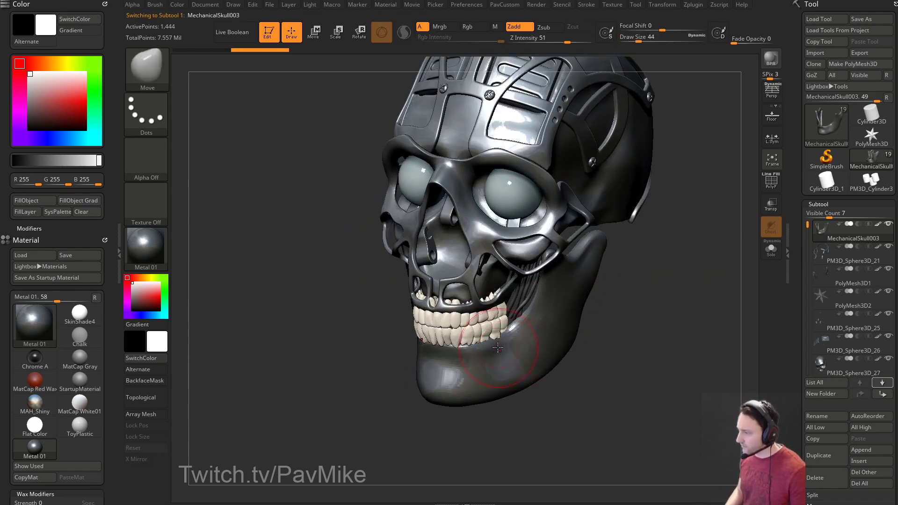
{"action": "mouse_move", "coordinate": [498, 344]}
{"action": "right_mouse_down"}
{"action": "mouse_move", "coordinate": [448, 350]}
{"action": "mouse_move", "coordinate": [496, 353]}
{"action": "right_mouse_up"}
{"action": "right_click_drag", "start_coordinate": [563, 356], "coordinate": [487, 346]}
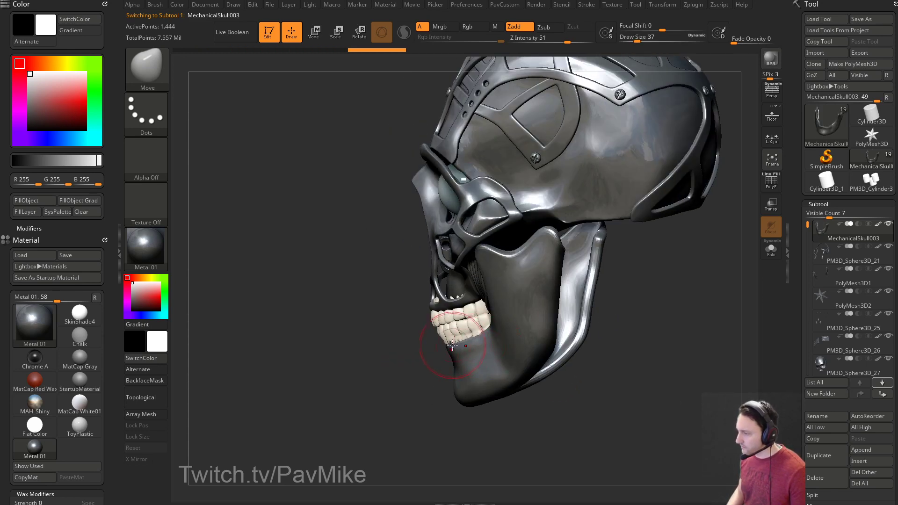
{"action": "mouse_move", "coordinate": [403, 375]}
{"action": "right_mouse_down"}
{"action": "mouse_move", "coordinate": [533, 349]}
{"action": "mouse_move", "coordinate": [448, 373]}
{"action": "right_mouse_up"}
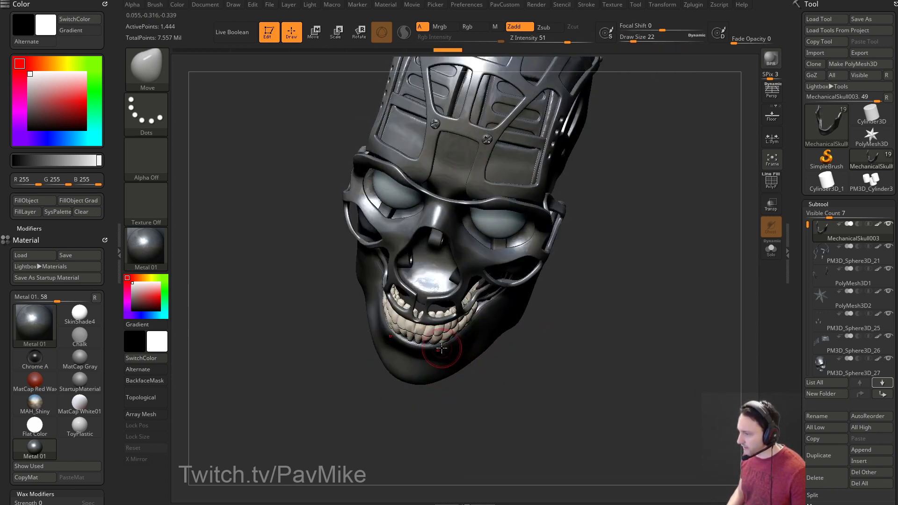
{"action": "right_click_drag", "start_coordinate": [513, 358], "coordinate": [462, 336]}
{"action": "mouse_move", "coordinate": [620, 326]}
{"action": "right_mouse_down"}
{"action": "mouse_move", "coordinate": [625, 293]}
{"action": "mouse_move", "coordinate": [631, 315]}
{"action": "right_mouse_up"}
Solo the PM3D_Sphere3D_22 face-mask piece, turn on PolyF and mask its teal polygroup.
{"action": "left_click", "coordinate": [439, 302], "text": "alt"}
{"action": "right_click_drag", "start_coordinate": [559, 298], "coordinate": [673, 280], "text": "ctrl"}
{"action": "left_click", "coordinate": [770, 248]}
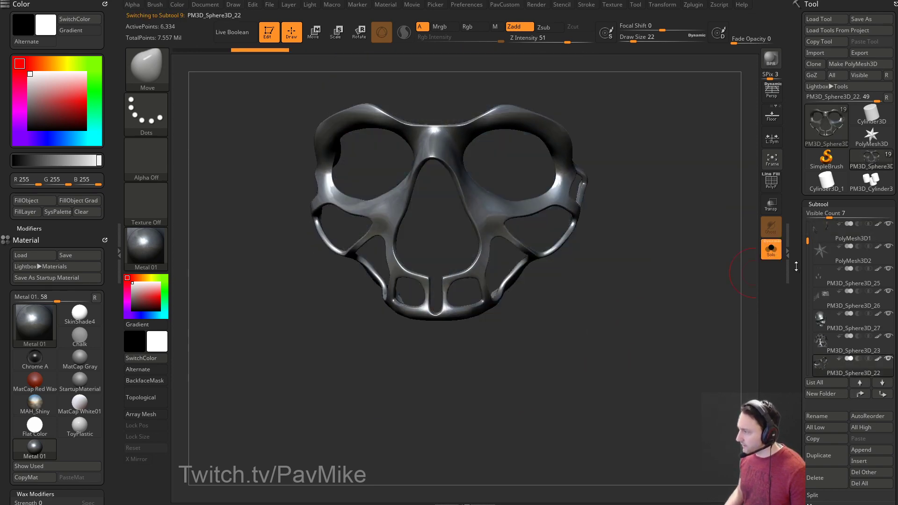
{"action": "scroll", "coordinate": [823, 271], "scroll_direction": "down", "scroll_amount": 5}
{"action": "left_click", "coordinate": [771, 183]}
{"action": "mouse_move", "coordinate": [671, 295]}
{"action": "right_mouse_down", "text": "ctrl"}
{"action": "mouse_move", "coordinate": [704, 279]}
{"action": "mouse_move", "coordinate": [652, 321]}
{"action": "mouse_move", "coordinate": [685, 292]}
{"action": "mouse_move", "coordinate": [680, 285]}
{"action": "right_mouse_up", "text": "ctrl"}
{"action": "left_click", "coordinate": [439, 264], "text": "ctrl+shift"}
{"action": "left_click", "coordinate": [449, 316], "text": "ctrl"}
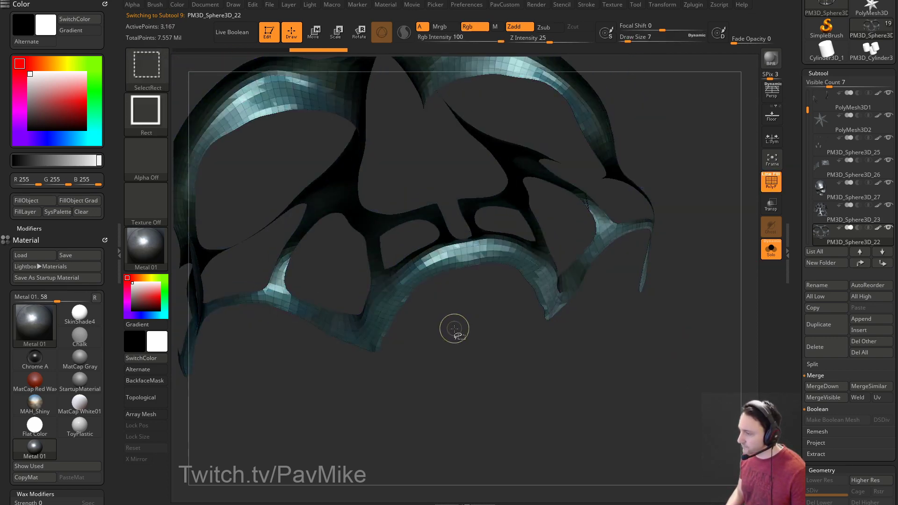
{"action": "mouse_move", "coordinate": [465, 321]}
{"action": "right_mouse_down"}
{"action": "mouse_move", "coordinate": [473, 287]}
{"action": "mouse_move", "coordinate": [602, 311]}
{"action": "right_mouse_up"}
{"action": "left_click", "coordinate": [608, 308], "text": "ctrl+shift"}
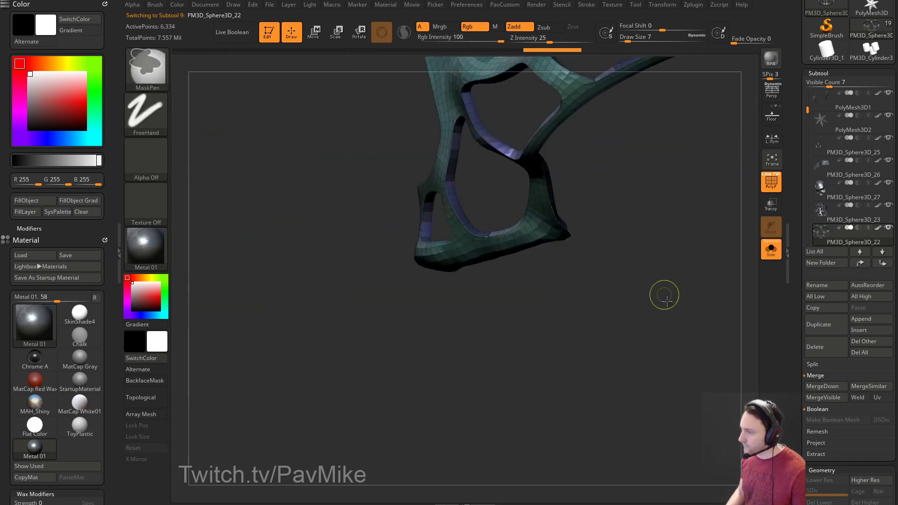
{"action": "right_click_drag", "start_coordinate": [661, 291], "coordinate": [711, 309], "text": "shift"}
{"action": "left_click", "coordinate": [770, 249]}
{"action": "right_click_drag", "start_coordinate": [686, 266], "coordinate": [728, 325], "text": "alt"}
Pull the teal upper part of the mask upward symmetrically with a smaller Move brush.
{"action": "key", "text": "s"}
{"action": "left_click", "coordinate": [464, 314]}
{"action": "key", "text": "bracketleft"}
{"action": "left_click_drag", "start_coordinate": [425, 311], "coordinate": [425, 304]}
{"action": "key", "text": "bracketleft"}
{"action": "key", "text": "bracketleft"}
{"action": "key", "text": "bracketleft"}
{"action": "key", "text": "bracketleft"}
{"action": "mouse_move", "coordinate": [711, 296]}
{"action": "right_mouse_down"}
{"action": "mouse_move", "coordinate": [655, 357]}
{"action": "mouse_move", "coordinate": [677, 299]}
{"action": "mouse_move", "coordinate": [670, 341]}
{"action": "mouse_move", "coordinate": [675, 300]}
{"action": "mouse_move", "coordinate": [641, 279]}
{"action": "mouse_move", "coordinate": [436, 307]}
{"action": "mouse_move", "coordinate": [526, 359]}
{"action": "mouse_move", "coordinate": [515, 349]}
{"action": "right_mouse_up"}
{"action": "left_click", "coordinate": [771, 249]}
Switch to the hPolish brush with Auto Masking Mask By Polygroups set to 100.
{"action": "key", "text": "b"}
{"action": "key", "text": "c"}
{"action": "key", "text": "l"}
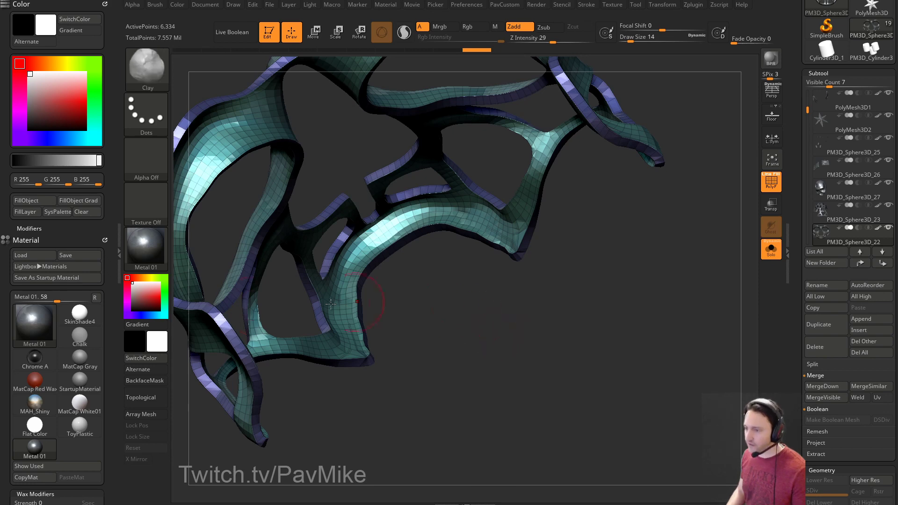
{"action": "scroll", "coordinate": [102, 237], "scroll_direction": "down", "scroll_amount": 10}
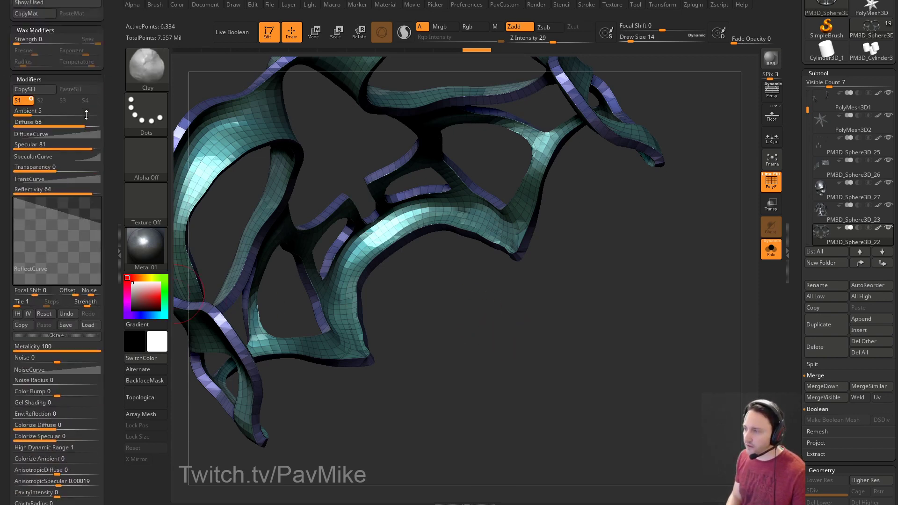
{"action": "key", "text": "b"}
{"action": "key", "text": "h"}
{"action": "key", "text": "p"}
{"action": "left_click_drag", "start_coordinate": [110, 212], "coordinate": [112, 248]}
{"action": "left_click_drag", "start_coordinate": [110, 123], "coordinate": [111, 243]}
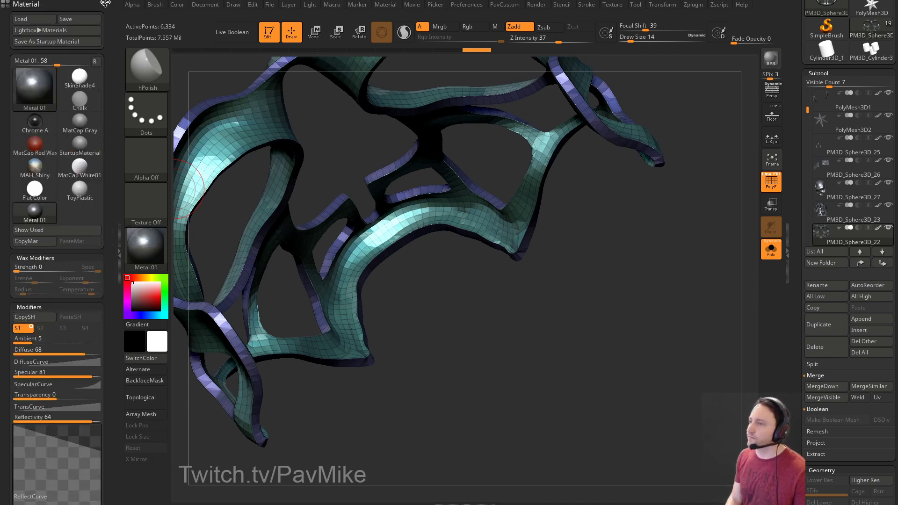
{"action": "left_click", "coordinate": [154, 4]}
{"action": "scroll", "coordinate": [81, 246], "scroll_direction": "down", "scroll_amount": 3}
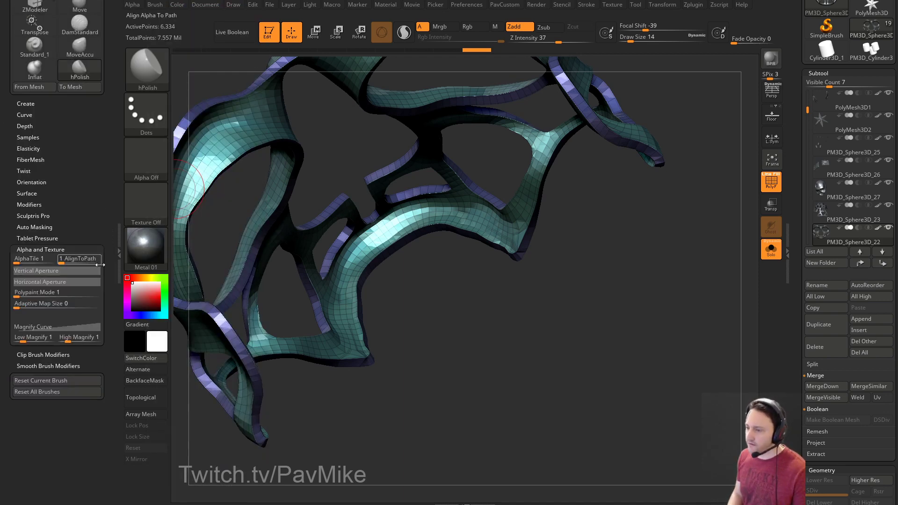
{"action": "left_click", "coordinate": [38, 249]}
{"action": "left_click", "coordinate": [35, 227]}
{"action": "left_click", "coordinate": [96, 236]}
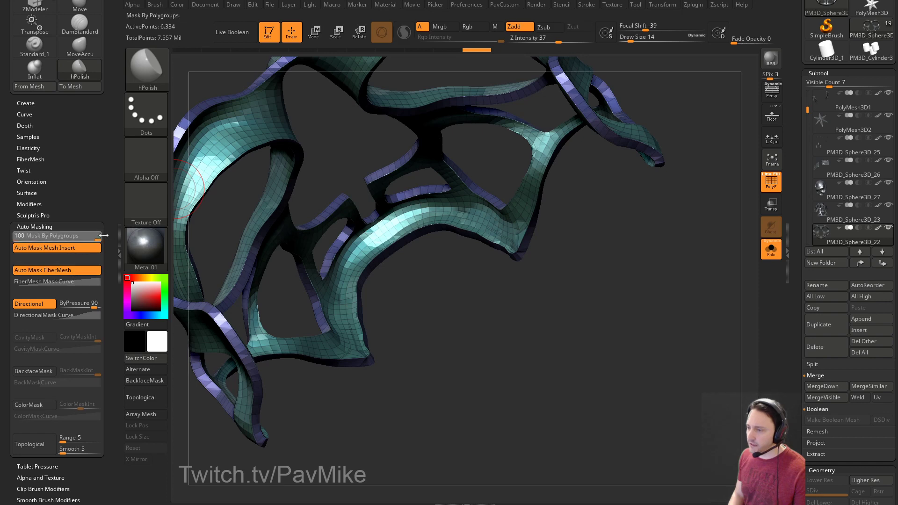
Flatten the curved rim strips and the lower strip with hPolish.
{"action": "left_click_drag", "start_coordinate": [374, 239], "coordinate": [346, 279]}
{"action": "right_click_drag", "start_coordinate": [347, 279], "coordinate": [350, 307]}
{"action": "left_click_drag", "start_coordinate": [350, 307], "coordinate": [352, 348]}
{"action": "mouse_move", "coordinate": [385, 319]}
{"action": "left_mouse_down"}
{"action": "mouse_move", "coordinate": [378, 355]}
{"action": "mouse_move", "coordinate": [343, 334]}
{"action": "left_mouse_up"}
{"action": "left_click_drag", "start_coordinate": [400, 307], "coordinate": [383, 291]}
{"action": "left_click_drag", "start_coordinate": [343, 303], "coordinate": [375, 244]}
{"action": "left_click_drag", "start_coordinate": [391, 293], "coordinate": [401, 240]}
Switch back to Move and smooth the mesh junction at brush size 6.
{"action": "key", "text": "b"}
{"action": "key", "text": "m"}
{"action": "key", "text": "v"}
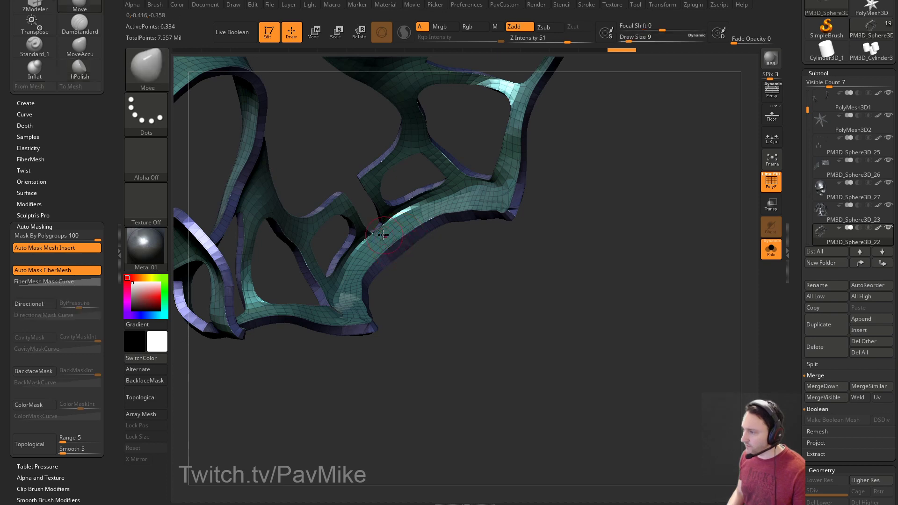
{"action": "key", "text": "ctrl+z"}
{"action": "left_click_drag", "start_coordinate": [388, 229], "coordinate": [401, 225], "text": "shift"}
{"action": "left_click_drag", "start_coordinate": [415, 263], "coordinate": [410, 260]}
{"action": "key", "text": "s"}
{"action": "mouse_move", "coordinate": [410, 262]}
{"action": "left_mouse_down", "text": "alt"}
{"action": "mouse_move", "coordinate": [423, 287]}
{"action": "mouse_move", "coordinate": [461, 320]}
{"action": "left_mouse_up", "text": "alt"}
Mask and invert to isolate the light strip, then smooth its upper edge.
{"action": "left_click", "coordinate": [462, 313], "text": "ctrl"}
{"action": "left_click", "coordinate": [467, 313], "text": "ctrl+shift"}
{"action": "left_click", "coordinate": [466, 305], "text": "ctrl"}
{"action": "left_click_drag", "start_coordinate": [423, 287], "coordinate": [405, 289]}
{"action": "left_click_drag", "start_coordinate": [398, 240], "coordinate": [352, 297], "text": "shift"}
{"action": "left_click_drag", "start_coordinate": [438, 297], "coordinate": [453, 321]}
{"action": "left_click_drag", "start_coordinate": [360, 277], "coordinate": [444, 206], "text": "shift"}
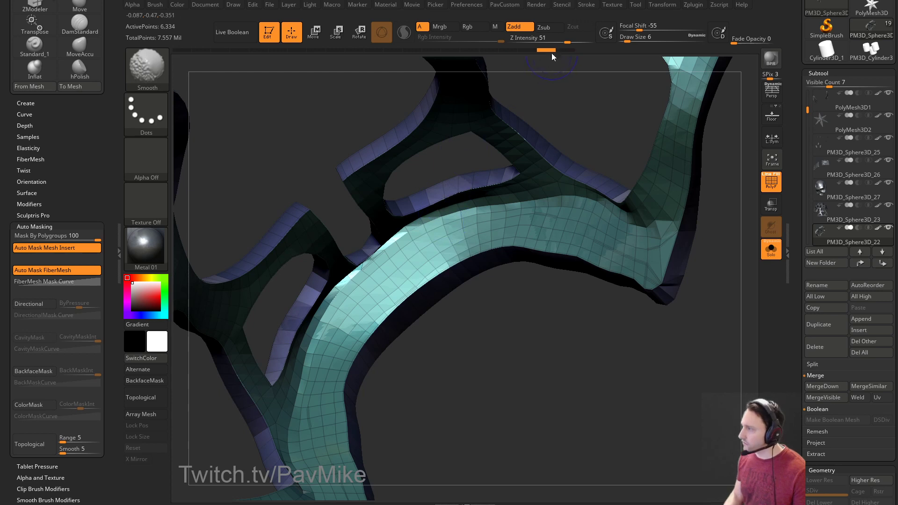
{"action": "mouse_move", "coordinate": [364, 290]}
{"action": "left_mouse_down", "text": "shift"}
{"action": "mouse_move", "coordinate": [407, 259]}
{"action": "mouse_move", "coordinate": [352, 283]}
{"action": "mouse_move", "coordinate": [407, 248]}
{"action": "left_mouse_up", "text": "shift"}
{"action": "mouse_move", "coordinate": [463, 300]}
{"action": "left_mouse_down"}
{"action": "mouse_move", "coordinate": [457, 285]}
{"action": "mouse_move", "coordinate": [584, 345]}
{"action": "mouse_move", "coordinate": [645, 341]}
{"action": "mouse_move", "coordinate": [731, 277]}
{"action": "left_mouse_up"}
Turn Solo off, UnCreaseAll the face frame, set CreaseLvl 3 and enable Dynamic subdiv.
{"action": "left_click", "coordinate": [771, 248]}
{"action": "left_click_drag", "start_coordinate": [663, 276], "coordinate": [715, 305]}
{"action": "key", "text": "space"}
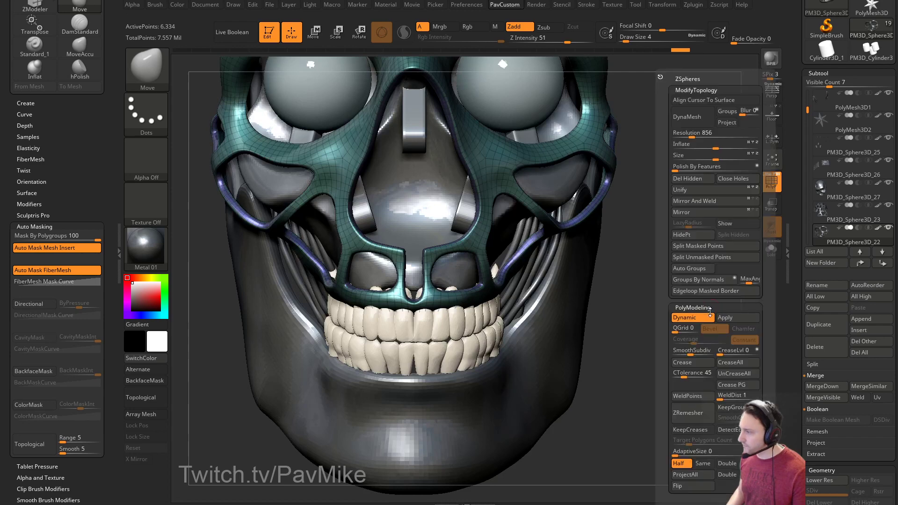
{"action": "left_click", "coordinate": [731, 373]}
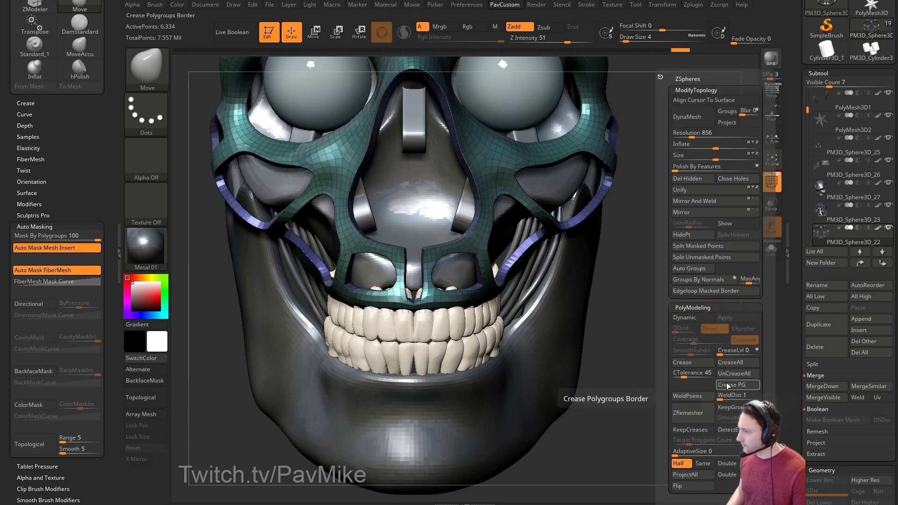
{"action": "left_click", "coordinate": [726, 354]}
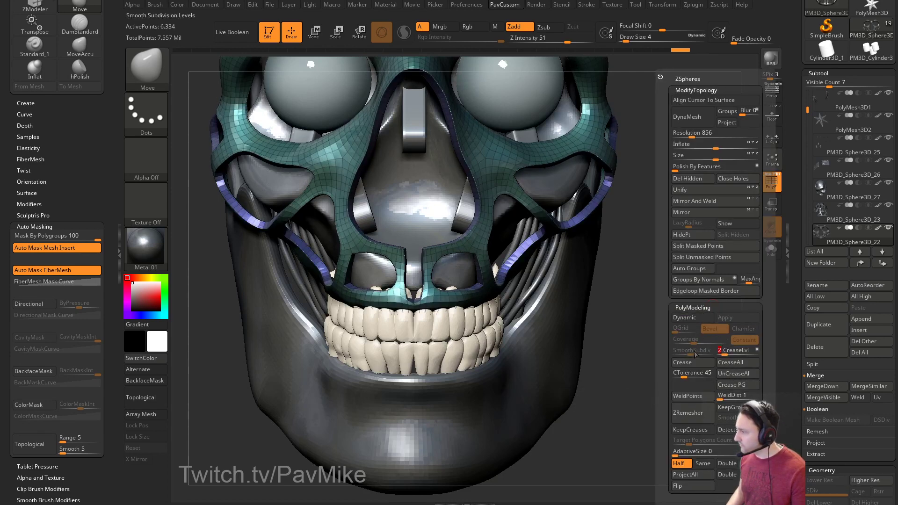
{"action": "left_click", "coordinate": [694, 318]}
{"action": "mouse_move", "coordinate": [686, 306]}
{"action": "left_mouse_down"}
{"action": "mouse_move", "coordinate": [699, 262]}
{"action": "mouse_move", "coordinate": [674, 293]}
{"action": "left_mouse_up"}
{"action": "key", "text": "shift+f"}
Lower the crease level to 1, square the skull to a front view, and set brush size 11.
{"action": "key", "text": "space"}
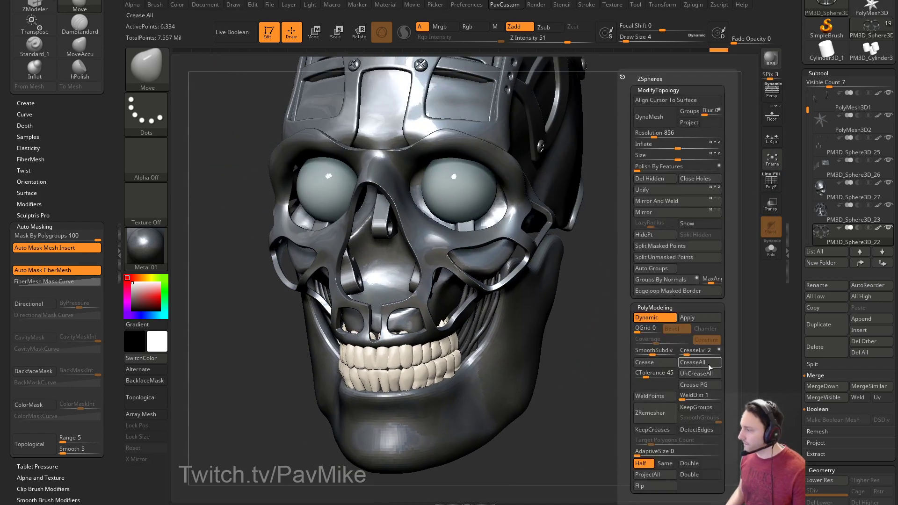
{"action": "left_click", "coordinate": [684, 354]}
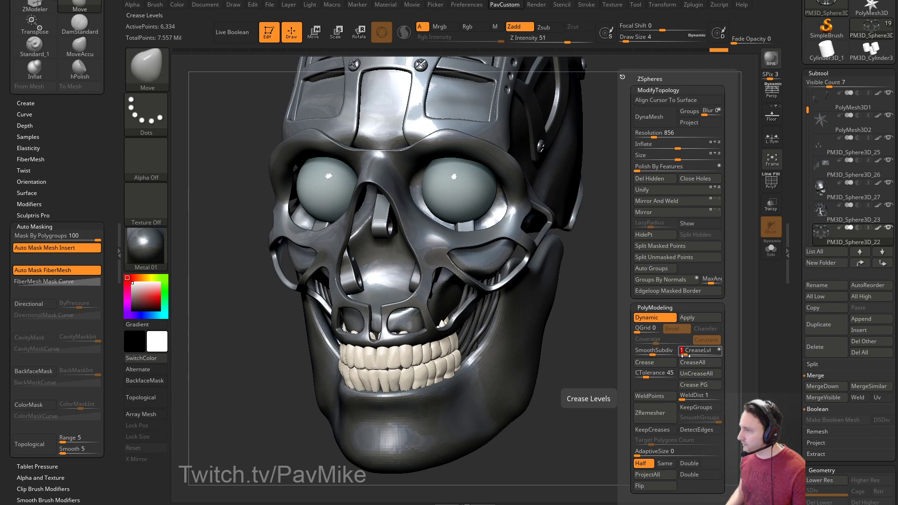
{"action": "mouse_move", "coordinate": [608, 369]}
{"action": "left_mouse_down"}
{"action": "mouse_move", "coordinate": [651, 341]}
{"action": "mouse_move", "coordinate": [468, 327]}
{"action": "left_mouse_up"}
{"action": "key", "text": "w"}
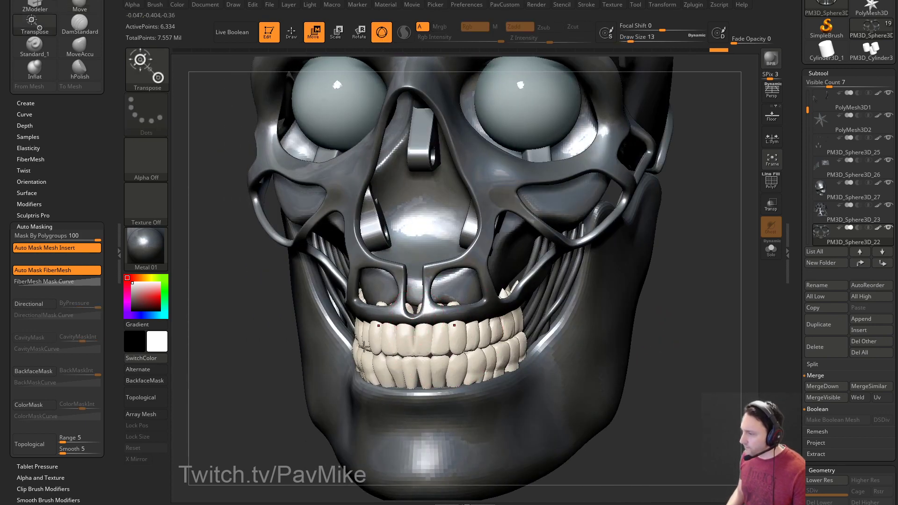
{"action": "right_click_drag", "start_coordinate": [383, 333], "coordinate": [434, 313], "text": "shift"}
{"action": "key", "text": "s"}
{"action": "key", "text": "q"}
{"action": "key", "text": "s"}
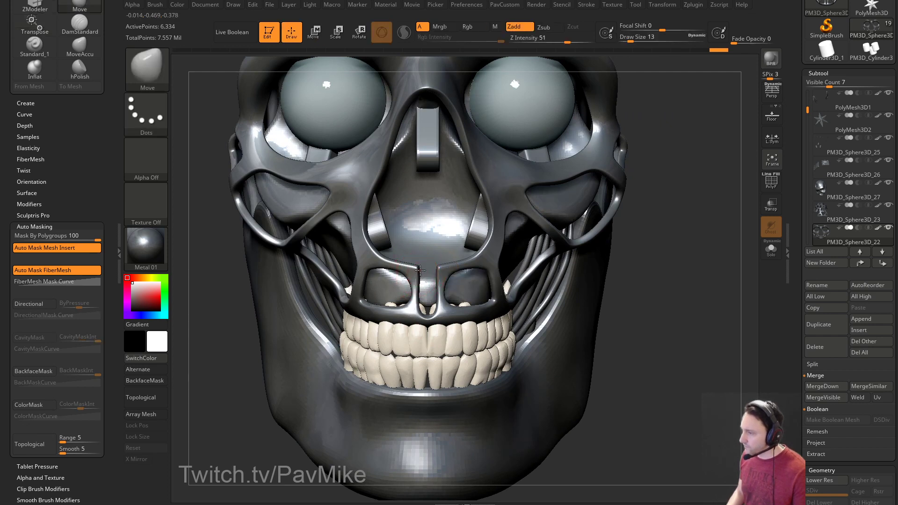
{"action": "key", "text": "bracketleft"}
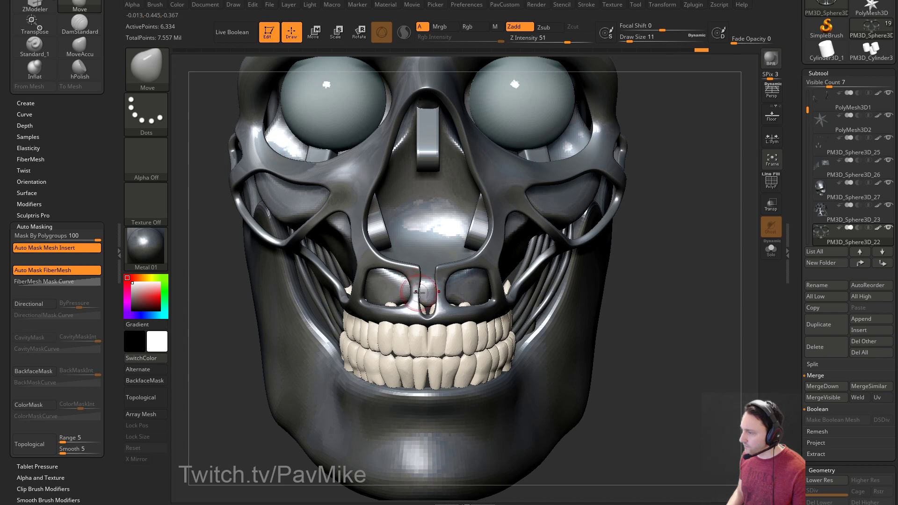
{"action": "right_click_drag", "start_coordinate": [645, 314], "coordinate": [679, 299]}
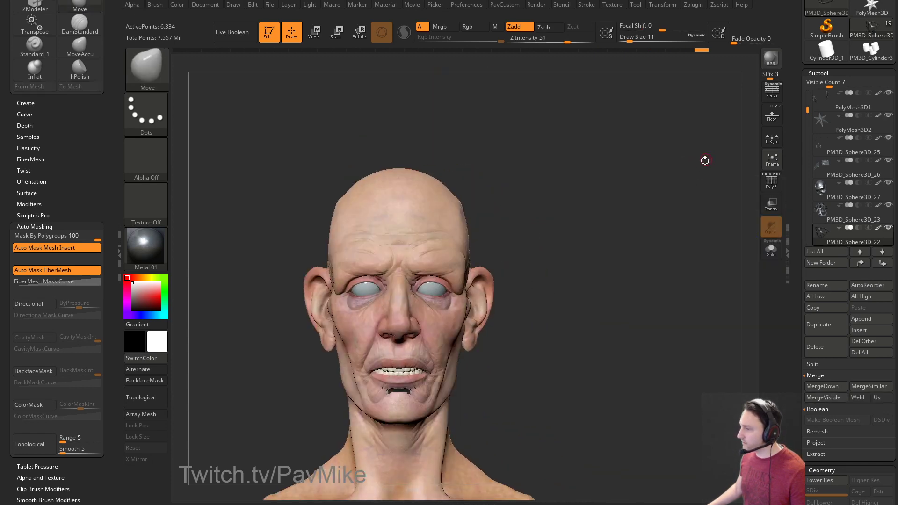
Solo the metal jaw and toggle the teeth on and off beside it to inspect them.
{"action": "right_click_drag", "start_coordinate": [705, 161], "coordinate": [503, 326]}
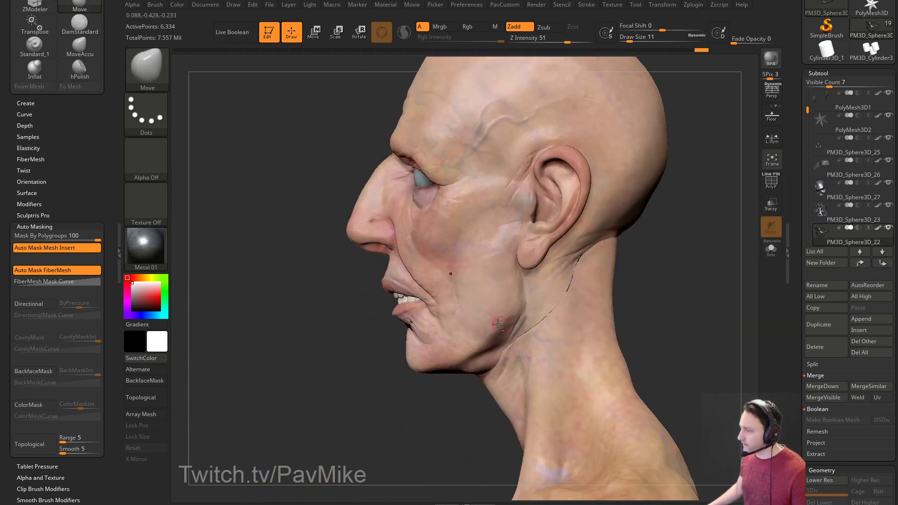
{"action": "left_click", "coordinate": [503, 326], "text": "alt"}
{"action": "right_click_drag", "start_coordinate": [567, 314], "coordinate": [667, 310]}
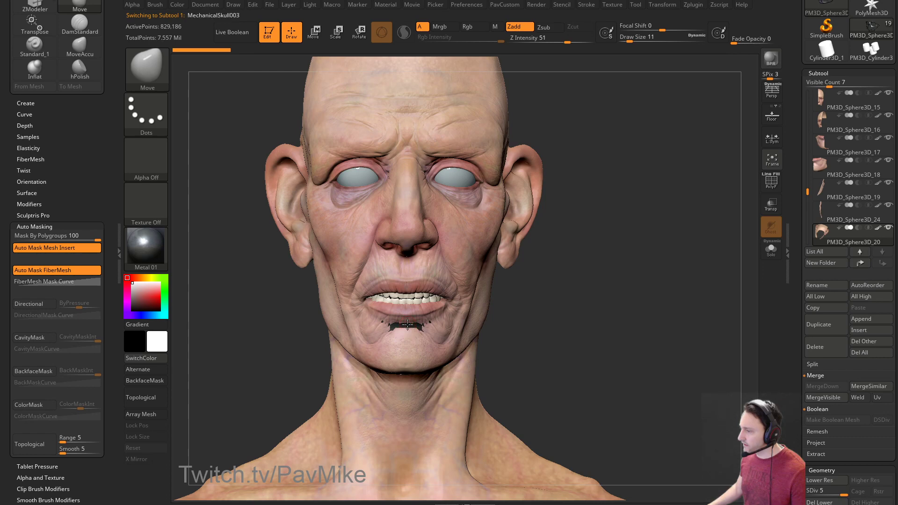
{"action": "right_click_drag", "start_coordinate": [619, 329], "coordinate": [709, 279]}
{"action": "left_click", "coordinate": [770, 248]}
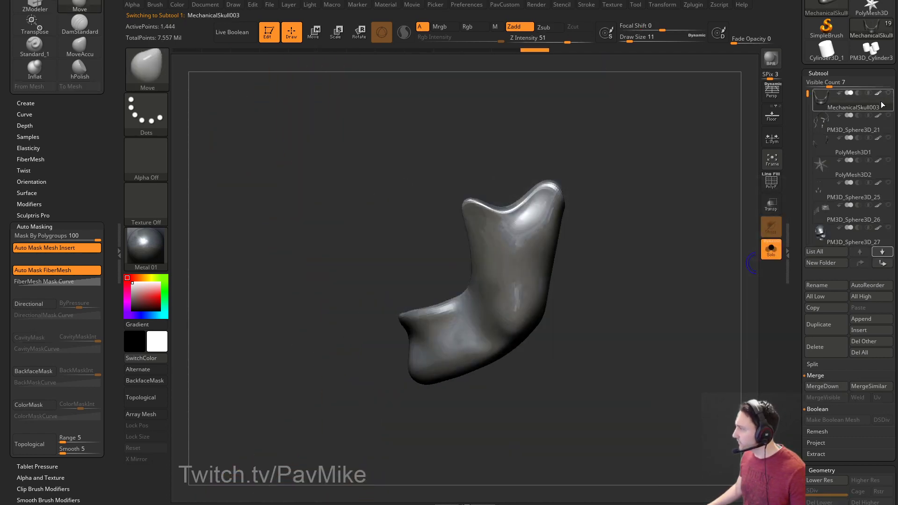
{"action": "left_click_drag", "start_coordinate": [807, 94], "coordinate": [802, 120]}
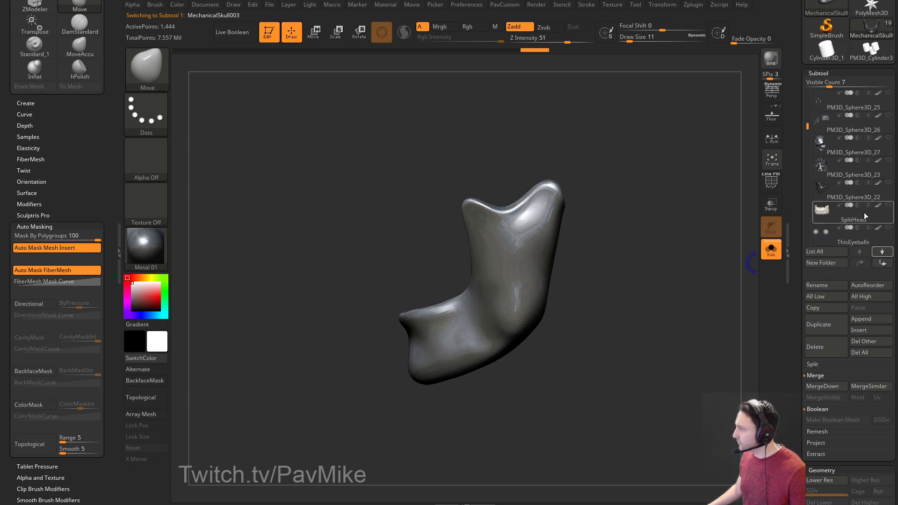
{"action": "left_click", "coordinate": [771, 250]}
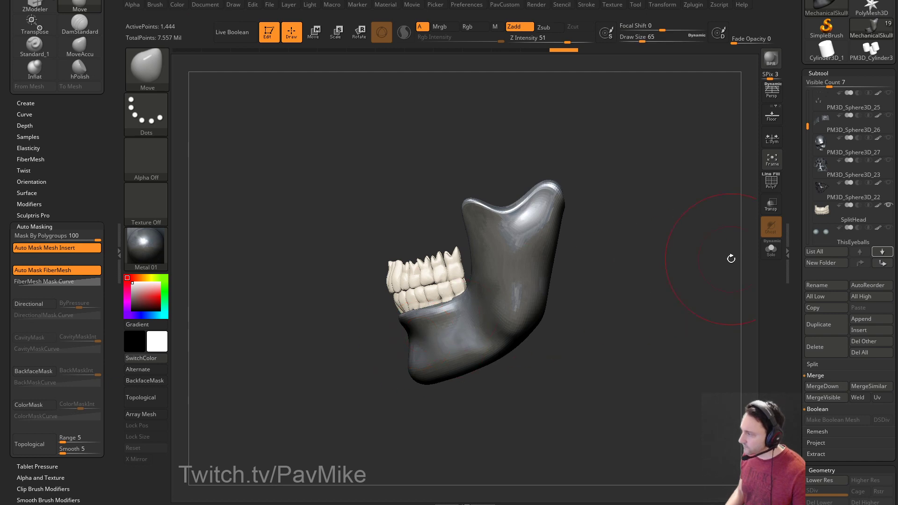
{"action": "left_click", "coordinate": [771, 249]}
{"action": "left_click", "coordinate": [771, 250]}
Make the gum piece visible, select the teeth and switch to a smaller Standard brush.
{"action": "left_click_drag", "start_coordinate": [806, 127], "coordinate": [809, 192]}
{"action": "left_click", "coordinate": [887, 160]}
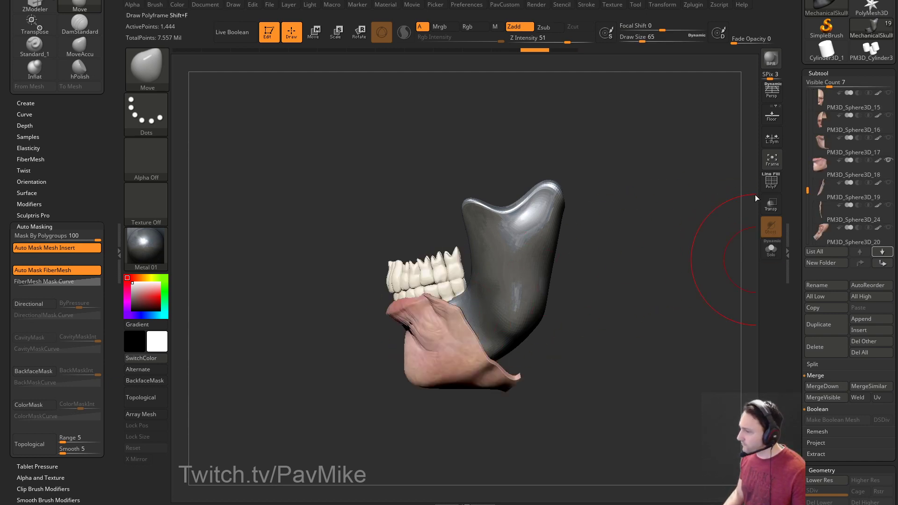
{"action": "left_click_drag", "start_coordinate": [634, 272], "coordinate": [519, 281]}
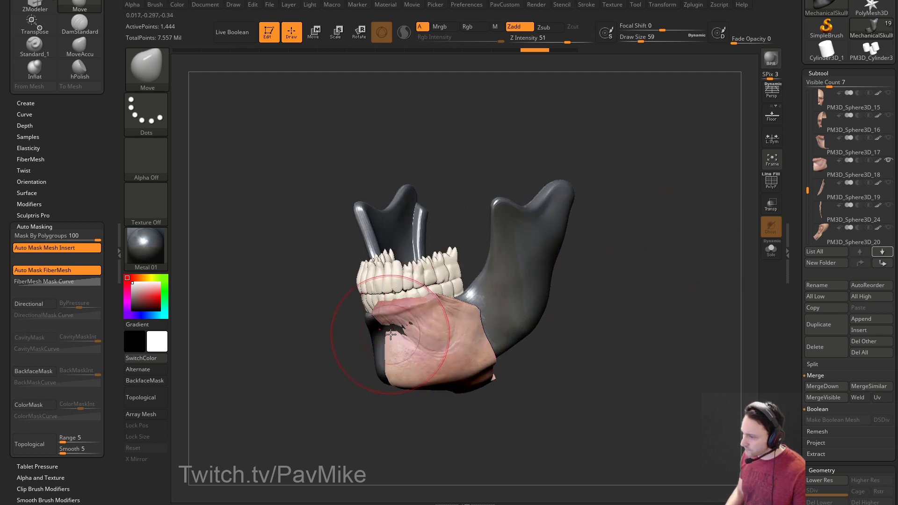
{"action": "key", "text": "bracketleft"}
{"action": "key", "text": "bracketleft"}
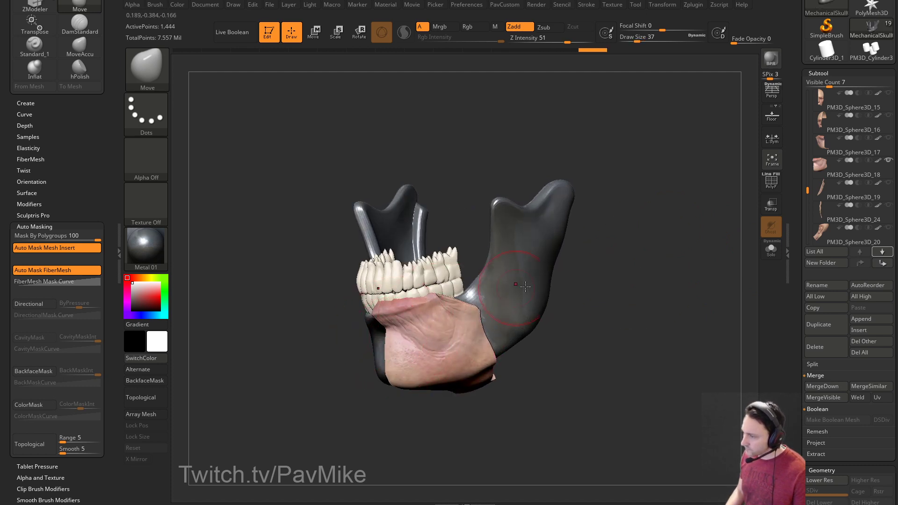
{"action": "left_click", "coordinate": [453, 280], "text": "alt"}
{"action": "key", "text": "b"}
{"action": "key", "text": "s"}
{"action": "key", "text": "t"}
Solo the teeth, bring the jaw and gums back, and switch to the Move brush.
{"action": "left_click", "coordinate": [770, 249]}
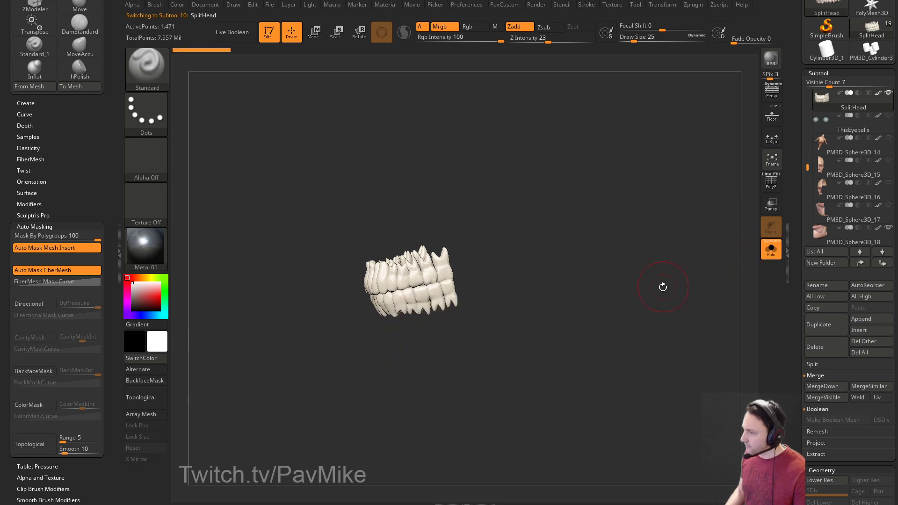
{"action": "left_click", "coordinate": [770, 249]}
{"action": "mouse_move", "coordinate": [554, 316]}
{"action": "left_mouse_down"}
{"action": "mouse_move", "coordinate": [591, 316]}
{"action": "mouse_move", "coordinate": [421, 311]}
{"action": "left_mouse_up"}
{"action": "left_click_drag", "start_coordinate": [585, 277], "coordinate": [347, 344]}
{"action": "key", "text": "b"}
{"action": "key", "text": "m"}
{"action": "key", "text": "v"}
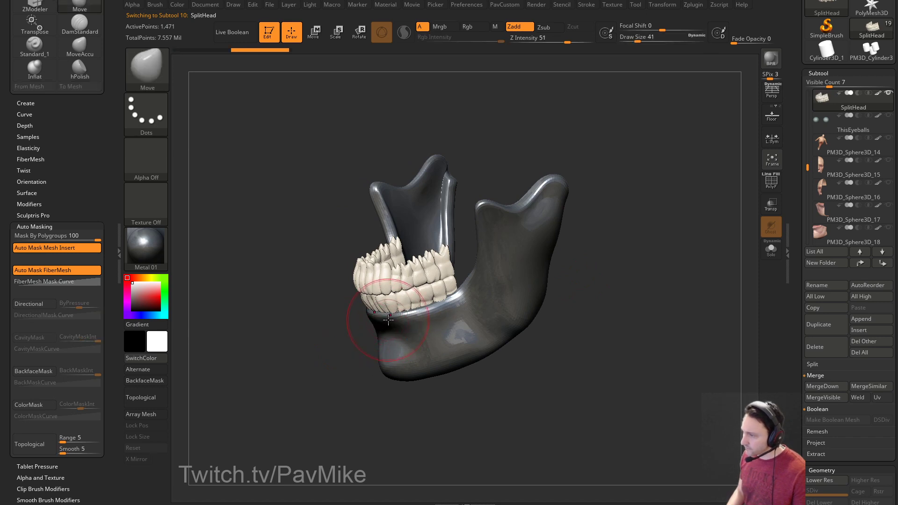
{"action": "left_click_drag", "start_coordinate": [392, 320], "coordinate": [407, 324]}
Reduce the brush size, set polygroup masking to 0 and turn Solo off to show the full head.
{"action": "key", "text": "bracketleft"}
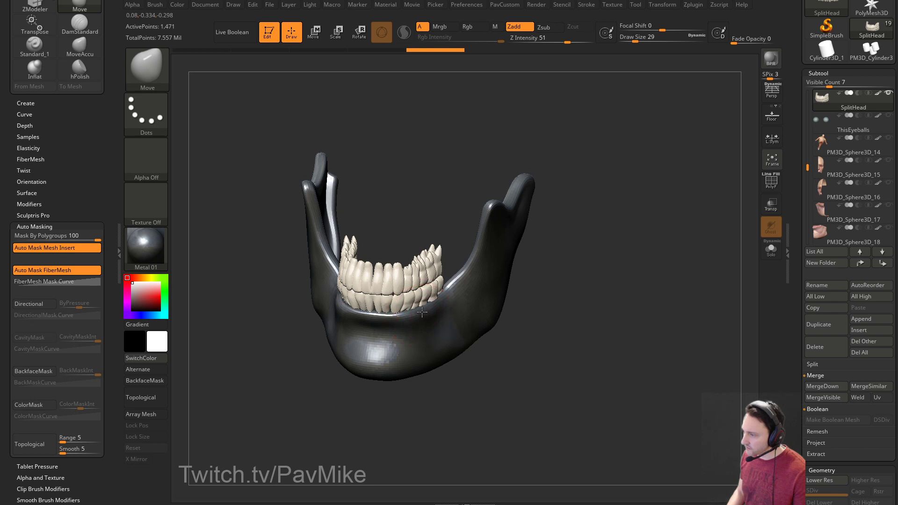
{"action": "left_click_drag", "start_coordinate": [47, 237], "coordinate": [9, 236]}
{"action": "mouse_move", "coordinate": [652, 254]}
{"action": "left_mouse_down"}
{"action": "mouse_move", "coordinate": [613, 248]}
{"action": "mouse_move", "coordinate": [621, 230]}
{"action": "mouse_move", "coordinate": [653, 239]}
{"action": "mouse_move", "coordinate": [641, 227]}
{"action": "mouse_move", "coordinate": [655, 279]}
{"action": "left_mouse_up"}
{"action": "left_click", "coordinate": [775, 242]}
Select the upper head skin and save the tool over MechanicalSkull003.ZTL, confirming the replace.
{"action": "left_click", "coordinate": [539, 196], "text": "alt"}
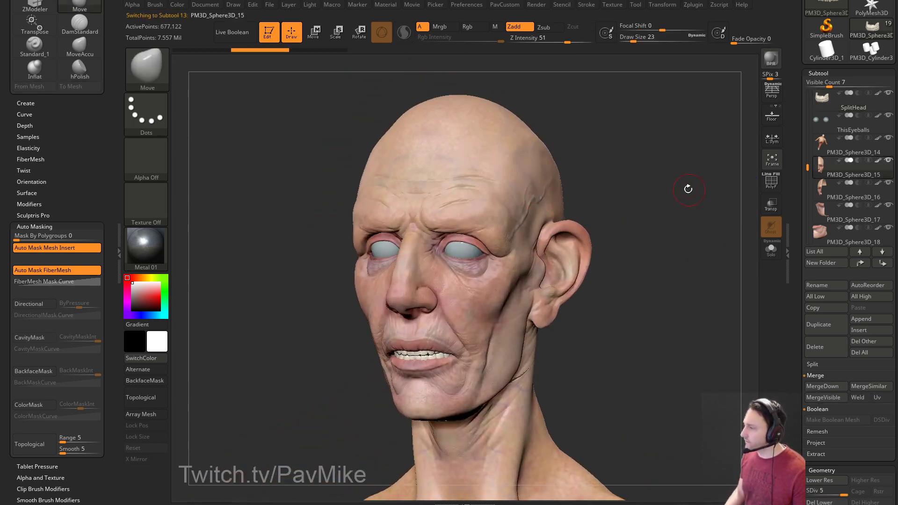
{"action": "left_click_drag", "start_coordinate": [687, 190], "coordinate": [716, 162]}
{"action": "left_click_drag", "start_coordinate": [795, 79], "coordinate": [792, 210]}
{"action": "left_click", "coordinate": [863, 20]}
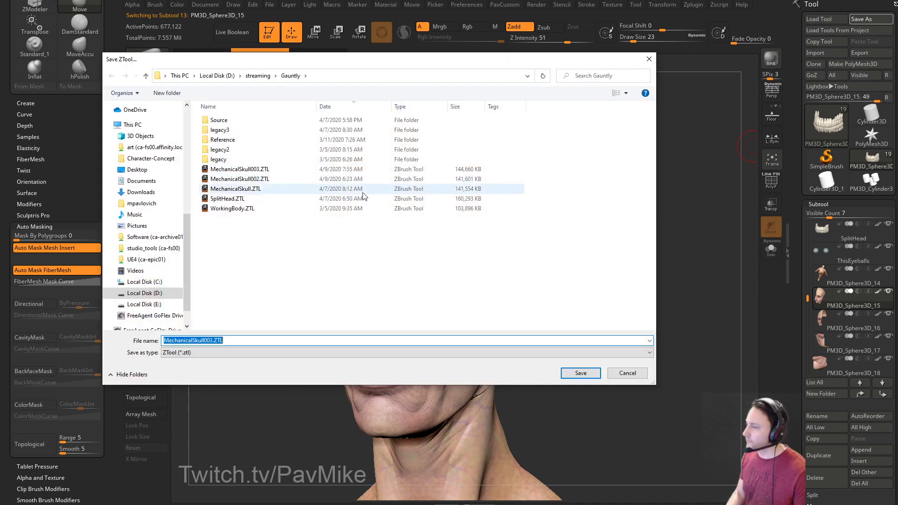
{"action": "double_click", "coordinate": [383, 169]}
{"action": "left_click", "coordinate": [431, 208]}
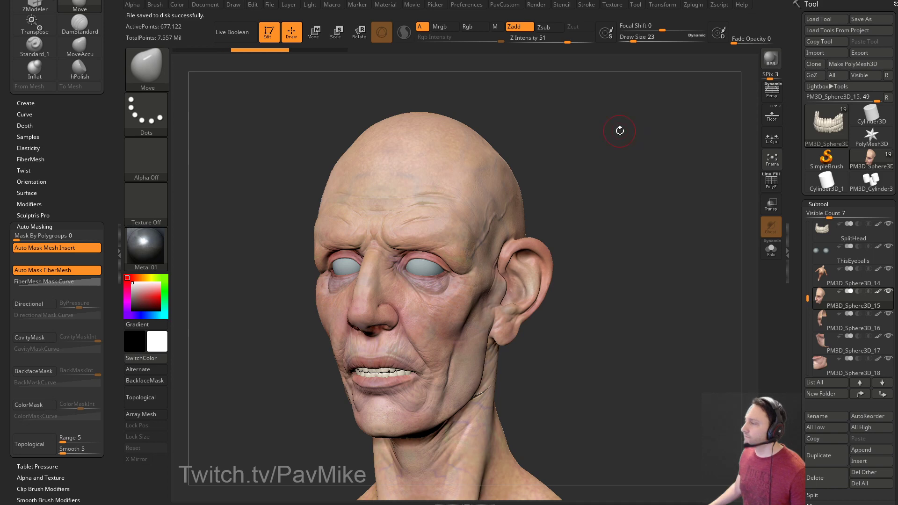
{"action": "left_click_drag", "start_coordinate": [531, 207], "coordinate": [525, 197]}
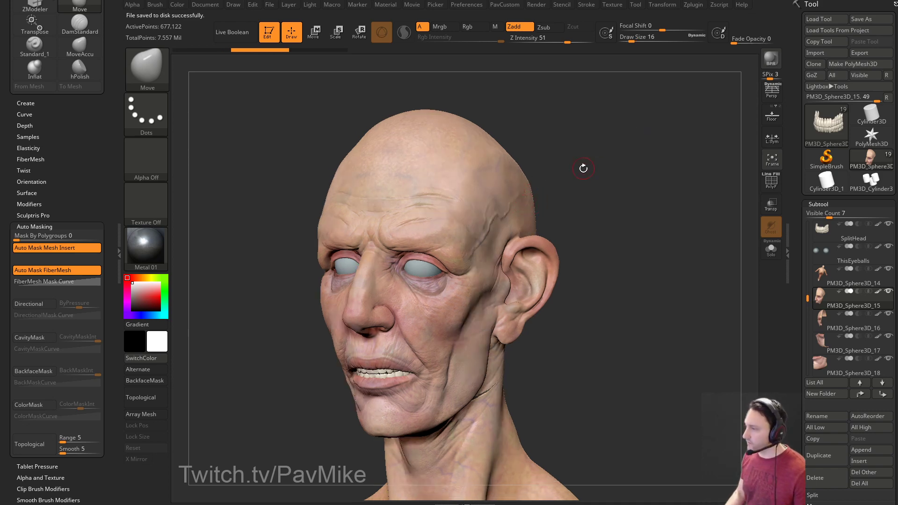
Try a slight rotation of the face piece with the Transpose gizmo and select the lower face skin.
{"action": "key", "text": "w"}
{"action": "left_click_drag", "start_coordinate": [580, 172], "coordinate": [553, 169]}
{"action": "left_click_drag", "start_coordinate": [540, 197], "coordinate": [540, 186]}
{"action": "mouse_move", "coordinate": [604, 163]}
{"action": "left_mouse_down", "text": "alt"}
{"action": "mouse_move", "coordinate": [628, 180]}
{"action": "mouse_move", "coordinate": [667, 178]}
{"action": "left_mouse_up", "text": "alt"}
{"action": "key", "text": "q"}
{"action": "left_click", "coordinate": [421, 216], "text": "alt"}
{"action": "key", "text": "w"}
{"action": "left_click_drag", "start_coordinate": [557, 185], "coordinate": [562, 186]}
Undo the upper head piece move so it sits back over the jaw, and reselect the lower face skin.
{"action": "key", "text": "q"}
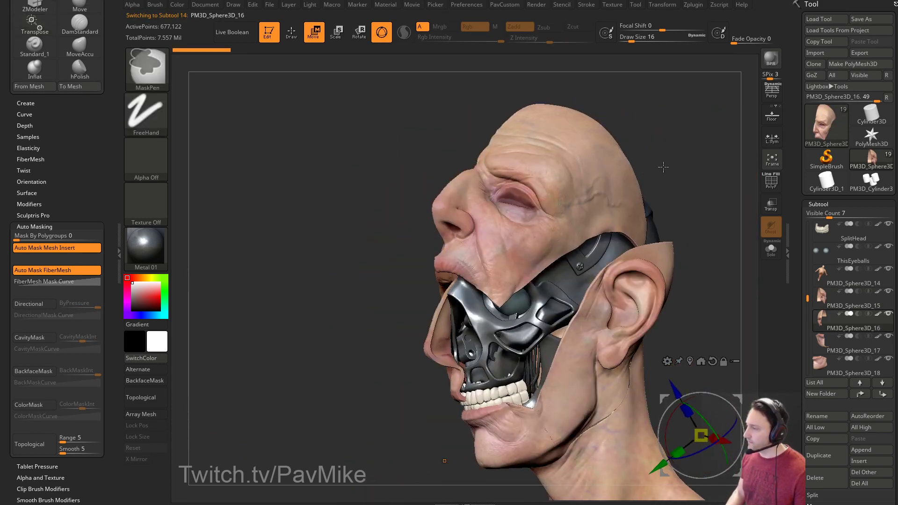
{"action": "key", "text": "w"}
{"action": "key", "text": "q"}
{"action": "left_click", "coordinate": [632, 169], "text": "alt"}
{"action": "key", "text": "w"}
{"action": "key", "text": "ctrl+z"}
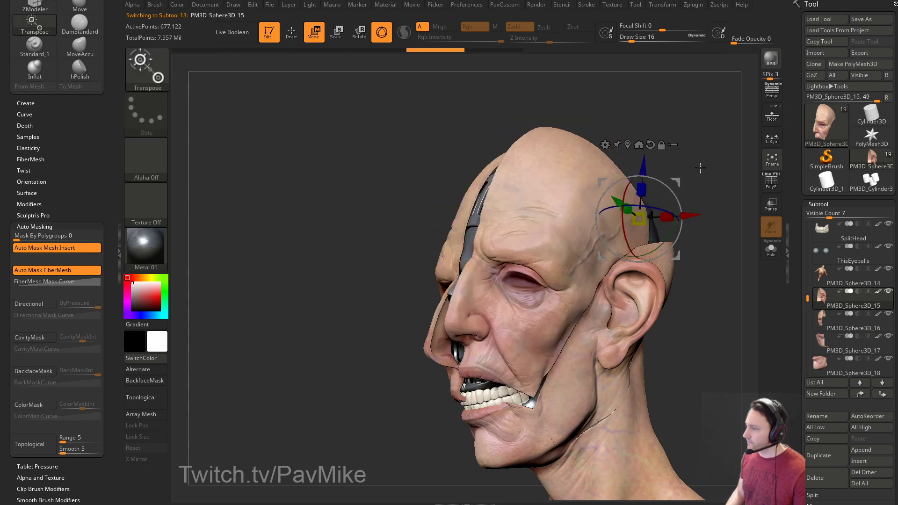
{"action": "key", "text": "ctrl+z"}
{"action": "left_click_drag", "start_coordinate": [671, 160], "coordinate": [627, 170], "text": "shift"}
{"action": "left_click", "coordinate": [427, 232], "text": "alt"}
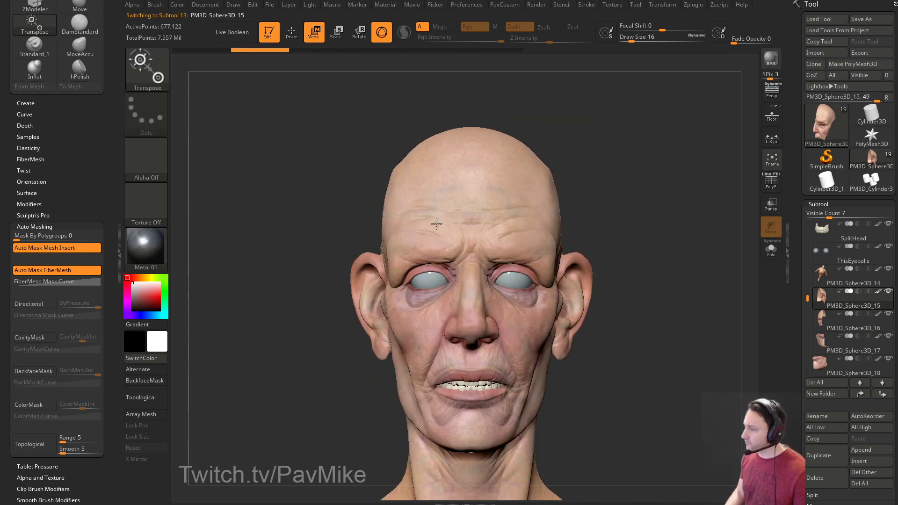
{"action": "key", "text": "q"}
{"action": "scroll", "coordinate": [793, 270], "scroll_direction": "down", "scroll_amount": 10}
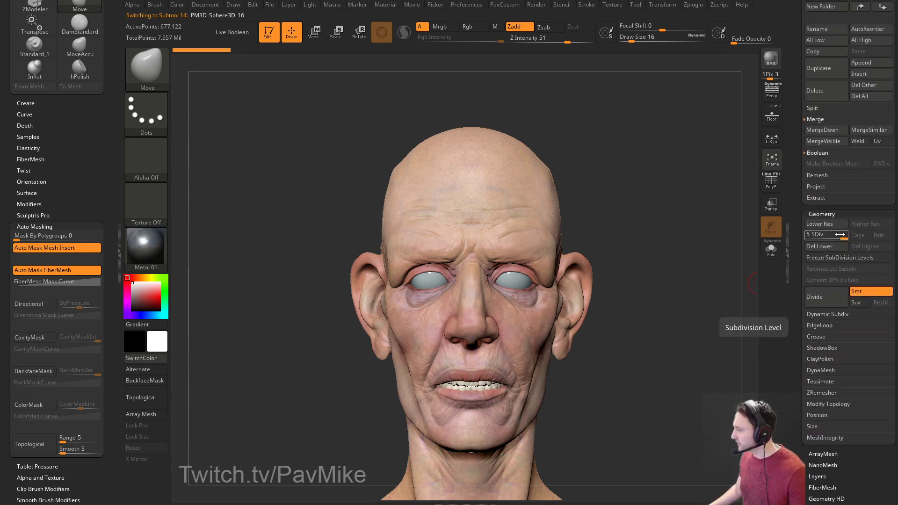
{"action": "left_click_drag", "start_coordinate": [798, 233], "coordinate": [797, 248]}
{"action": "left_click_drag", "start_coordinate": [710, 286], "coordinate": [658, 298]}
Add a recording layer to the upper head skin and raise its strength to peel the face fully open.
{"action": "left_click", "coordinate": [628, 200], "text": "alt"}
{"action": "right_click_drag", "start_coordinate": [628, 200], "coordinate": [616, 167]}
{"action": "key", "text": "w"}
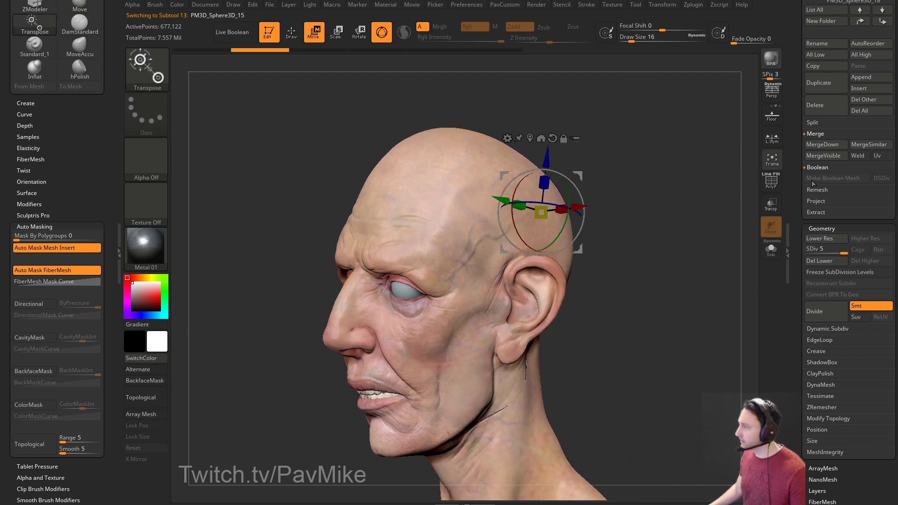
{"action": "left_click", "coordinate": [807, 228]}
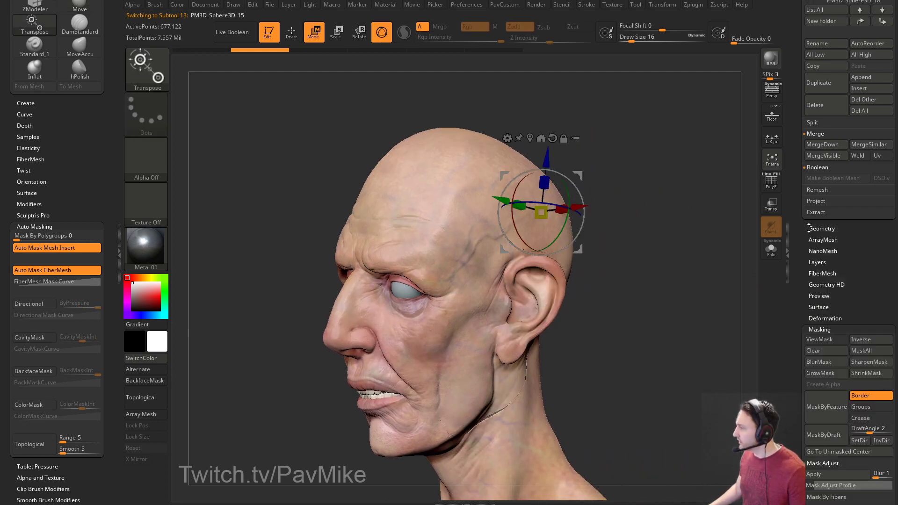
{"action": "left_click", "coordinate": [816, 263]}
{"action": "left_click", "coordinate": [812, 341]}
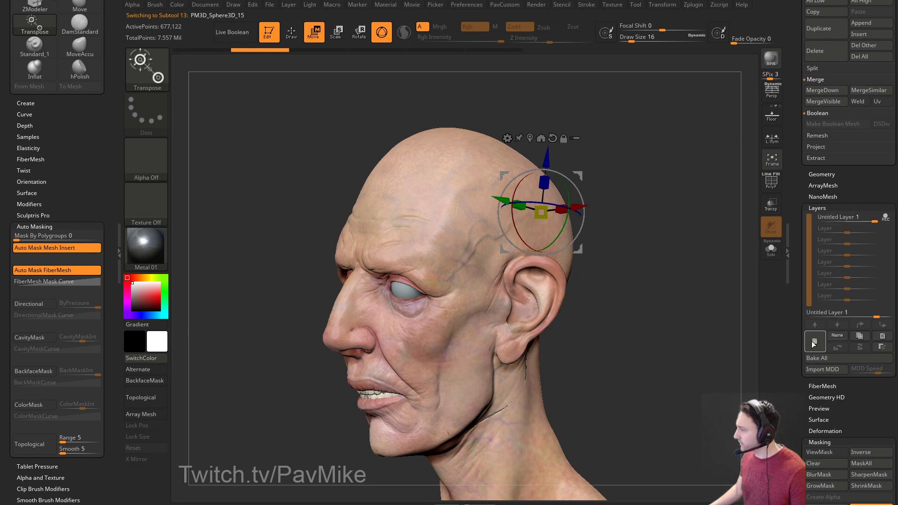
{"action": "left_click_drag", "start_coordinate": [673, 173], "coordinate": [572, 191]}
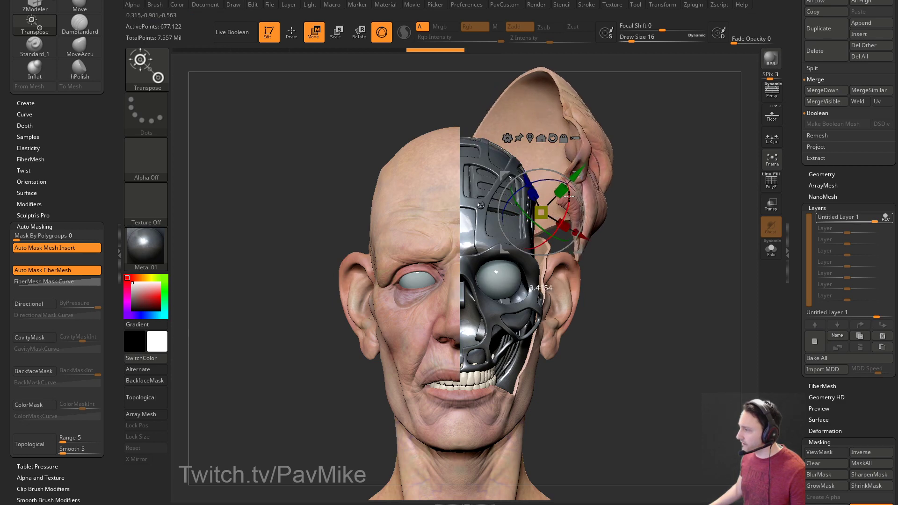
{"action": "left_click_drag", "start_coordinate": [682, 204], "coordinate": [673, 204]}
{"action": "key", "text": "q"}
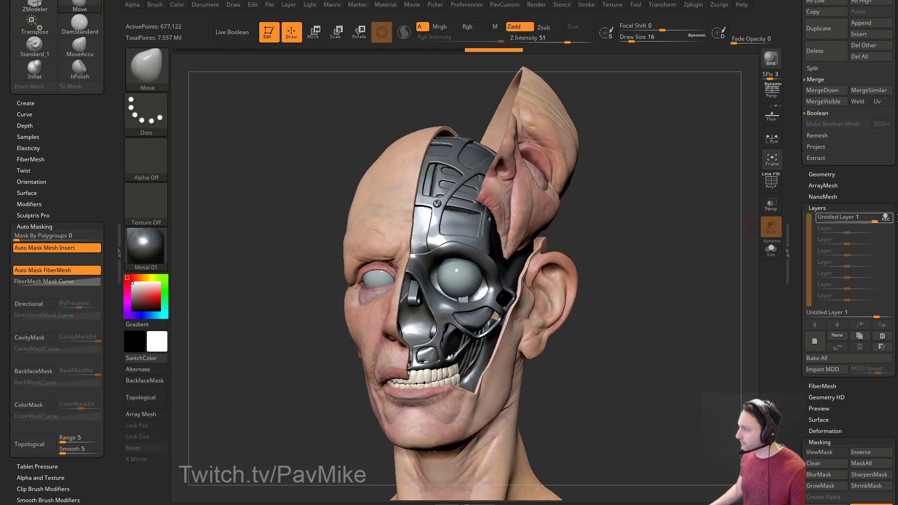
{"action": "left_click_drag", "start_coordinate": [681, 253], "coordinate": [751, 243]}
{"action": "left_click_drag", "start_coordinate": [870, 219], "coordinate": [847, 232]}
{"action": "left_click_drag", "start_coordinate": [650, 158], "coordinate": [696, 150]}
{"action": "left_click_drag", "start_coordinate": [848, 222], "coordinate": [881, 223]}
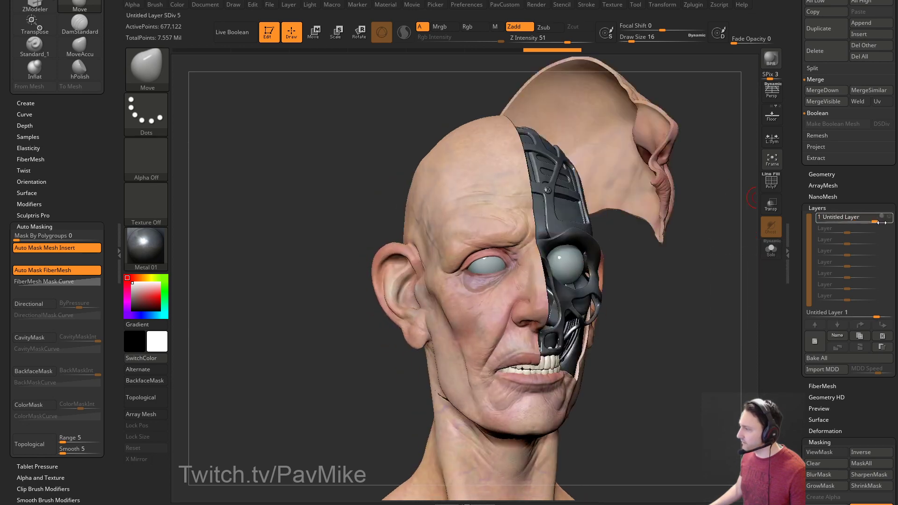
Add a new layer to the lower face skin and swing its halves open to expose the chrome skull.
{"action": "left_click", "coordinate": [445, 217], "text": "alt"}
{"action": "left_click_drag", "start_coordinate": [705, 266], "coordinate": [606, 267]}
{"action": "key", "text": "w"}
{"action": "left_click_drag", "start_coordinate": [529, 212], "coordinate": [731, 356]}
{"action": "left_click", "coordinate": [808, 350]}
{"action": "left_click_drag", "start_coordinate": [653, 325], "coordinate": [681, 345], "text": "alt"}
{"action": "left_click_drag", "start_coordinate": [430, 191], "coordinate": [416, 170]}
{"action": "key", "text": "ctrl+z"}
{"action": "mouse_move", "coordinate": [451, 202]}
{"action": "left_mouse_down"}
{"action": "mouse_move", "coordinate": [401, 171]}
{"action": "mouse_move", "coordinate": [397, 197]}
{"action": "mouse_move", "coordinate": [405, 166]}
{"action": "mouse_move", "coordinate": [400, 203]}
{"action": "left_mouse_up"}
{"action": "mouse_move", "coordinate": [660, 253]}
{"action": "left_mouse_down"}
{"action": "mouse_move", "coordinate": [634, 264]}
{"action": "mouse_move", "coordinate": [660, 222]}
{"action": "left_mouse_up"}
Select the cheek-and-ear skin piece and place the Transpose gizmo on it, tilting it slightly.
{"action": "key", "text": "q"}
{"action": "left_click", "coordinate": [561, 256], "text": "alt"}
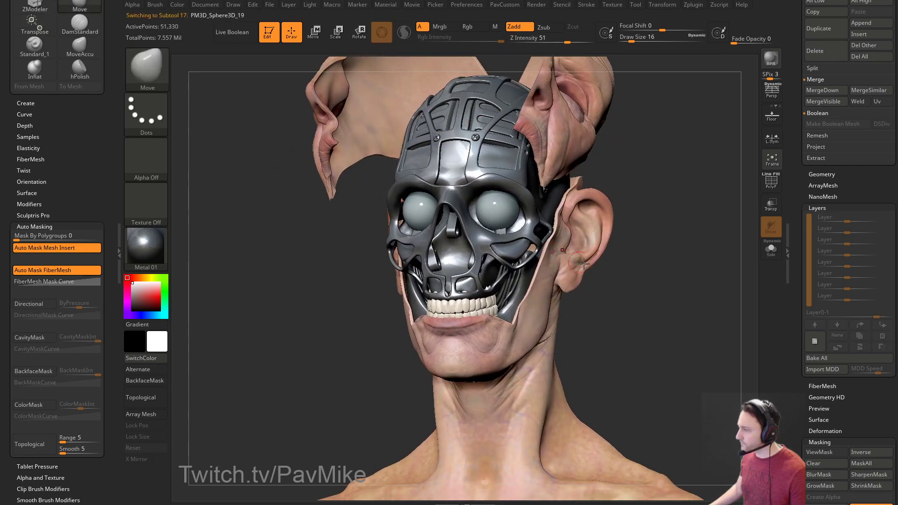
{"action": "left_click_drag", "start_coordinate": [678, 273], "coordinate": [634, 264], "text": "alt"}
{"action": "left_click_drag", "start_coordinate": [709, 323], "coordinate": [601, 299]}
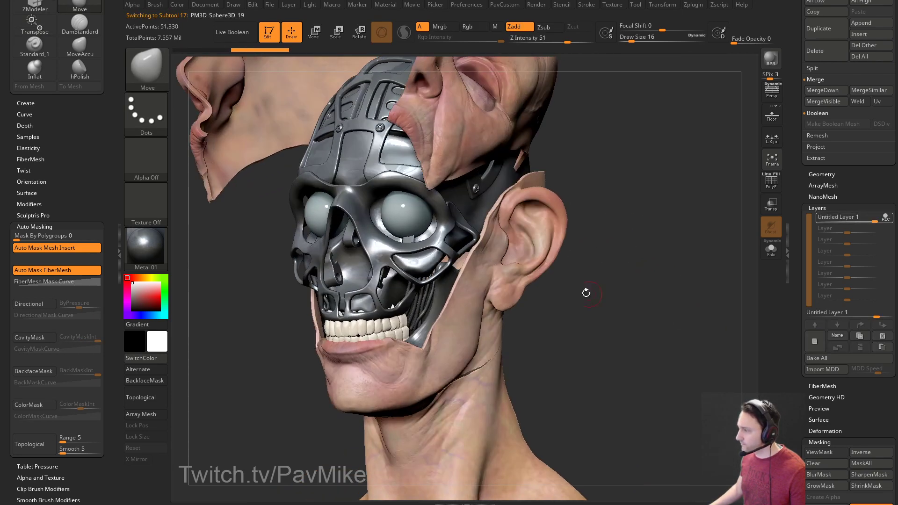
{"action": "key", "text": "w"}
{"action": "left_click", "coordinate": [493, 228], "text": "alt"}
{"action": "left_click_drag", "start_coordinate": [632, 242], "coordinate": [669, 241]}
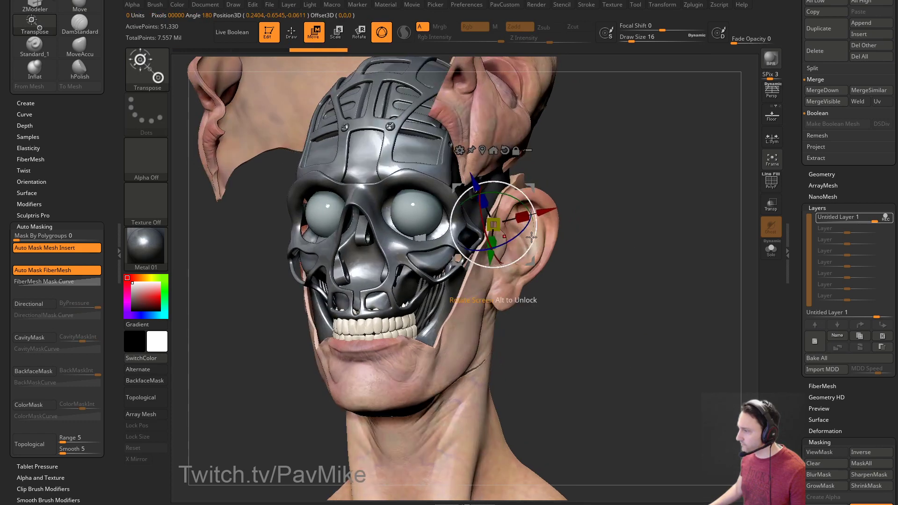
{"action": "left_click_drag", "start_coordinate": [522, 237], "coordinate": [527, 231]}
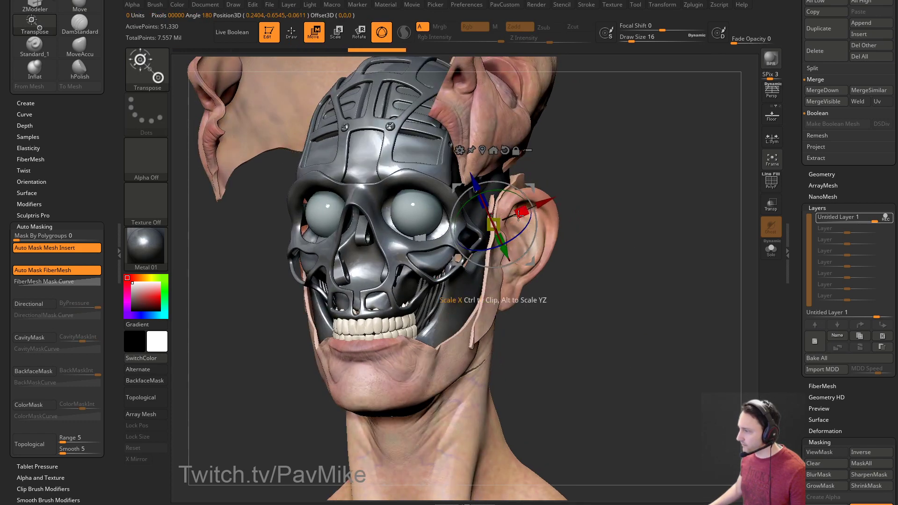
{"action": "left_click_drag", "start_coordinate": [622, 224], "coordinate": [548, 223]}
{"action": "left_click", "coordinate": [482, 150]}
Swing the ear-and-cheek flap outward, undoing a first attempt that dropped it down beside the skull.
{"action": "left_click", "coordinate": [499, 206], "text": "alt"}
{"action": "left_click_drag", "start_coordinate": [640, 196], "coordinate": [741, 193]}
{"action": "left_click_drag", "start_coordinate": [527, 219], "coordinate": [523, 194]}
{"action": "key", "text": "ctrl+z"}
{"action": "key", "text": "ctrl+z"}
{"action": "left_click_drag", "start_coordinate": [642, 209], "coordinate": [580, 222]}
{"action": "left_click_drag", "start_coordinate": [524, 218], "coordinate": [497, 201]}
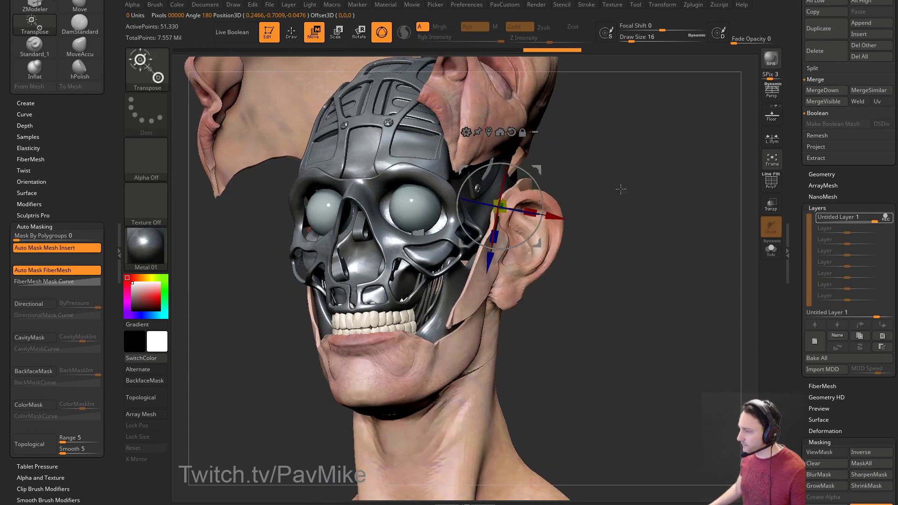
{"action": "left_click_drag", "start_coordinate": [615, 189], "coordinate": [624, 202]}
Rotate the ear-and-cheek flap on the other side outward on two axes.
{"action": "left_click", "coordinate": [403, 295], "text": "alt"}
{"action": "left_click_drag", "start_coordinate": [621, 274], "coordinate": [625, 272]}
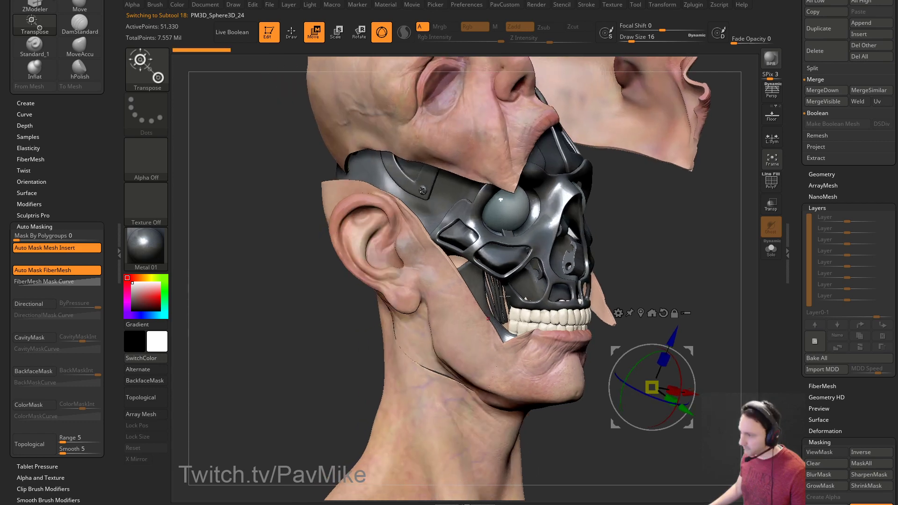
{"action": "left_click", "coordinate": [408, 218], "text": "alt"}
{"action": "left_click_drag", "start_coordinate": [650, 234], "coordinate": [572, 238]}
{"action": "left_click_drag", "start_coordinate": [379, 242], "coordinate": [374, 235]}
{"action": "left_click_drag", "start_coordinate": [425, 214], "coordinate": [436, 247]}
{"action": "key", "text": "q"}
{"action": "mouse_move", "coordinate": [641, 368]}
{"action": "left_mouse_down"}
{"action": "mouse_move", "coordinate": [647, 310]}
{"action": "mouse_move", "coordinate": [512, 312]}
{"action": "mouse_move", "coordinate": [563, 295]}
{"action": "left_mouse_up"}
{"action": "left_click", "coordinate": [510, 312], "text": "alt"}
{"action": "key", "text": "w"}
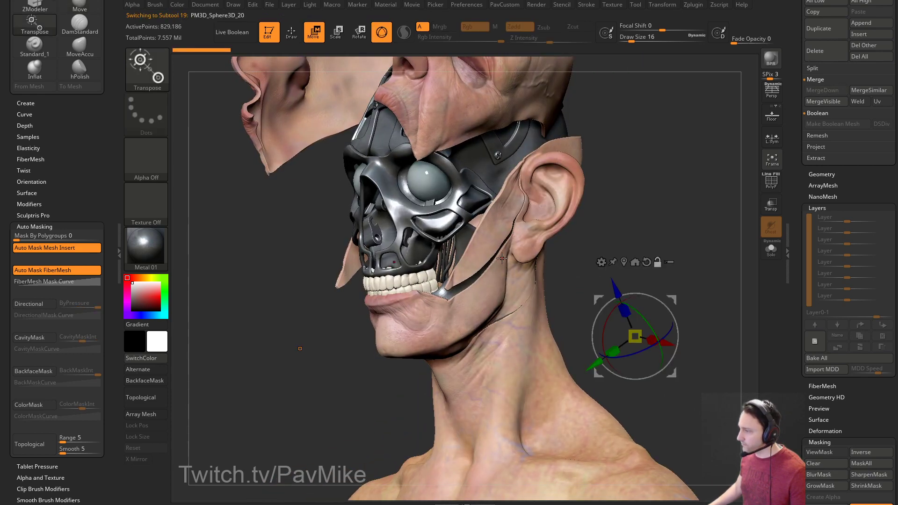
Select the lower jaw skin and try rotating and narrowing it to expose the metal chin.
{"action": "left_click", "coordinate": [446, 316], "text": "alt"}
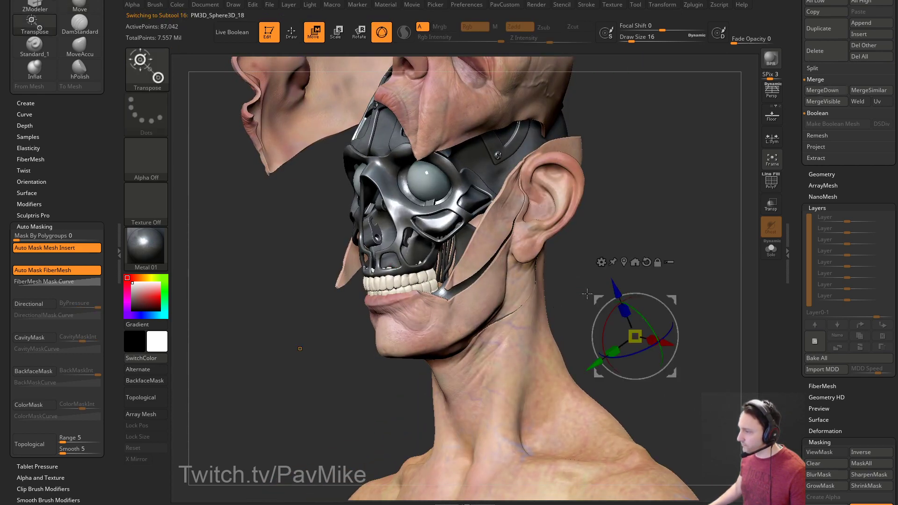
{"action": "left_click", "coordinate": [444, 322], "text": "alt"}
{"action": "right_click_drag", "start_coordinate": [444, 322], "coordinate": [476, 341]}
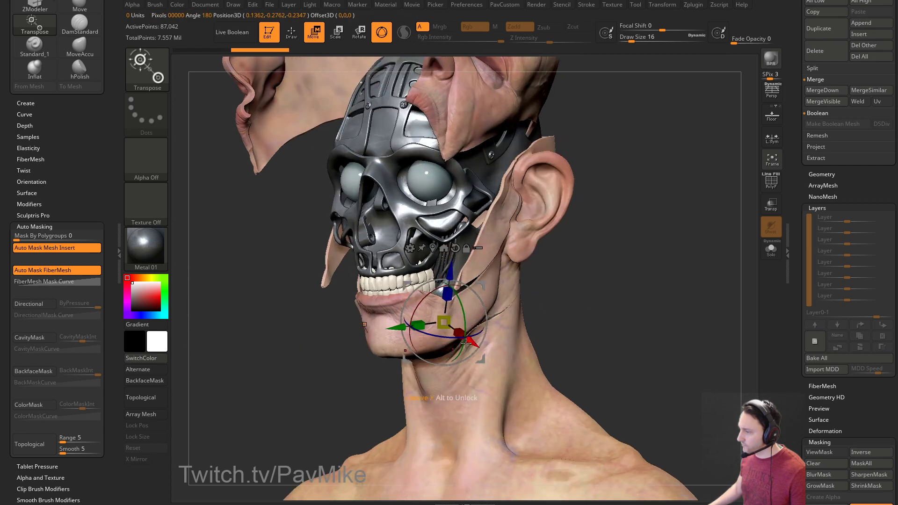
{"action": "left_click_drag", "start_coordinate": [451, 336], "coordinate": [469, 335]}
{"action": "key", "text": "ctrl+z"}
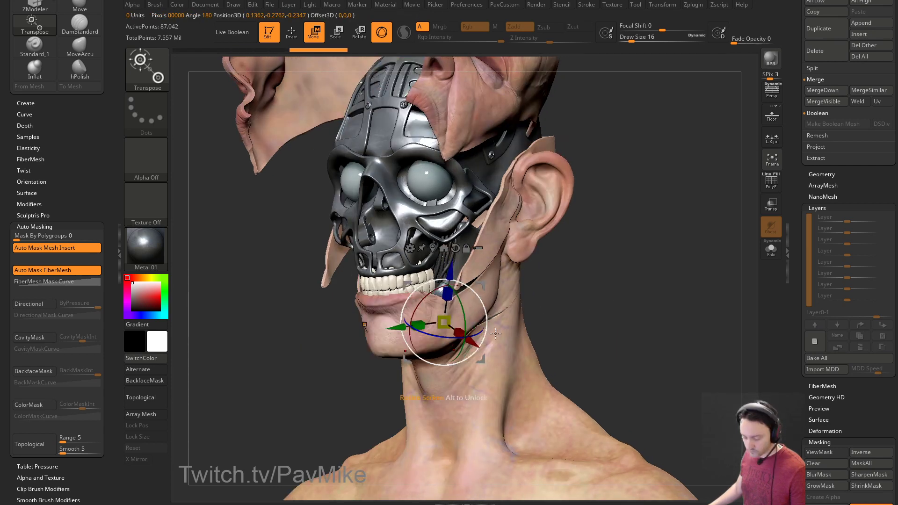
{"action": "left_click_drag", "start_coordinate": [561, 312], "coordinate": [638, 305]}
{"action": "left_click_drag", "start_coordinate": [468, 331], "coordinate": [468, 330]}
{"action": "right_click_drag", "start_coordinate": [485, 292], "coordinate": [526, 336]}
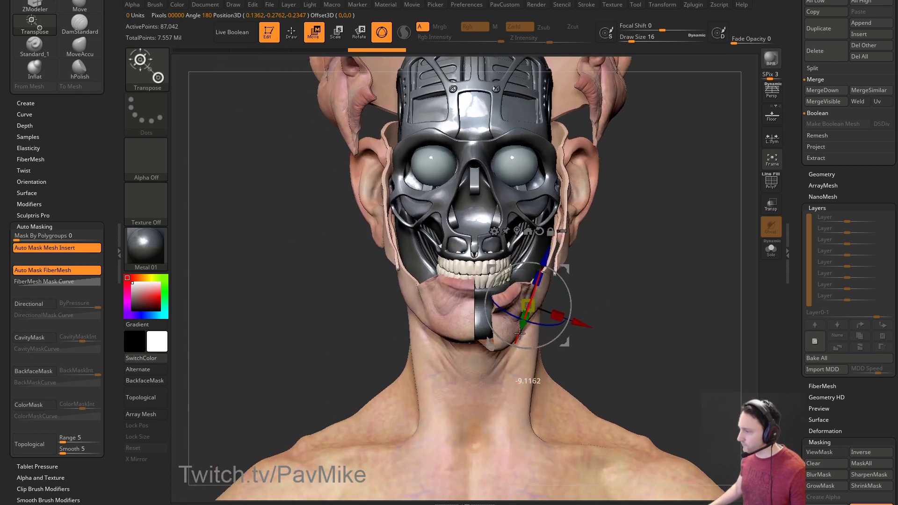
{"action": "key", "text": "q"}
{"action": "key", "text": "w"}
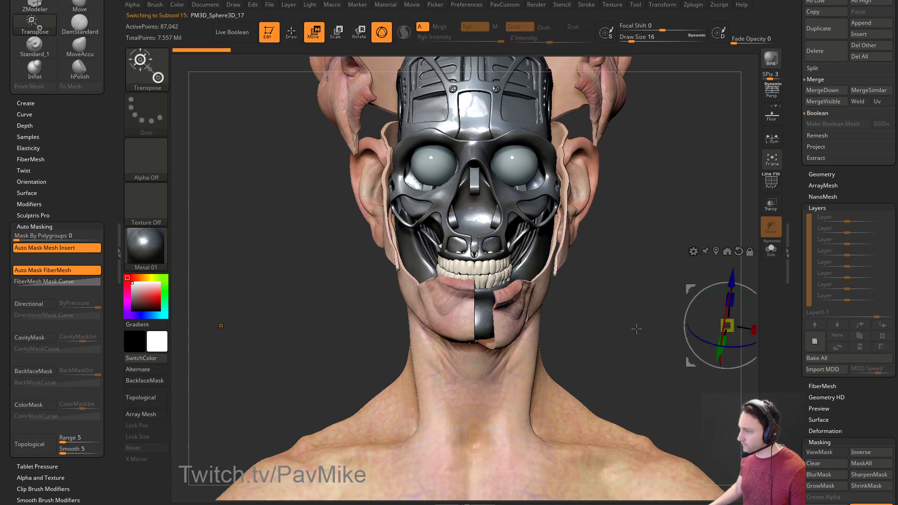
{"action": "right_click_drag", "start_coordinate": [633, 327], "coordinate": [585, 323]}
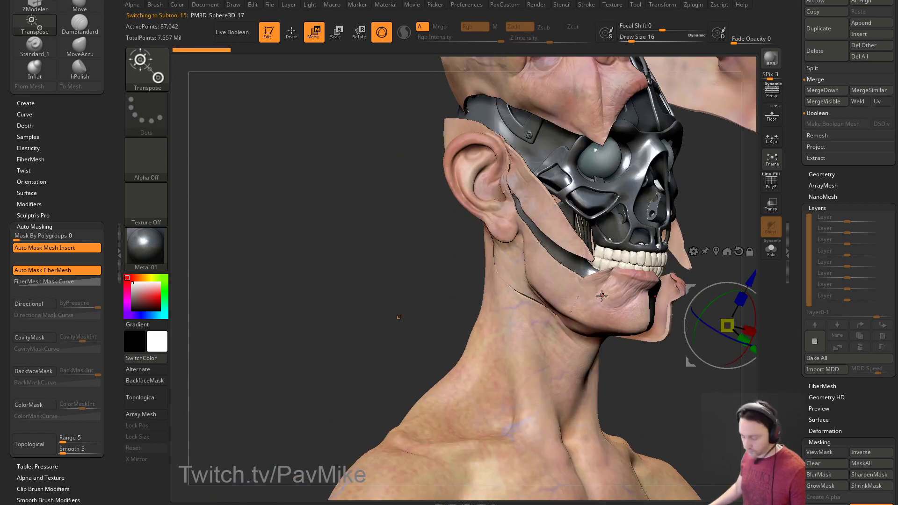
Solo the jaw briefly, then rotate and scale the jaw skin and undo those transforms.
{"action": "left_click", "coordinate": [770, 250]}
{"action": "left_click", "coordinate": [771, 250]}
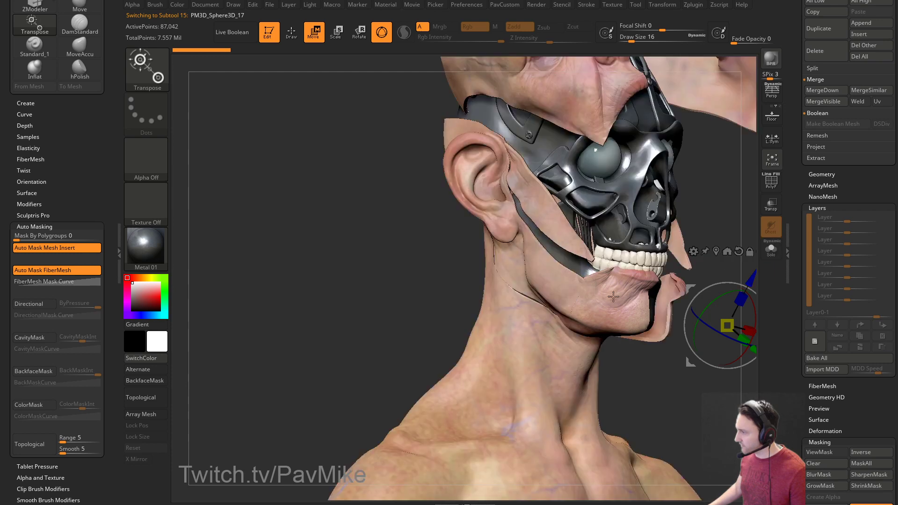
{"action": "left_click", "coordinate": [587, 285]}
{"action": "right_click_drag", "start_coordinate": [587, 294], "coordinate": [580, 289]}
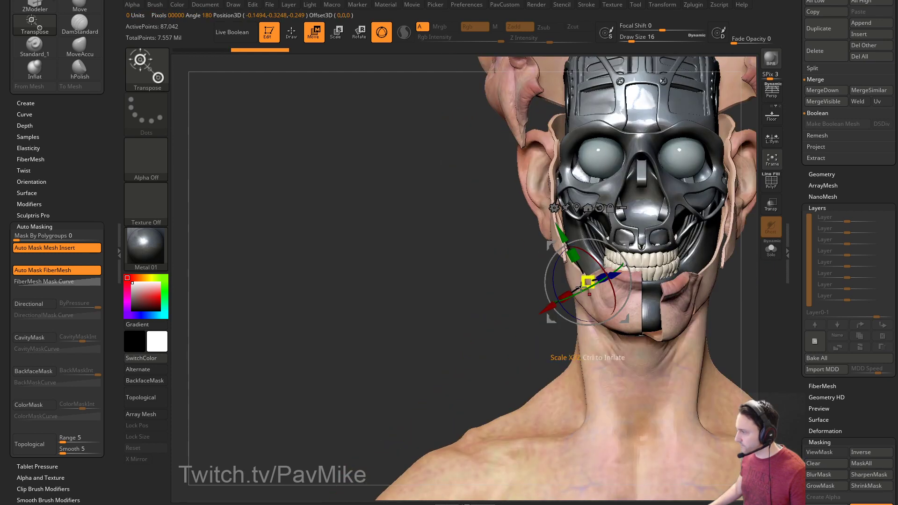
{"action": "left_click_drag", "start_coordinate": [585, 292], "coordinate": [573, 294]}
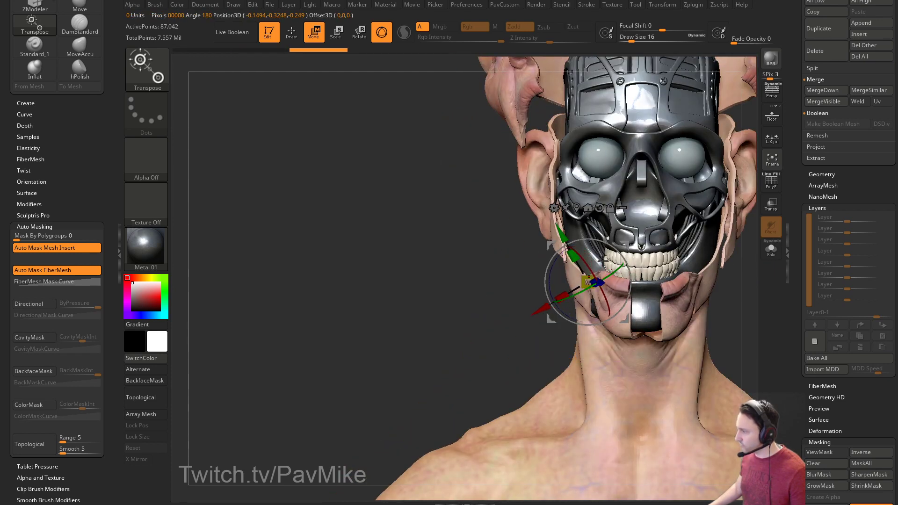
{"action": "left_click_drag", "start_coordinate": [577, 256], "coordinate": [552, 264]}
{"action": "right_click_drag", "start_coordinate": [487, 312], "coordinate": [256, 314], "text": "alt"}
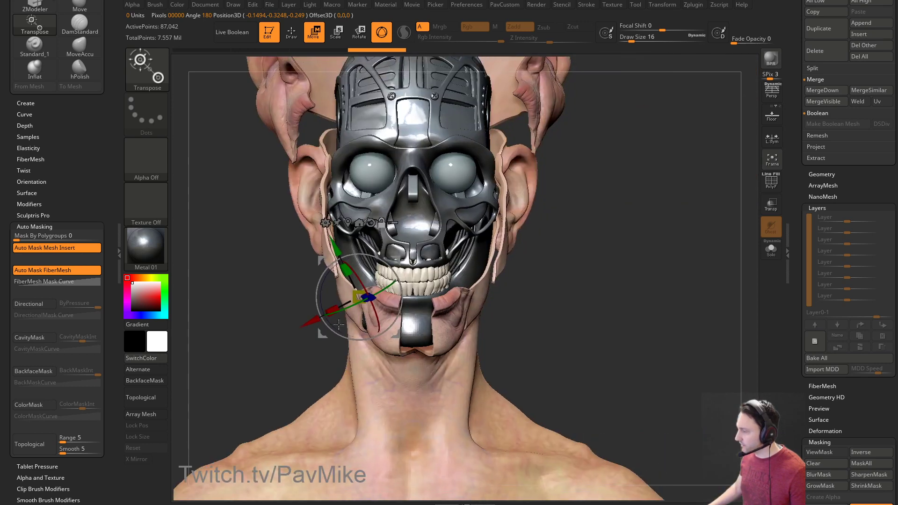
{"action": "key", "text": "ctrl+z"}
{"action": "key", "text": "ctrl+z"}
{"action": "key", "text": "ctrl+z"}
{"action": "key", "text": "ctrl+z"}
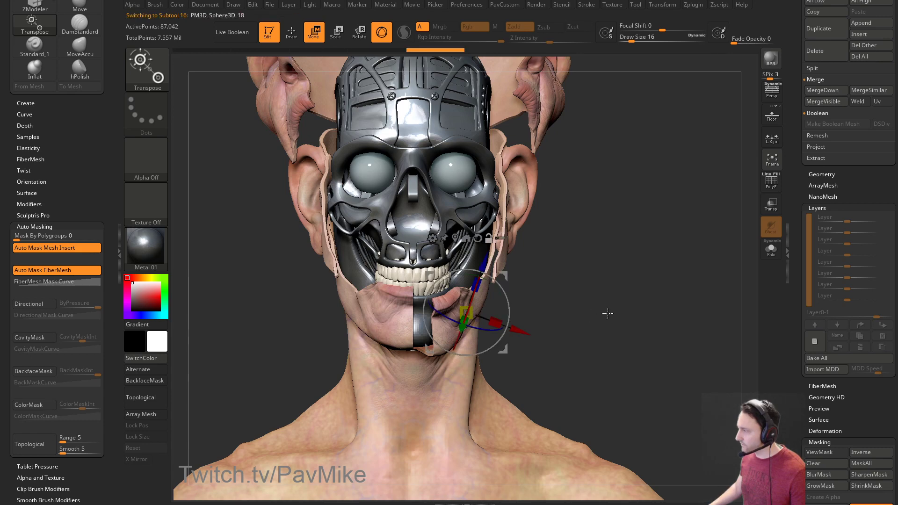
Select the ear and cheek piece and step through the recent jaw and cheek edits with undo and redo.
{"action": "key", "text": "q"}
{"action": "left_click_drag", "start_coordinate": [627, 308], "coordinate": [533, 284]}
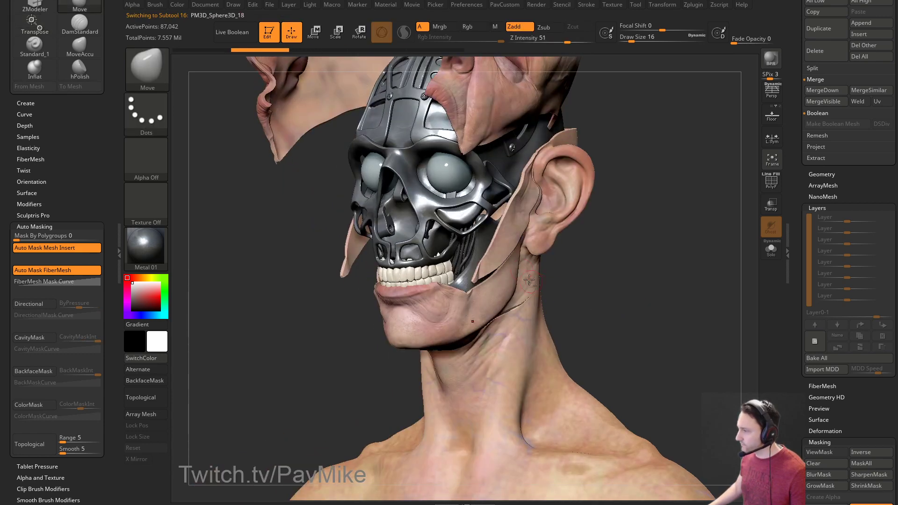
{"action": "left_click_drag", "start_coordinate": [507, 244], "coordinate": [384, 302]}
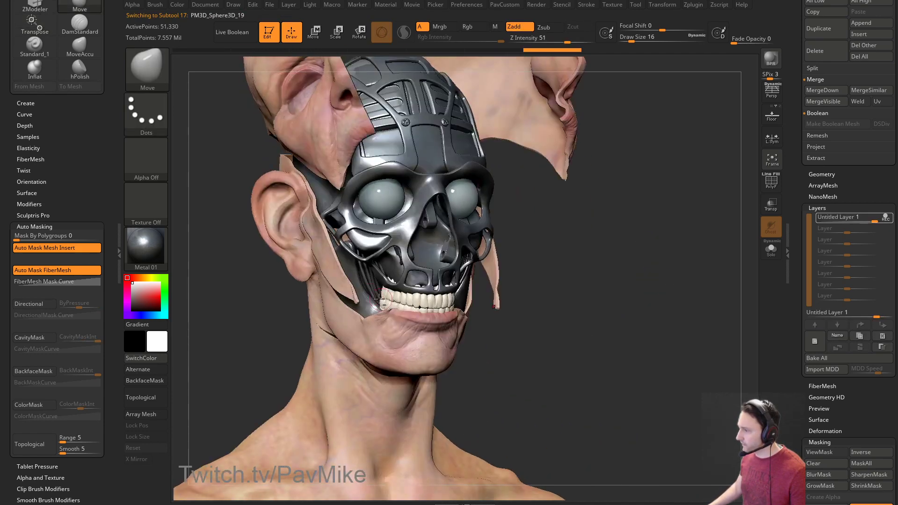
{"action": "left_click", "coordinate": [334, 273], "text": "alt"}
{"action": "left_click_drag", "start_coordinate": [629, 275], "coordinate": [642, 304]}
{"action": "key", "text": "ctrl+z"}
{"action": "key", "text": "ctrl+z"}
{"action": "key", "text": "ctrl+z"}
{"action": "key", "text": "ctrl+z"}
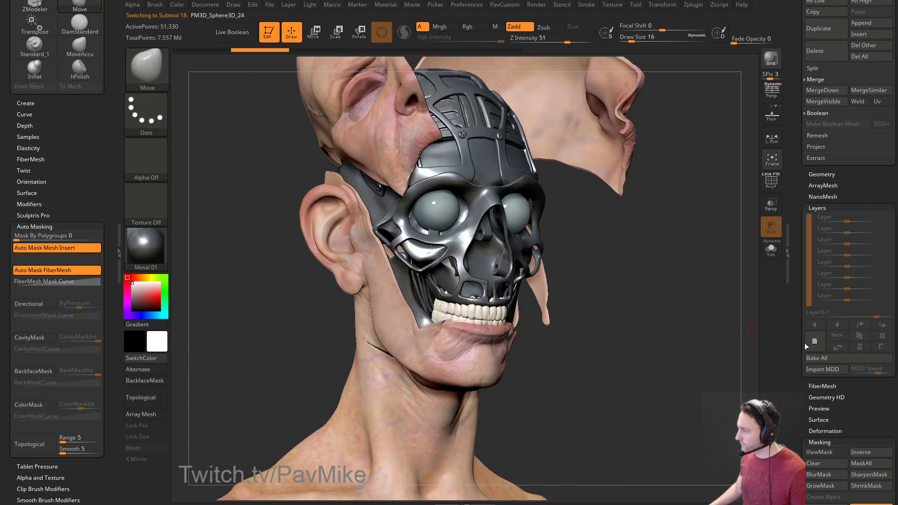
{"action": "key", "text": "ctrl+shift+z"}
{"action": "key", "text": "w"}
{"action": "mouse_move", "coordinate": [290, 290]}
{"action": "left_mouse_down"}
{"action": "mouse_move", "coordinate": [419, 233]}
{"action": "mouse_move", "coordinate": [410, 226]}
{"action": "left_mouse_up"}
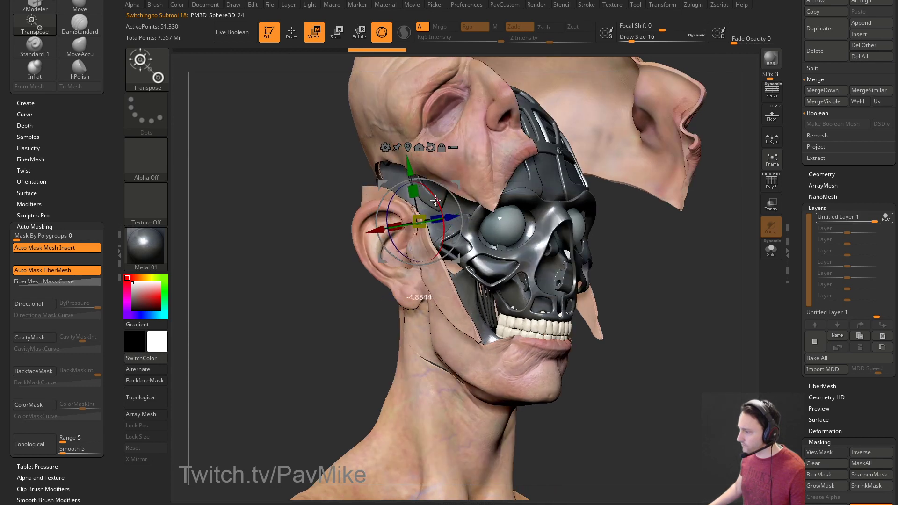
{"action": "key", "text": "ctrl+shift+z"}
Redo the jaw split and rotate the lower jaw skin piece open over the metal strip.
{"action": "key", "text": "q"}
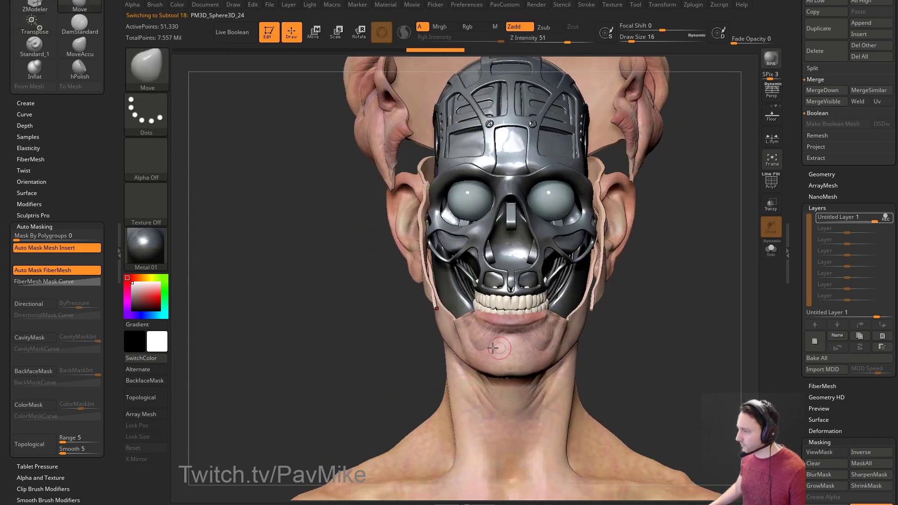
{"action": "left_click", "coordinate": [517, 344], "text": "alt"}
{"action": "left_click_drag", "start_coordinate": [617, 344], "coordinate": [665, 342]}
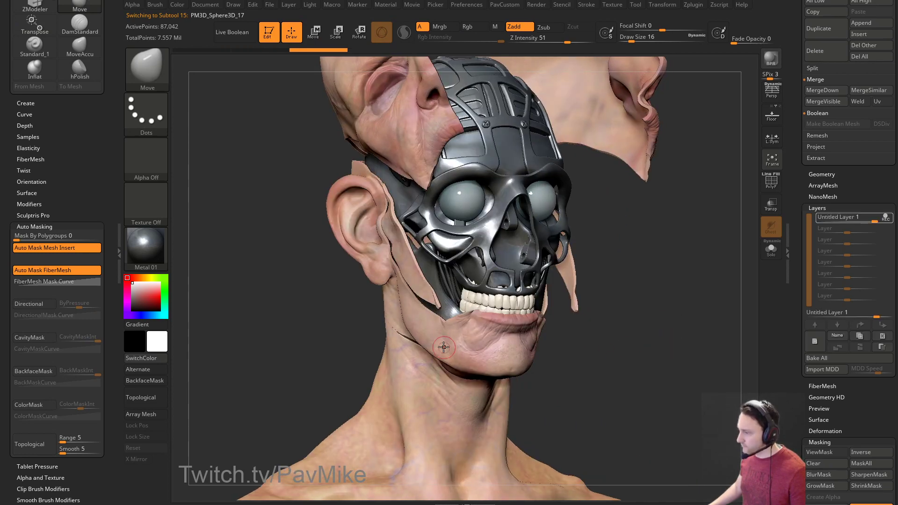
{"action": "key", "text": "w"}
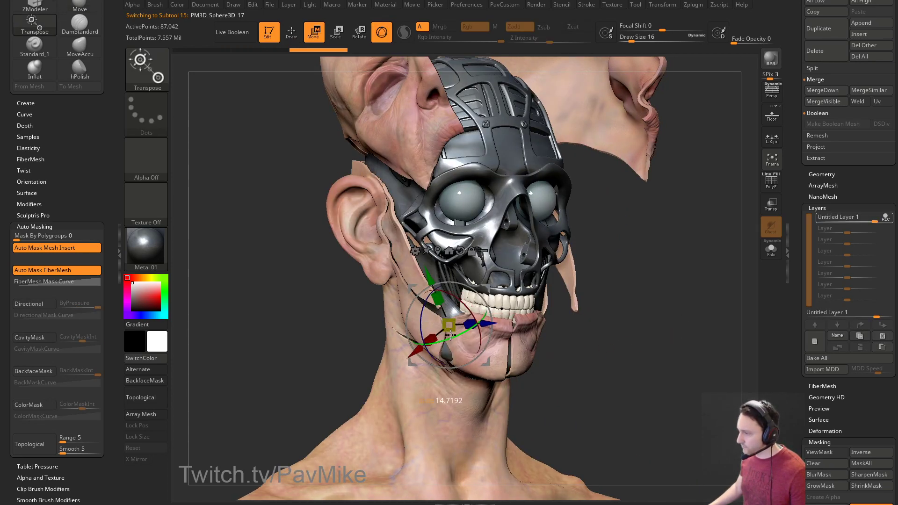
{"action": "key", "text": "ctrl+shift+z"}
{"action": "left_click_drag", "start_coordinate": [487, 307], "coordinate": [458, 345]}
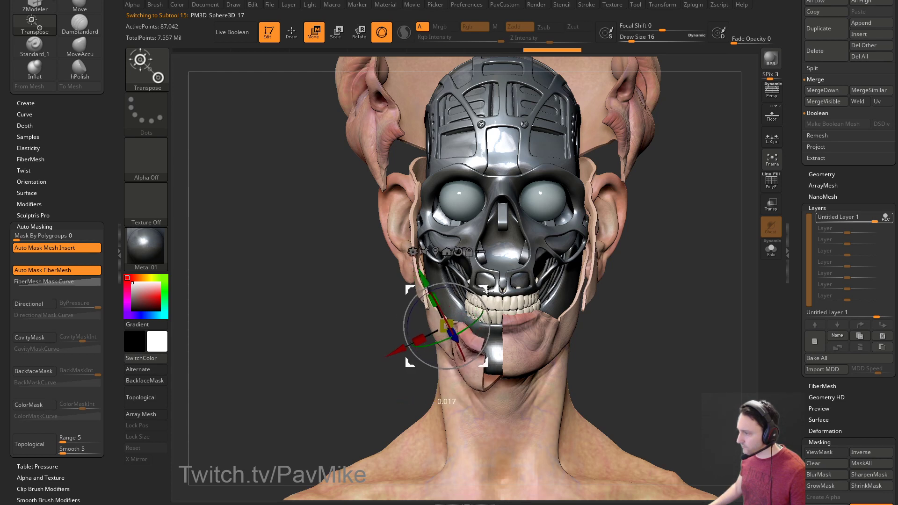
Reselect the jaw skin piece and nudge it slightly down with the Transpose gizmo.
{"action": "key", "text": "q"}
{"action": "mouse_move", "coordinate": [642, 333]}
{"action": "left_mouse_down"}
{"action": "mouse_move", "coordinate": [542, 358]}
{"action": "mouse_move", "coordinate": [460, 362]}
{"action": "left_mouse_up"}
{"action": "left_click", "coordinate": [605, 351], "text": "alt"}
{"action": "left_click", "coordinate": [460, 361], "text": "alt"}
{"action": "mouse_move", "coordinate": [580, 357]}
{"action": "left_mouse_down"}
{"action": "mouse_move", "coordinate": [643, 340]}
{"action": "mouse_move", "coordinate": [584, 342]}
{"action": "left_mouse_up"}
{"action": "key", "text": "w"}
{"action": "left_click_drag", "start_coordinate": [533, 289], "coordinate": [673, 315]}
Add a new sculpt layer to the jaw piece and orbit around to inspect it.
{"action": "left_click", "coordinate": [813, 342]}
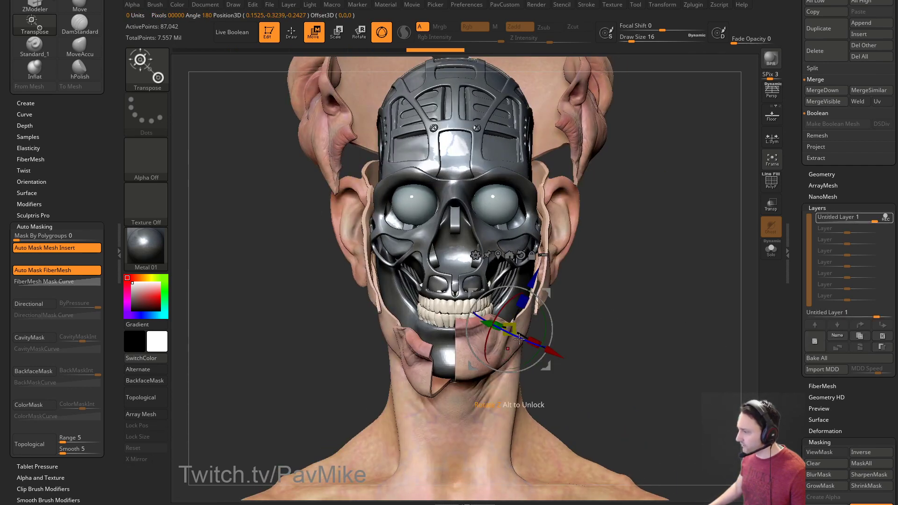
{"action": "left_click_drag", "start_coordinate": [535, 342], "coordinate": [376, 421]}
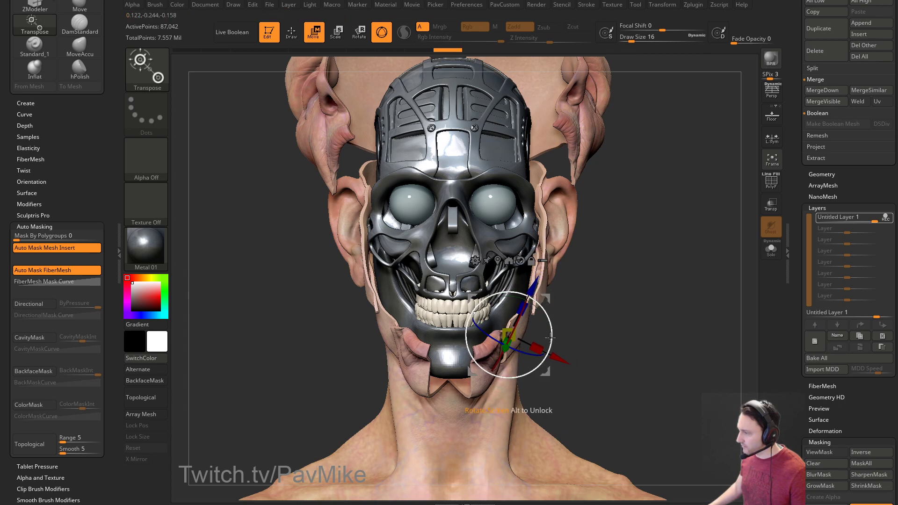
{"action": "left_click_drag", "start_coordinate": [599, 315], "coordinate": [389, 388]}
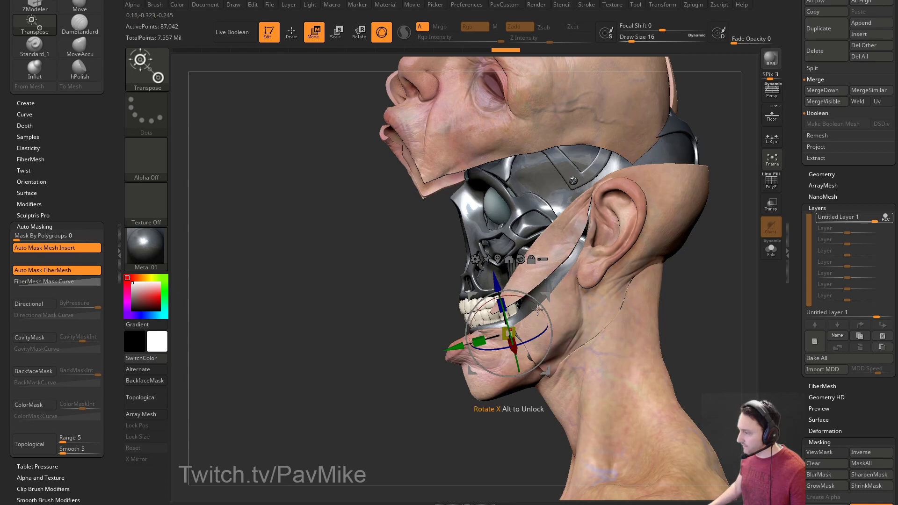
{"action": "left_click_drag", "start_coordinate": [539, 309], "coordinate": [517, 355]}
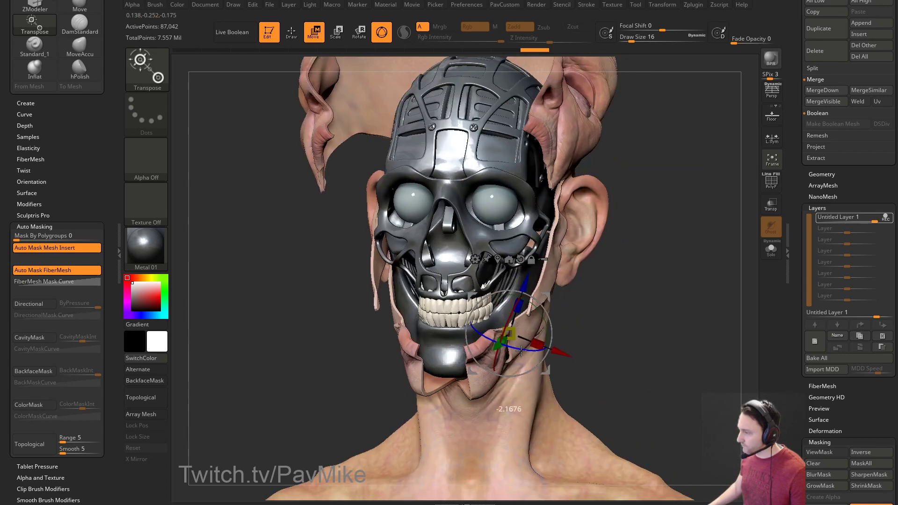
{"action": "key", "text": "q"}
{"action": "mouse_move", "coordinate": [649, 354]}
{"action": "left_mouse_down"}
{"action": "mouse_move", "coordinate": [635, 380]}
{"action": "mouse_move", "coordinate": [687, 394]}
{"action": "mouse_move", "coordinate": [607, 330]}
{"action": "left_mouse_up"}
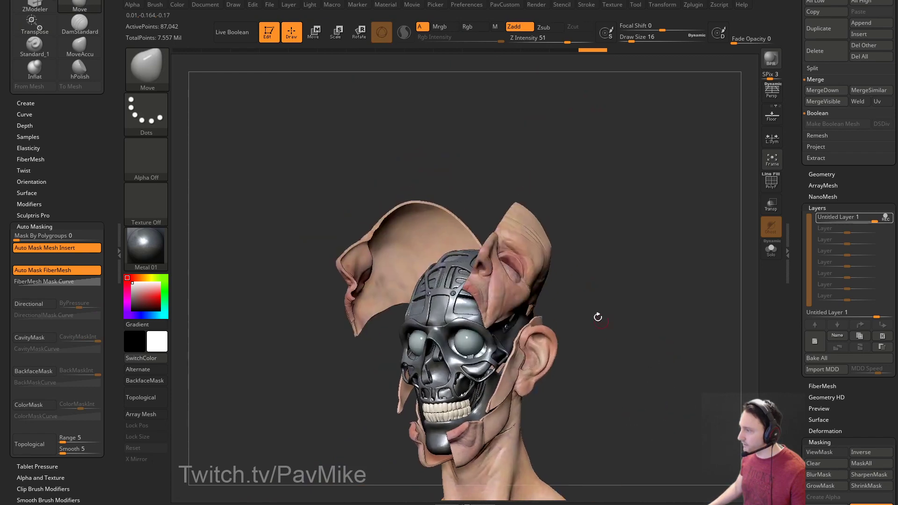
Swing the face shell further open and tilt it sideways around the skull.
{"action": "left_click_drag", "start_coordinate": [671, 349], "coordinate": [752, 270]}
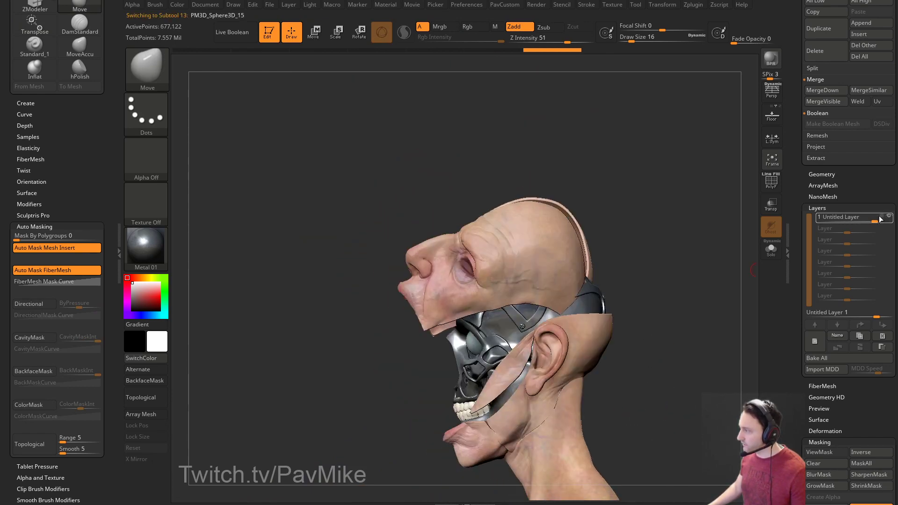
{"action": "key", "text": "w"}
{"action": "left_click_drag", "start_coordinate": [586, 279], "coordinate": [638, 281]}
{"action": "left_click_drag", "start_coordinate": [537, 273], "coordinate": [604, 280]}
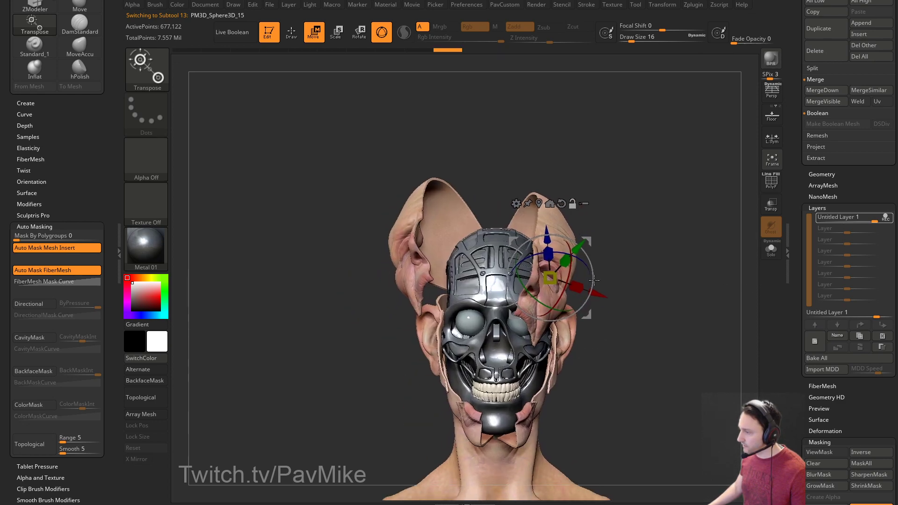
{"action": "left_click_drag", "start_coordinate": [657, 266], "coordinate": [654, 261]}
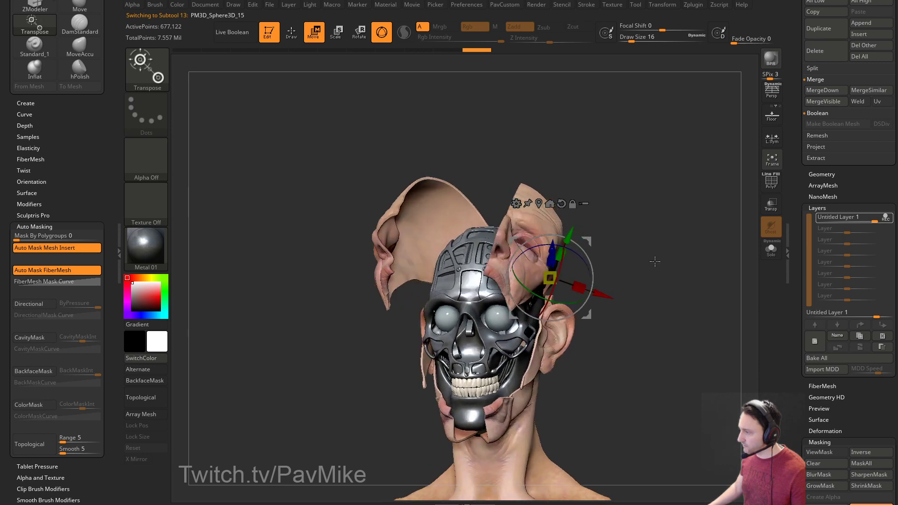
{"action": "left_click_drag", "start_coordinate": [574, 256], "coordinate": [578, 253]}
{"action": "left_click_drag", "start_coordinate": [528, 286], "coordinate": [534, 295]}
Orbit from side profile to back to front to inspect the opened shell.
{"action": "key", "text": "q"}
{"action": "mouse_move", "coordinate": [653, 268]}
{"action": "left_mouse_down", "text": "alt"}
{"action": "mouse_move", "coordinate": [699, 267]}
{"action": "mouse_move", "coordinate": [623, 310]}
{"action": "mouse_move", "coordinate": [560, 302]}
{"action": "mouse_move", "coordinate": [729, 255]}
{"action": "left_mouse_up", "text": "alt"}
{"action": "key", "text": "w"}
{"action": "key", "text": "q"}
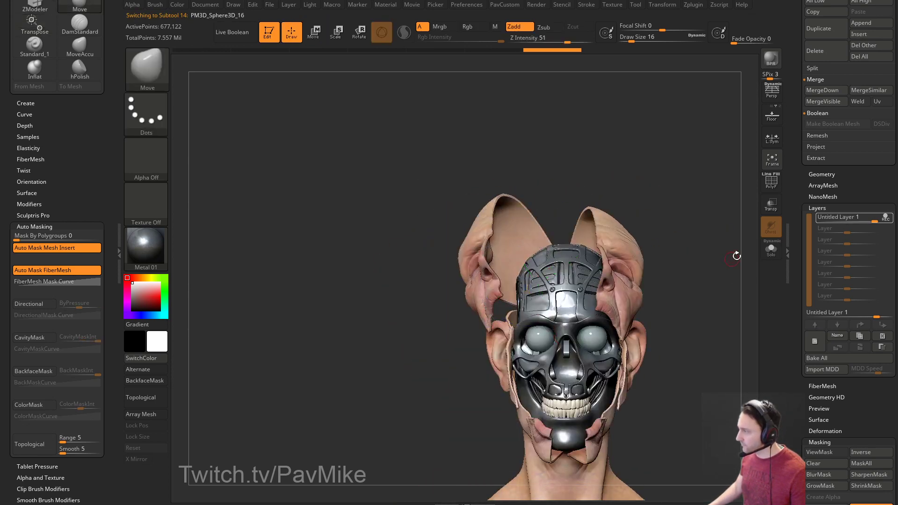
{"action": "scroll", "coordinate": [791, 216], "scroll_direction": "up", "scroll_amount": 5}
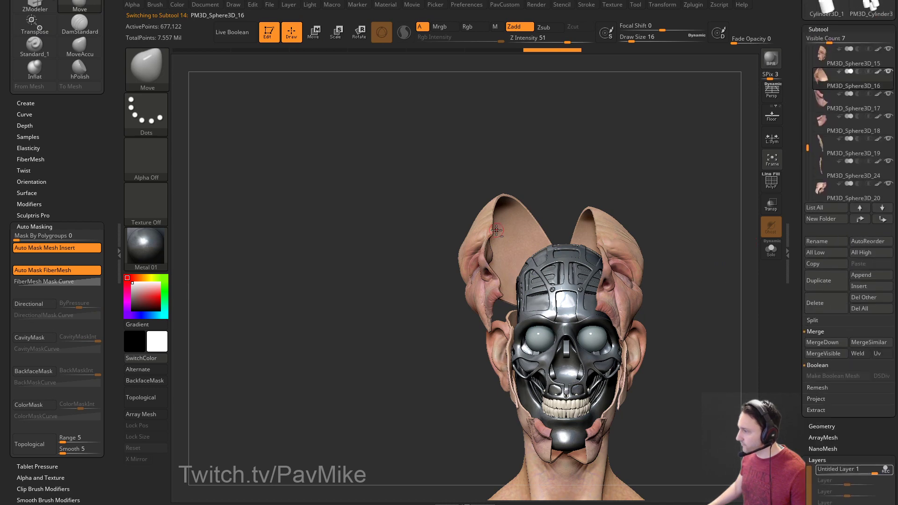
{"action": "left_click_drag", "start_coordinate": [696, 235], "coordinate": [795, 251]}
{"action": "left_click_drag", "start_coordinate": [609, 247], "coordinate": [651, 258]}
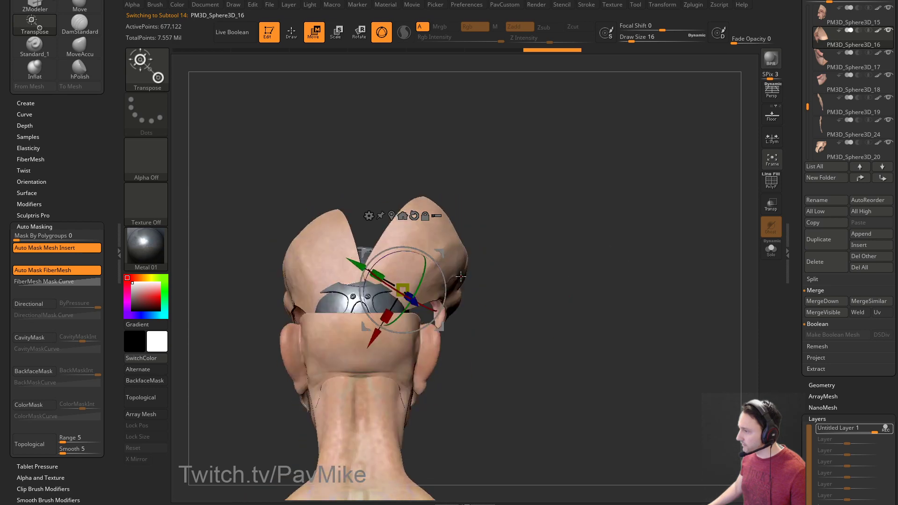
{"action": "left_click_drag", "start_coordinate": [550, 274], "coordinate": [465, 276]}
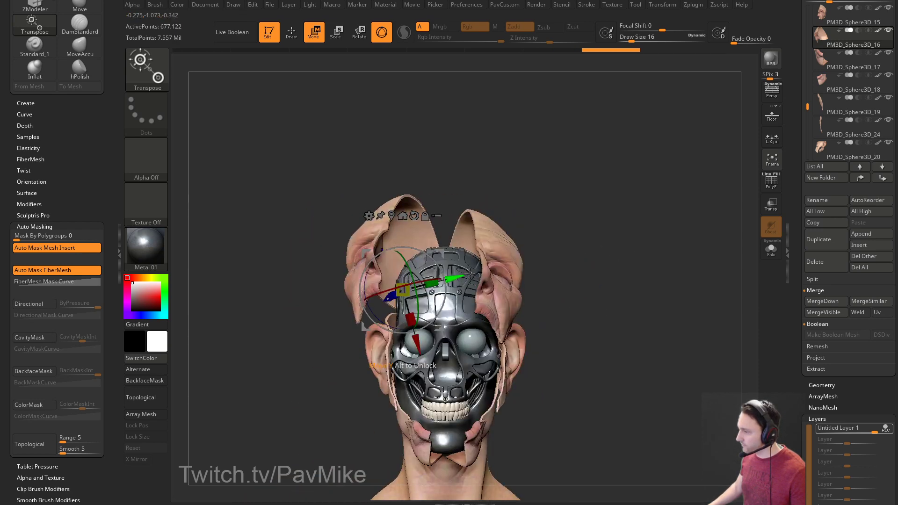
Rotate the skin flap slightly into place and turn on perspective display.
{"action": "mouse_move", "coordinate": [411, 279]}
{"action": "left_mouse_down"}
{"action": "mouse_move", "coordinate": [376, 292]}
{"action": "mouse_move", "coordinate": [421, 306]}
{"action": "left_mouse_up"}
{"action": "key", "text": "q"}
{"action": "mouse_move", "coordinate": [613, 255]}
{"action": "left_mouse_down"}
{"action": "mouse_move", "coordinate": [596, 255]}
{"action": "mouse_move", "coordinate": [675, 239]}
{"action": "mouse_move", "coordinate": [598, 248]}
{"action": "left_mouse_up"}
{"action": "left_click", "coordinate": [770, 91]}
{"action": "left_click_drag", "start_coordinate": [706, 192], "coordinate": [730, 124]}
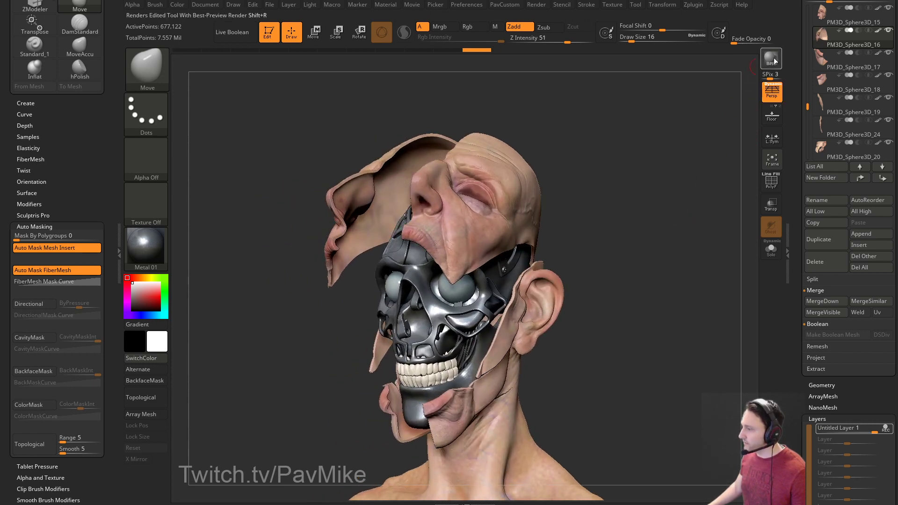
Double the 1250×953 document with proportions unlocked, then clear the model from the canvas.
{"action": "left_click_drag", "start_coordinate": [650, 187], "coordinate": [641, 145], "text": "alt"}
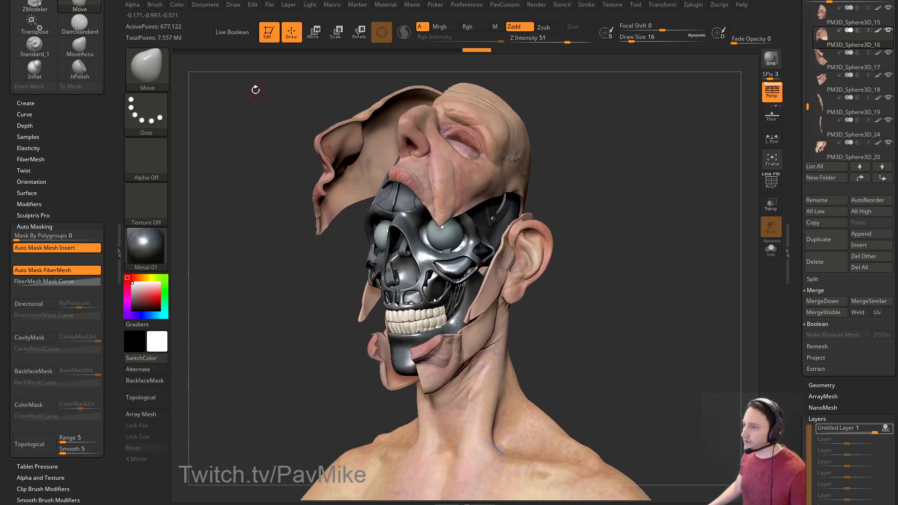
{"action": "left_click", "coordinate": [214, 5]}
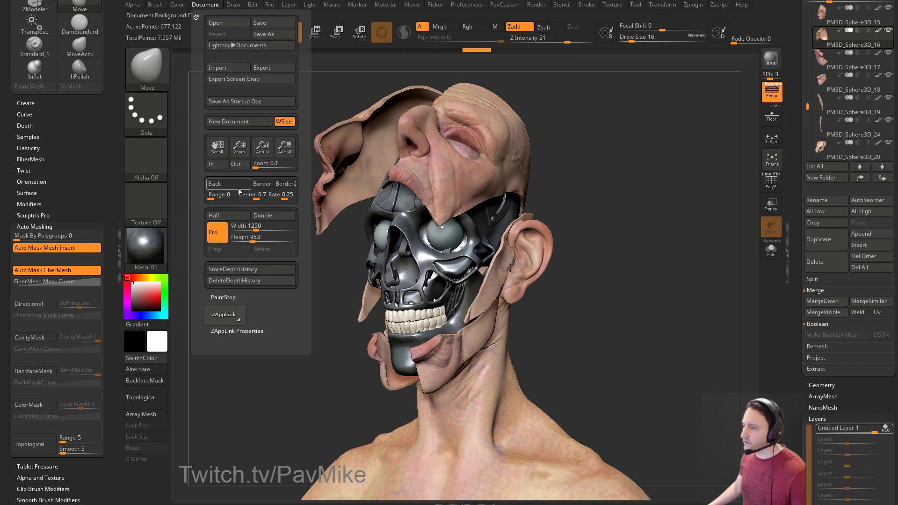
{"action": "left_click", "coordinate": [227, 237]}
{"action": "left_click", "coordinate": [268, 222]}
{"action": "left_click", "coordinate": [417, 237]}
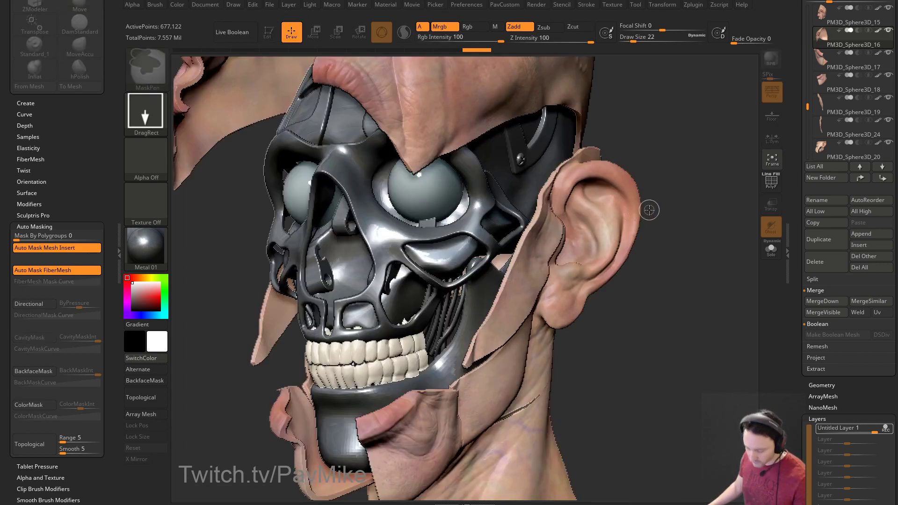
{"action": "key", "text": "ctrl+n"}
Close Substance Painter, discarding the unsaved skull texturing changes.
{"action": "left_click", "coordinate": [216, 9]}
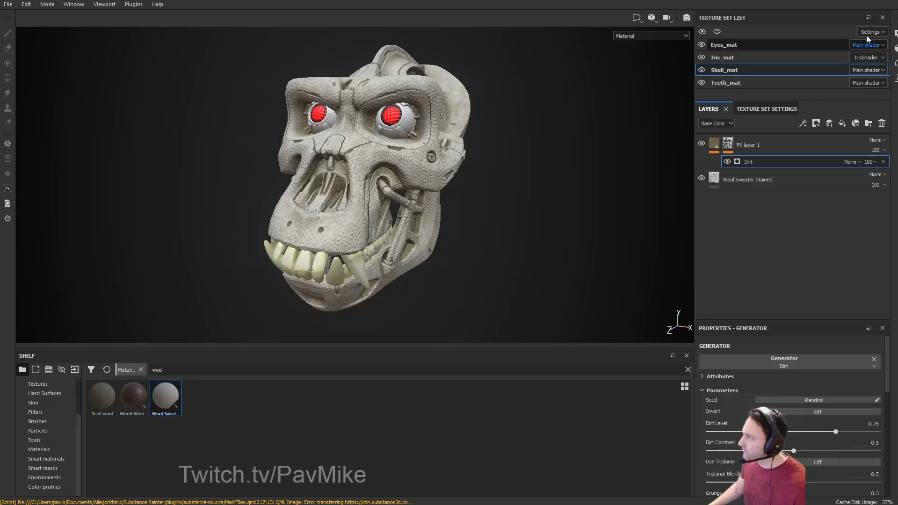
{"action": "left_click", "coordinate": [886, 1]}
{"action": "left_click", "coordinate": [422, 265]}
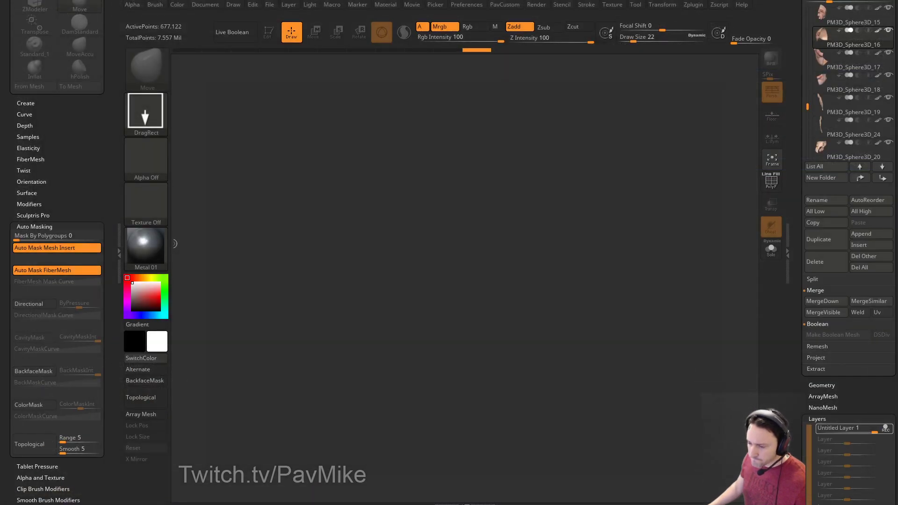
Close Autodesk Maya without saving the scene.
{"action": "left_click", "coordinate": [33, 504]}
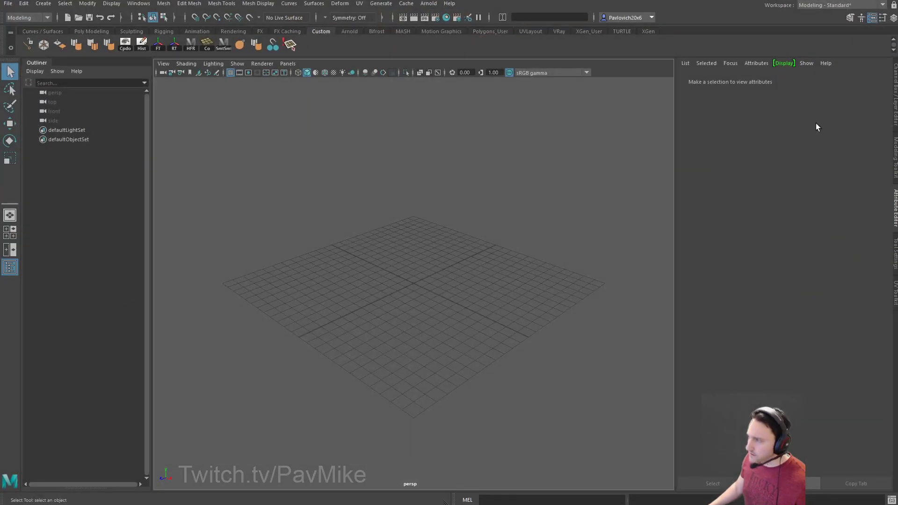
{"action": "left_click", "coordinate": [894, 13]}
{"action": "left_click", "coordinate": [405, 206]}
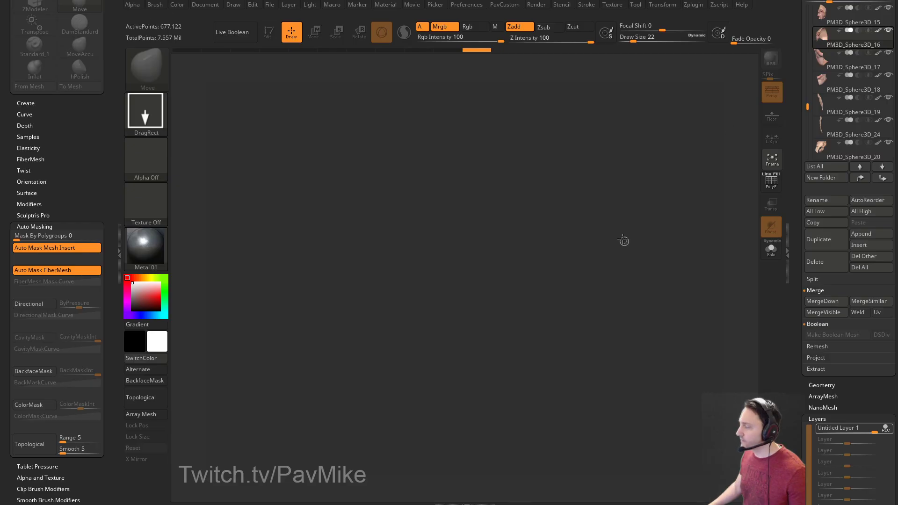
Draw the bust onto the empty canvas, enter Edit mode and frame it.
{"action": "left_click_drag", "start_coordinate": [797, 145], "coordinate": [807, 304]}
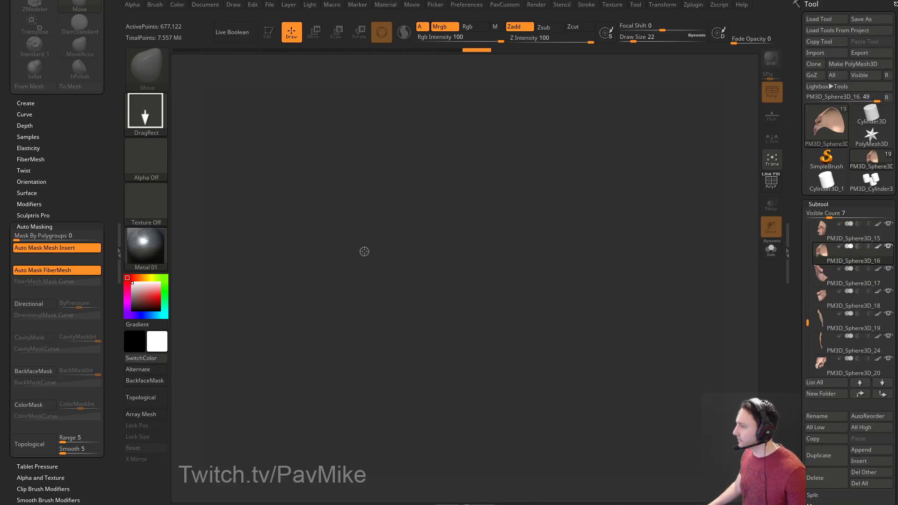
{"action": "key", "text": "s"}
{"action": "left_click", "coordinate": [457, 254]}
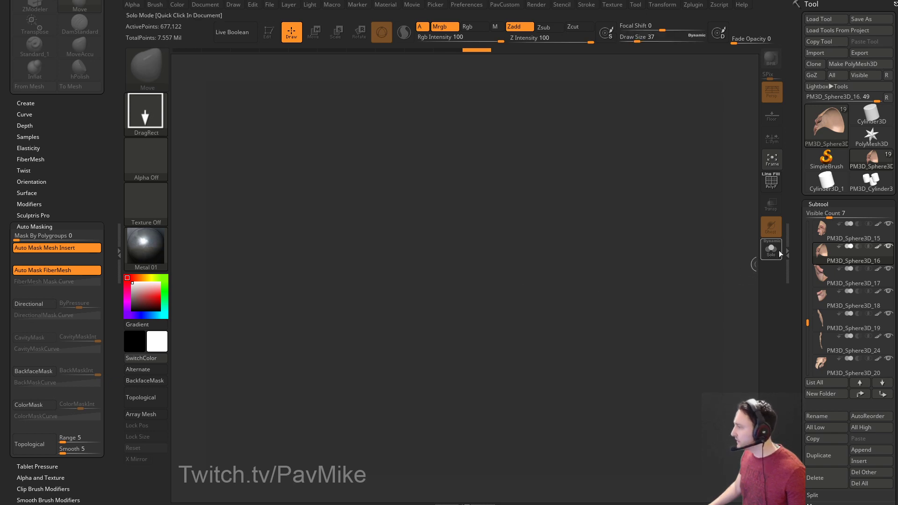
{"action": "left_click_drag", "start_coordinate": [439, 301], "coordinate": [467, 356]}
{"action": "key", "text": "t"}
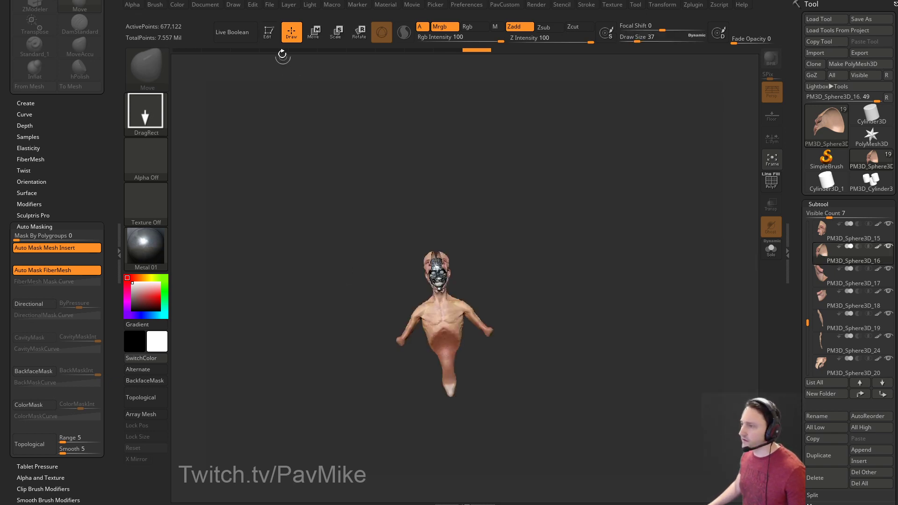
{"action": "key", "text": "t"}
{"action": "mouse_move", "coordinate": [380, 164]}
{"action": "left_mouse_down"}
{"action": "mouse_move", "coordinate": [621, 297]}
{"action": "mouse_move", "coordinate": [656, 235]}
{"action": "mouse_move", "coordinate": [643, 237]}
{"action": "mouse_move", "coordinate": [651, 240]}
{"action": "mouse_move", "coordinate": [647, 225]}
{"action": "left_mouse_up"}
{"action": "key", "text": "f"}
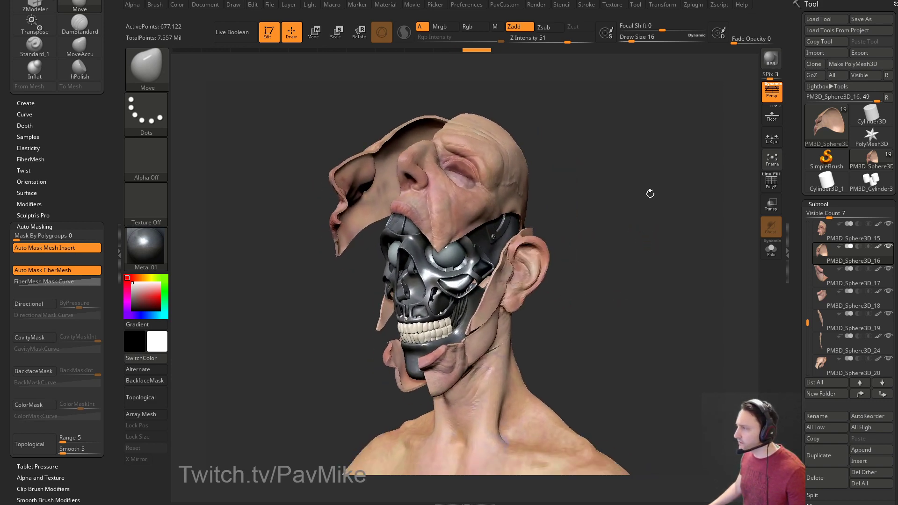
Select the MechanicalSkull003 subtool and make a BPR render of the head.
{"action": "mouse_move", "coordinate": [673, 351]}
{"action": "left_mouse_down"}
{"action": "mouse_move", "coordinate": [667, 333]}
{"action": "mouse_move", "coordinate": [678, 337]}
{"action": "mouse_move", "coordinate": [649, 336]}
{"action": "mouse_move", "coordinate": [650, 345]}
{"action": "left_mouse_up"}
{"action": "key", "text": "s"}
{"action": "key", "text": "s"}
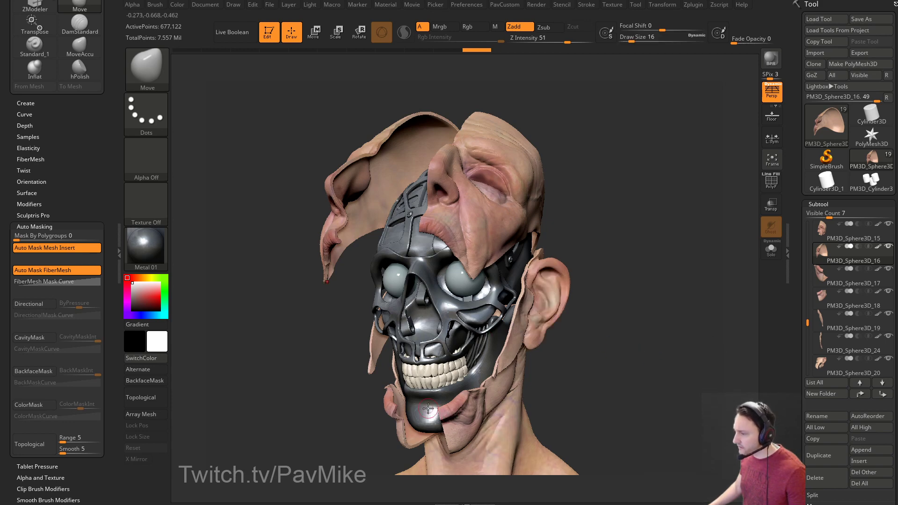
{"action": "left_click", "coordinate": [428, 408], "text": "alt"}
{"action": "key", "text": "space"}
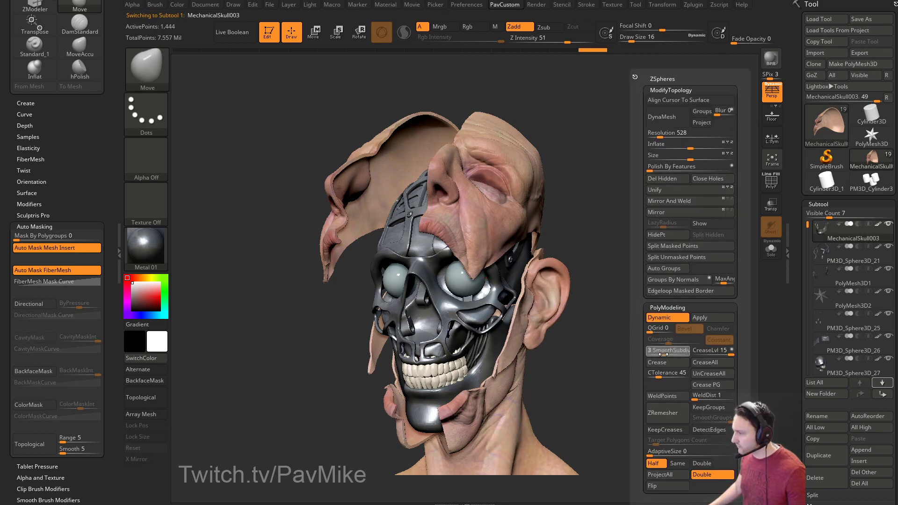
{"action": "key", "text": "shift+r"}
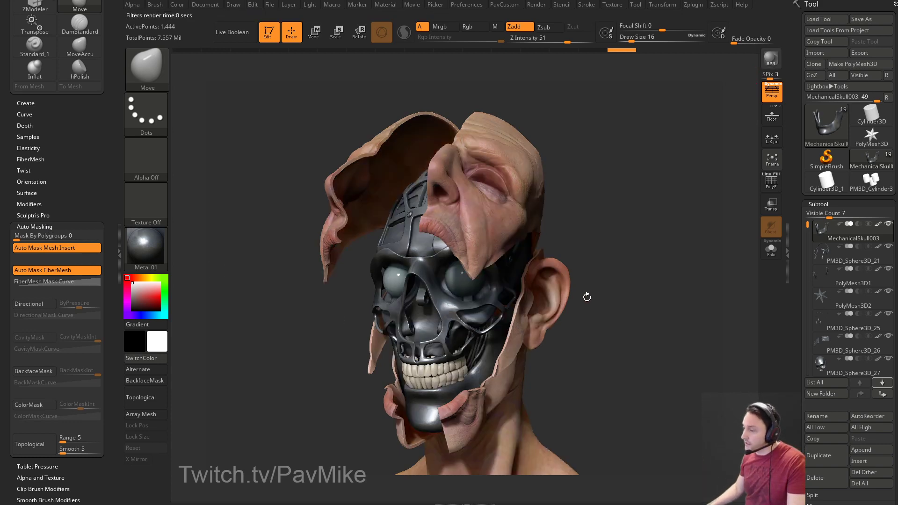
{"action": "left_click", "coordinate": [693, 5]}
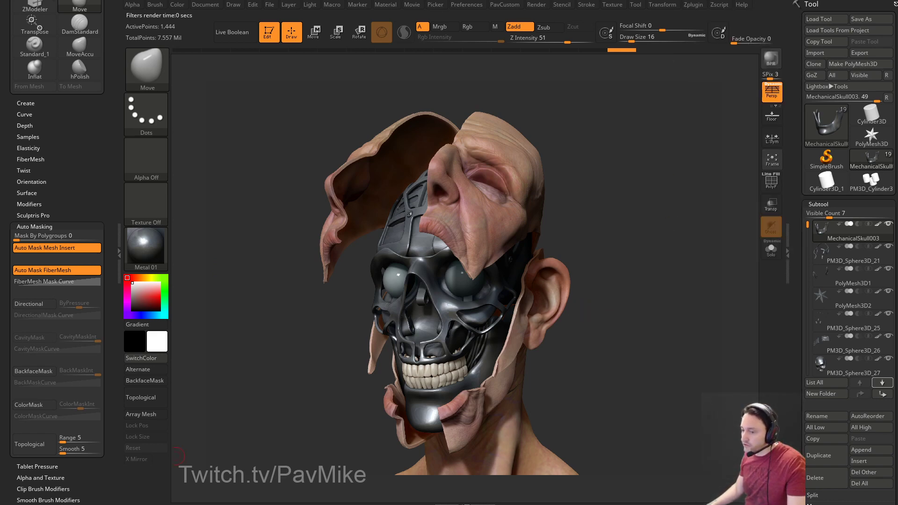
{"action": "key", "text": "alt+Tab"}
{"action": "key", "text": "alt+Tab"}
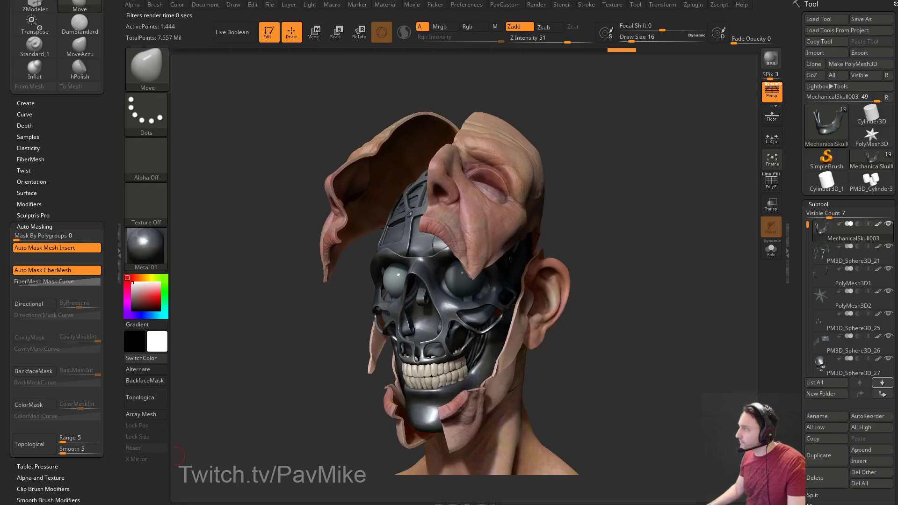
Run ZBrush To Photoshop's Send To Photoshop CC and dismiss the missing-path message.
{"action": "left_click", "coordinate": [693, 5]}
{"action": "scroll", "coordinate": [727, 210], "scroll_direction": "down", "scroll_amount": 5}
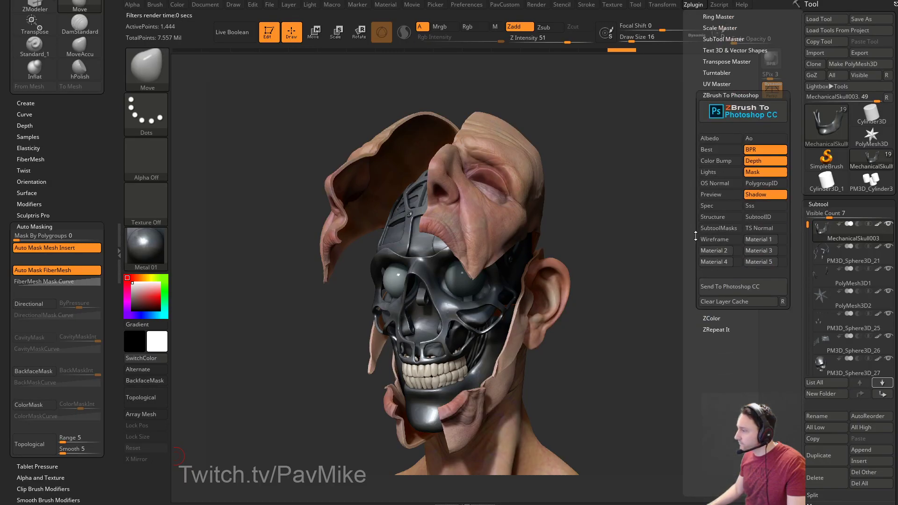
{"action": "left_click", "coordinate": [726, 286]}
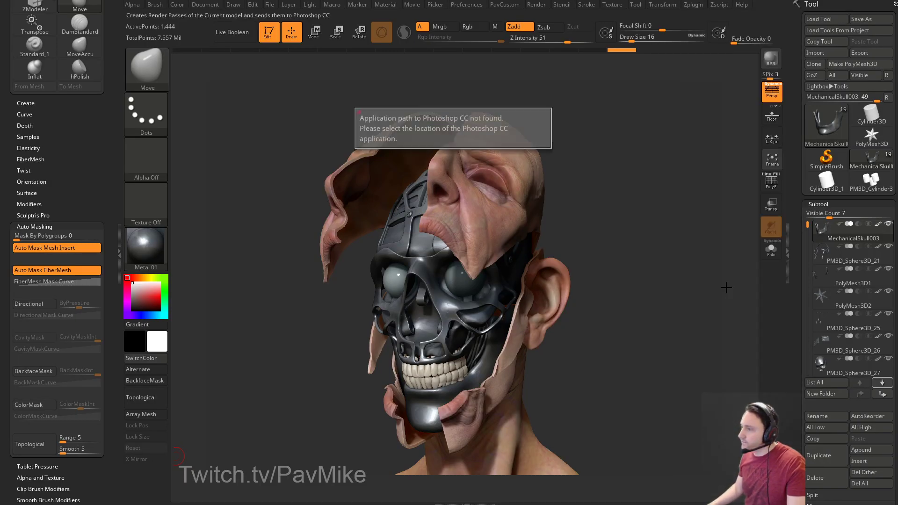
{"action": "left_click", "coordinate": [450, 132]}
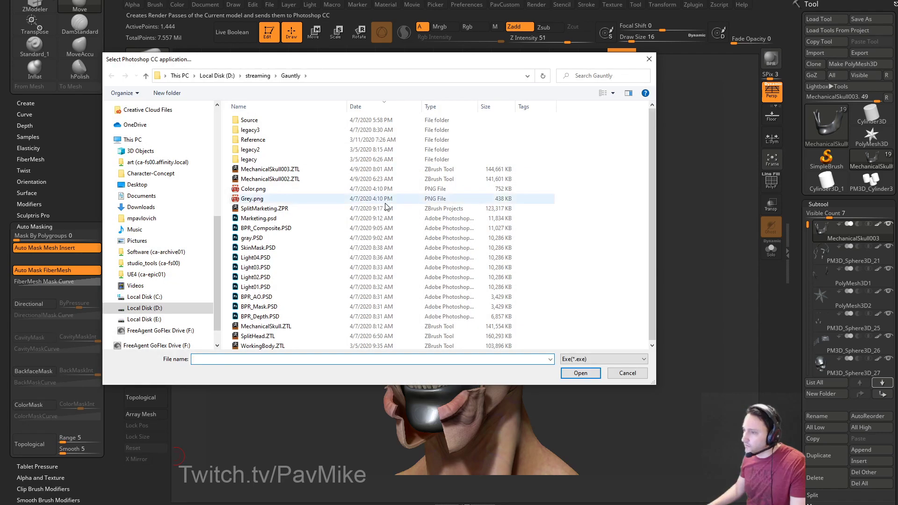
{"action": "left_click_drag", "start_coordinate": [345, 60], "coordinate": [346, 504]}
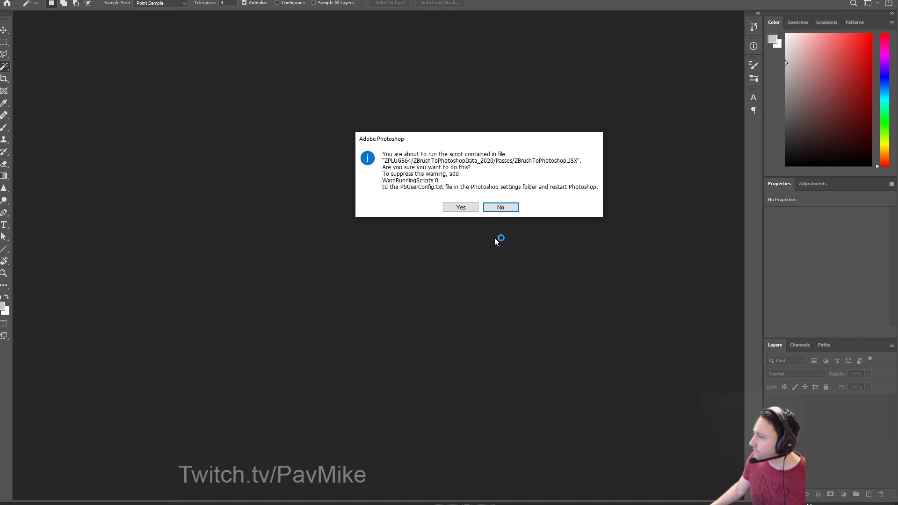
Allow the ZBrushToPhotoshop script to build the PSD, then return to ZBrush.
{"action": "left_click", "coordinate": [460, 207]}
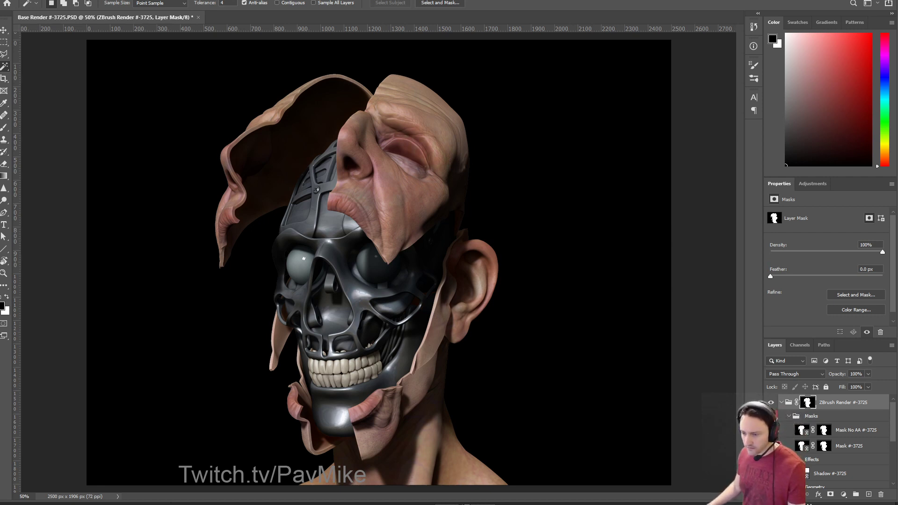
{"action": "key", "text": "alt+Tab"}
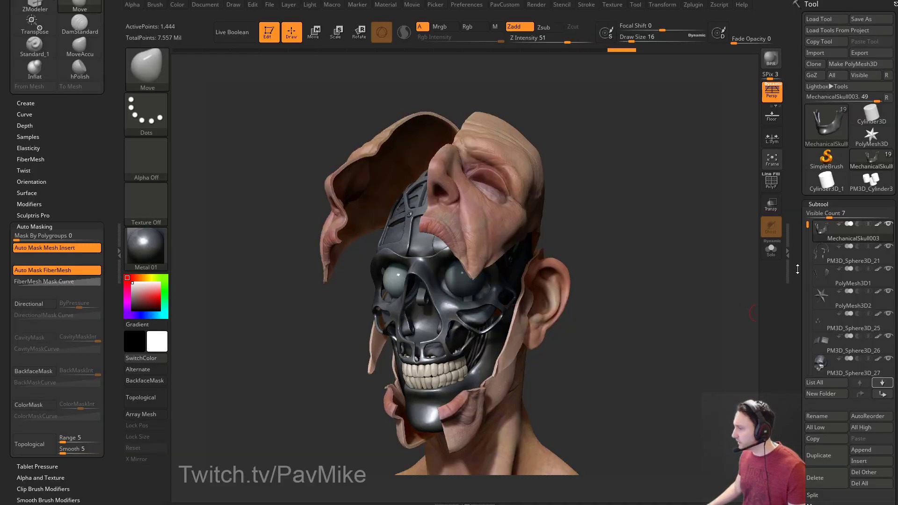
Collapse the Layers sub-palette and expand Split in the Subtool tray, then view Photoshop.
{"action": "left_click_drag", "start_coordinate": [800, 270], "coordinate": [798, 179]}
{"action": "left_click", "coordinate": [818, 323]}
{"action": "left_click_drag", "start_coordinate": [804, 304], "coordinate": [804, 396]}
{"action": "left_click", "coordinate": [812, 275]}
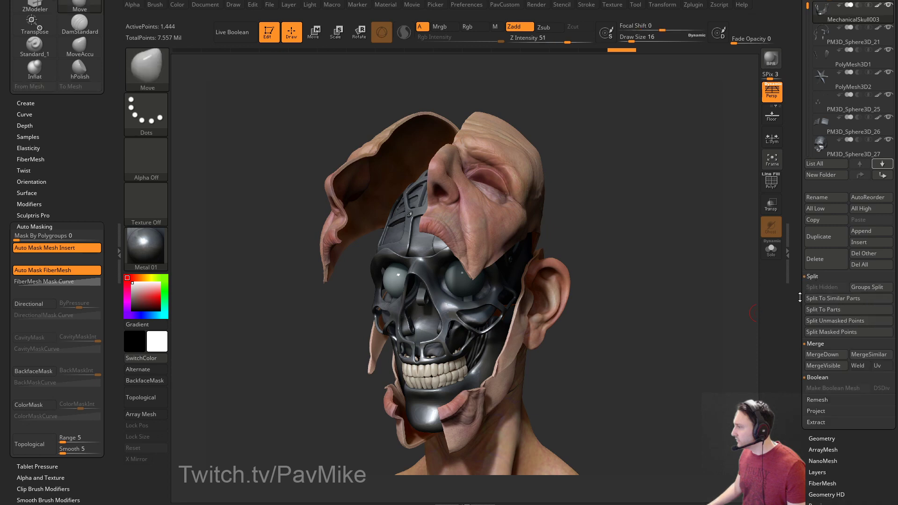
{"action": "left_click_drag", "start_coordinate": [803, 311], "coordinate": [803, 265]}
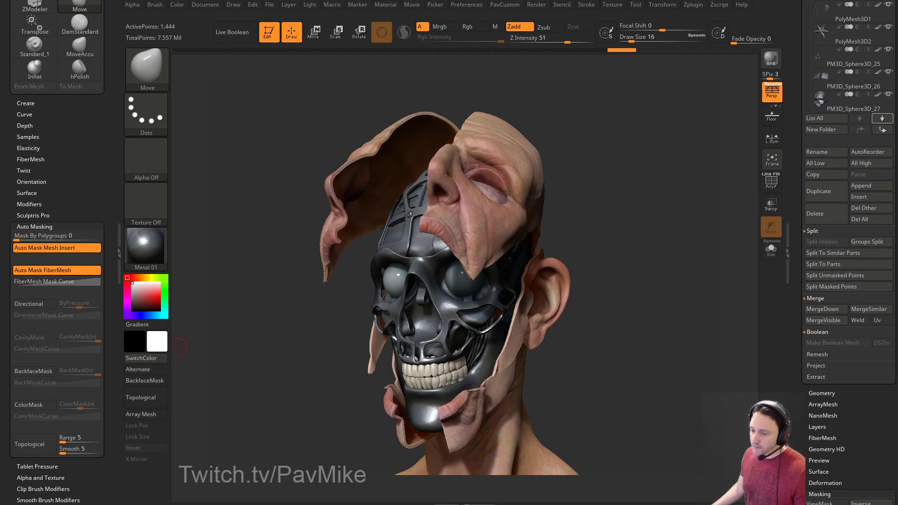
{"action": "key", "text": "alt+Tab"}
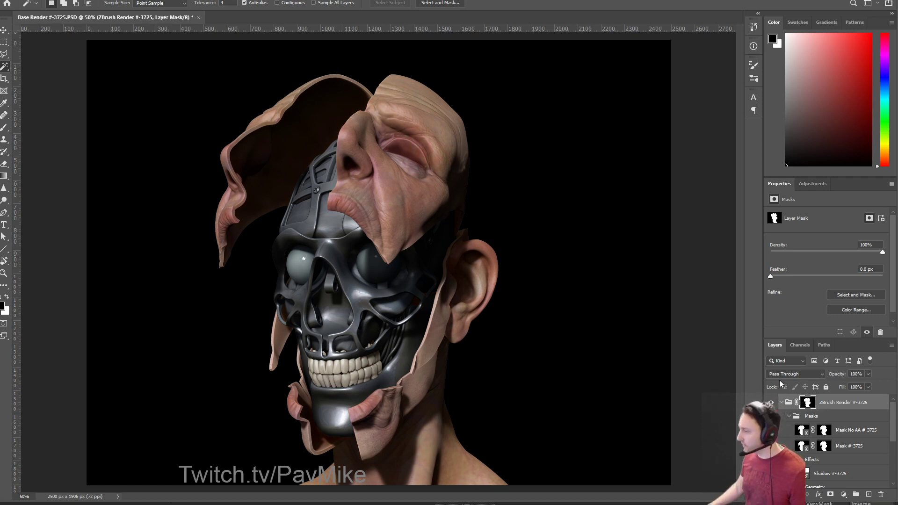
Enlarge the Layers panel to list every pass, toggle Base Layers visibility and select it.
{"action": "scroll", "coordinate": [798, 423], "scroll_direction": "down", "scroll_amount": 4}
{"action": "scroll", "coordinate": [799, 423], "scroll_direction": "up", "scroll_amount": 1}
{"action": "left_click_drag", "start_coordinate": [822, 340], "coordinate": [822, 147]}
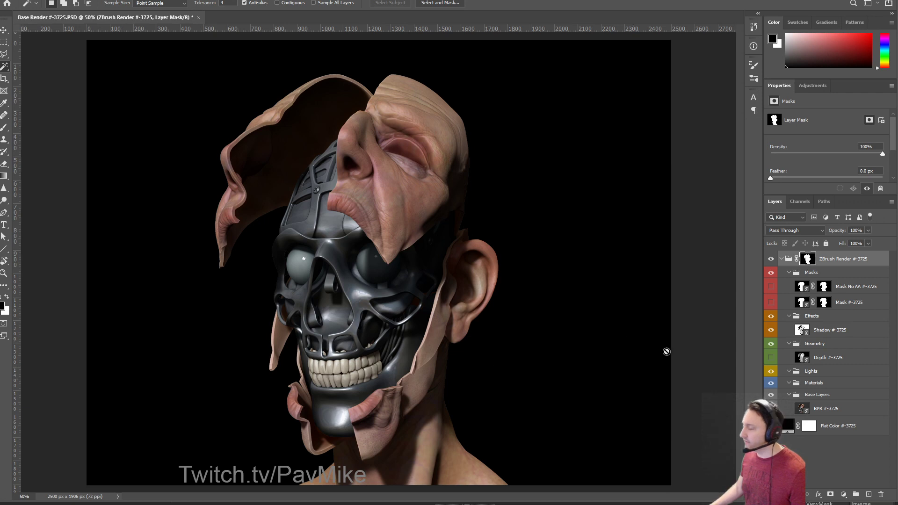
{"action": "left_click", "coordinate": [771, 395]}
{"action": "left_click", "coordinate": [770, 394]}
{"action": "left_click", "coordinate": [771, 395]}
{"action": "left_click", "coordinate": [771, 395]}
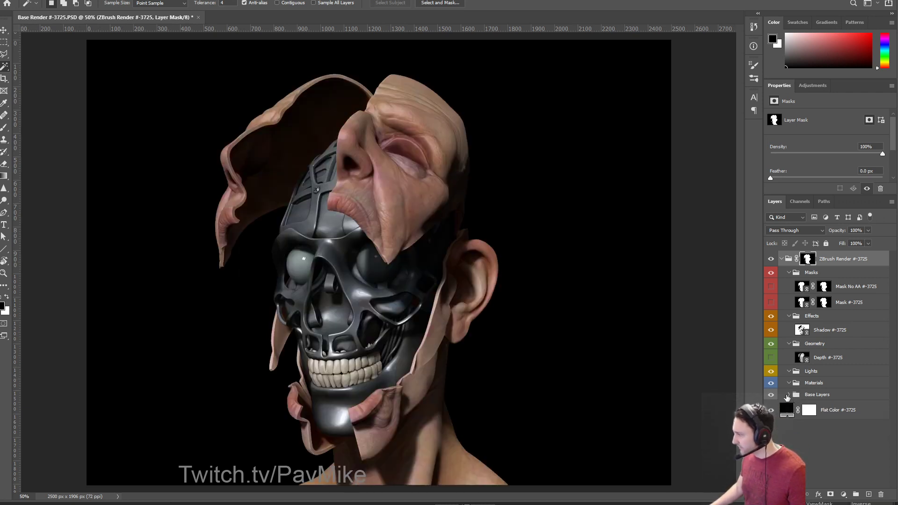
{"action": "left_click", "coordinate": [778, 398]}
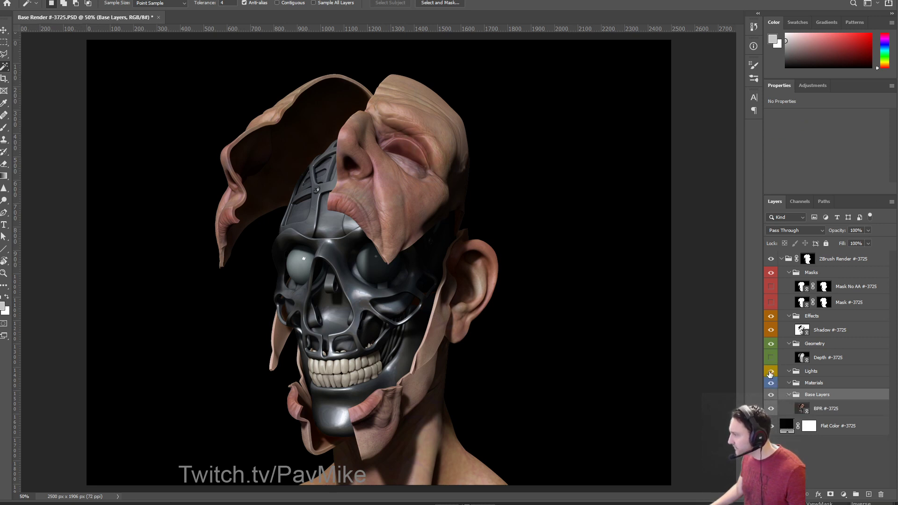
{"action": "key", "text": "alt+Tab"}
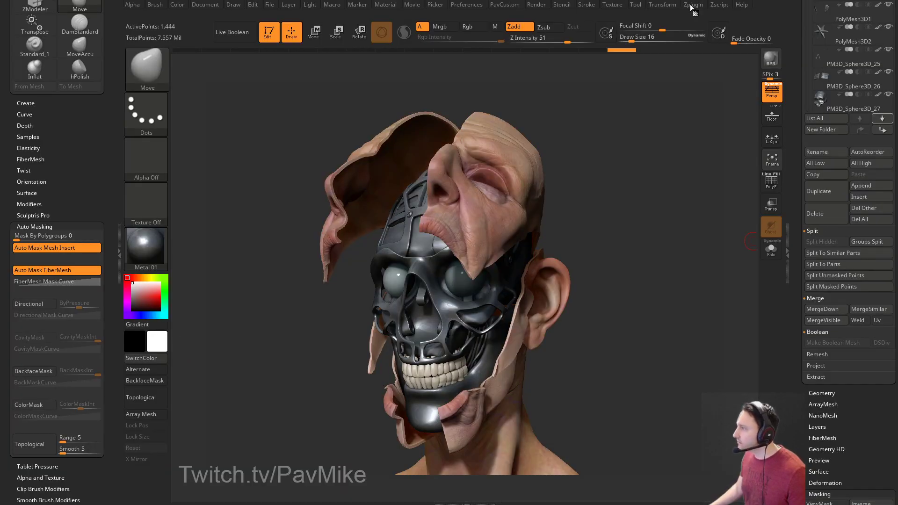
Add the Lights, SubtoolID and Material 1 passes to the ZBrush To Photoshop export.
{"action": "mouse_move", "coordinate": [692, 7]}
{"action": "left_click_drag", "start_coordinate": [701, 314], "coordinate": [705, 236]}
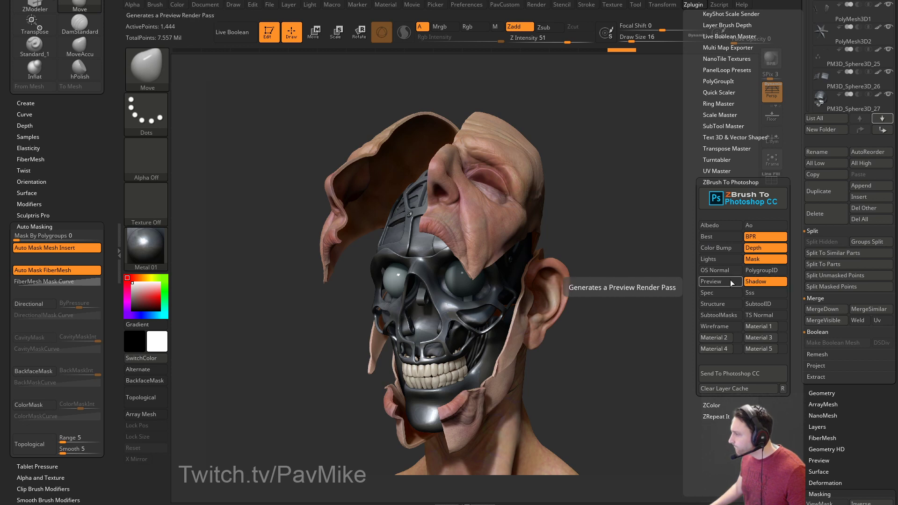
{"action": "left_click", "coordinate": [715, 260]}
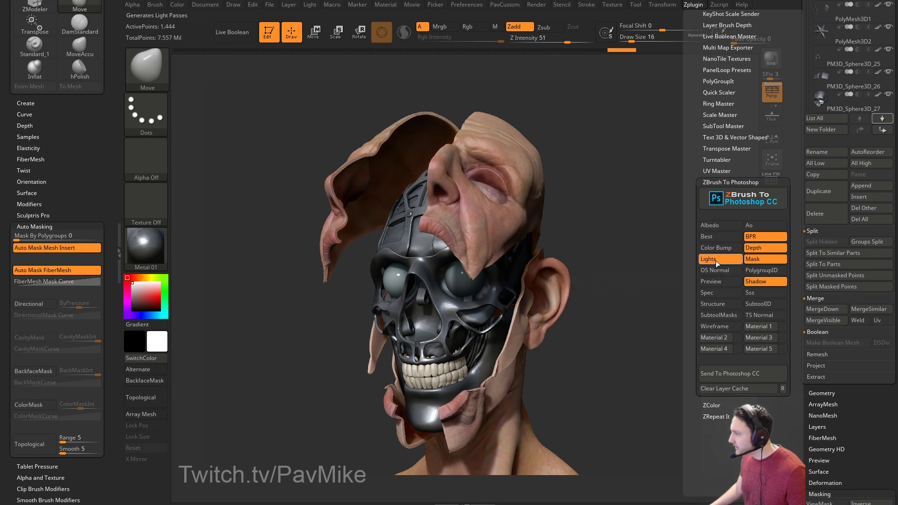
{"action": "left_click", "coordinate": [770, 270]}
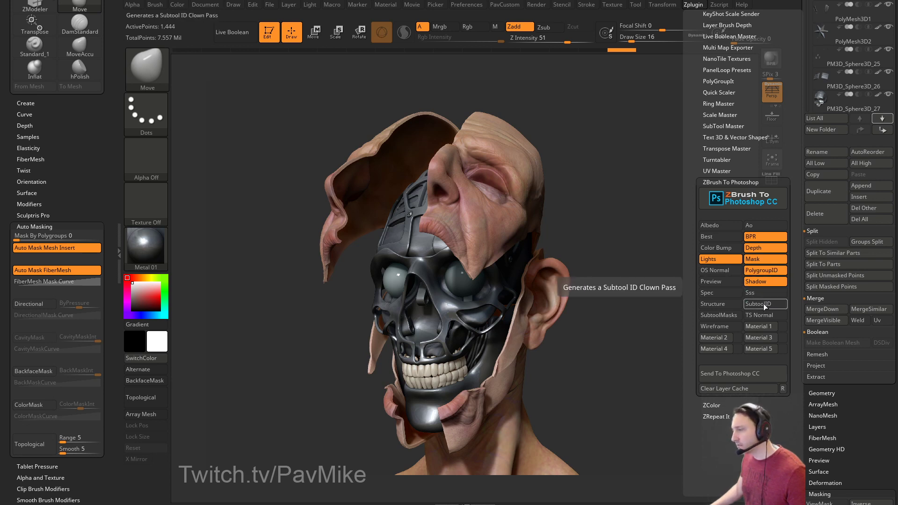
{"action": "left_click", "coordinate": [764, 271]}
{"action": "left_click", "coordinate": [757, 303]}
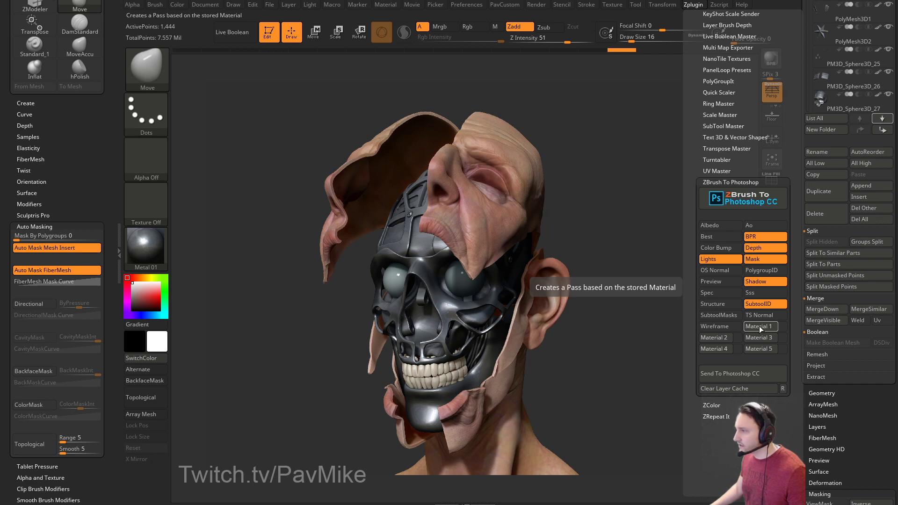
{"action": "left_click", "coordinate": [759, 326]}
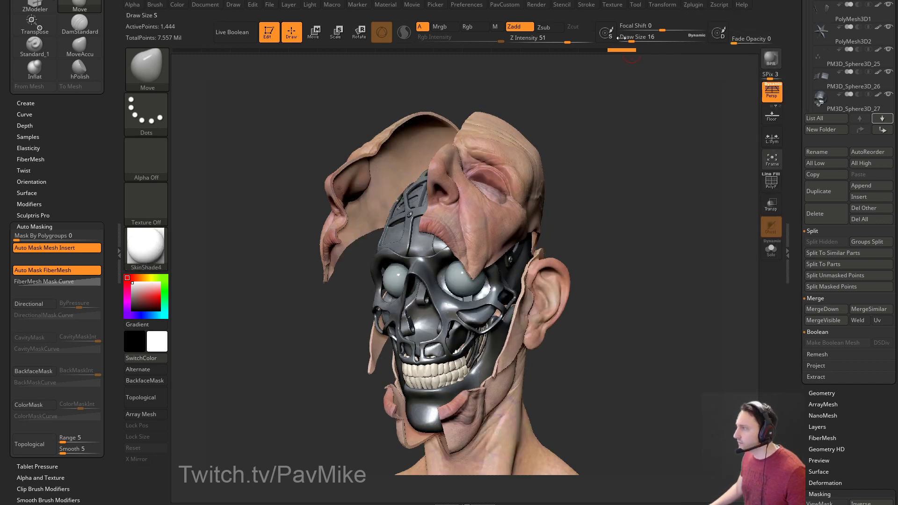
Turn on WaxPreview in the Render settings.
{"action": "left_click", "coordinate": [385, 4]}
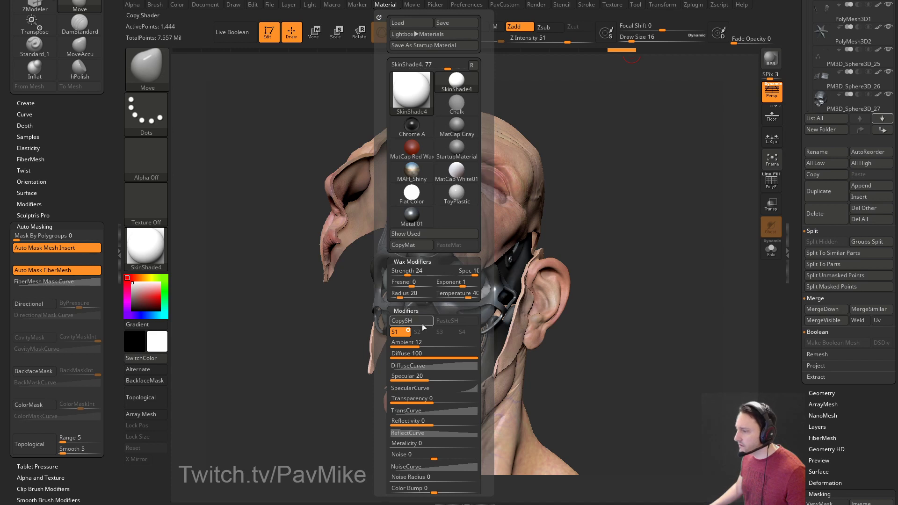
{"action": "left_click_drag", "start_coordinate": [388, 329], "coordinate": [387, 308]}
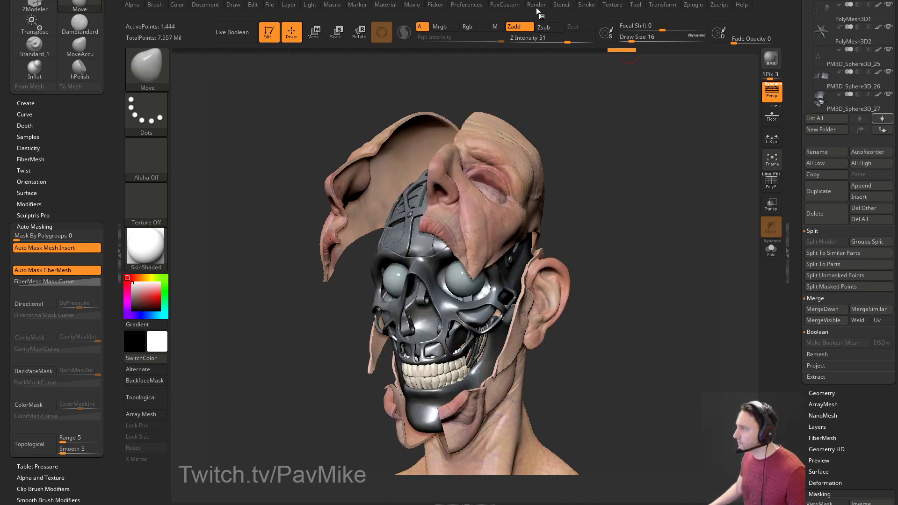
{"action": "left_click", "coordinate": [458, 9]}
{"action": "left_click", "coordinate": [536, 5]}
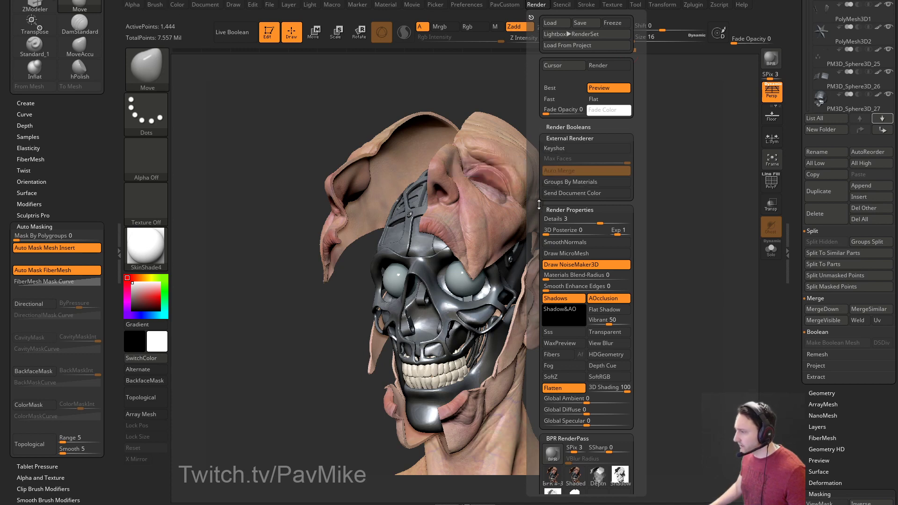
{"action": "left_click", "coordinate": [551, 345]}
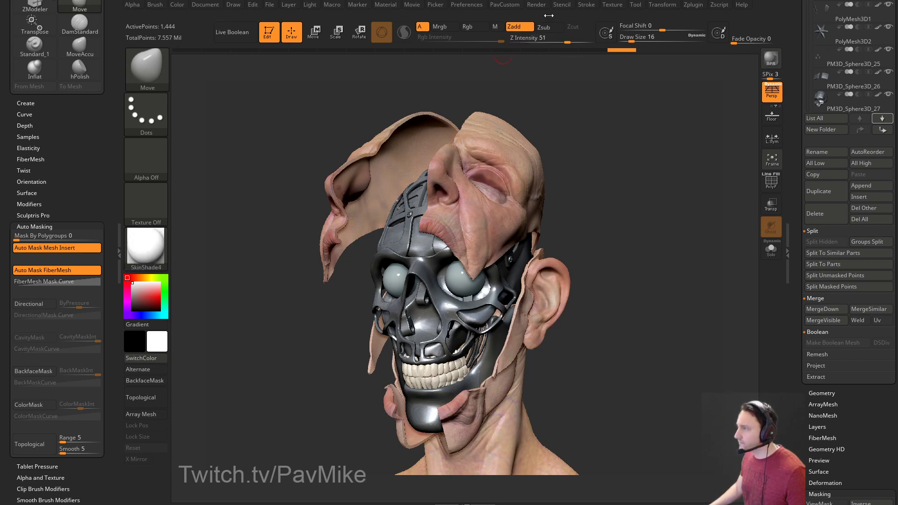
Raise the SkinShade4 Wax Modifiers Strength and BPR render the model.
{"action": "left_click", "coordinate": [384, 5]}
{"action": "scroll", "coordinate": [416, 202], "scroll_direction": "down", "scroll_amount": 3}
{"action": "left_click", "coordinate": [415, 201]}
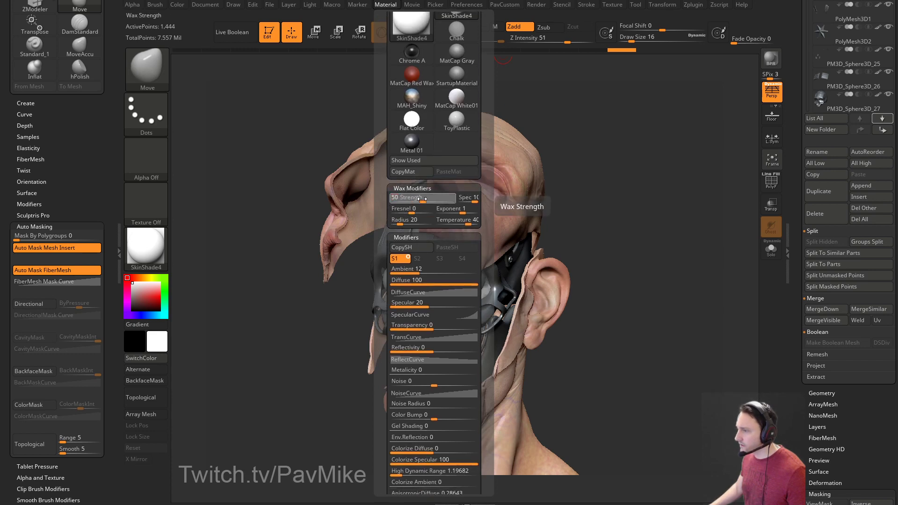
{"action": "key", "text": "shift+r"}
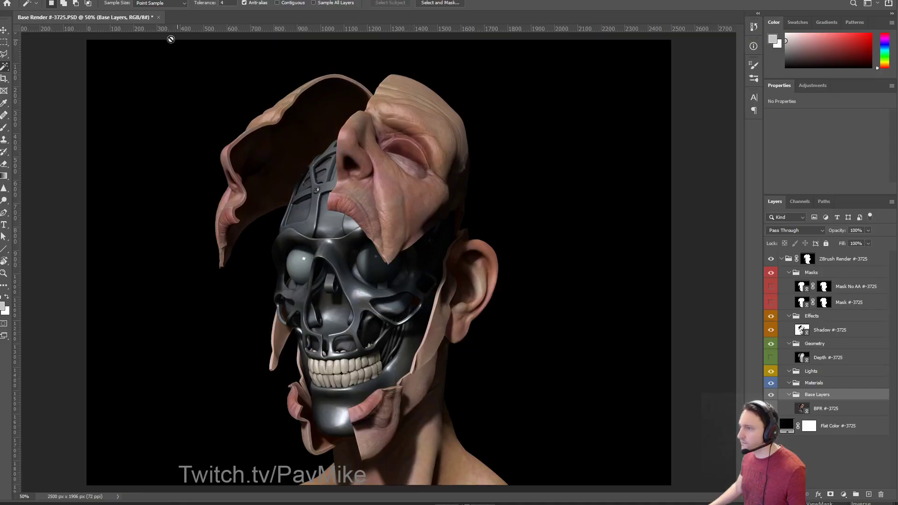
Close Base Render #-3725.PSD without saving and return to ZBrush.
{"action": "left_click", "coordinate": [159, 17]}
{"action": "left_click", "coordinate": [447, 178]}
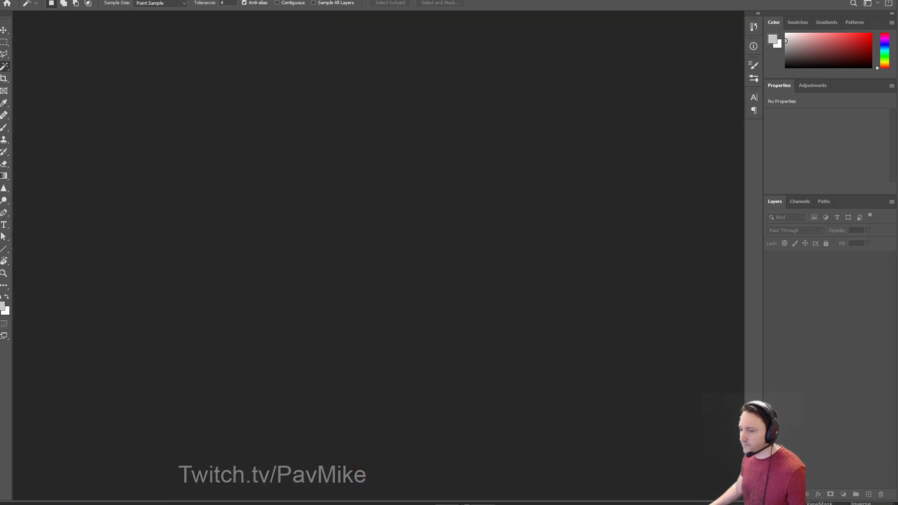
{"action": "key", "text": "alt+Tab"}
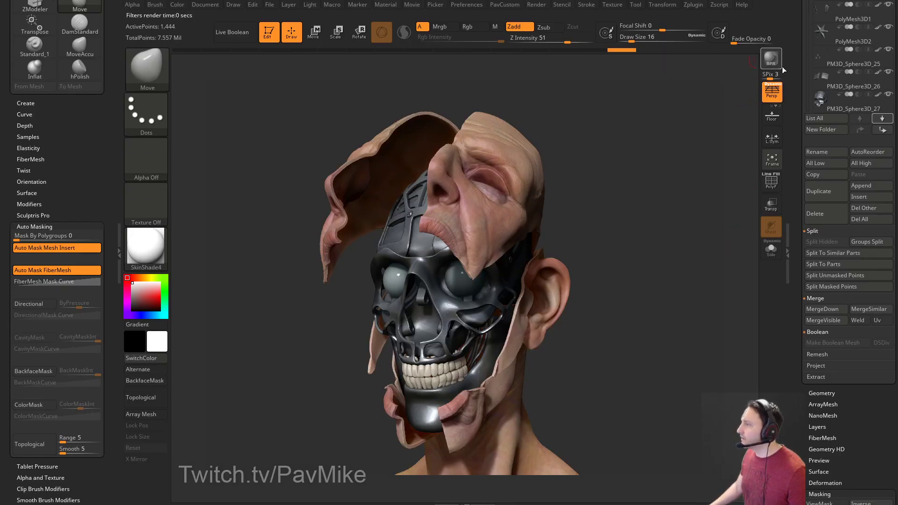
Turn the head to show more side and neck, BPR render, and Send To Photoshop CC.
{"action": "mouse_move", "coordinate": [664, 177]}
{"action": "left_mouse_down"}
{"action": "mouse_move", "coordinate": [654, 177]}
{"action": "mouse_move", "coordinate": [669, 147]}
{"action": "mouse_move", "coordinate": [659, 156]}
{"action": "mouse_move", "coordinate": [674, 155]}
{"action": "mouse_move", "coordinate": [669, 165]}
{"action": "left_mouse_up"}
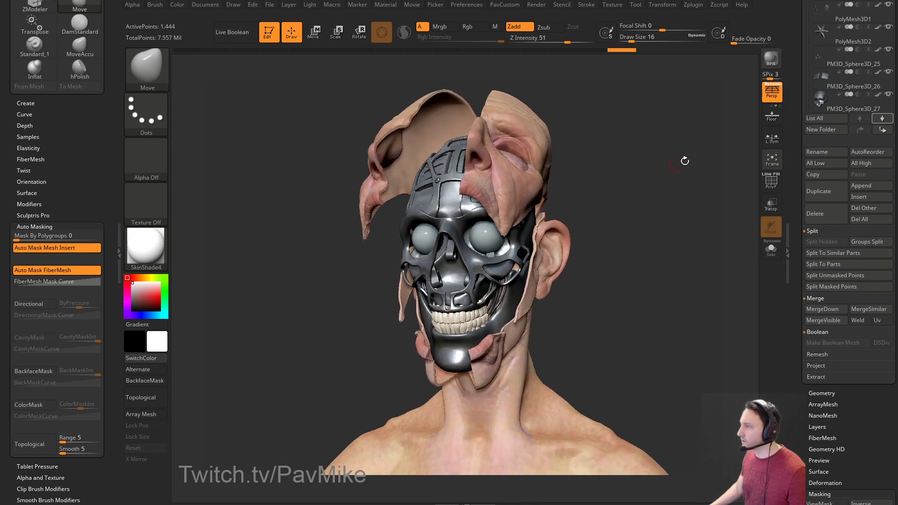
{"action": "left_click", "coordinate": [770, 58]}
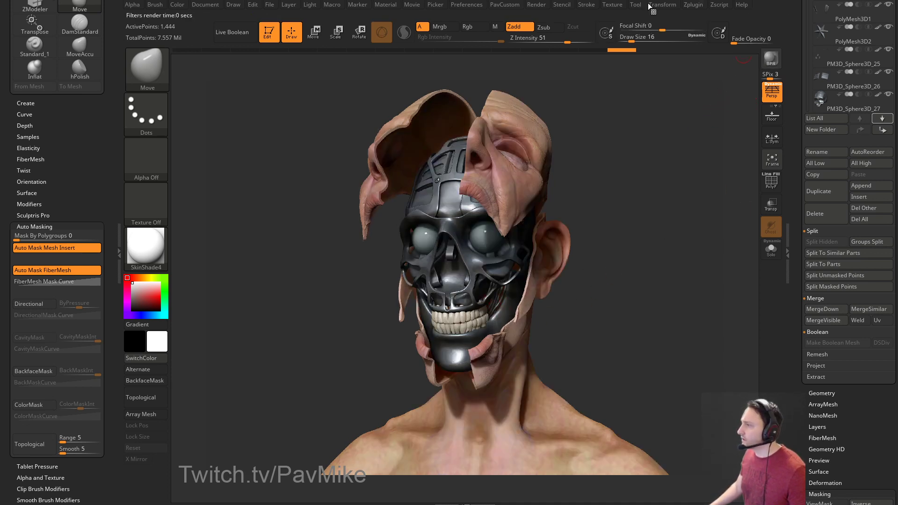
{"action": "left_click", "coordinate": [691, 6]}
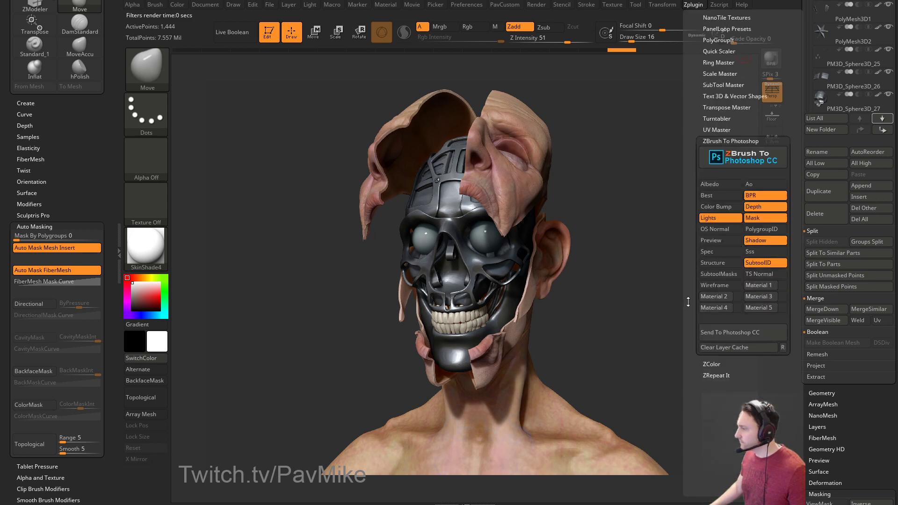
{"action": "left_click", "coordinate": [467, 355], "text": "alt"}
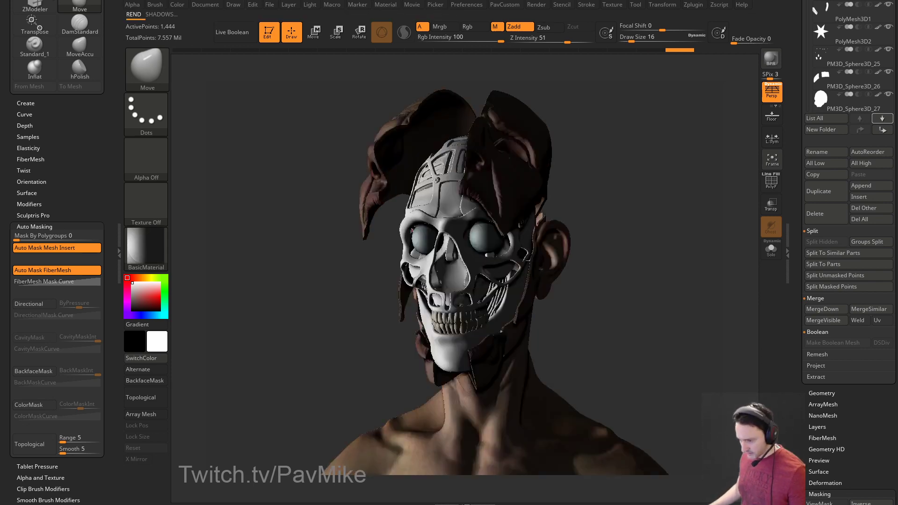
In Chrome, return to the artist's portfolio, then browse YouTube ZBrush Core comment notifications.
{"action": "key", "text": "alt+Tab"}
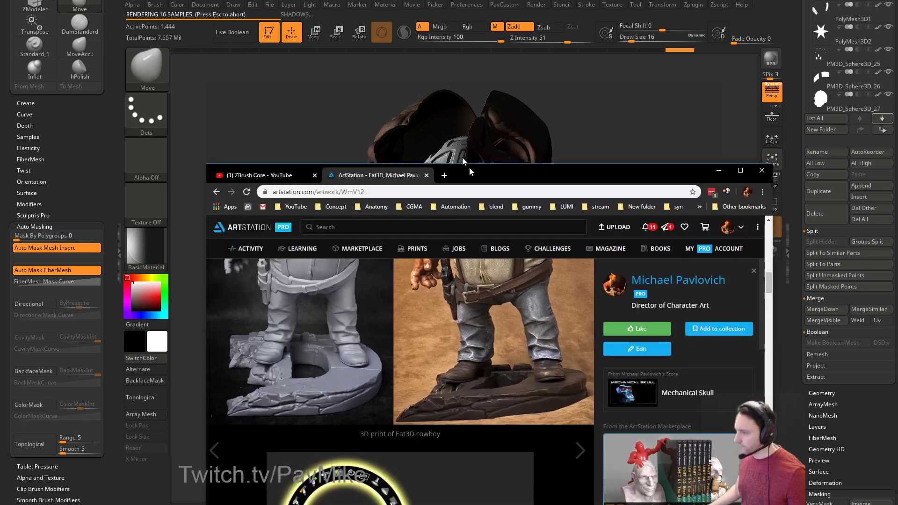
{"action": "left_click", "coordinate": [139, 59]}
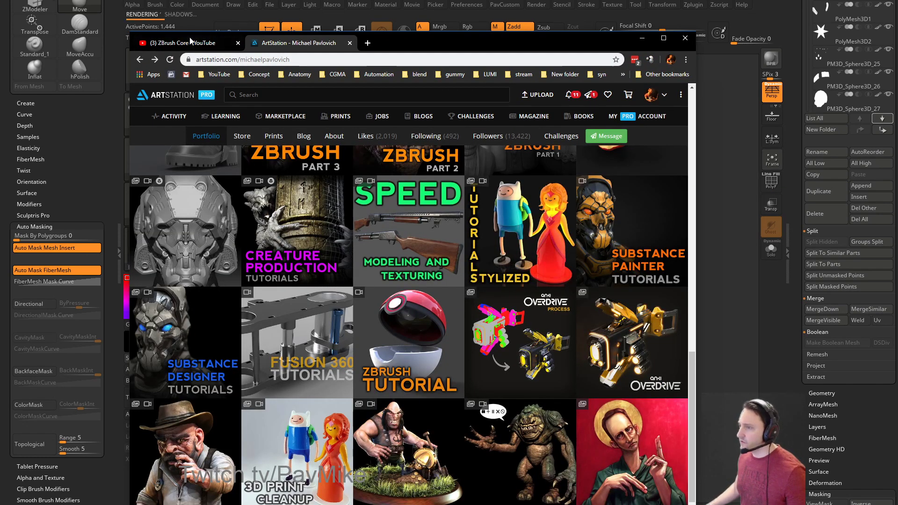
{"action": "left_click", "coordinate": [182, 42]}
{"action": "left_click", "coordinate": [641, 96]}
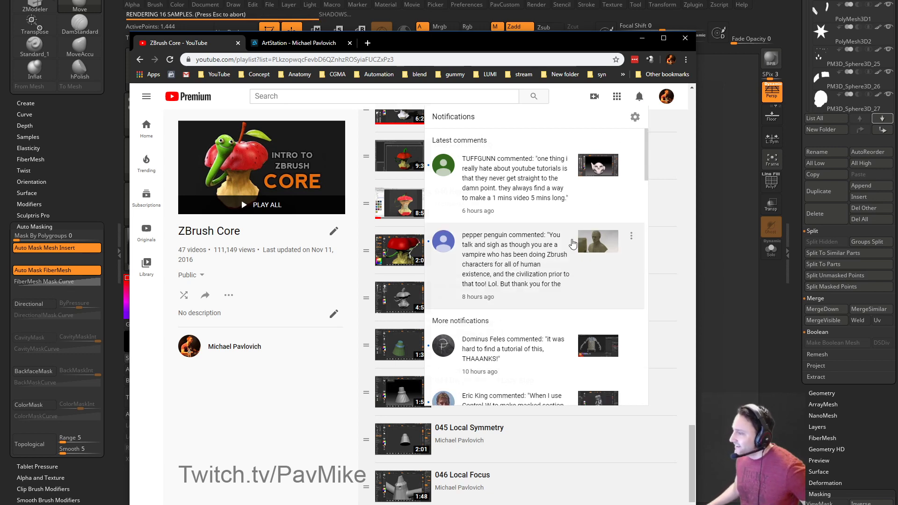
{"action": "scroll", "coordinate": [568, 256], "scroll_direction": "down", "scroll_amount": 1}
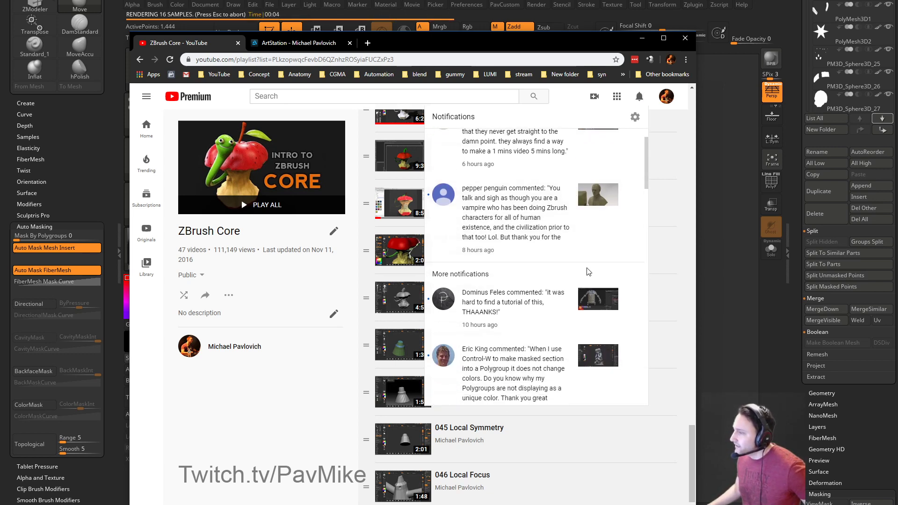
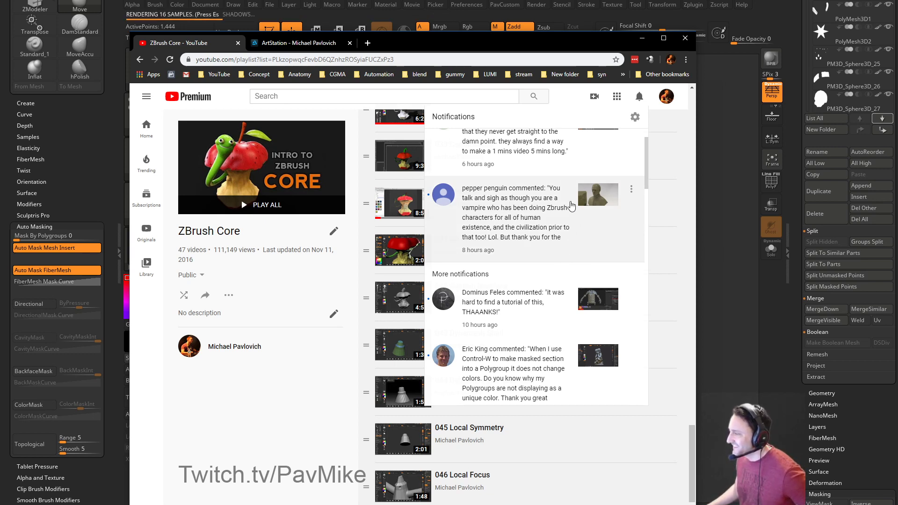
Close Chrome's YouTube notifications list and bring the ZBrush peeled-skin head back to front.
{"action": "scroll", "coordinate": [541, 201], "scroll_direction": "down", "scroll_amount": 2}
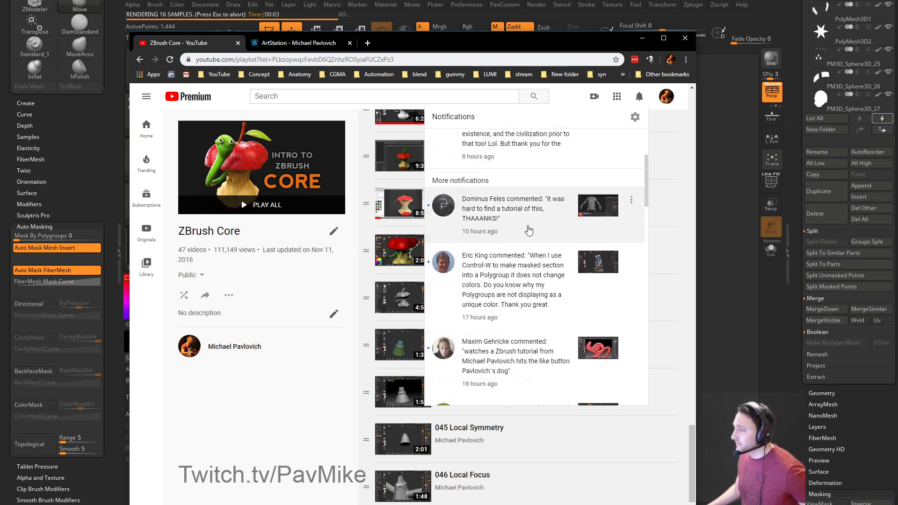
{"action": "scroll", "coordinate": [541, 223], "scroll_direction": "down", "scroll_amount": 1}
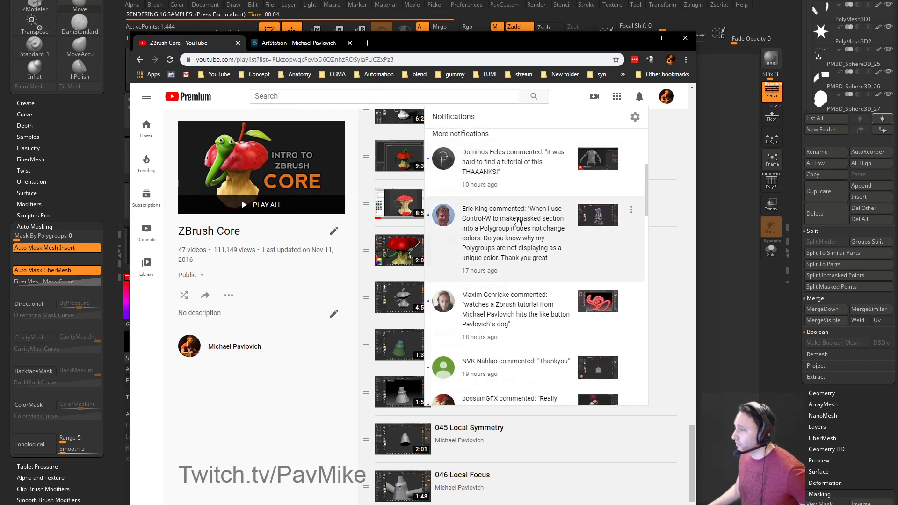
{"action": "scroll", "coordinate": [520, 220], "scroll_direction": "up", "scroll_amount": 3}
{"action": "scroll", "coordinate": [521, 221], "scroll_direction": "up", "scroll_amount": 3}
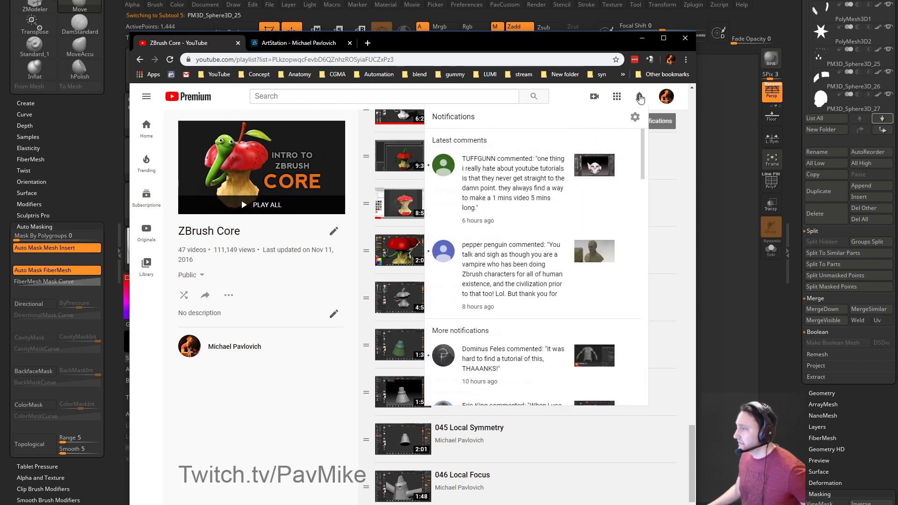
{"action": "left_click", "coordinate": [632, 99]}
{"action": "left_click", "coordinate": [544, 255], "text": "alt"}
{"action": "left_click", "coordinate": [522, 252], "text": "alt"}
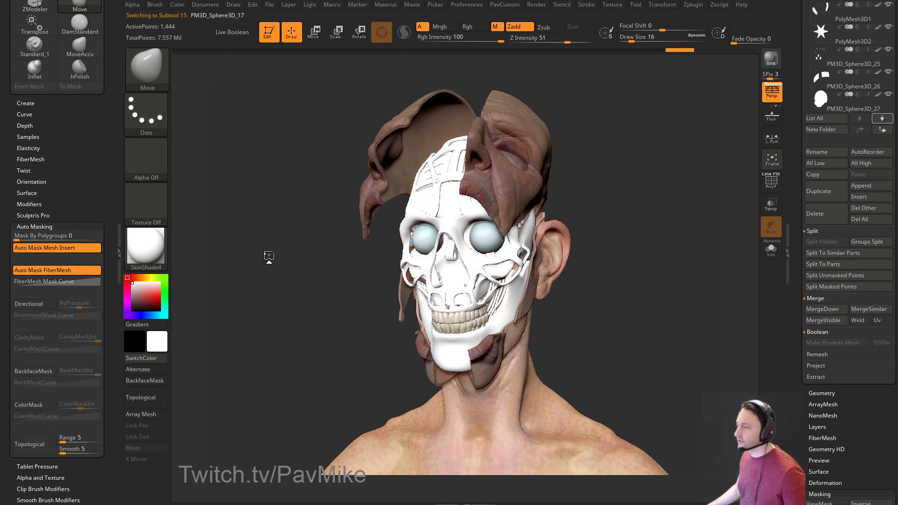
Export the render passes and accept Photoshop's script warning so Base Render #-1331.PSD opens.
{"action": "left_click", "coordinate": [445, 276], "text": "alt"}
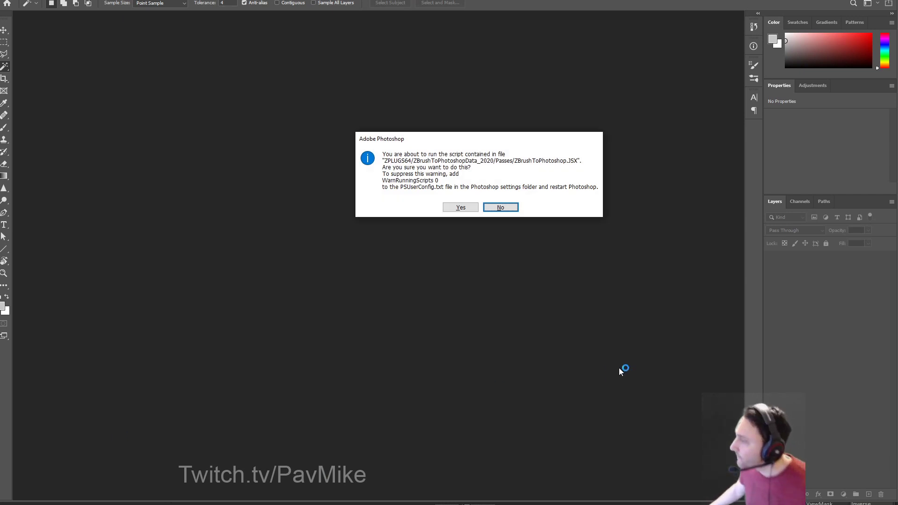
{"action": "left_click", "coordinate": [460, 207]}
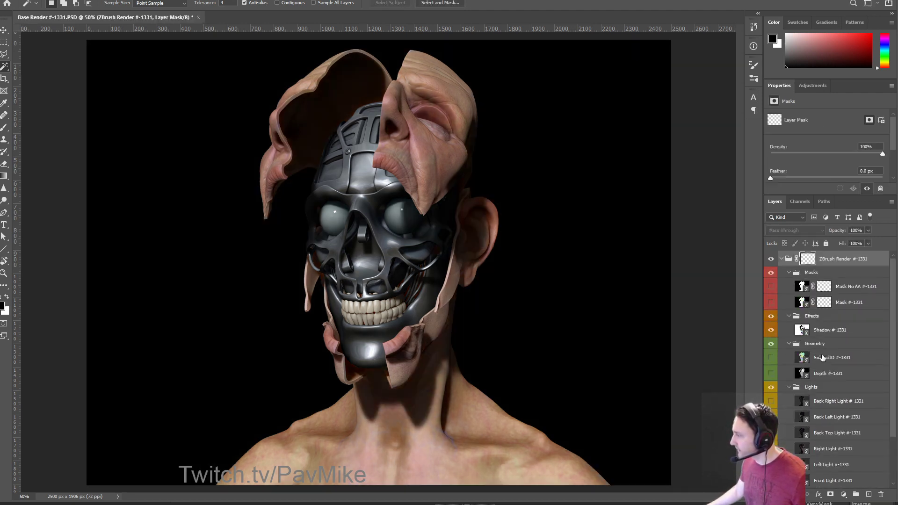
Show the SubtoolID colour pass, compare Shadow on and off, and make Shadow active for an adjustment.
{"action": "scroll", "coordinate": [818, 354], "scroll_direction": "down", "scroll_amount": 3}
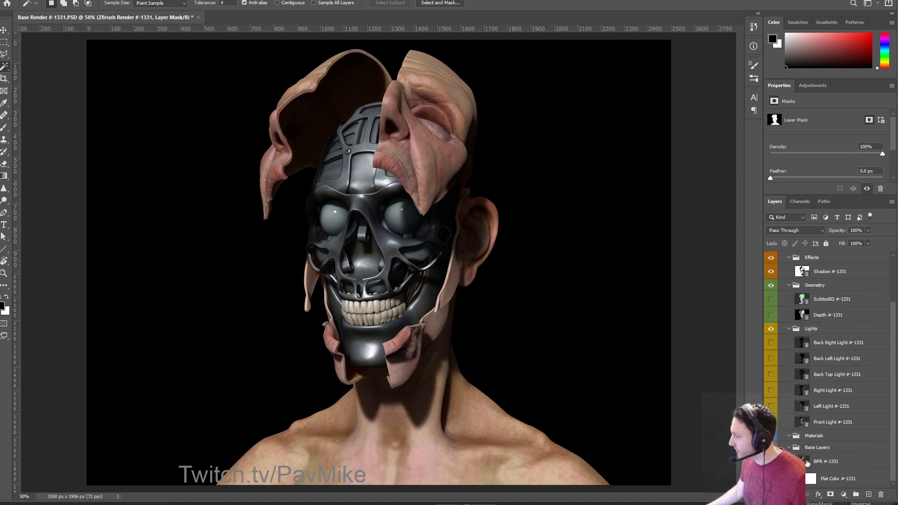
{"action": "scroll", "coordinate": [840, 445], "scroll_direction": "up", "scroll_amount": 3}
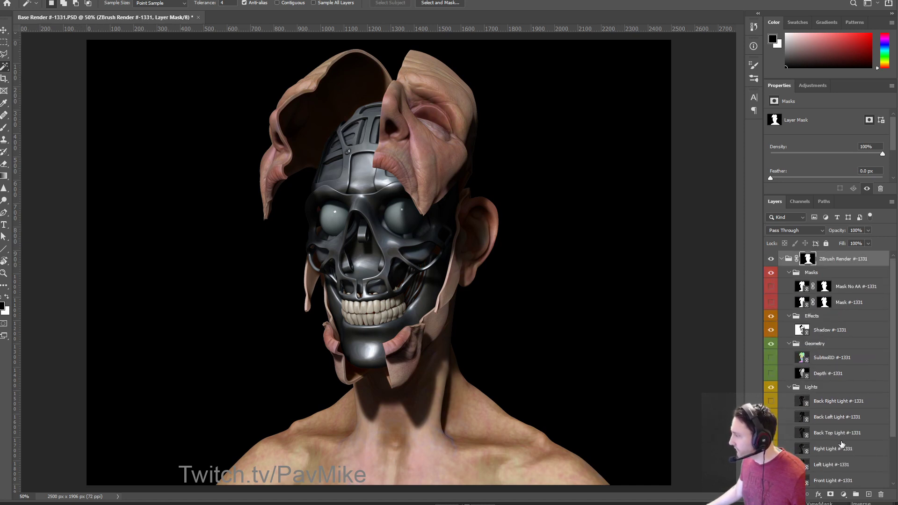
{"action": "left_click", "coordinate": [771, 358]}
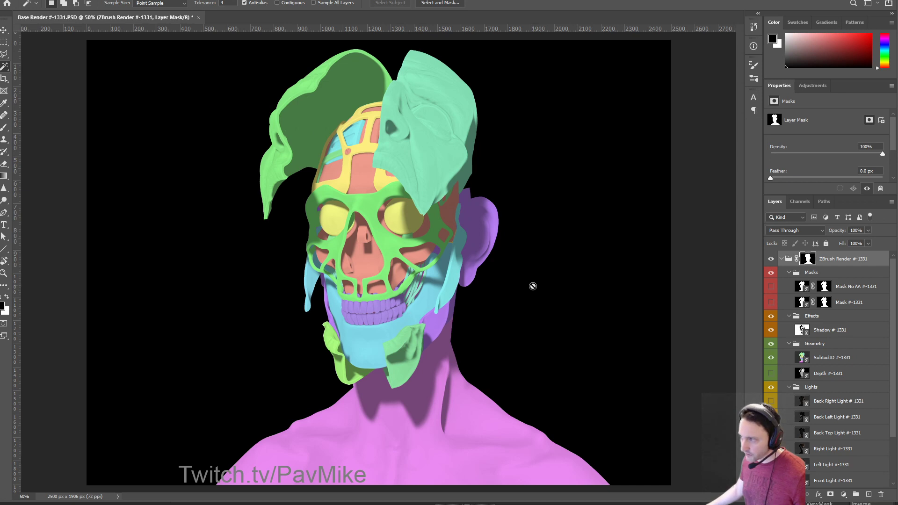
{"action": "left_click", "coordinate": [771, 330]}
{"action": "left_click", "coordinate": [771, 331]}
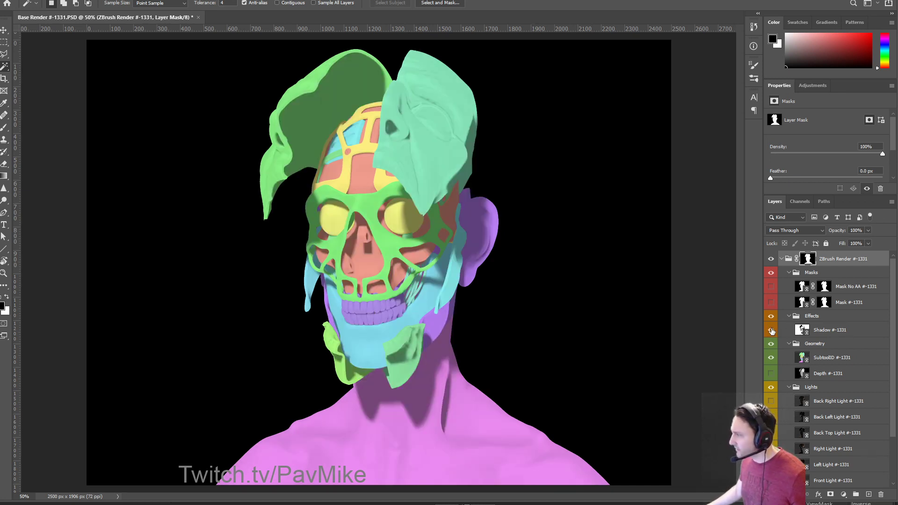
{"action": "left_click", "coordinate": [828, 330]}
{"action": "left_click", "coordinate": [844, 494]}
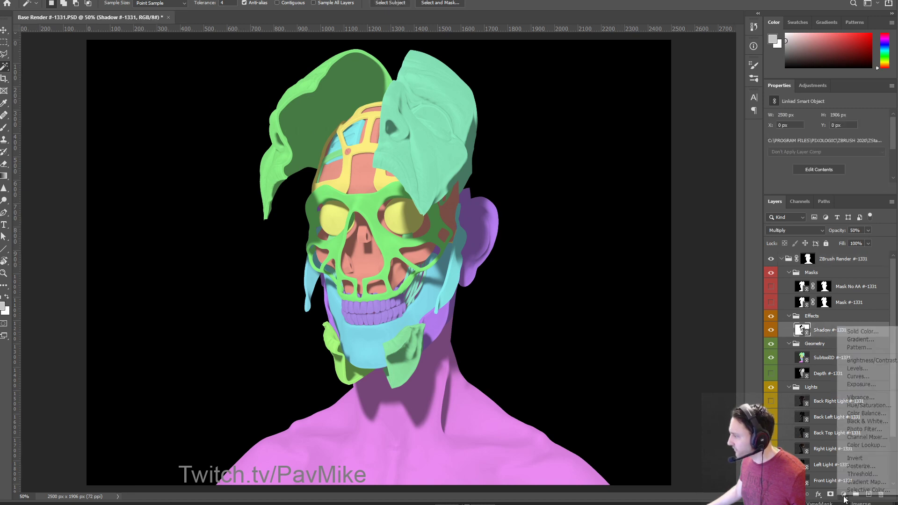
Add a colorized Hue/Saturation 1 over Shadow at saturation 25, with hue pushed far right.
{"action": "left_click", "coordinate": [863, 406]}
{"action": "left_click", "coordinate": [809, 332]}
{"action": "scroll", "coordinate": [836, 162], "scroll_direction": "down", "scroll_amount": 2}
{"action": "scroll", "coordinate": [836, 162], "scroll_direction": "down", "scroll_amount": 1}
{"action": "left_click", "coordinate": [821, 162]}
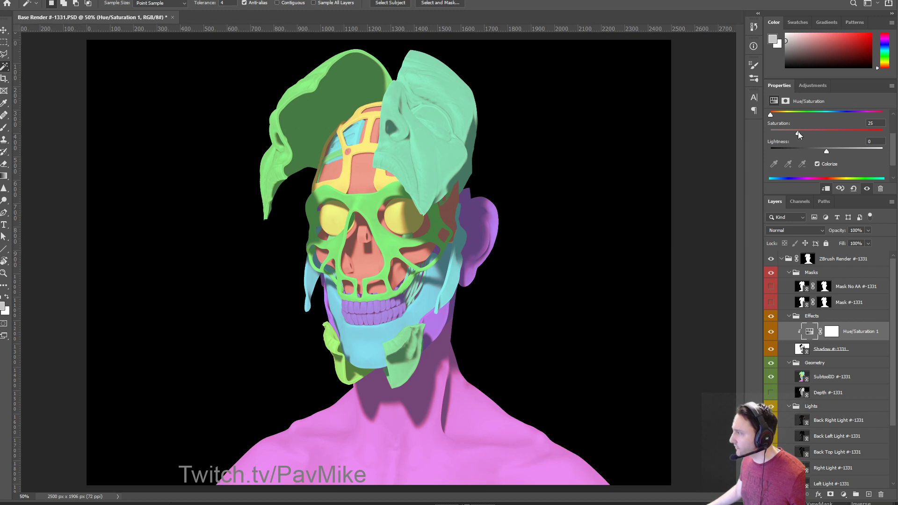
{"action": "left_click_drag", "start_coordinate": [771, 116], "coordinate": [859, 116]}
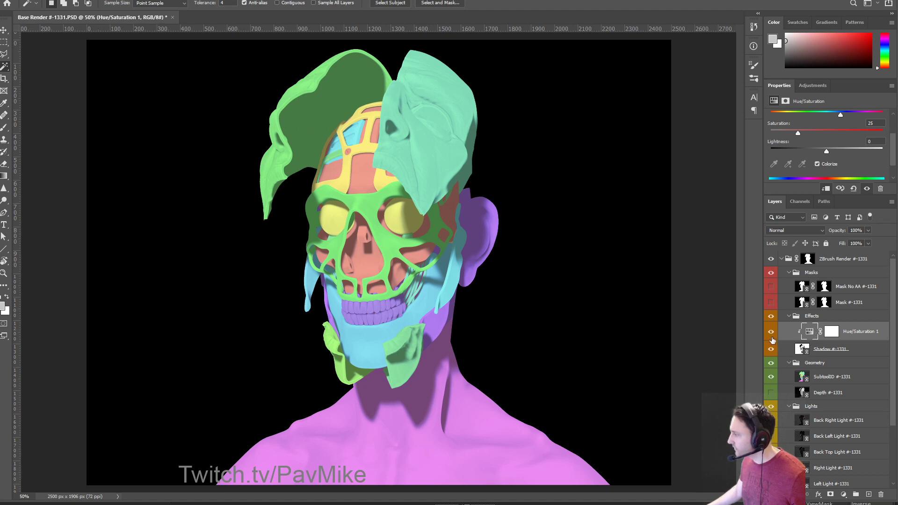
Select the SubtoolID layer and toggle its colour pass off and back on.
{"action": "scroll", "coordinate": [817, 301], "scroll_direction": "down", "scroll_amount": 2}
{"action": "left_click", "coordinate": [833, 344]}
{"action": "scroll", "coordinate": [795, 327], "scroll_direction": "down", "scroll_amount": 2}
{"action": "left_click", "coordinate": [770, 315]}
{"action": "left_click", "coordinate": [771, 315]}
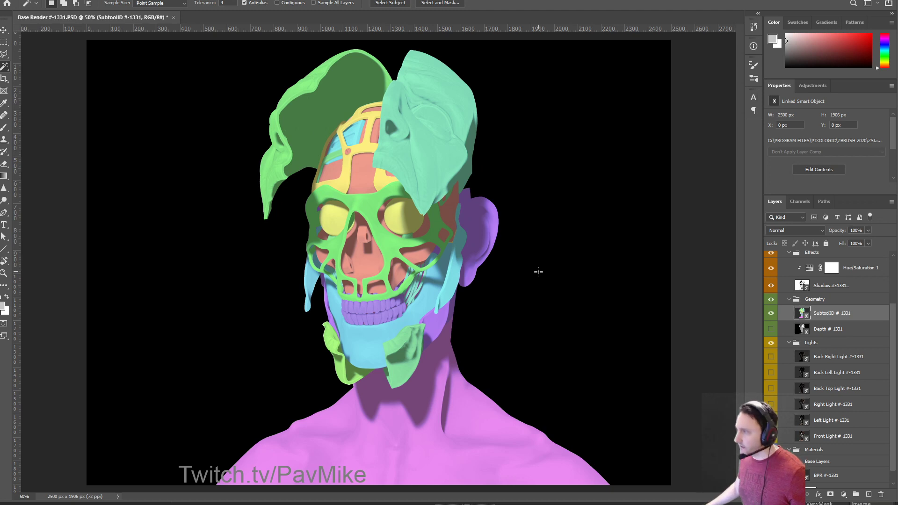
Magic-wand select the teal and green flaps, light-blue face and purple ear, neck and shoulders.
{"action": "left_click", "coordinate": [432, 145]}
{"action": "left_click", "coordinate": [328, 113], "text": "shift"}
{"action": "left_click", "coordinate": [480, 237], "text": "shift"}
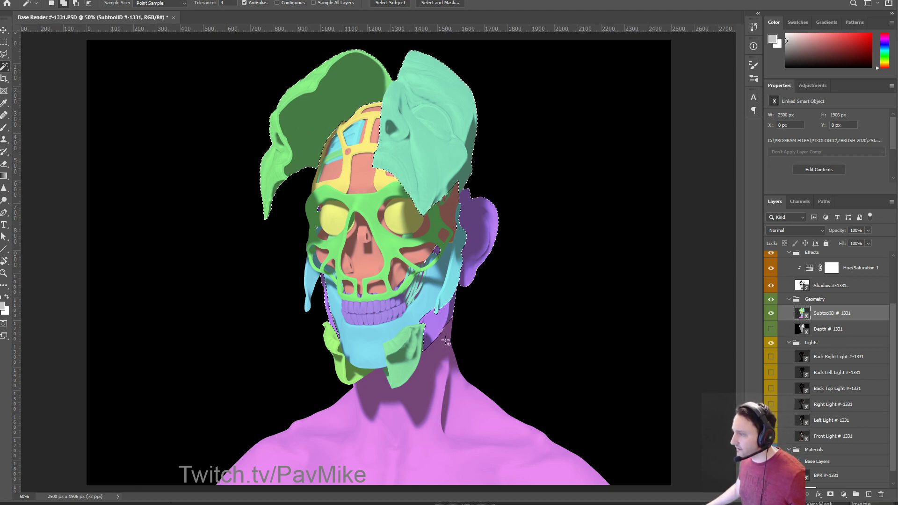
{"action": "left_click", "coordinate": [441, 359], "text": "shift"}
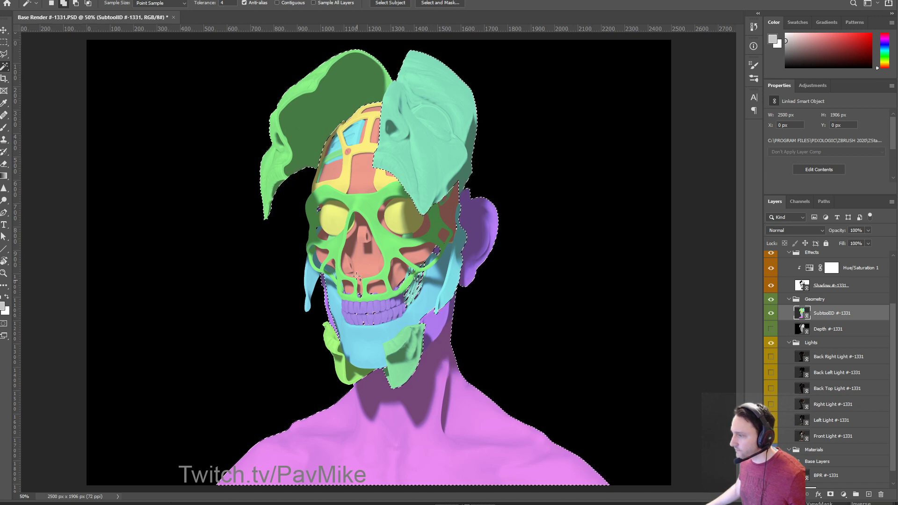
{"action": "left_click", "coordinate": [448, 288], "text": "shift"}
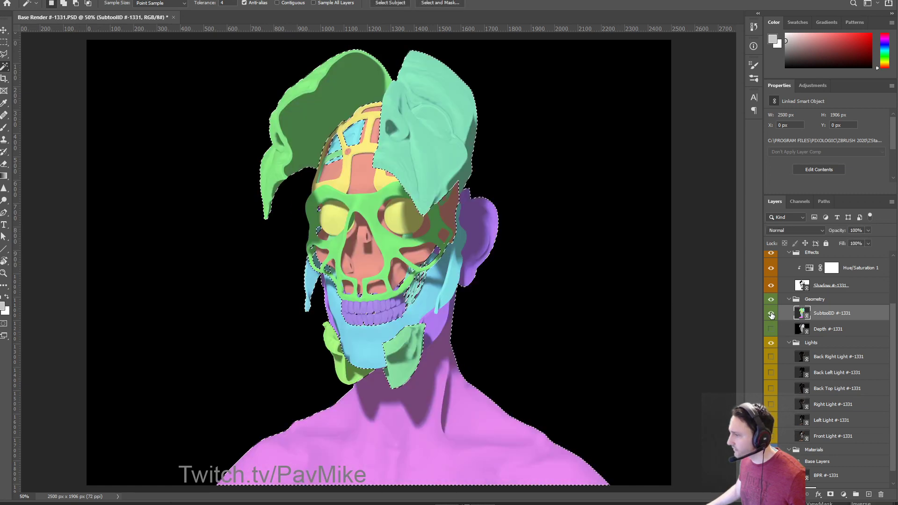
{"action": "left_click", "coordinate": [408, 178]}
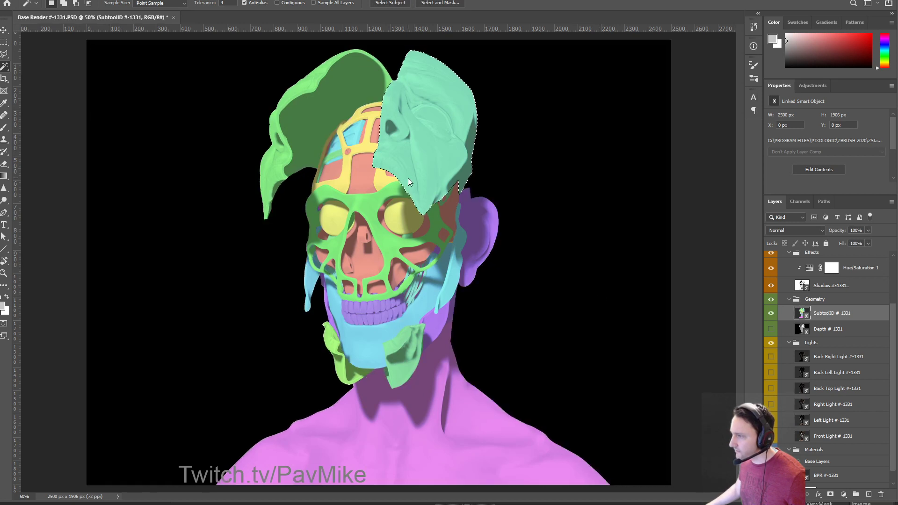
{"action": "left_click", "coordinate": [306, 156], "text": "shift"}
{"action": "left_click", "coordinate": [307, 282], "text": "shift"}
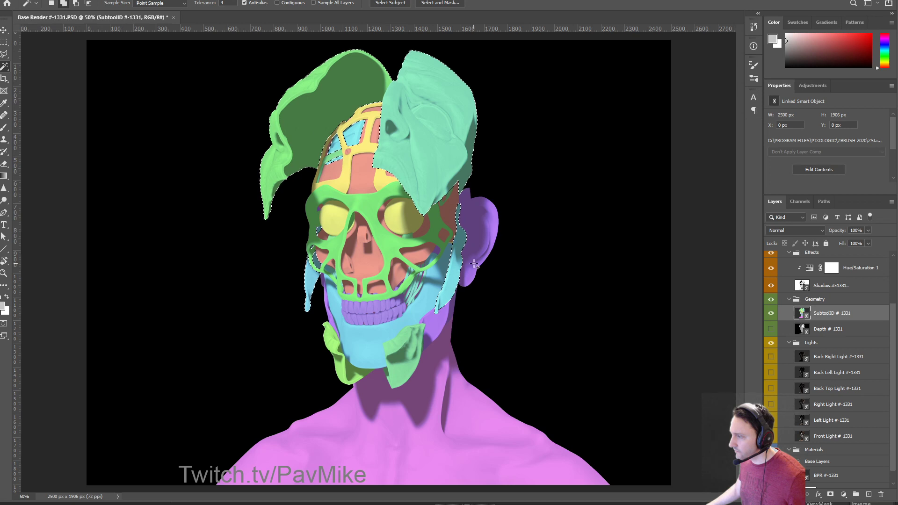
{"action": "left_click", "coordinate": [435, 336], "text": "shift"}
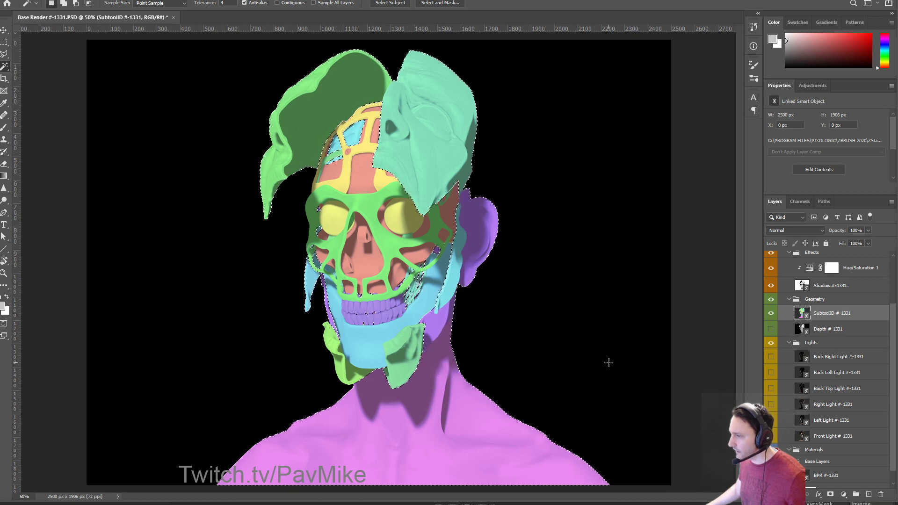
{"action": "scroll", "coordinate": [837, 449], "scroll_direction": "down", "scroll_amount": 1}
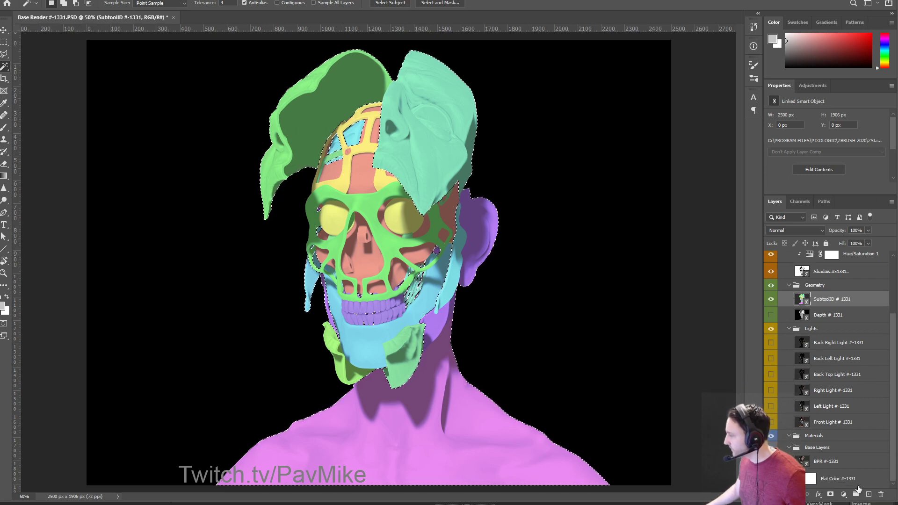
Add a Curves 1 adjustment above BPR masked to the skin selection, hiding SubtoolID.
{"action": "left_click", "coordinate": [837, 461]}
{"action": "left_click", "coordinate": [843, 494]}
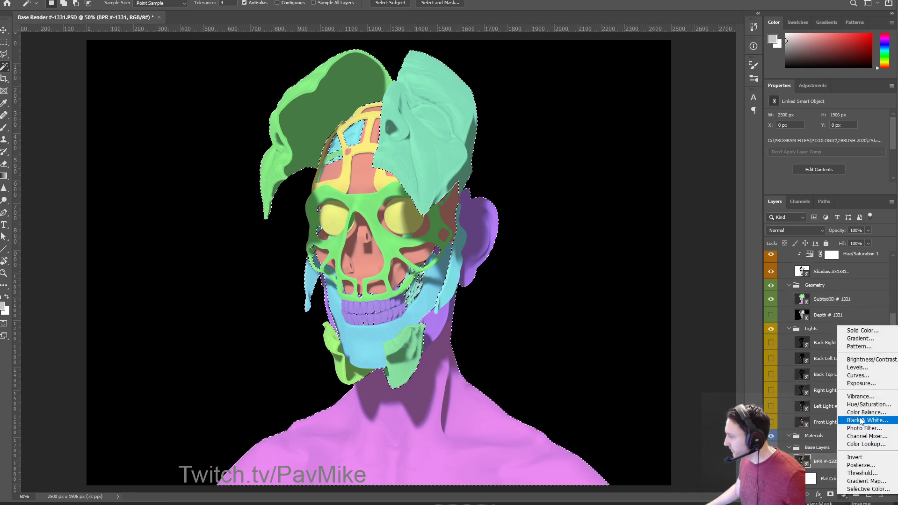
{"action": "left_click", "coordinate": [858, 375]}
{"action": "left_click", "coordinate": [770, 299]}
Add two curve points and raise the lower one to brighten the skin.
{"action": "left_click", "coordinate": [802, 462]}
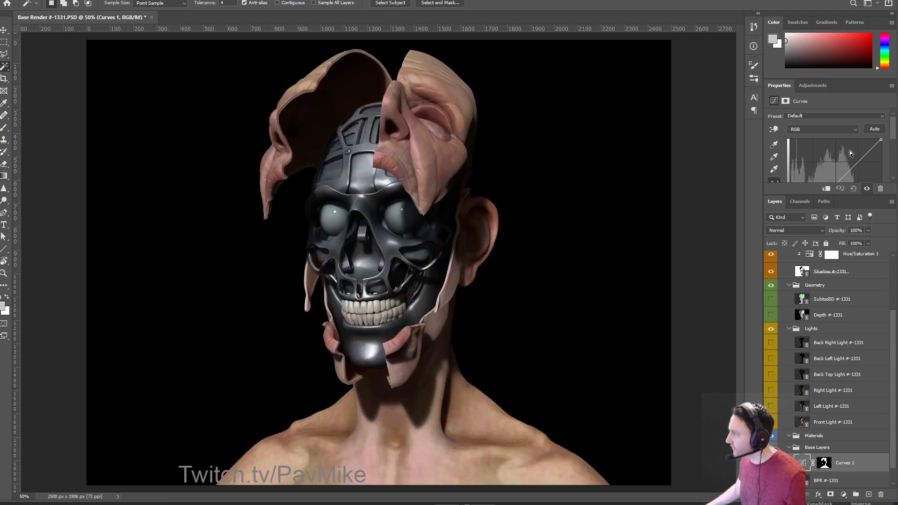
{"action": "scroll", "coordinate": [849, 150], "scroll_direction": "down", "scroll_amount": 2}
{"action": "left_click", "coordinate": [812, 162]}
{"action": "left_click", "coordinate": [856, 117]}
{"action": "left_click_drag", "start_coordinate": [812, 163], "coordinate": [858, 108]}
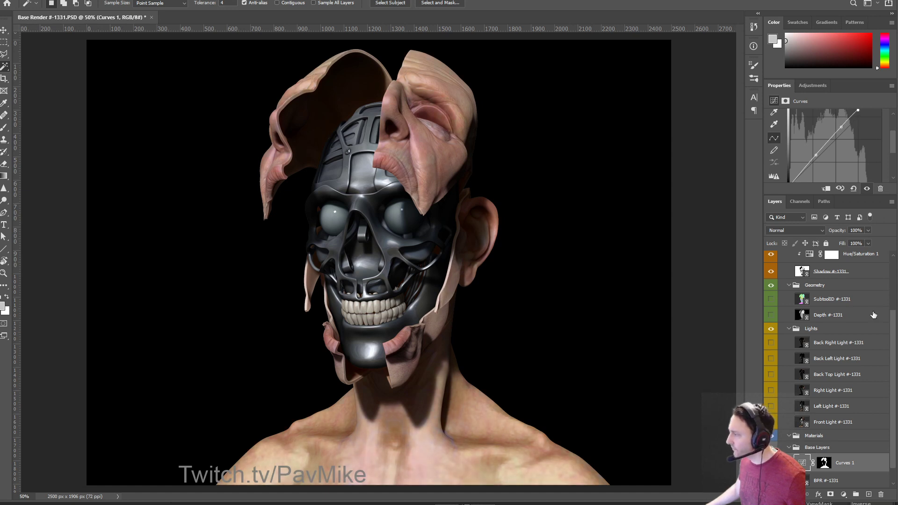
{"action": "scroll", "coordinate": [809, 329], "scroll_direction": "up", "scroll_amount": 3}
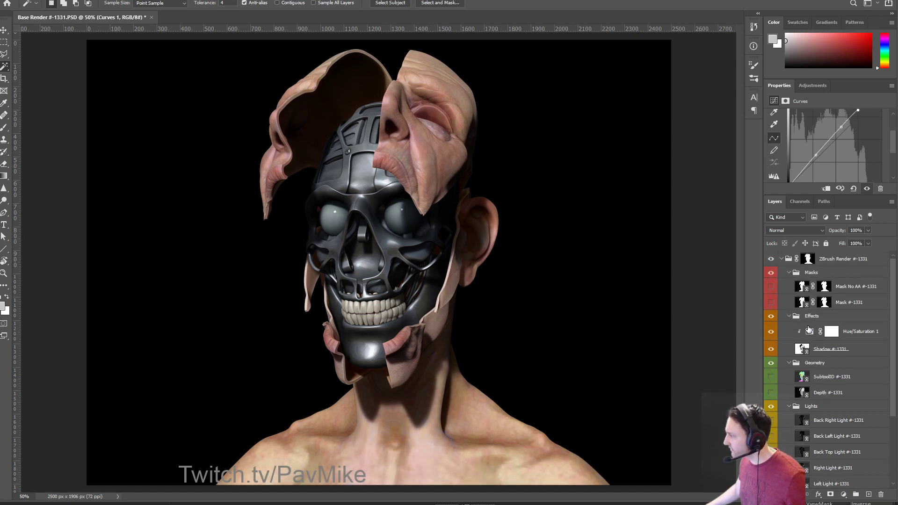
Toggle the Shadow pass repeatedly to compare, leaving it hidden.
{"action": "scroll", "coordinate": [789, 319], "scroll_direction": "down", "scroll_amount": 3}
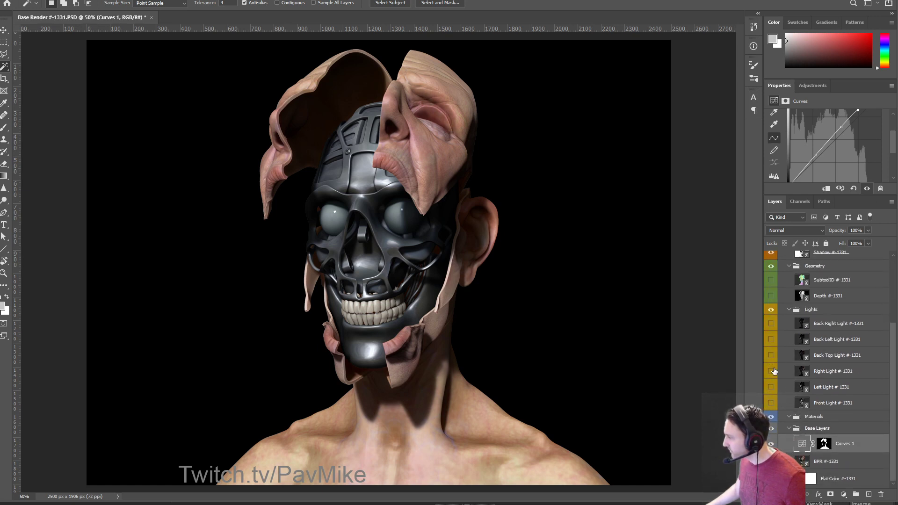
{"action": "scroll", "coordinate": [771, 312], "scroll_direction": "up", "scroll_amount": 3}
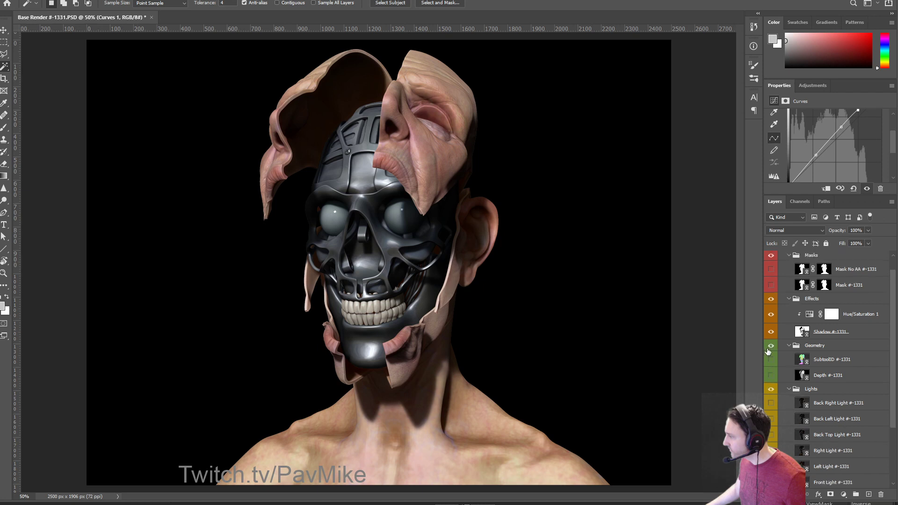
{"action": "left_click", "coordinate": [771, 348]}
{"action": "left_click", "coordinate": [771, 347]}
{"action": "left_click", "coordinate": [771, 348]}
{"action": "left_click", "coordinate": [771, 348]}
{"action": "left_click", "coordinate": [771, 348]}
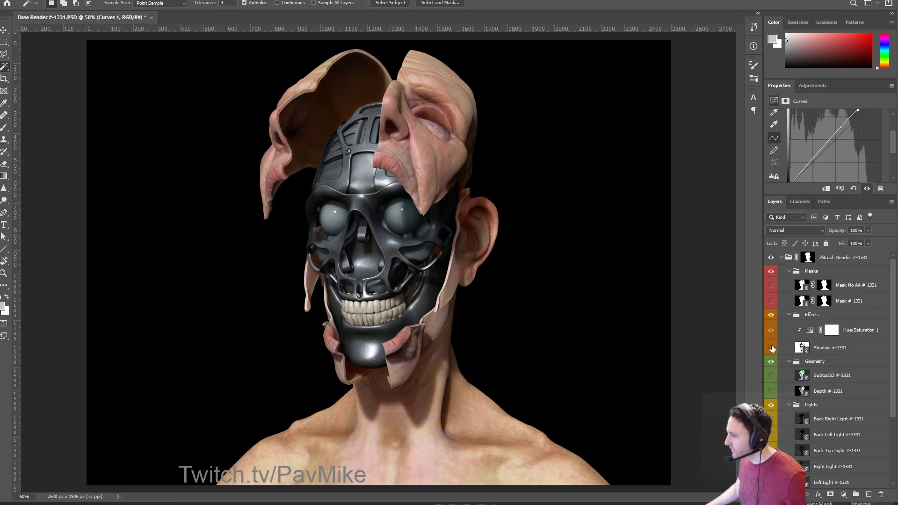
{"action": "left_click", "coordinate": [771, 347]}
{"action": "left_click", "coordinate": [771, 347]}
{"action": "scroll", "coordinate": [857, 358], "scroll_direction": "down", "scroll_amount": 4}
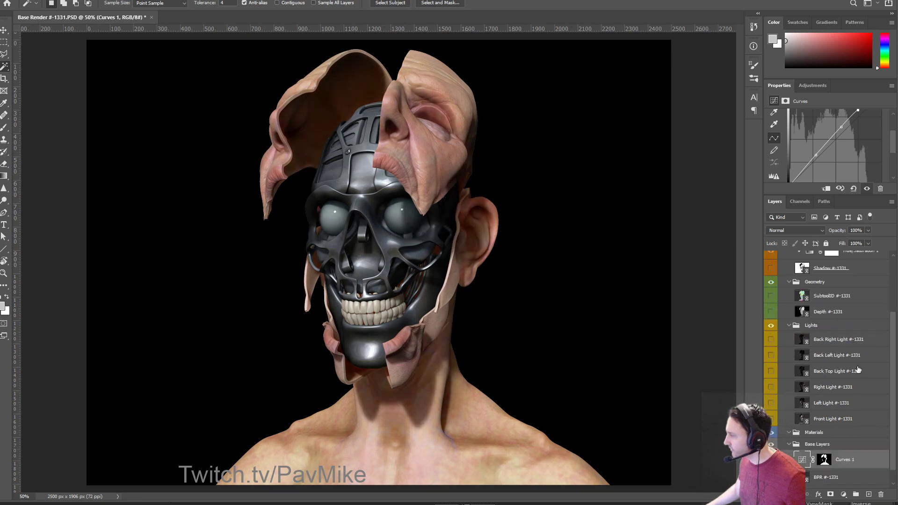
Bend the Curves 1 line further upward to brighten the base render.
{"action": "left_click", "coordinate": [802, 443]}
{"action": "mouse_move", "coordinate": [816, 154]}
{"action": "left_mouse_down"}
{"action": "mouse_move", "coordinate": [815, 144]}
{"action": "mouse_move", "coordinate": [814, 159]}
{"action": "left_mouse_up"}
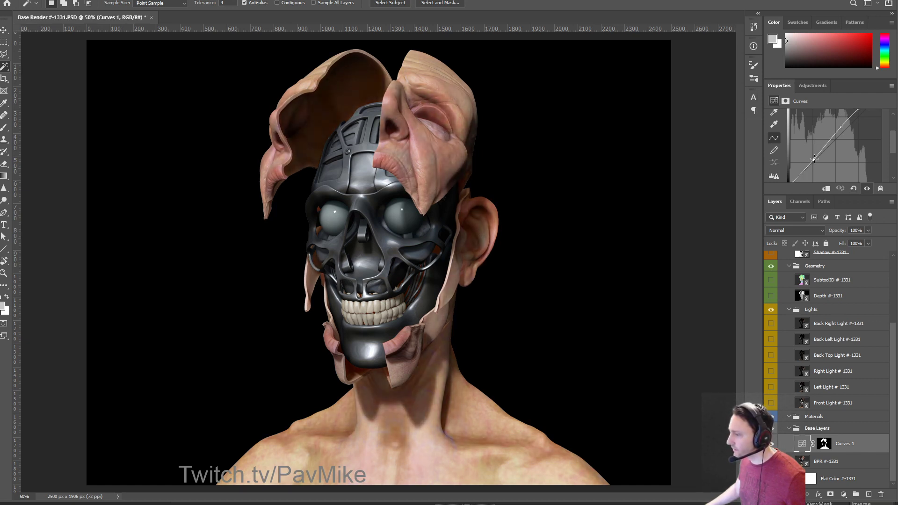
{"action": "left_click_drag", "start_coordinate": [843, 124], "coordinate": [837, 146]}
{"action": "scroll", "coordinate": [891, 135], "scroll_direction": "up", "scroll_amount": 2}
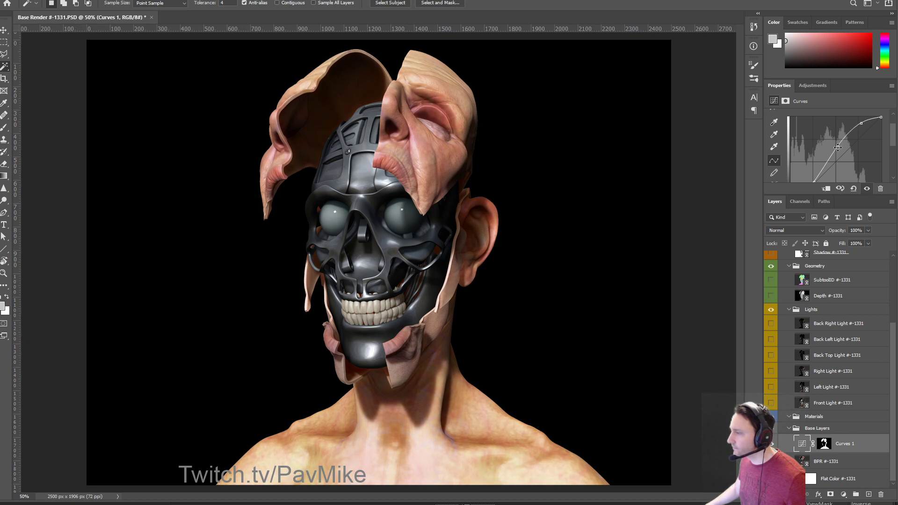
{"action": "scroll", "coordinate": [857, 416], "scroll_direction": "up", "scroll_amount": 2}
{"action": "scroll", "coordinate": [860, 406], "scroll_direction": "down", "scroll_amount": 2}
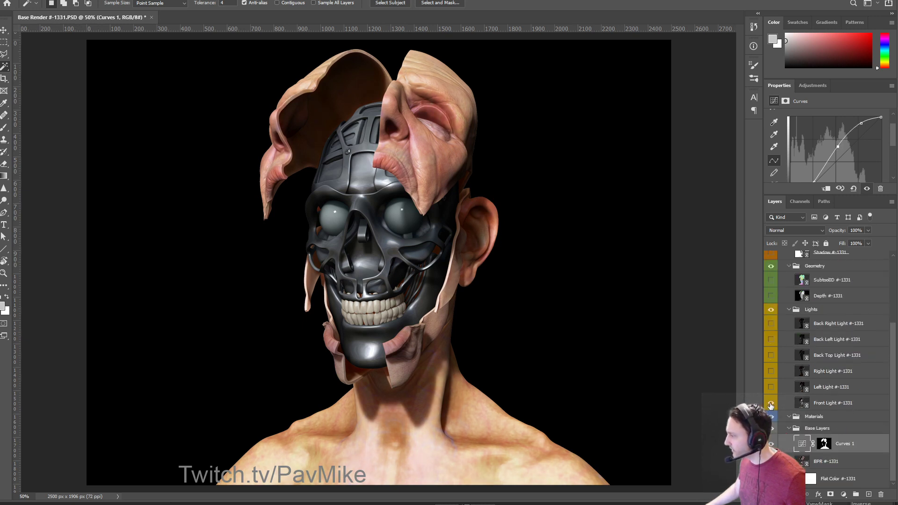
Show the Front Light pass, compare it on and off, and select the Front Light layer.
{"action": "left_click", "coordinate": [770, 404]}
{"action": "left_click", "coordinate": [770, 404]}
{"action": "left_click", "coordinate": [770, 404]}
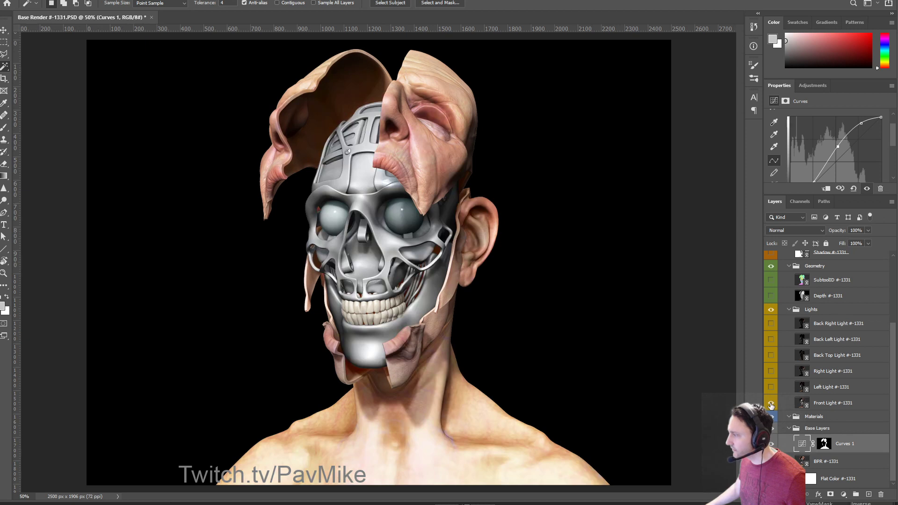
{"action": "left_click", "coordinate": [770, 403]}
{"action": "left_click", "coordinate": [770, 403]}
{"action": "left_click", "coordinate": [770, 404]}
{"action": "left_click", "coordinate": [770, 403]}
{"action": "left_click", "coordinate": [827, 405]}
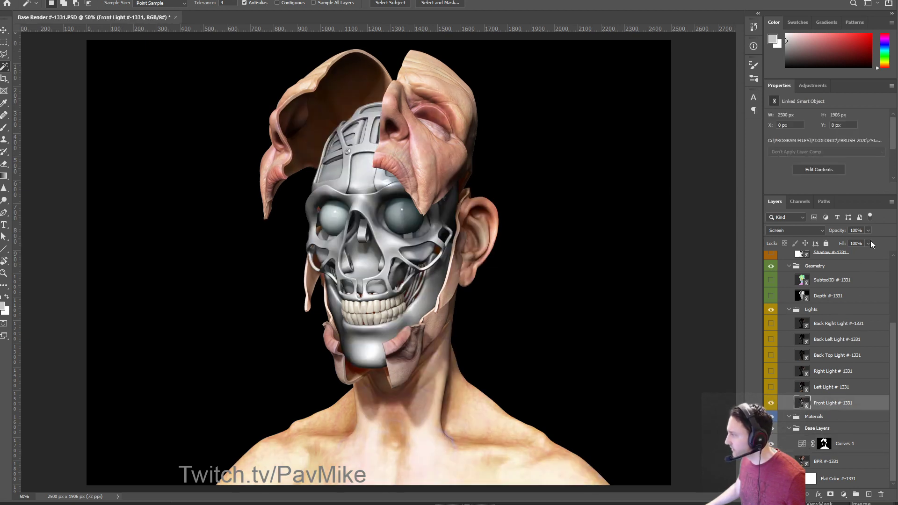
Lower Front Light's opacity and compare the Left Light pass, leaving it hidden.
{"action": "left_click_drag", "start_coordinate": [867, 240], "coordinate": [835, 240]}
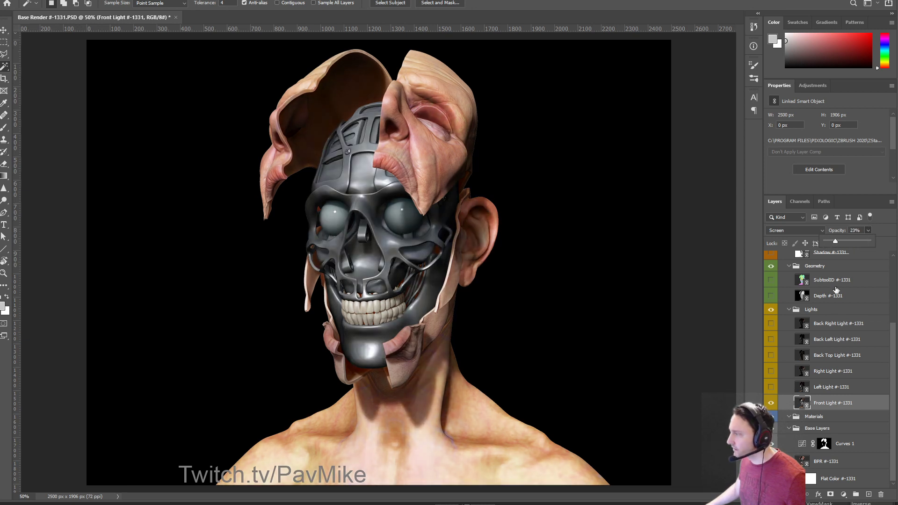
{"action": "left_click", "coordinate": [771, 387]}
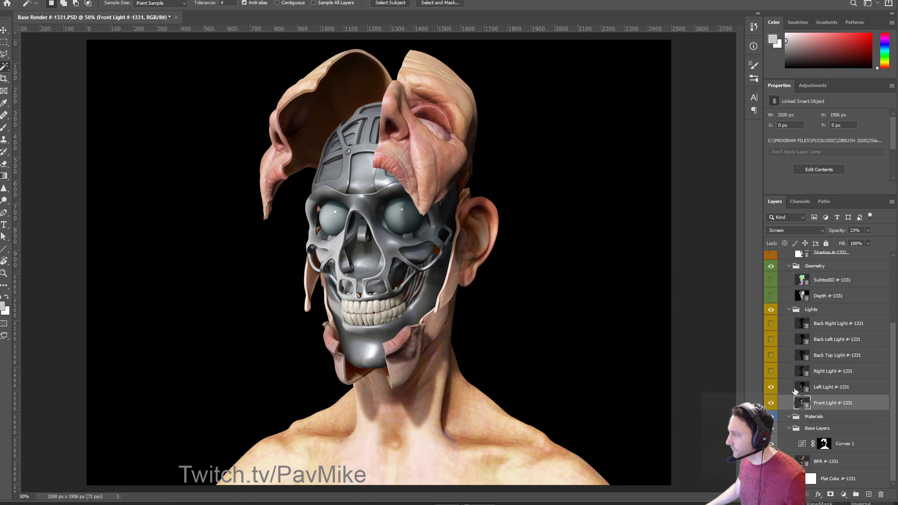
{"action": "left_click", "coordinate": [804, 391]}
{"action": "left_click", "coordinate": [770, 387]}
{"action": "left_click", "coordinate": [770, 388]}
{"action": "left_click", "coordinate": [771, 388]}
{"action": "left_click", "coordinate": [770, 387]}
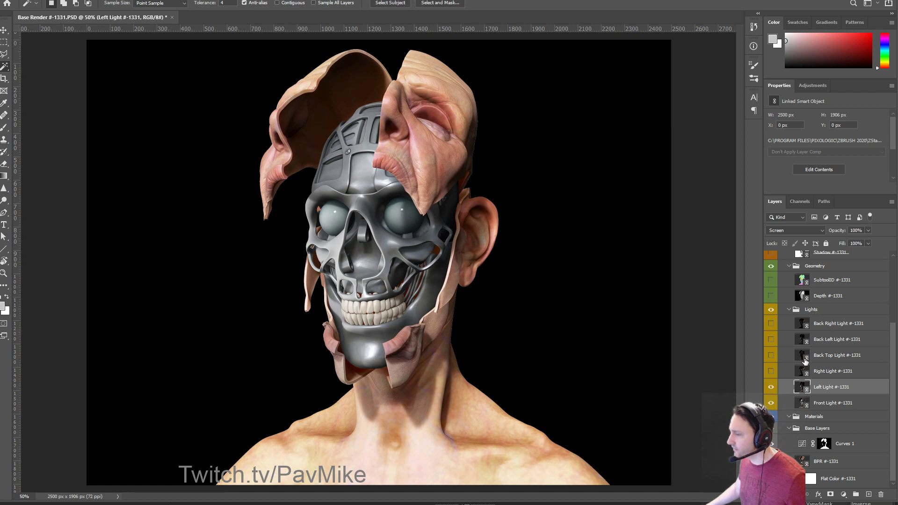
{"action": "left_click", "coordinate": [771, 387]}
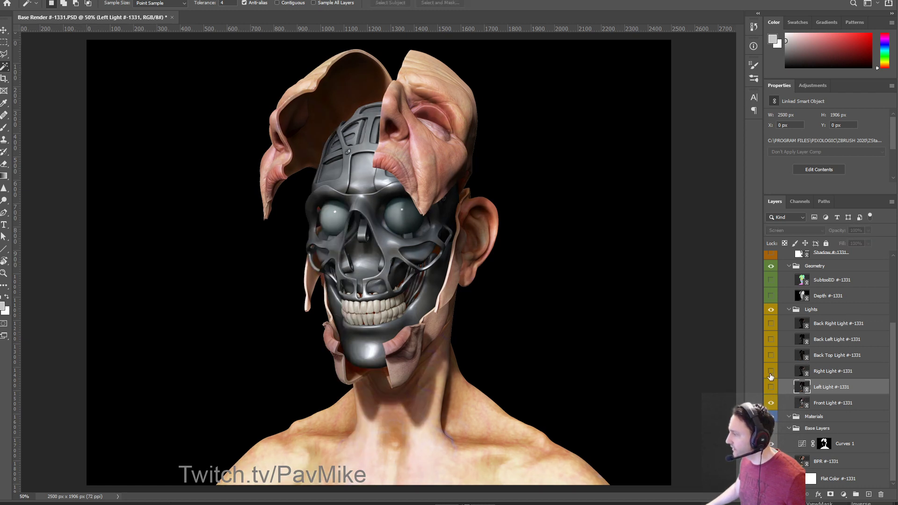
Preview the Right Light and Back Top Light passes, then hide both.
{"action": "left_click", "coordinate": [770, 371]}
{"action": "left_click", "coordinate": [770, 373]}
{"action": "left_click", "coordinate": [770, 356]}
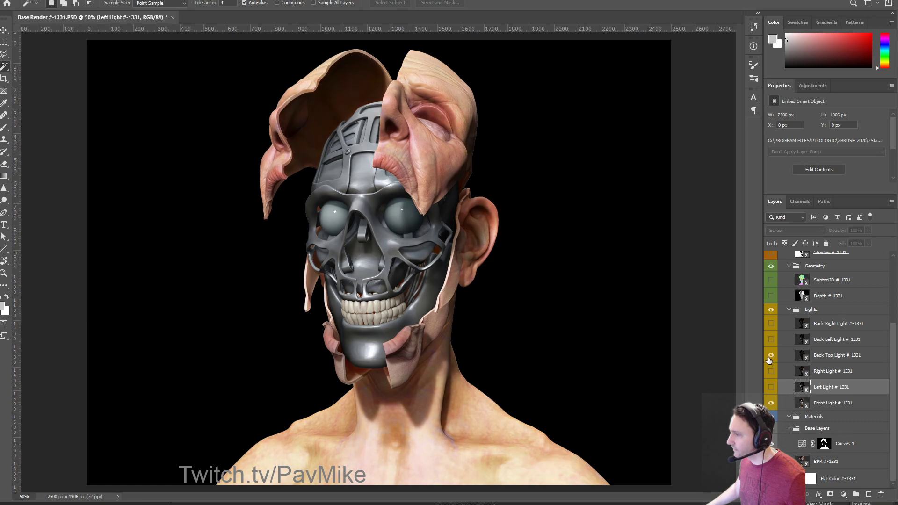
{"action": "left_click", "coordinate": [770, 357]}
{"action": "left_click", "coordinate": [771, 356]}
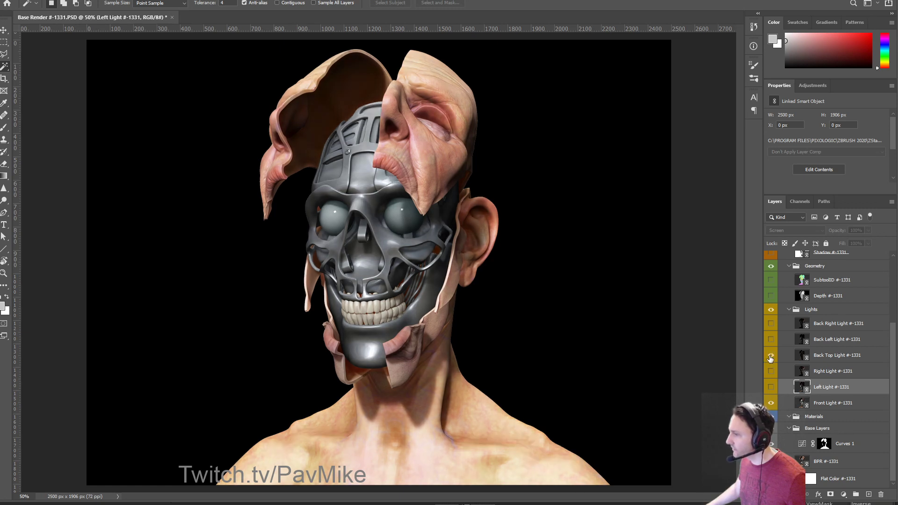
{"action": "left_click", "coordinate": [770, 356]}
Compare Back Left Light, hide Back Right Light, and leave Back Left Light shown and selected.
{"action": "left_click", "coordinate": [770, 339]}
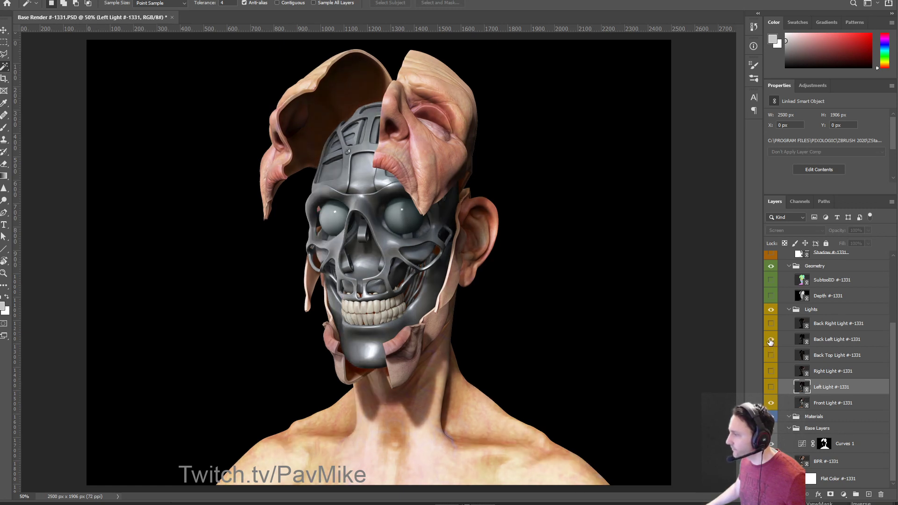
{"action": "left_click", "coordinate": [770, 340]}
{"action": "left_click", "coordinate": [770, 340]}
{"action": "left_click", "coordinate": [770, 339]}
{"action": "left_click", "coordinate": [770, 323]}
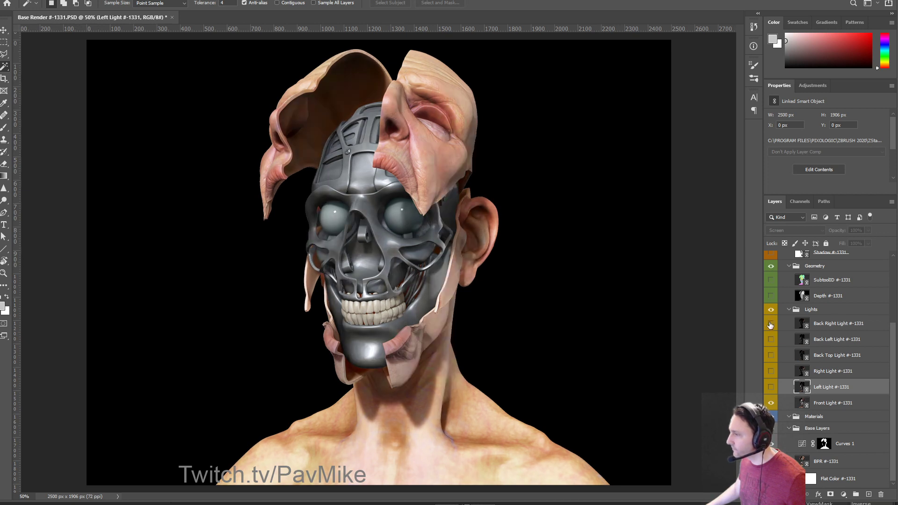
{"action": "left_click", "coordinate": [770, 339]}
{"action": "left_click", "coordinate": [827, 339]}
{"action": "left_click", "coordinate": [843, 494]}
Add a Hue/Saturation layer clipped to Back Left Light, colorized at hue 68, saturation 18.
{"action": "left_click", "coordinate": [868, 405]}
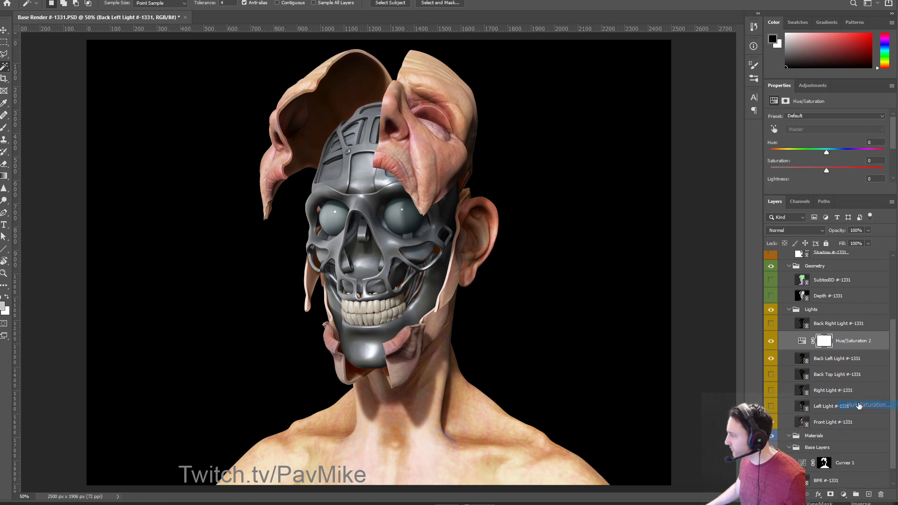
{"action": "left_click", "coordinate": [810, 350], "text": "alt"}
{"action": "left_click", "coordinate": [809, 342]}
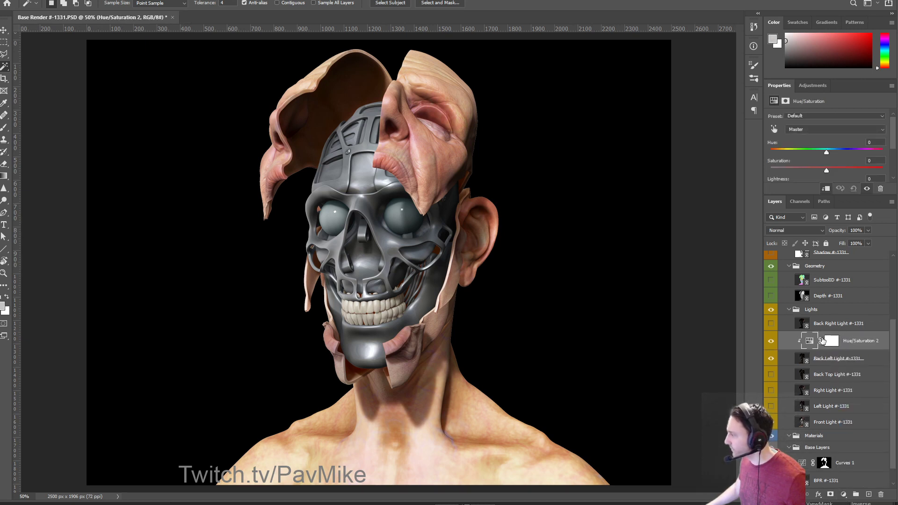
{"action": "scroll", "coordinate": [804, 122], "scroll_direction": "down", "scroll_amount": 2}
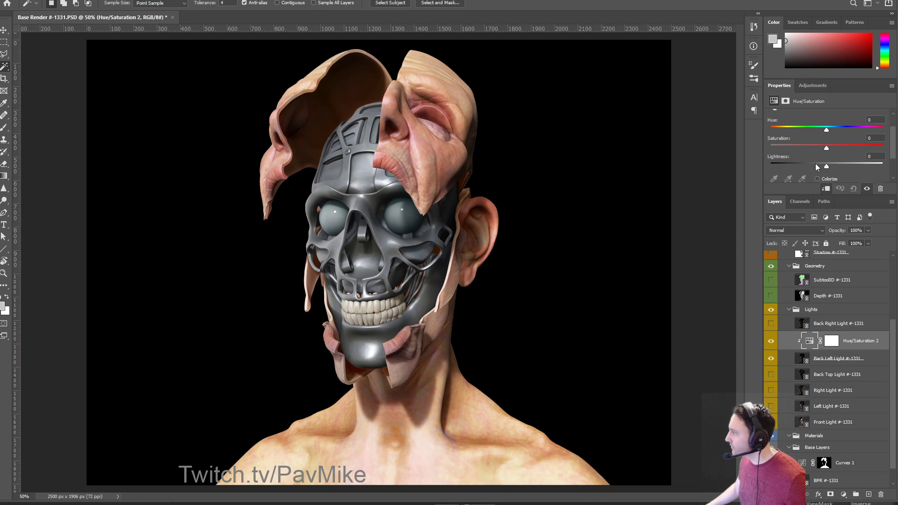
{"action": "left_click", "coordinate": [816, 179]}
{"action": "left_click_drag", "start_coordinate": [771, 131], "coordinate": [791, 133]}
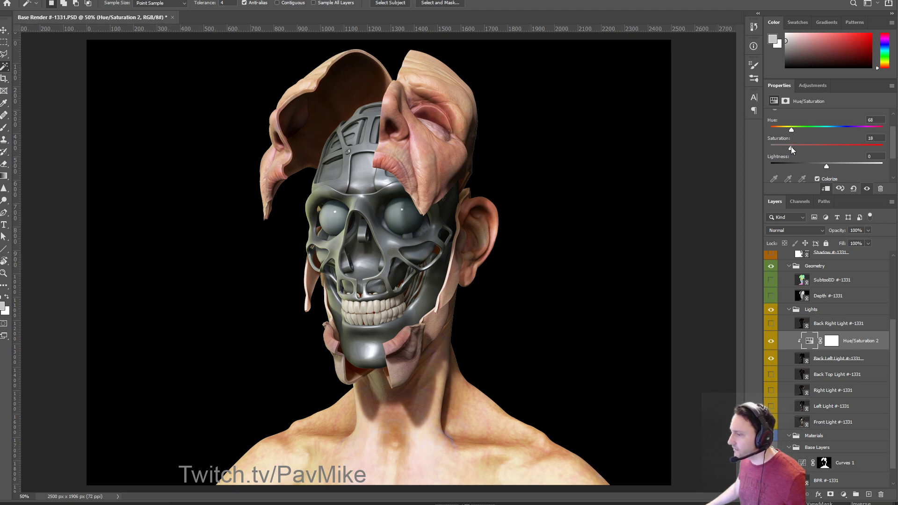
Compare the skull with and without Back Left Light, the green tint and Left Light, leaving Left Light hidden.
{"action": "left_click", "coordinate": [771, 359]}
{"action": "left_click", "coordinate": [771, 360]}
{"action": "left_click", "coordinate": [772, 359]}
{"action": "left_click", "coordinate": [771, 359]}
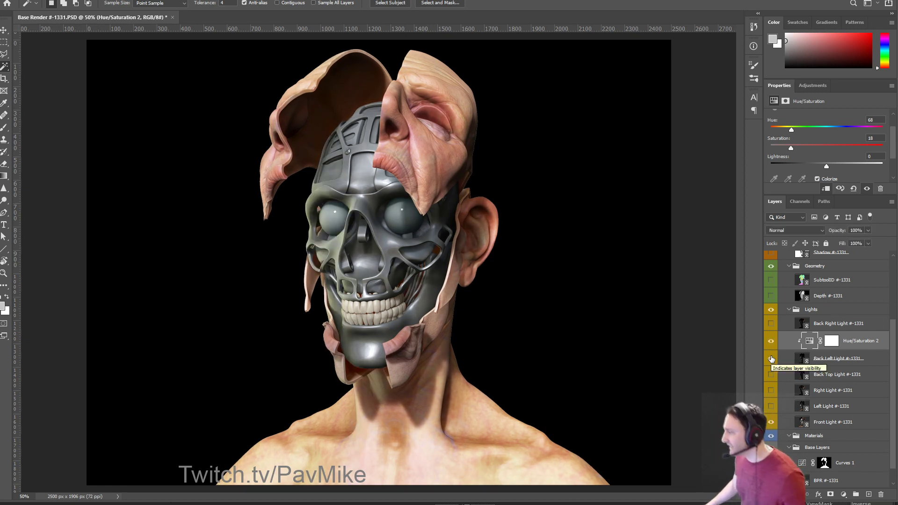
{"action": "left_click", "coordinate": [771, 407]}
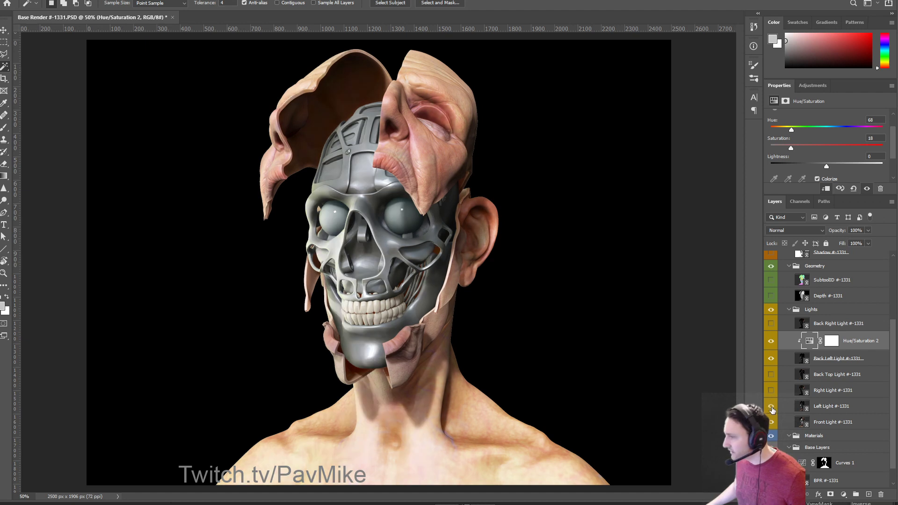
{"action": "left_click", "coordinate": [770, 344]}
{"action": "left_click", "coordinate": [771, 357]}
{"action": "left_click", "coordinate": [771, 357]}
{"action": "left_click", "coordinate": [770, 343]}
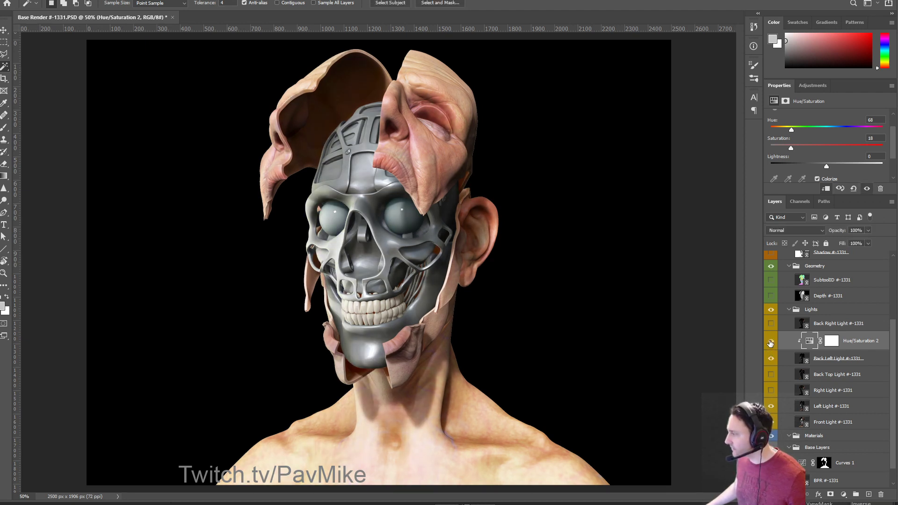
{"action": "left_click", "coordinate": [771, 407]}
{"action": "left_click", "coordinate": [771, 406]}
{"action": "left_click", "coordinate": [771, 407]}
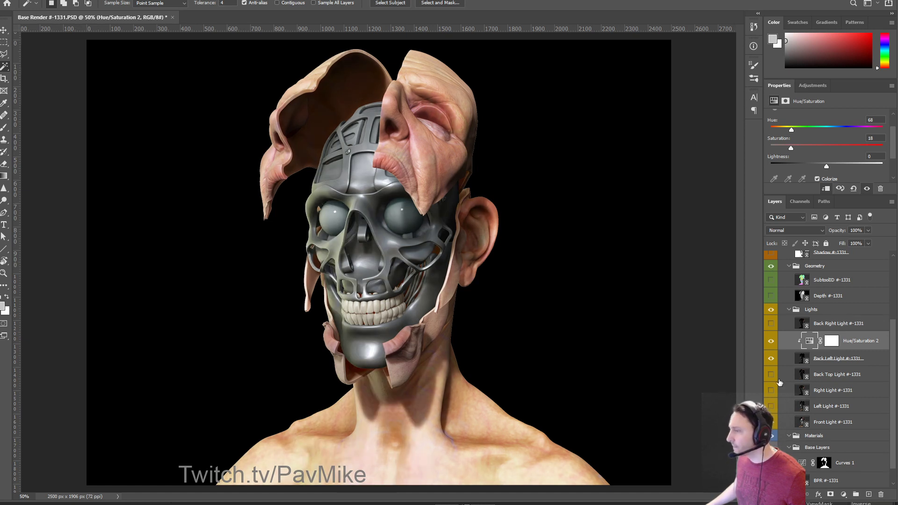
Select the green skull, red head cells and light-blue jaw regions from SubtoolID, then hide it.
{"action": "scroll", "coordinate": [799, 336], "scroll_direction": "up", "scroll_amount": 3}
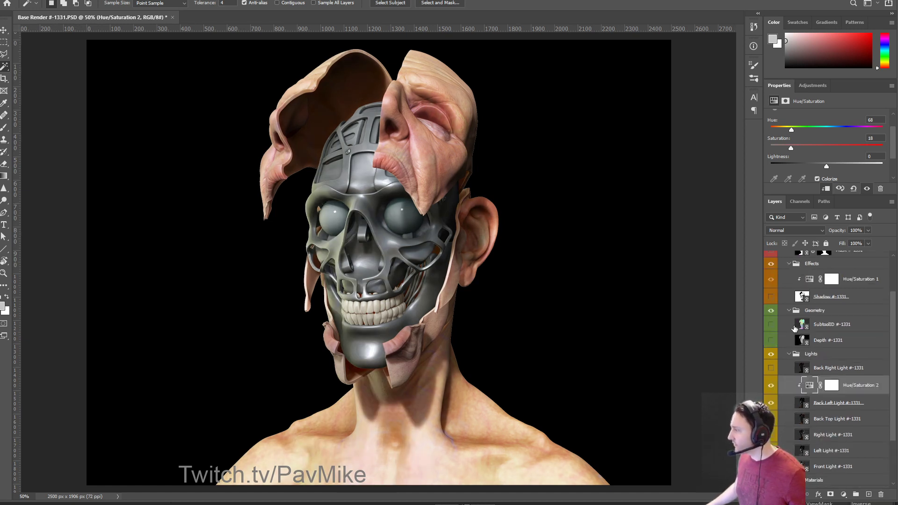
{"action": "left_click", "coordinate": [770, 324]}
{"action": "left_click", "coordinate": [805, 324]}
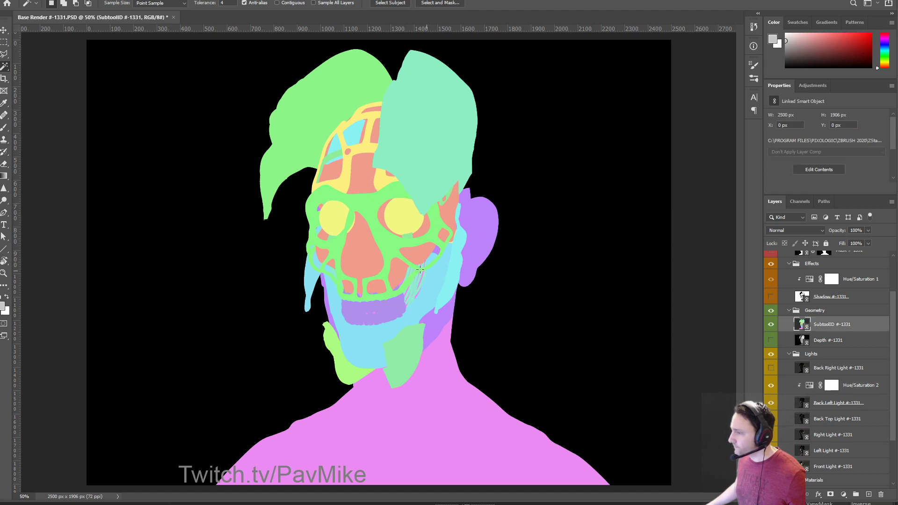
{"action": "left_click", "coordinate": [347, 202]}
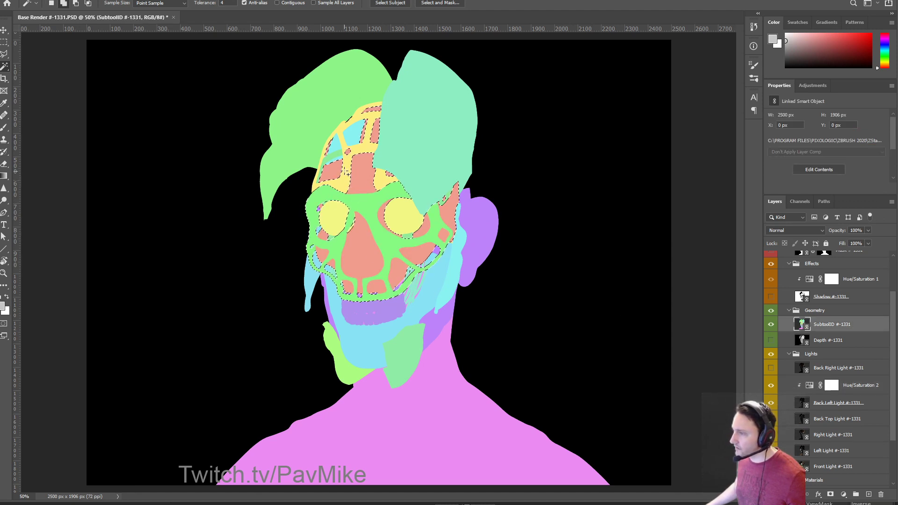
{"action": "left_click", "coordinate": [364, 124], "text": "shift"}
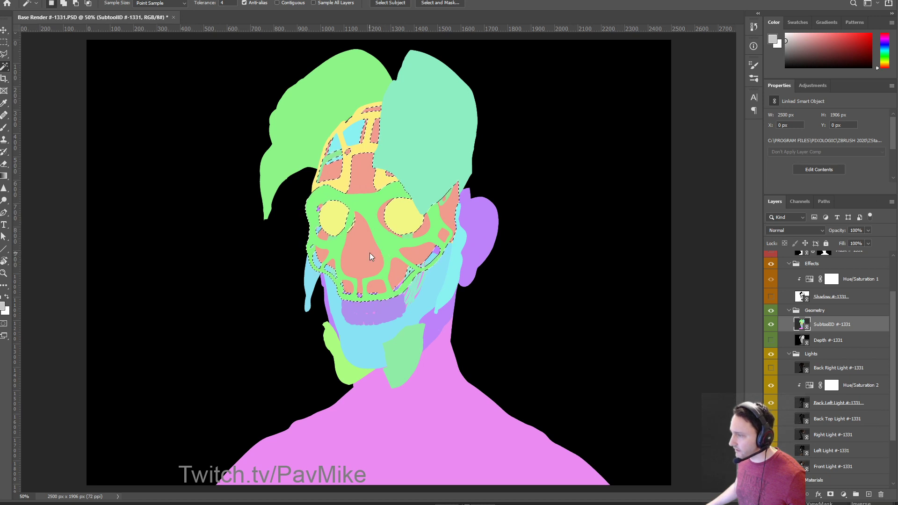
{"action": "left_click", "coordinate": [428, 292], "text": "shift"}
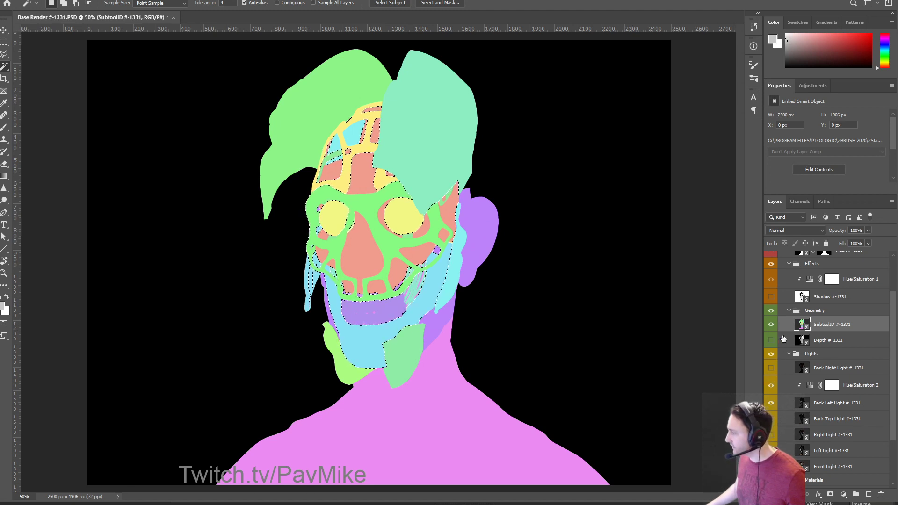
{"action": "left_click", "coordinate": [771, 324]}
Add a Curves 2 adjustment above BPR masked to the skull selection.
{"action": "scroll", "coordinate": [805, 417], "scroll_direction": "down", "scroll_amount": 2}
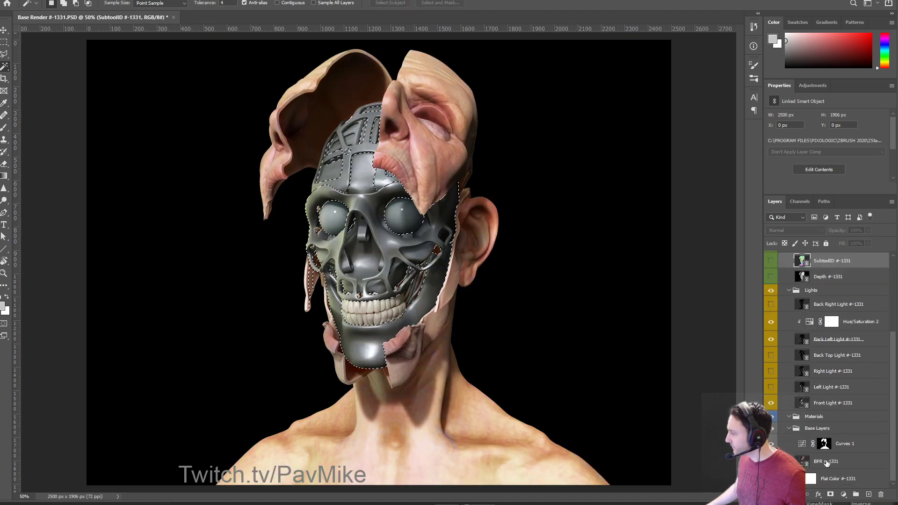
{"action": "left_click", "coordinate": [826, 461]}
{"action": "left_click", "coordinate": [843, 494]}
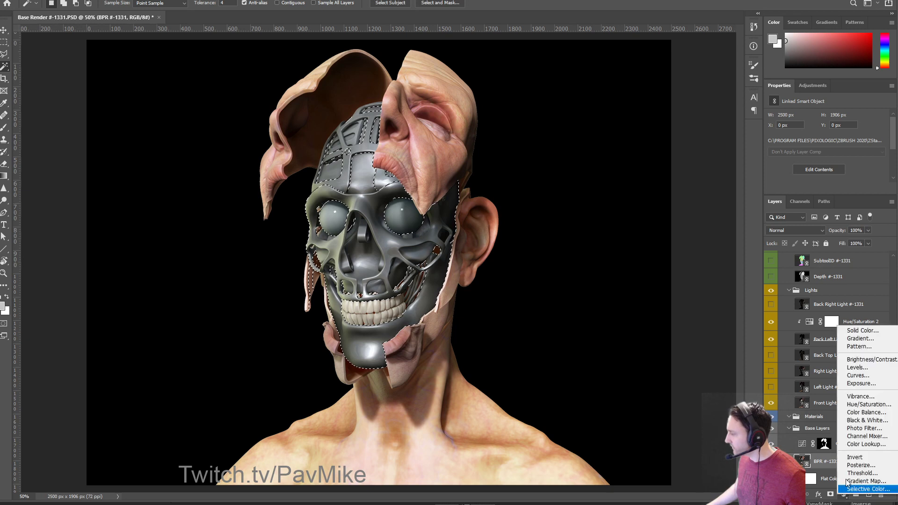
{"action": "left_click", "coordinate": [857, 375]}
{"action": "left_click", "coordinate": [802, 443]}
Shape Curves 2 into an S-curve with the shadow point at Input 56, Output 15.
{"action": "scroll", "coordinate": [825, 163], "scroll_direction": "down", "scroll_amount": 2}
{"action": "left_click", "coordinate": [812, 161]}
{"action": "left_click", "coordinate": [835, 138]}
{"action": "left_click", "coordinate": [856, 117]}
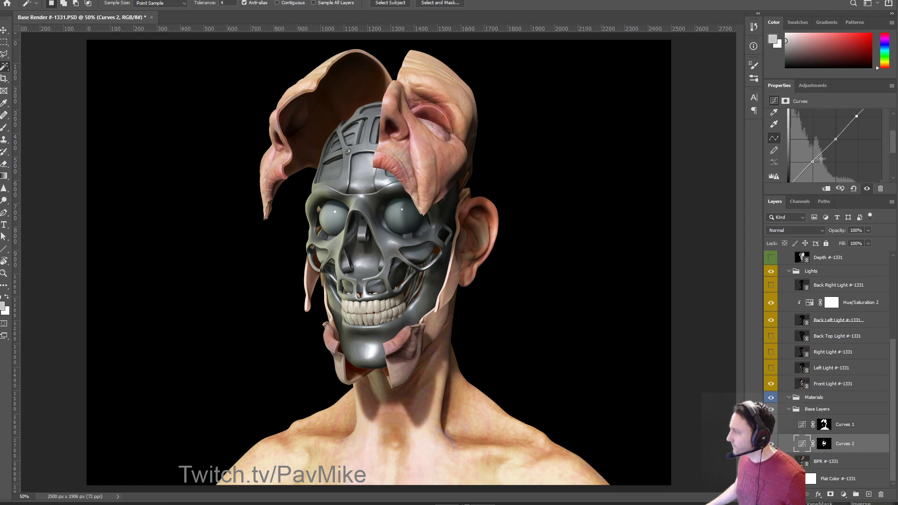
{"action": "left_click_drag", "start_coordinate": [812, 161], "coordinate": [811, 173]}
{"action": "left_click_drag", "start_coordinate": [836, 139], "coordinate": [858, 121]}
{"action": "scroll", "coordinate": [837, 137], "scroll_direction": "up", "scroll_amount": 1}
{"action": "scroll", "coordinate": [852, 132], "scroll_direction": "down", "scroll_amount": 2}
{"action": "scroll", "coordinate": [852, 133], "scroll_direction": "down", "scroll_amount": 1}
{"action": "left_click_drag", "start_coordinate": [811, 151], "coordinate": [811, 157]}
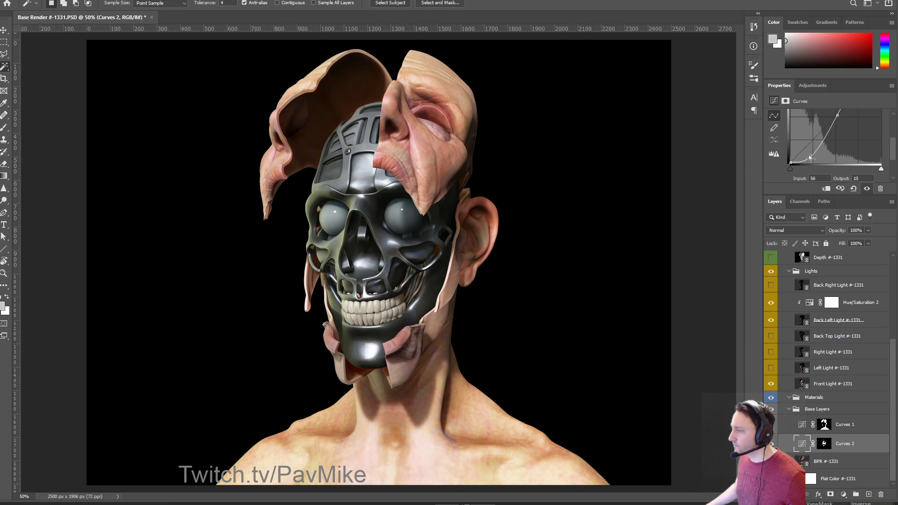
Reveal and select the Depth #-1331 layer in the Layers panel.
{"action": "scroll", "coordinate": [798, 362], "scroll_direction": "up", "scroll_amount": 3}
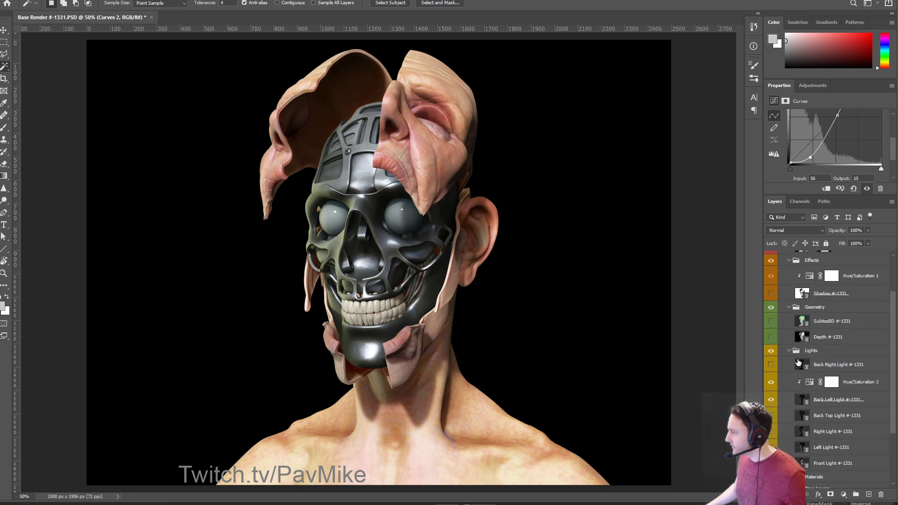
{"action": "scroll", "coordinate": [798, 363], "scroll_direction": "up", "scroll_amount": 2}
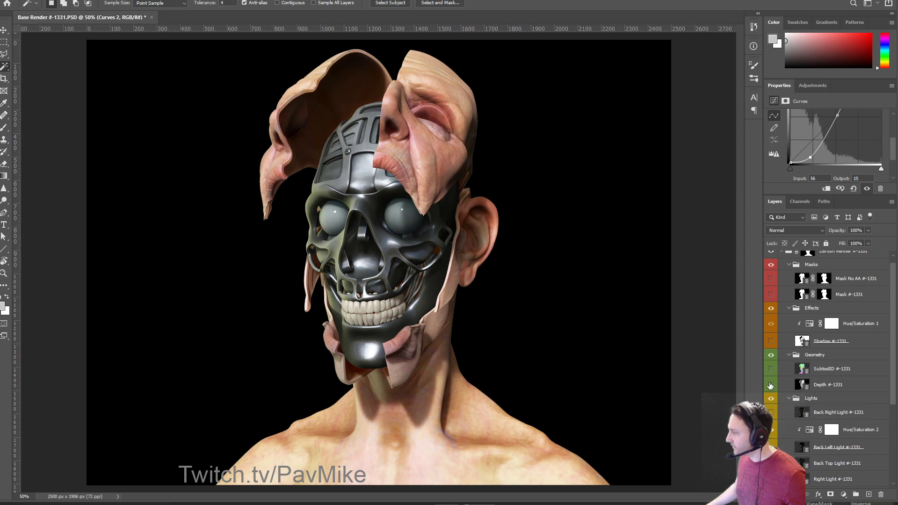
{"action": "left_click", "coordinate": [772, 386]}
{"action": "left_click", "coordinate": [799, 201]}
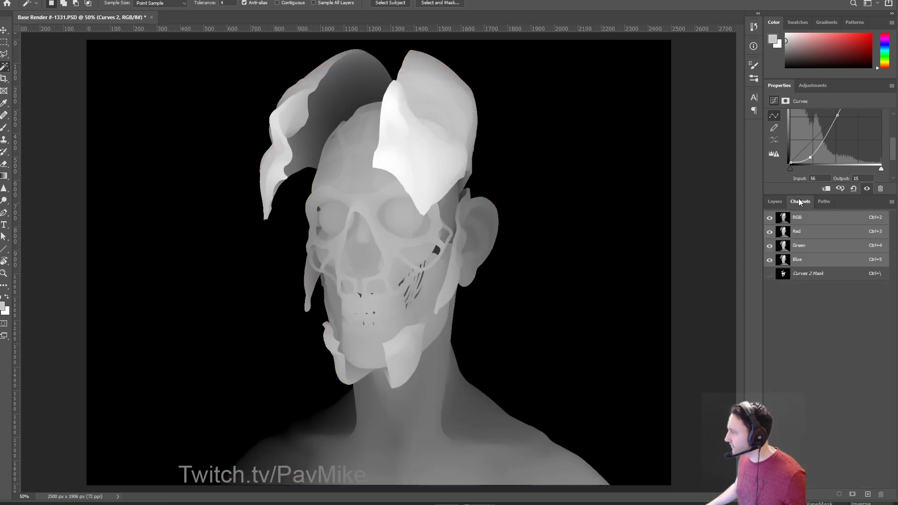
{"action": "left_click", "coordinate": [774, 201]}
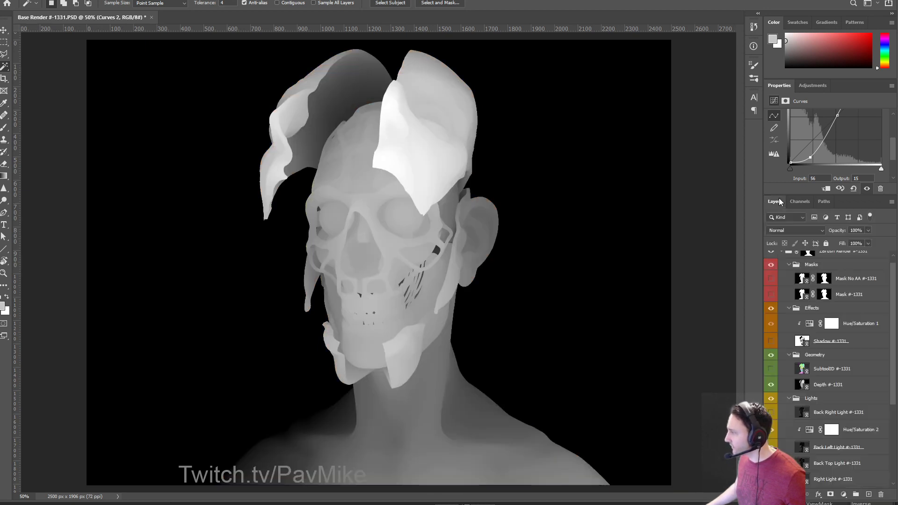
{"action": "left_click", "coordinate": [836, 386]}
Paste the grey depth render into a new Alpha 1 channel and hide the Depth layer.
{"action": "key", "text": "ctrl+a"}
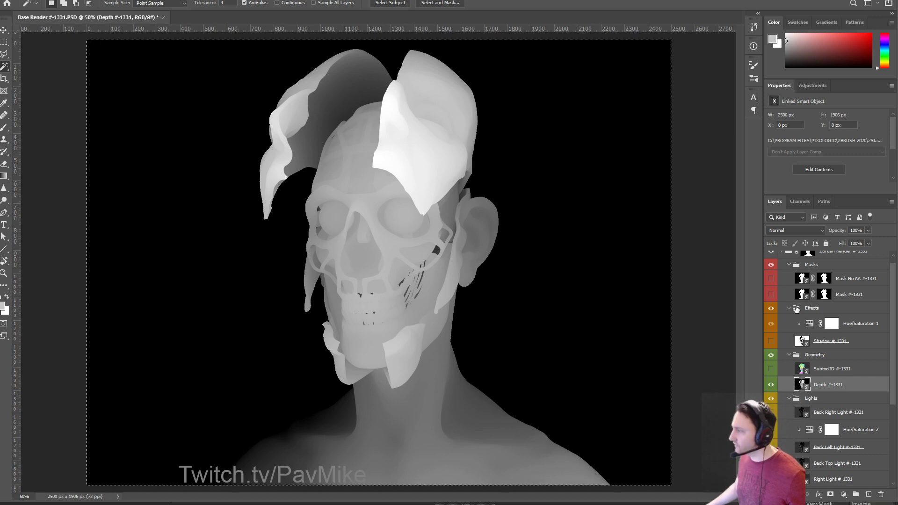
{"action": "left_click", "coordinate": [795, 200]}
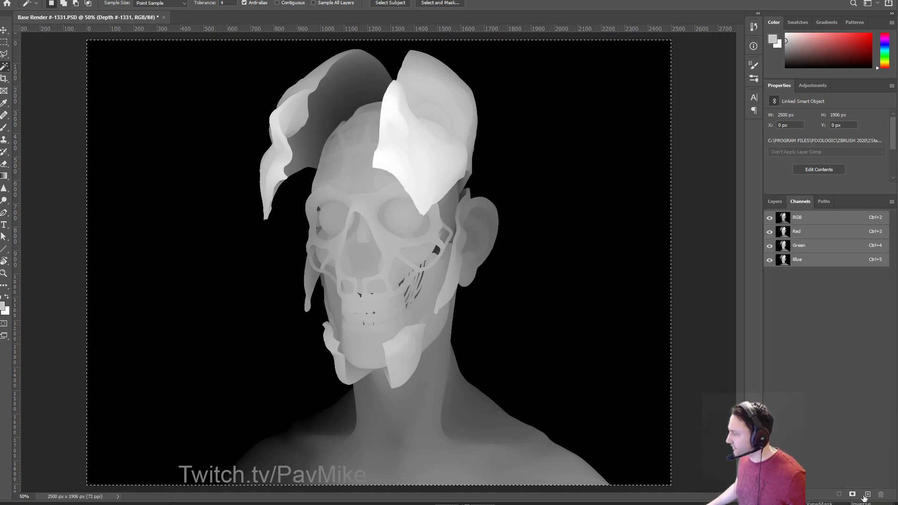
{"action": "left_click", "coordinate": [866, 495]}
{"action": "key", "text": "ctrl+v"}
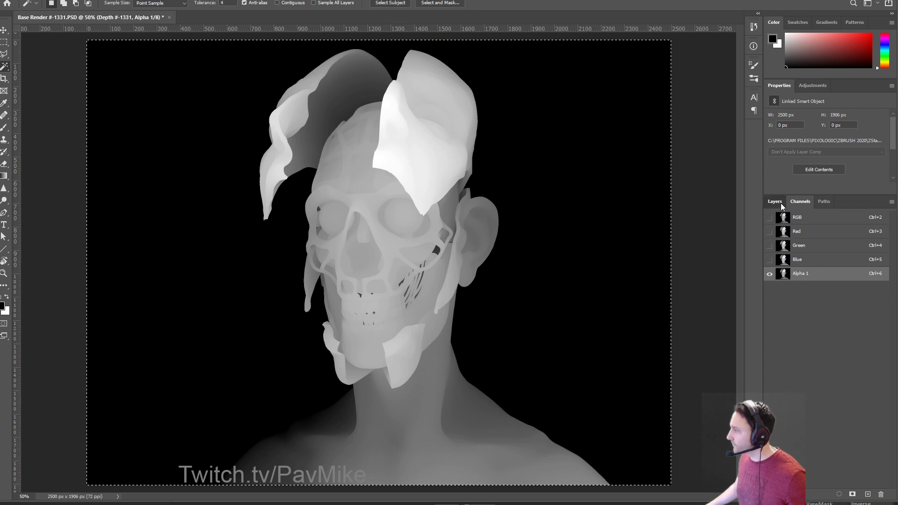
{"action": "left_click", "coordinate": [775, 202]}
{"action": "left_click", "coordinate": [771, 384]}
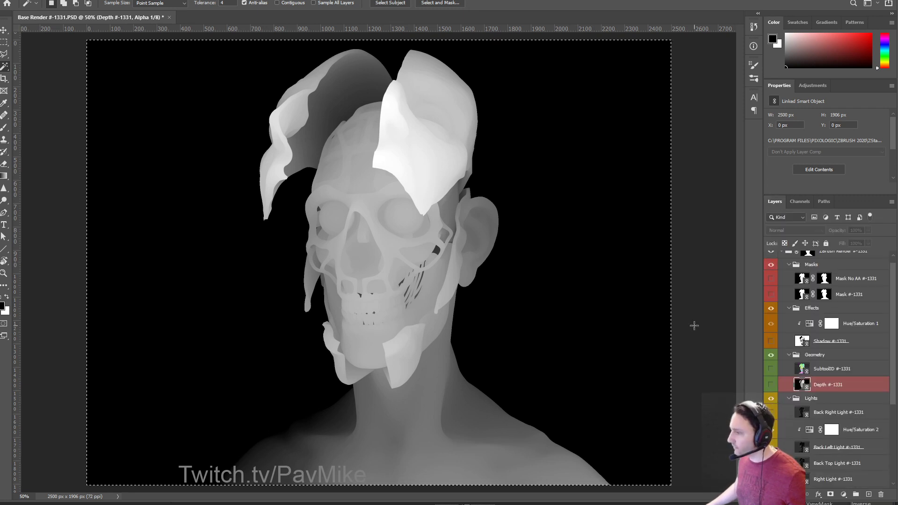
{"action": "key", "text": "ctrl+d"}
Preview the Mask and Mask No AA silhouettes, leaving both hidden.
{"action": "left_click", "coordinate": [823, 369]}
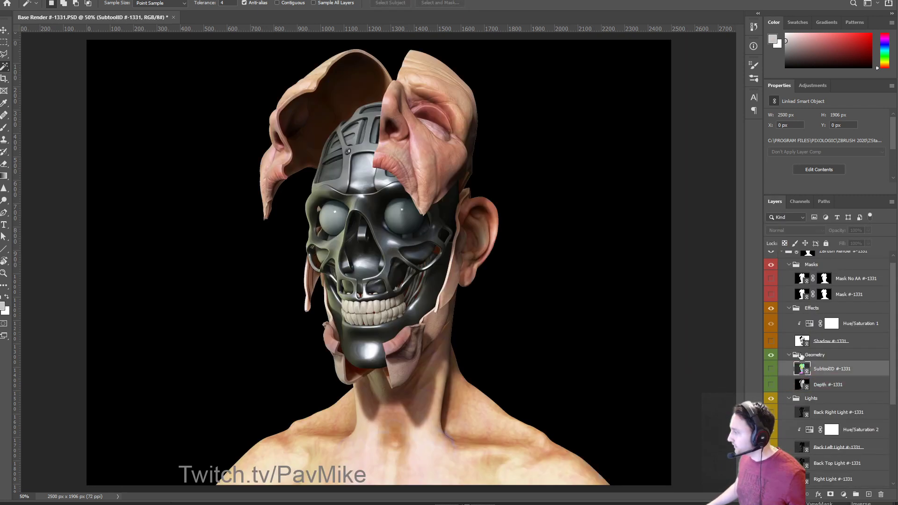
{"action": "scroll", "coordinate": [777, 347], "scroll_direction": "up", "scroll_amount": 1}
{"action": "left_click", "coordinate": [773, 302]}
{"action": "left_click", "coordinate": [772, 302]}
{"action": "left_click", "coordinate": [772, 287]}
{"action": "left_click", "coordinate": [771, 287]}
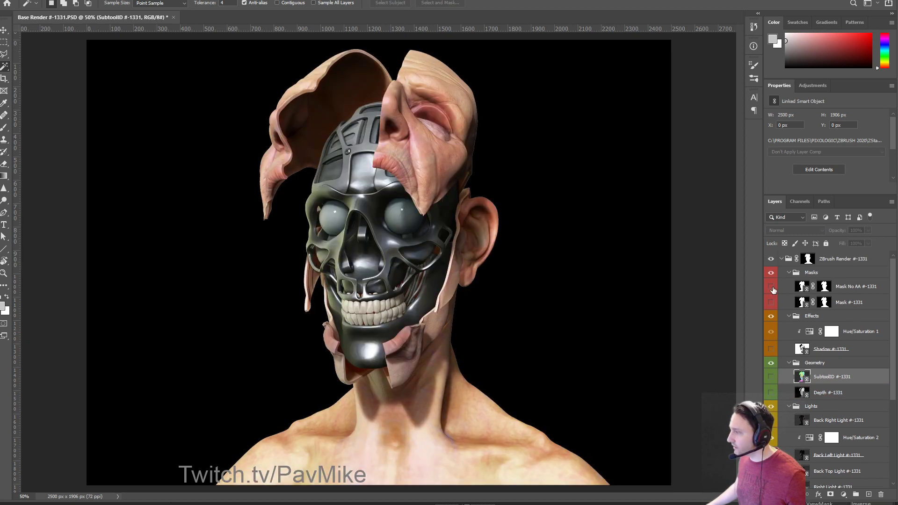
{"action": "left_click", "coordinate": [771, 286]}
{"action": "left_click", "coordinate": [772, 287]}
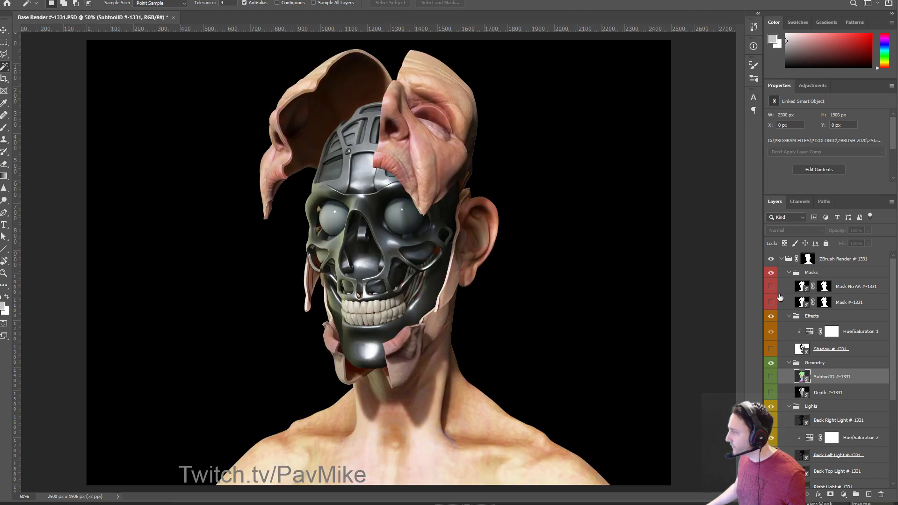
Add an empty Layer 1 at the top of the stack above the ZBrush Render group.
{"action": "left_click", "coordinate": [844, 260]}
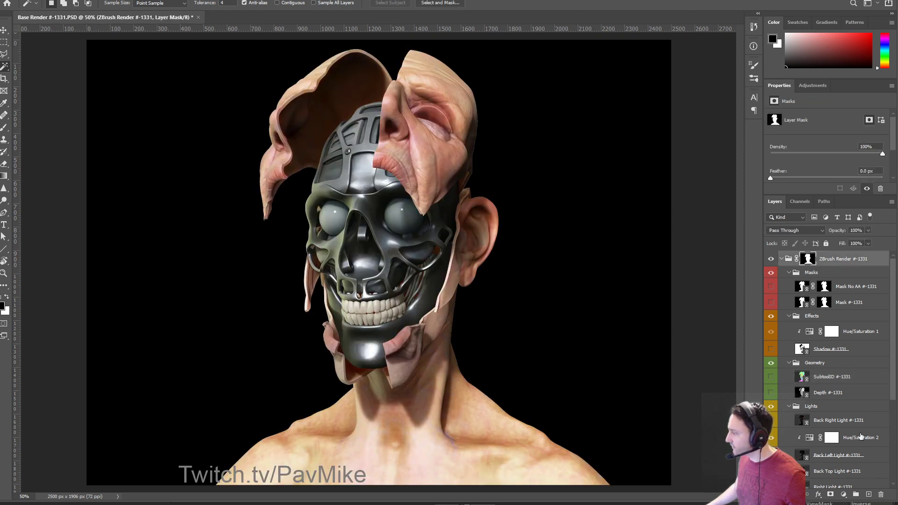
{"action": "key", "text": "ctrl+a"}
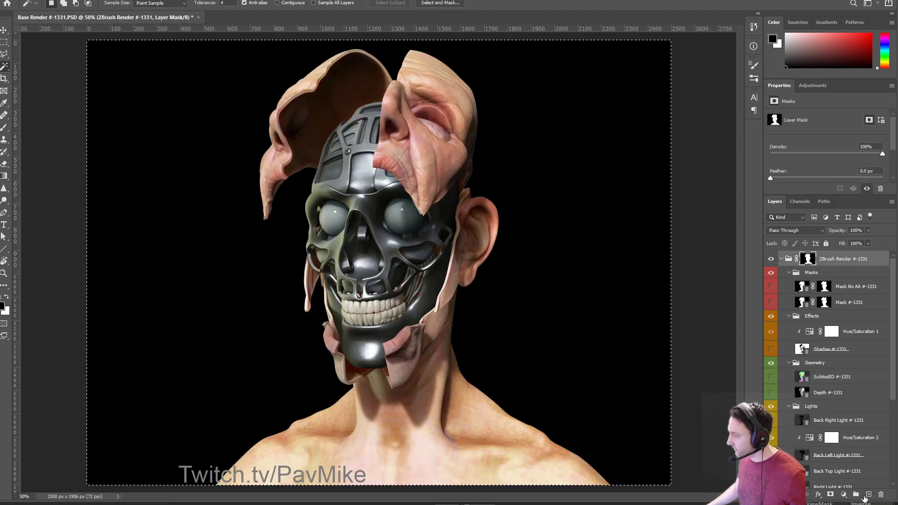
{"action": "left_click", "coordinate": [867, 494]}
{"action": "left_click_drag", "start_coordinate": [837, 276], "coordinate": [837, 255]}
Paste a merged copy of the render into Layer 1 and start a Lens Blur.
{"action": "key", "text": "ctrl+v"}
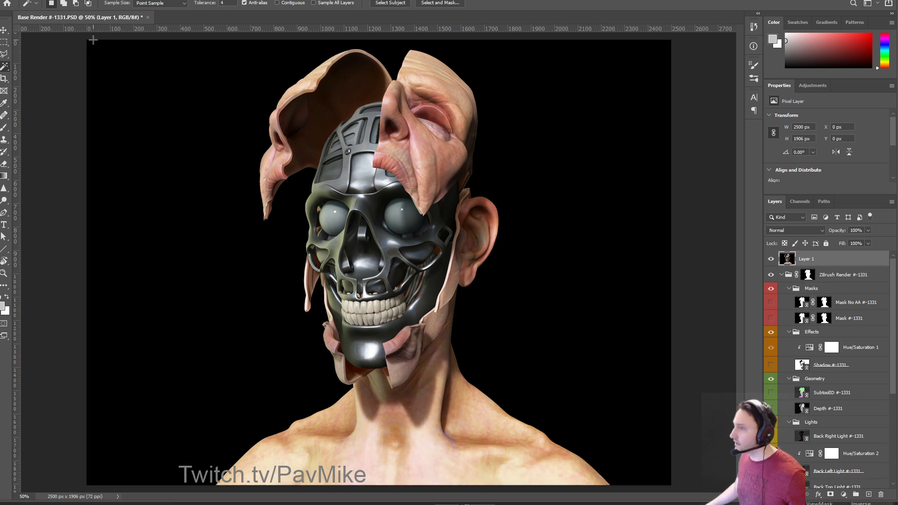
{"action": "key", "text": "alt+t"}
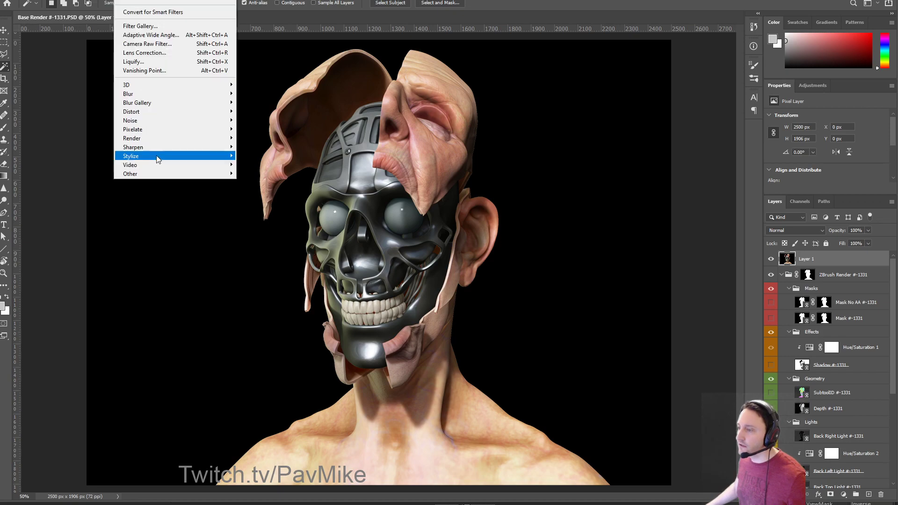
{"action": "mouse_move", "coordinate": [161, 96]}
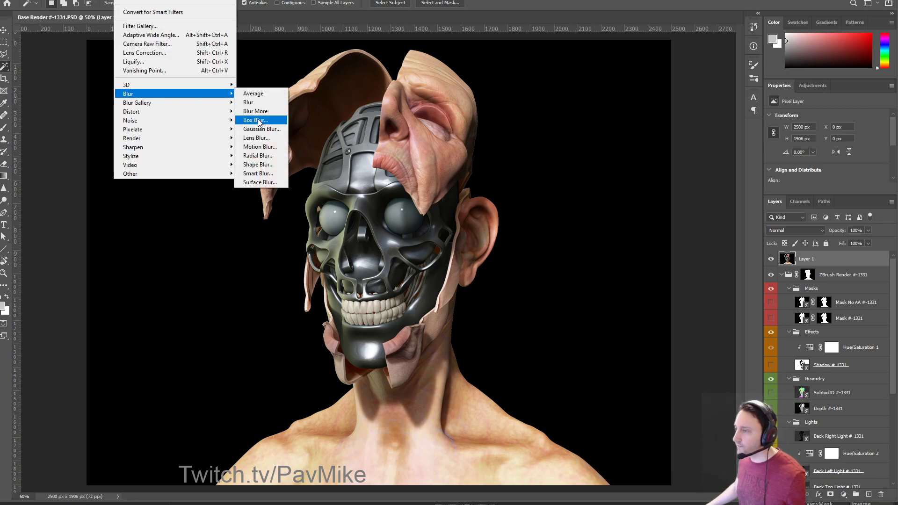
{"action": "left_click", "coordinate": [256, 138]}
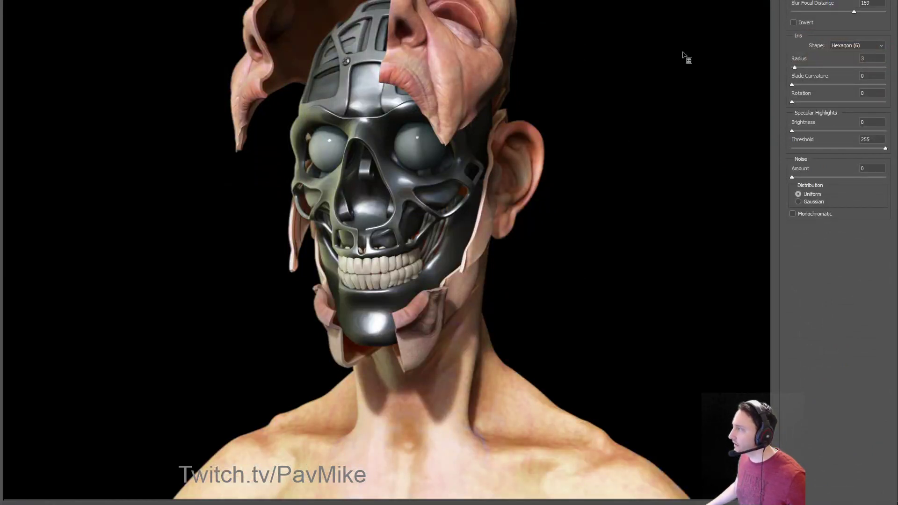
Apply a Lens Blur of radius 8 with Alpha 1 depth, focused on the face.
{"action": "left_click_drag", "start_coordinate": [795, 67], "coordinate": [799, 66]}
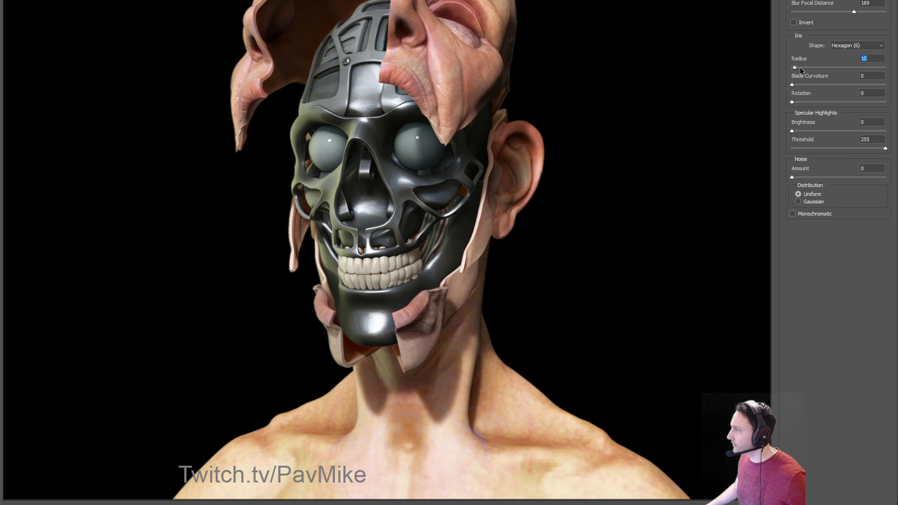
{"action": "left_click", "coordinate": [808, 67]}
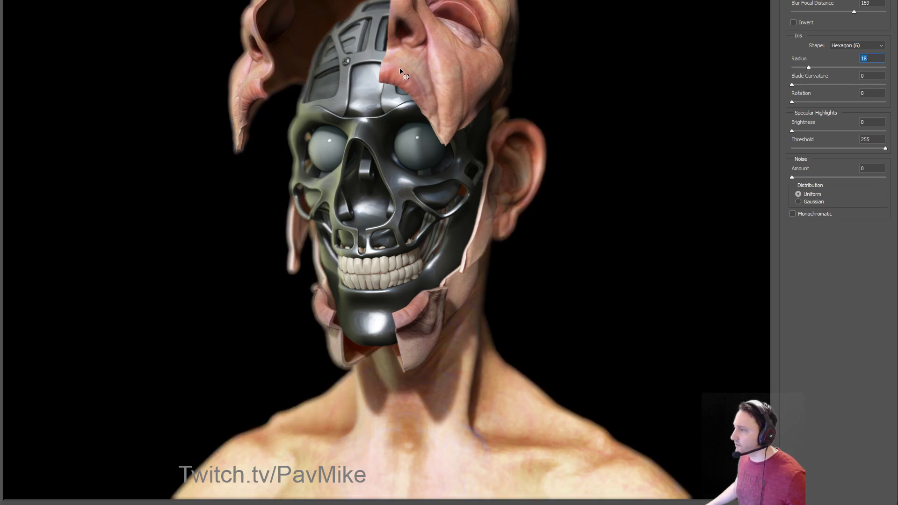
{"action": "left_click", "coordinate": [636, 145]}
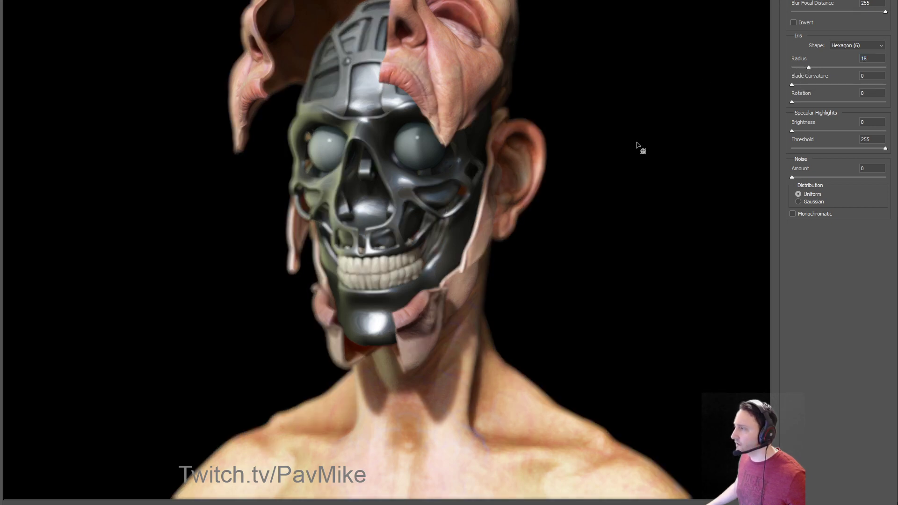
{"action": "left_click", "coordinate": [818, 67]}
{"action": "left_click", "coordinate": [367, 139]}
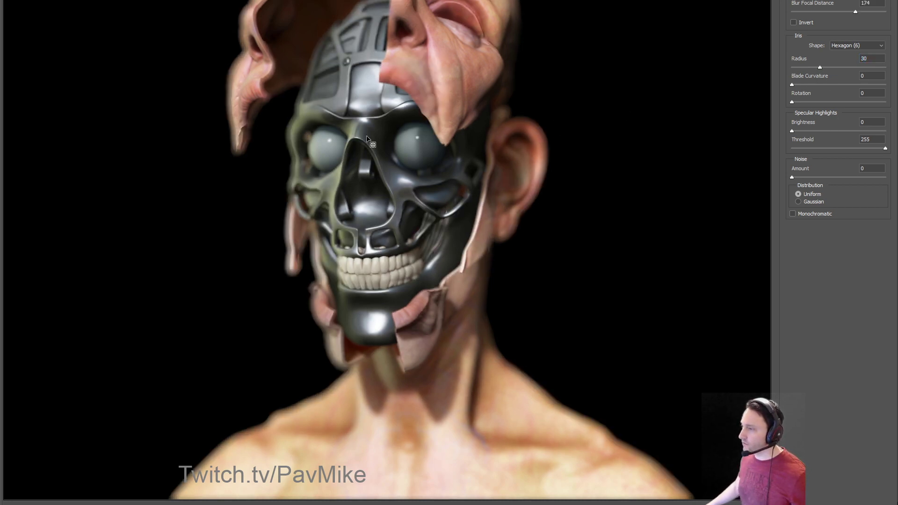
{"action": "left_click", "coordinate": [353, 121]}
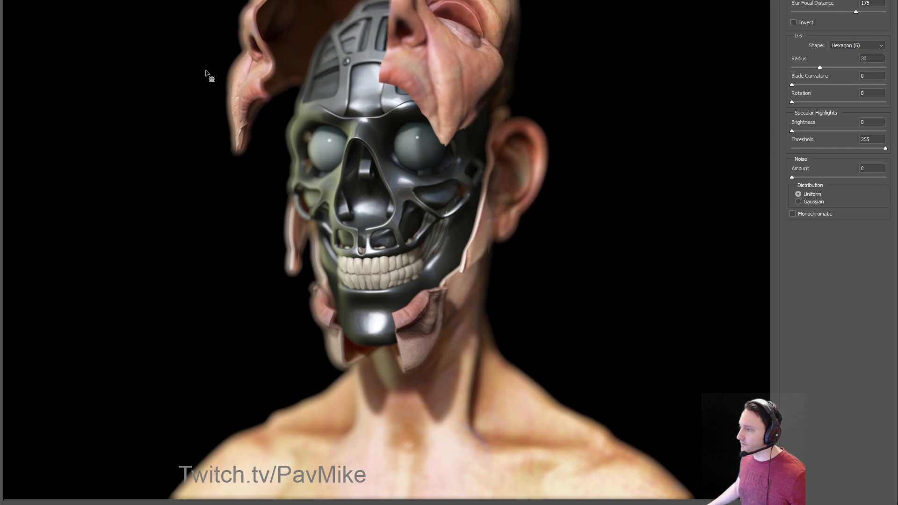
{"action": "left_click", "coordinate": [357, 278]}
{"action": "left_click", "coordinate": [359, 186]}
{"action": "left_click", "coordinate": [357, 139]}
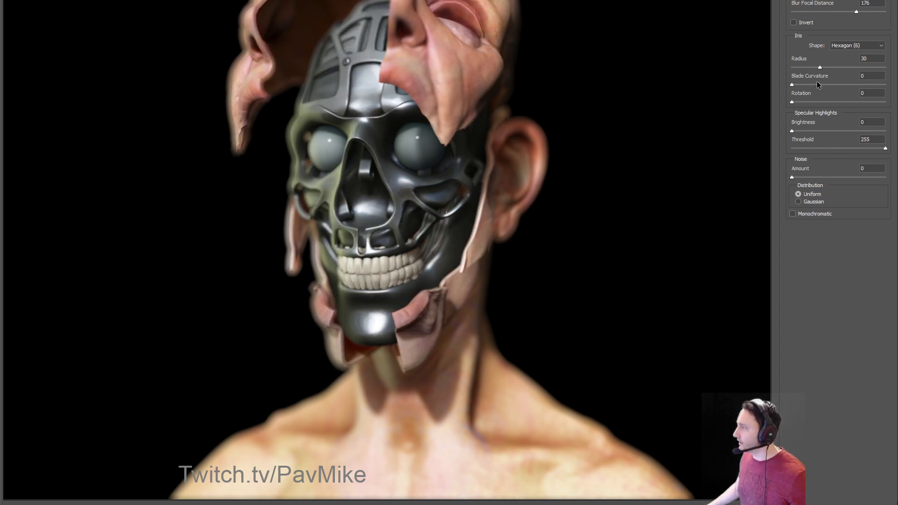
{"action": "left_click_drag", "start_coordinate": [804, 67], "coordinate": [798, 66]}
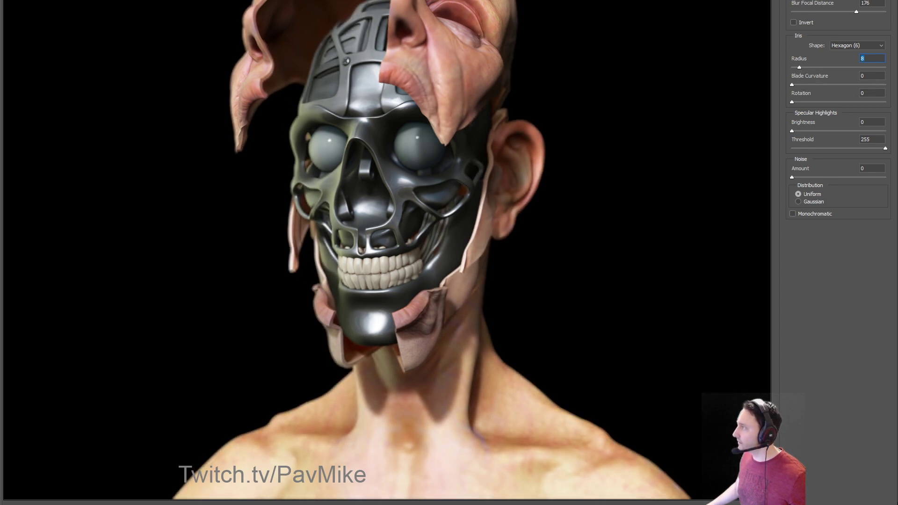
{"action": "key", "text": "Return"}
Toggle the blurred Layer 1 off and on to compare before and after.
{"action": "left_click", "coordinate": [771, 260]}
{"action": "left_click", "coordinate": [770, 259]}
{"action": "left_click", "coordinate": [770, 259]}
{"action": "left_click", "coordinate": [770, 259]}
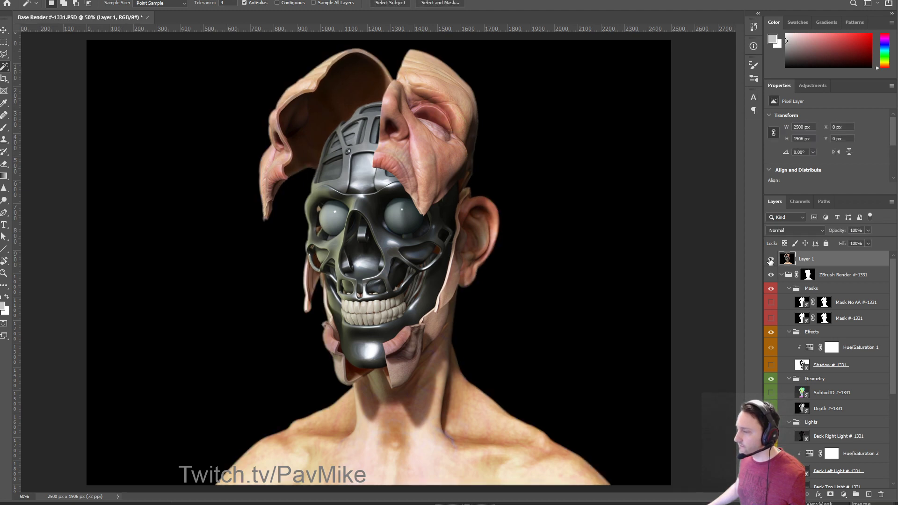